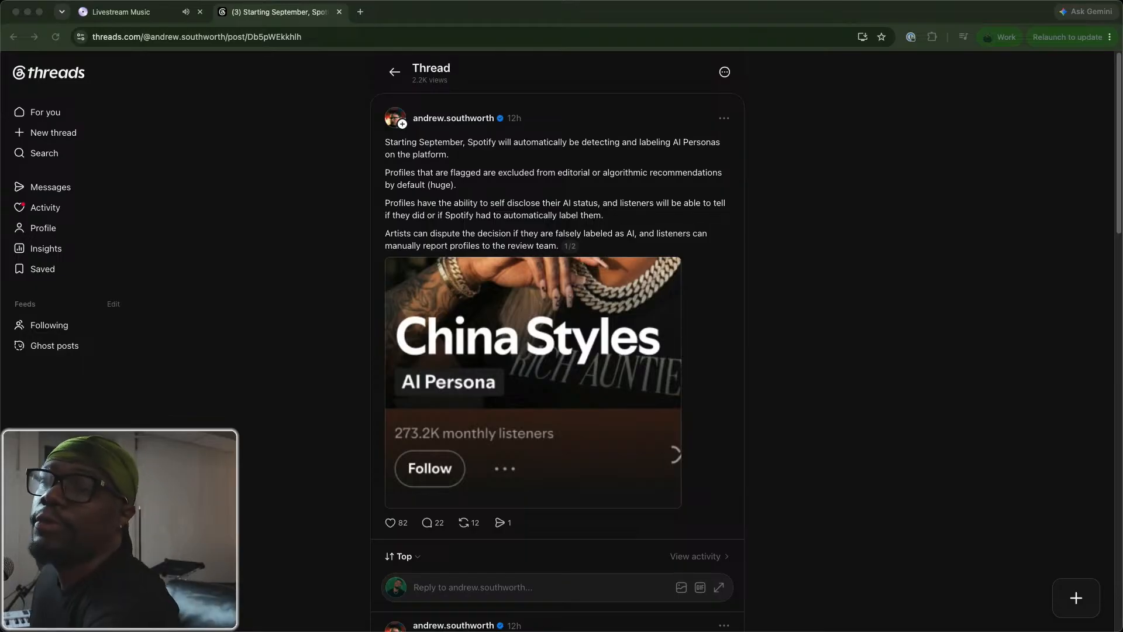
Bring the Spotify for Artists releases window onto this screen and enlarge it to fill the display.
key(super+Tab)
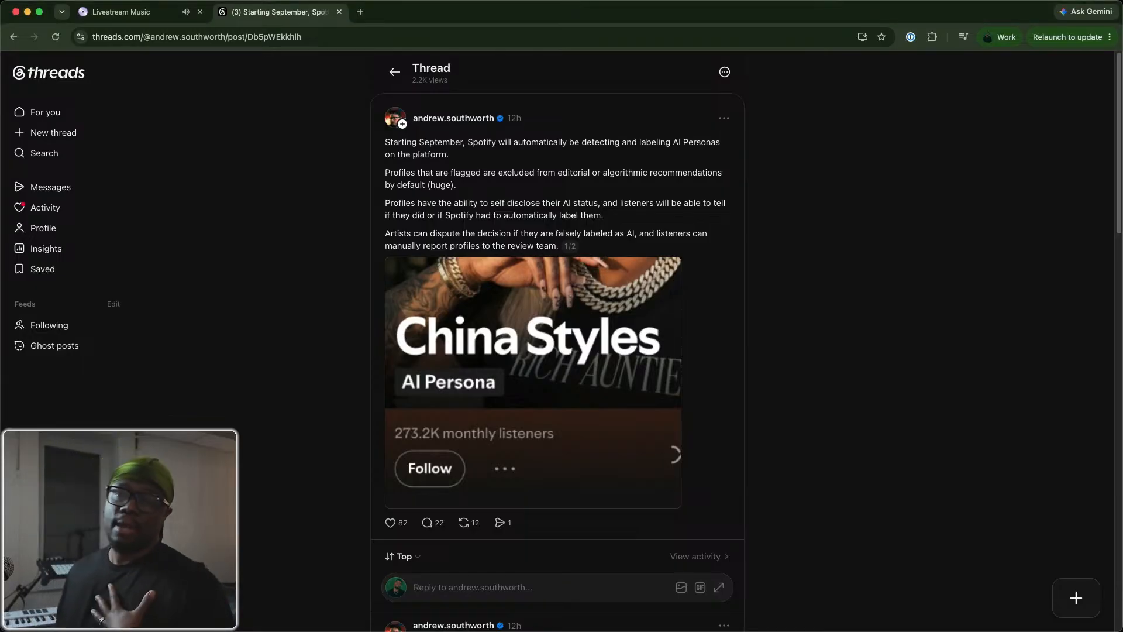
key(super+Tab)
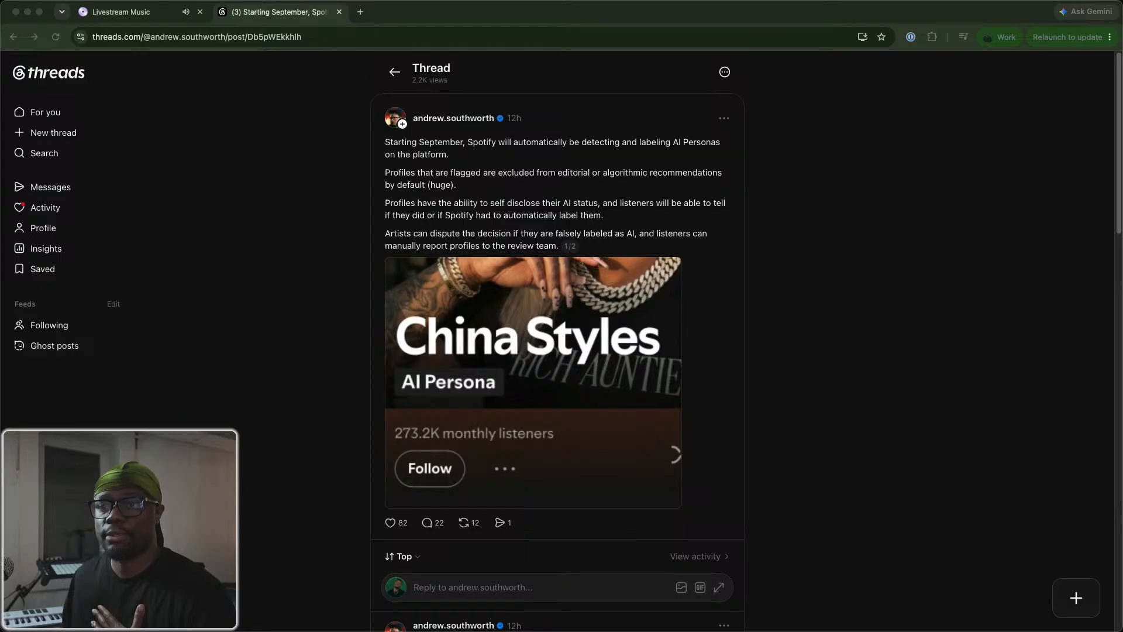
drag(560, 284, 753, 69)
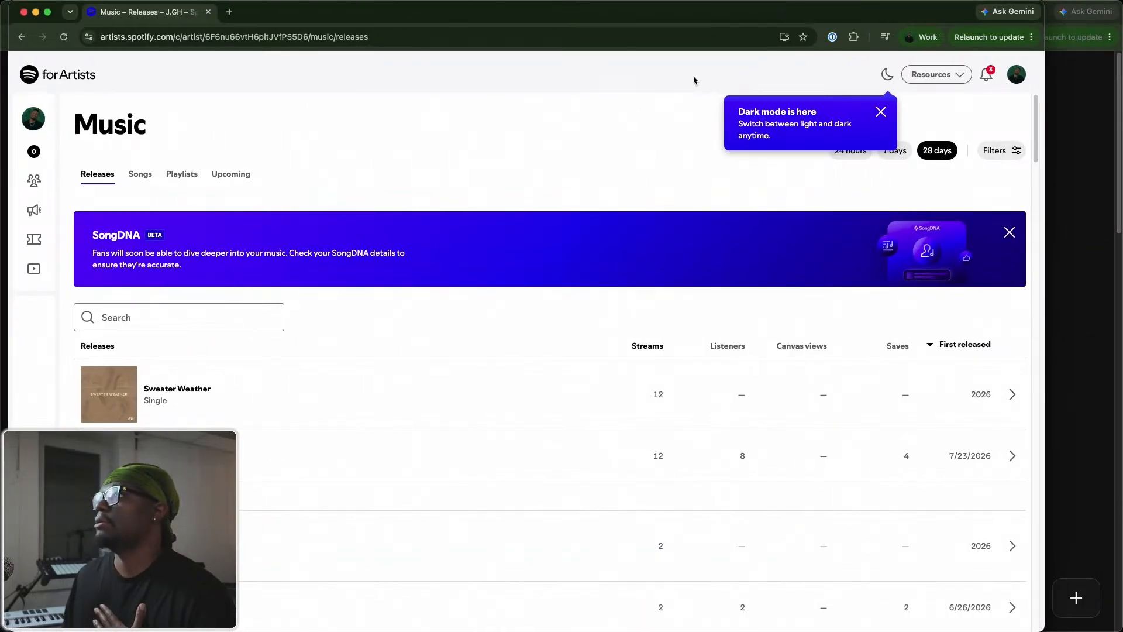
drag(545, 10, 545, 12)
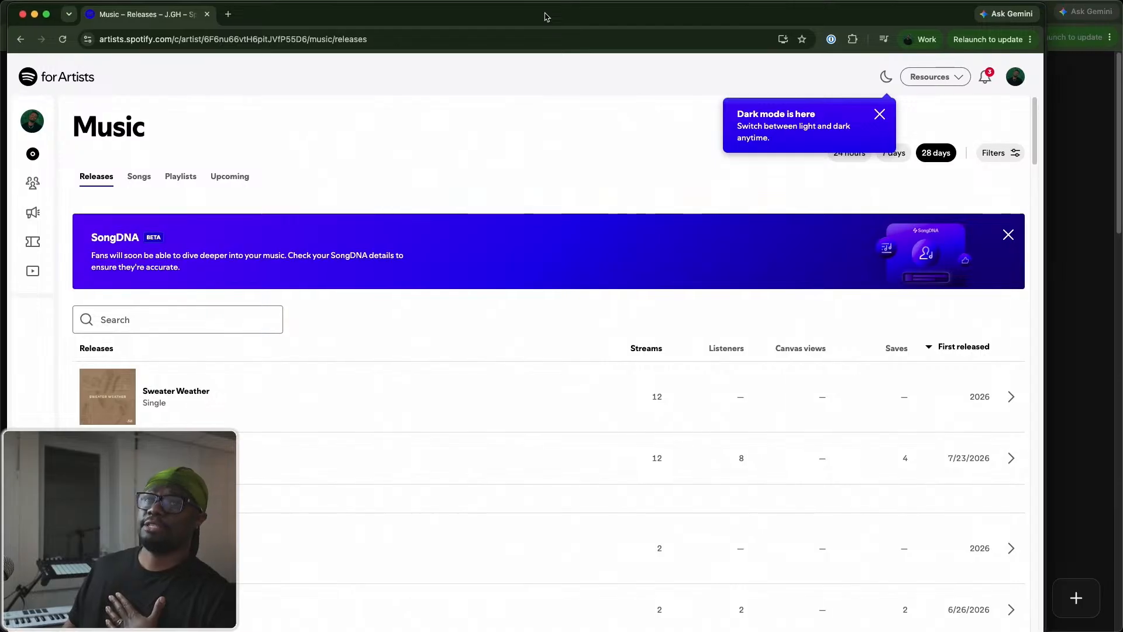
double_click(545, 16)
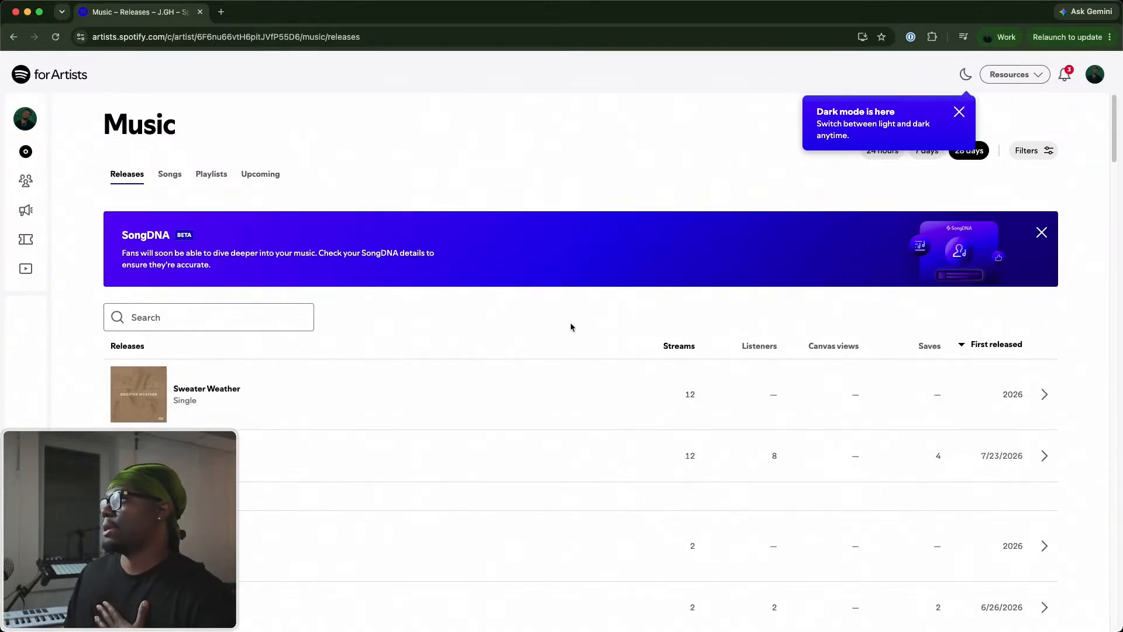
Examine the 28-day streams, listeners and saves of the recent singles in the releases list.
scroll(572, 326, down, 3)
scroll(329, 291, up, 3)
scroll(322, 358, down, 5)
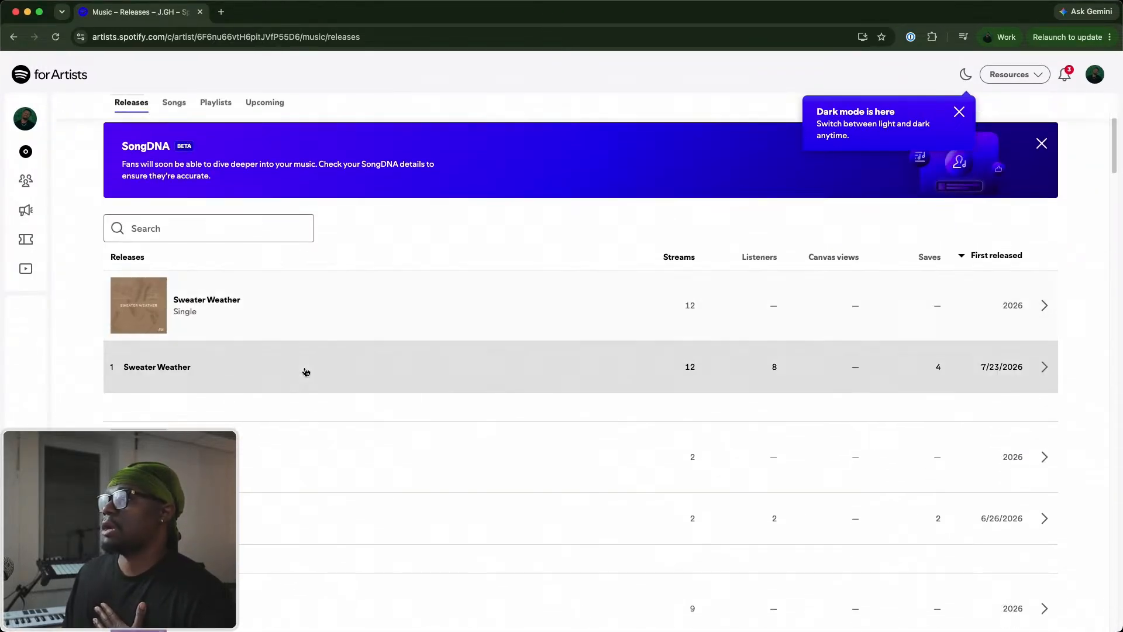
scroll(310, 373, up, 5)
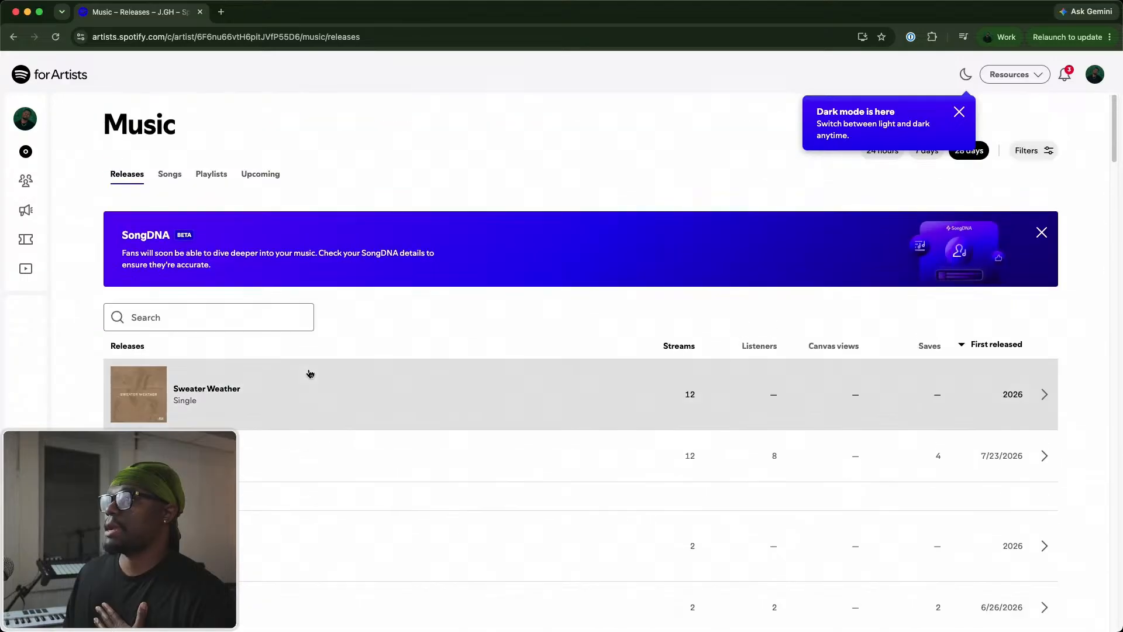
scroll(310, 373, down, 3)
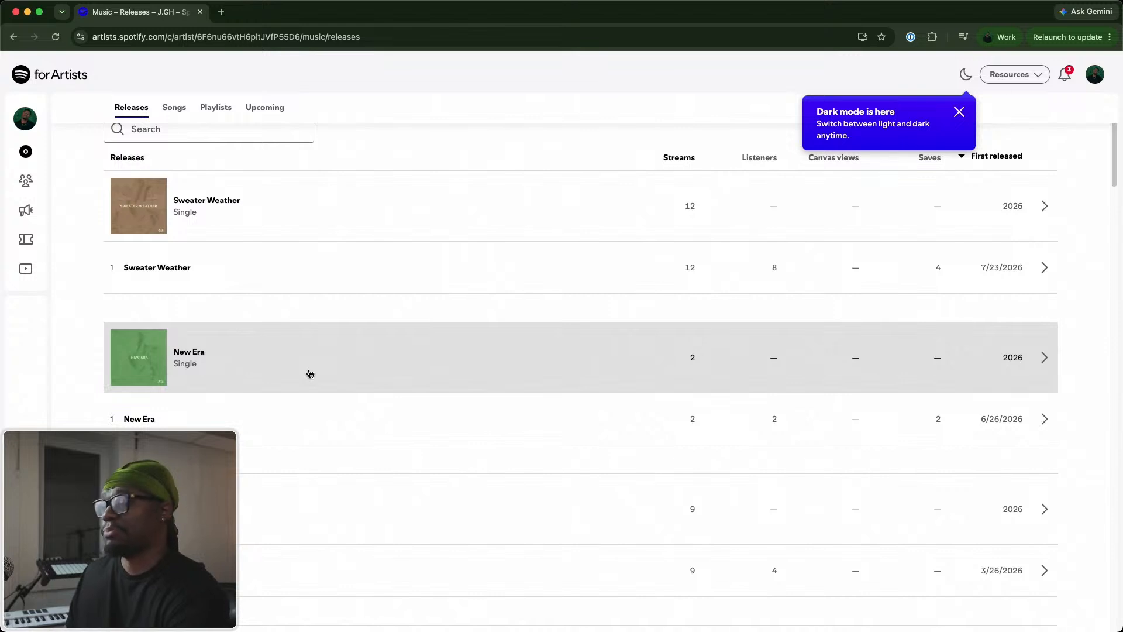
scroll(753, 413, up, 3)
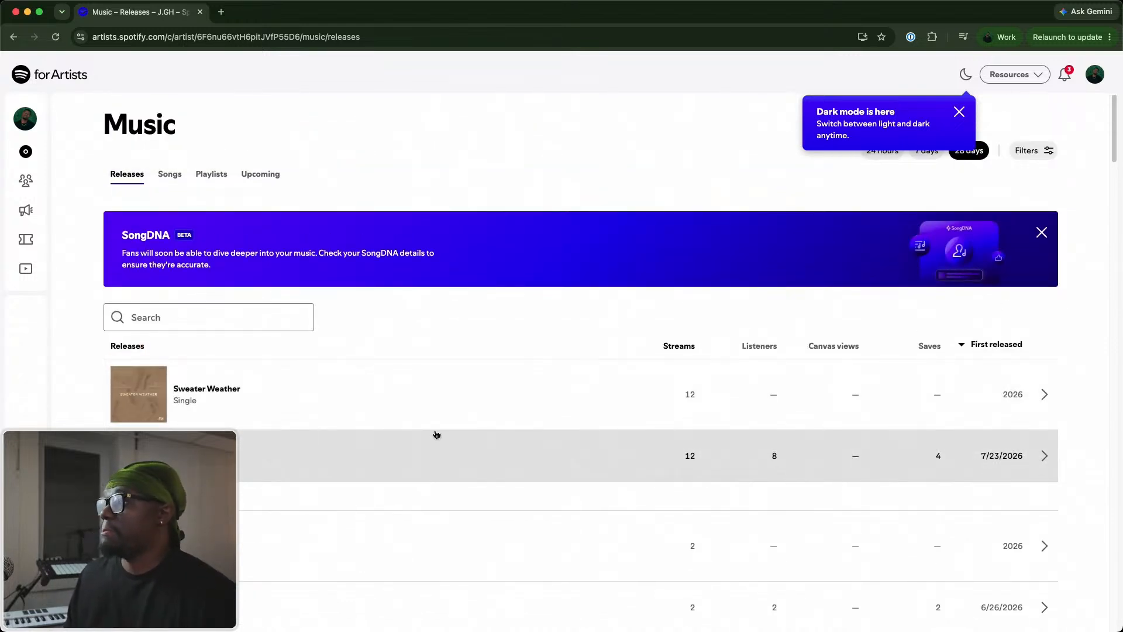
scroll(293, 449, down, 2)
scroll(263, 397, up, 2)
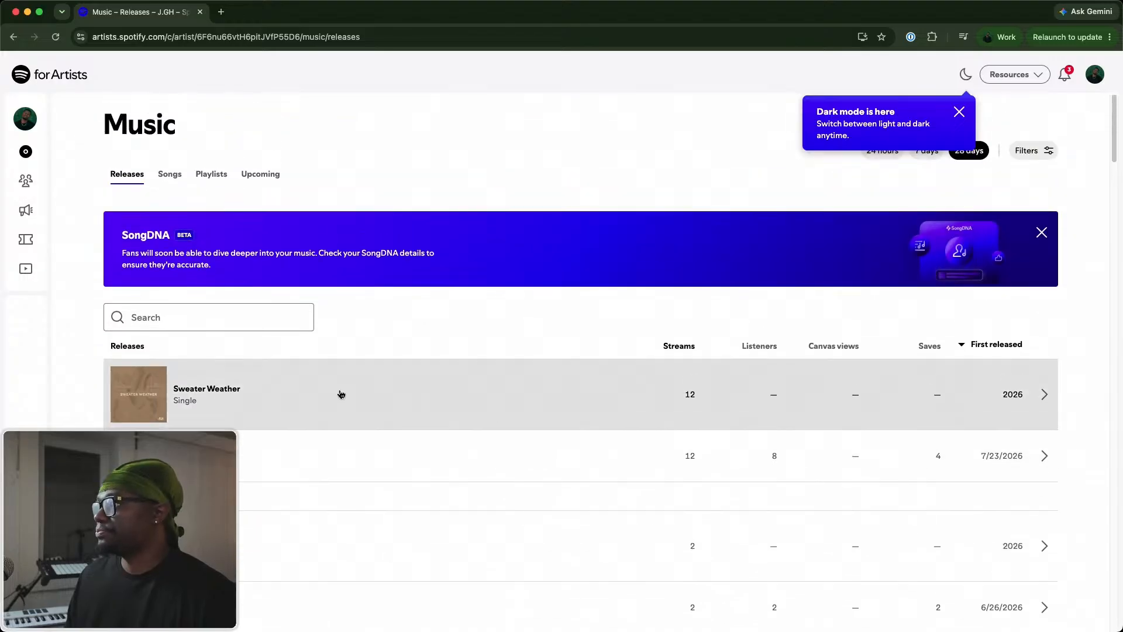
scroll(701, 404, down, 1)
scroll(710, 409, down, 4)
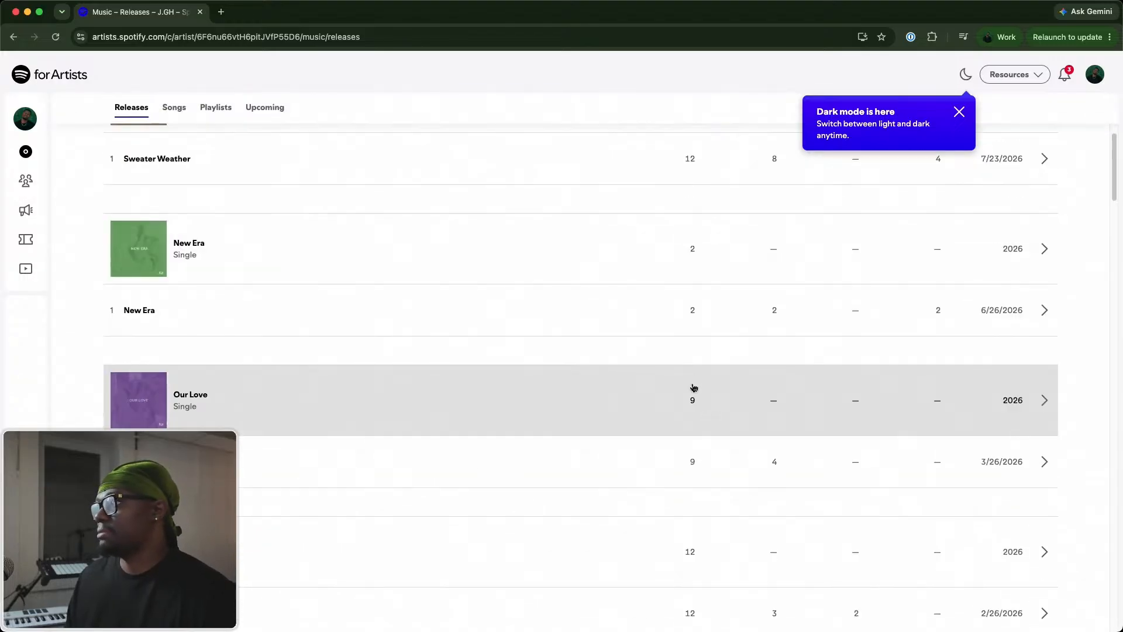
scroll(709, 351, up, 1)
scroll(705, 369, down, 4)
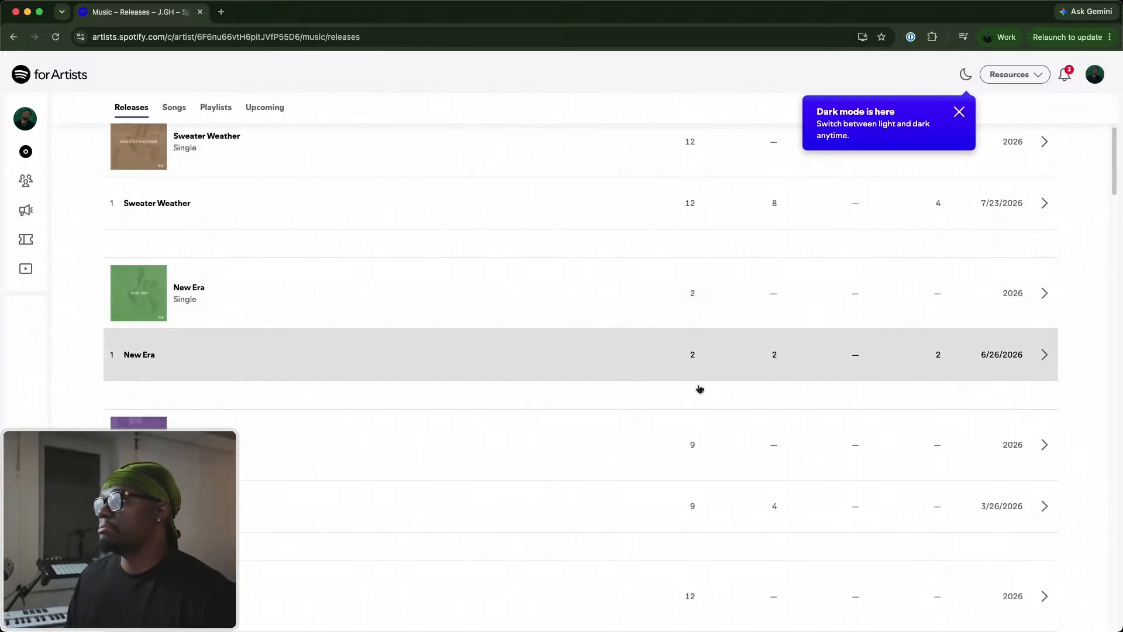
scroll(694, 292, down, 3)
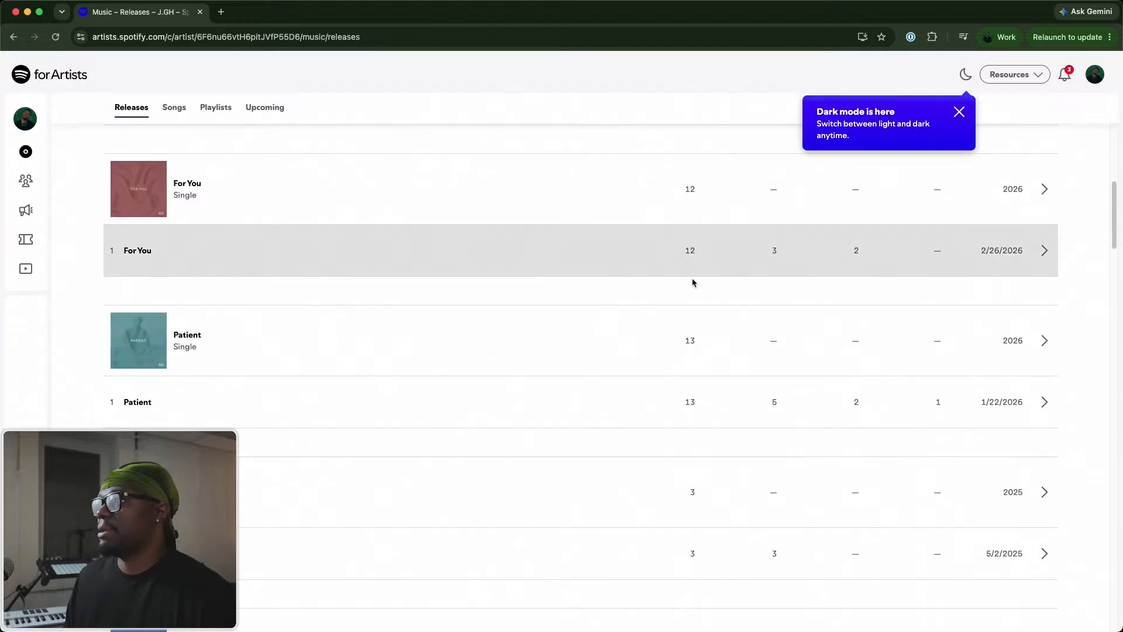
scroll(709, 366, down, 2)
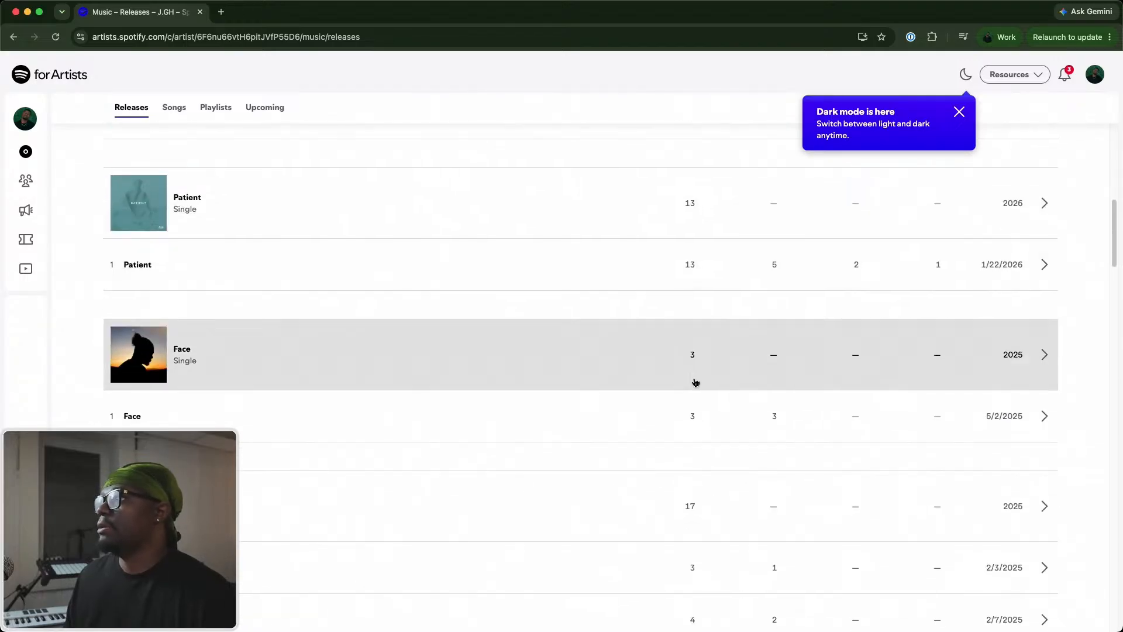
scroll(694, 382, up, 4)
scroll(695, 382, down, 1)
scroll(693, 383, up, 10)
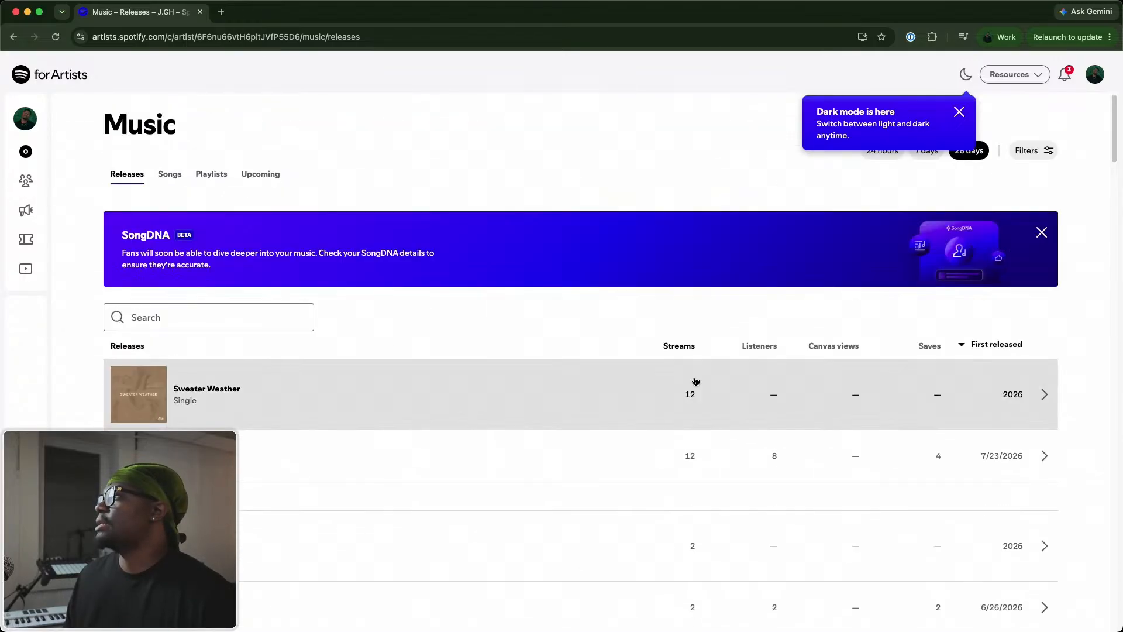
Dismiss the dark mode notice and filter the releases list to the All time period.
click(959, 111)
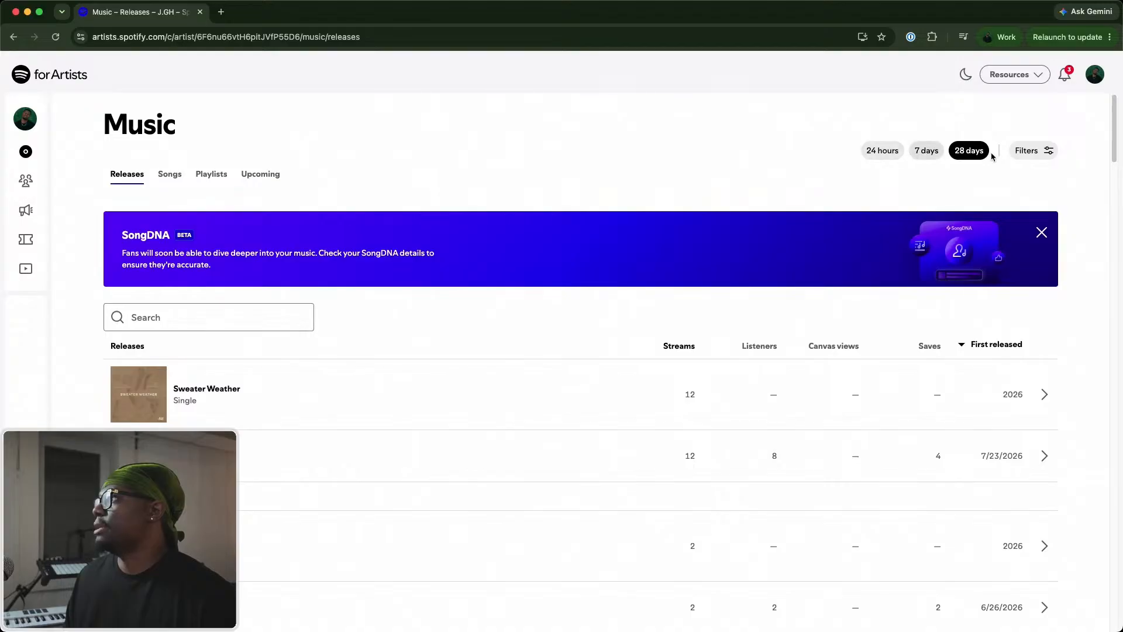
click(1028, 150)
click(938, 182)
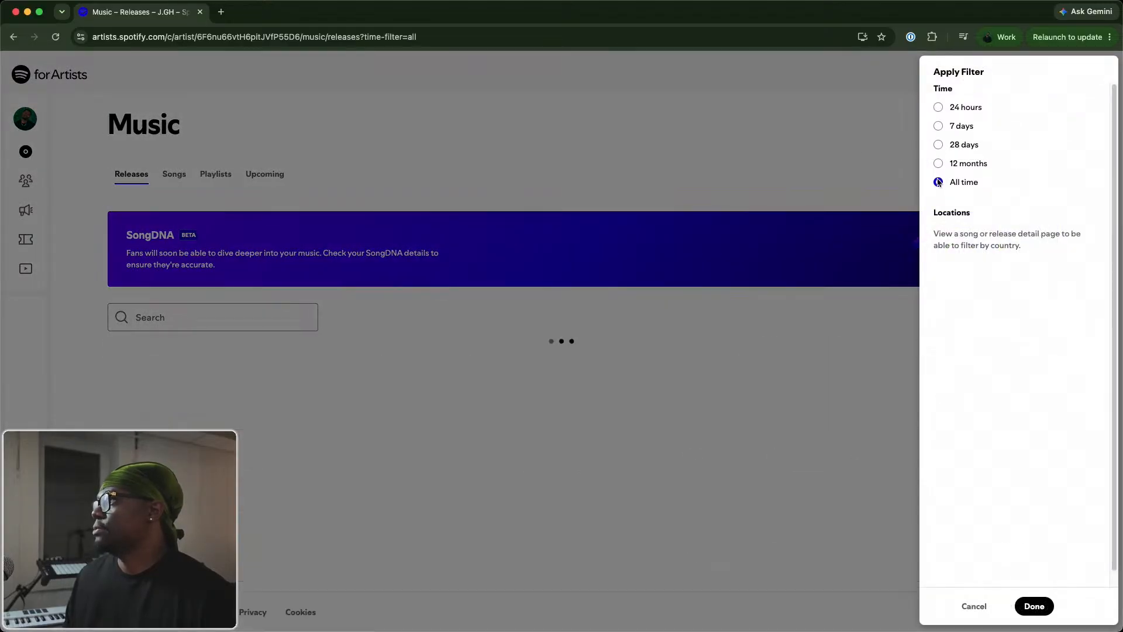
click(674, 154)
Examine the all-time stream counts of every release, from Sweater Weather down to On My Mind.
scroll(687, 432, down, 2)
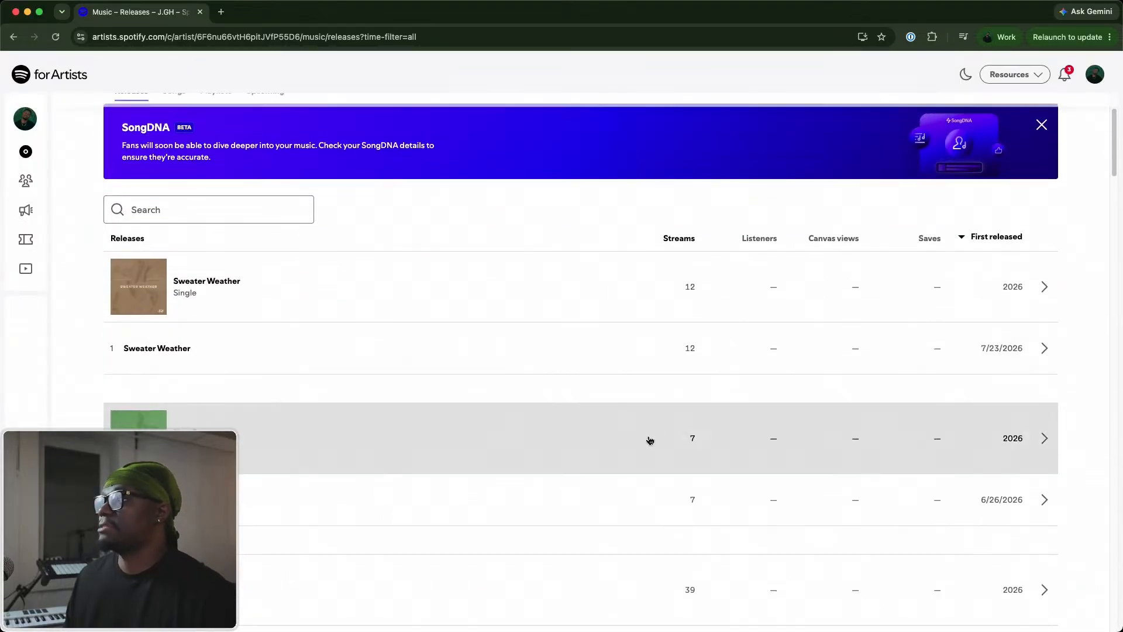
scroll(673, 444, down, 6)
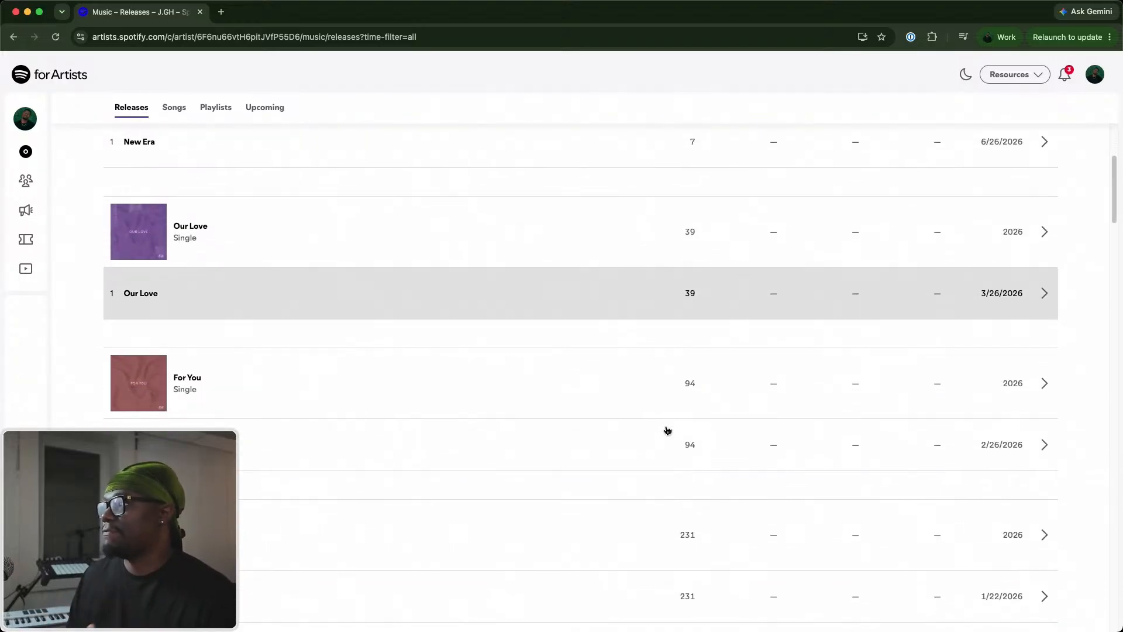
scroll(669, 404, down, 4)
scroll(674, 367, down, 4)
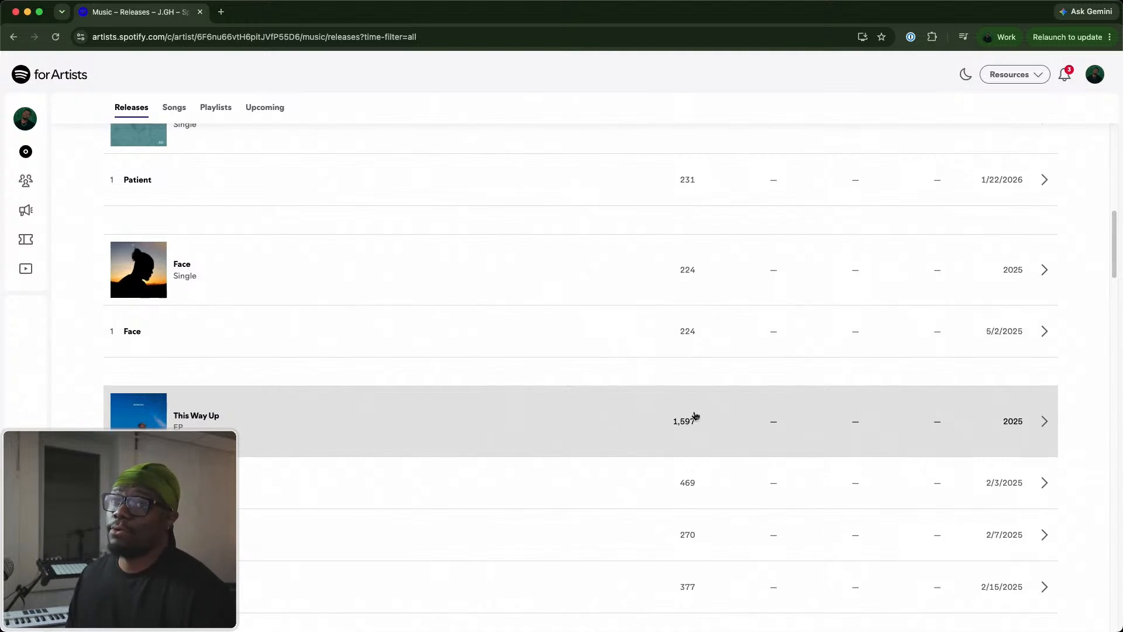
scroll(690, 414, down, 2)
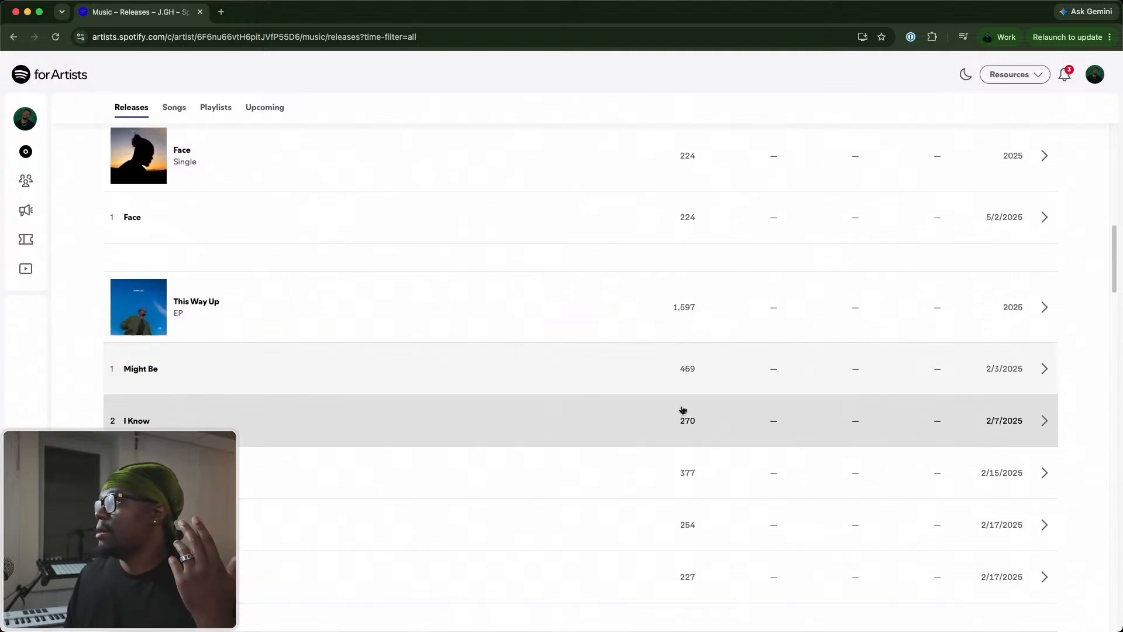
scroll(683, 410, down, 2)
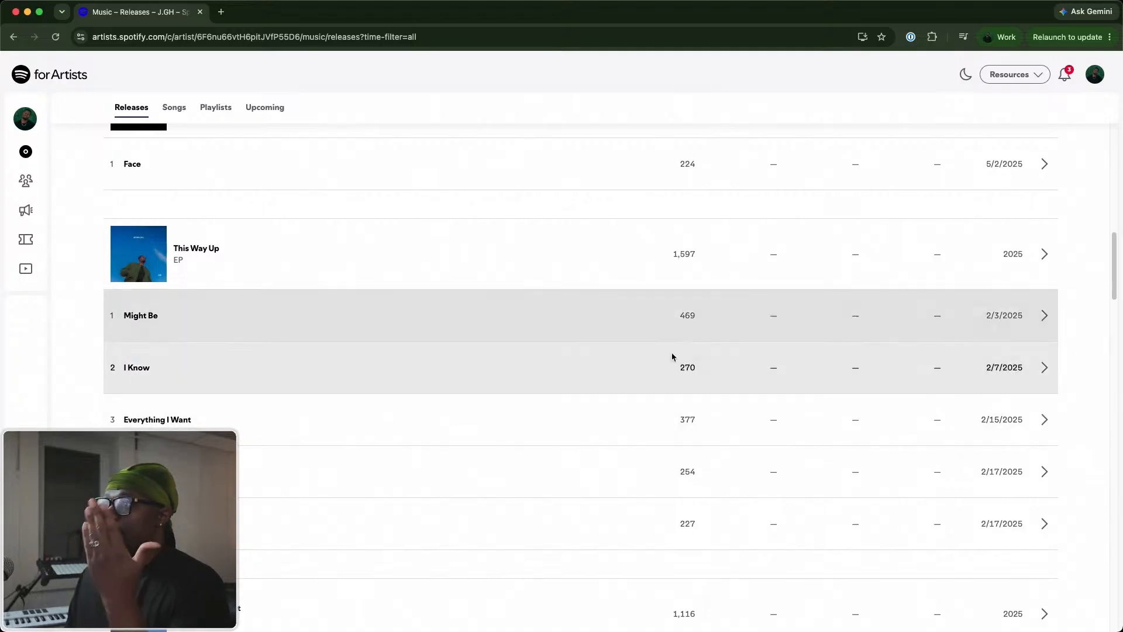
scroll(667, 375, down, 3)
scroll(678, 345, up, 1)
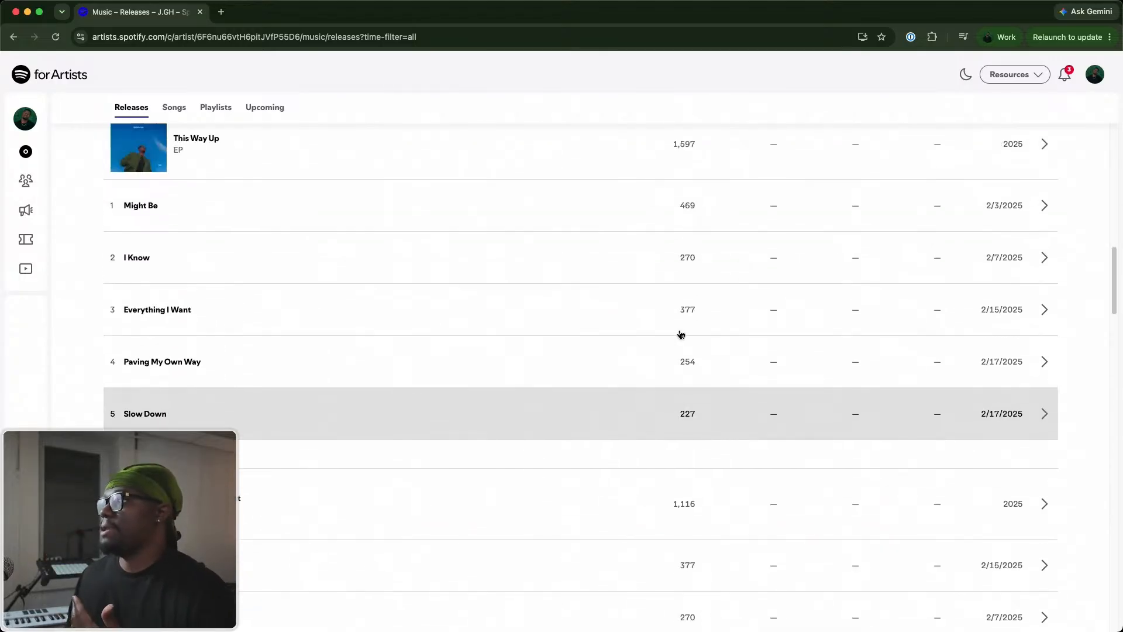
scroll(681, 335, up, 2)
scroll(683, 351, down, 5)
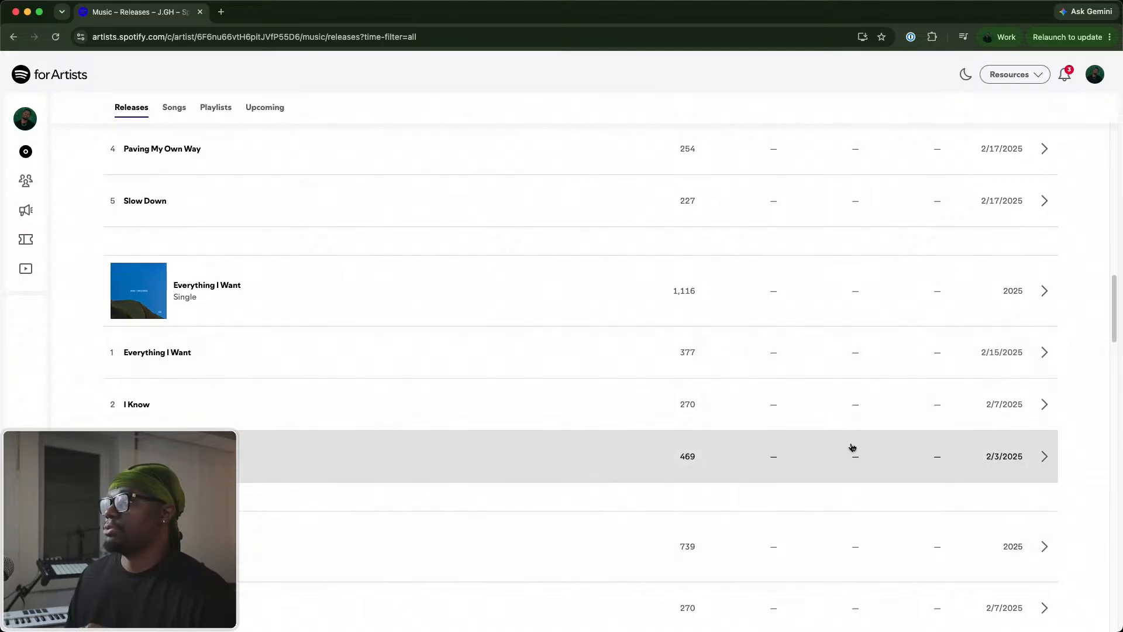
scroll(610, 489, down, 5)
scroll(620, 468, down, 1)
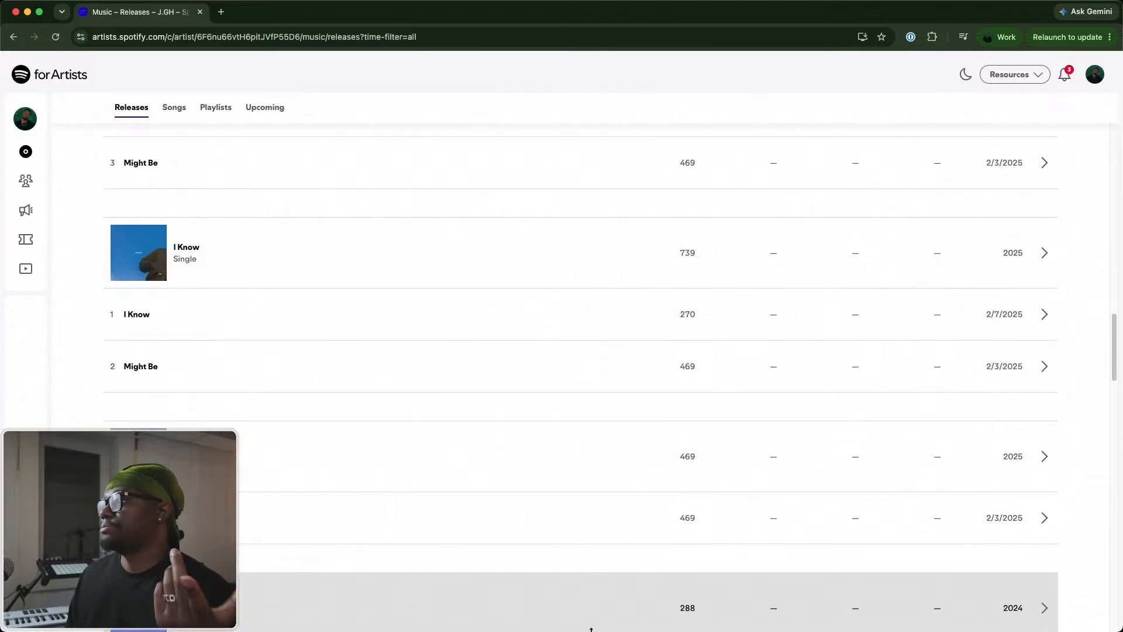
scroll(592, 626, down, 1)
scroll(595, 617, down, 8)
scroll(584, 490, up, 7)
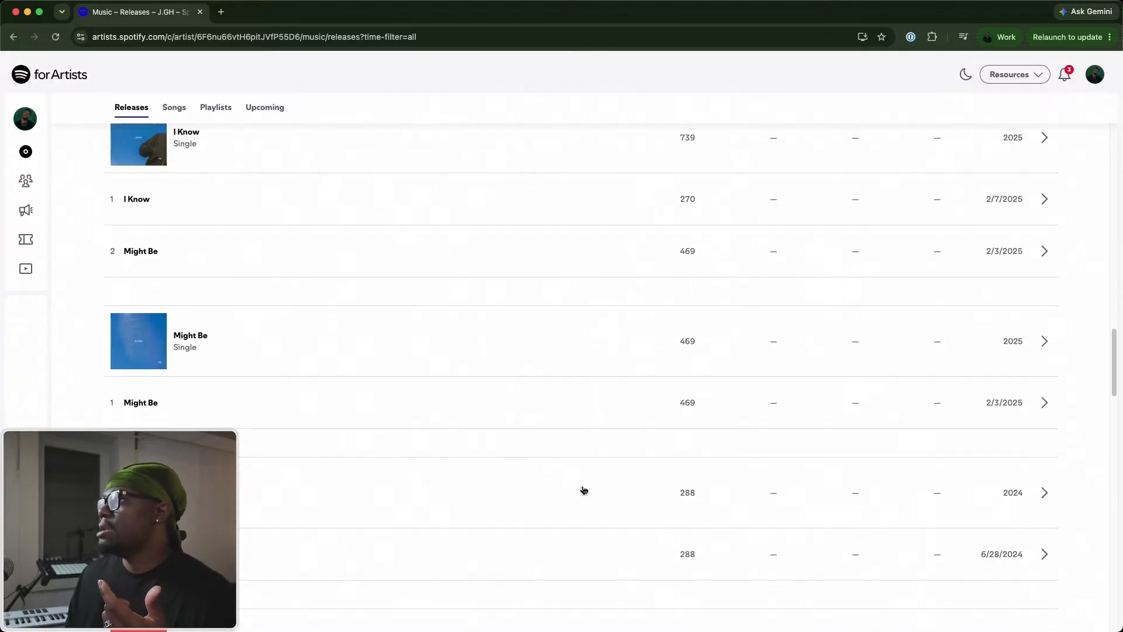
scroll(584, 489, down, 14)
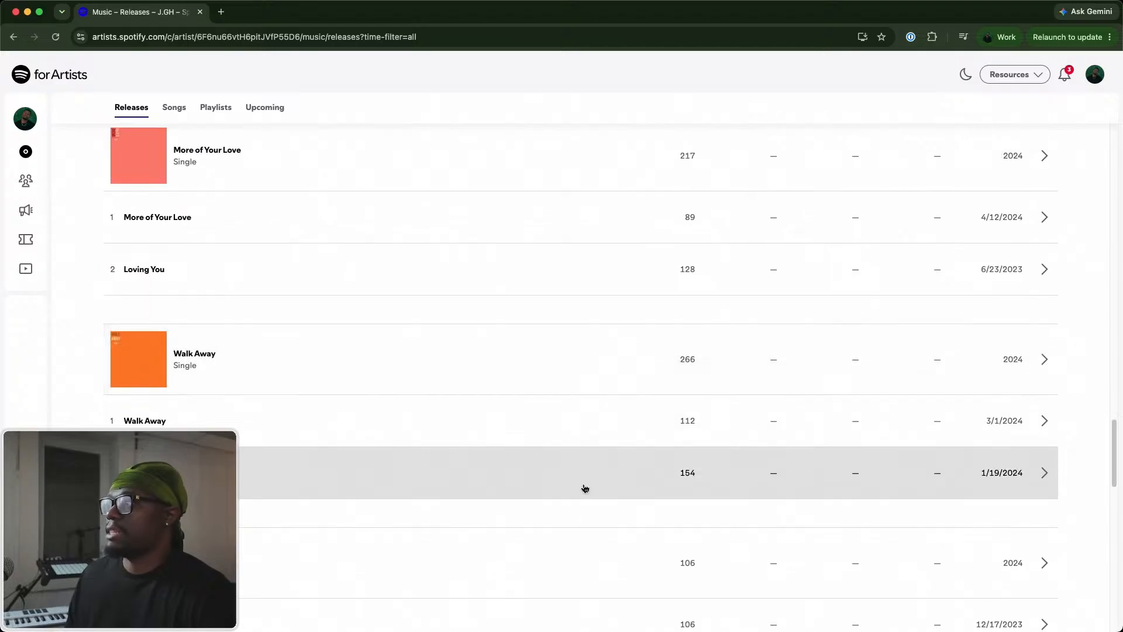
scroll(585, 489, down, 4)
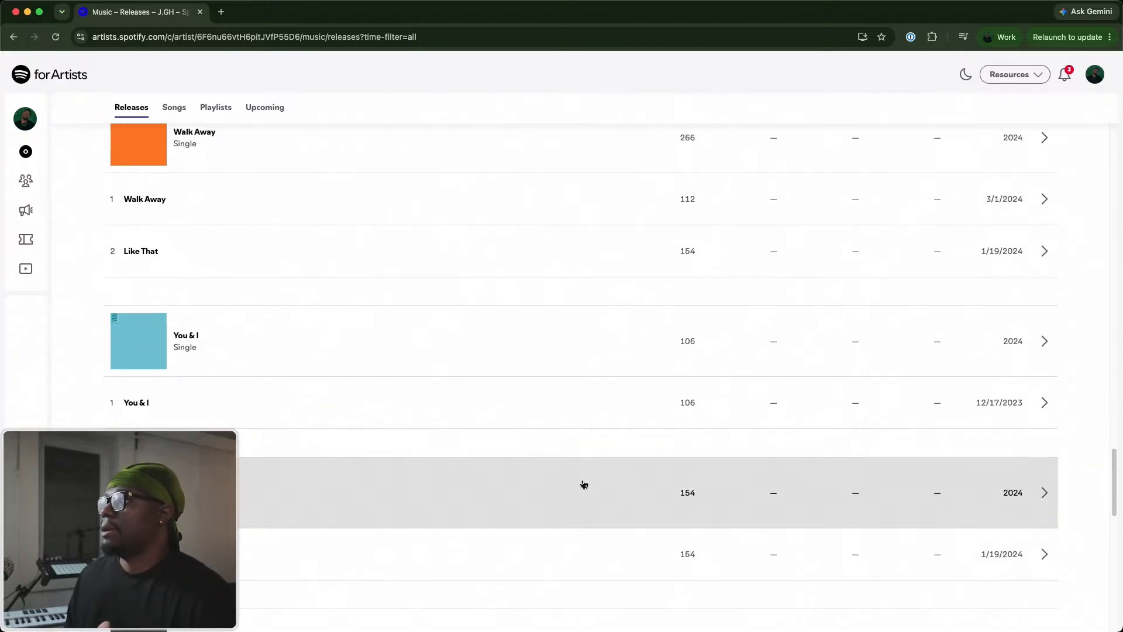
scroll(584, 484, down, 10)
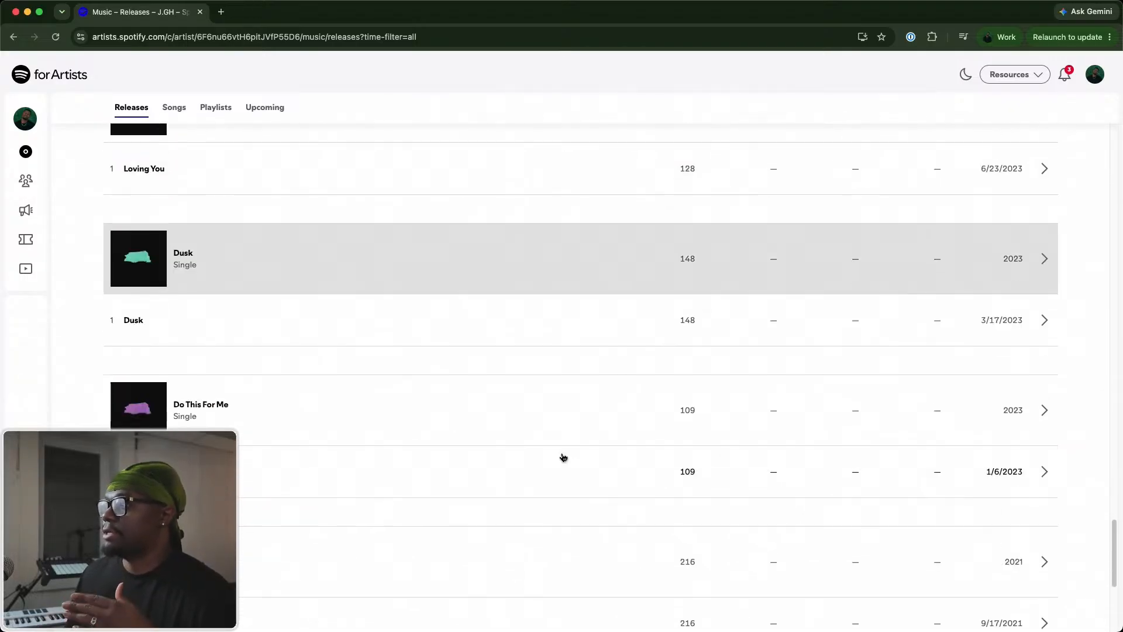
scroll(563, 458, down, 6)
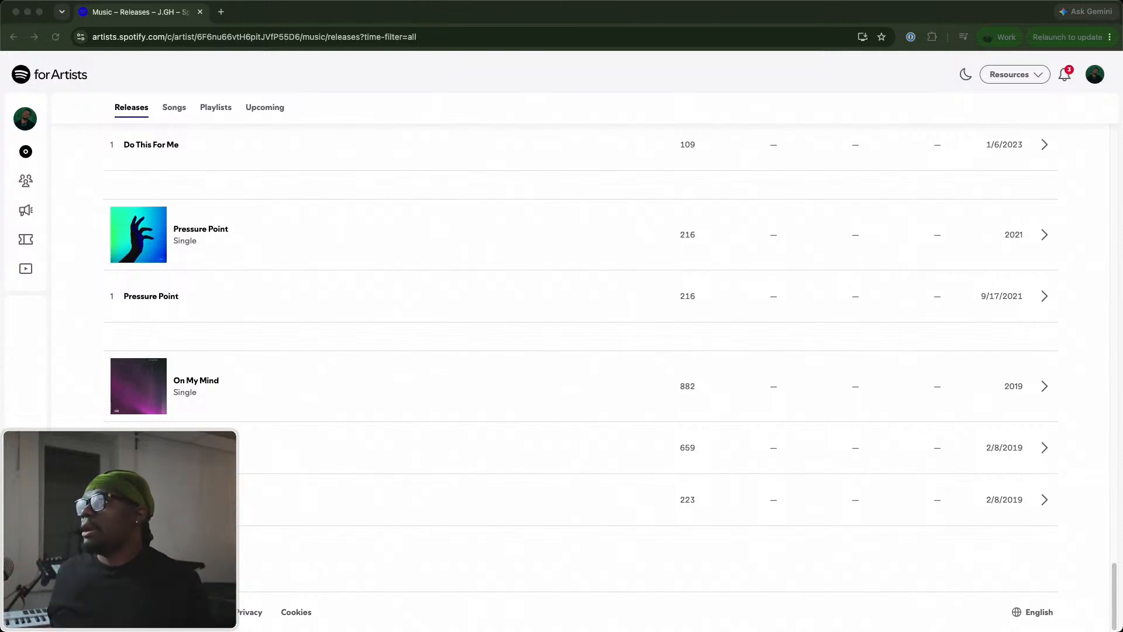
Switch to the Threads browser window and close the post about Spotify labeling AI personas.
key(ctrl+Up)
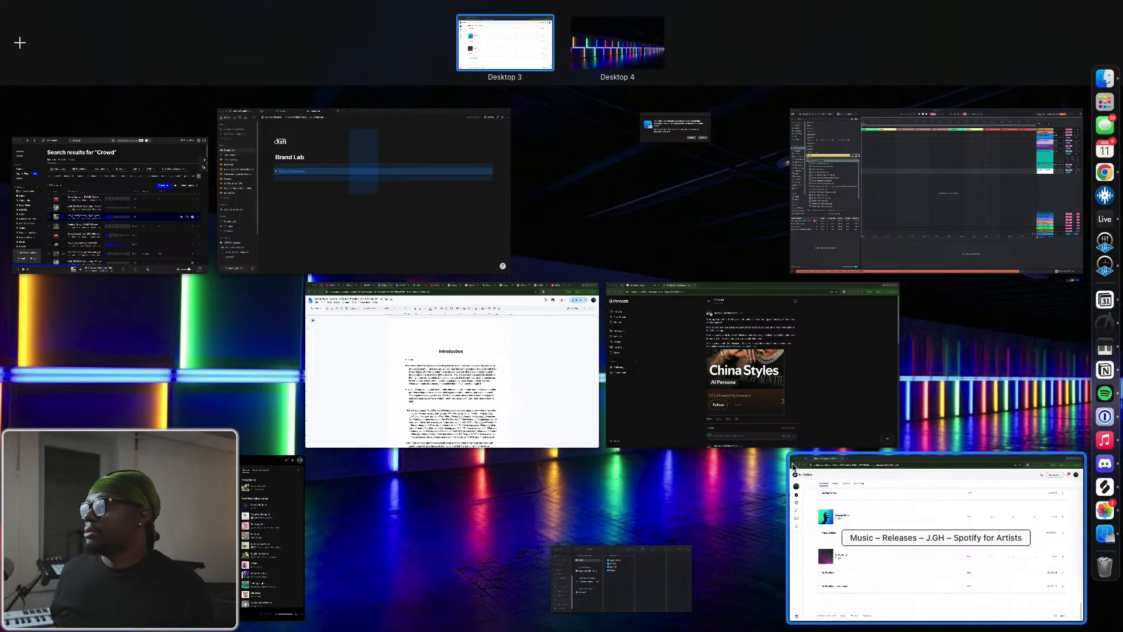
click(784, 436)
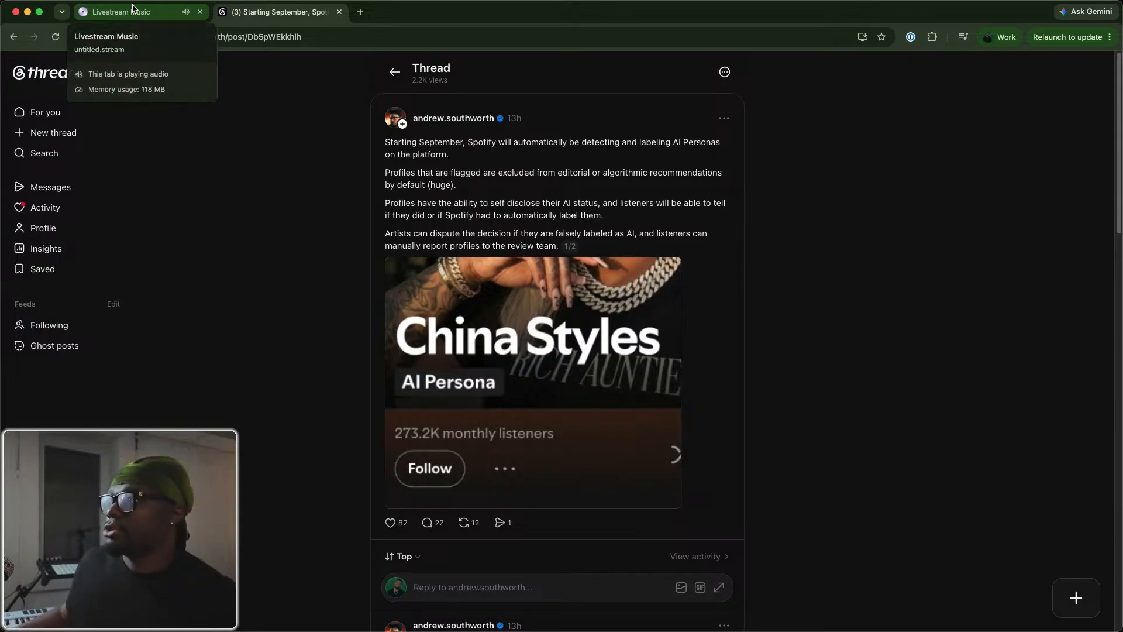
click(340, 12)
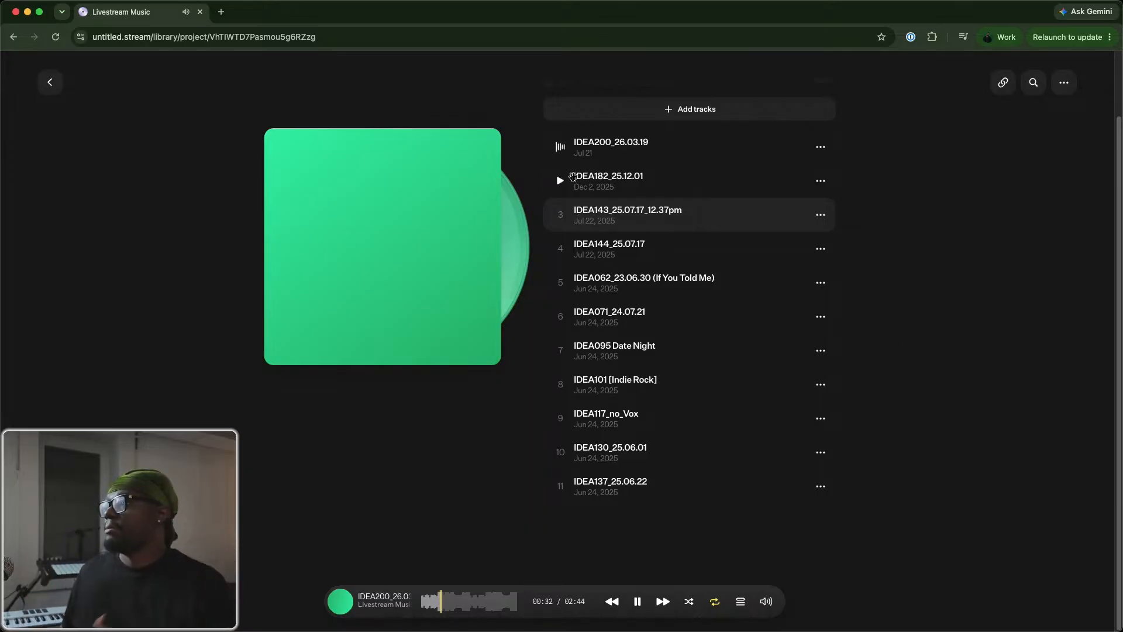
Pause the playing Livestream Music track and switch to the untitled Ableton Live set.
click(637, 603)
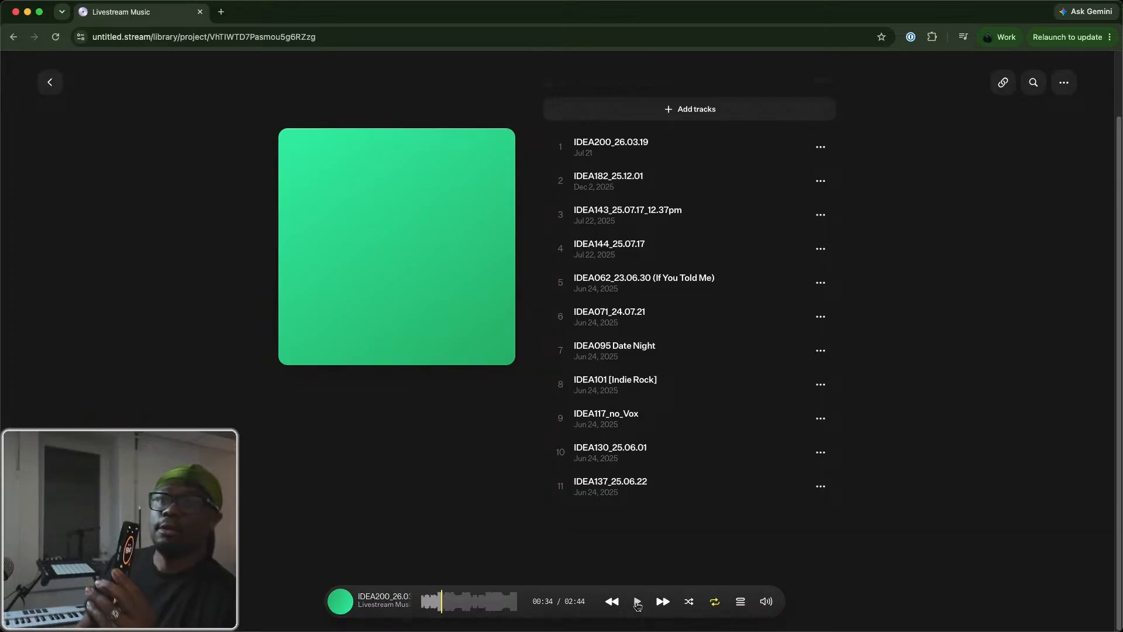
key(ctrl+Up)
click(870, 115)
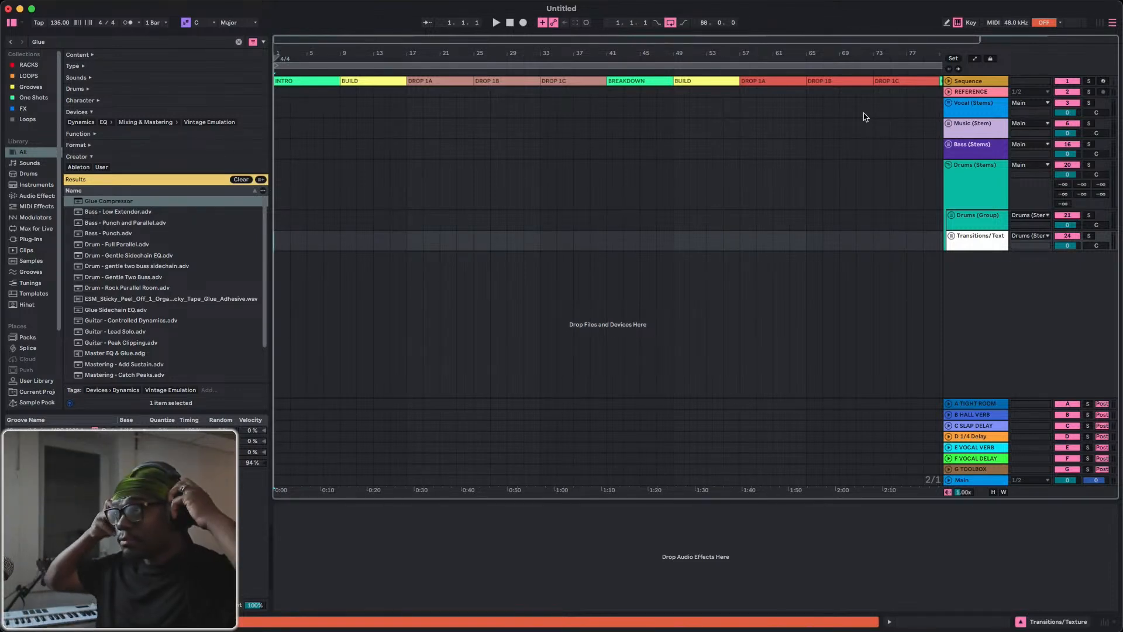
Set both the audio input and output devices to RODECaster Pro II Secondary and close the settings.
click(539, 241)
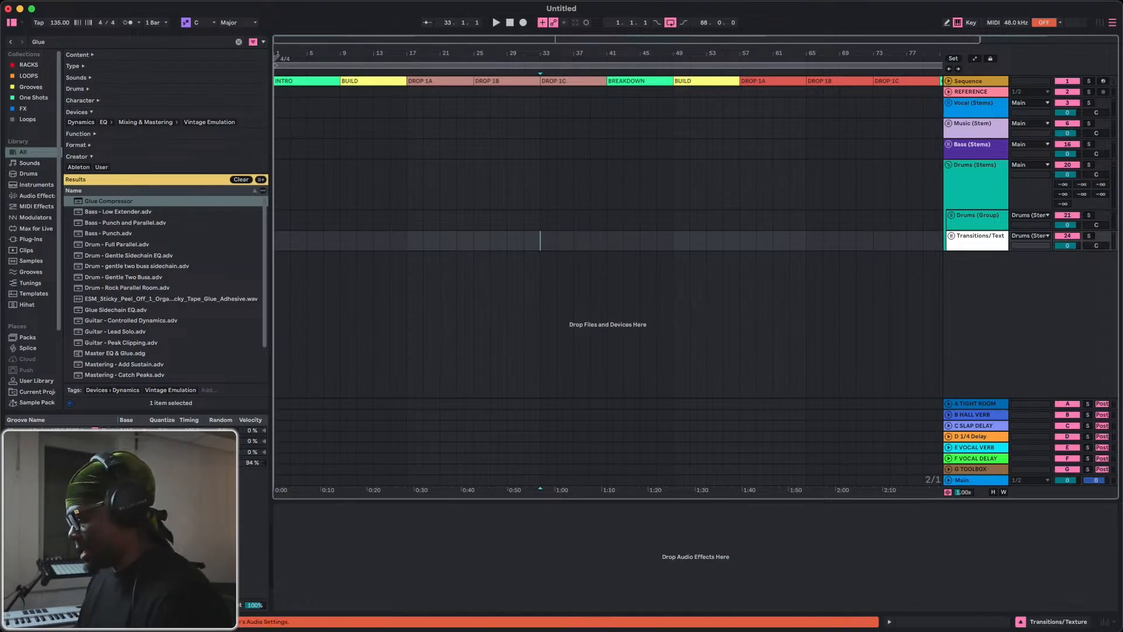
key(super+comma)
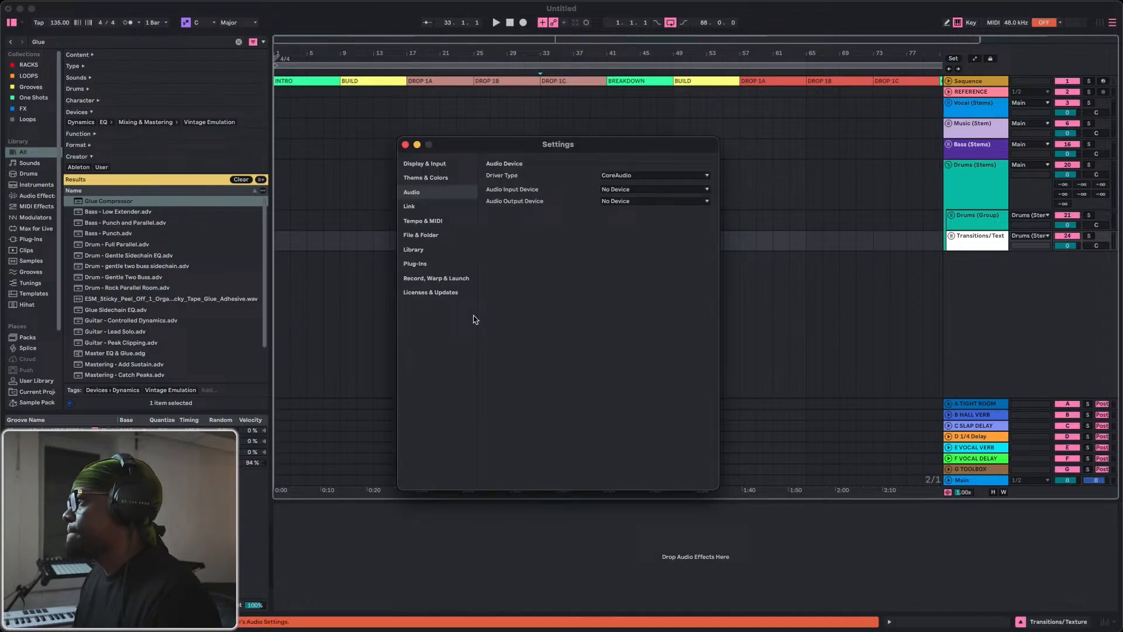
click(625, 189)
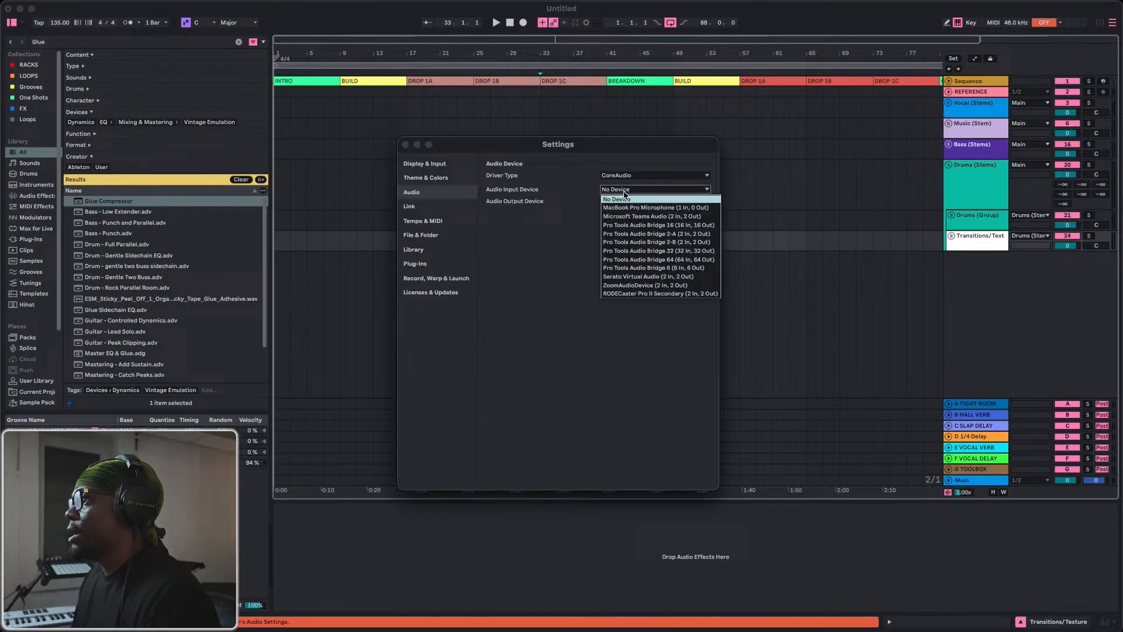
click(635, 294)
click(616, 202)
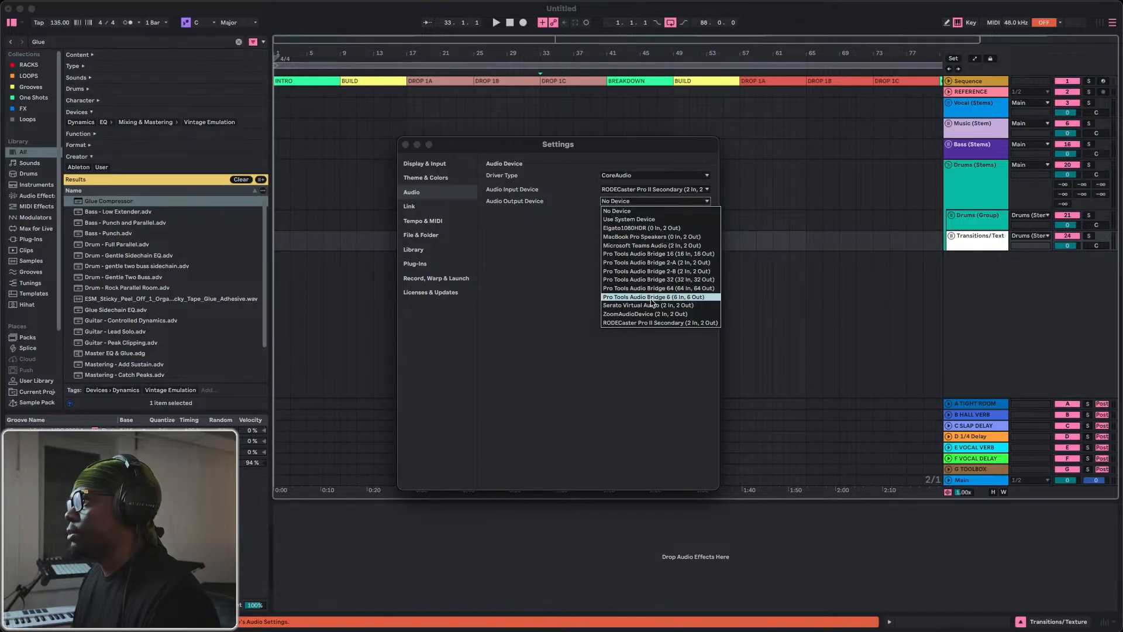
click(633, 325)
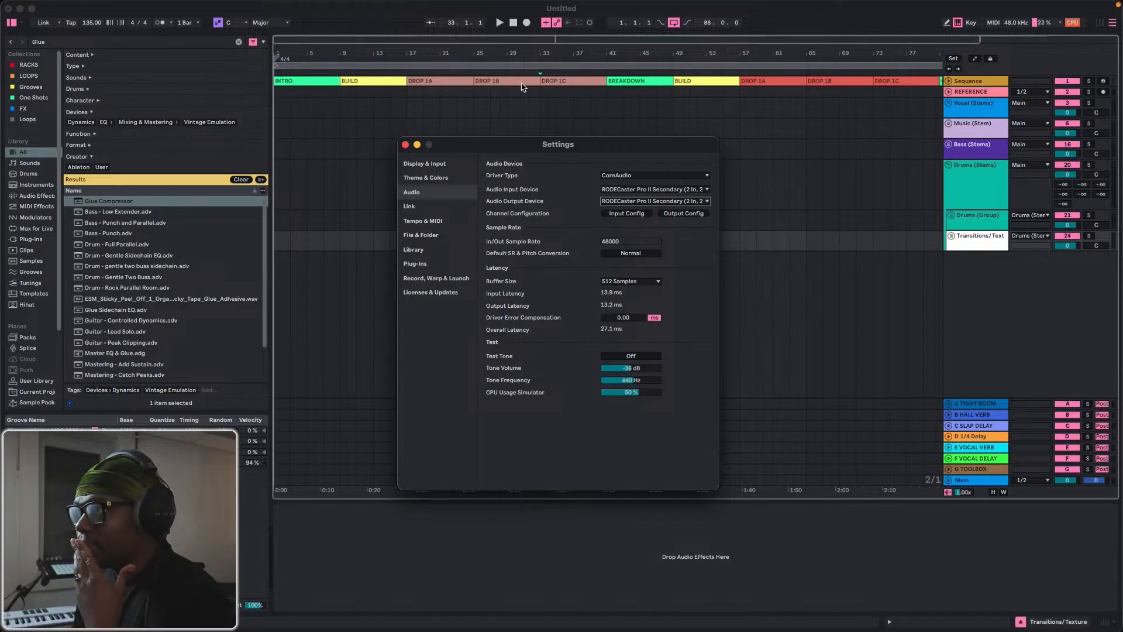
click(405, 144)
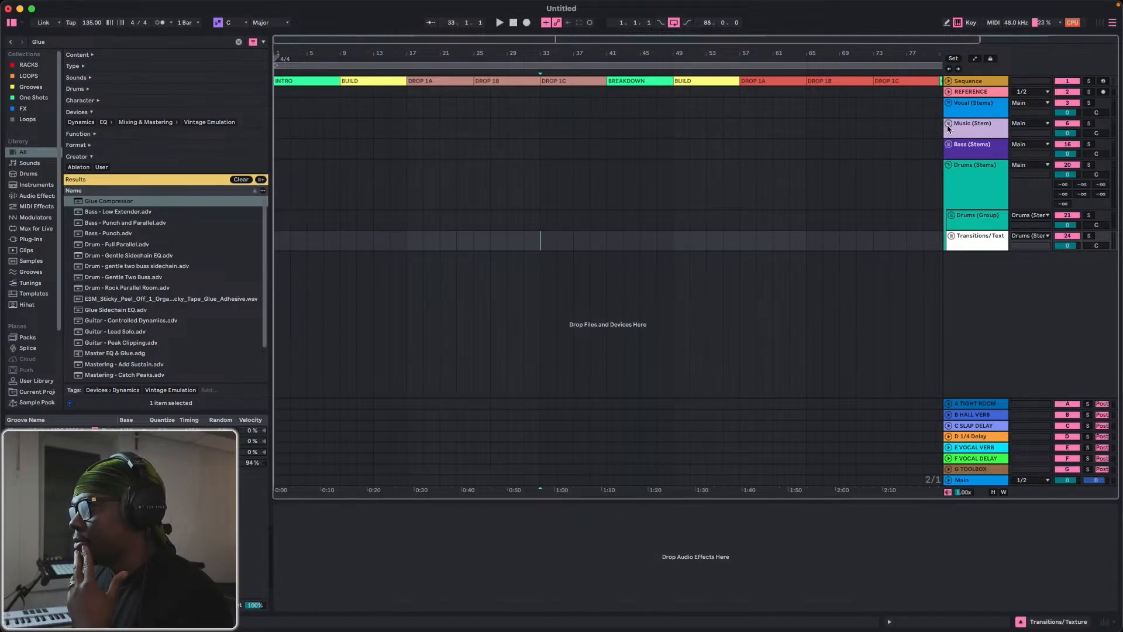
Expand the Drums (Group) and unfold its 4x4 UKG Drums track to show the drum rack.
click(952, 215)
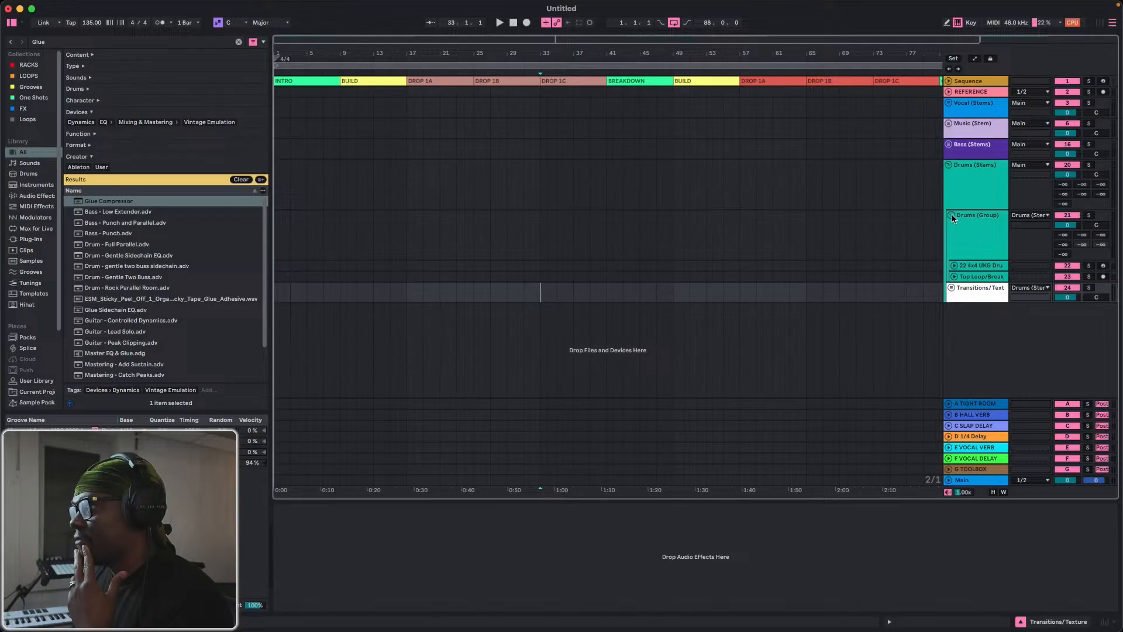
click(954, 265)
click(959, 280)
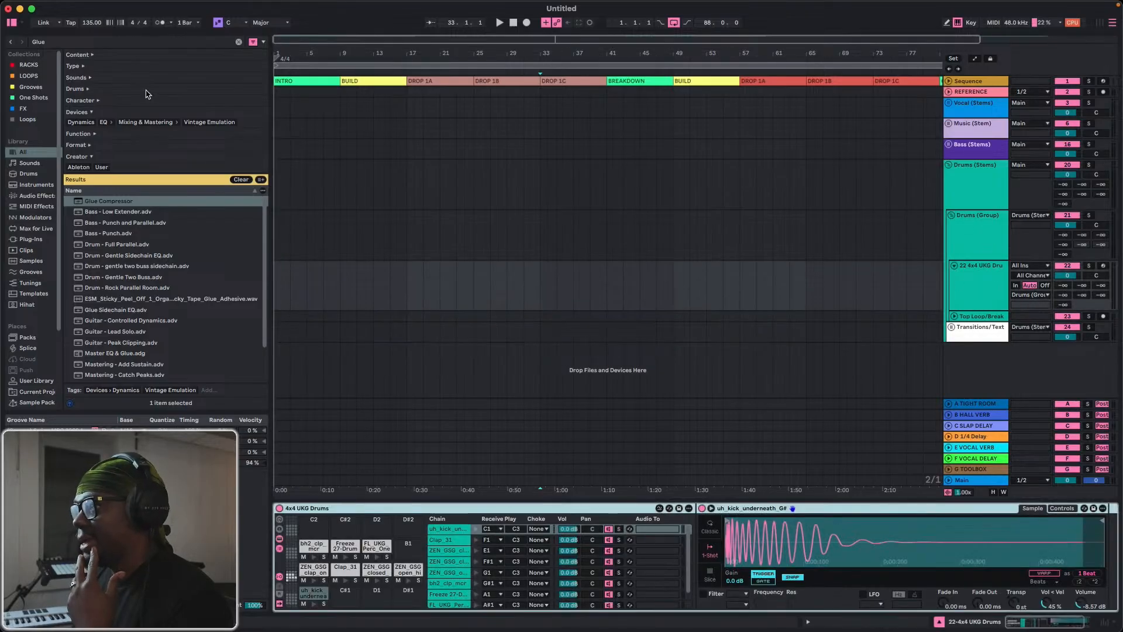
Clear the Glue search and replace the 4x4 UKG Drums rack with Sticks & Stones.adg from the Drum Racks folder in the RACKS collection.
click(32, 66)
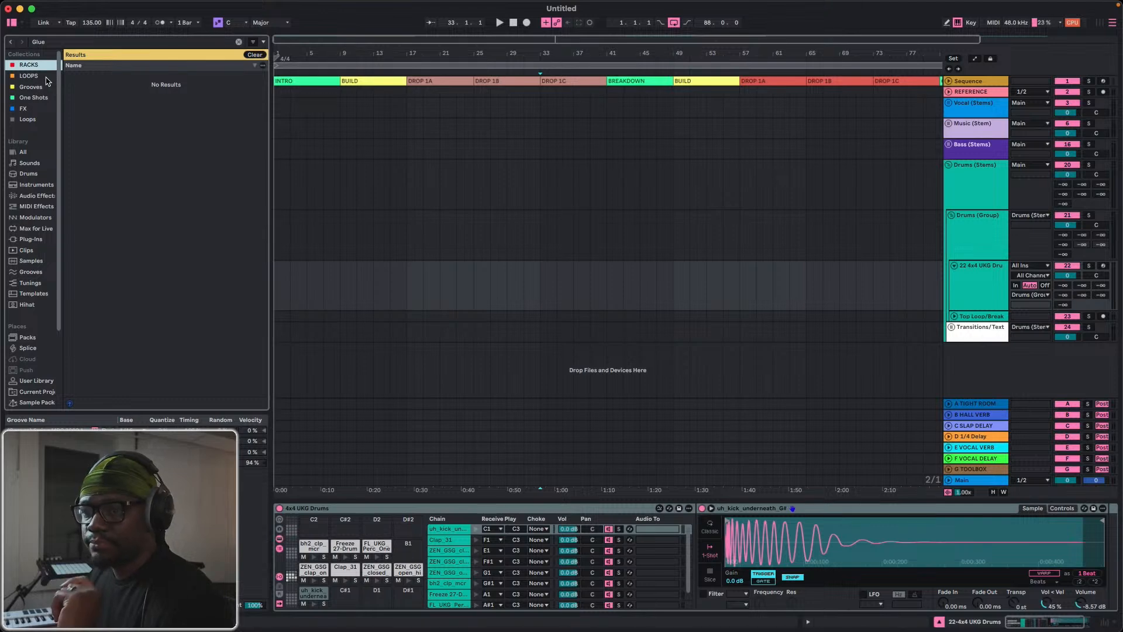
click(239, 42)
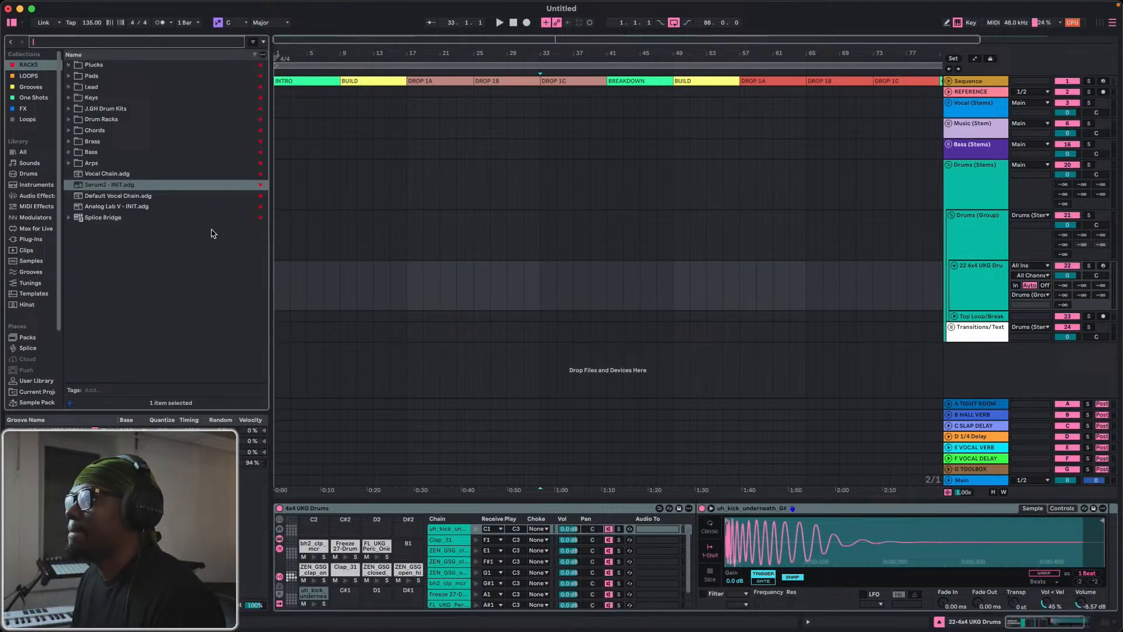
click(73, 119)
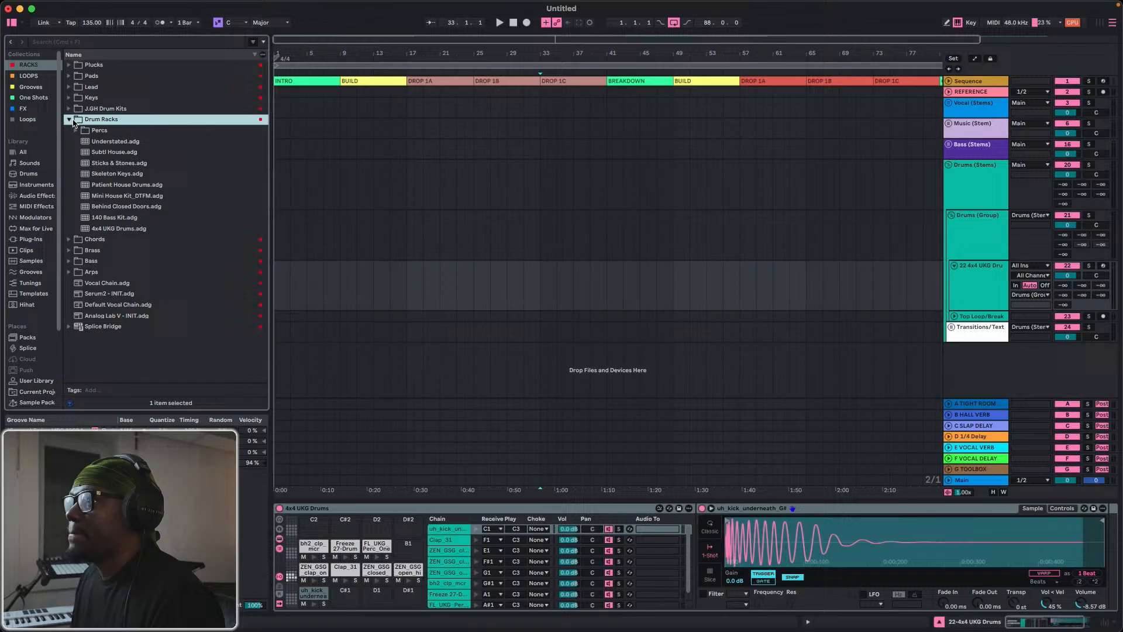
click(87, 152)
click(97, 174)
click(96, 166)
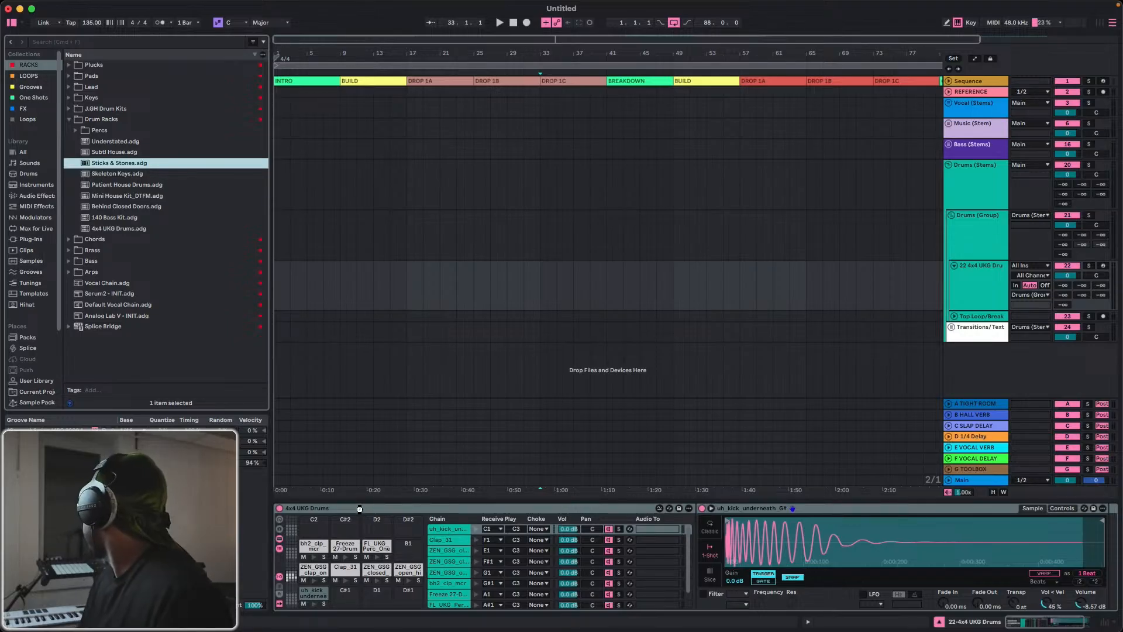
key(Return)
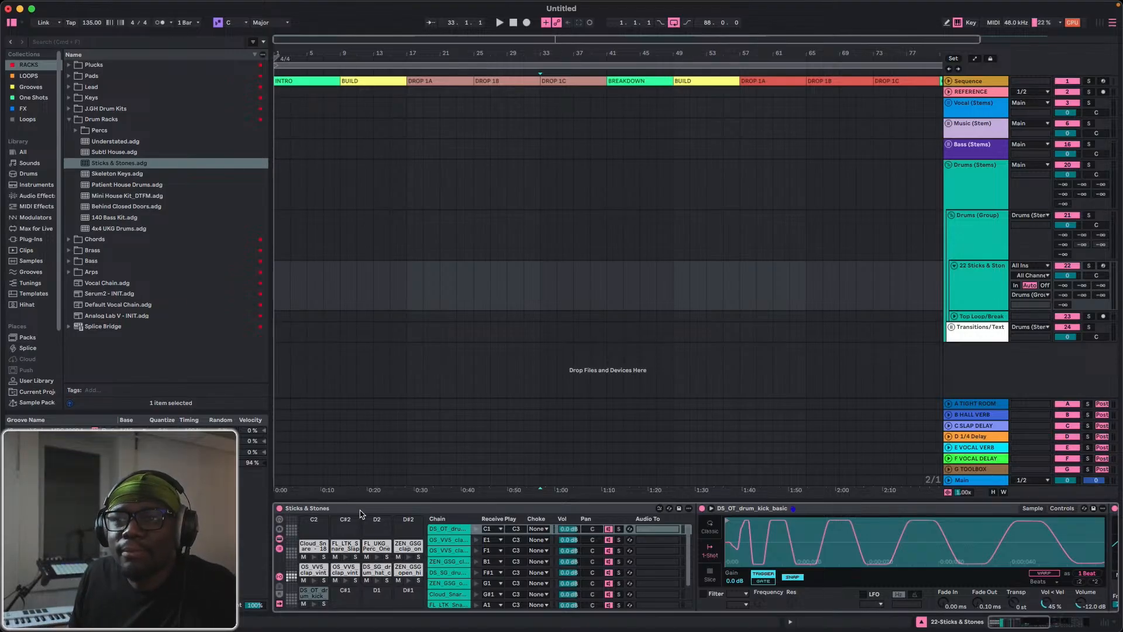
click(405, 516)
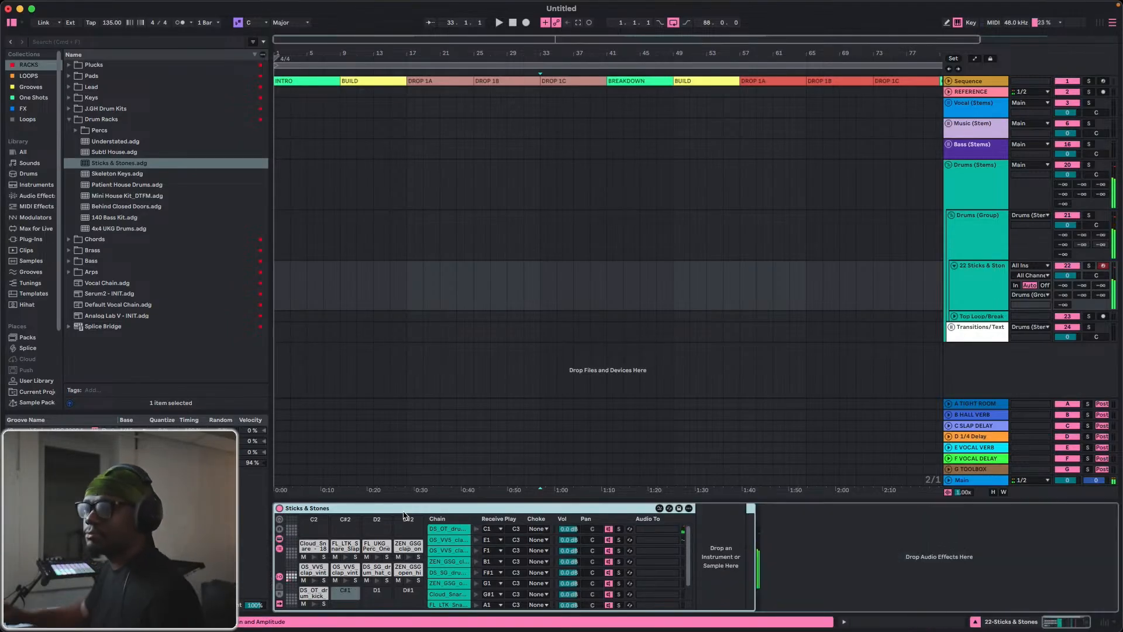
Select the Main track and unfold it to reveal its output routing.
click(964, 480)
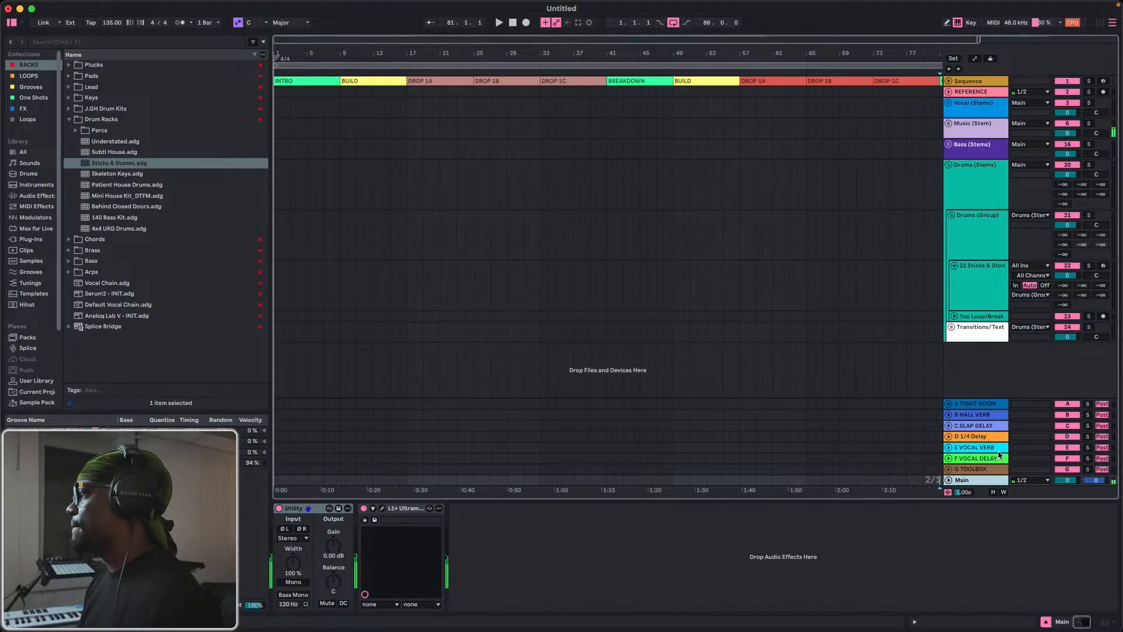
click(949, 481)
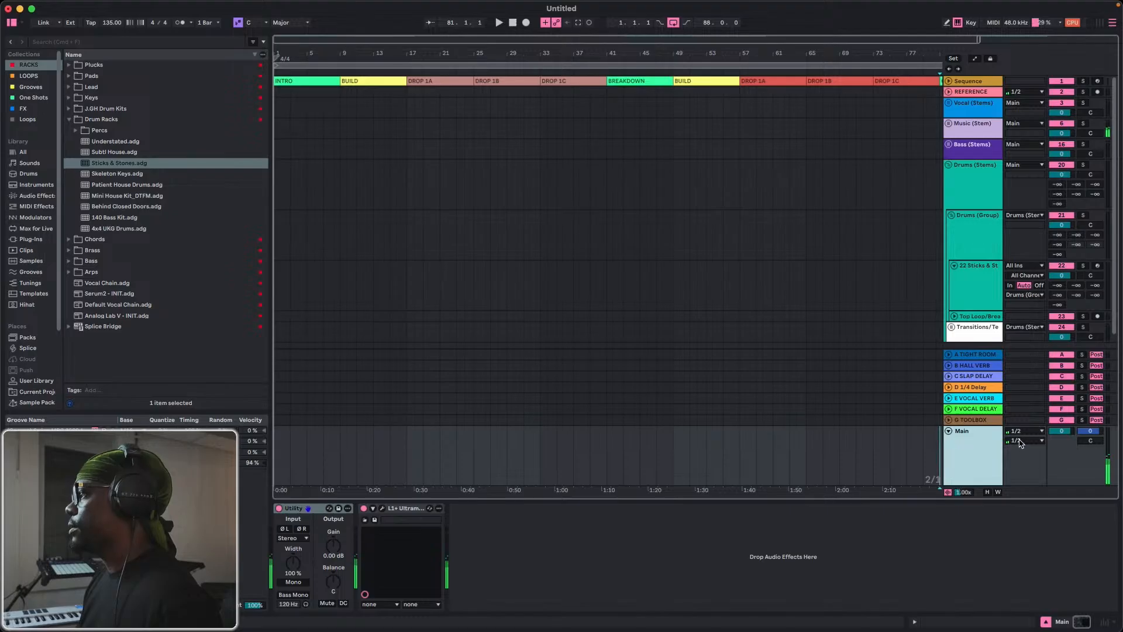
click(1024, 431)
Expand the Music (Stem) group and deactivate its Texture/Ambience and AMB REC tracks.
click(948, 124)
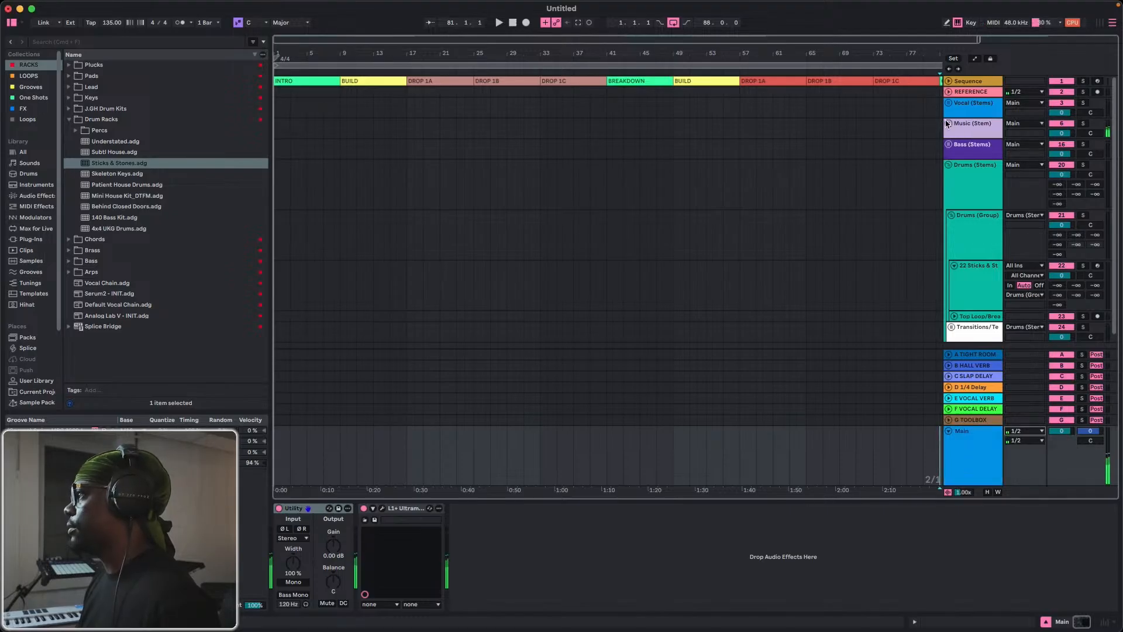
click(948, 124)
click(1063, 186)
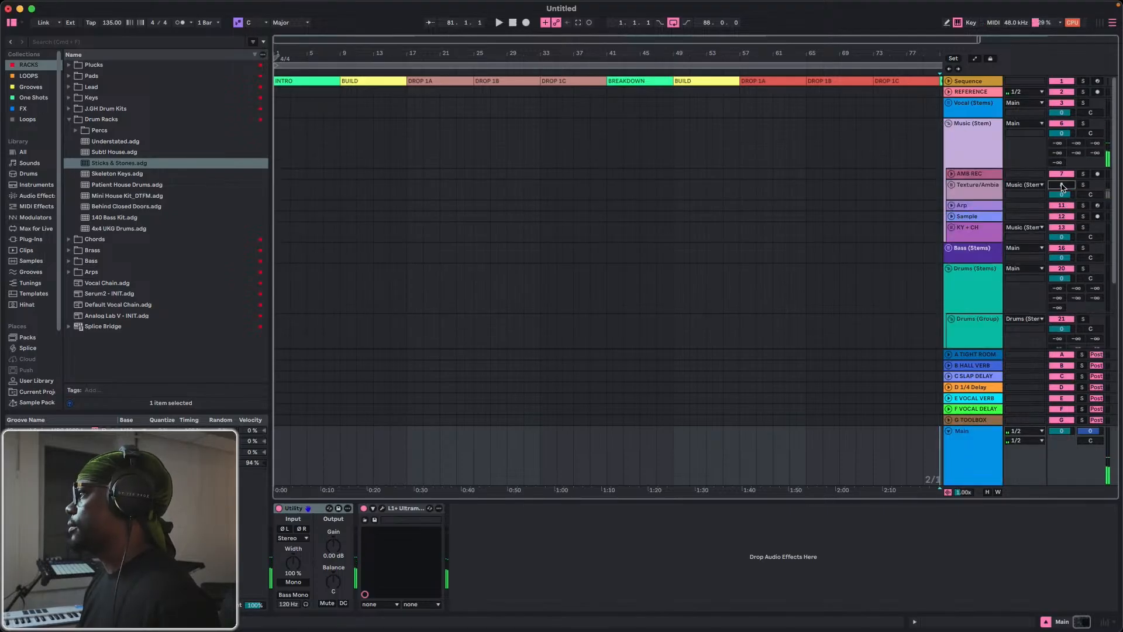
click(1055, 166)
click(1061, 174)
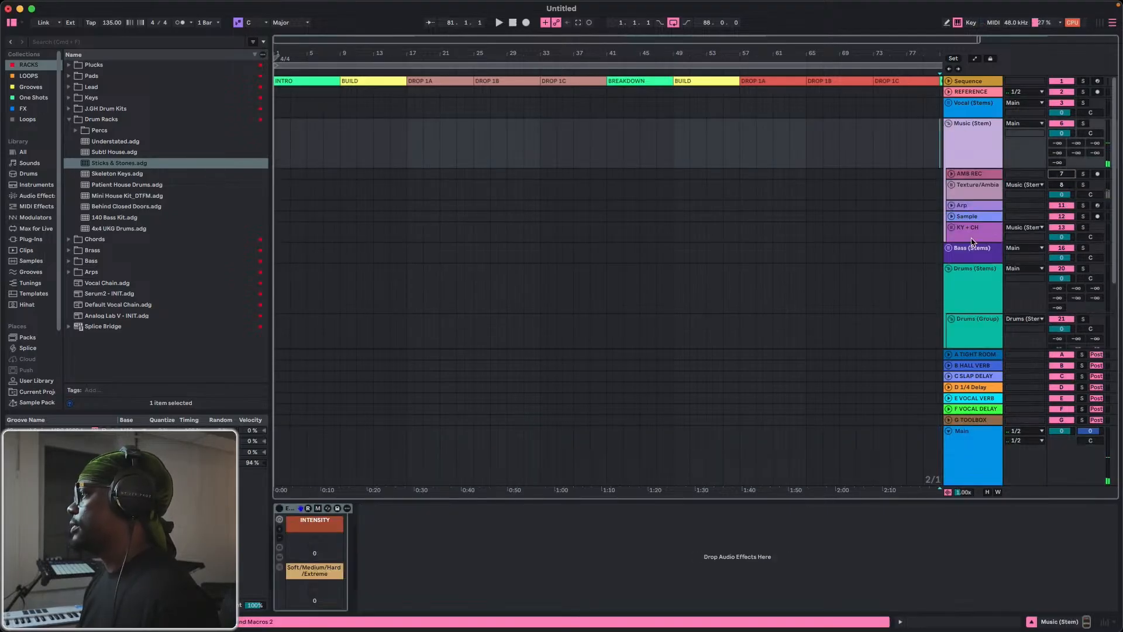
Check the available output channels for the Main track's two output routings.
click(1015, 432)
click(1014, 431)
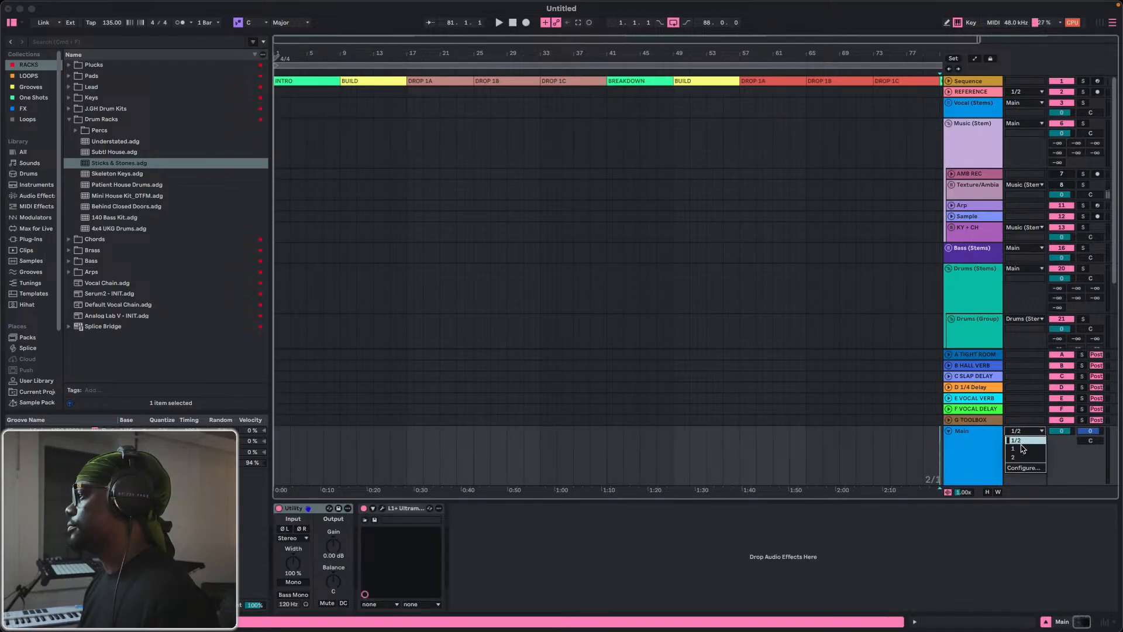
click(1010, 426)
click(1017, 442)
click(990, 433)
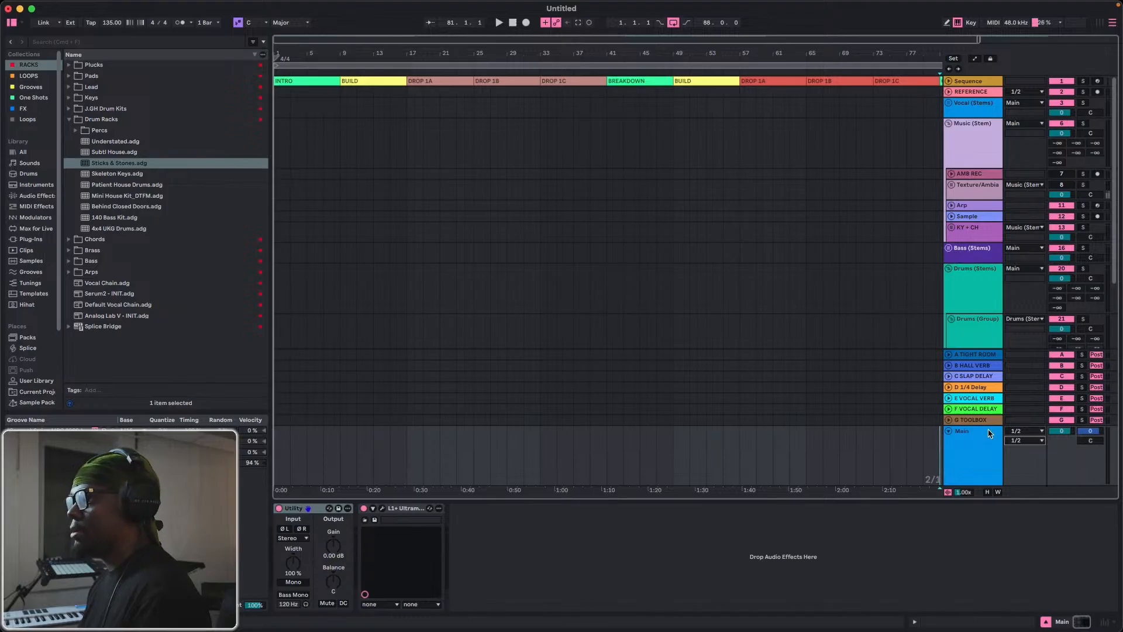
Set both the audio input and output devices to Universal Audio Thunderbolt in the audio settings.
key(super+comma)
click(673, 190)
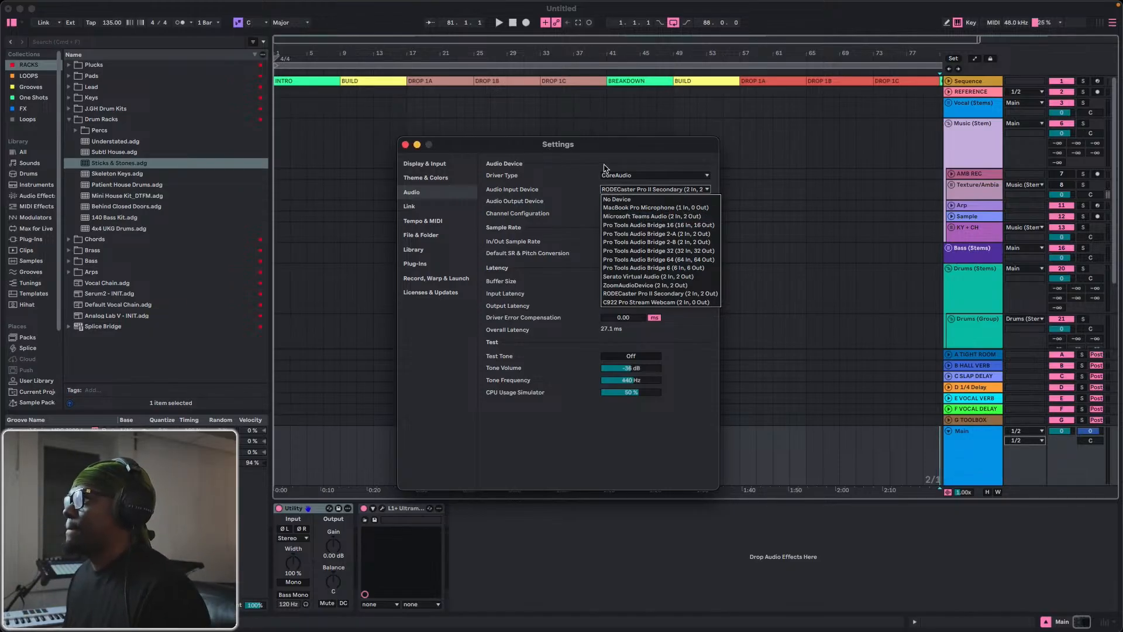
click(621, 190)
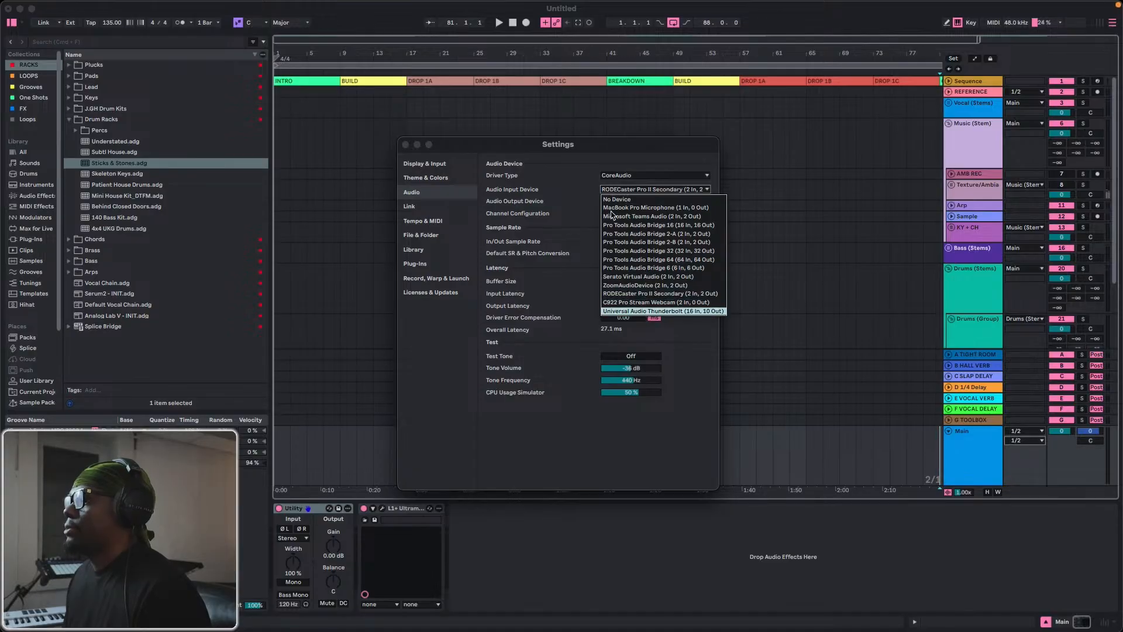
key(Return)
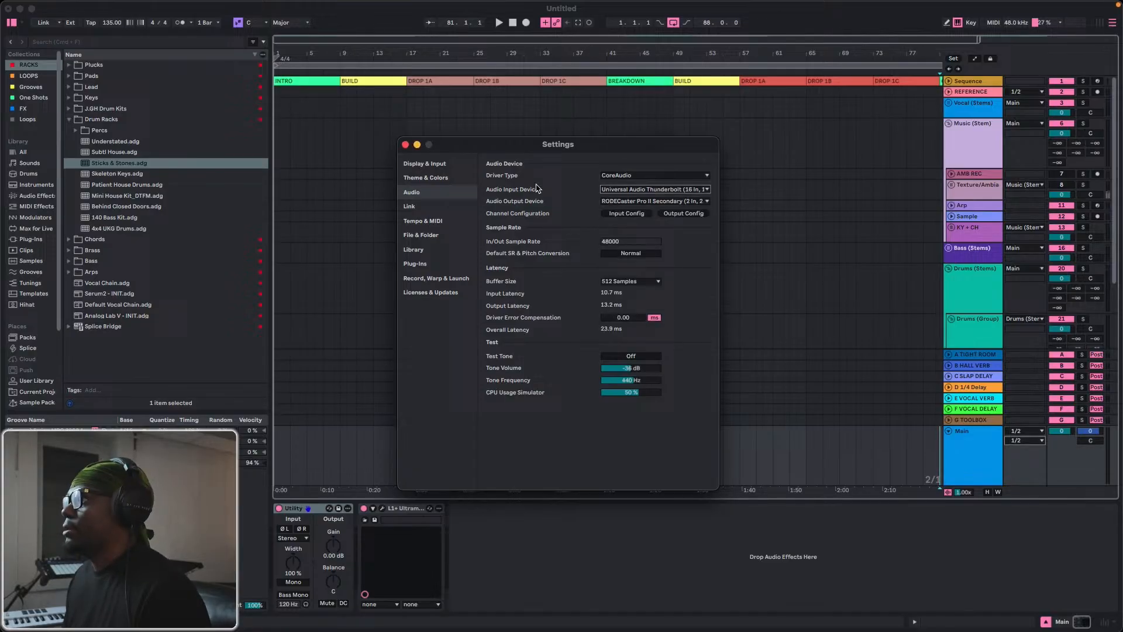
click(609, 202)
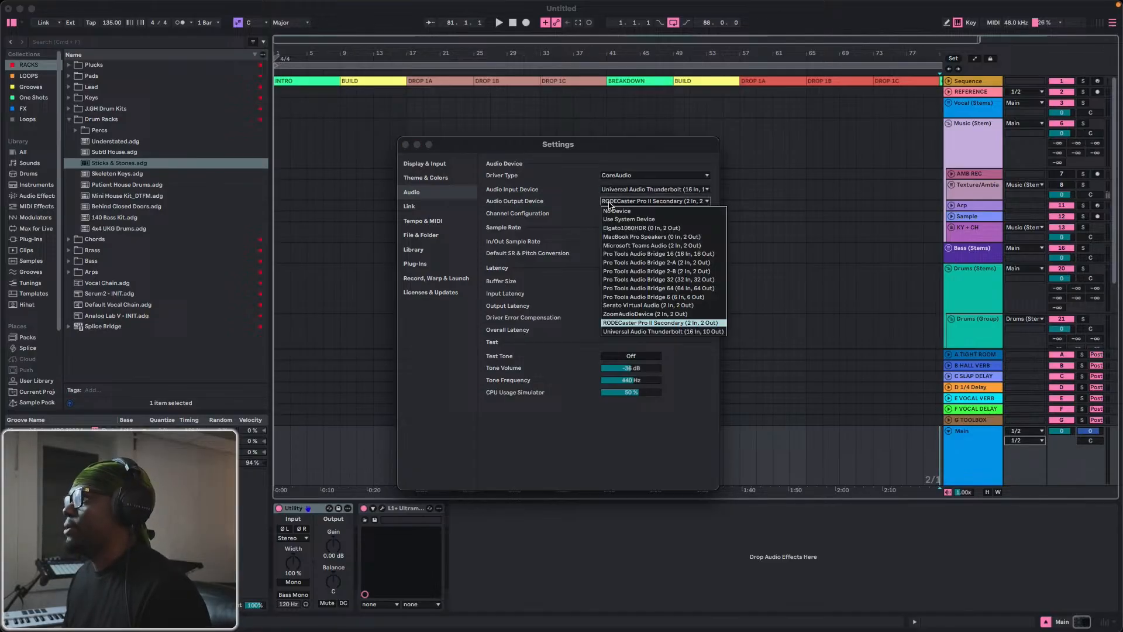
click(630, 331)
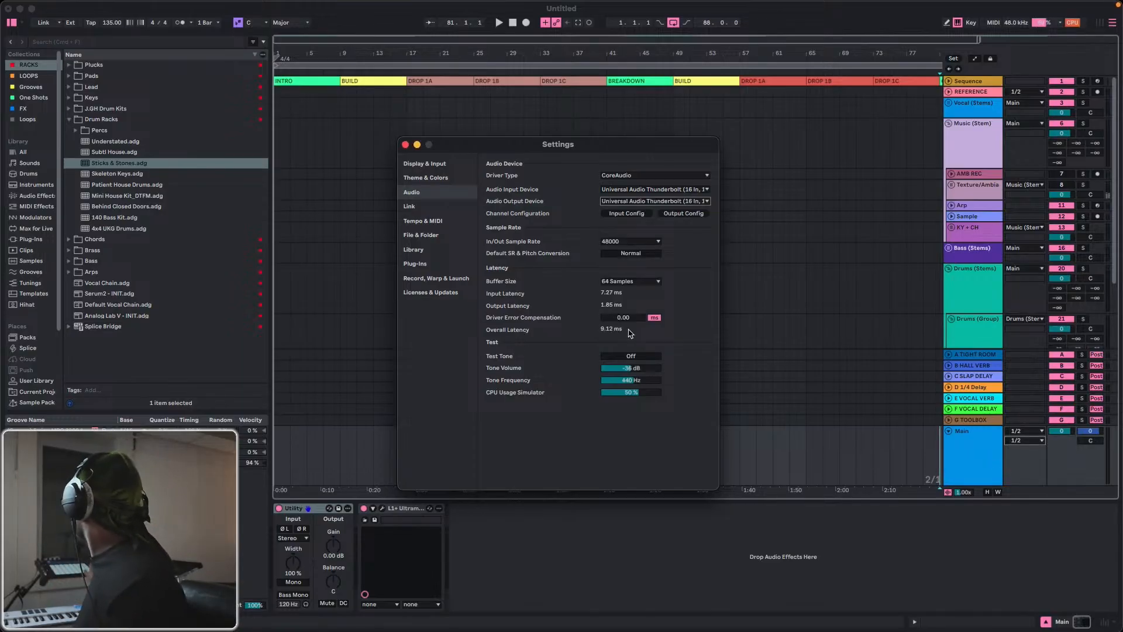
Select the Sticks & Stones track and route both of the Main track's outputs to channels 7/8.
scroll(1001, 294, down, 5)
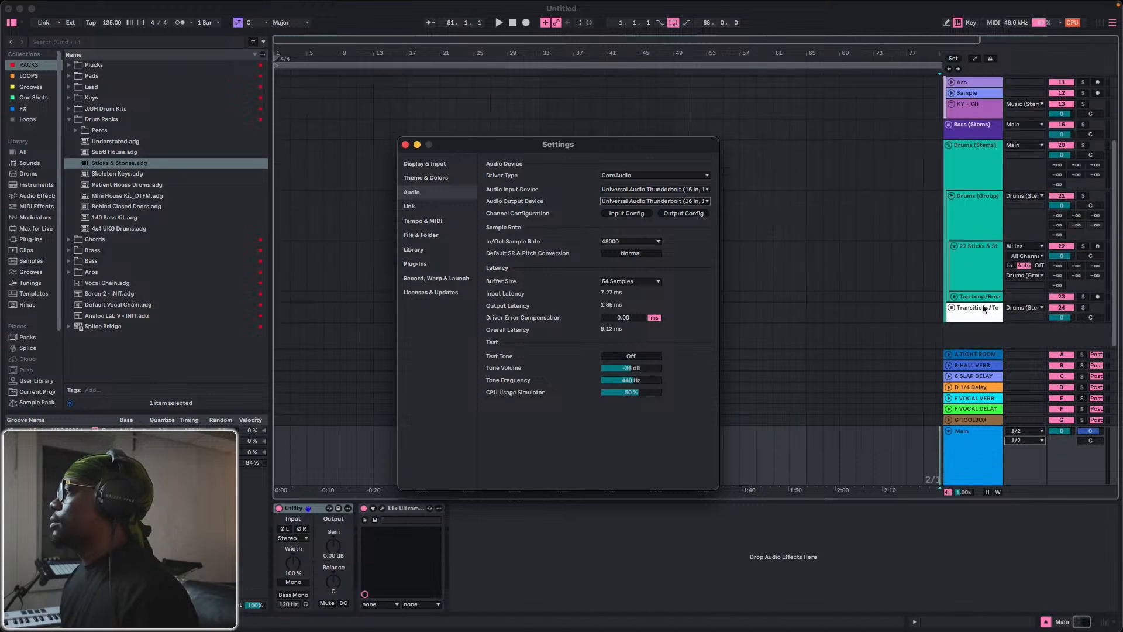
click(980, 266)
click(979, 268)
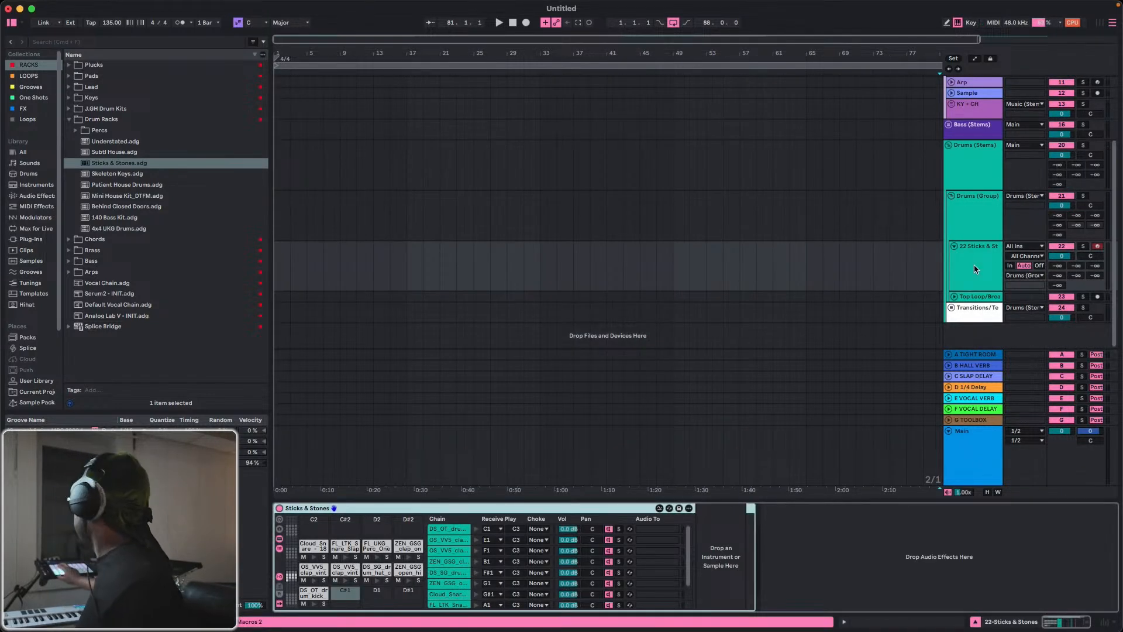
click(1024, 431)
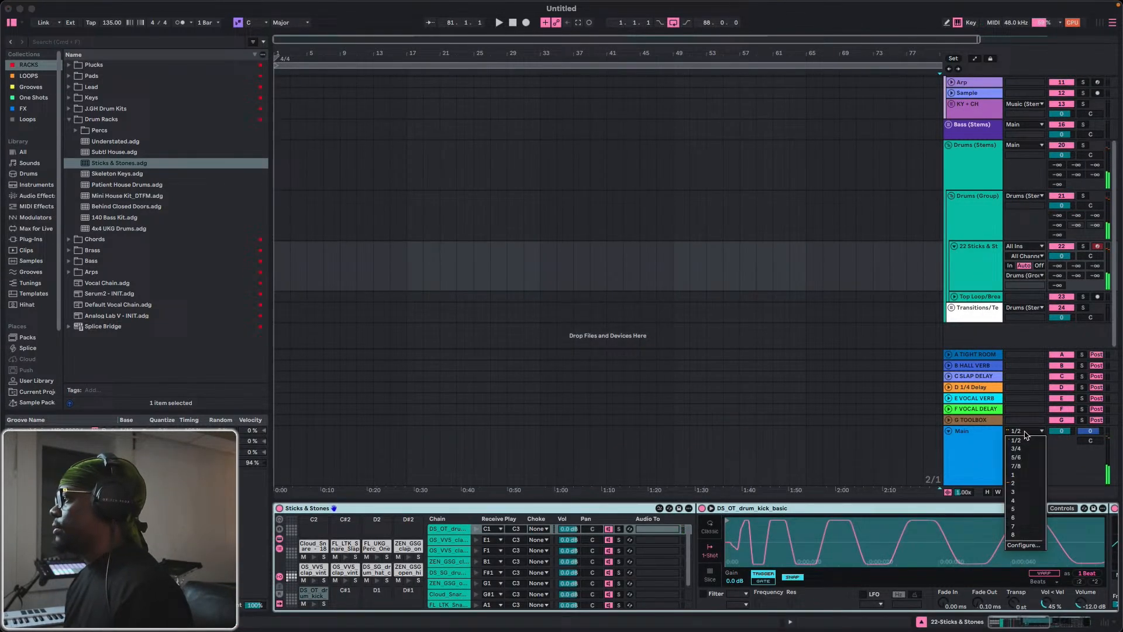
click(1016, 465)
click(1025, 440)
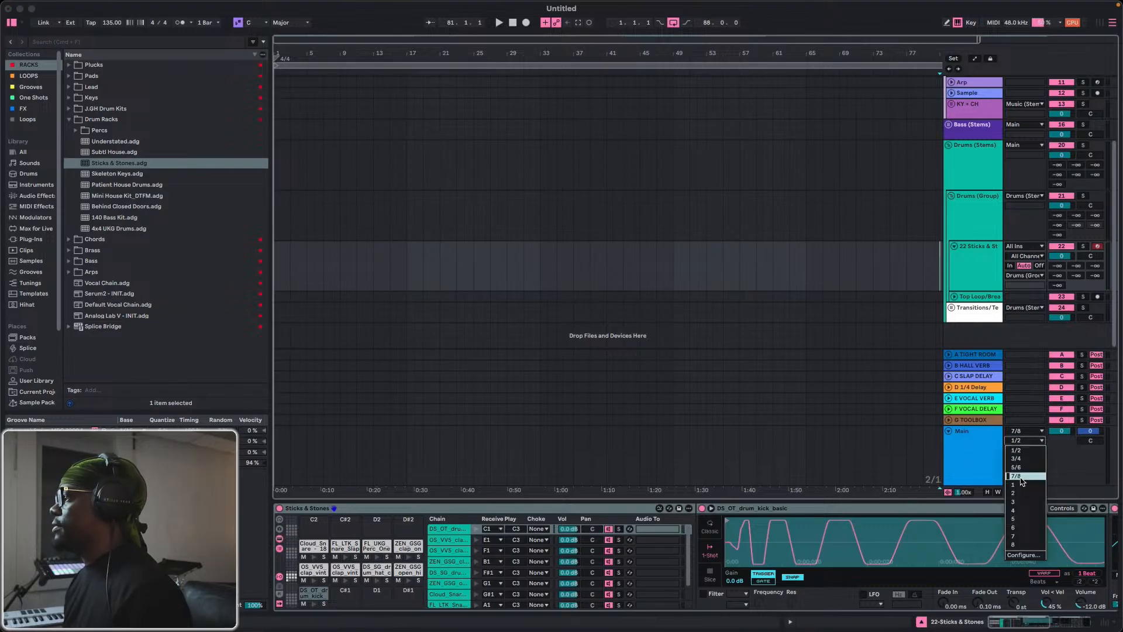
click(1018, 476)
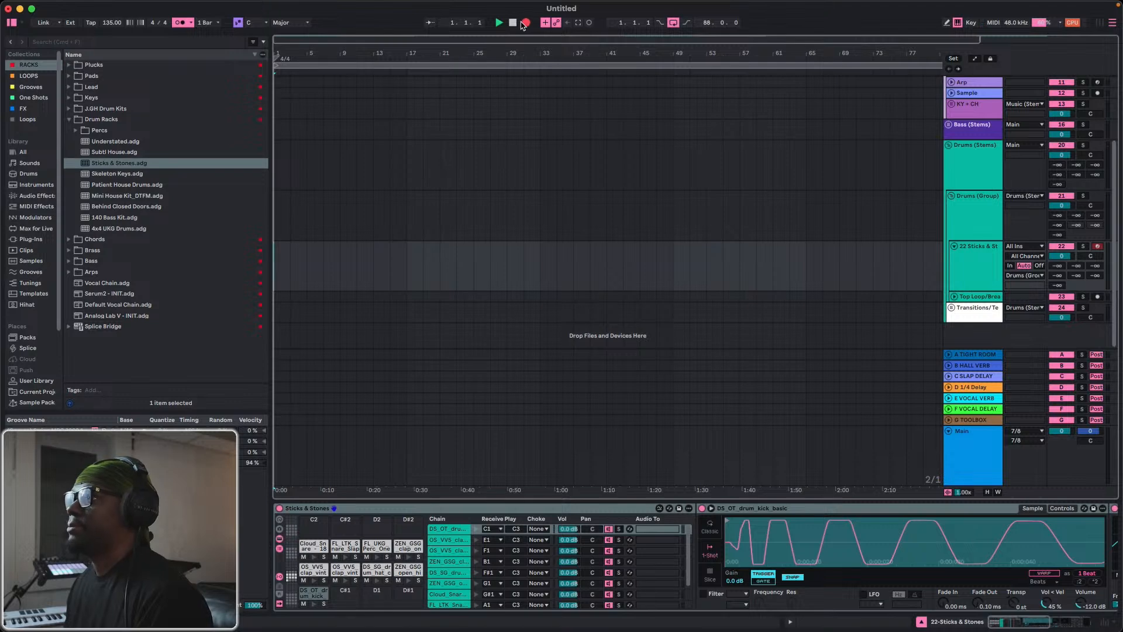
Record a drum pattern about four bars long on the Sticks & Stones track from bar 1 and move the clip to bar 9.
click(522, 23)
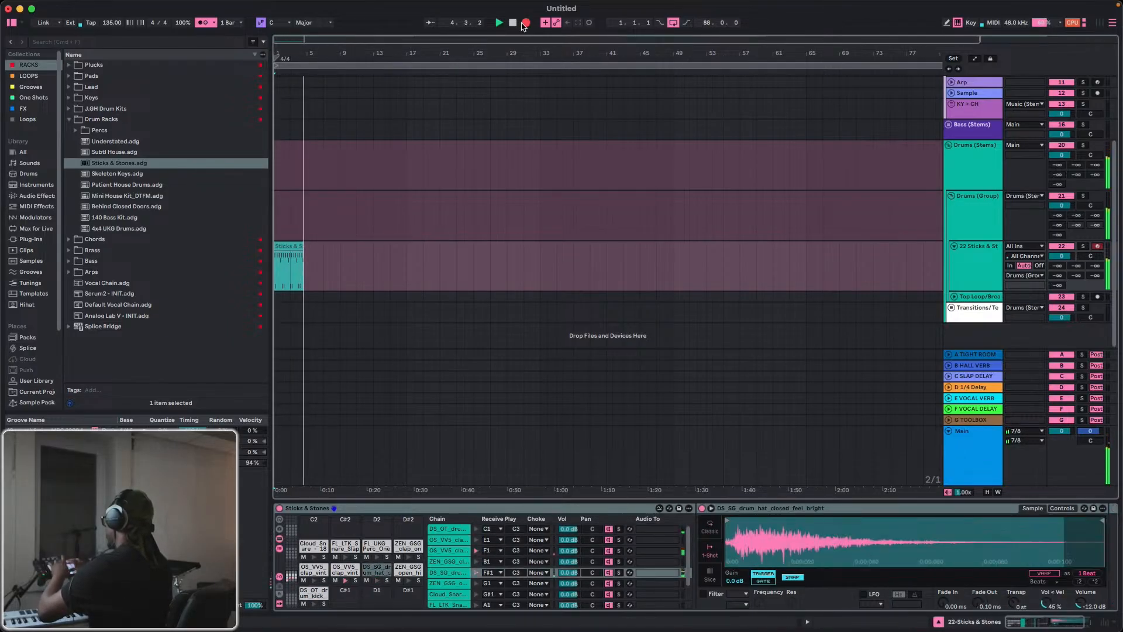
key(space)
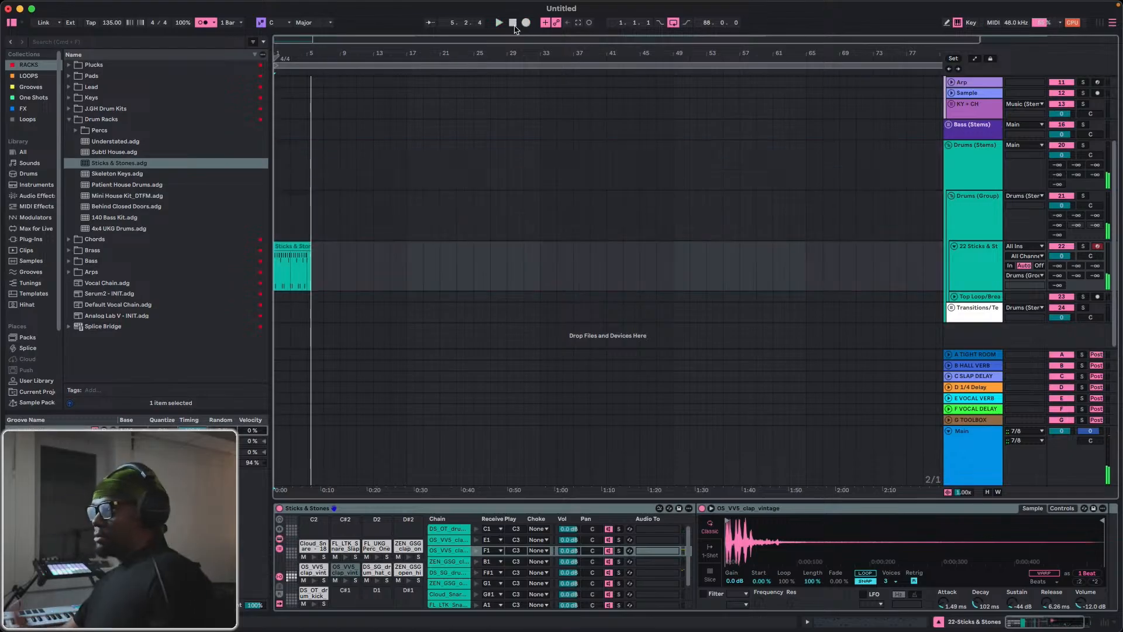
click(287, 243)
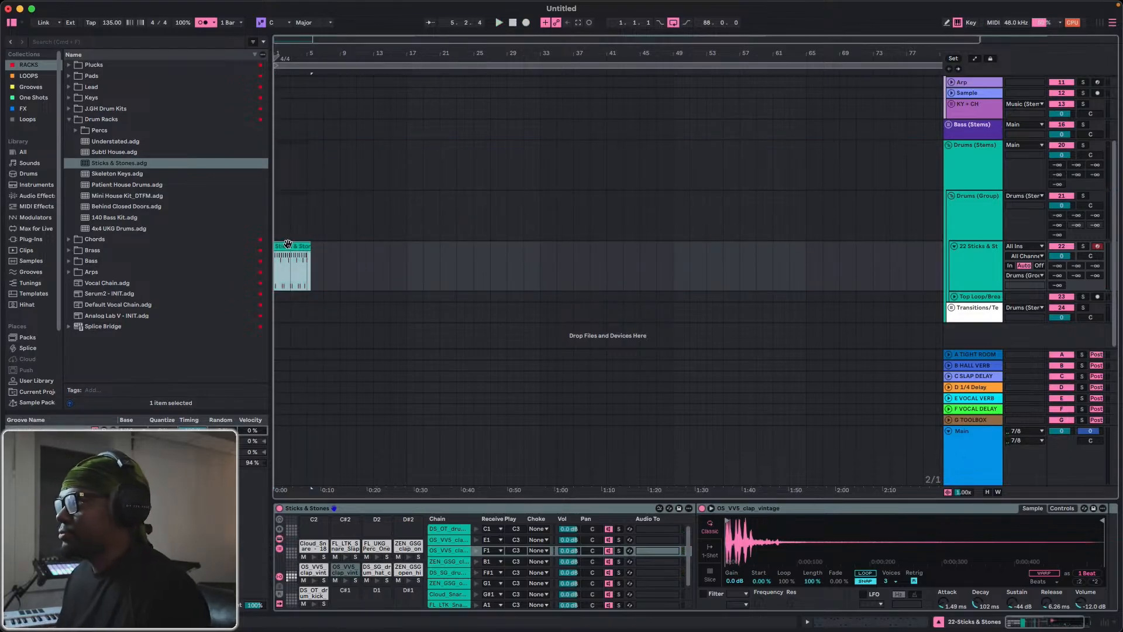
drag(287, 243, 349, 269)
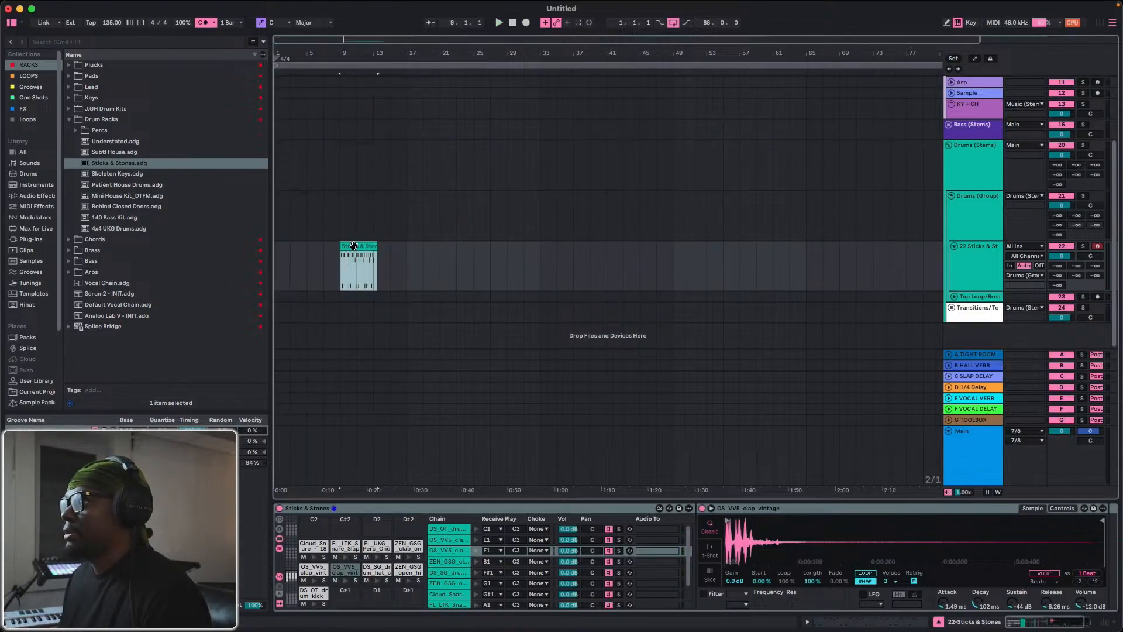
Open the Sticks & Stones clip's notes, quantize all of them and play back the pattern.
double_click(351, 257)
click(656, 473)
key(super+a)
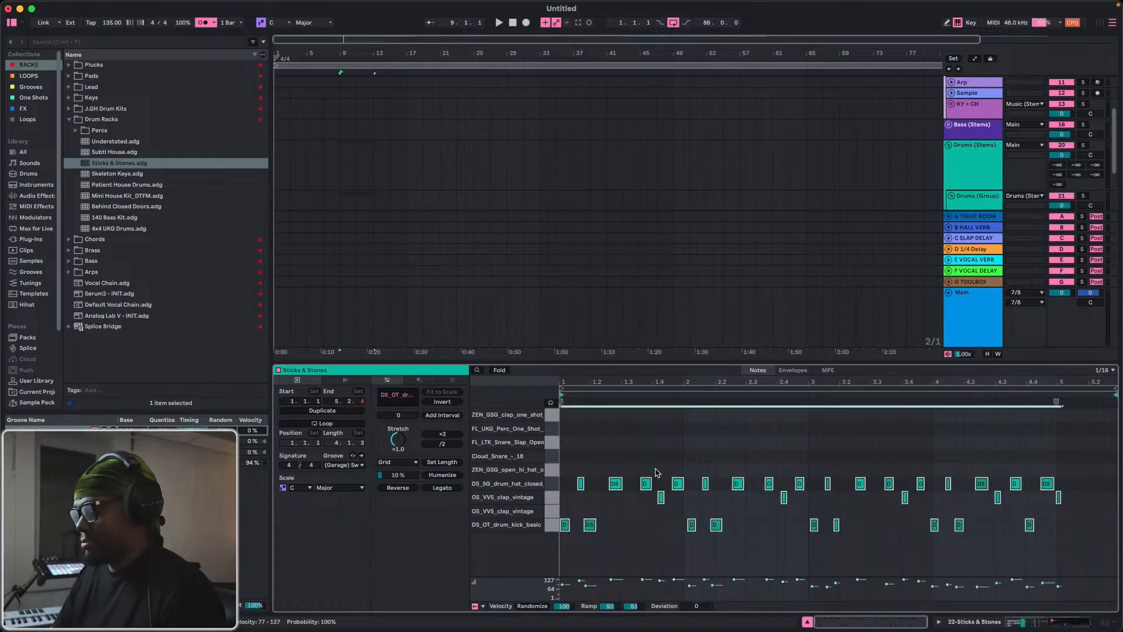
key(super+u)
key(space)
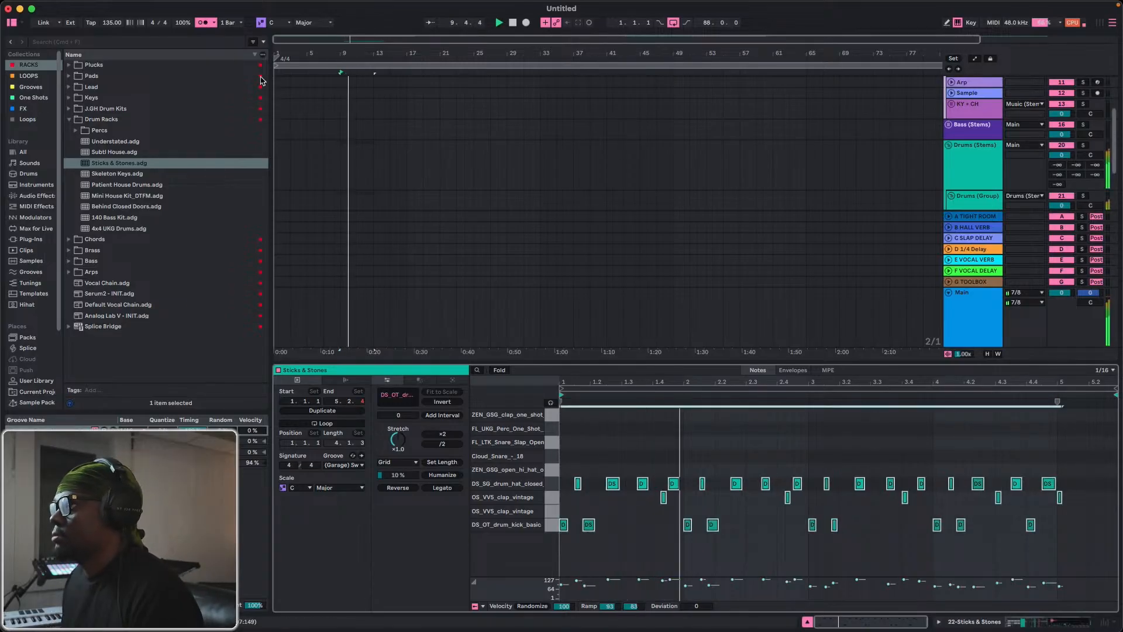
Turn off the metronome and play the quantized drum pattern again from the clip's start.
click(202, 23)
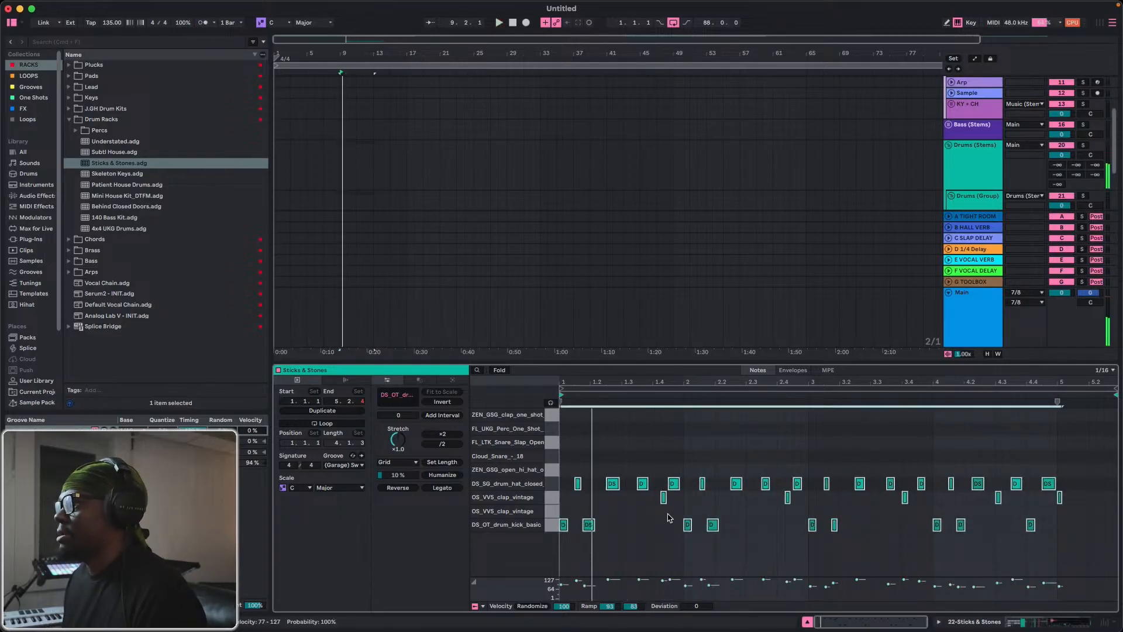
drag(580, 382, 596, 415)
key(space)
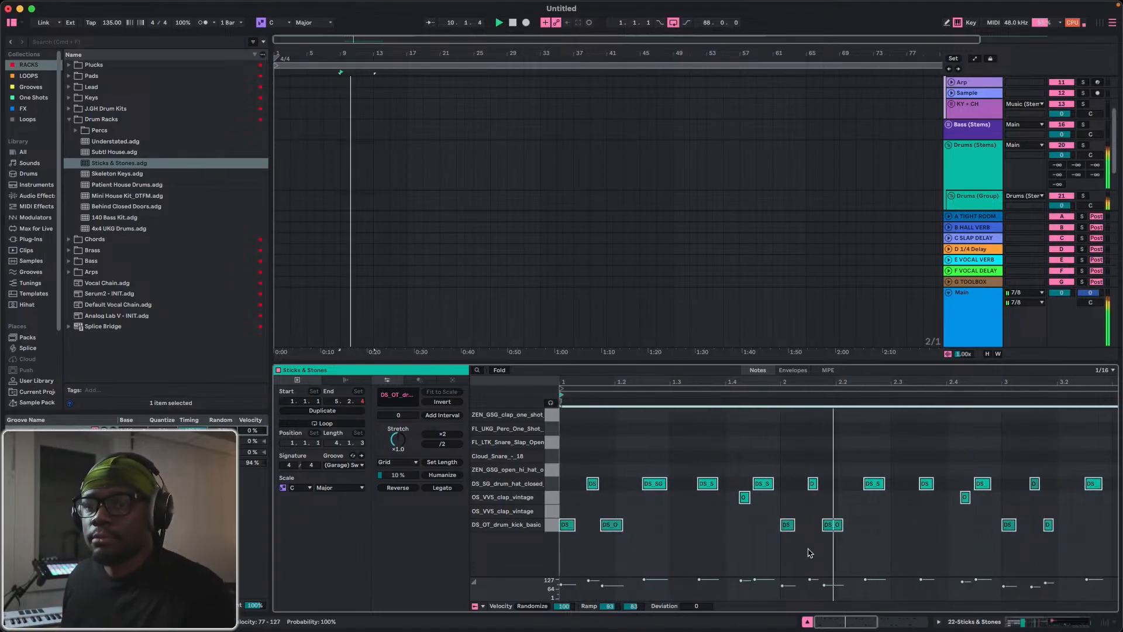
key(space)
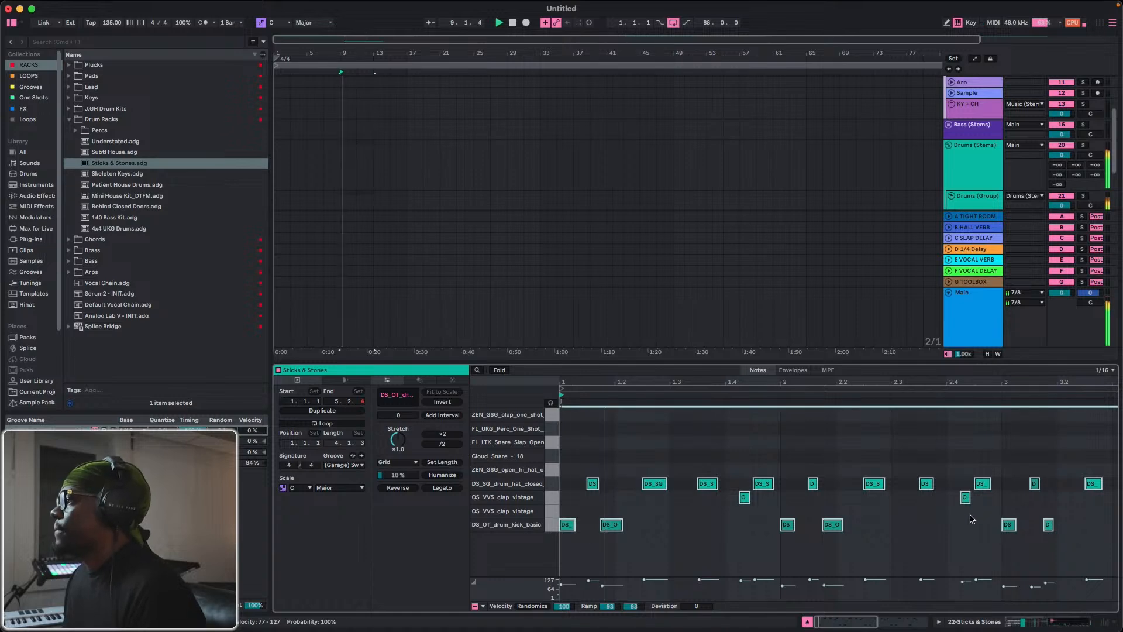
Move the bar 2 clap one sixteenth earlier to 2.4 and check it in playback.
click(963, 497)
key(Left)
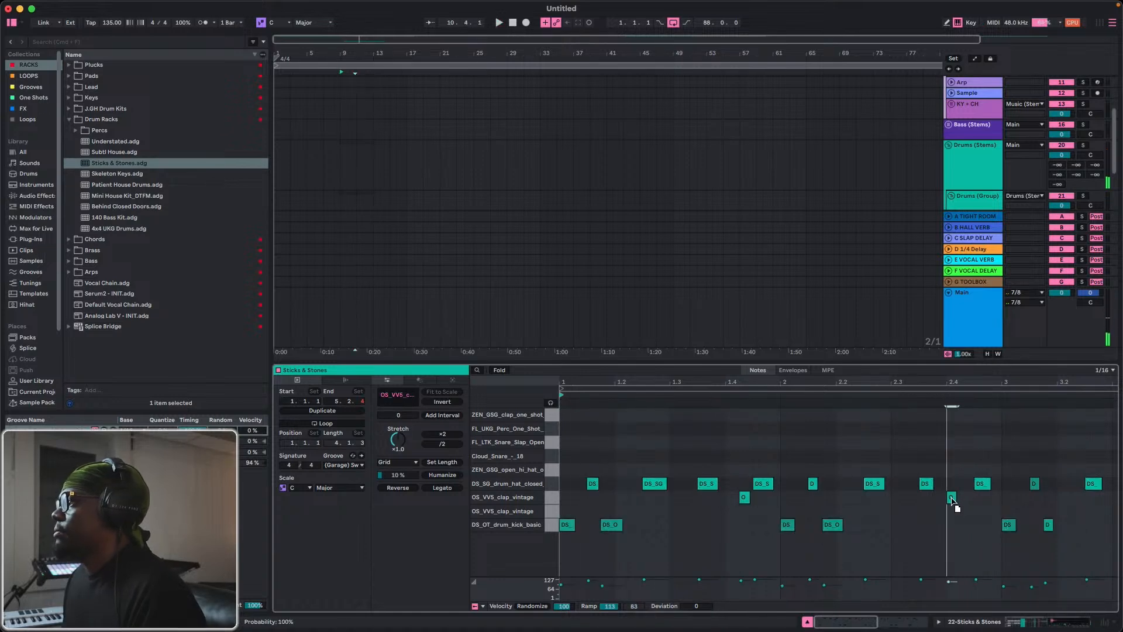
key(space)
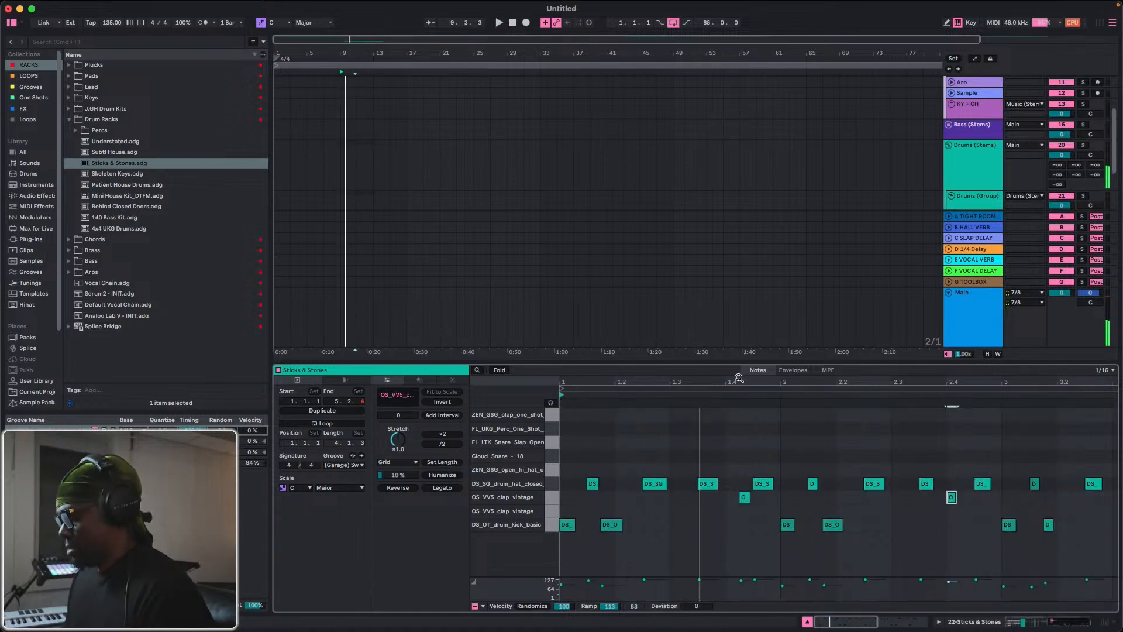
Set the audio buffer size to 1024 samples and close the settings.
key(super+comma)
click(638, 282)
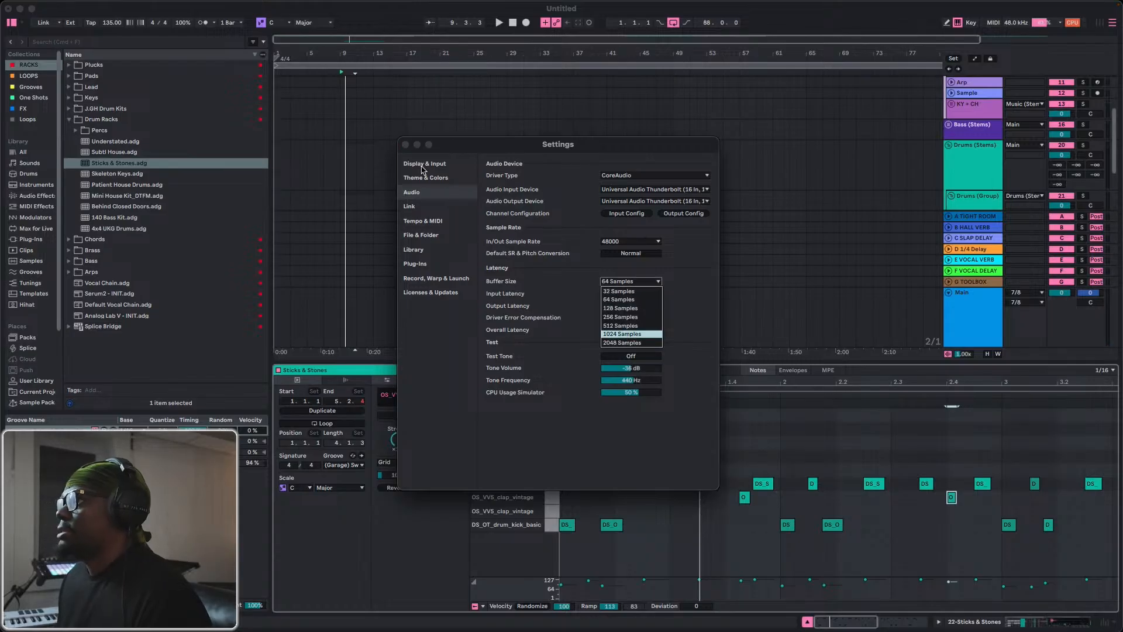
click(622, 334)
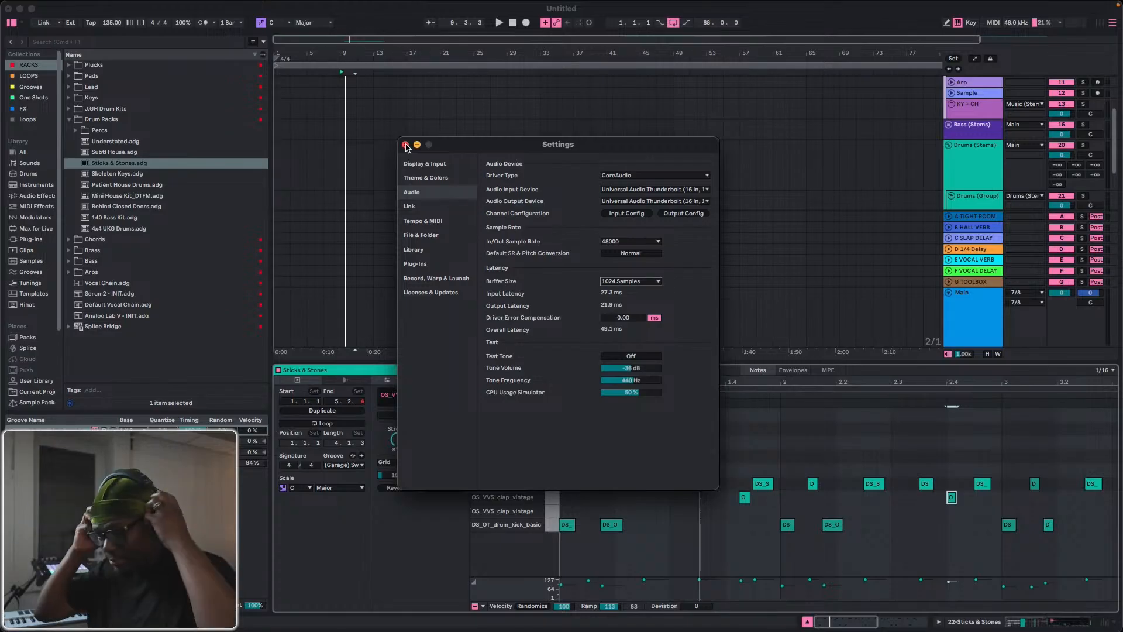
click(405, 145)
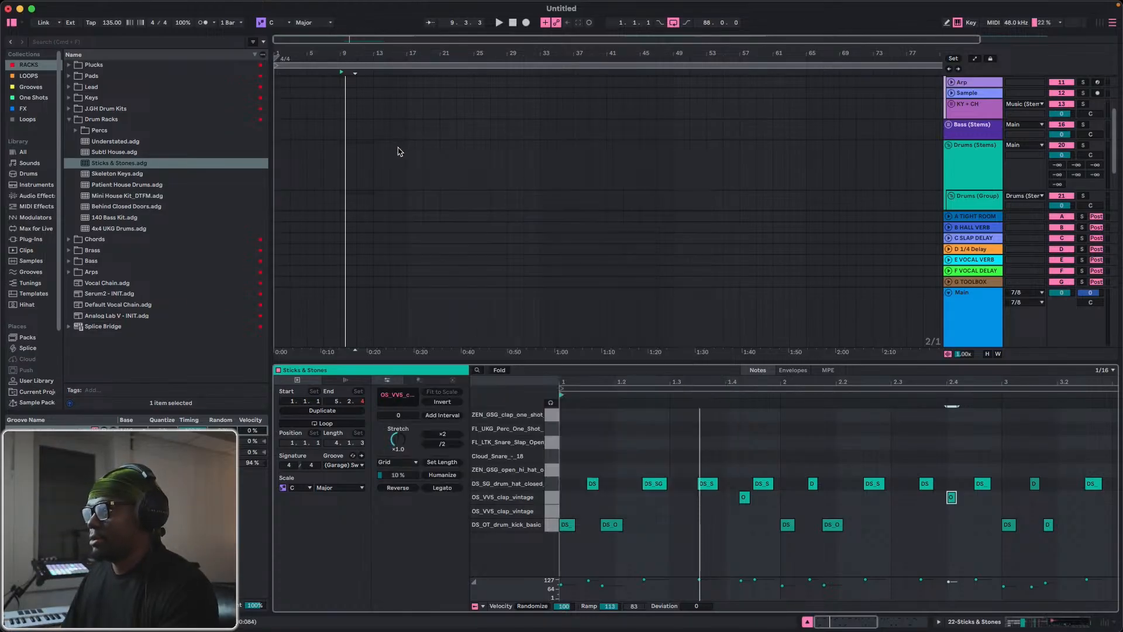
Trim the end of the Sticks & Stones clip to bar 13 so that it is exactly four bars long.
scroll(386, 154, down, 5)
click(368, 111)
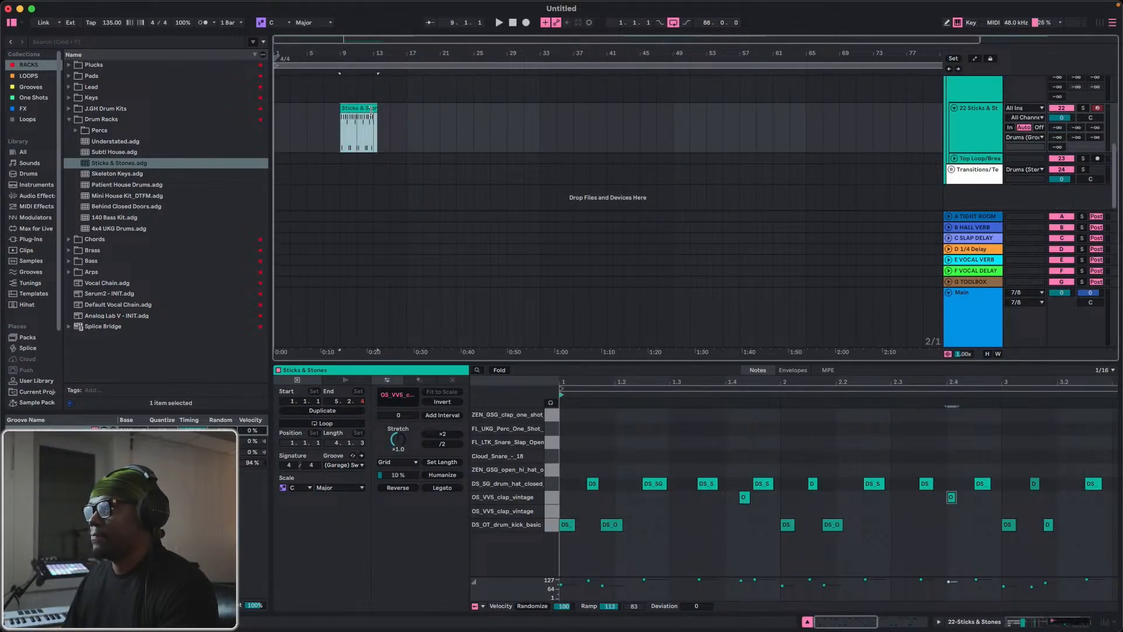
drag(370, 111, 369, 110)
key(super+space)
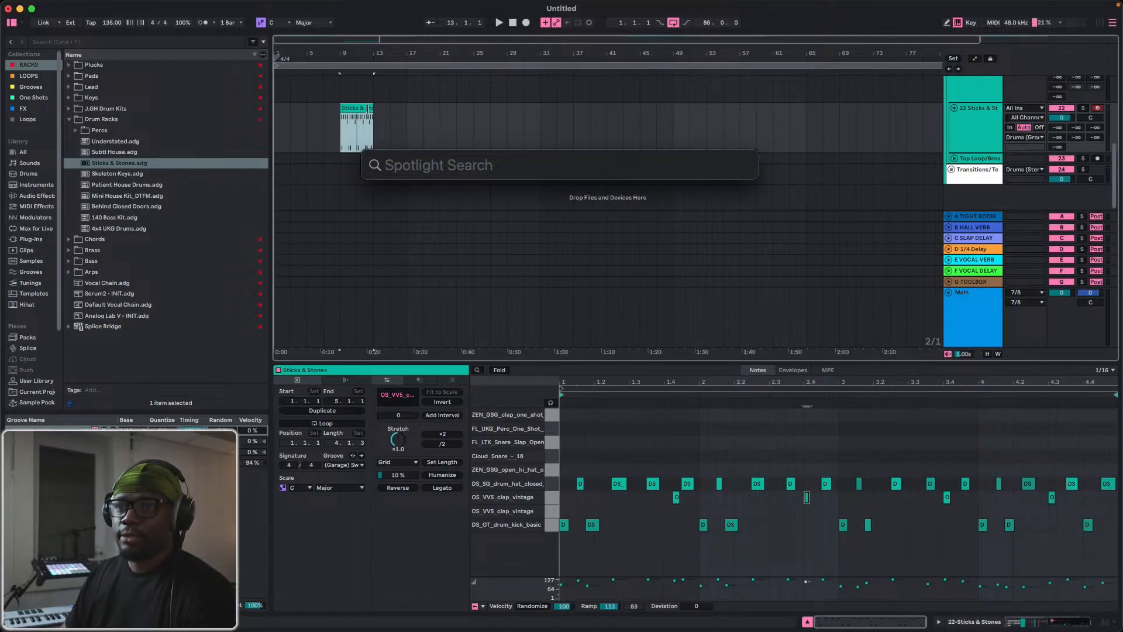
click(374, 105)
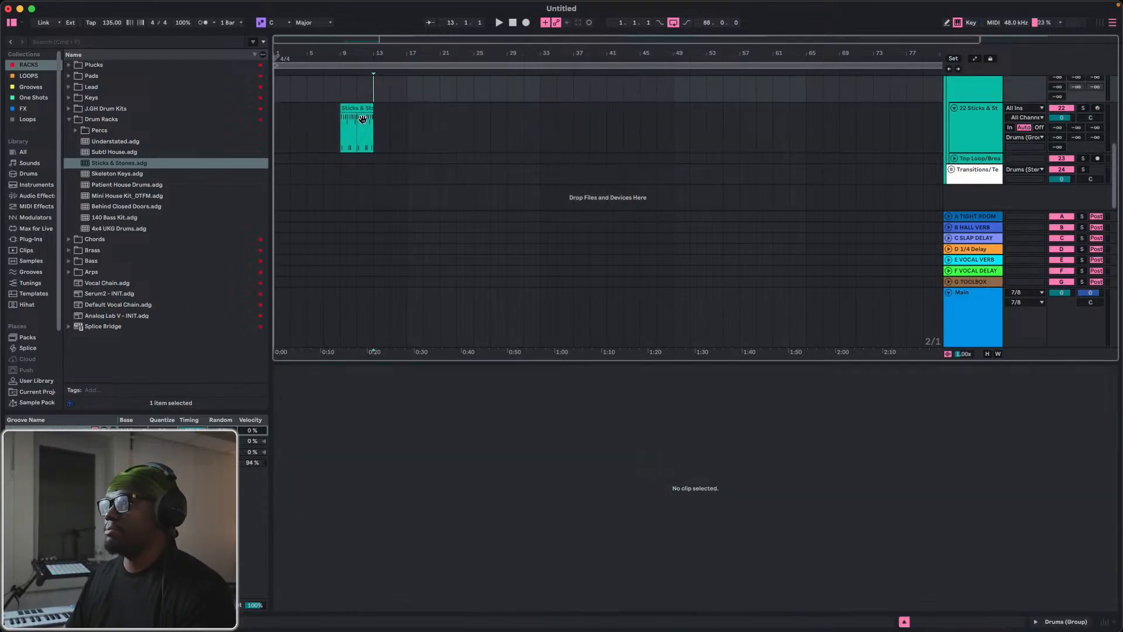
Loop the arrangement over the Sticks & Stones clip, bars 9 to 13, and start playback.
click(356, 110)
key(super+l)
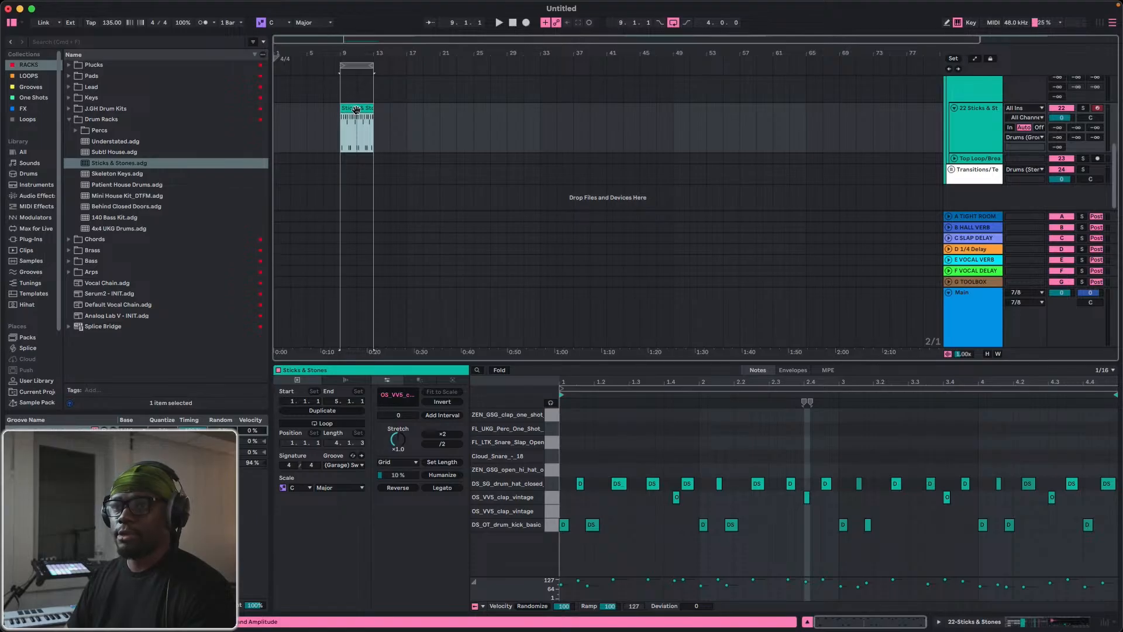
key(space)
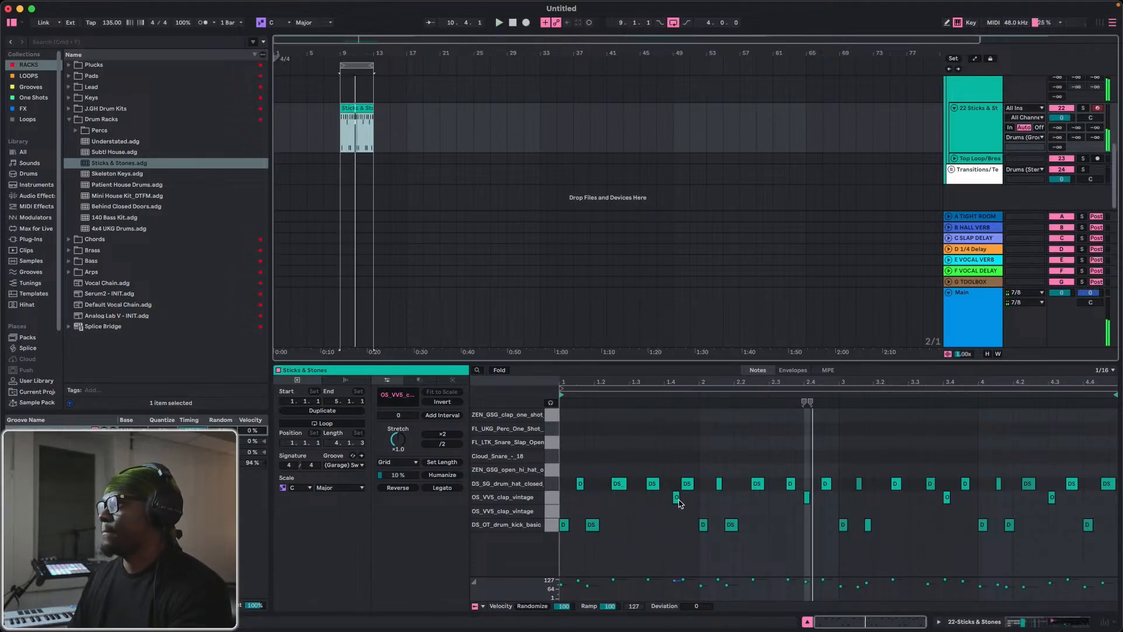
Move the bar 1 clap one sixteenth earlier to 1.4, and undo a trial shift of the bar 2 clap.
drag(682, 497, 672, 499)
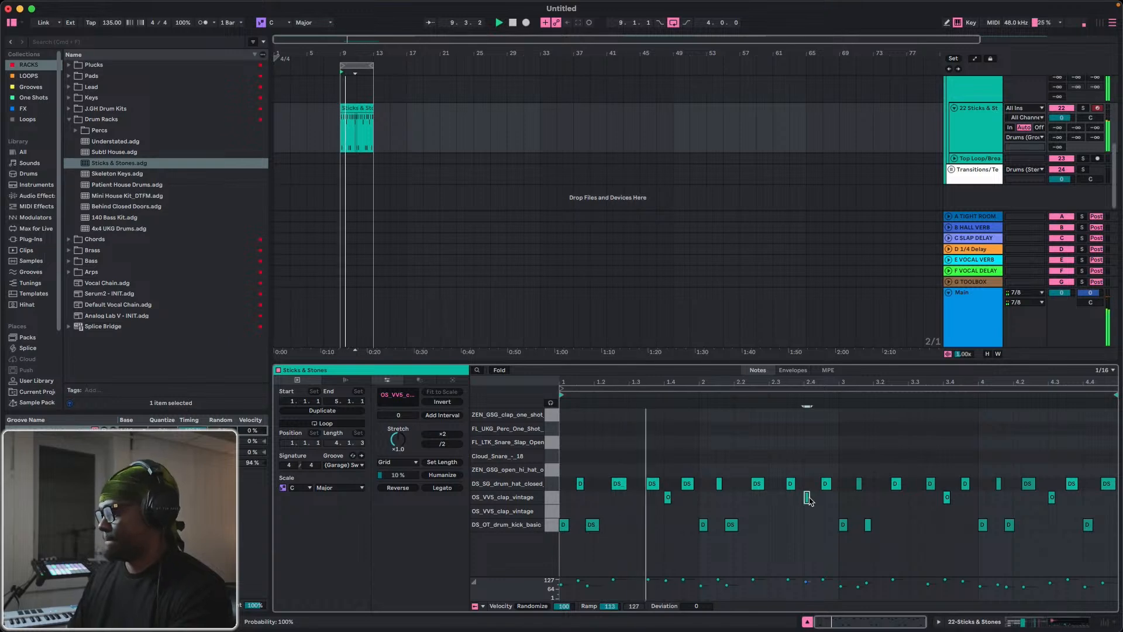
drag(807, 498, 812, 499)
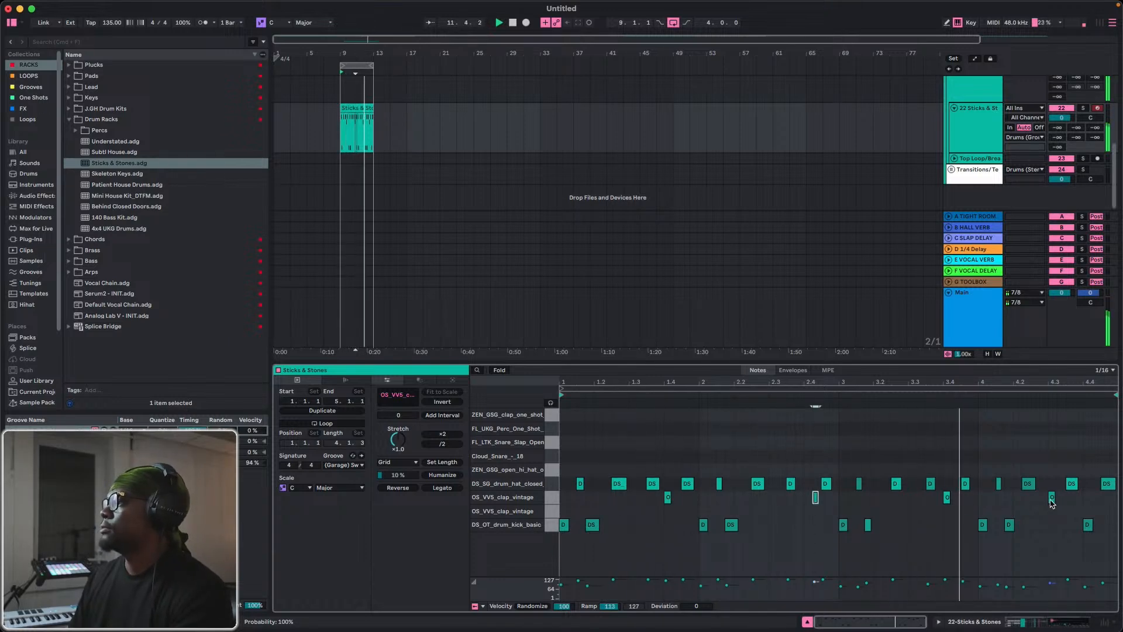
key(super+z)
key(space)
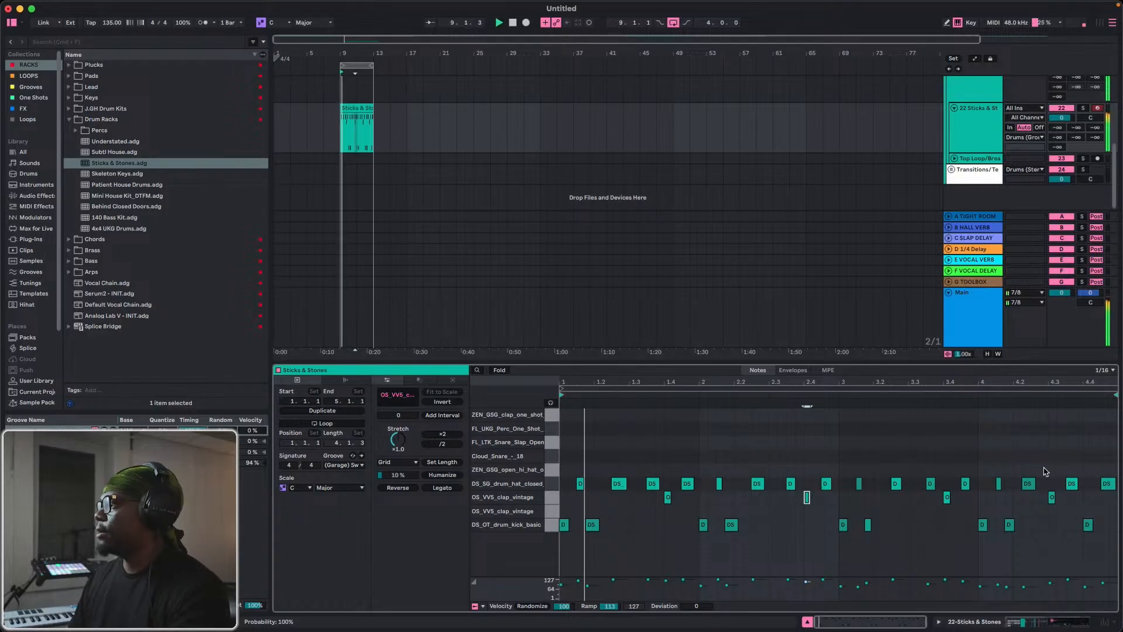
Move the last clap to 4.4.2 and the second closed hat in bar 4 two sixteenths later to 4.2.4.
click(1051, 500)
drag(1052, 498, 1061, 498)
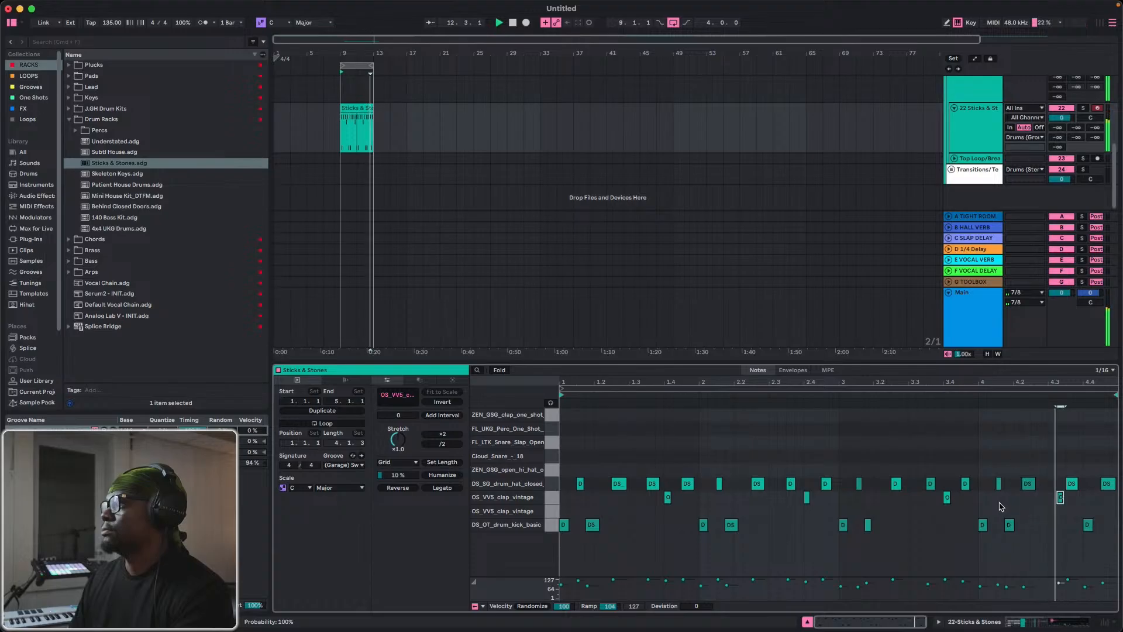
drag(1031, 485, 1045, 486)
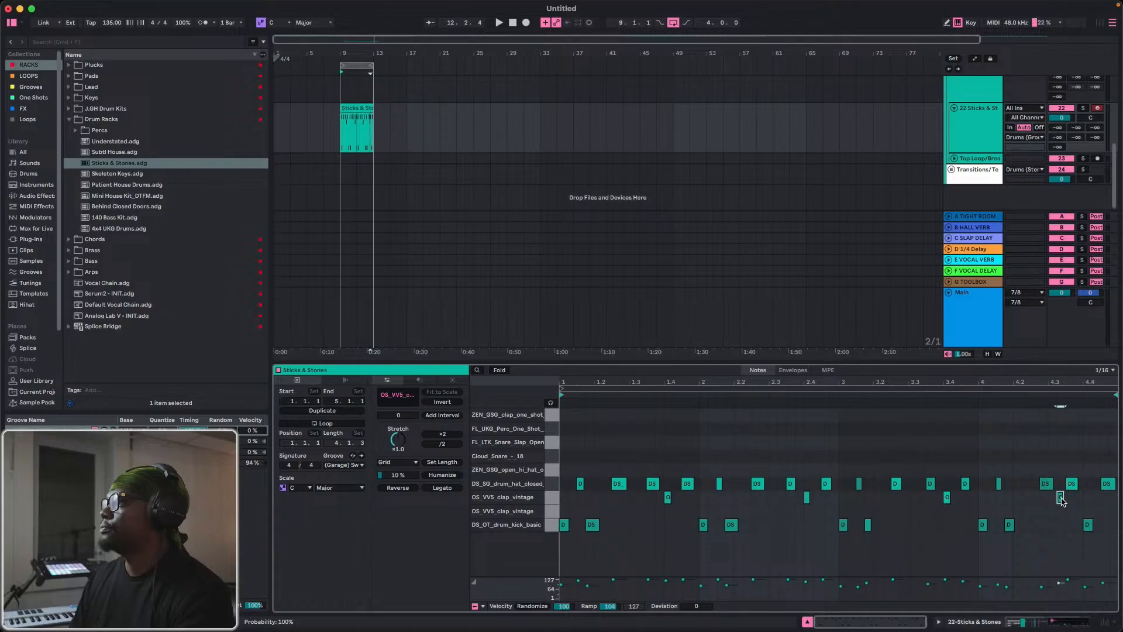
drag(1061, 501, 1098, 510)
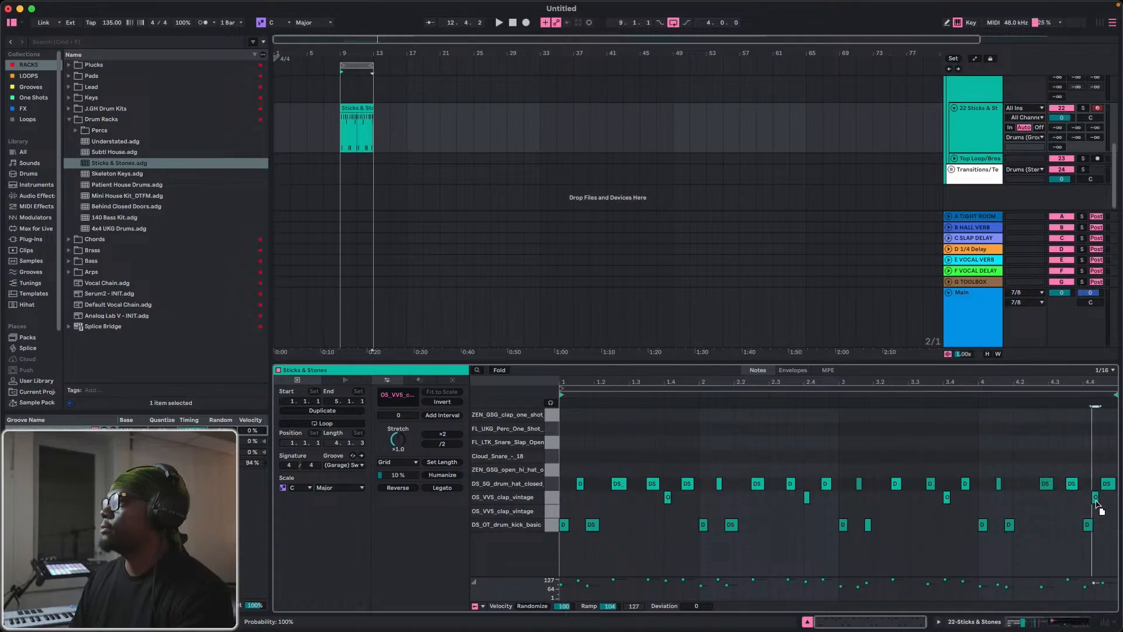
key(space)
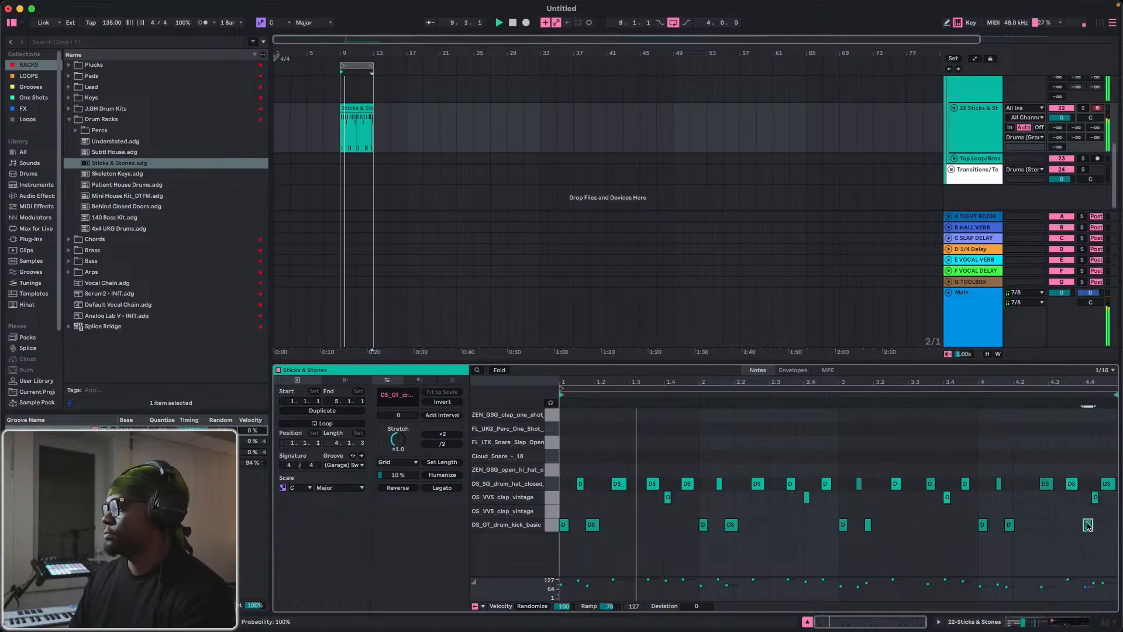
Move the second closed hat in bar 4 one sixteenth earlier and the last kick two sixteenths earlier to 4.3.3.
click(1087, 524)
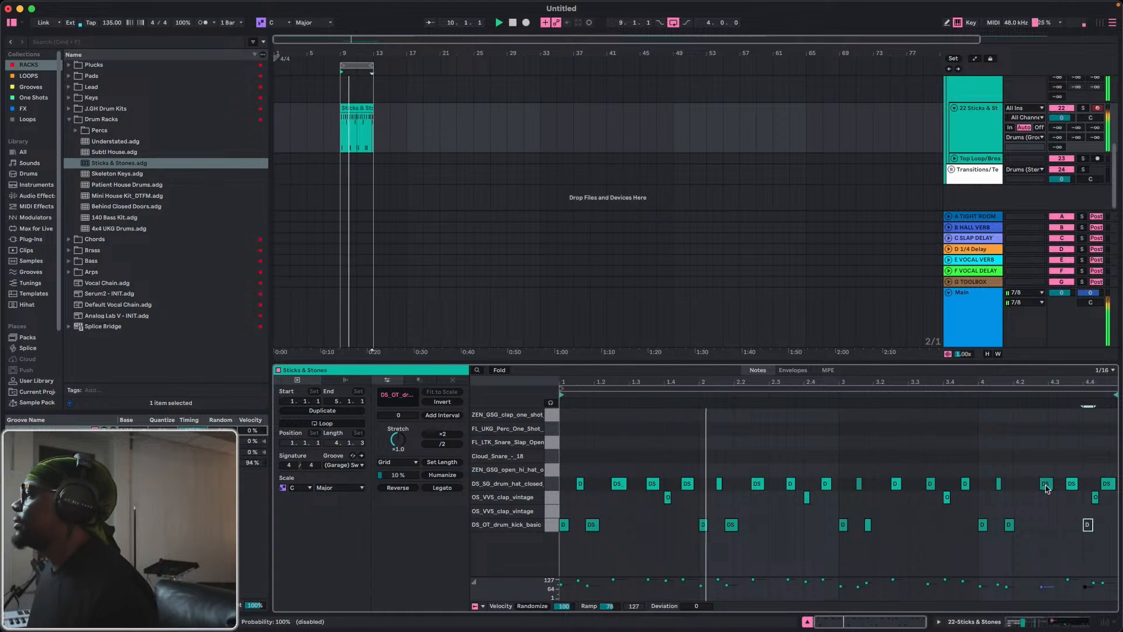
drag(1050, 484, 1042, 486)
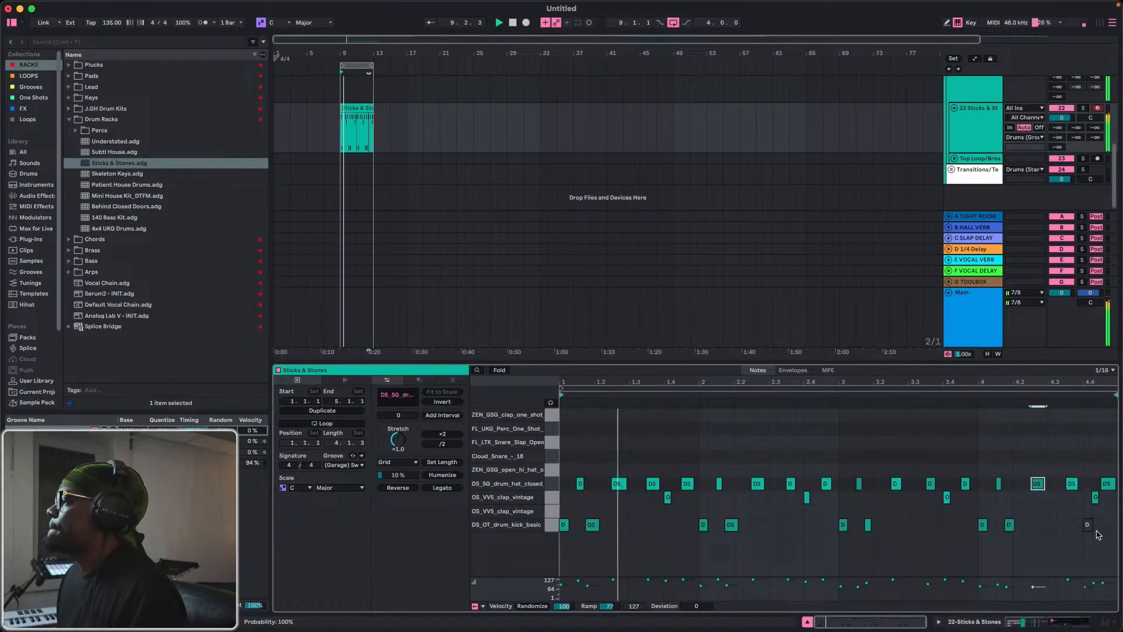
click(1087, 525)
drag(1088, 527, 1072, 525)
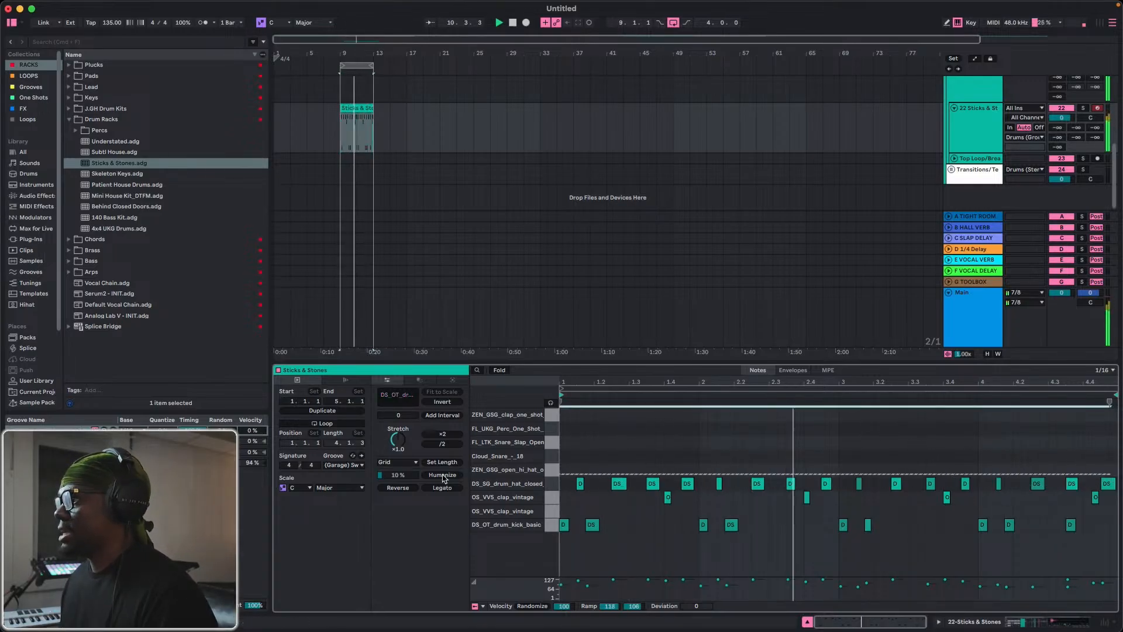
Raise the velocity of all closed hi-hat notes to 127.
click(930, 483)
drag(930, 584, 930, 573)
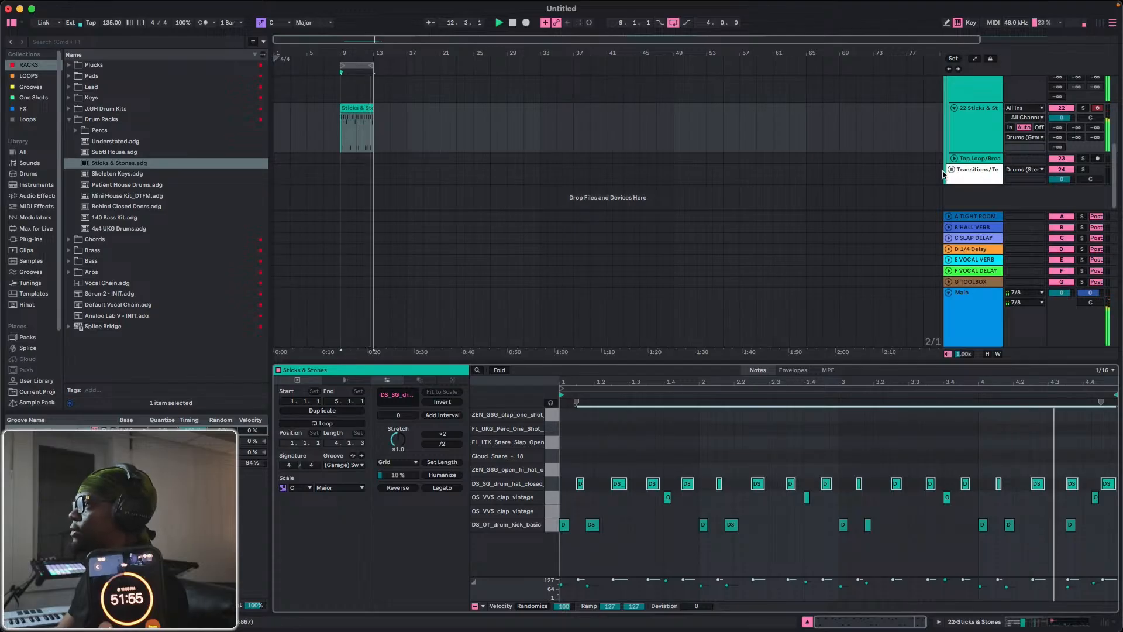
Expand the KY + CH group and its Synth track, and open the Synth track's Serum device.
click(971, 140)
scroll(975, 140, up, 3)
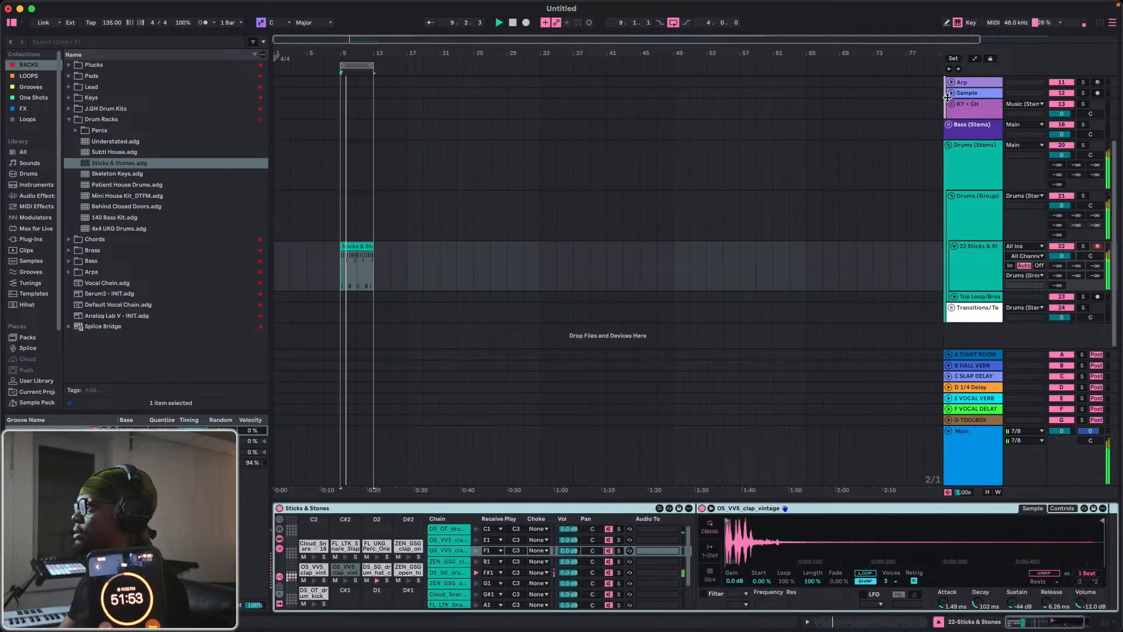
click(948, 95)
click(951, 104)
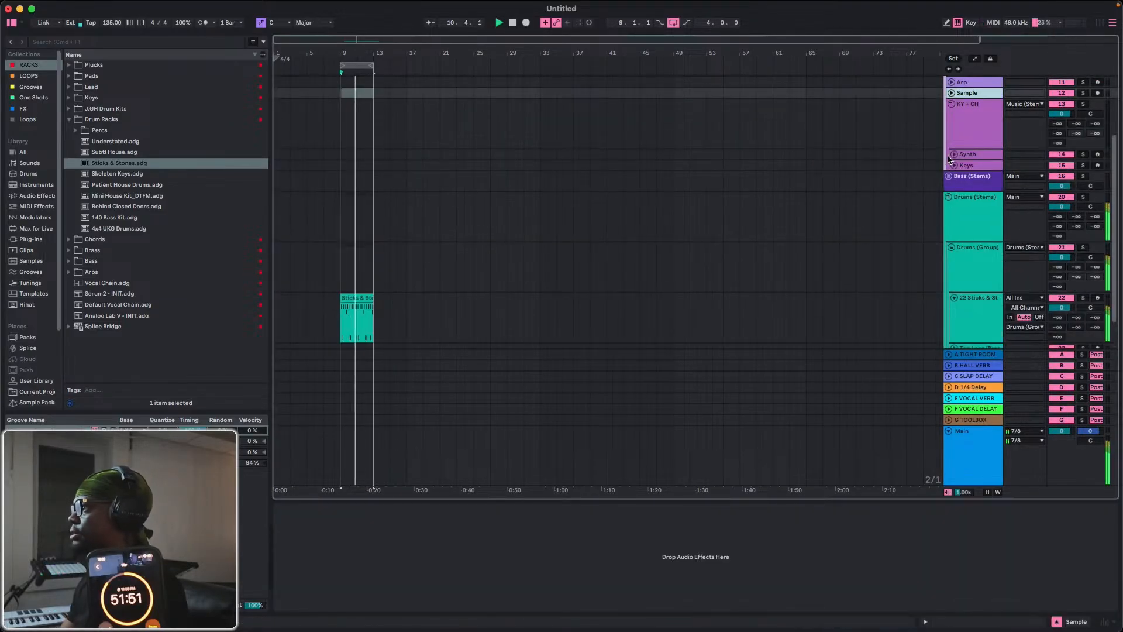
click(953, 155)
click(965, 189)
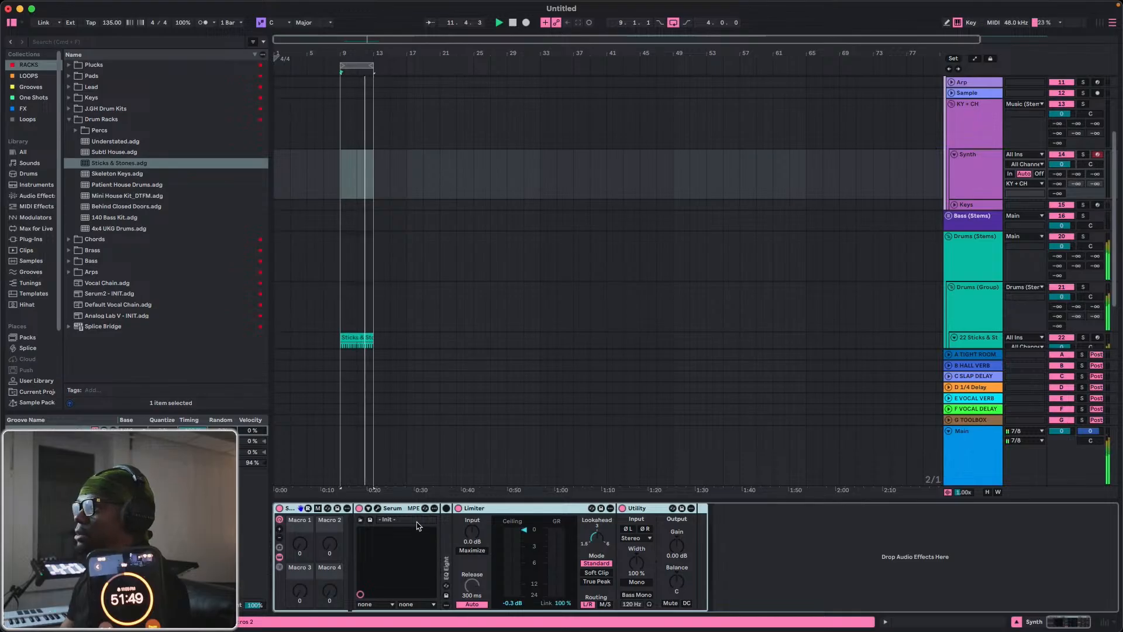
click(375, 510)
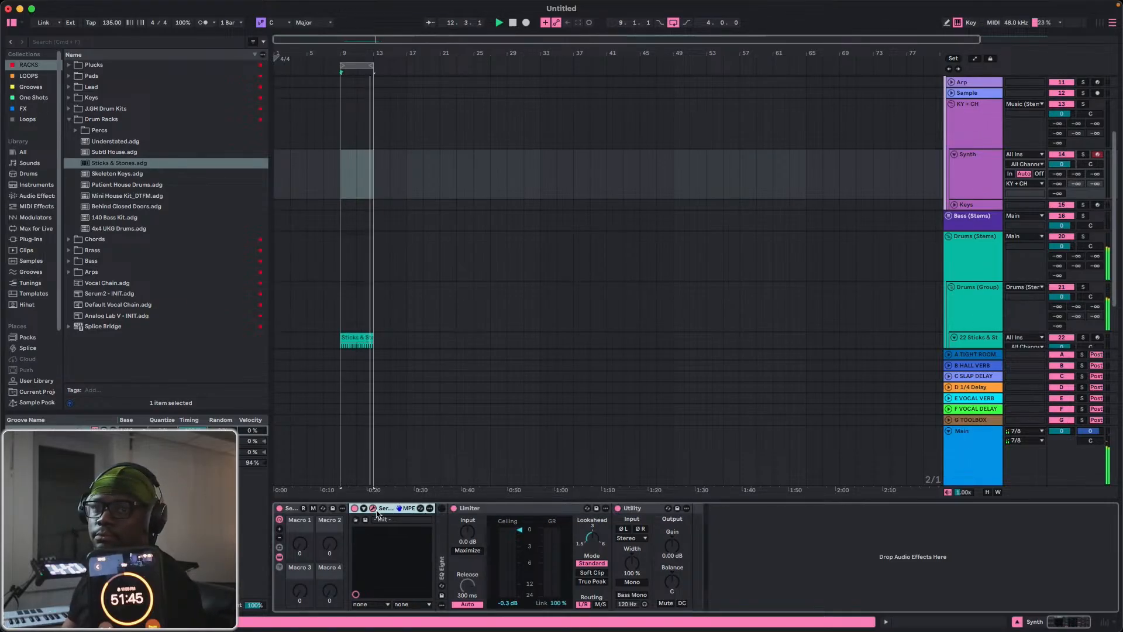
Collapse the Drum Racks folder, load Serum2 - INIT.adg onto the Synth track and place its plugin window over the arrangement.
click(74, 120)
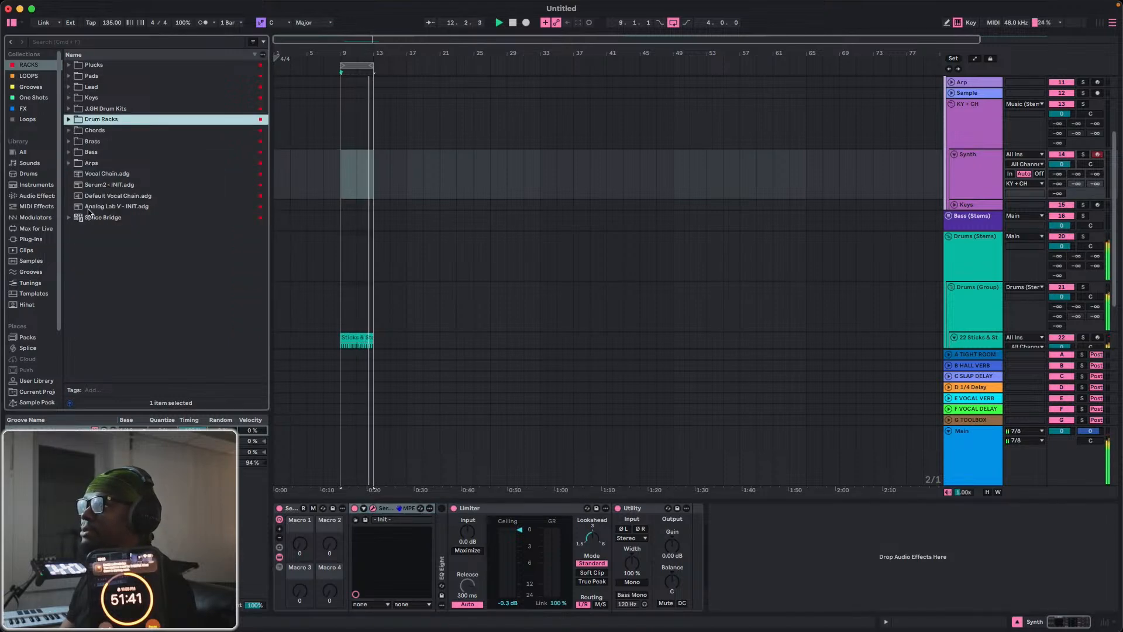
click(99, 185)
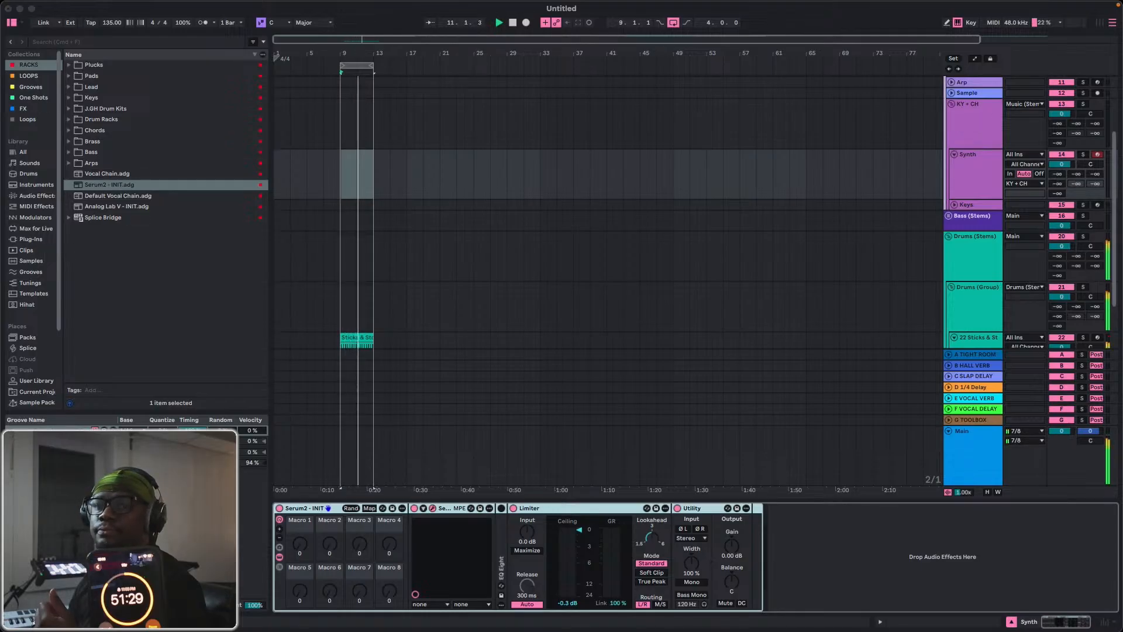
drag(0, 70, 372, 51)
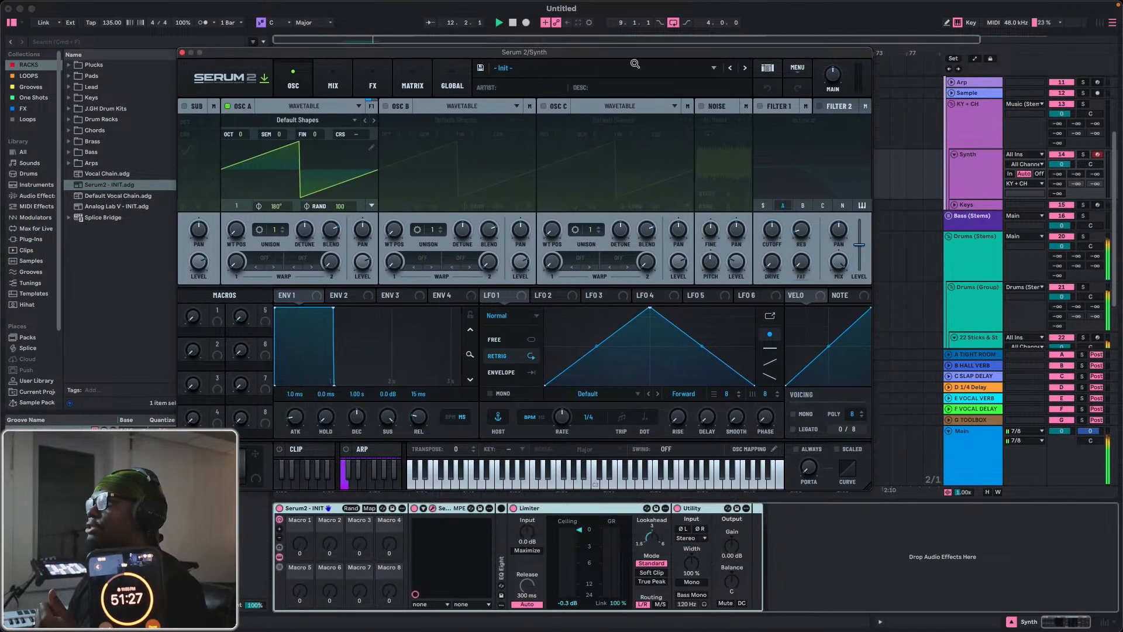
Check the release notes of the available Serum 2 update and cancel the download.
click(262, 78)
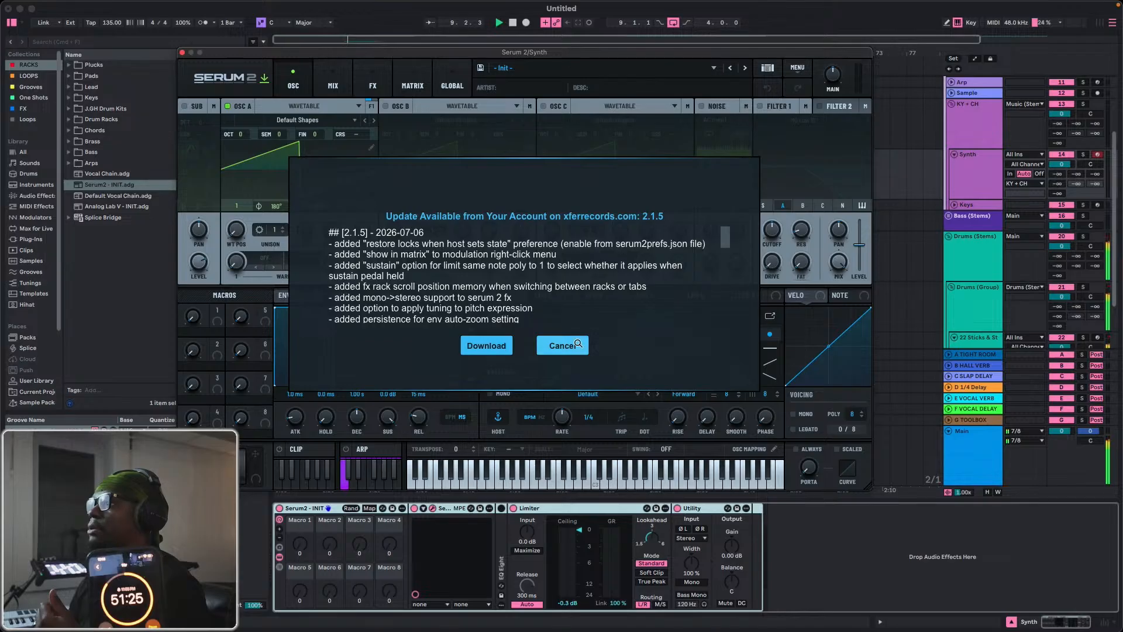
click(562, 345)
Try the Rob Late - Neon Dreams skin on the synth interface, and switch the skin to Rob Late - Red Alert.
click(228, 84)
mouse_move(245, 124)
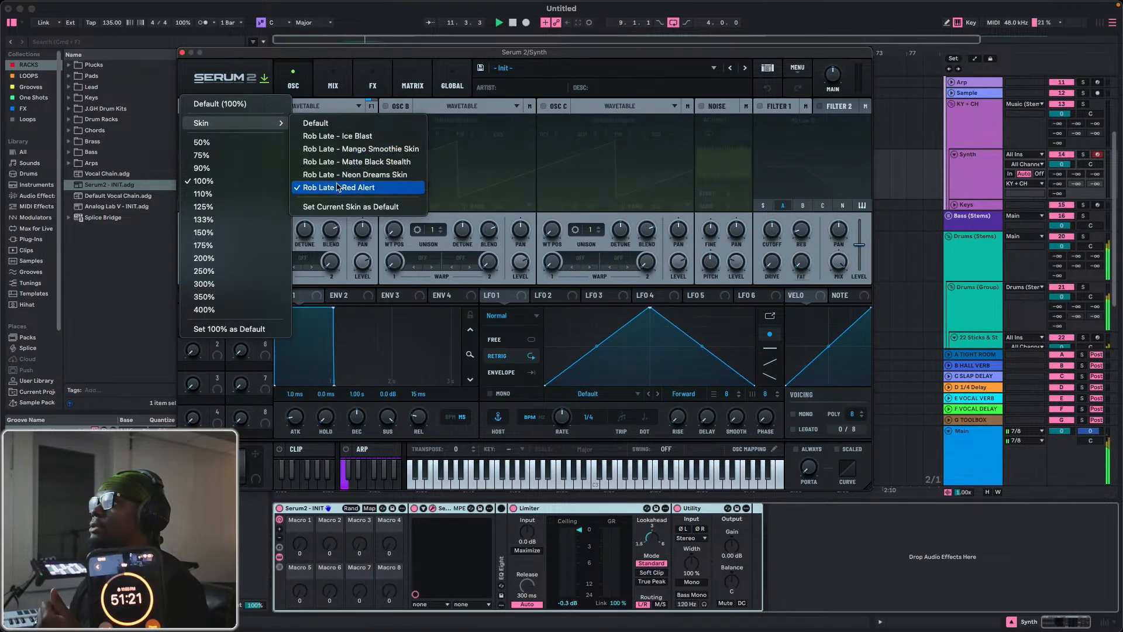
click(242, 90)
click(241, 89)
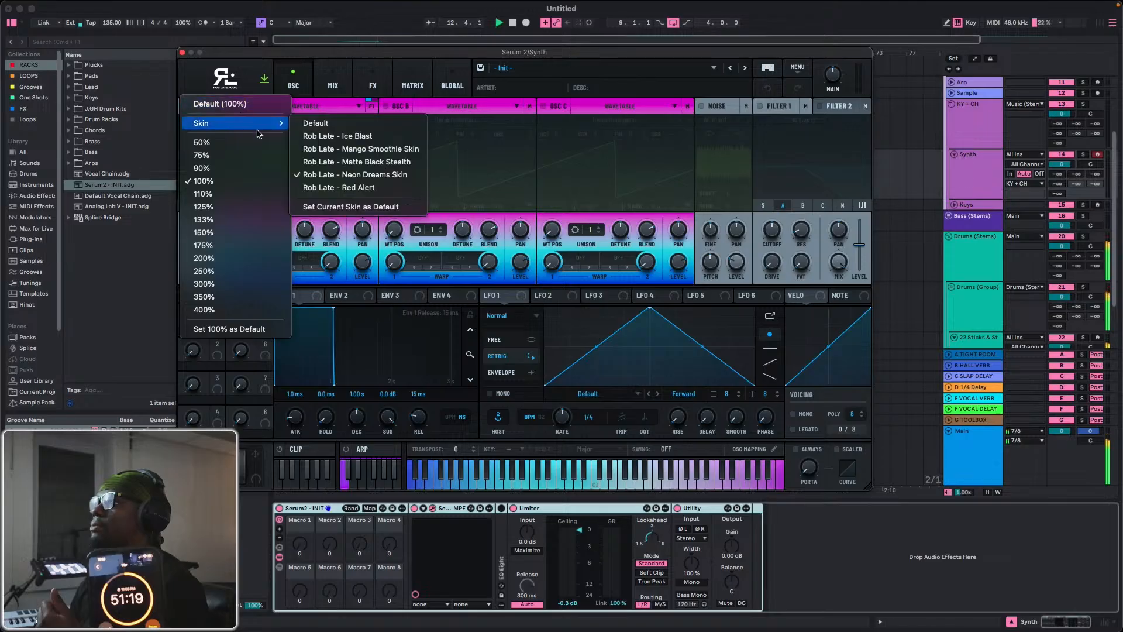
mouse_move(230, 123)
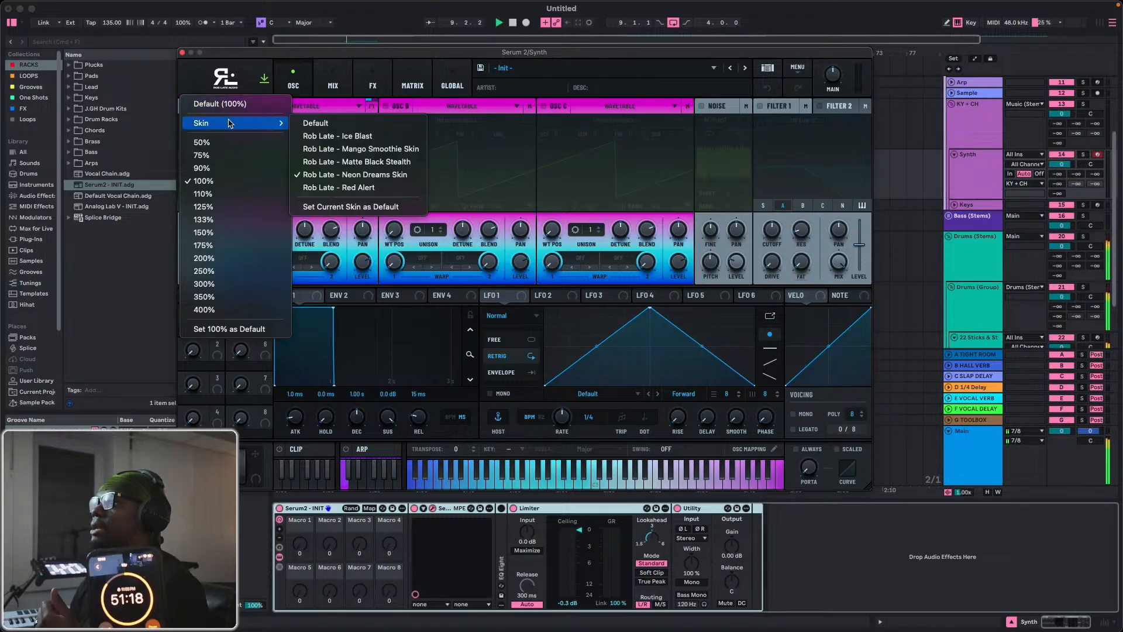
click(343, 189)
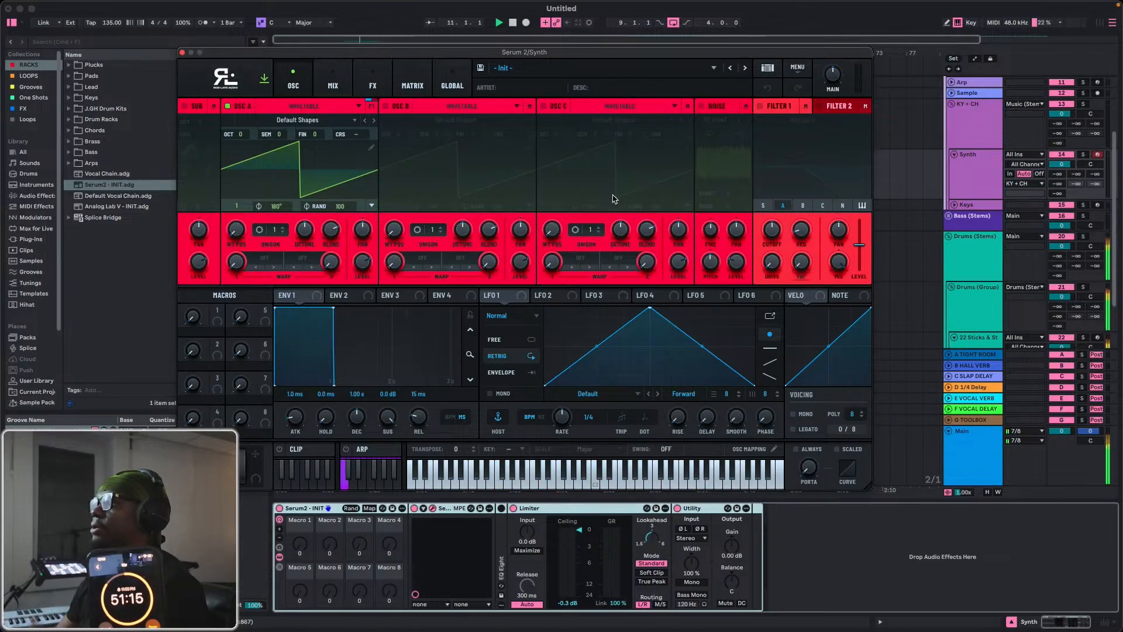
Browse the Rob Late FUTURE Presets SERUM 2 folder and audition the KEYS presets Plastic, Old Piano and Nintendo, leaving Nintendo loaded.
click(764, 70)
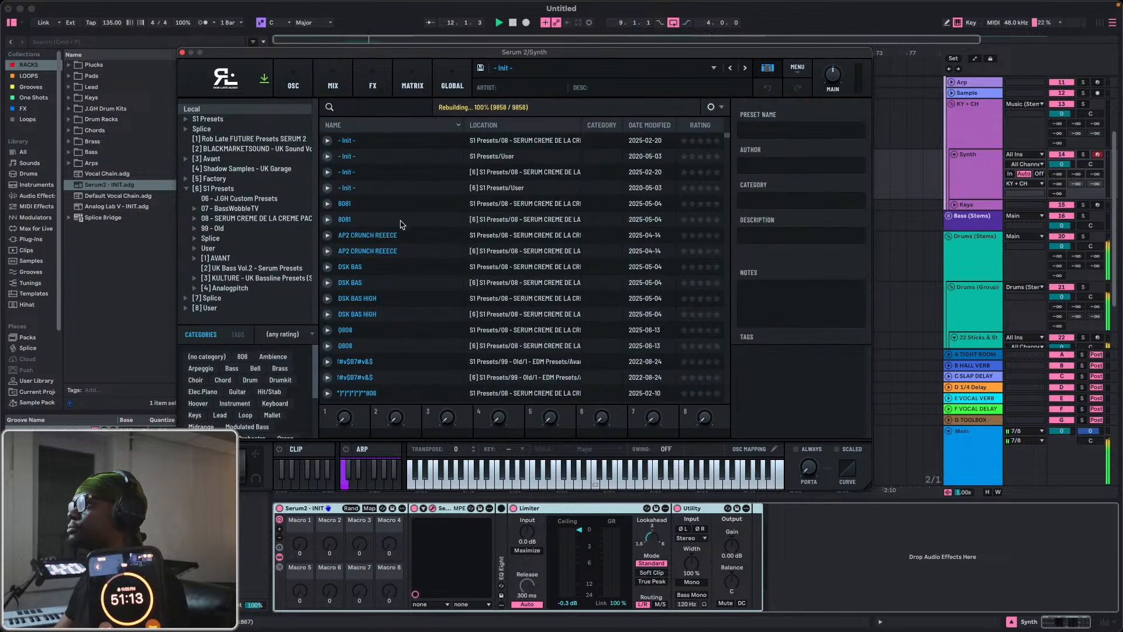
click(208, 140)
scroll(389, 252, down, 20)
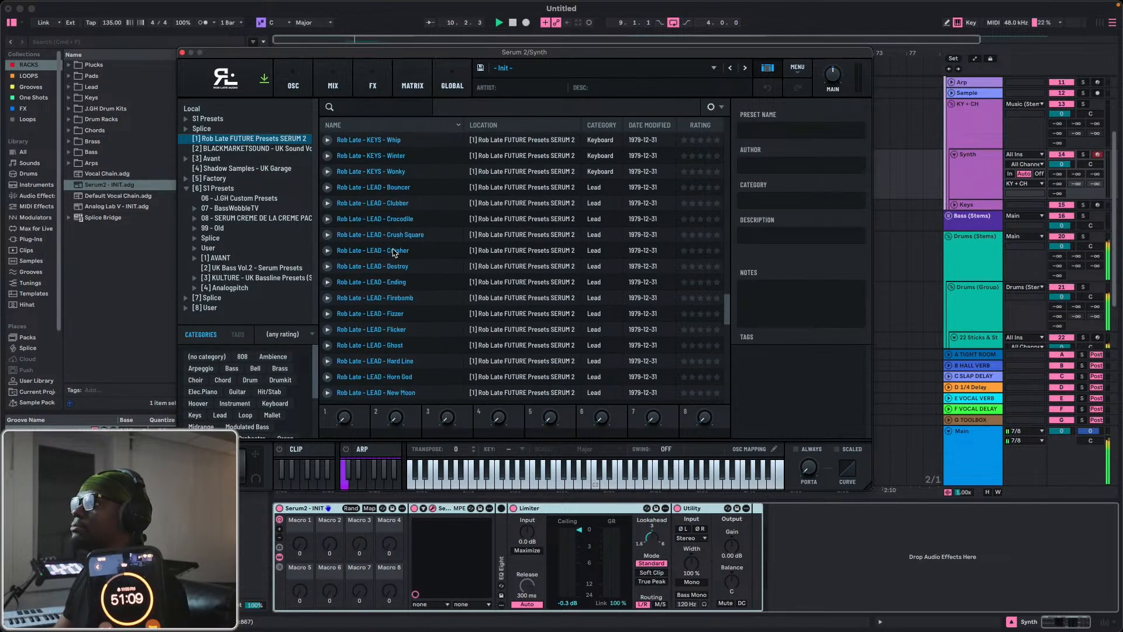
scroll(389, 251, up, 15)
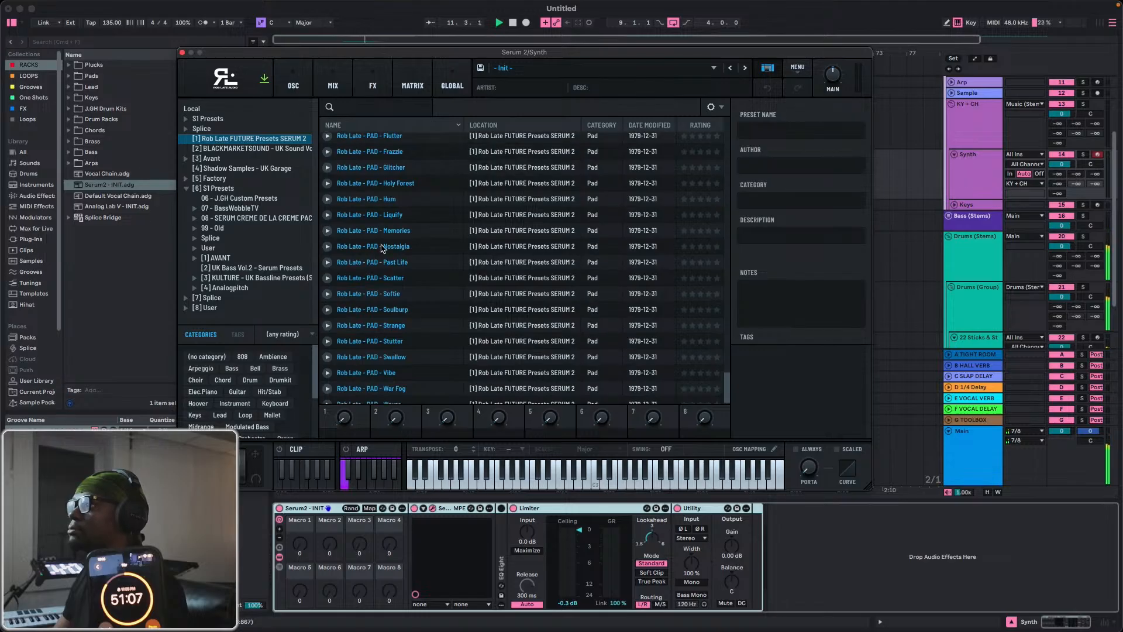
scroll(380, 246, up, 5)
click(365, 200)
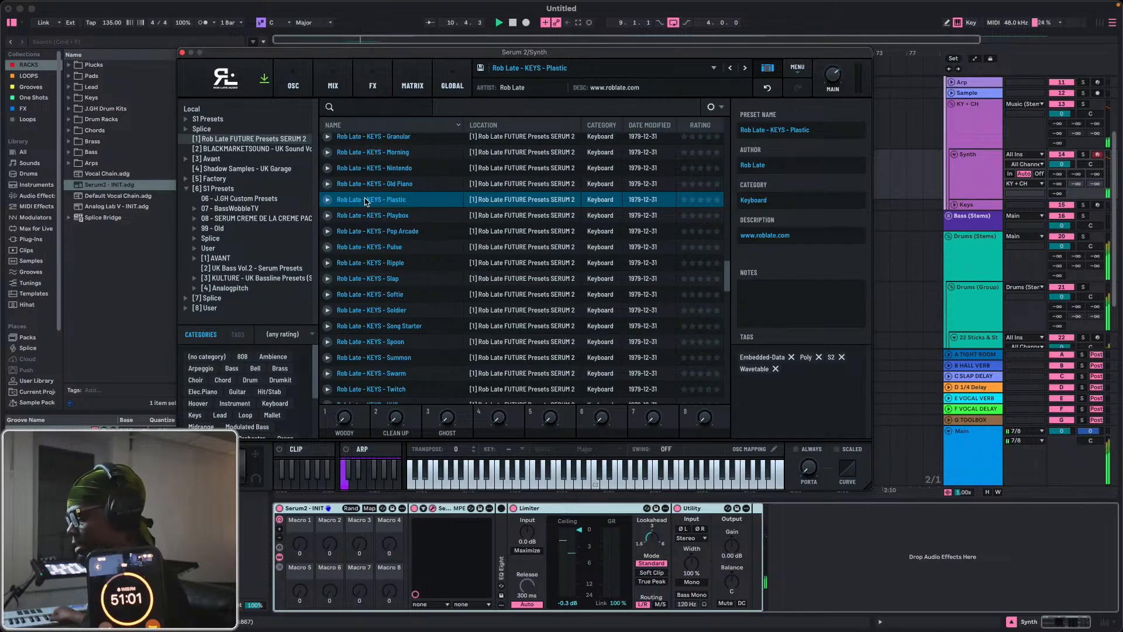
key(Up)
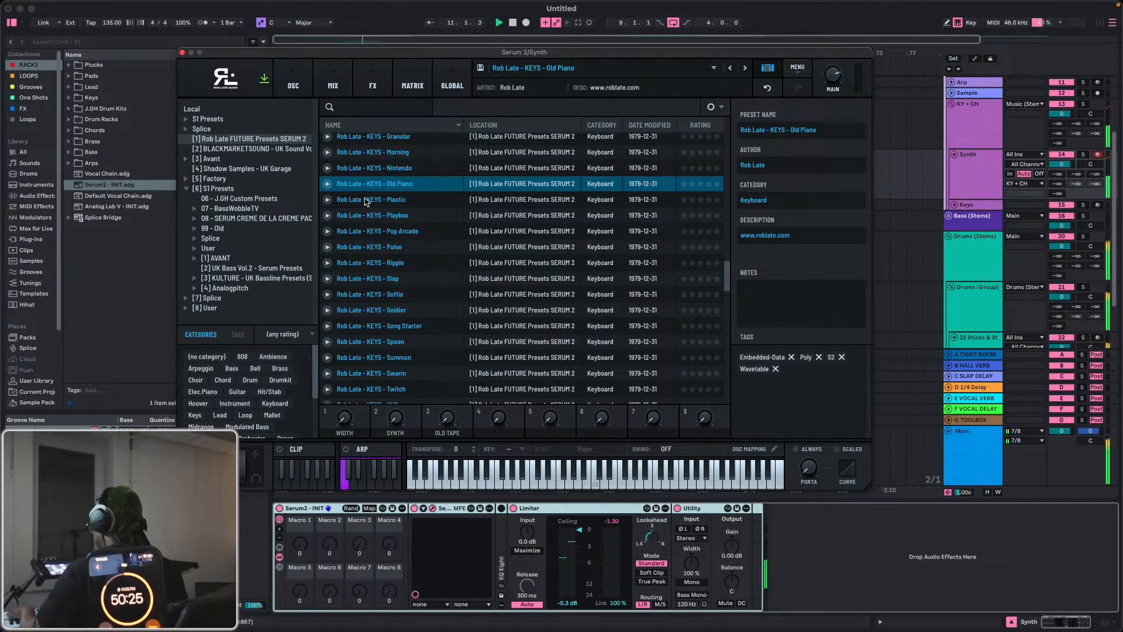
key(Up)
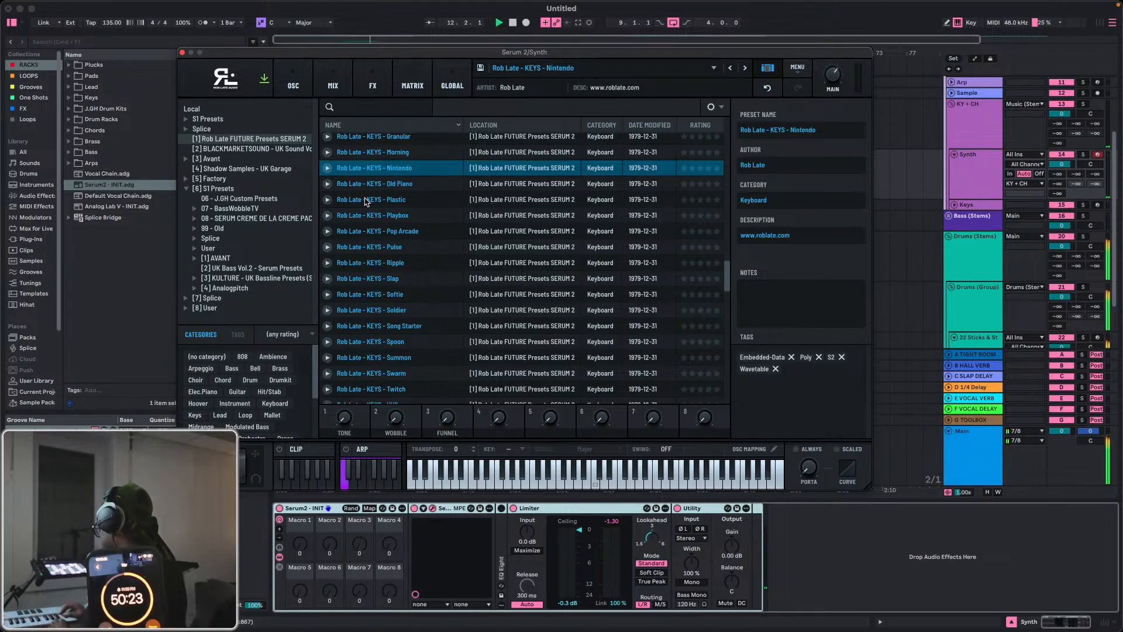
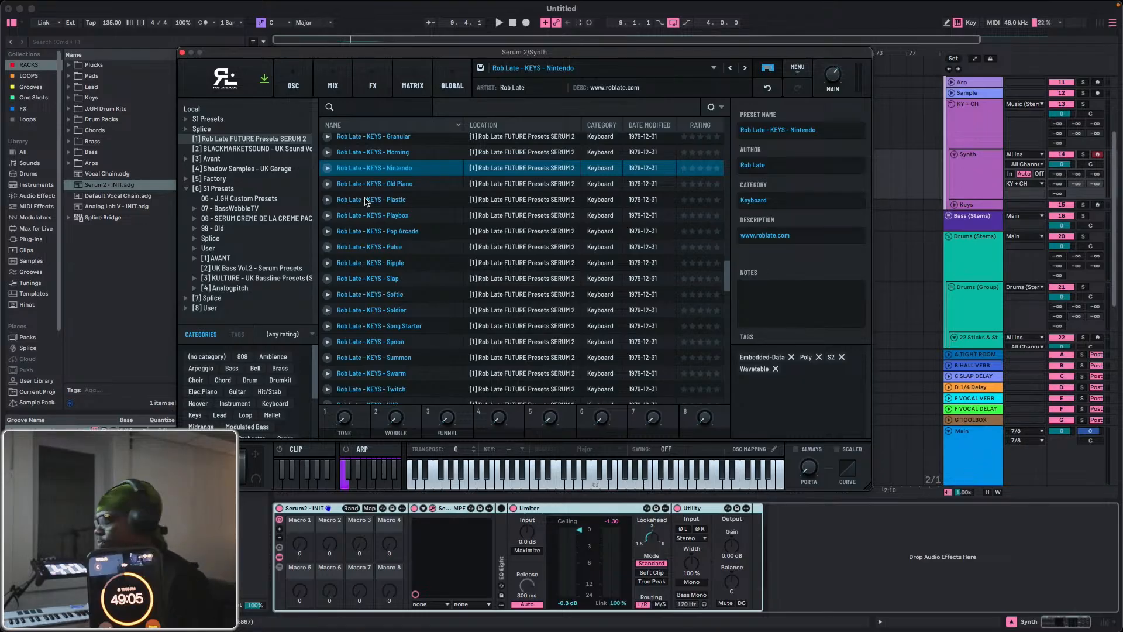
Record a short take on the Synth track from bar 9 and close the Serum 2 plugin window.
key(F9)
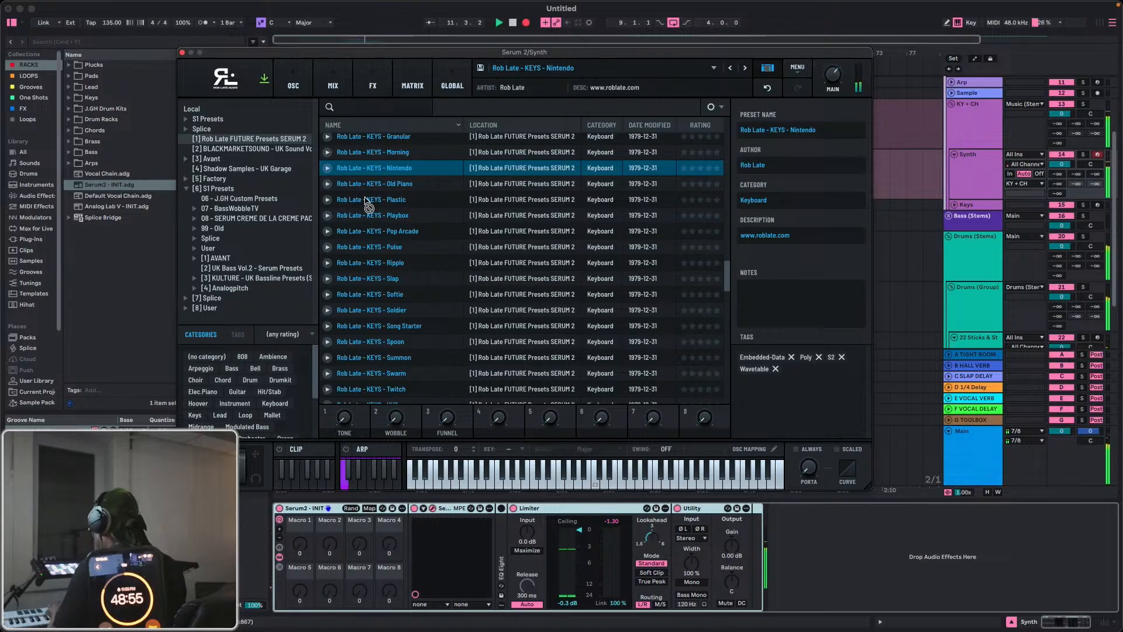
key(space)
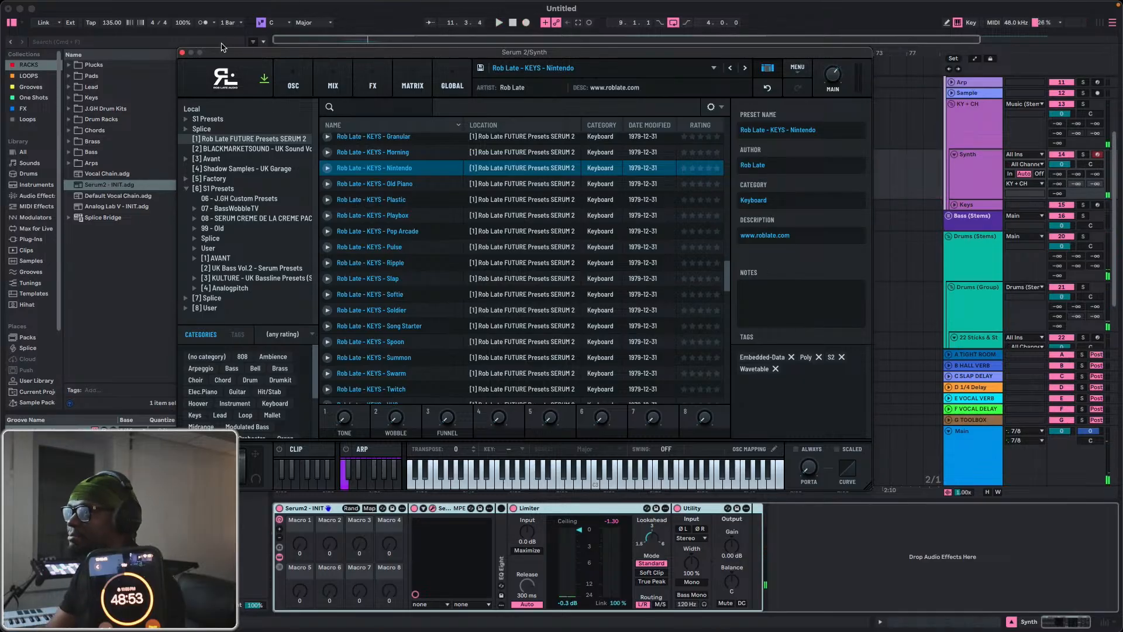
click(182, 54)
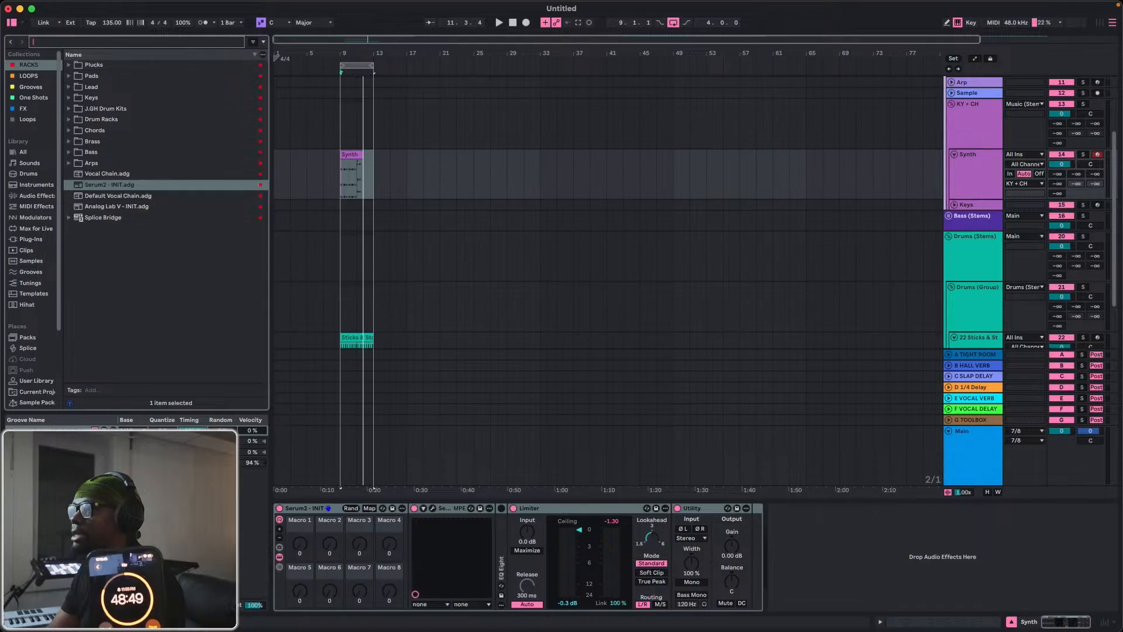
Duplicate the four-bar Sticks & Stones drum clip so the copy starts at bar 13.
drag(361, 52, 445, 341)
click(430, 337)
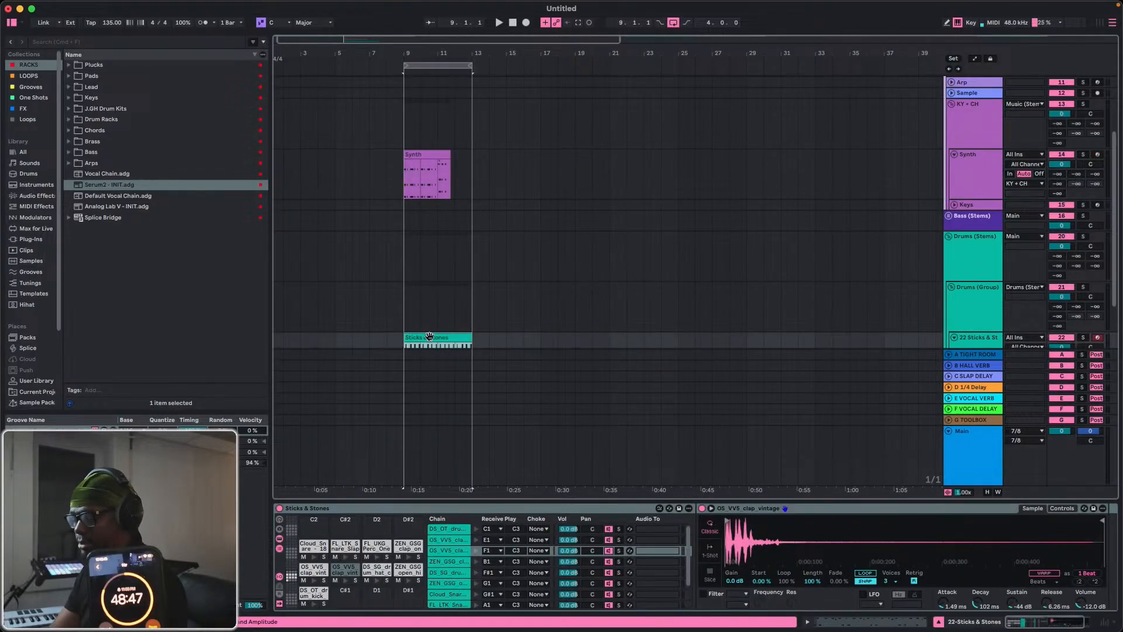
key(super+d)
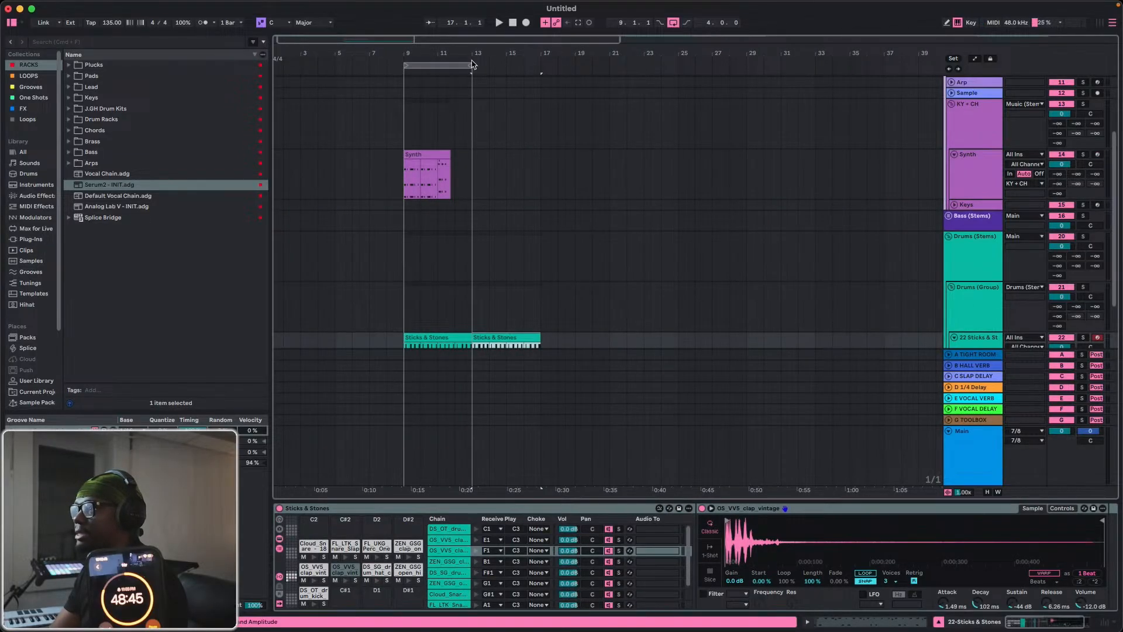
Extend the arrangement loop to eight bars, ending at bar 17, and delete the recorded clip on the Synth track.
drag(472, 68, 540, 68)
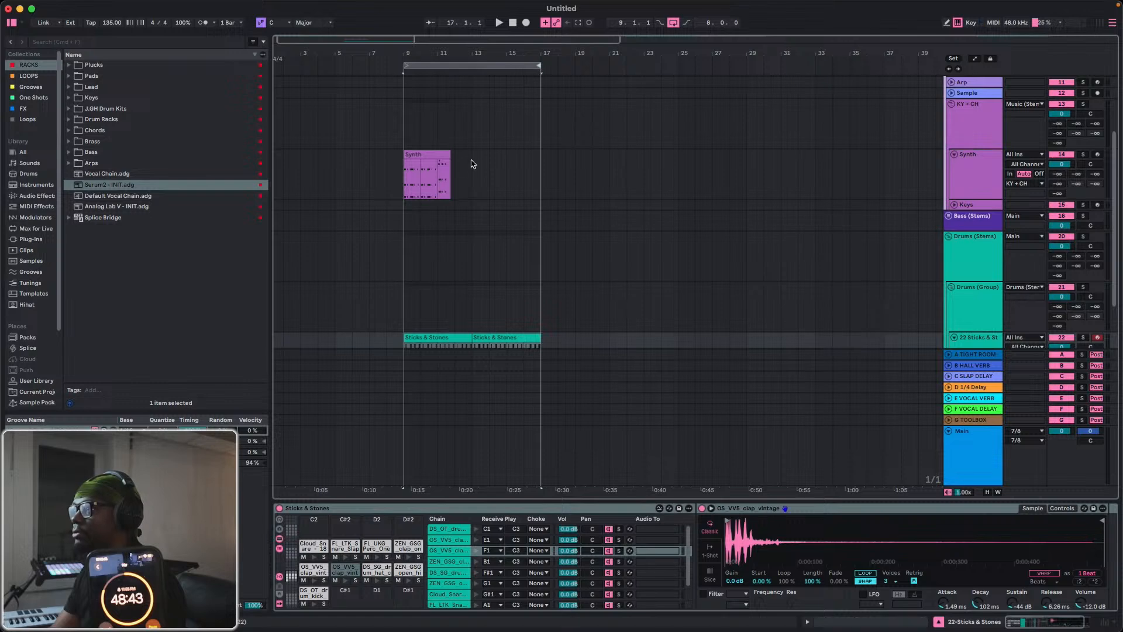
click(440, 155)
key(Delete)
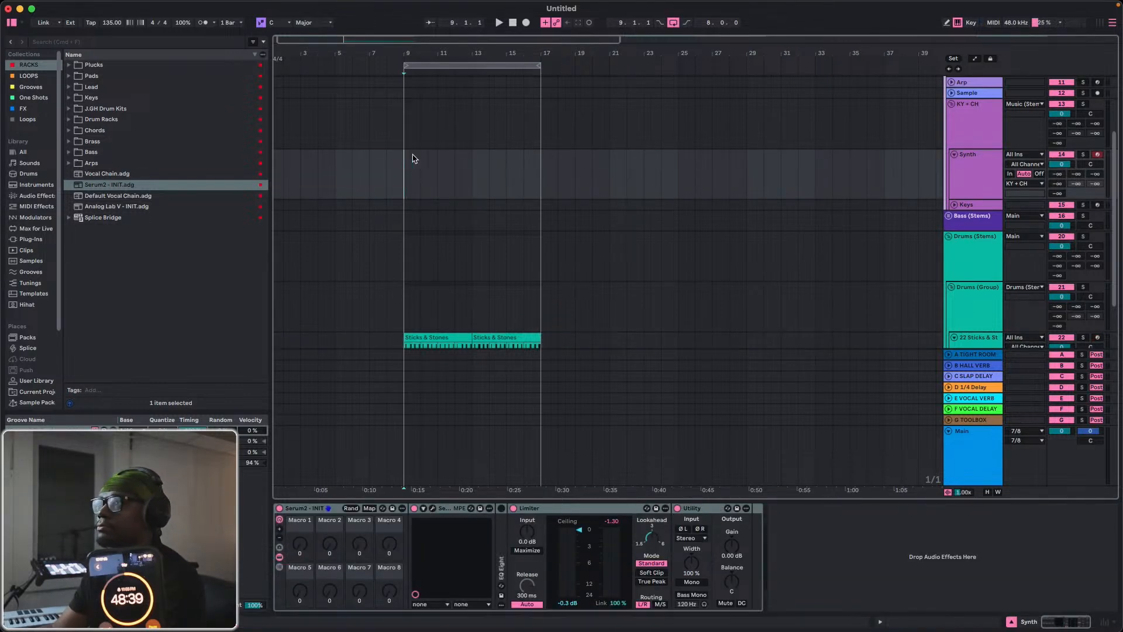
Try several recorded takes on the Synth track over the drum loop, undoing each one.
click(525, 23)
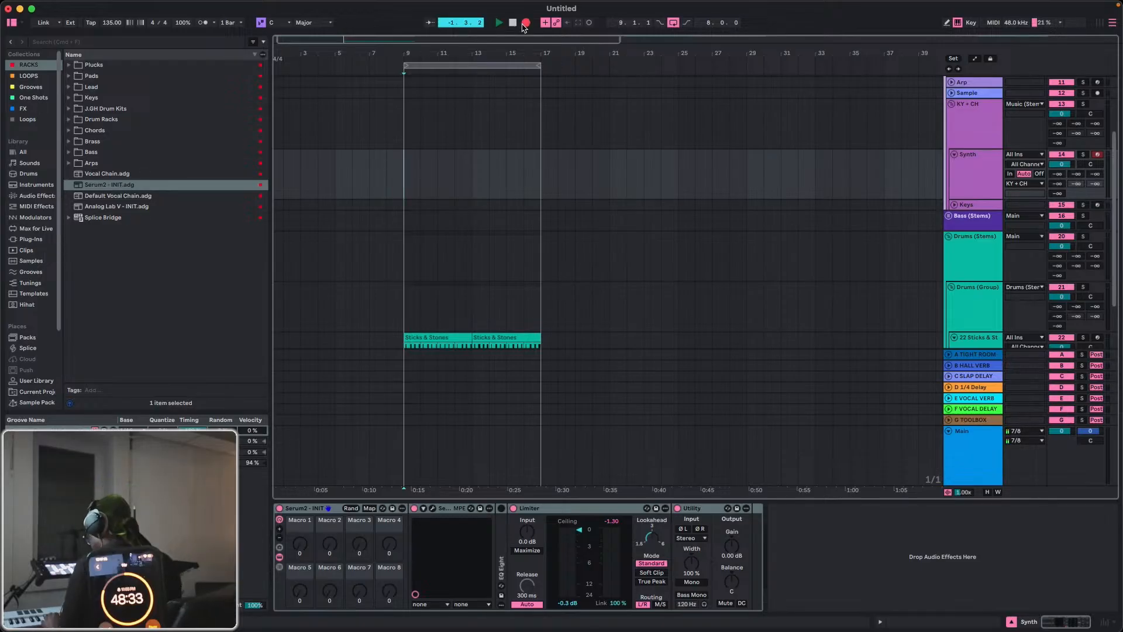
click(524, 24)
click(524, 23)
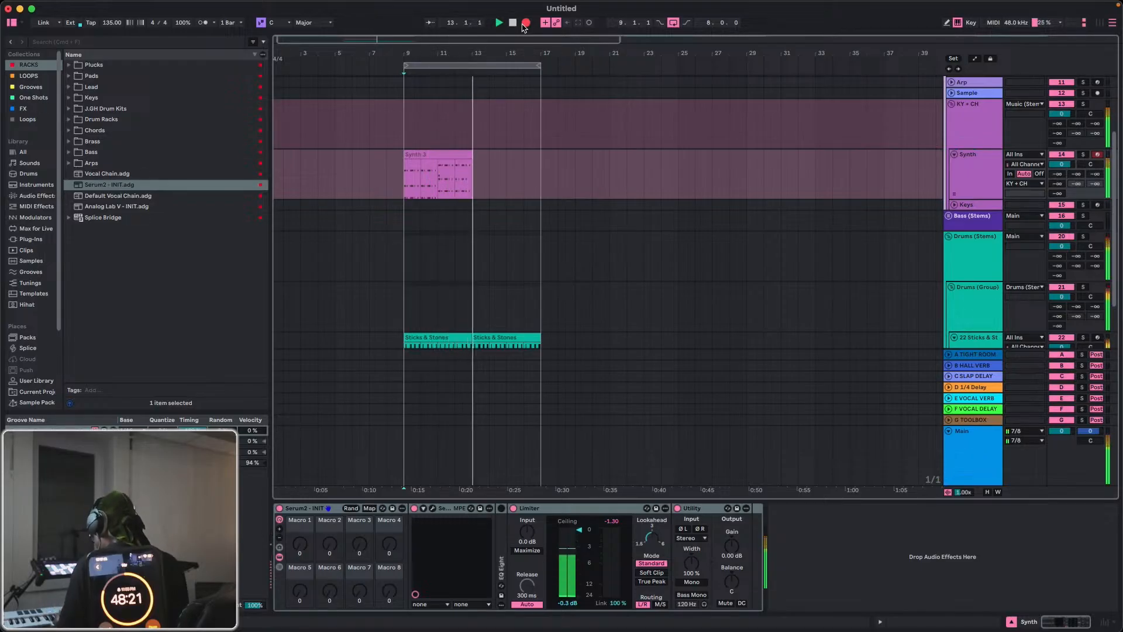
click(526, 23)
key(super+z)
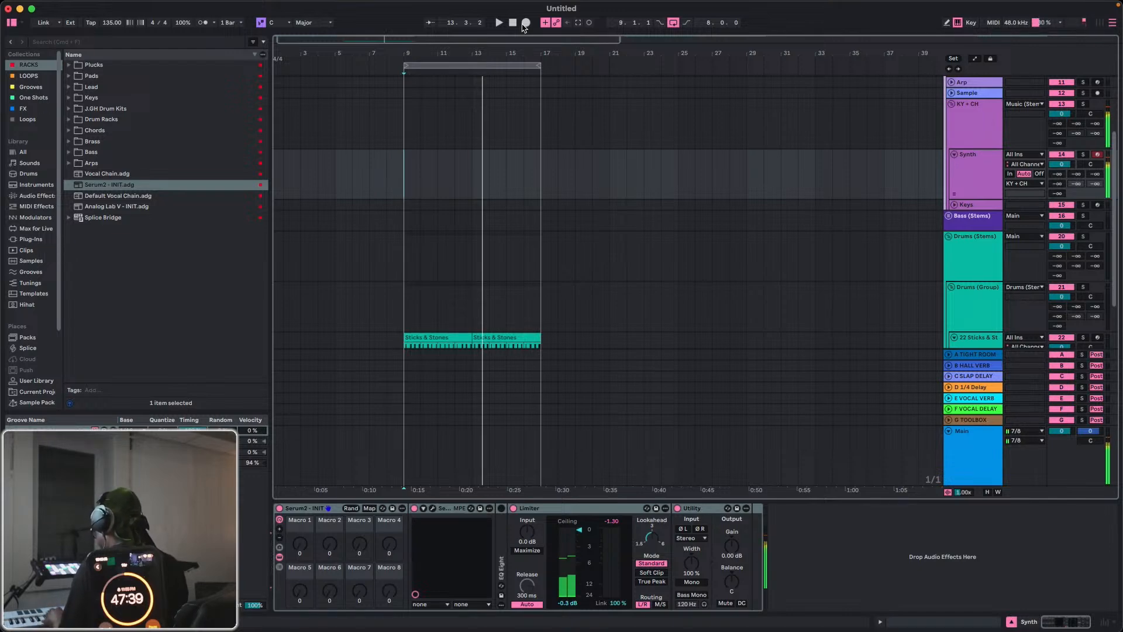
click(524, 24)
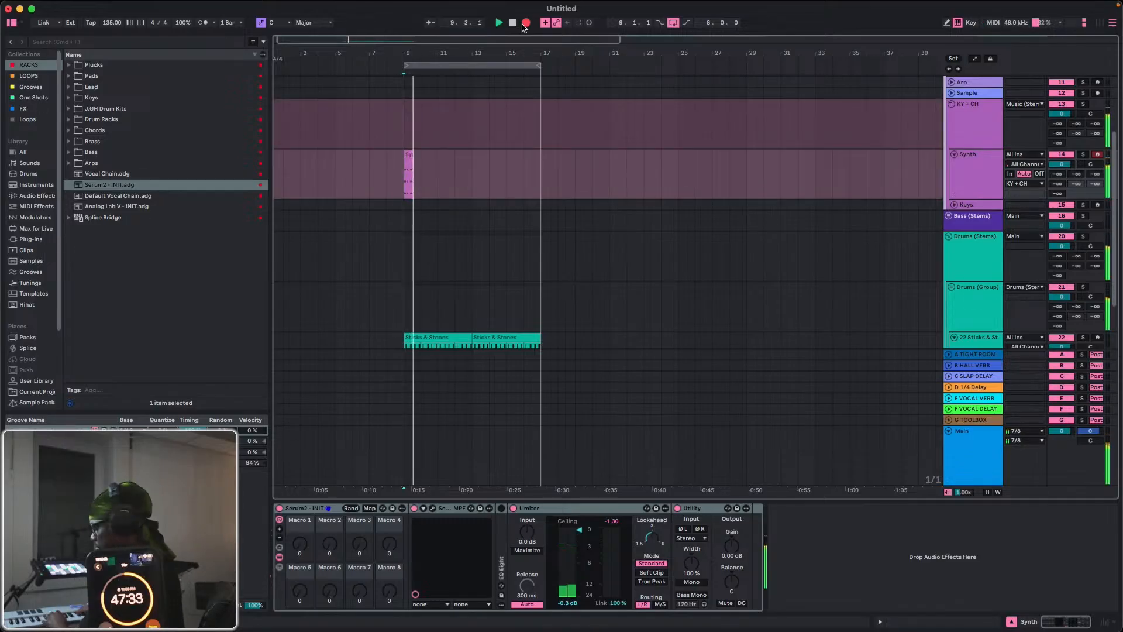
key(space)
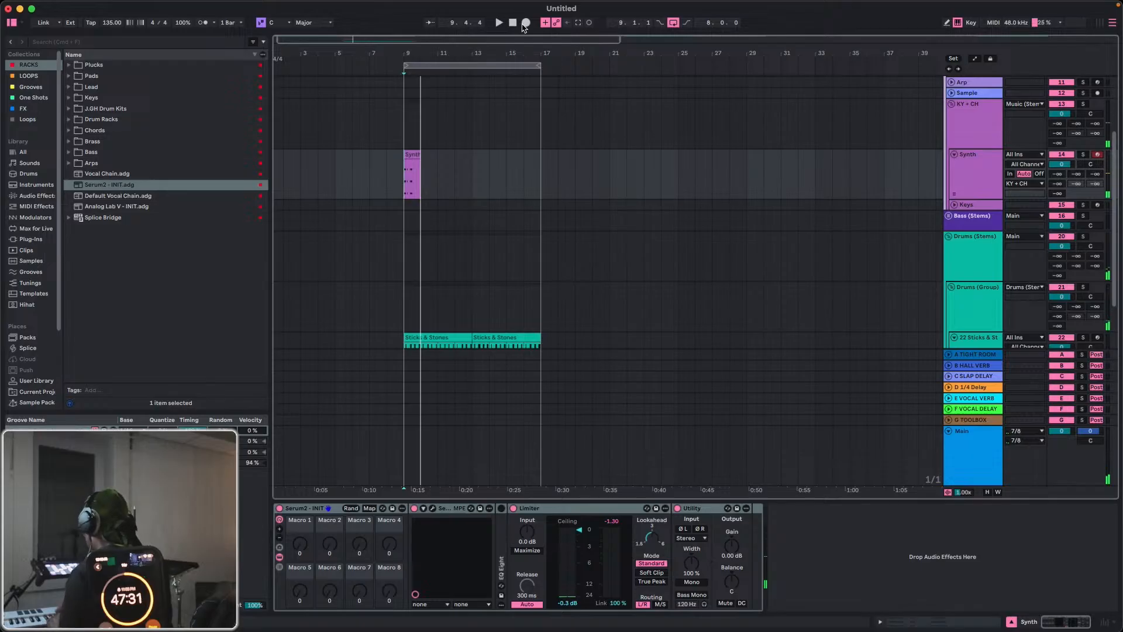
key(super+z)
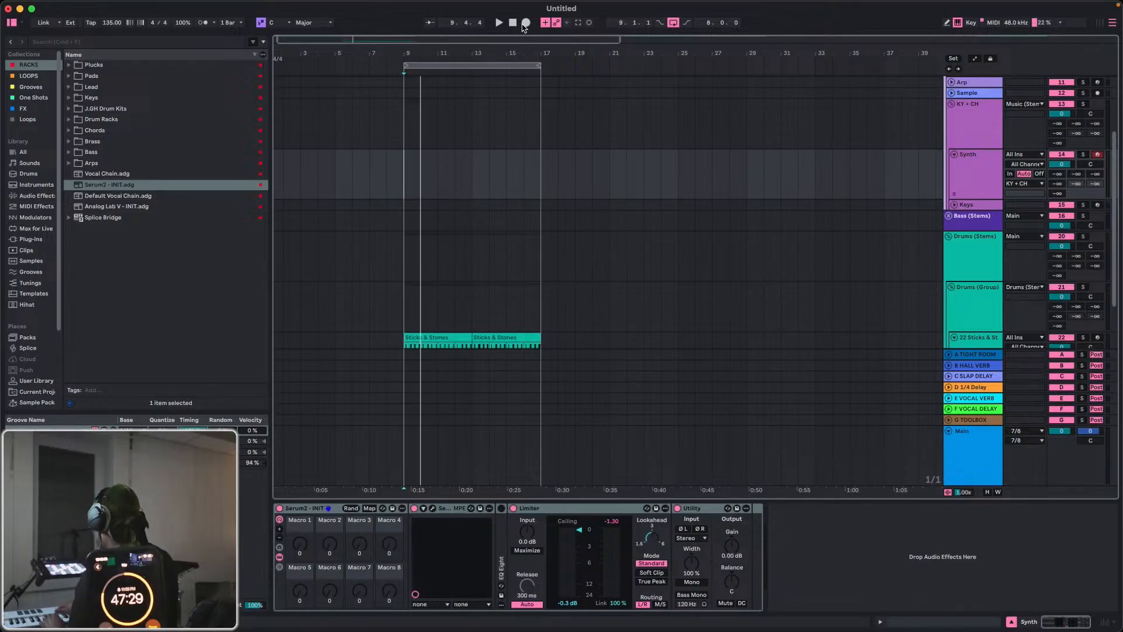
click(525, 24)
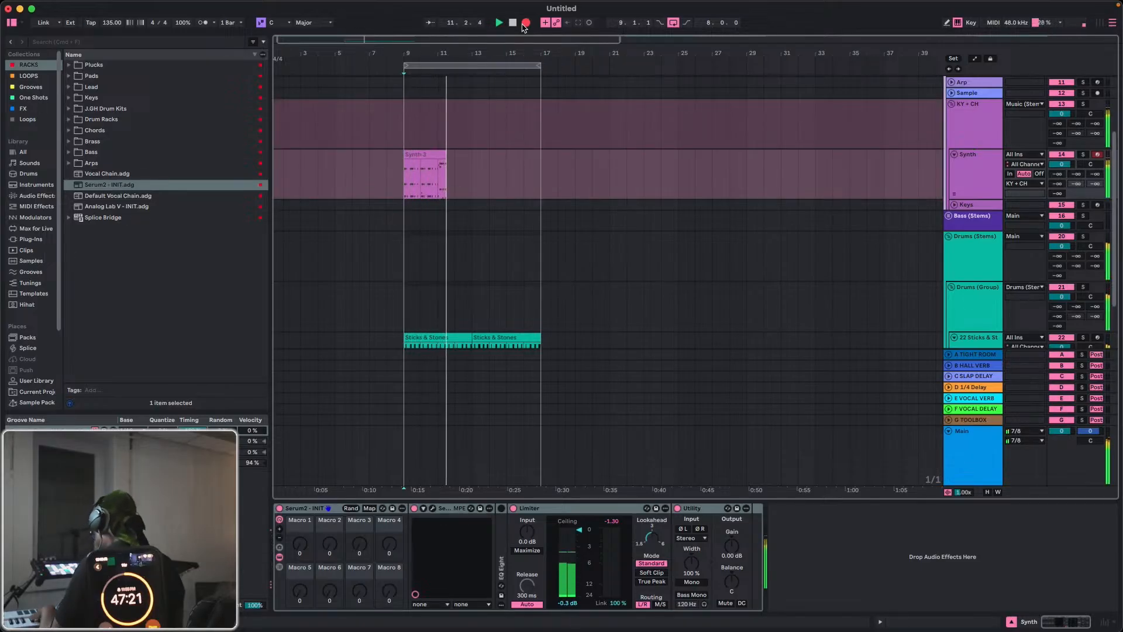
click(525, 24)
key(super+z)
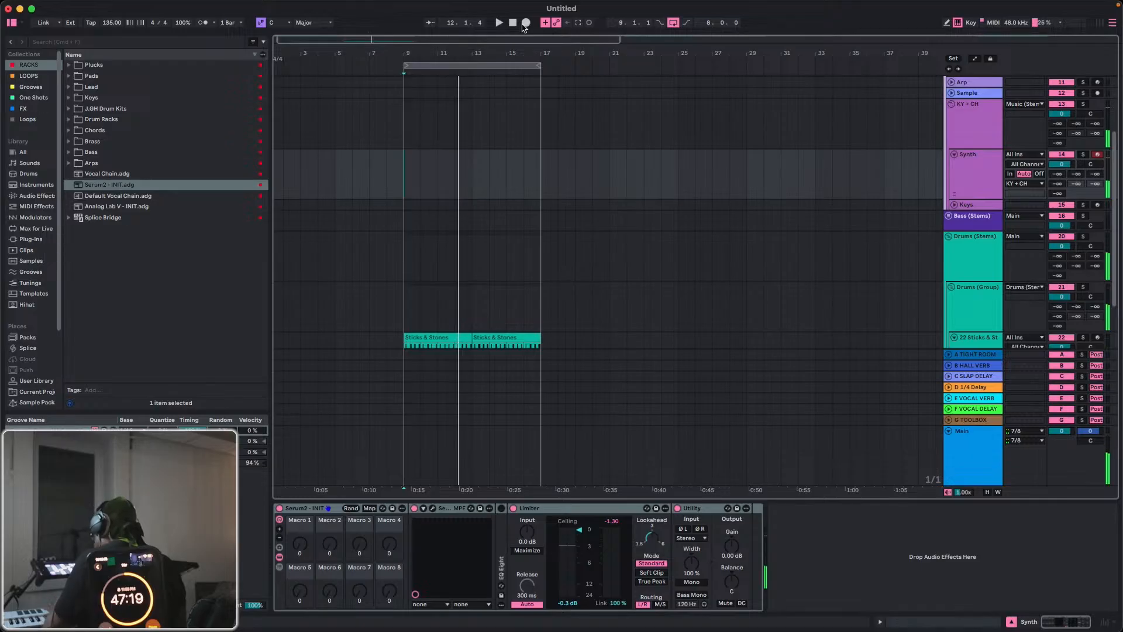
click(524, 23)
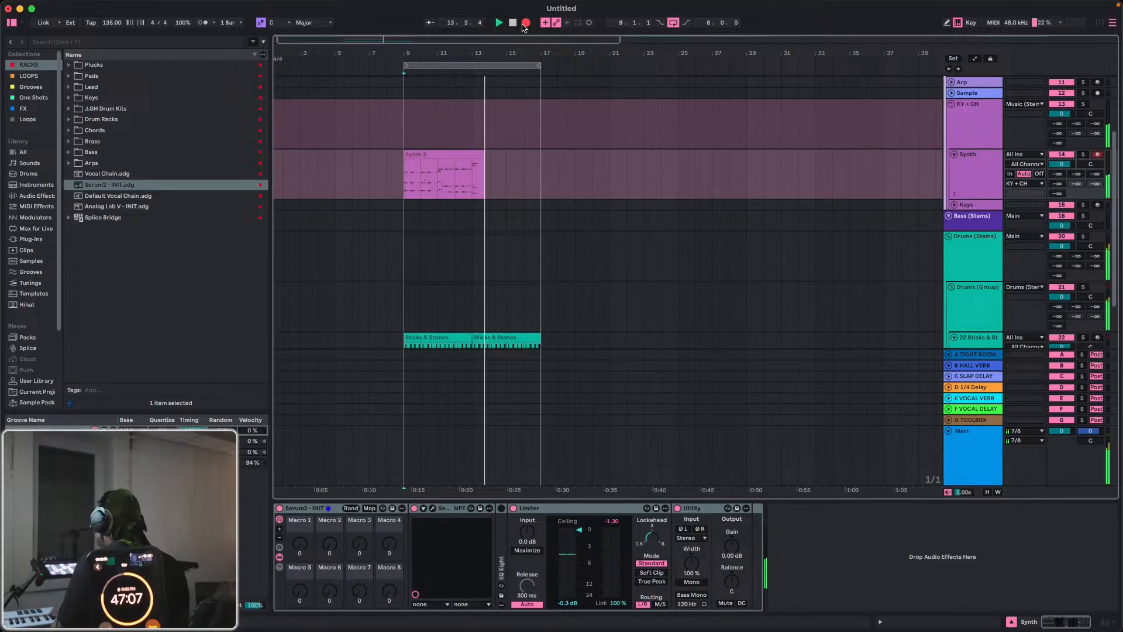
click(524, 26)
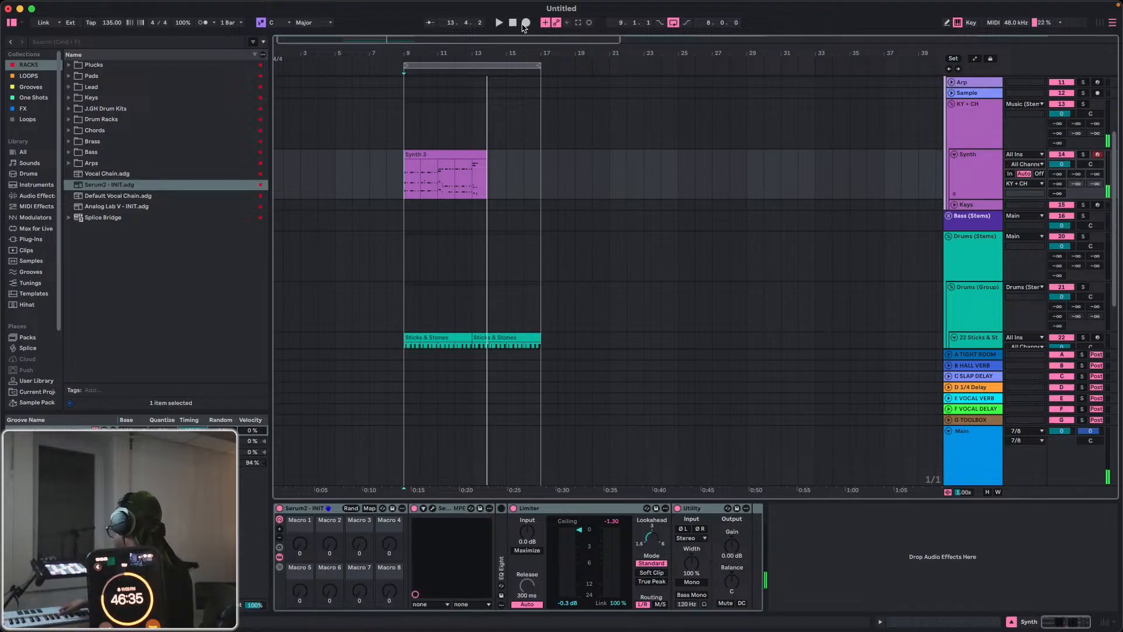
key(super+z)
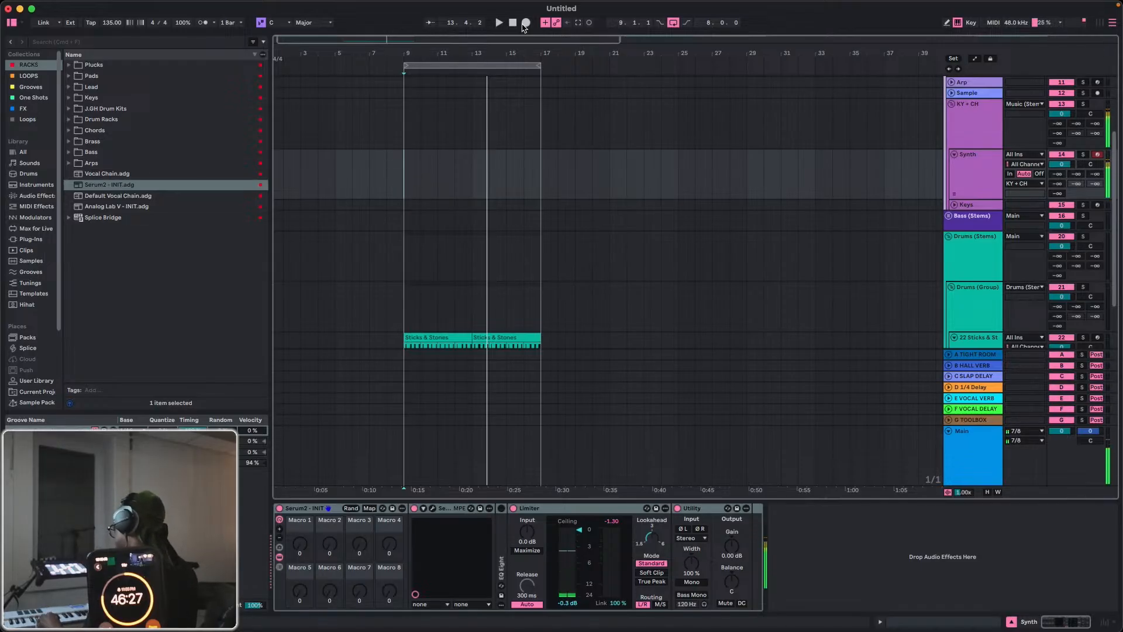
Record a full eight-bar take on the Synth track over the two drum clips.
click(524, 24)
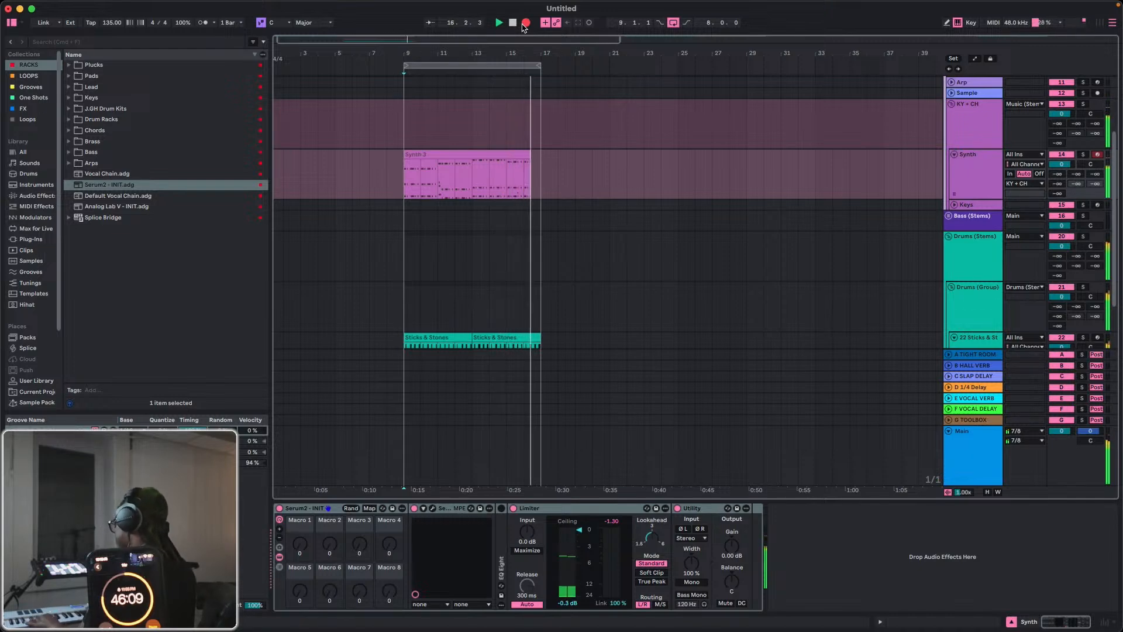
click(524, 25)
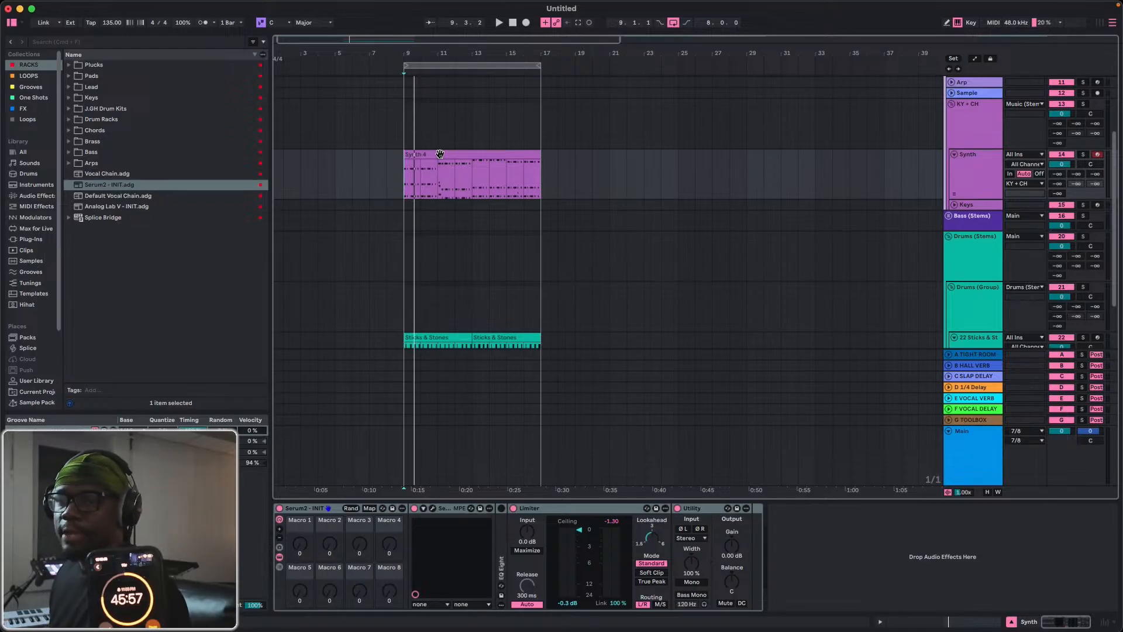
Open the recorded synth clip in the note editor, quantize all its notes and play the start.
double_click(443, 154)
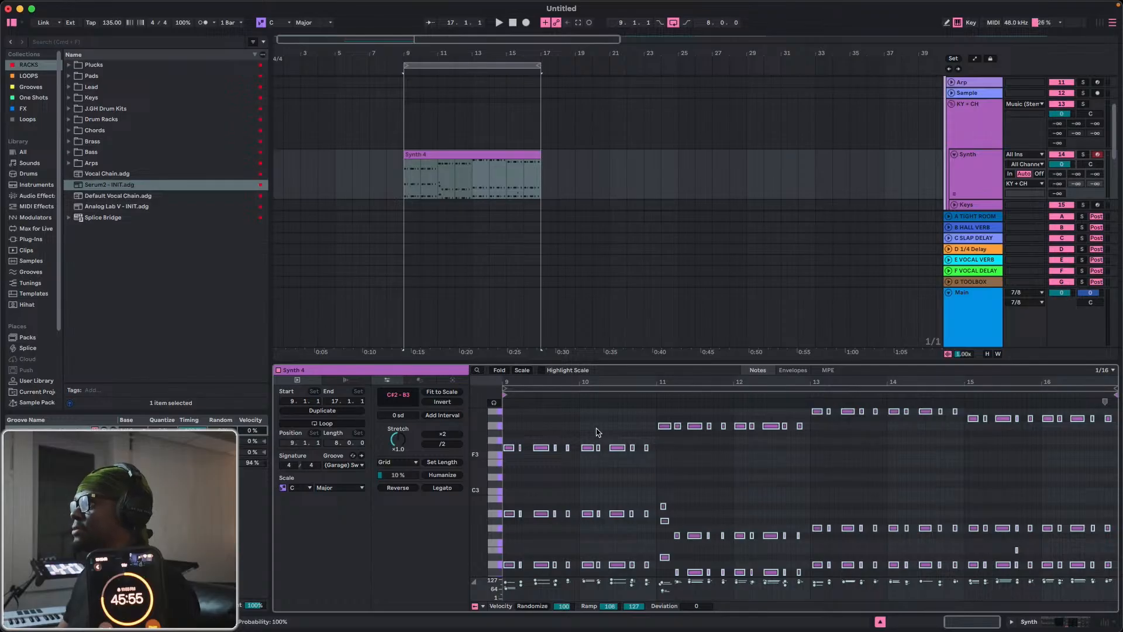
key(space)
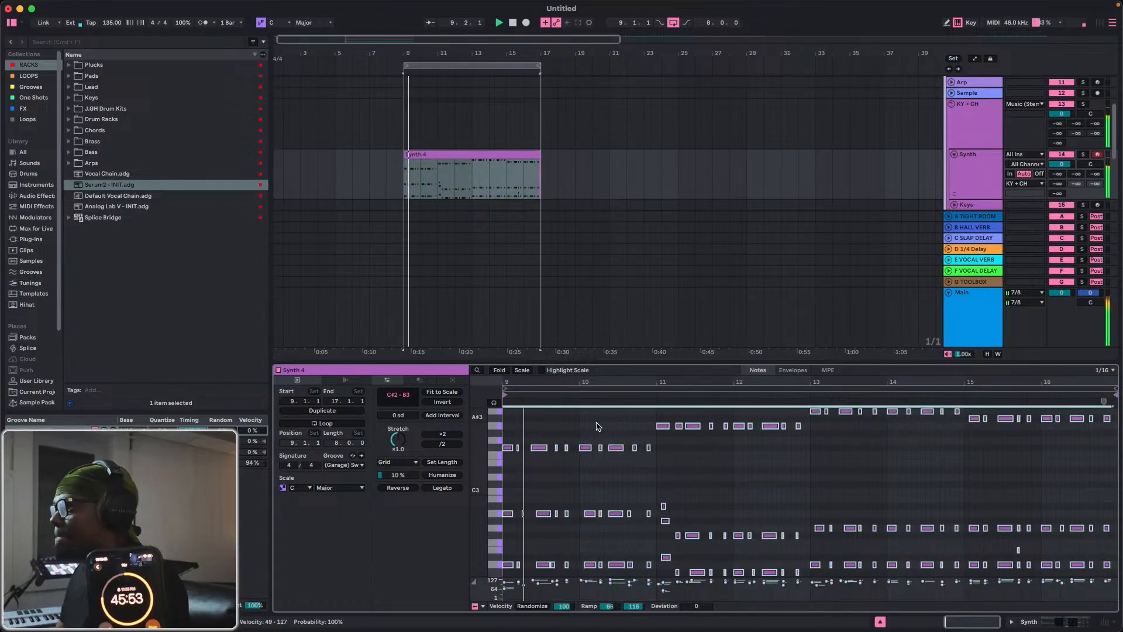
key(space)
Move the late A2 note at beat 9.2 one sixteenth earlier to line up with its chord, and audition it.
drag(523, 382, 790, 467)
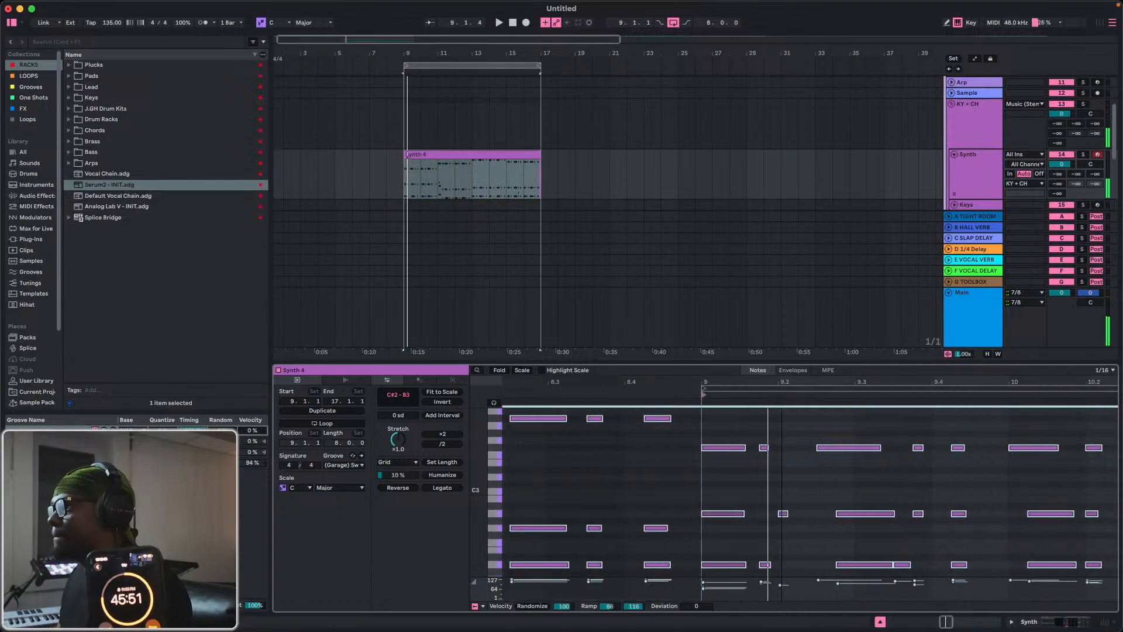
key(space)
key(space)
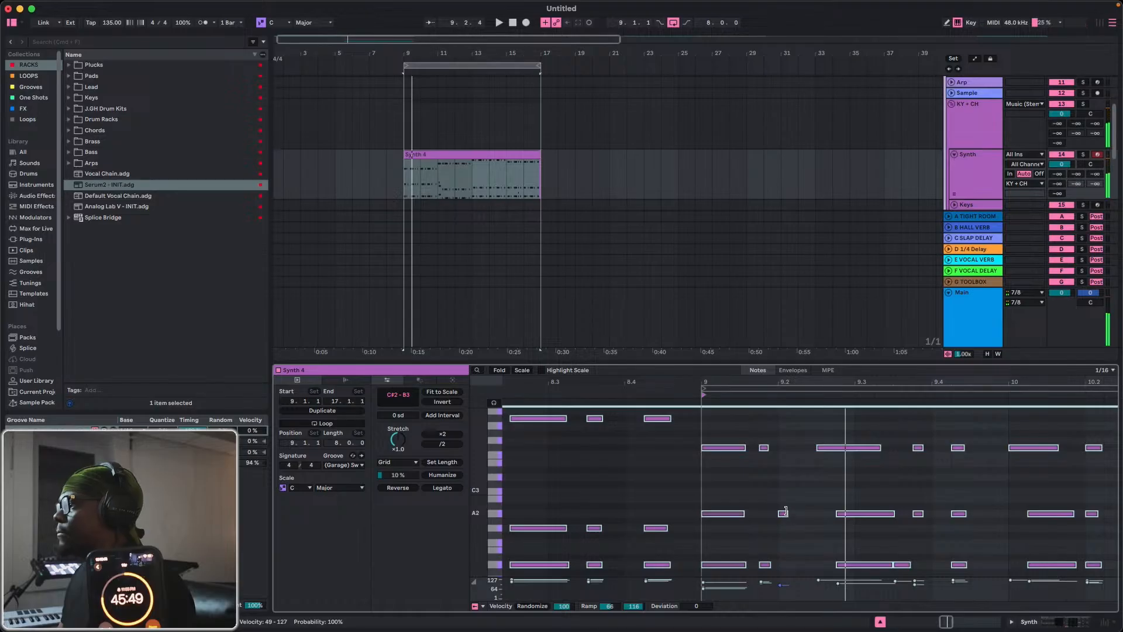
click(785, 513)
key(Left)
key(space)
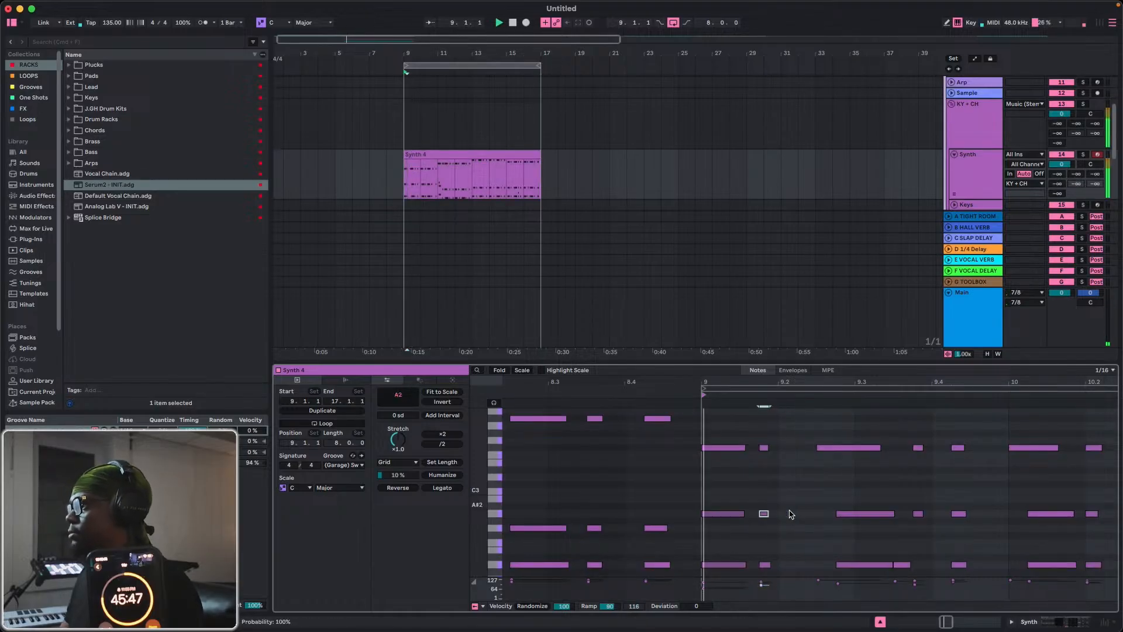
Crop the synth clip to its eight-bar time selection and play back the opening.
key(space)
right_click(745, 389)
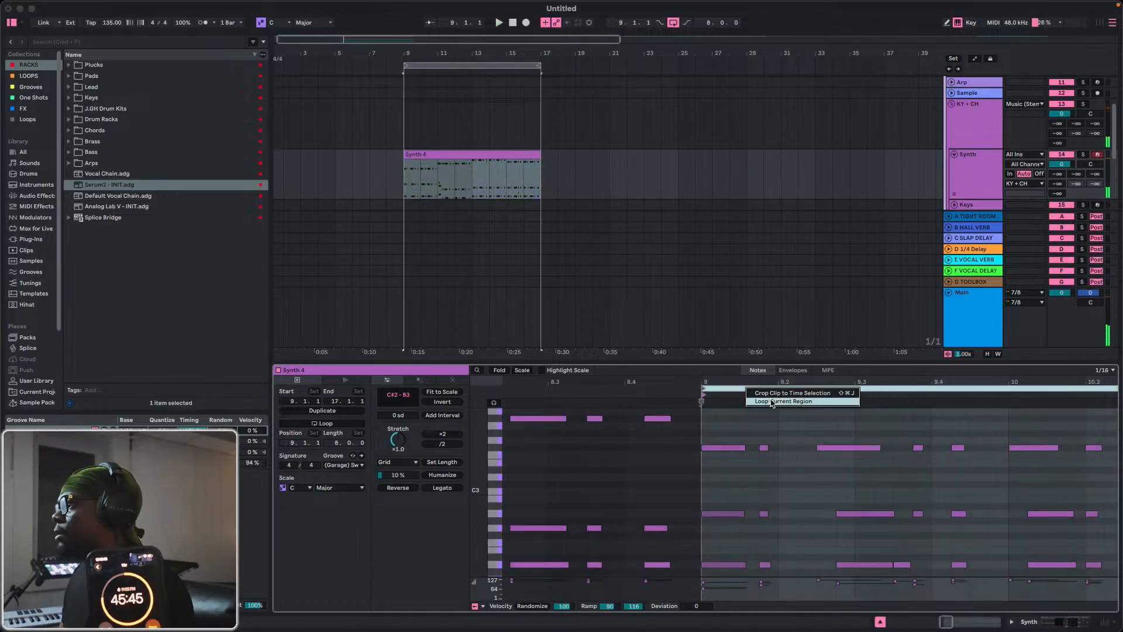
click(772, 402)
key(space)
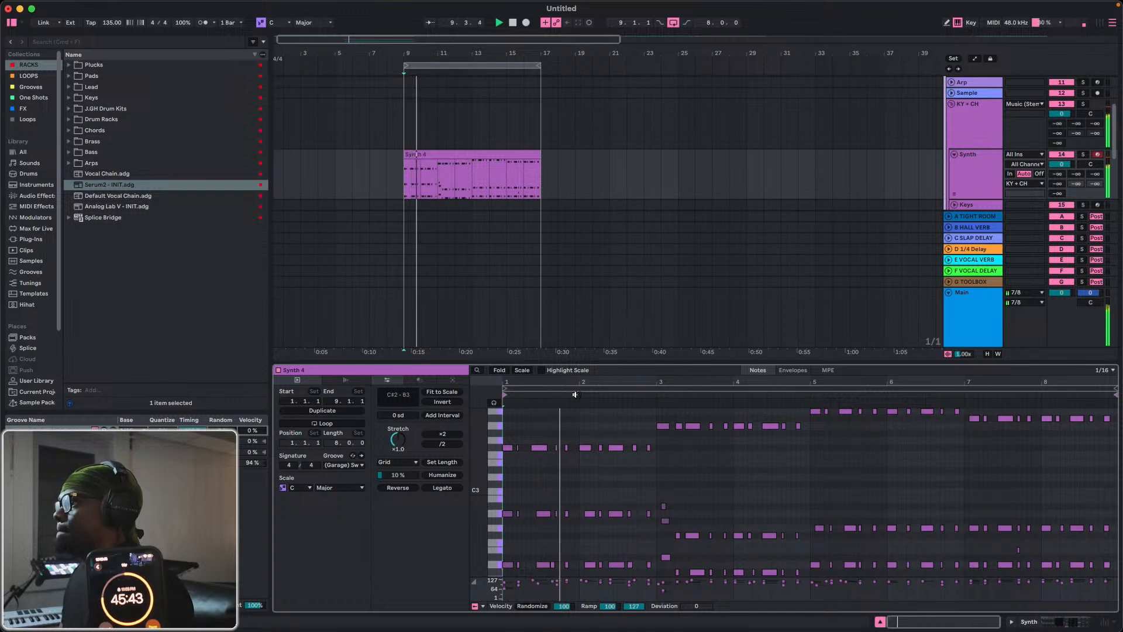
Move the D2 and A2 notes of the long chord before beat 1.3 one sixteenth earlier, under its F#3 note.
key(space)
scroll(621, 441, up, 10)
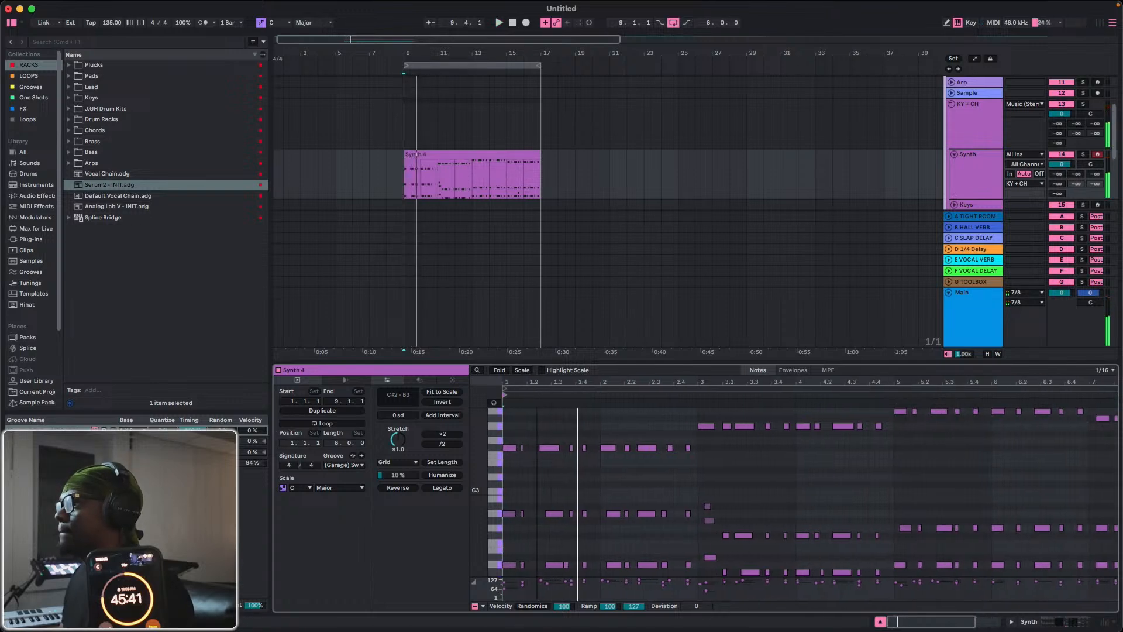
scroll(620, 441, left, 2)
drag(642, 487, 648, 584)
key(Left)
key(space)
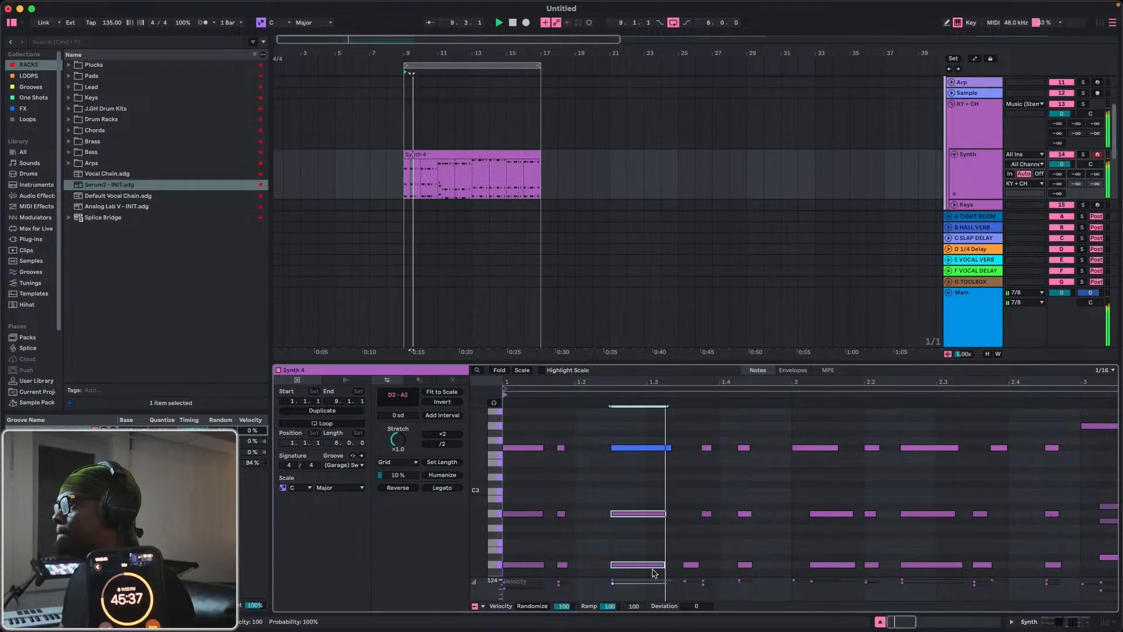
Shift the short A2 and F#3 notes after beat 1.3 and the D2 and A2 notes at bar 2 one sixteenth earlier.
key(space)
drag(705, 427, 707, 534)
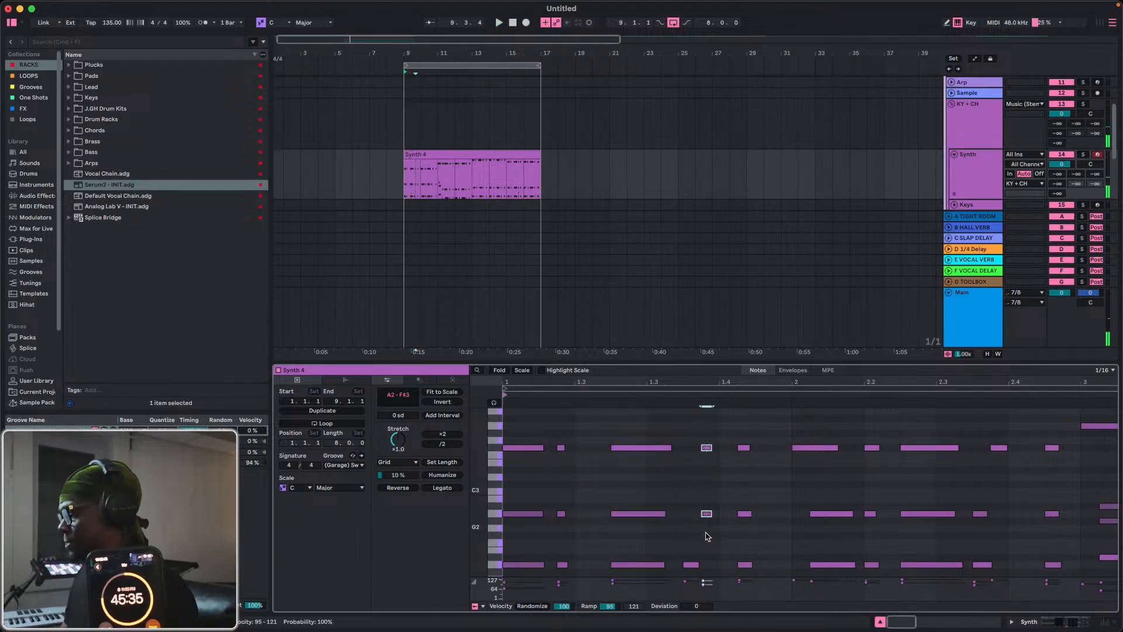
key(Left)
key(space)
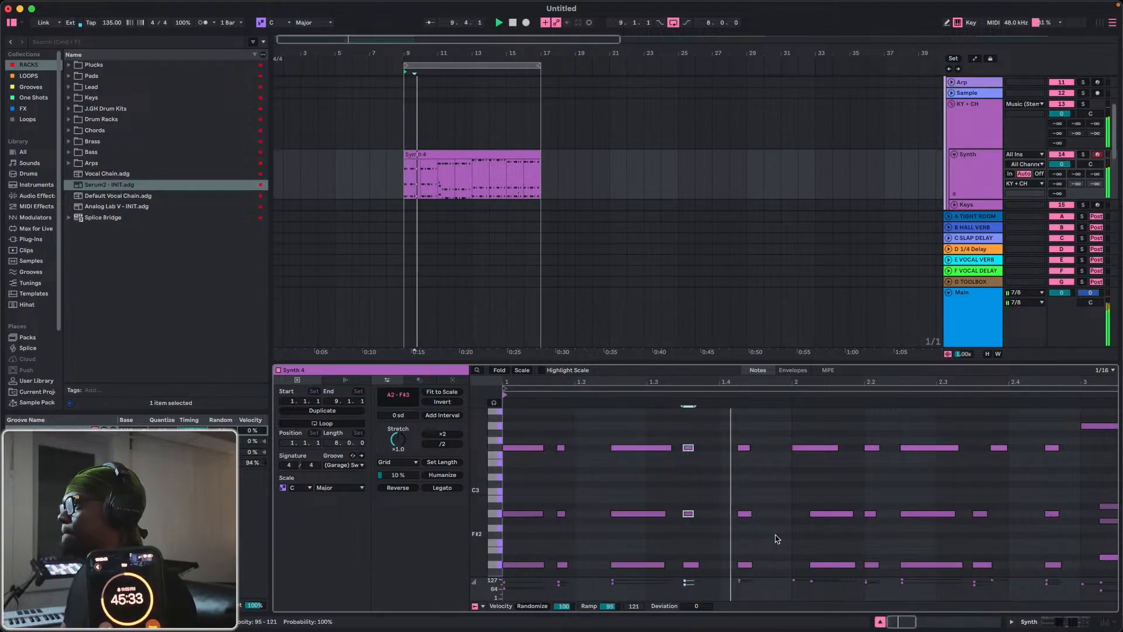
drag(815, 454, 834, 581)
key(Left)
key(space)
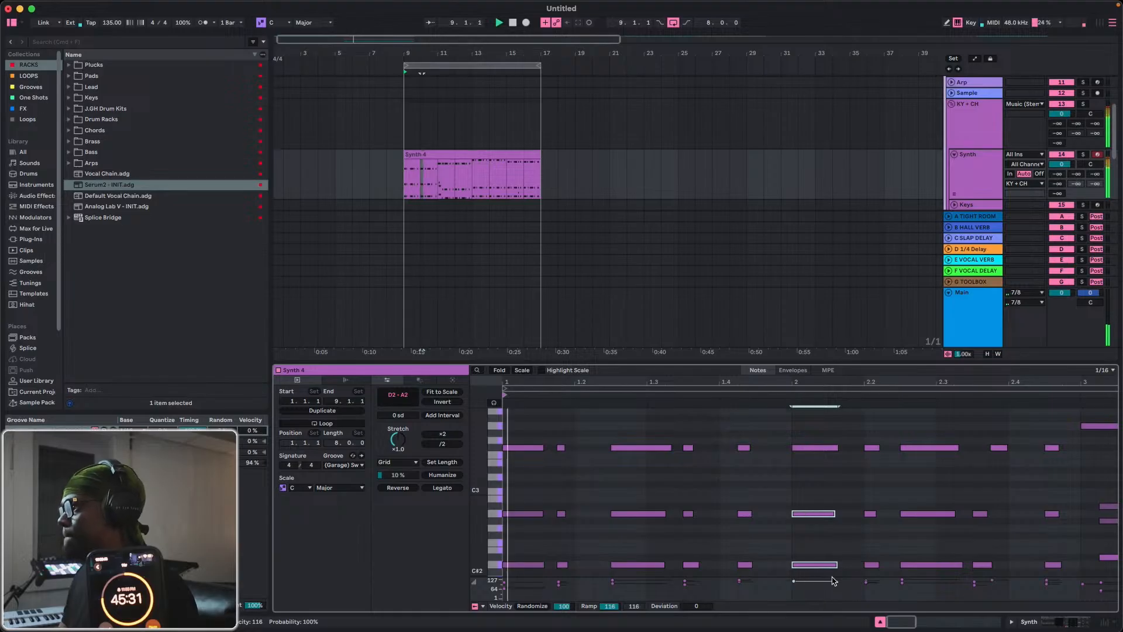
Add an F#3 note on the last sixteenth before bar 2, shorten it and play the phrase.
double_click(778, 450)
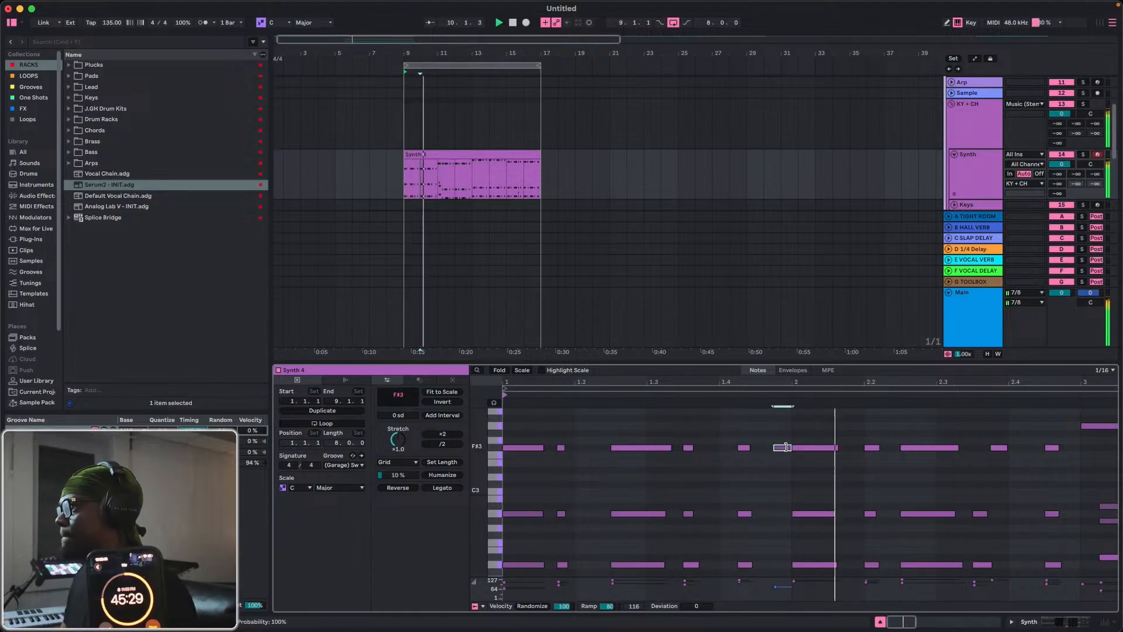
drag(790, 448, 782, 448)
key(space)
key(space)
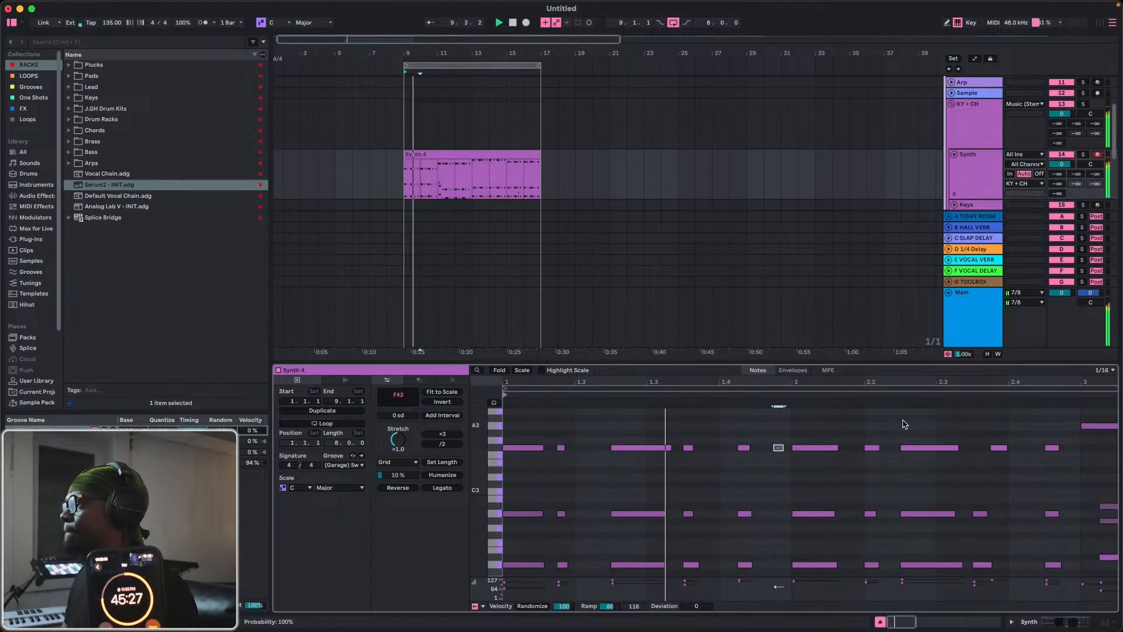
Delete all notes in bar 2 of the synth clip.
drag(798, 379, 798, 351)
drag(655, 431, 782, 611)
key(Delete)
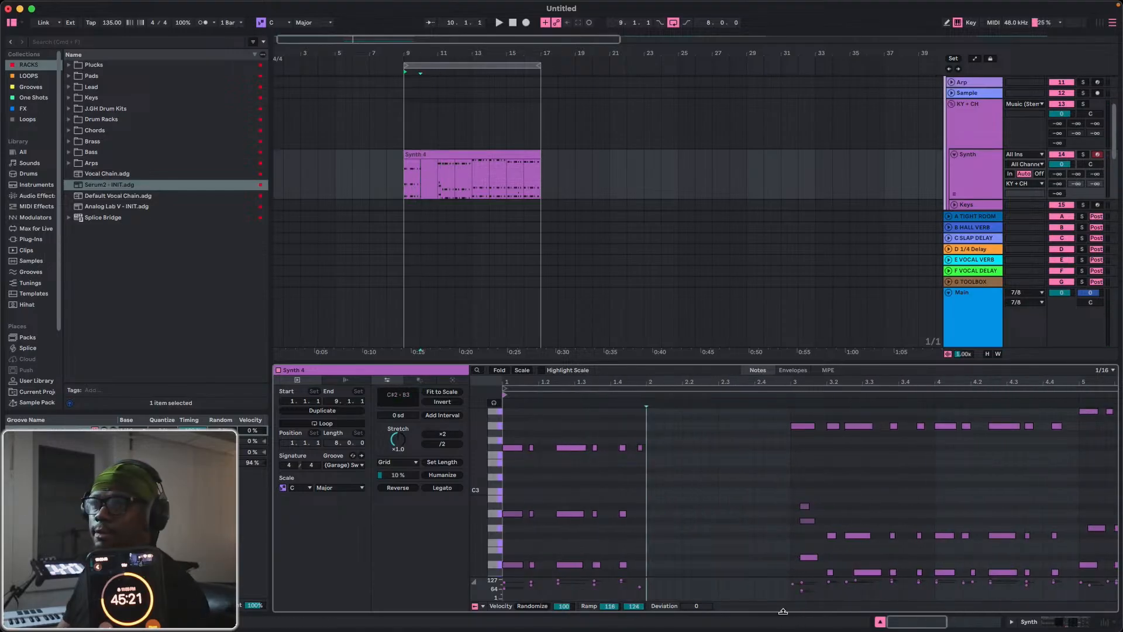
Duplicate all notes of bar 1 into the empty bar 2 of the synth clip.
drag(646, 432, 477, 588)
key(super+d)
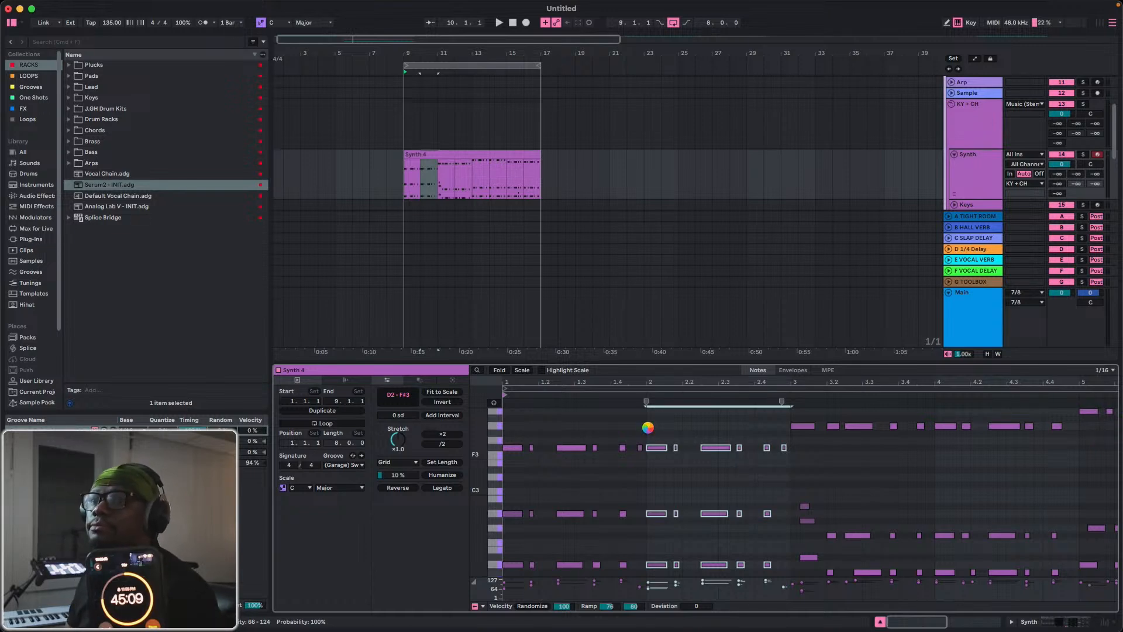
key(super+s)
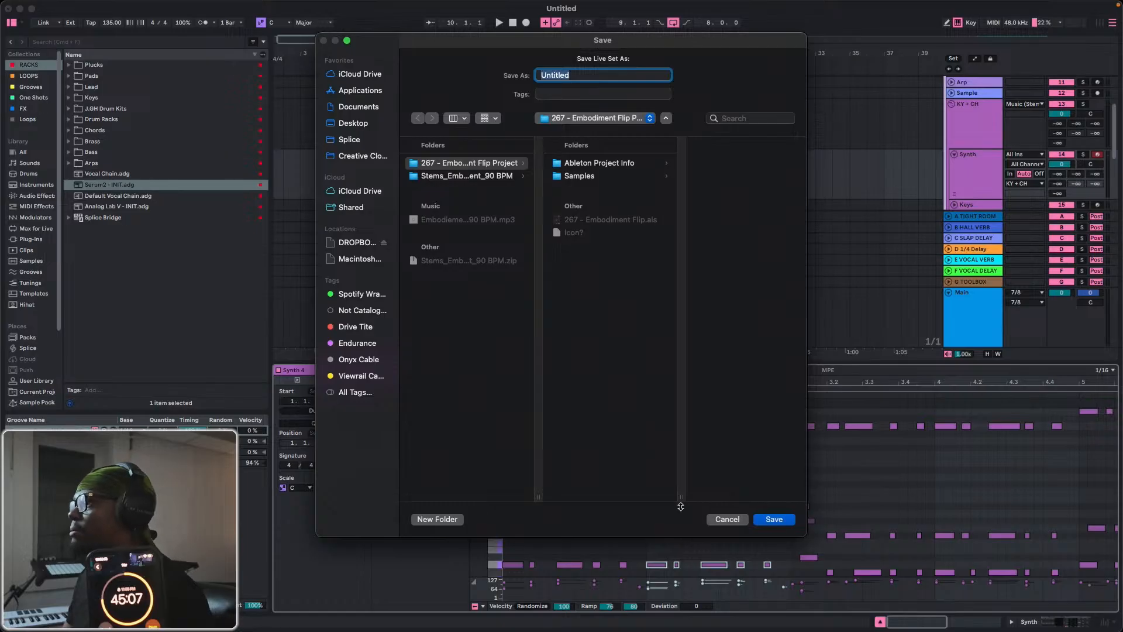
click(728, 520)
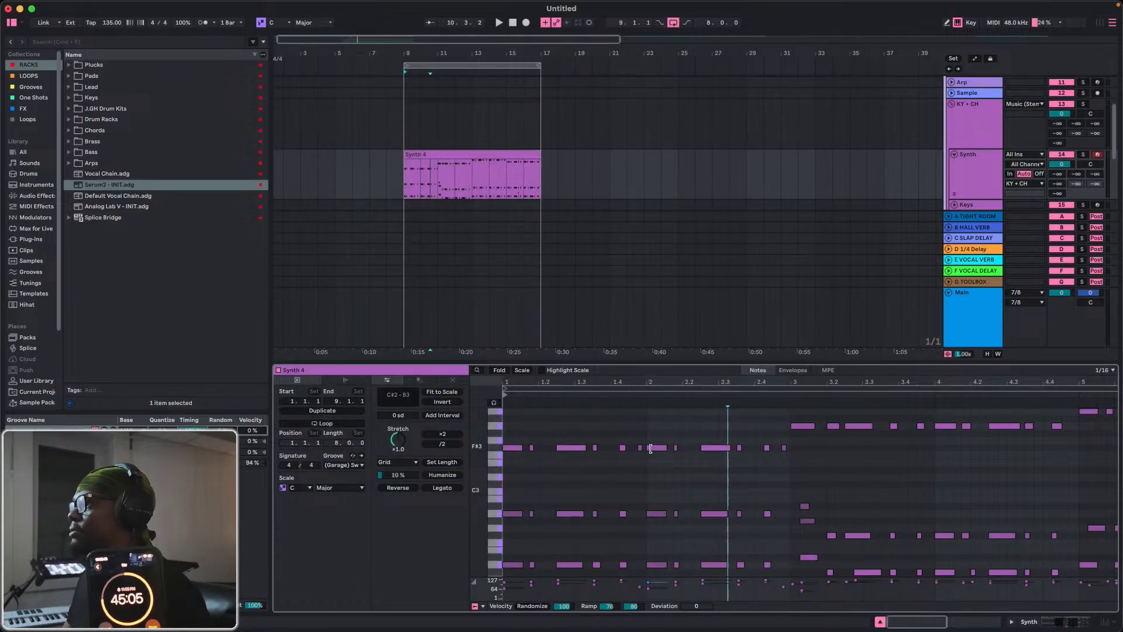
Duplicate the bar 2 notes into bar 3 and shift the copies to begin exactly at the start of bar 3.
drag(651, 448, 782, 569)
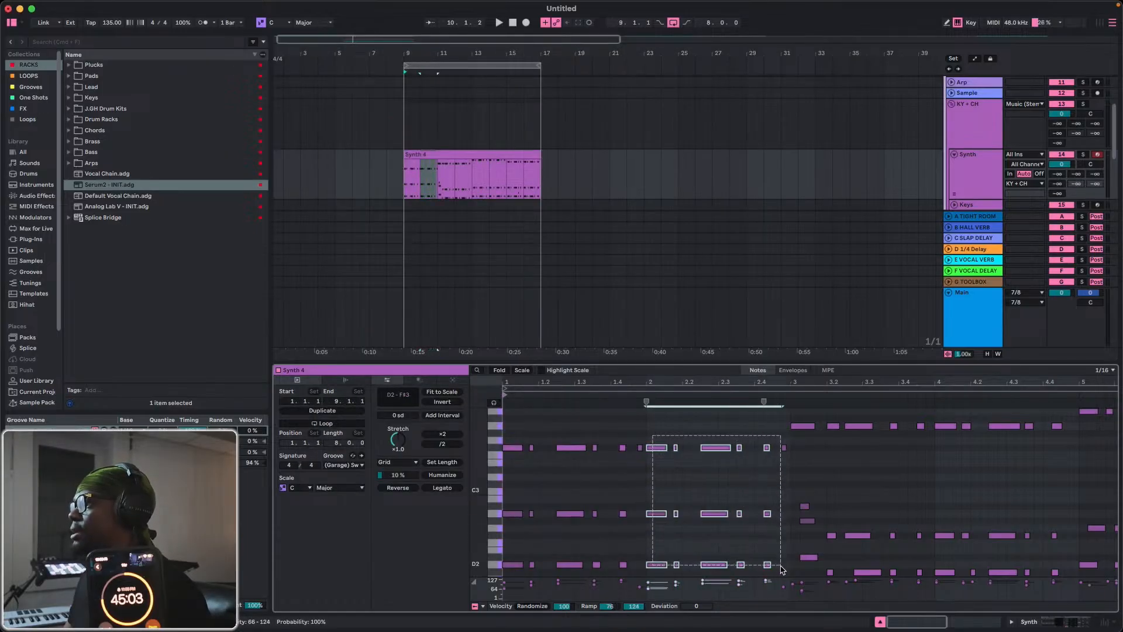
key(super+a)
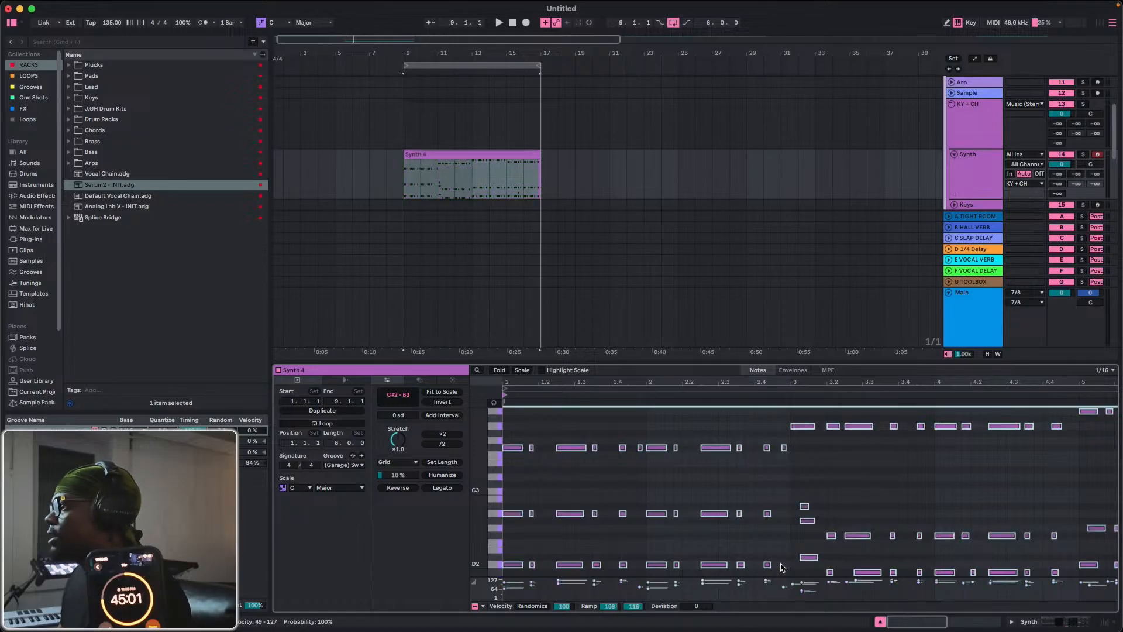
drag(656, 429, 785, 572)
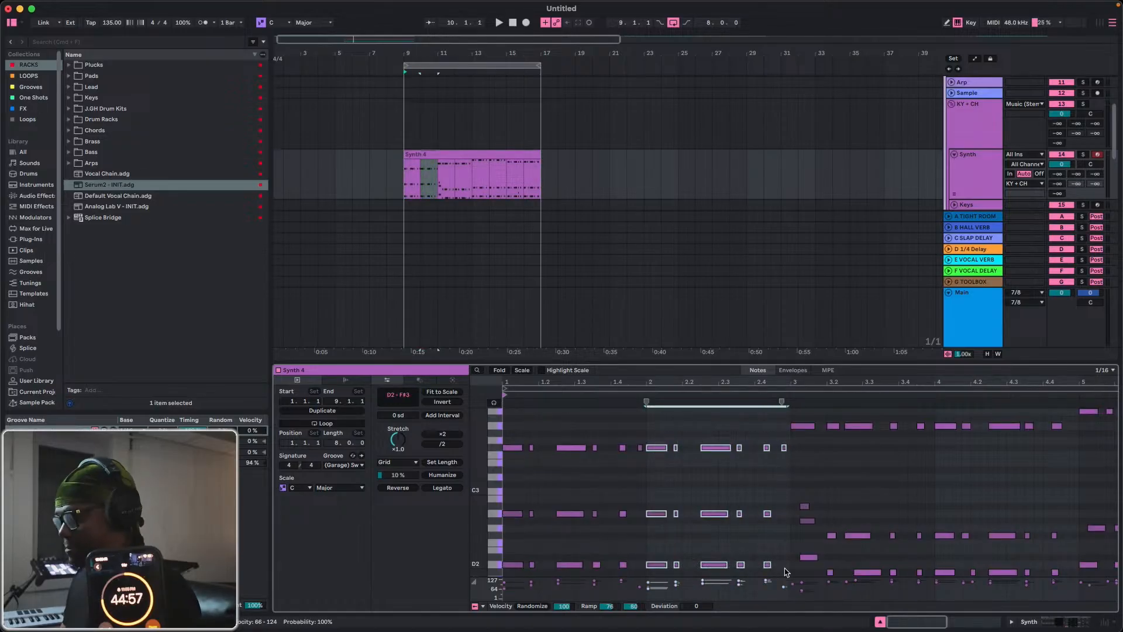
key(super+d)
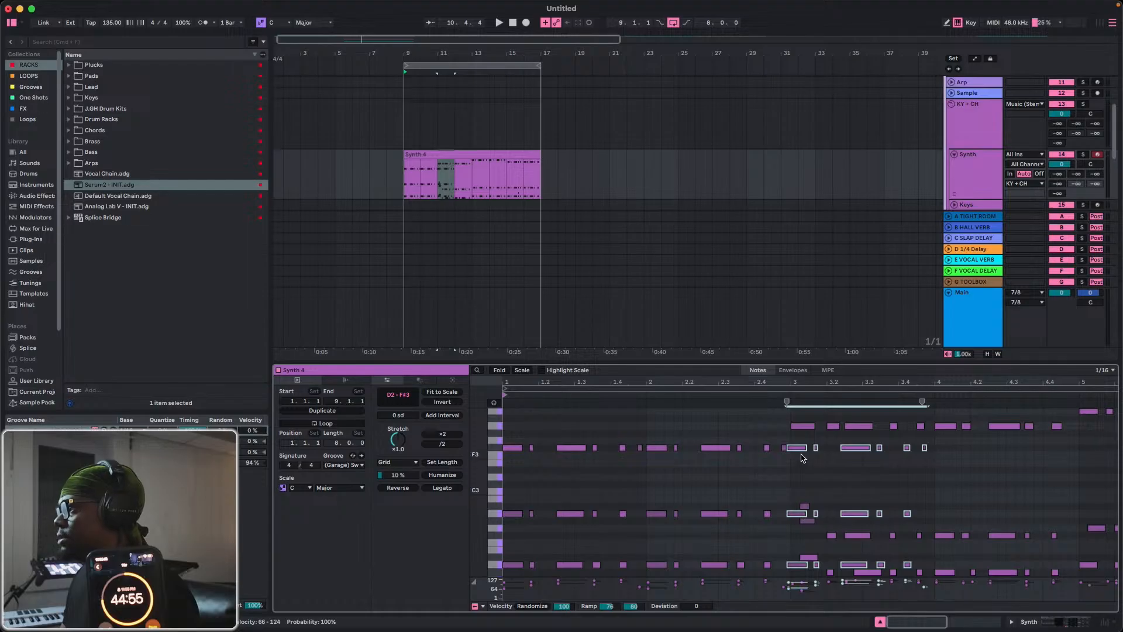
drag(797, 452, 803, 454)
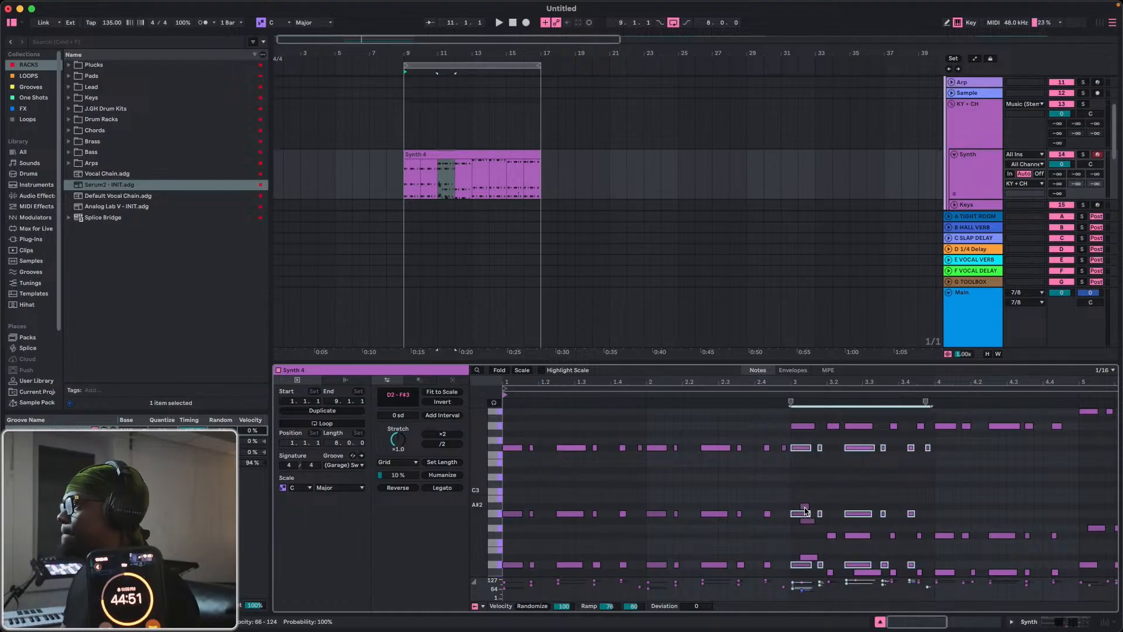
Delete the stray A#2, G#2 and D#2 notes near the start of bar 3.
click(800, 527)
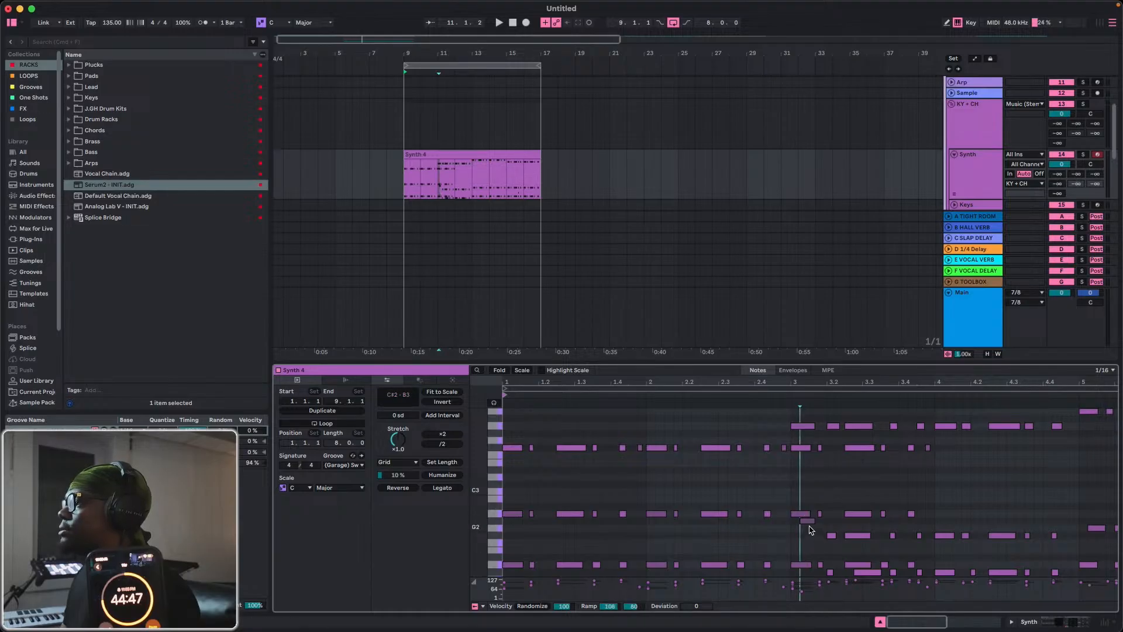
click(809, 521)
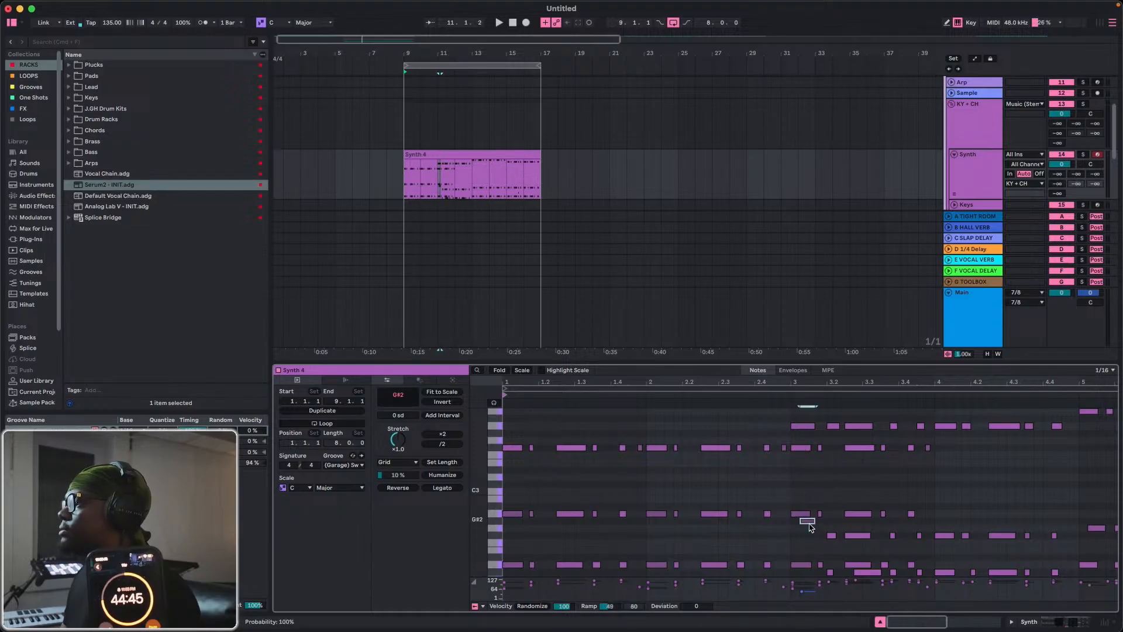
key(Delete)
Raise the copied F#3 notes in bar 3 three semitones to A3 and delete the old A3 notes they replace.
drag(796, 415, 918, 432)
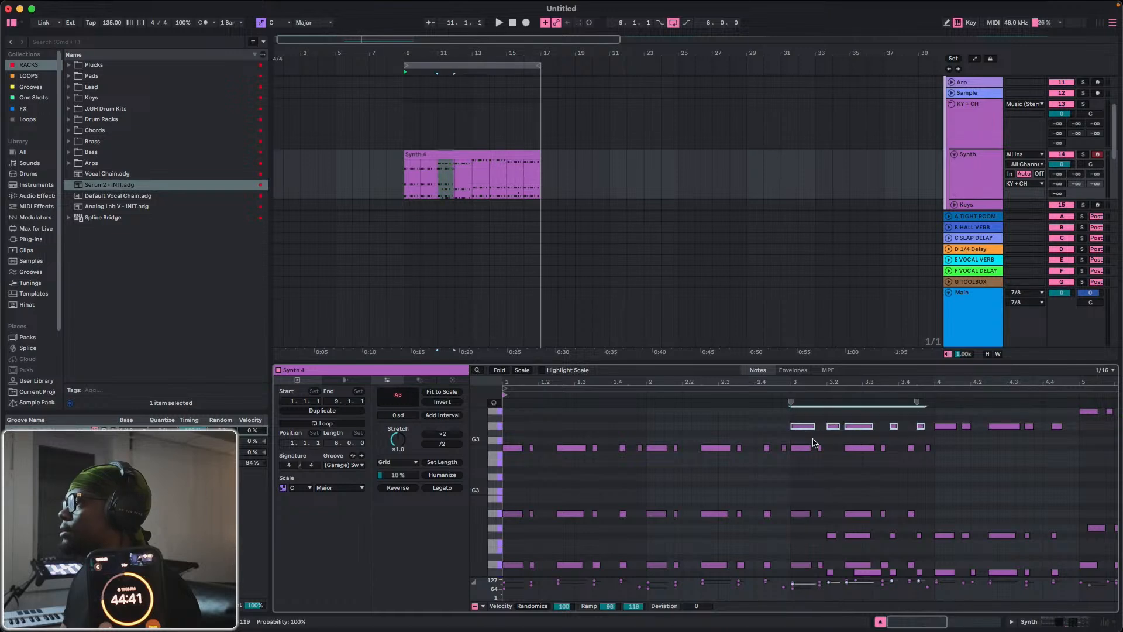
drag(806, 440, 935, 461)
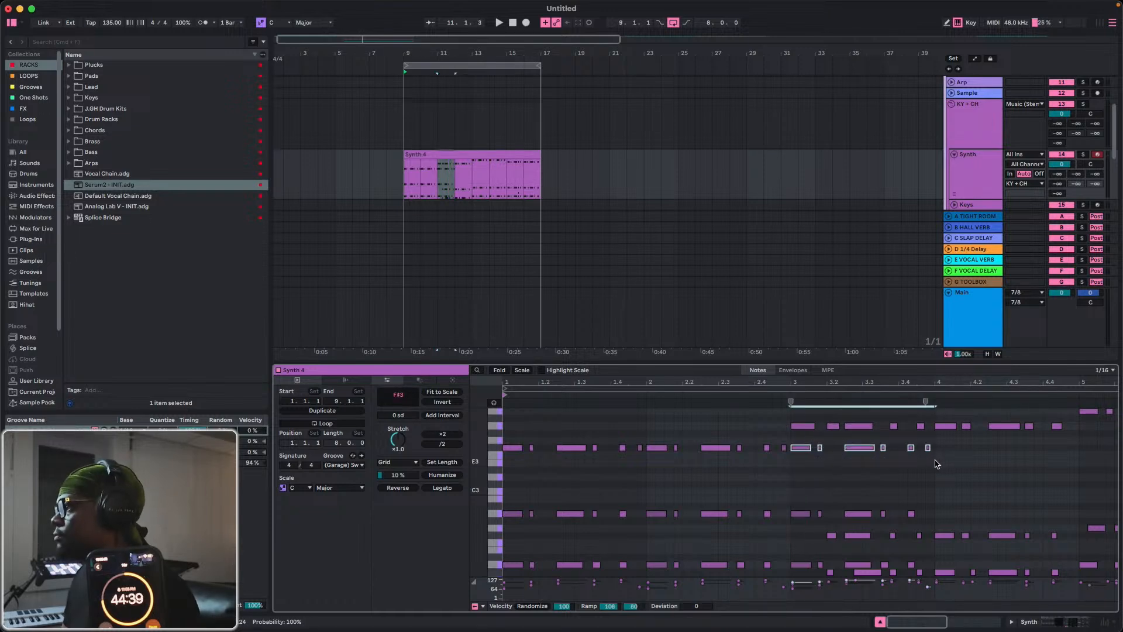
key(Up)
key(Up)
key(Up)
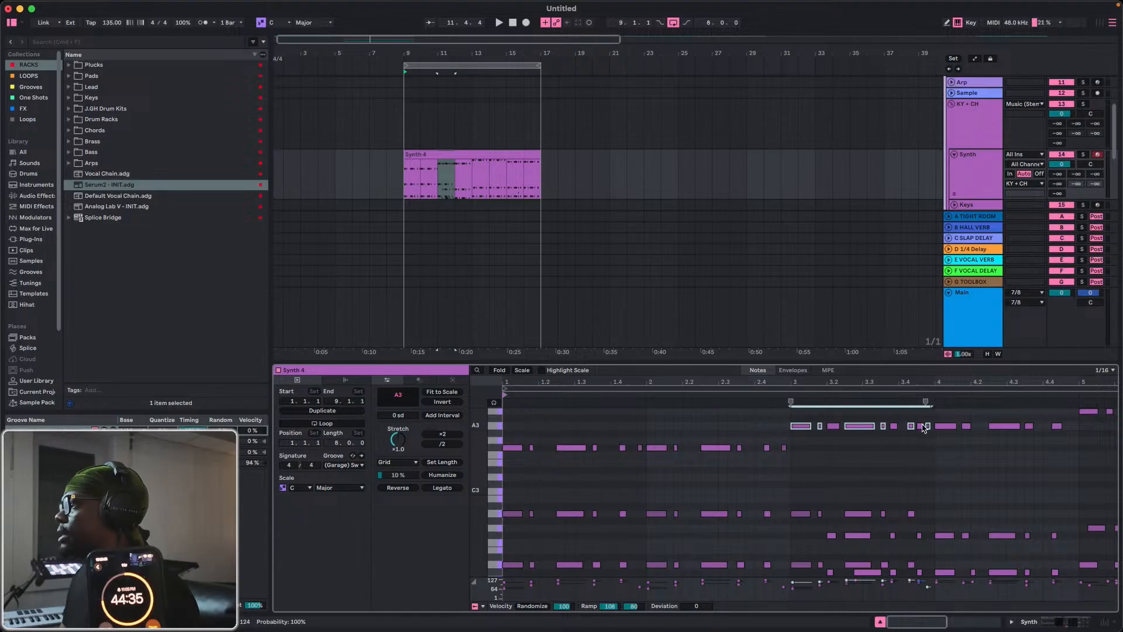
click(921, 430)
double_click(895, 426)
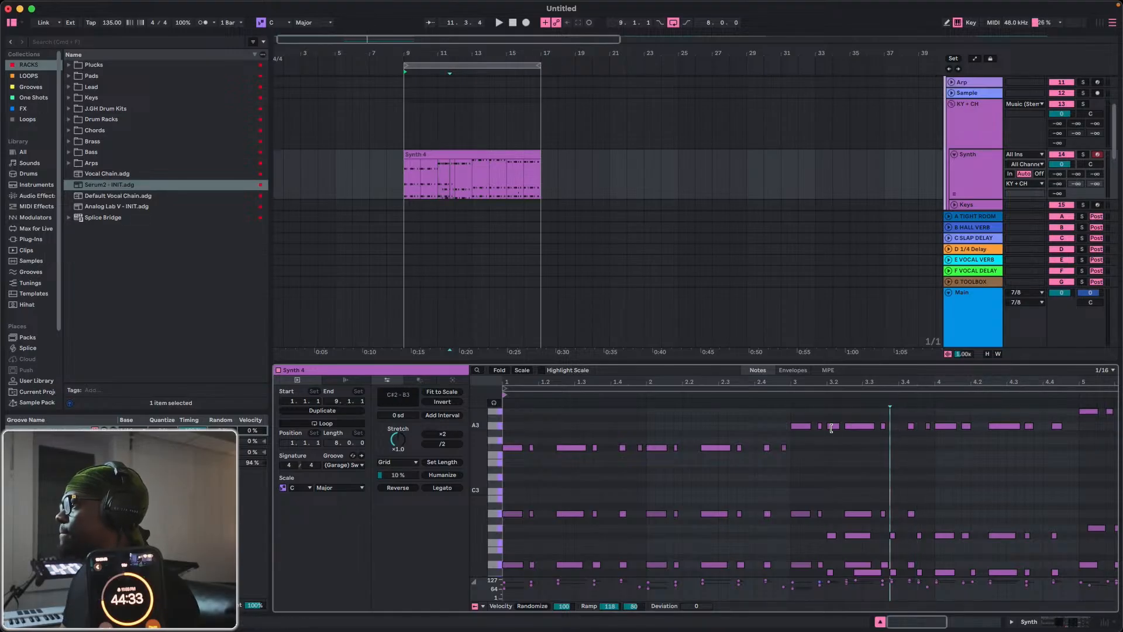
Lower the copied A2 notes in bar 3 three semitones to F#2 and delete the old F#2 notes they replace.
drag(805, 504, 917, 516)
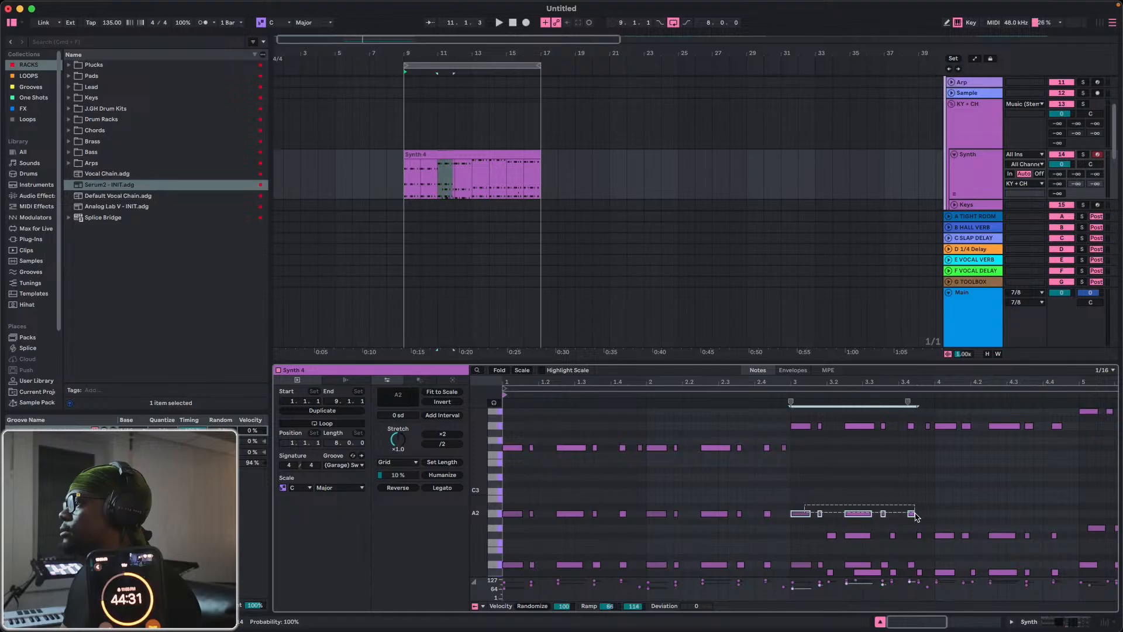
key(Down)
key(Down)
key(Down)
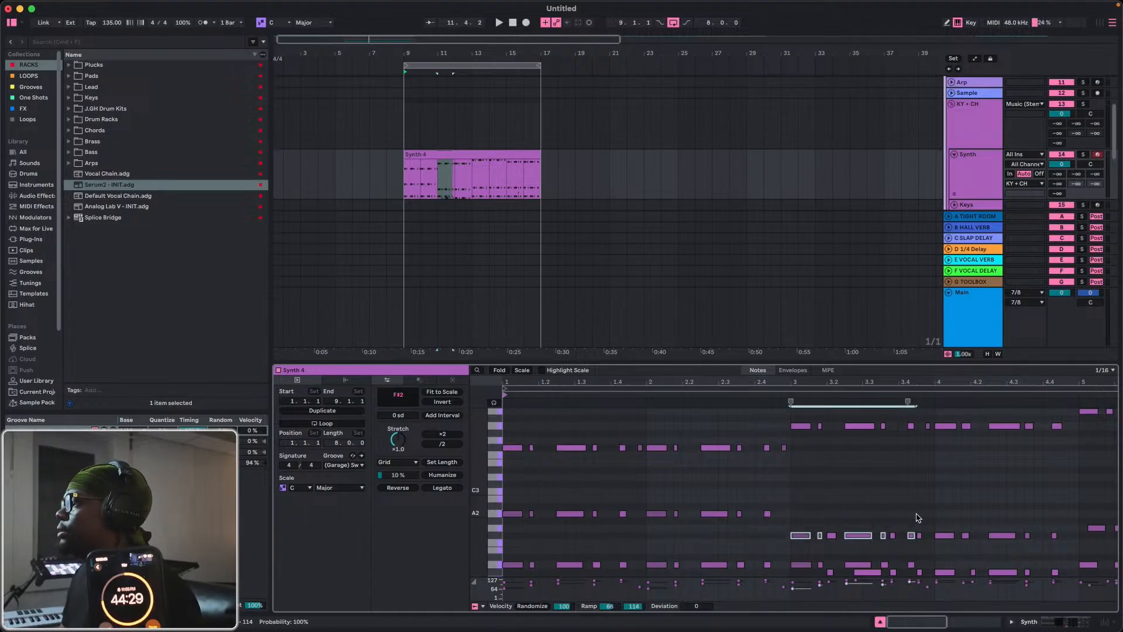
double_click(831, 536)
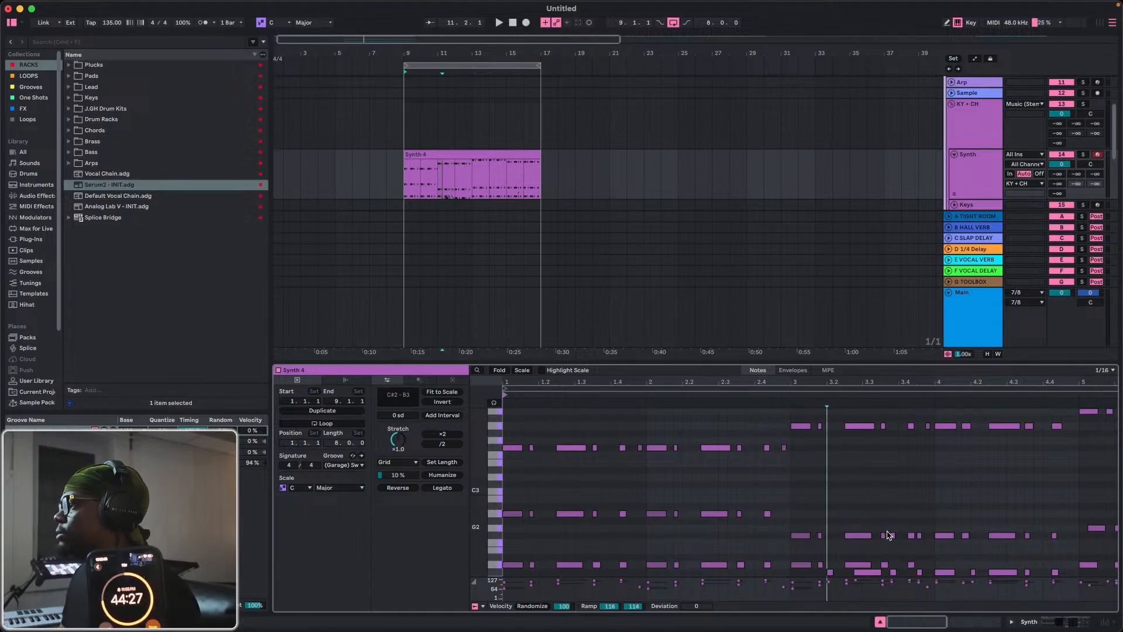
double_click(885, 535)
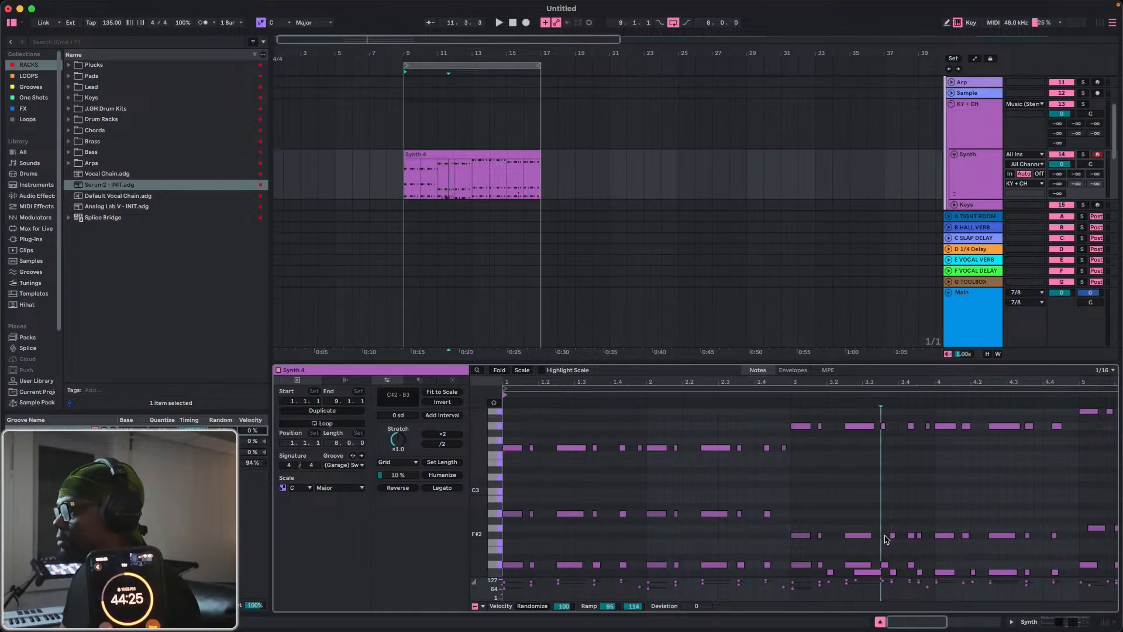
double_click(884, 535)
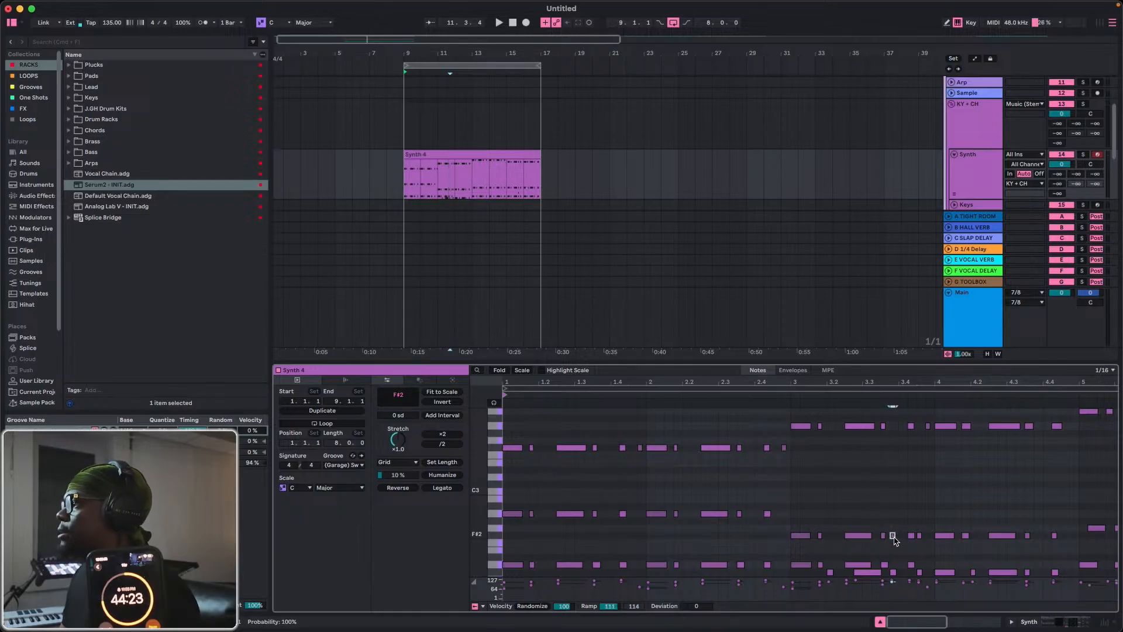
double_click(893, 536)
double_click(920, 535)
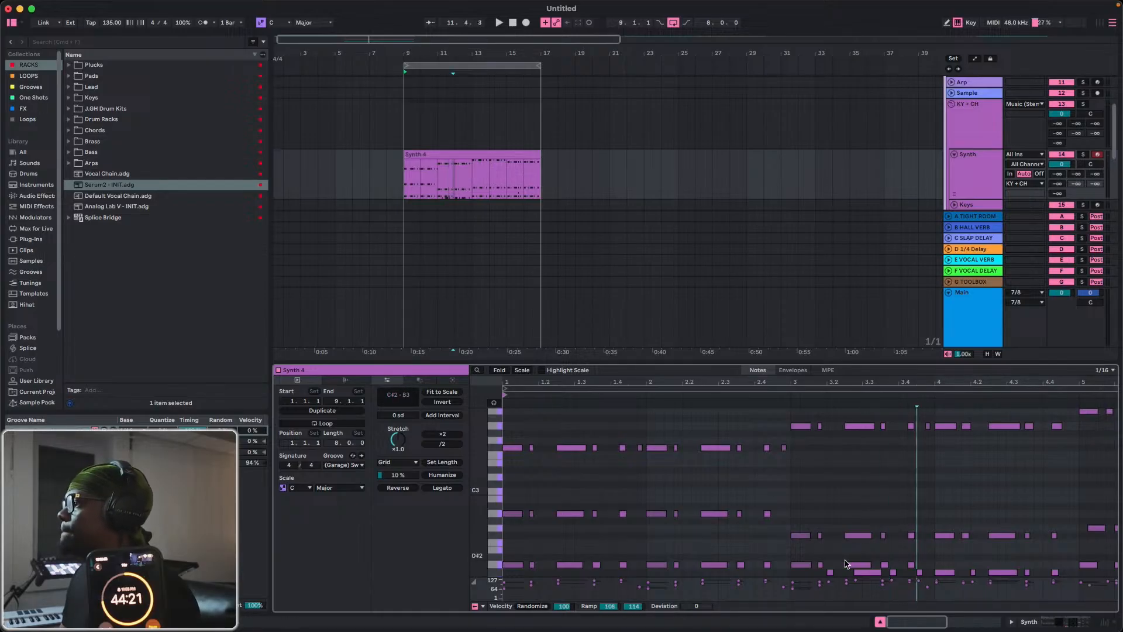
Lower the copied D2 notes in bar 3 to C#2, delete the old C#2 notes there and play the phrase.
drag(803, 562, 912, 572)
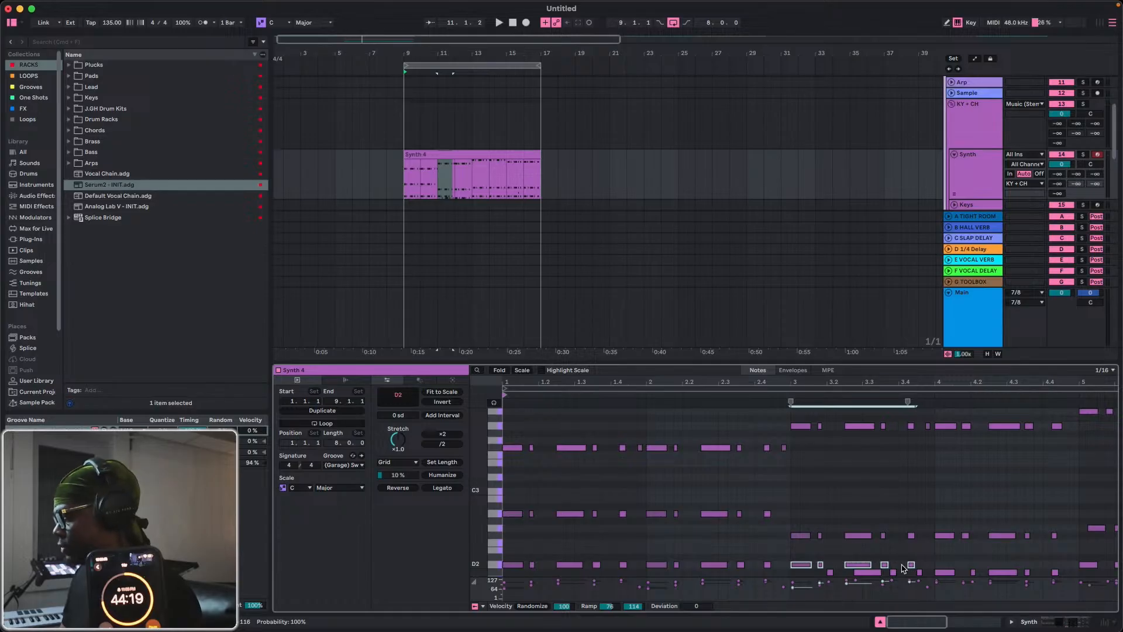
click(830, 577)
click(893, 576)
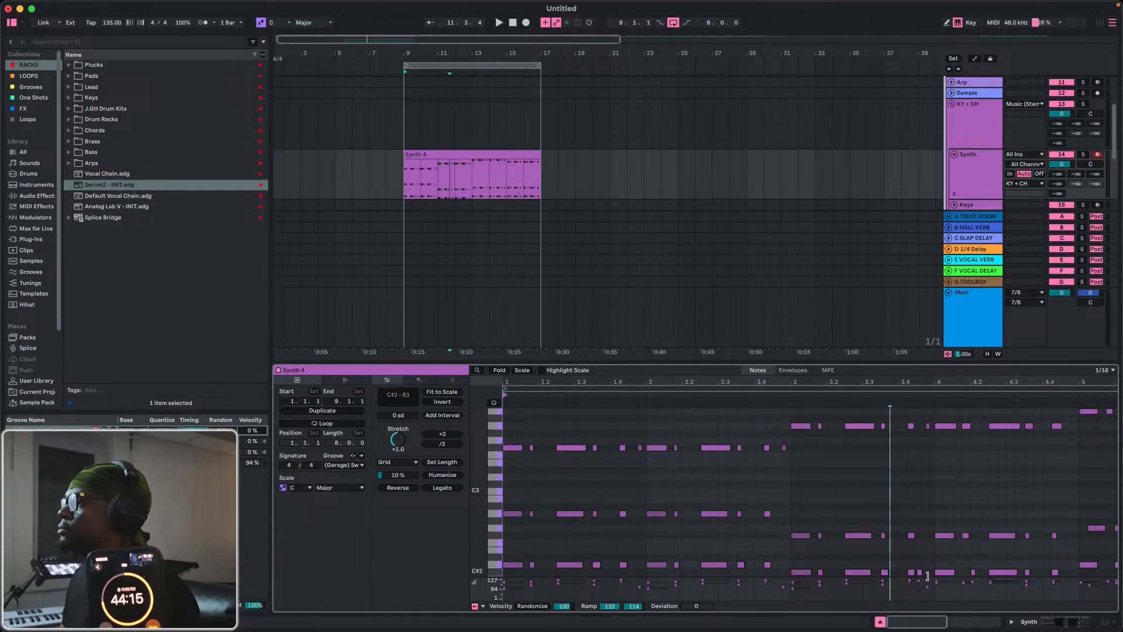
click(918, 576)
key(space)
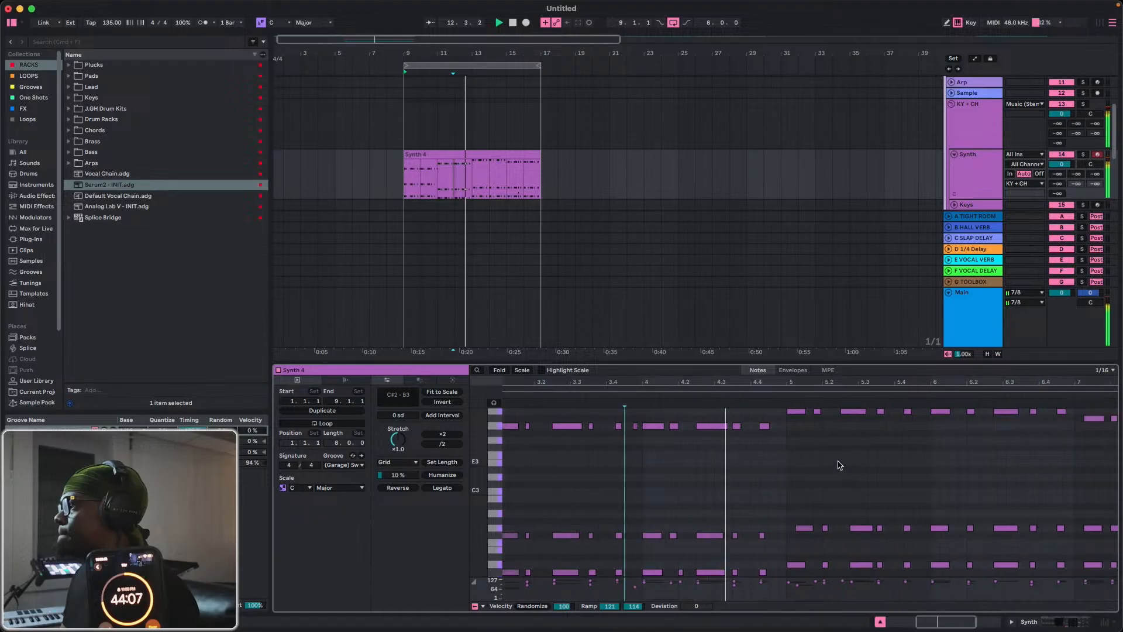
key(space)
Move the short C#2 note near beat 4.2 earlier, under its F#2 note, and play the phrase.
scroll(673, 534, left, 4)
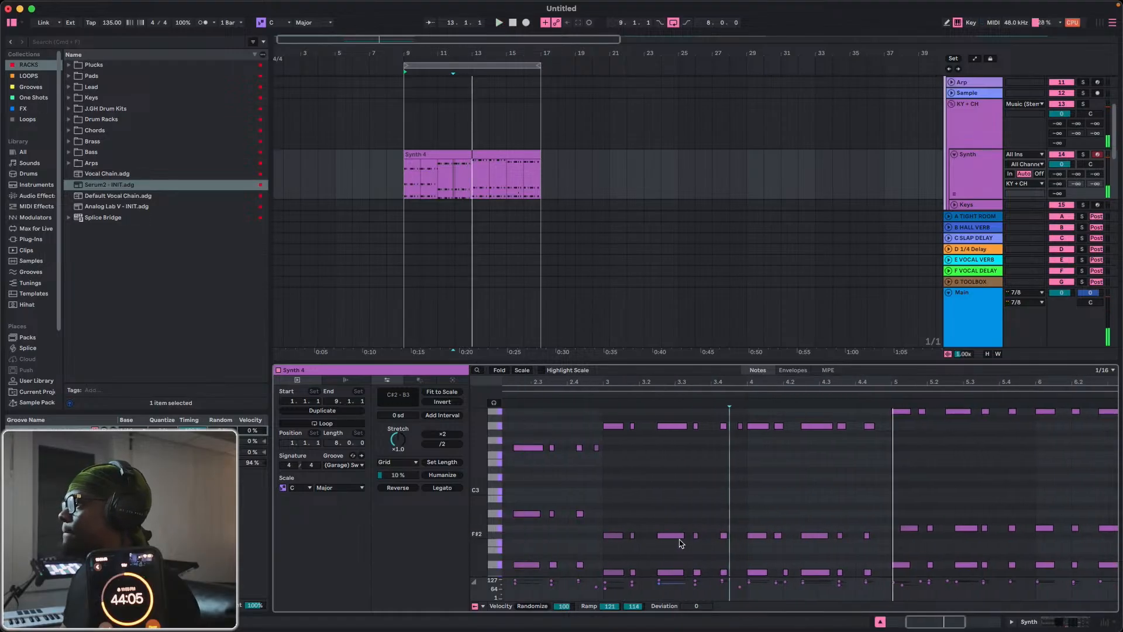
click(801, 572)
key(Left)
key(space)
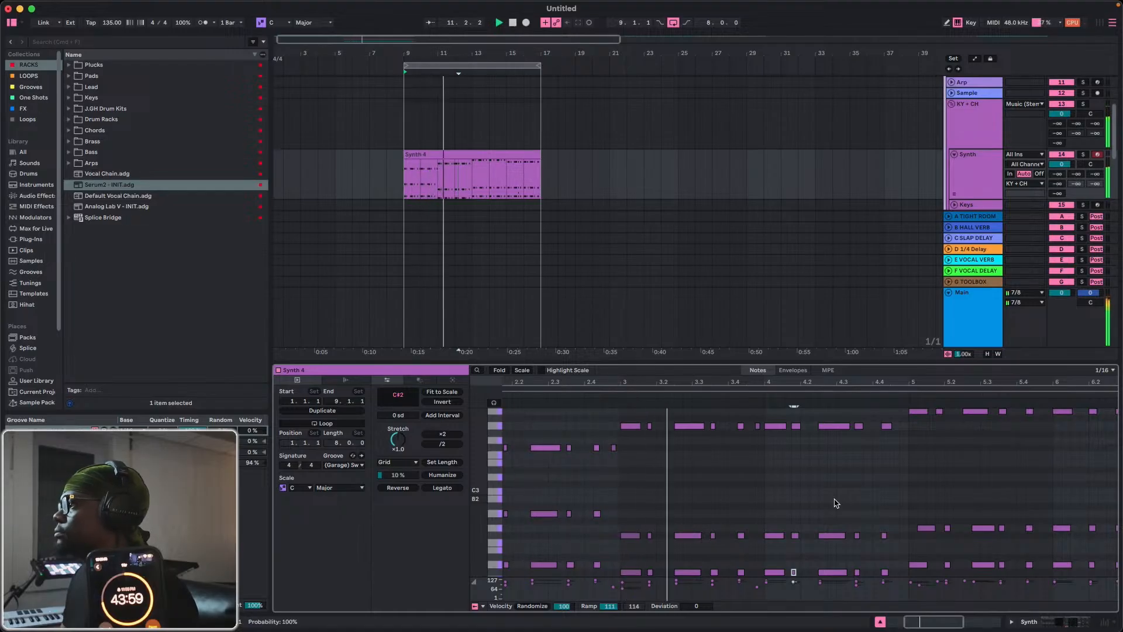
scroll(891, 475, up, 2)
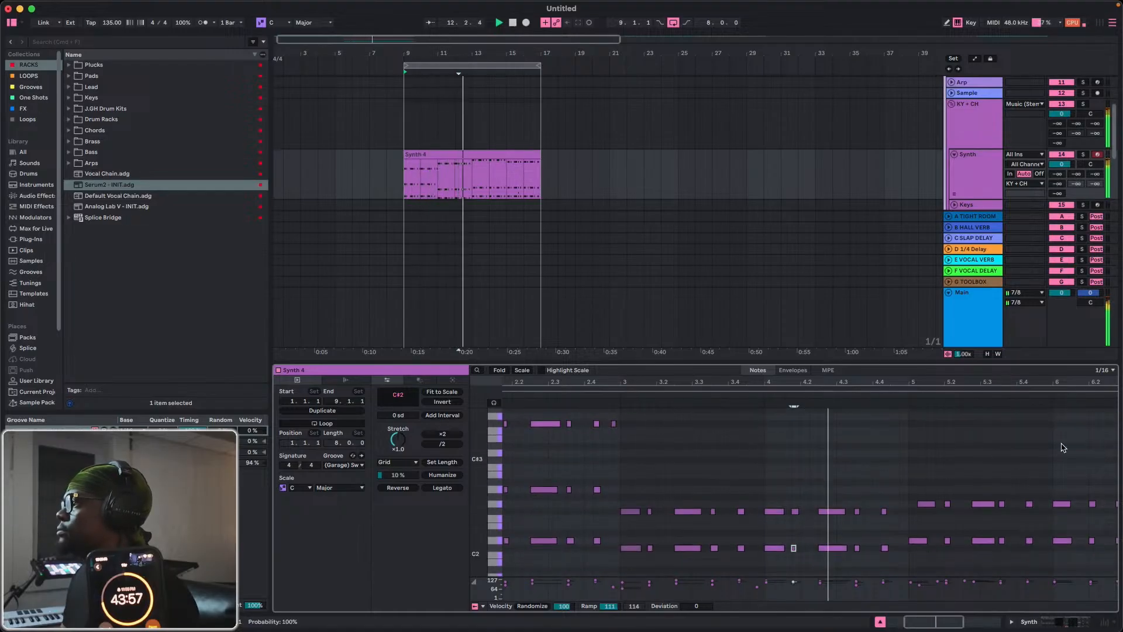
scroll(889, 462, up, 1)
Fit the whole eight-bar clip in the note editor, play it and fold the editor to the used pitches.
drag(920, 450, 976, 468)
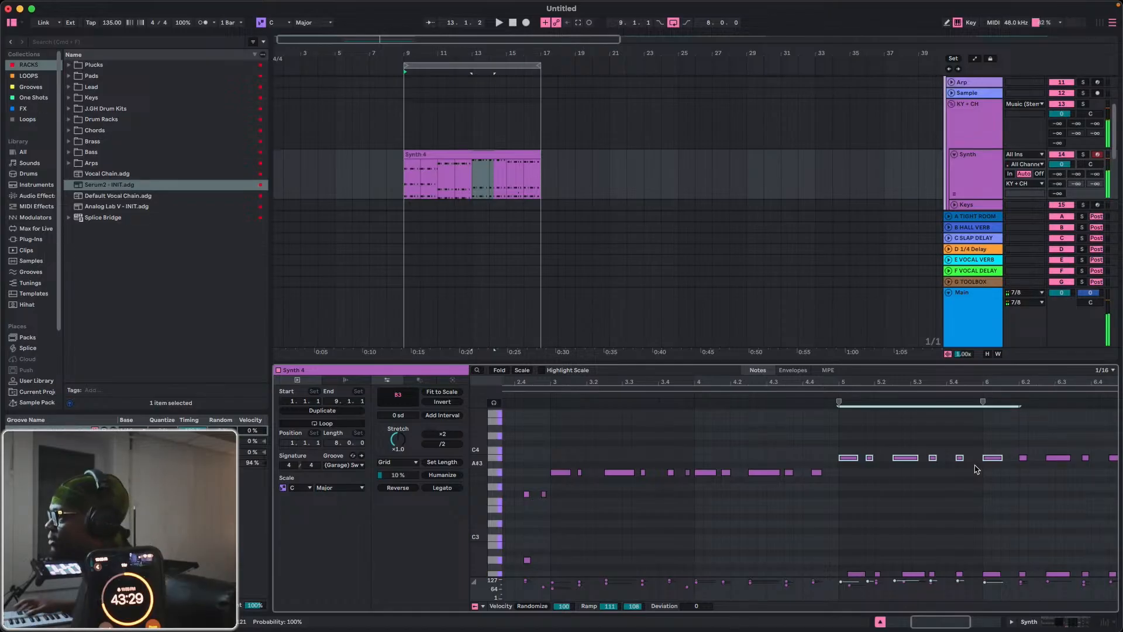
double_click(815, 378)
key(space)
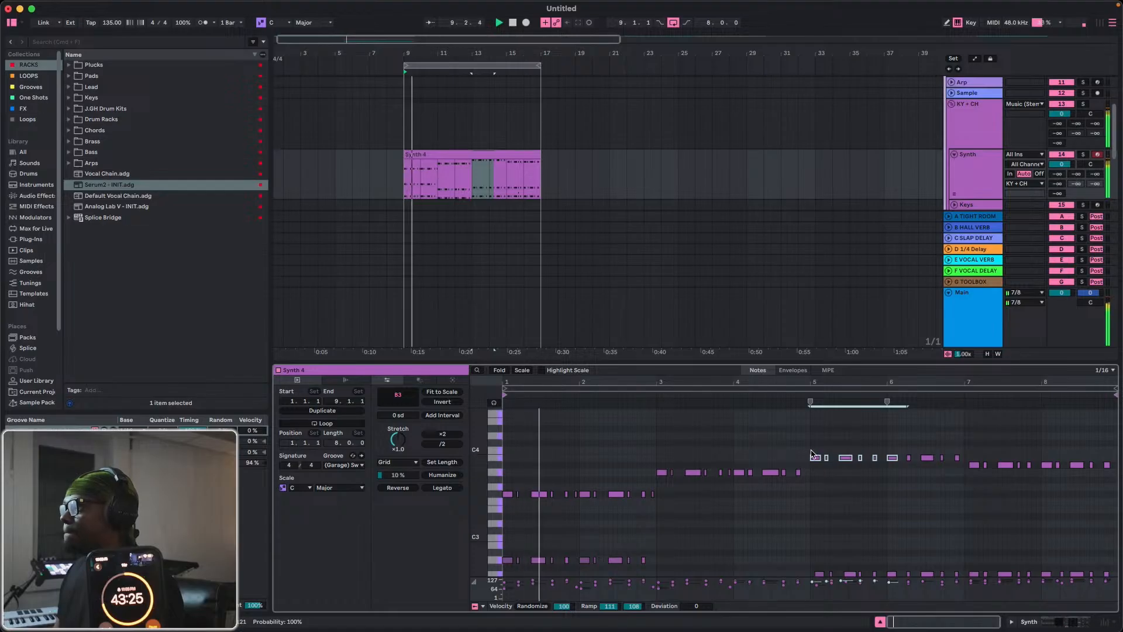
drag(811, 451, 865, 473)
click(822, 447)
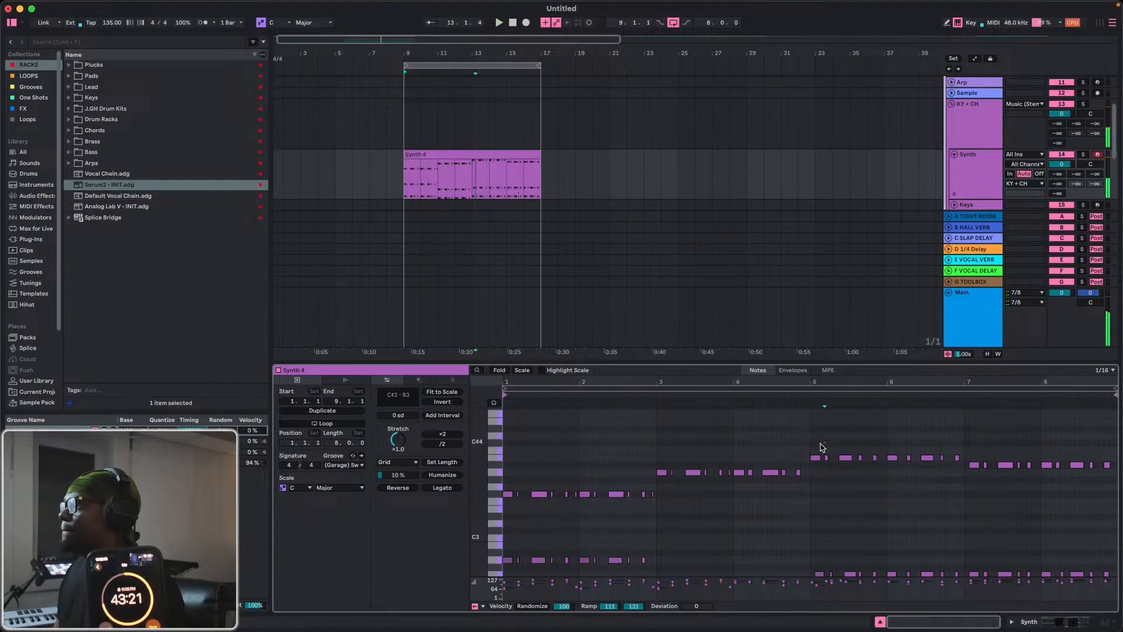
drag(811, 445, 837, 578)
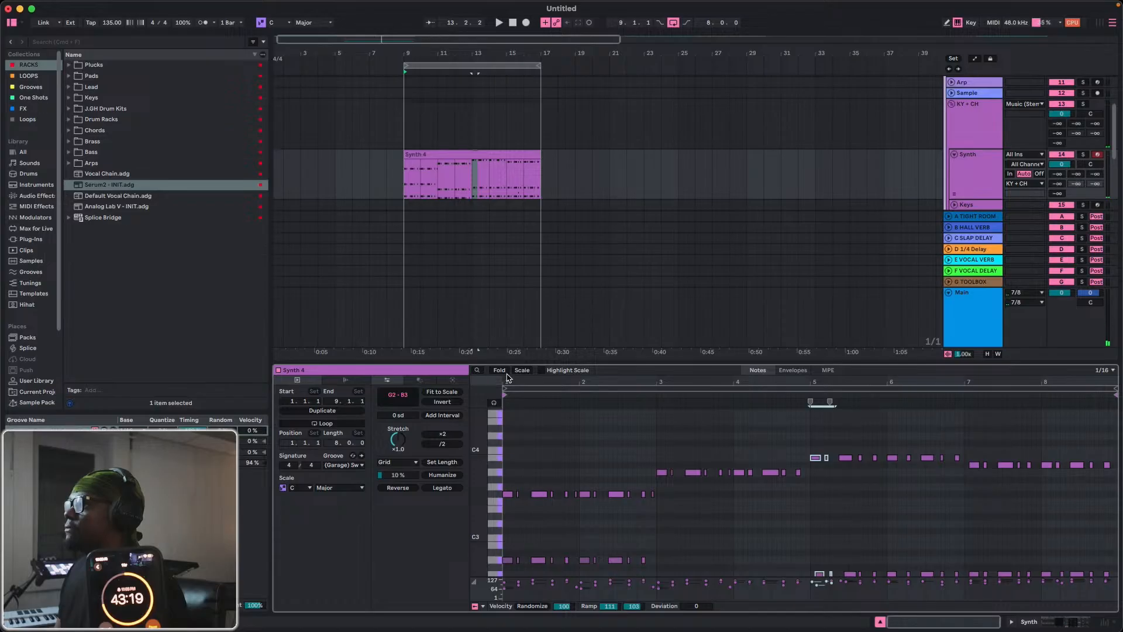
click(500, 370)
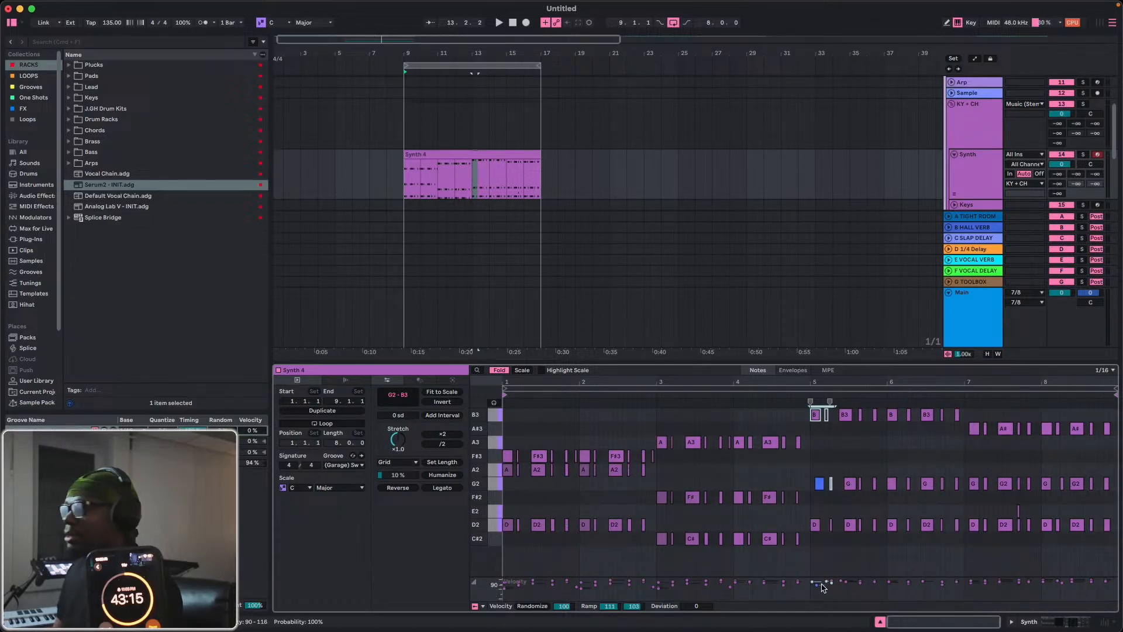
Replace all notes in bars 5 and 6 with a duplicate of the notes in bars 3 and 4.
mouse_move(814, 543)
mouse_down()
mouse_move(854, 475)
mouse_move(945, 404)
mouse_move(960, 406)
mouse_up()
key(Delete)
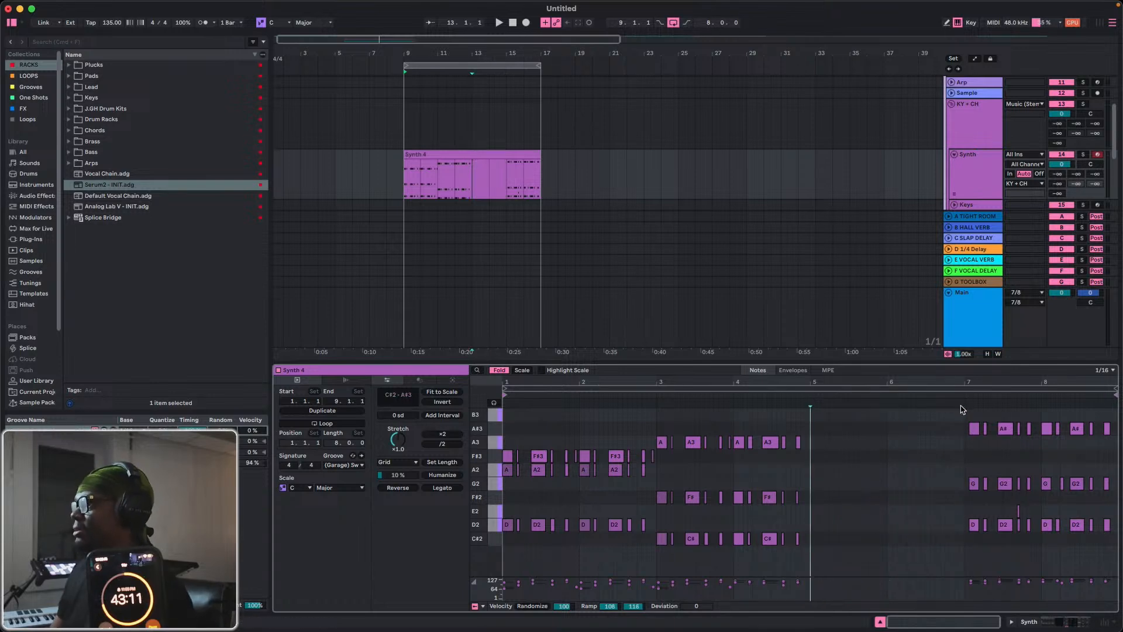
key(space)
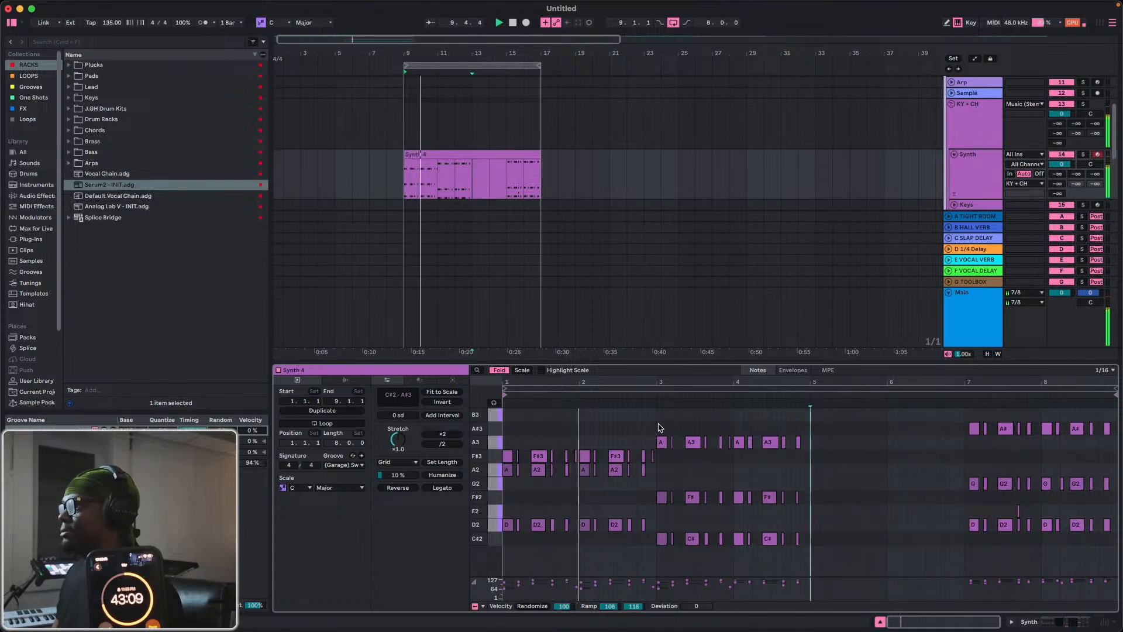
drag(658, 423, 813, 572)
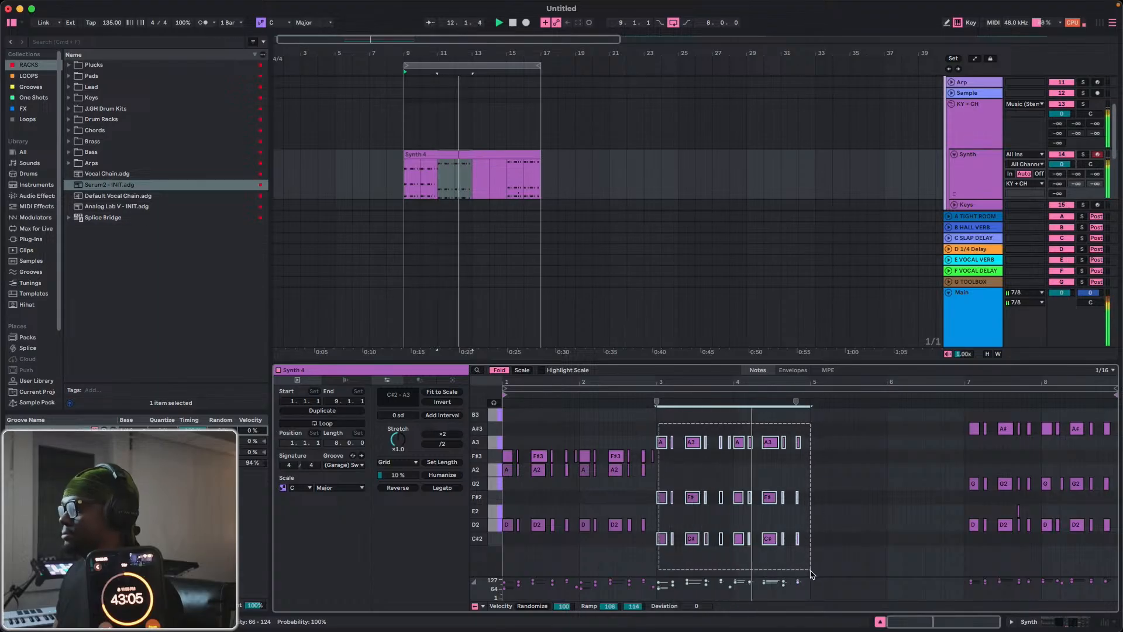
key(ctrl+d)
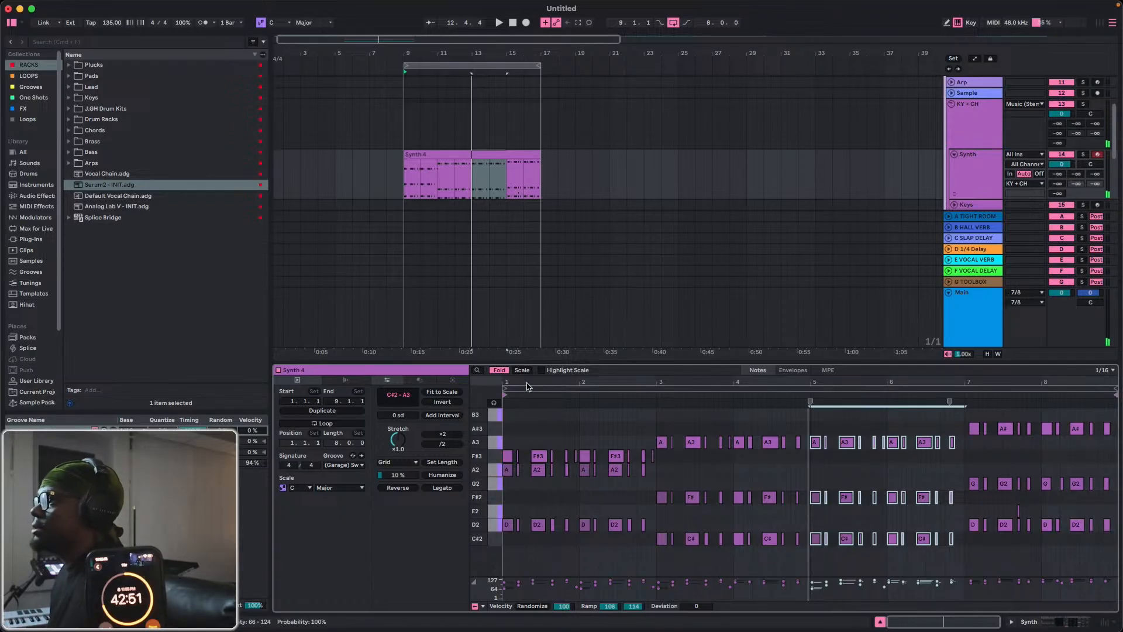
Unfold the note editor, lower the C#2 notes in bars 5 and 6 to C2 and raise the F#2 notes there to G2.
click(495, 371)
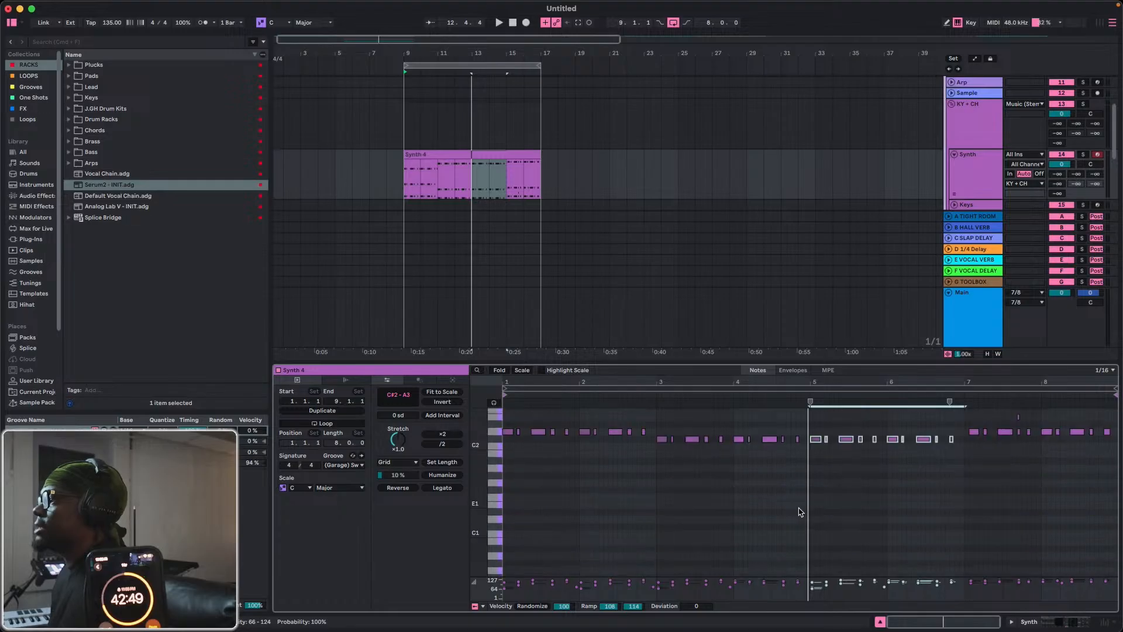
drag(813, 425, 962, 470)
key(Down)
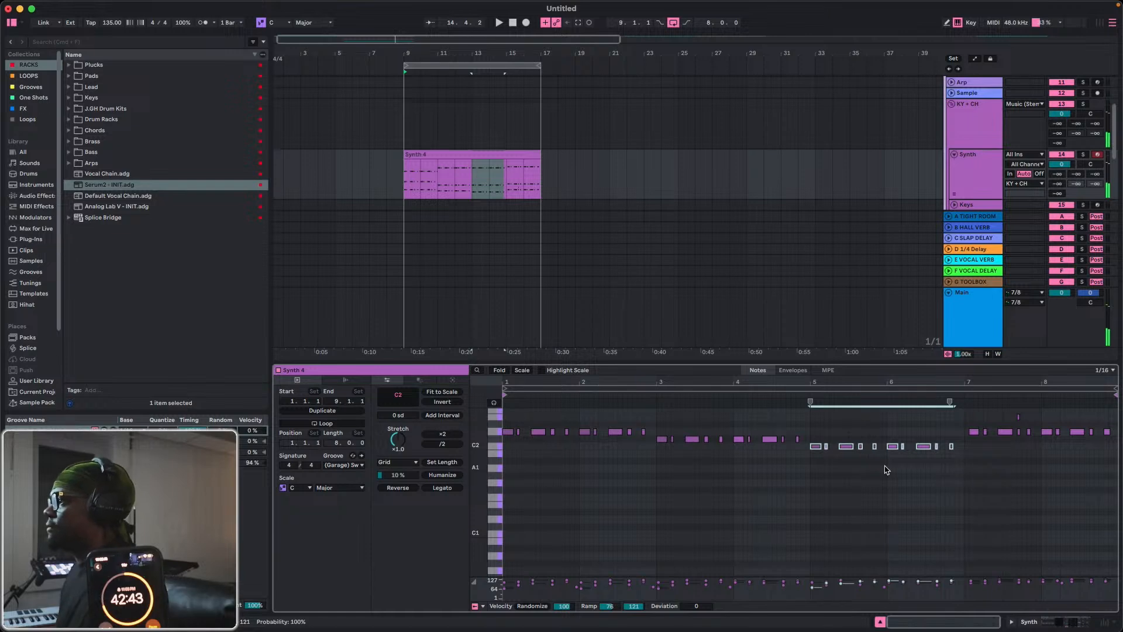
scroll(883, 468, up, 5)
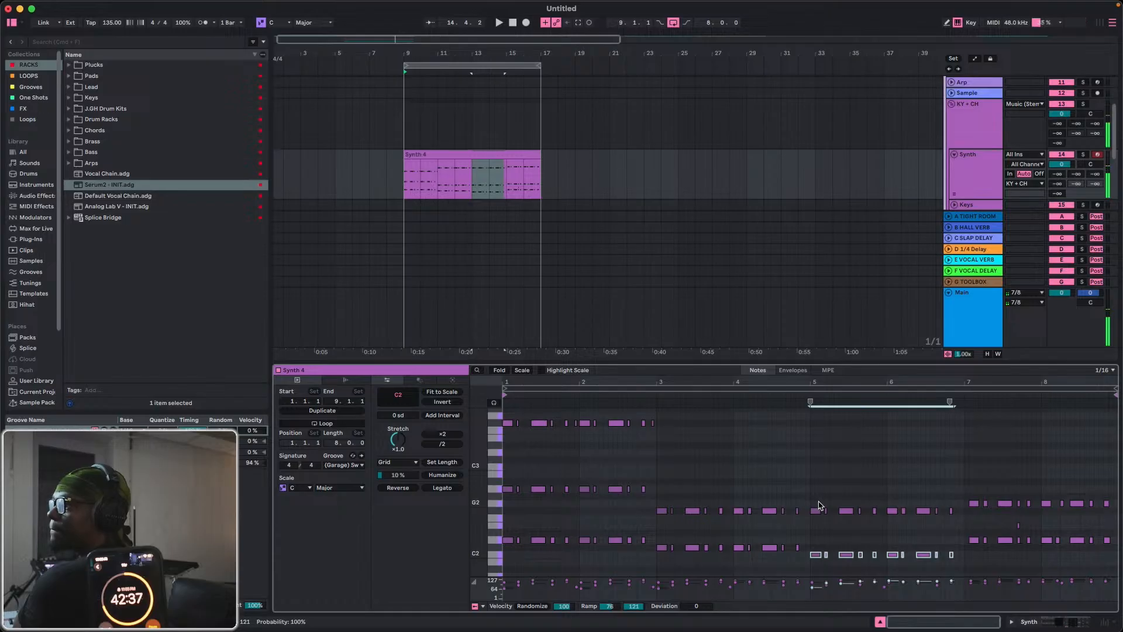
drag(819, 503, 947, 536)
key(Up)
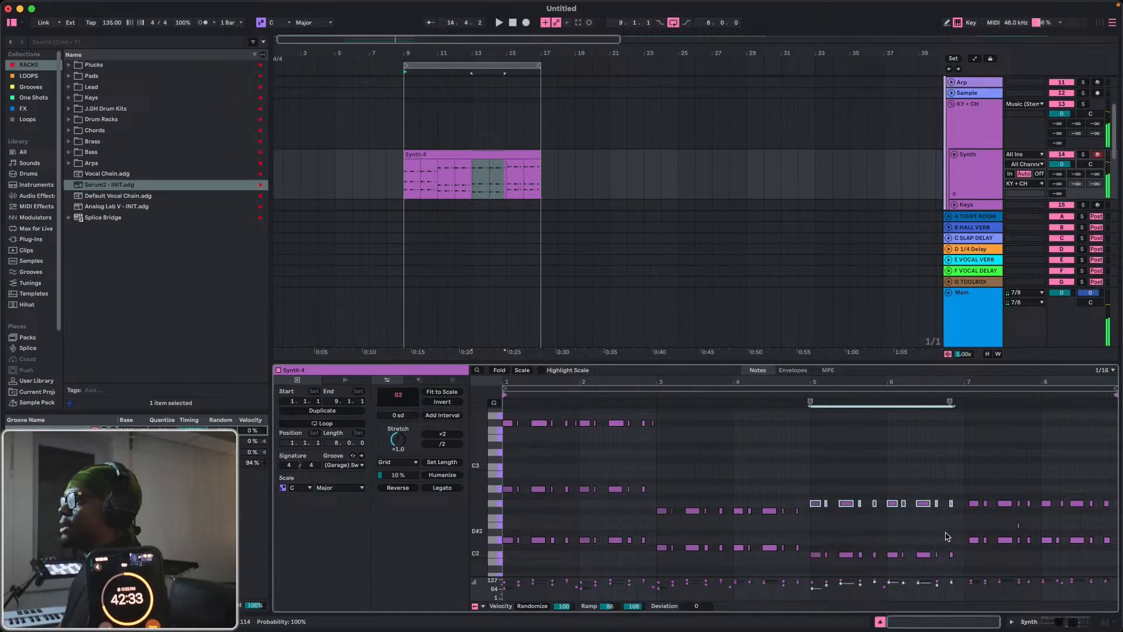
Fold the editor to the used pitches and lower the A3 notes in bars 5 and 6 to F#3.
click(500, 370)
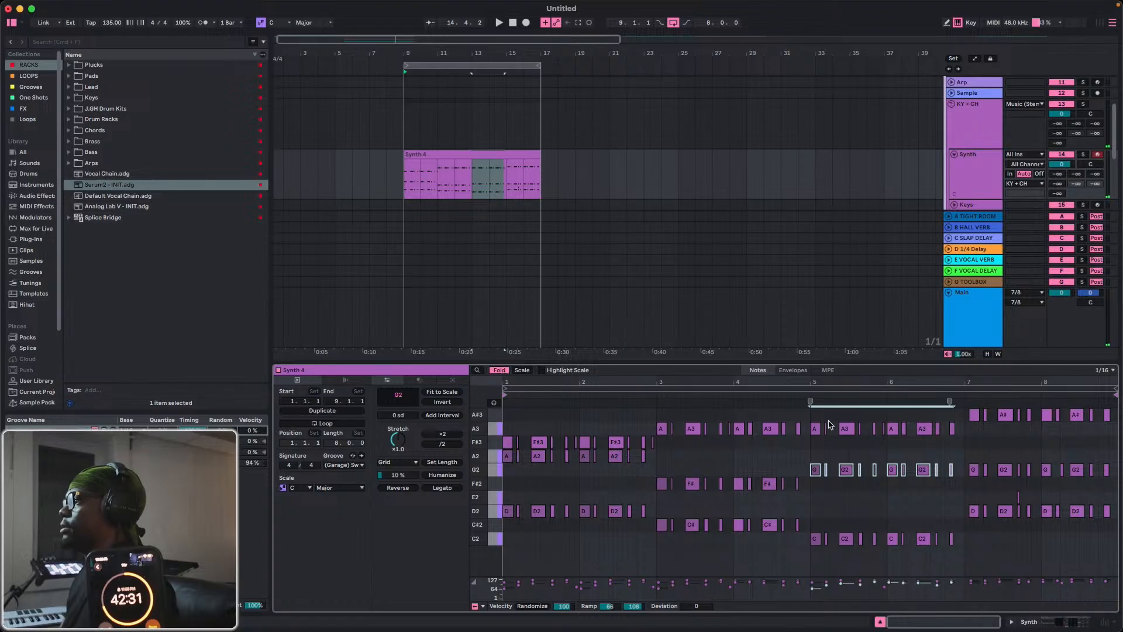
drag(818, 419, 965, 443)
key(Down)
key(Down)
key(Down)
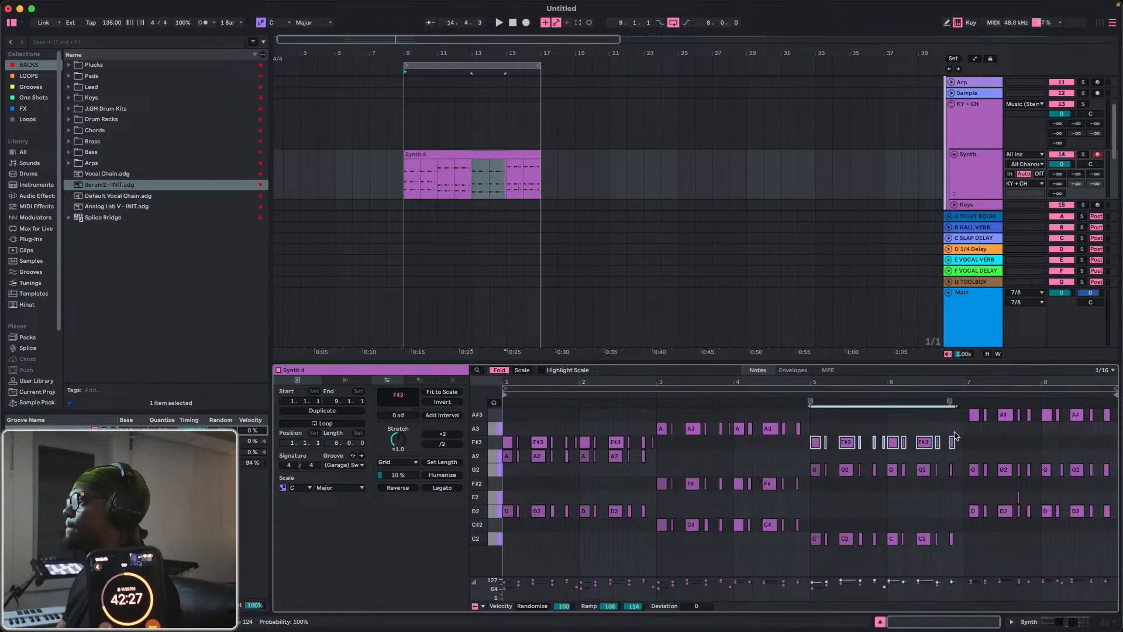
Replace all notes in bars 7 and 8 with a copy of the notes in bars 3 and 4, and play the clip.
drag(968, 539, 1116, 406)
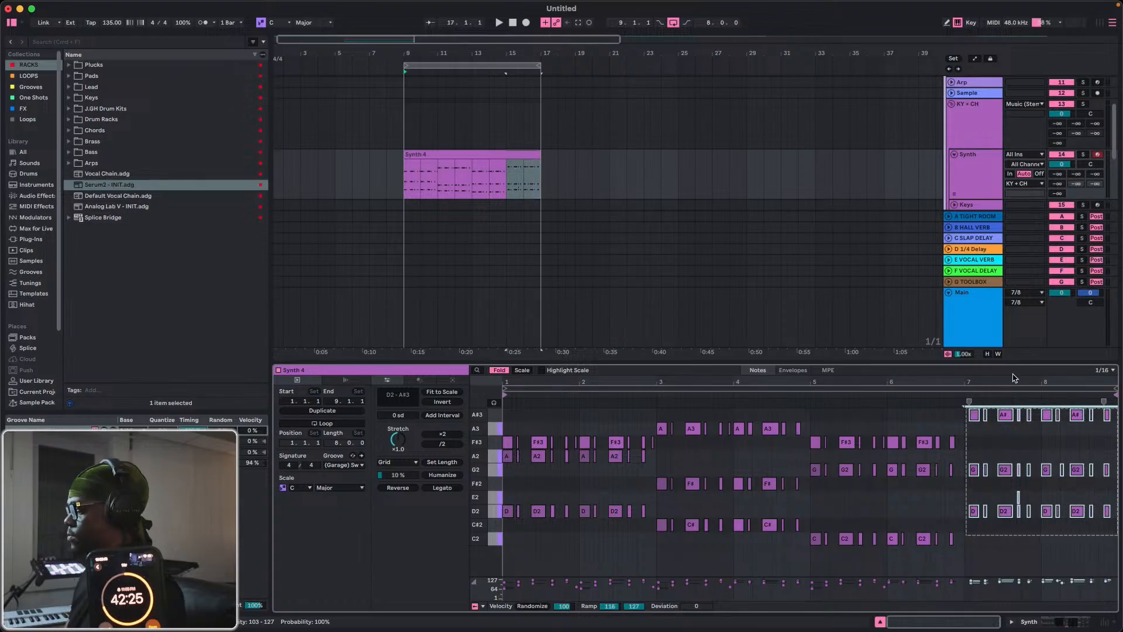
key(Delete)
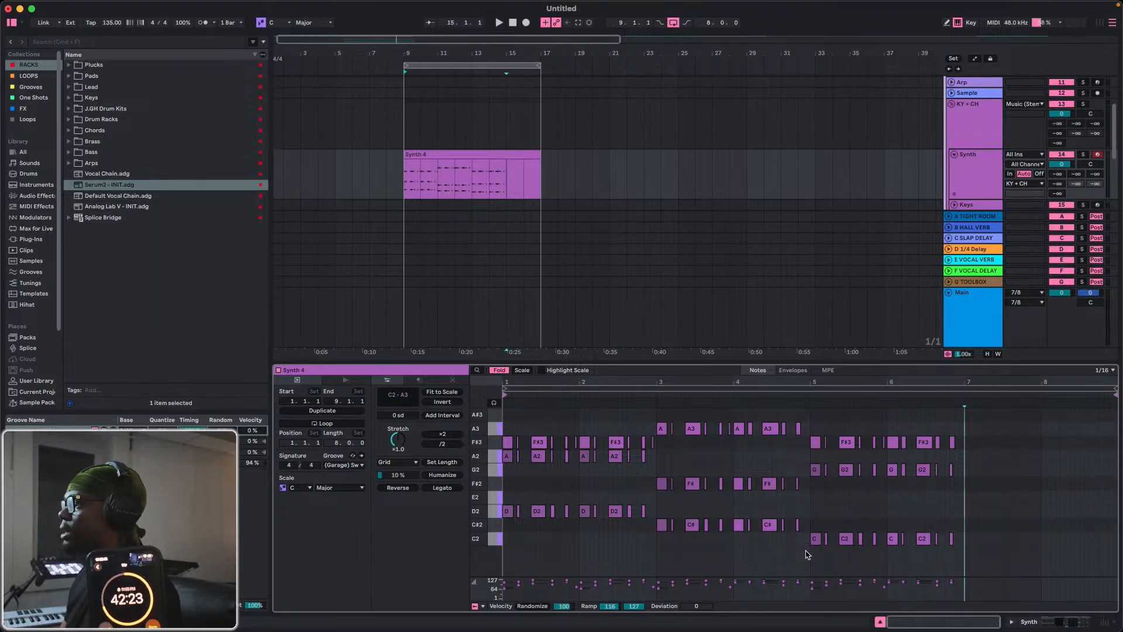
drag(806, 550, 661, 413)
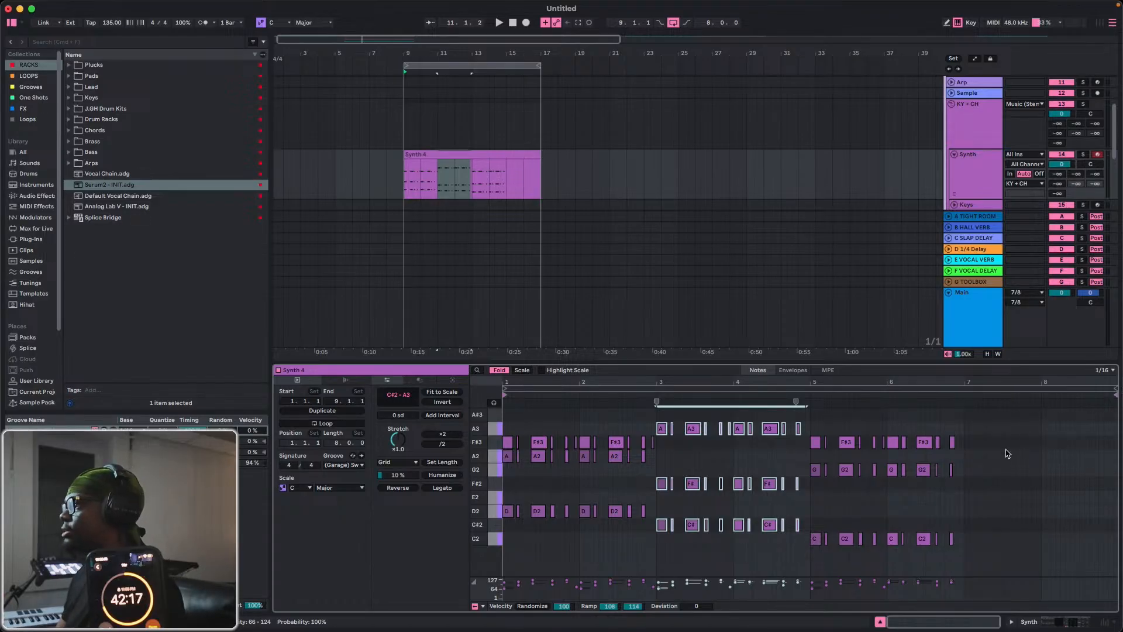
click(966, 420)
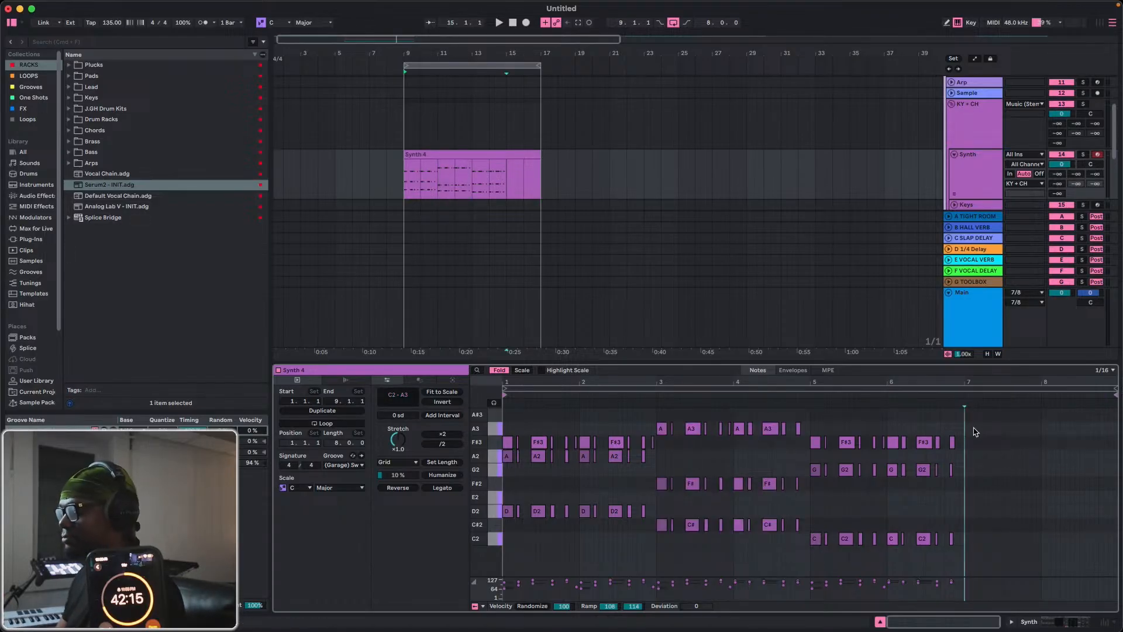
key(super+v)
key(space)
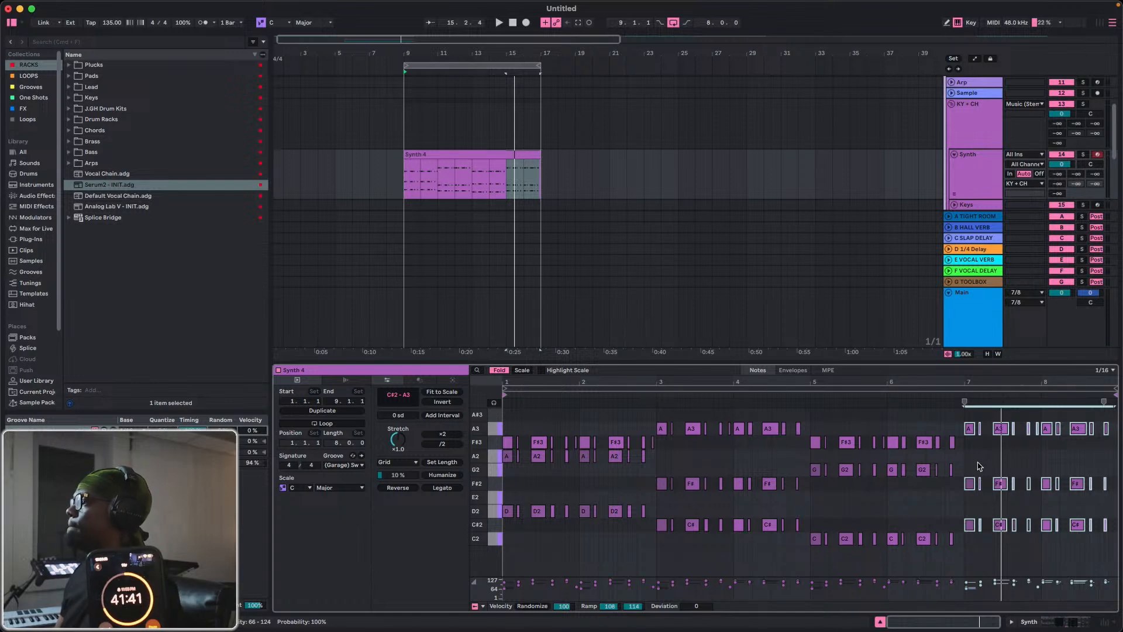
Lower the C#2 notes in bars 7 and 8 to C2 while the clip plays.
key(space)
drag(968, 510, 1106, 544)
key(Down)
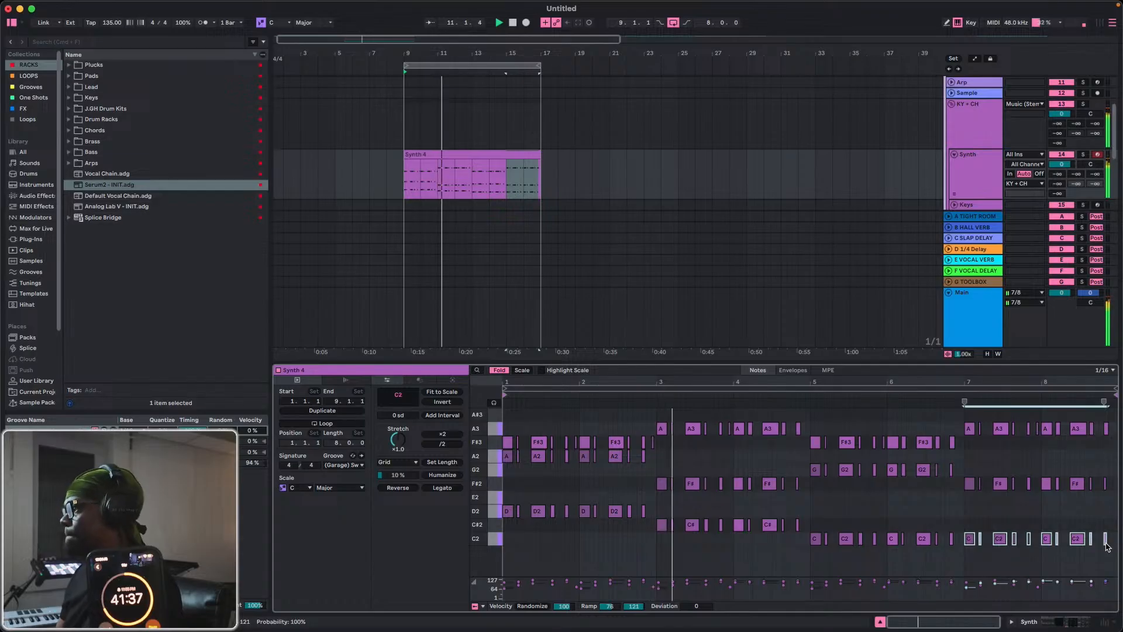
Unfold the editor and lower the A3 notes in bars 7 and 8 to D3.
drag(1114, 420, 964, 434)
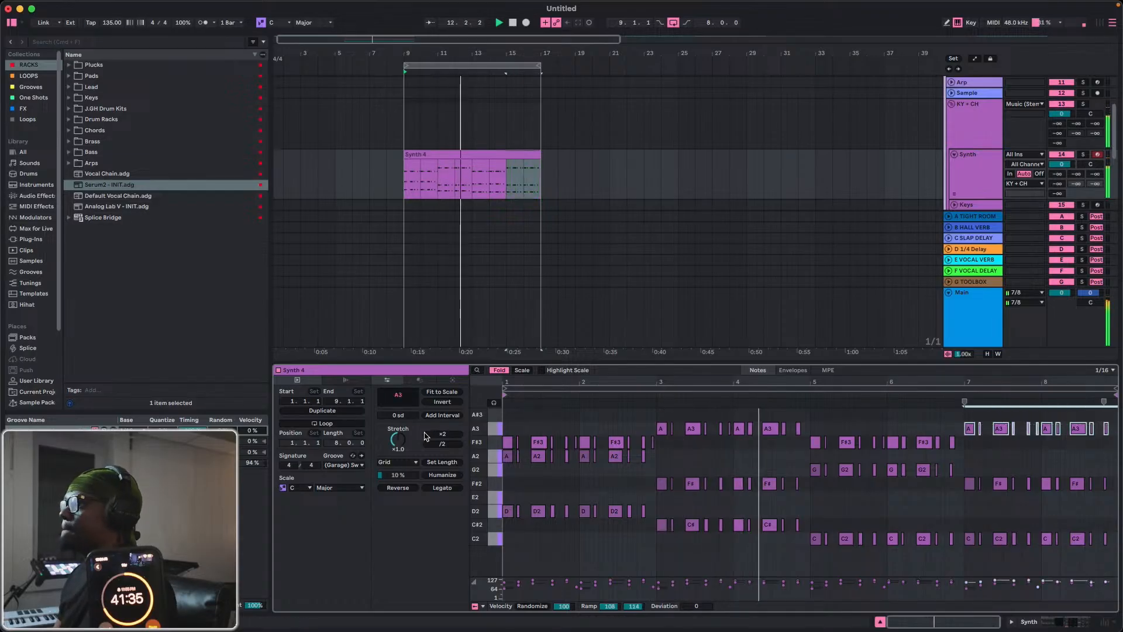
key(f)
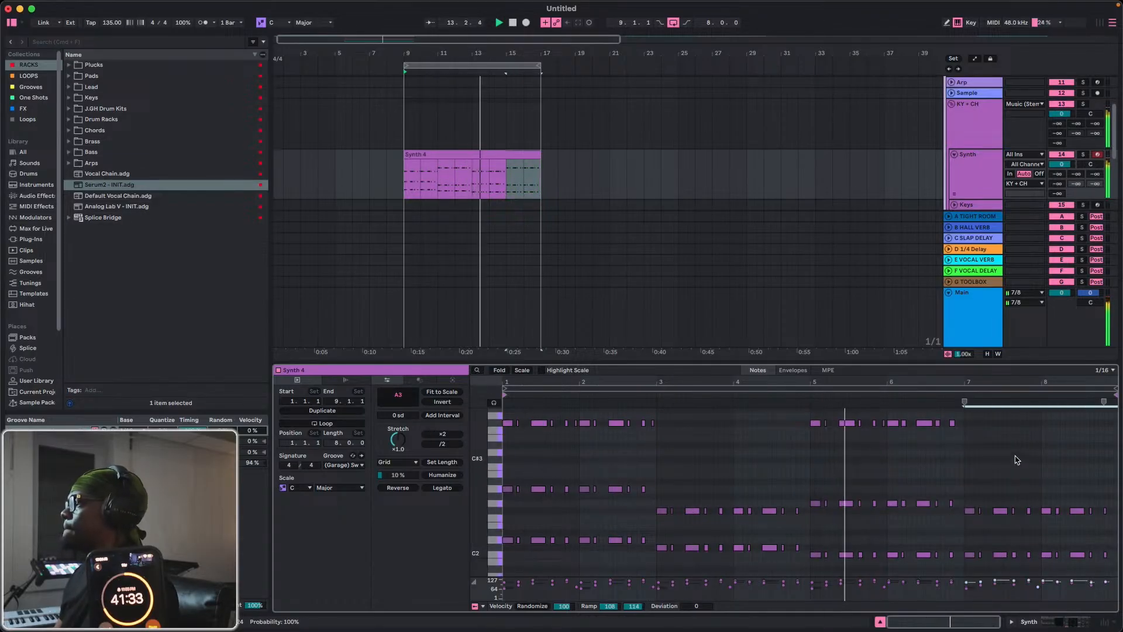
key(Down)
key(Down)
key(Down)
key(Down)
key(Down)
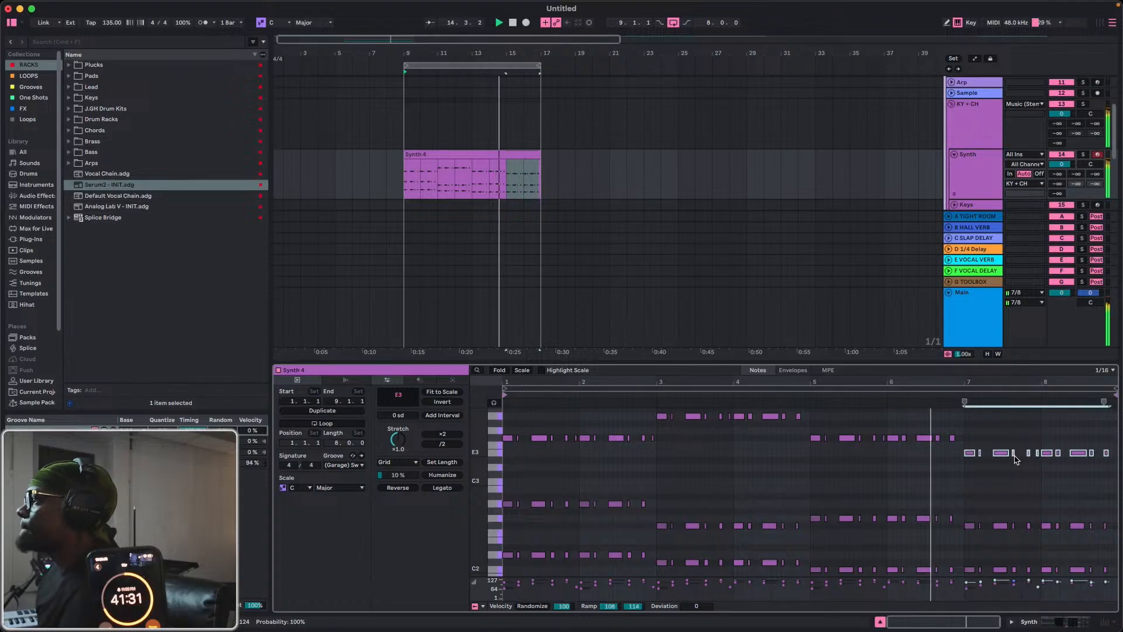
key(Down)
key(Down)
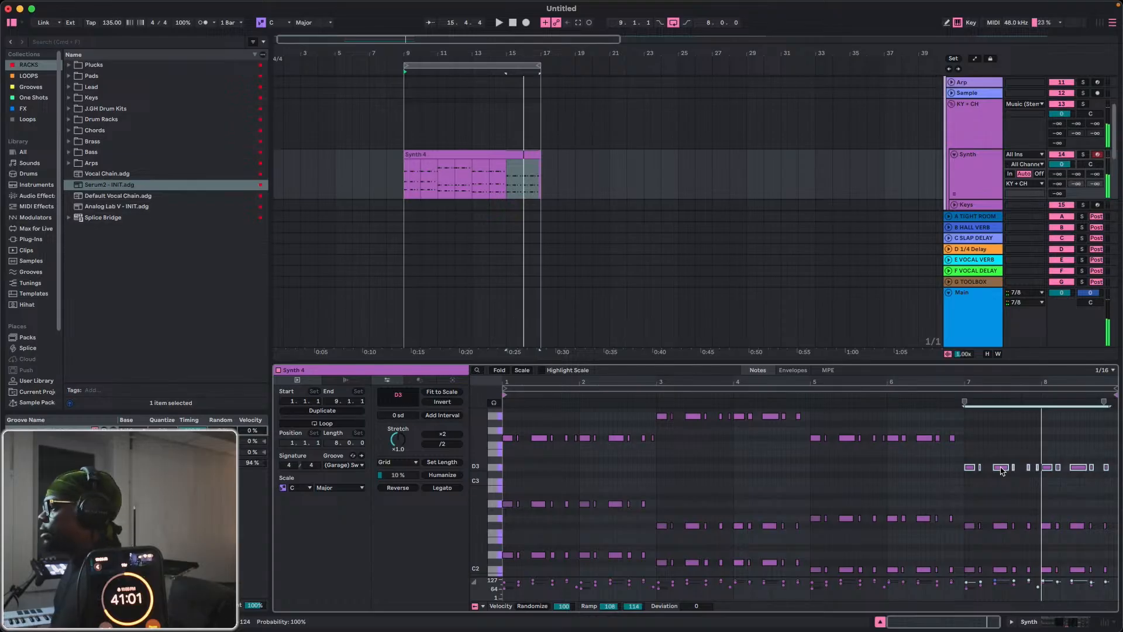
Lower the C2 notes in bars 7 and 8 to B1.
scroll(983, 533, down, 3)
drag(969, 517, 1119, 537)
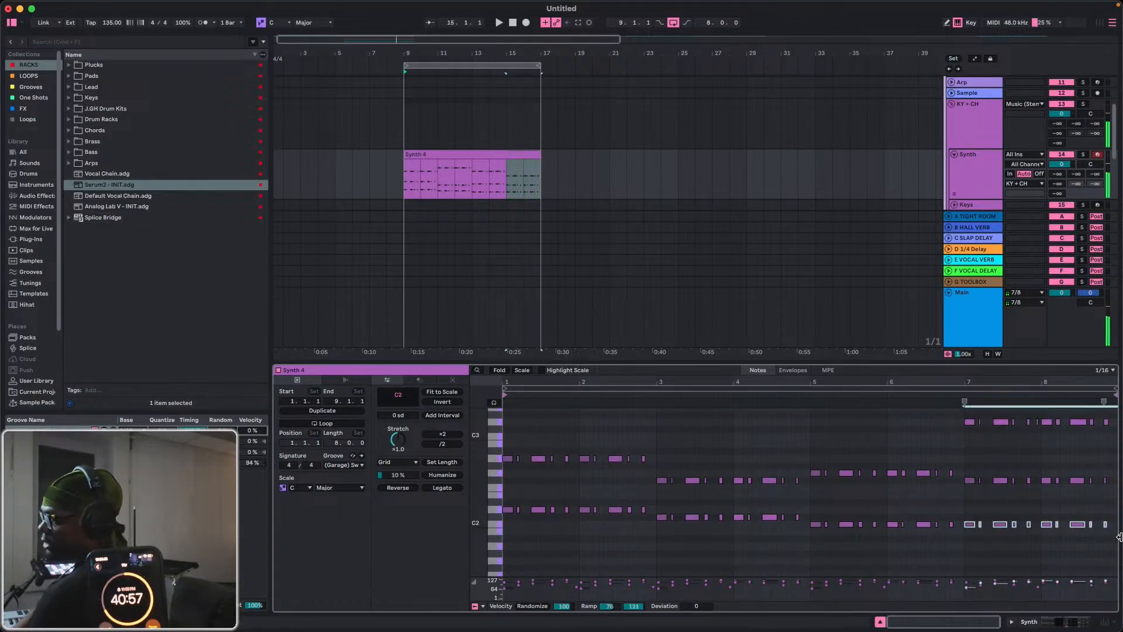
key(Down)
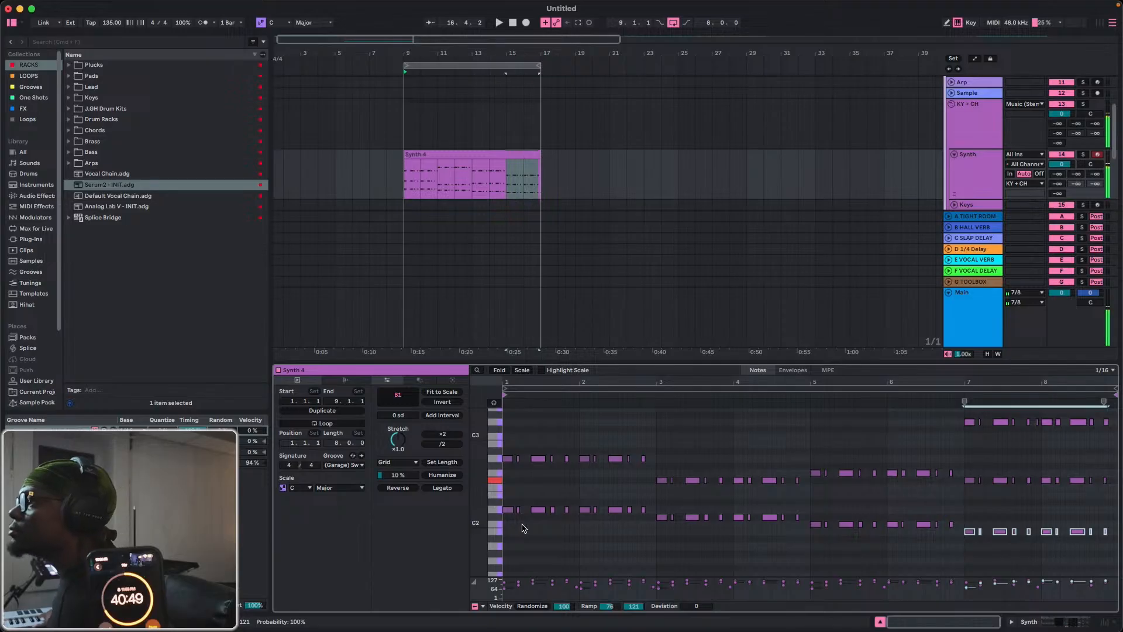
Play the phrase and solo the Synth track to hear the chords alone.
key(space)
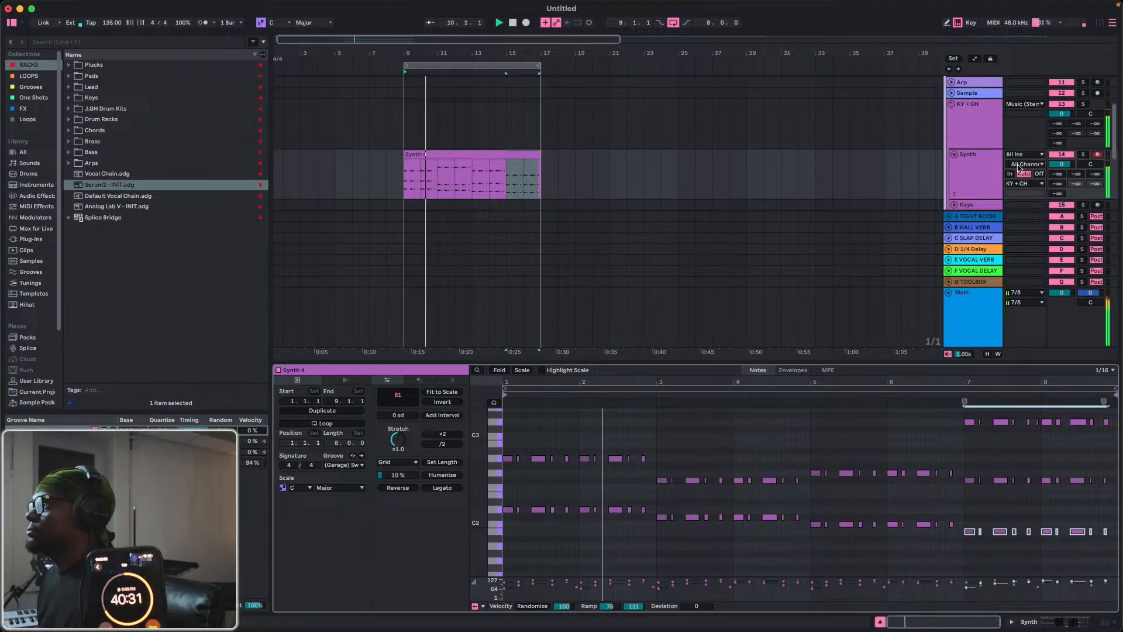
click(1084, 156)
key(space)
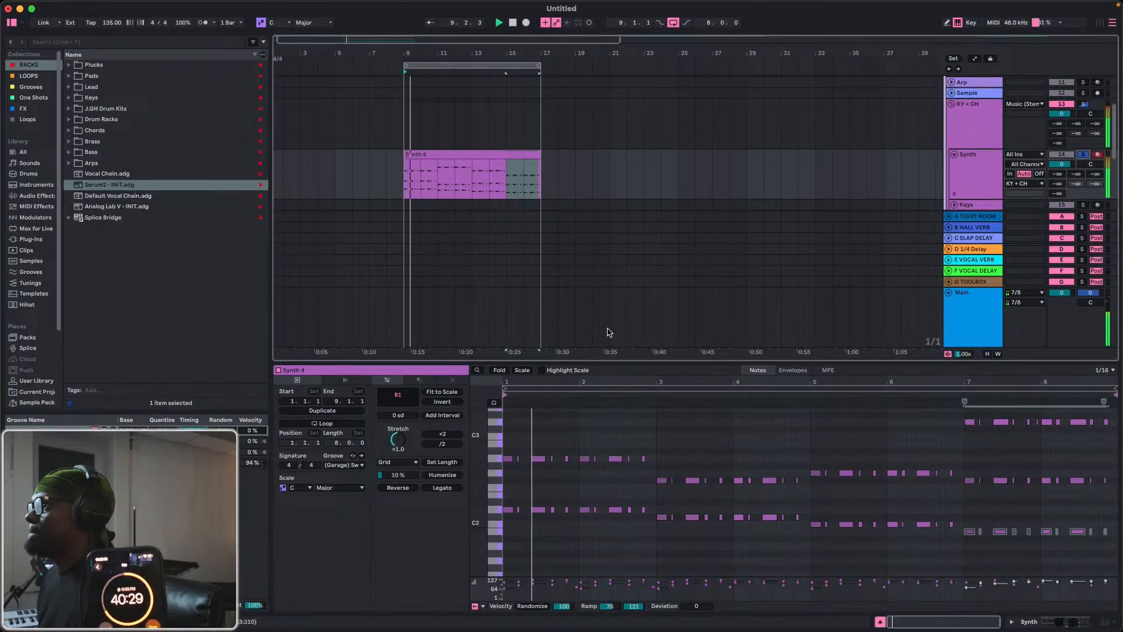
key(space)
Fold the editor and delete all notes in bars 1 to 4 except the first chords of bars 1 and 3.
scroll(520, 444, down, 1)
scroll(520, 444, down, 1)
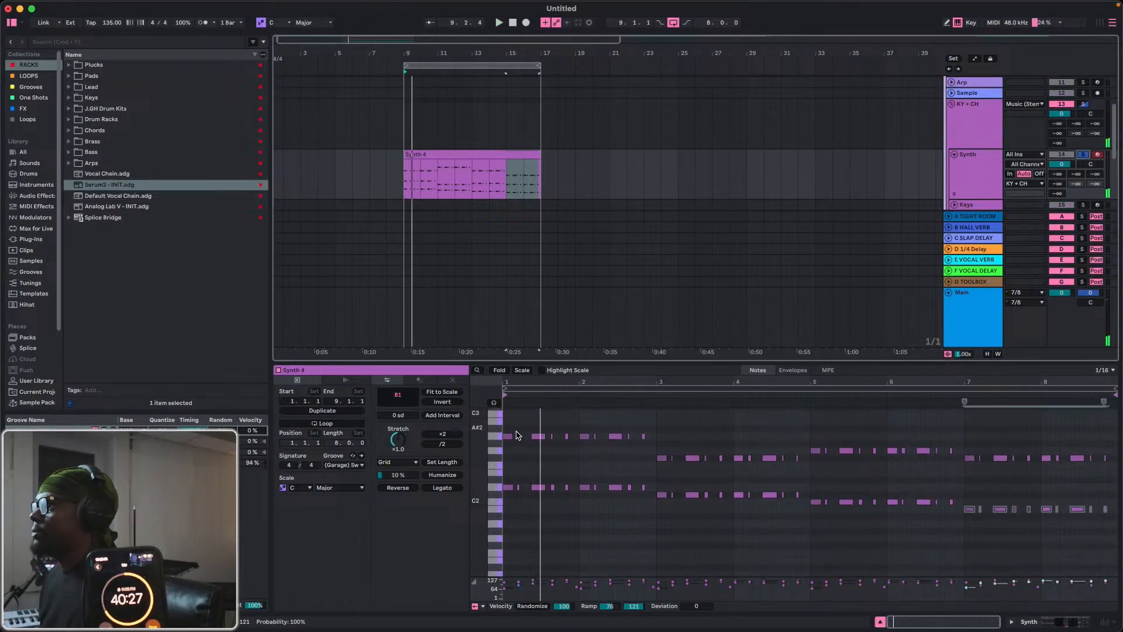
click(499, 370)
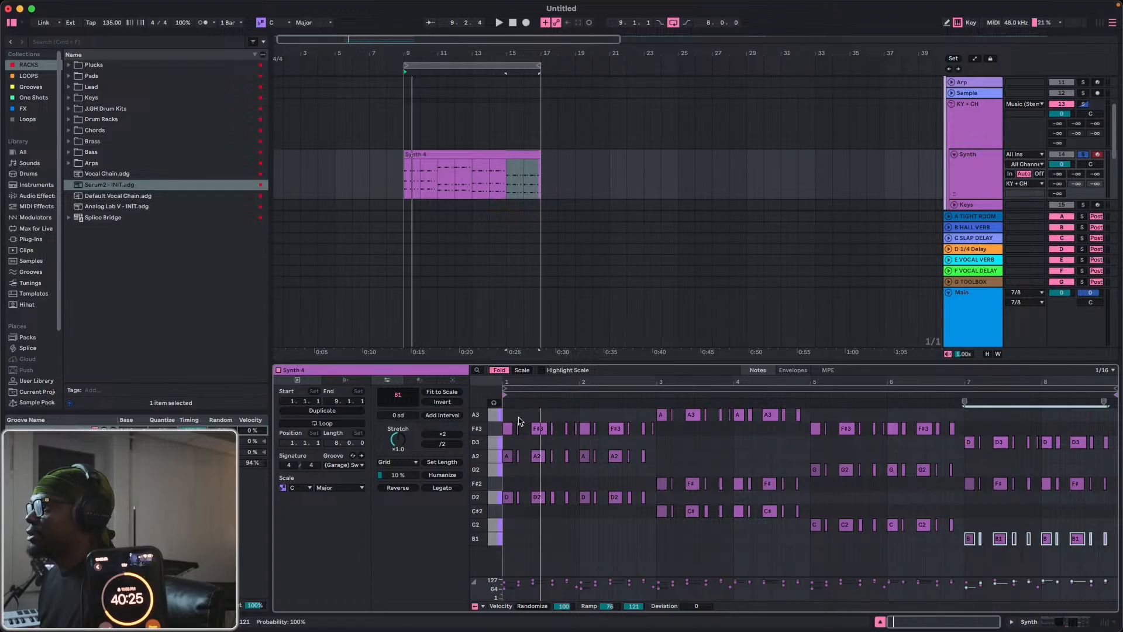
mouse_move(518, 419)
mouse_down()
mouse_move(651, 549)
mouse_move(746, 424)
mouse_move(807, 396)
mouse_up()
key(Delete)
Delete the notes after the first chords of bars 5 and 7, extend all remaining chords with Legato and play them.
key(Delete)
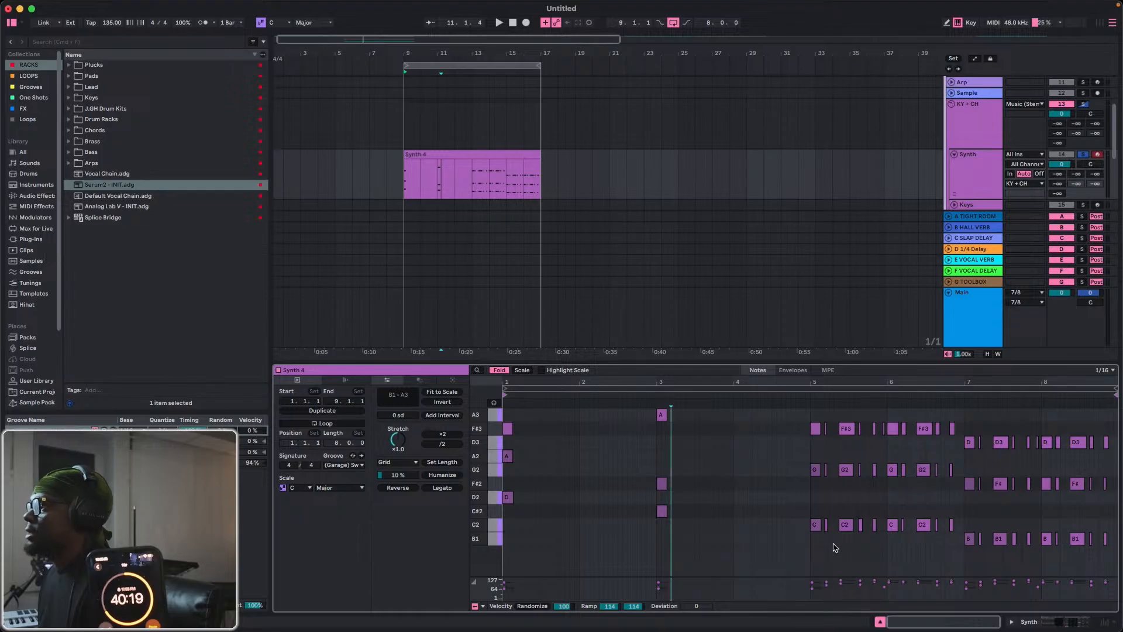
drag(827, 544, 957, 404)
key(Delete)
drag(983, 560, 1115, 403)
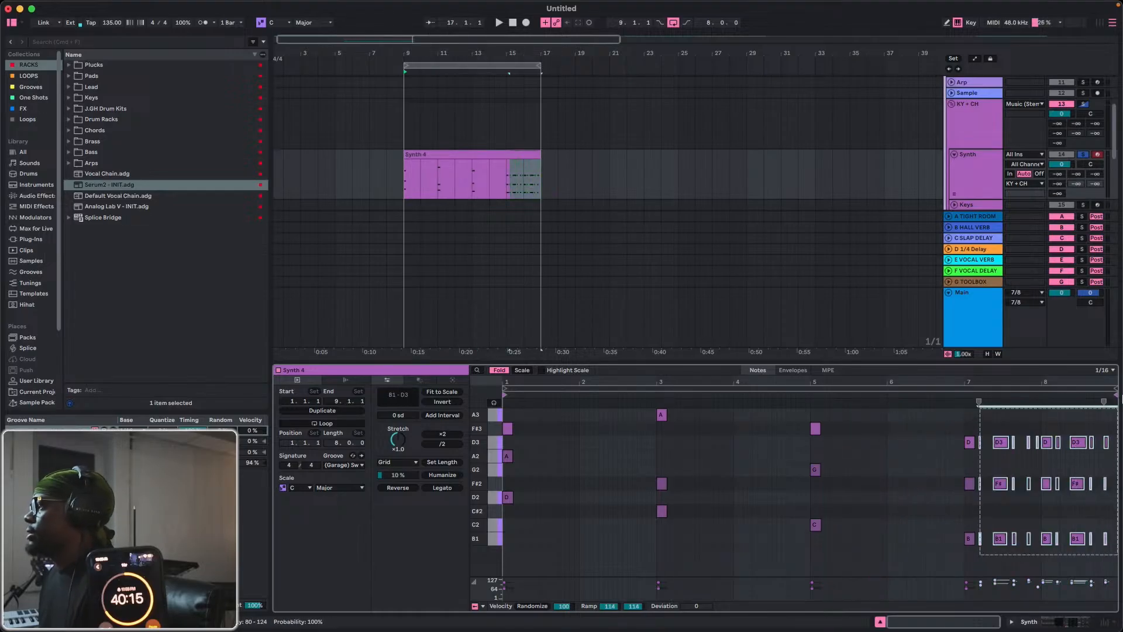
key(Delete)
click(456, 490)
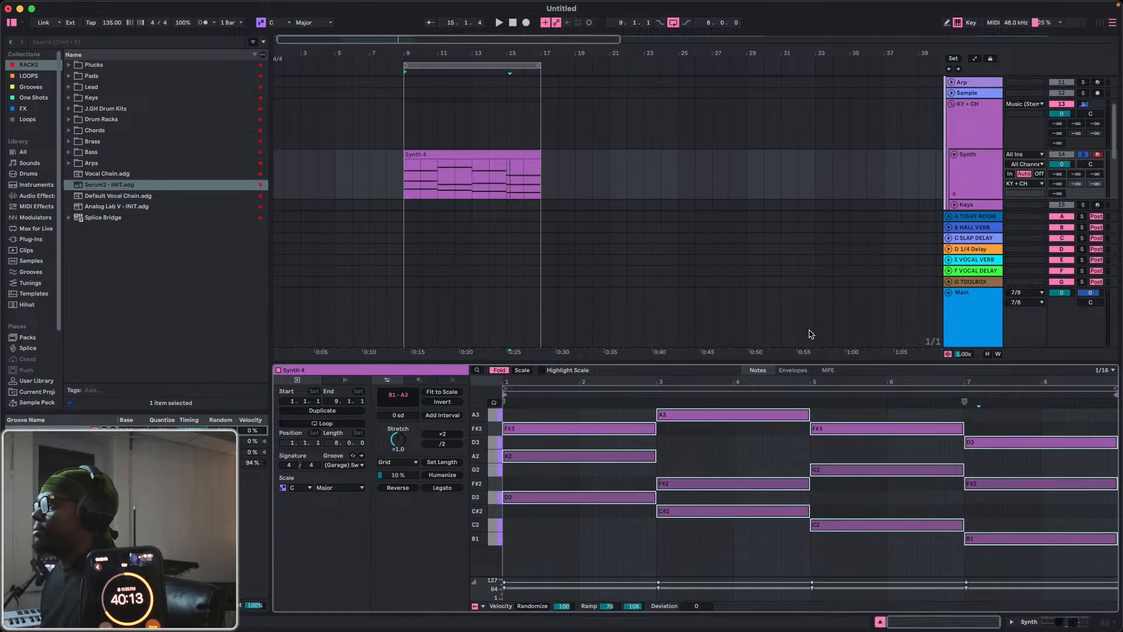
key(space)
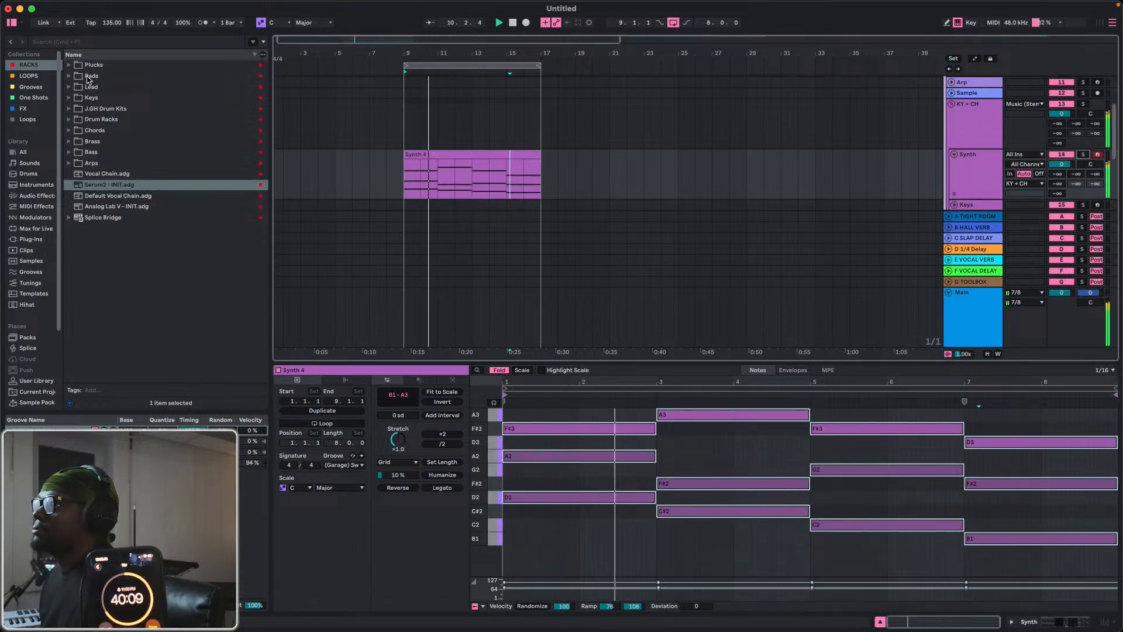
Show the devices of the G-TOOLBOX return track and switch on Kickstart 2.
double_click(996, 181)
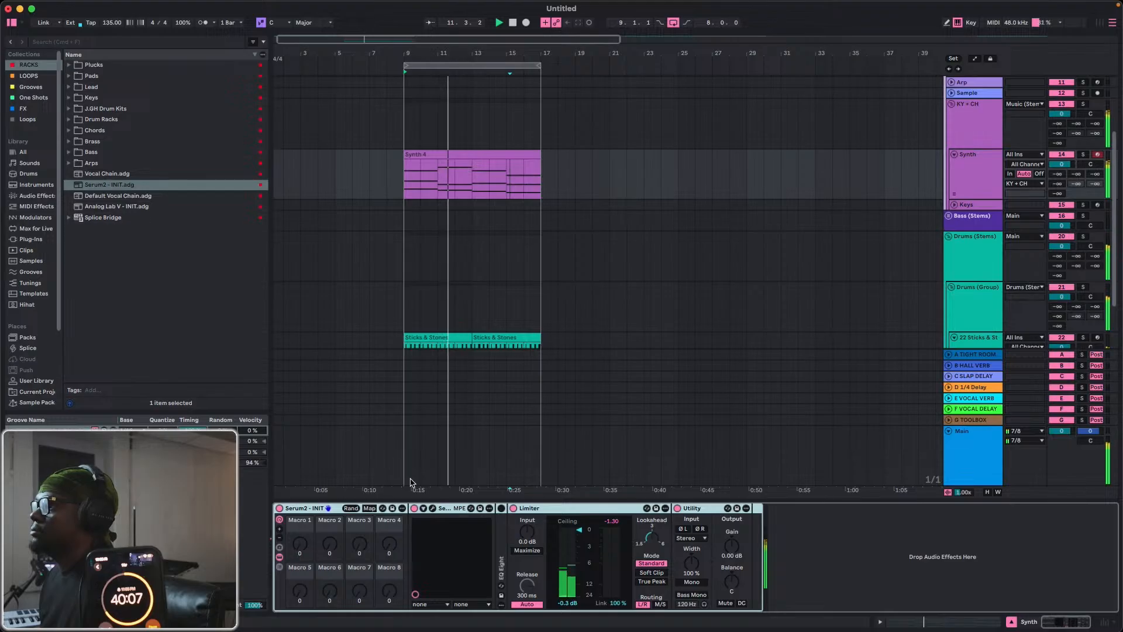
click(974, 420)
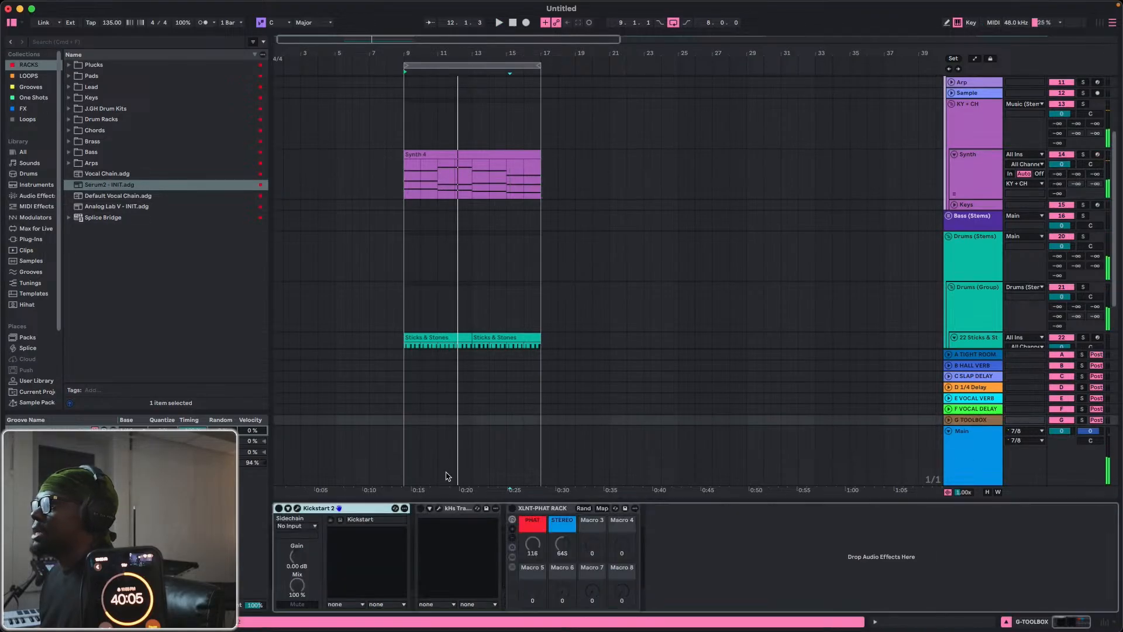
click(279, 509)
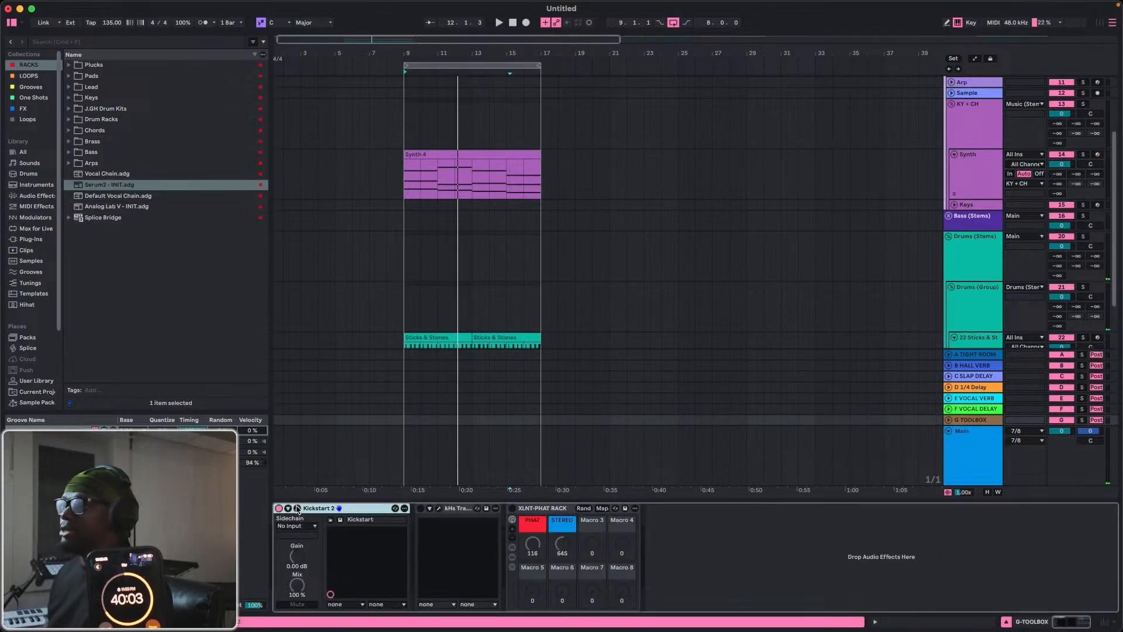
Set Kickstart 2's sidechain source to 22-Sticks & Stones, using the DS OT drum kick basic signal Post Mixer.
click(299, 526)
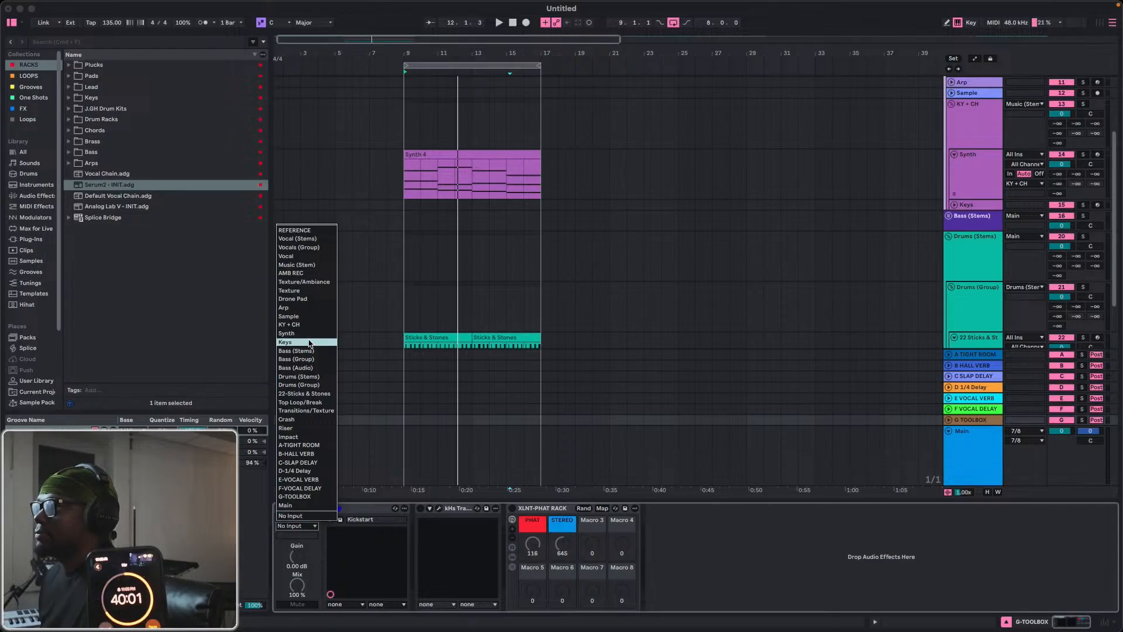
click(312, 396)
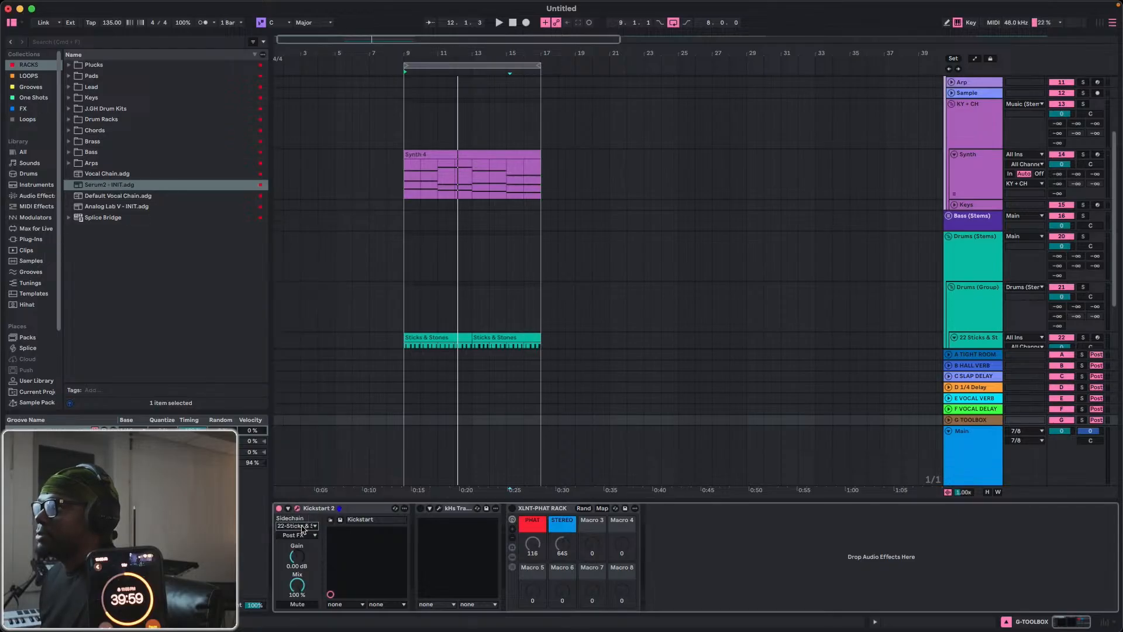
click(299, 535)
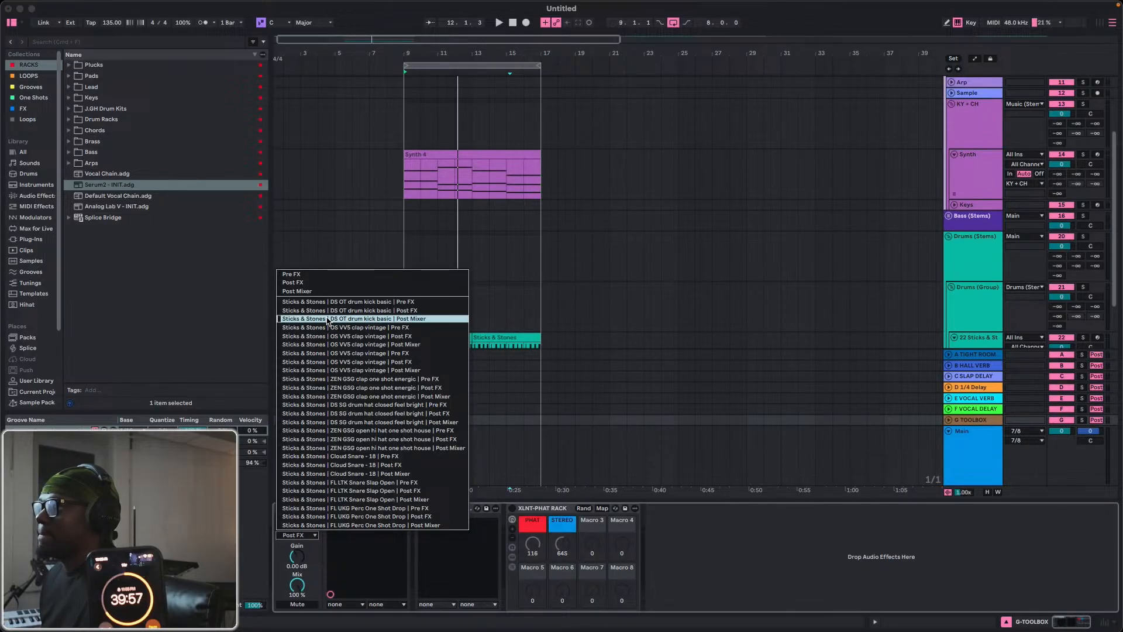
click(351, 318)
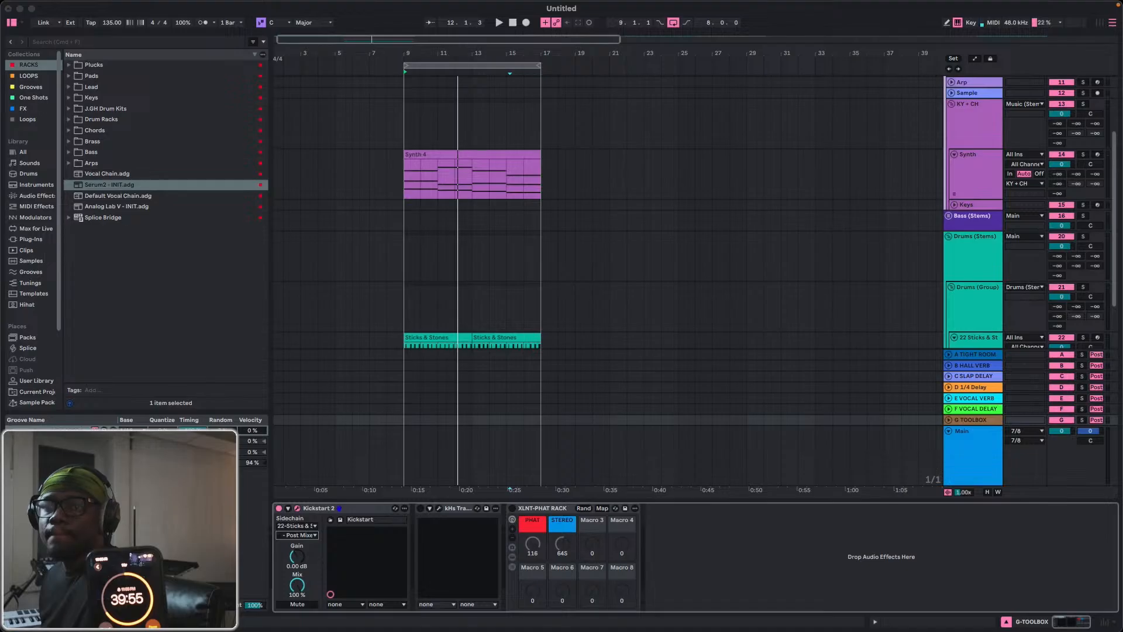
Reposition the Kickstart 2 window, set its trigger mode to AUDIO and play the loop.
drag(832, 82, 771, 210)
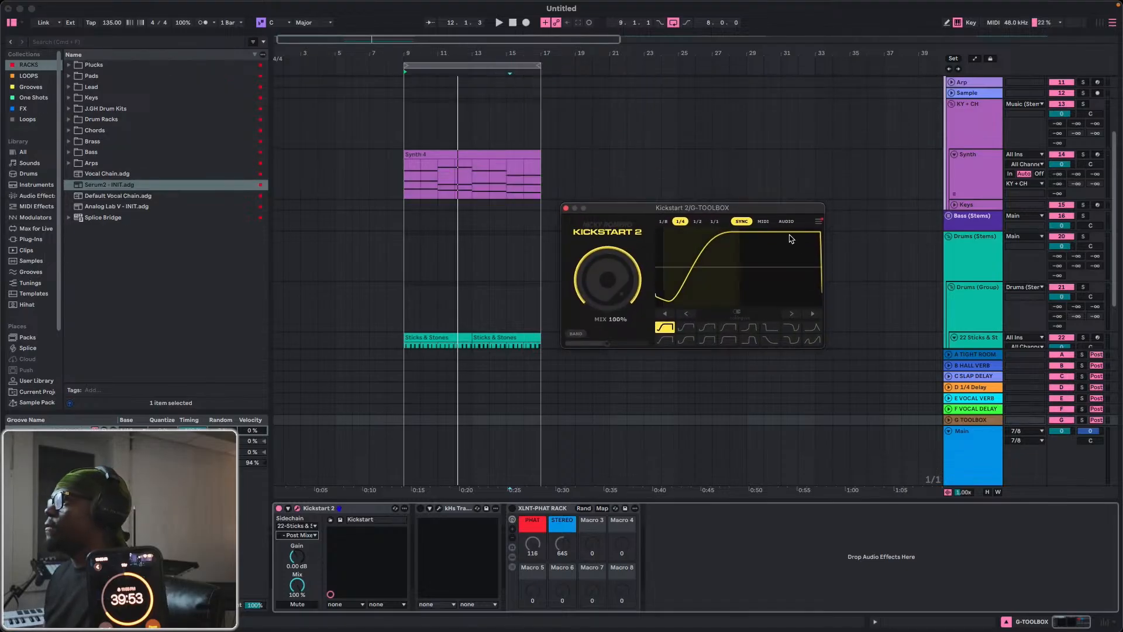
click(786, 221)
key(space)
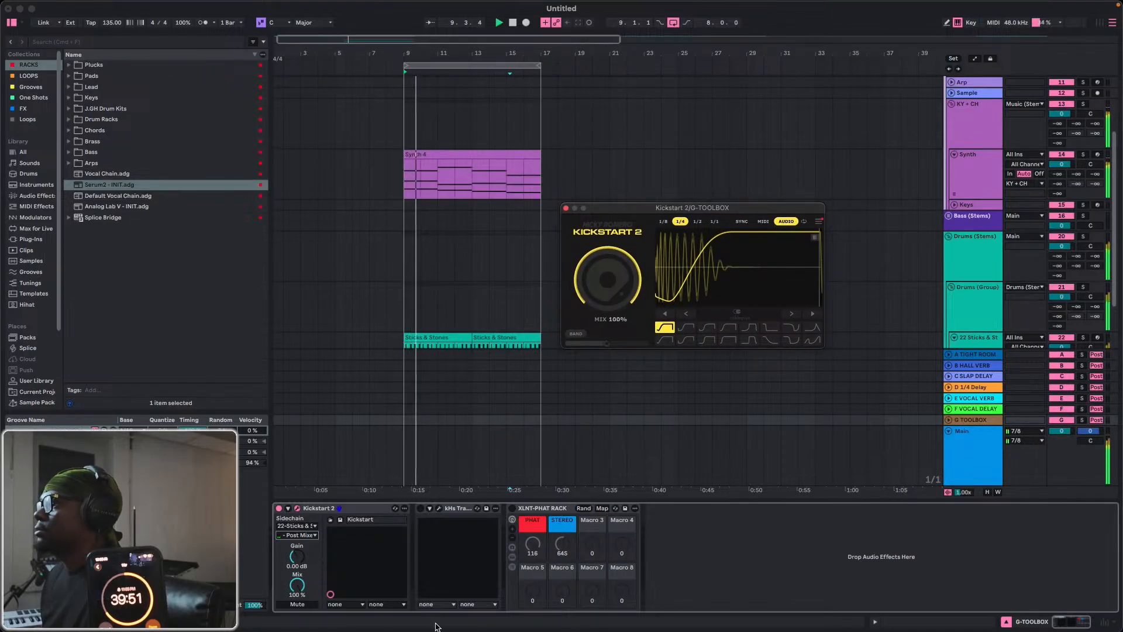
Move Kickstart 2 from the G-TOOLBOX return to the end of the Synth track's device chain and play the loop.
drag(345, 513, 968, 174)
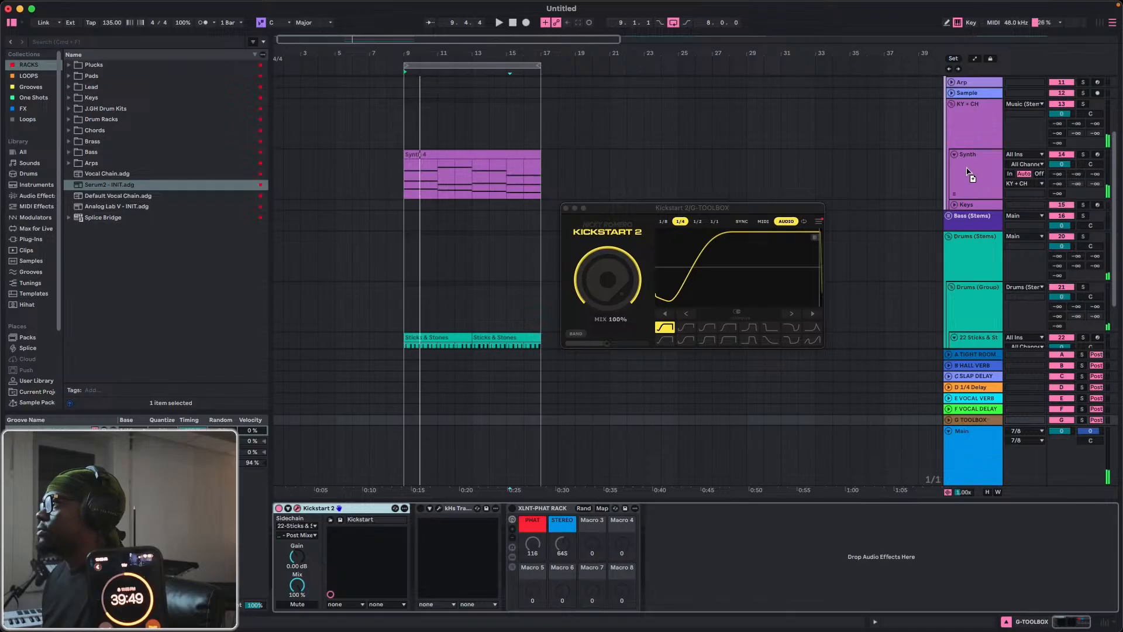
drag(573, 181, 573, 182)
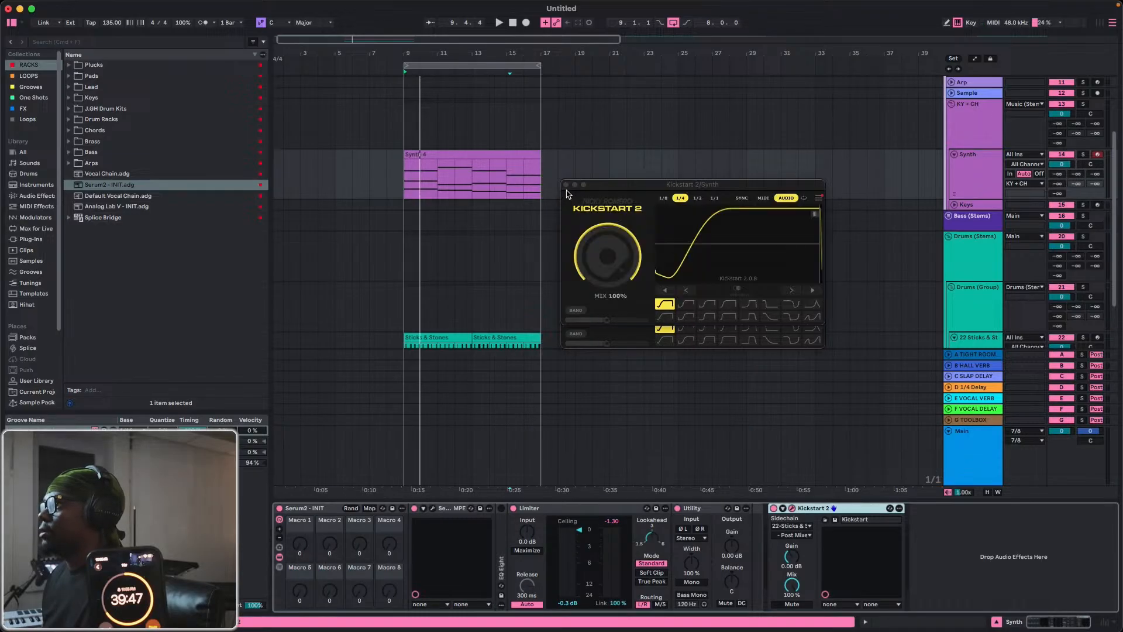
click(565, 185)
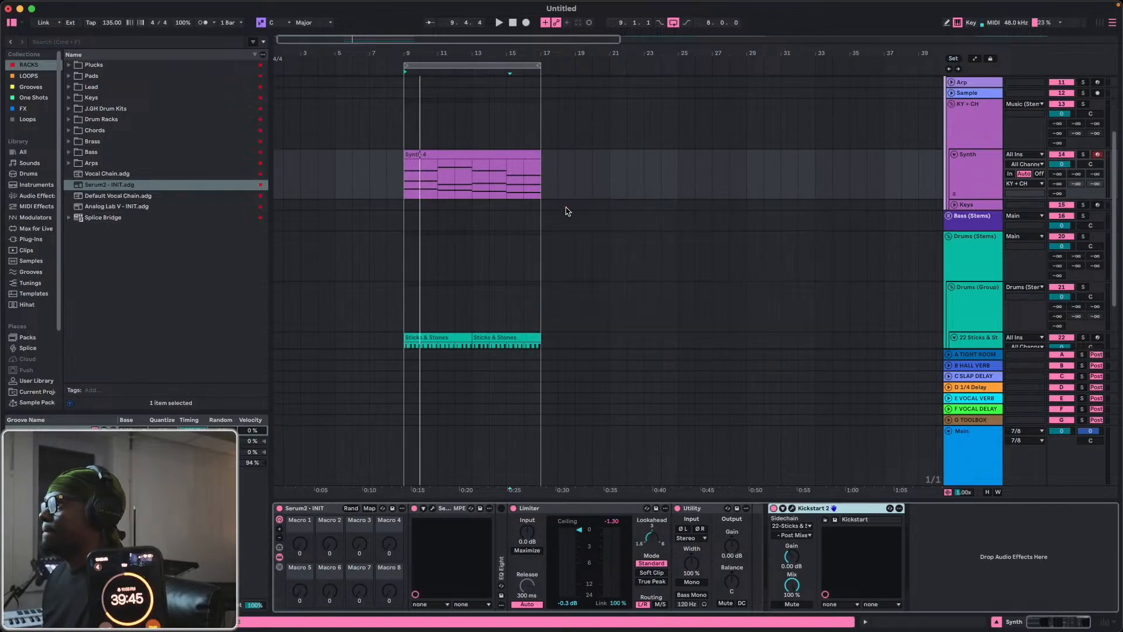
key(space)
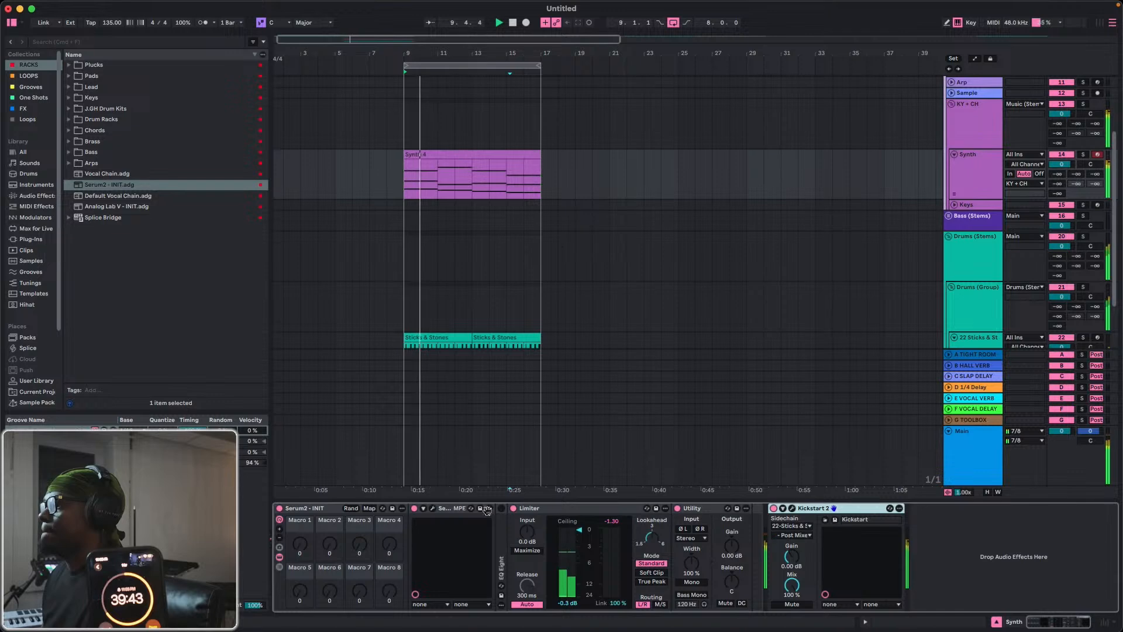
Set the Synth track's Kickstart 2 to the fifth ducking curve of the upper row with Mix at 83%, and replay the loop.
click(792, 507)
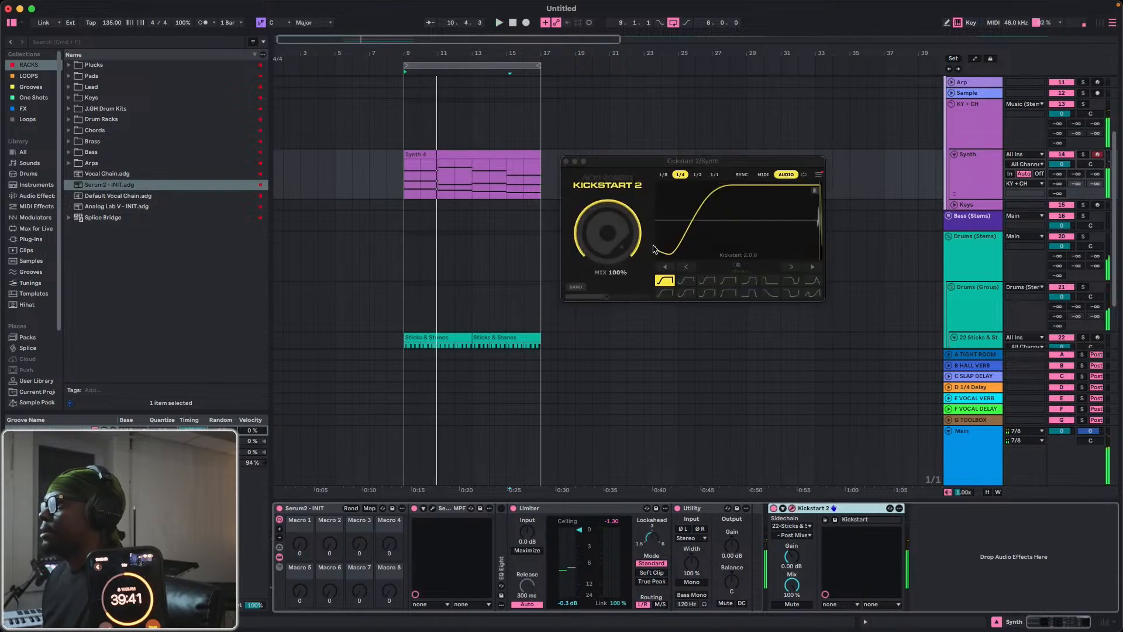
click(748, 282)
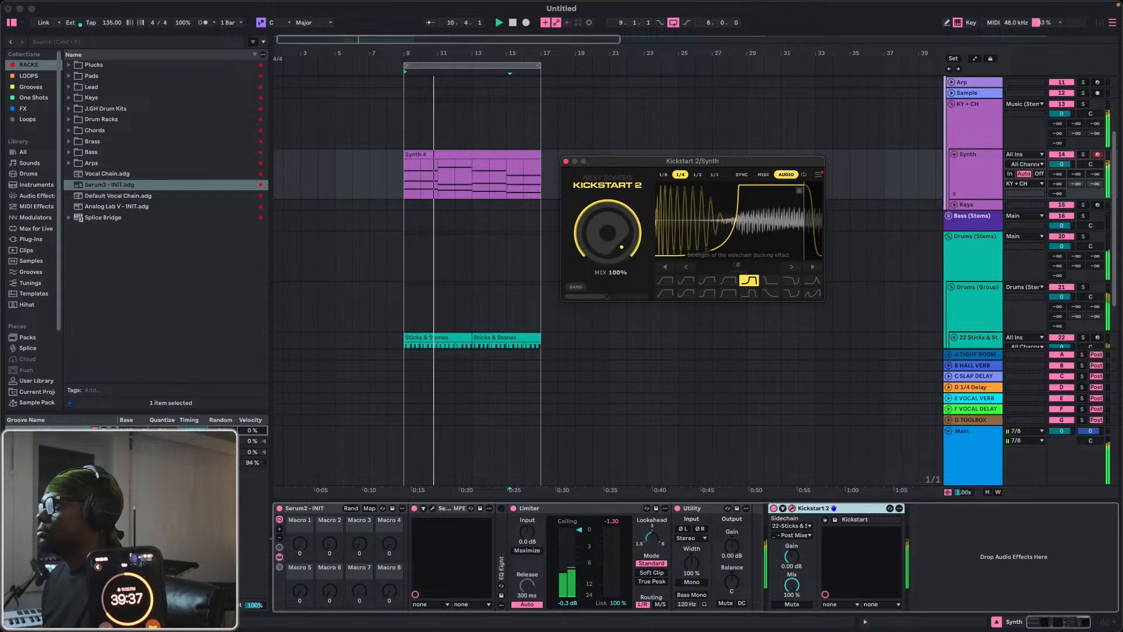
drag(621, 245, 621, 259)
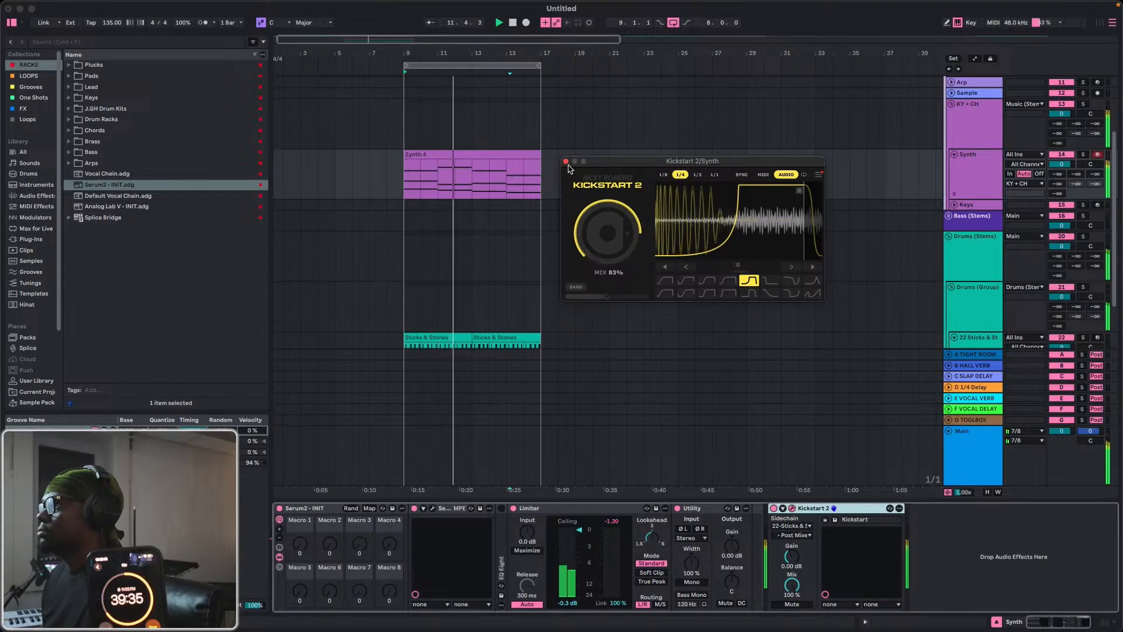
click(566, 161)
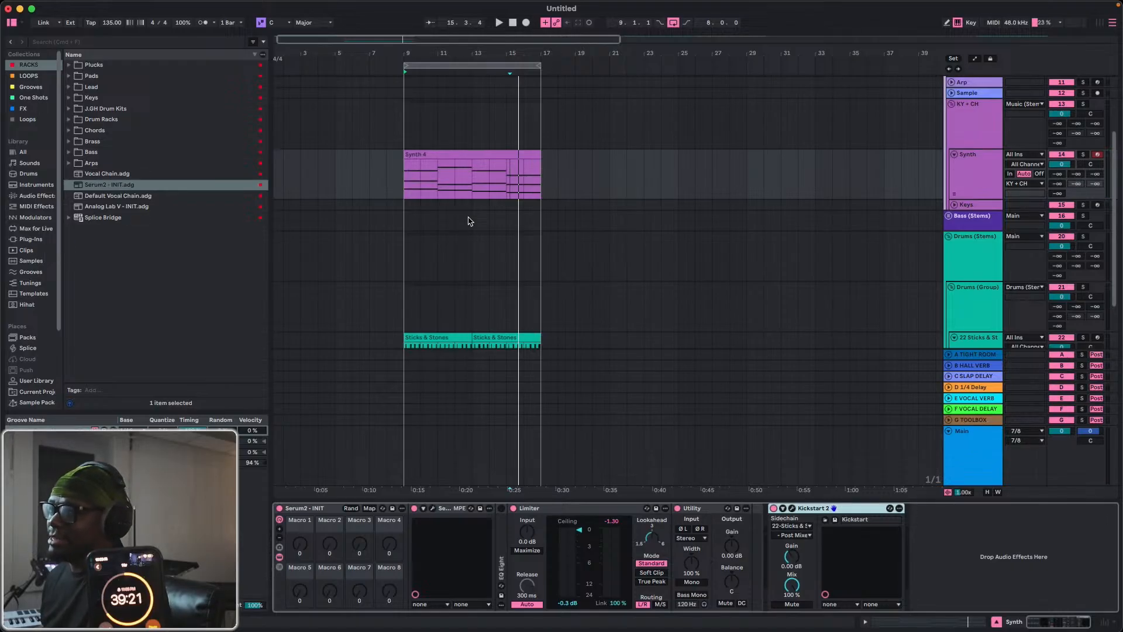
key(space)
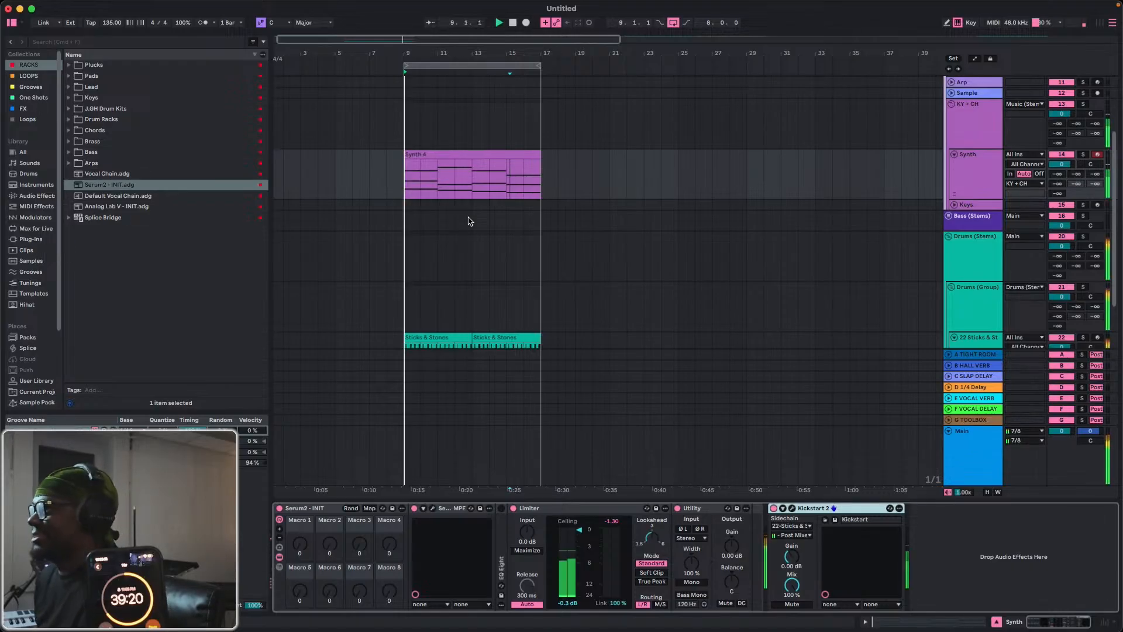
Look through the browser collections during playback and add kHs Trance Gate from the FX collection to the Synth track.
click(58, 45)
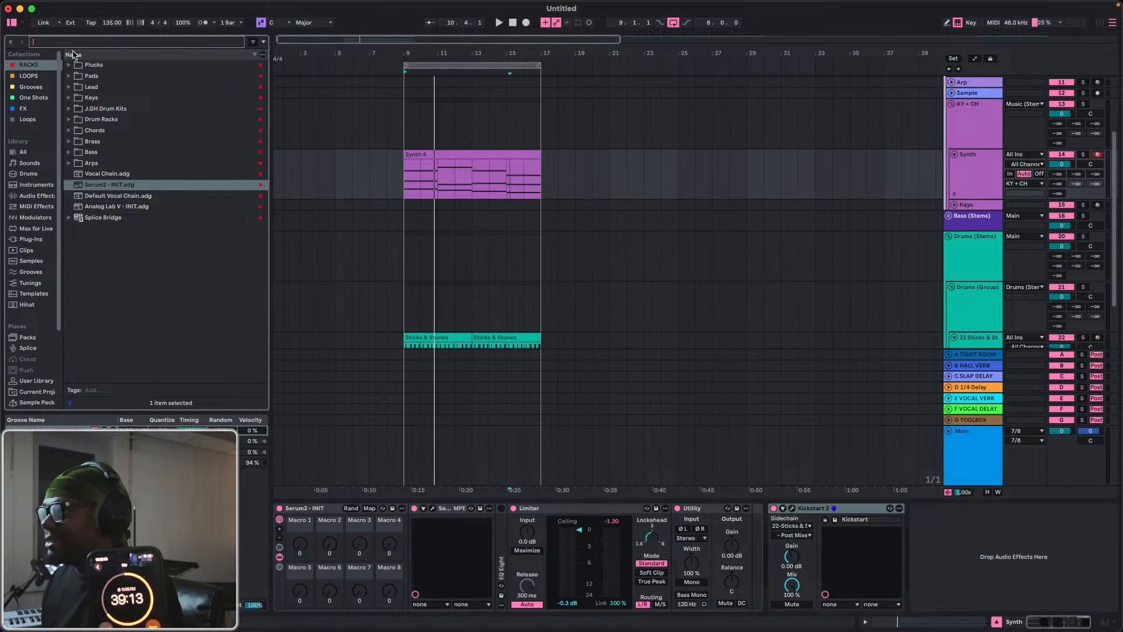
click(516, 165)
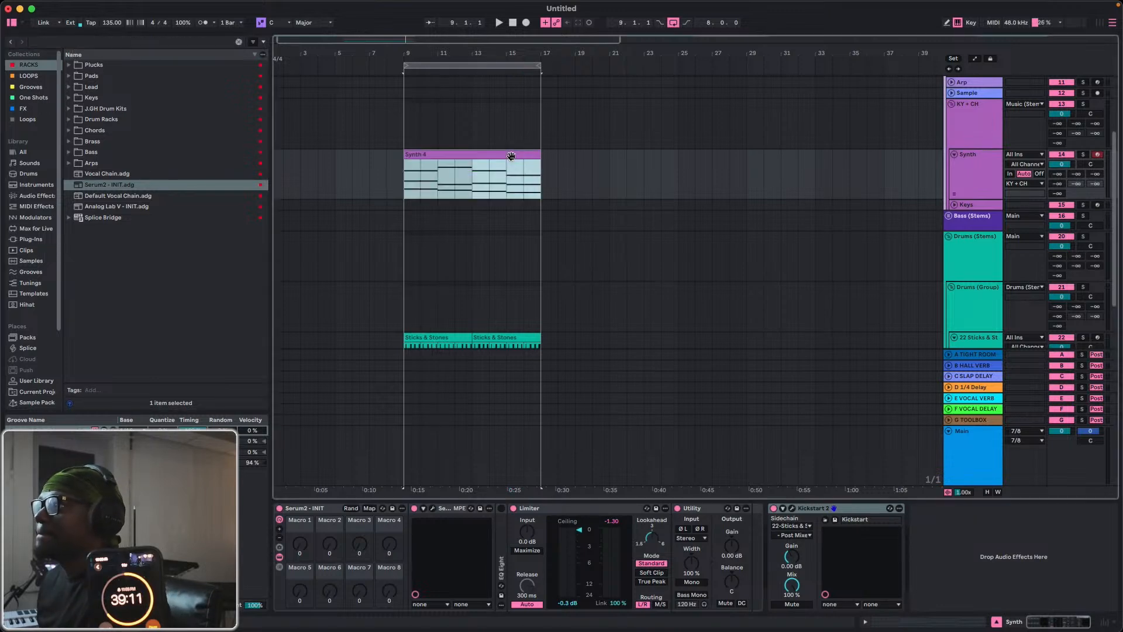
key(space)
click(23, 108)
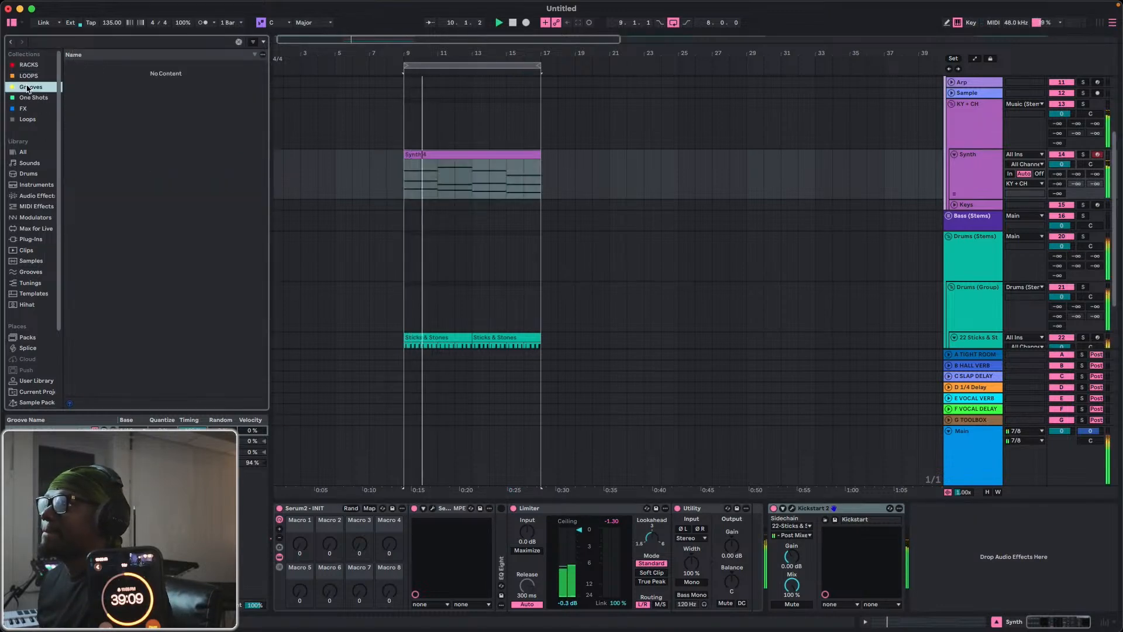
click(32, 86)
click(32, 97)
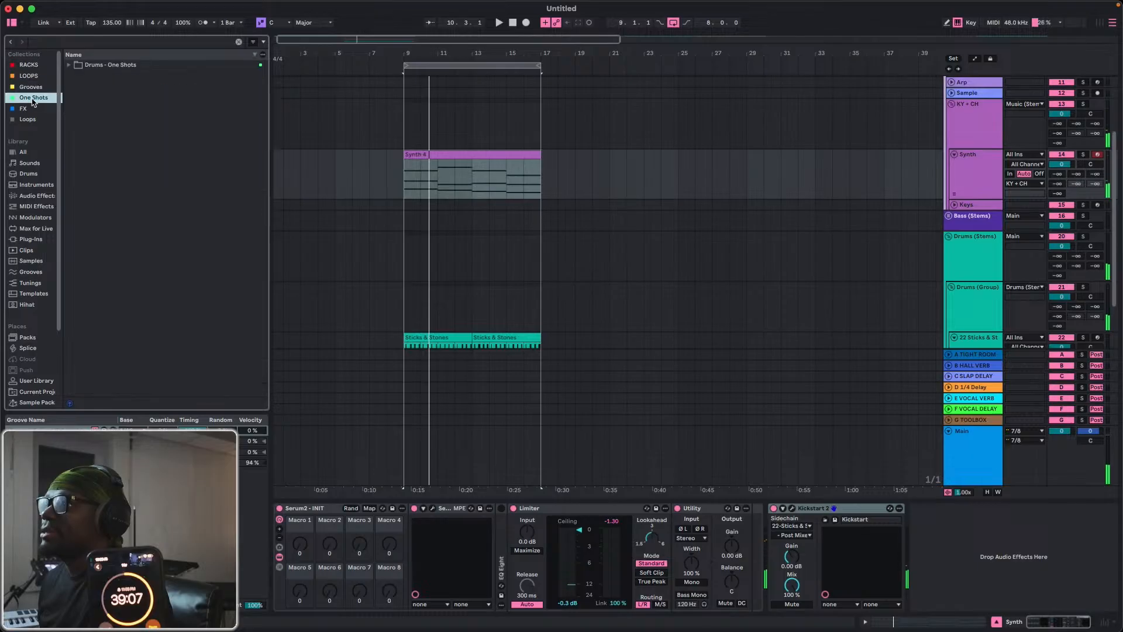
click(31, 86)
click(29, 76)
click(31, 86)
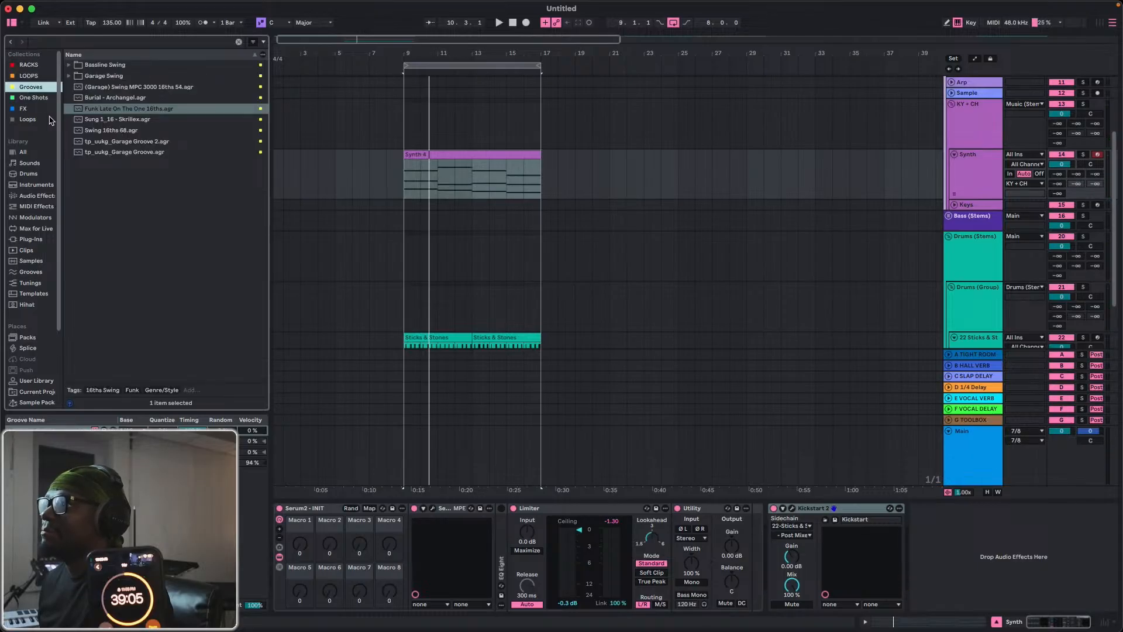
click(24, 108)
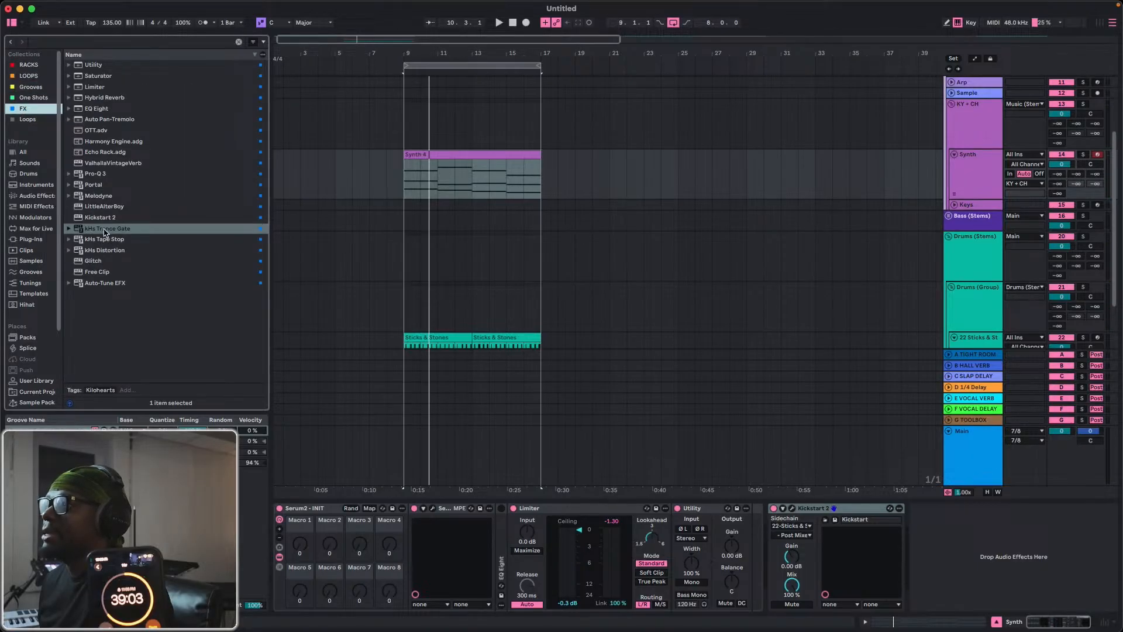
click(105, 232)
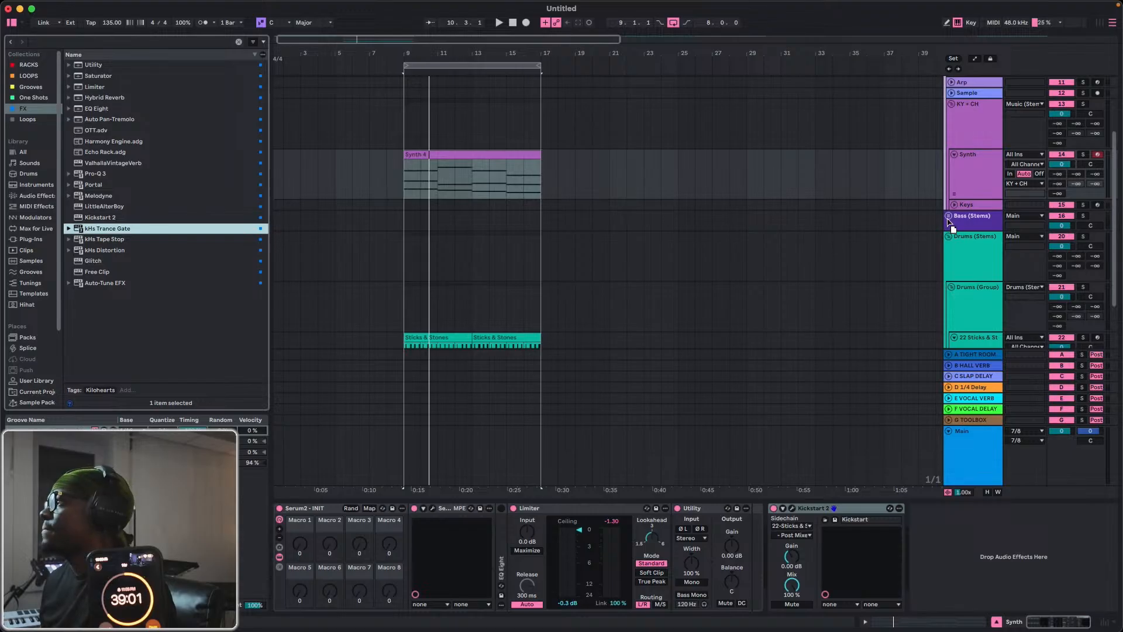
drag(343, 164, 444, 167)
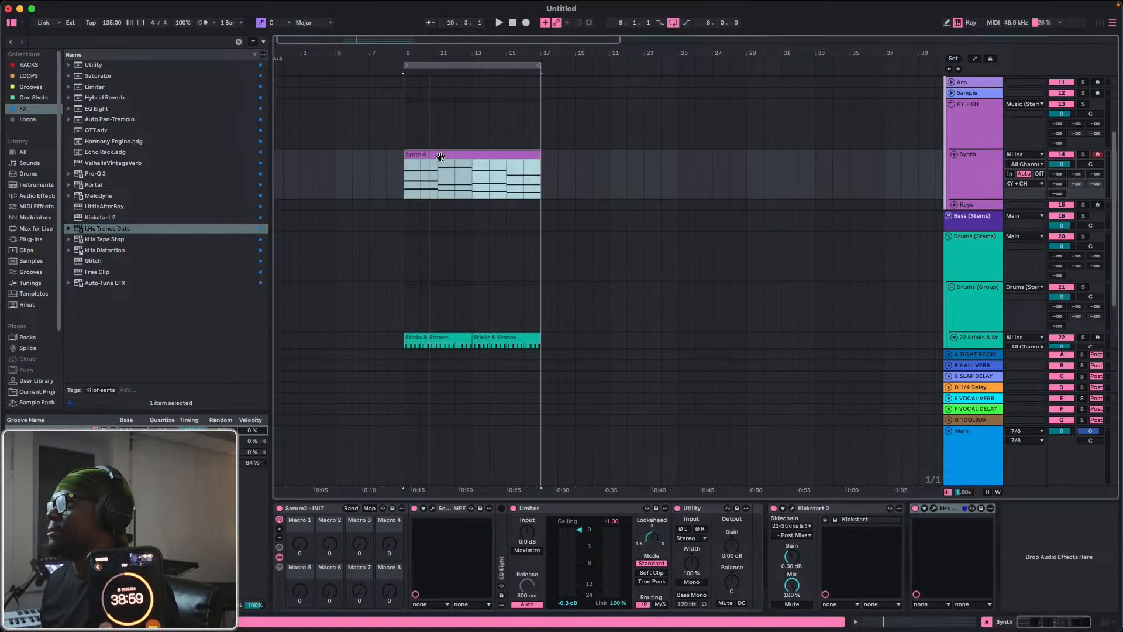
Play the loop and move kHs Trance Gate ahead of Kickstart 2 in the Synth track's device chain.
key(space)
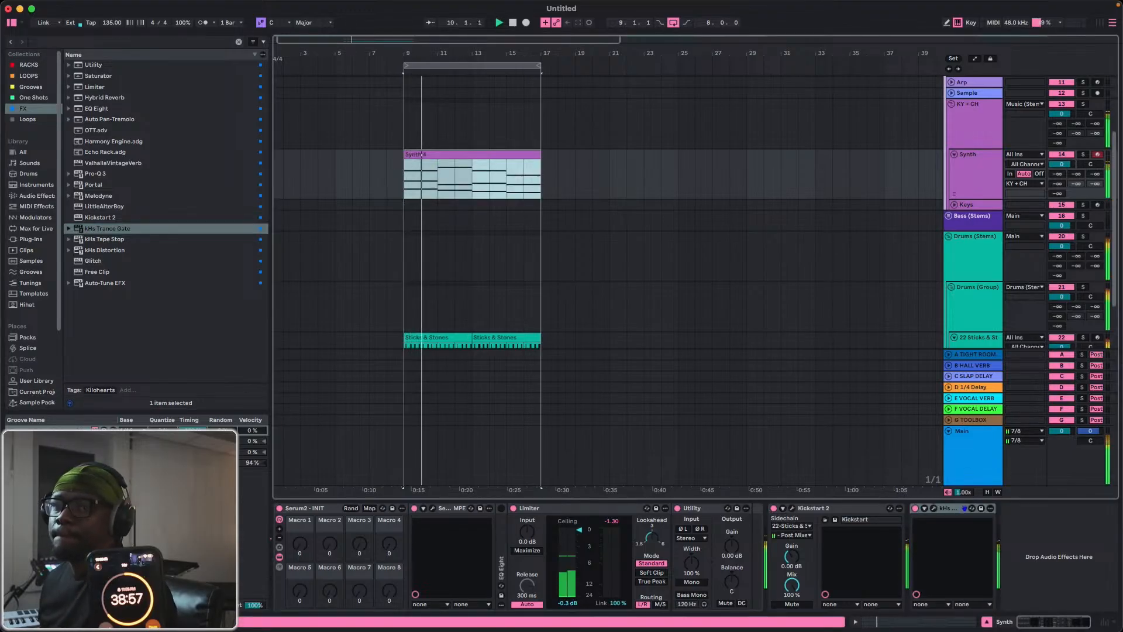
double_click(978, 181)
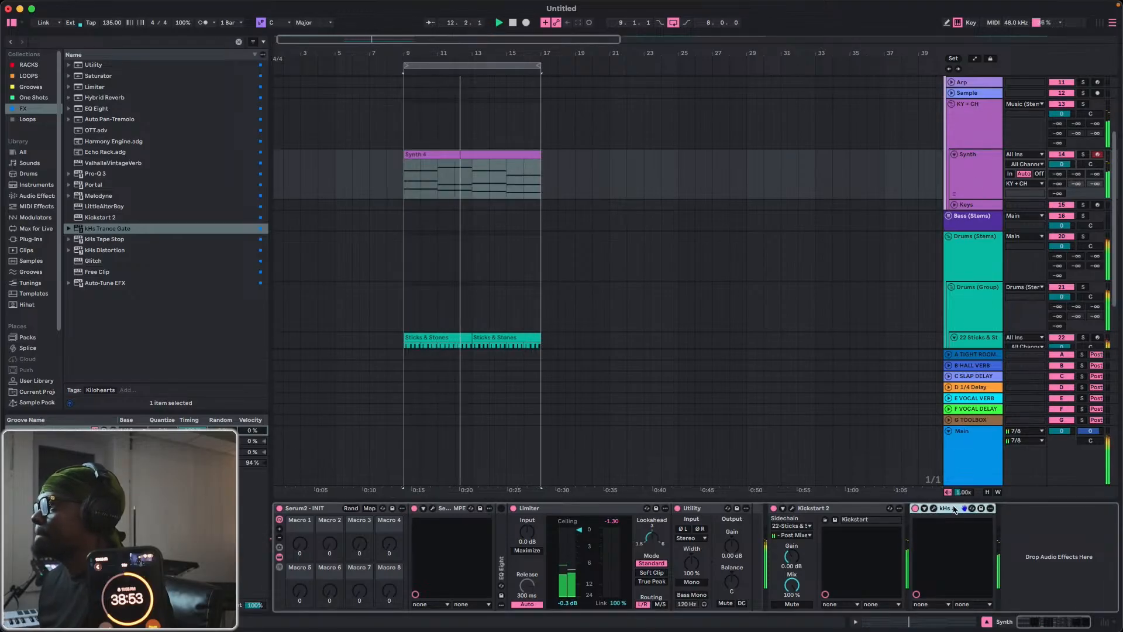
drag(948, 508, 756, 524)
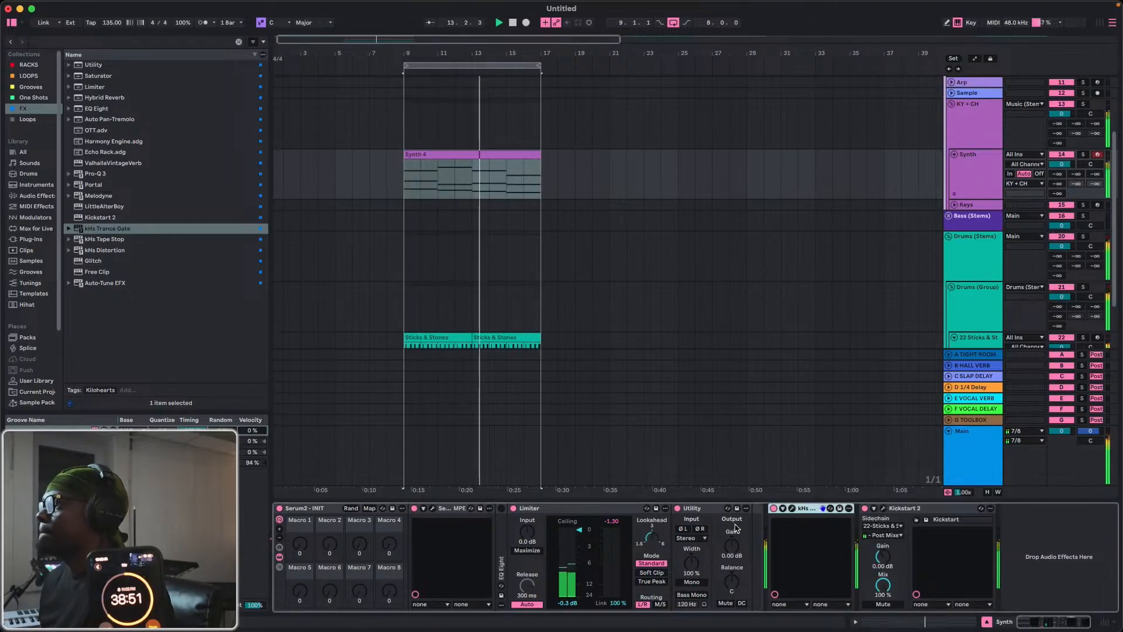
Open Serum 2 on the Synth track and audition the Rob Late keys presets Demon Organ, Dot and Fidget over the loop.
click(433, 507)
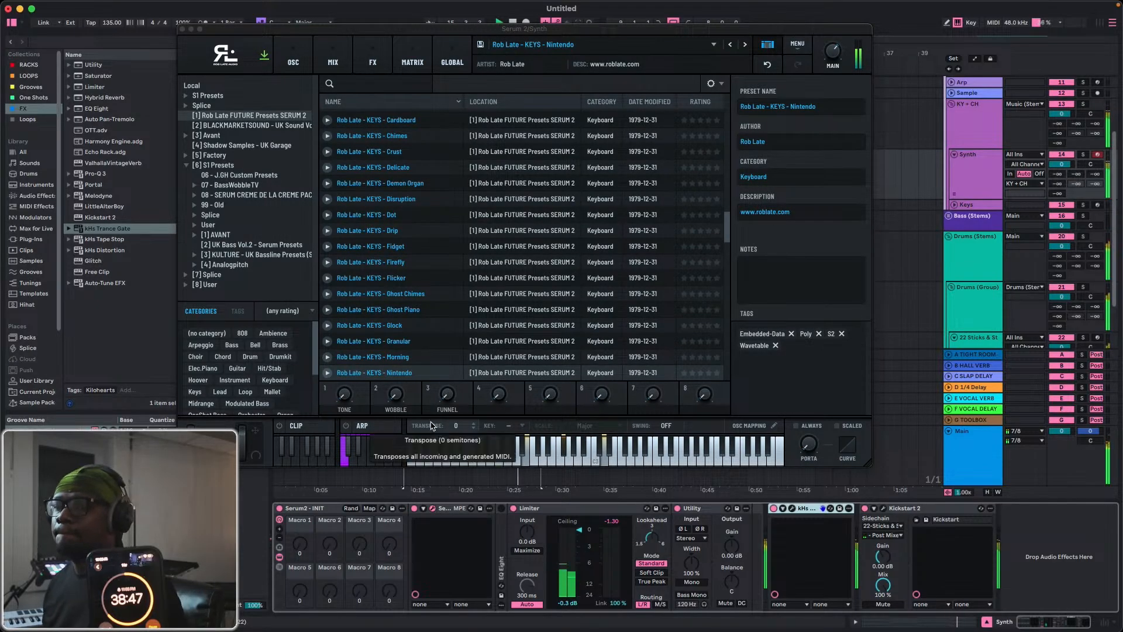
click(376, 183)
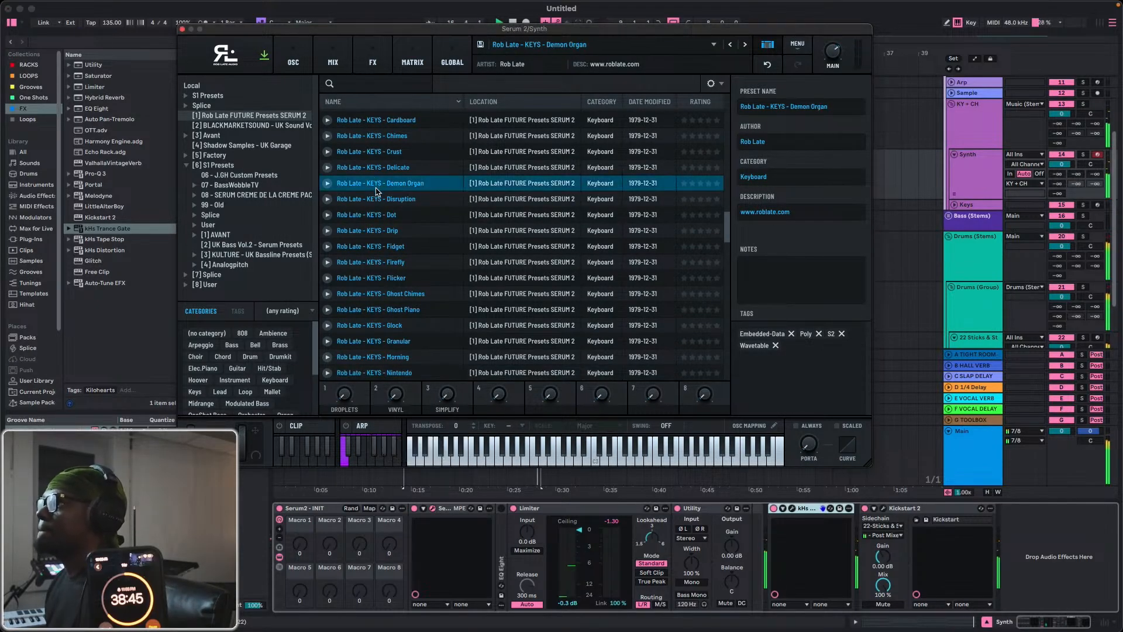
click(376, 216)
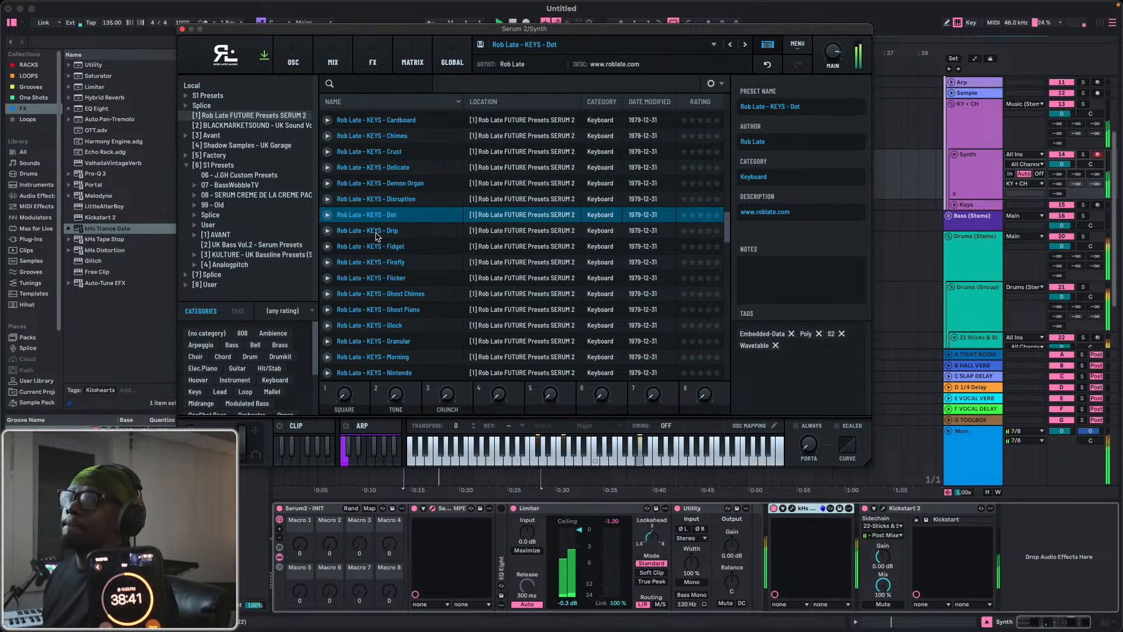
click(376, 247)
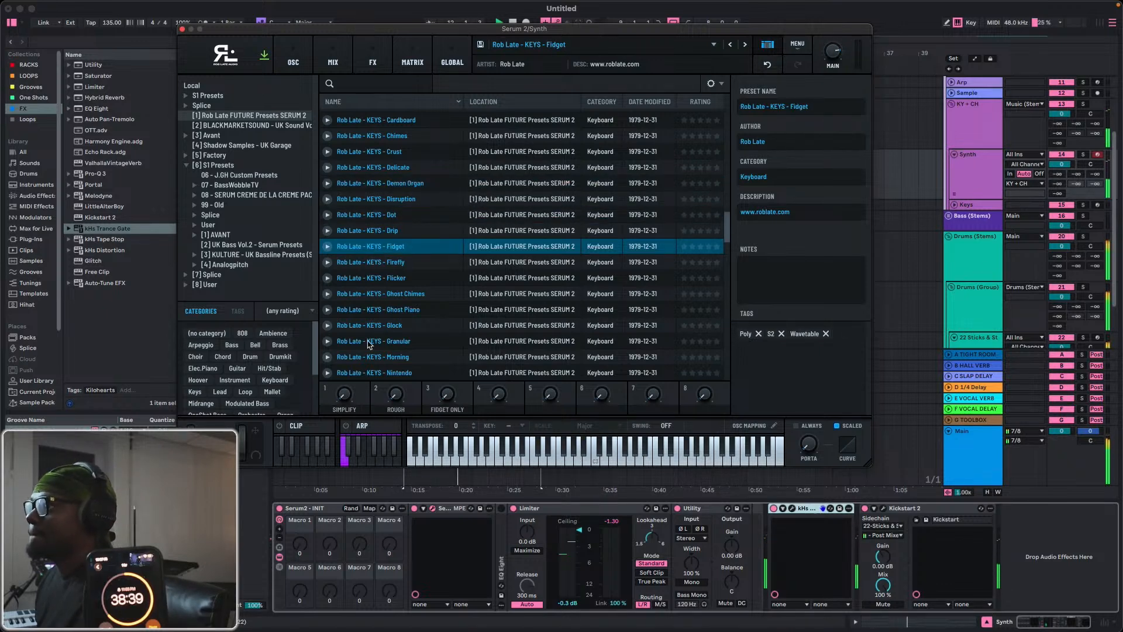
scroll(369, 345, down, 1)
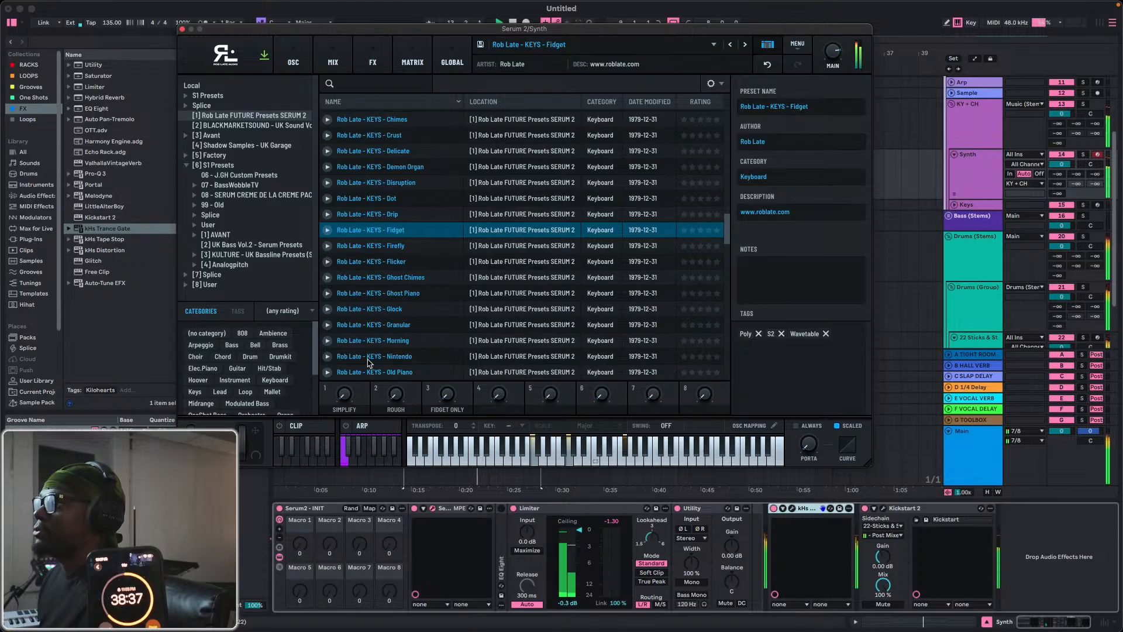
Load the Rob Late - KEYS - Nintendo preset, set rack Macro 2 to 127 and Macro 3 to 97, and raise Macro 1.
click(368, 359)
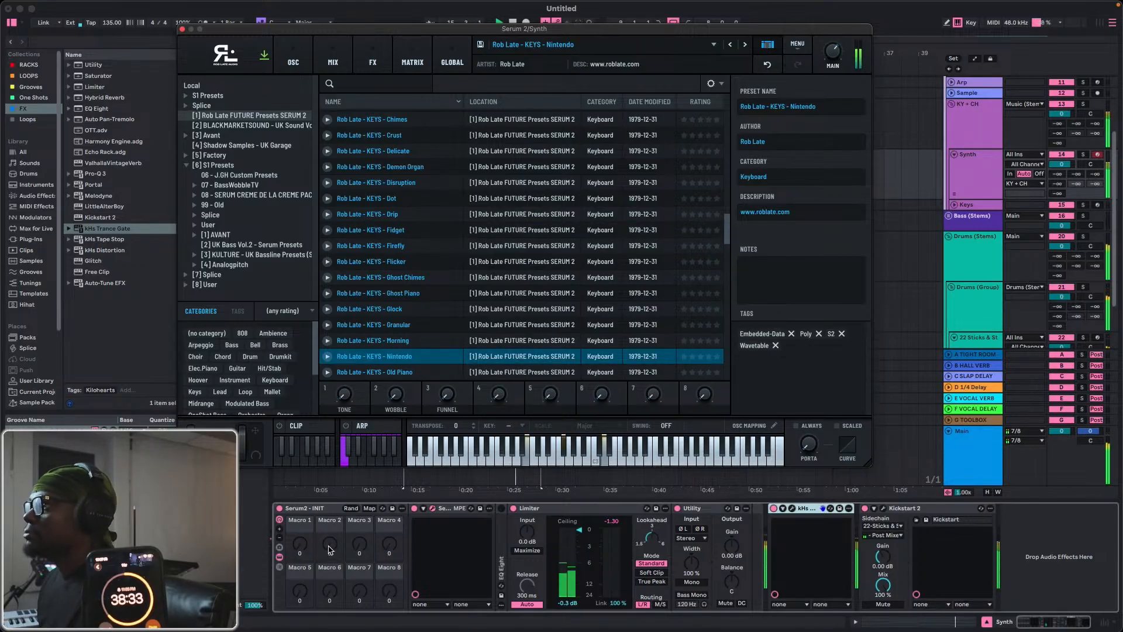
drag(330, 546, 331, 520)
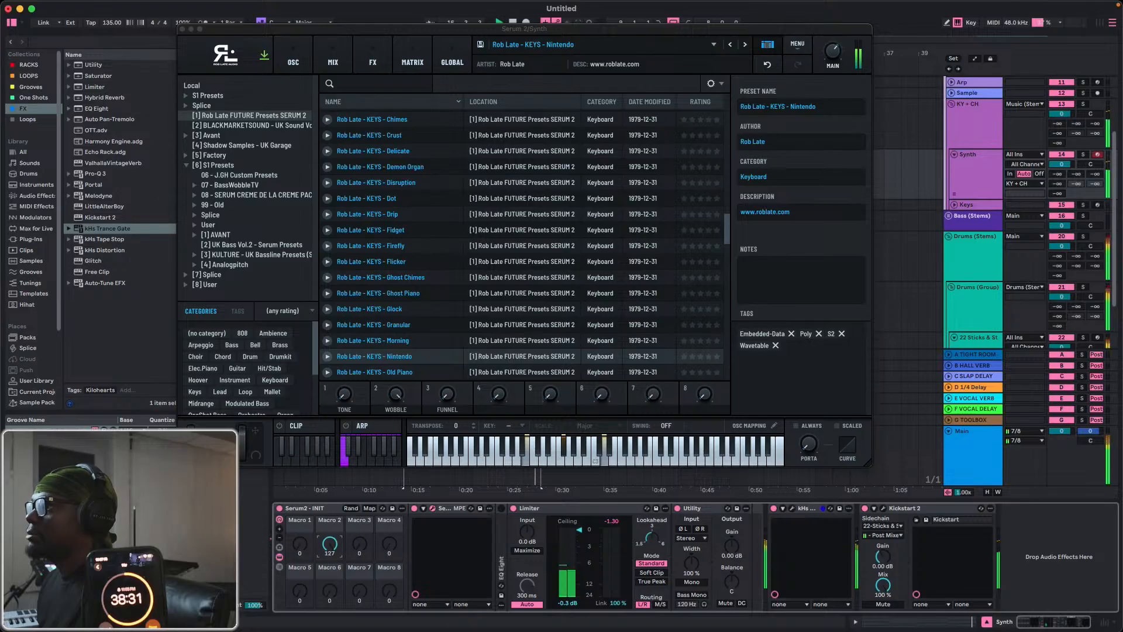
drag(373, 552, 372, 549)
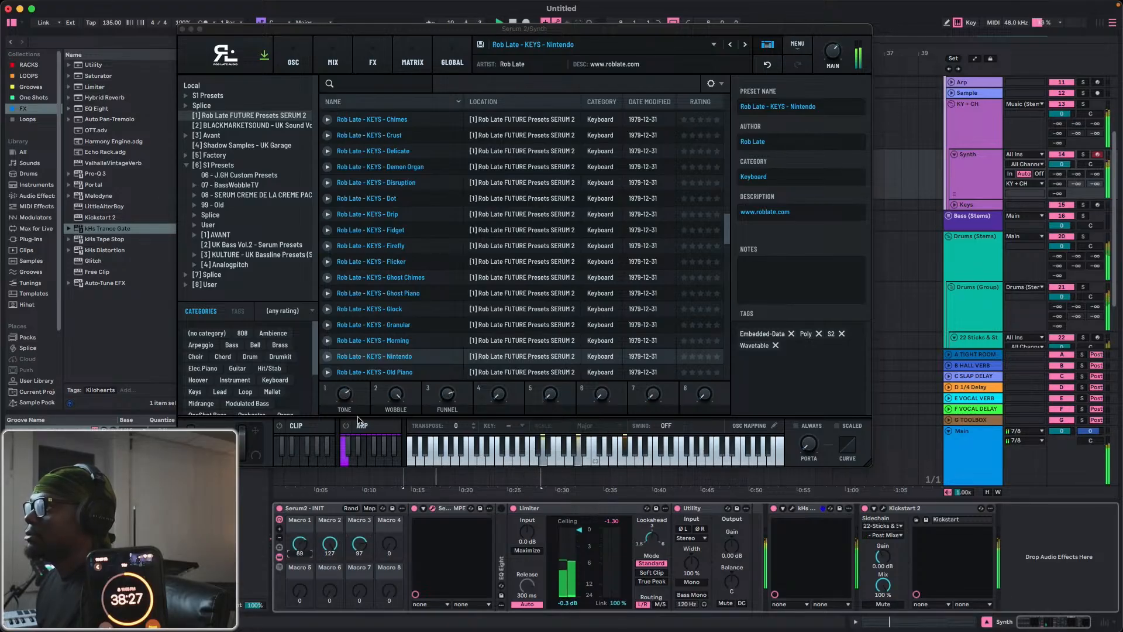
Audition the Rob Late keys presets Bloop, Blip and Cardboard, varying rack Macro 2 on Cardboard.
scroll(383, 228, up, 3)
click(383, 206)
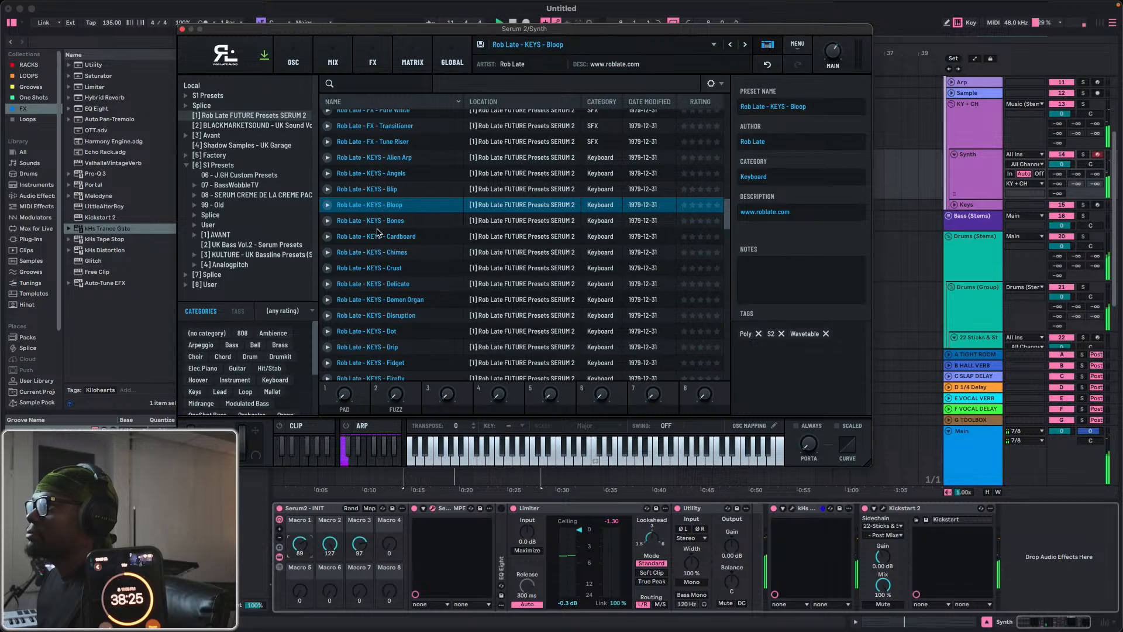
click(388, 190)
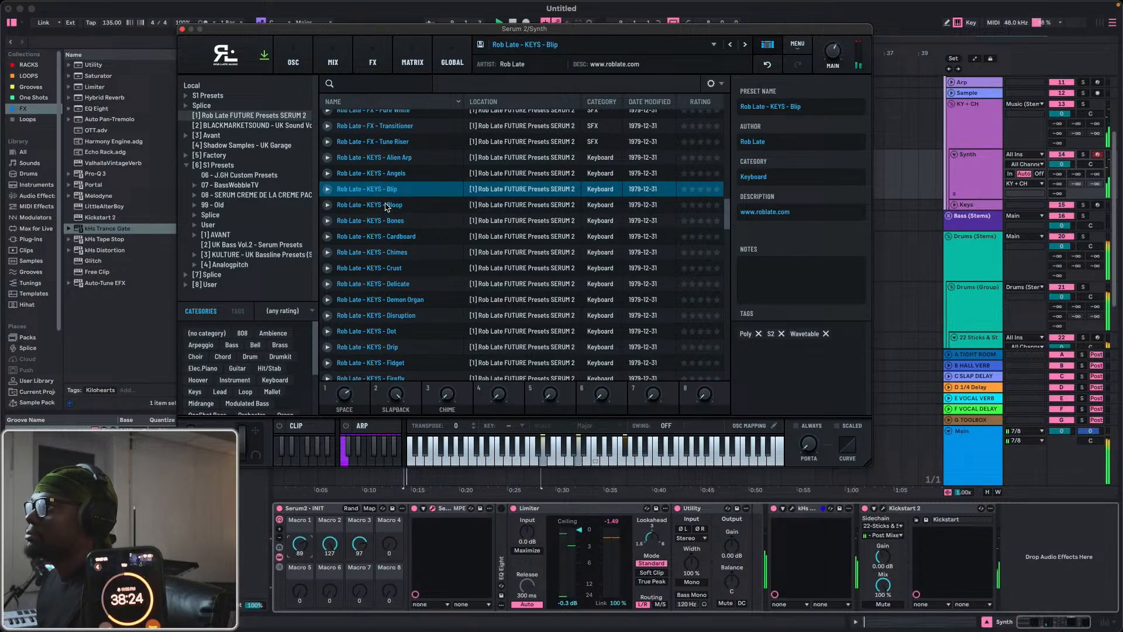
click(372, 236)
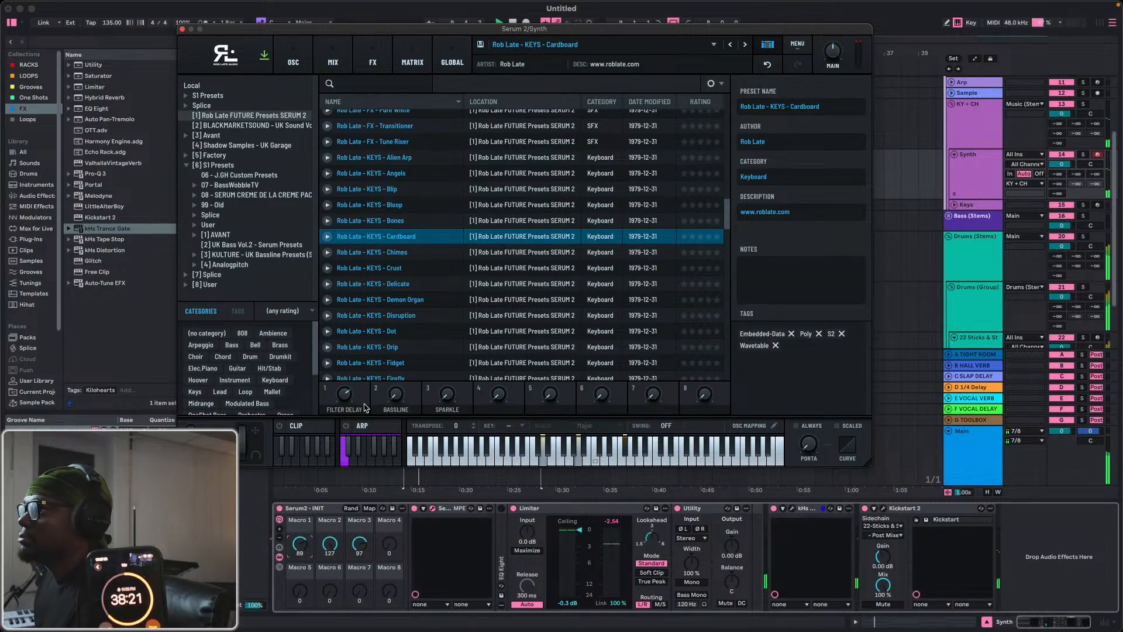
click(329, 554)
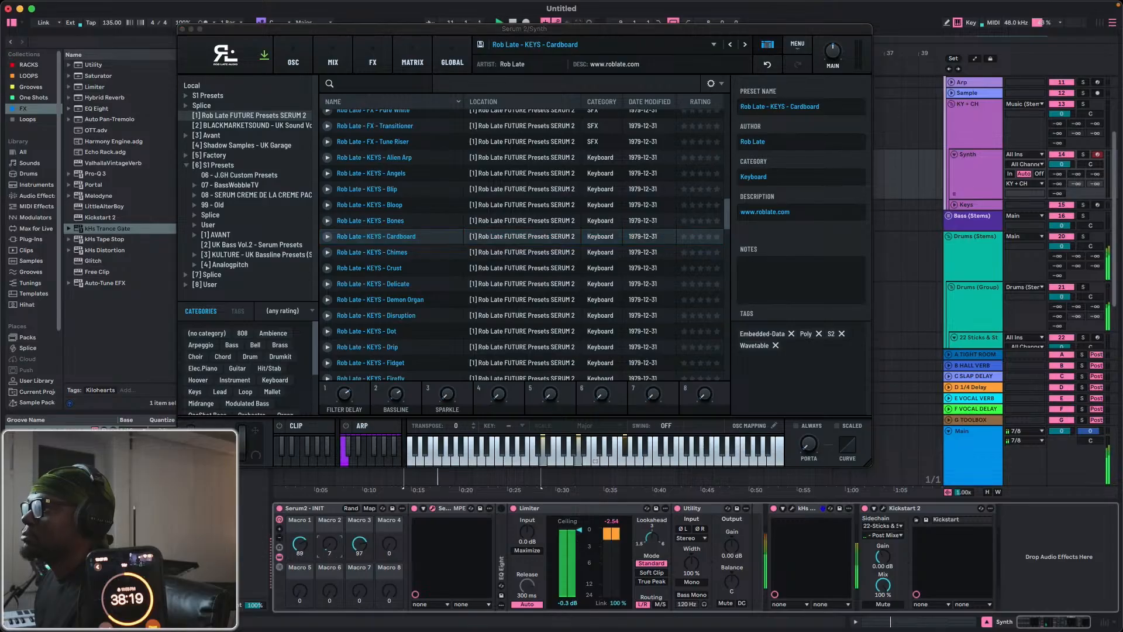
Audition the keys presets Delicate and Dot with rack Macro 2 at 98, and load Rob Late - KEYS - Old Piano.
click(389, 284)
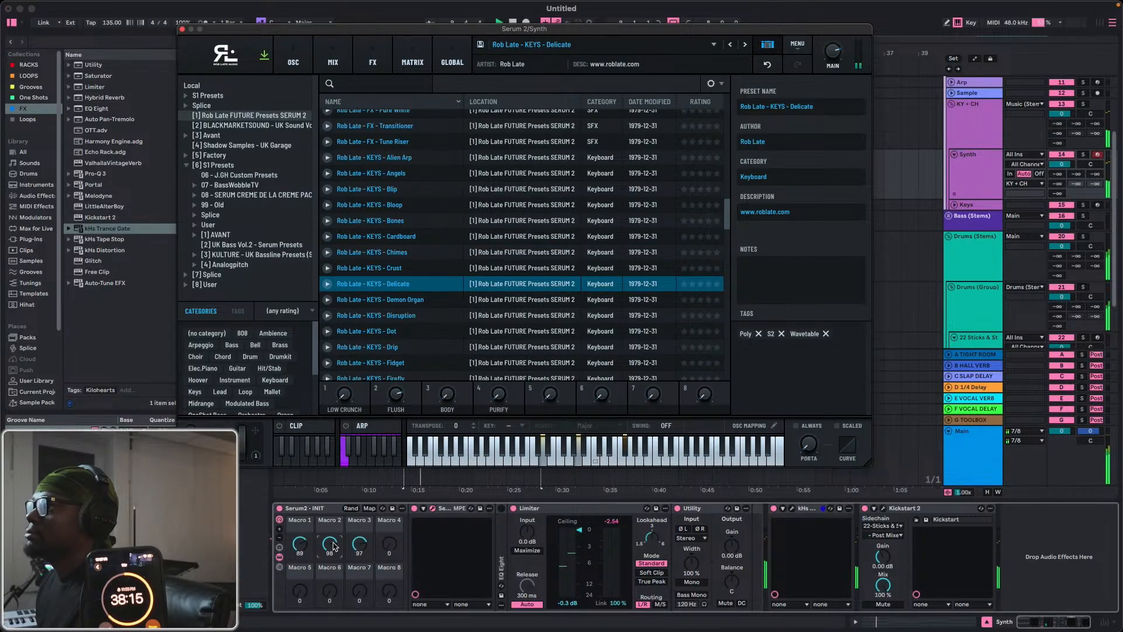
click(369, 331)
scroll(370, 345, down, 3)
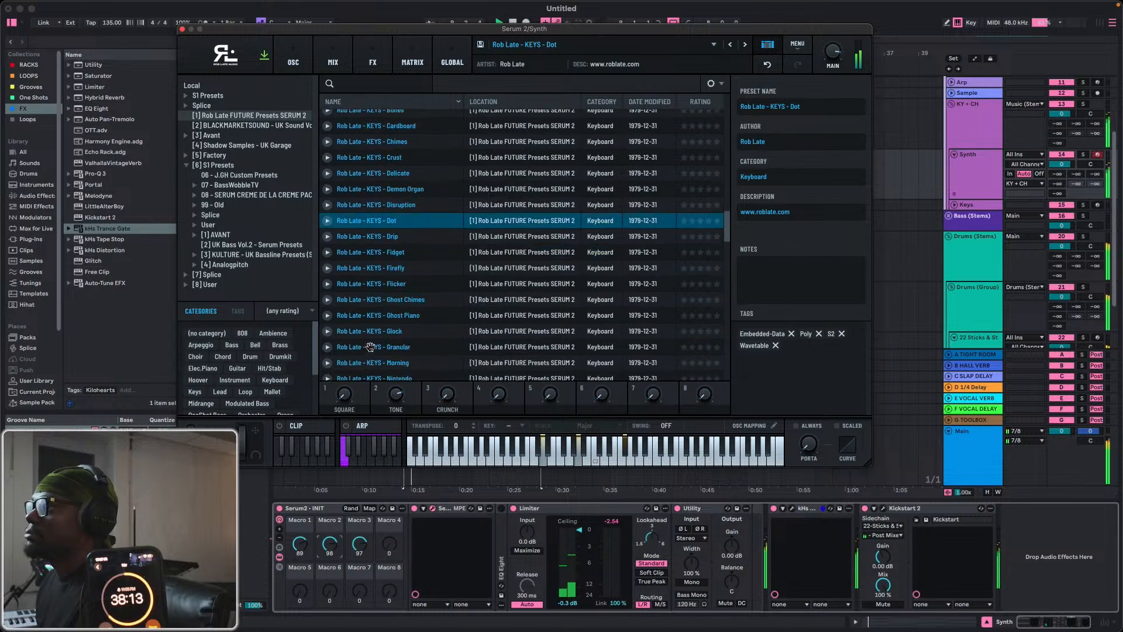
scroll(373, 331, down, 2)
click(373, 331)
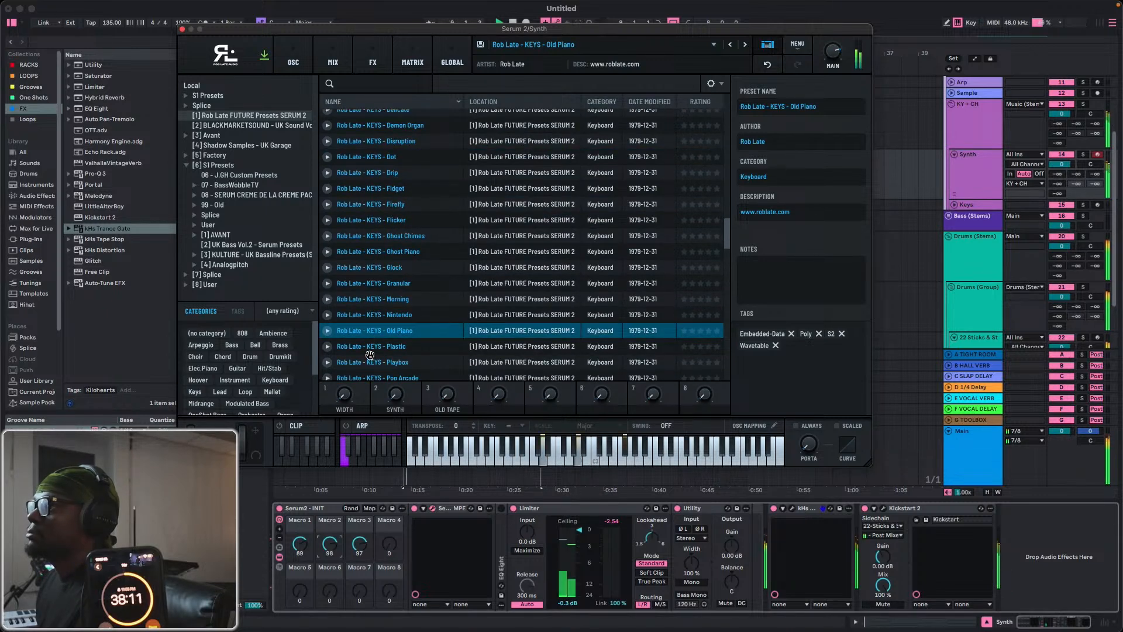
Audition the Rob Late keys presets Pop Arcade, Pulse, Slap and Softie over the loop.
scroll(370, 348, down, 1)
click(370, 350)
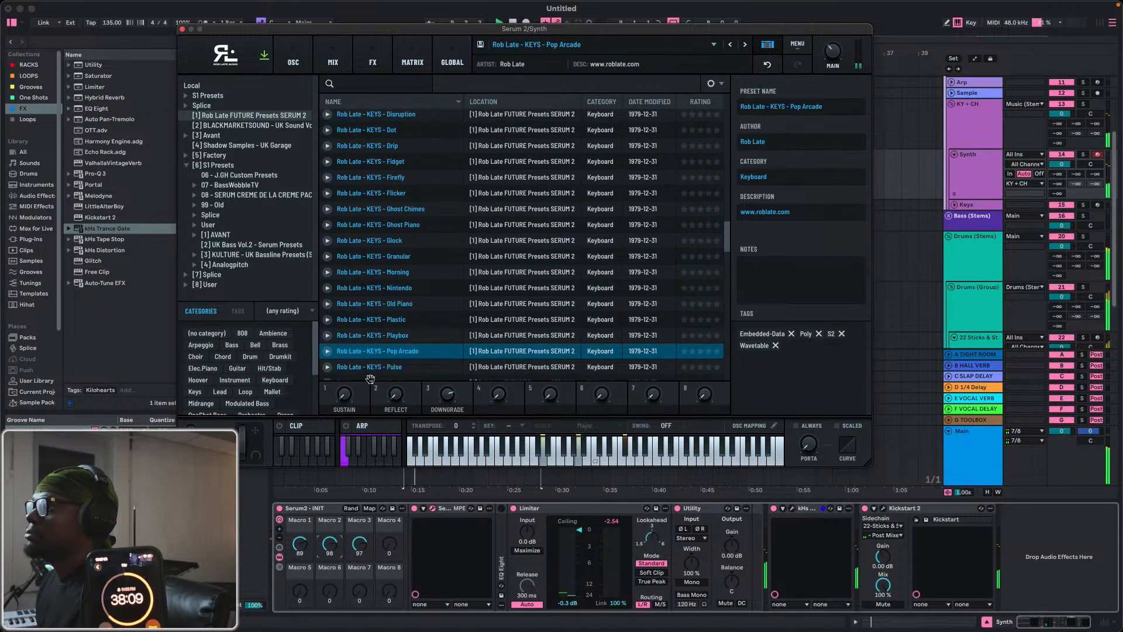
click(370, 367)
scroll(372, 364, down, 2)
click(375, 336)
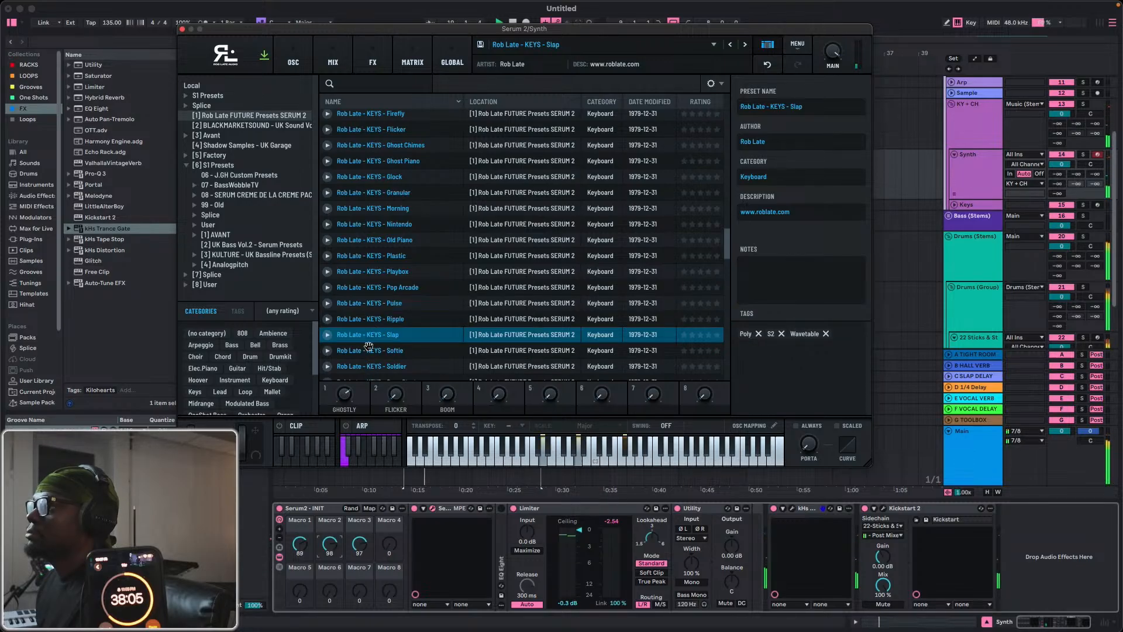
click(369, 348)
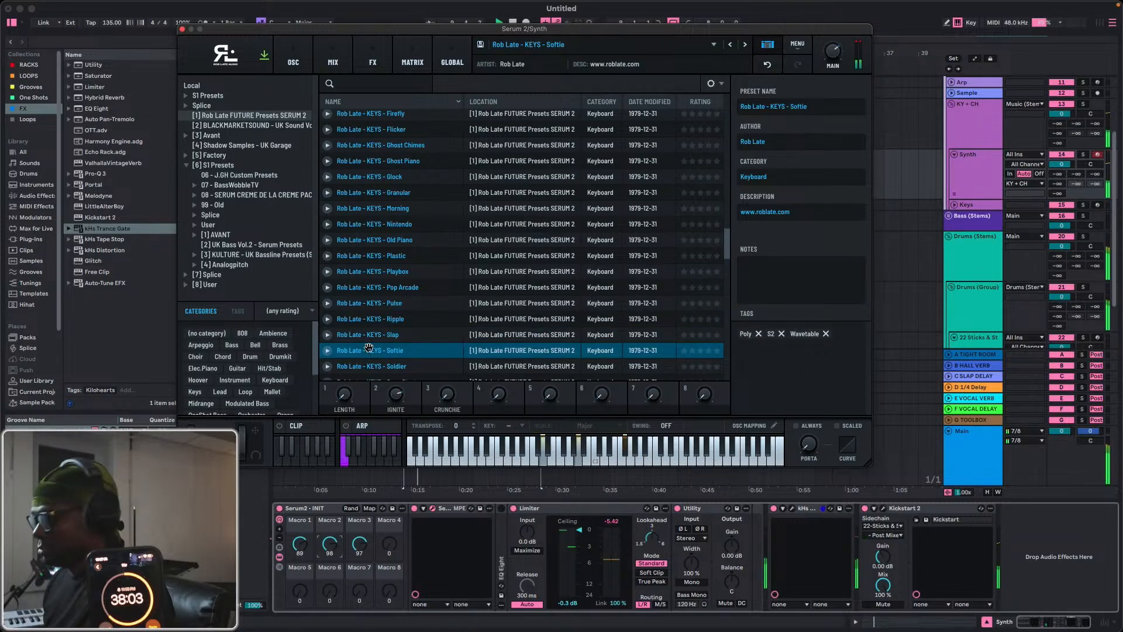
Audition the keys presets Soldier, Song Starter, Spoon and Summon, lowering rack Macro 2 to 0 on Summon.
key(Down)
key(Down)
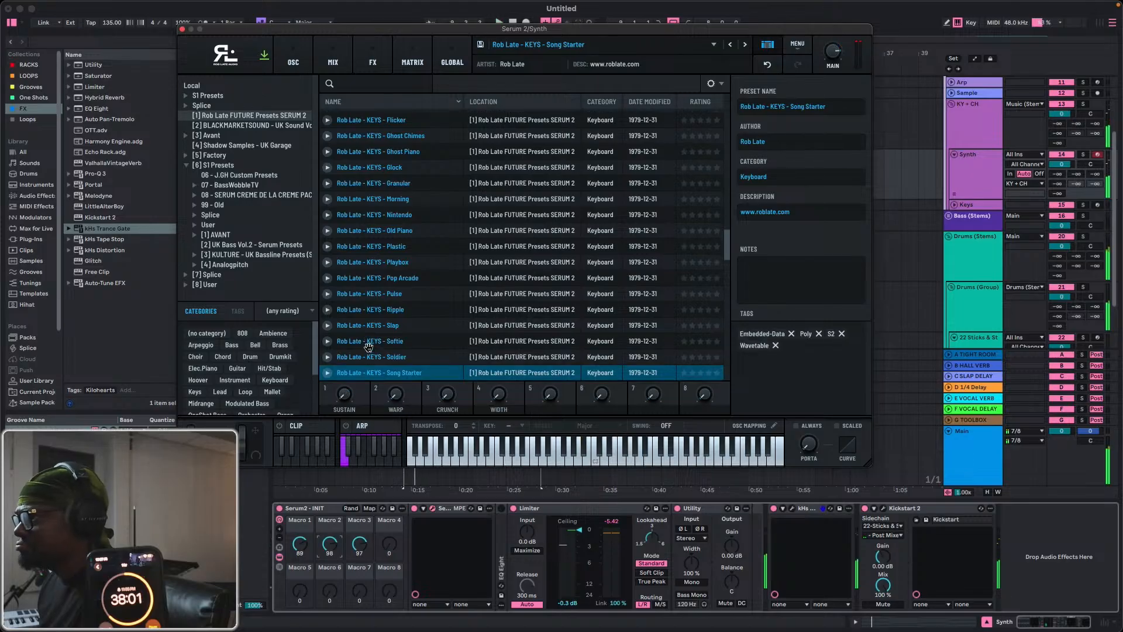
key(Down)
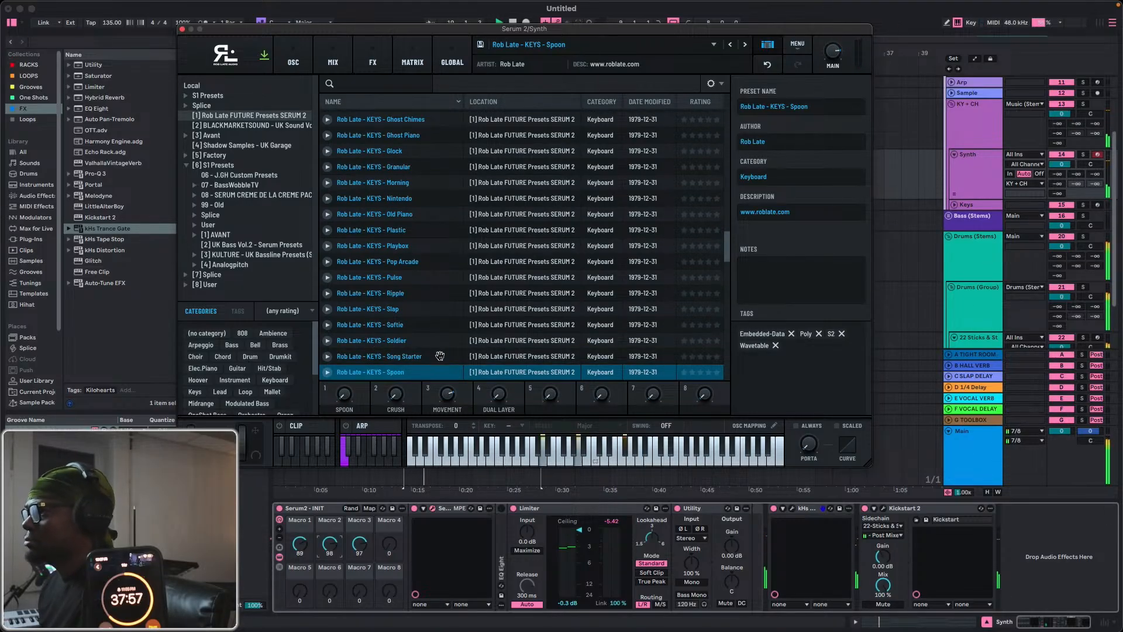
key(Down)
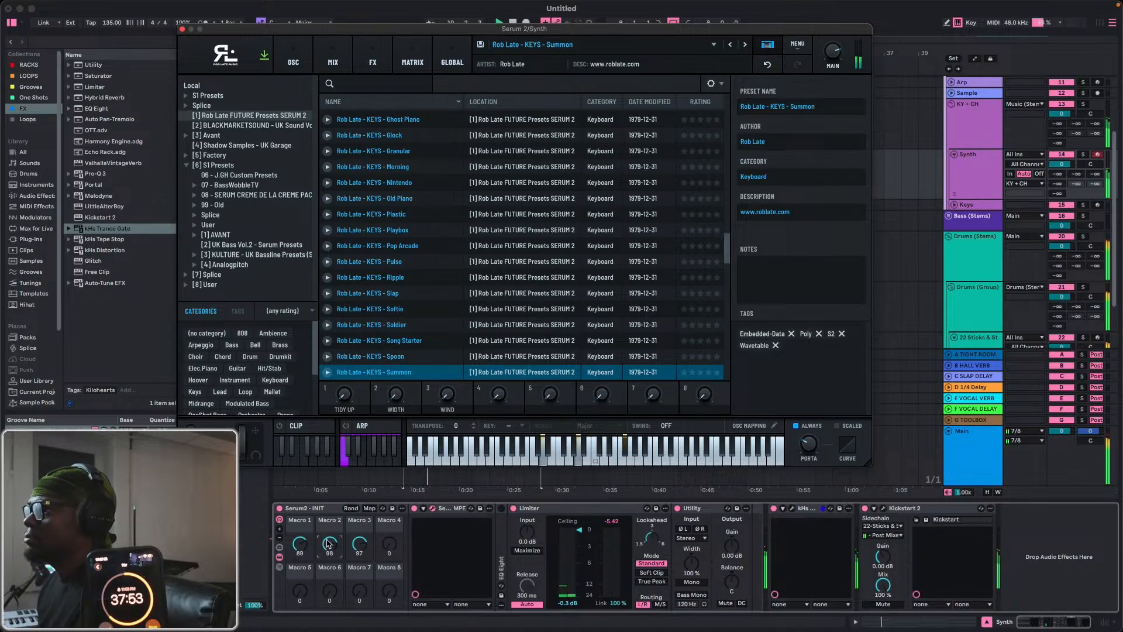
drag(329, 544, 329, 583)
Audition the Rob Late keys presets Twitch, VHS, Waves and Whip.
scroll(406, 334, down, 5)
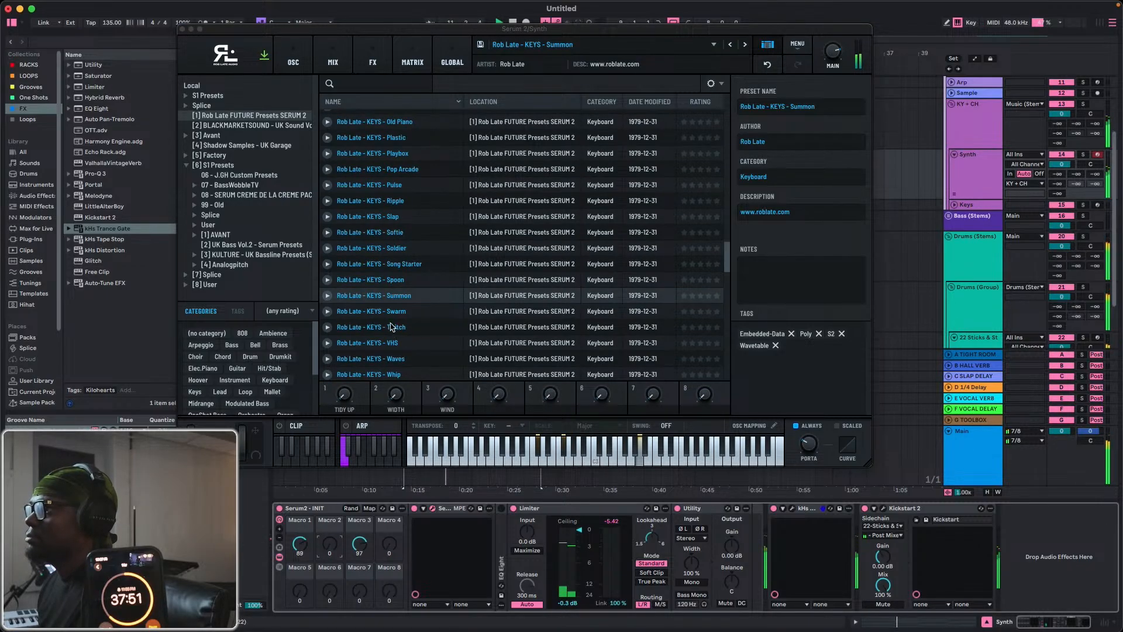
click(390, 326)
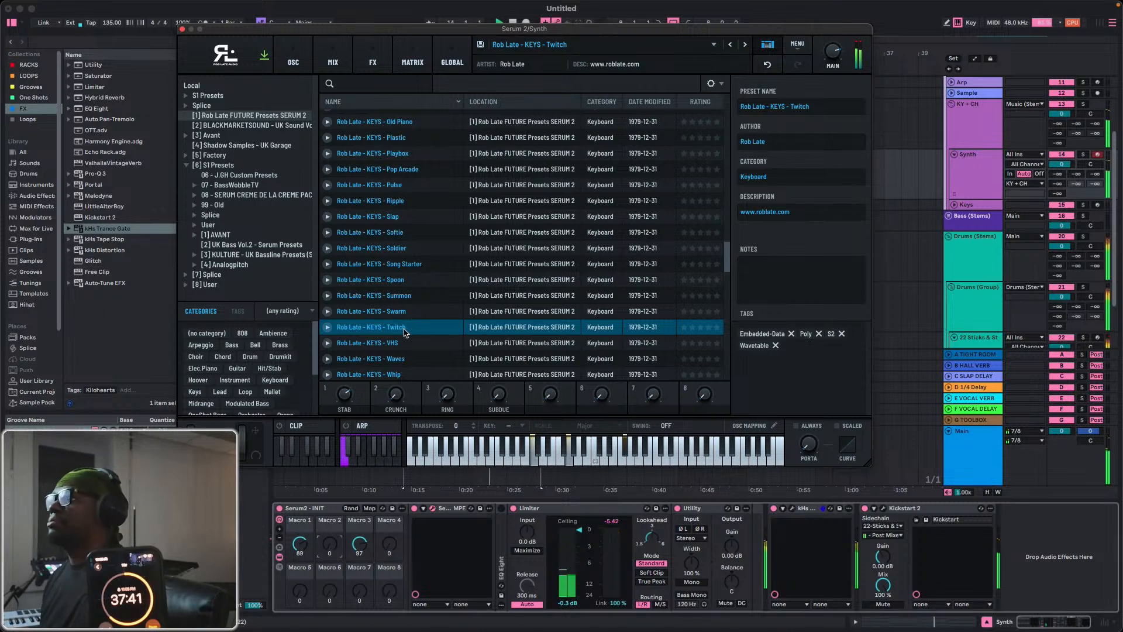
click(383, 344)
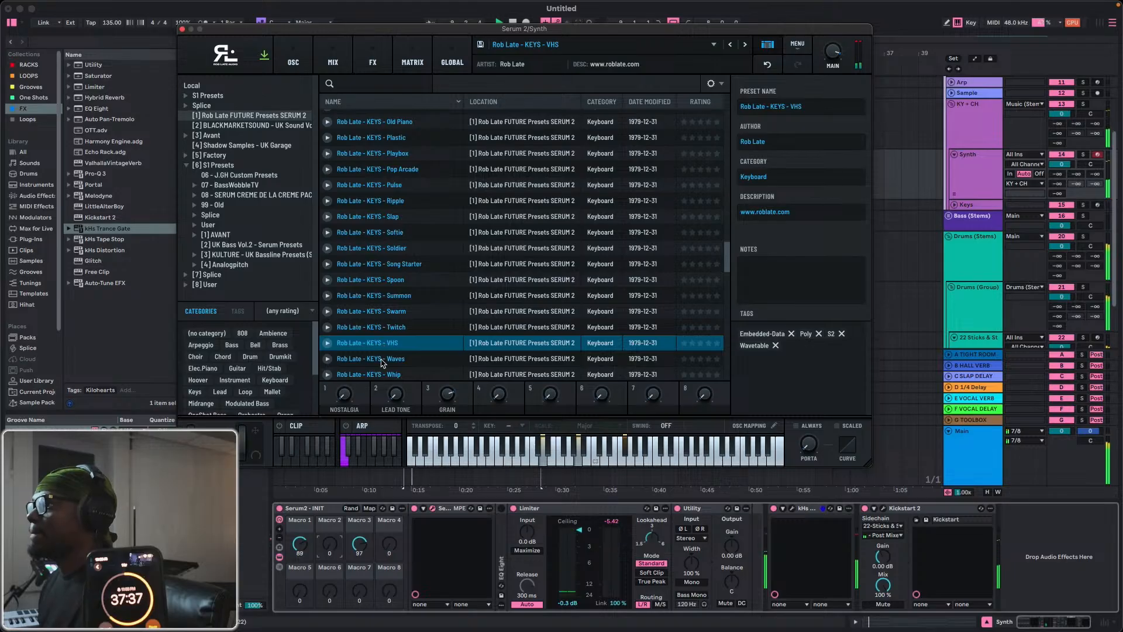
click(383, 361)
click(384, 372)
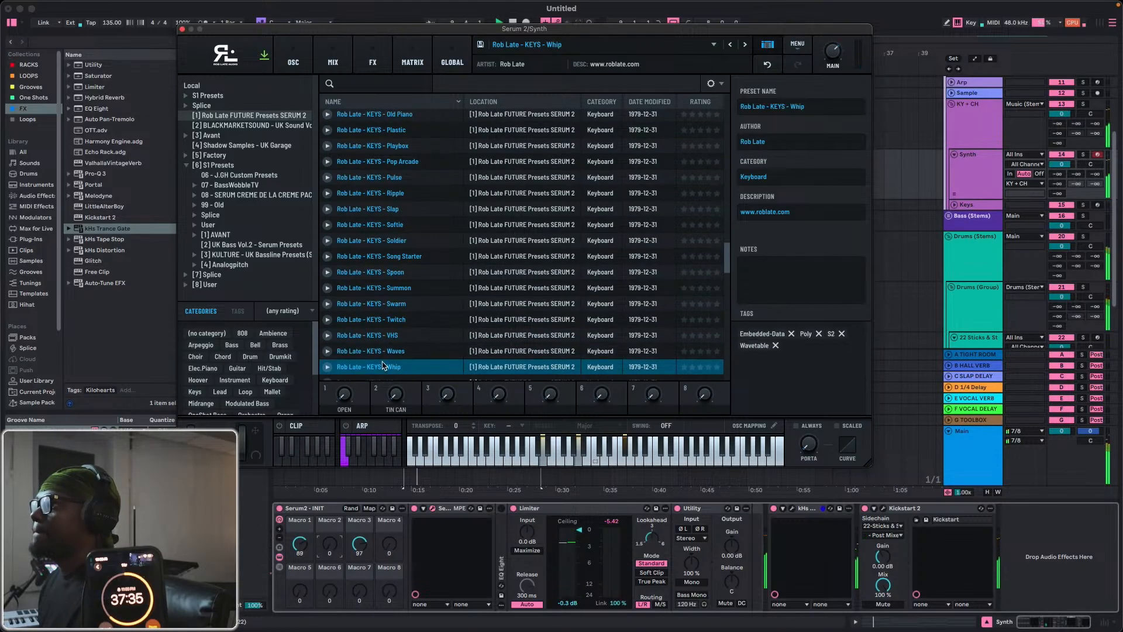
Load Rob Late - KEYS - Winter, set rack Macro 1 to 107, Macro 2 to 106 and Macro 3 to 67, and close Serum 2.
scroll(384, 363, down, 1)
click(396, 342)
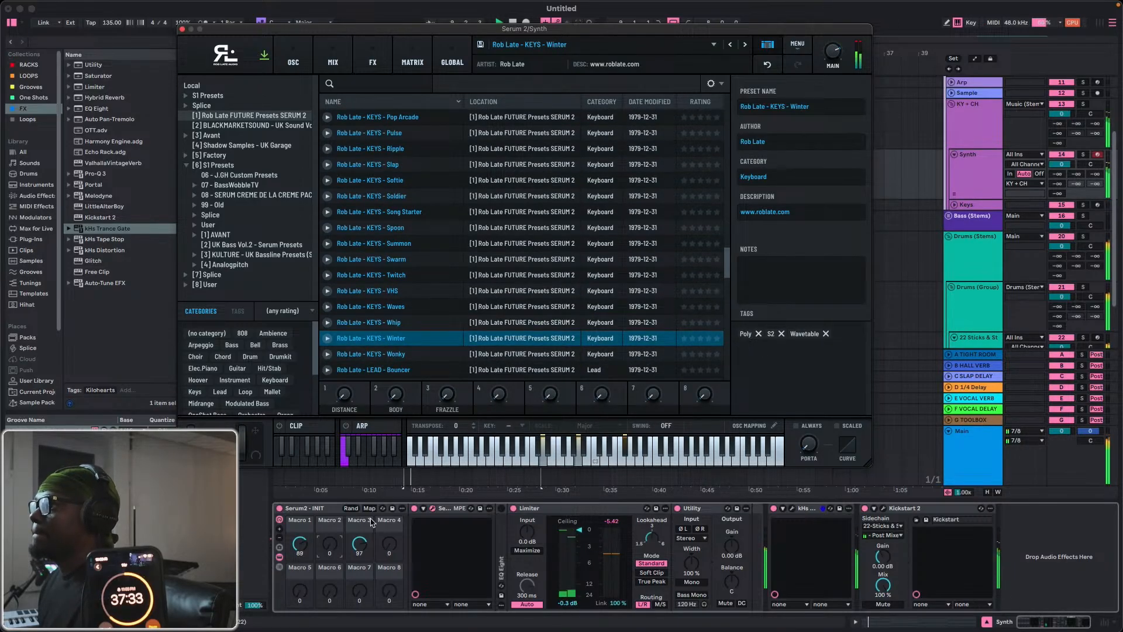
drag(333, 550, 332, 540)
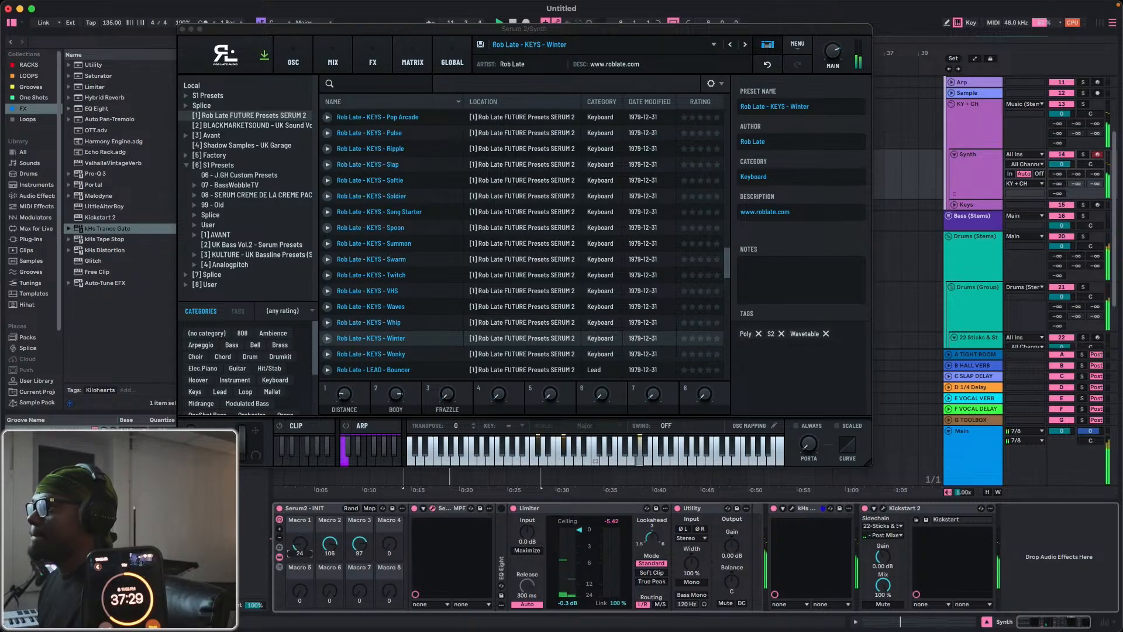
drag(300, 558, 359, 530)
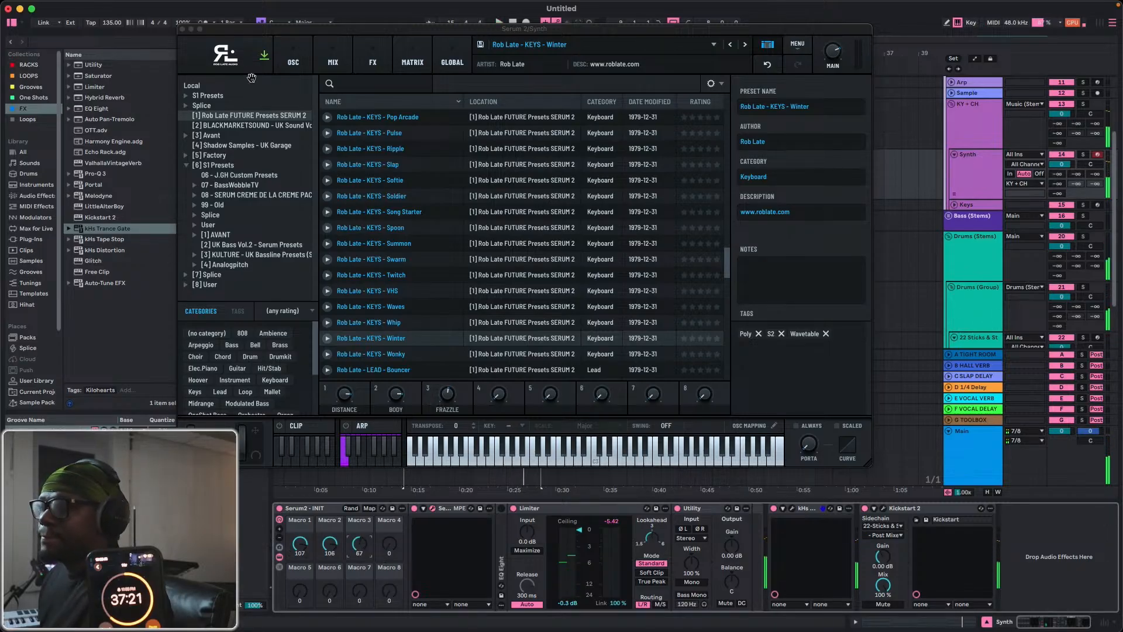
click(182, 29)
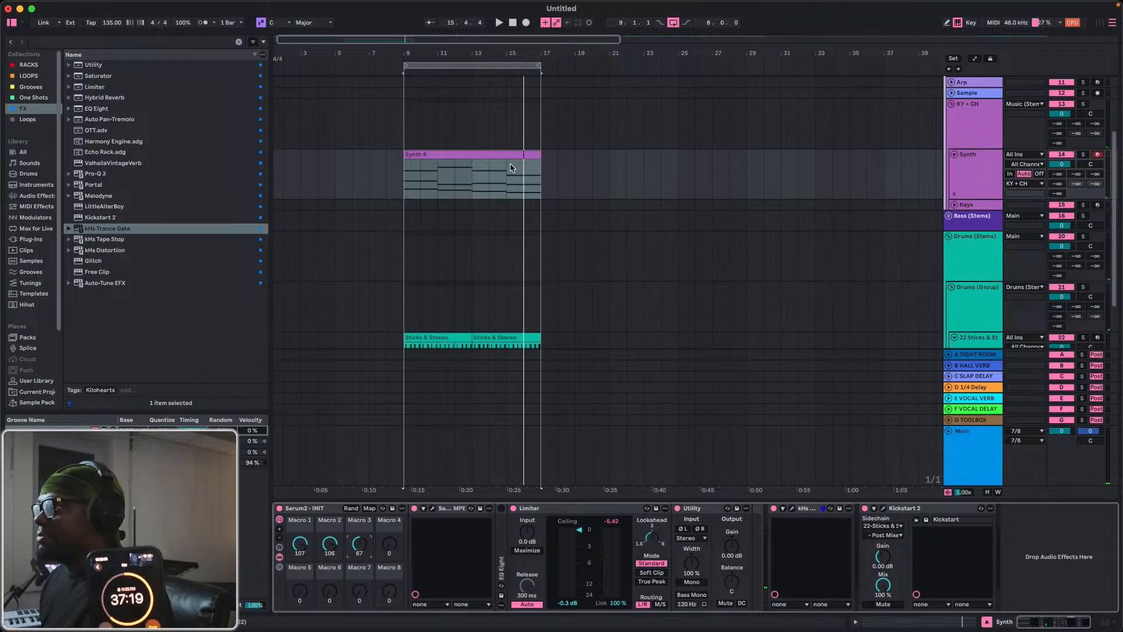
Insert an empty audio track directly below the Synth track.
click(995, 174)
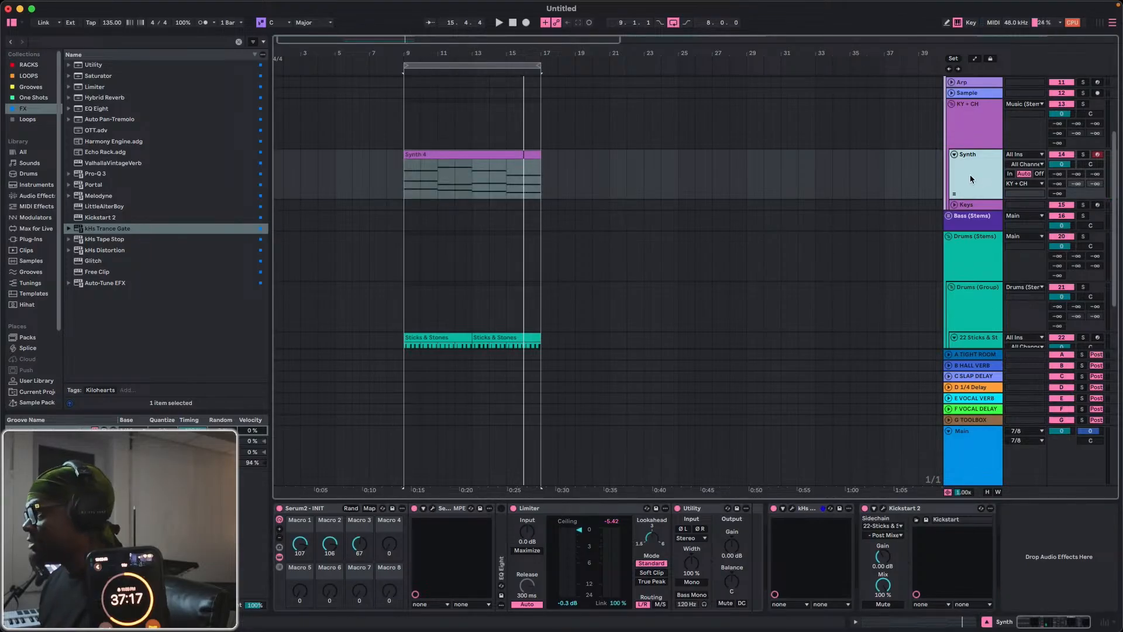
right_click(434, 158)
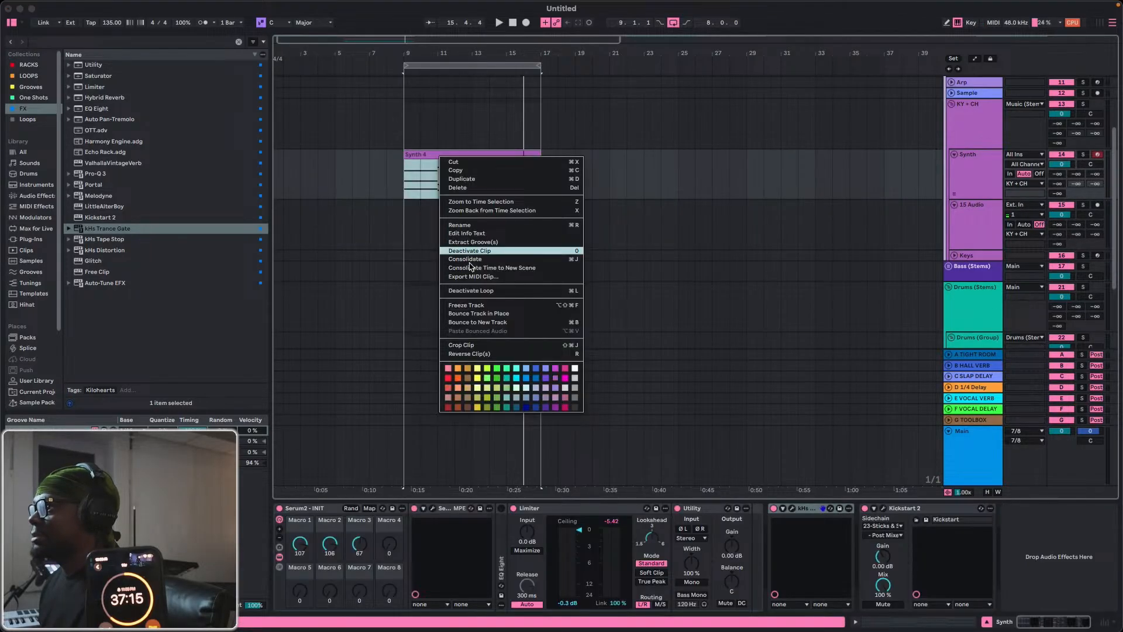
click(462, 247)
Switch off kHs Trance Gate and Kickstart 2 on the Synth track, bounce its chord clip to a new track, and play the result.
click(775, 508)
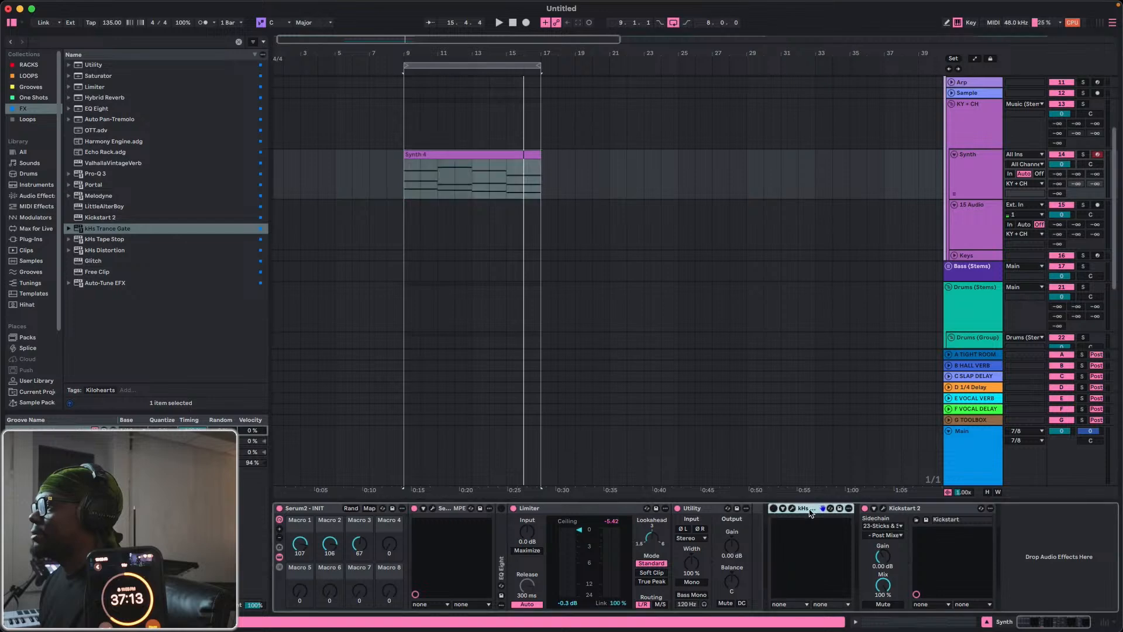
click(864, 509)
right_click(497, 159)
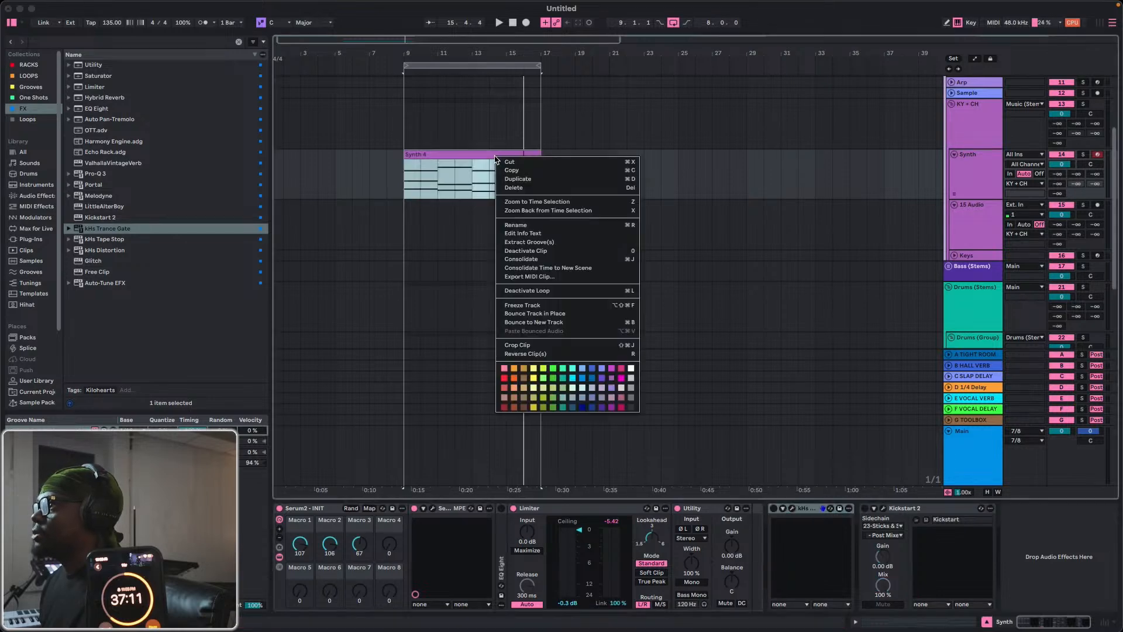
click(541, 323)
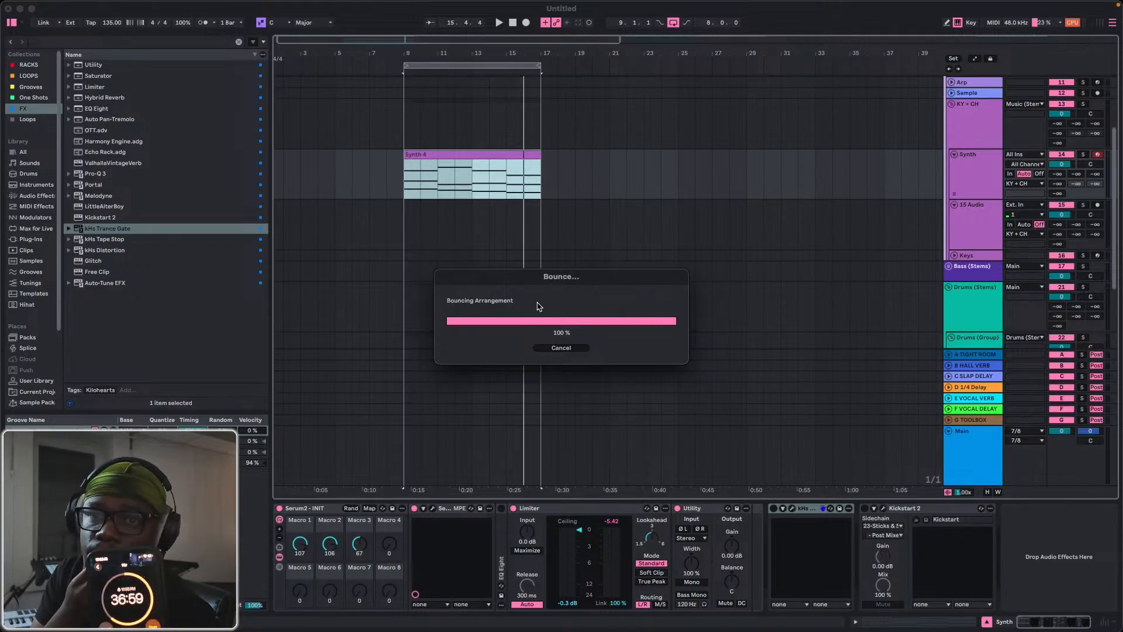
key(space)
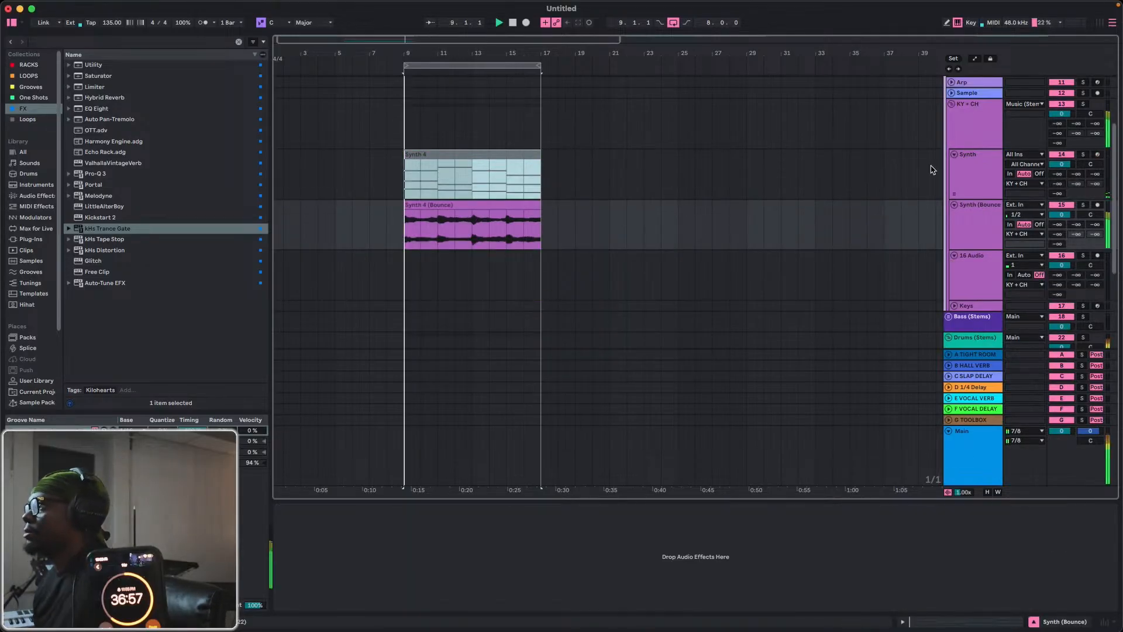
Group the Synth track's kHs Trance Gate and Kickstart 2 into an Audio Effect Rack, with both devices enabled and the rack disabled.
click(933, 166)
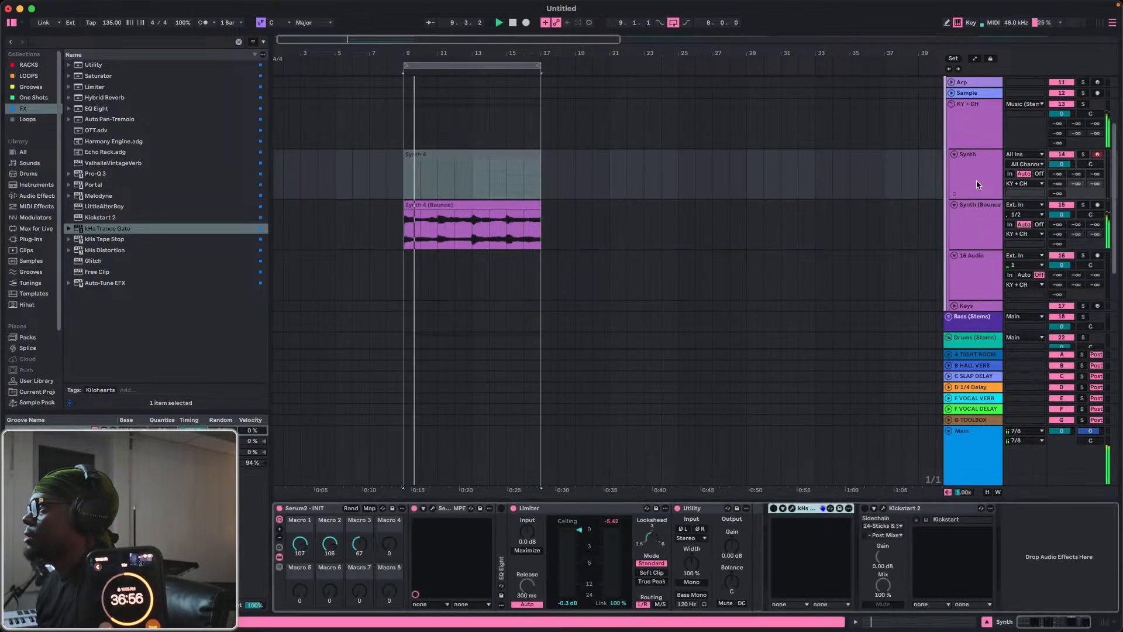
click(901, 518)
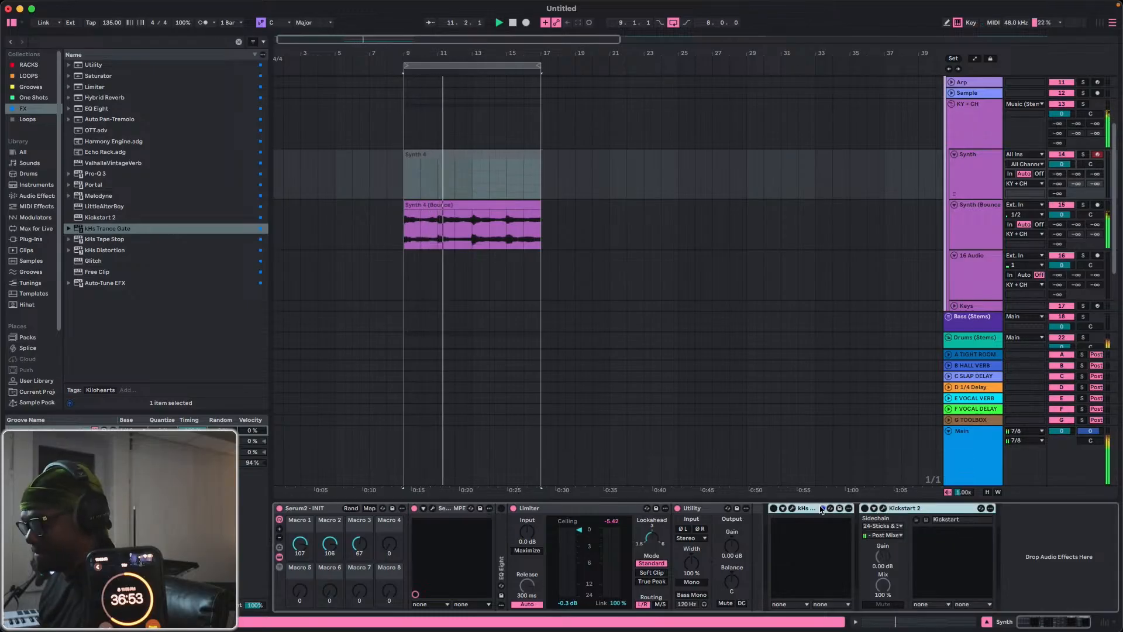
click(787, 507)
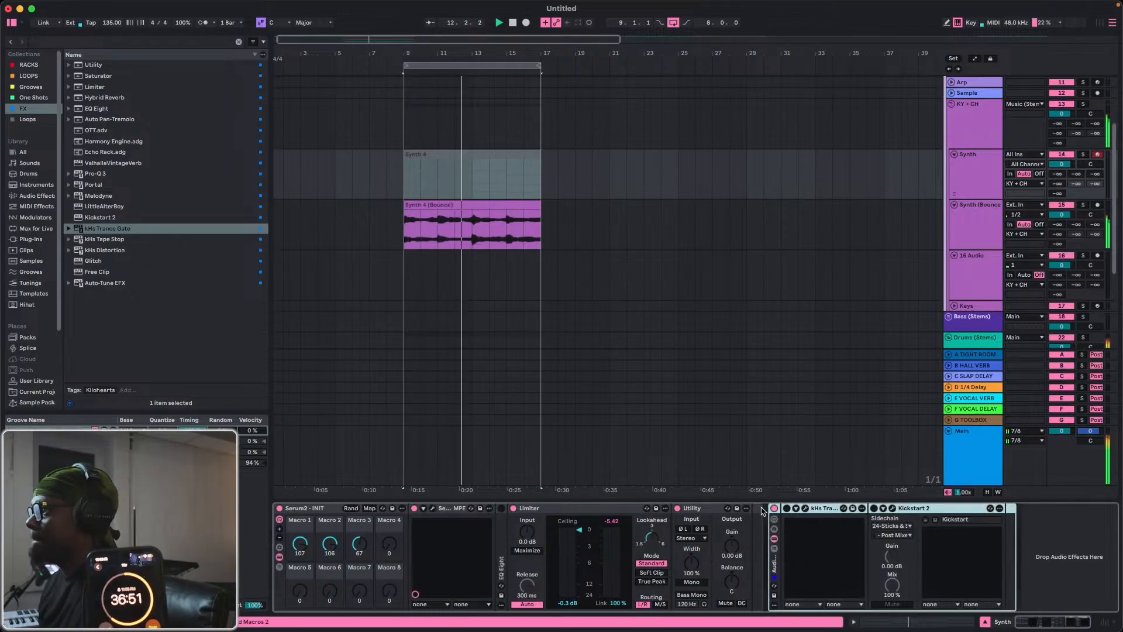
click(784, 508)
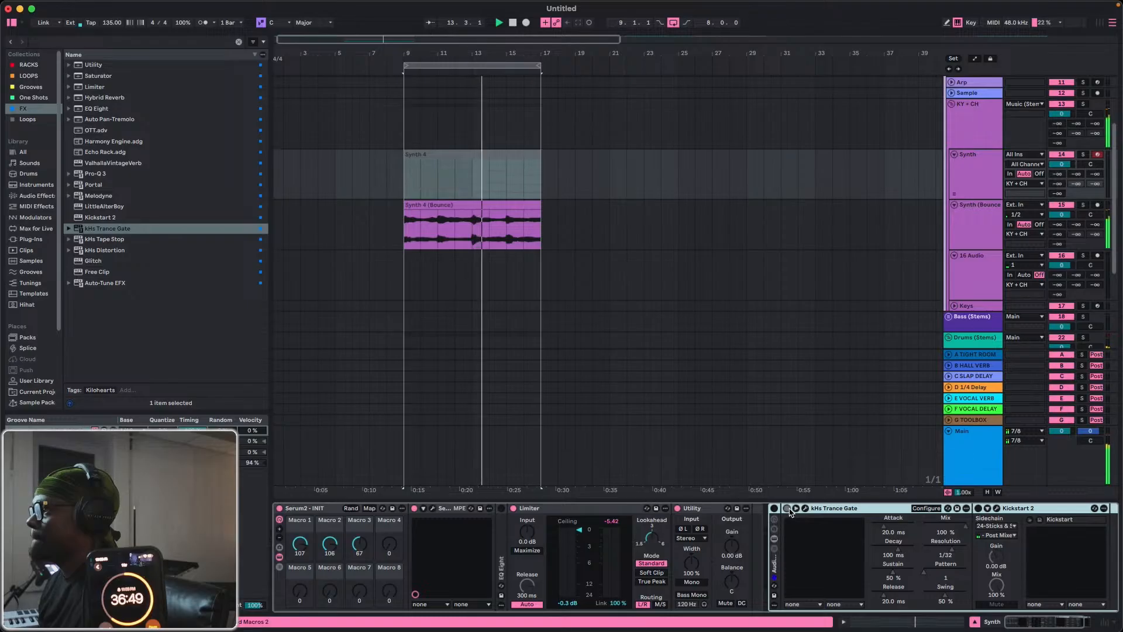
click(787, 508)
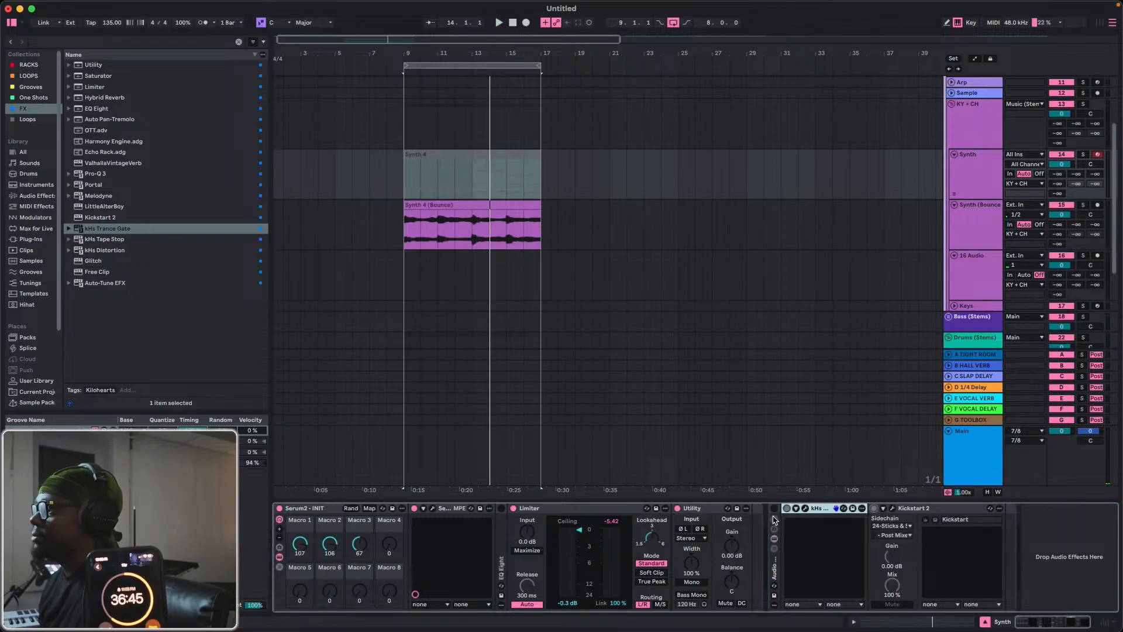
click(775, 578)
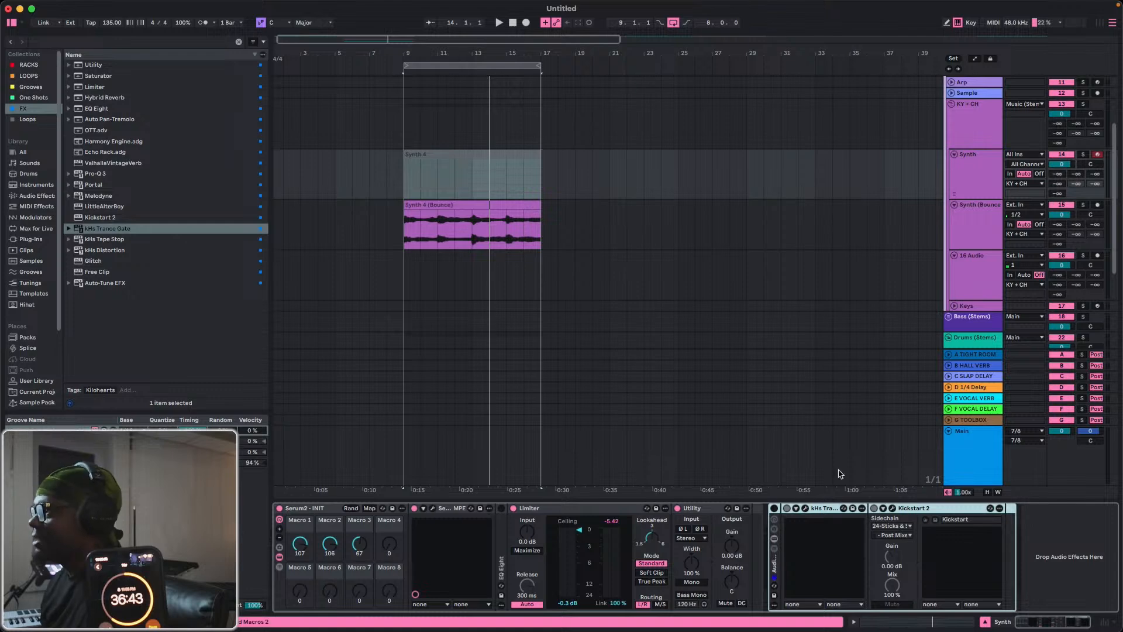
Paste the Trance Gate and Kickstart 2 rack onto the Synth (Bounce) track, enable it there, and play the loop.
click(985, 209)
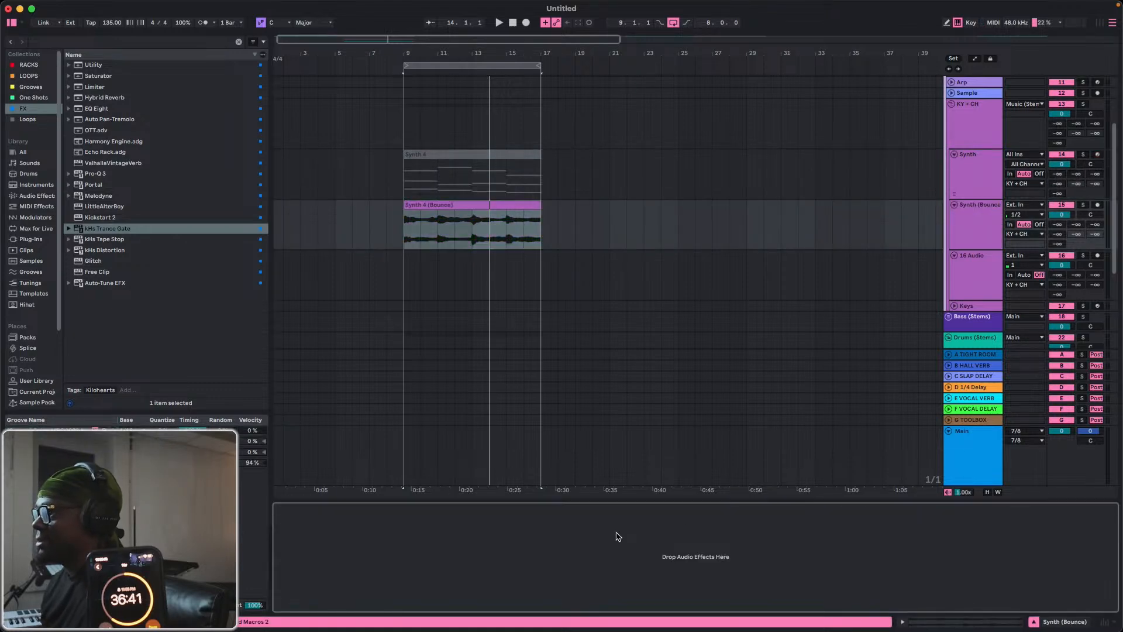
key(super+v)
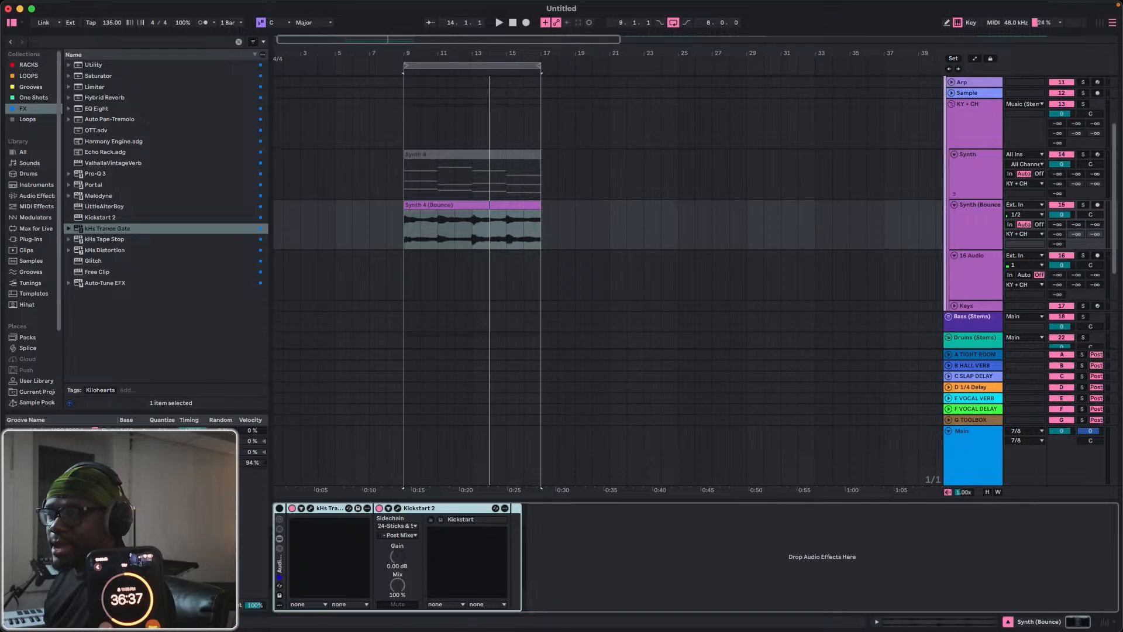
click(280, 509)
key(space)
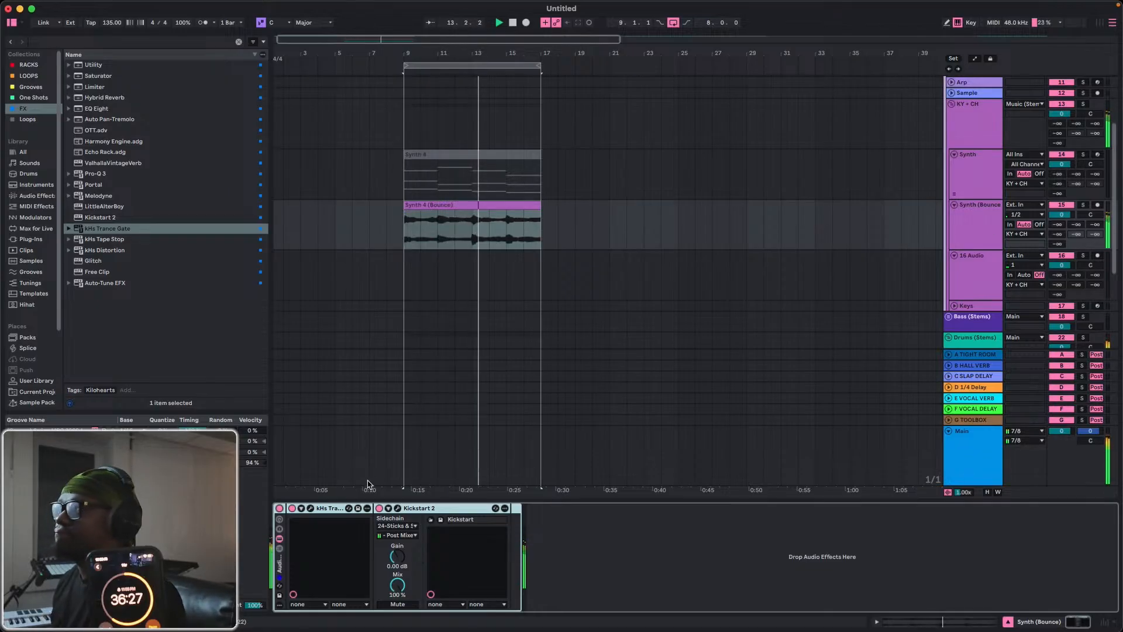
Find the OTT.adv preset, add it before the effect rack on Synth (Bounce), and set its Amount to 31%.
key(super+f)
text(OT)
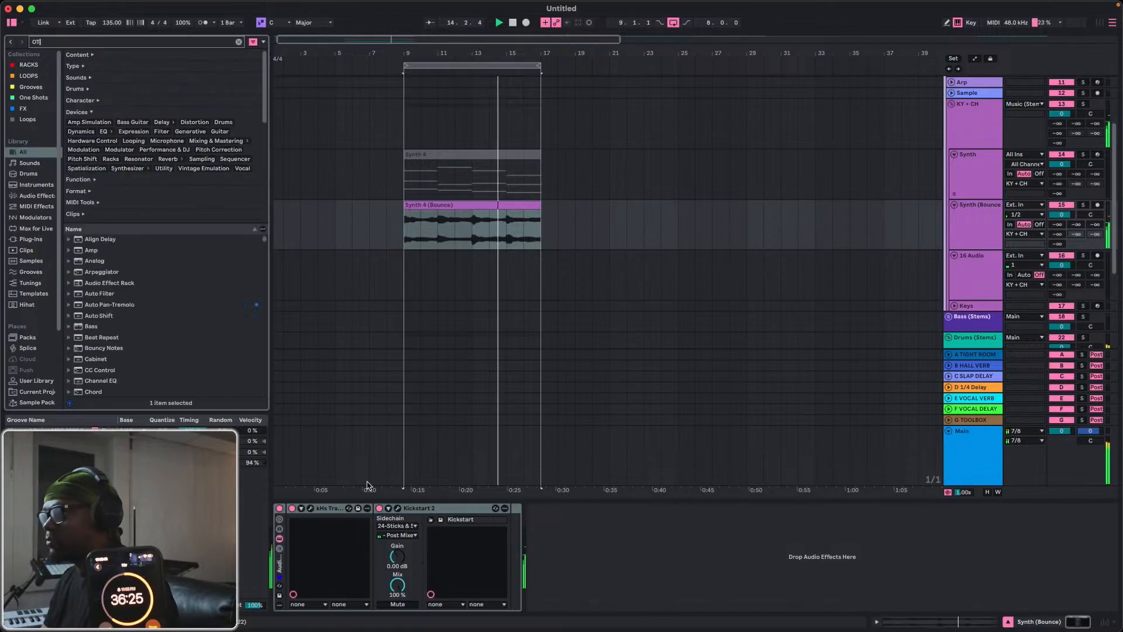
text(T)
drag(88, 176, 258, 517)
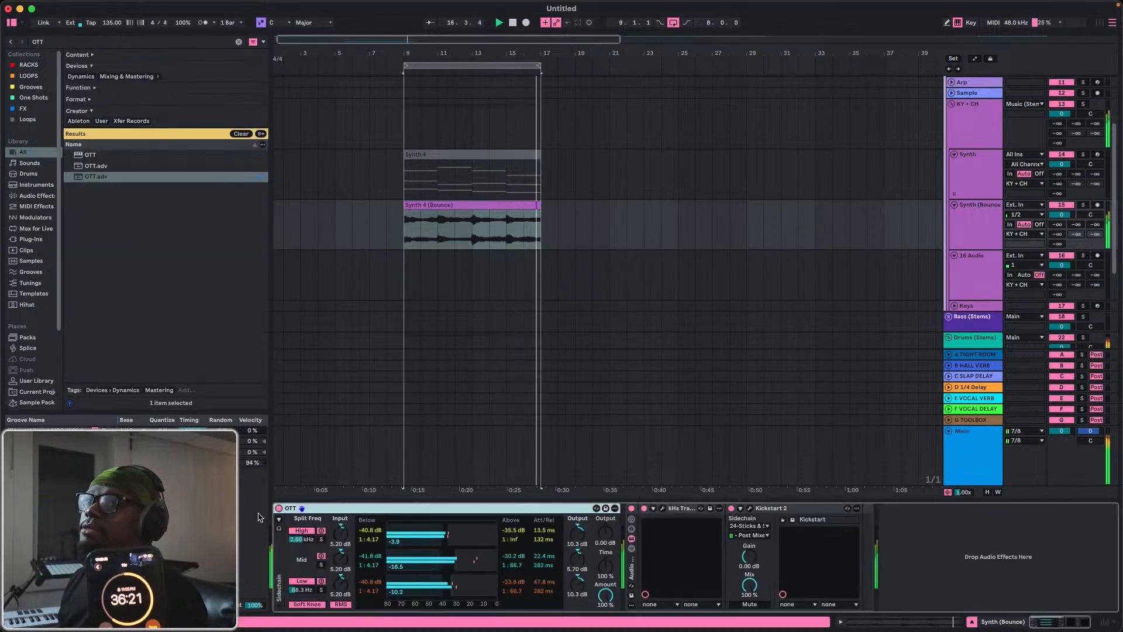
mouse_move(605, 595)
mouse_down()
mouse_move(606, 629)
mouse_move(606, 598)
mouse_up()
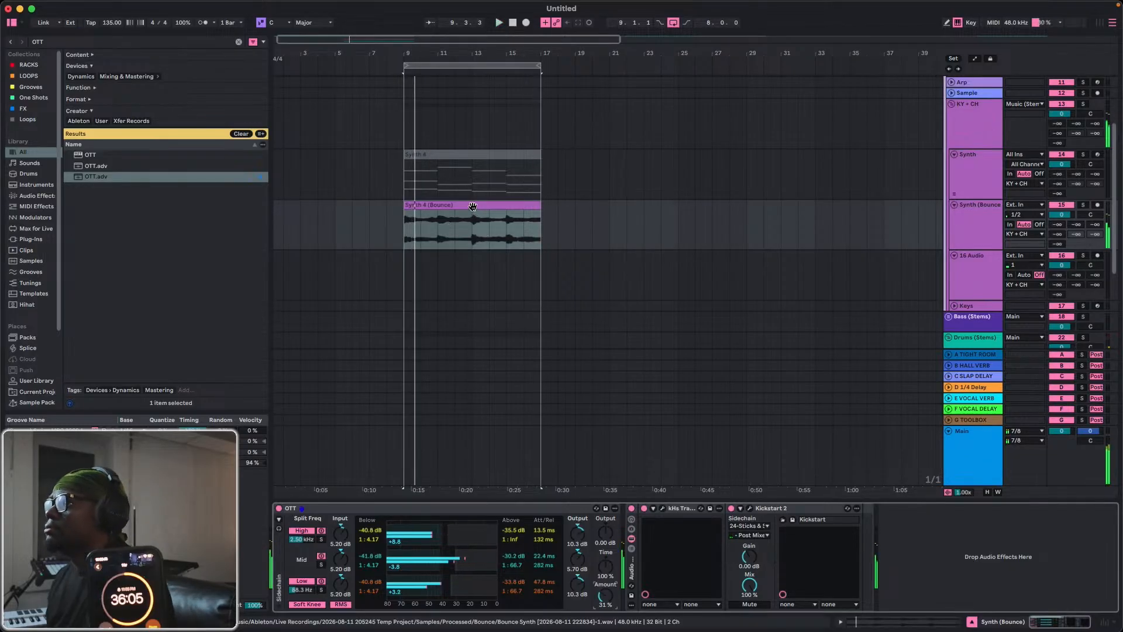
key(space)
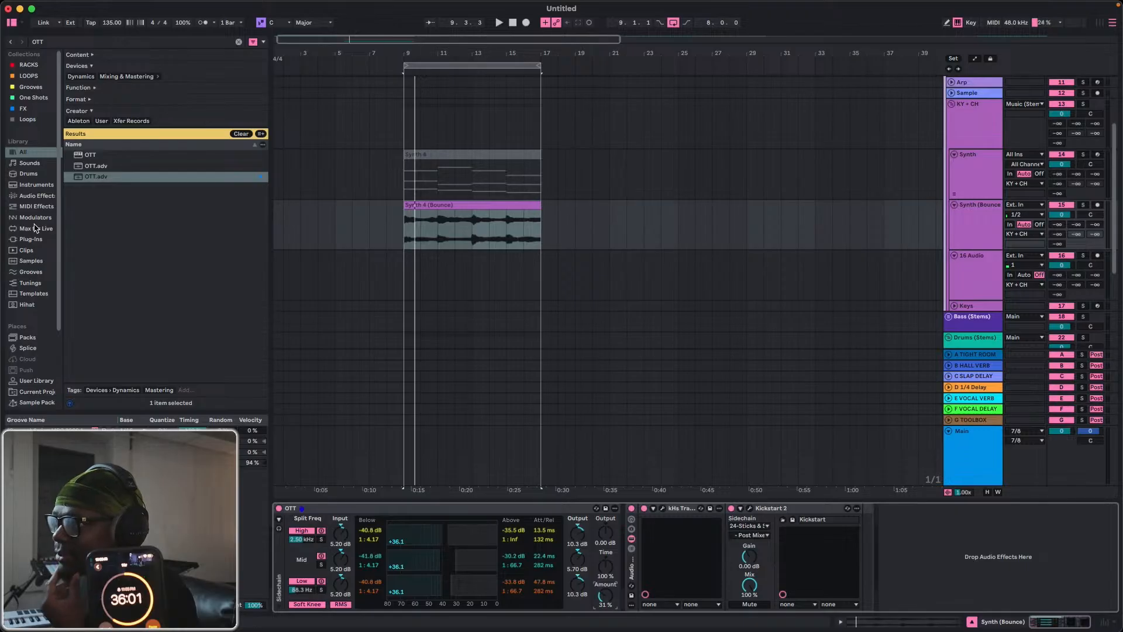
Clear the OTT search from the RACKS collection, collapse the Synth track, and play the loop briefly.
click(29, 66)
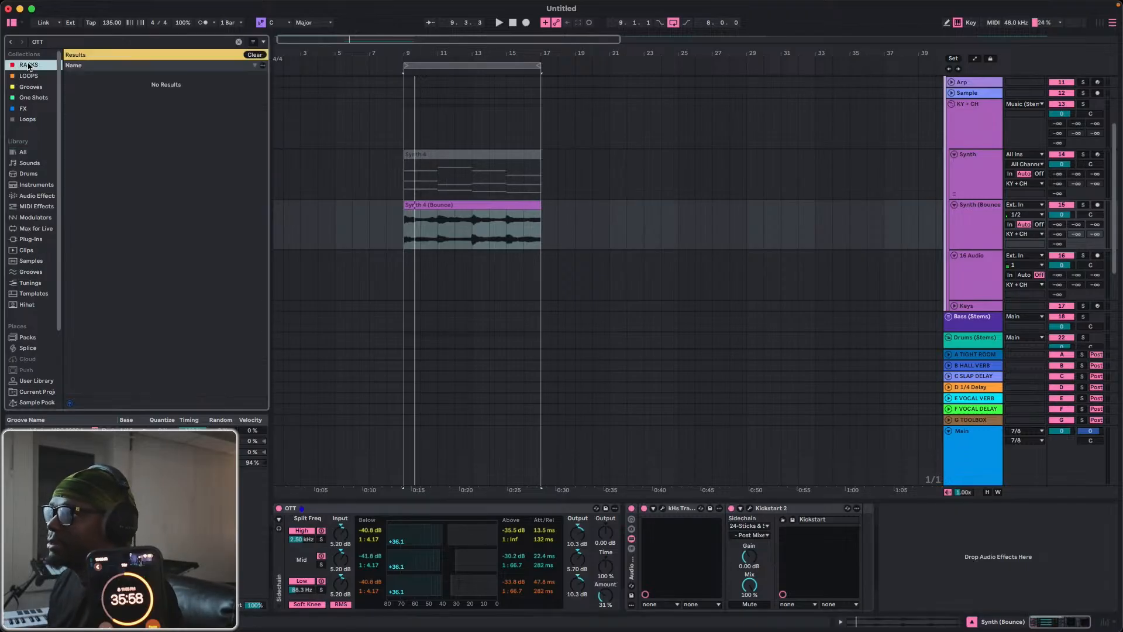
click(238, 41)
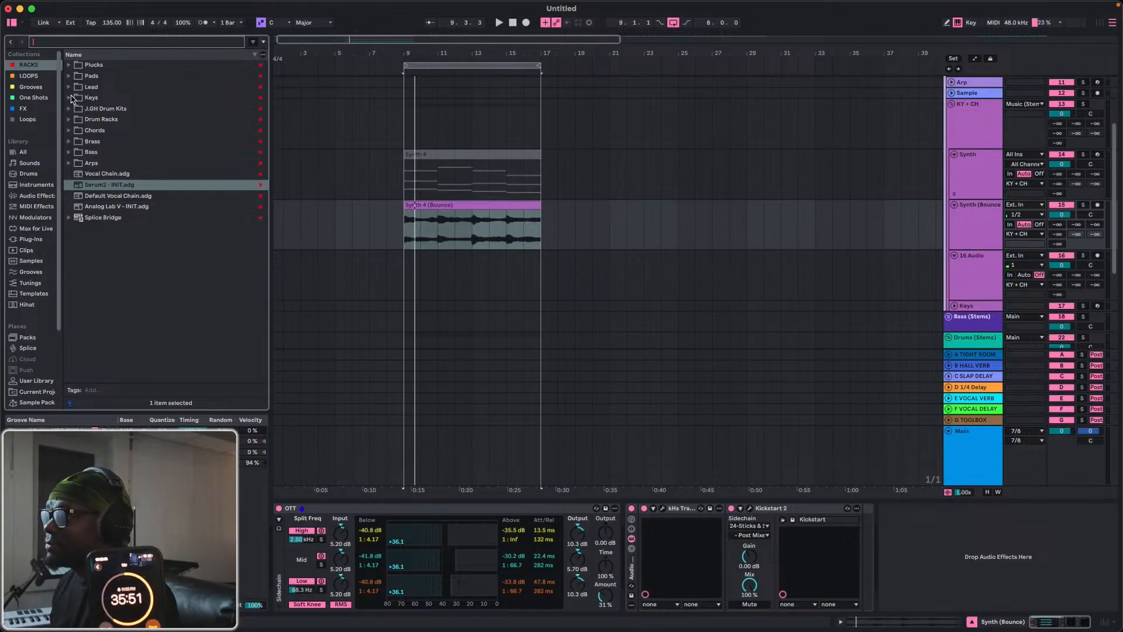
click(960, 157)
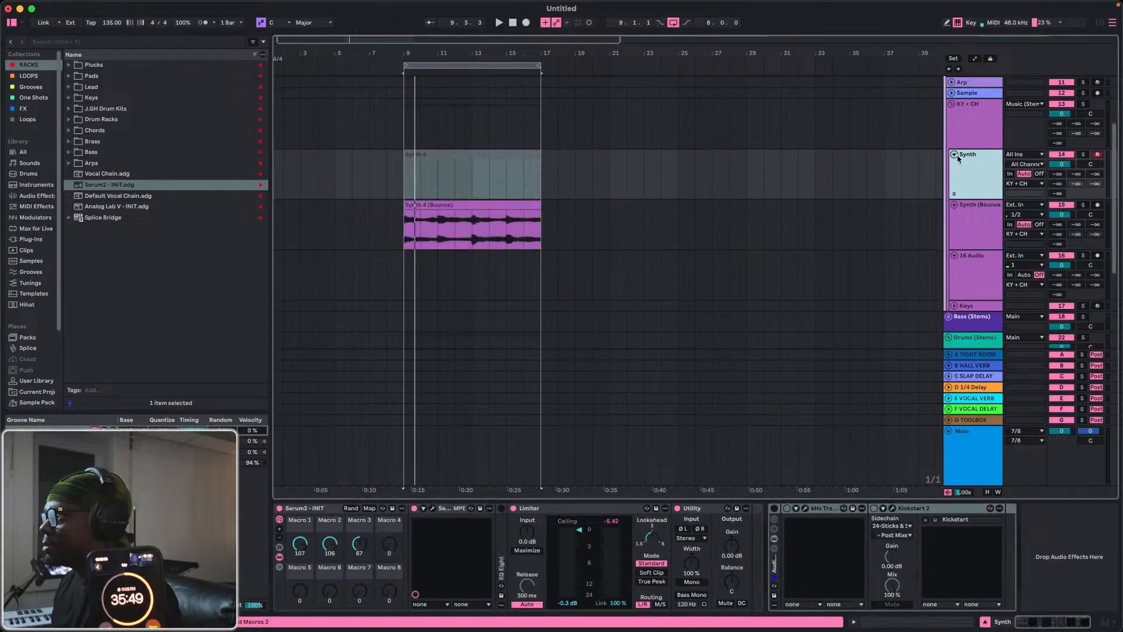
click(954, 154)
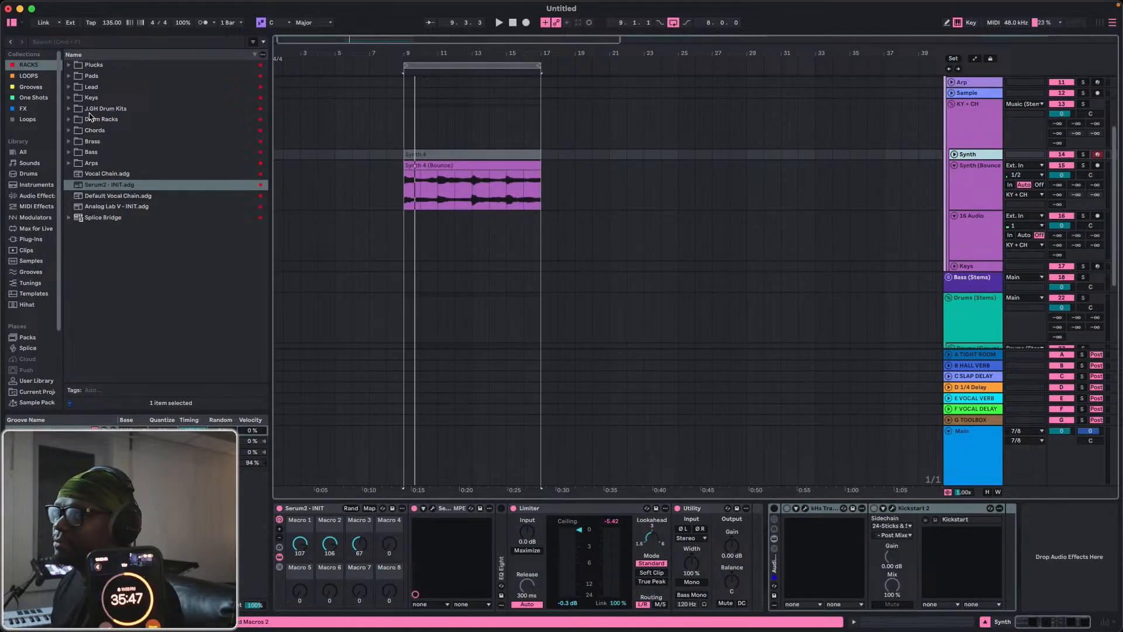
key(space)
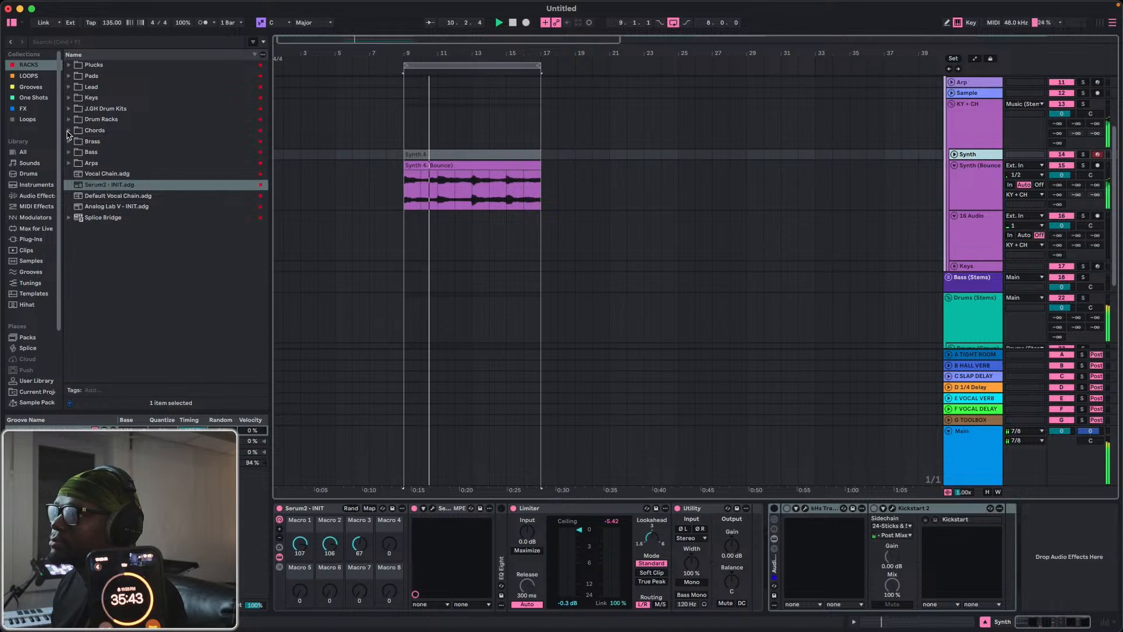
key(space)
Browse the KE Discord place and expand the 267 - Embodiment Flip Project folder.
scroll(10, 377, down, 4)
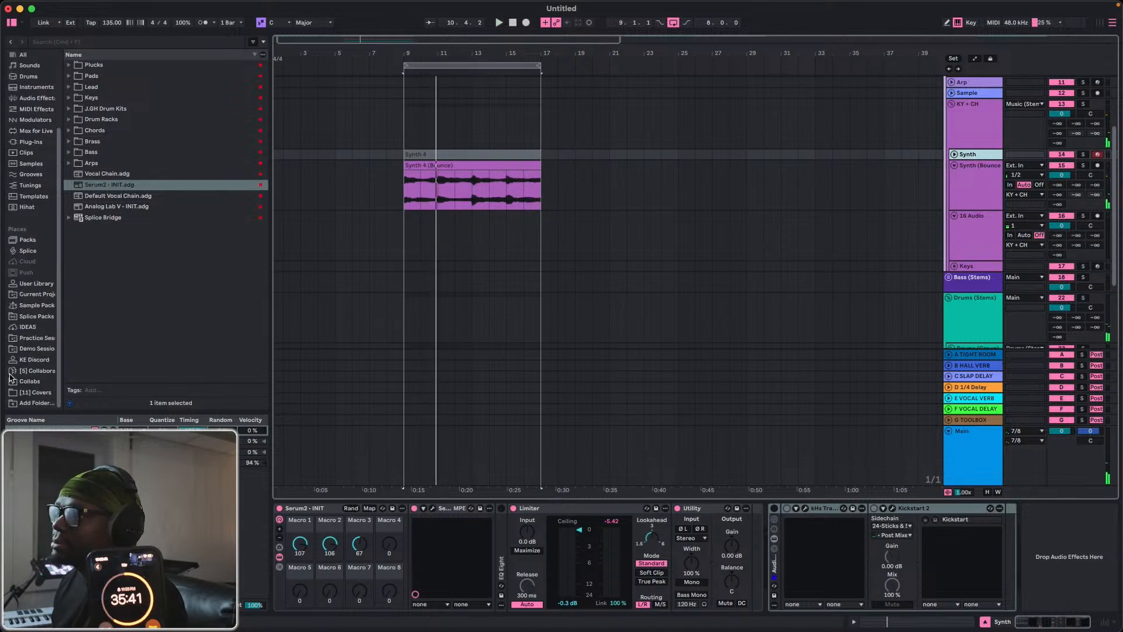
click(25, 330)
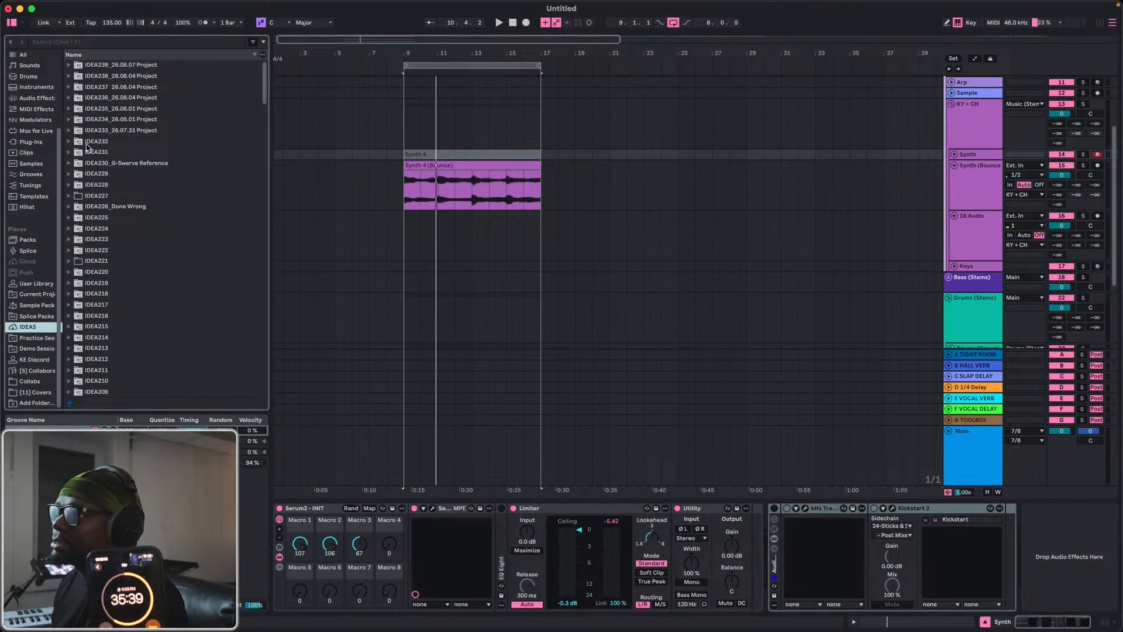
click(33, 360)
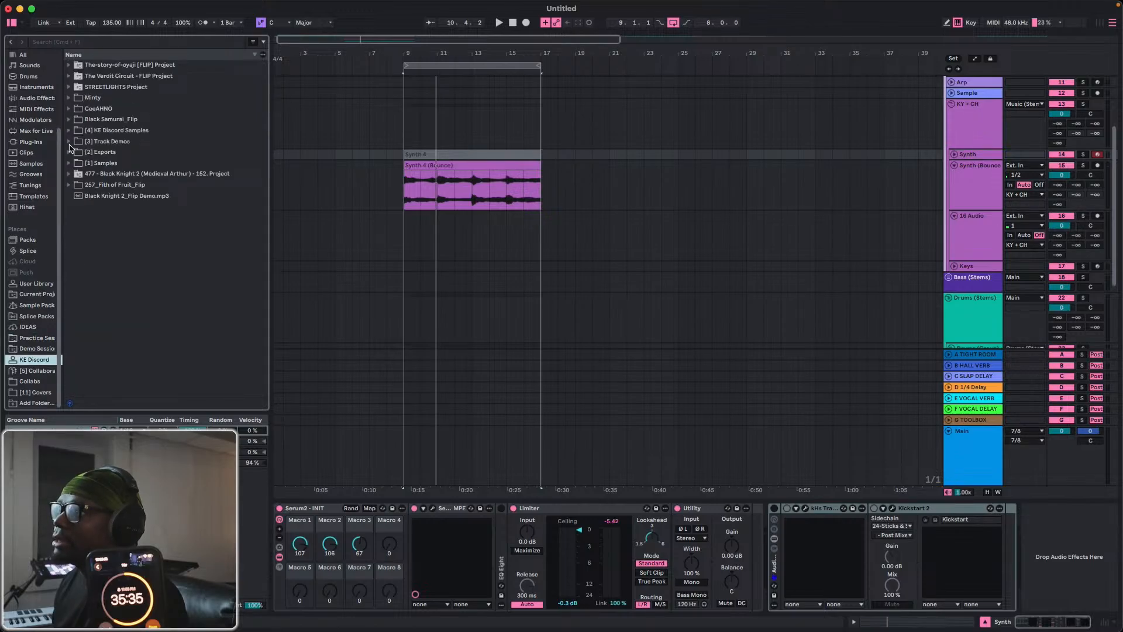
click(69, 130)
click(69, 131)
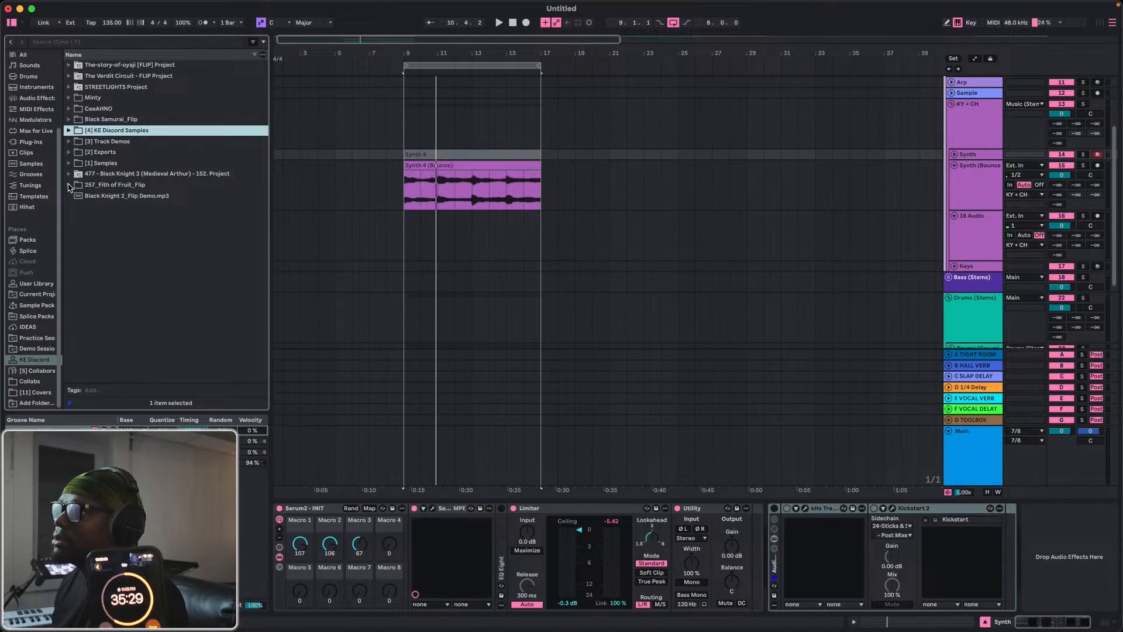
click(69, 98)
click(75, 109)
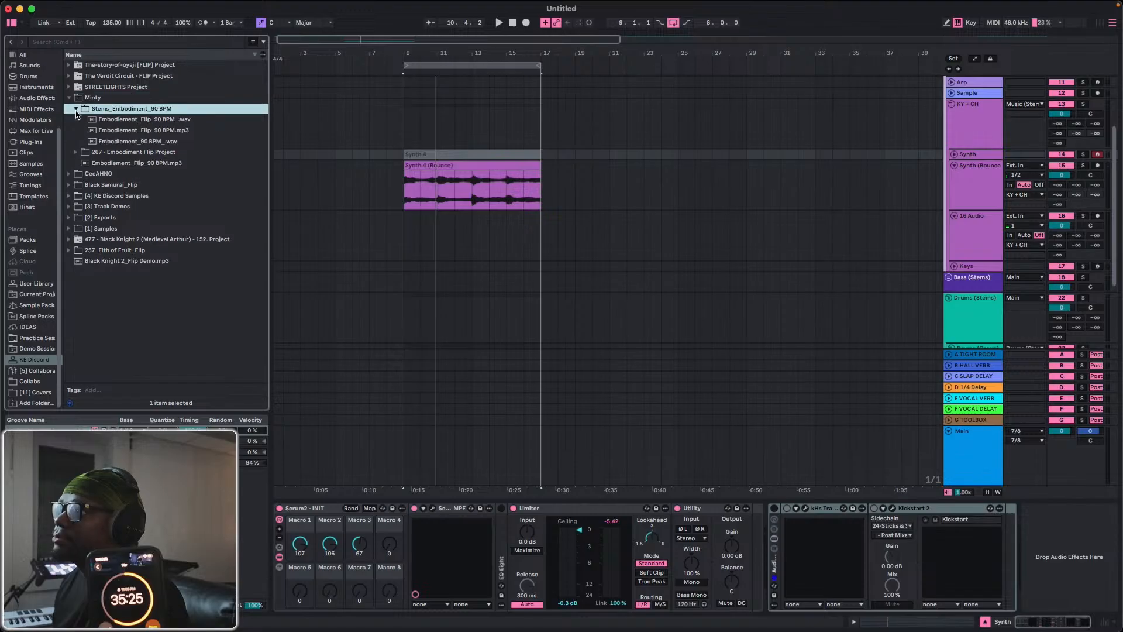
click(76, 110)
click(76, 119)
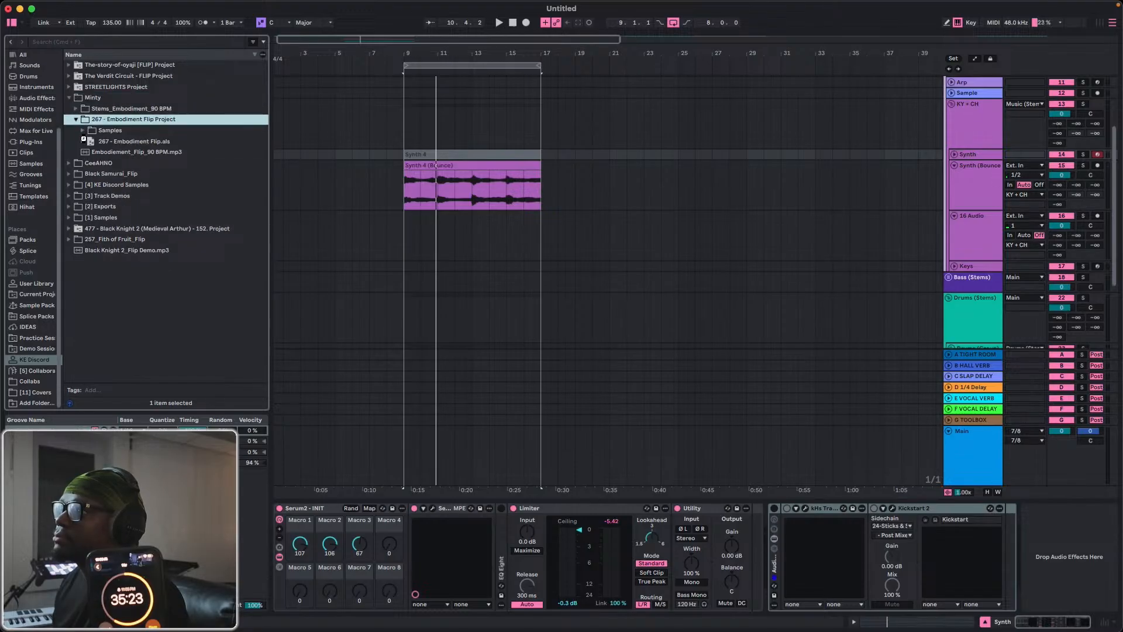
Expand 267 - Embodiment Flip.als down to its Bass (Group) and reveal the devices of the second Bass track.
click(82, 141)
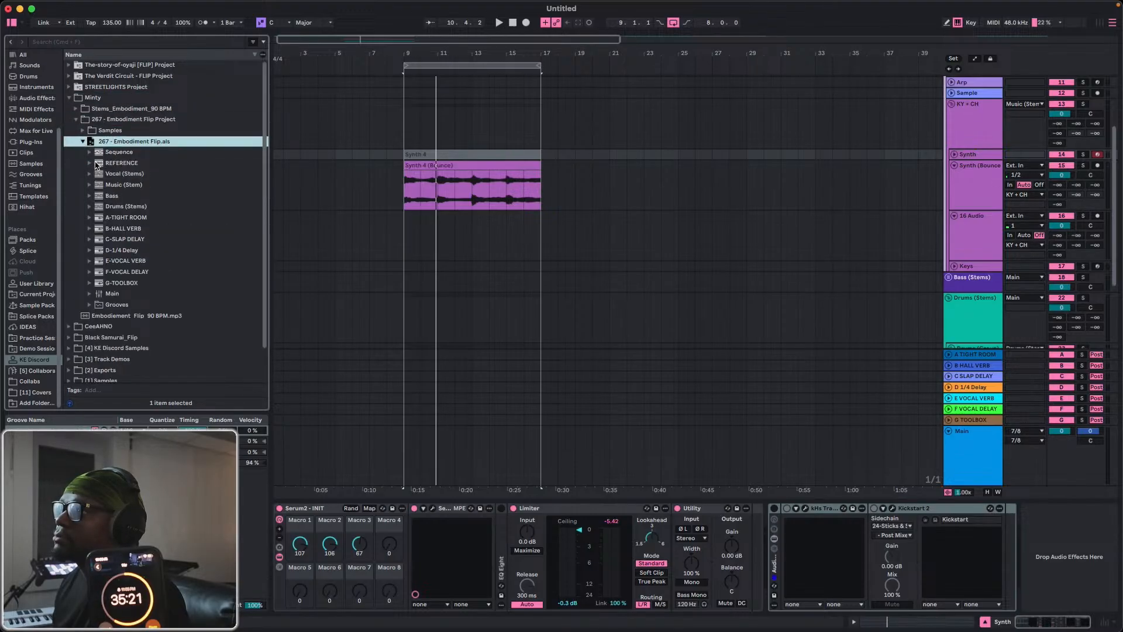
click(88, 196)
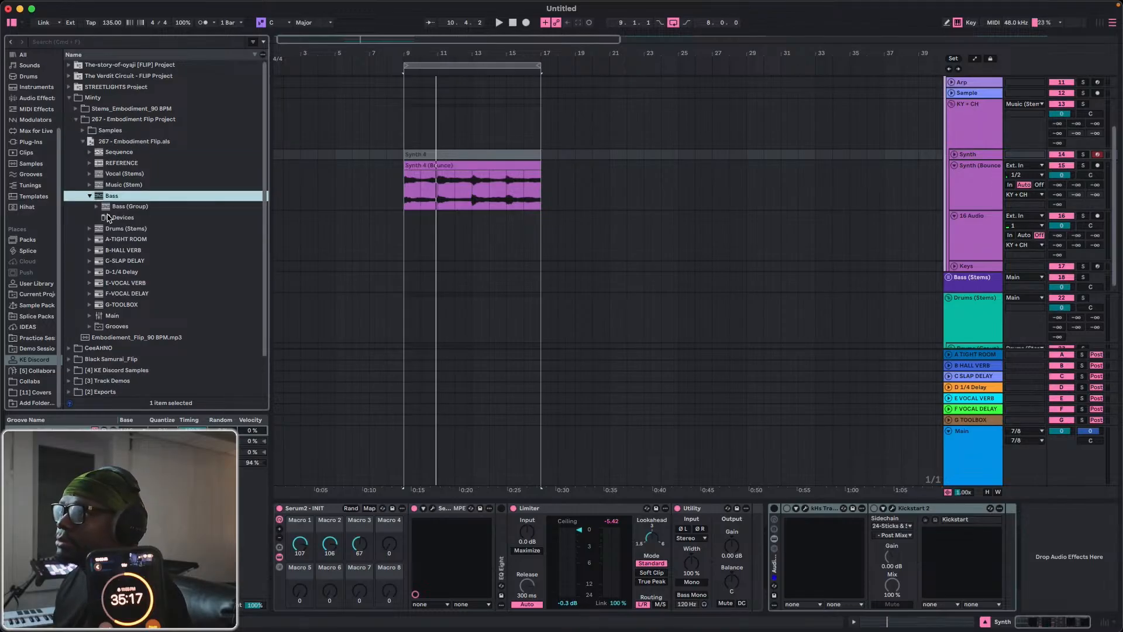
click(98, 206)
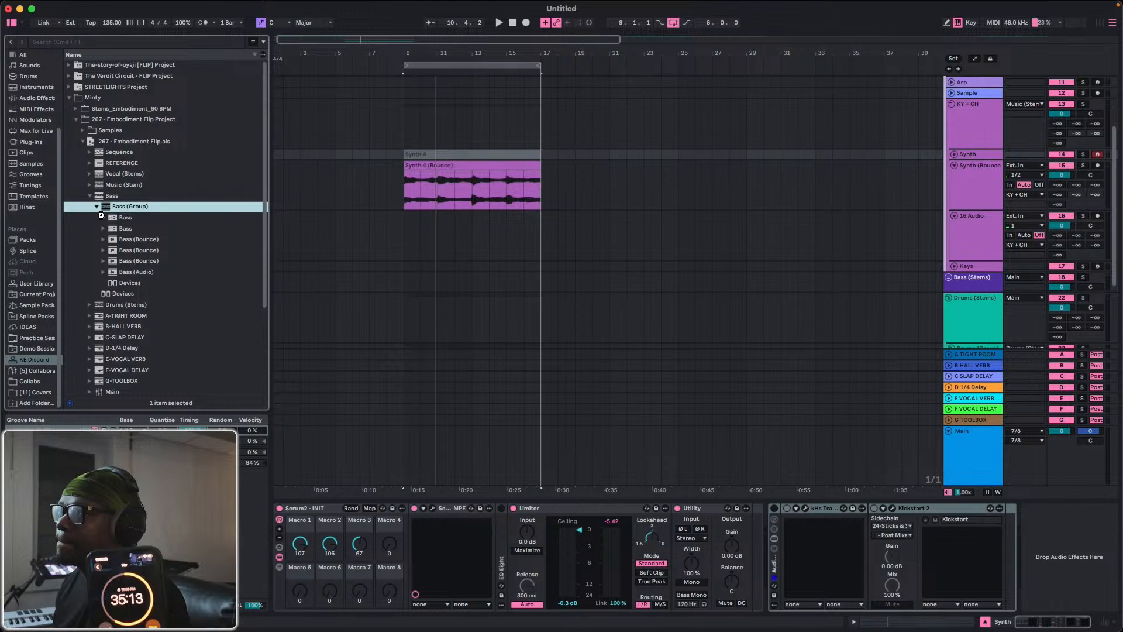
click(102, 219)
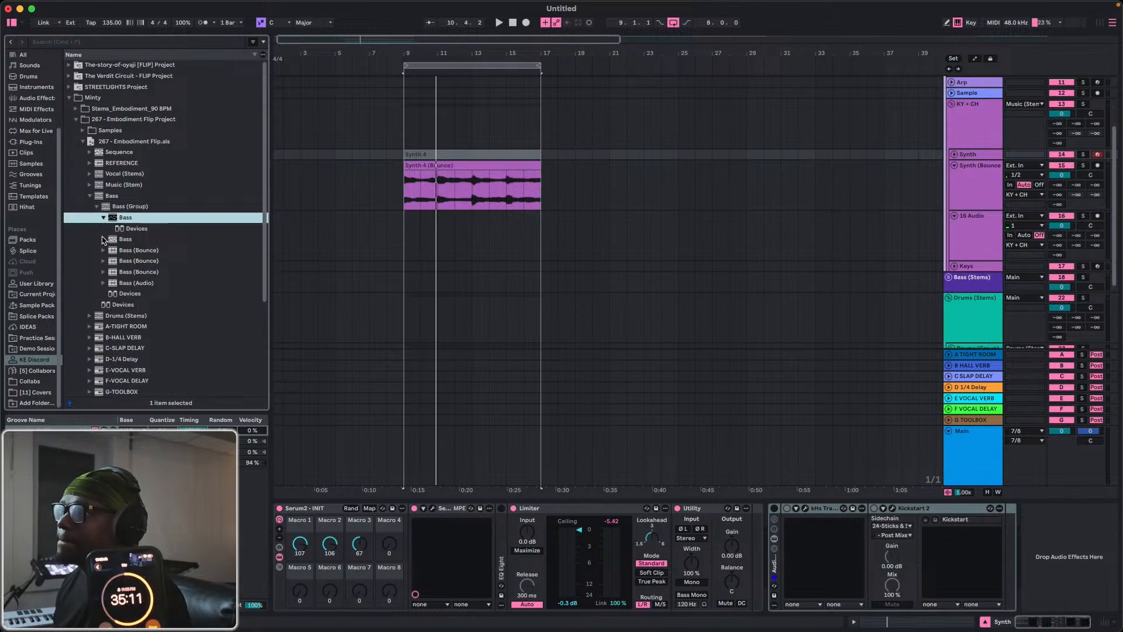
click(101, 237)
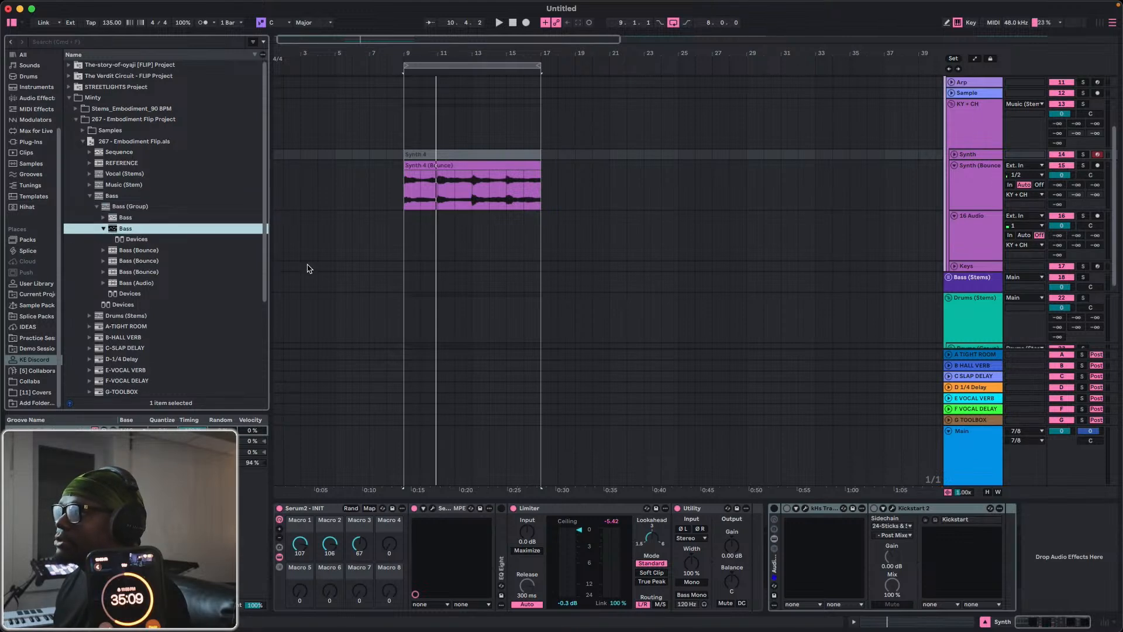
Unfold the Bass (Stems) and Bass (Group) tracks and load the second Bass track's devices from the browsed set onto the Bass track.
scroll(957, 275, down, 2)
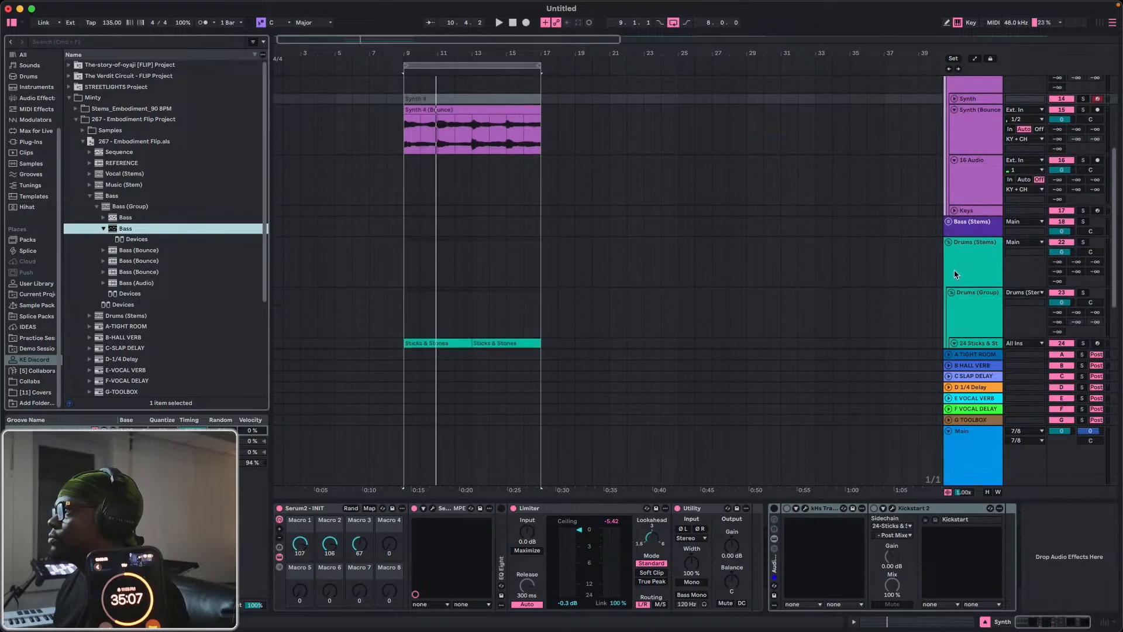
click(949, 221)
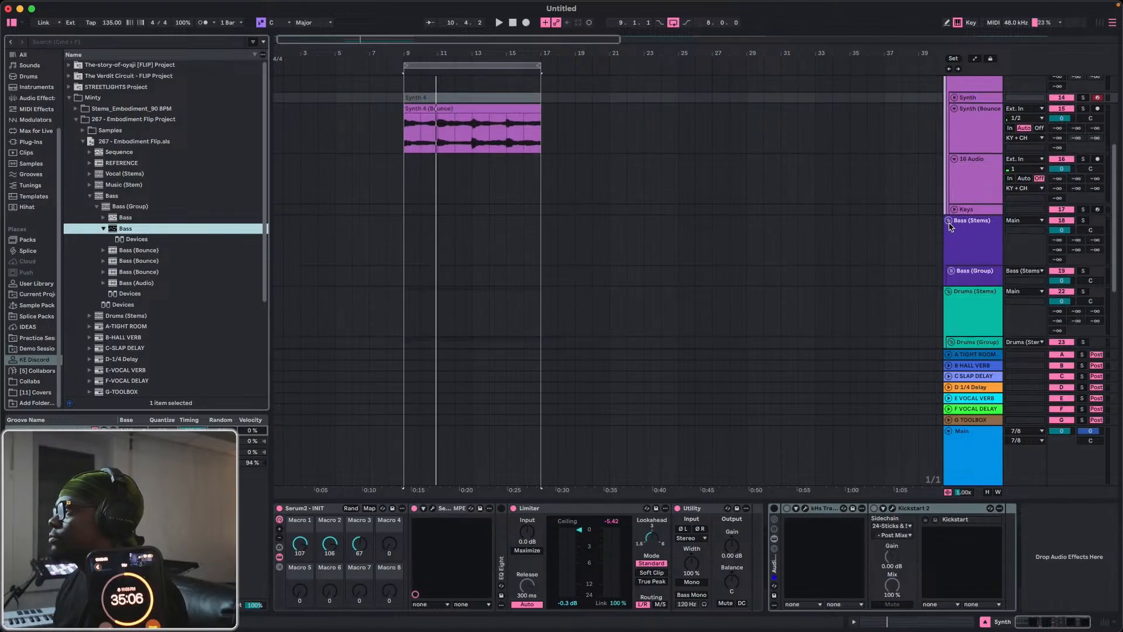
click(952, 272)
scroll(959, 325, down, 1)
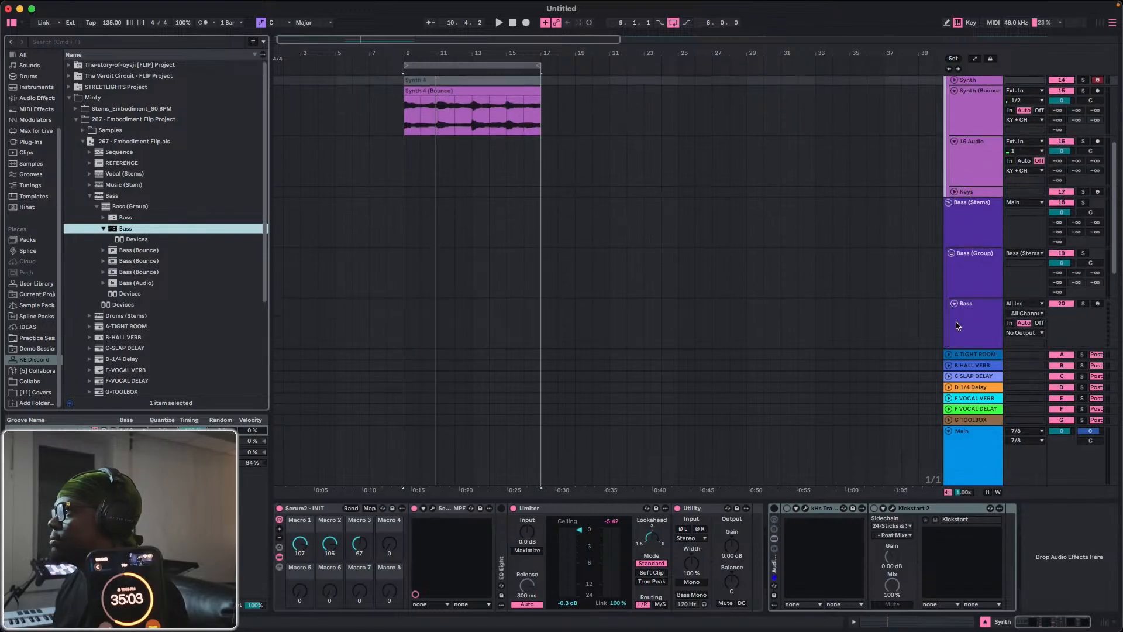
click(959, 322)
click(124, 239)
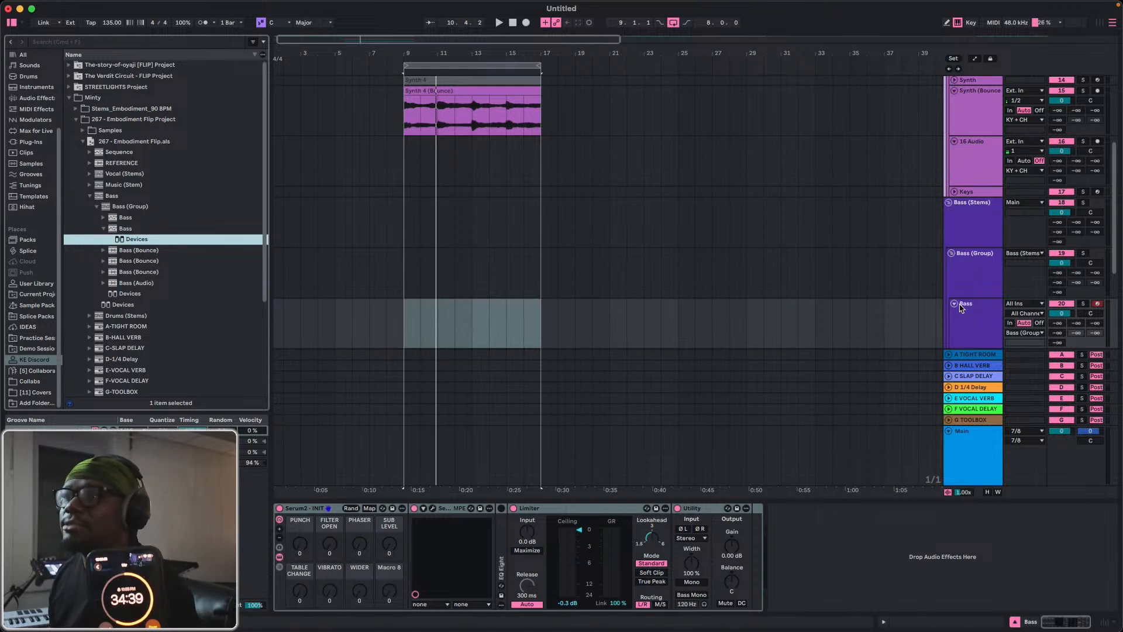
Try out the bass sound against the loop from bar 9, and record an eight-bar MIDI bass part on the Bass track.
click(420, 336)
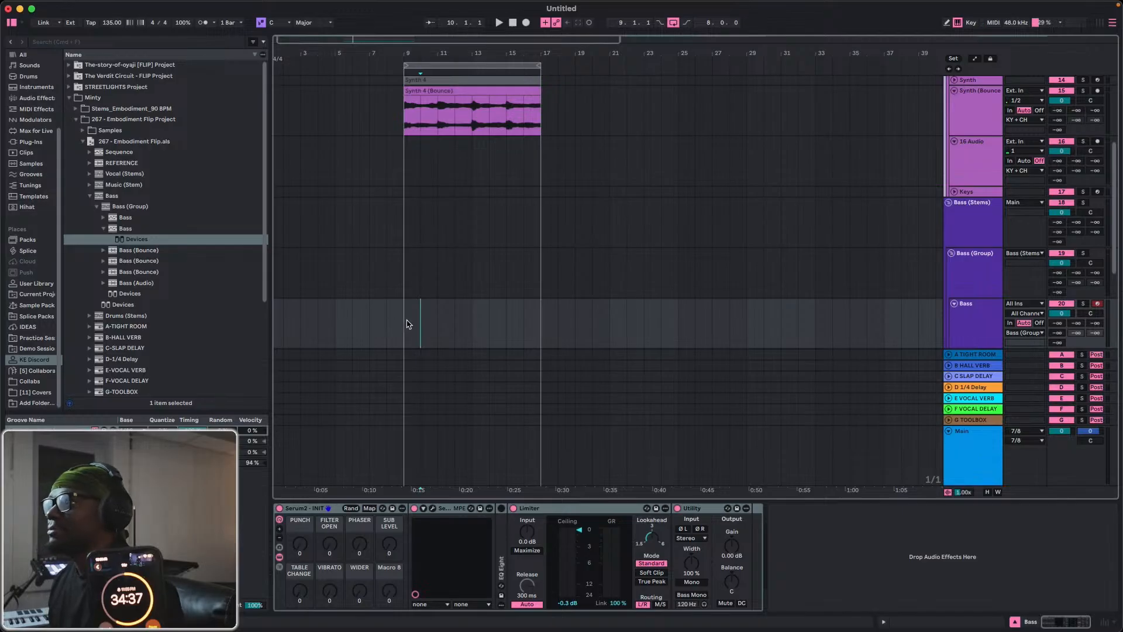
click(408, 324)
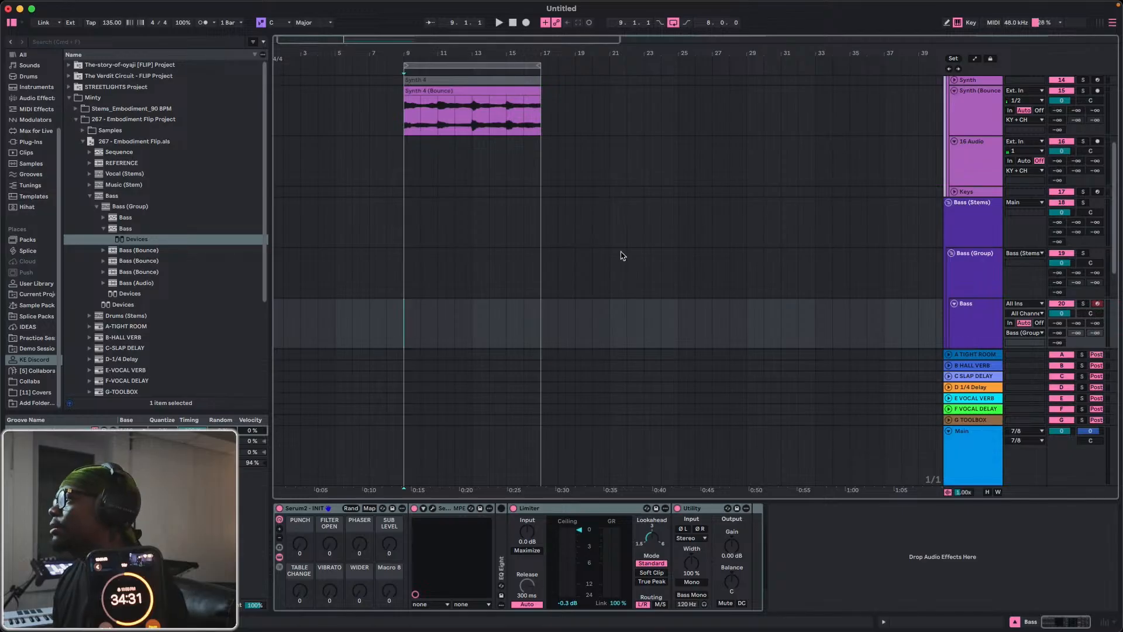
key(space)
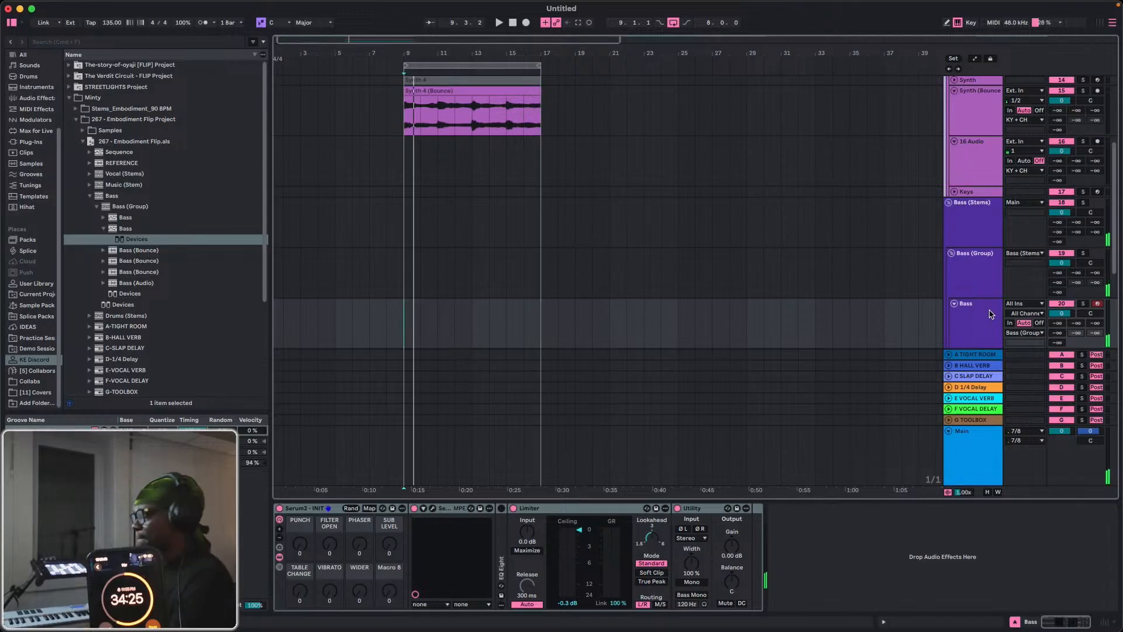
key(space)
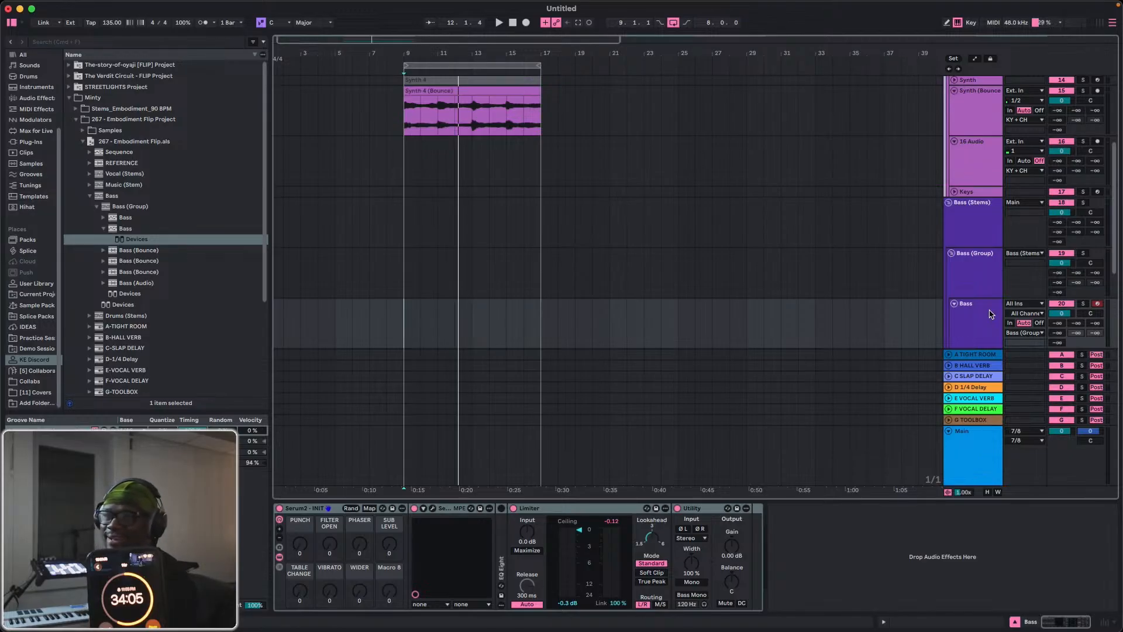
key(F9)
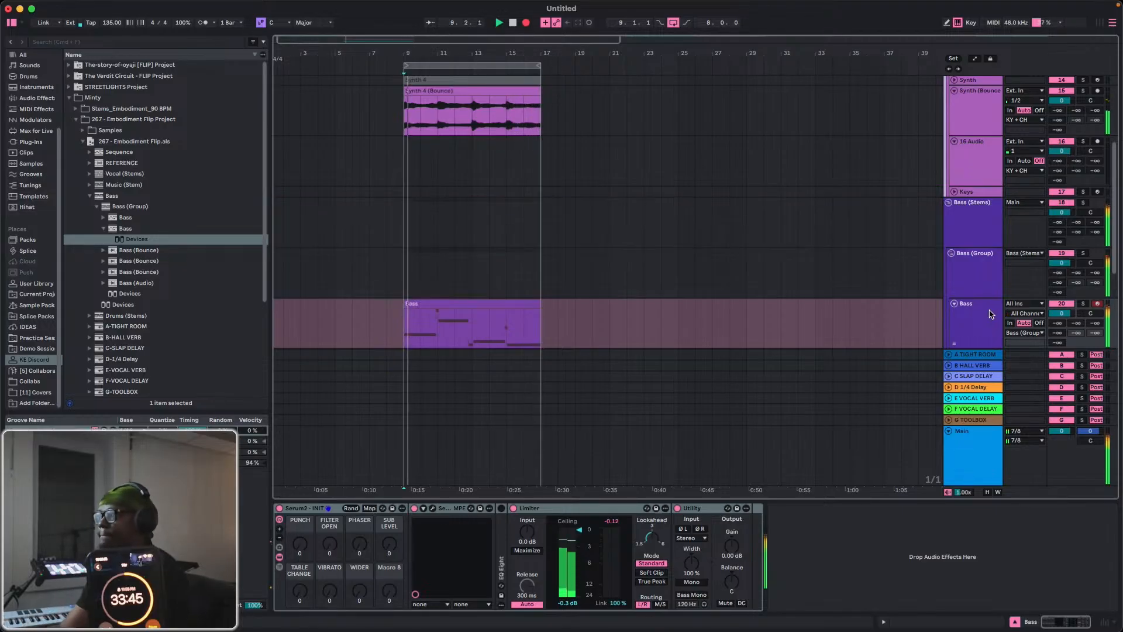
click(526, 22)
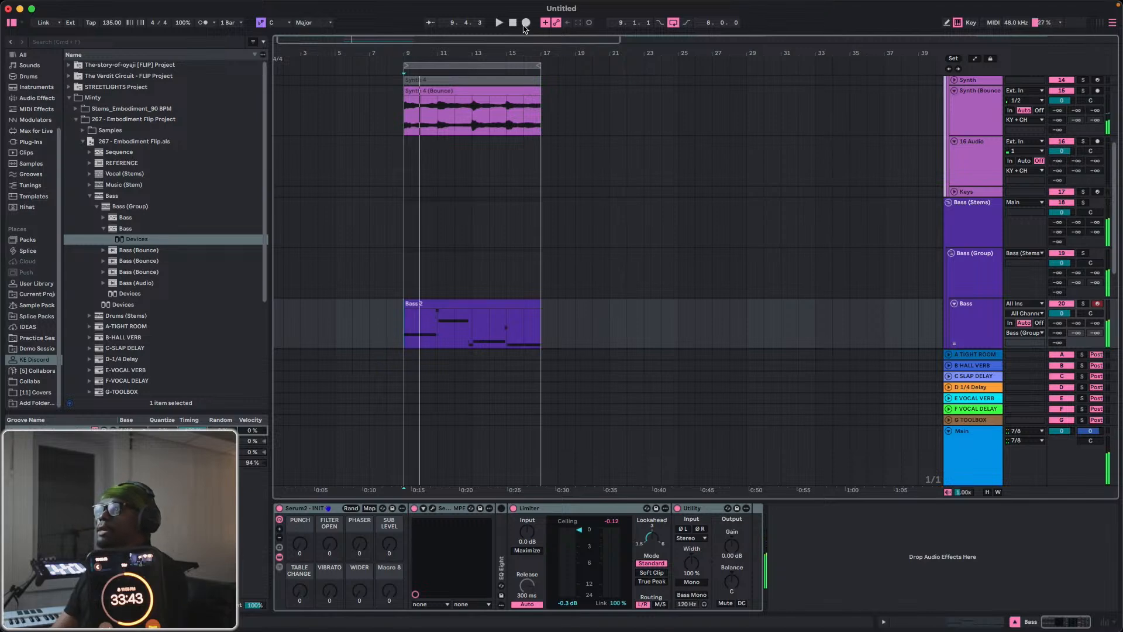
Open the recorded bass clip and delete the stray short C2 and B1 notes just before bar 13.
double_click(454, 306)
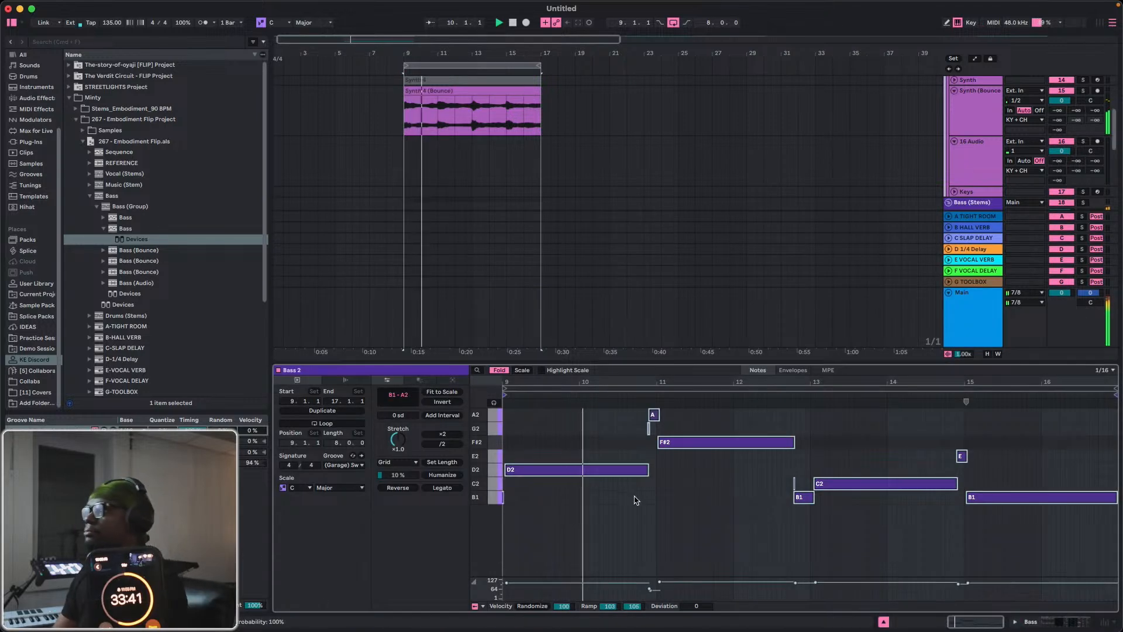
click(636, 500)
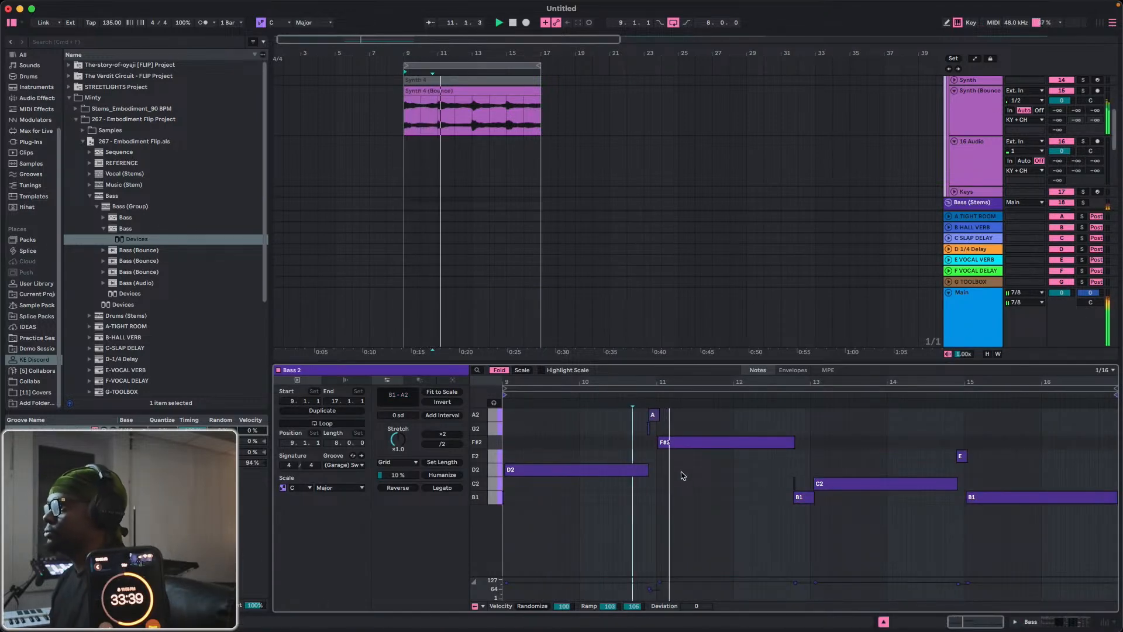
drag(771, 479, 802, 484)
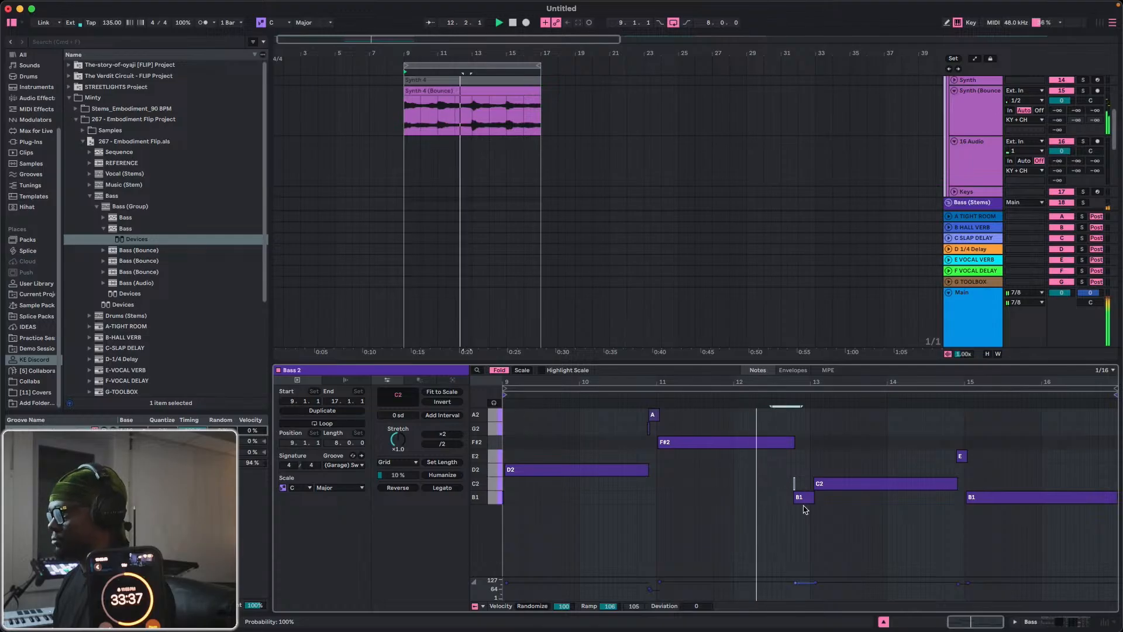
key(Delete)
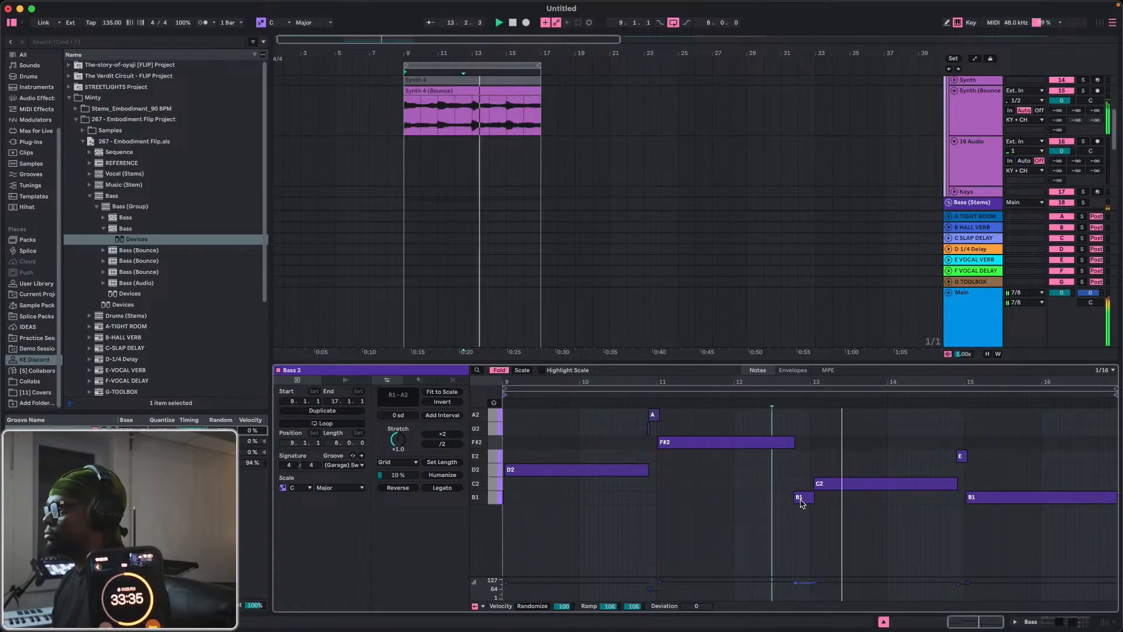
click(802, 502)
key(Delete)
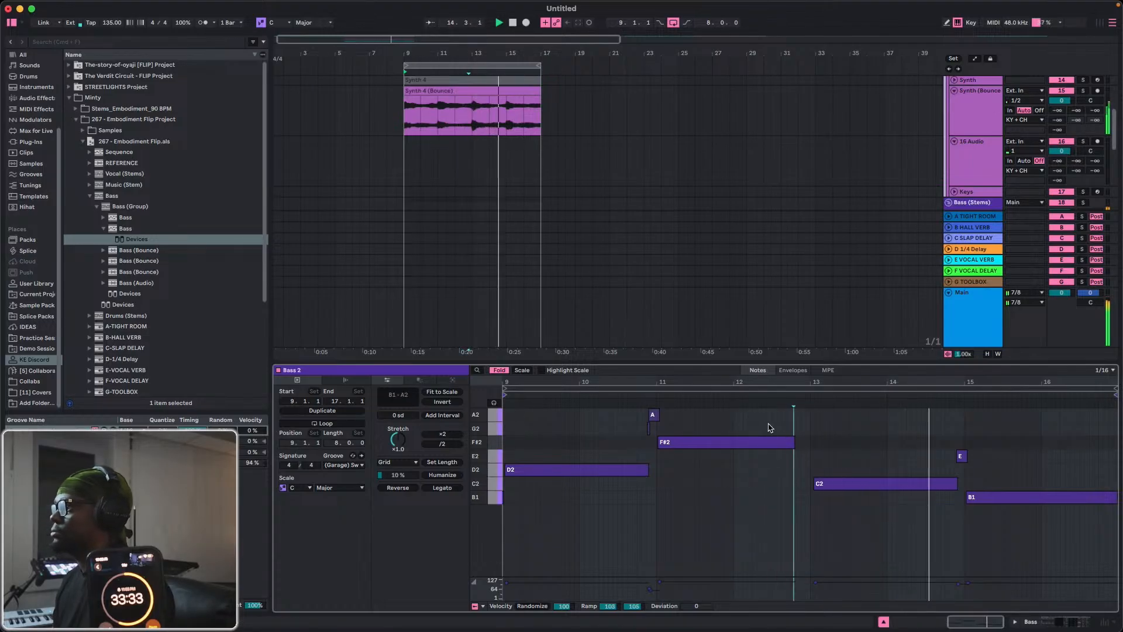
Extend the F#2 note to bar 13, move the long C2 note to start there, and play the bass line back.
key(space)
drag(794, 442, 808, 447)
drag(838, 484, 833, 484)
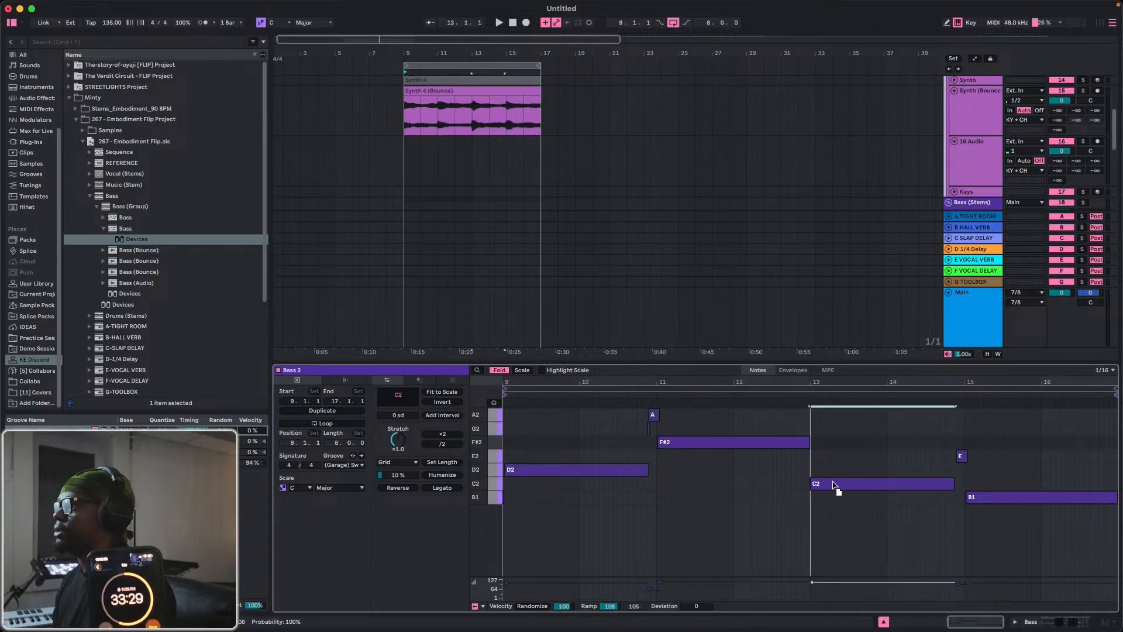
key(space)
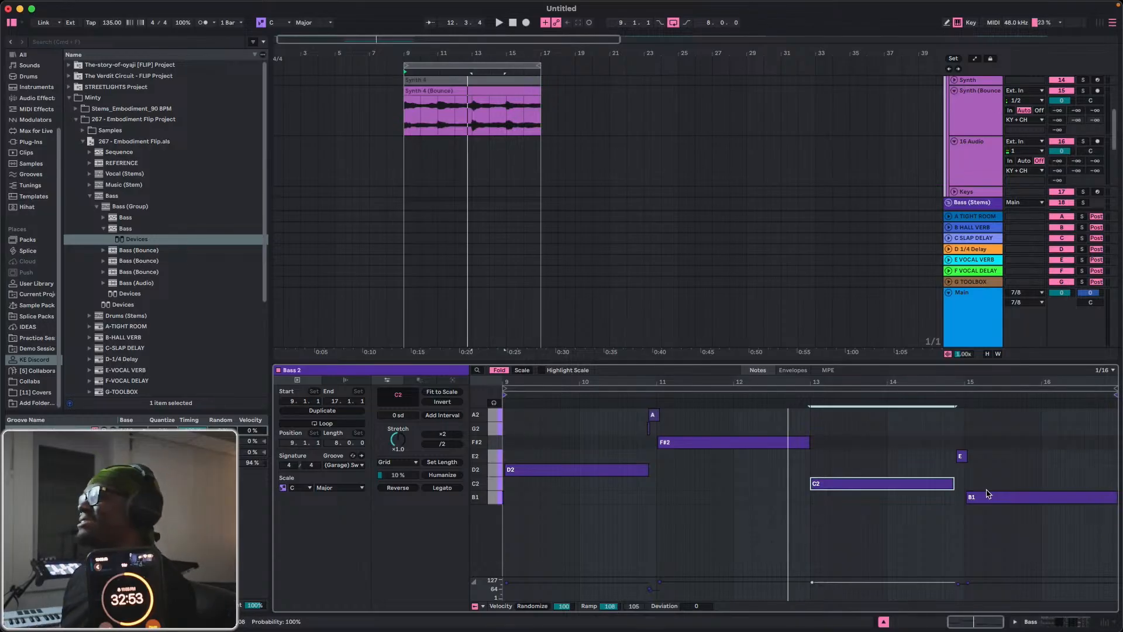
key(space)
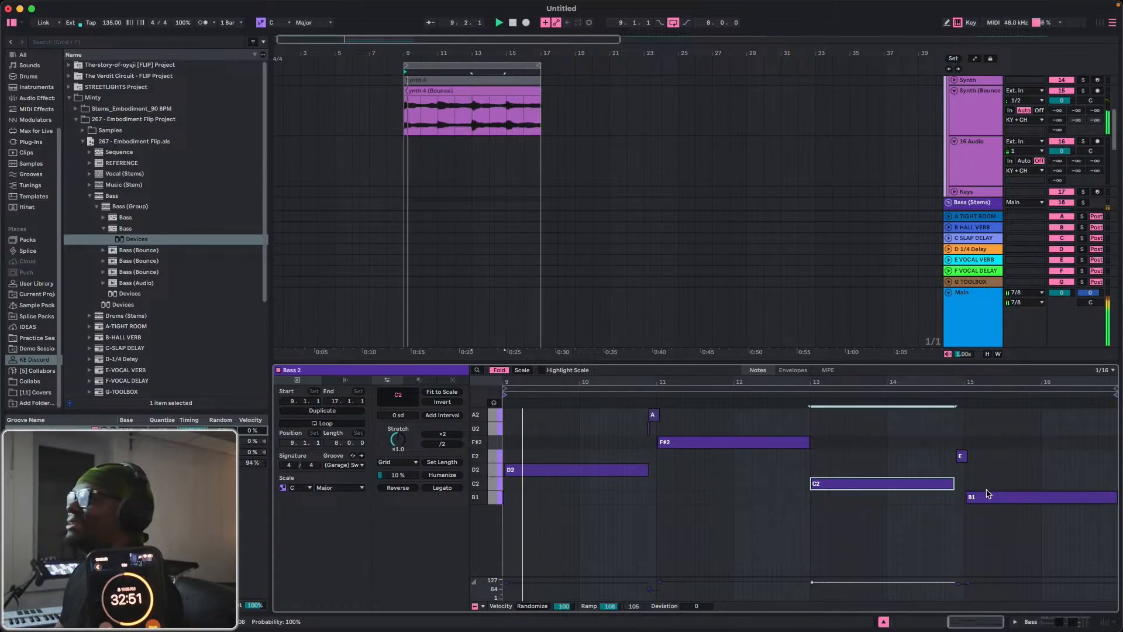
click(541, 469)
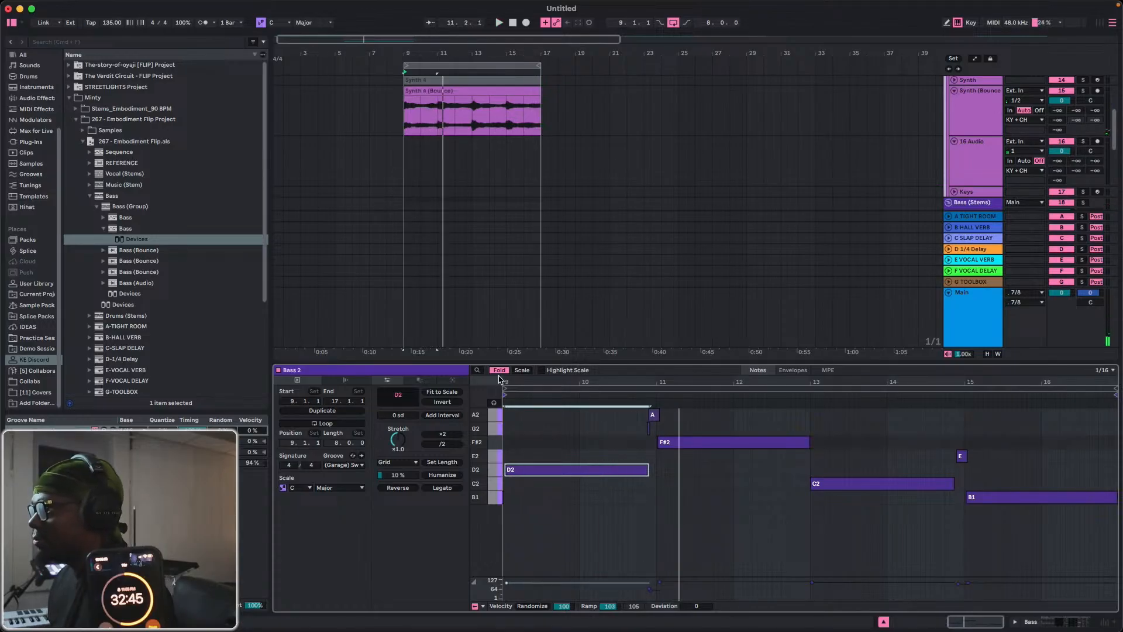
Delete the leftover B1 note before bar 9 and move the D2 note to start exactly at bar 9.
drag(526, 385, 943, 388)
click(922, 515)
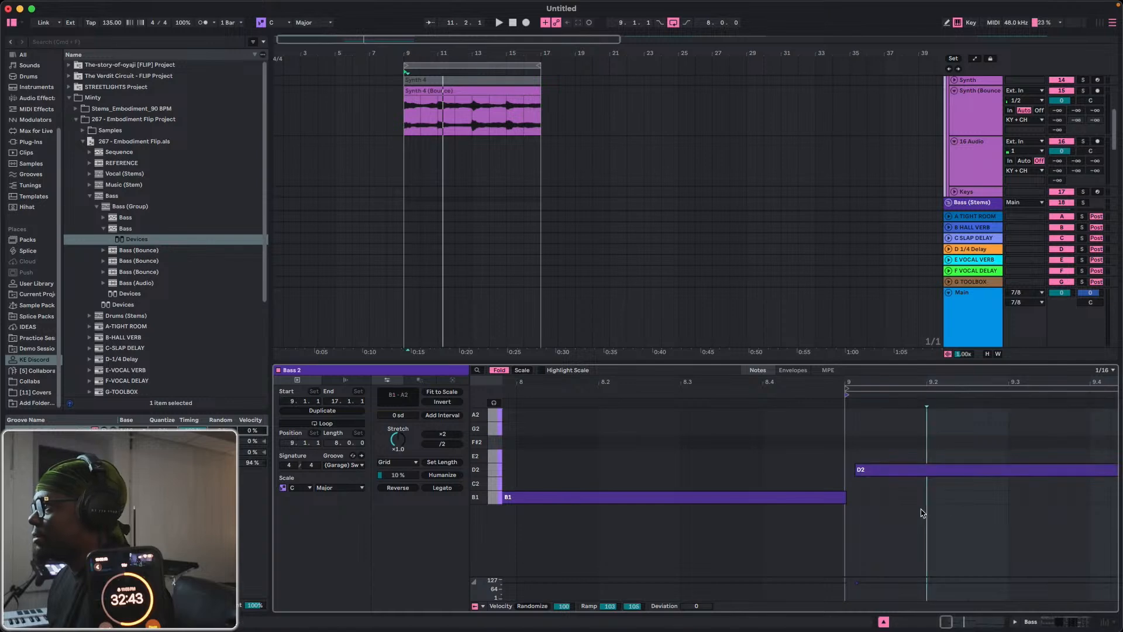
click(828, 499)
key(Delete)
drag(903, 469, 882, 467)
key(space)
drag(877, 382, 676, 375)
click(859, 495)
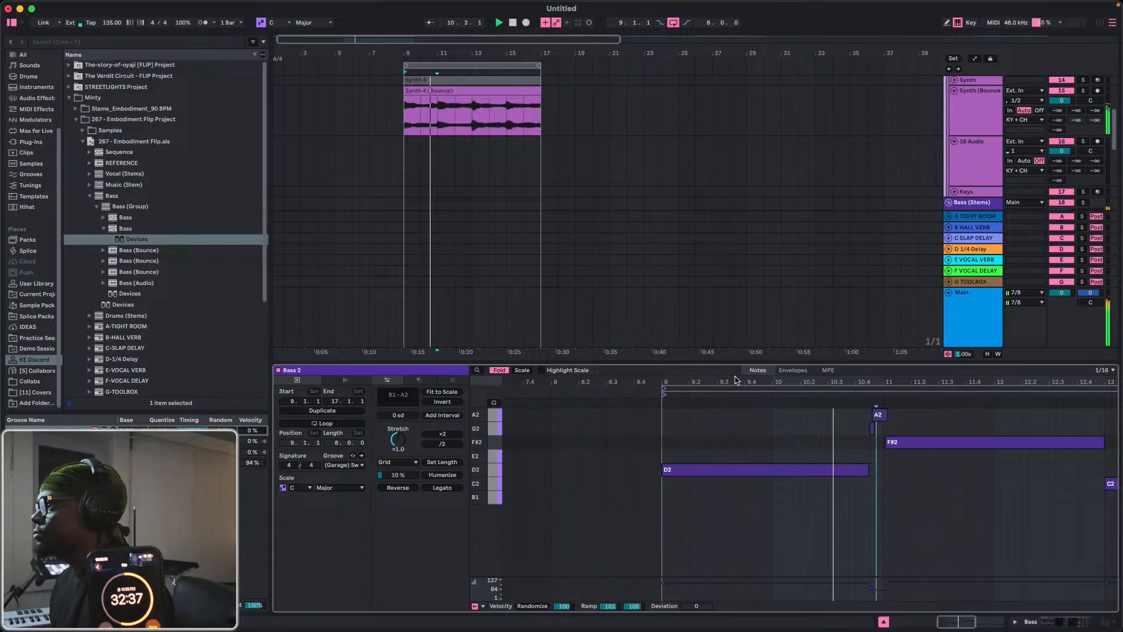
Crop the bass clip to its eight bars and replace the short E2 note by extending C2 to meet B1 at bar 7.
right_click(817, 390)
click(865, 393)
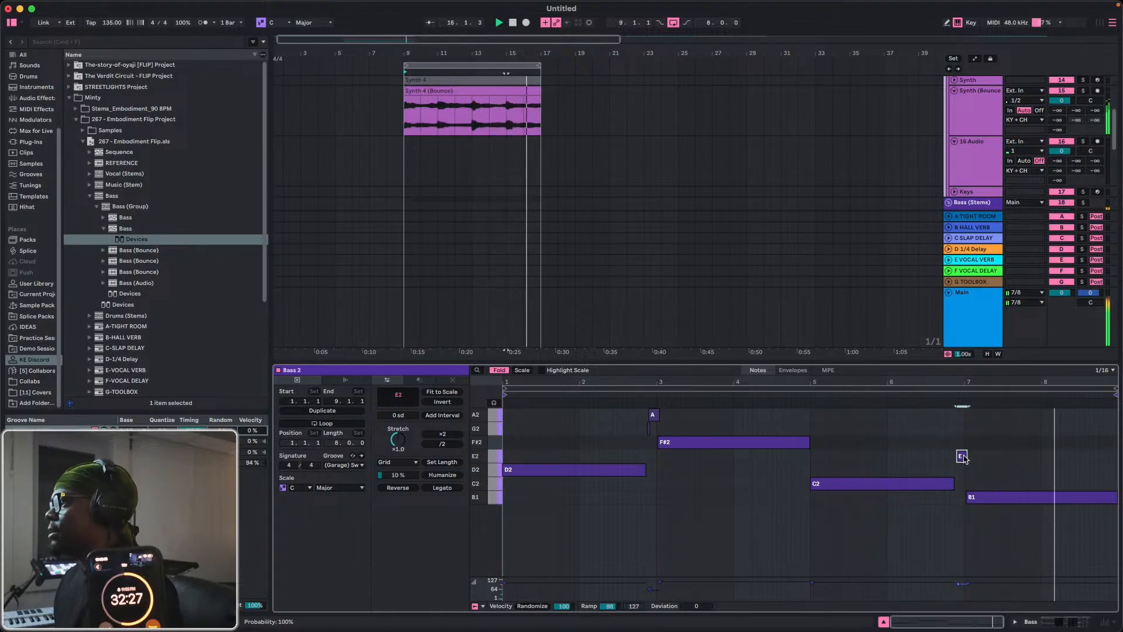
click(954, 503)
drag(954, 484, 964, 500)
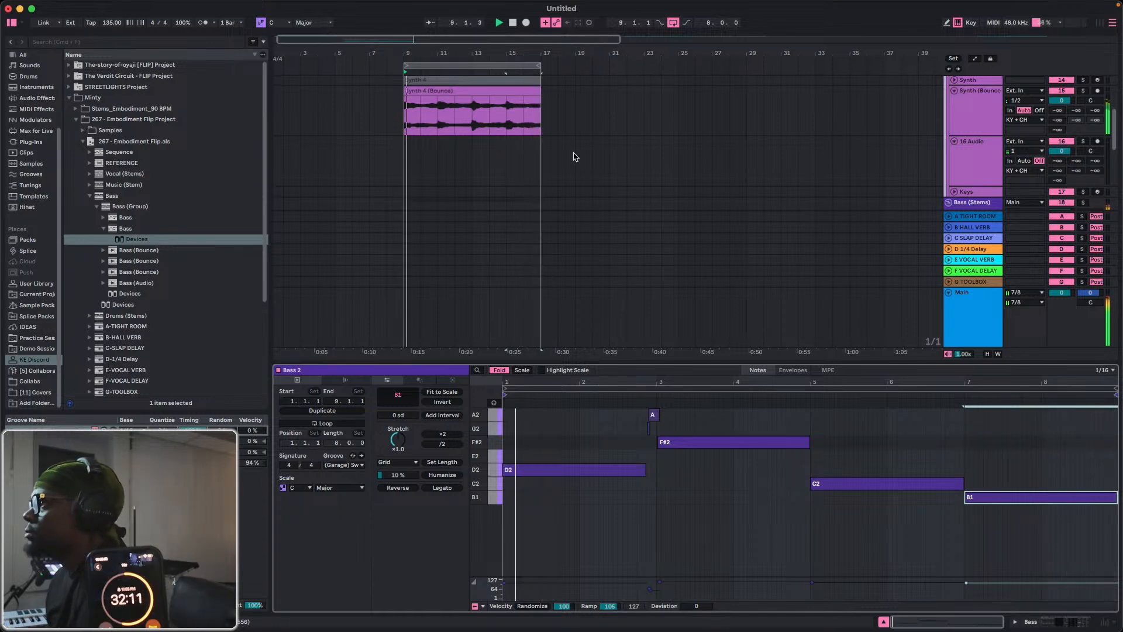
Unfold the Synth and Keys tracks and open the Keys track's Analog Lab V instrument.
scroll(565, 161, down, 5)
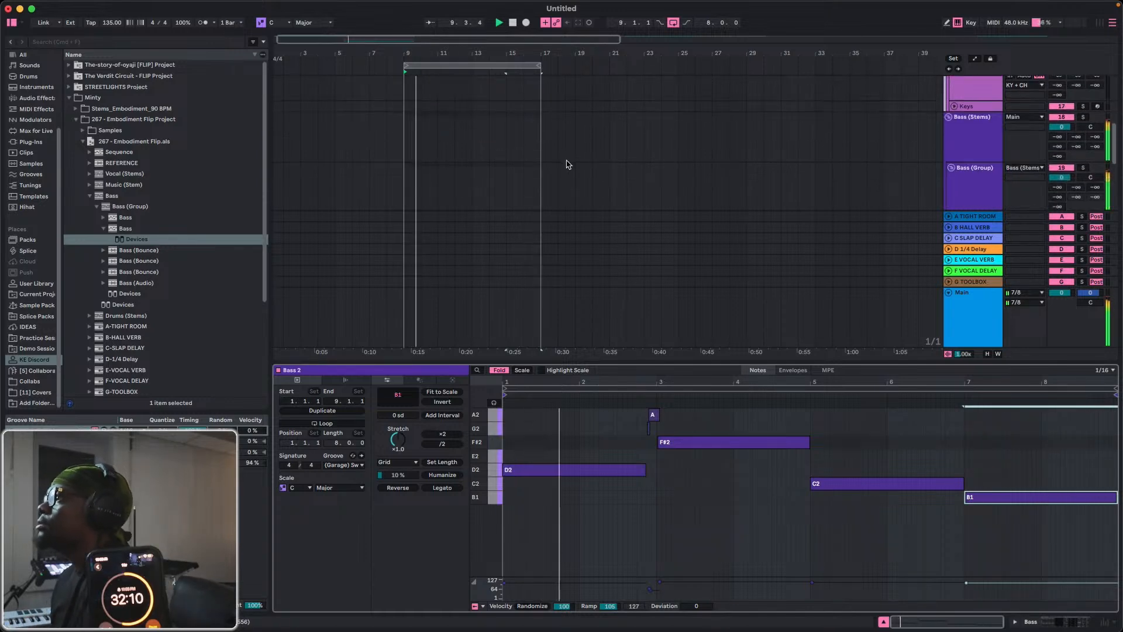
click(883, 621)
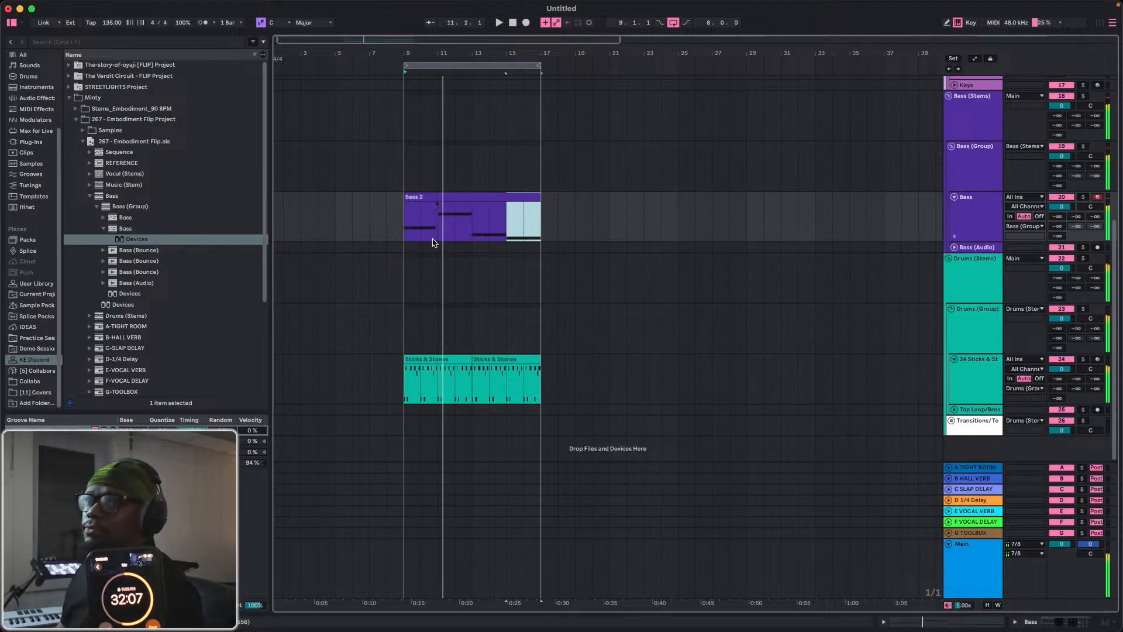
scroll(582, 206, up, 8)
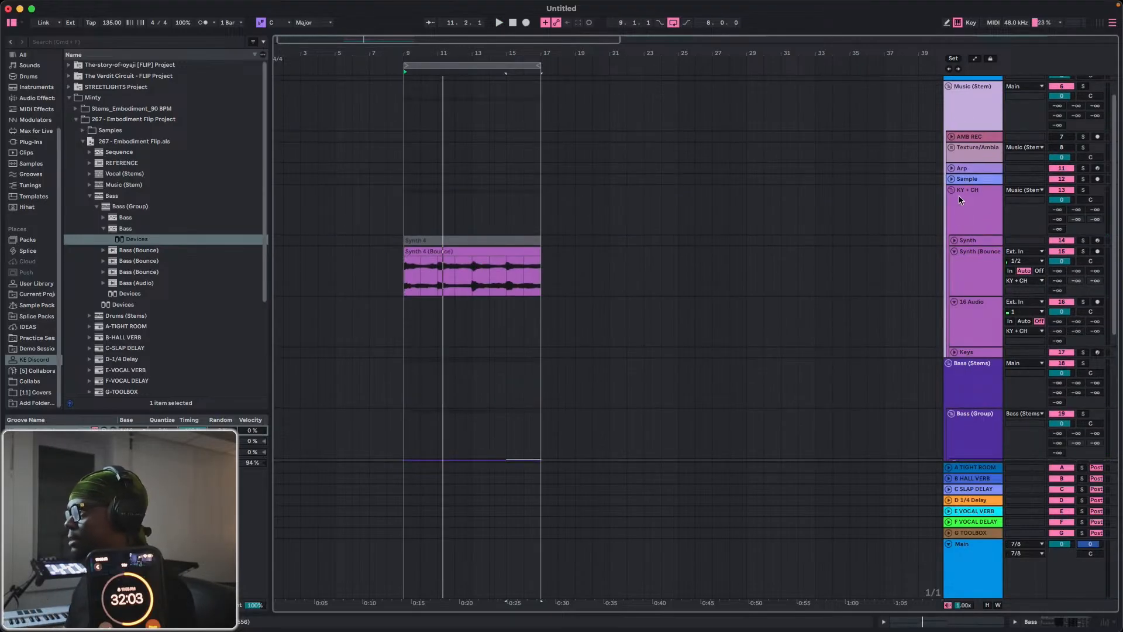
click(954, 240)
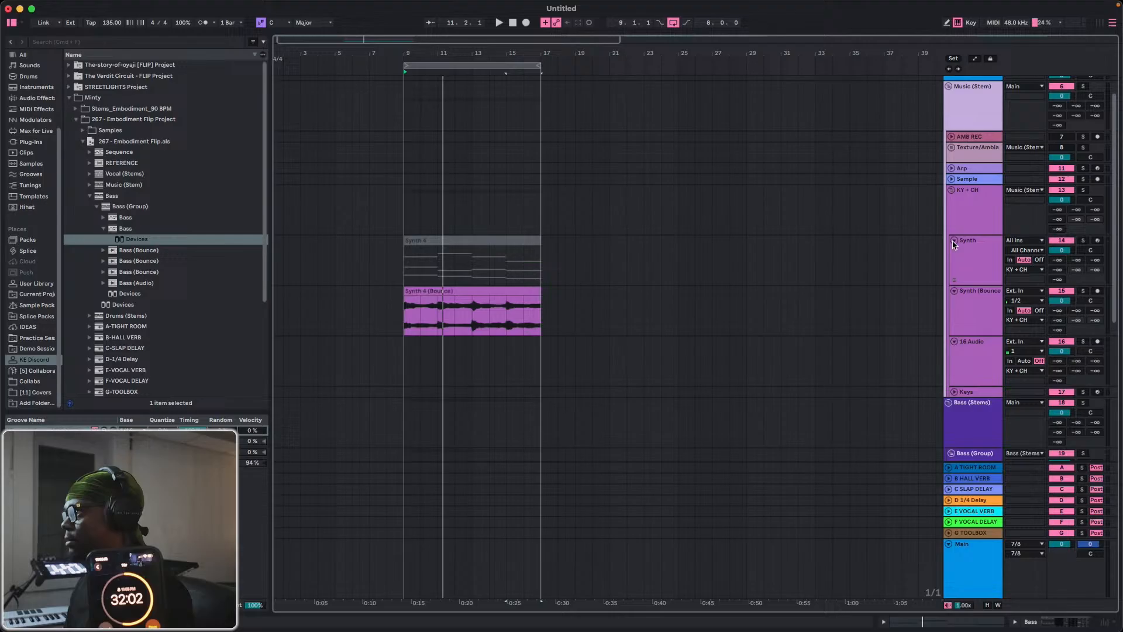
click(957, 355)
scroll(958, 316, down, 5)
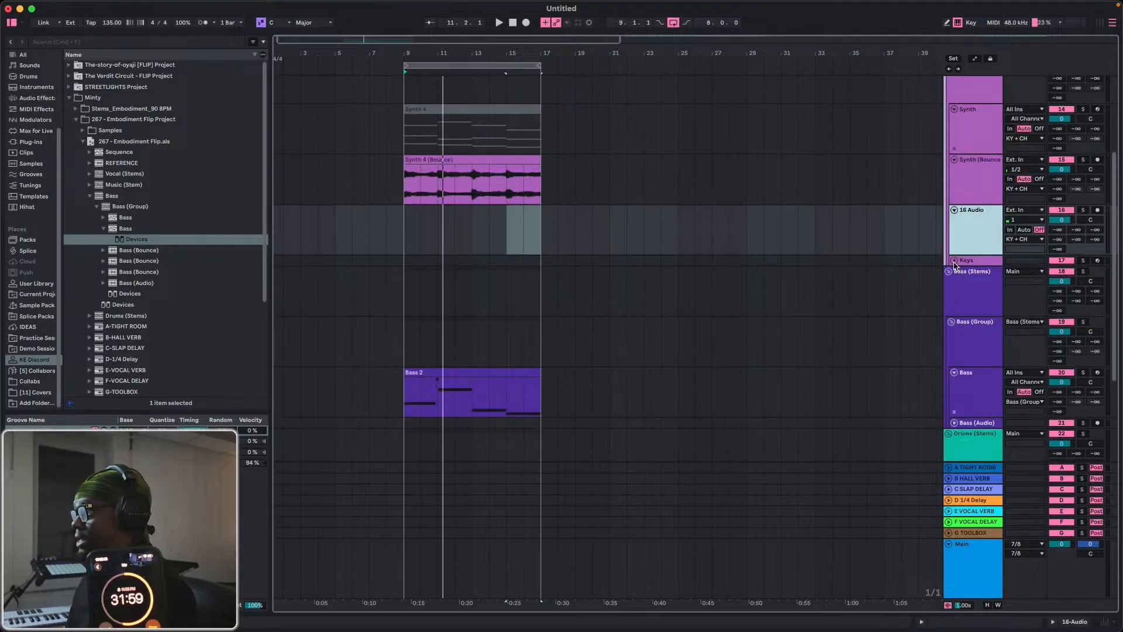
click(954, 262)
double_click(970, 268)
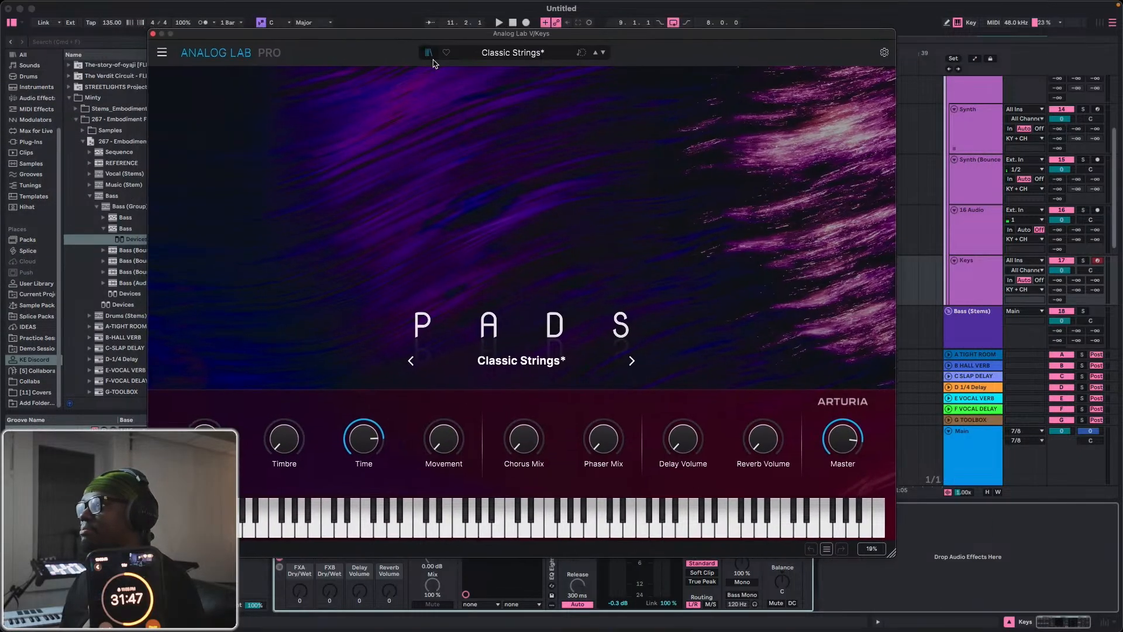
Filter the Analog Lab presets by the Acid instrument, try Three Step and Earth, and close the plug-in window.
click(429, 53)
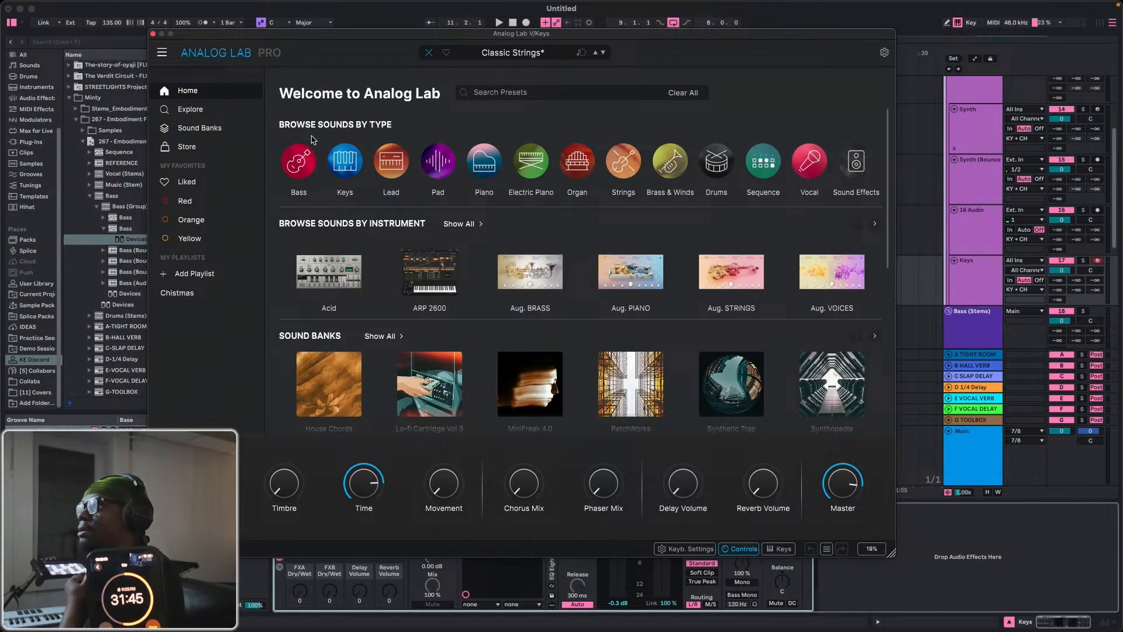
click(181, 110)
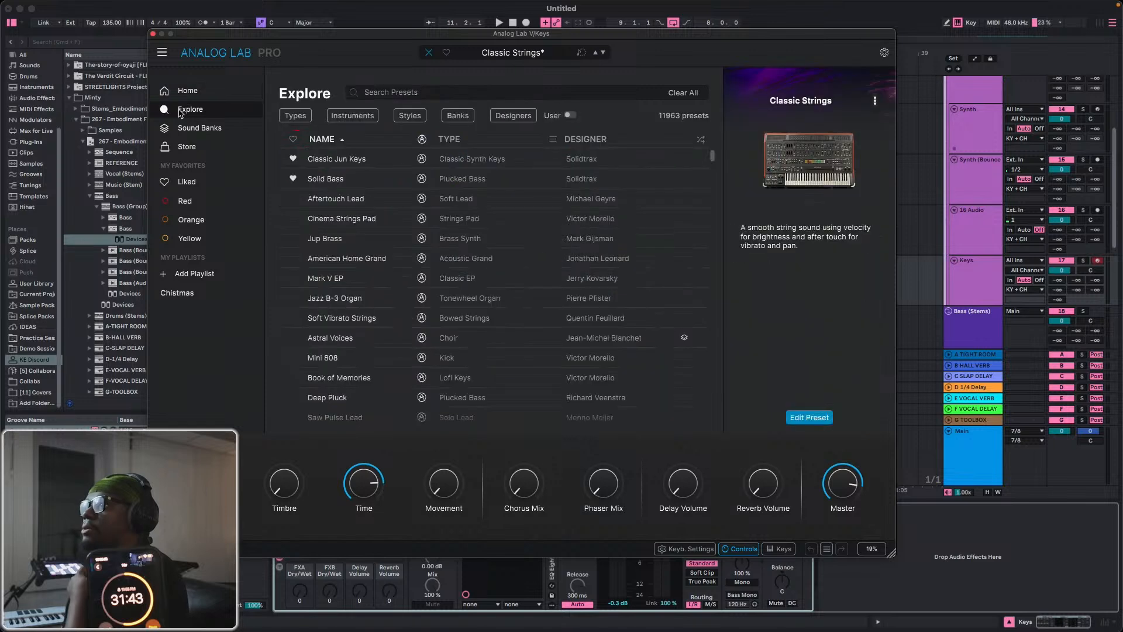
click(283, 115)
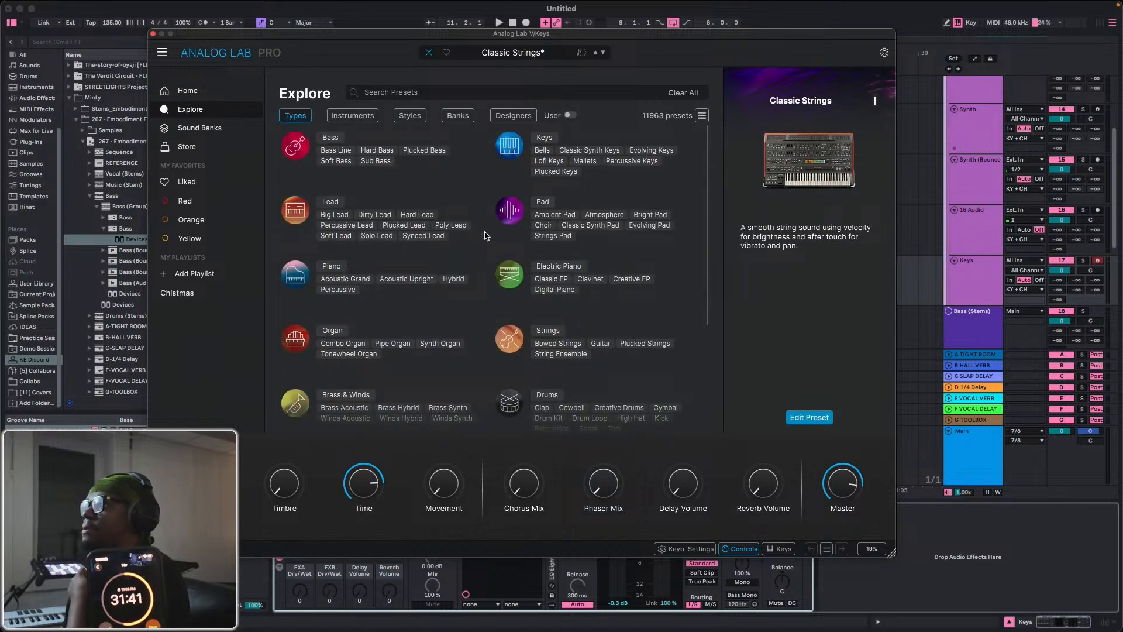
scroll(485, 235, down, 3)
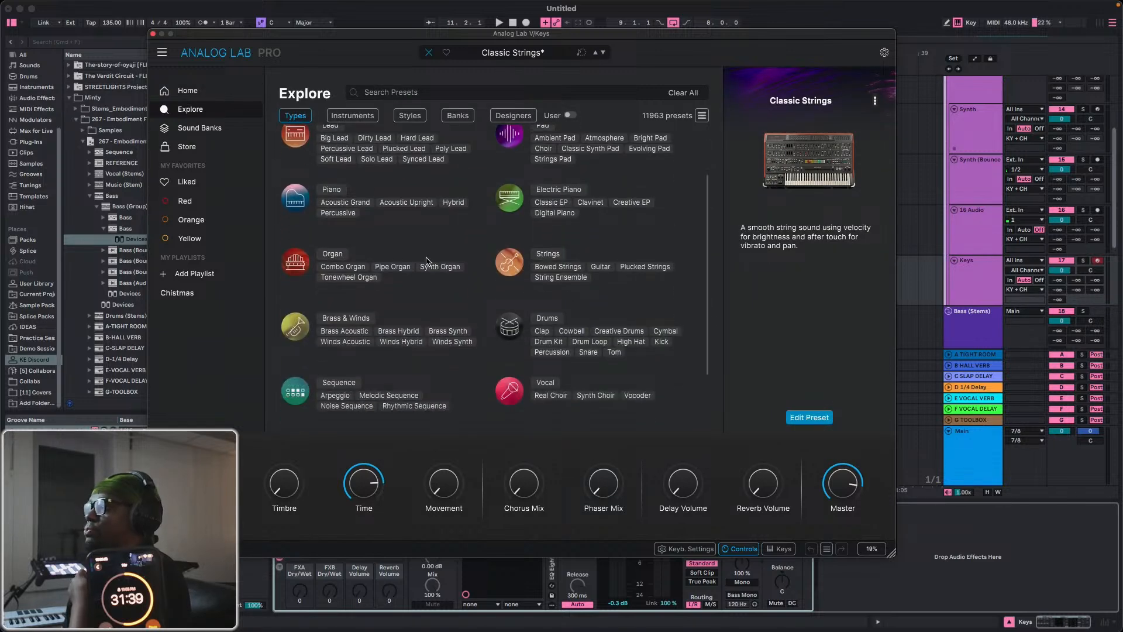
scroll(426, 260, up, 5)
click(352, 115)
click(325, 157)
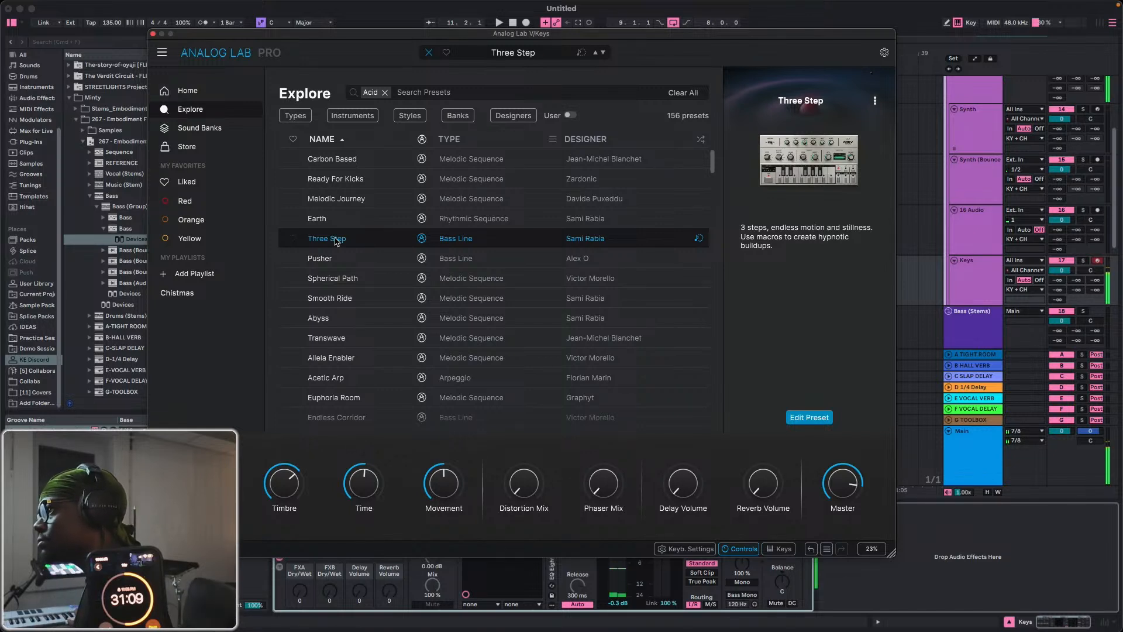
click(353, 220)
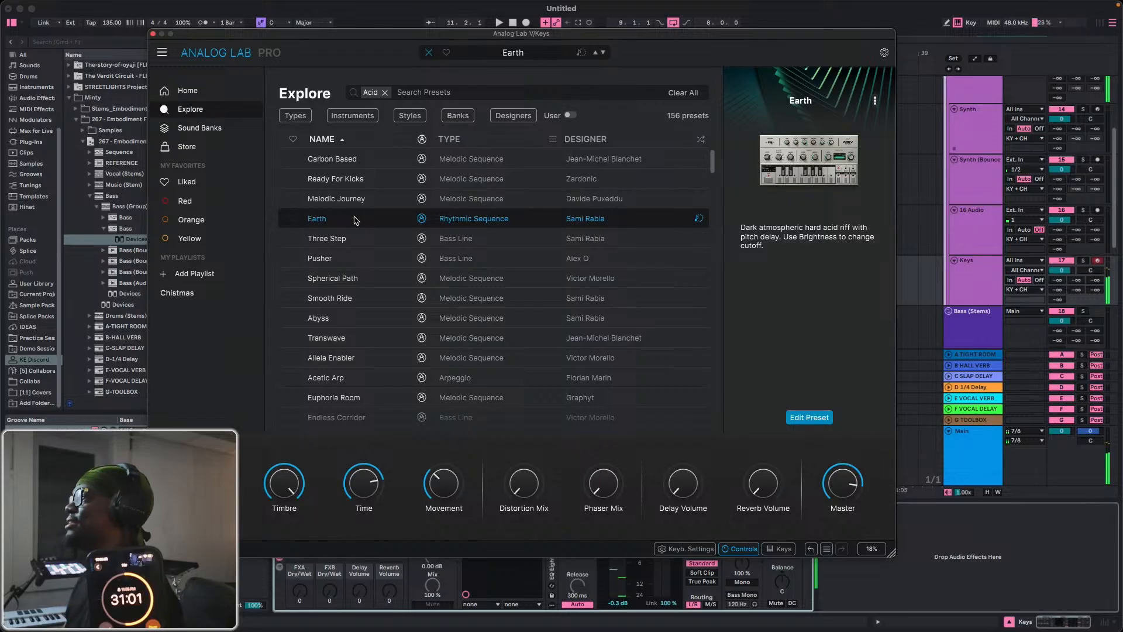
click(152, 34)
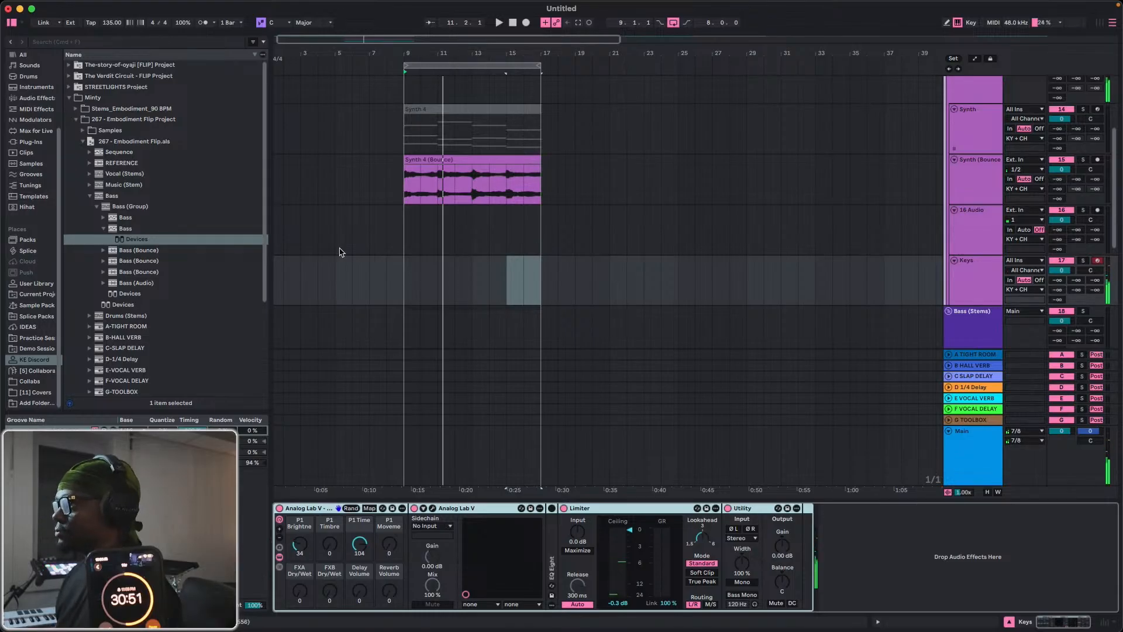
Copy the deactivated Synth 4 MIDI clip to the Keys track at bar 9, activate the copy, and play it soloed.
click(449, 108)
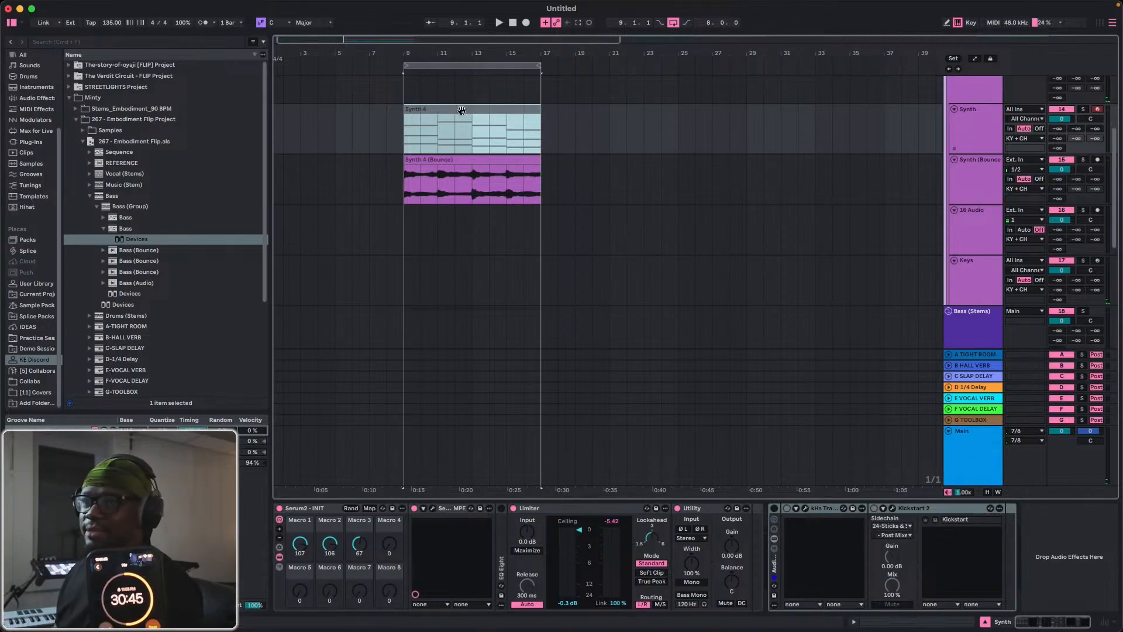
drag(462, 115, 468, 256)
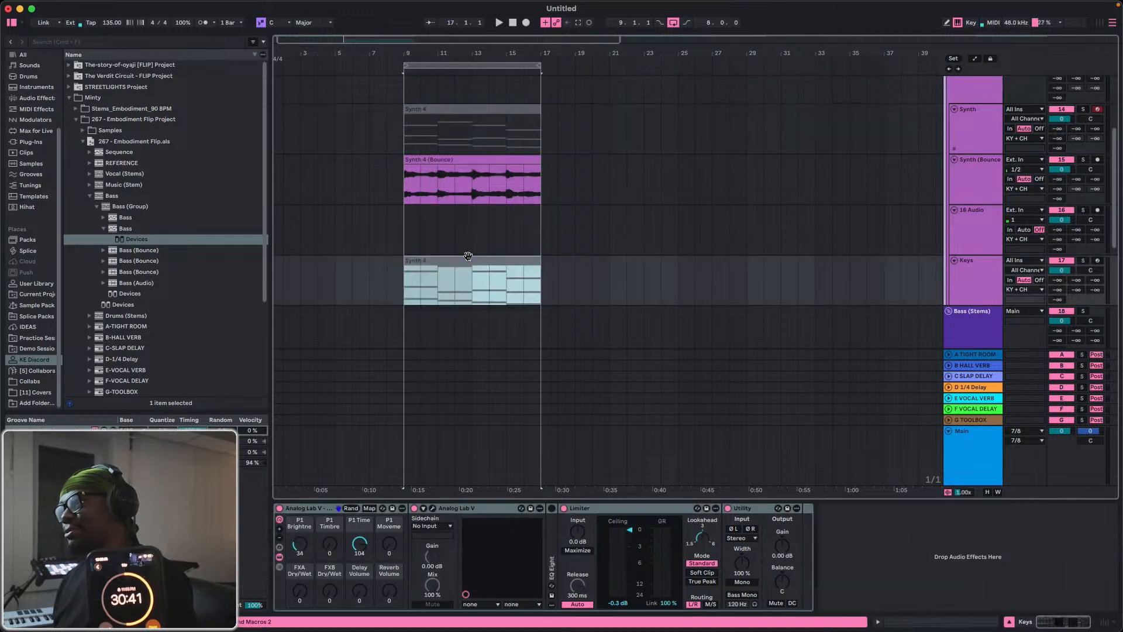
click(461, 261)
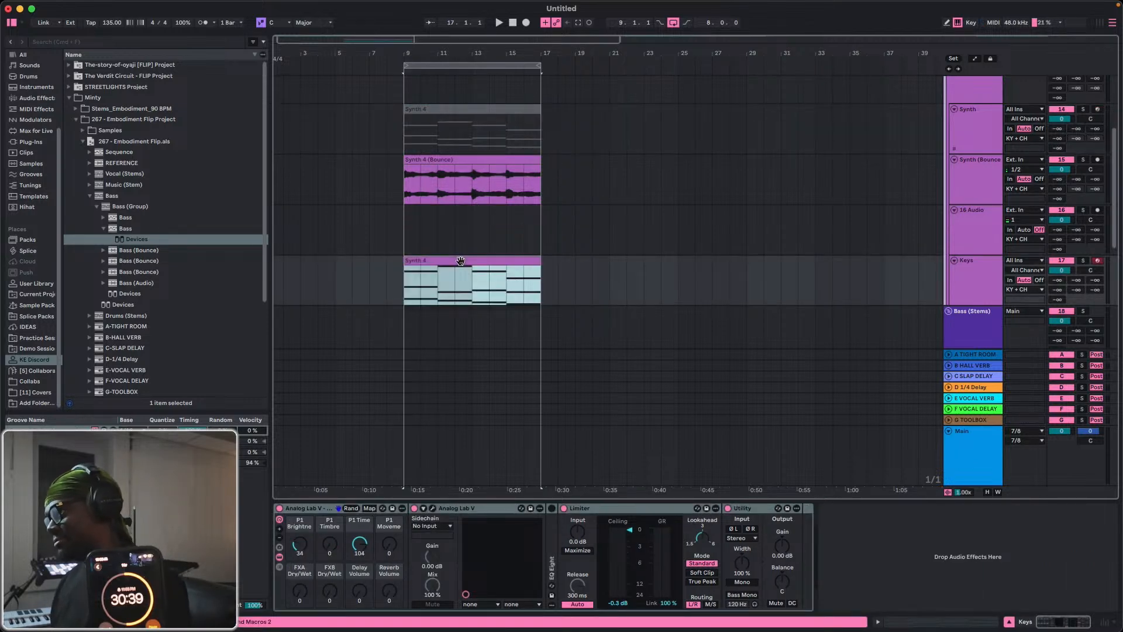
key(space)
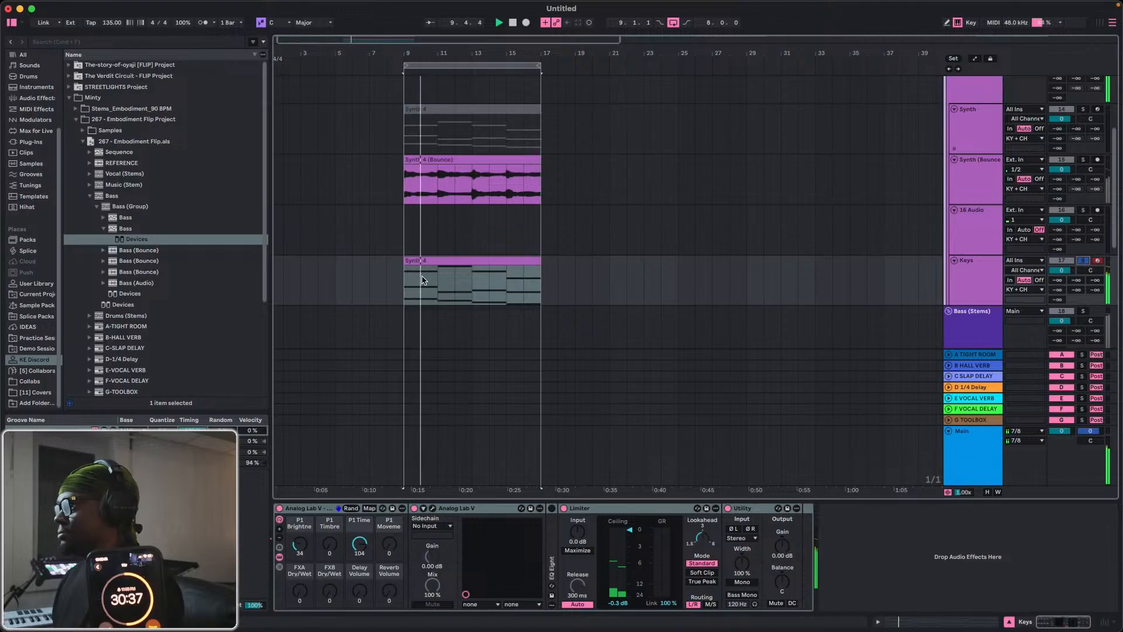
Transpose all notes of the Synth 4 clip on the Keys track up one octave and play it back.
double_click(424, 279)
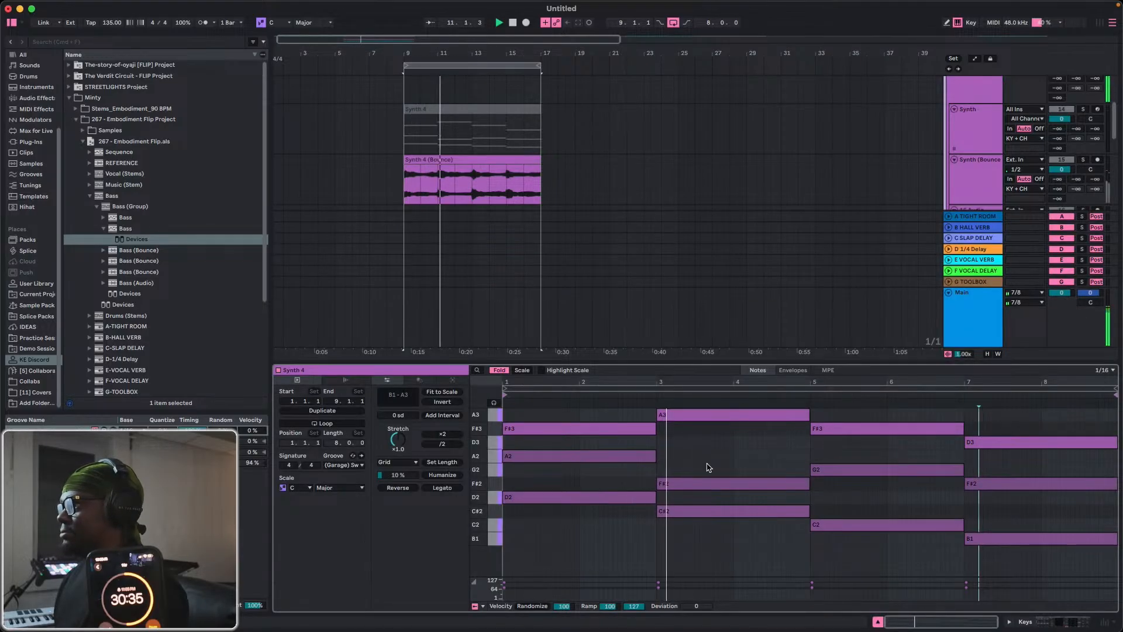
key(super+a)
key(shift+Up)
key(space)
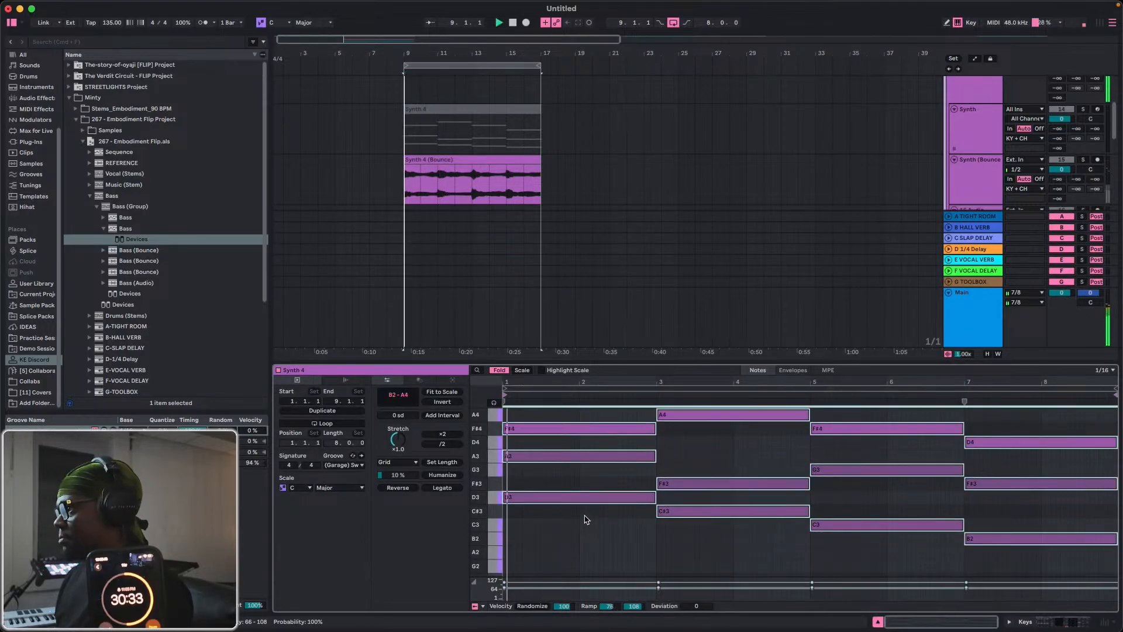
key(space)
Show the Keys track's devices and reopen its Analog Lab V preset browser.
scroll(936, 175, down, 3)
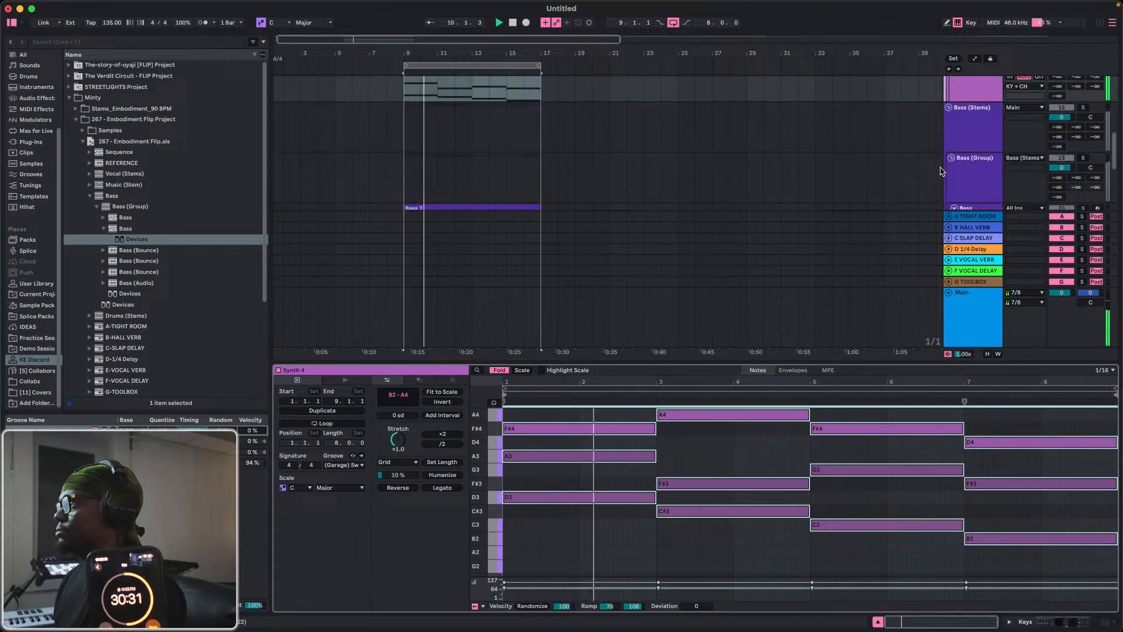
click(974, 121)
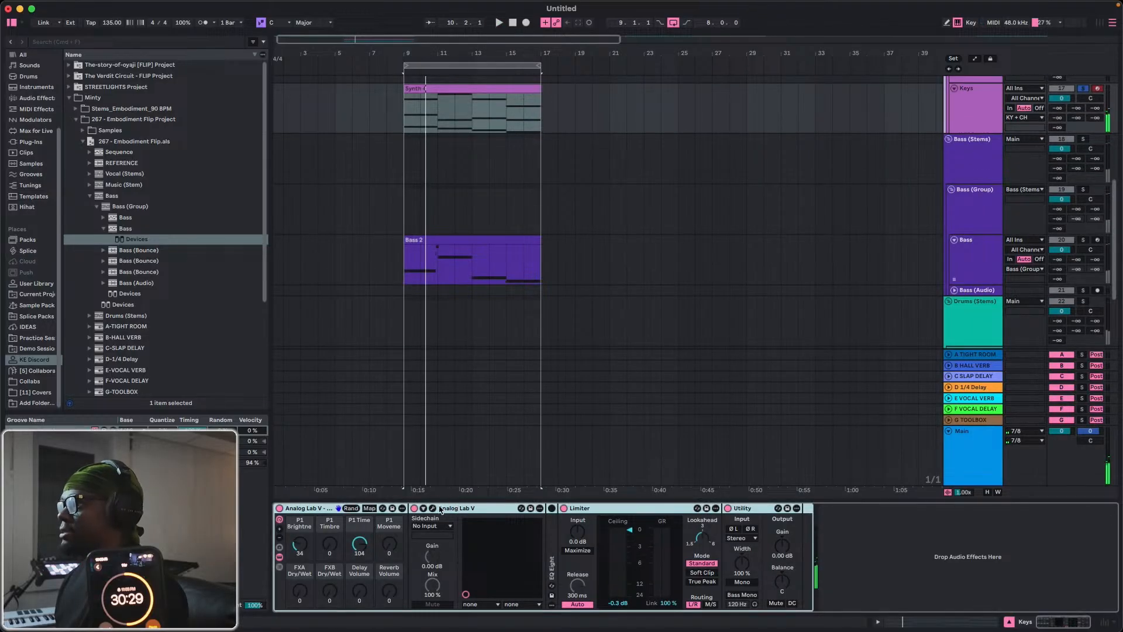
click(433, 508)
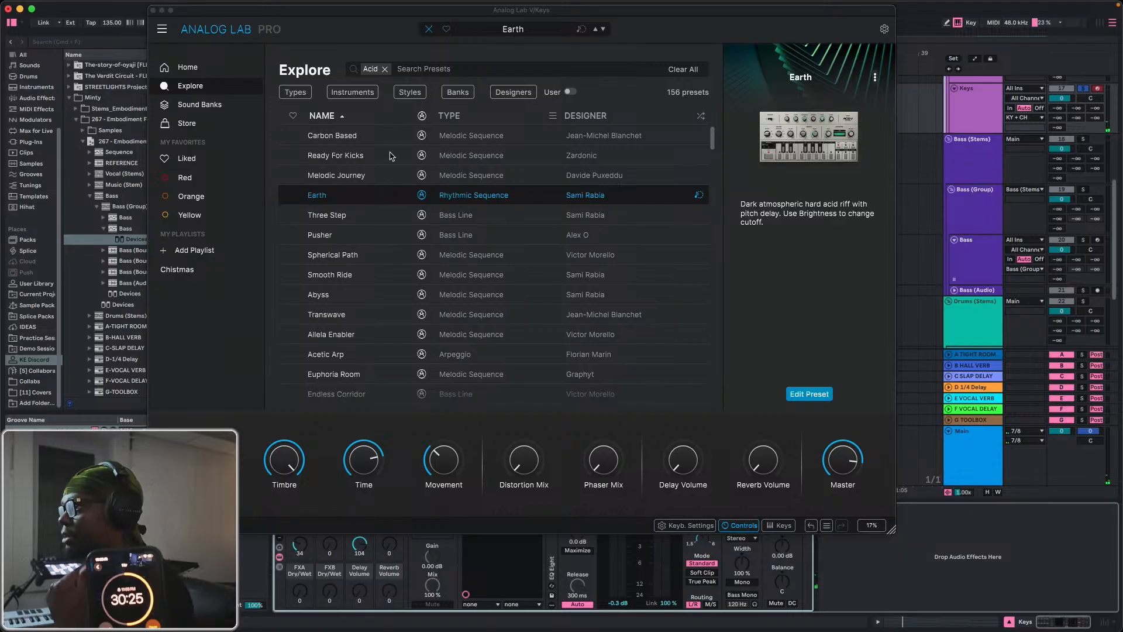
Audition the Acid presets Ready For Kicks, Melodic Journey, Pusher, Spherical Path, Allela Enabler, Transwave and Euphoria Room on the Keys part.
click(369, 158)
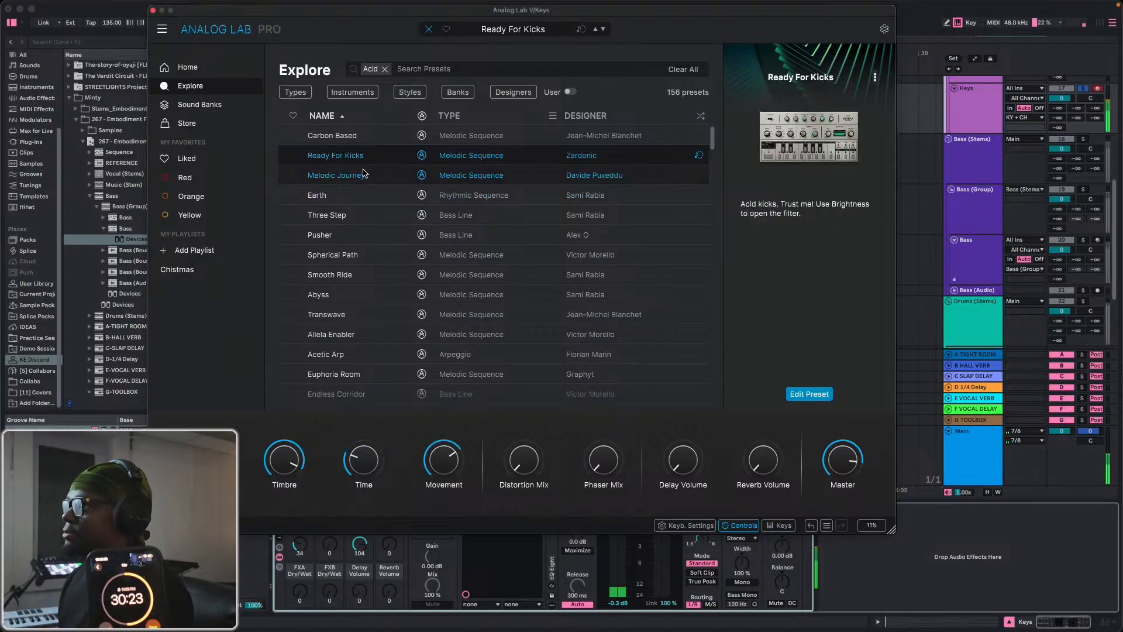
click(363, 179)
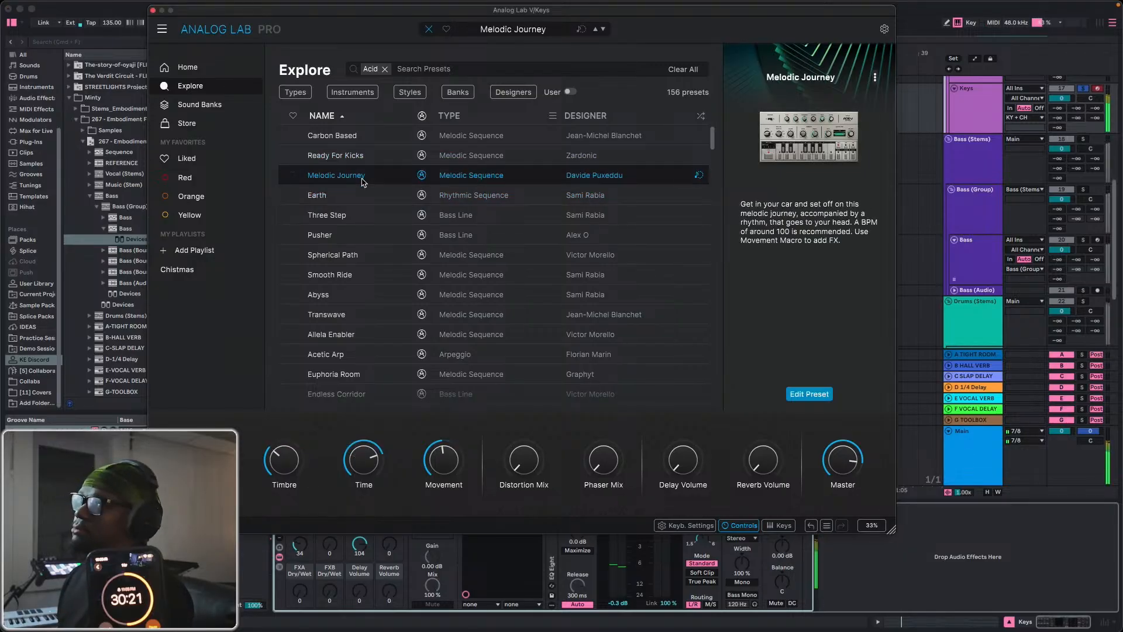
scroll(362, 193, down, 1)
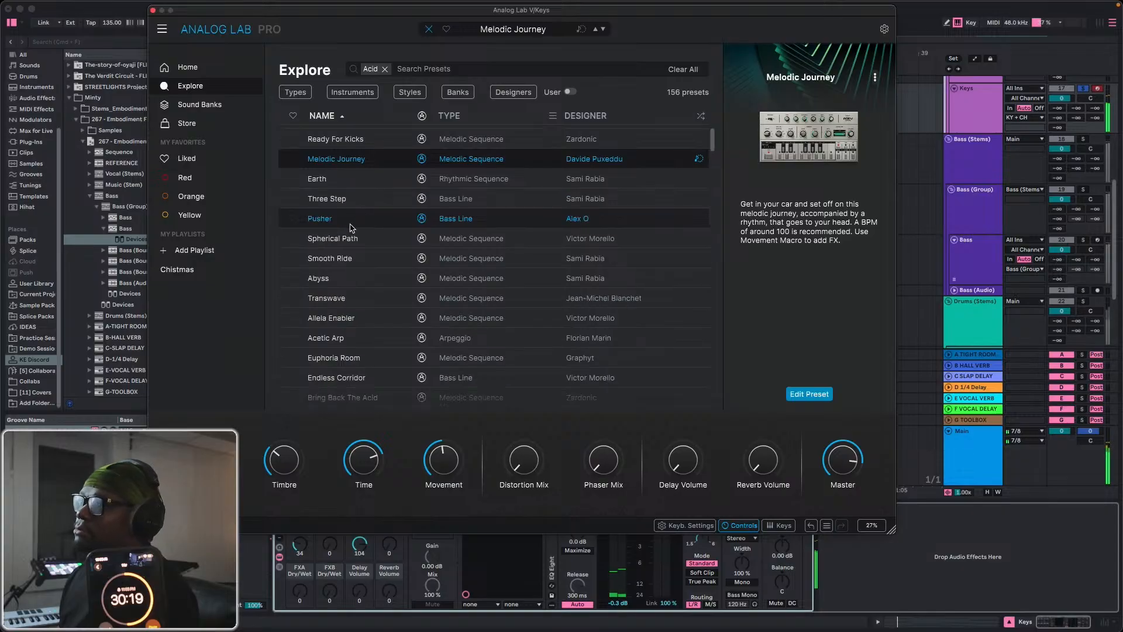
click(356, 219)
click(352, 238)
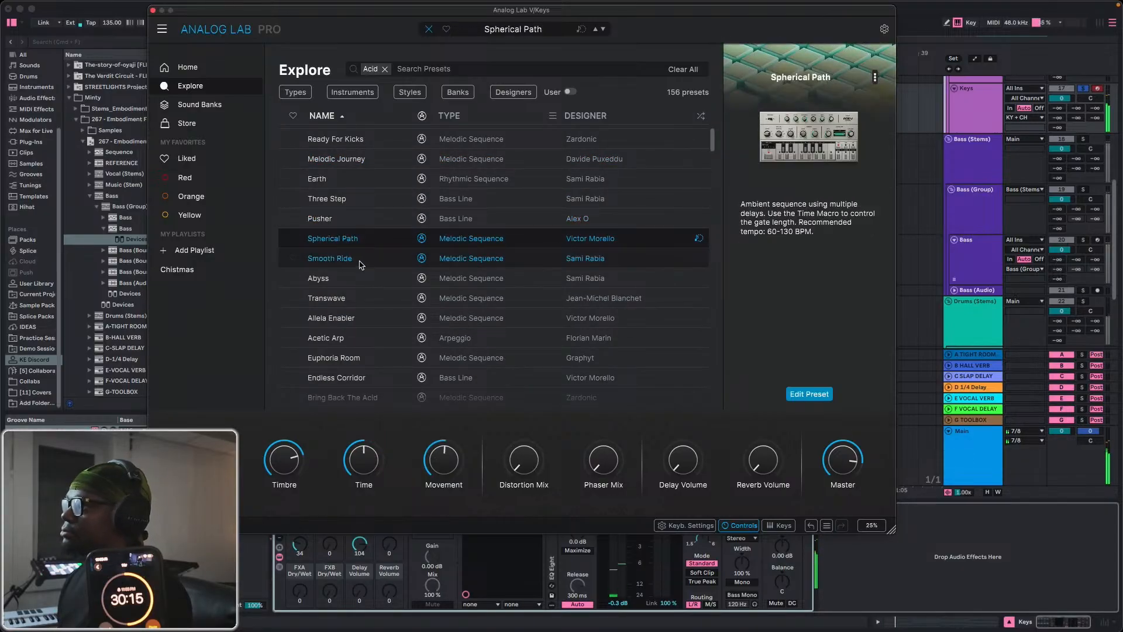
scroll(358, 275, down, 2)
click(355, 290)
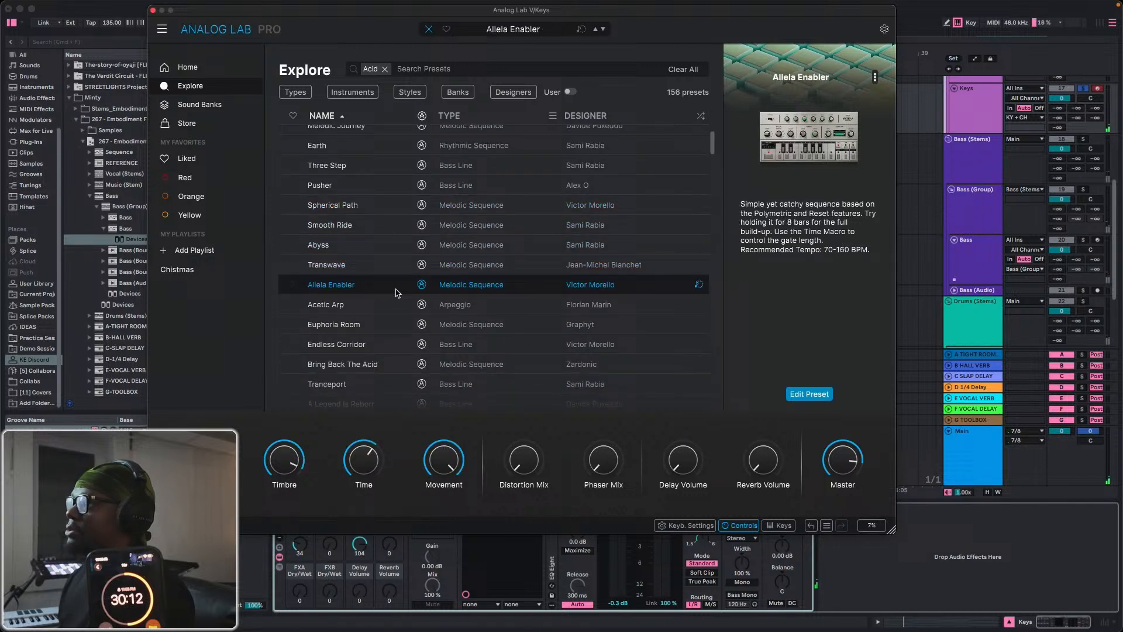
click(364, 272)
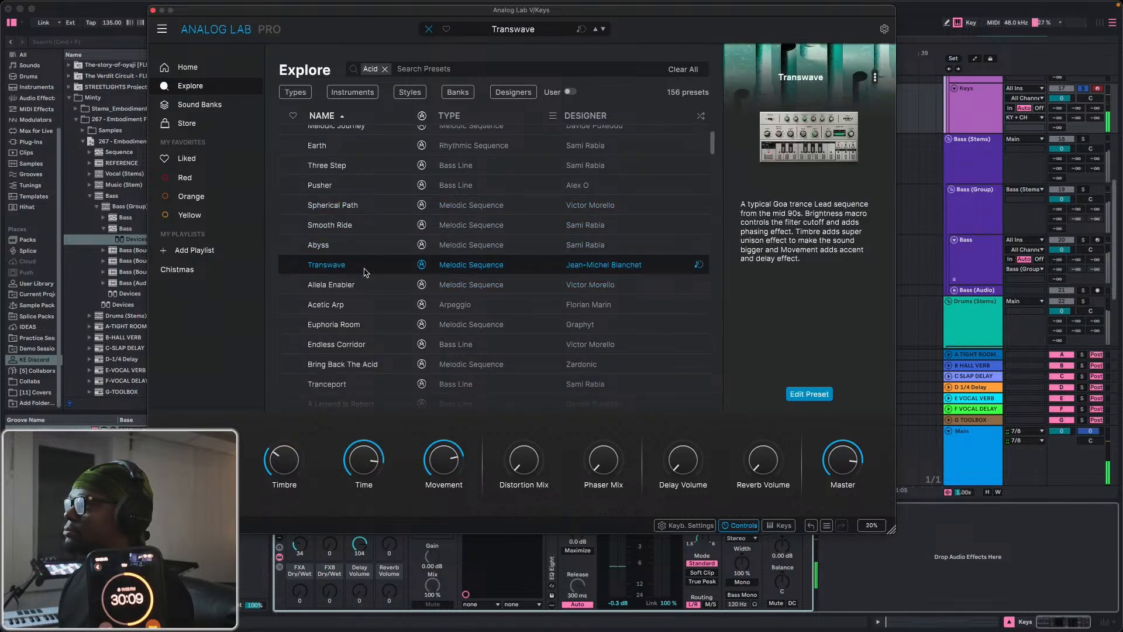
click(367, 326)
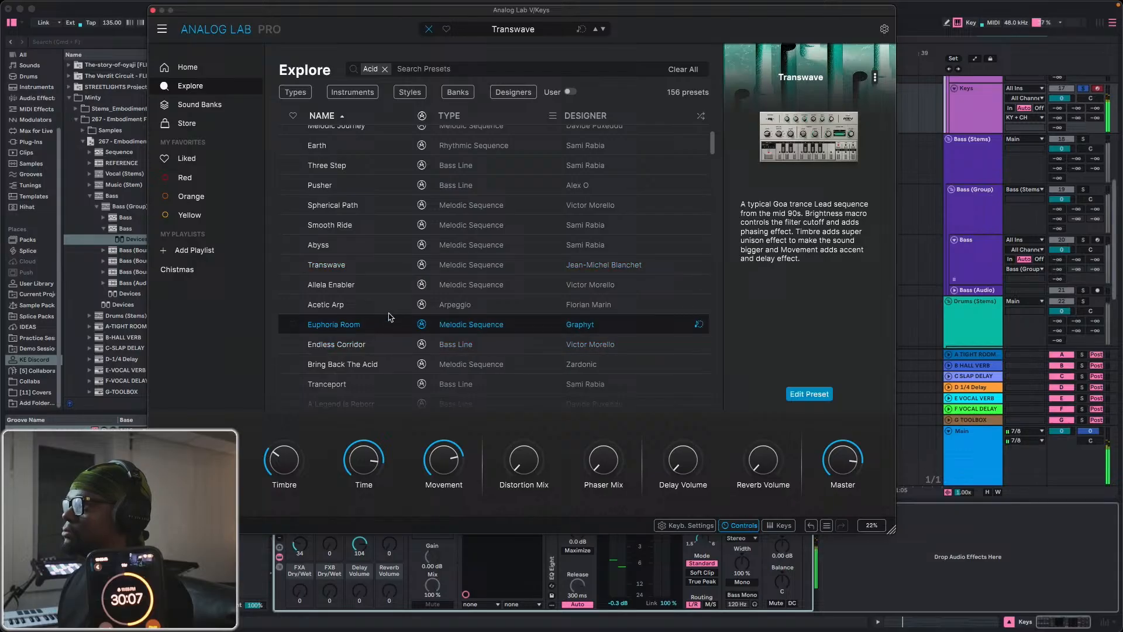
scroll(362, 195, up, 1)
click(362, 193)
Narrow the Acid presets to the Arpeggio type and load the Chopper preset.
click(295, 92)
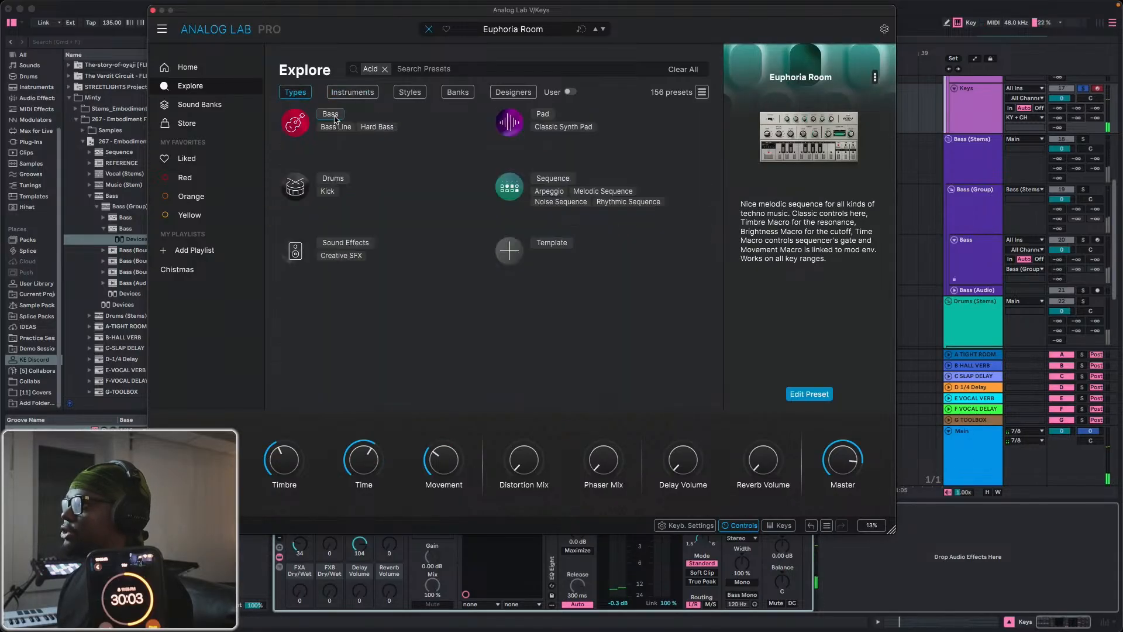
click(549, 192)
click(326, 194)
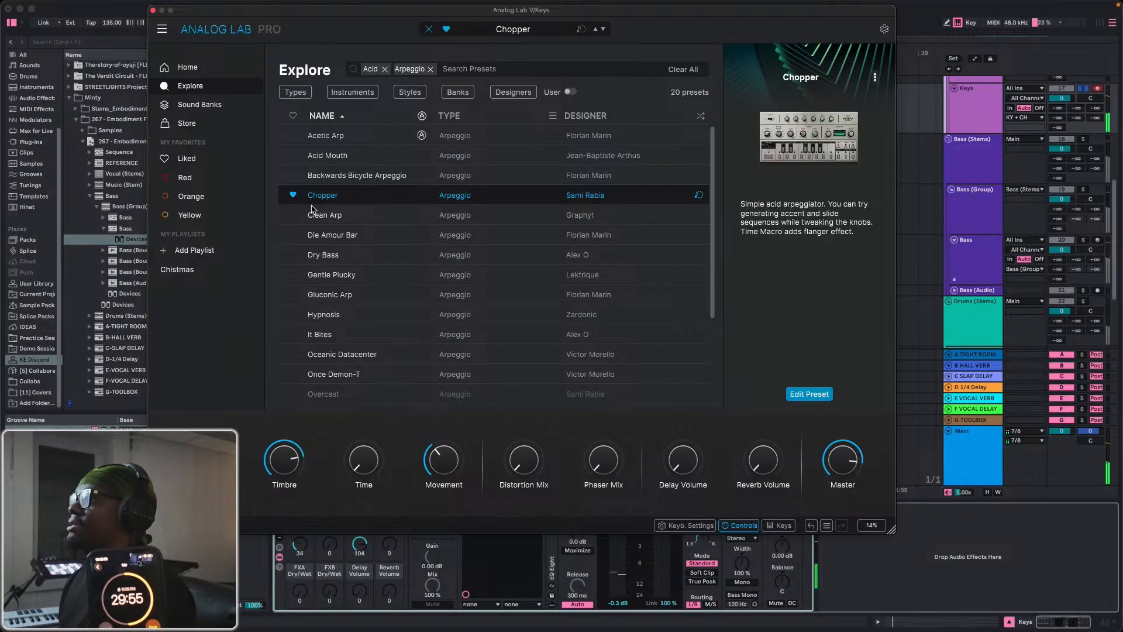
Open the Acid V instrument behind the Chopper preset and select the Bass 2 clip in the arrangement.
mouse_move(803, 144)
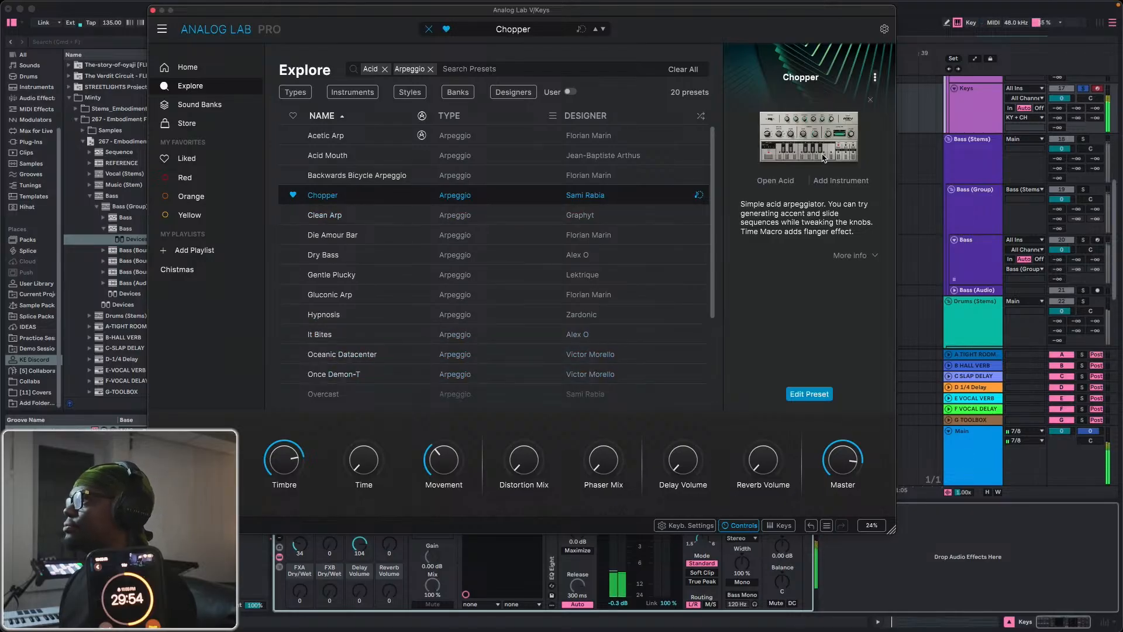
click(776, 180)
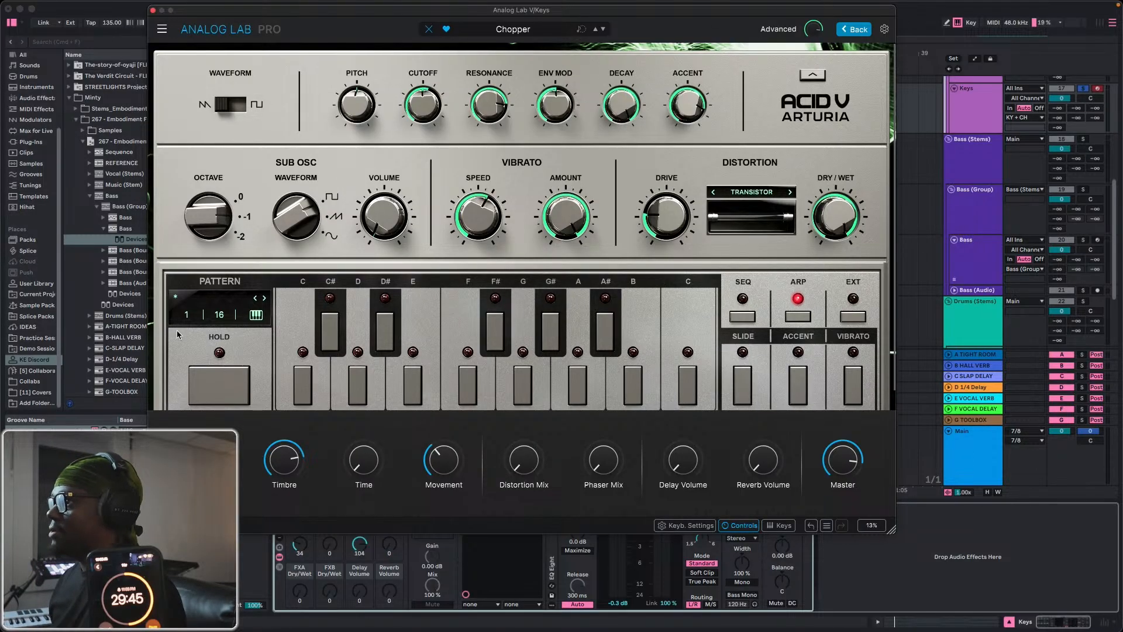
scroll(178, 329, down, 2)
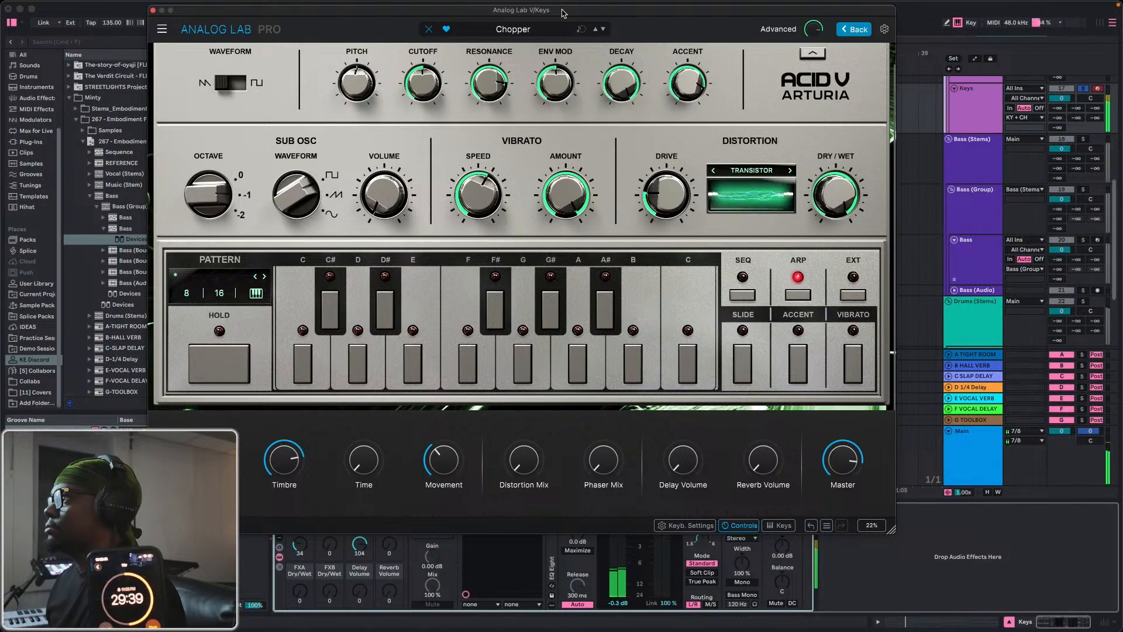
drag(563, 13, 626, 363)
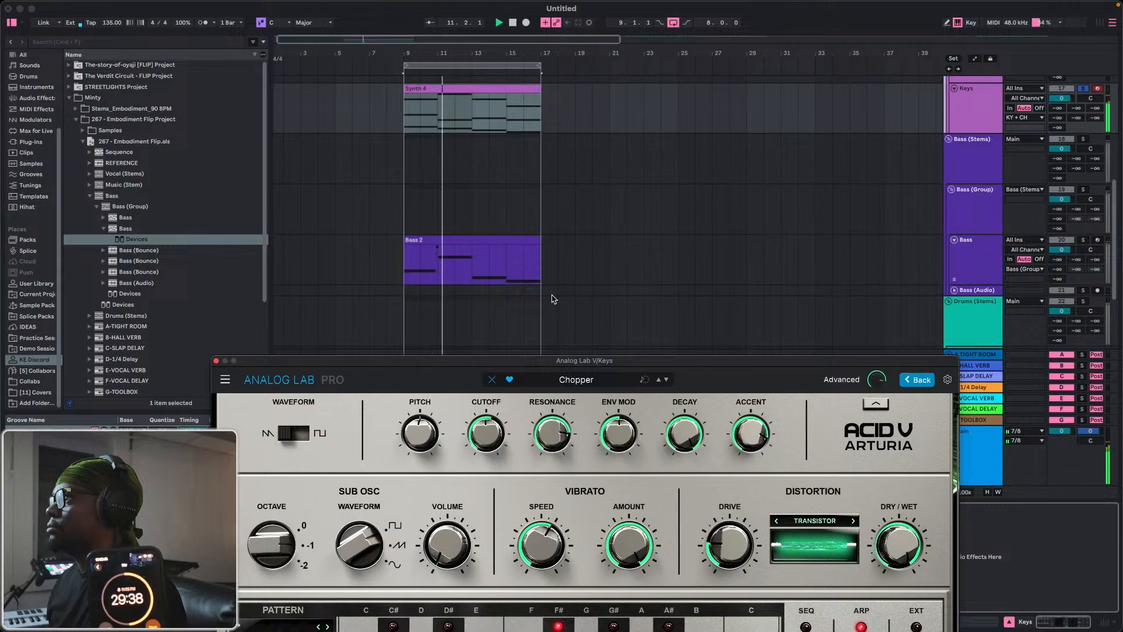
click(460, 240)
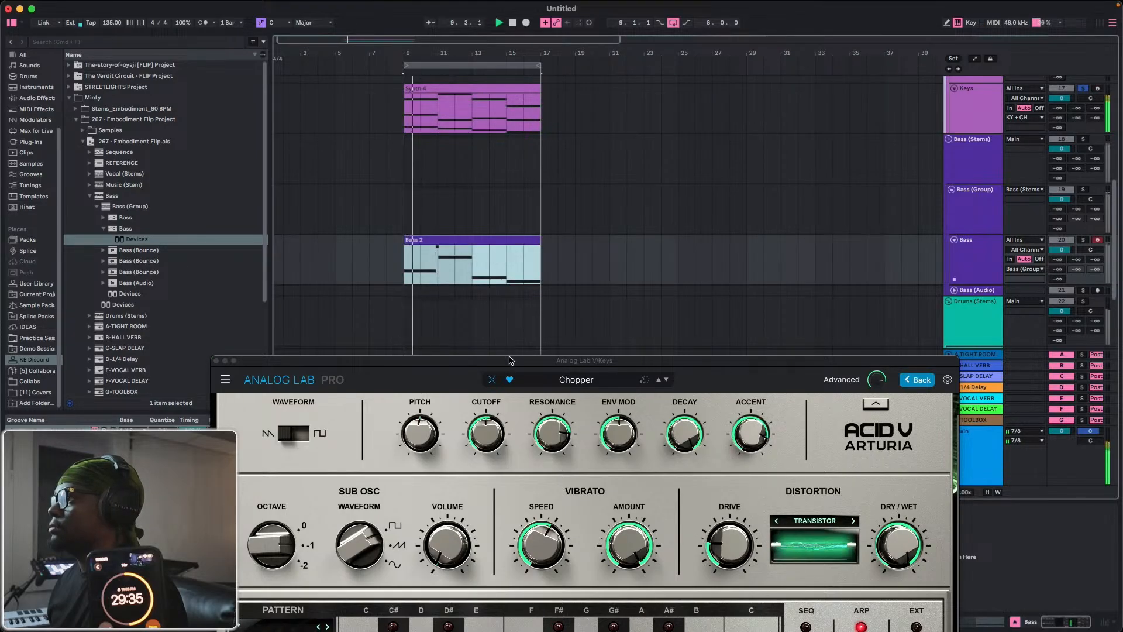
drag(509, 362, 497, 186)
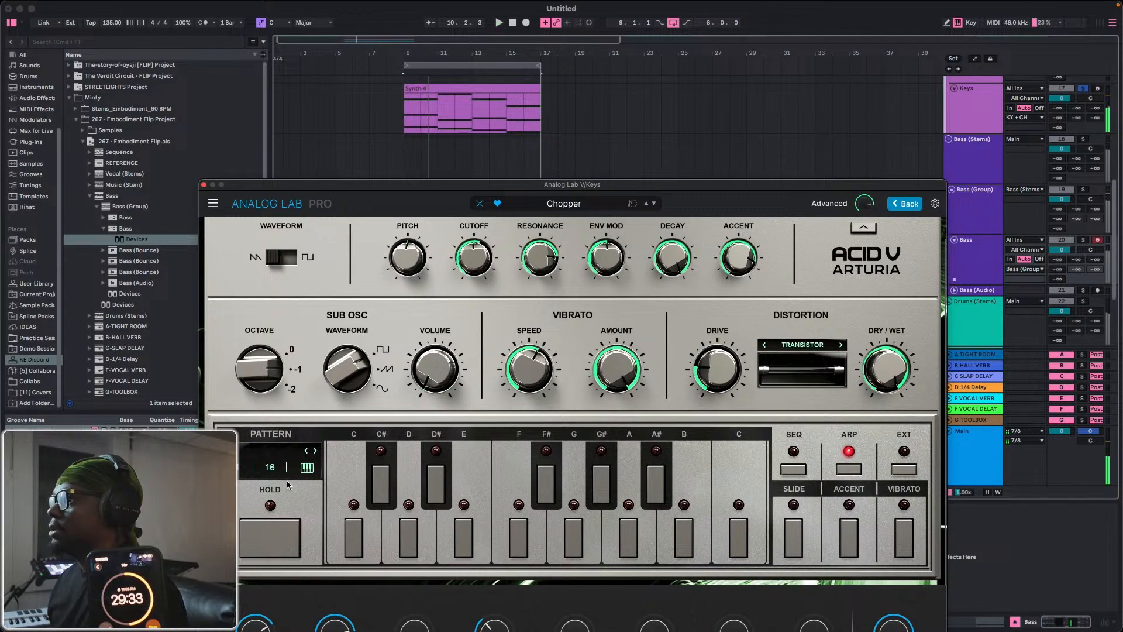
Show the advanced sequencer section of Acid V and hide the macro controls.
click(857, 202)
drag(675, 189, 654, 52)
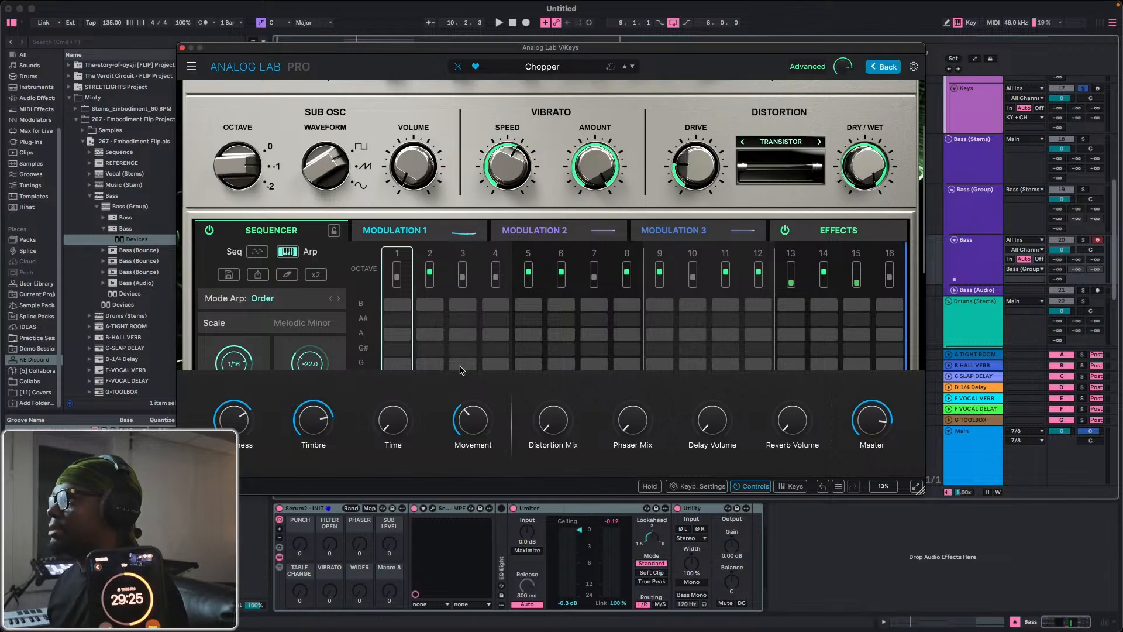
click(752, 486)
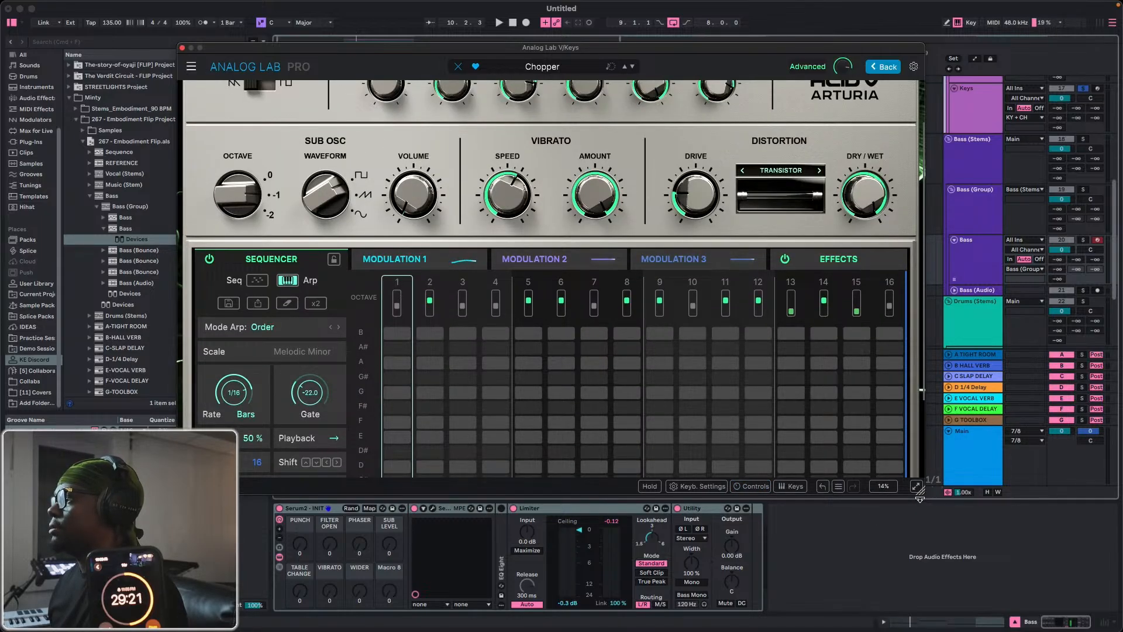
click(927, 533)
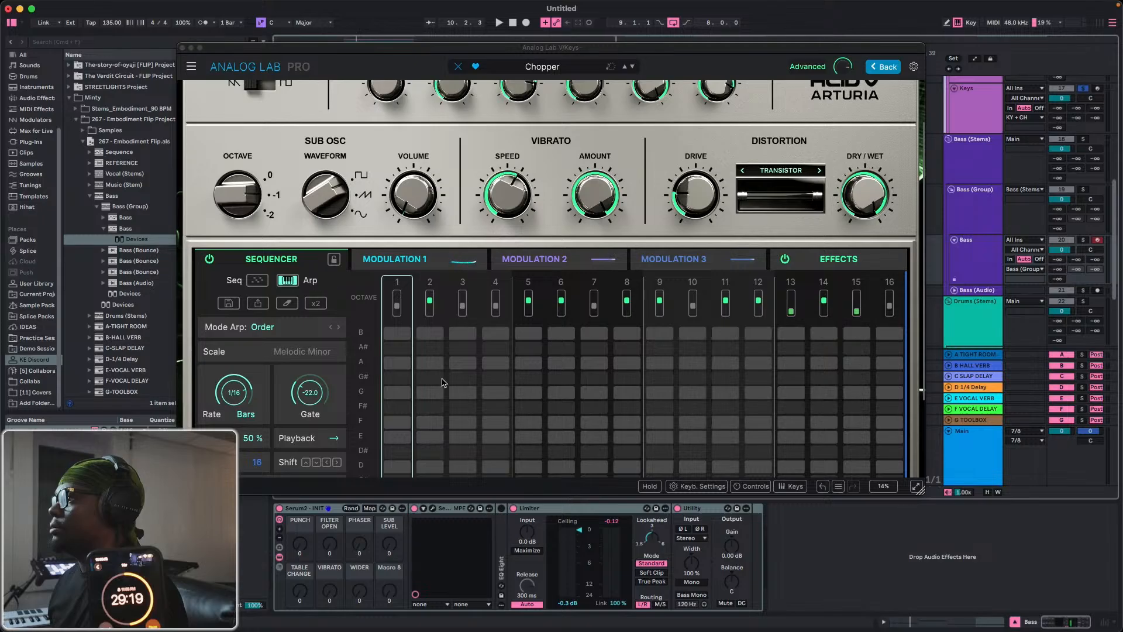
Play the Chopper pattern and reset the raised octaves of sequencer steps 5, 6, 8, 9 and 12 to neutral.
scroll(374, 383, up, 2)
key(space)
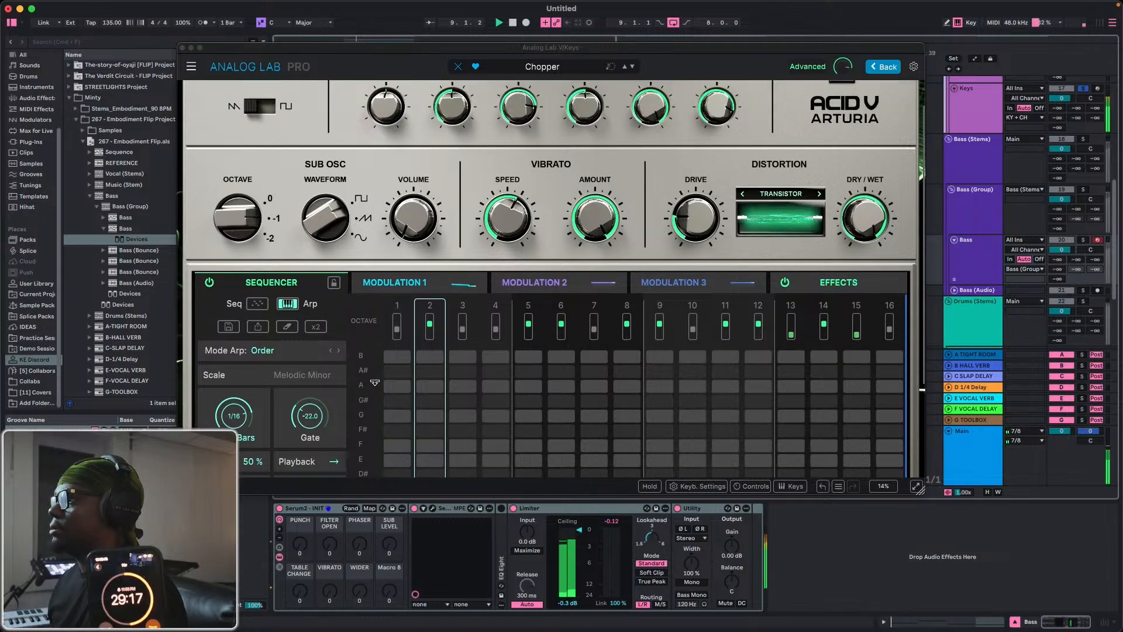
scroll(374, 383, down, 5)
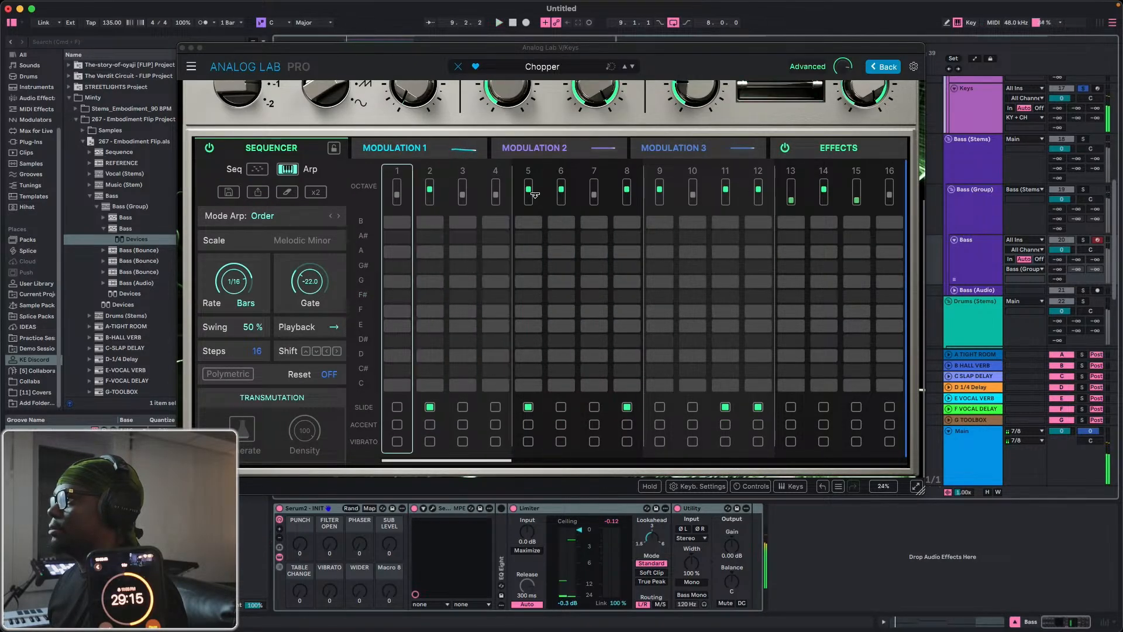
click(534, 195)
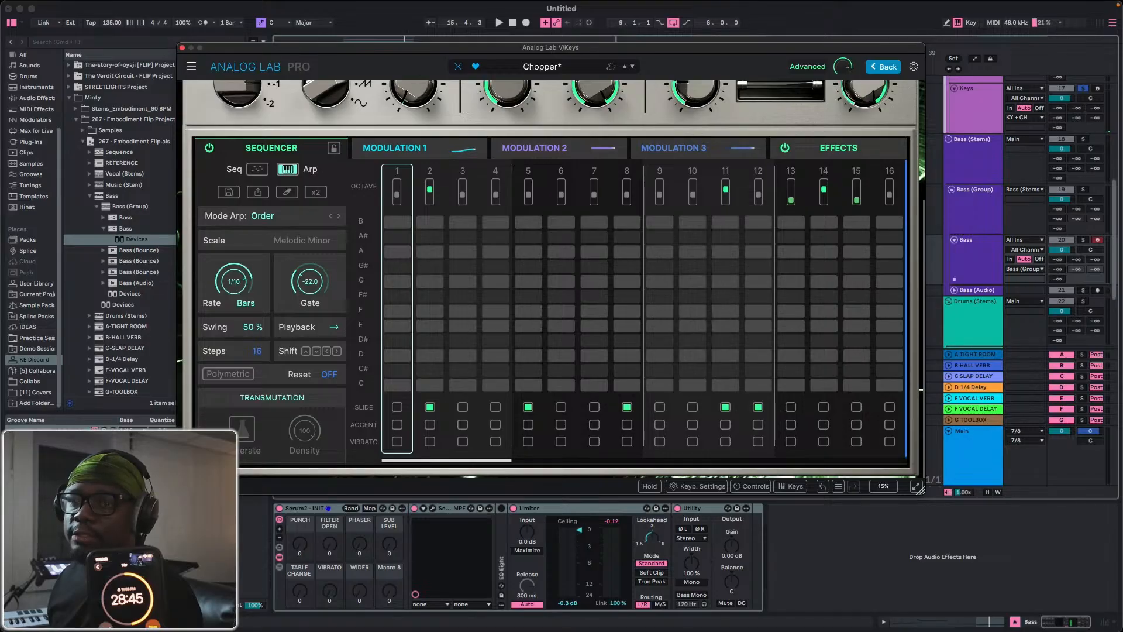
Close the Analog Lab window, unsolo the Keys track and lower its volume while the full loop plays.
key(super+Tab)
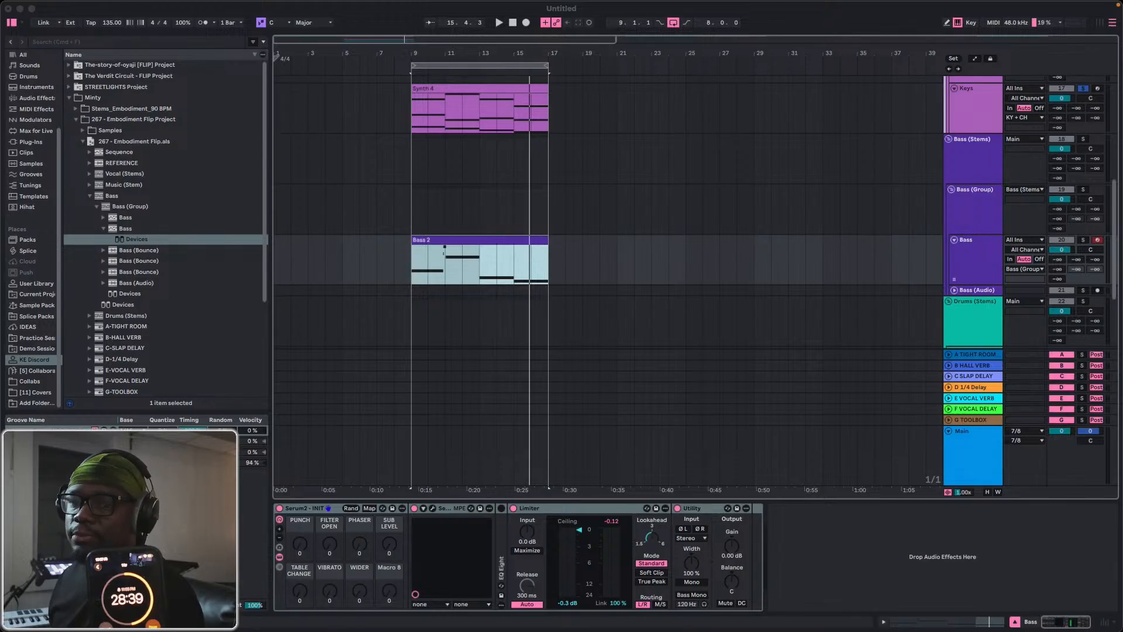
scroll(485, 190, up, 2)
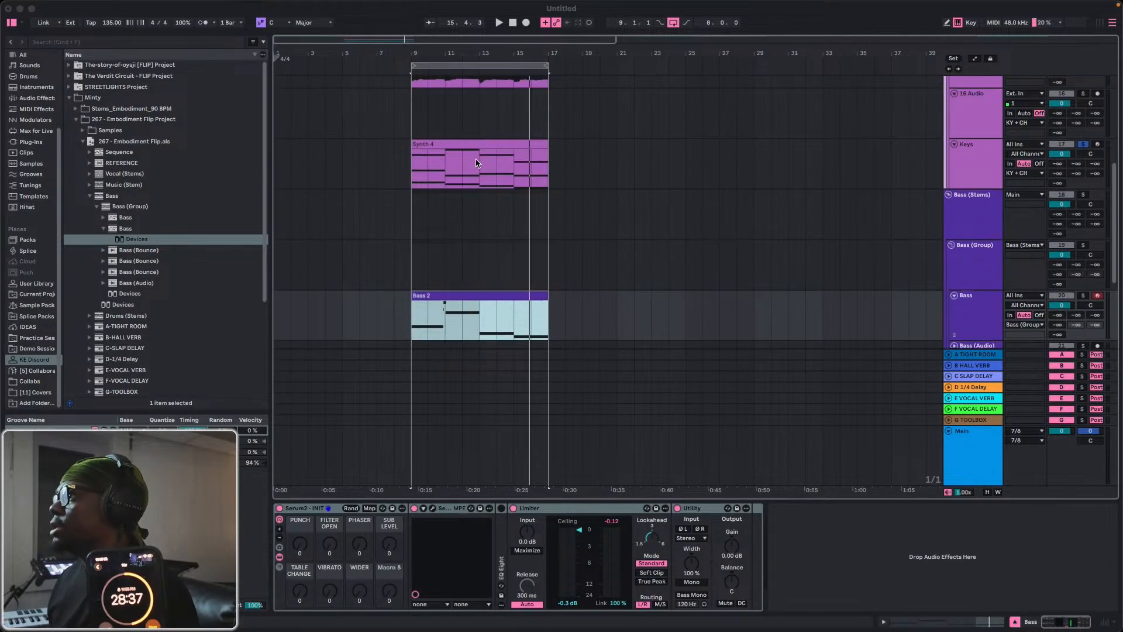
click(470, 145)
key(space)
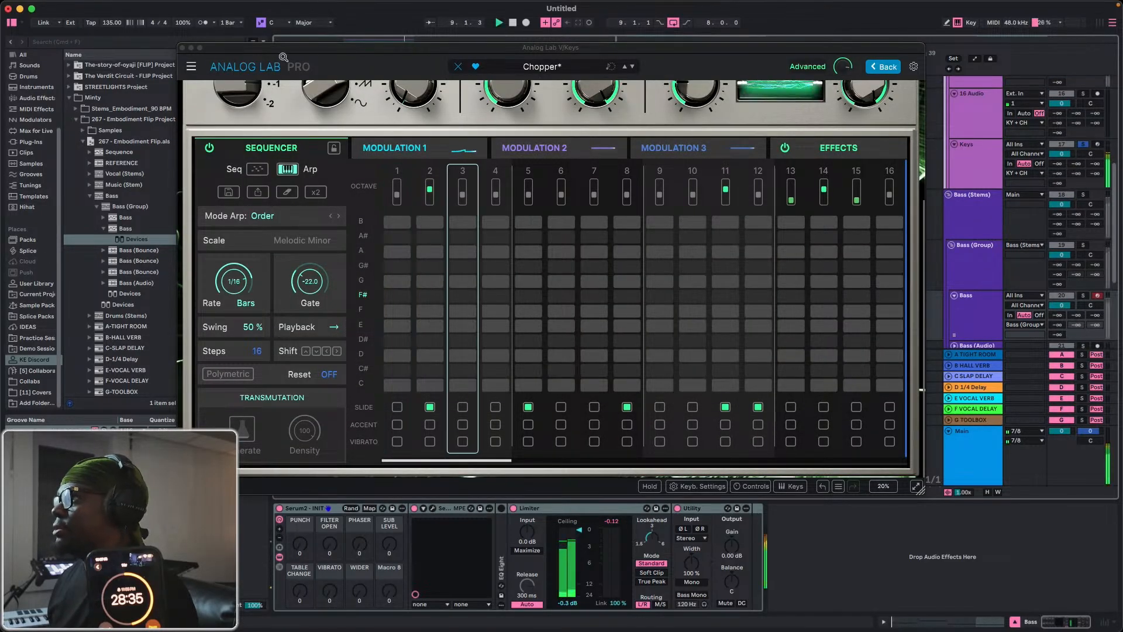
click(182, 48)
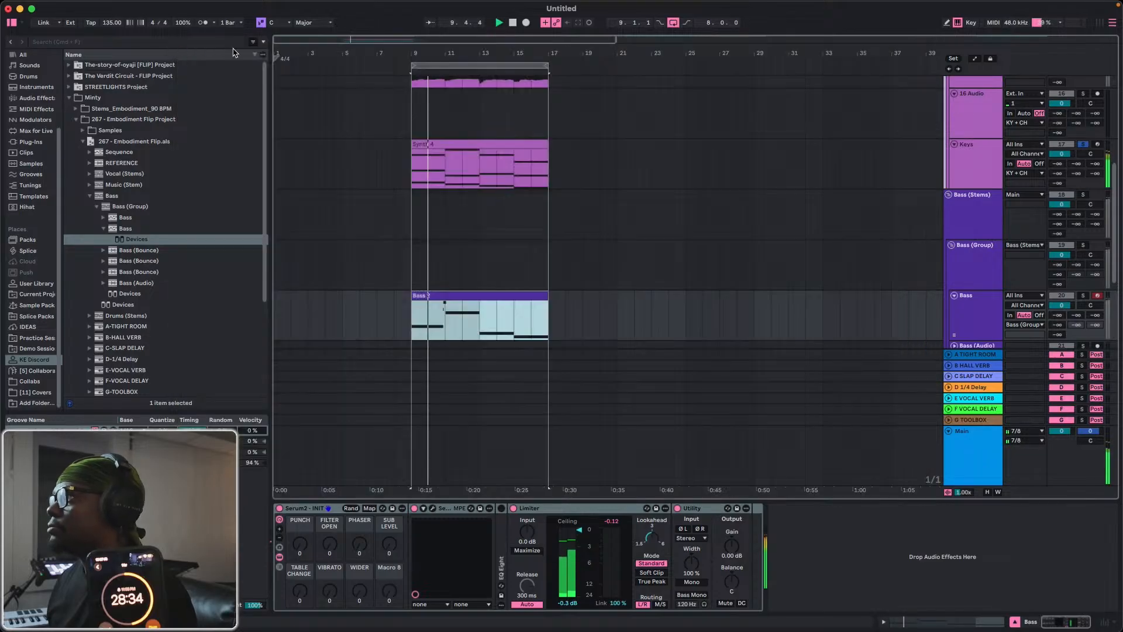
click(1083, 145)
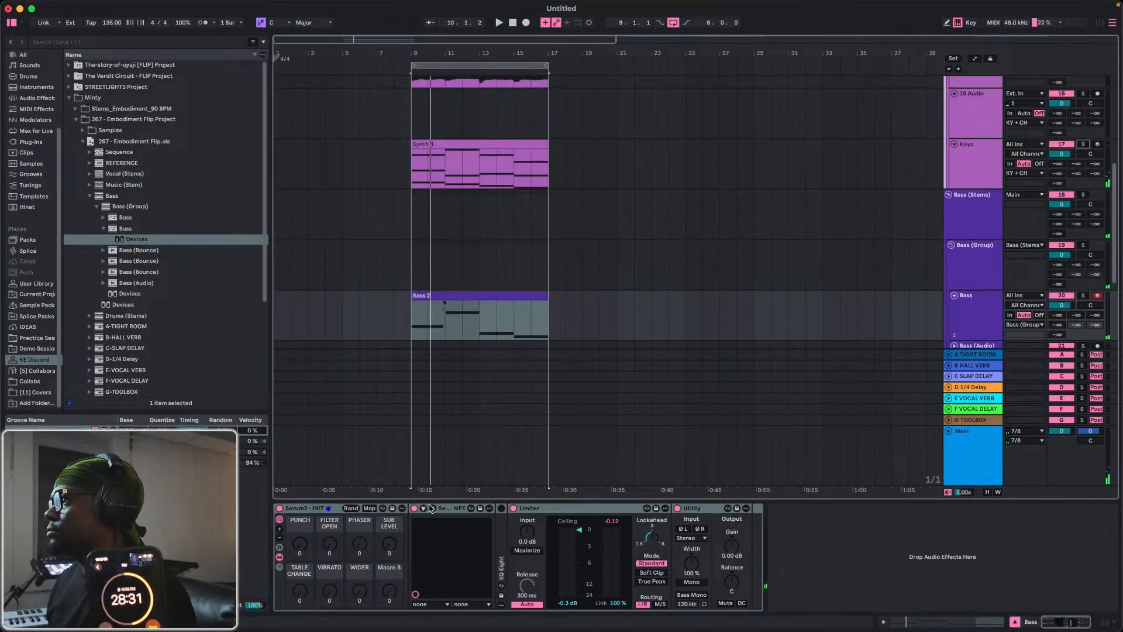
key(space)
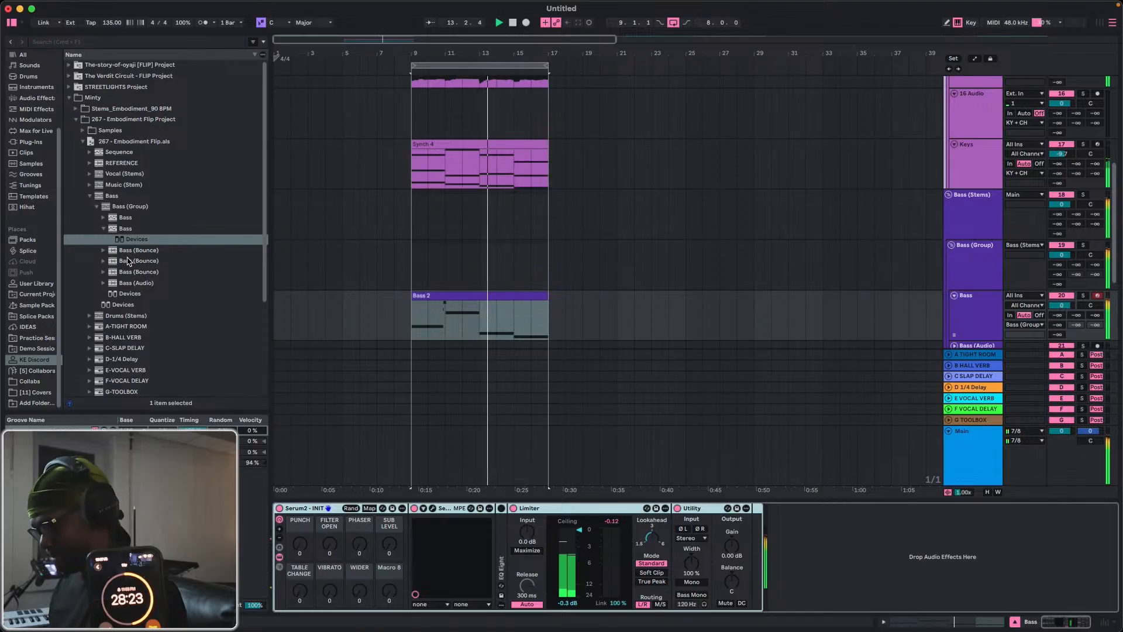
Search the browser for Glue Compressor and add it after Utility on the Bass track.
key(super+f)
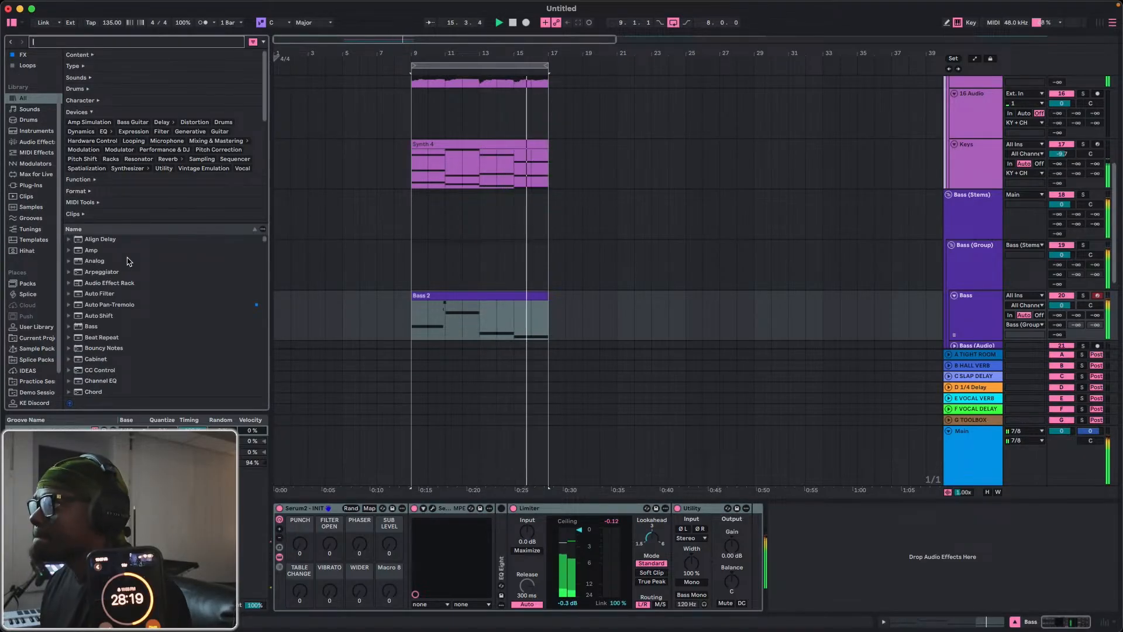
text(Glu)
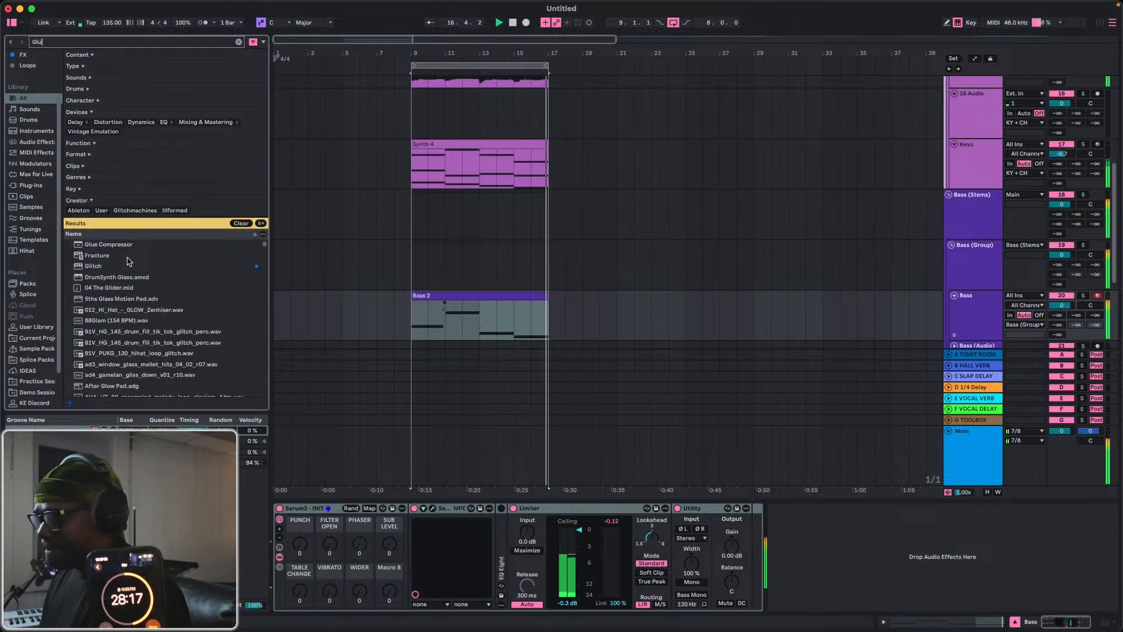
text(e Com)
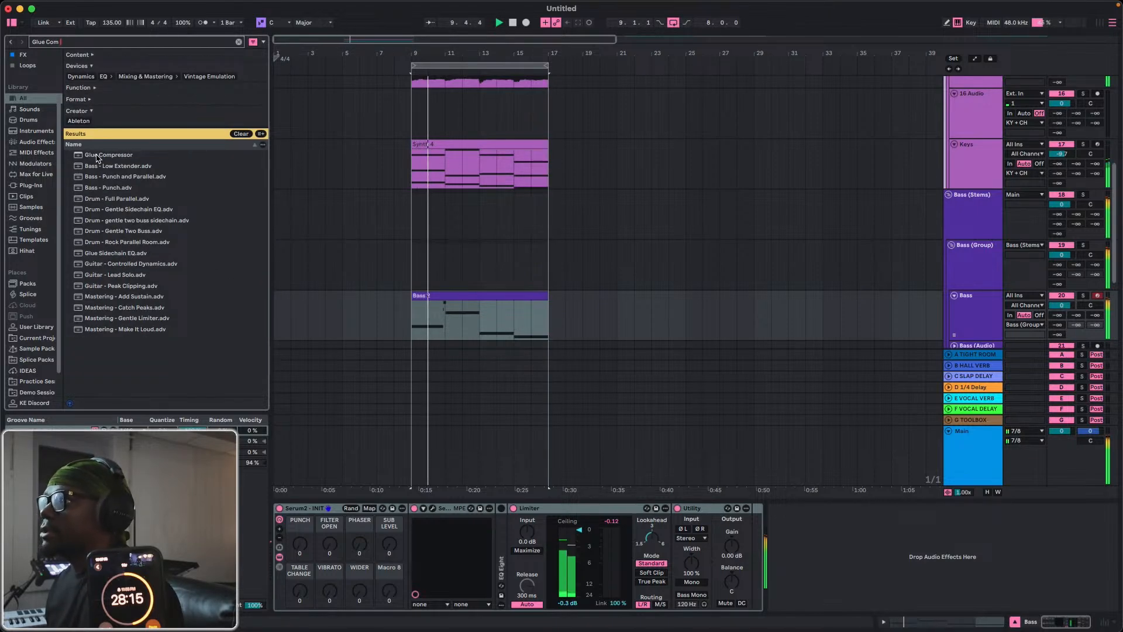
click(97, 155)
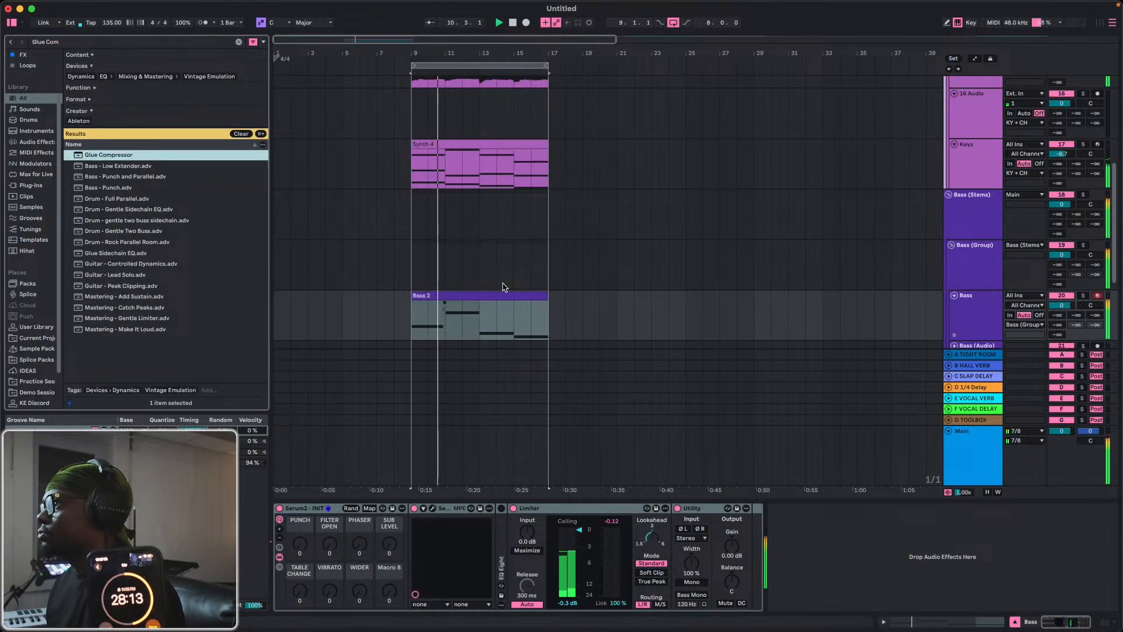
key(Return)
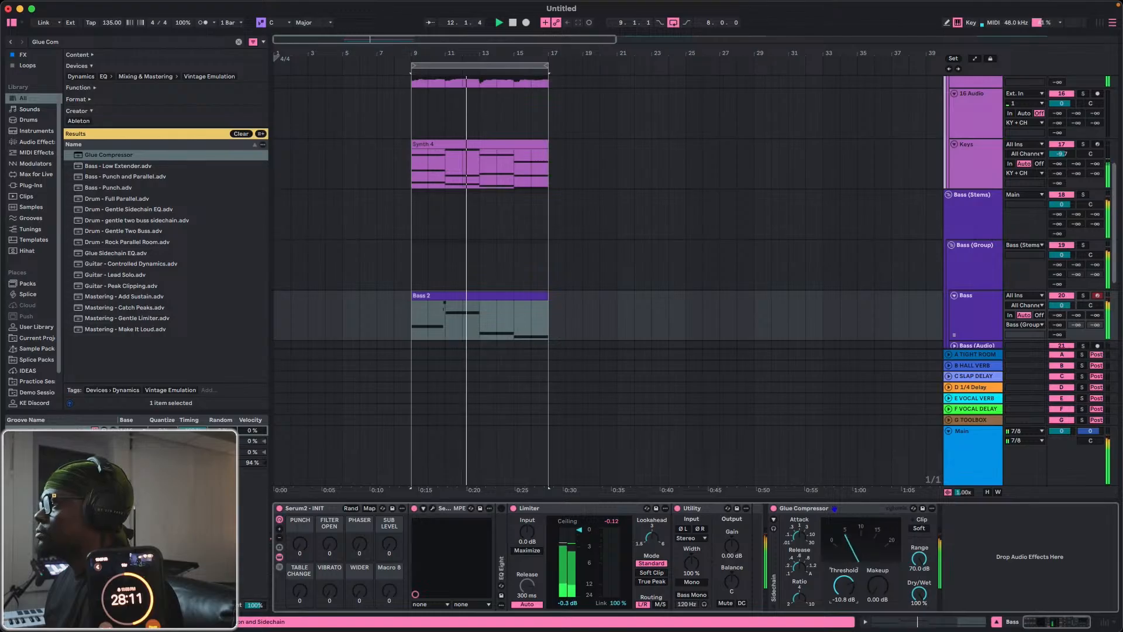
Set the Bass track's Glue Compressor to a threshold of -16.8 dB and a makeup gain of 3.49 dB.
drag(843, 585, 877, 576)
click(877, 586)
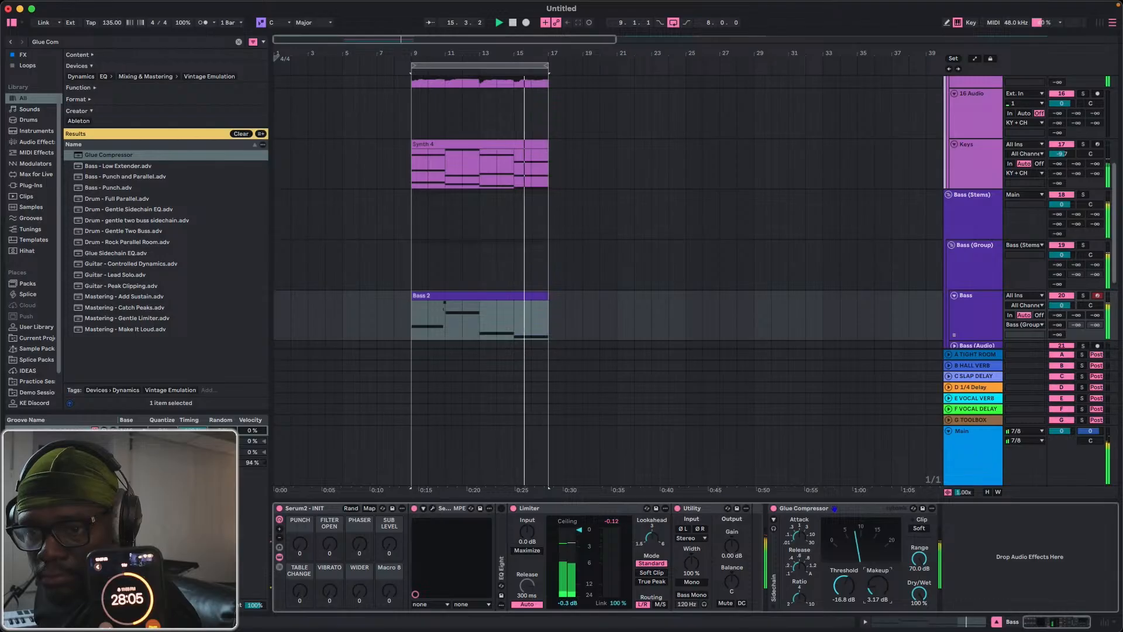
drag(877, 586, 877, 584)
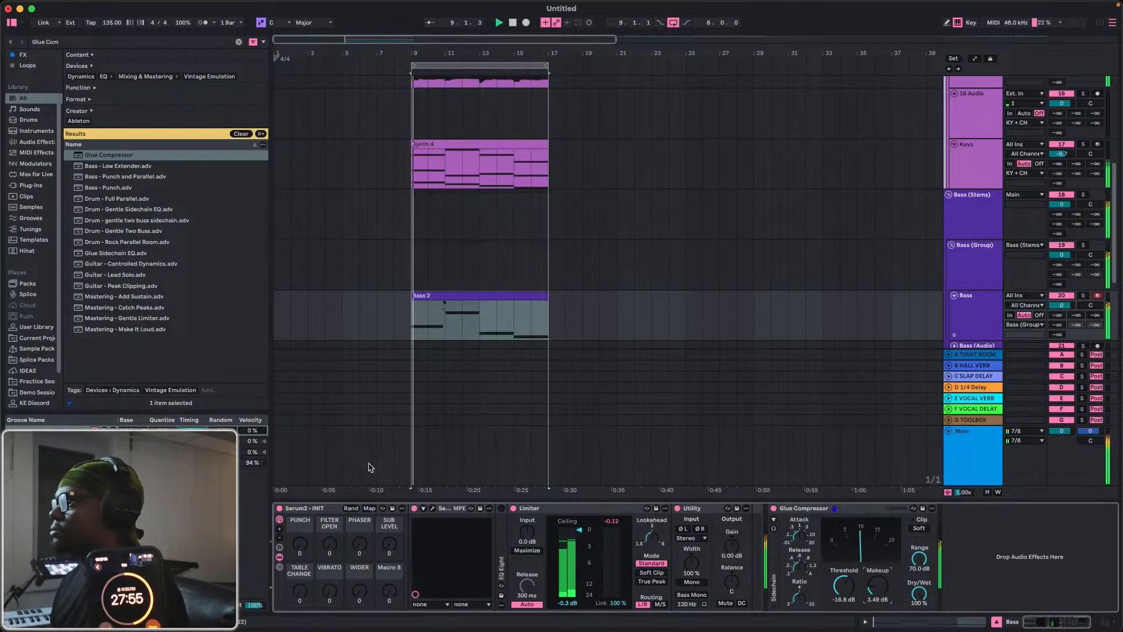
Hide the device view, move the Synth 4 (Bounce) clip to bar 1 and play the arrangement from there.
click(996, 621)
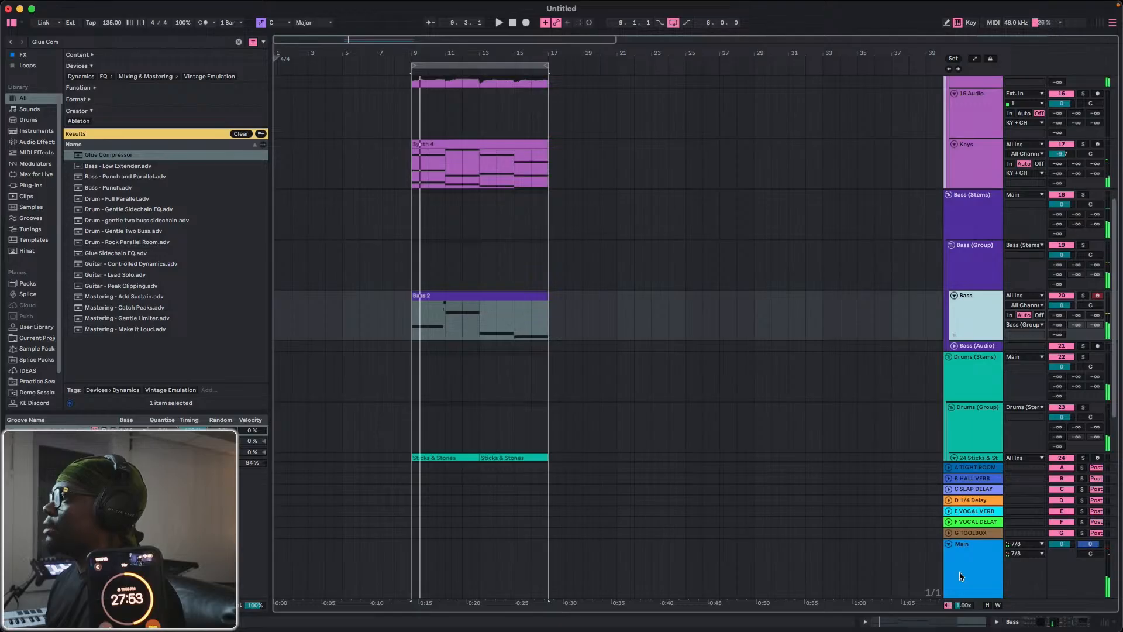
drag(454, 58, 407, 55)
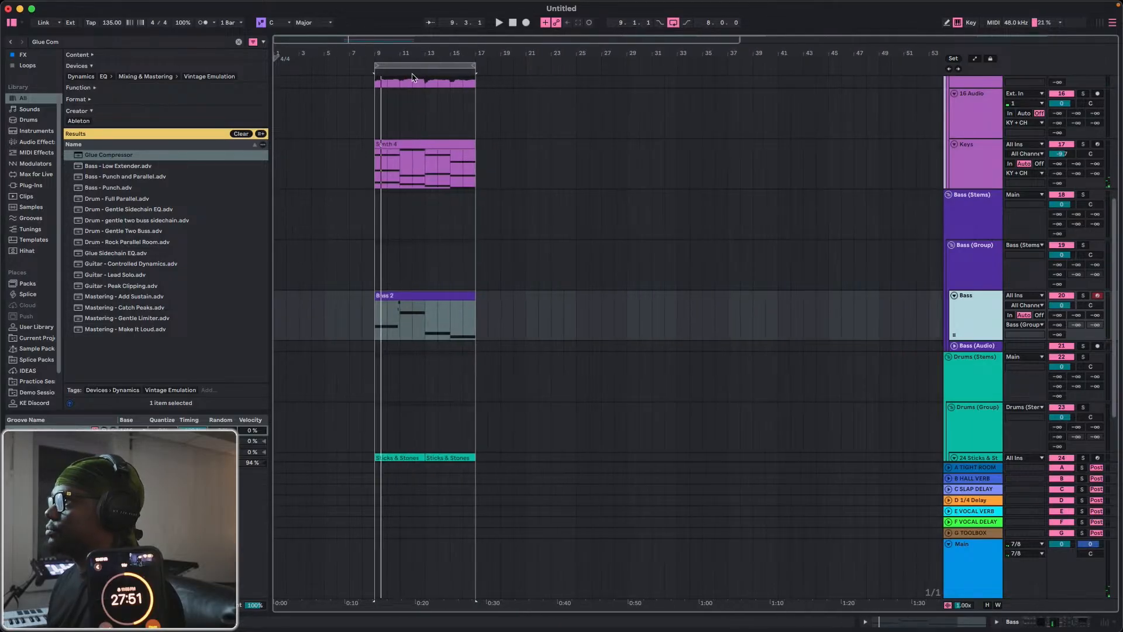
scroll(442, 257, up, 5)
scroll(440, 262, up, 2)
click(405, 228)
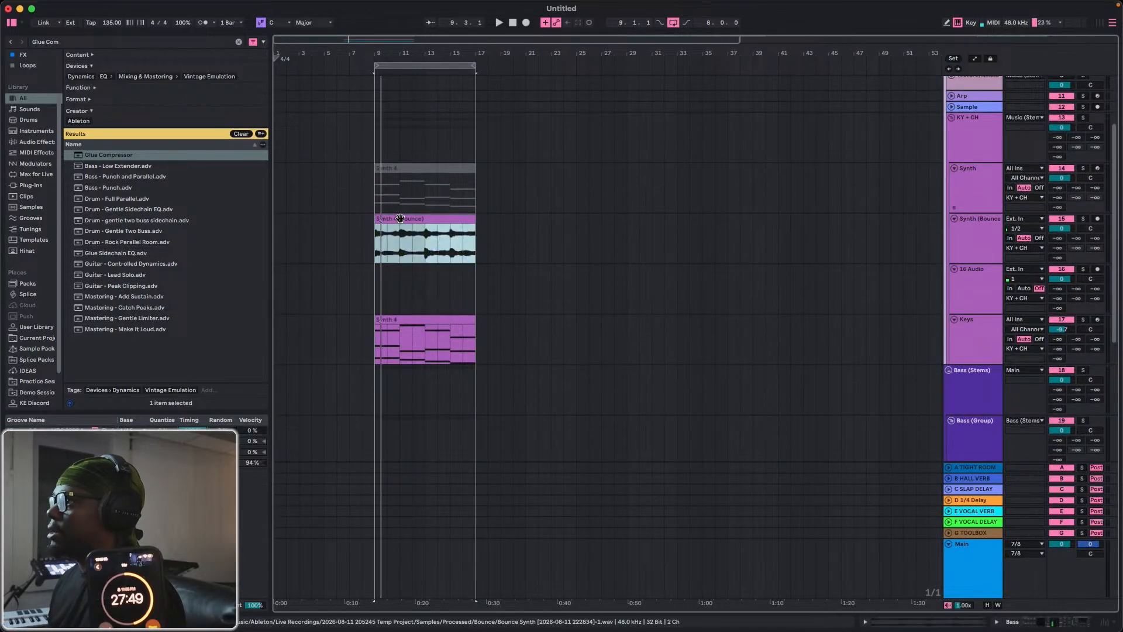
drag(401, 219, 327, 228)
scroll(406, 318, down, 8)
key(space)
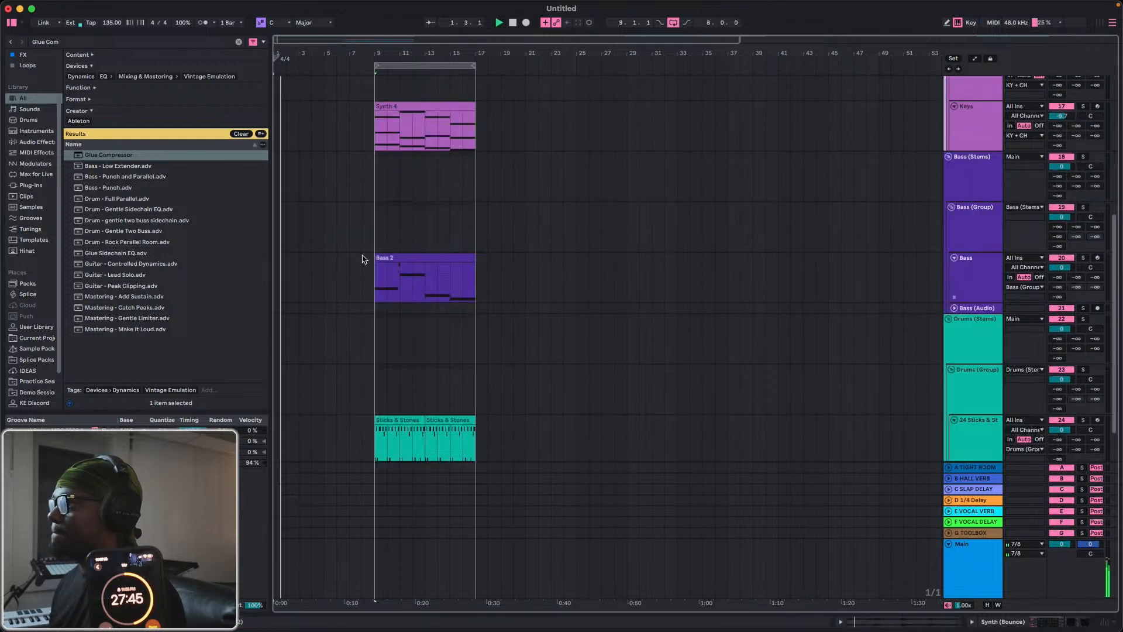
Move the Keys, Bass and Sticks & Stones drum clips together to bar 17 and stop playback.
scroll(365, 234, up, 3)
drag(378, 190, 509, 419)
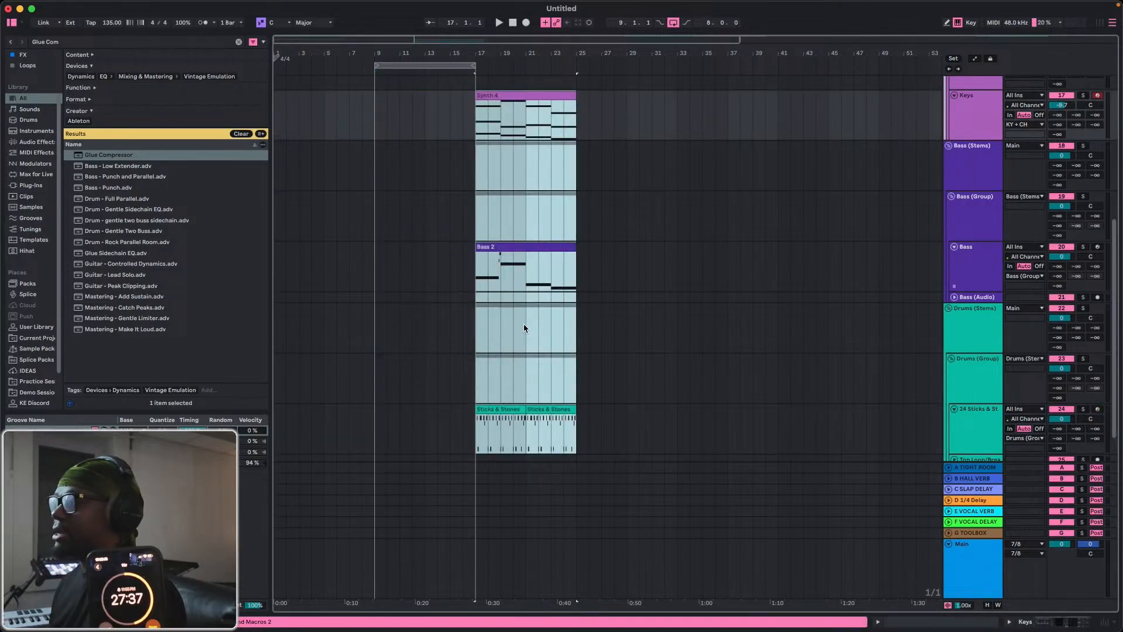
click(513, 24)
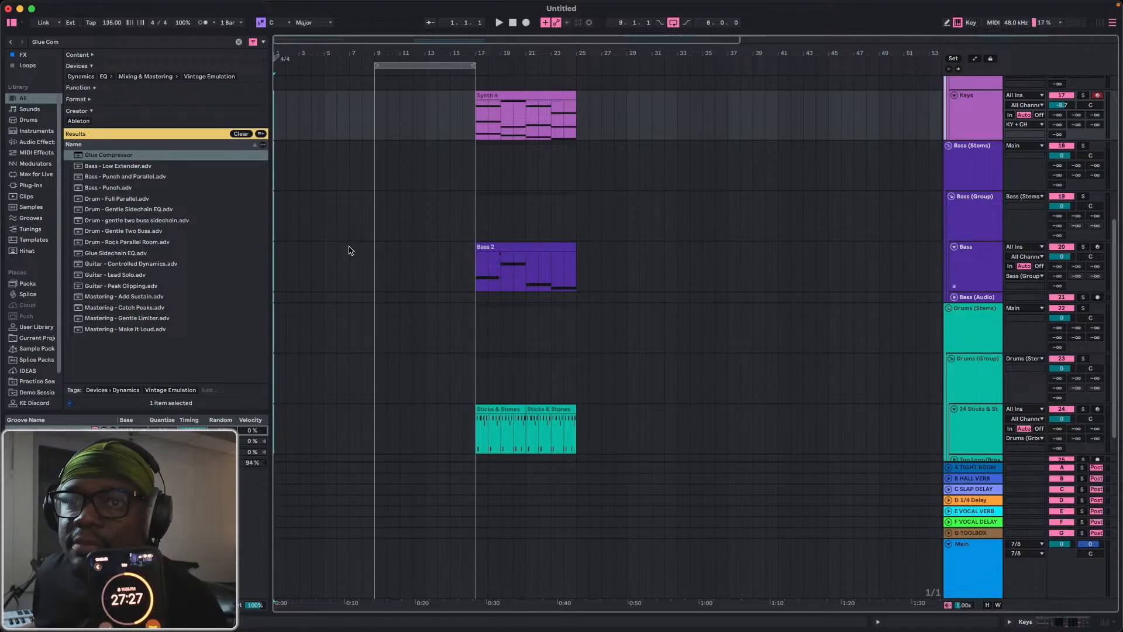
Play from the start and duplicate the Synth 4 (Bounce) clip so the copy fills bars 9 to 17.
key(space)
scroll(354, 234, up, 10)
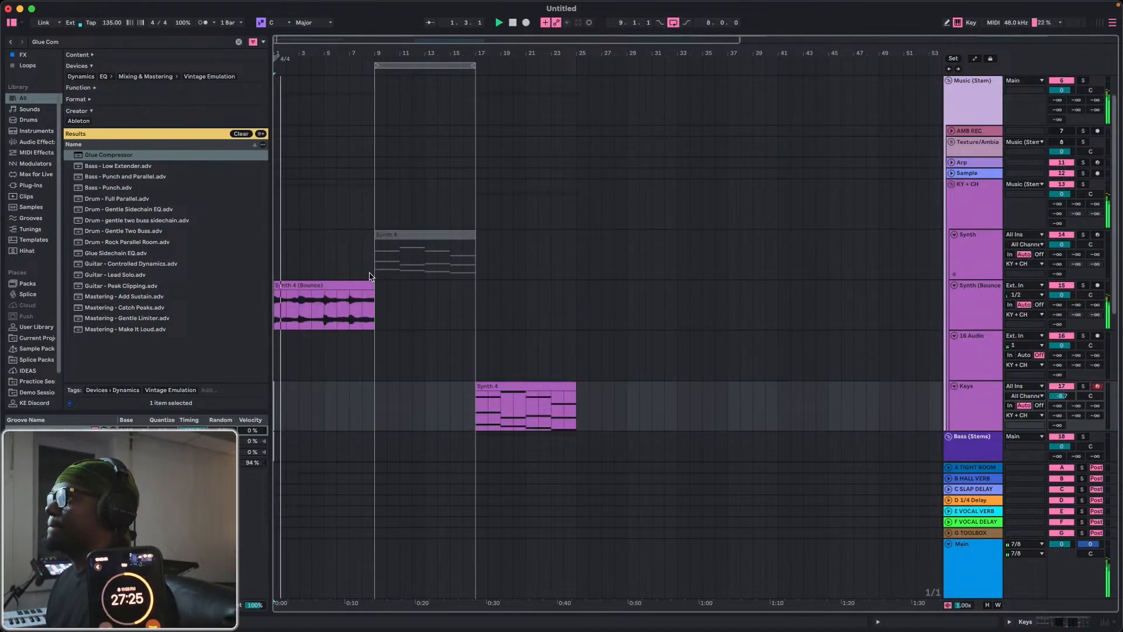
click(368, 285)
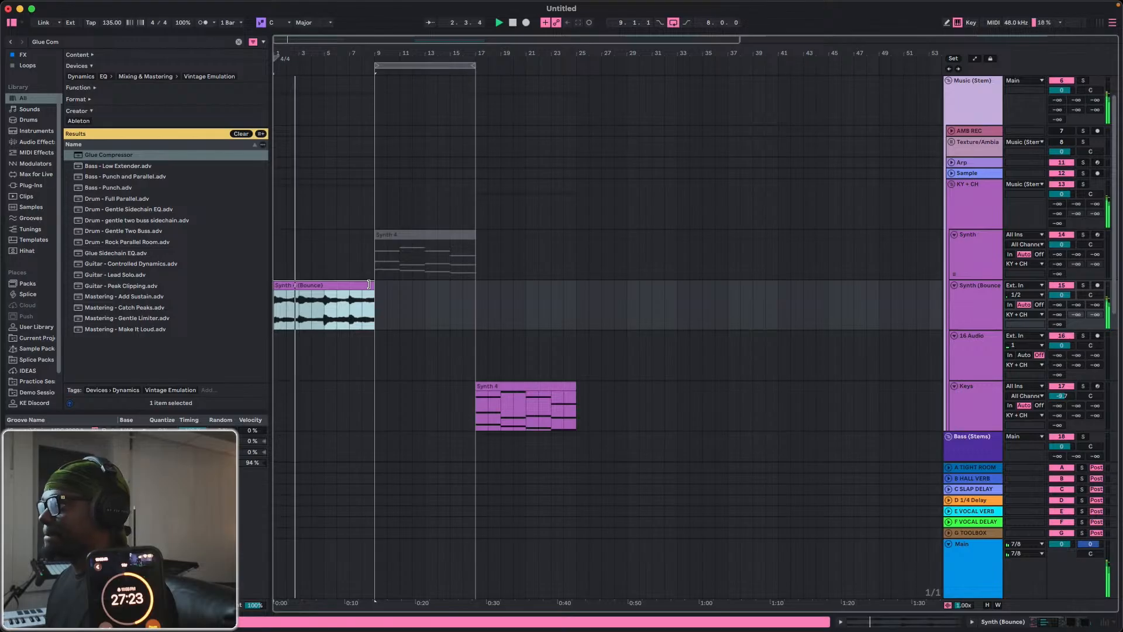
drag(373, 285, 454, 279)
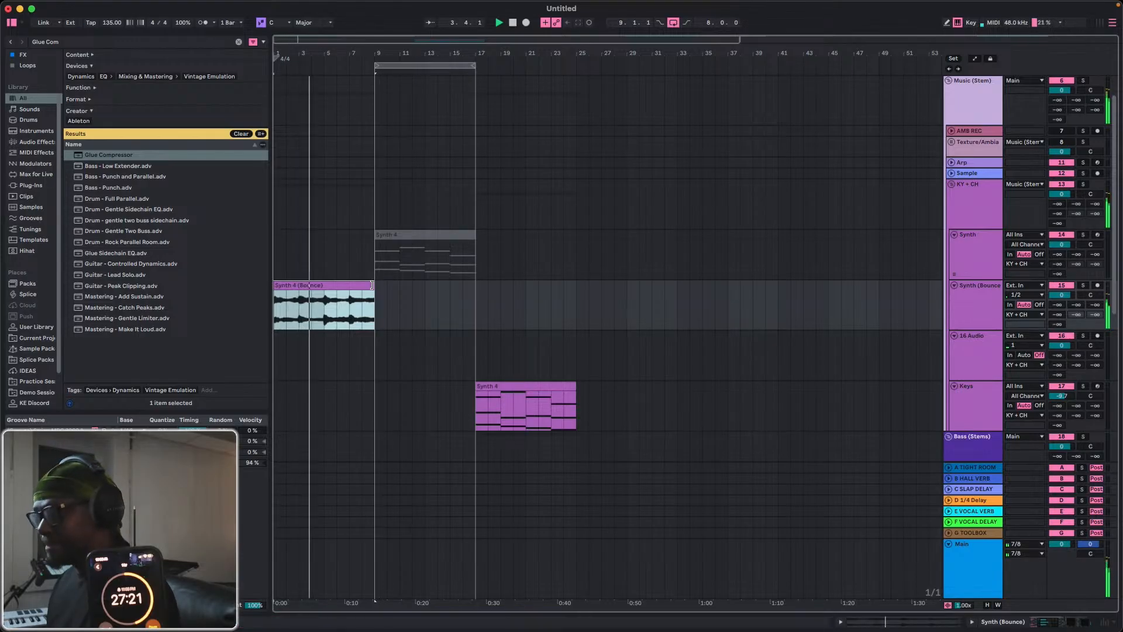
key(super+d)
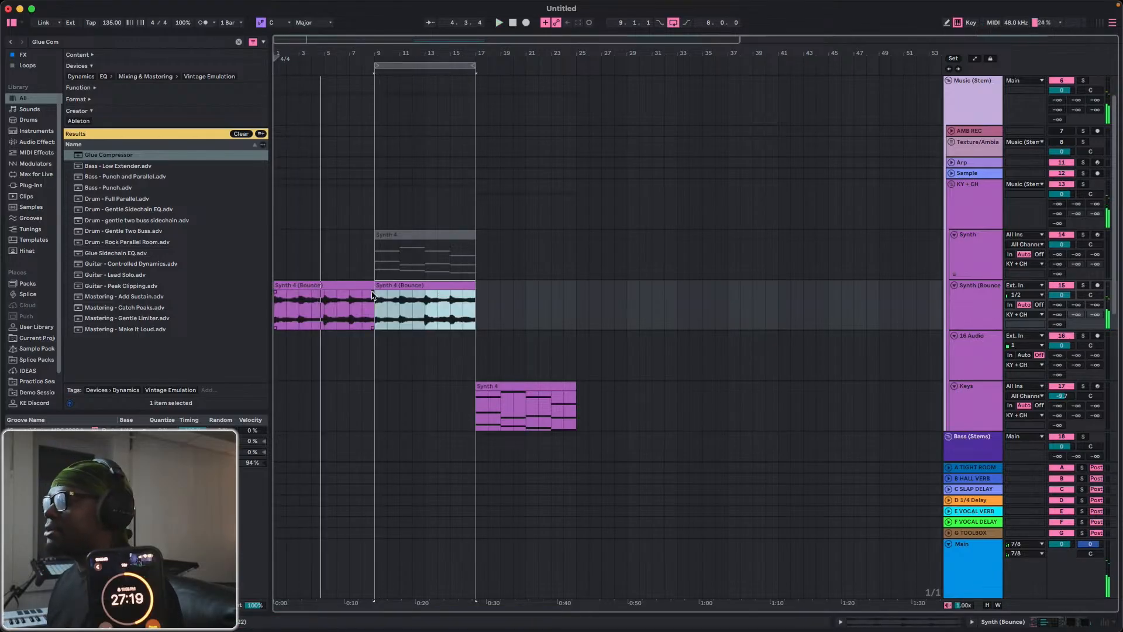
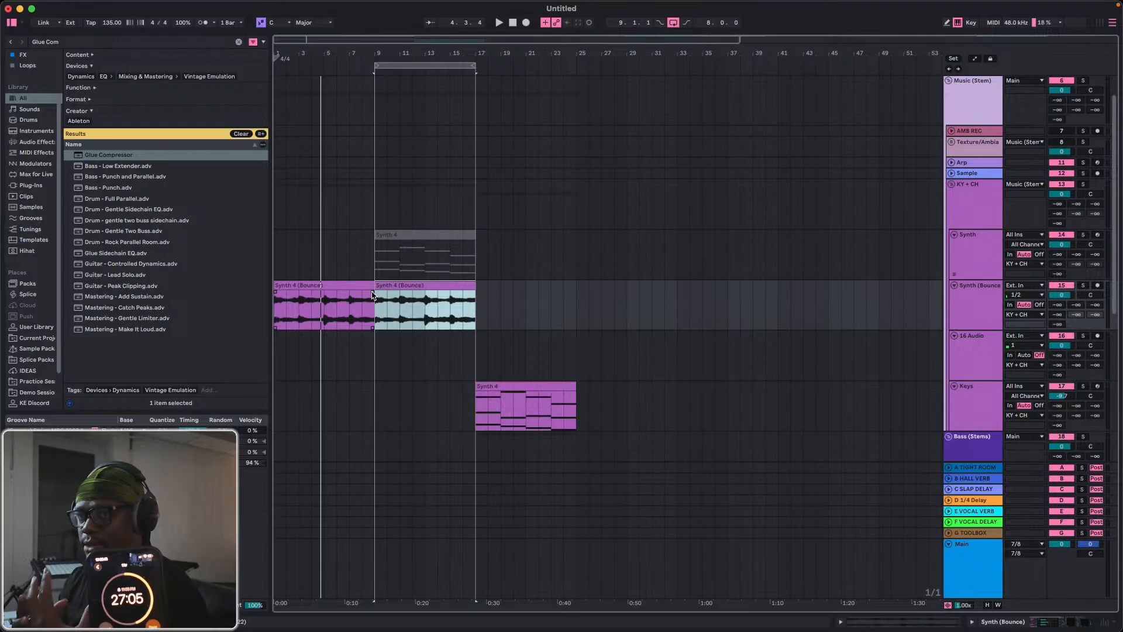
Move the two Sticks & Stones drum clips to bars 1 and 5 and play from the start.
key(space)
click(368, 284)
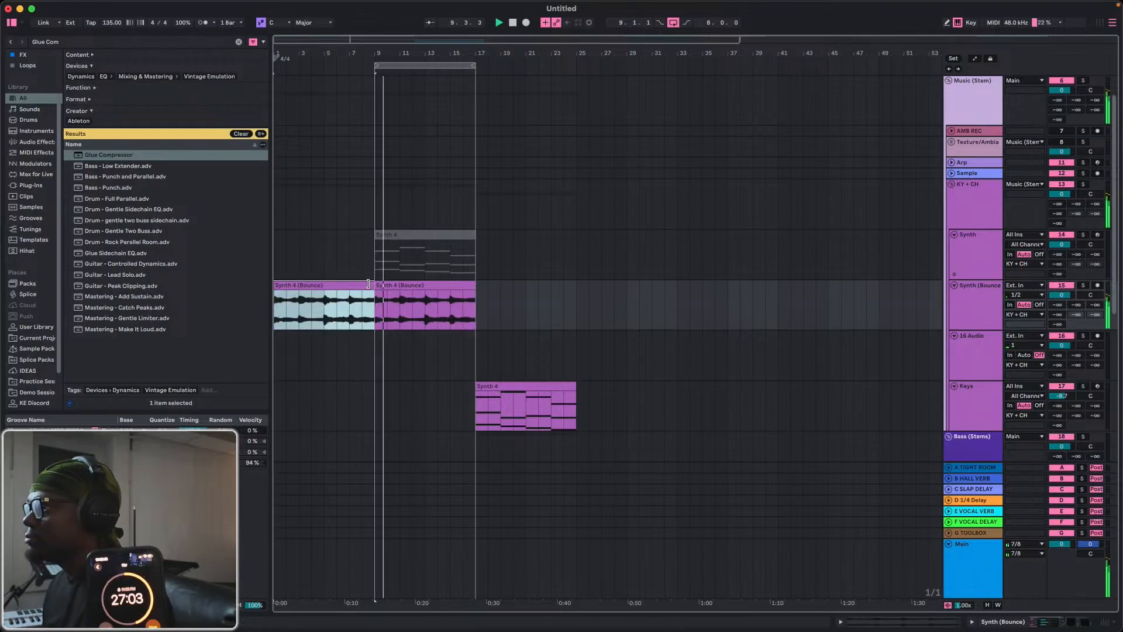
scroll(491, 362, down, 8)
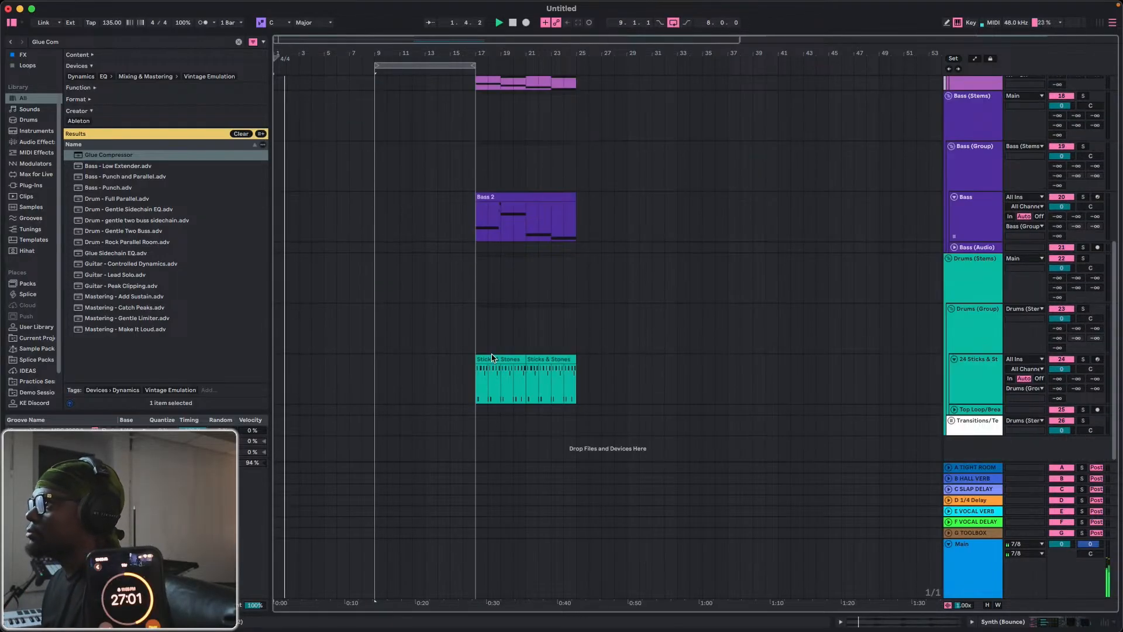
drag(494, 359, 396, 376)
drag(548, 358, 281, 363)
key(space)
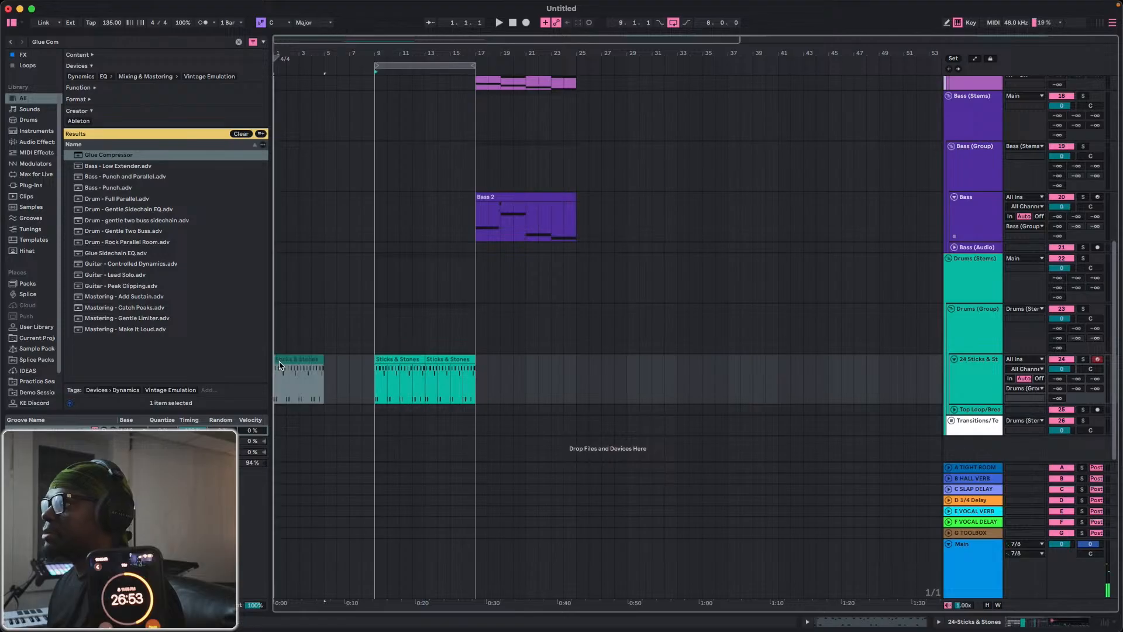
click(446, 359)
drag(447, 359, 345, 361)
key(space)
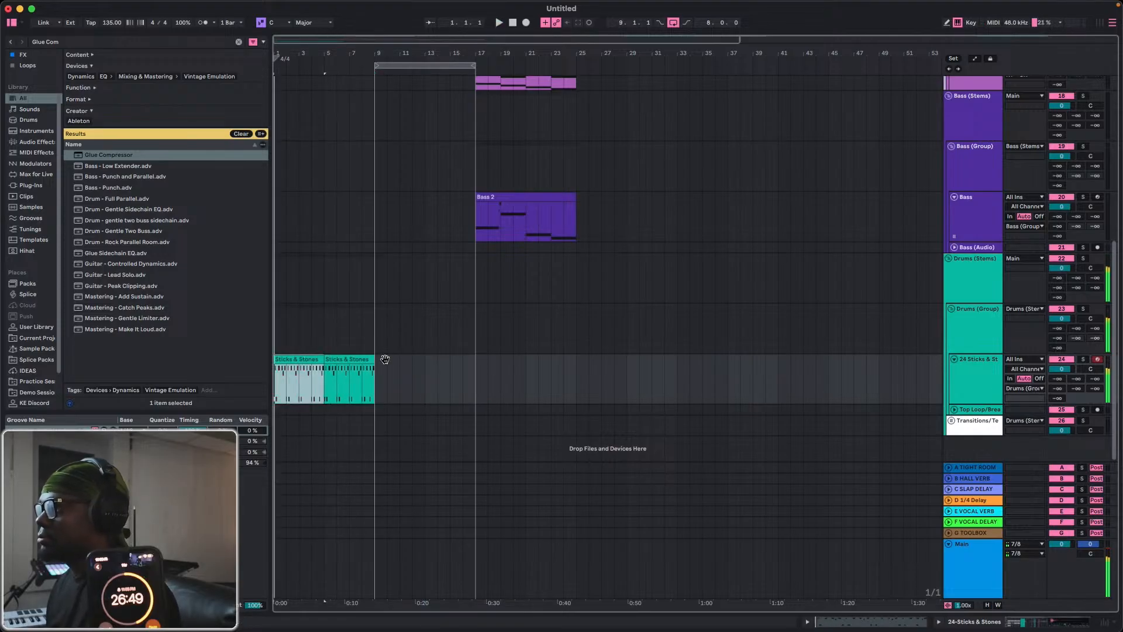
Listen to the intro, briefly solo the Bass track and move the Bass 2 clip to bar 9.
key(space)
scroll(450, 338, up, 2)
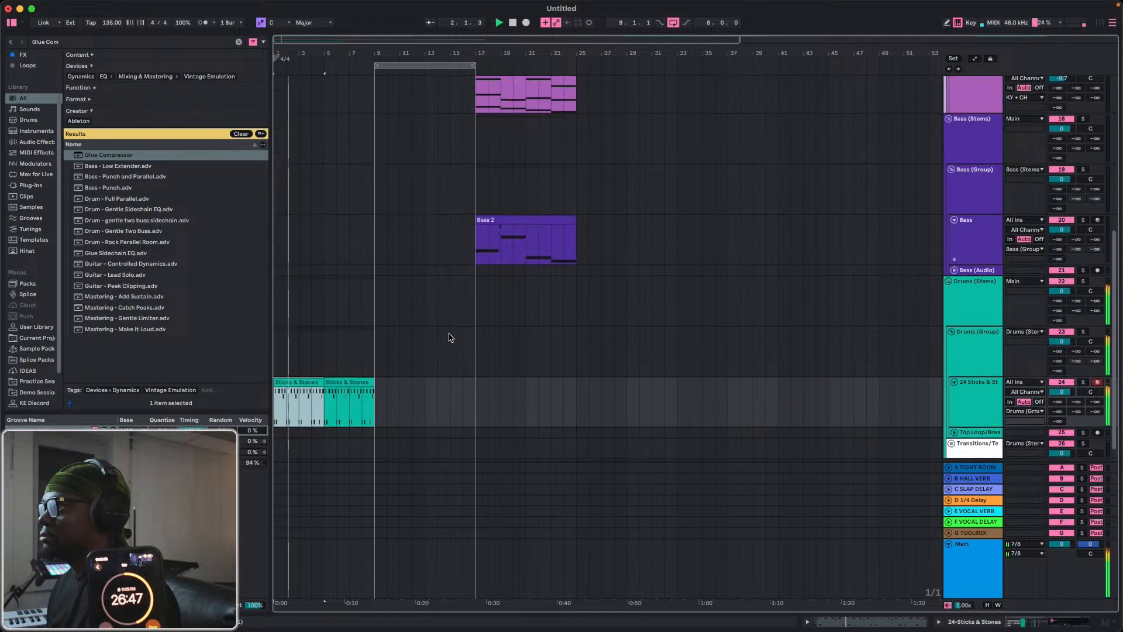
scroll(451, 338, up, 2)
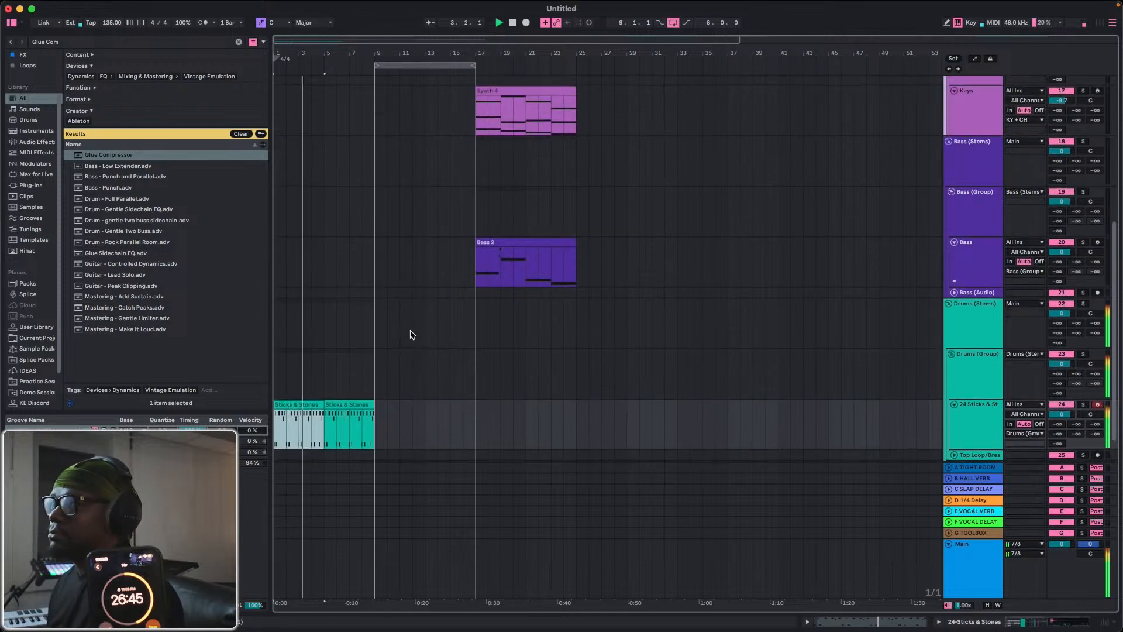
scroll(412, 334, up, 10)
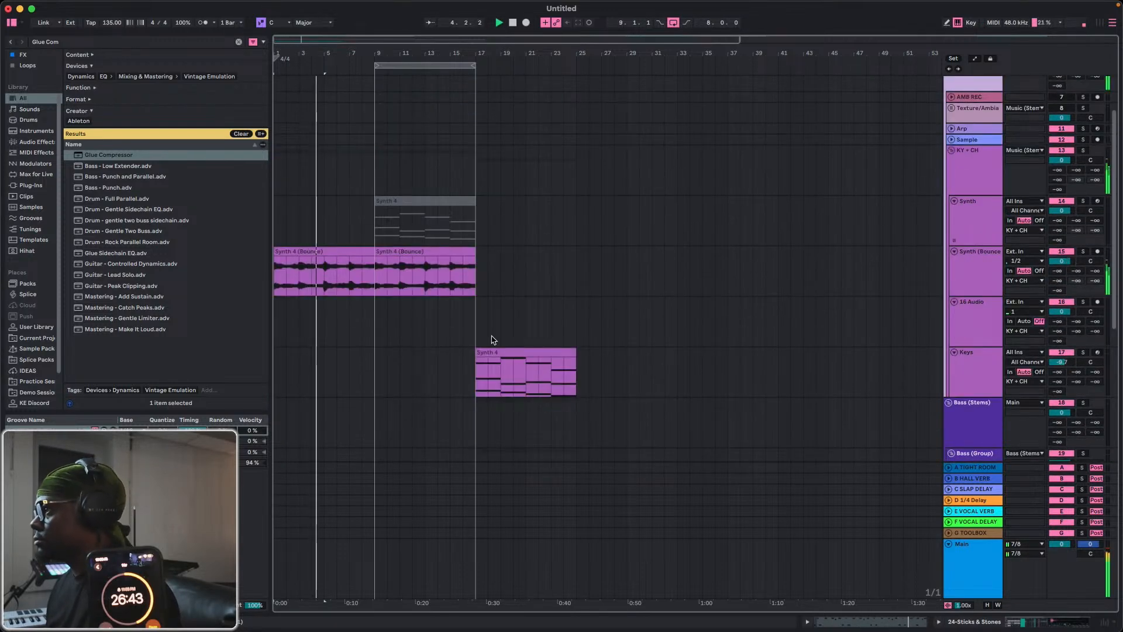
scroll(364, 347, down, 10)
scroll(374, 345, up, 5)
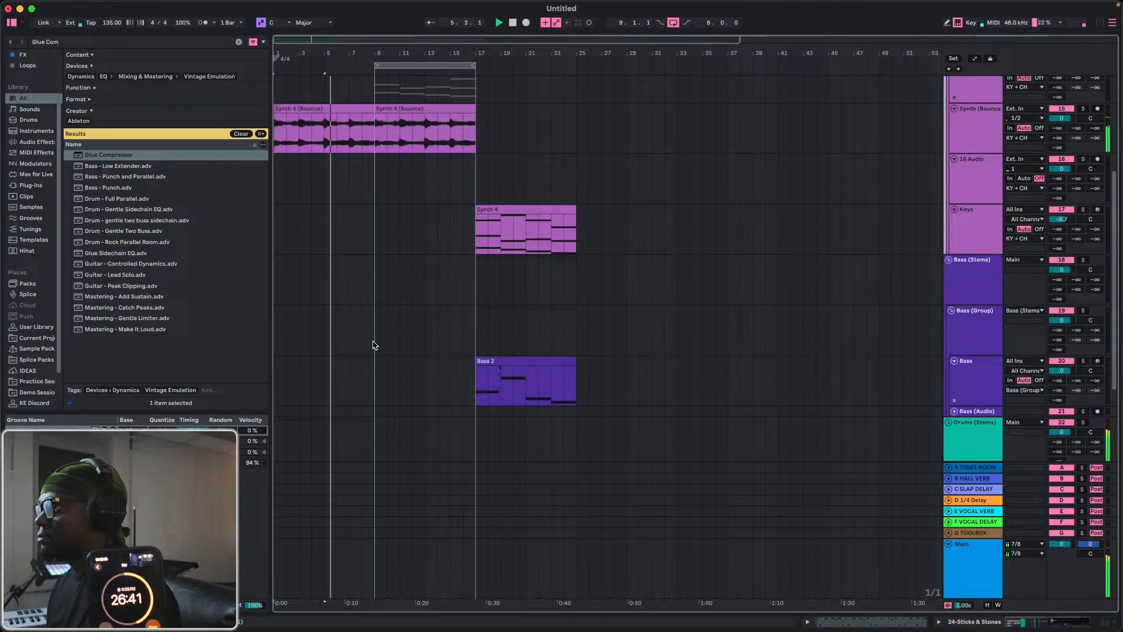
scroll(456, 293, down, 6)
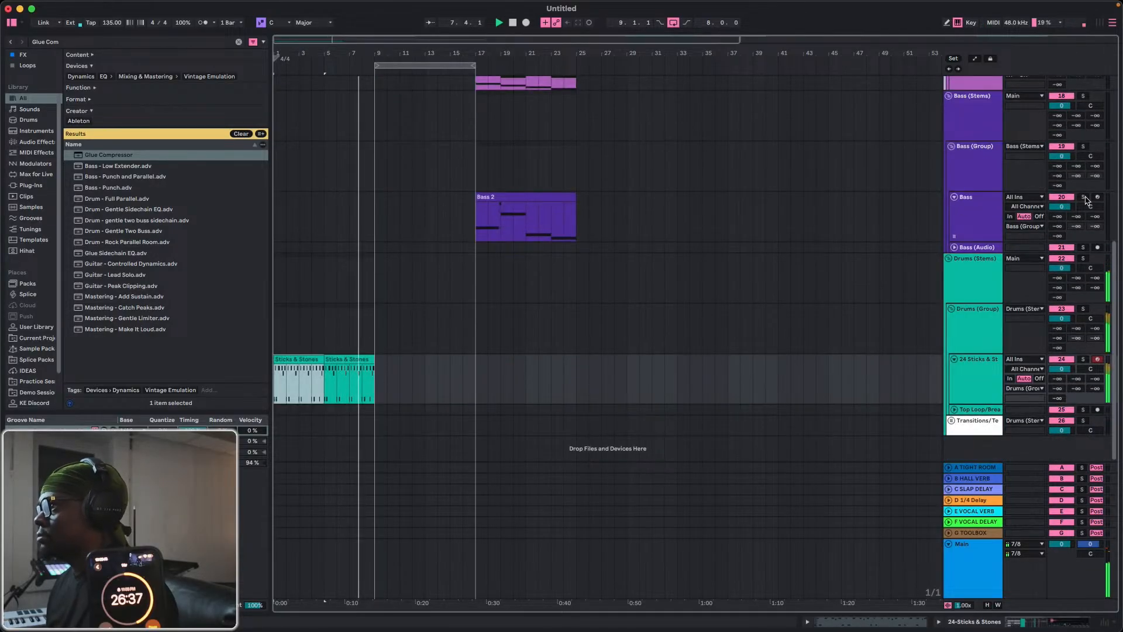
click(1084, 197)
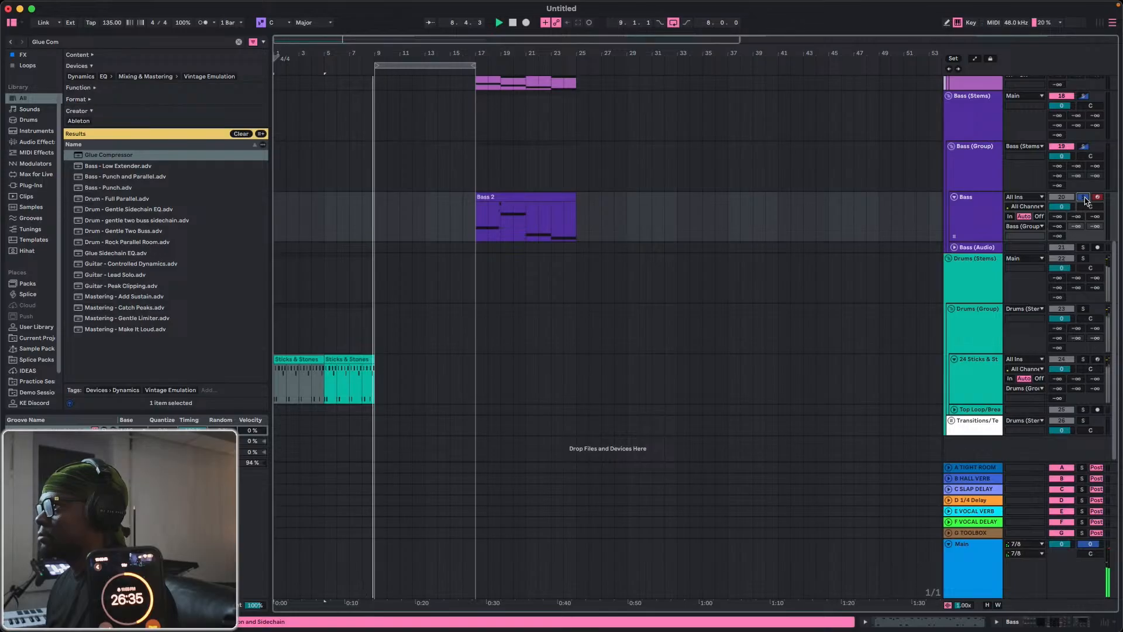
click(1084, 197)
drag(525, 197, 425, 224)
Trim the ends of the intro's Synth 4 (Bounce) clip and second Sticks & Stones clip to 8.3, two beats before bar 9.
drag(358, 53, 582, 72)
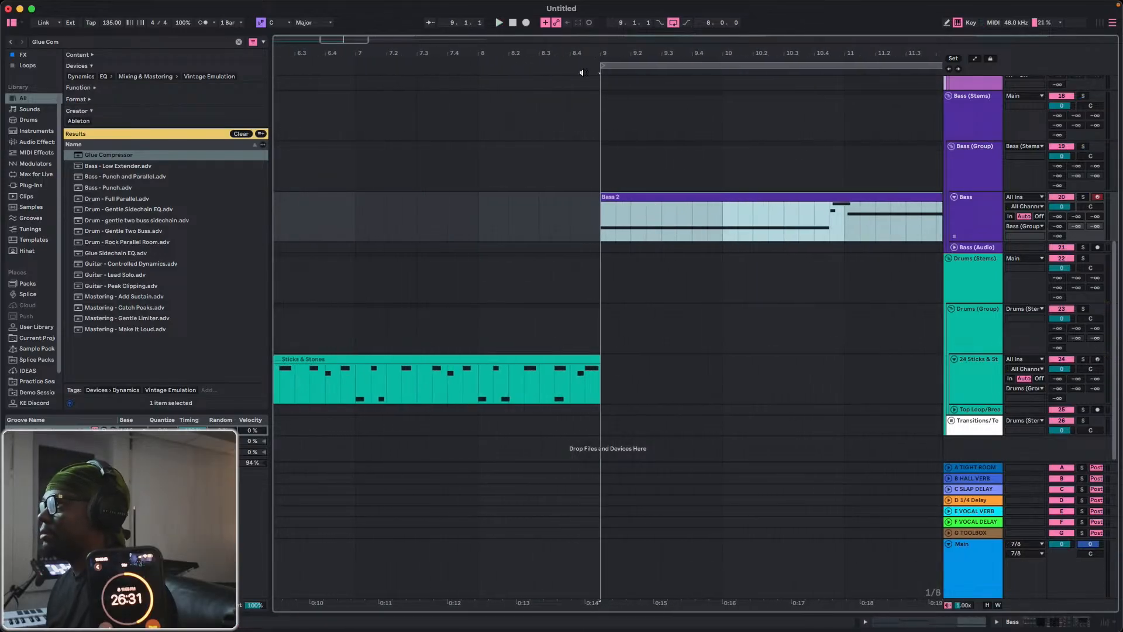
click(513, 24)
key(space)
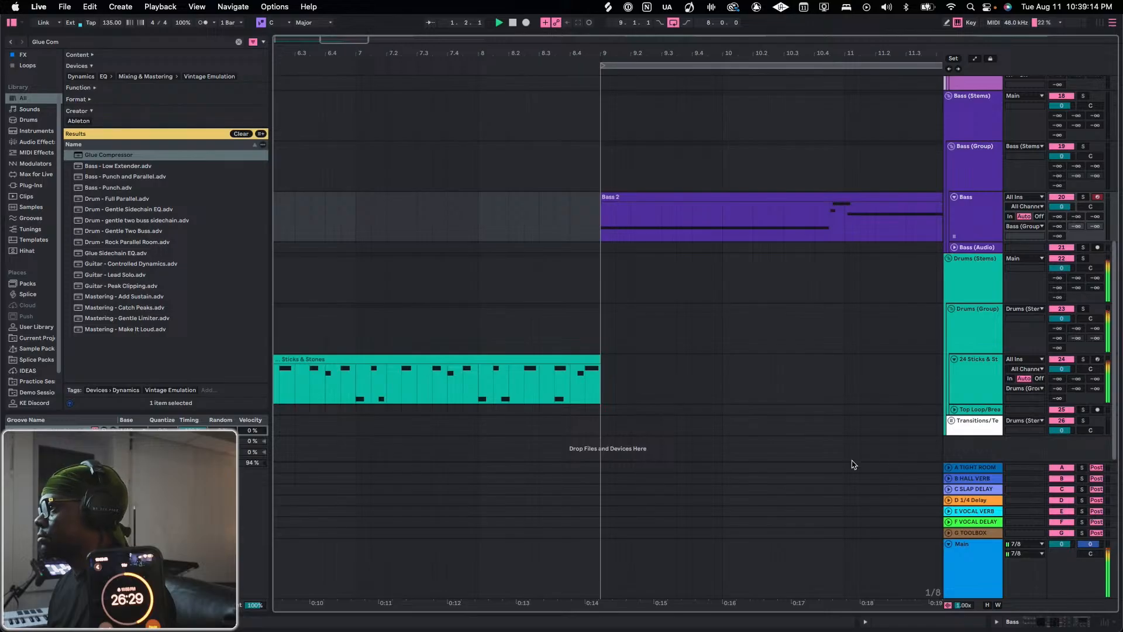
mouse_move(592, 361)
mouse_down()
mouse_move(556, 358)
mouse_move(584, 358)
mouse_move(571, 358)
mouse_up()
scroll(576, 324, up, 5)
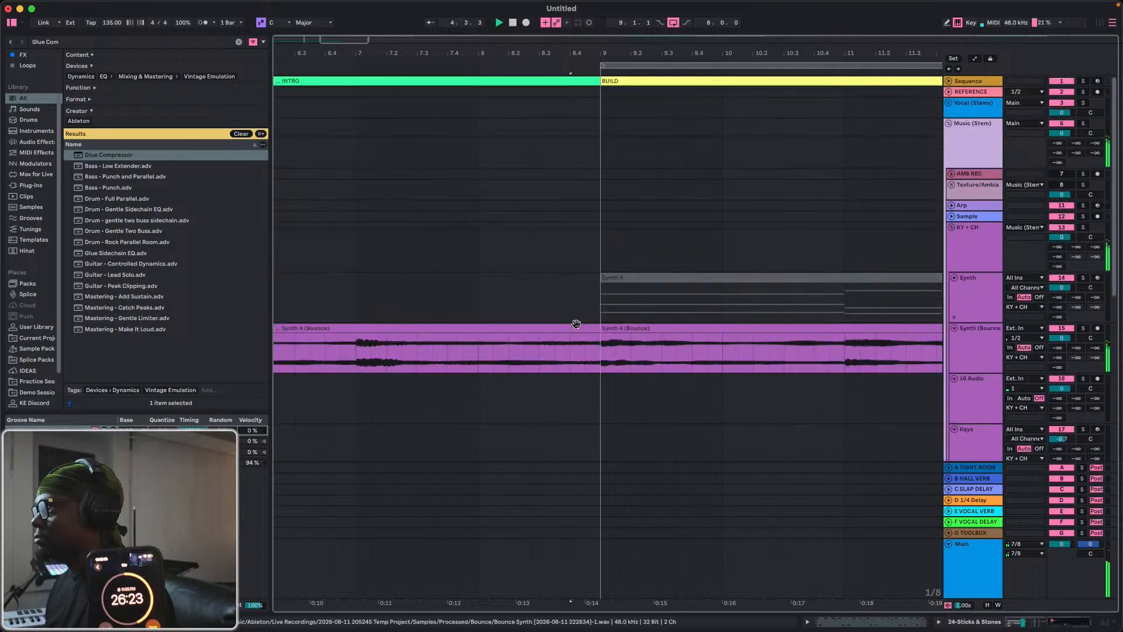
click(584, 344)
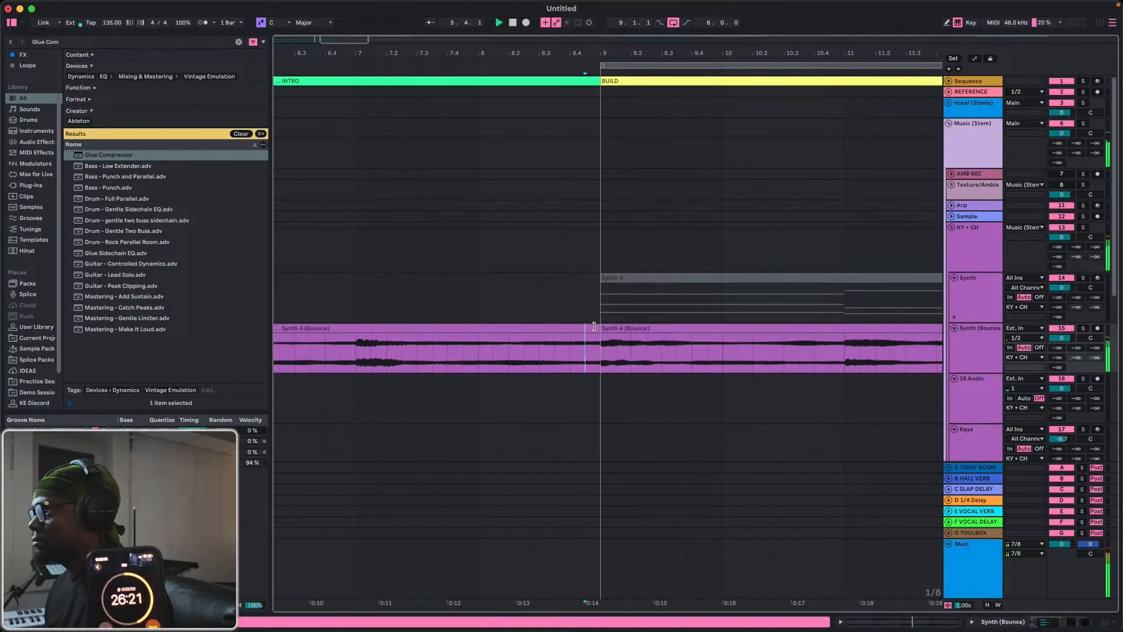
drag(594, 326, 544, 329)
scroll(561, 351, down, 5)
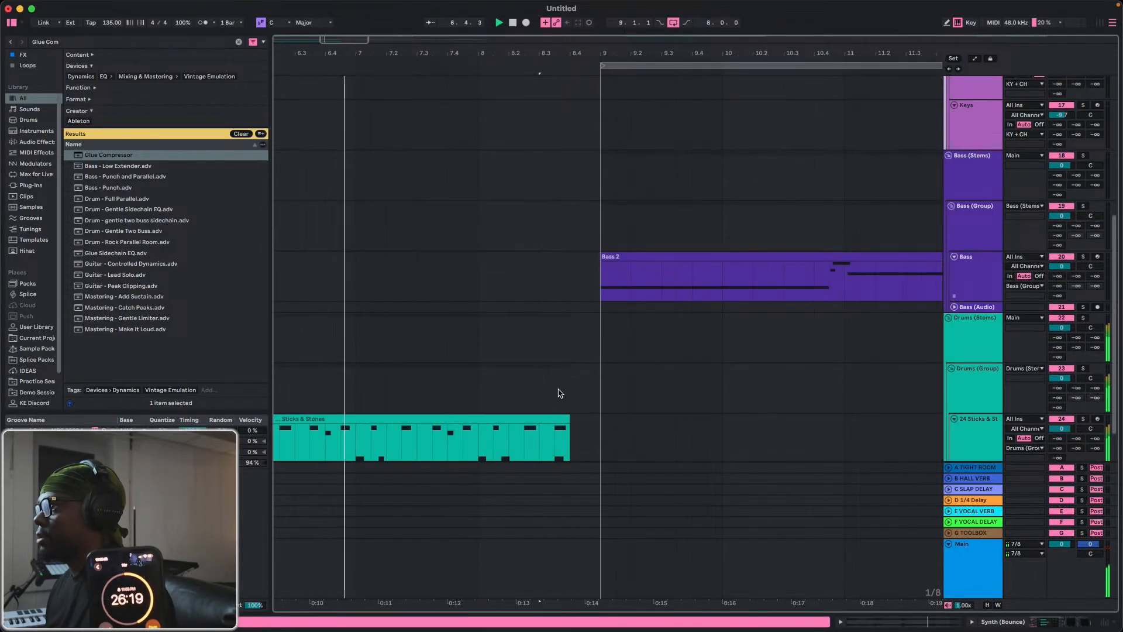
drag(569, 419, 538, 418)
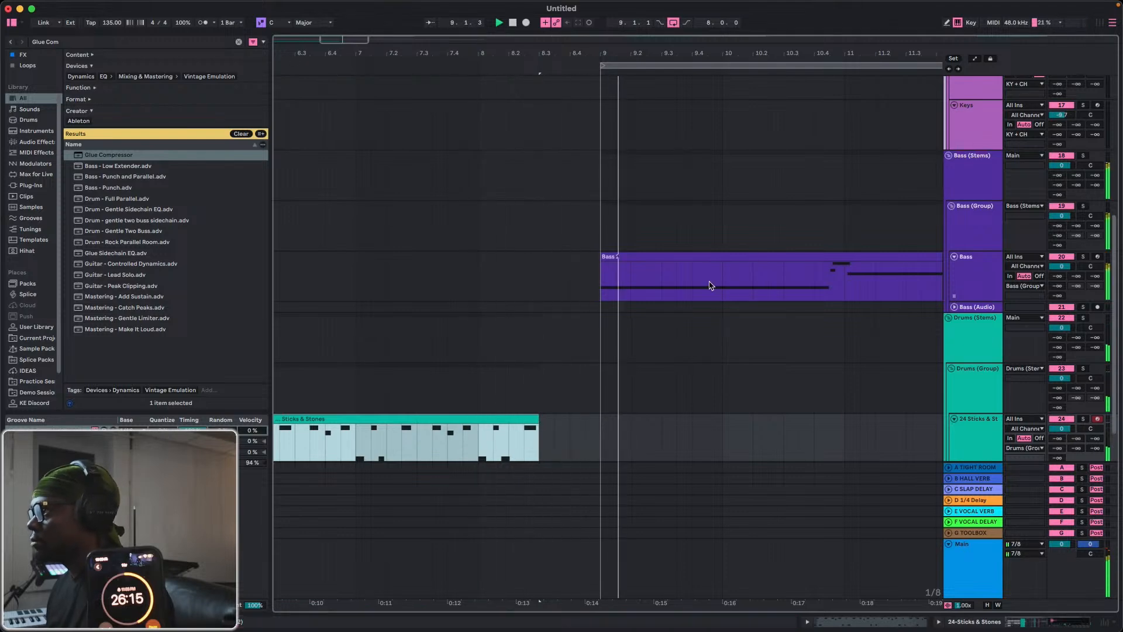
Copy the first Sticks & Stones clip to bar 9 and duplicate it so the drums fill bars 9 to 17.
drag(444, 54, 433, 24)
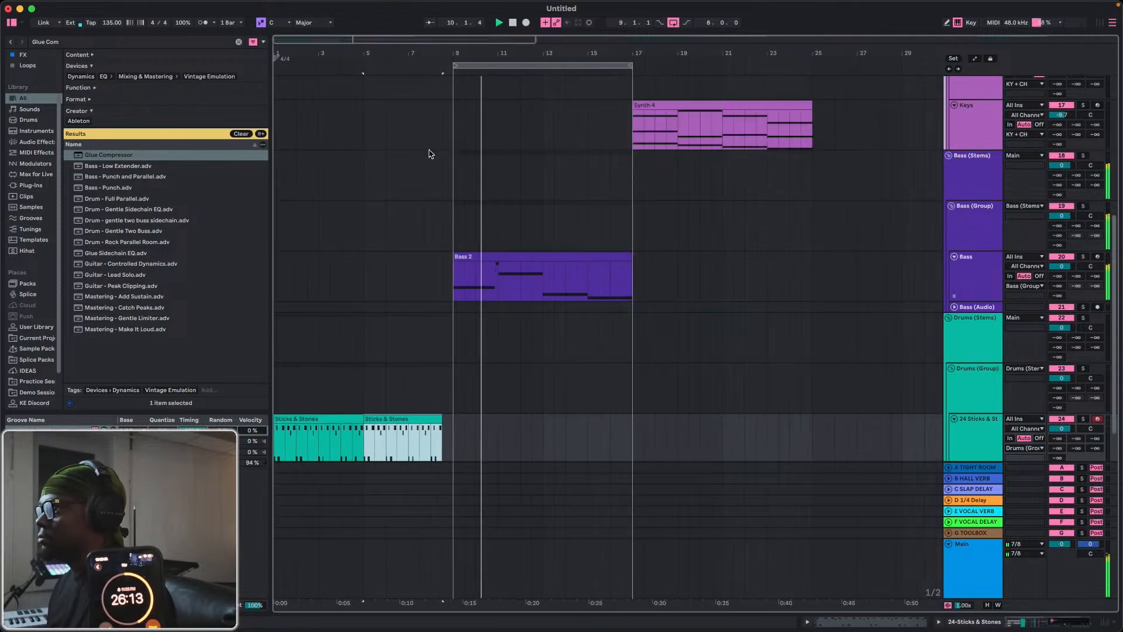
click(333, 421)
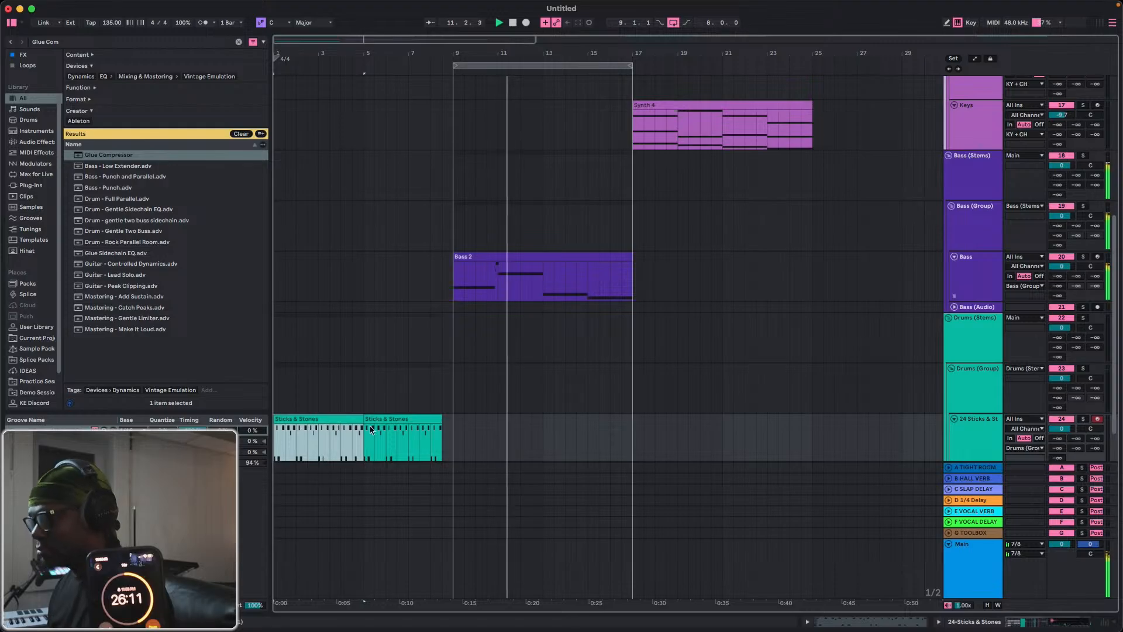
click(454, 448)
key(ctrl+v)
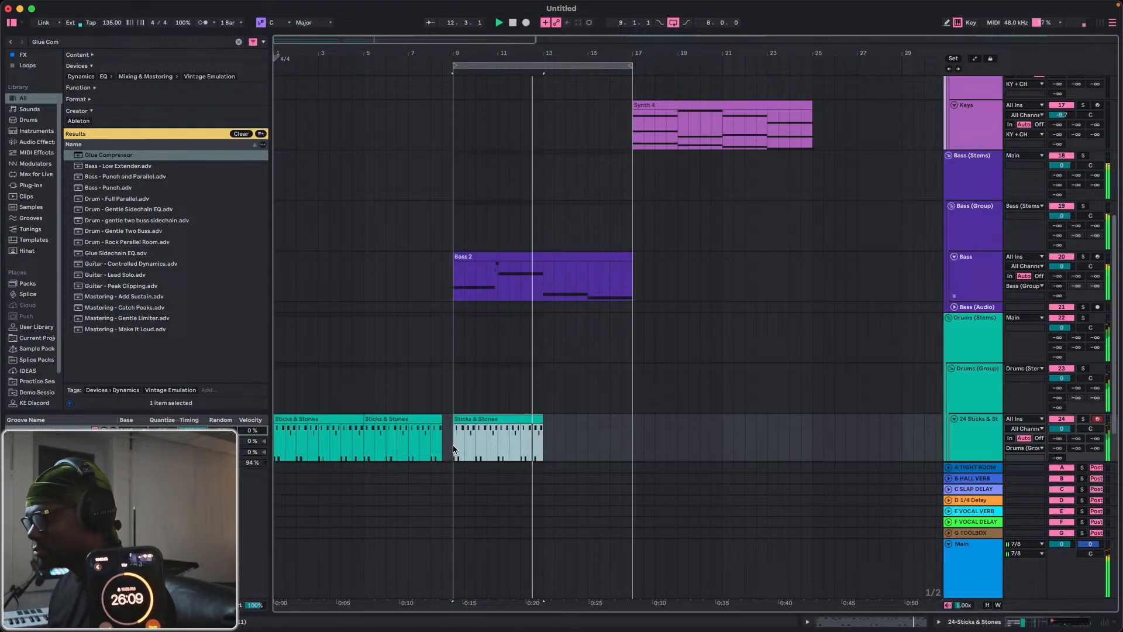
key(ctrl+d)
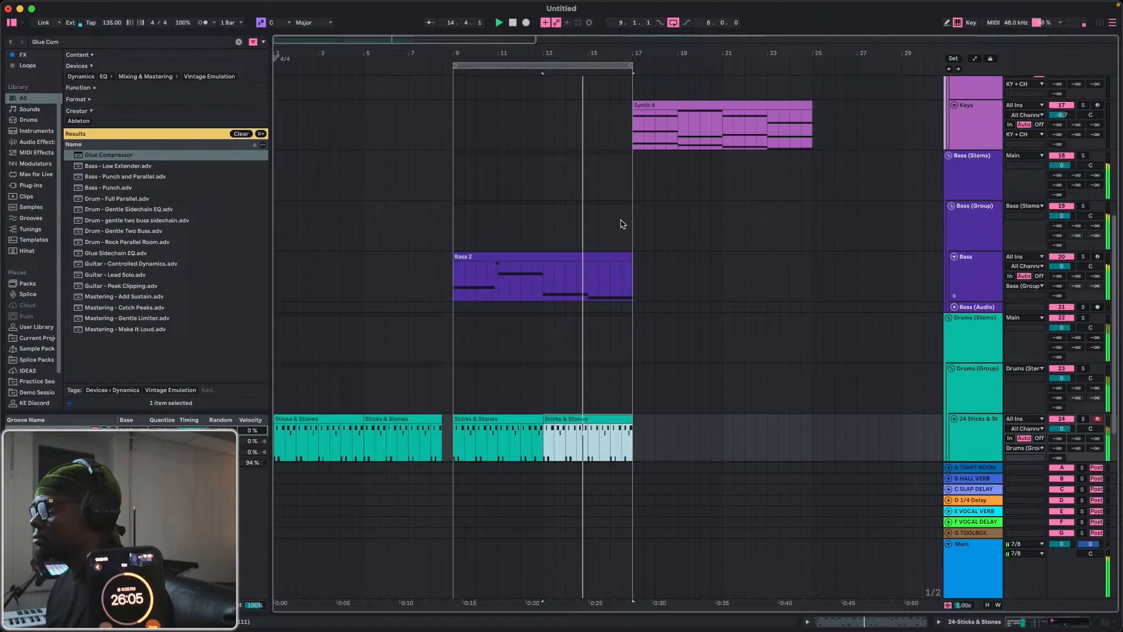
Duplicate the Sticks & Stones and Bass 2 clips of bars 9 to 17 into bars 17 to 25 and extend the loop to bar 25.
drag(627, 453, 459, 450)
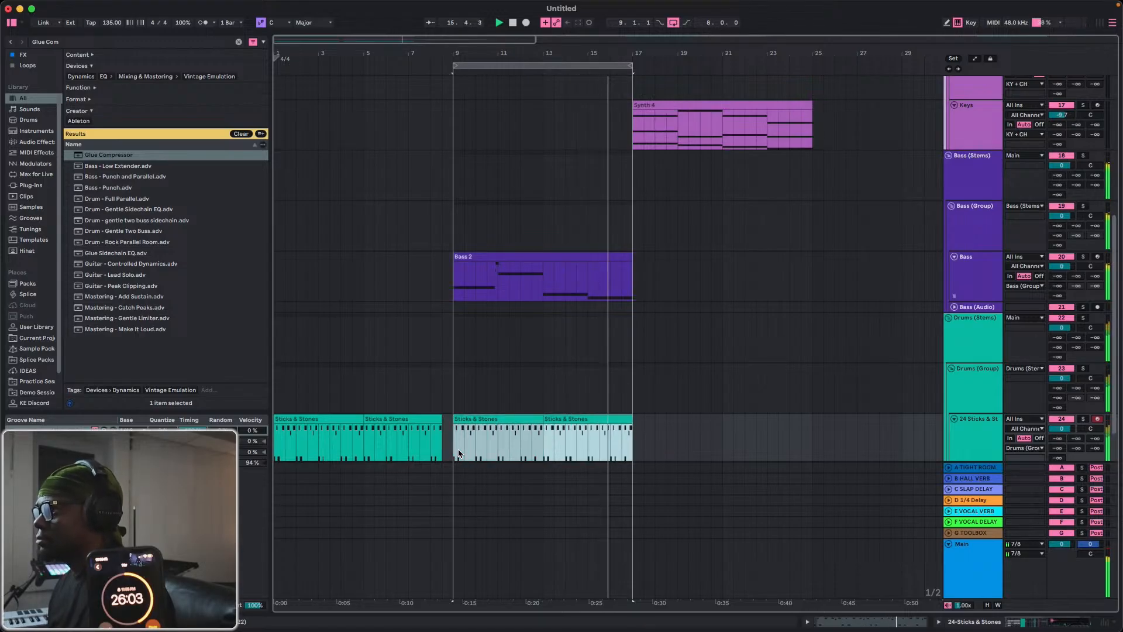
key(ctrl+d)
click(580, 258)
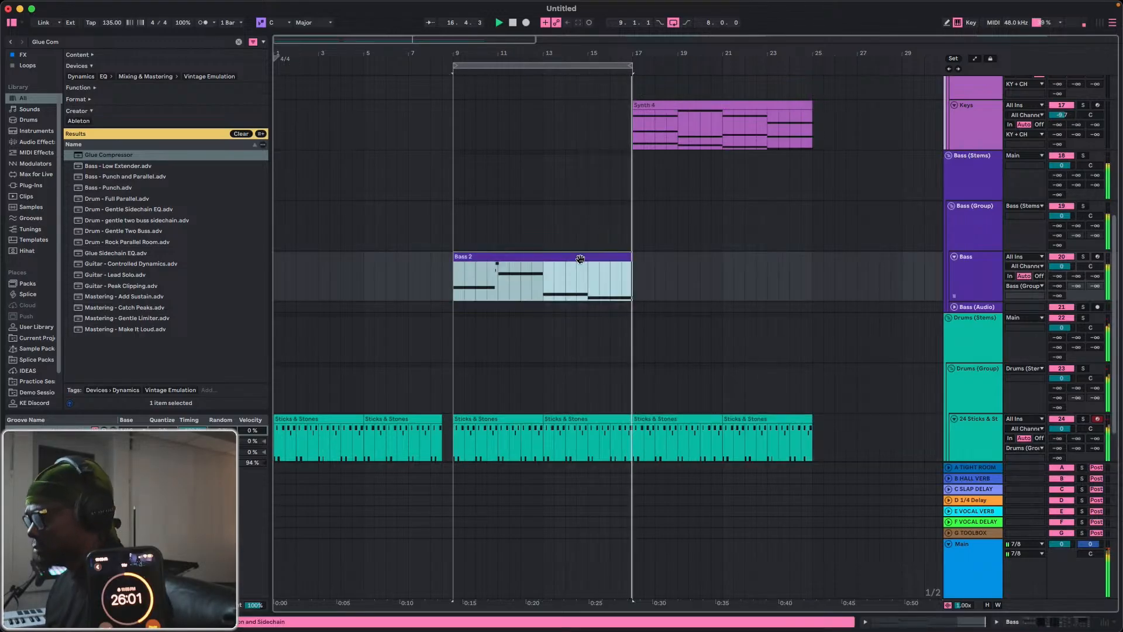
key(ctrl+d)
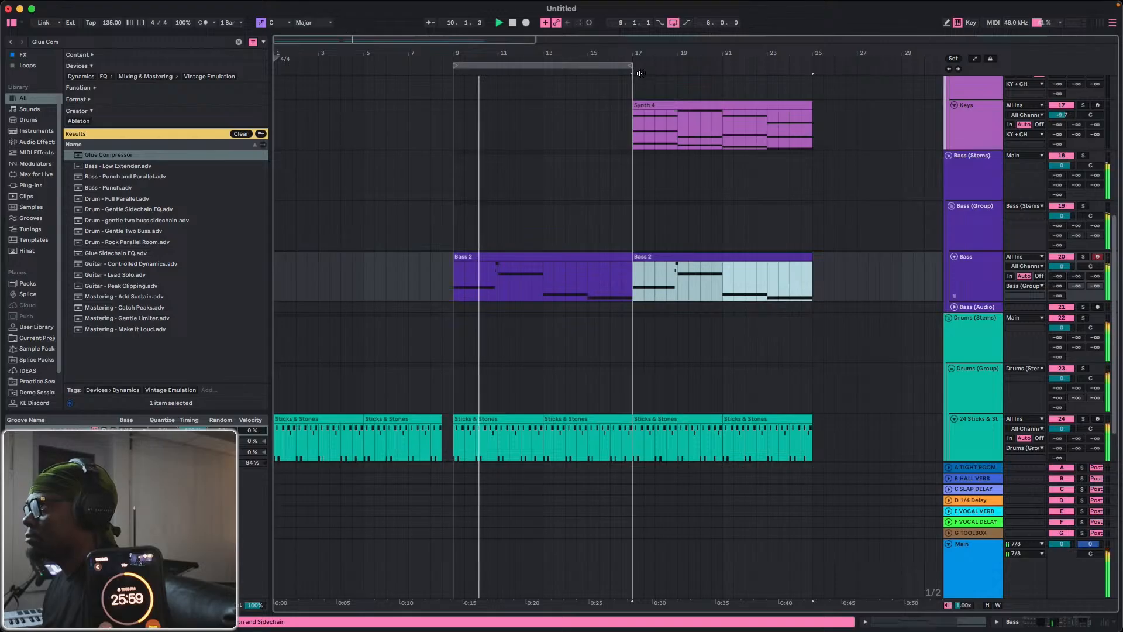
drag(636, 68, 812, 71)
Duplicate the Synth 4 (Bounce) clip at bar 9 repeatedly so the copies fill bars 17 to 41.
scroll(780, 128, up, 5)
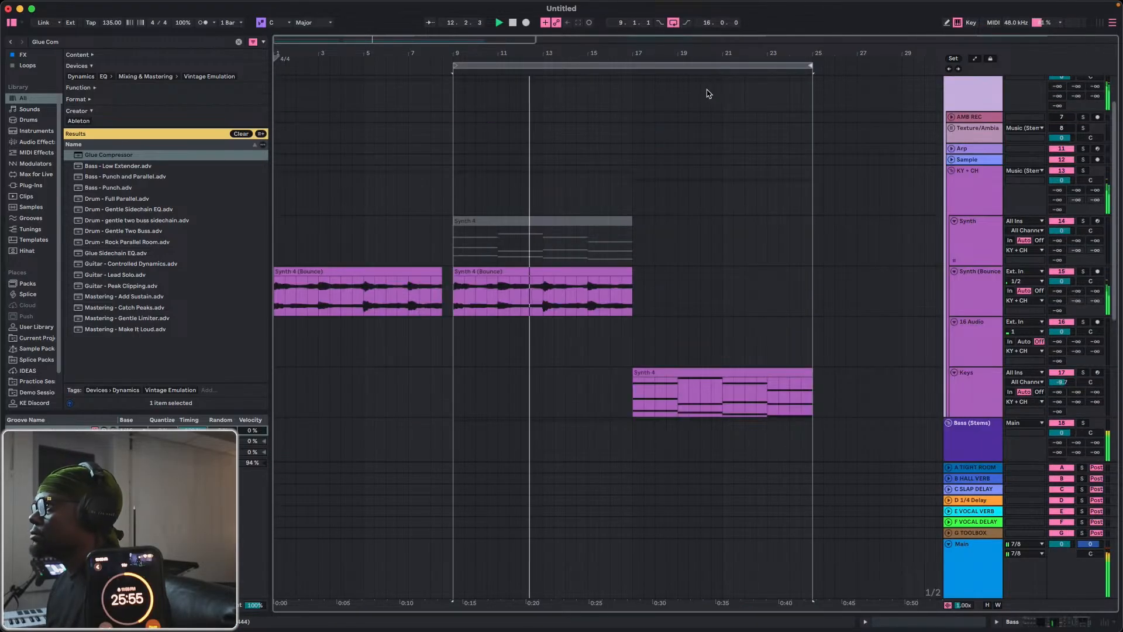
click(610, 272)
key(super+d)
key(super+d)
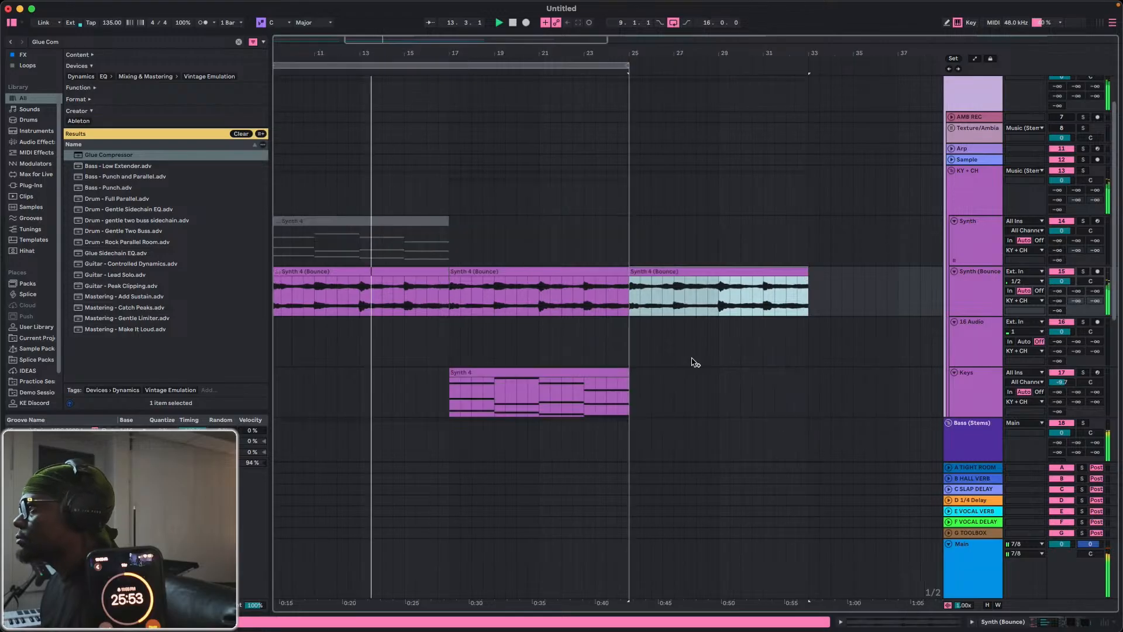
scroll(695, 362, right, 5)
Duplicate the Keys track's Synth 4 clip at bar 17 twice so the copies fill bars 25 to 41.
drag(398, 384, 419, 372)
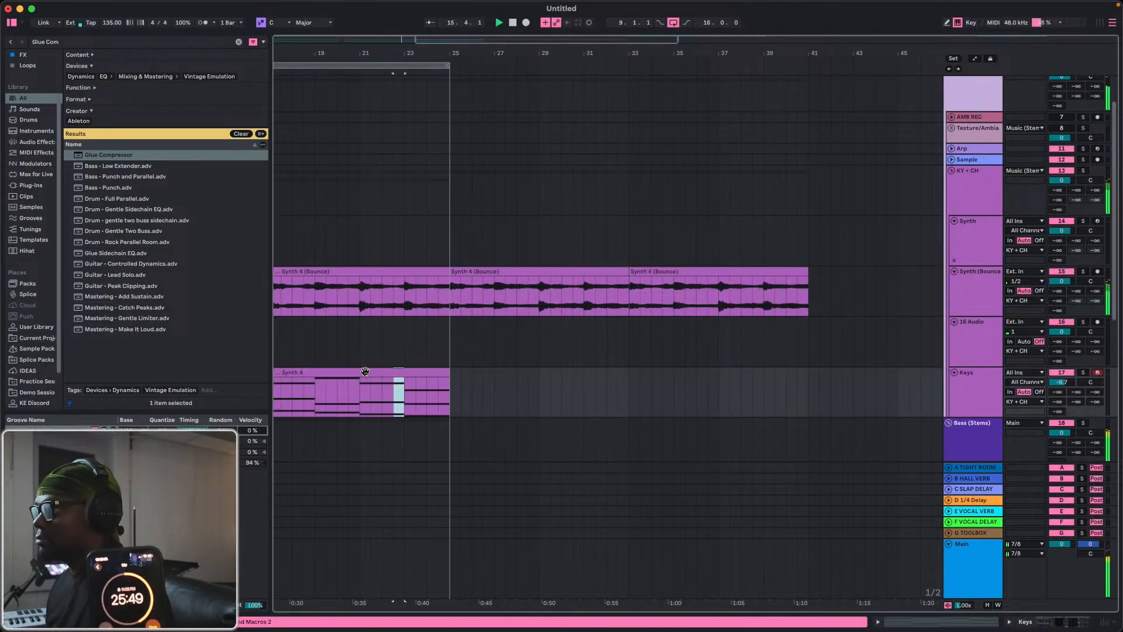
scroll(365, 372, left, 4)
click(454, 373)
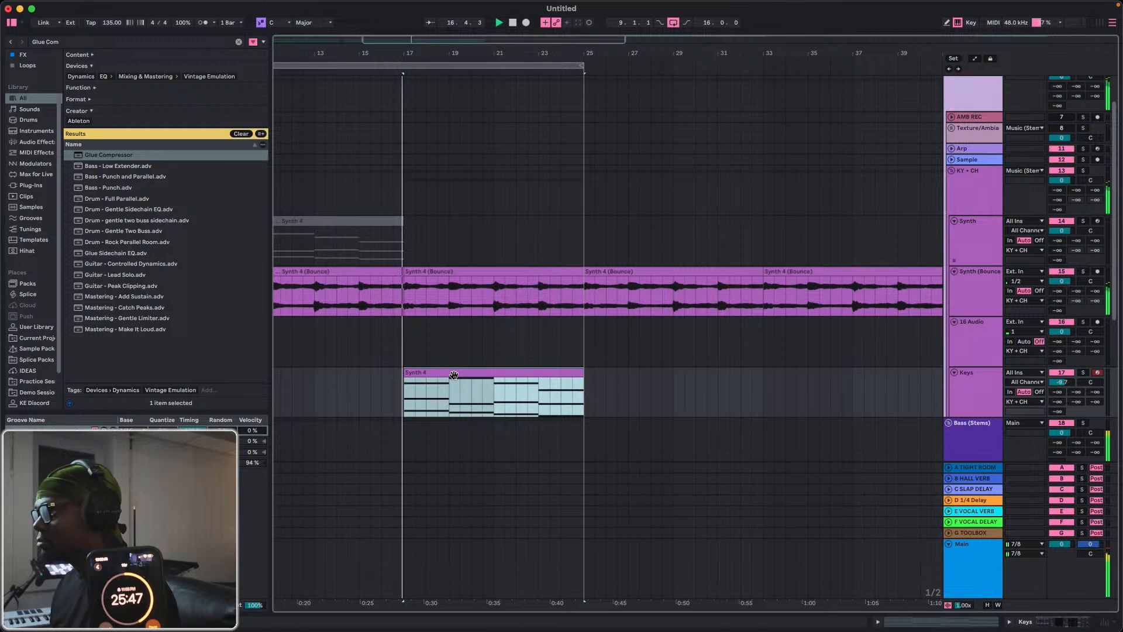
key(super+d)
key(super+d)
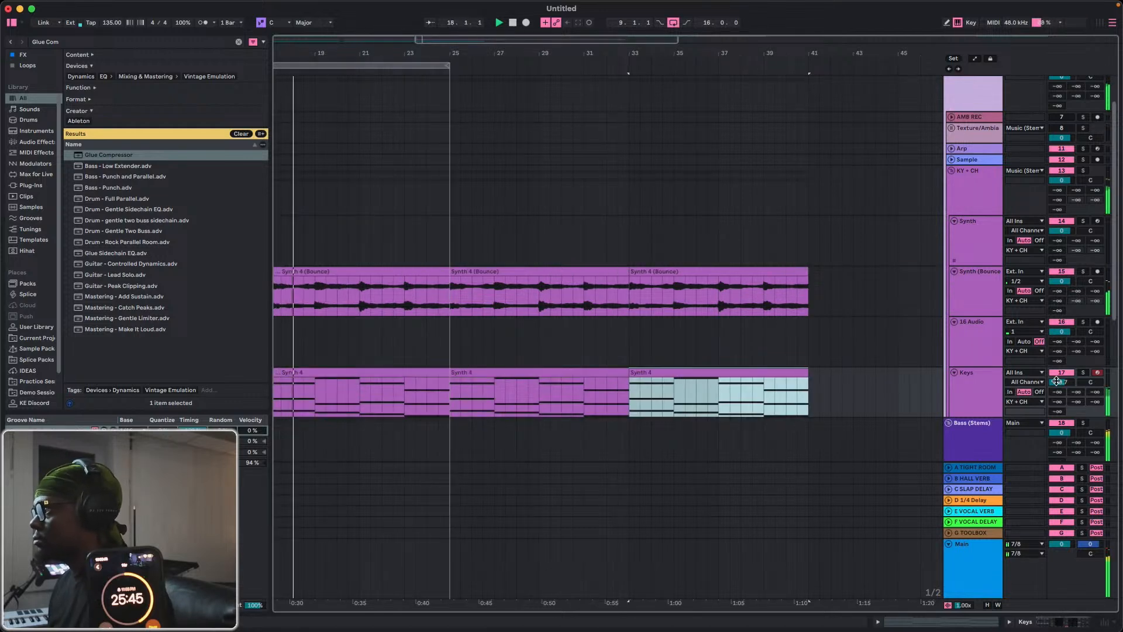
Set the Keys track volume to -15.7 dB and deactivate its Synth 4 clip at bars 17 to 25.
click(1057, 381)
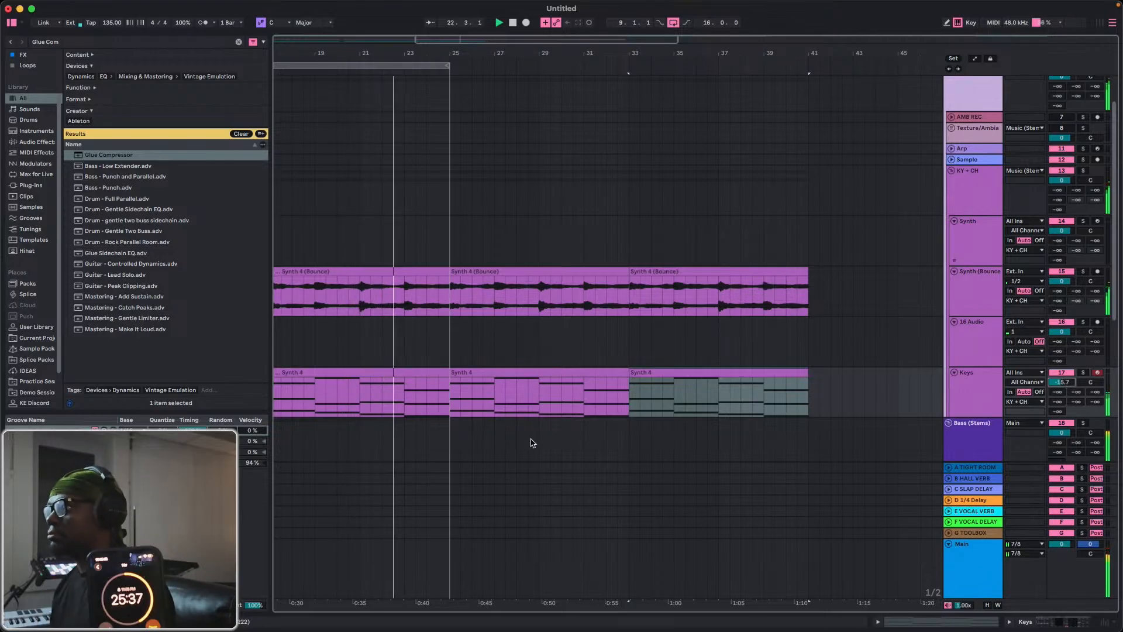
click(397, 370)
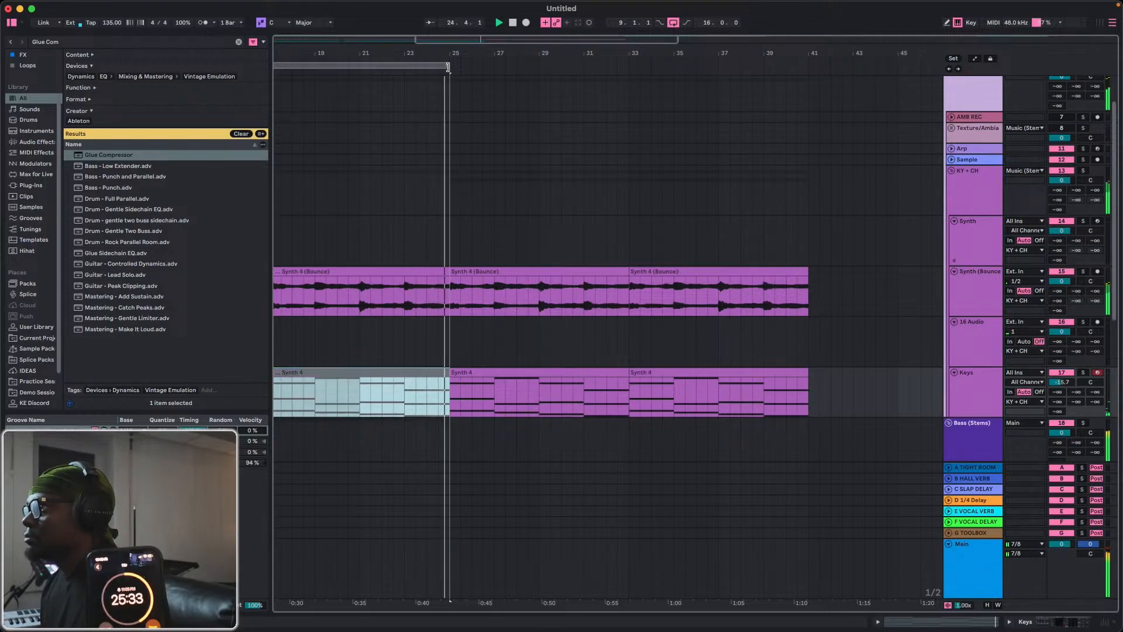
Extend the loop to bar 41 and duplicate the Bass 2 and Sticks & Stones clips of bars 9 to 25 into bars 25 to 41.
drag(448, 65, 808, 128)
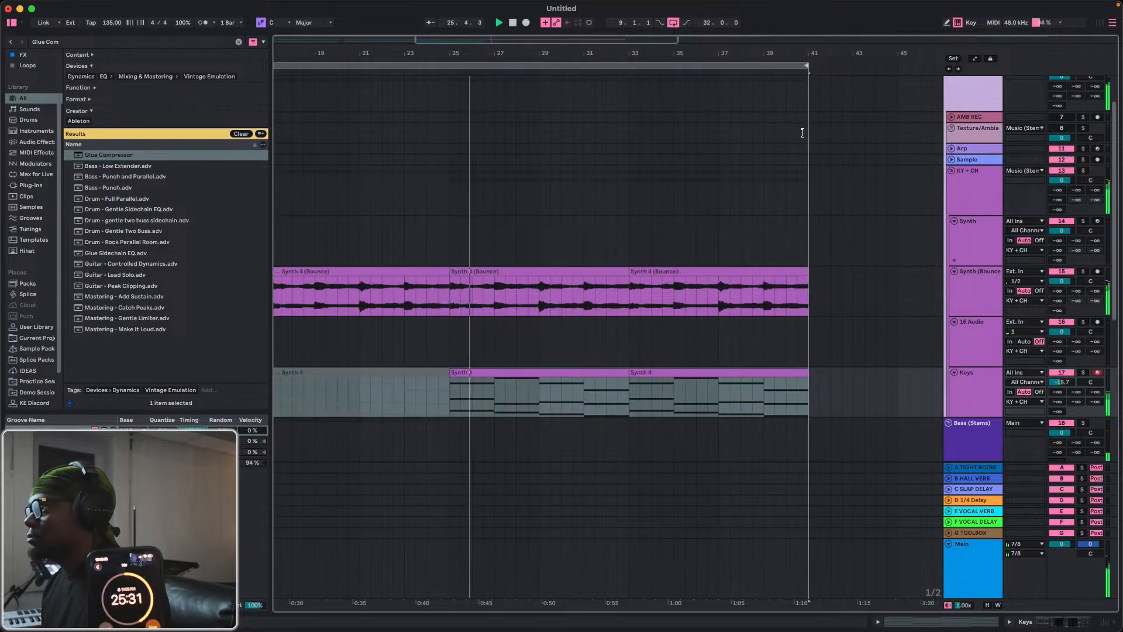
scroll(429, 389, down, 5)
scroll(427, 383, down, 2)
scroll(450, 383, left, 10)
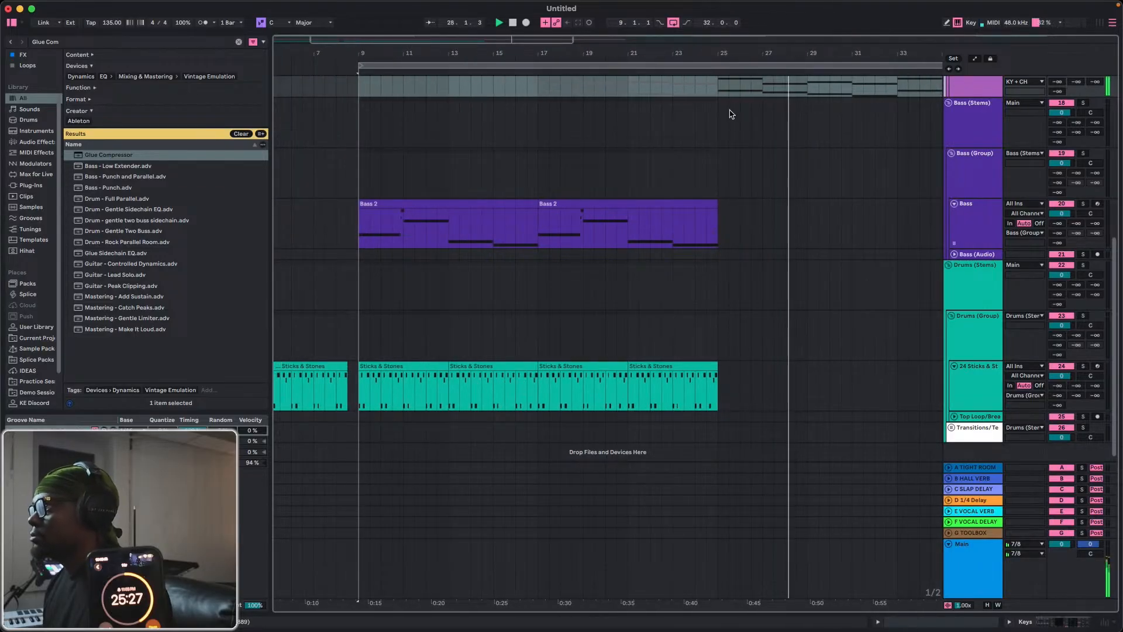
drag(585, 53, 584, 35)
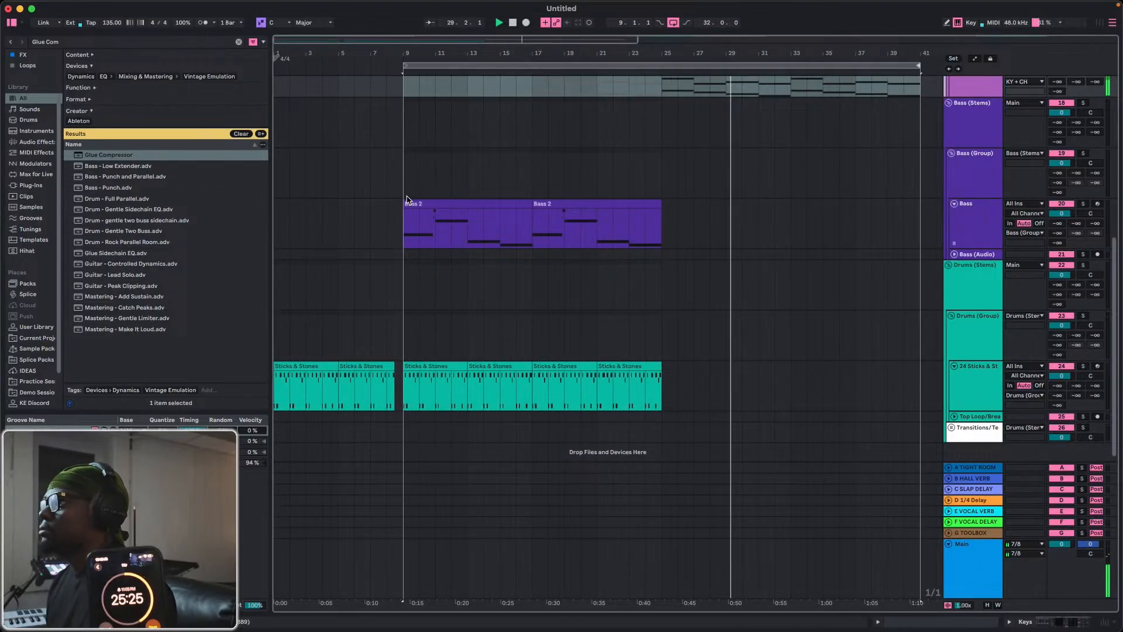
drag(404, 195, 663, 404)
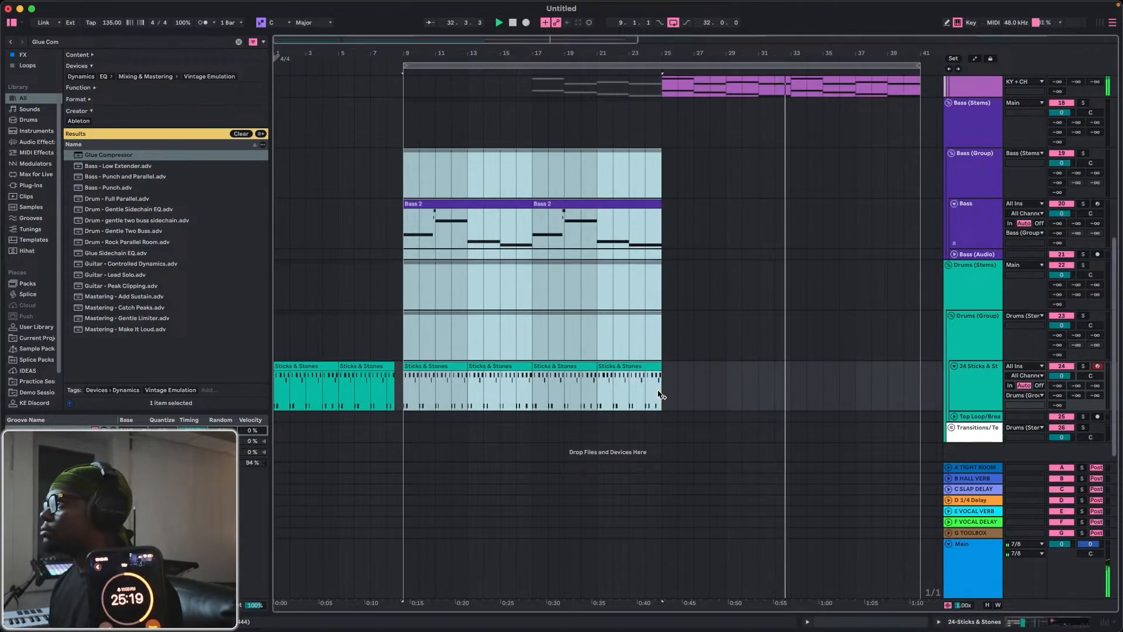
key(super+d)
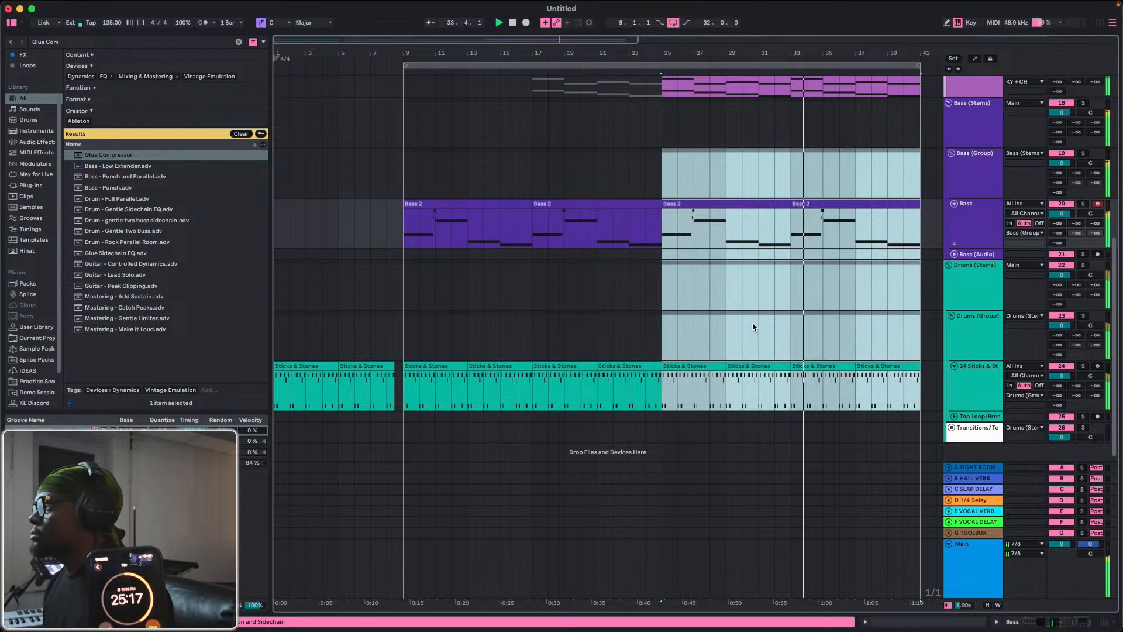
Open the Synth track's devices and reactivate its Synth 4 clip at bars 9 to 17, then halt playback.
scroll(754, 324, up, 1)
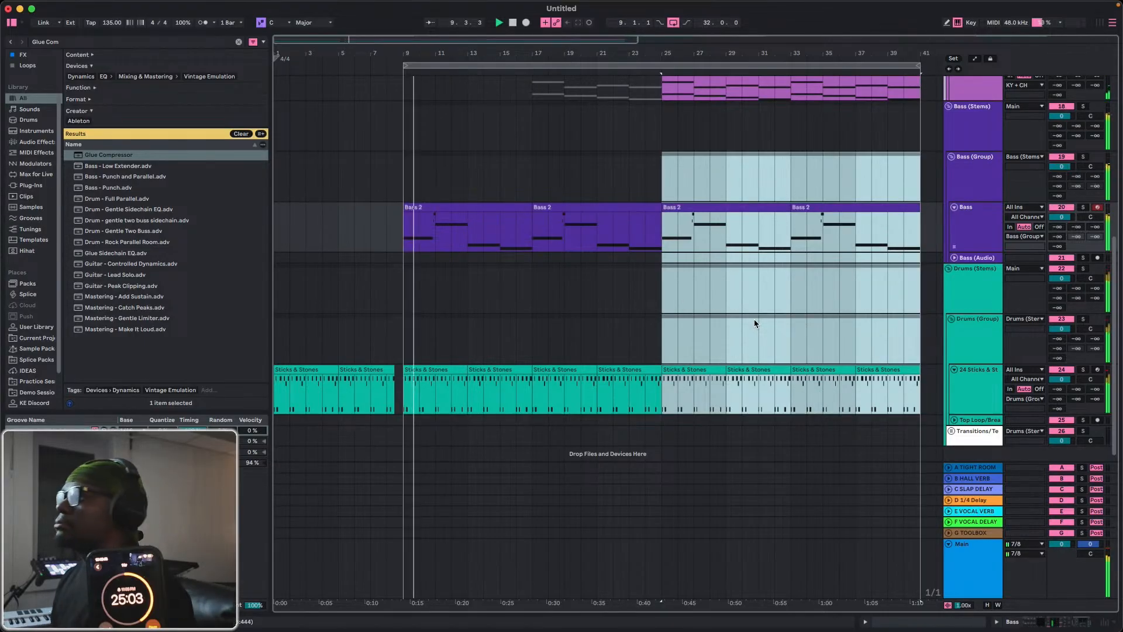
scroll(582, 316, up, 5)
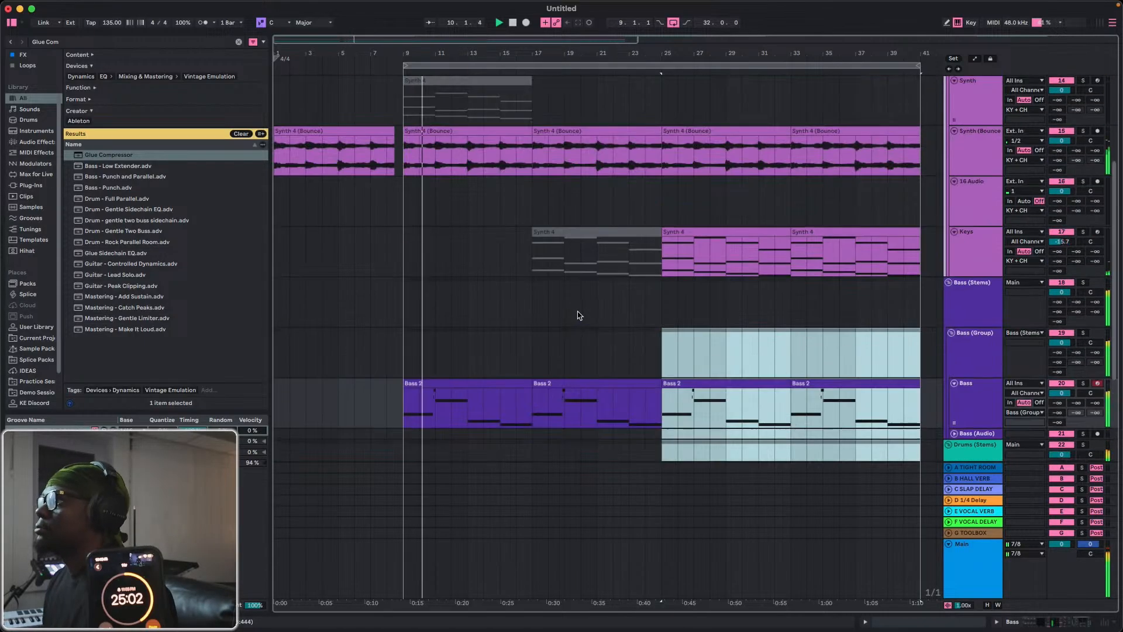
click(641, 310)
scroll(959, 218, up, 2)
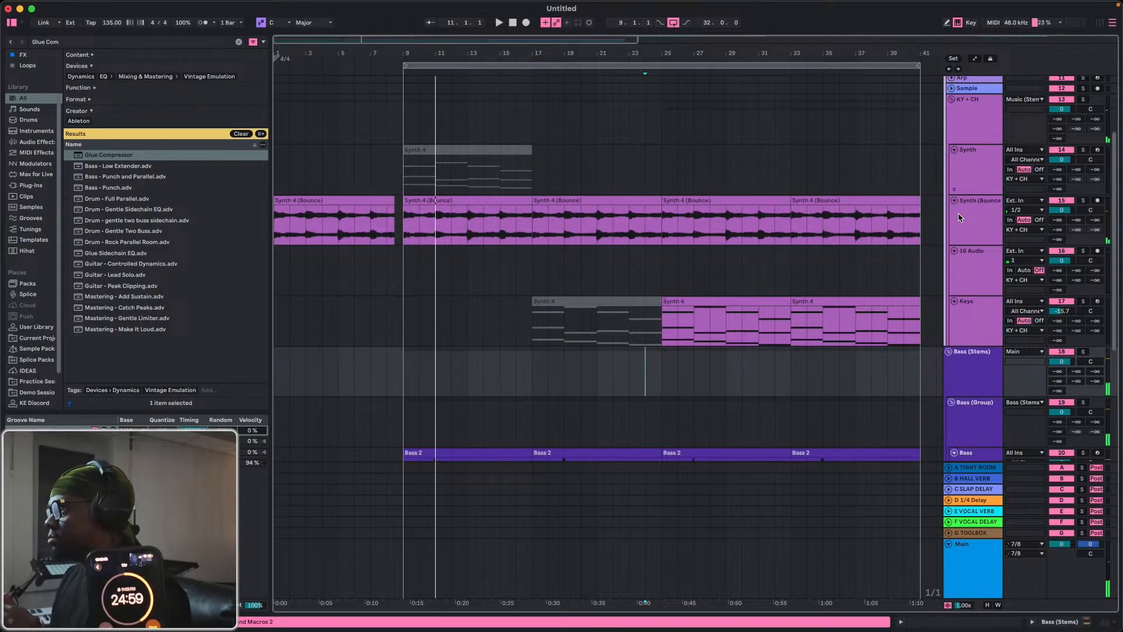
double_click(986, 175)
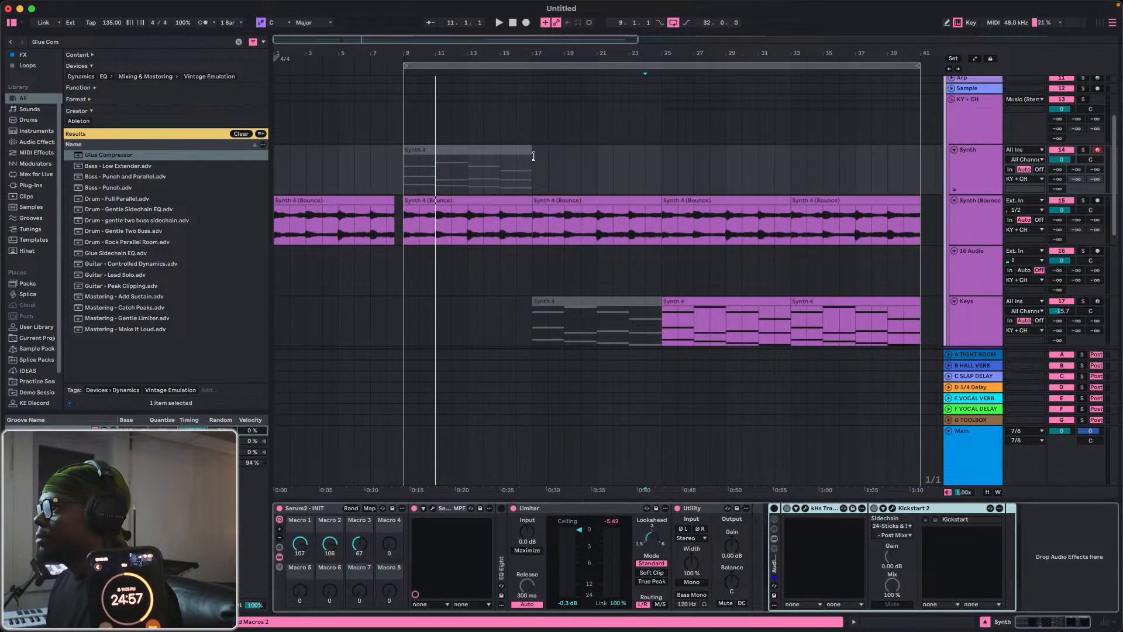
click(468, 150)
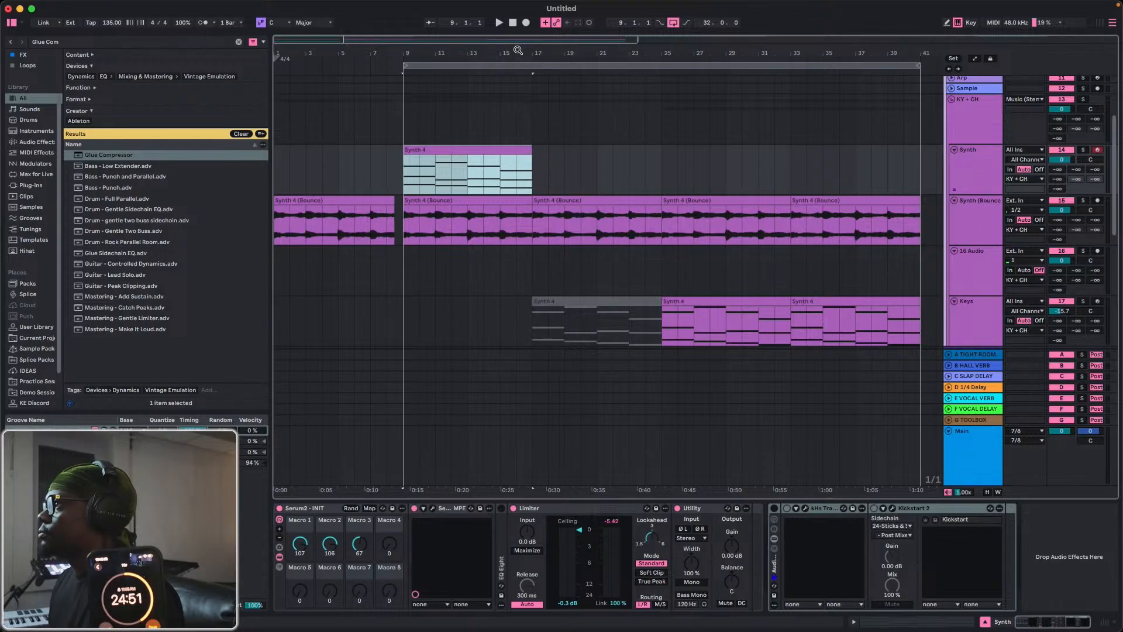
drag(518, 50, 399, 50)
click(511, 23)
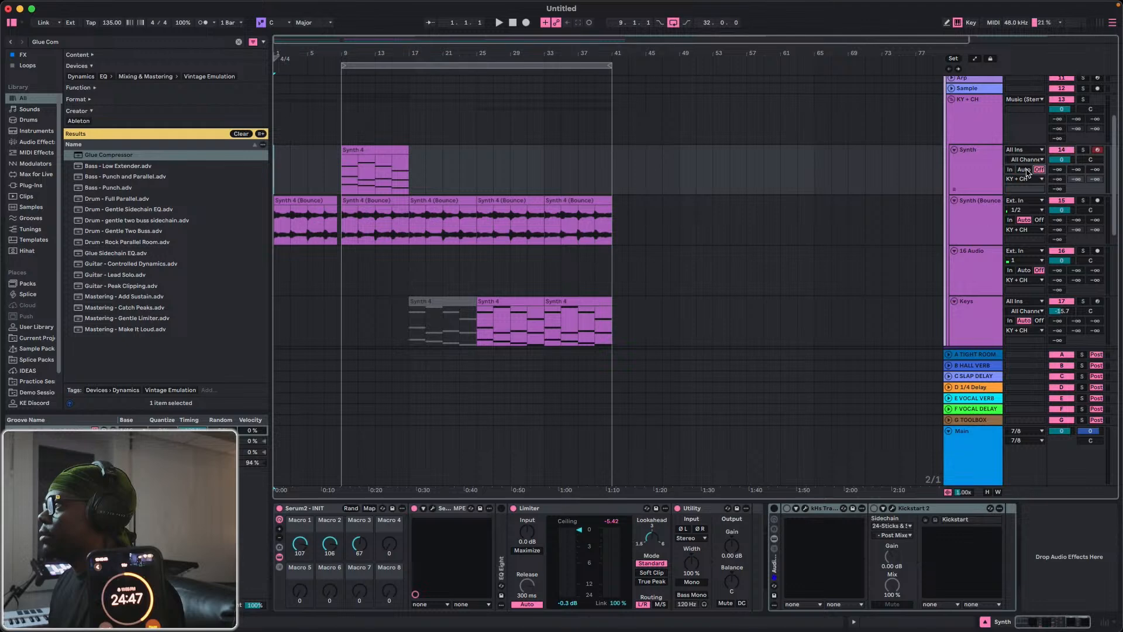
Open the Synth track's Serum 2 and load the foggi preset from the 08 - SERUM CREME DE LA CREME folder.
click(603, 511)
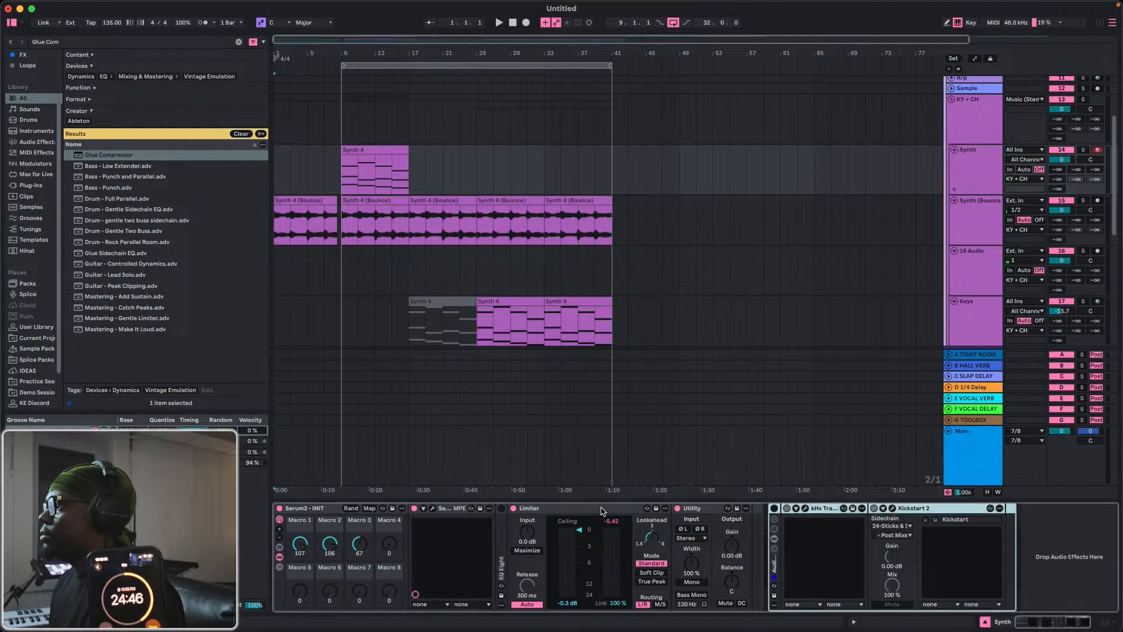
click(434, 510)
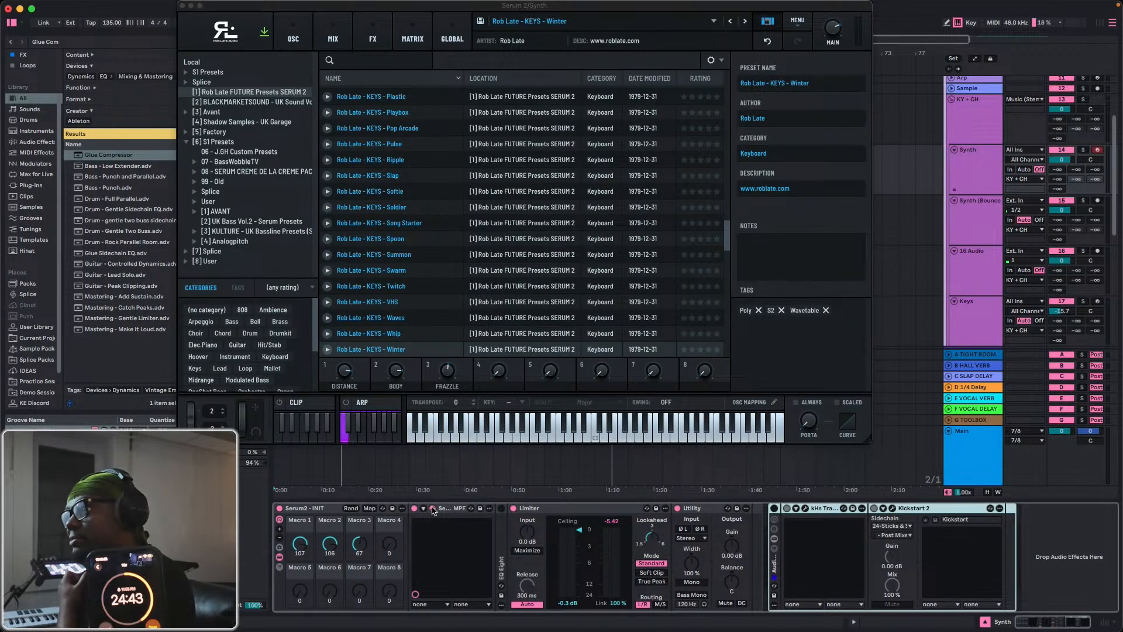
scroll(398, 304, down, 3)
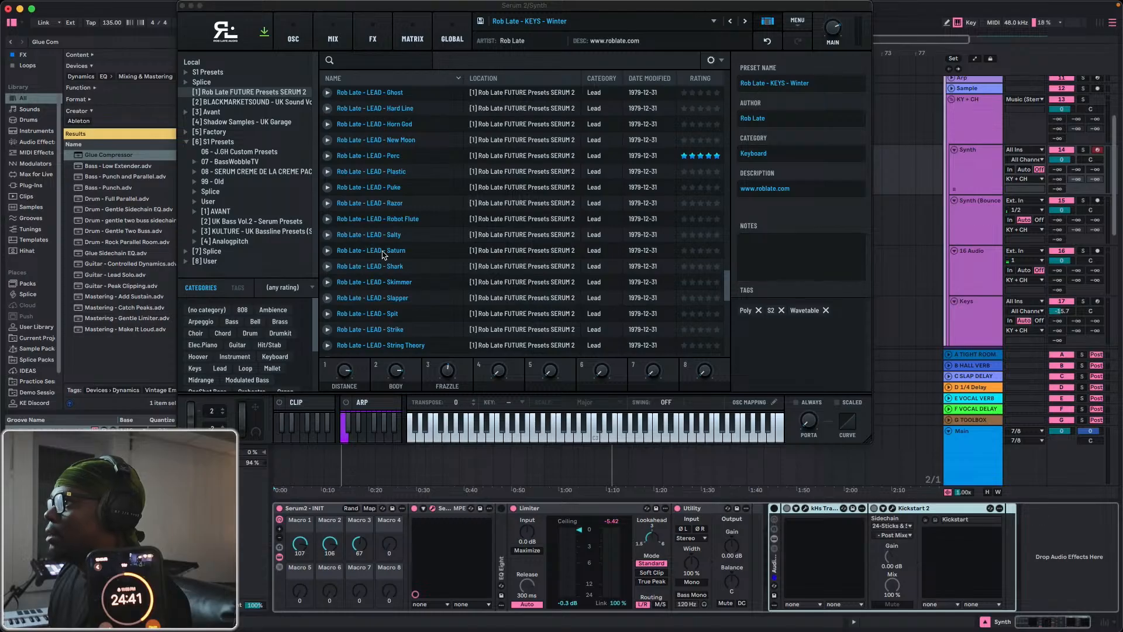
scroll(372, 255, down, 5)
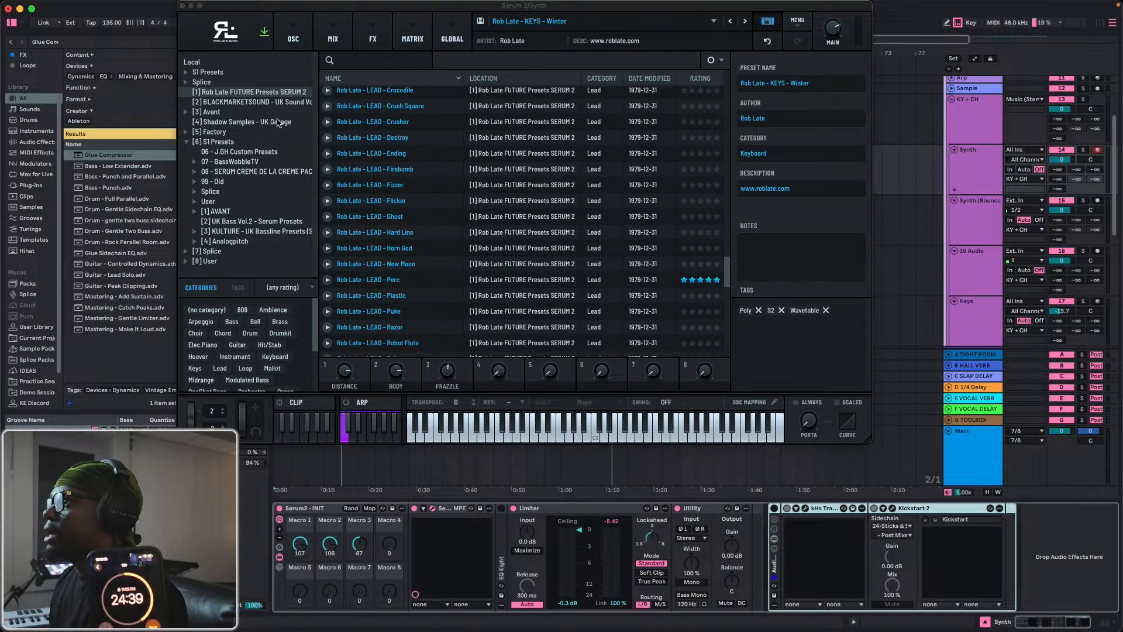
click(226, 103)
scroll(338, 215, down, 10)
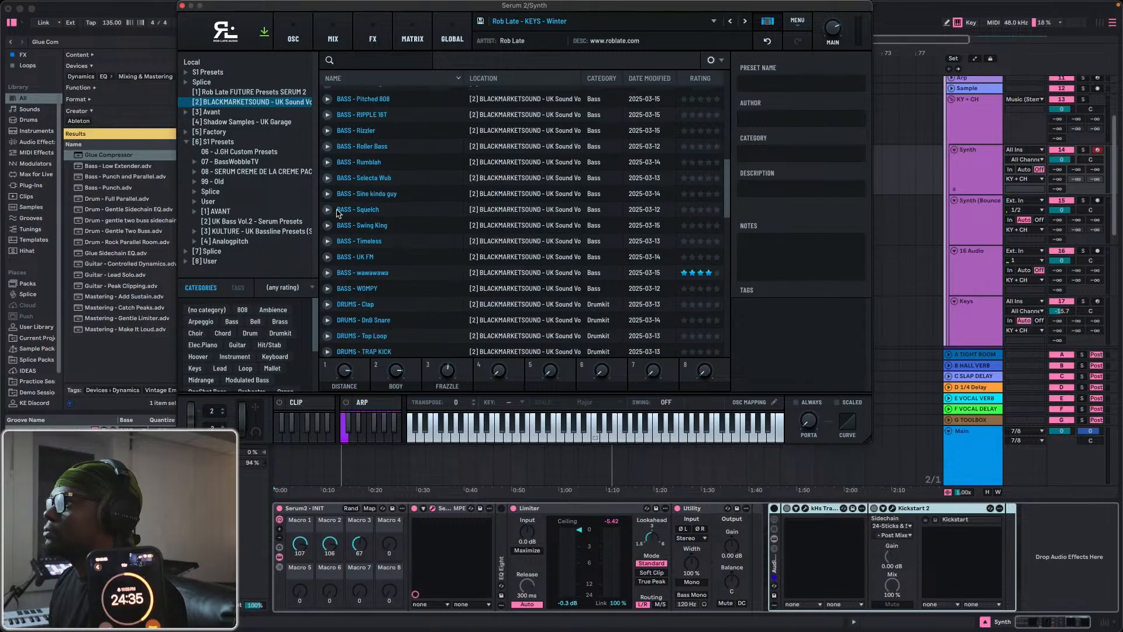
click(229, 171)
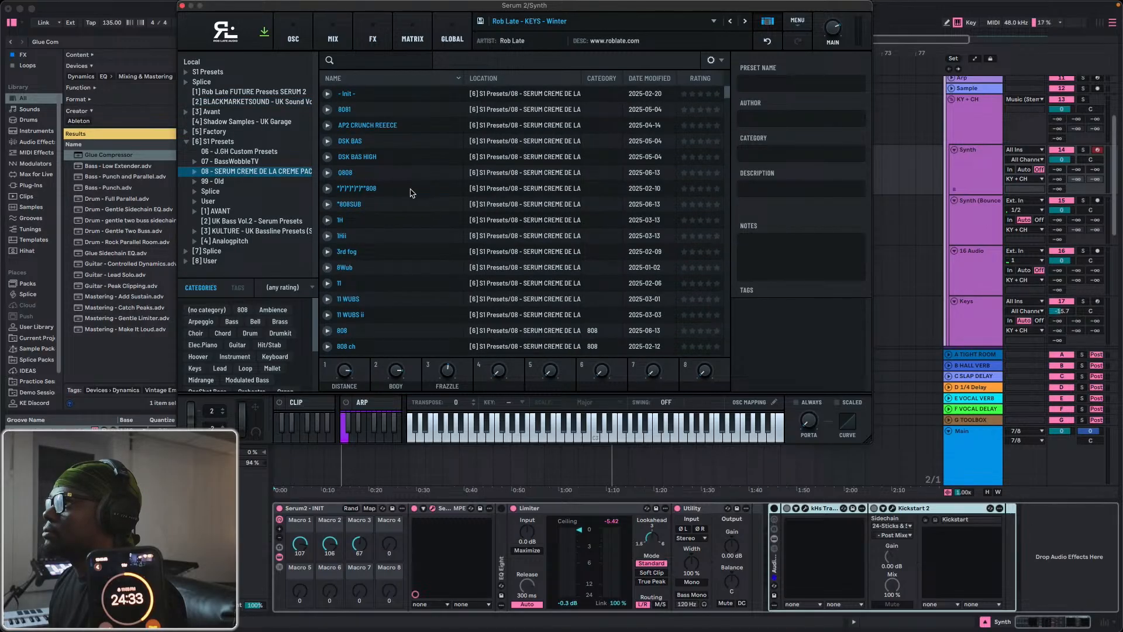
scroll(412, 193, down, 15)
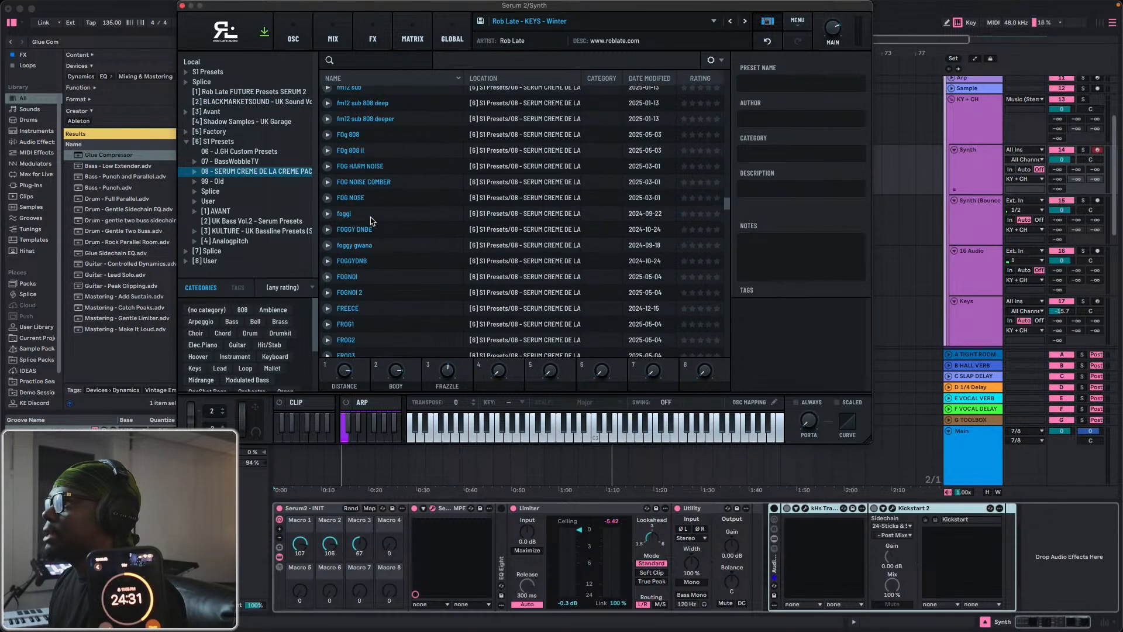
click(355, 219)
Solo the Synth track and audition its Synth 4 clip from bar 9, keeping the Serum 2 window clear of the clip.
drag(621, 22, 721, 384)
click(372, 148)
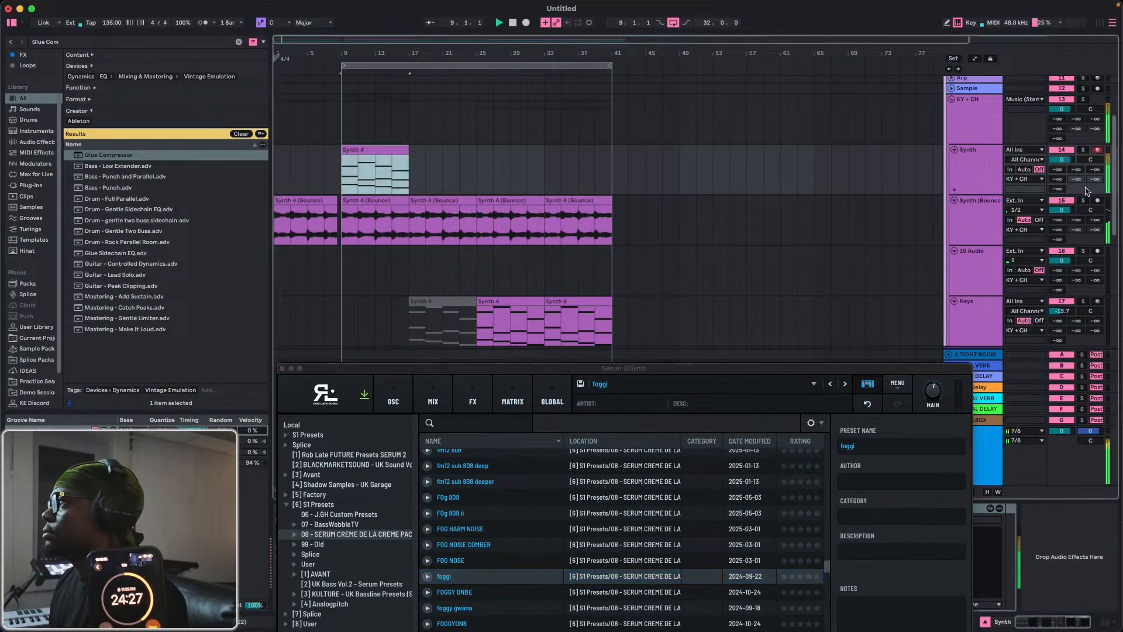
click(1082, 150)
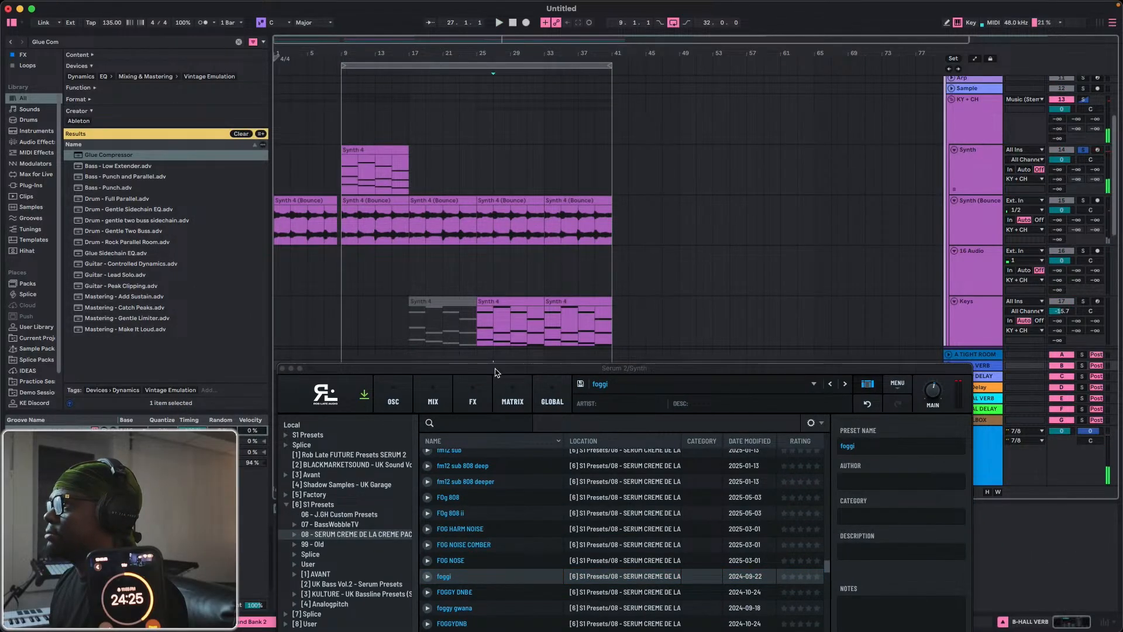
drag(500, 367, 485, 189)
click(367, 154)
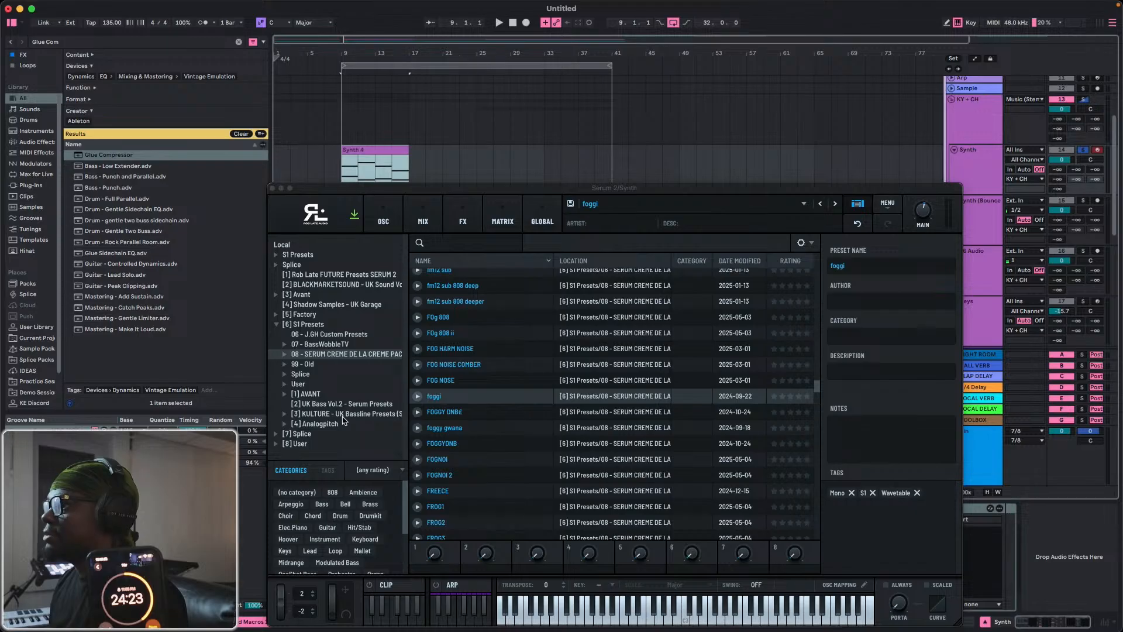
Browse the Analogpitch presets in Serum 2 and load Heartbeat of Spain.
click(321, 424)
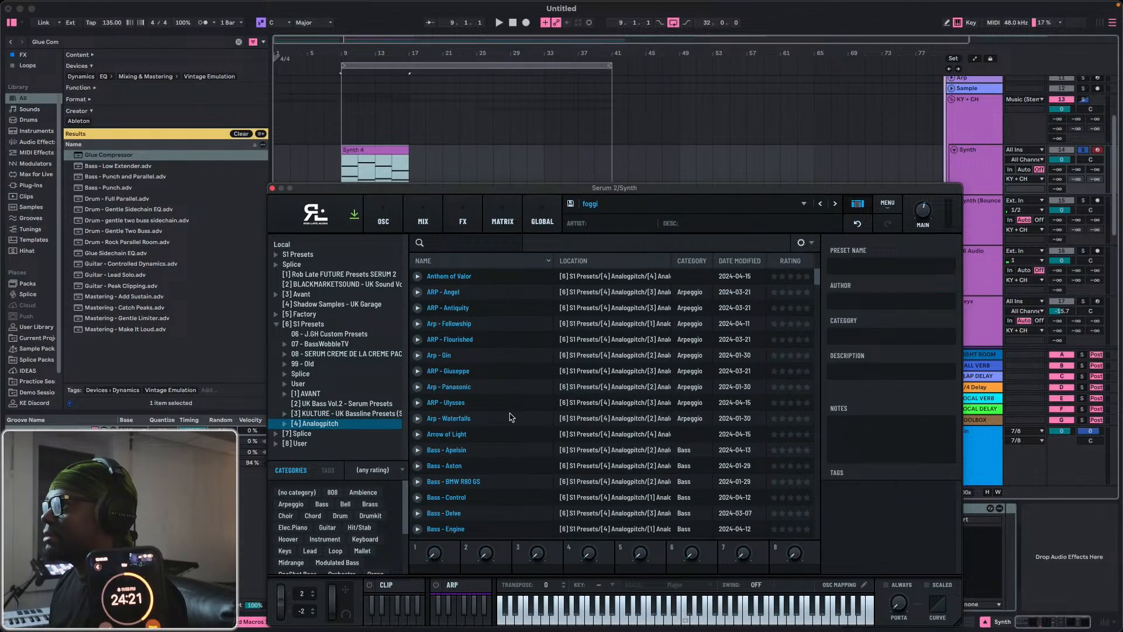
scroll(449, 419, down, 15)
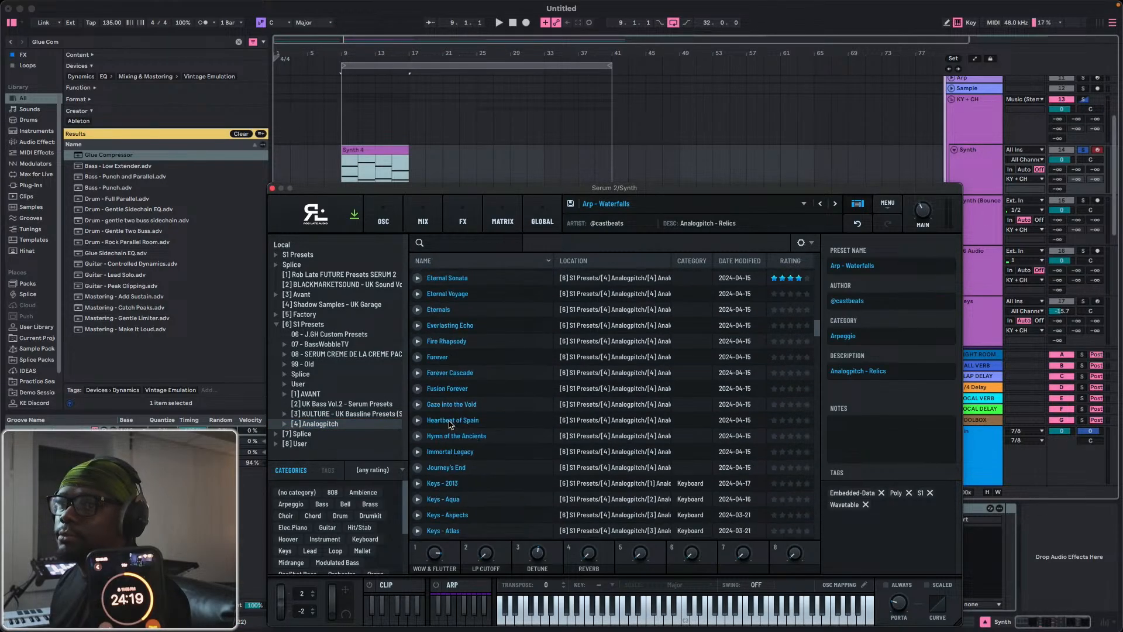
click(451, 420)
scroll(450, 424, down, 1)
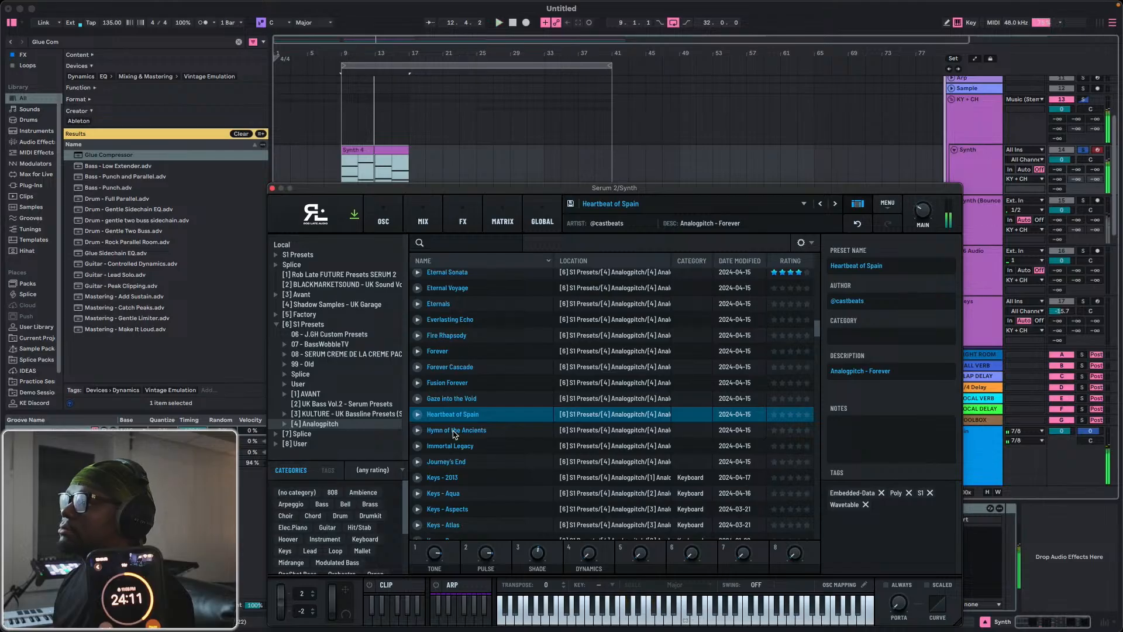
Set the Serum2 - INIT rack's Macro 1 to 2, Macro 2 to 60 and Macro 3 to 122 while the clip plays.
drag(459, 187, 561, 18)
key(space)
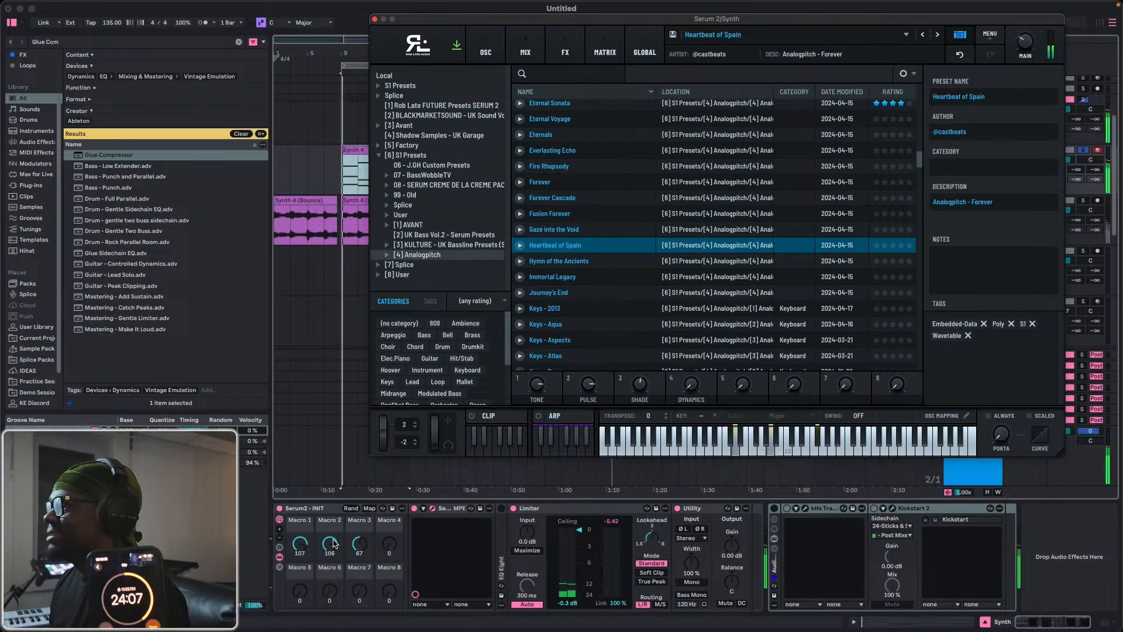
mouse_move(330, 544)
mouse_down()
mouse_move(330, 555)
mouse_move(330, 527)
mouse_move(329, 549)
mouse_up()
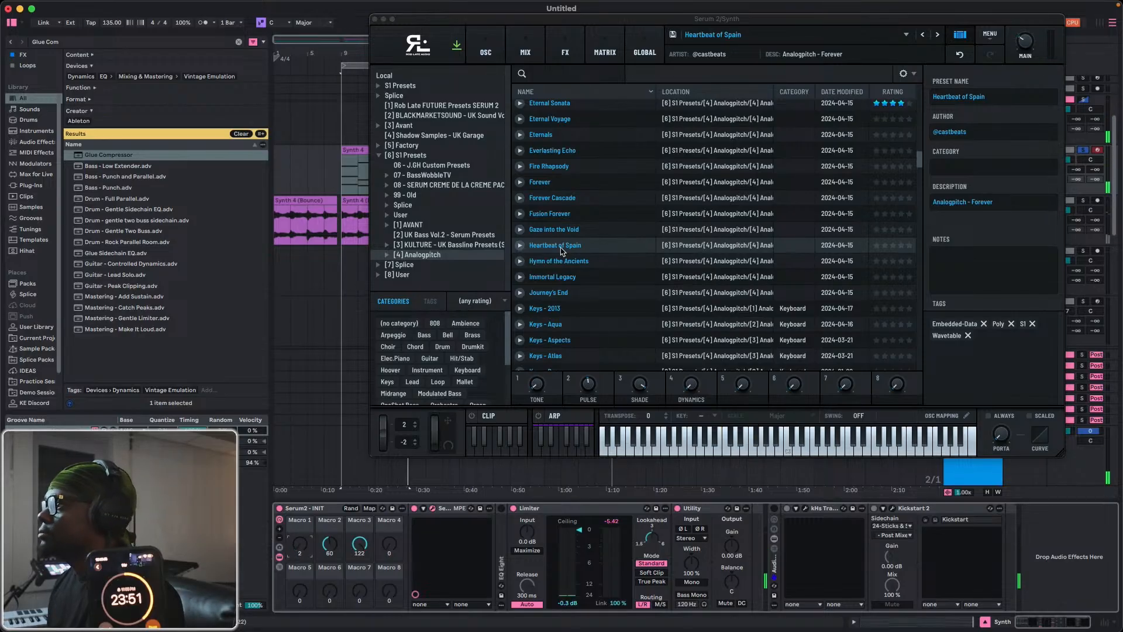
Audition the Immortal Legacy preset and examine its LFOs and envelope 2 on the oscillator page.
click(545, 278)
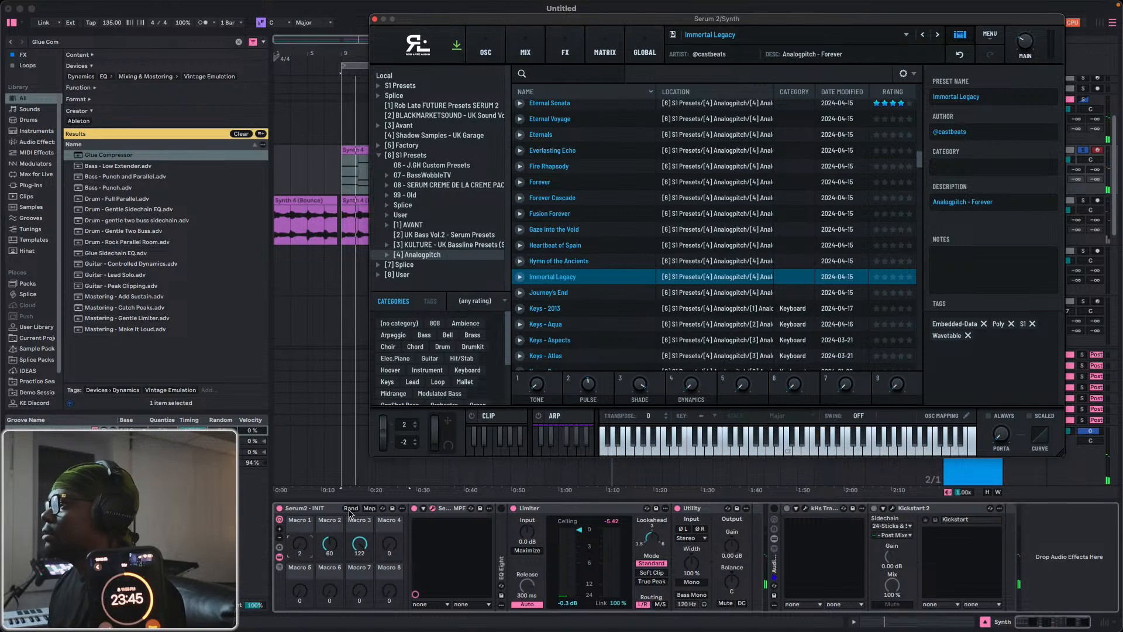
key(space)
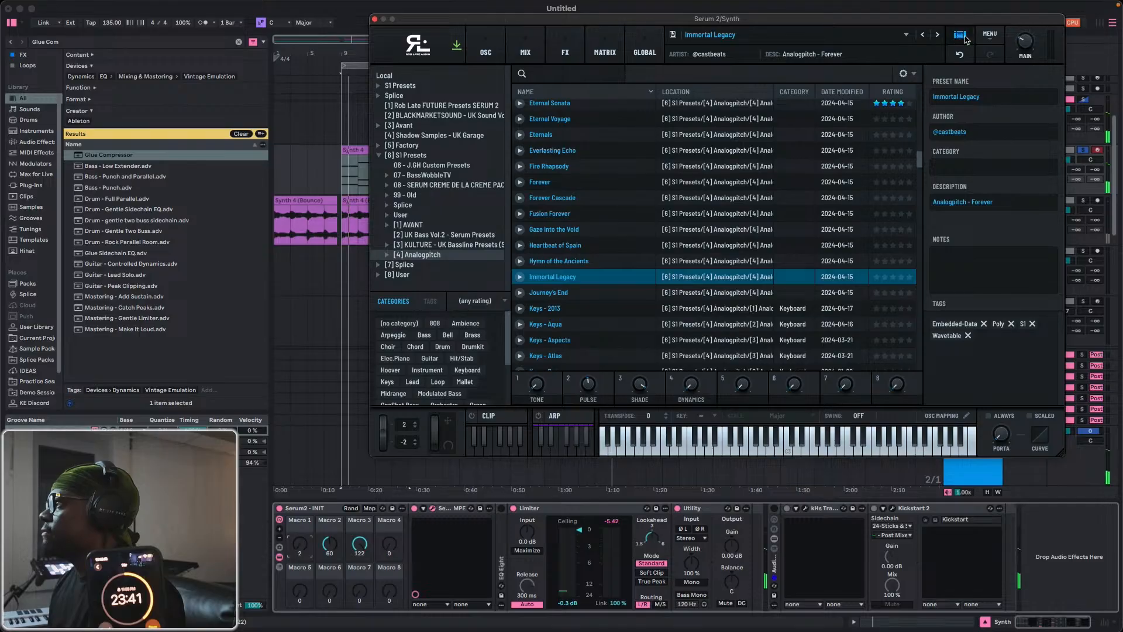
click(842, 42)
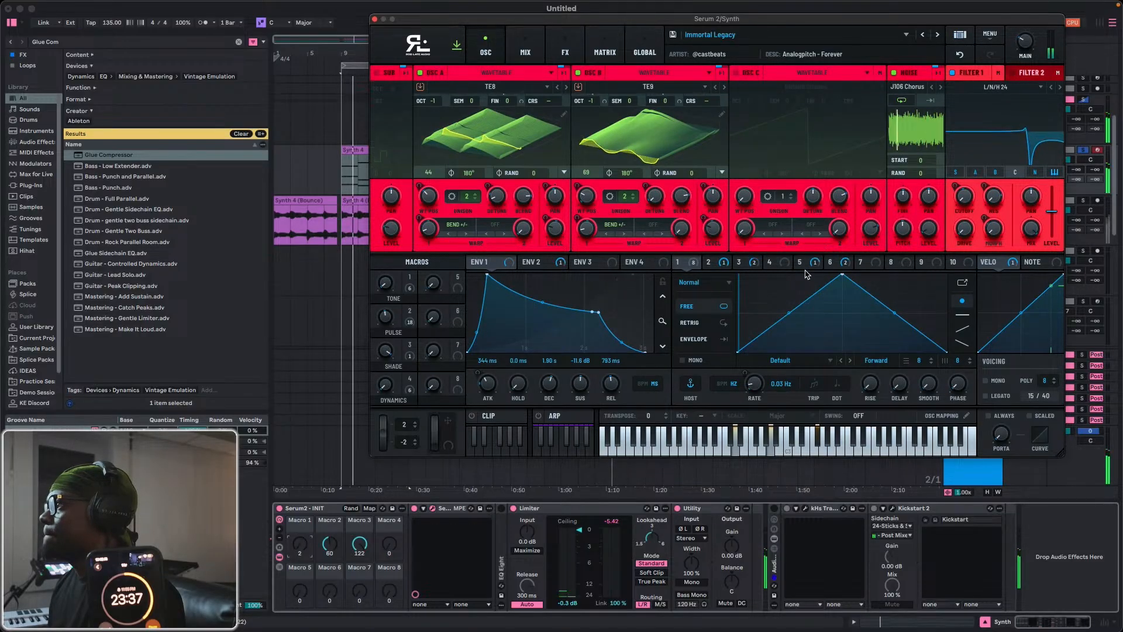
click(720, 263)
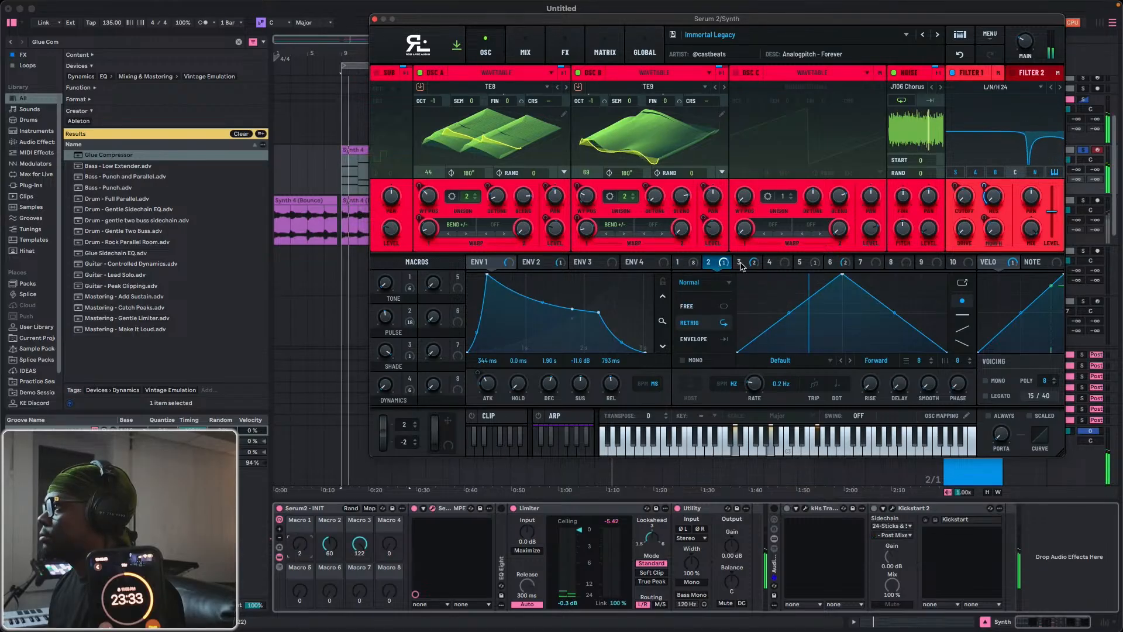
click(740, 262)
click(830, 262)
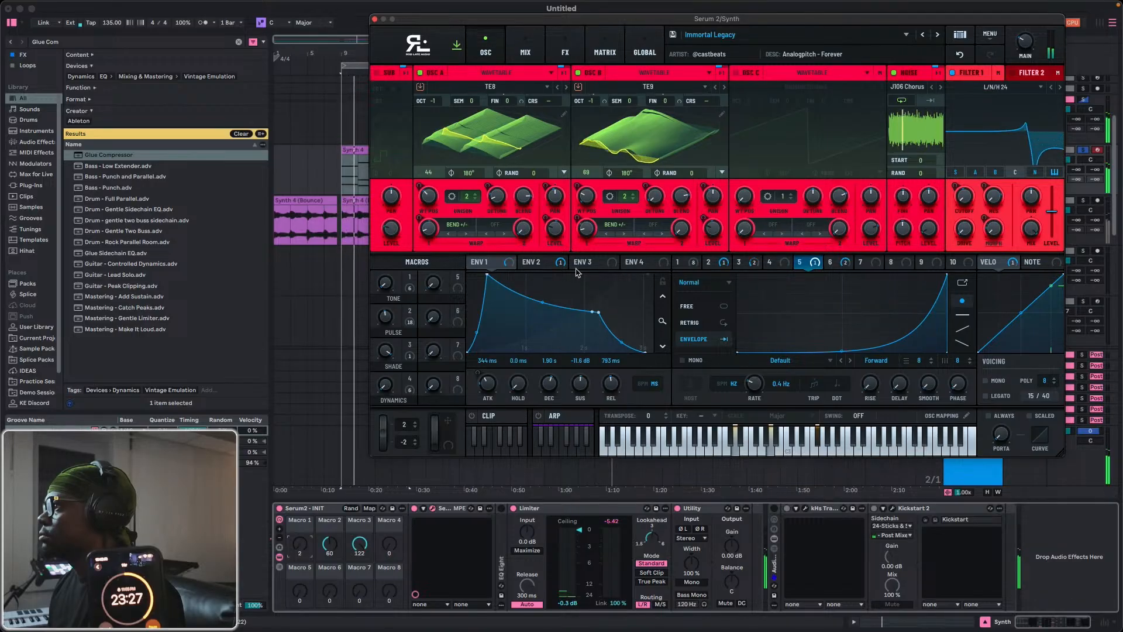
click(549, 262)
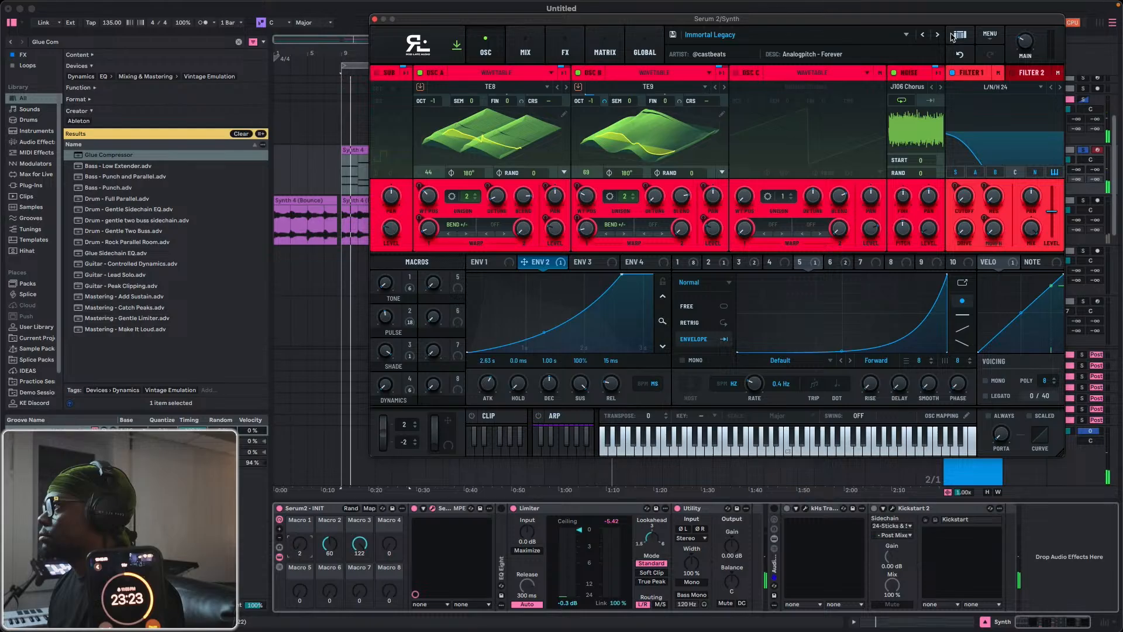
Audition the Analogpitch Keys presets from Keys - 2013 onward and load Keys - Bread.
click(958, 35)
scroll(551, 295, down, 2)
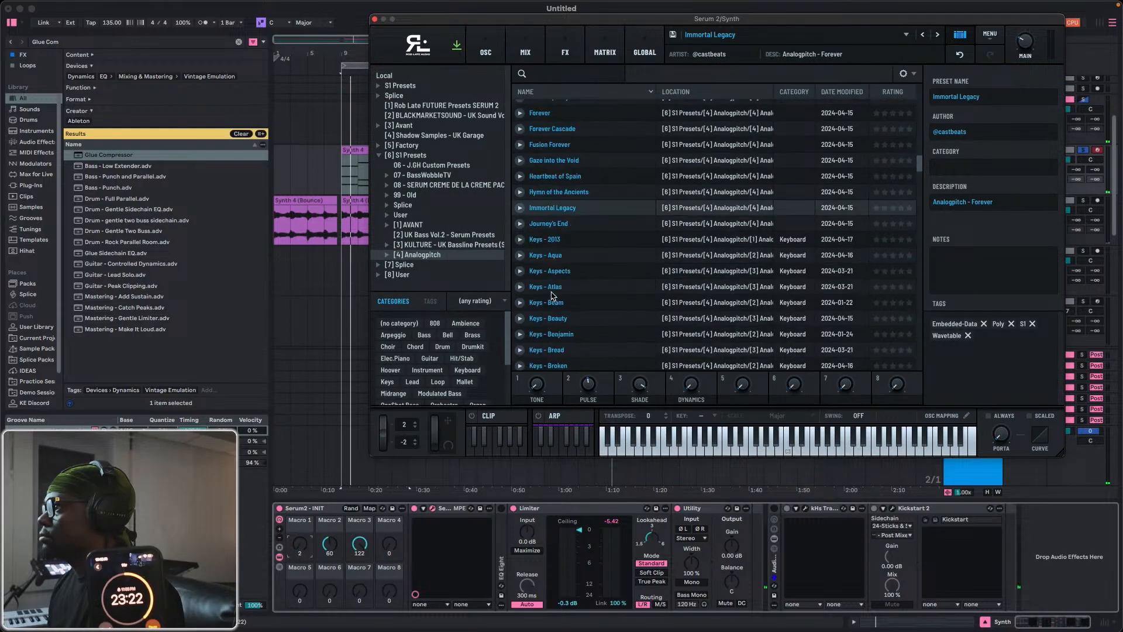
click(555, 244)
scroll(549, 263, down, 2)
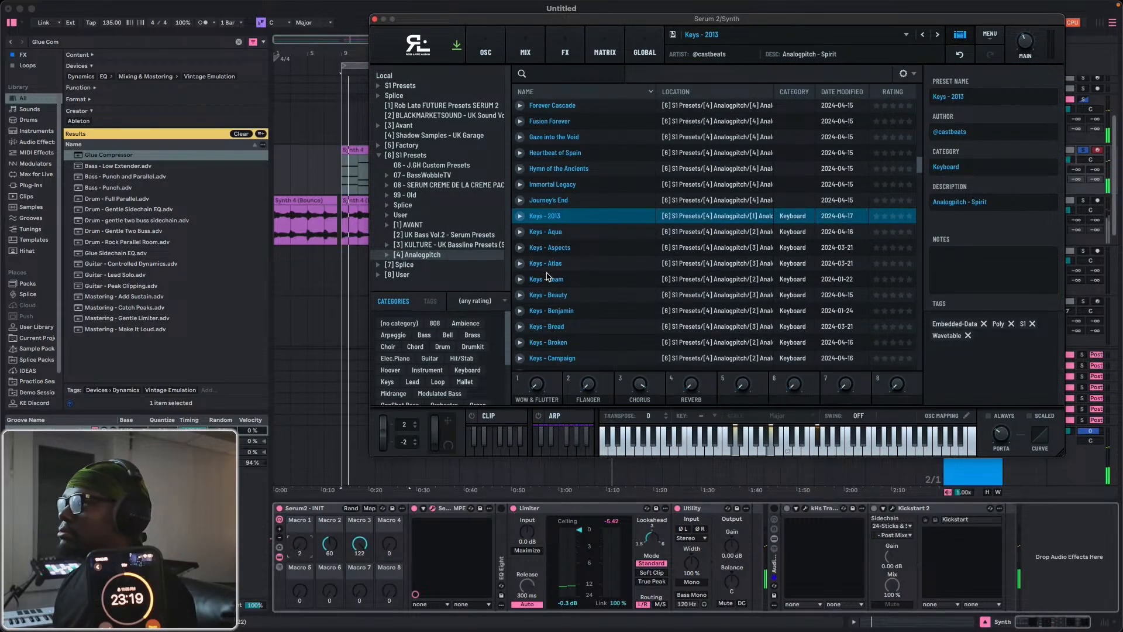
click(548, 279)
click(551, 264)
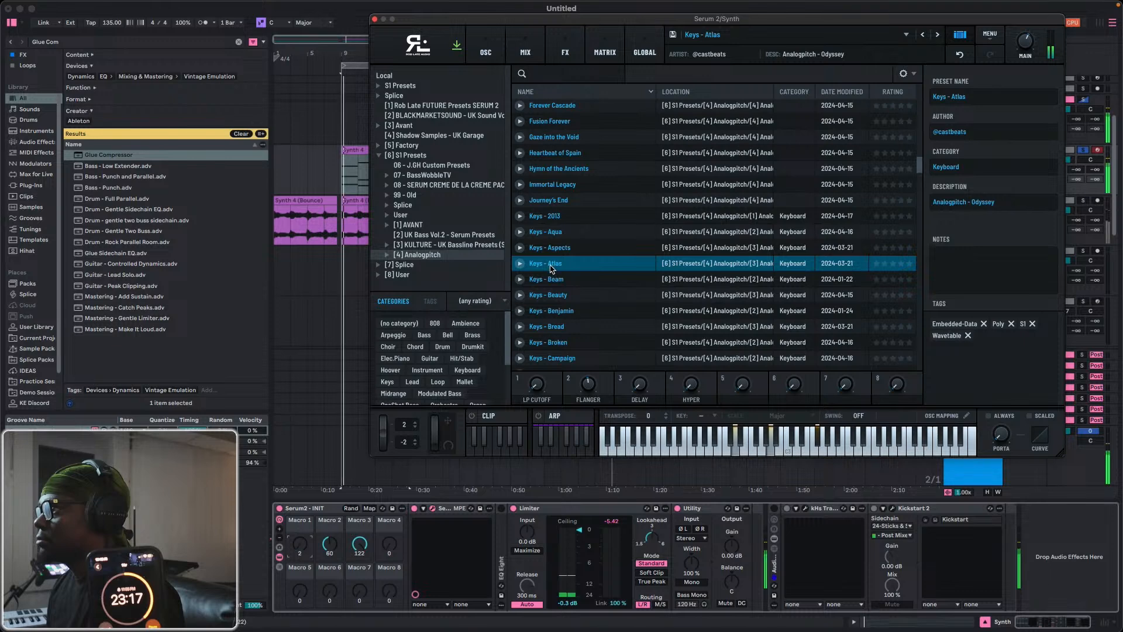
click(556, 295)
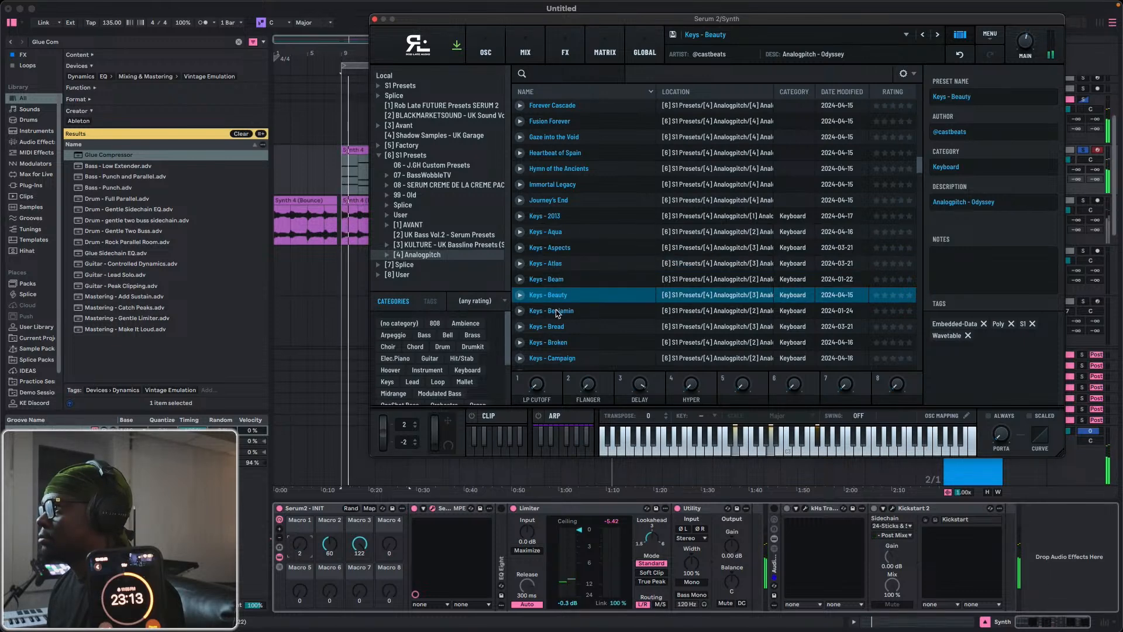
click(556, 312)
click(559, 329)
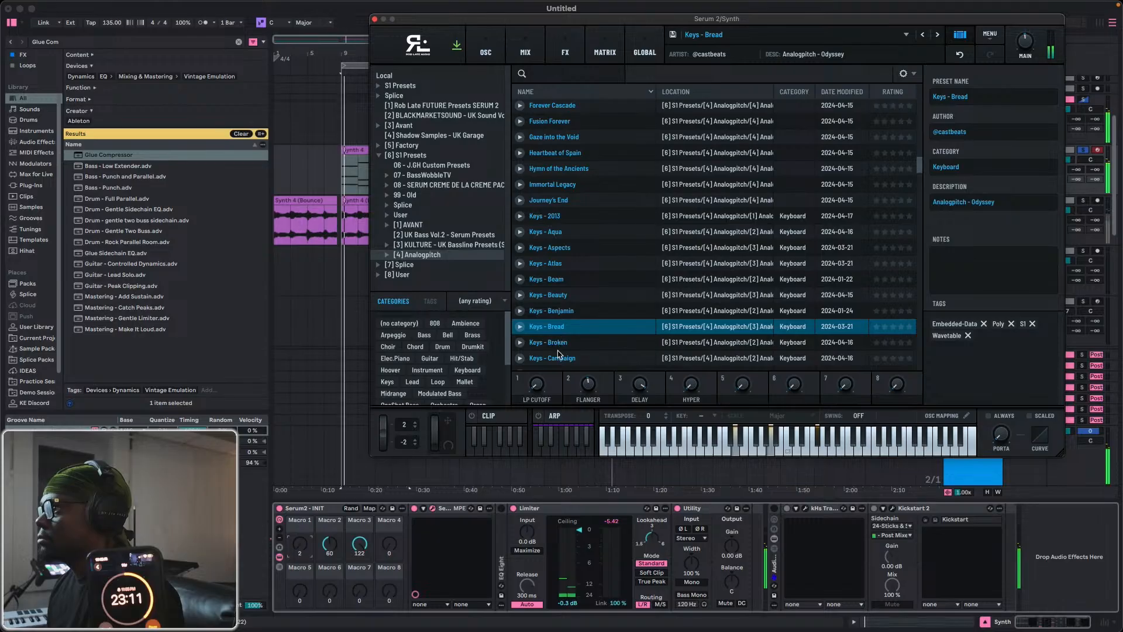
Set the sustain of envelope 1 in the Keys - Bread preset to 0.0 dB.
click(959, 37)
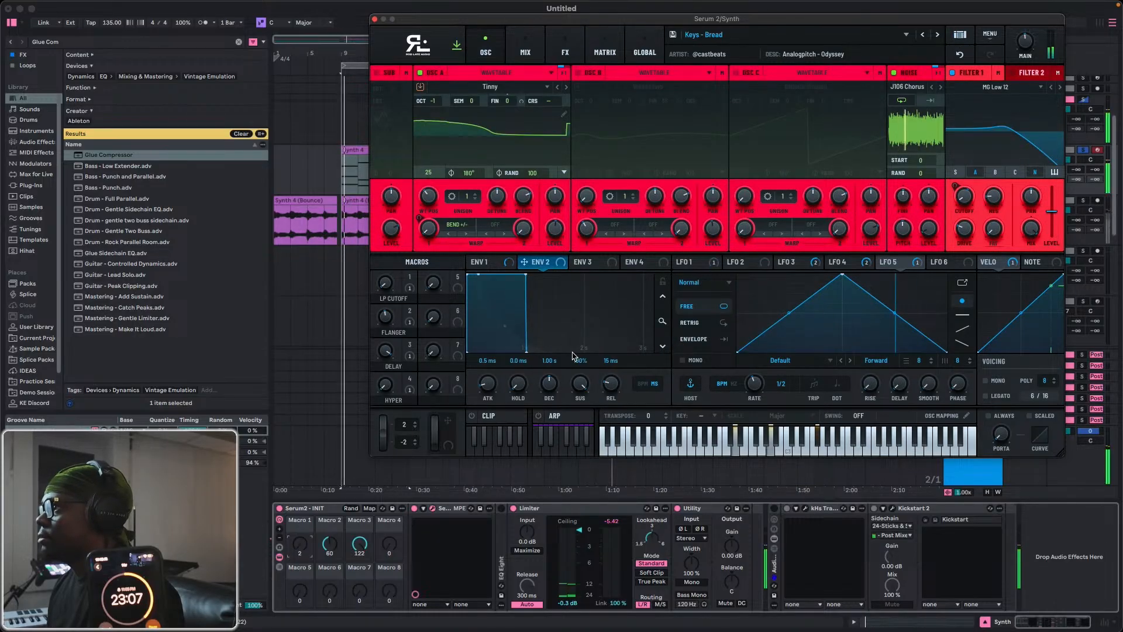
click(496, 263)
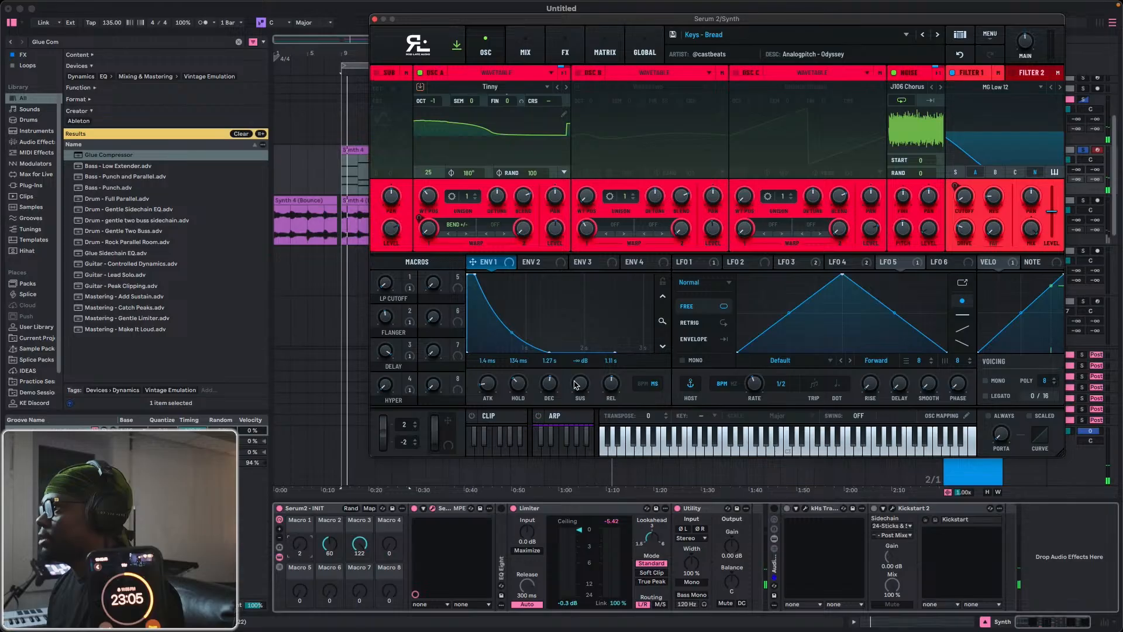
drag(576, 384, 585, 317)
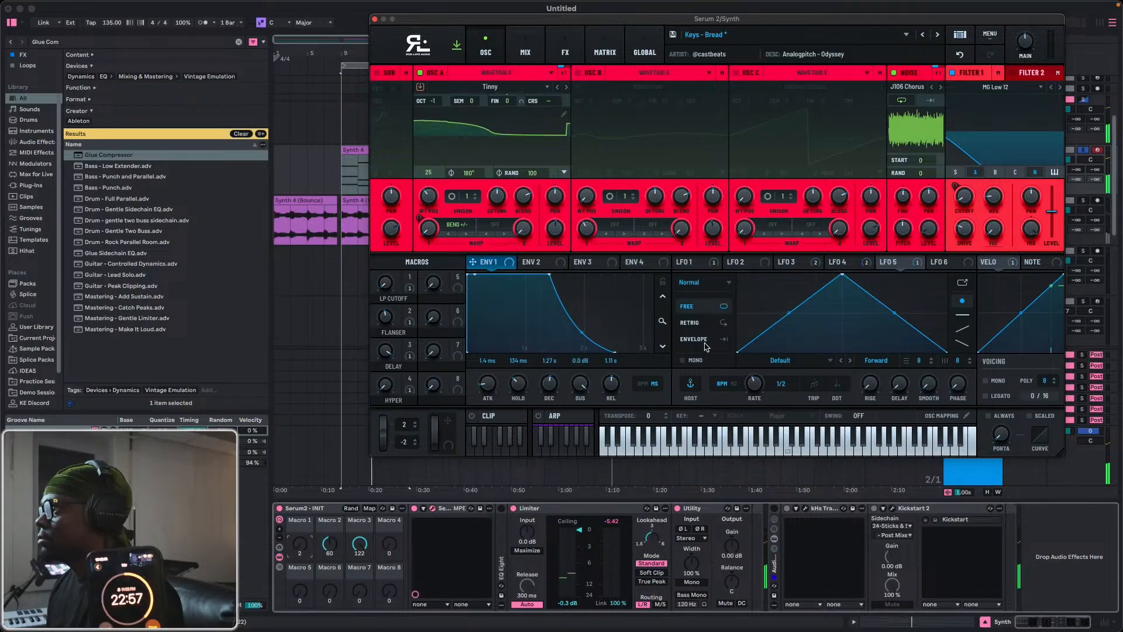
Set LFO 5, LFO 3 and LFO 1 of the Keys - Bread preset to Envelope mode.
click(706, 344)
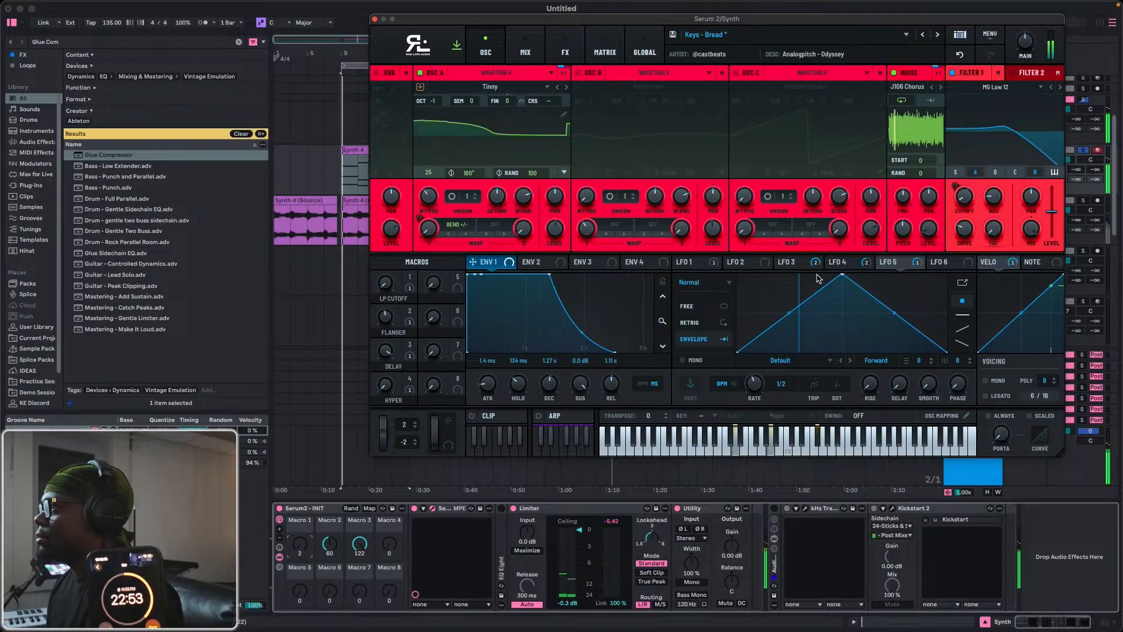
click(813, 266)
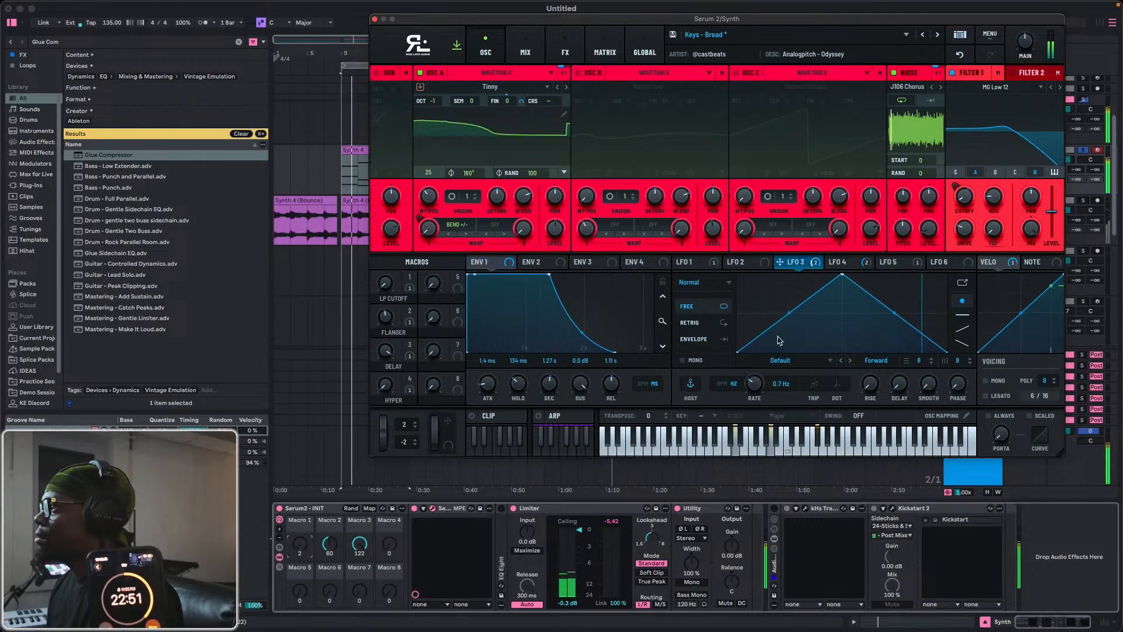
click(708, 340)
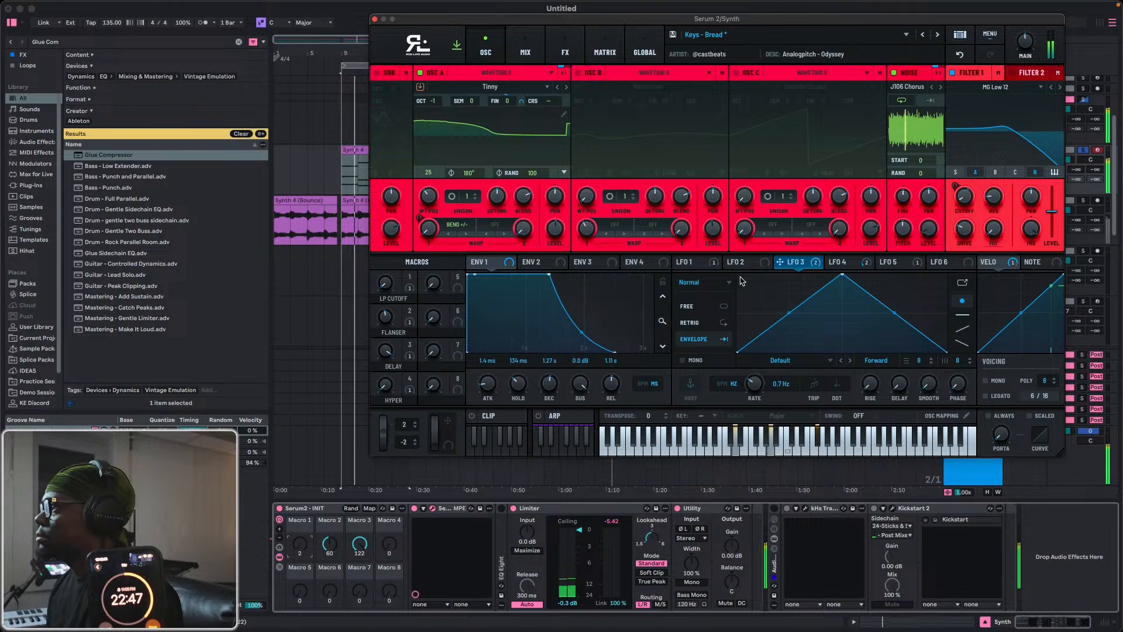
click(692, 261)
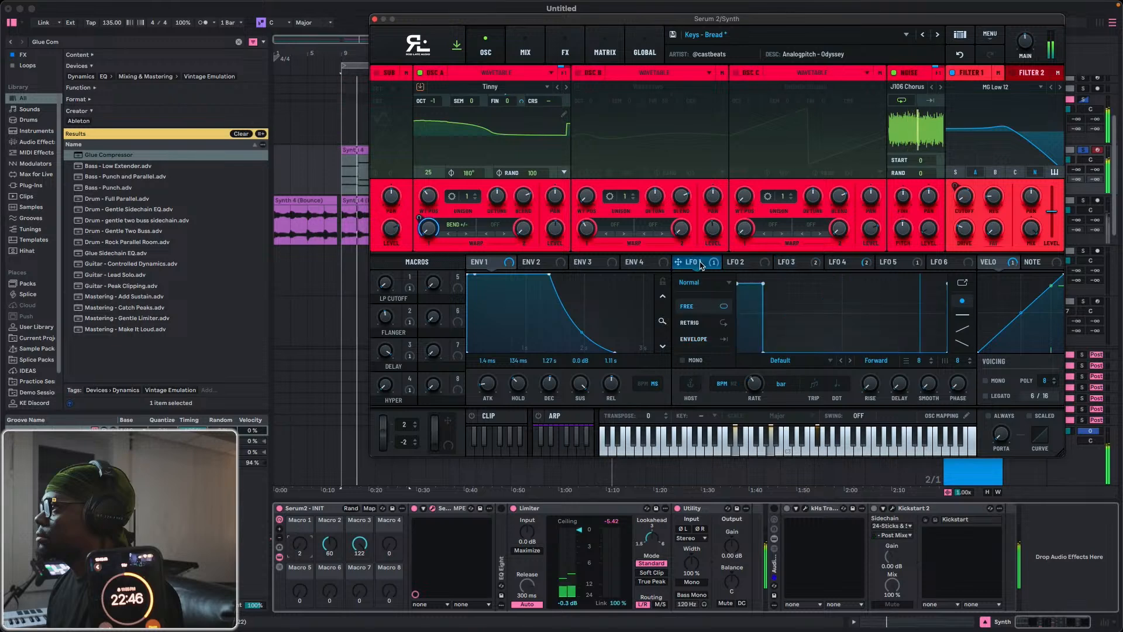
click(709, 340)
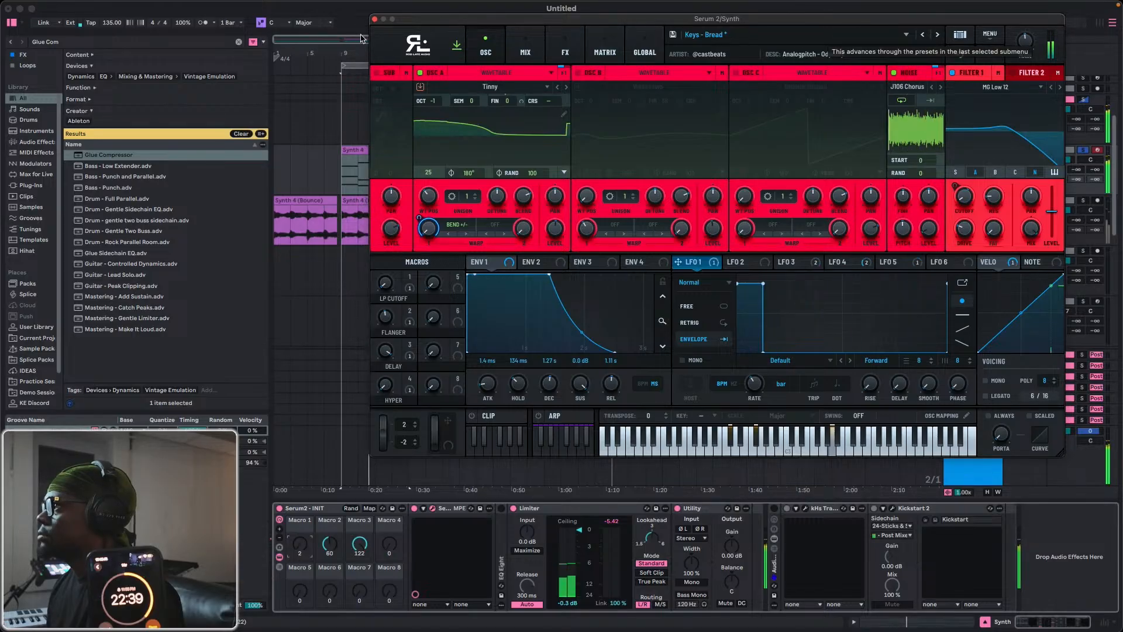
click(374, 19)
Unfold the Synth 4 clip's note view, deactivate its lowest row of notes from B1 to D2 and play it.
double_click(359, 153)
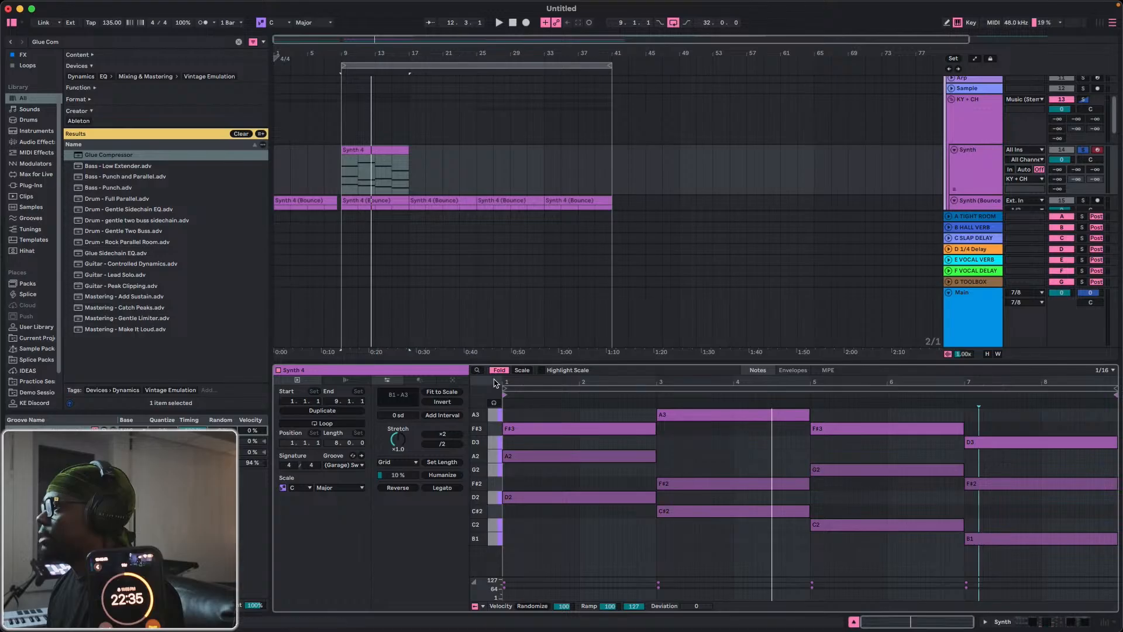
click(498, 372)
scroll(576, 556, up, 3)
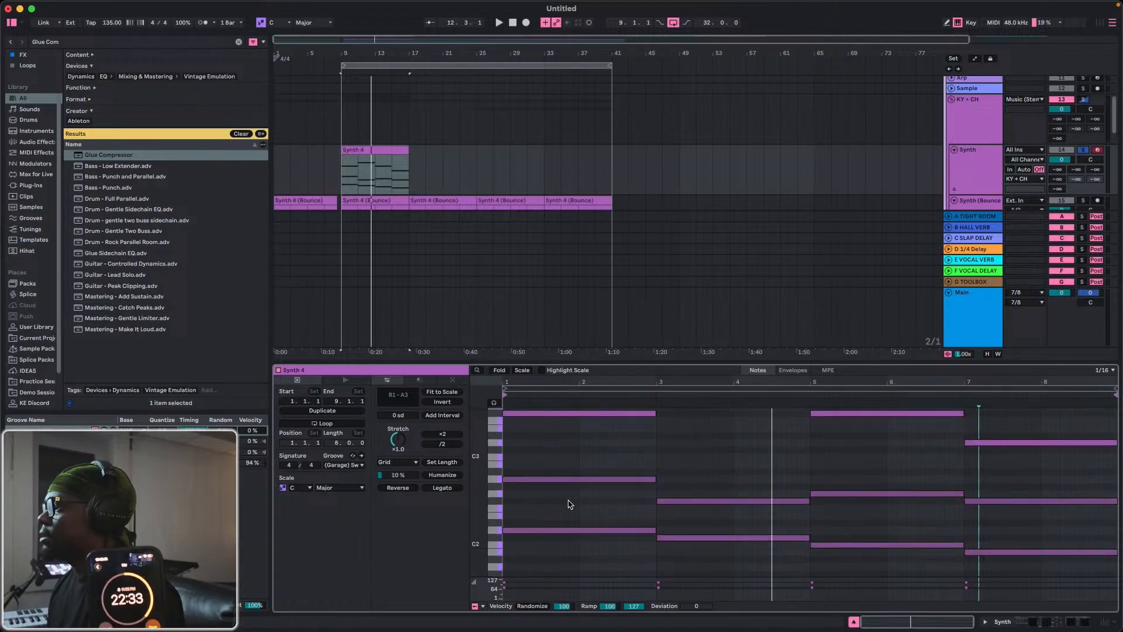
drag(493, 534, 494, 553)
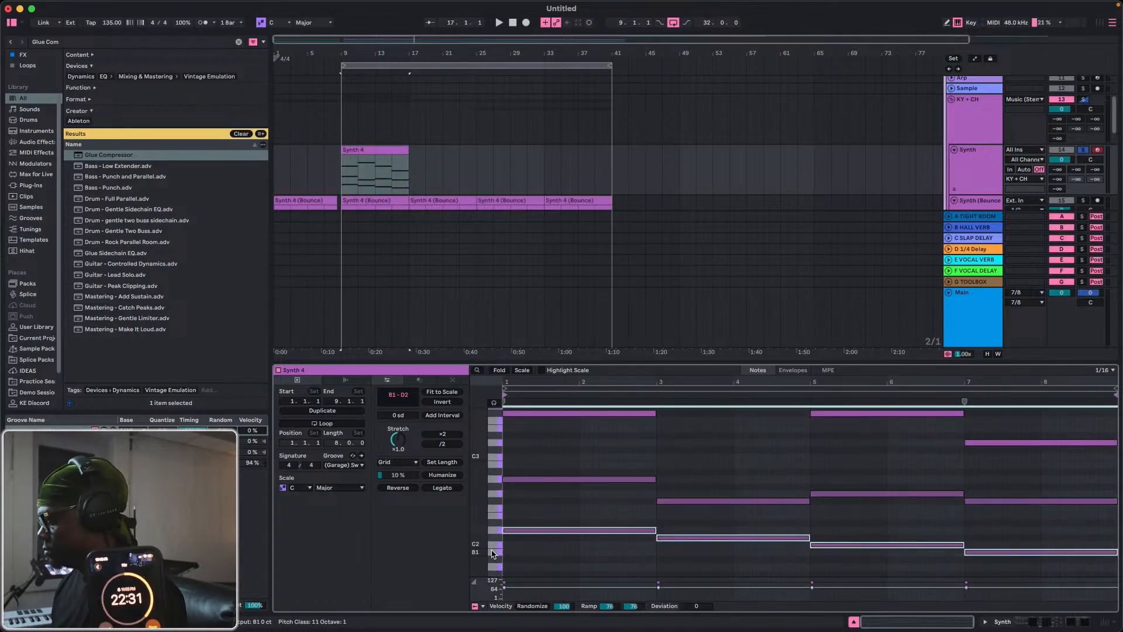
key(space)
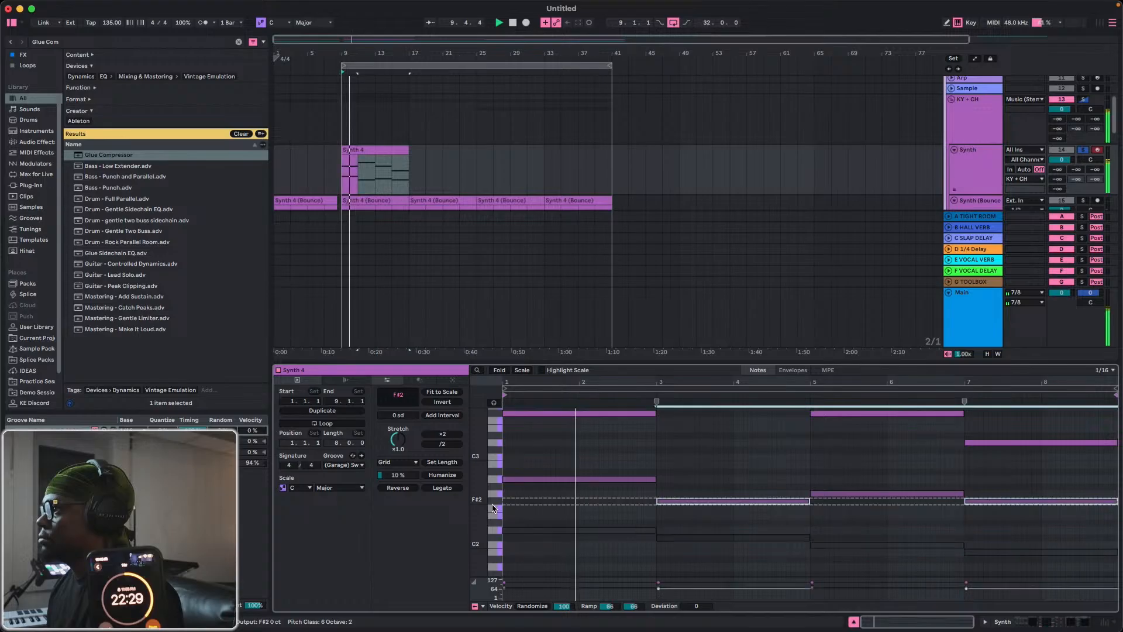
Try the Synth 4 clip's middle row of notes, F#2 to A2, one and two octaves higher, ending at their original octave.
drag(493, 501, 492, 459)
key(shift+Up)
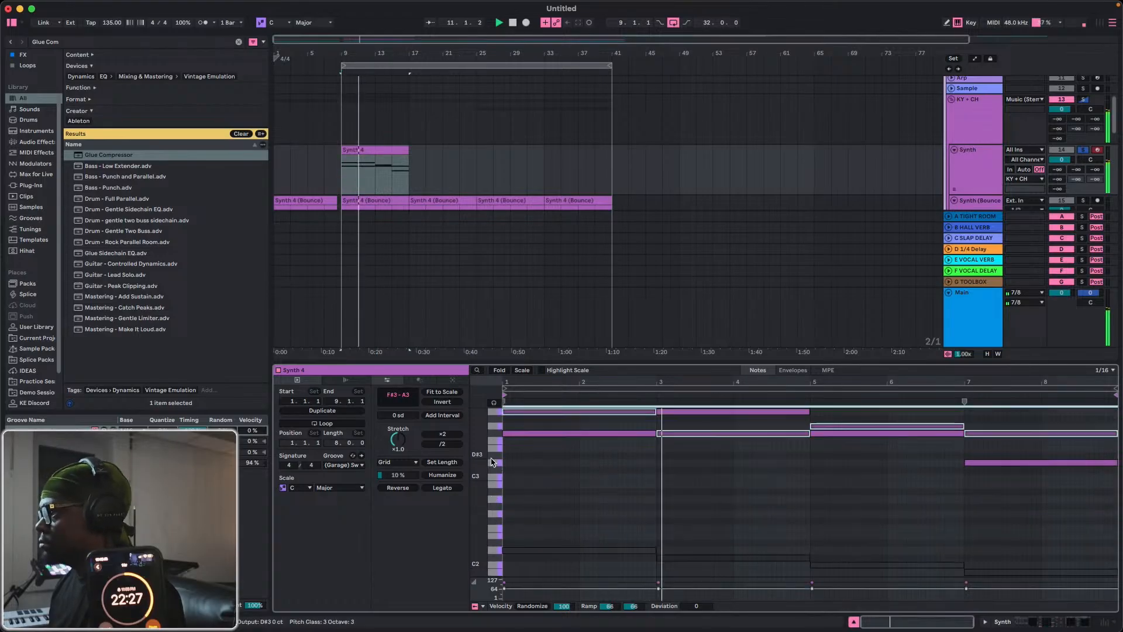
key(shift+Up)
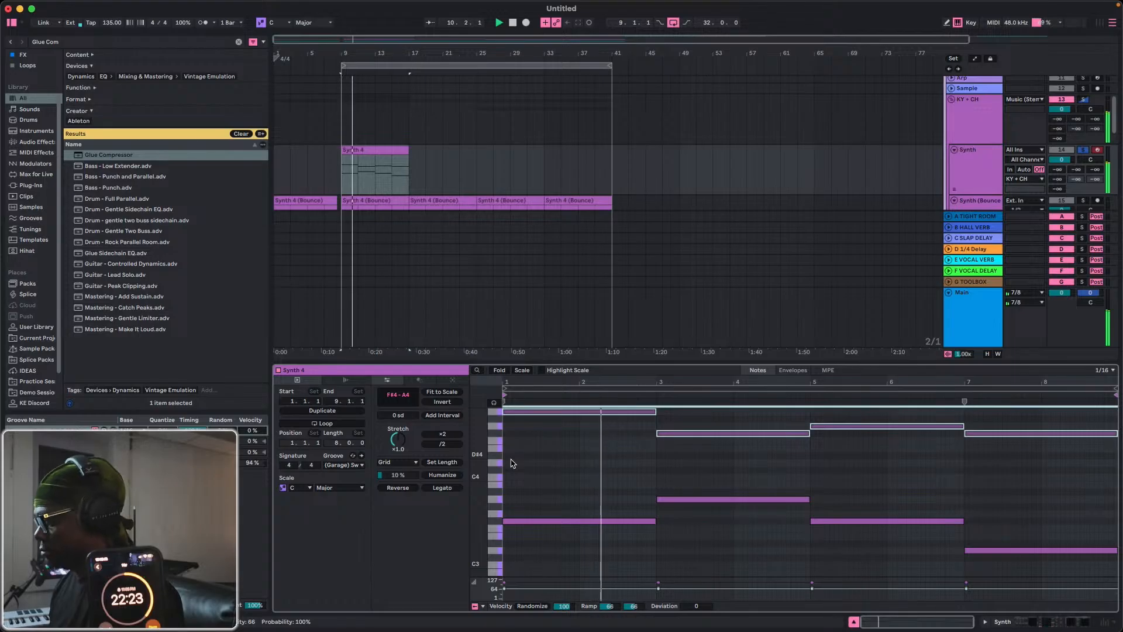
key(shift+Down)
key(shift+Down)
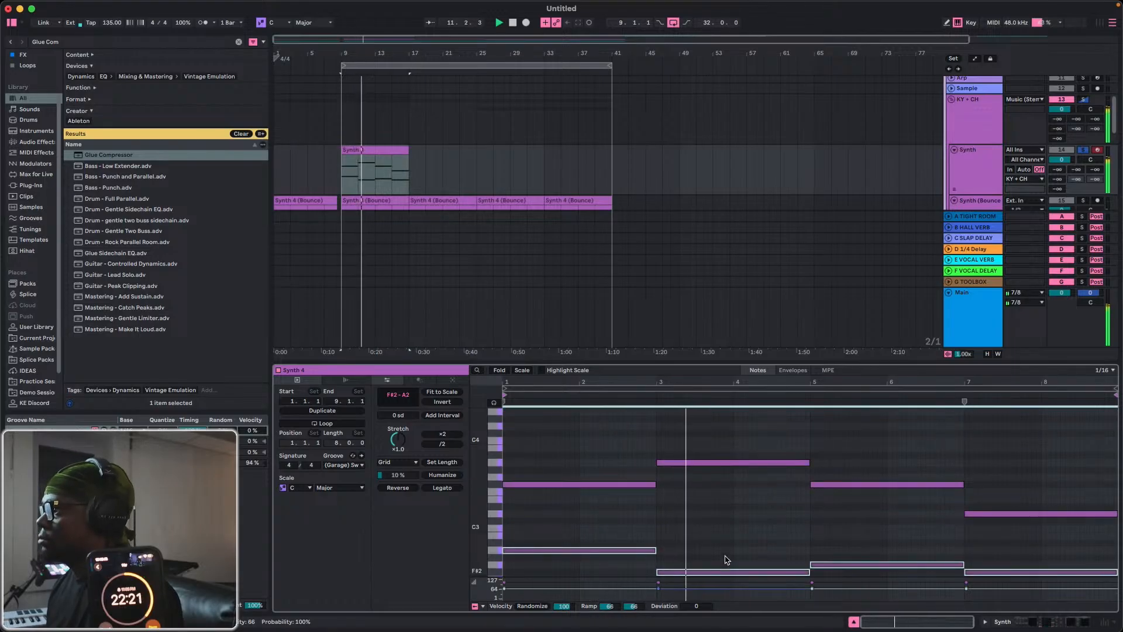
Try transposing the second chord's F#2 note up one octave to F#3.
click(732, 572)
key(shift+Up)
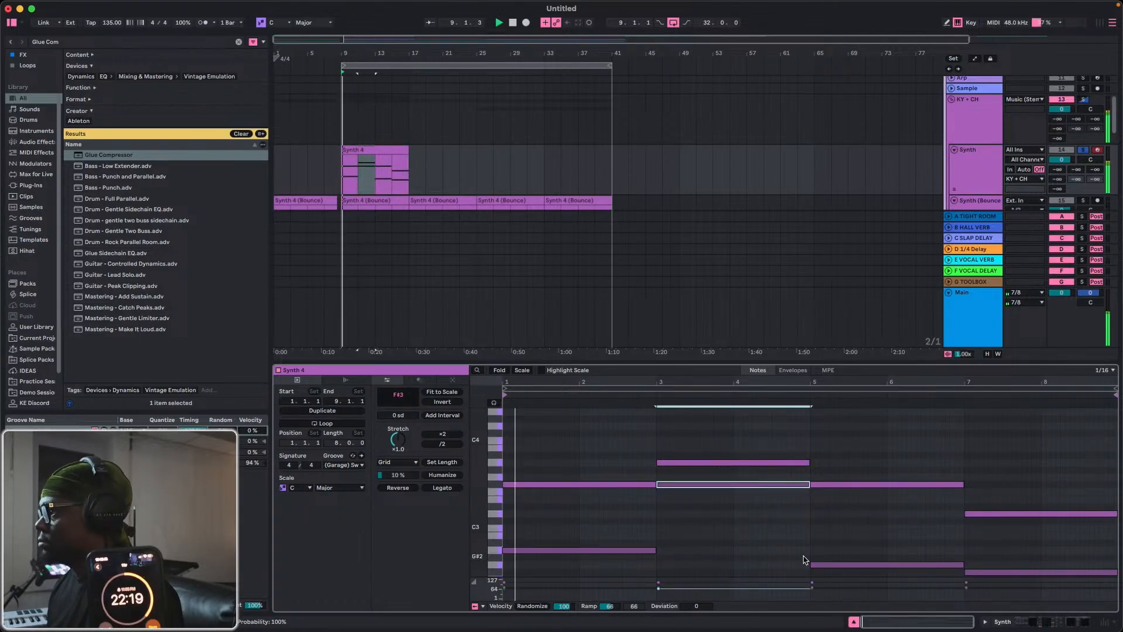
drag(867, 529, 878, 590)
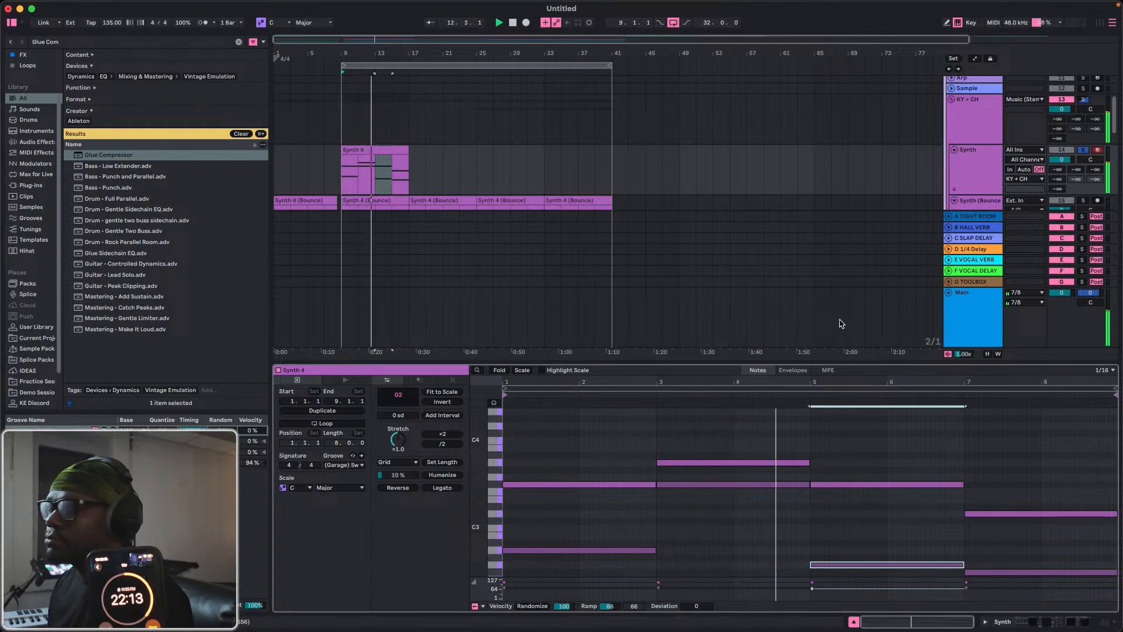
Audition the Analogpitch Keys presets from Keys - Clones to Keys - Epoch on the Synth track's Serum 2 and load Keys - DMR.
double_click(982, 178)
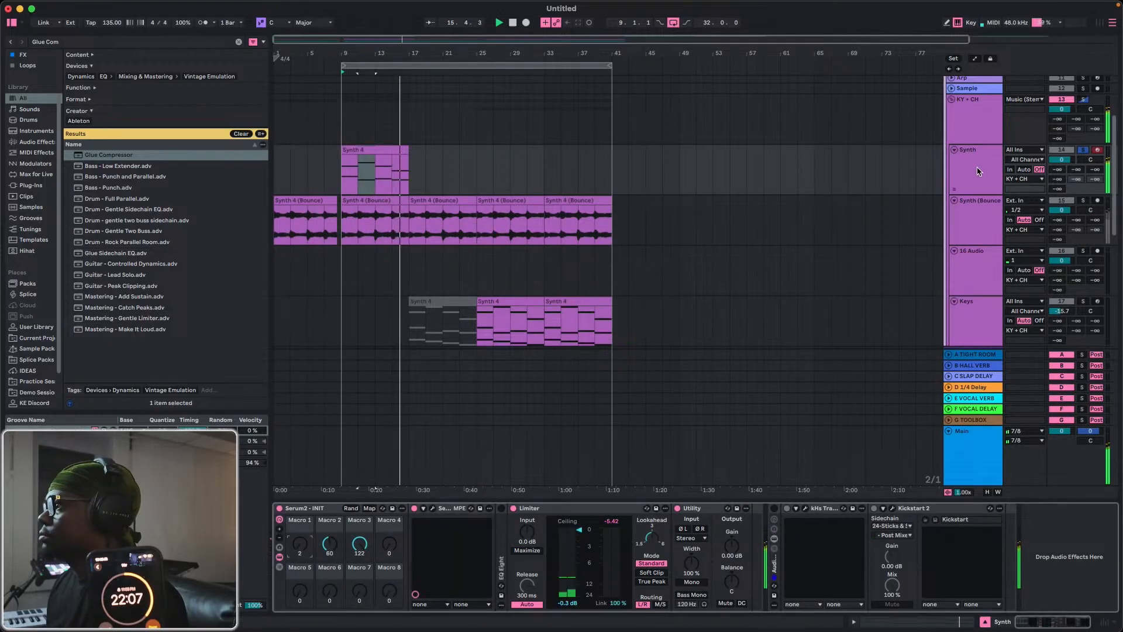
click(432, 509)
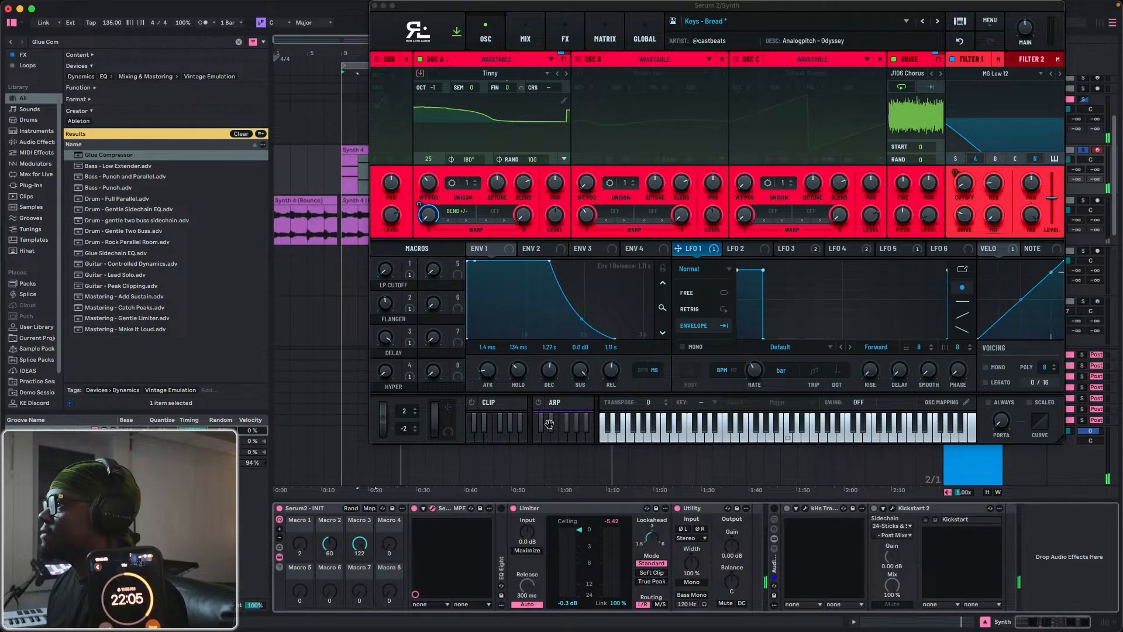
click(960, 21)
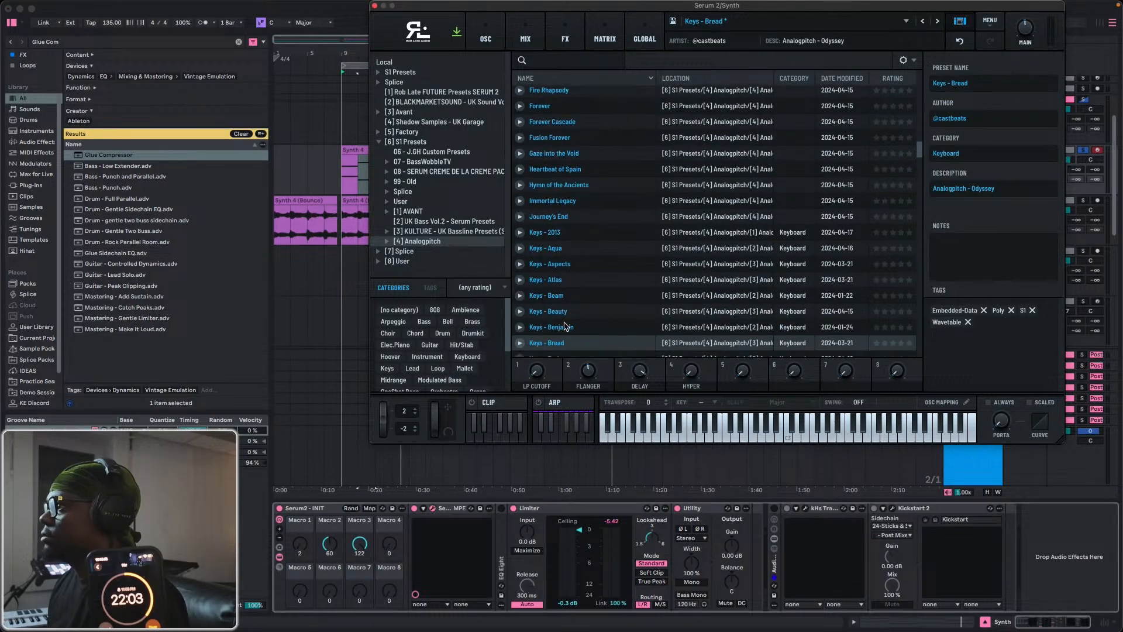
scroll(585, 263, down, 2)
click(555, 318)
click(559, 334)
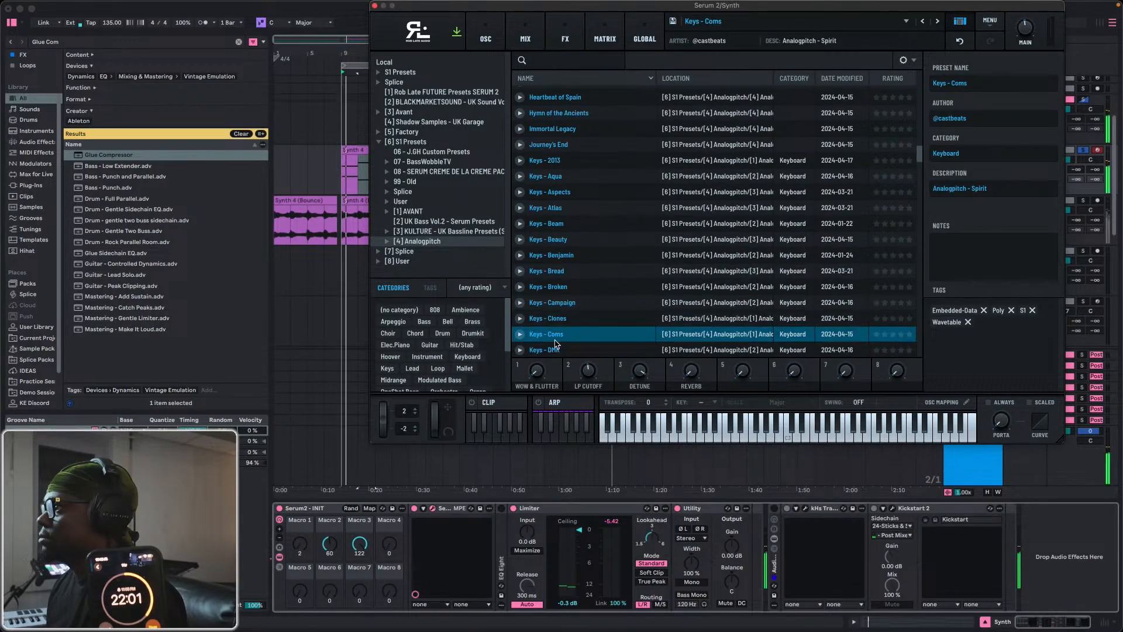
scroll(556, 345, down, 2)
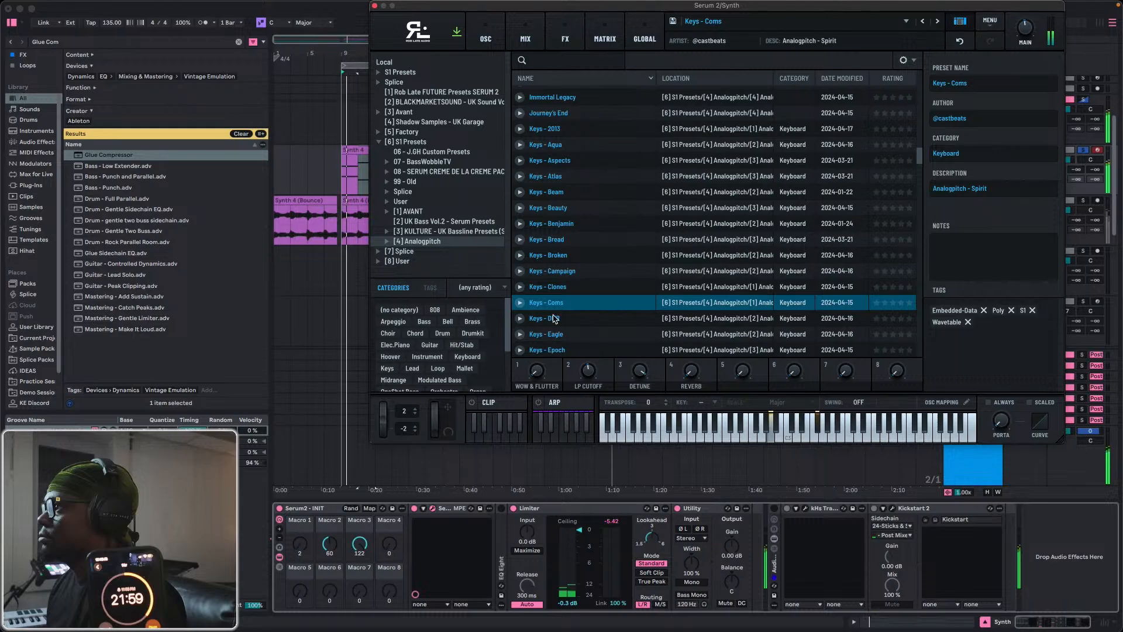
click(554, 320)
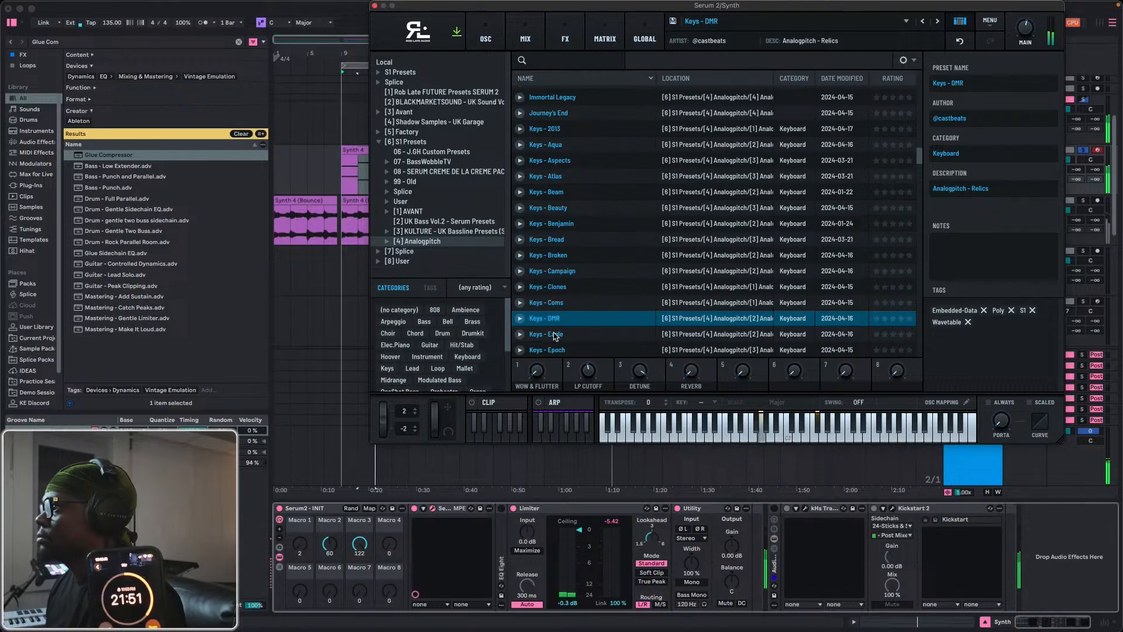
click(555, 336)
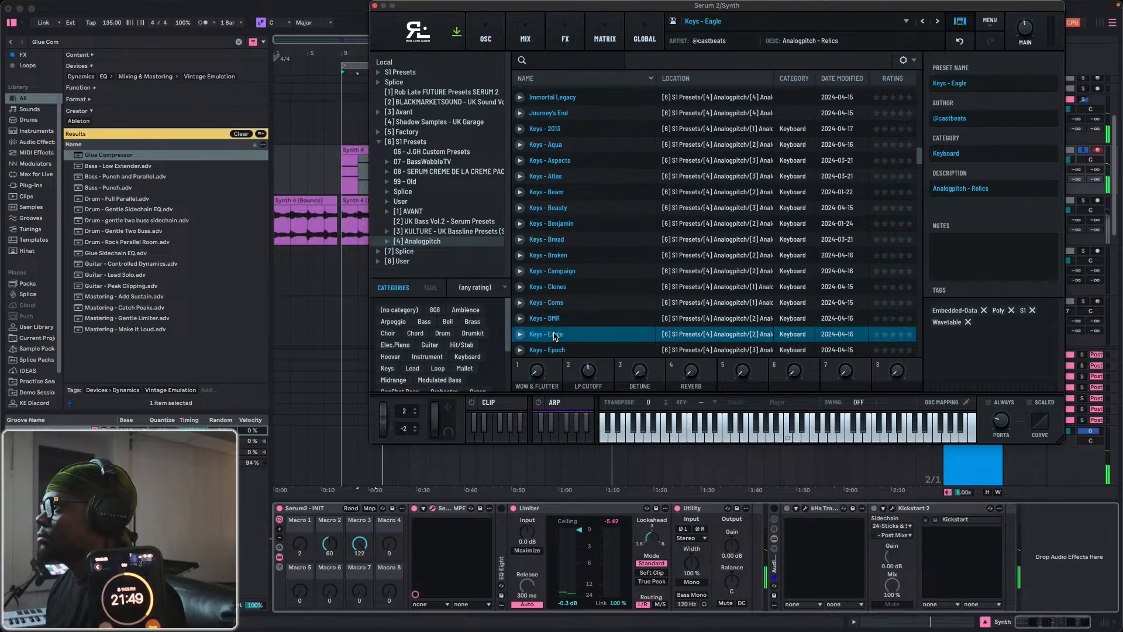
click(554, 350)
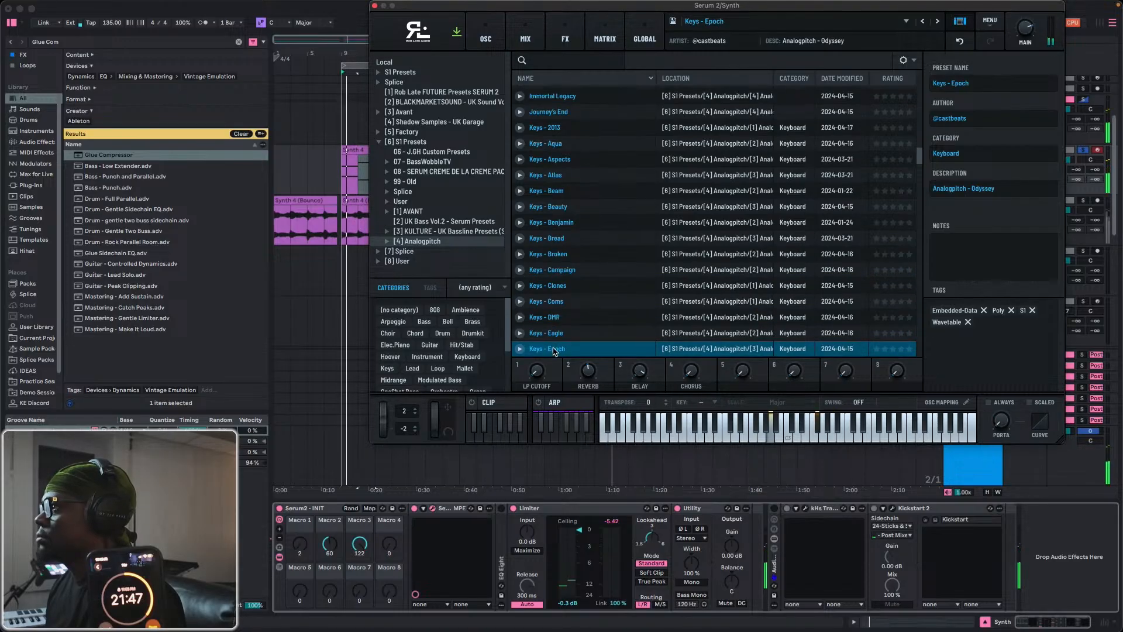
click(555, 317)
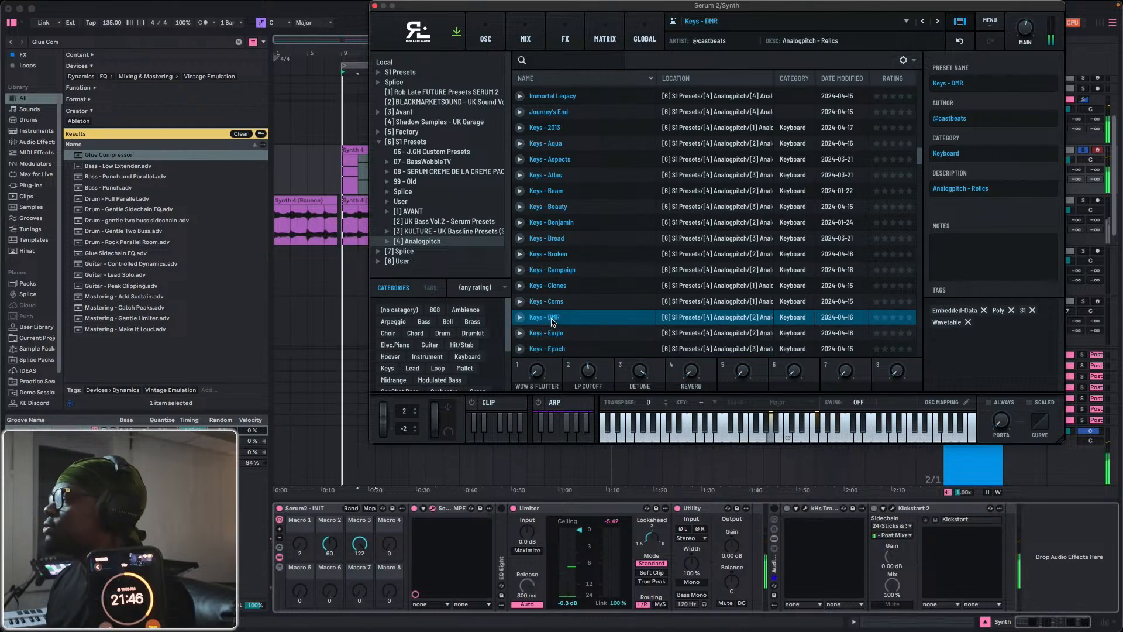
click(374, 5)
Bounce the Synth 4 clip to a new track and move the bounced clip to bar 1.
right_click(365, 149)
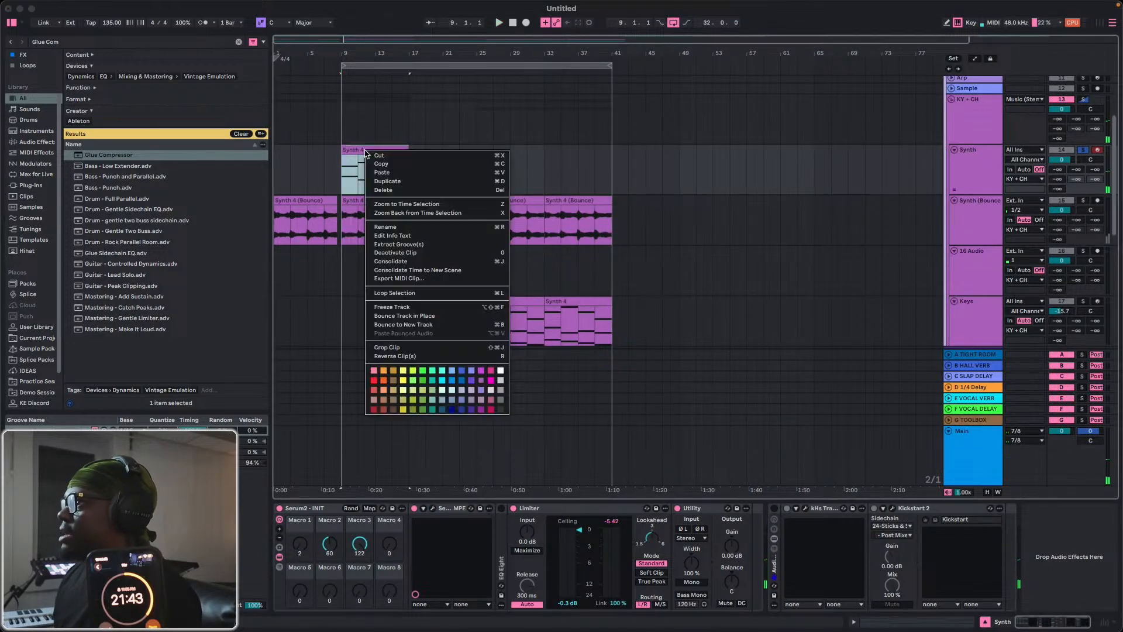
click(403, 325)
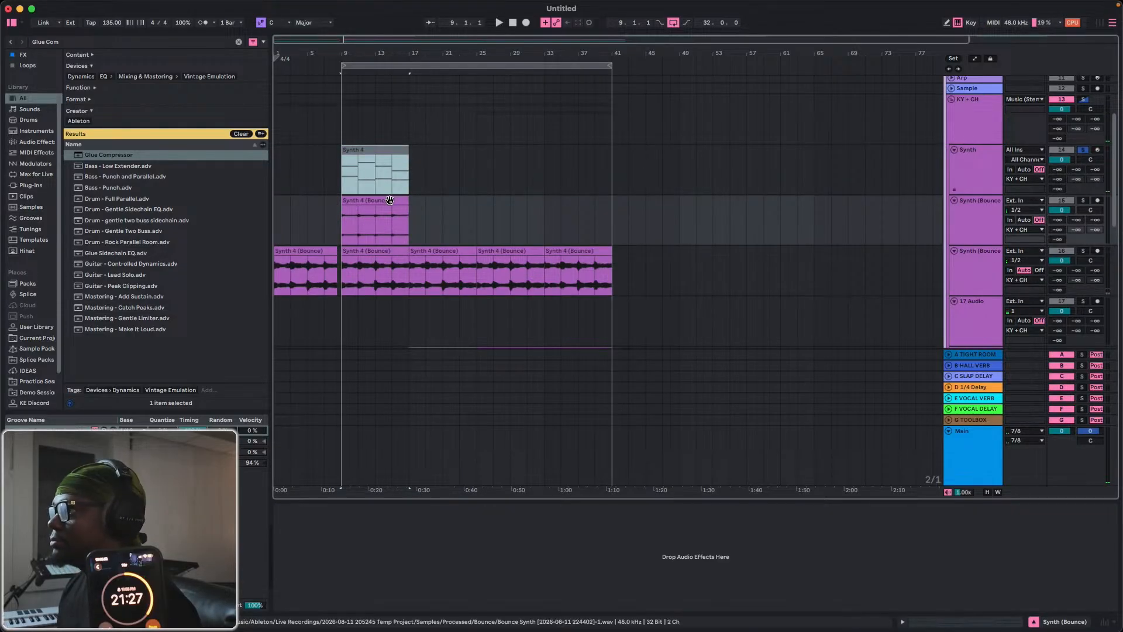
drag(346, 209, 278, 209)
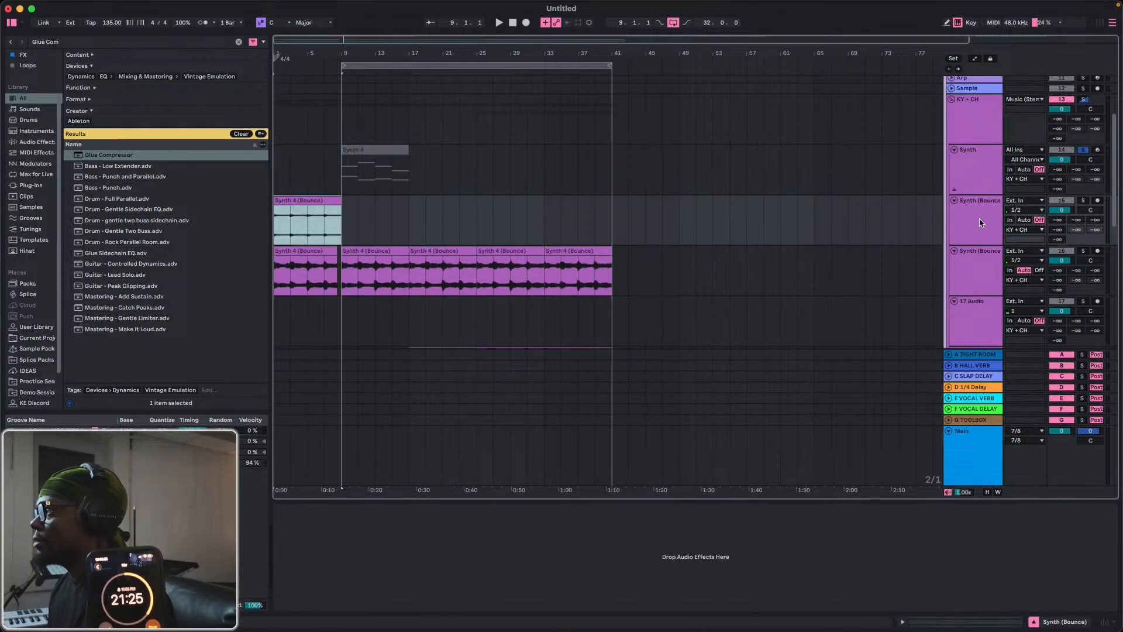
Unsolo the Synth track, deactivate it and the older Synth (Bounce) track, and play from the start.
click(1083, 149)
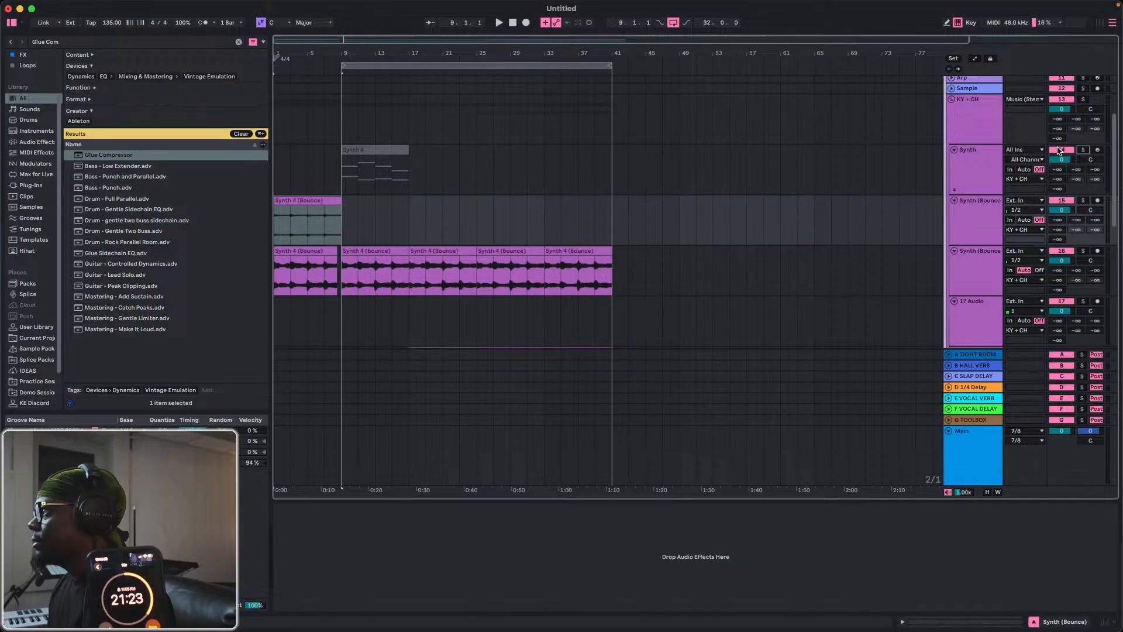
key(space)
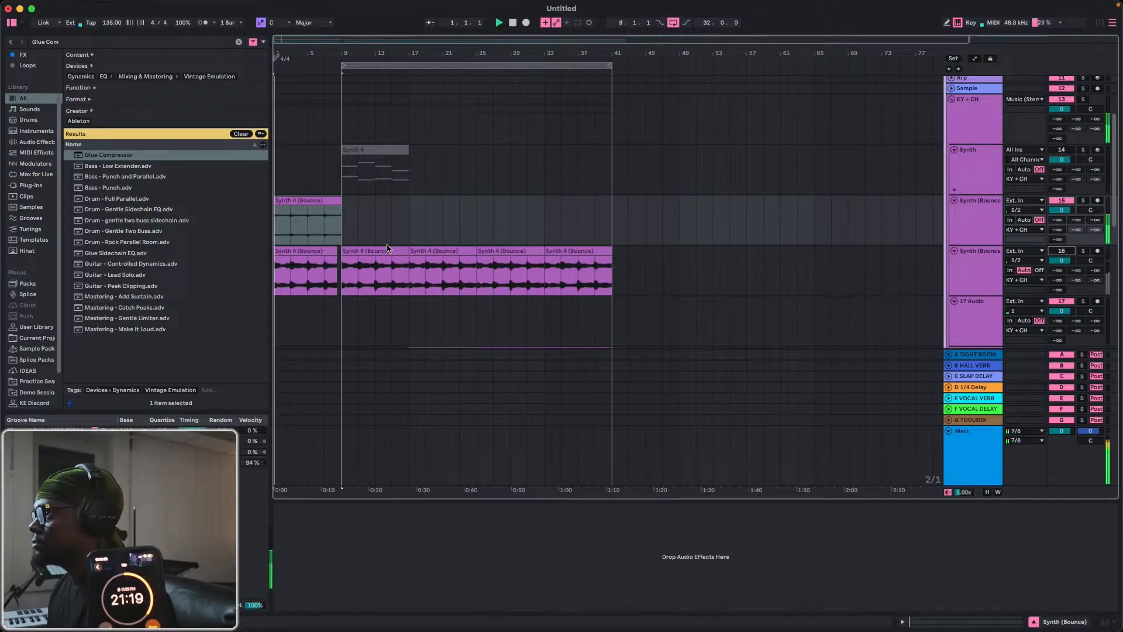
Stop playback and deactivate the Sticks & Stones drum clips ahead of bar 9.
scroll(752, 226, down, 5)
scroll(287, 291, down, 5)
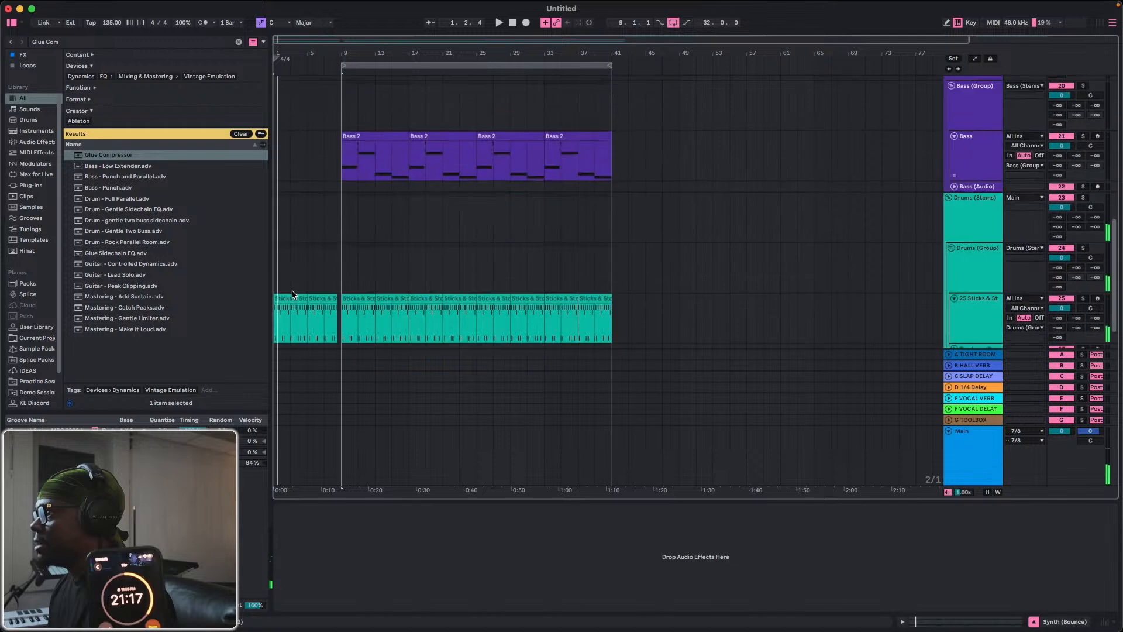
drag(299, 298, 285, 295)
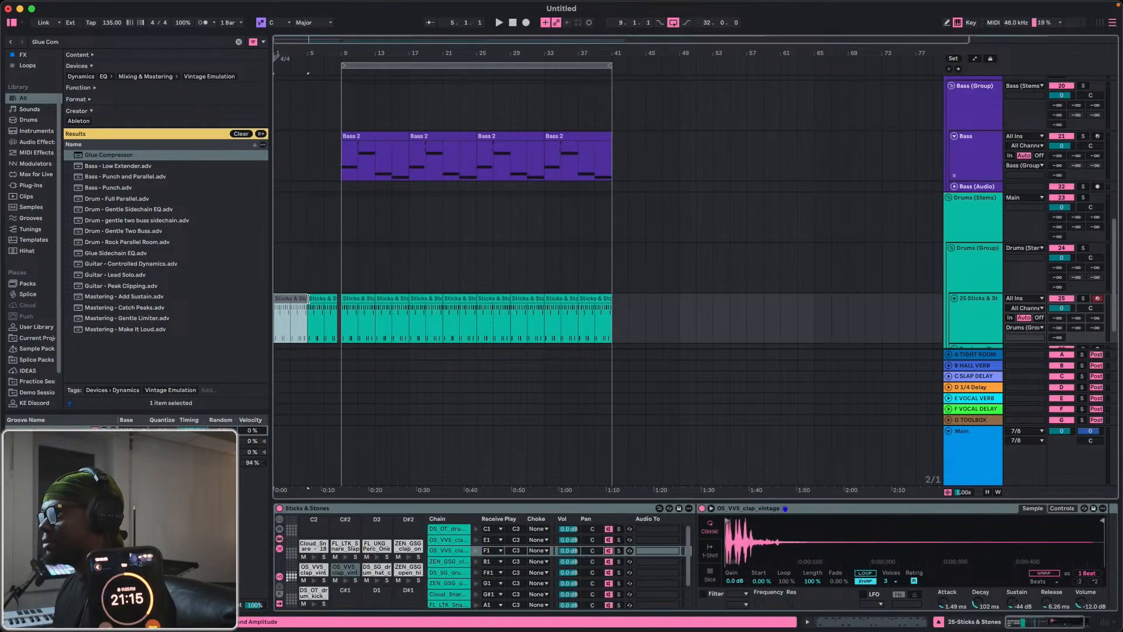
click(308, 298)
Play the new bounced synth clip at bar 1 and raise its clip gain to 7.3 dB.
scroll(283, 244, up, 8)
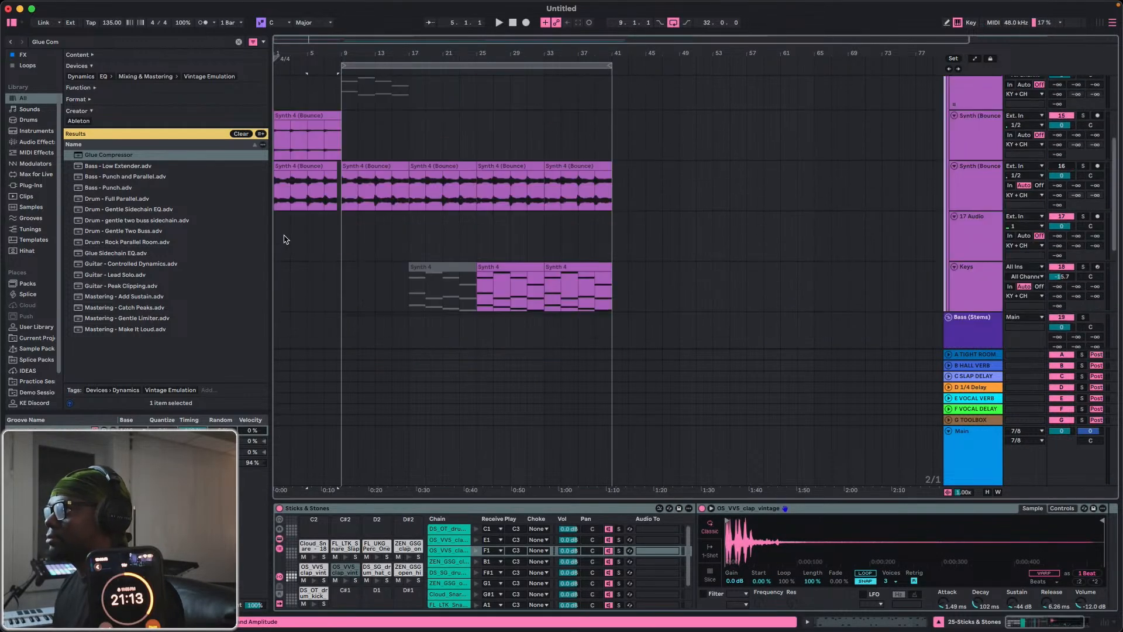
click(302, 133)
key(space)
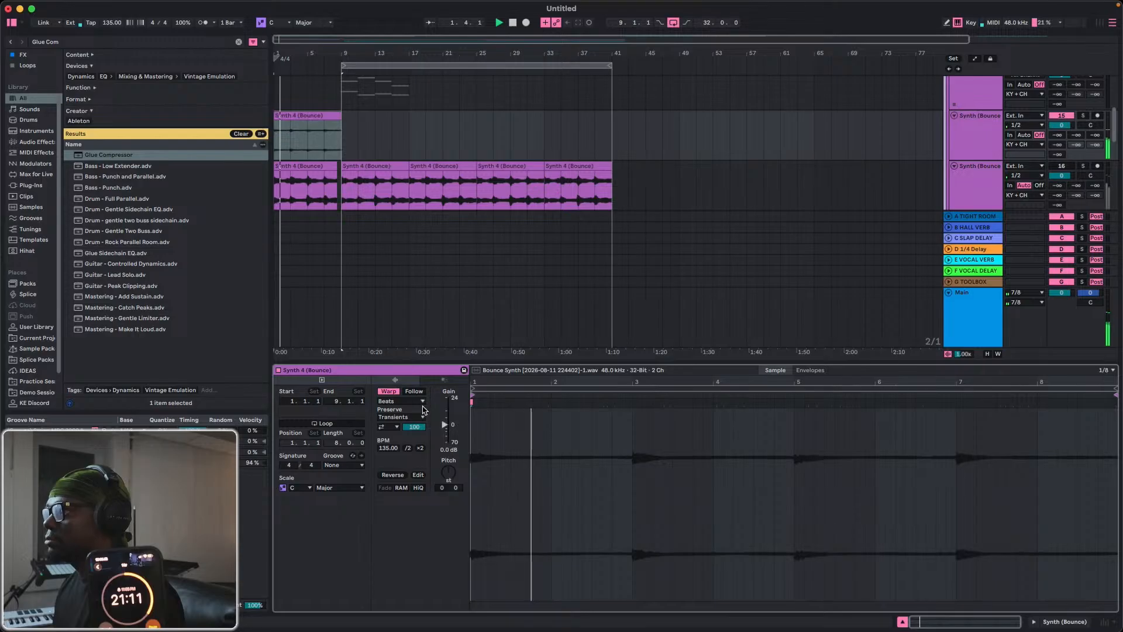
drag(445, 424, 445, 417)
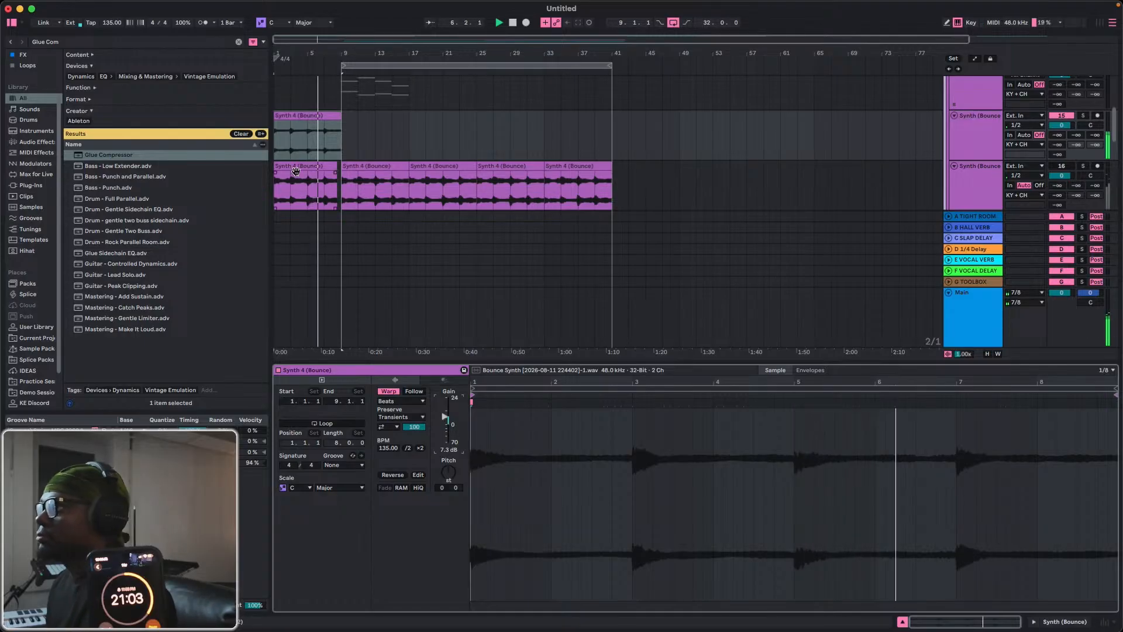
Reactivate the low B1 to D2 notes in the Synth 4 MIDI clip at bar 9.
scroll(334, 143, up, 3)
scroll(336, 142, down, 2)
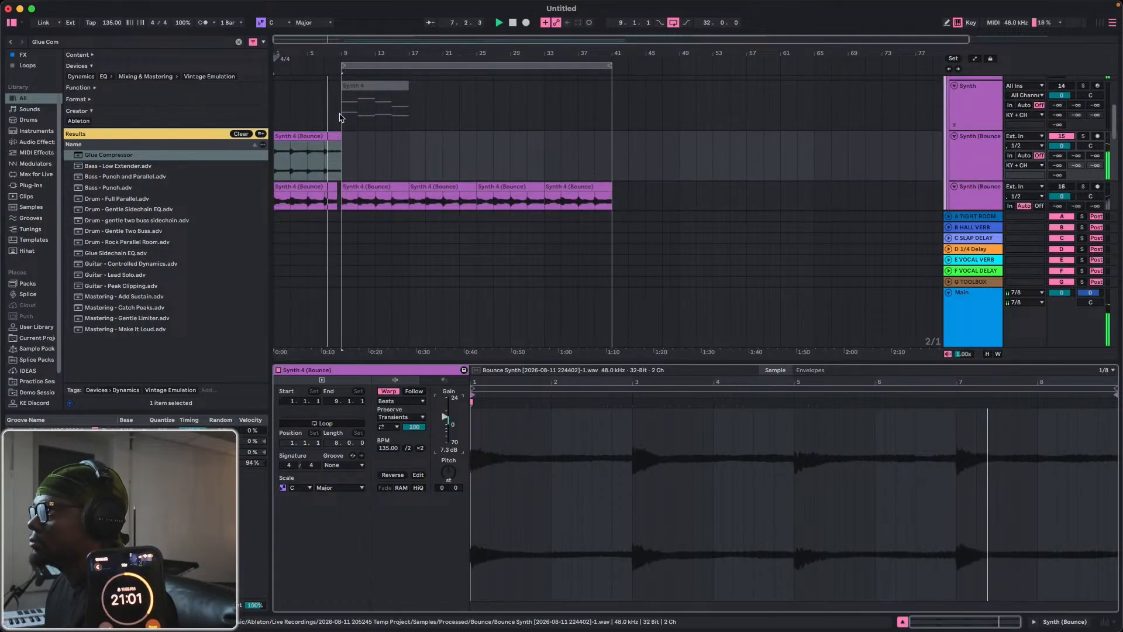
click(344, 116)
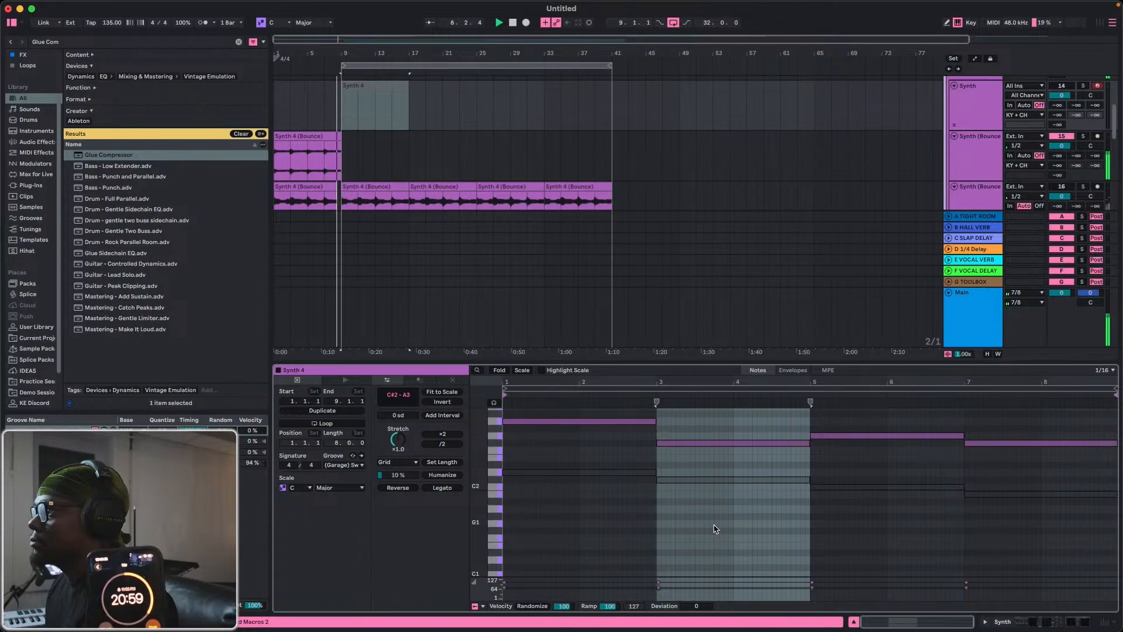
drag(495, 471, 503, 527)
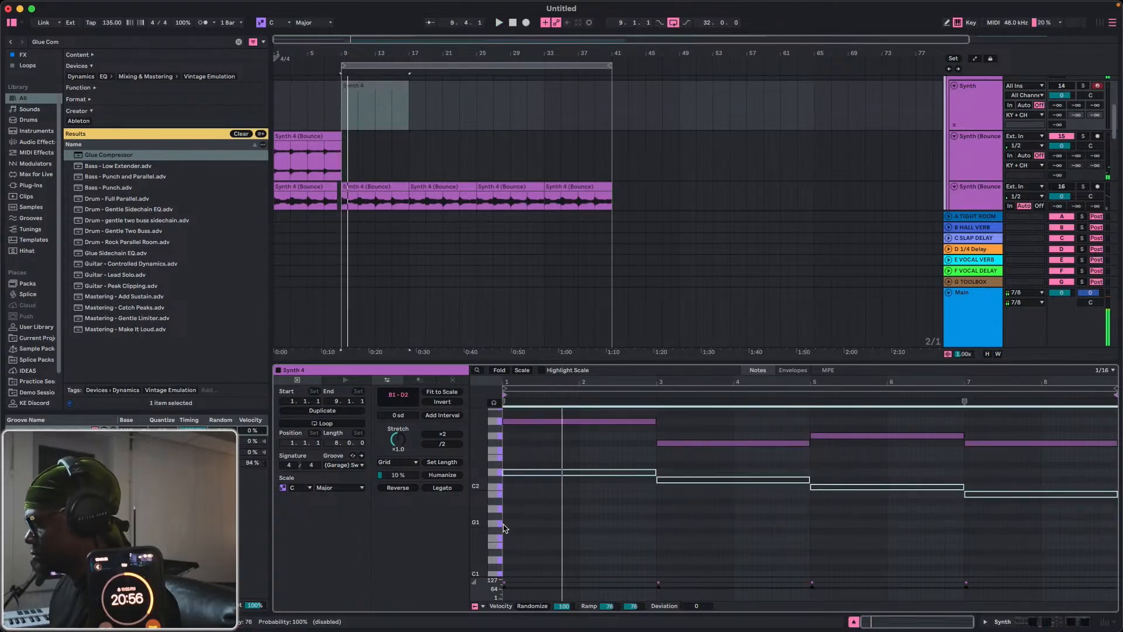
Bounce the edited Synth 4 clip to a new track and replace the previous bounced clip at bar 1 on track 16 with it.
click(379, 85)
right_click(380, 88)
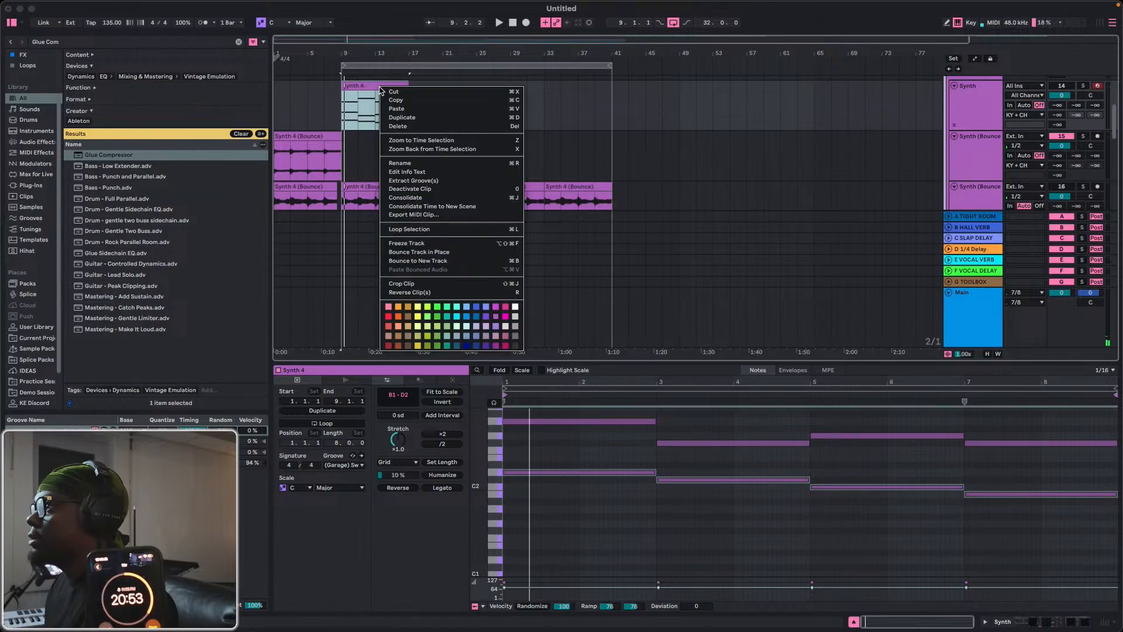
click(418, 260)
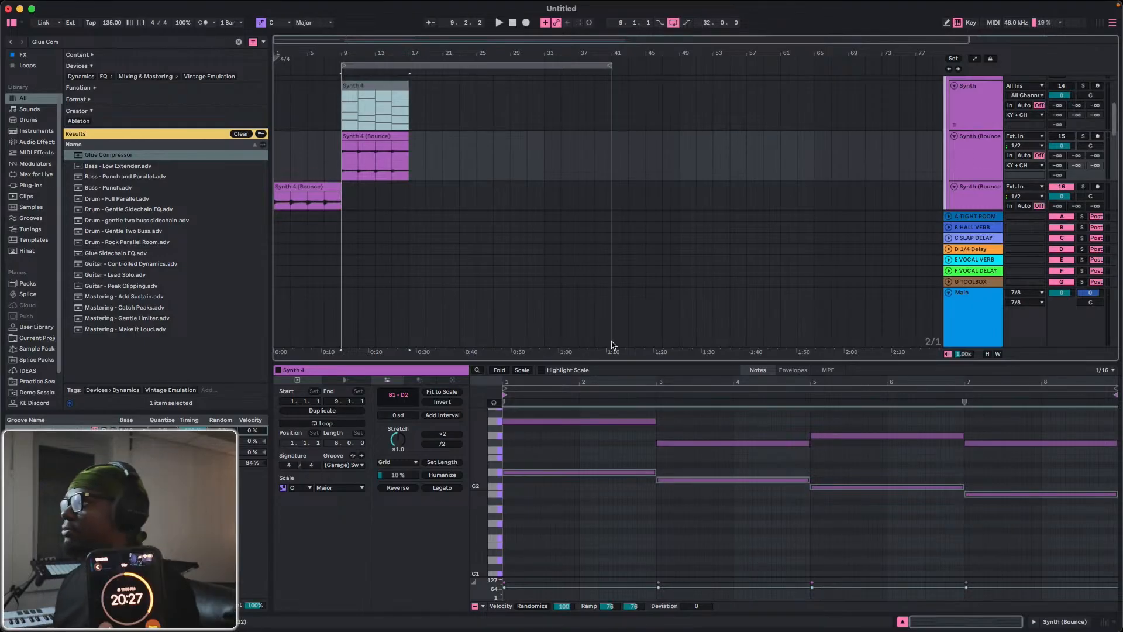
drag(372, 151, 290, 153)
scroll(293, 146, down, 3)
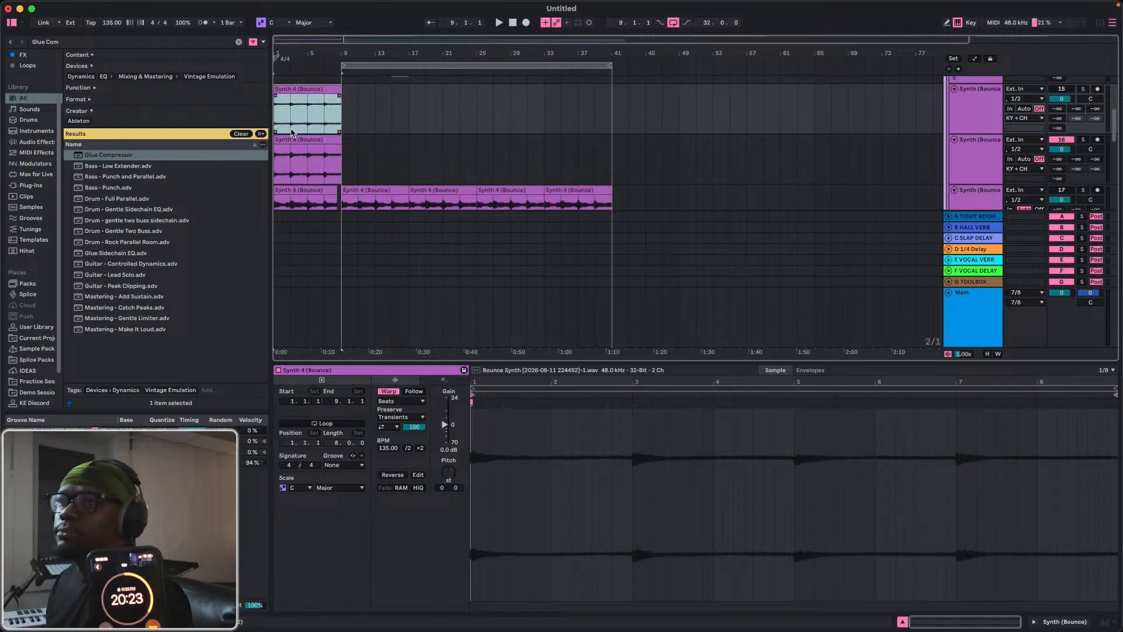
scroll(291, 132, up, 1)
drag(310, 115, 291, 153)
Play the replacement bounced clip, raise its clip gain to 4.7 dB and duplicate it to bar 9.
key(space)
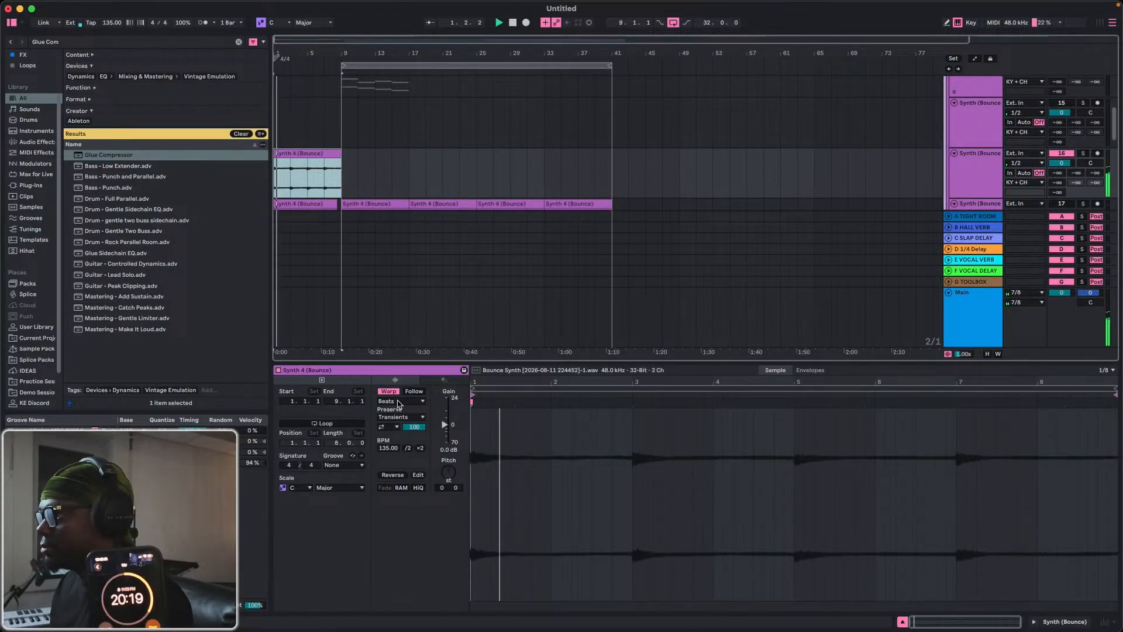
drag(448, 428, 448, 419)
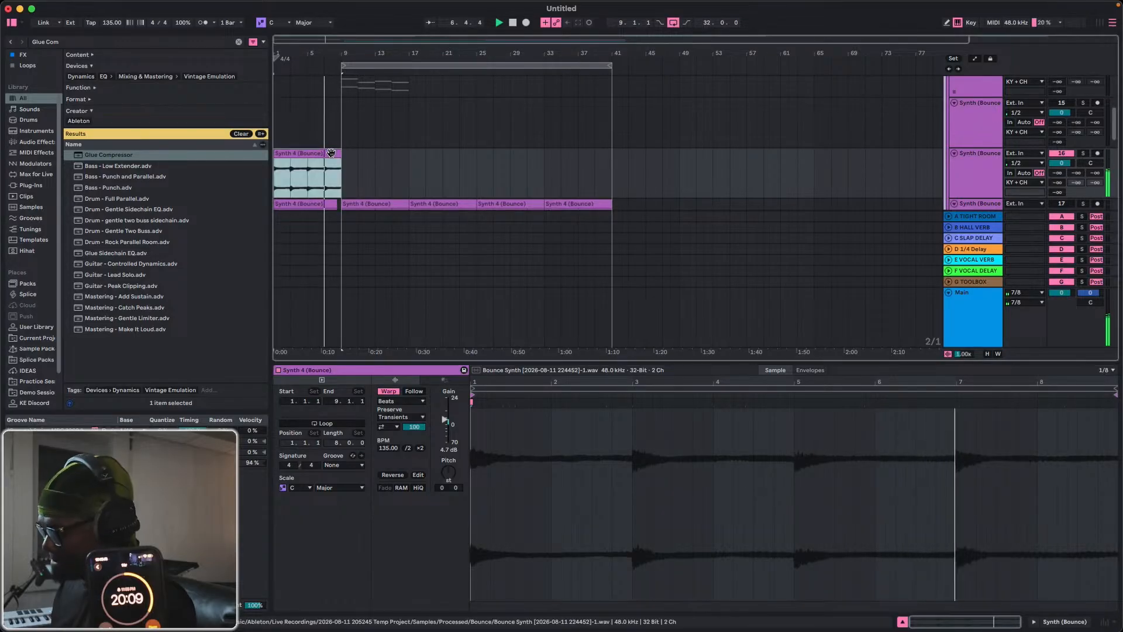
key(super+d)
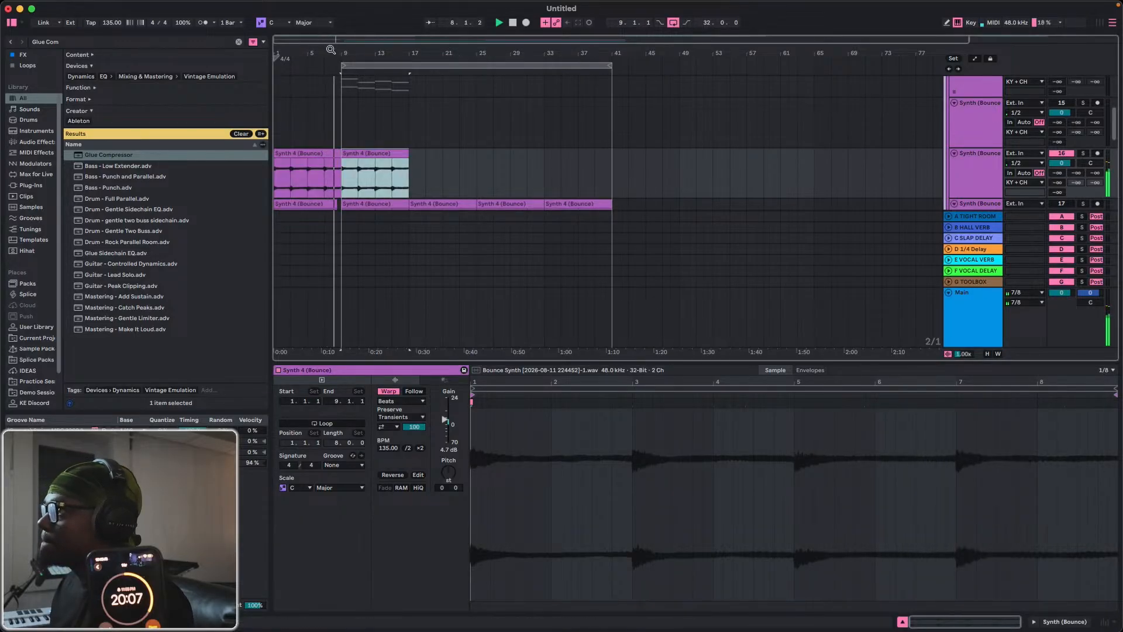
Set the volume of Synth (Bounce) track 17 to about -7.8 dB during playback.
drag(331, 50, 522, 199)
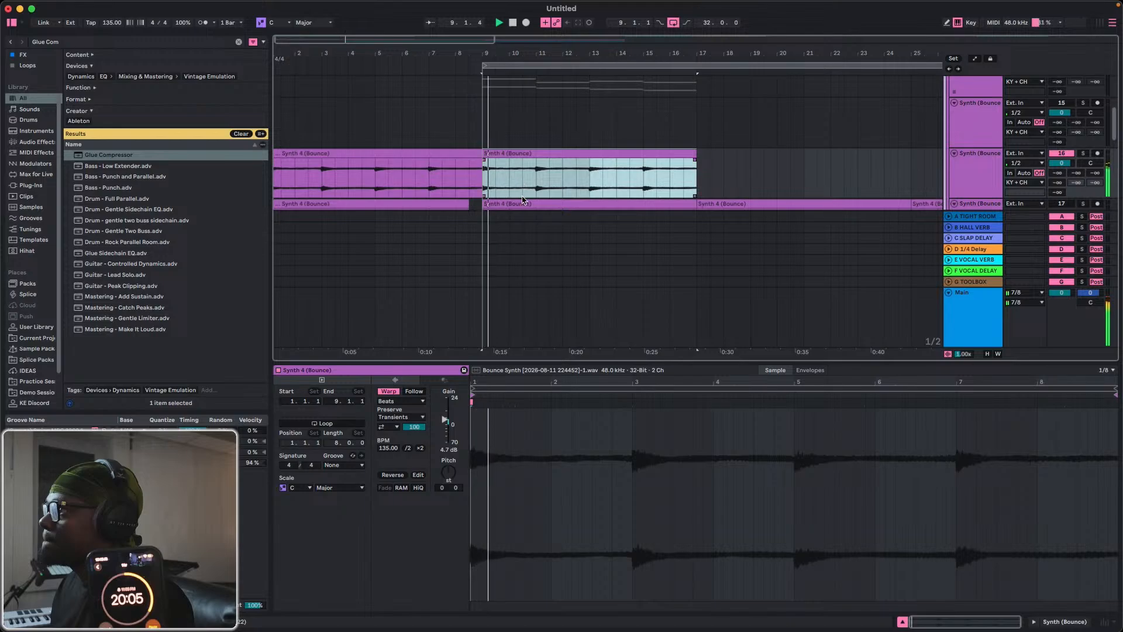
scroll(618, 194, down, 2)
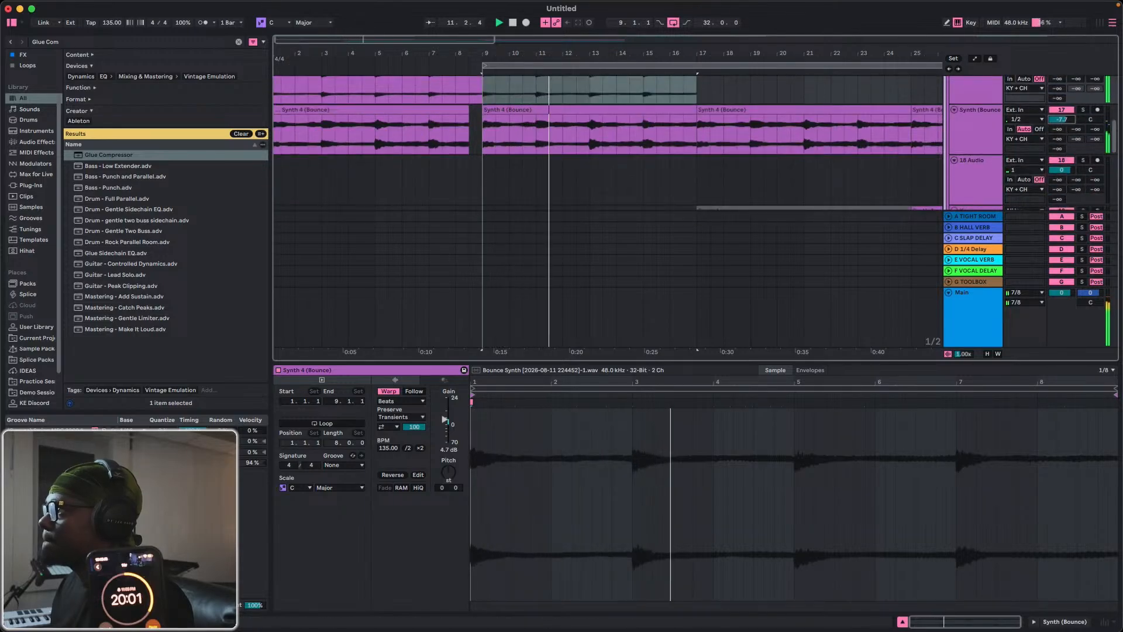
drag(1061, 119, 1061, 141)
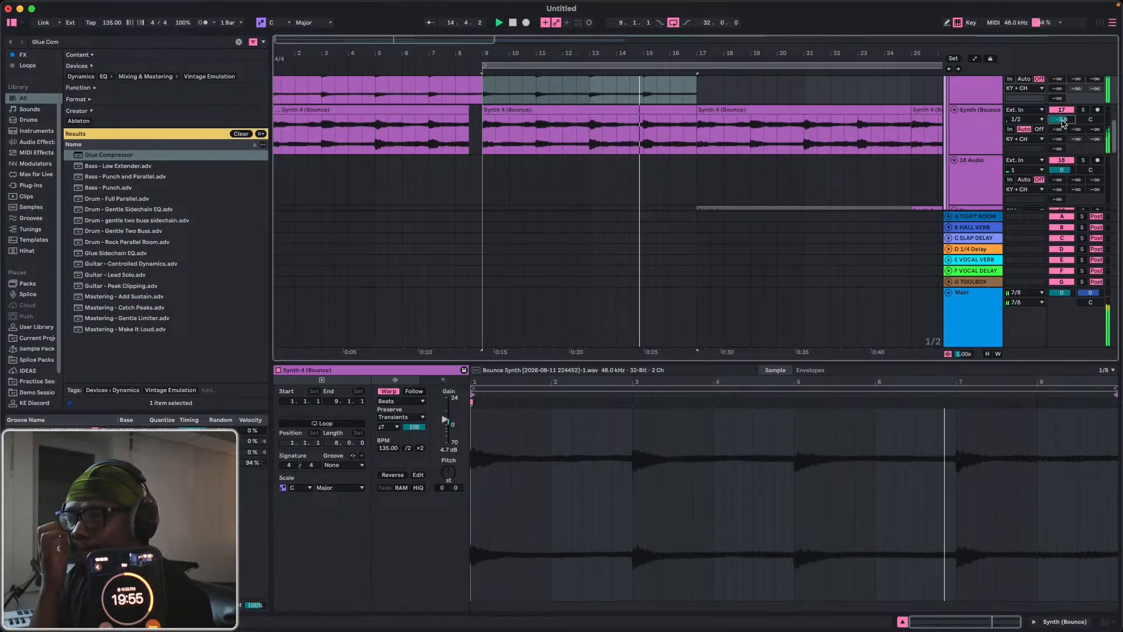
Duplicate the bounced clip on track 16 three more times so it repeats up to bar 41.
scroll(547, 178, up, 3)
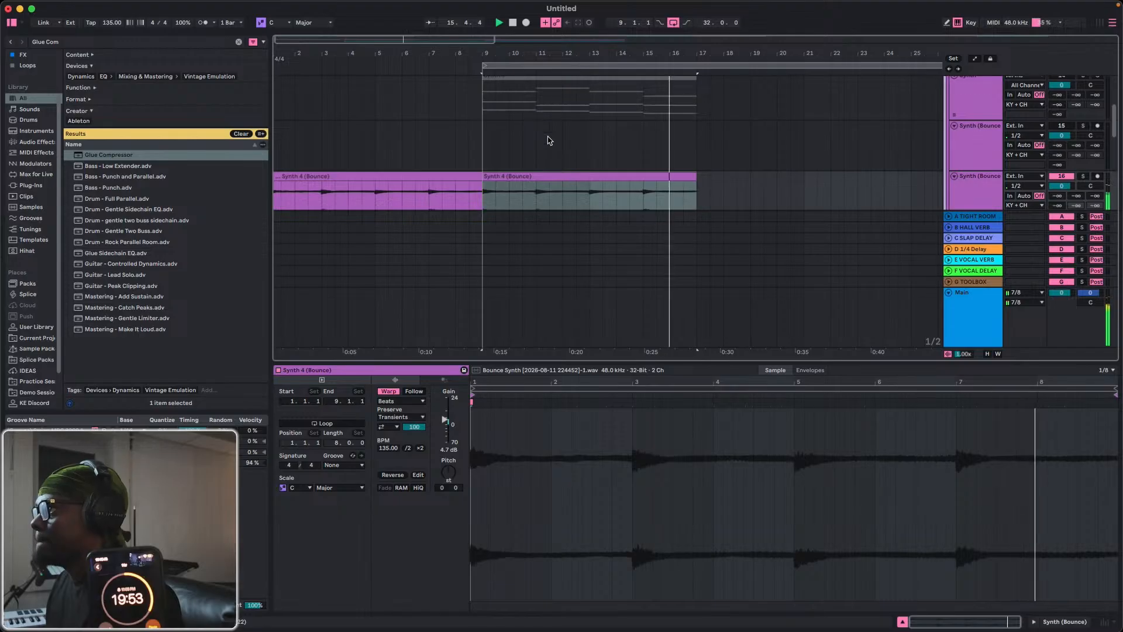
key(super+d)
key(super+d)
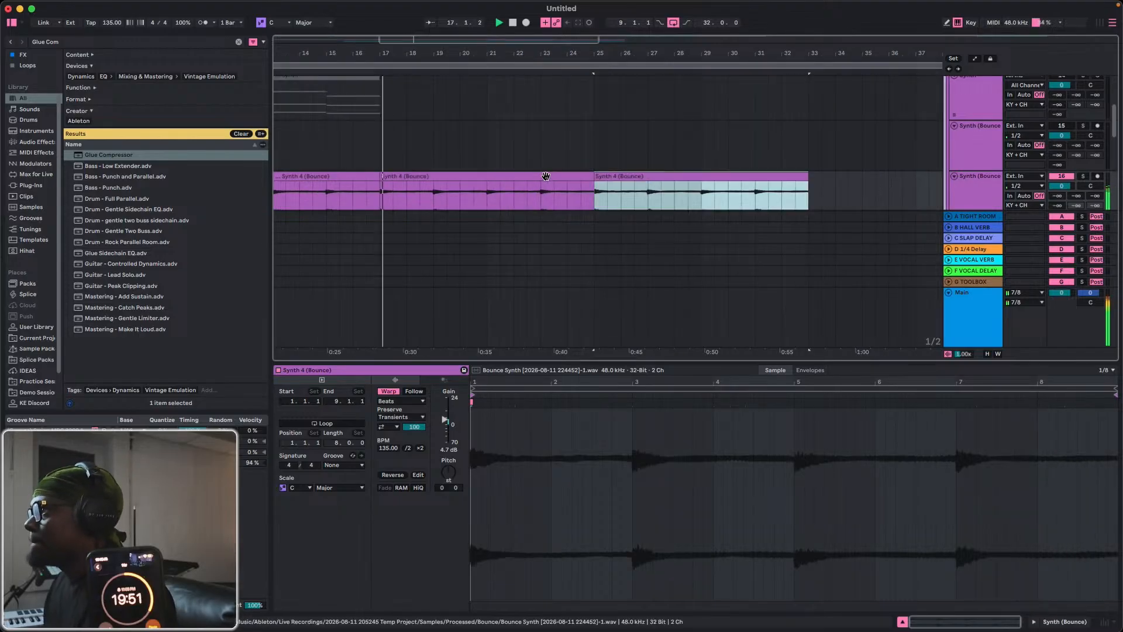
drag(422, 56, 424, 29)
scroll(464, 160, down, 10)
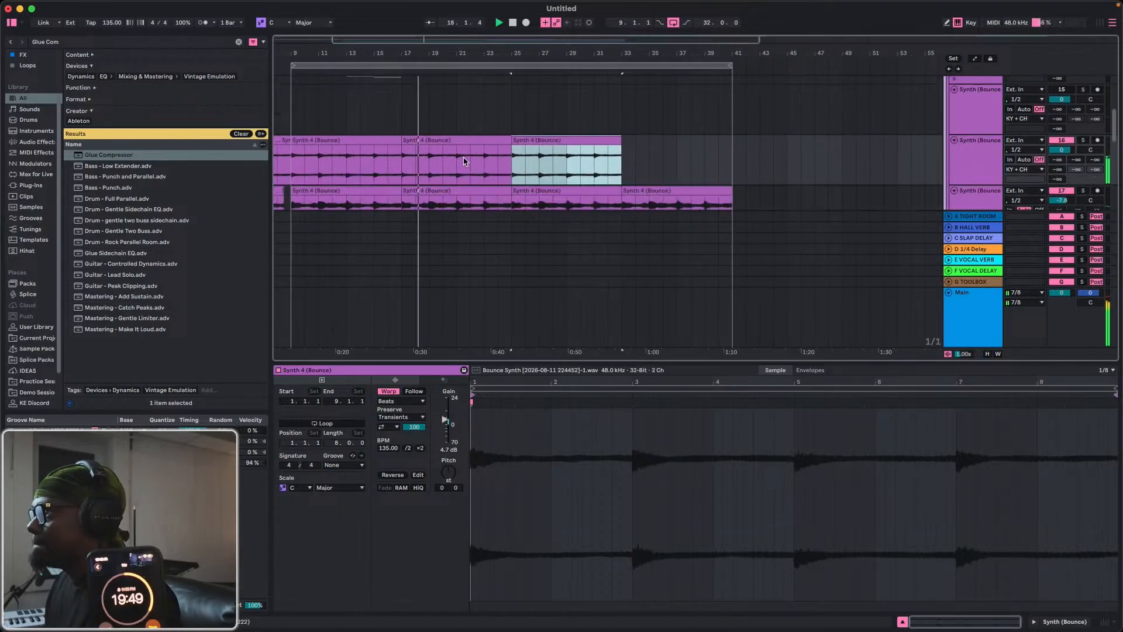
click(906, 623)
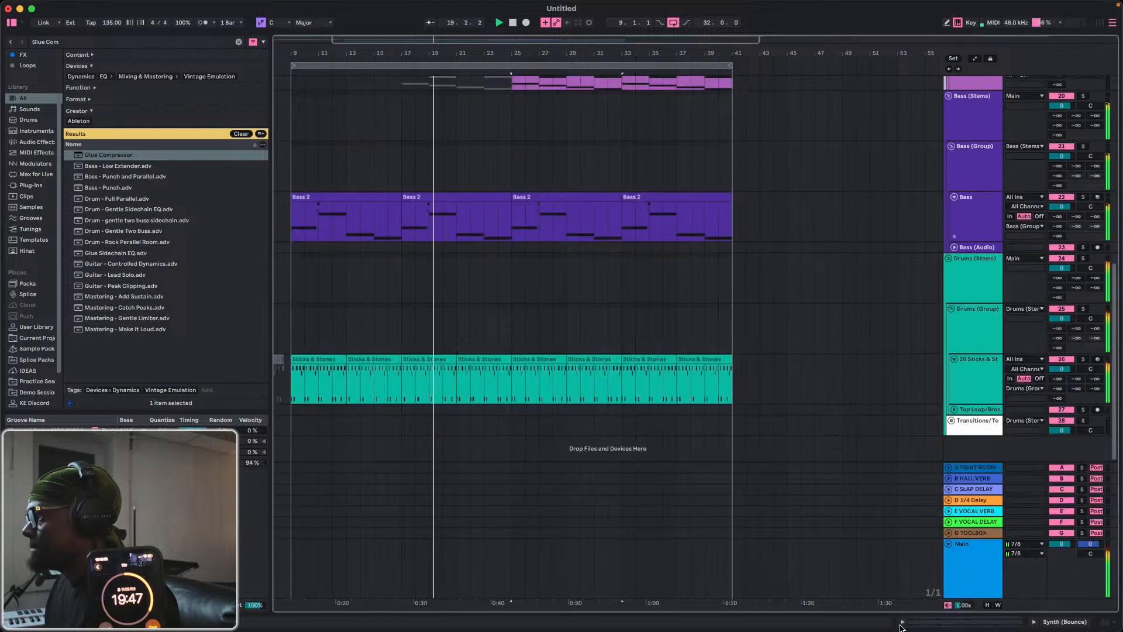
scroll(489, 301, up, 8)
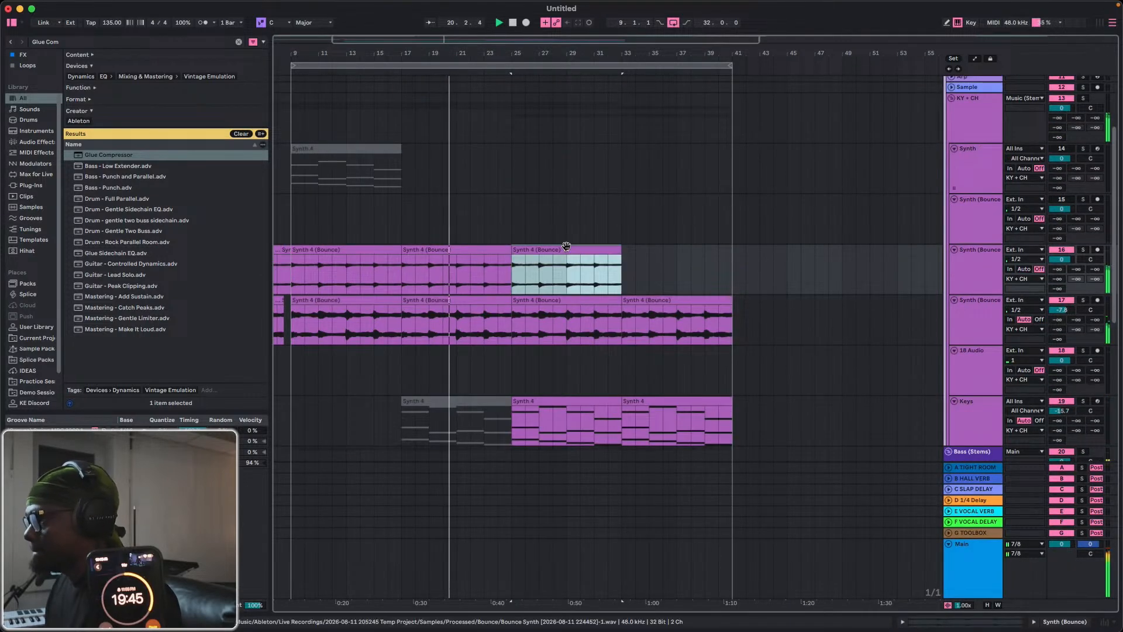
key(super+d)
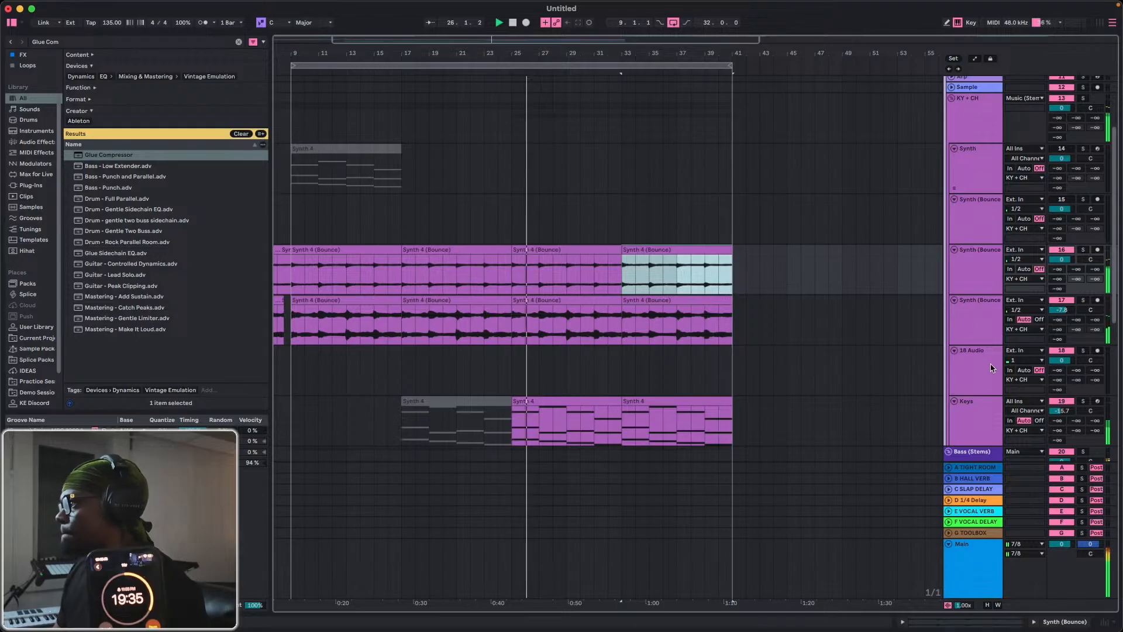
Lower the Keys track volume to -19.9 dB.
drag(1061, 410, 1061, 421)
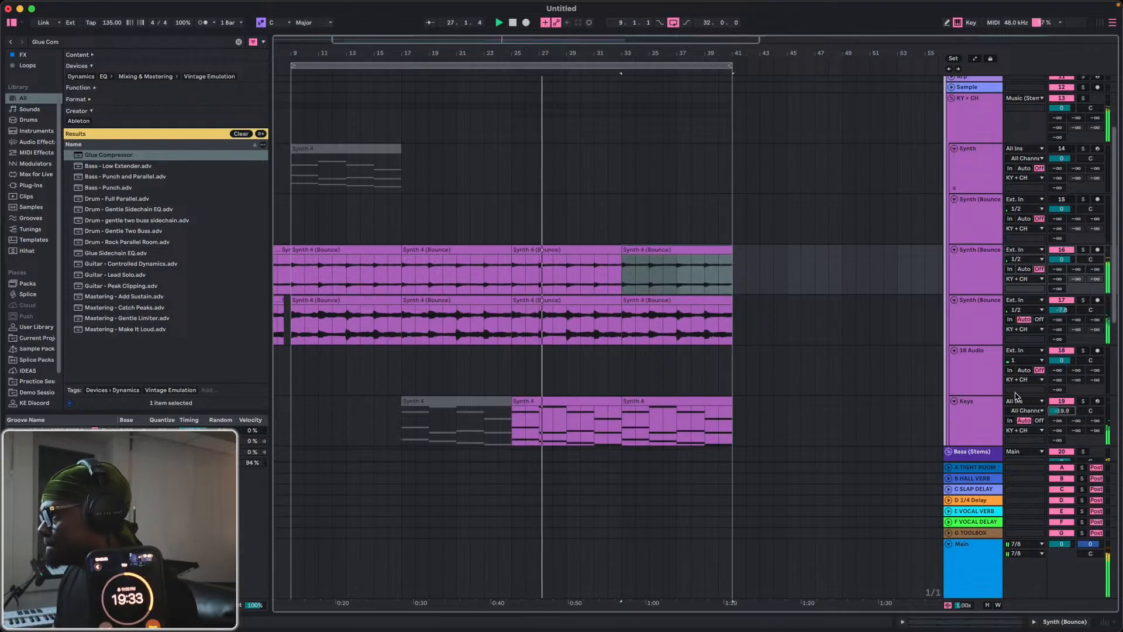
Deactivate the Synth 4 (Bounce) clips at bars 1, 9 and 33 on track 17.
scroll(672, 288, down, 2)
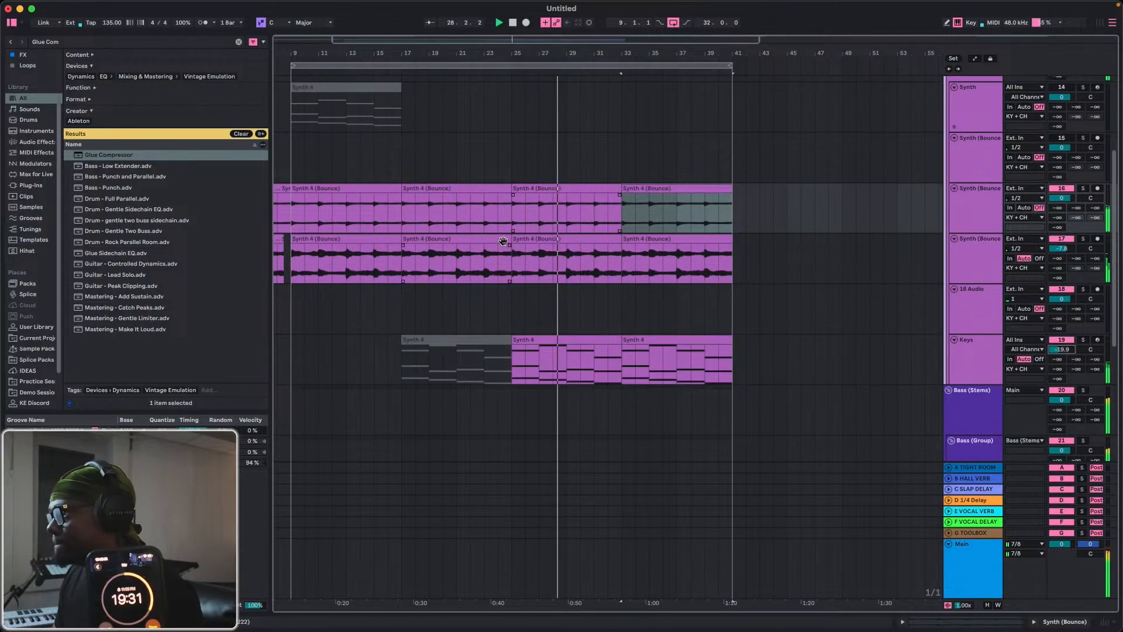
click(367, 239)
key(0)
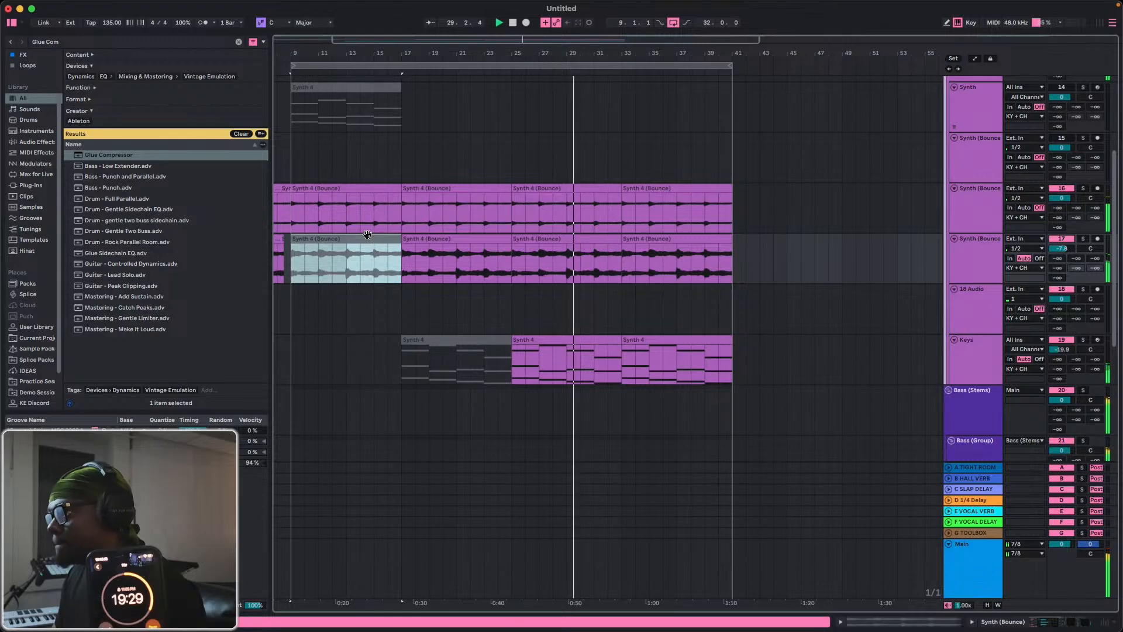
scroll(370, 273, left, 1)
scroll(370, 275, left, 3)
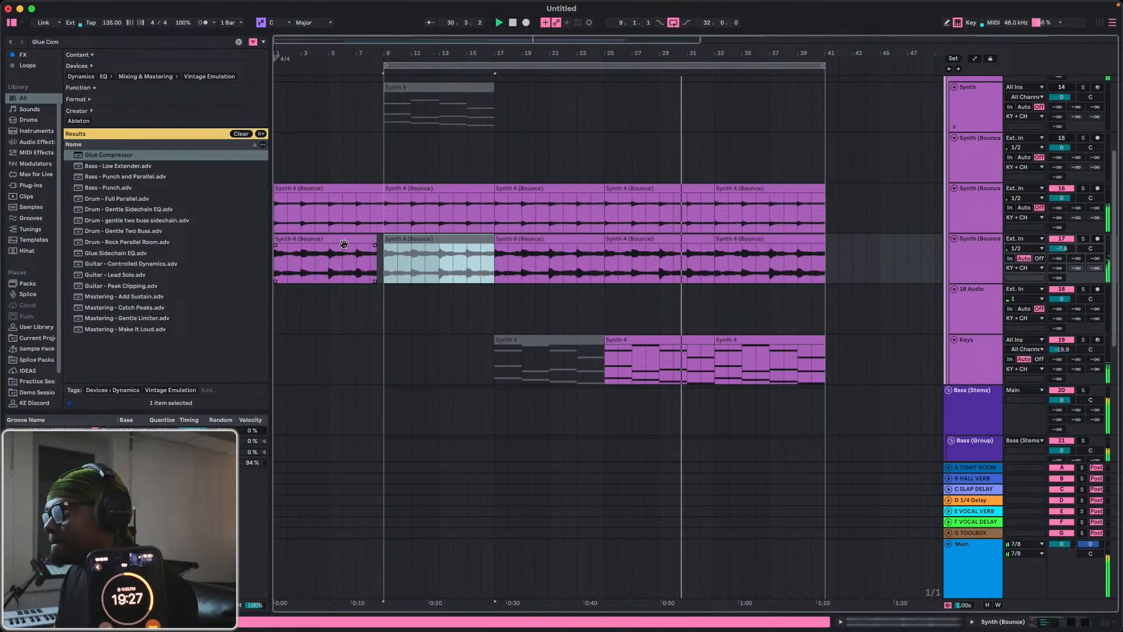
click(335, 238)
key(0)
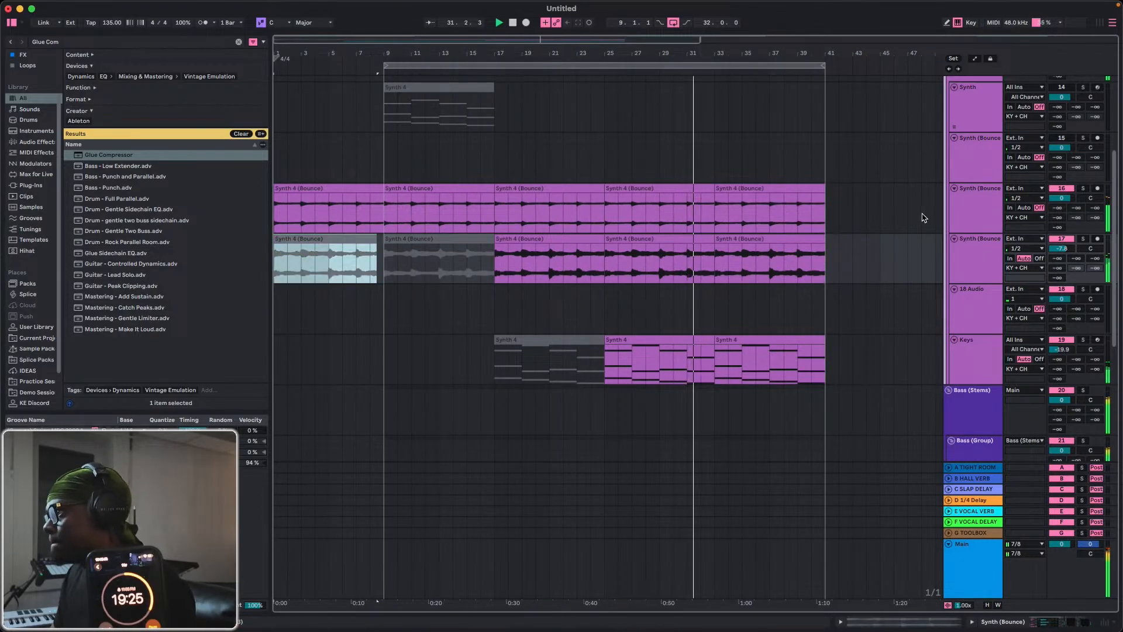
click(739, 240)
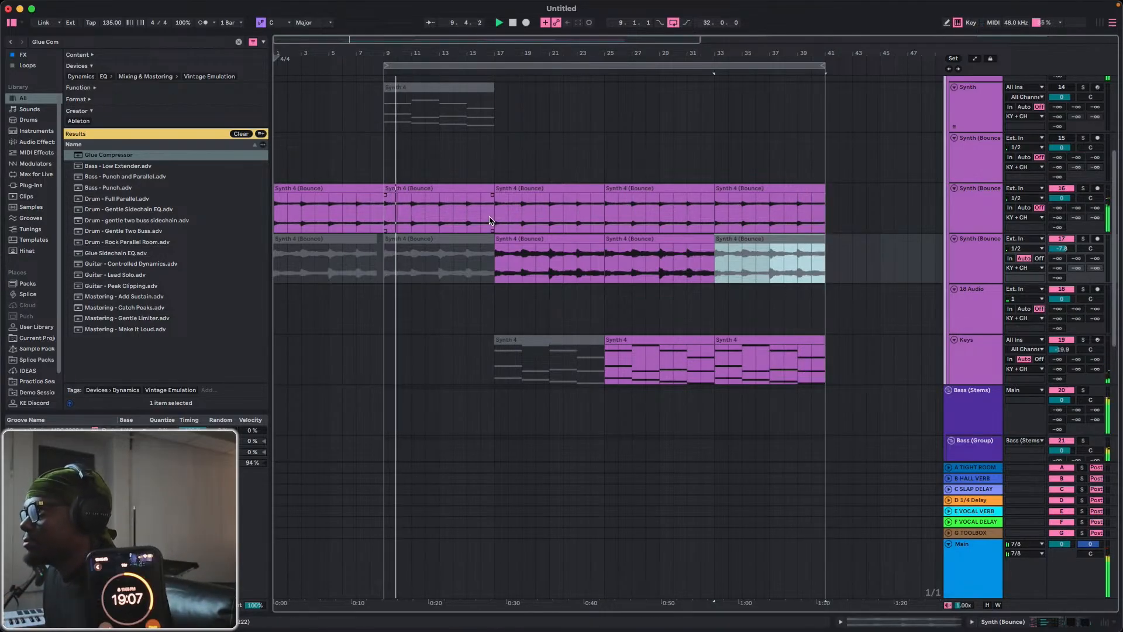
Copy the Kickstart 2 device from Synth (Bounce) track 17 to track 16 and play the clip from bar 9.
scroll(464, 258, down, 8)
scroll(459, 255, down, 2)
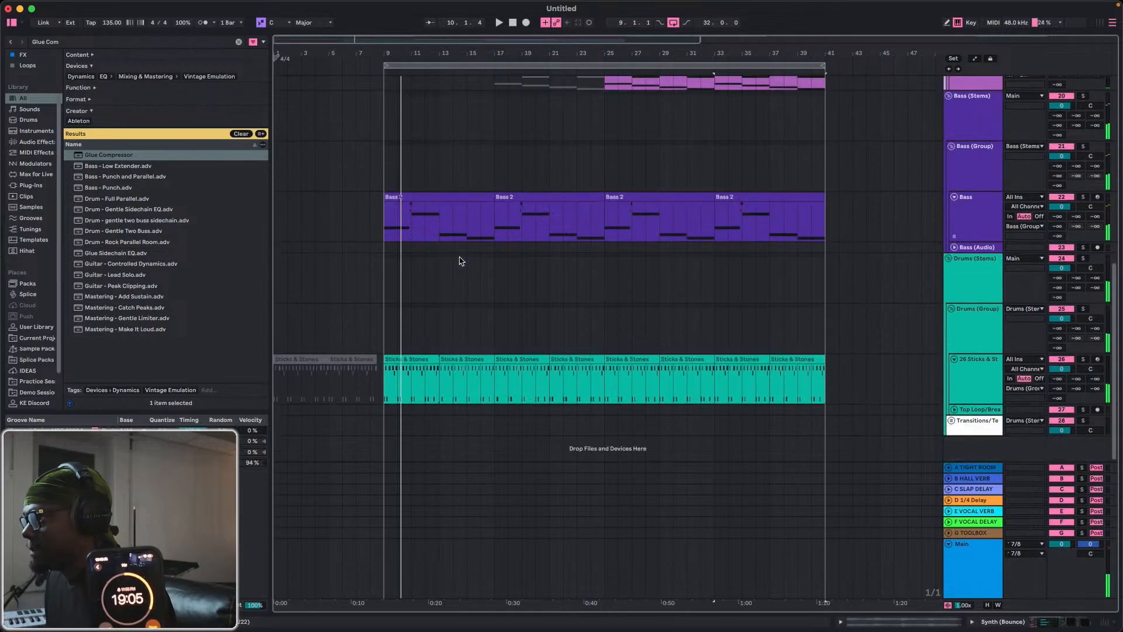
scroll(460, 257, up, 8)
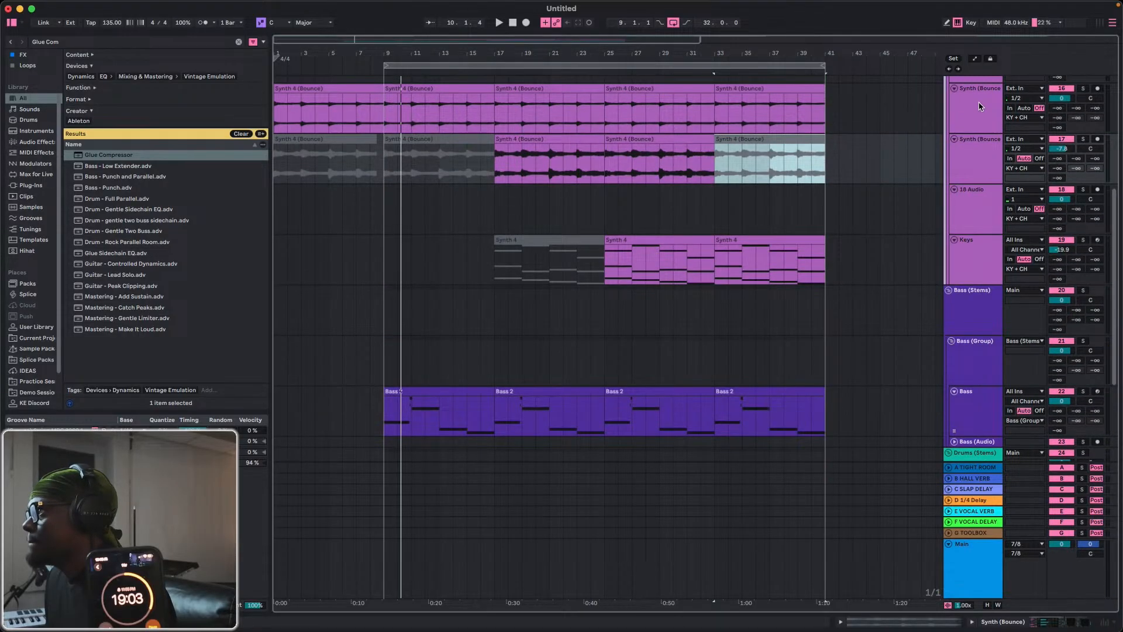
double_click(981, 106)
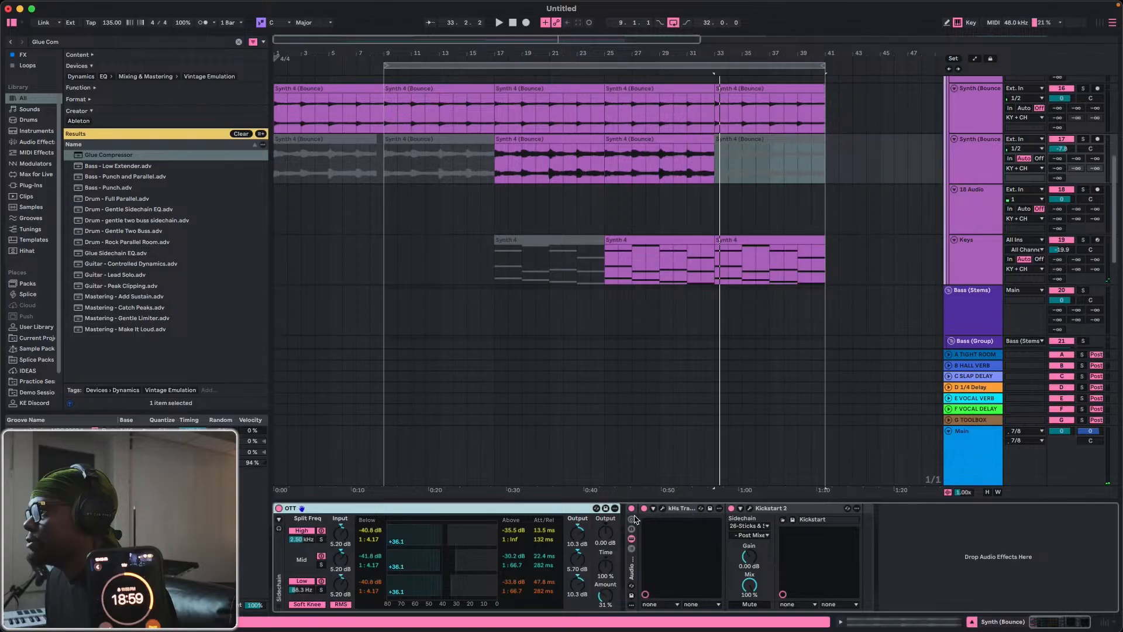
drag(790, 514, 983, 188)
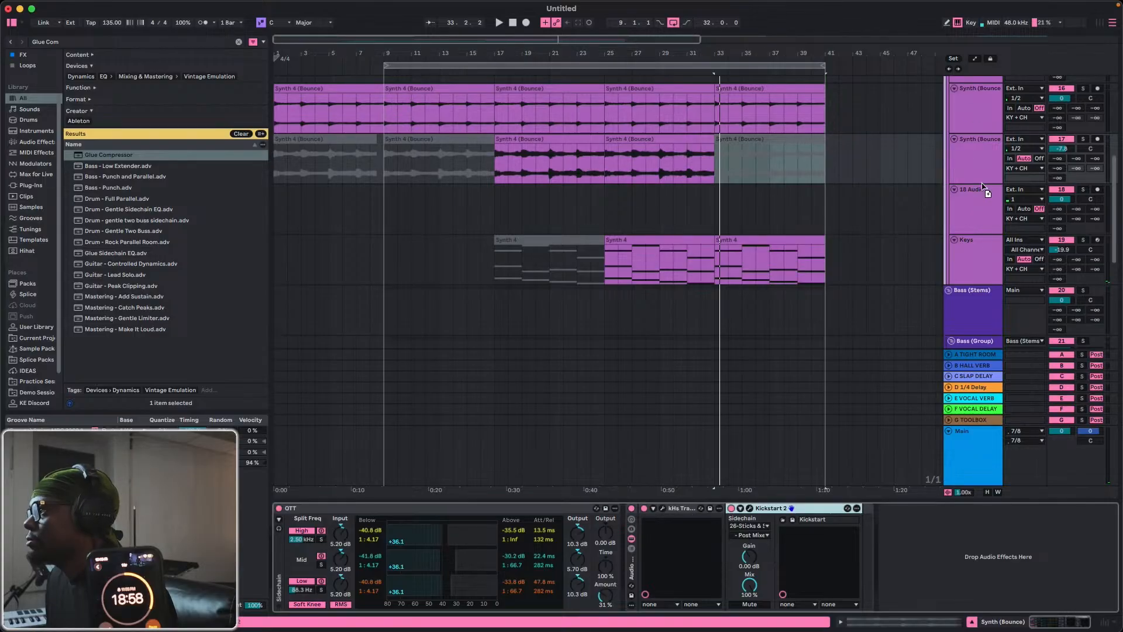
key(space)
click(413, 89)
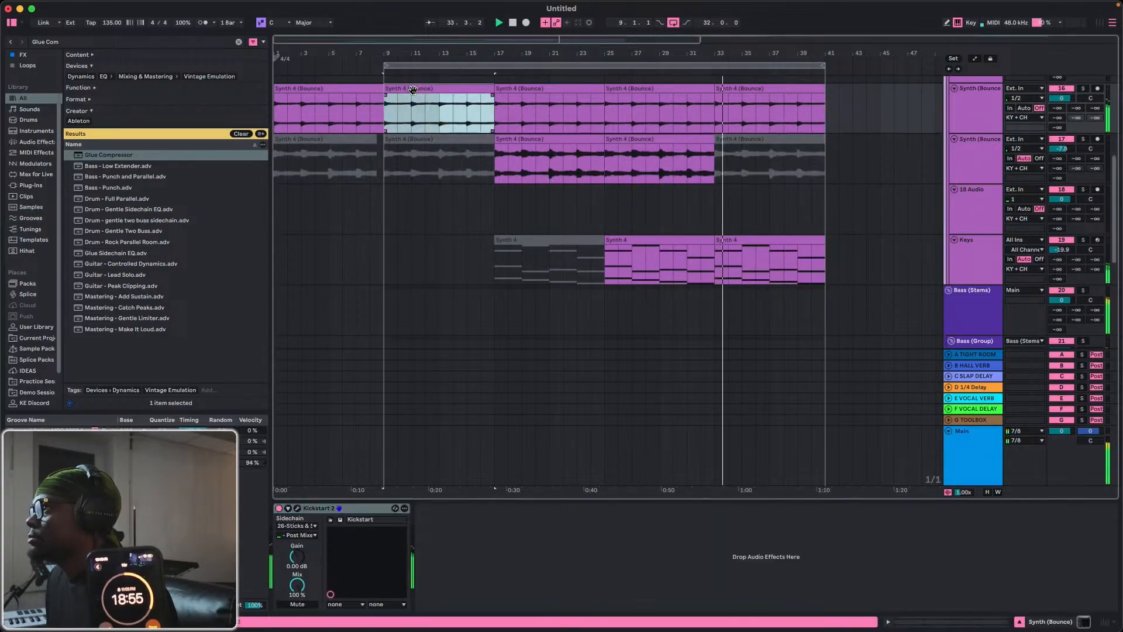
key(space)
key(space)
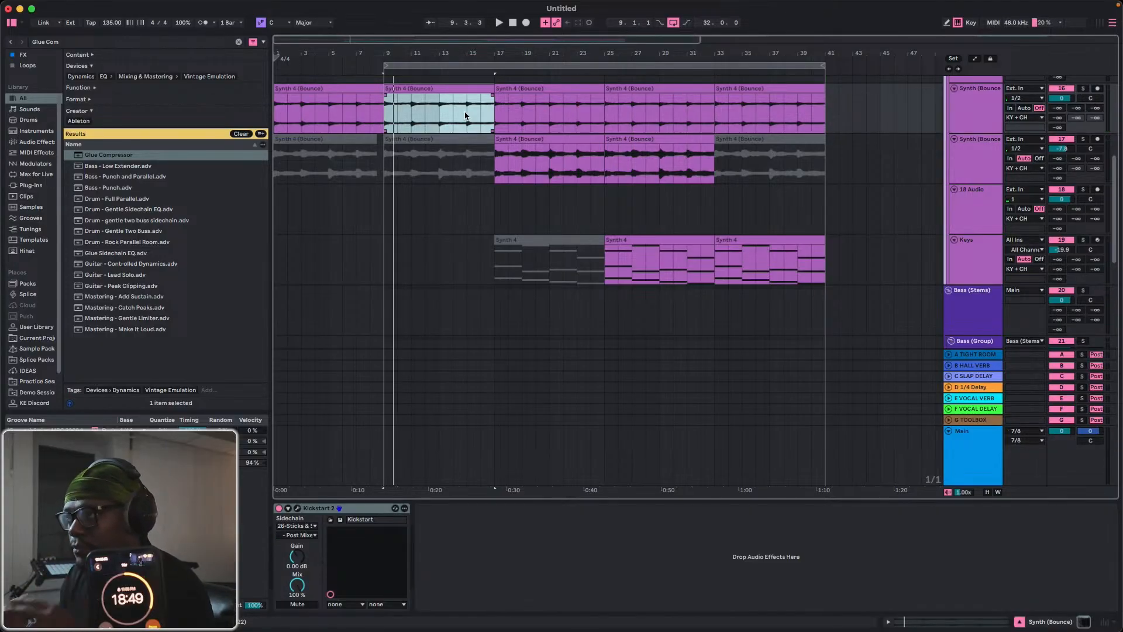
Open the DS_OT_drum_kick_basic pad's devices in the Sticks & Stones drum rack.
scroll(764, 283, down, 8)
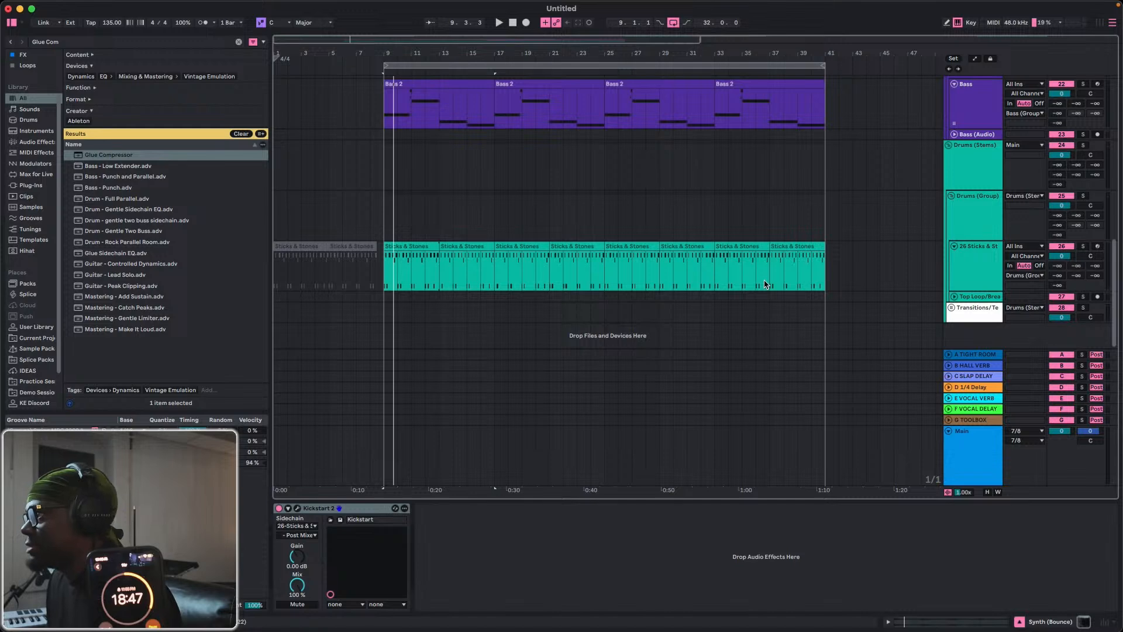
click(973, 262)
click(315, 594)
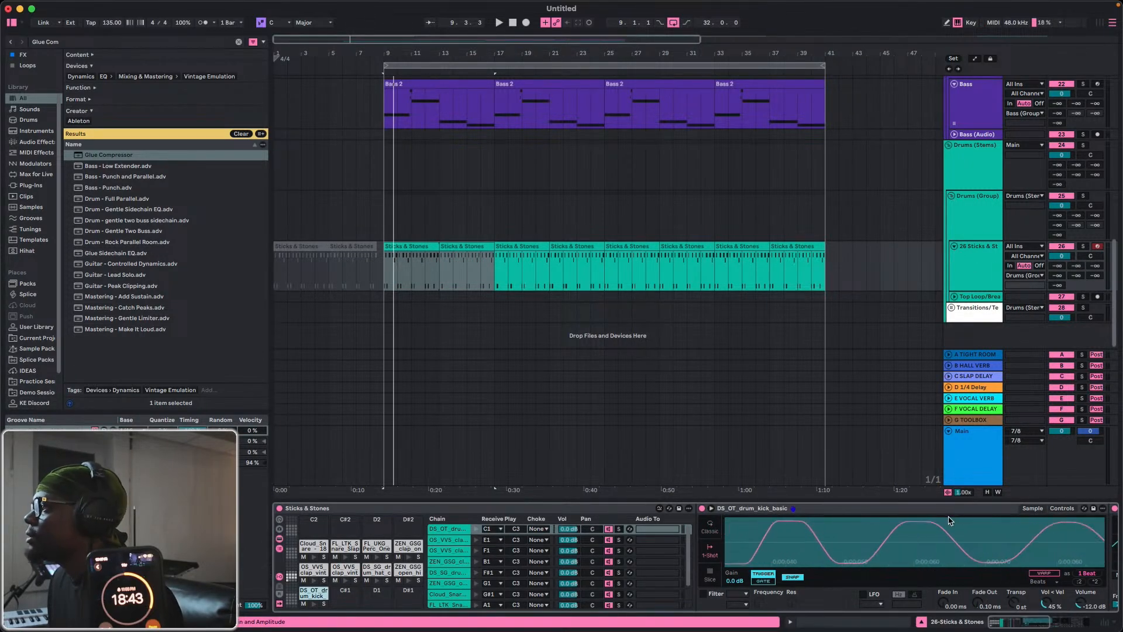
Turn off the Corpus and Wide and Dirty effects on the kick and play the loop from bar 9.
scroll(948, 515, right, 3)
scroll(947, 515, right, 3)
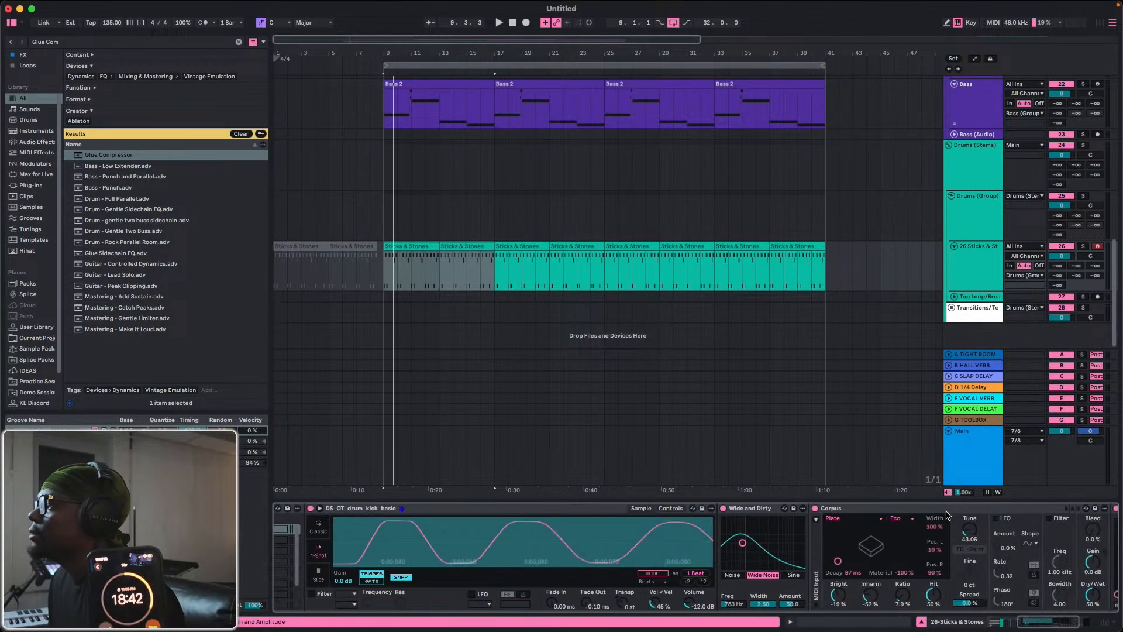
click(815, 509)
key(space)
click(724, 509)
key(space)
key(space)
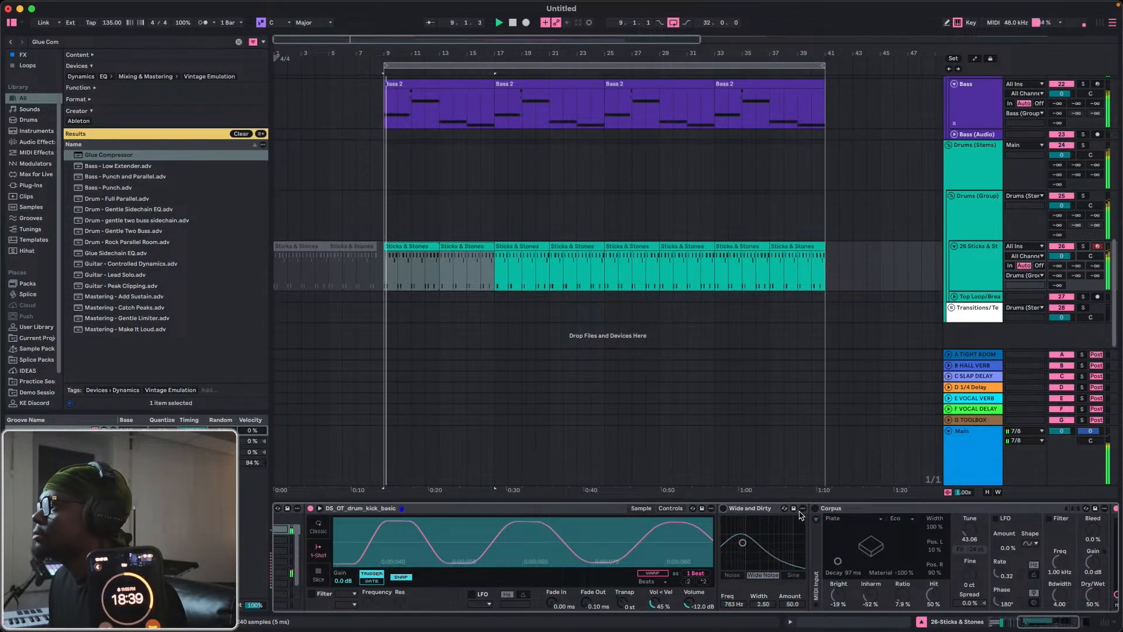
key(space)
key(space)
scroll(825, 513, right, 3)
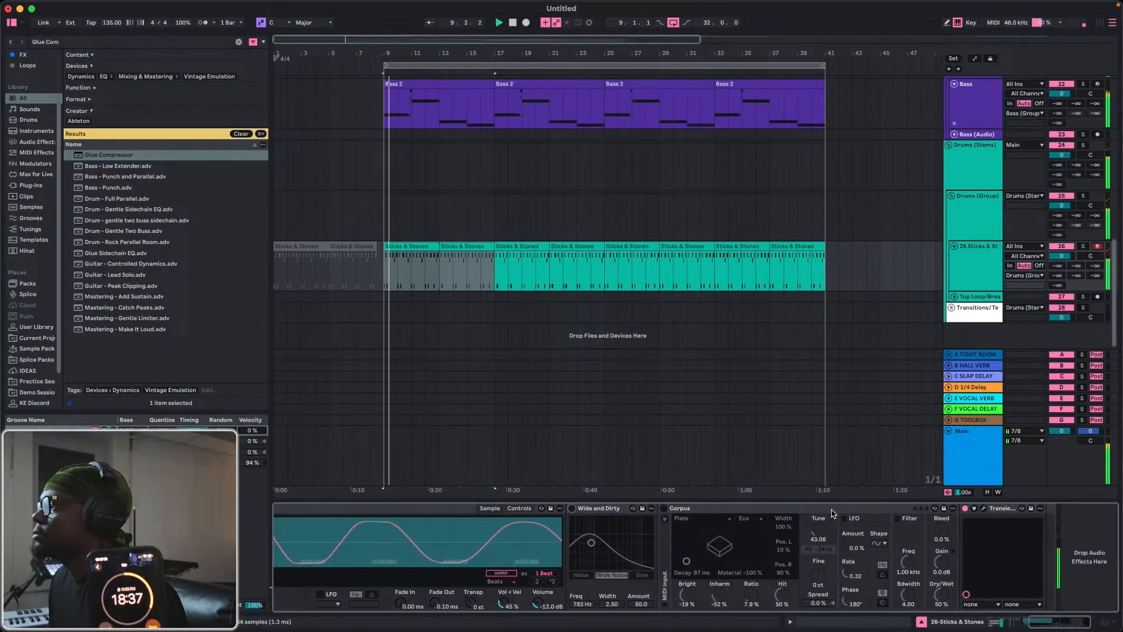
Replay the loop from bar 9 to check the kick, switch to Splice and position its window over the arrangement.
key(space)
key(space)
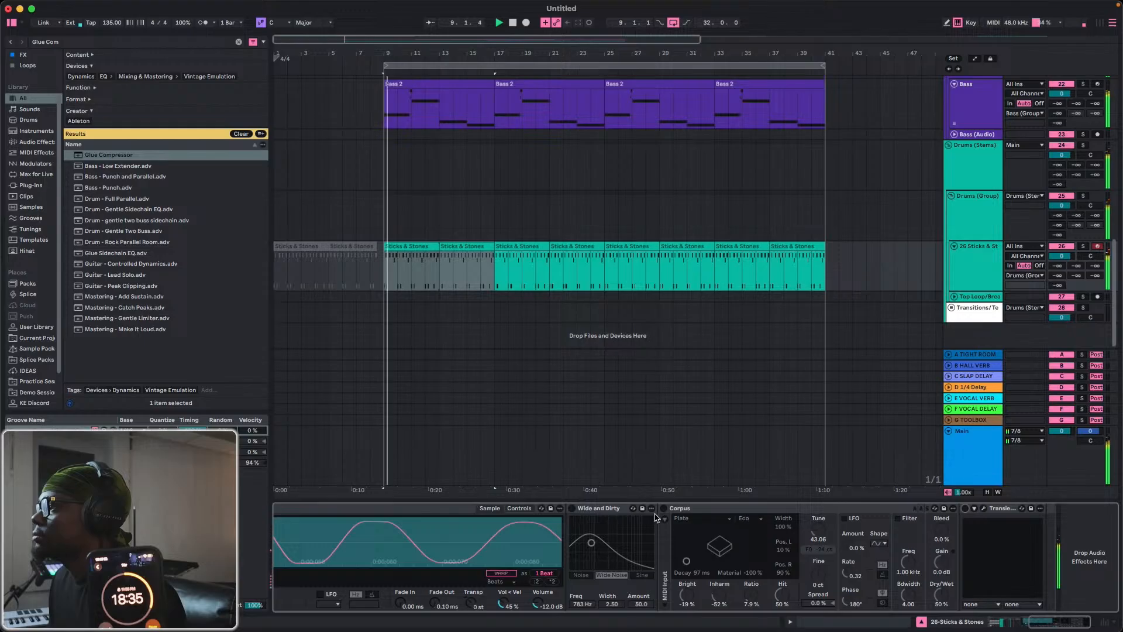
key(space)
key(ctrl+Up)
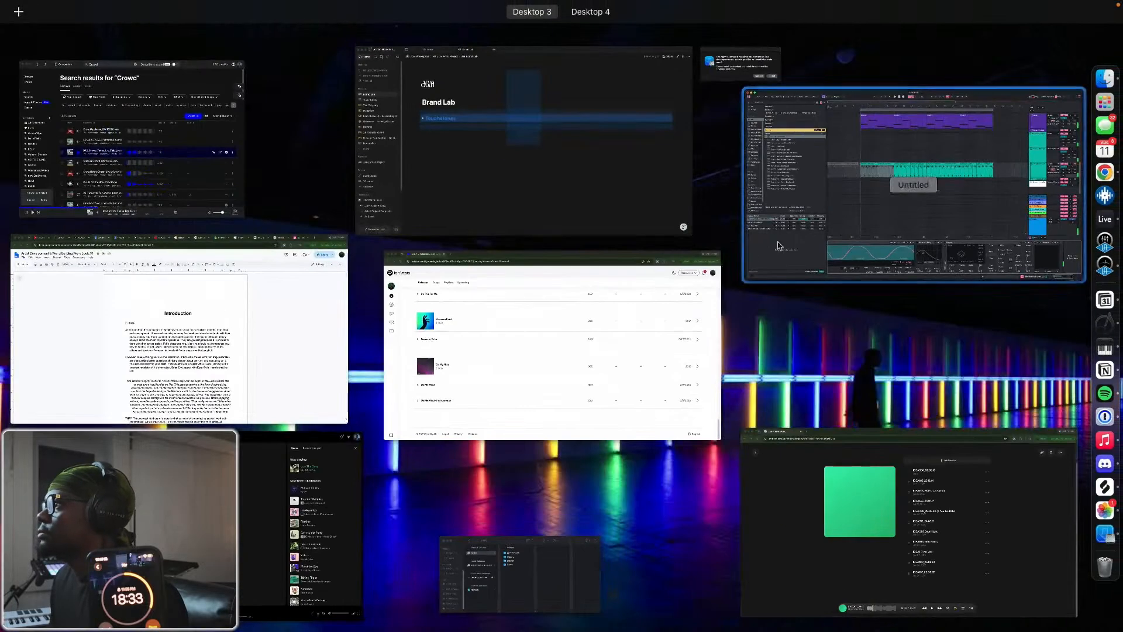
click(998, 239)
click(1103, 494)
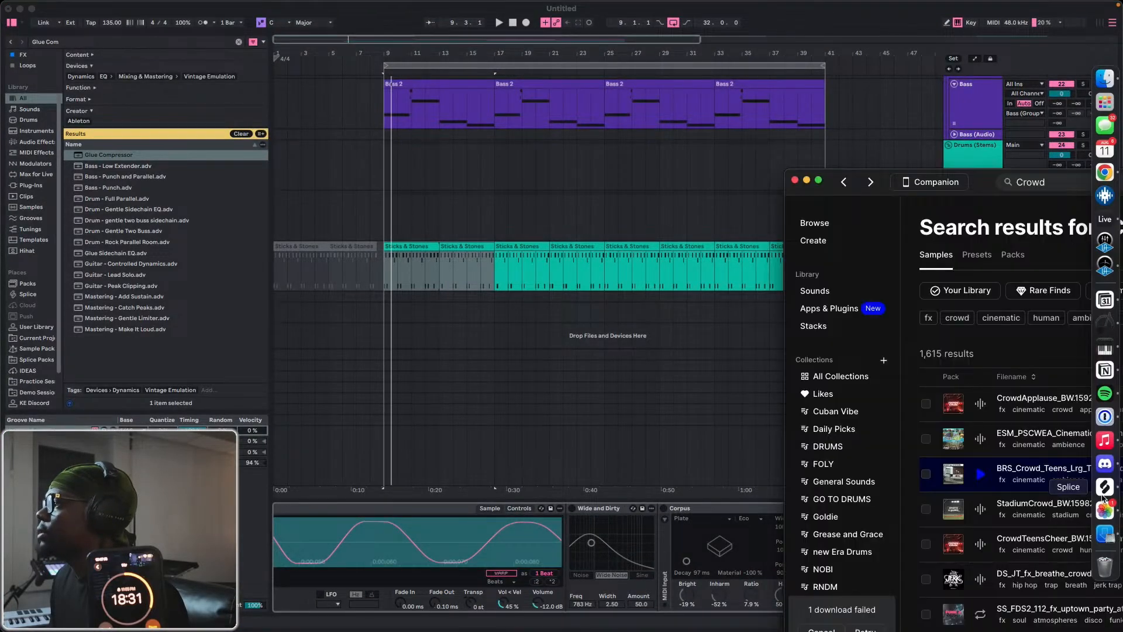
drag(974, 190, 341, 66)
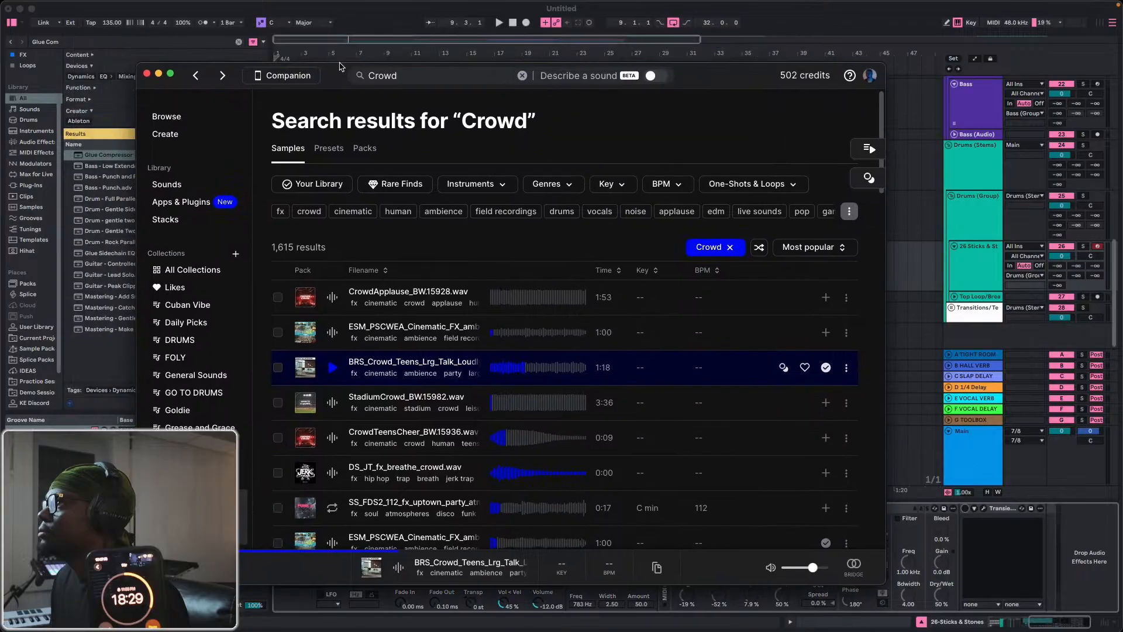
Search the Splice samples for "Kick" and filter the results to the uk garage genre.
click(380, 77)
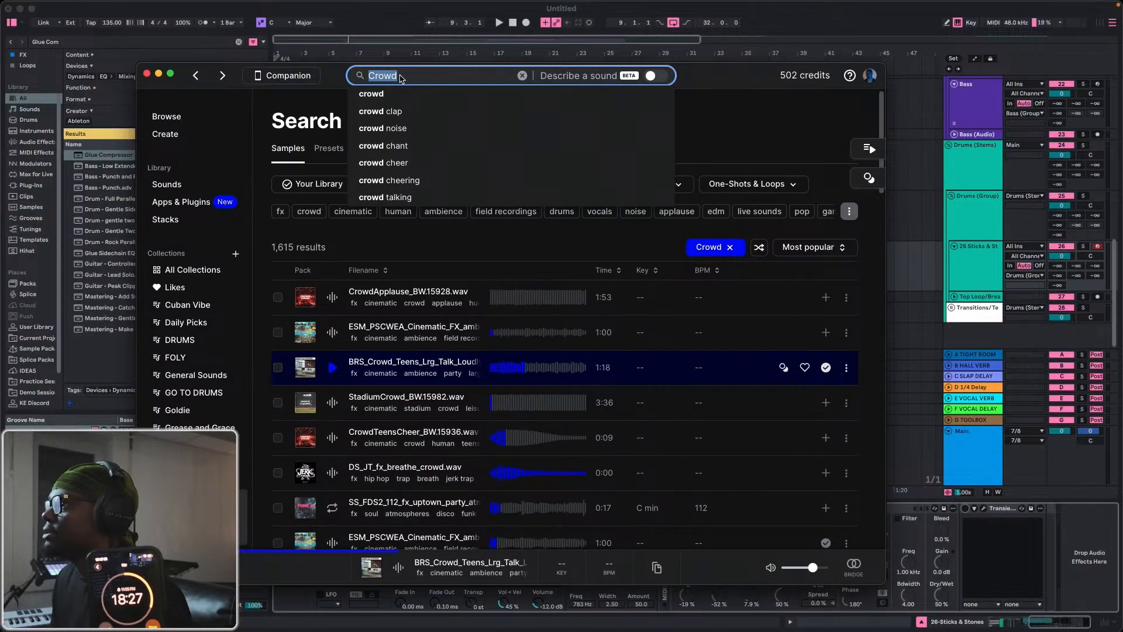
key(BackSpace)
text(Kick)
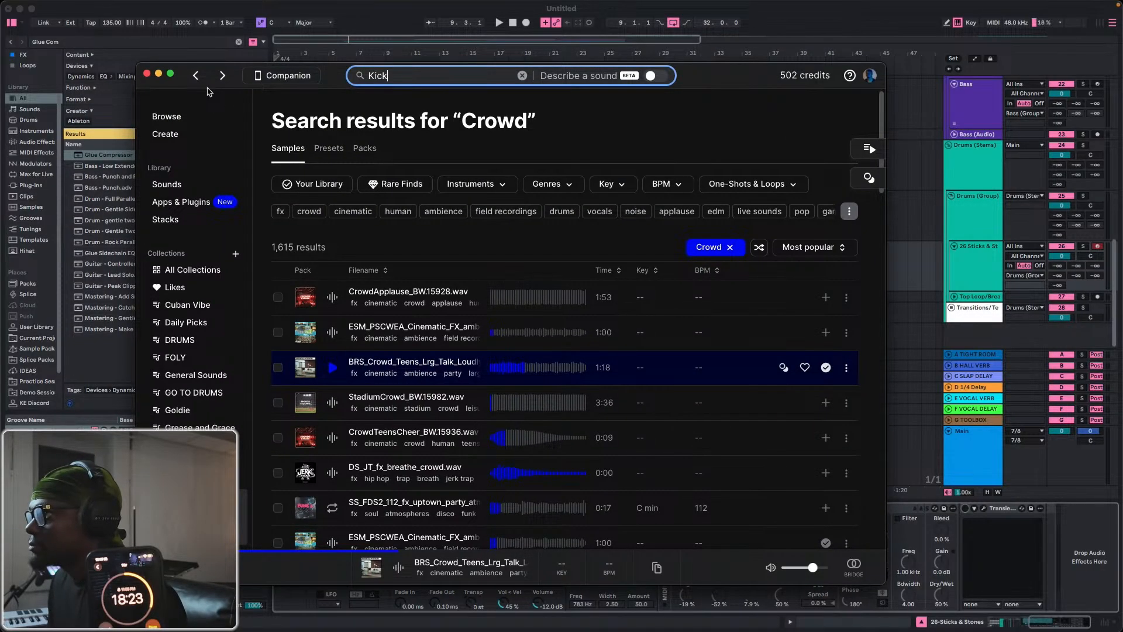
key(Return)
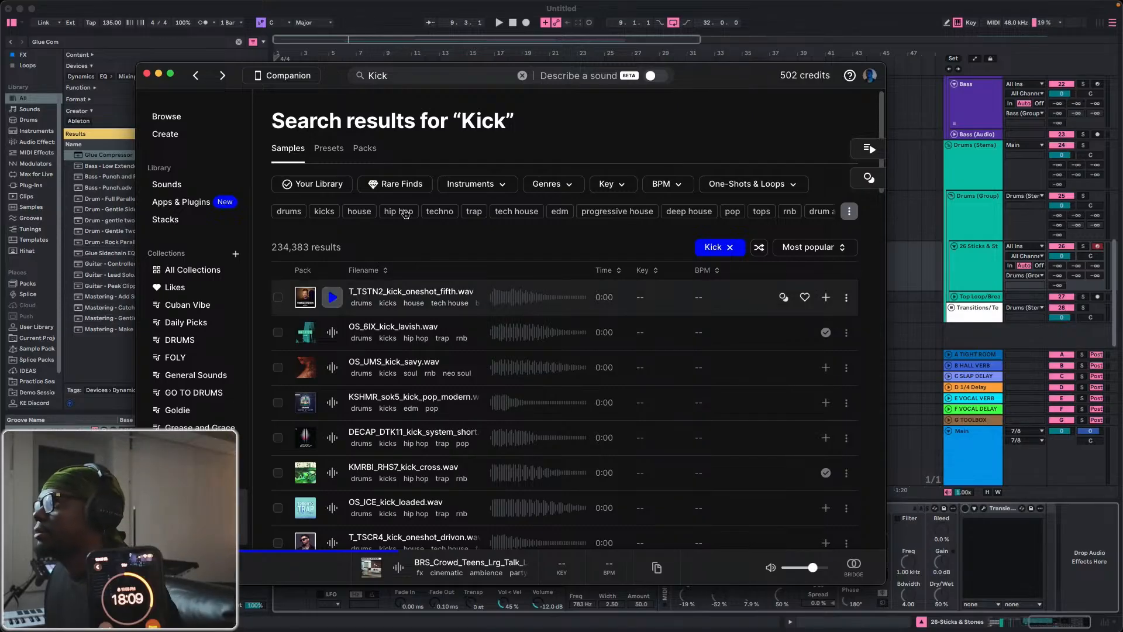
click(547, 184)
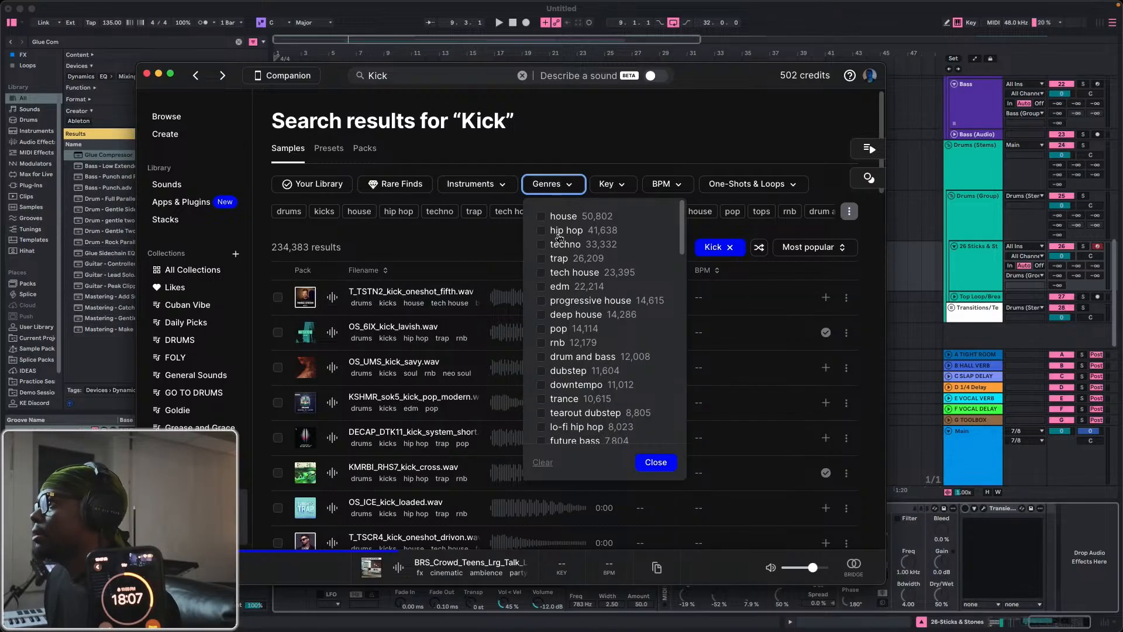
scroll(544, 389, down, 5)
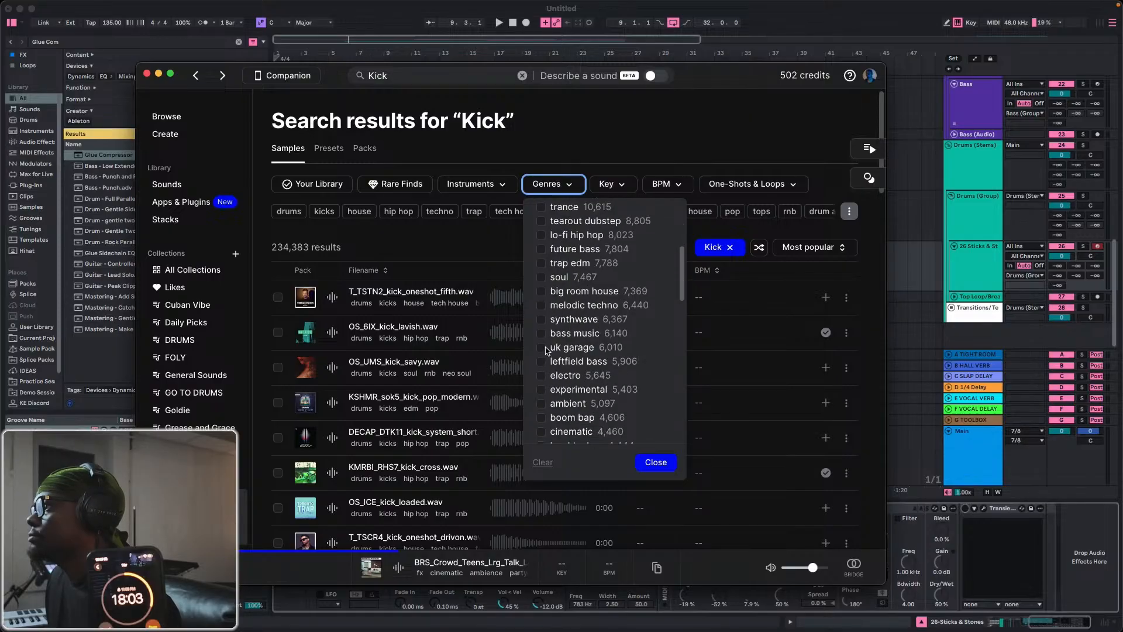
click(542, 349)
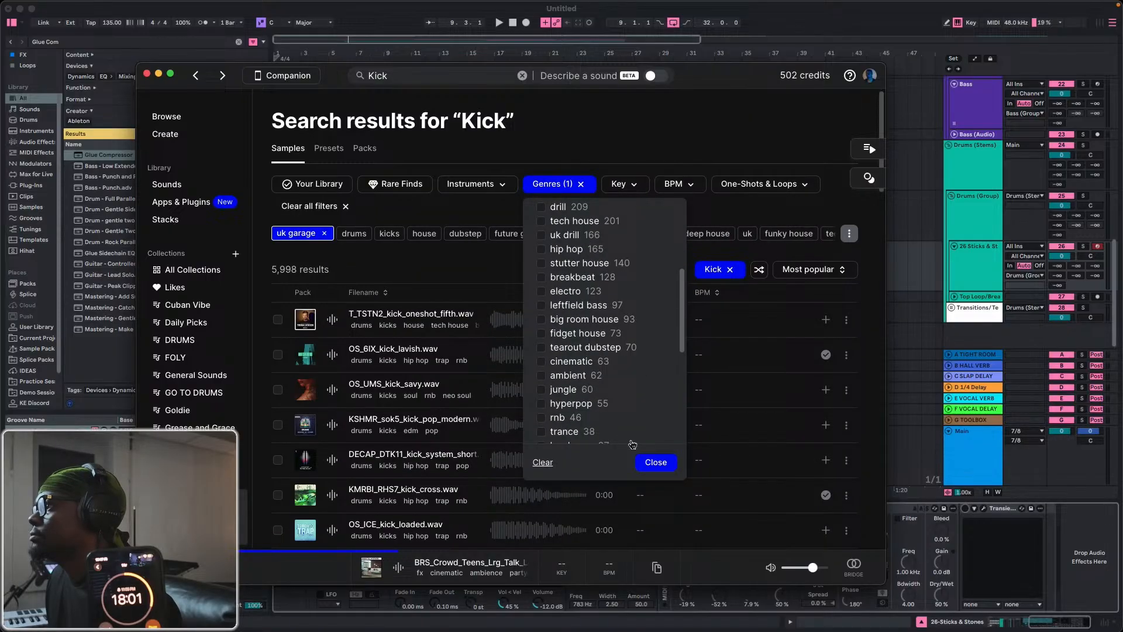
click(649, 463)
Audition the uk garage kick samples from DS_SG_drum_kick_swamp.wav through 91V_UKR_kick_radical.wav.
click(332, 354)
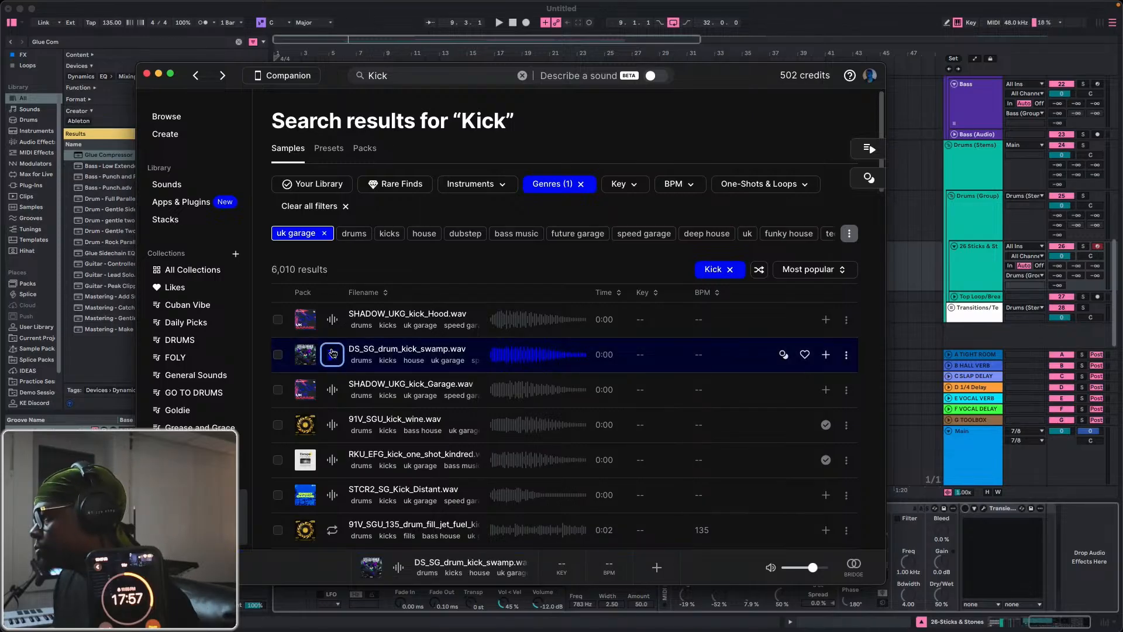
key(Down)
key(Down)
key(Down)
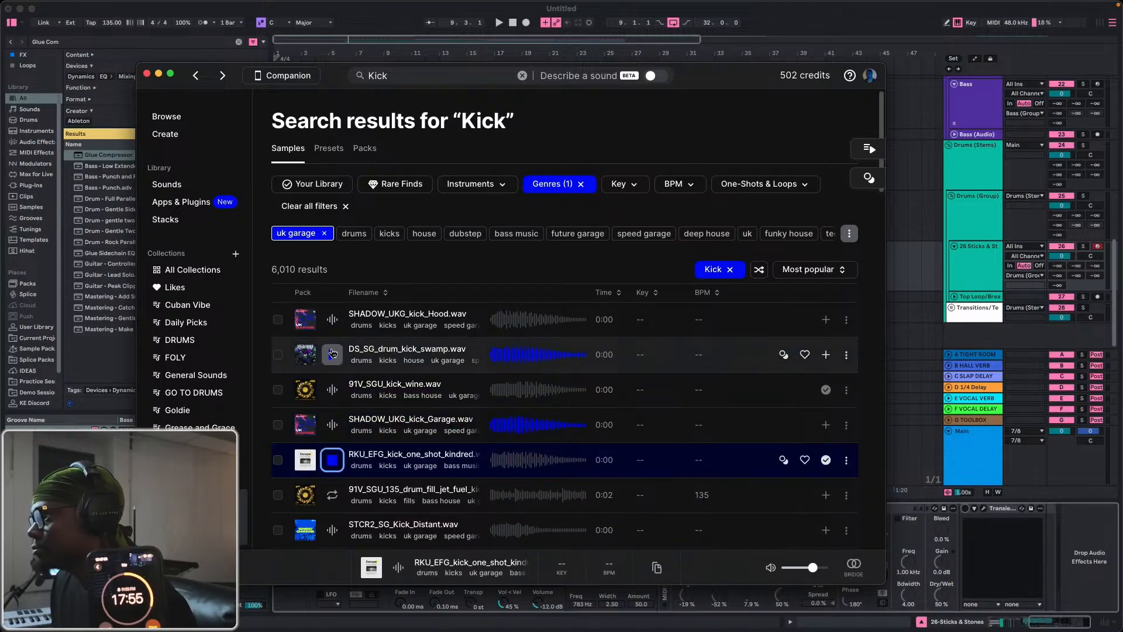
key(Down)
key(Down)
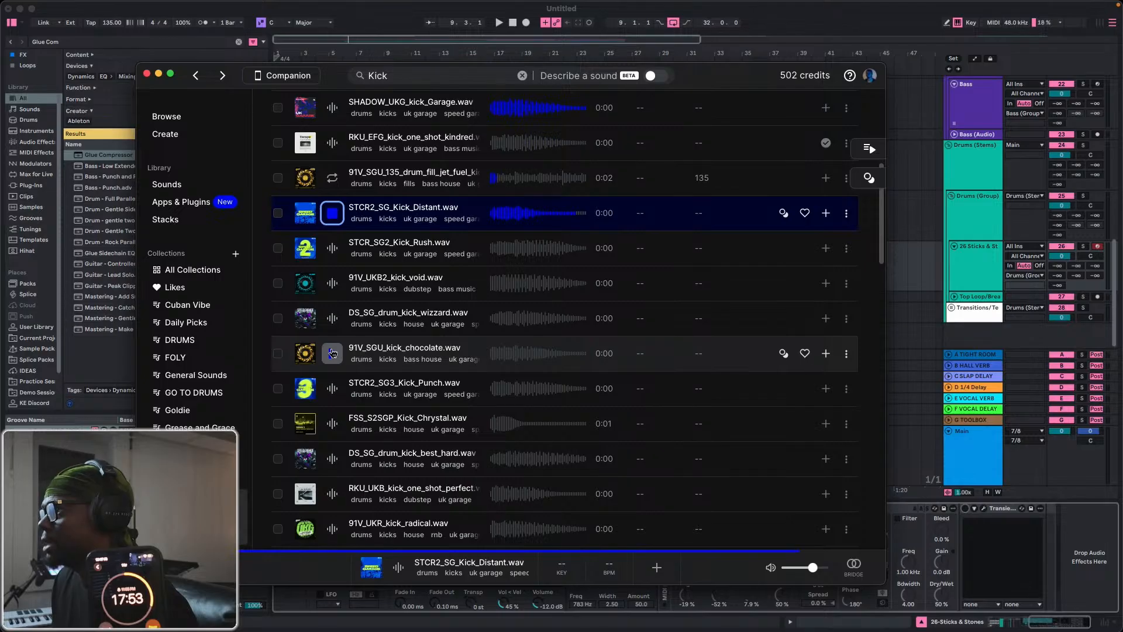
key(Down)
key(Down)
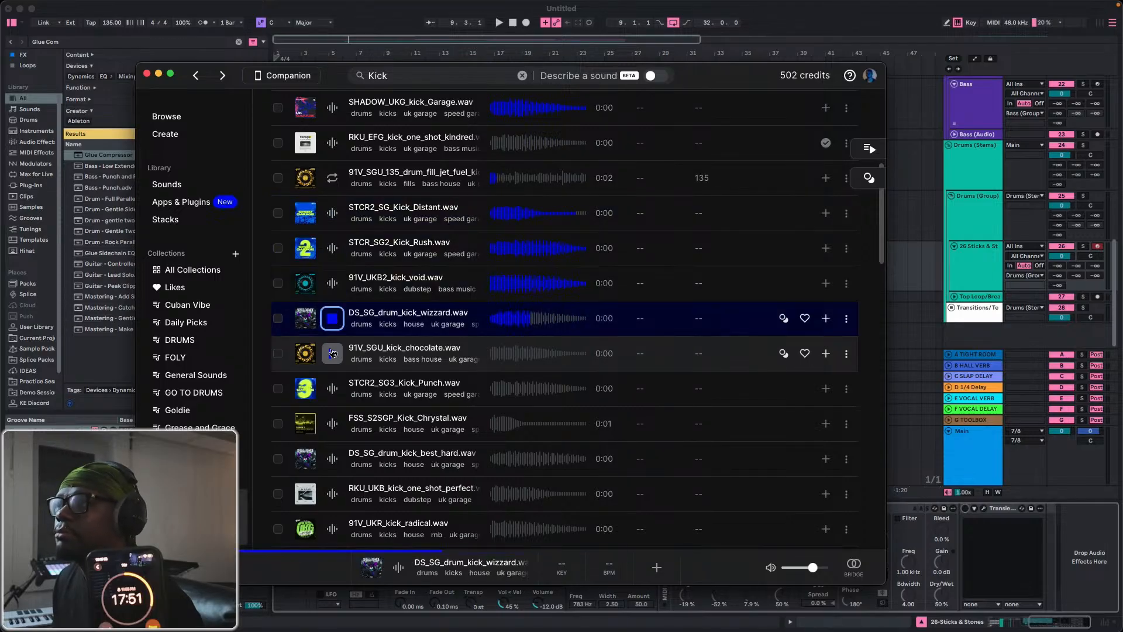
key(Down)
key(Down)
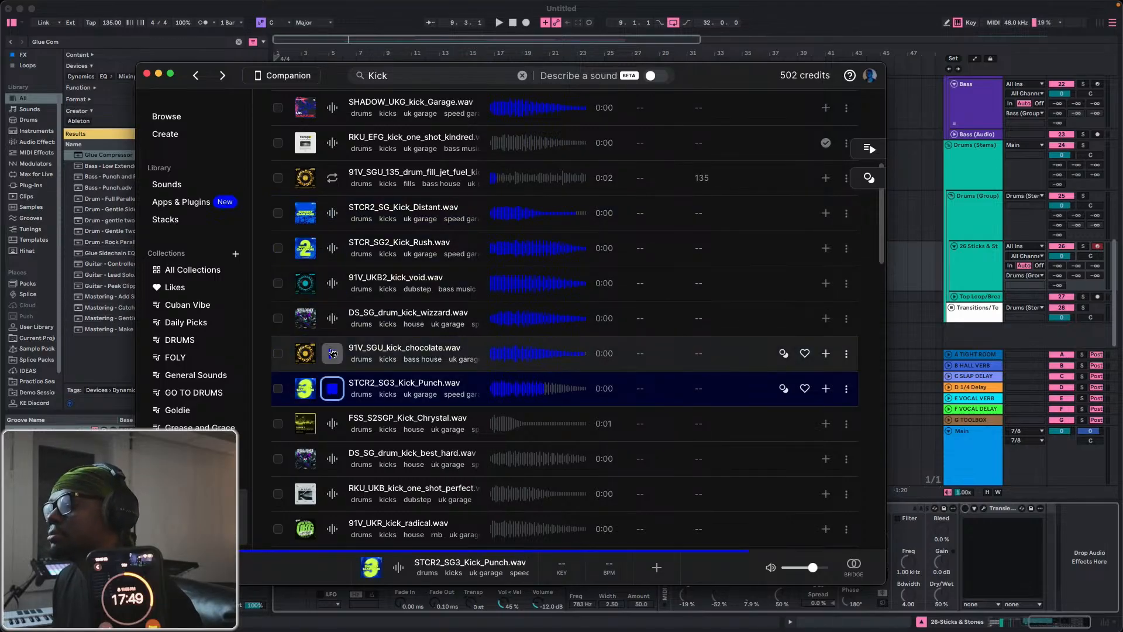
key(Down)
key(Down)
key(Down)
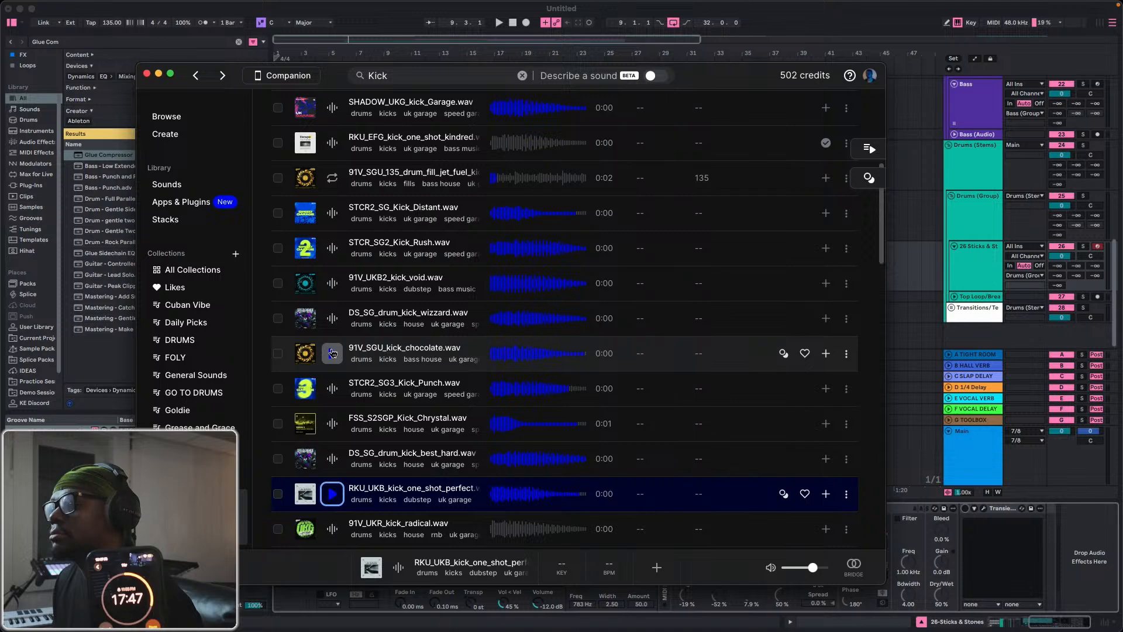
key(Down)
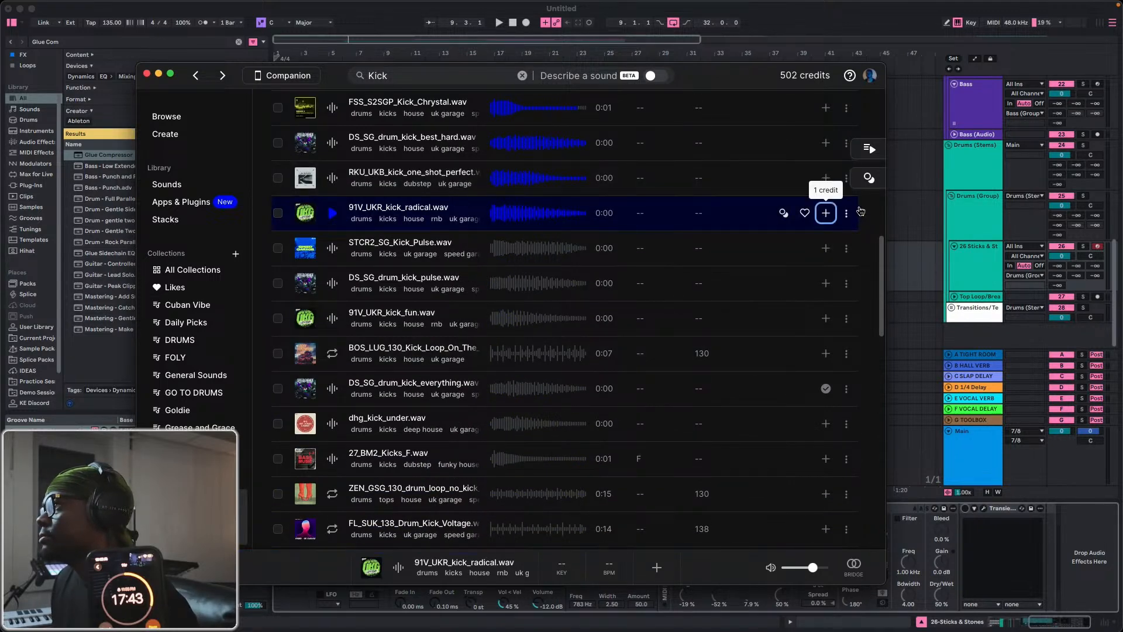
Download 91V_UKR_kick_radical.wav, switch back to Ableton Live and bring the Sticks & Stones rack's pads into view.
click(825, 213)
drag(347, 71, 839, 127)
click(438, 331)
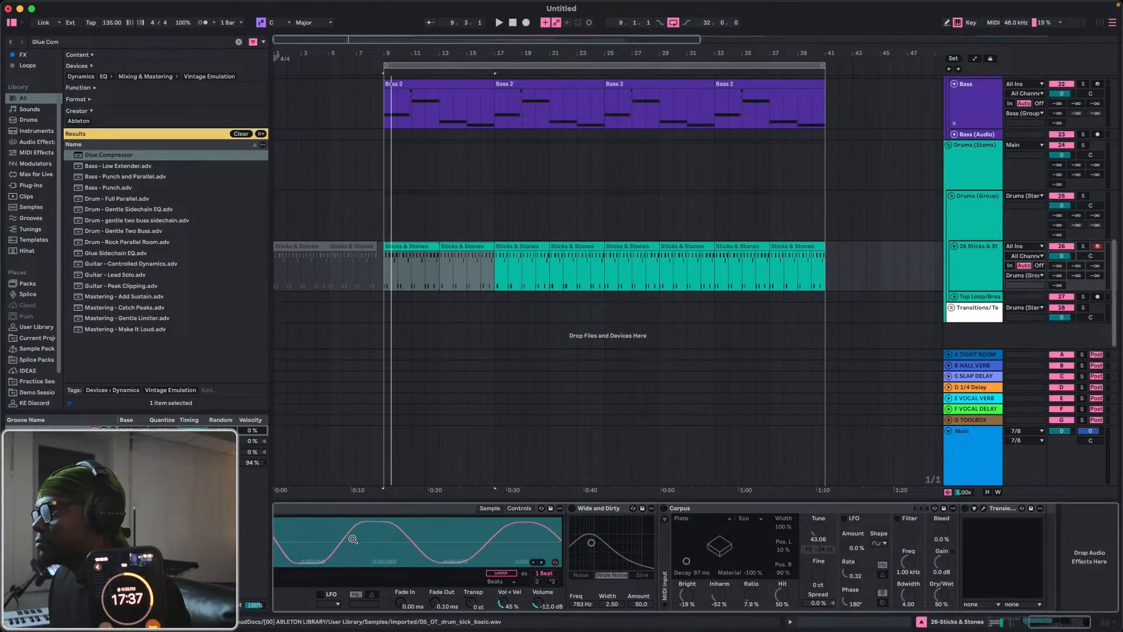
scroll(352, 538, up, 5)
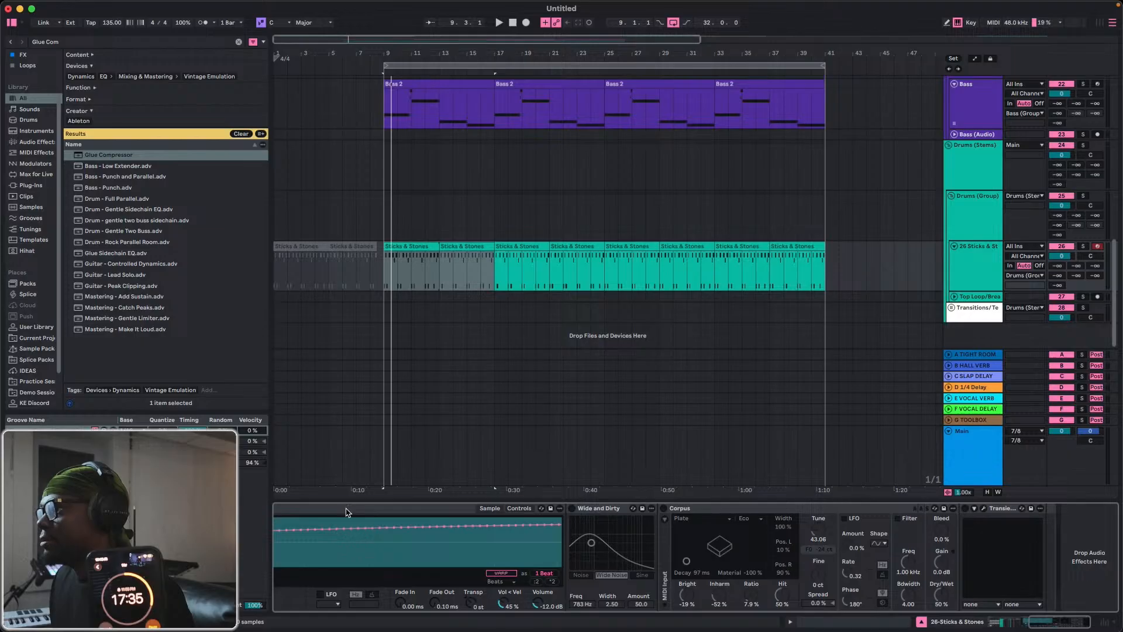
click(347, 512)
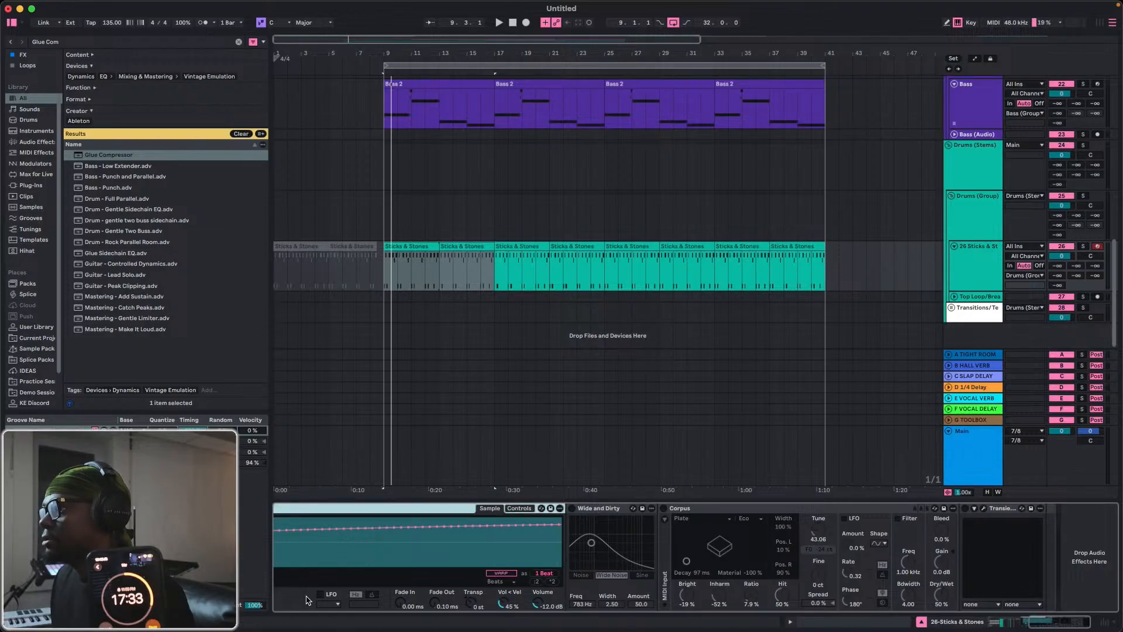
scroll(305, 601, up, 5)
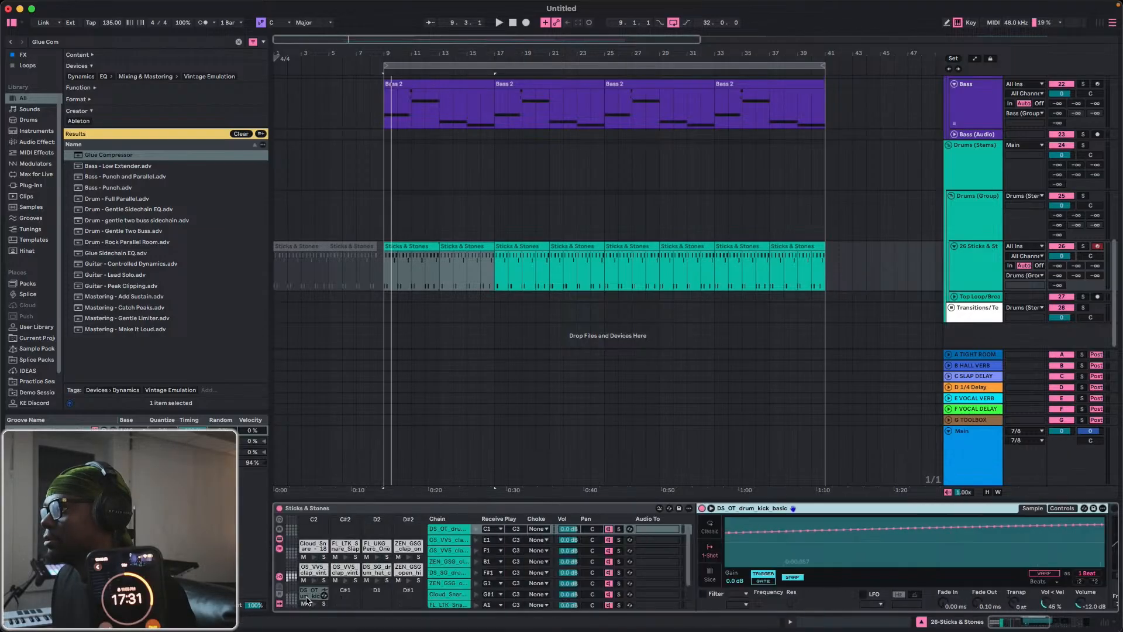
key(ctrl+Up)
click(924, 522)
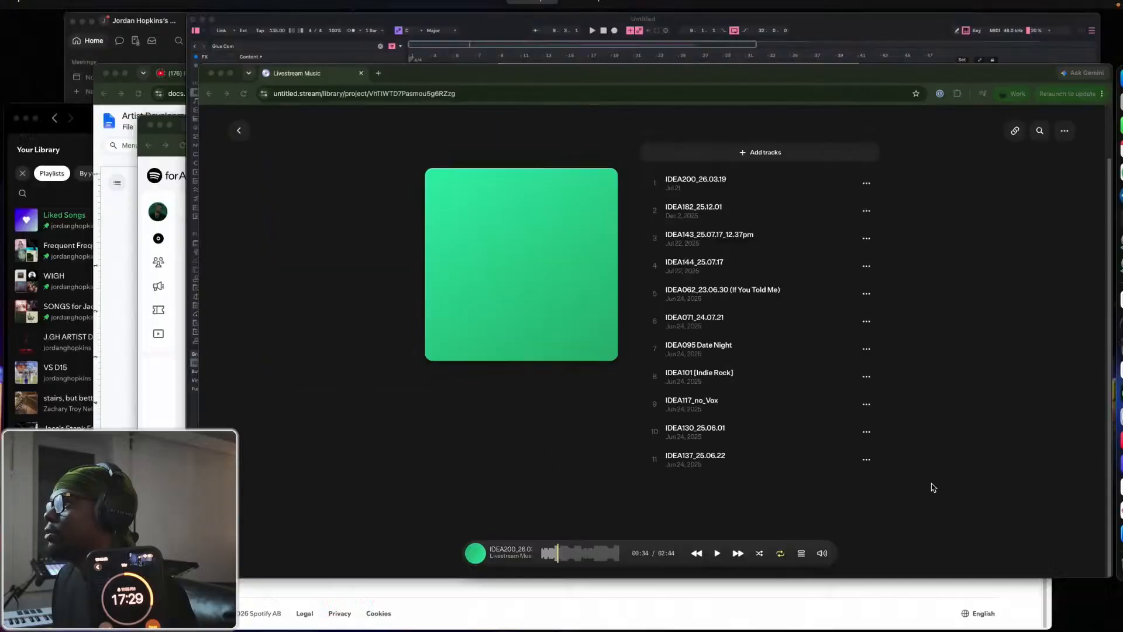
key(ctrl+Up)
click(188, 494)
key(ctrl+Up)
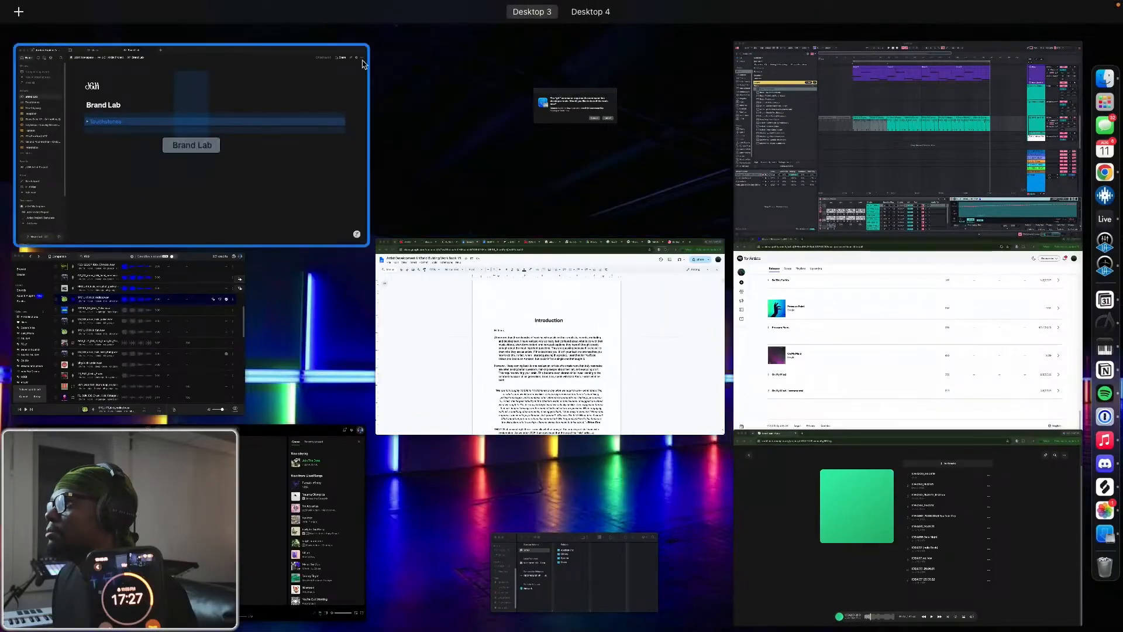
click(912, 169)
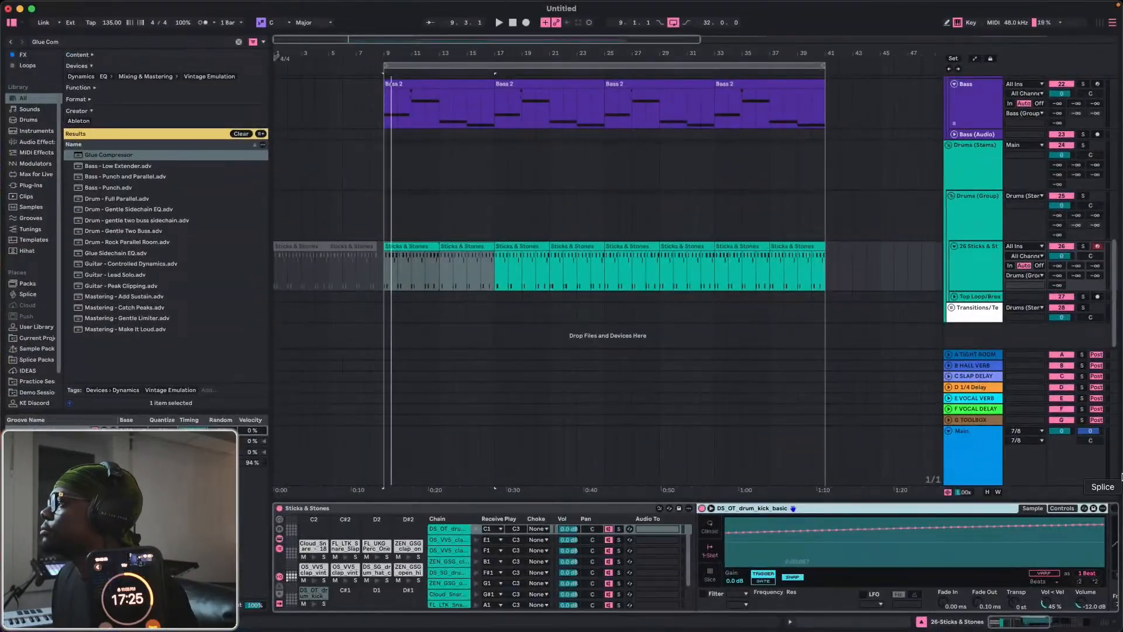
Replace the DS_OT_drum_kick_basic pad's sample with 91V_UKR_kick_radical.wav from Splice and play the loop.
click(1095, 486)
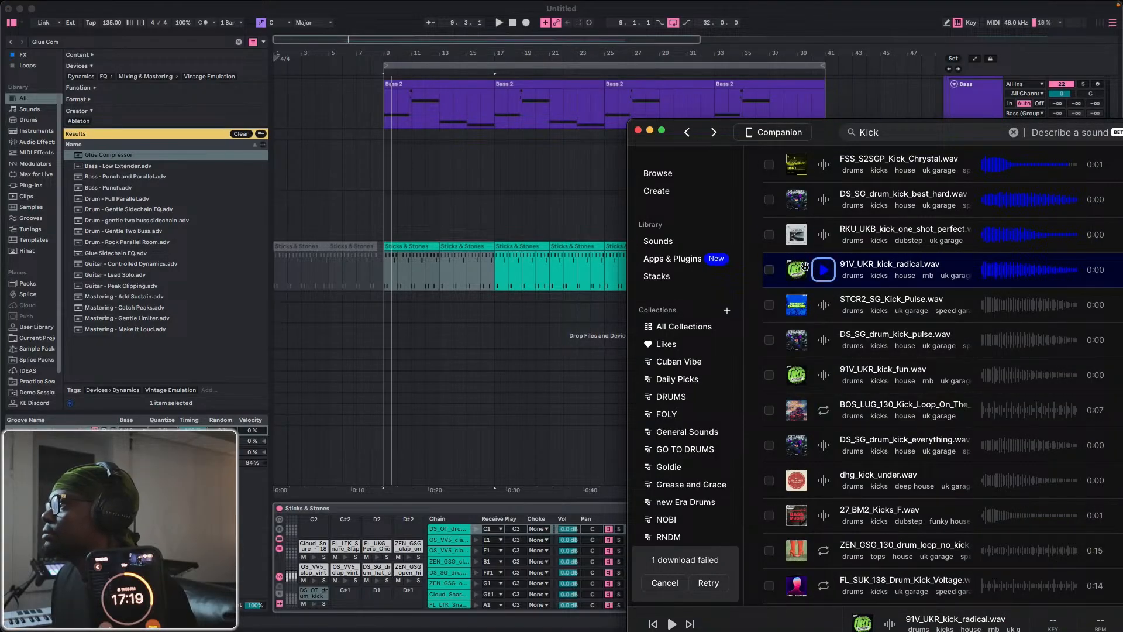
drag(799, 269, 314, 594)
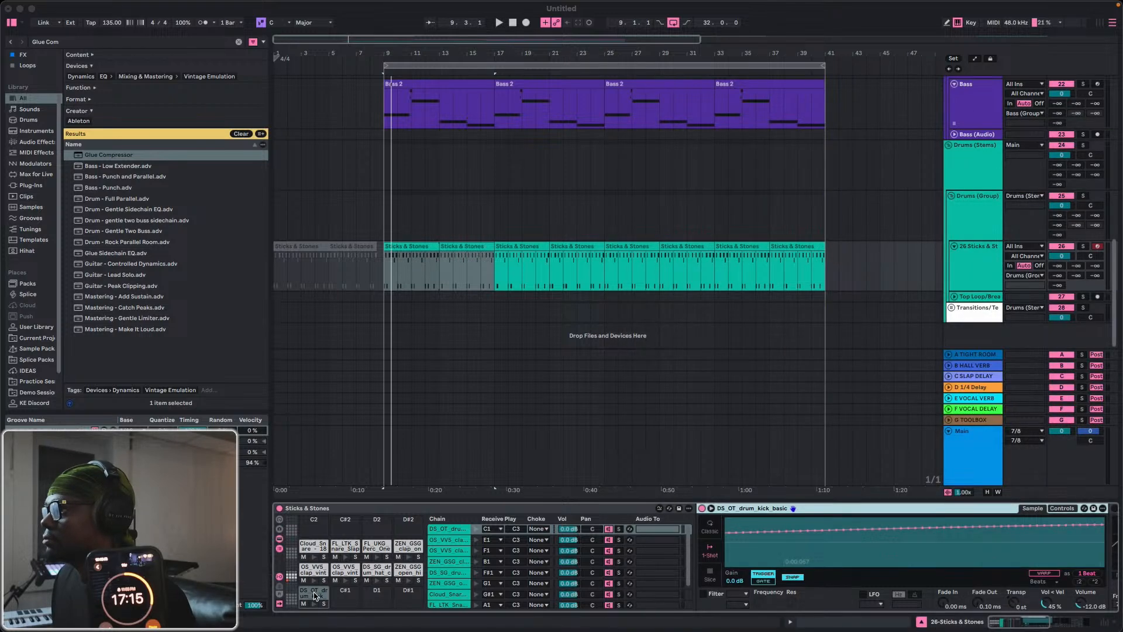
key(space)
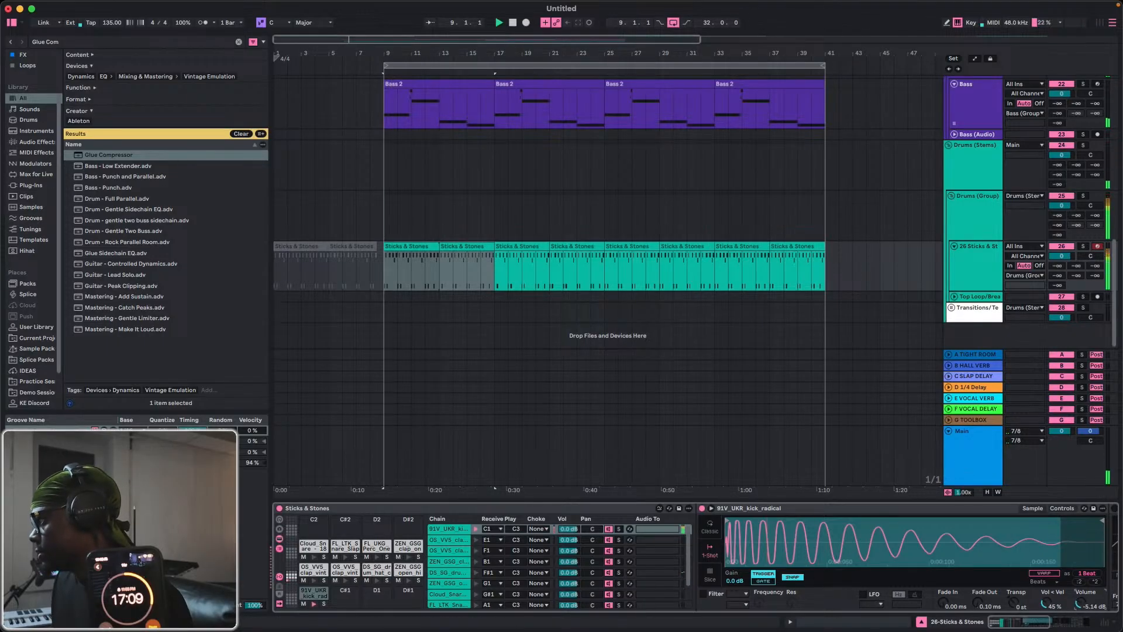
Set the 91V_UKR_kick_radical pad's volume to -6.29 dB and replay the loop from bar 9 to check it.
drag(1081, 604, 1078, 599)
key(space)
key(space)
key(space)
key(space)
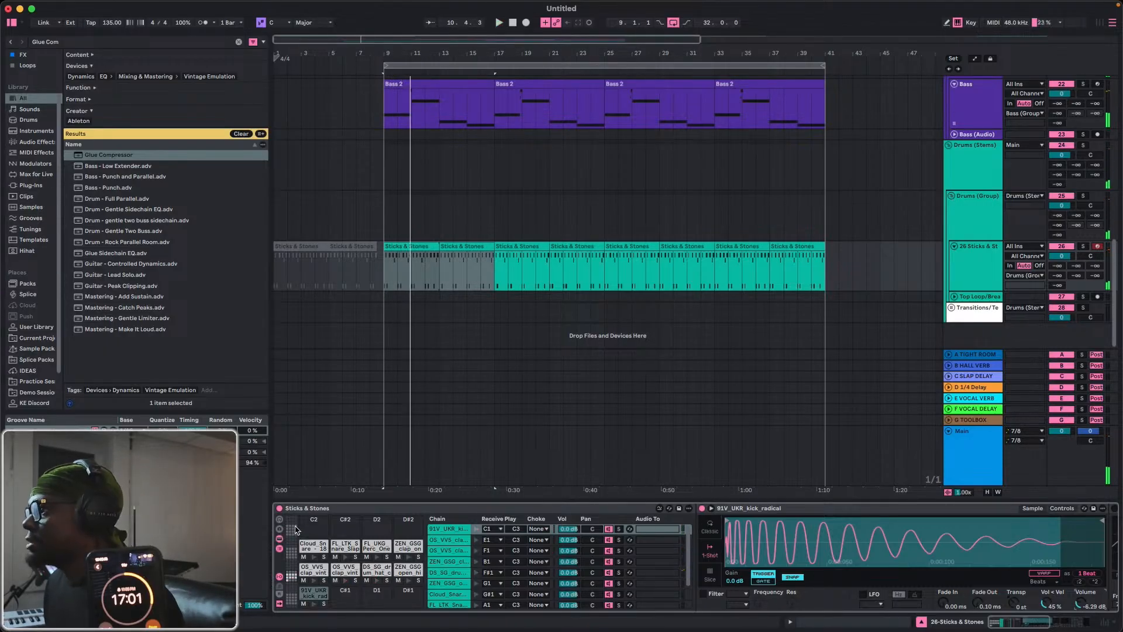
key(space)
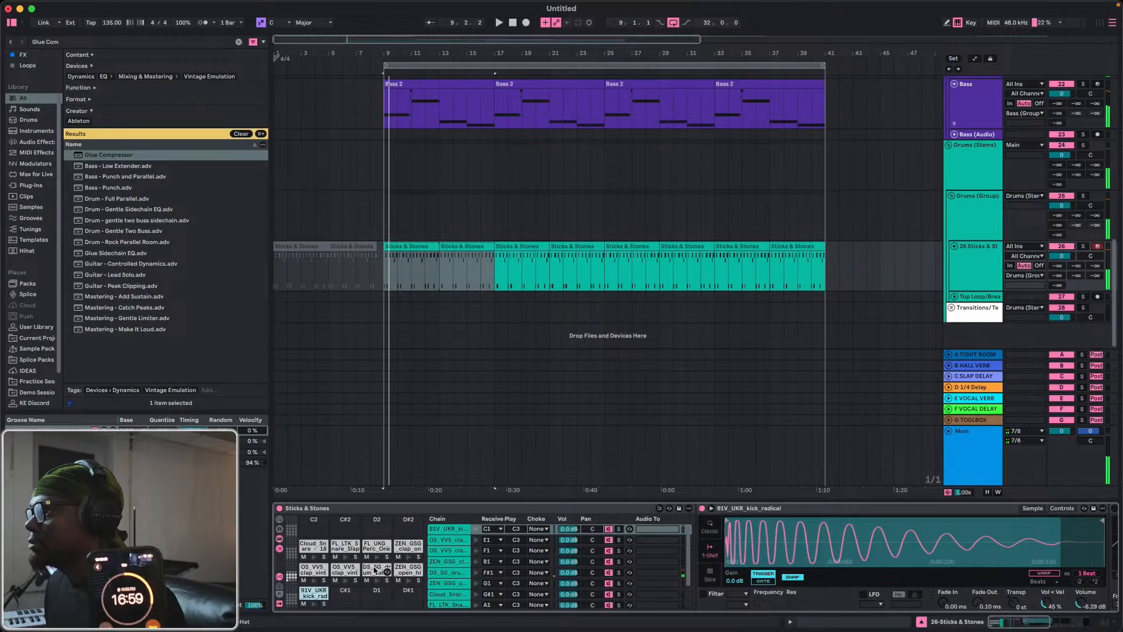
Switch the DS_SG_drum_hat_closed_feel_bright pad to Classic mode with decay 122 ms, sustain -34 dB and release 1.83 s during playback.
click(375, 570)
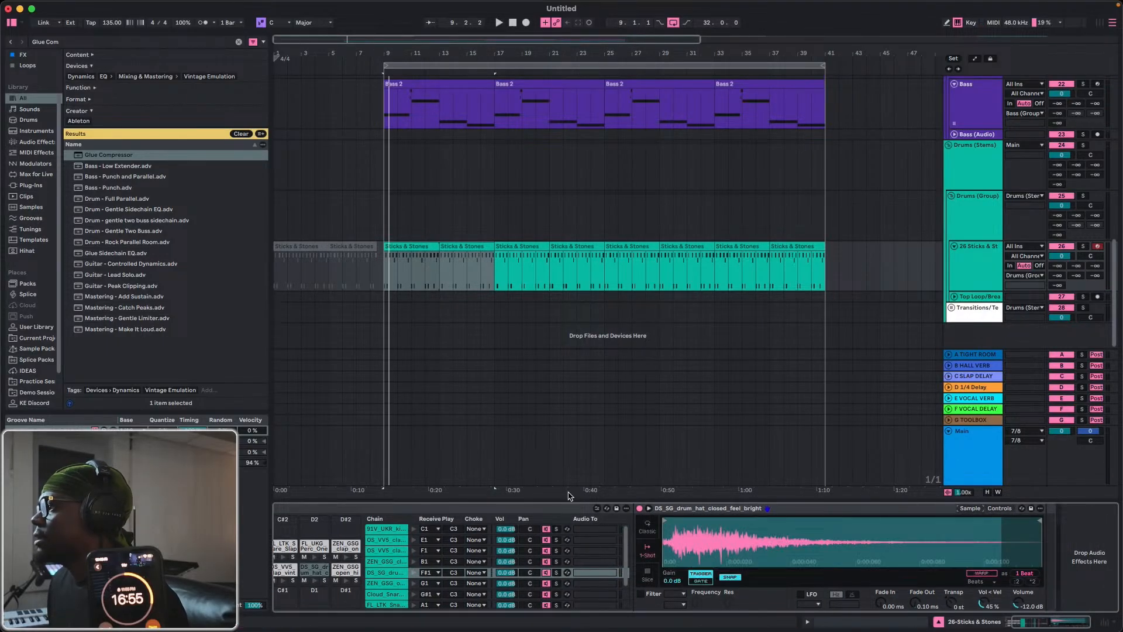
click(647, 524)
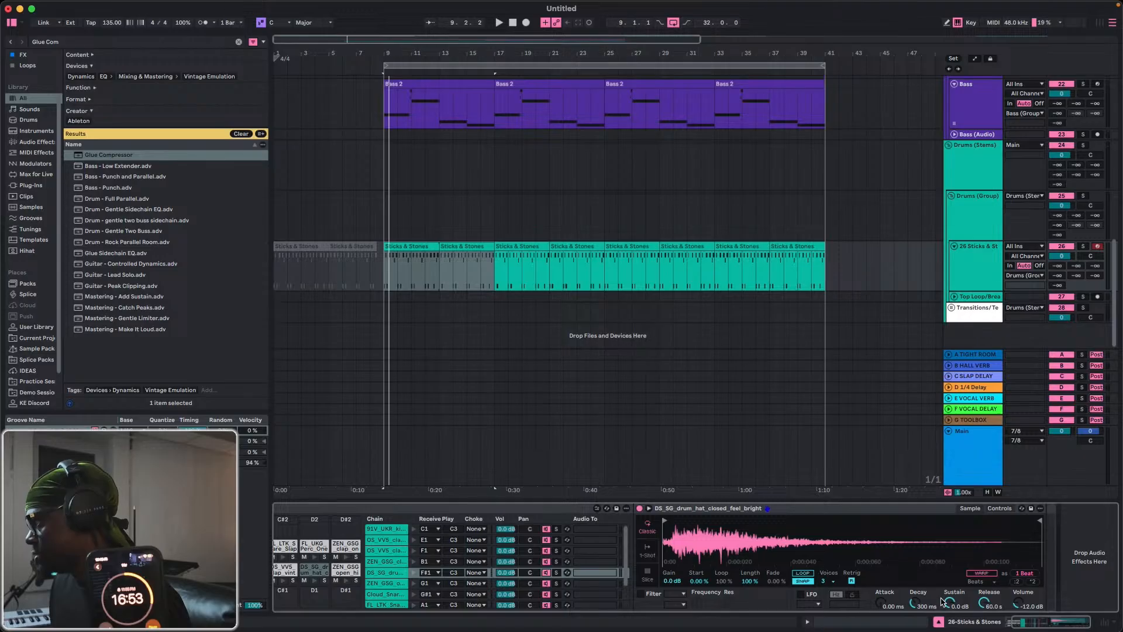
key(space)
drag(950, 603, 949, 626)
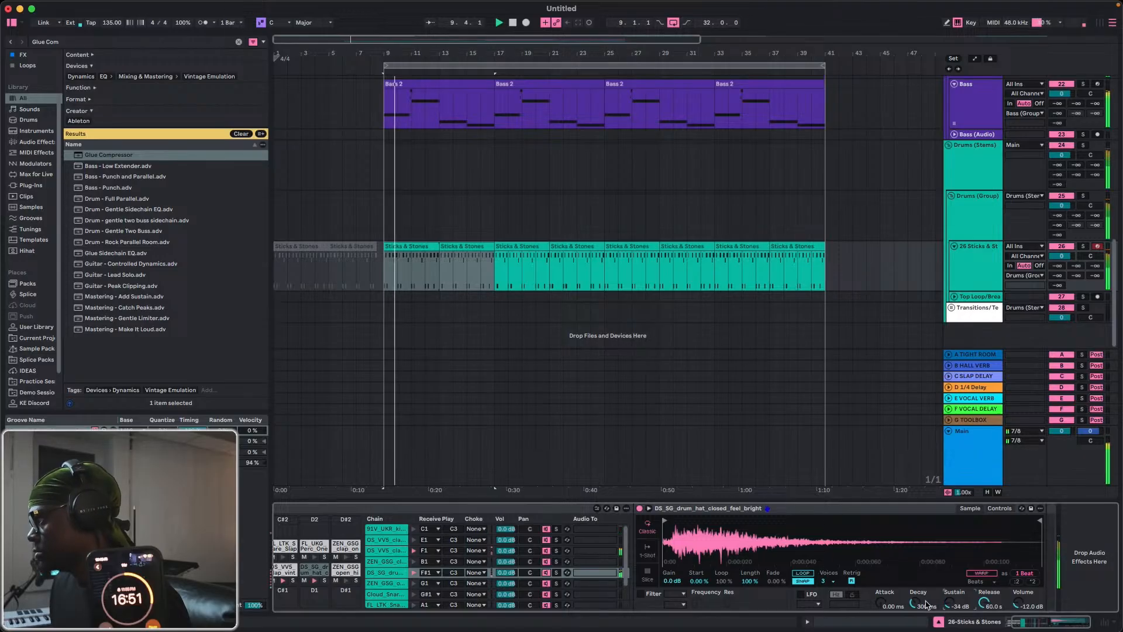
drag(915, 602, 980, 628)
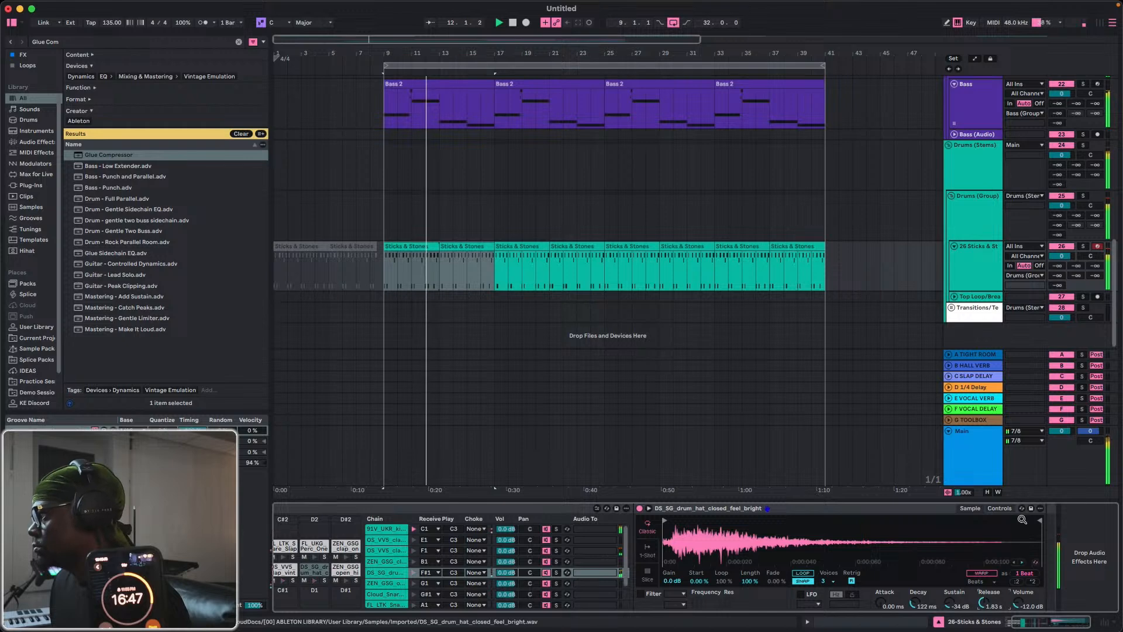
Transpose the closed hat sample by -3 st and shorten its decay to 85.9 ms.
click(1000, 508)
drag(989, 578, 988, 589)
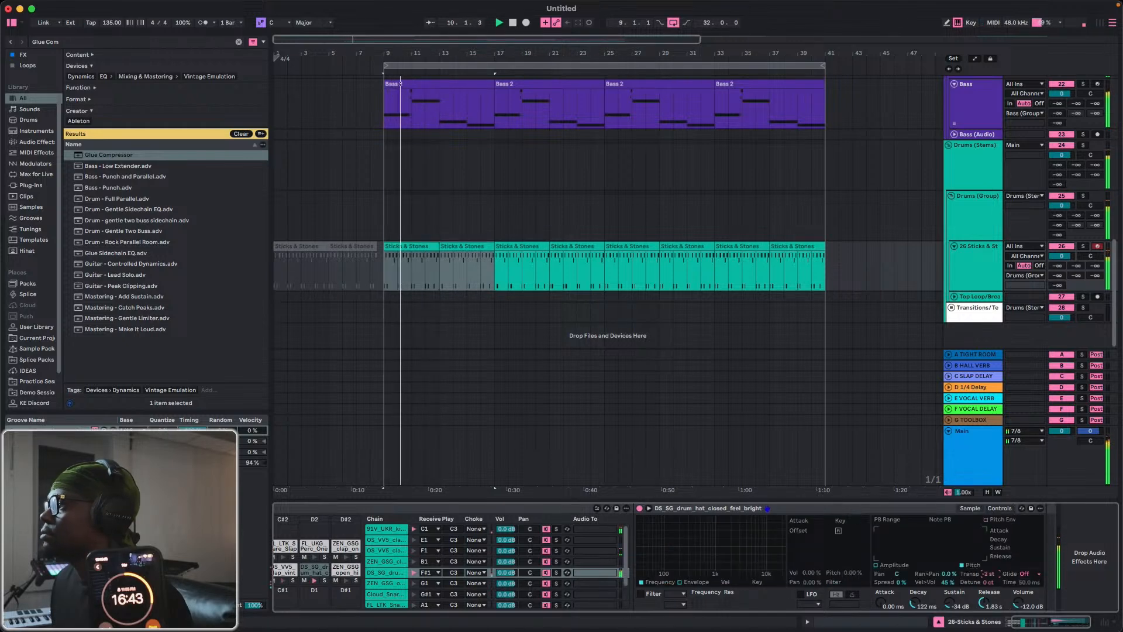
drag(915, 602, 915, 607)
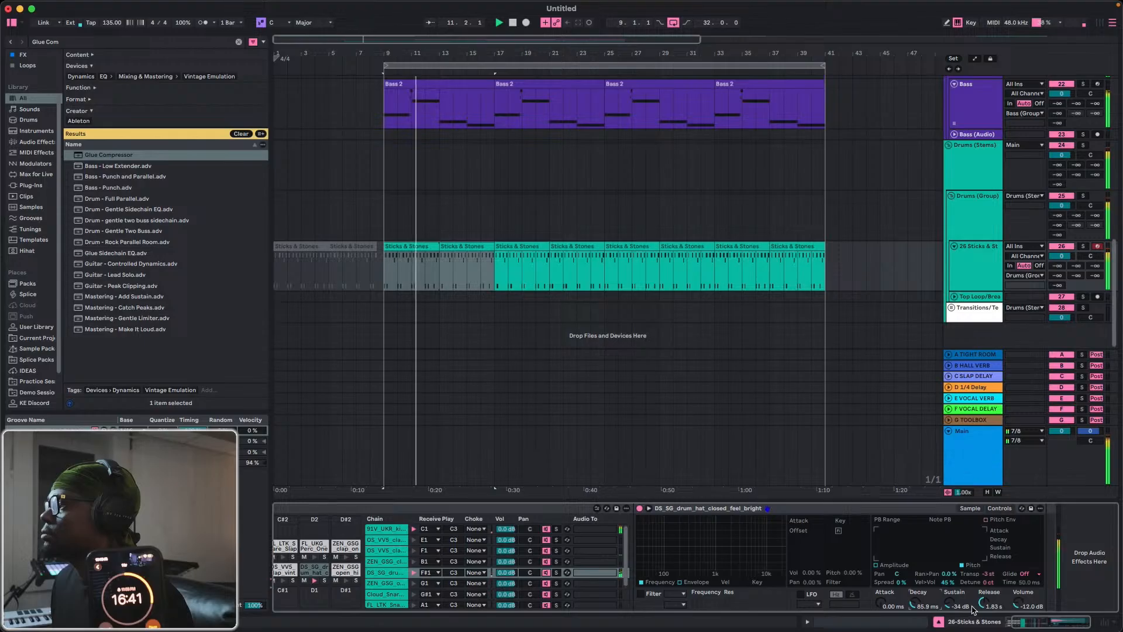
Set the closed hat sample's release to 188 ms.
drag(984, 602, 983, 626)
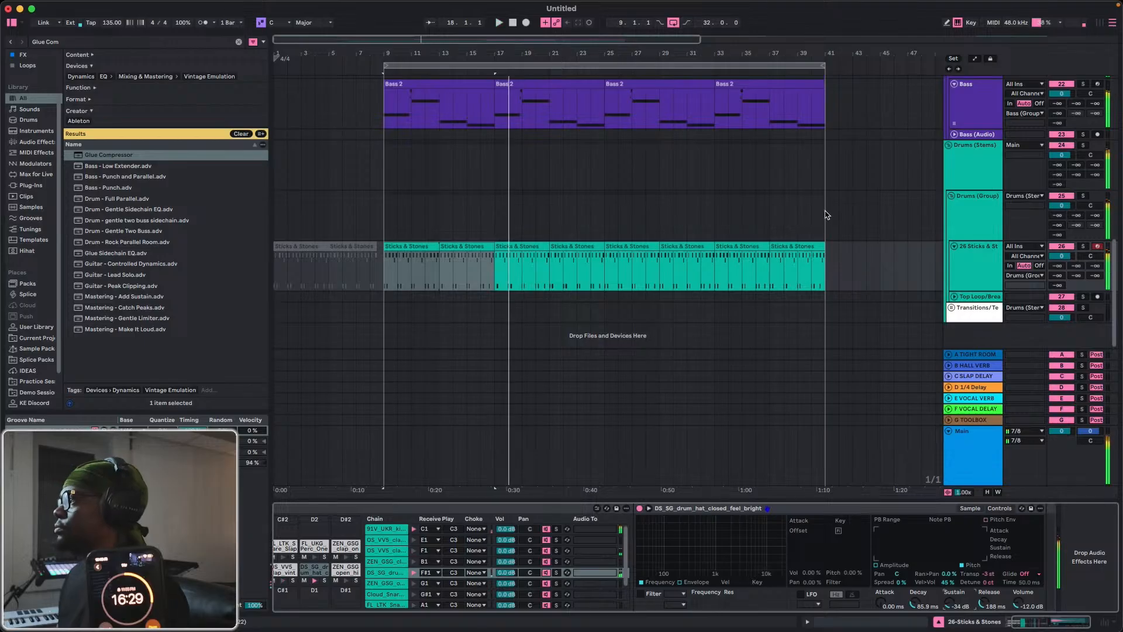
mouse_move(1121, 408)
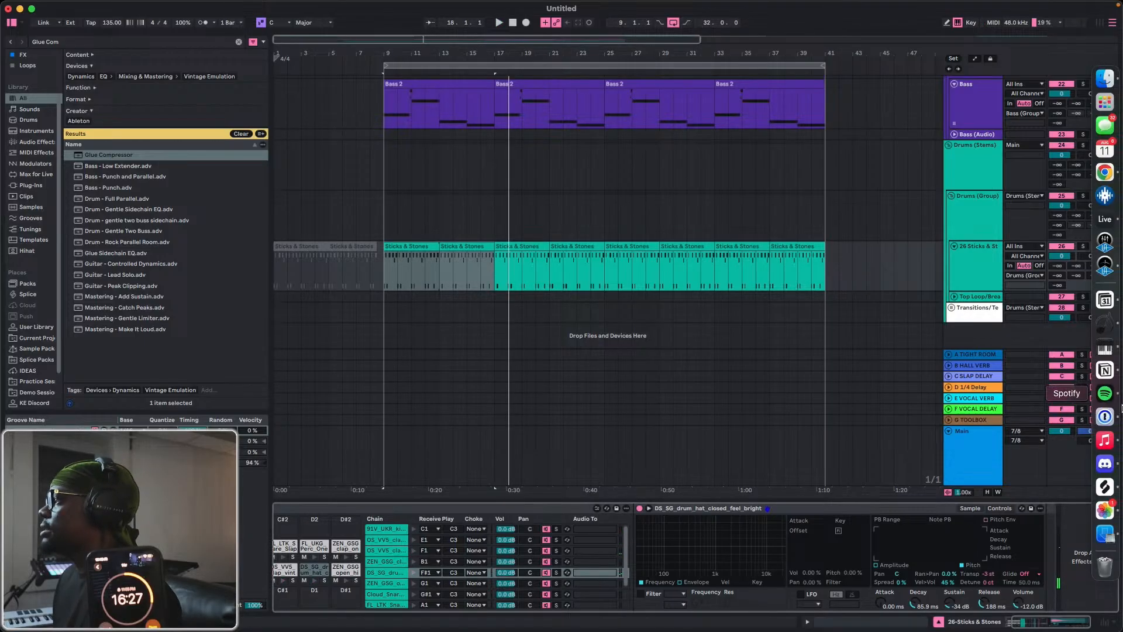
click(1104, 486)
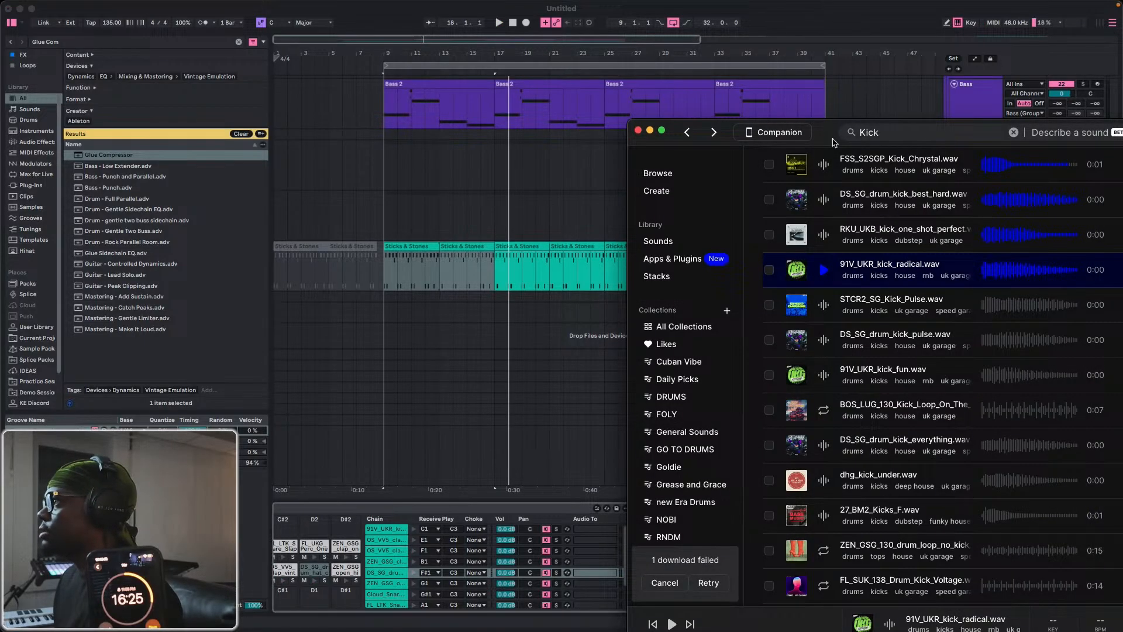
drag(833, 142, 489, 66)
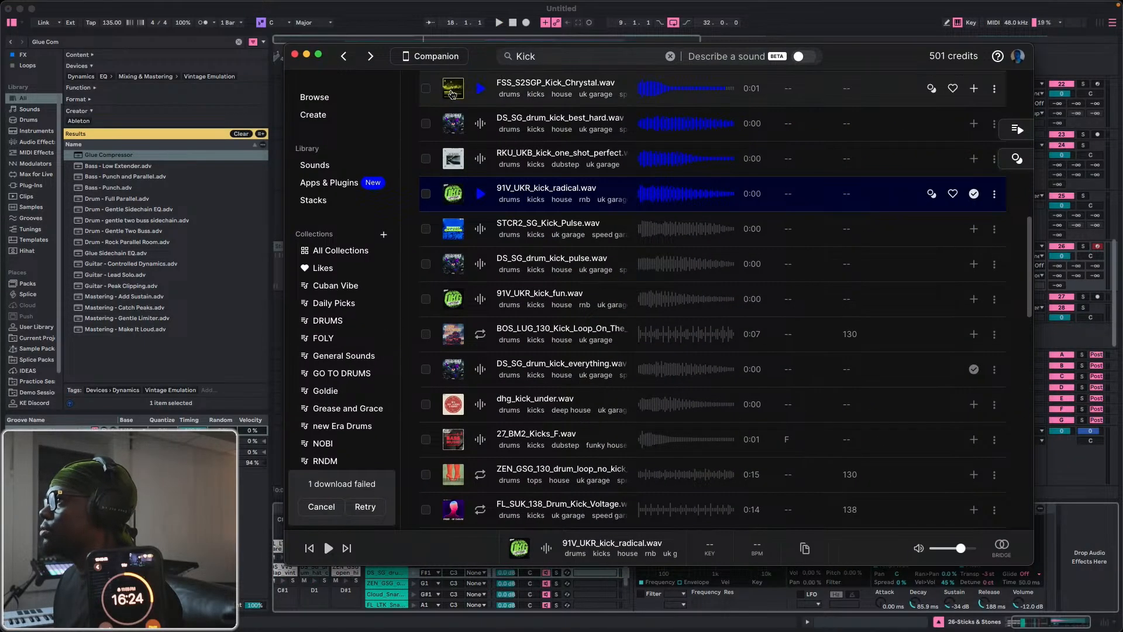
click(569, 57)
key(BackSpace)
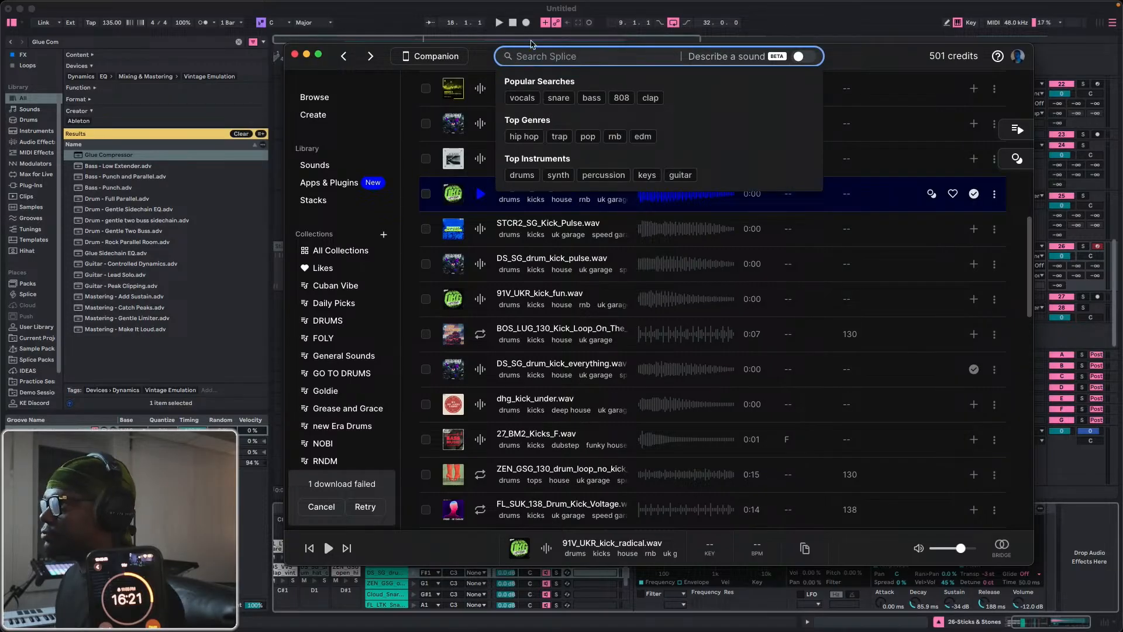
click(397, 17)
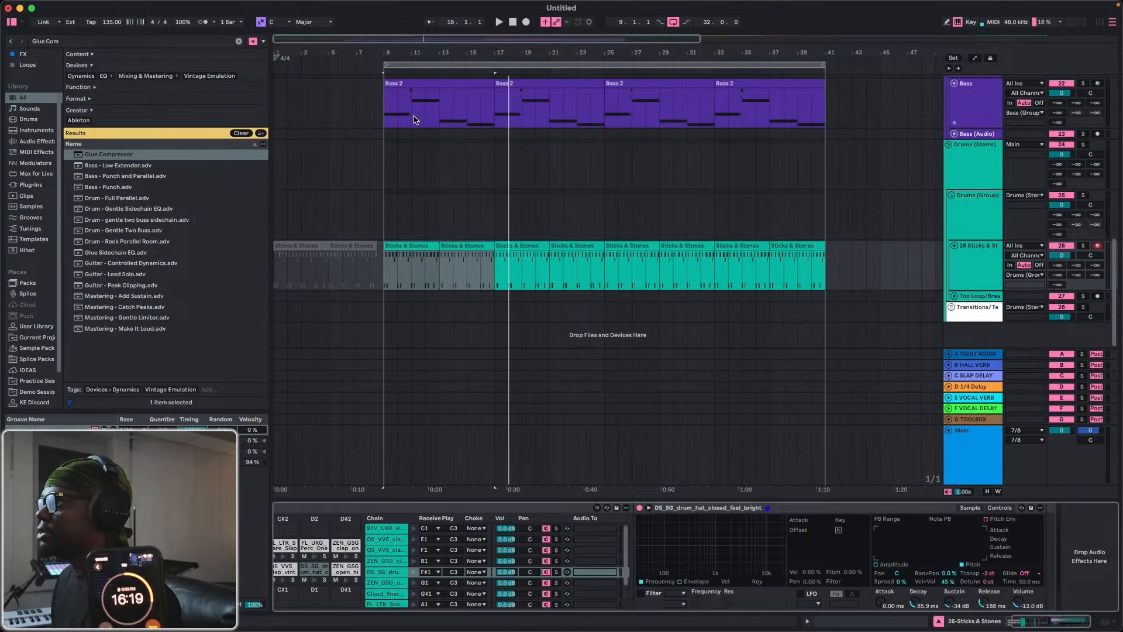
Find the RC-20 Retro Color plug-in, add it after Kickstart 2 on Synth (Bounce) track 16 and open its window.
scroll(421, 135, up, 8)
key(super+f)
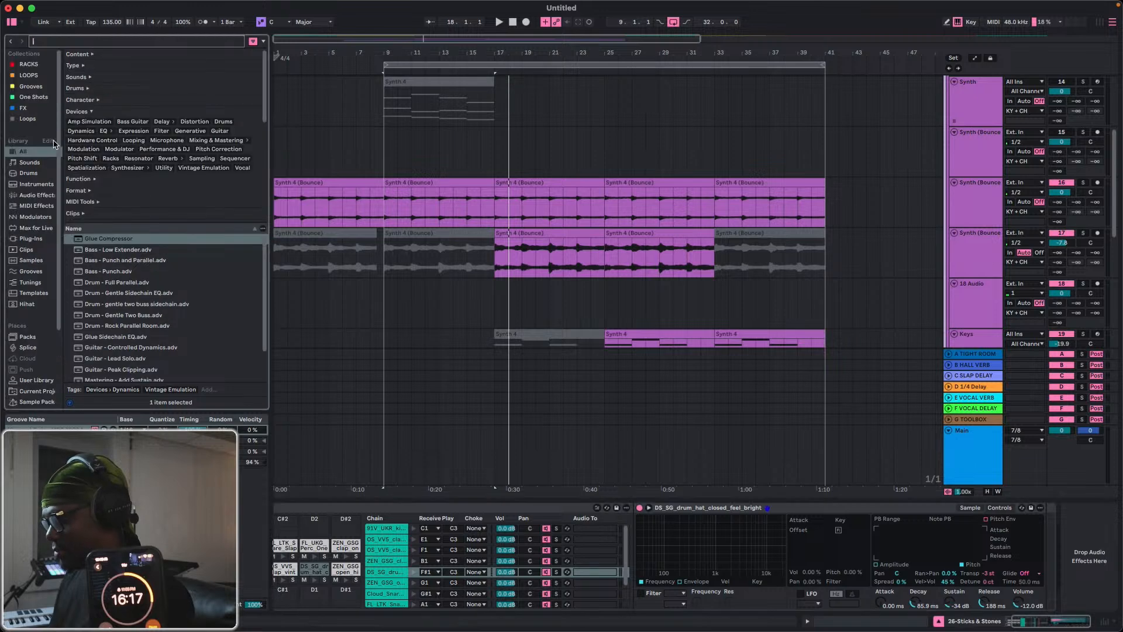
text(RC)
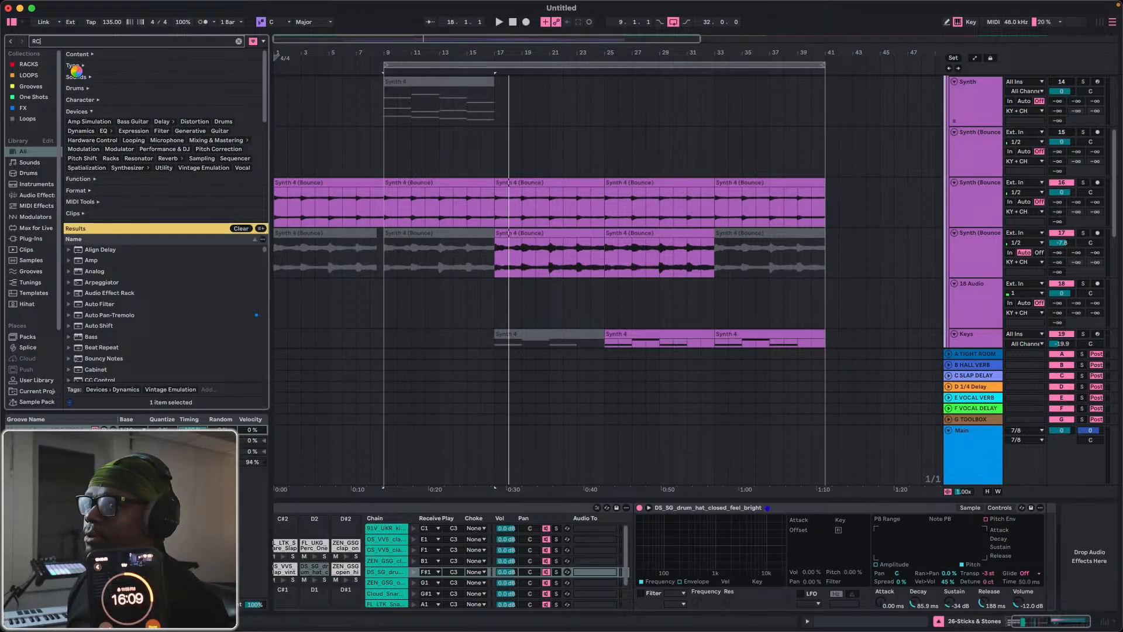
text(-20)
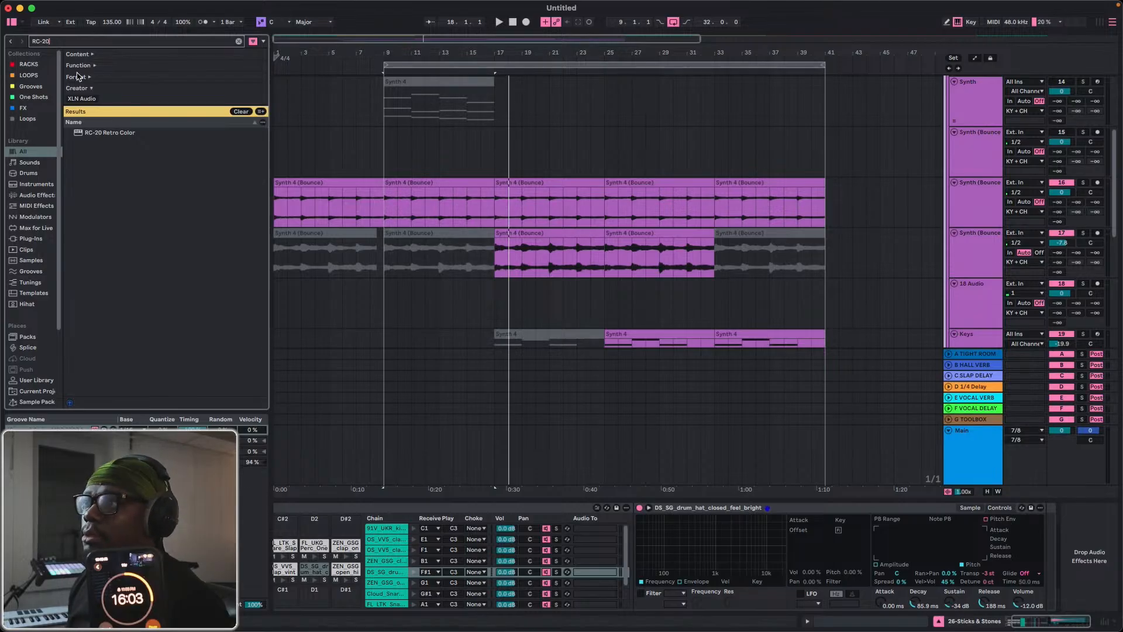
click(111, 133)
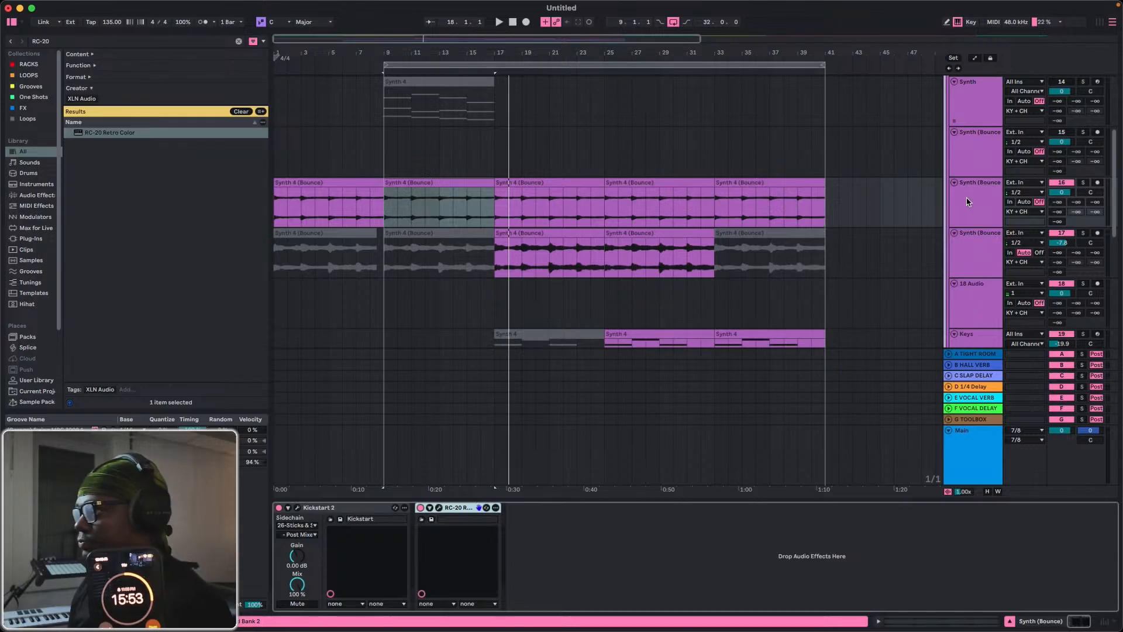
click(439, 508)
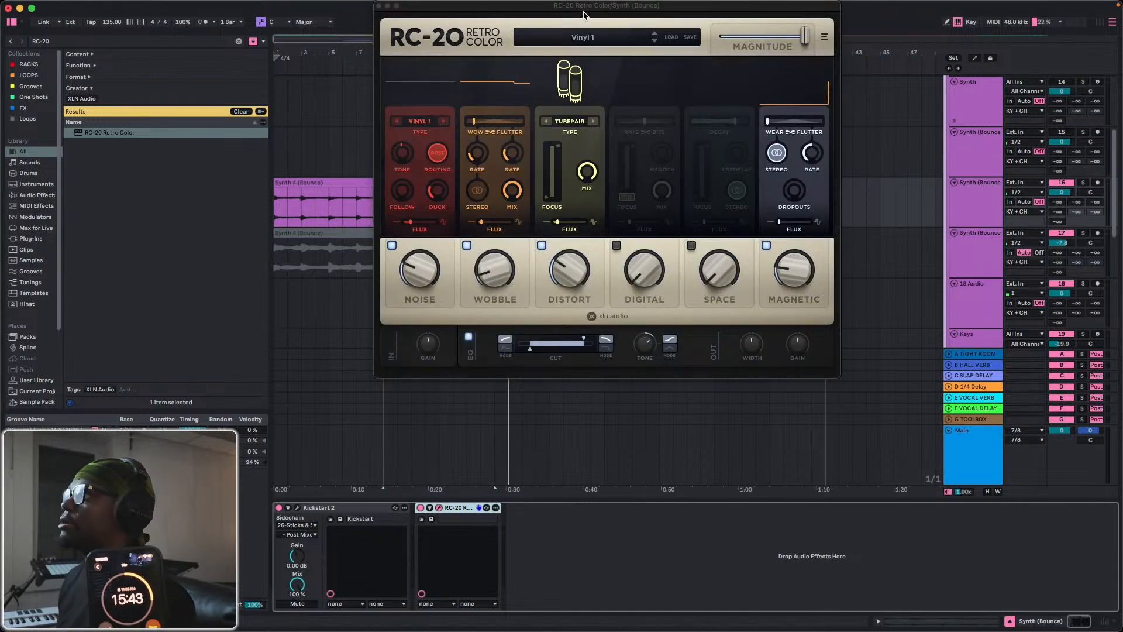
drag(583, 13, 476, 64)
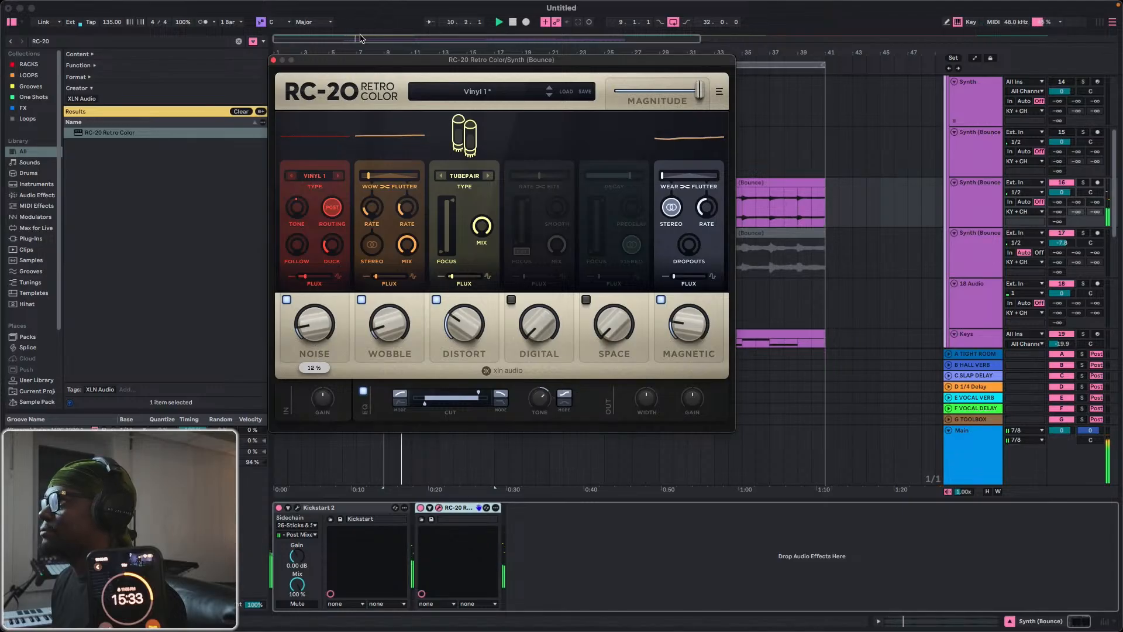
Set RC-20's noise to 13 %, wobble to about 16 % and distort to 20 % during playback from bar 1.
click(512, 23)
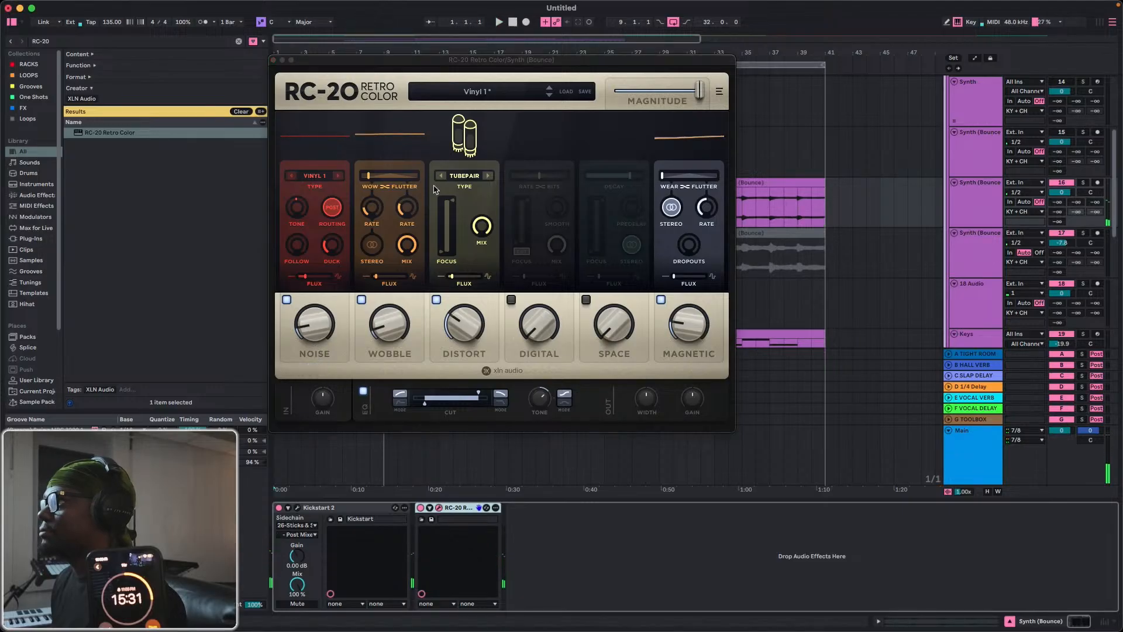
click(313, 316)
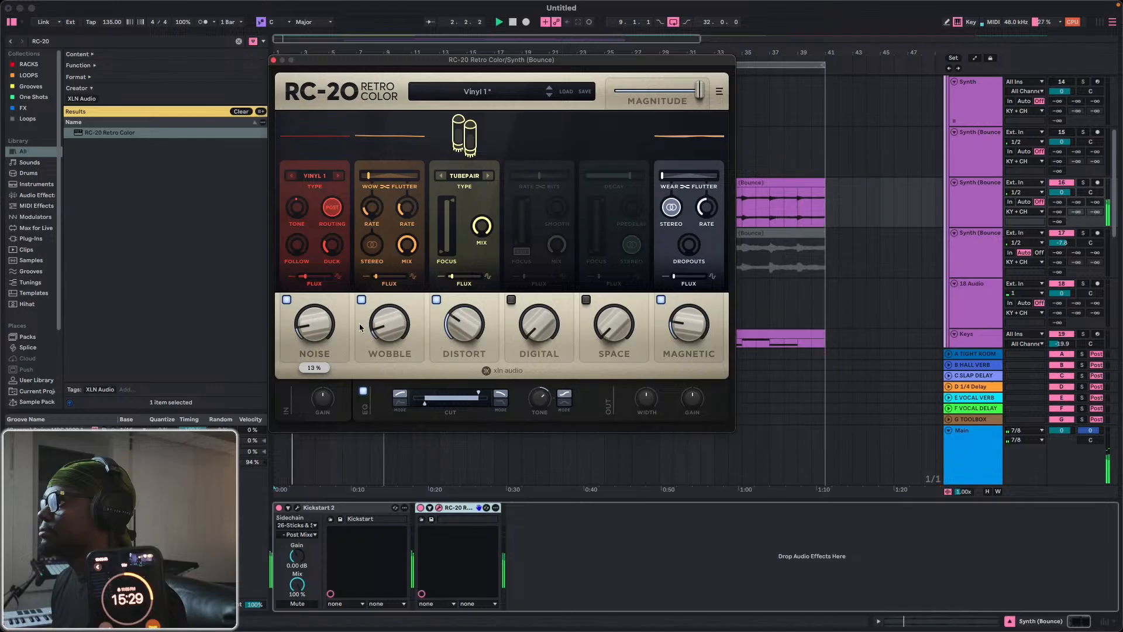
drag(391, 316, 394, 304)
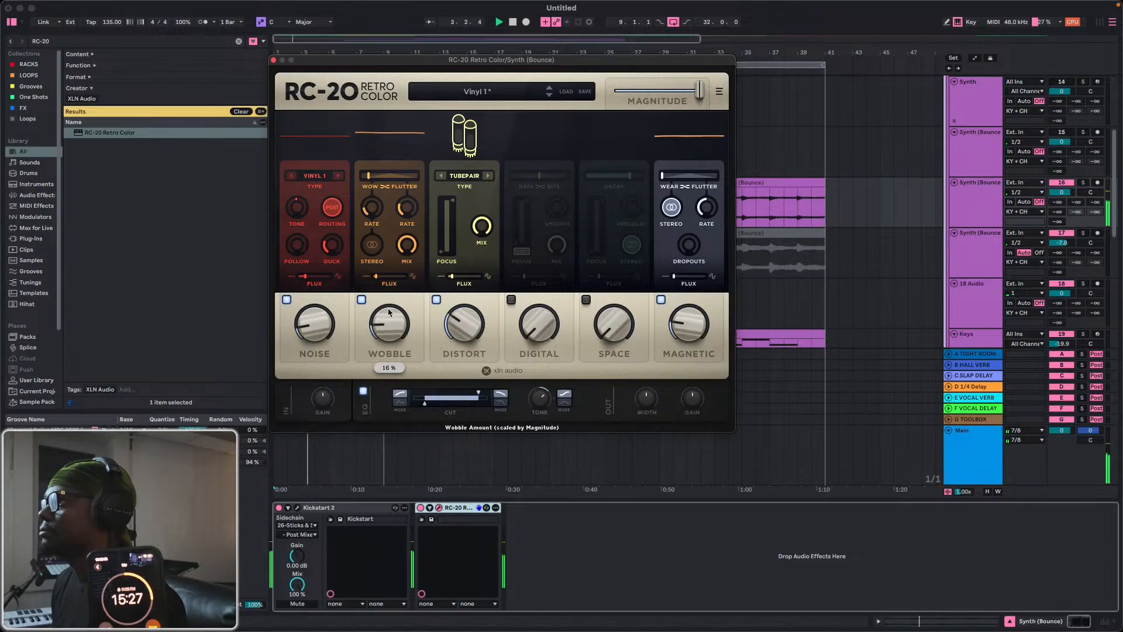
drag(471, 326, 462, 338)
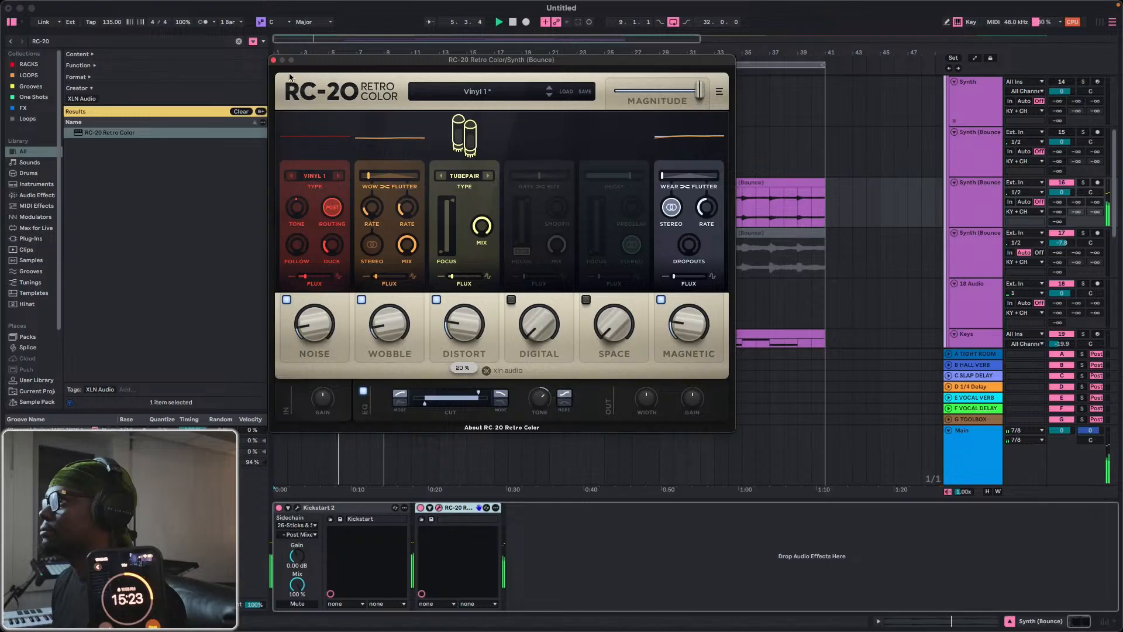
click(274, 61)
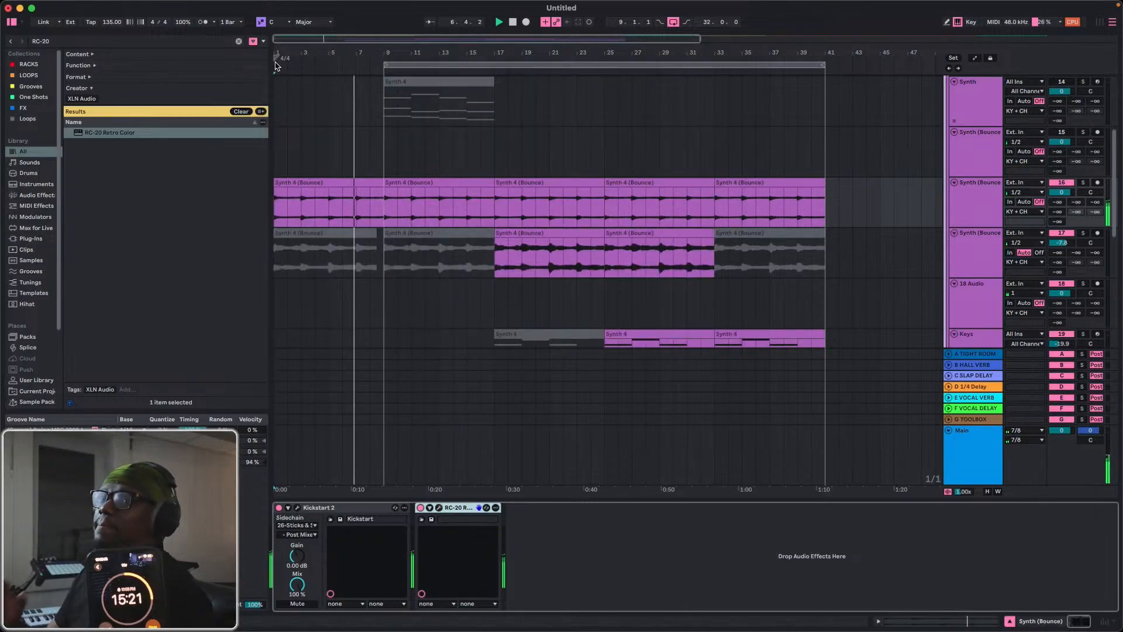
Switch to Splice and browse the most recent samples in the Sounds library.
key(ctrl+Up)
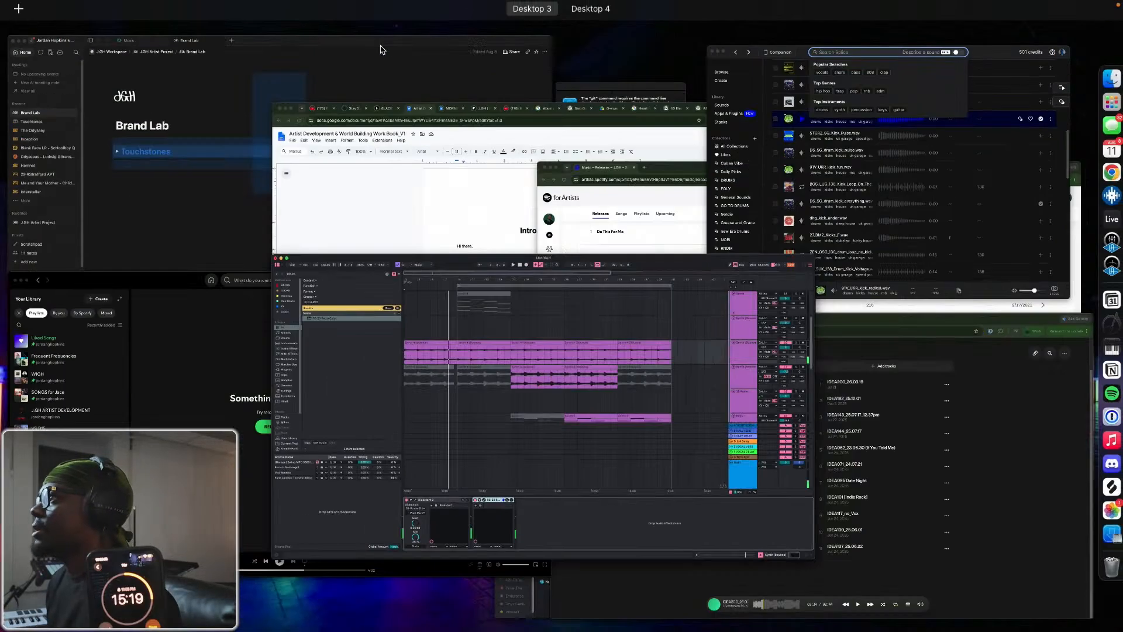
click(933, 133)
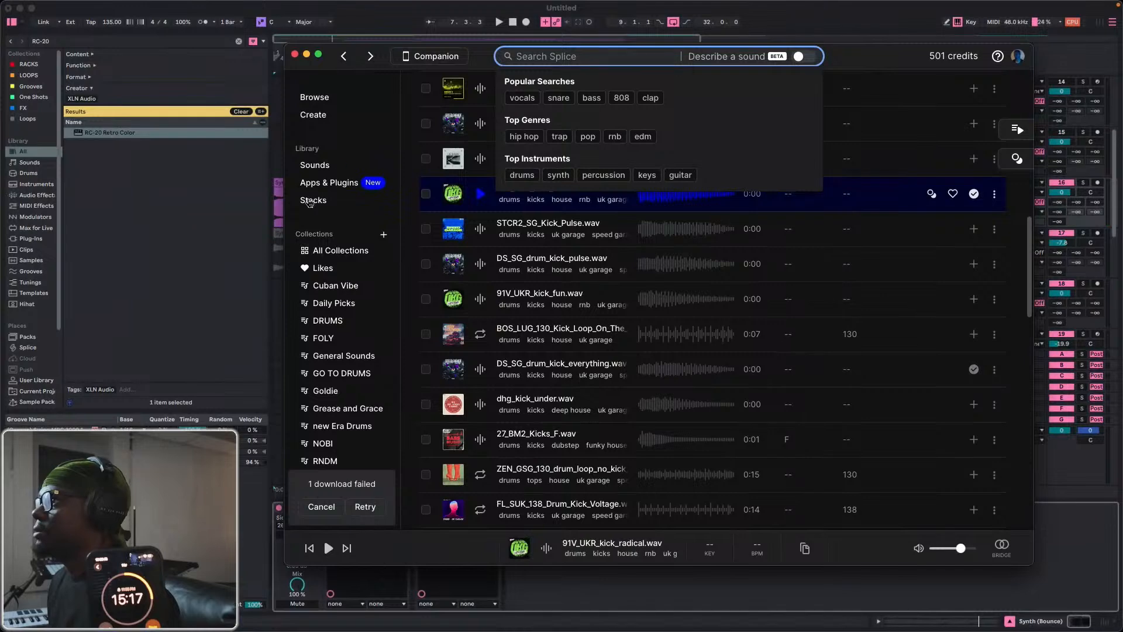
click(316, 167)
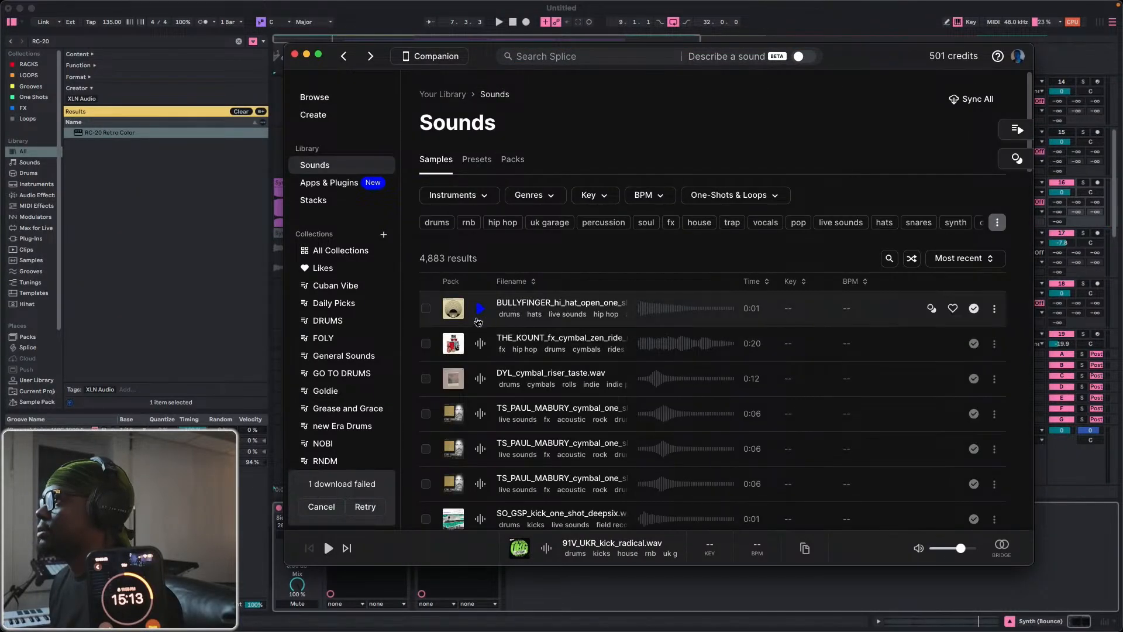
scroll(493, 325, down, 5)
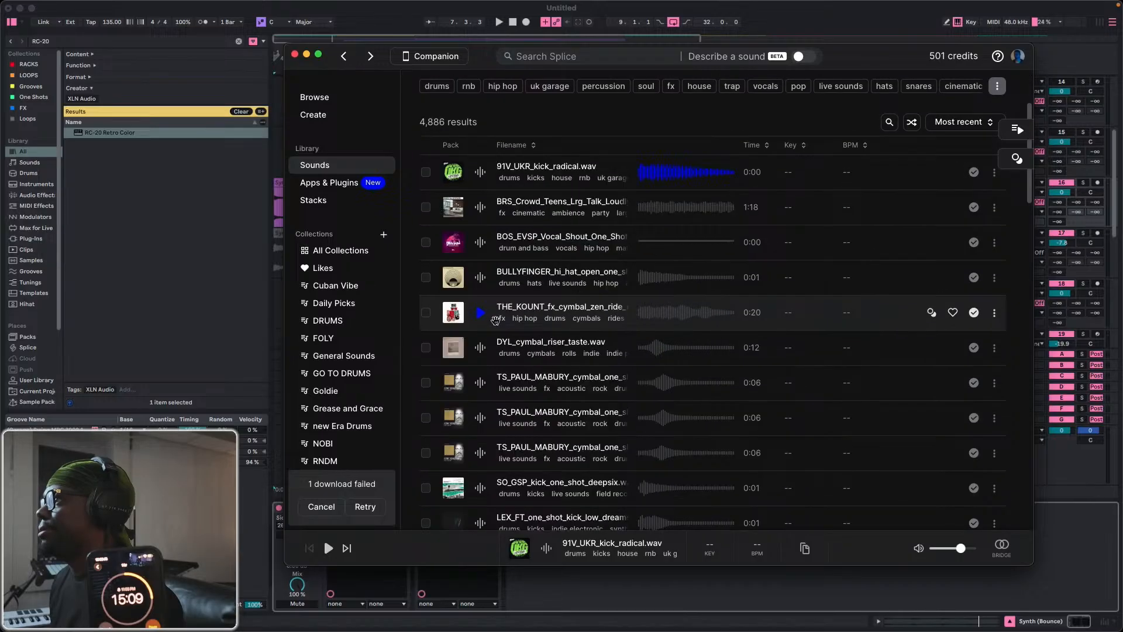
scroll(496, 319, up, 4)
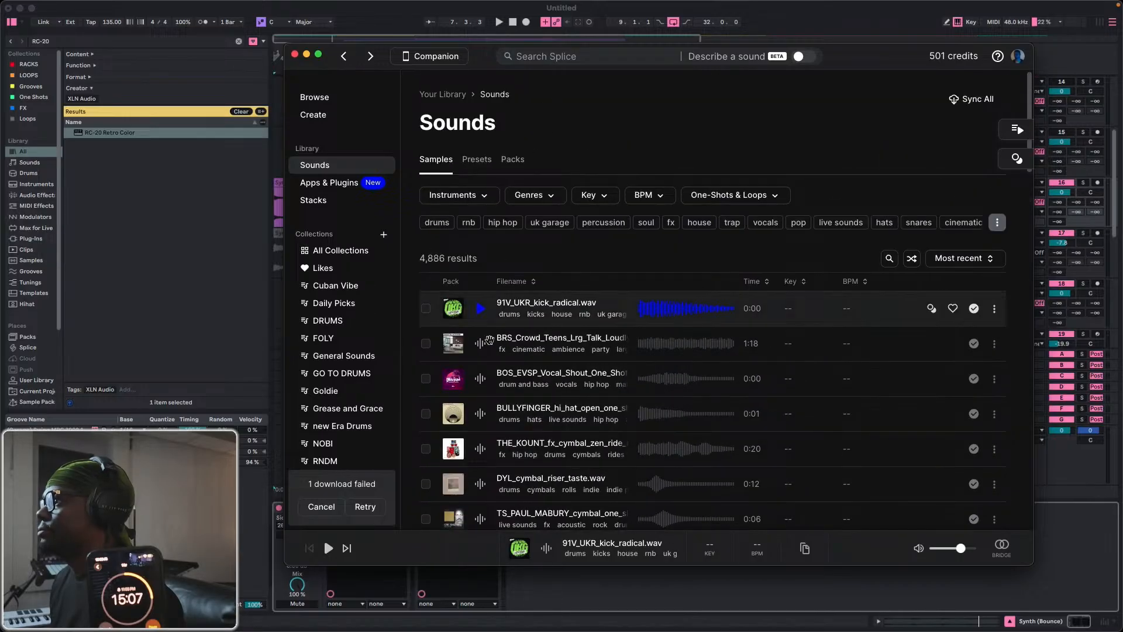
Unfold the Sample track and place the BRS_Crowd_Teens_Lrg_Talk_Loudly_Party-Club_1 sample from Splice on it at bar 1.
drag(468, 60, 865, 213)
scroll(930, 158, down, 1)
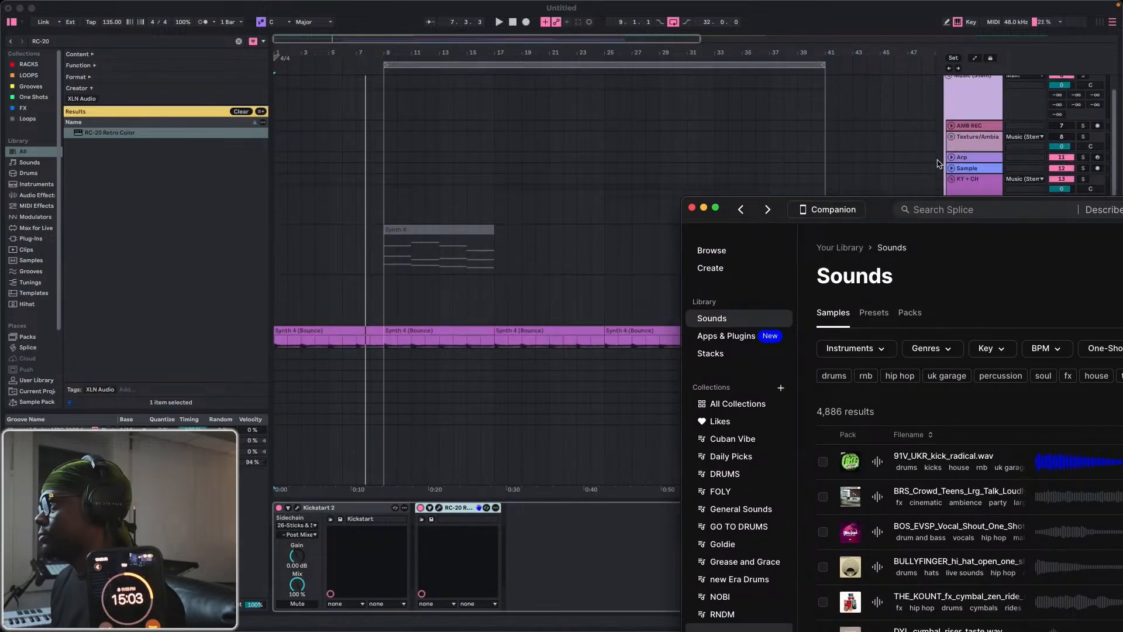
click(950, 170)
click(951, 169)
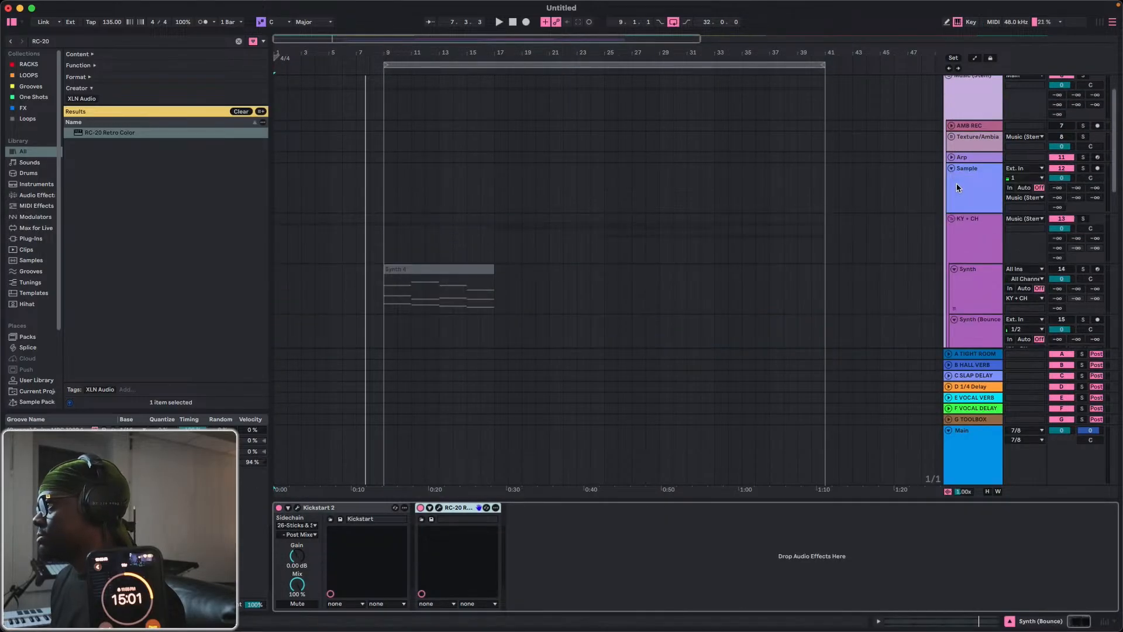
click(957, 188)
key(ctrl+Up)
click(186, 150)
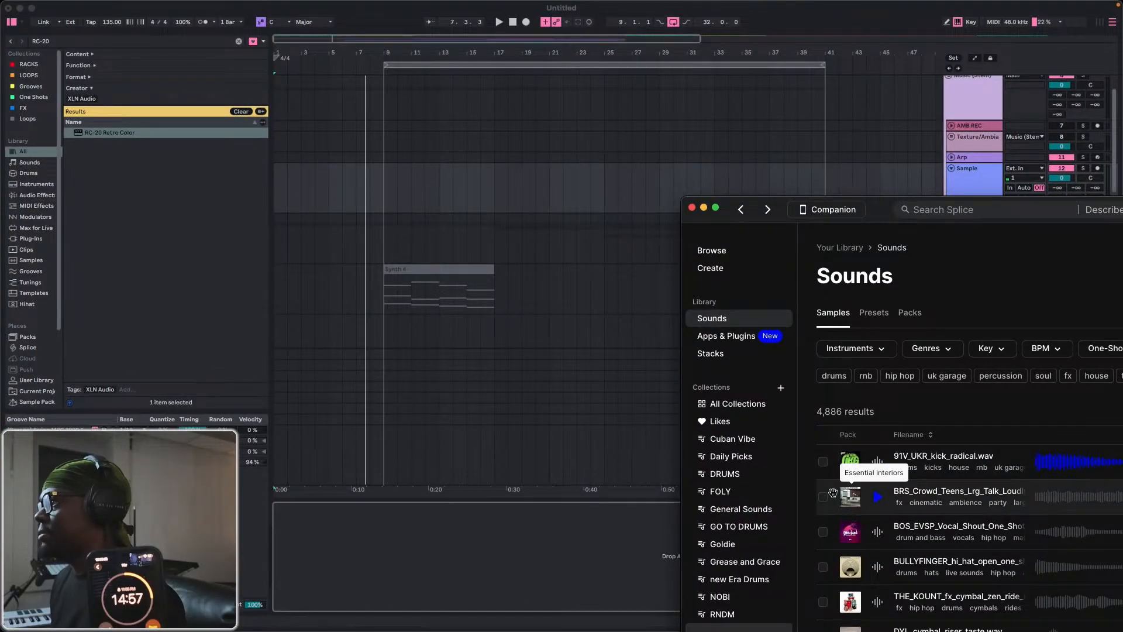
drag(850, 496, 287, 171)
Turn off warping for the crowd clip and lower the Sample track's volume to -33.0 dB.
click(315, 171)
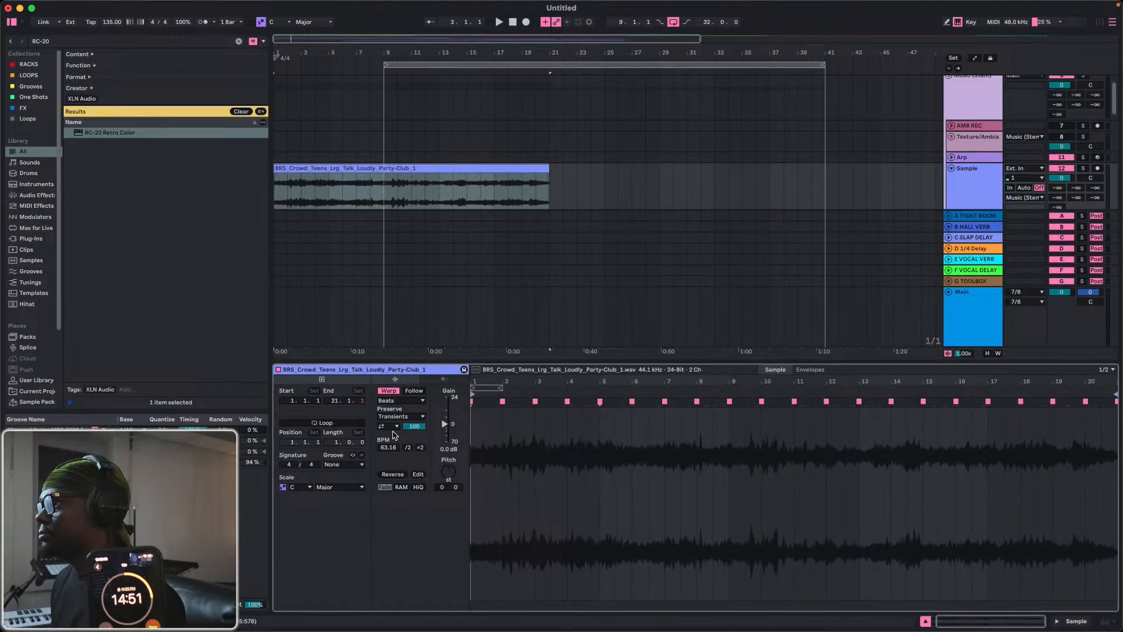
click(388, 390)
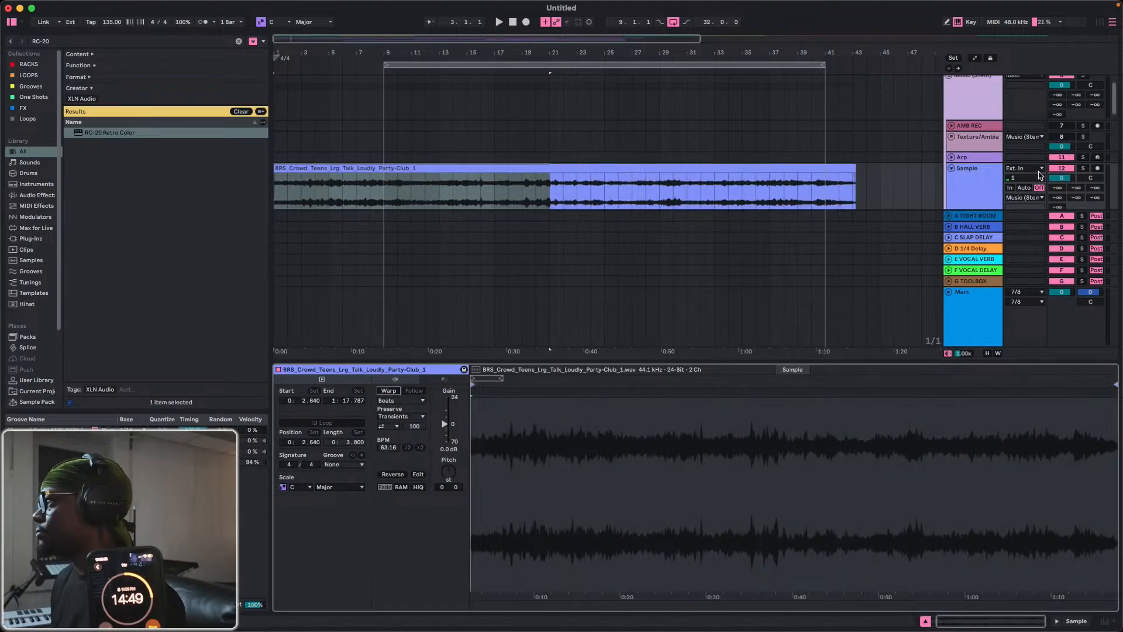
drag(1054, 179, 1053, 193)
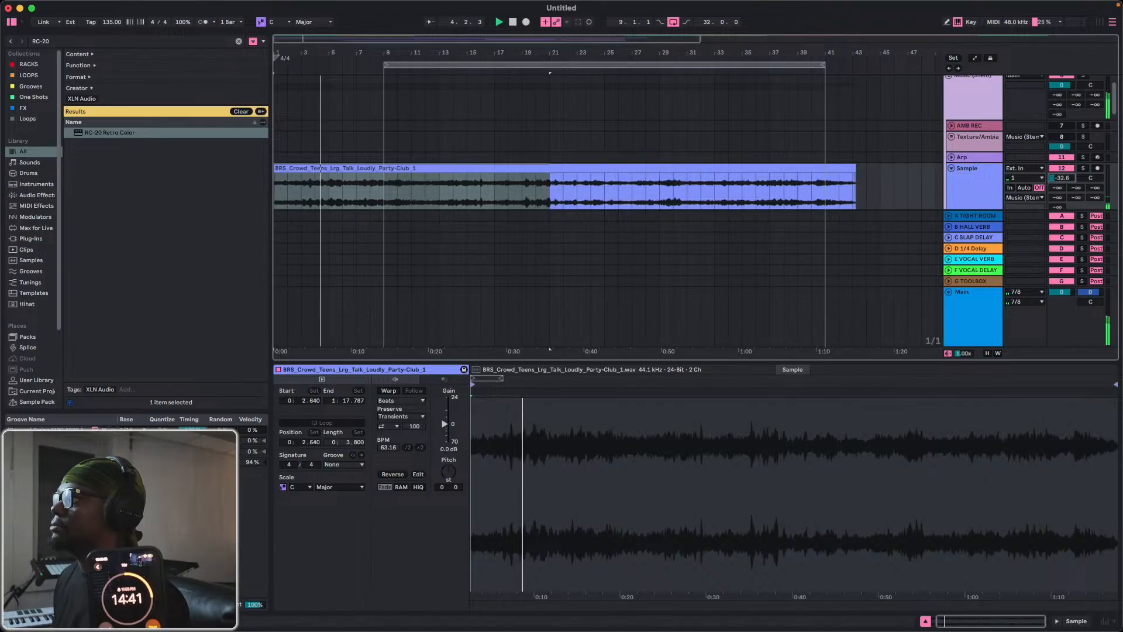
Copy the RC-20 Retro Color device from Synth (Bounce) track 16 to the Sample track during playback.
scroll(971, 187, down, 3)
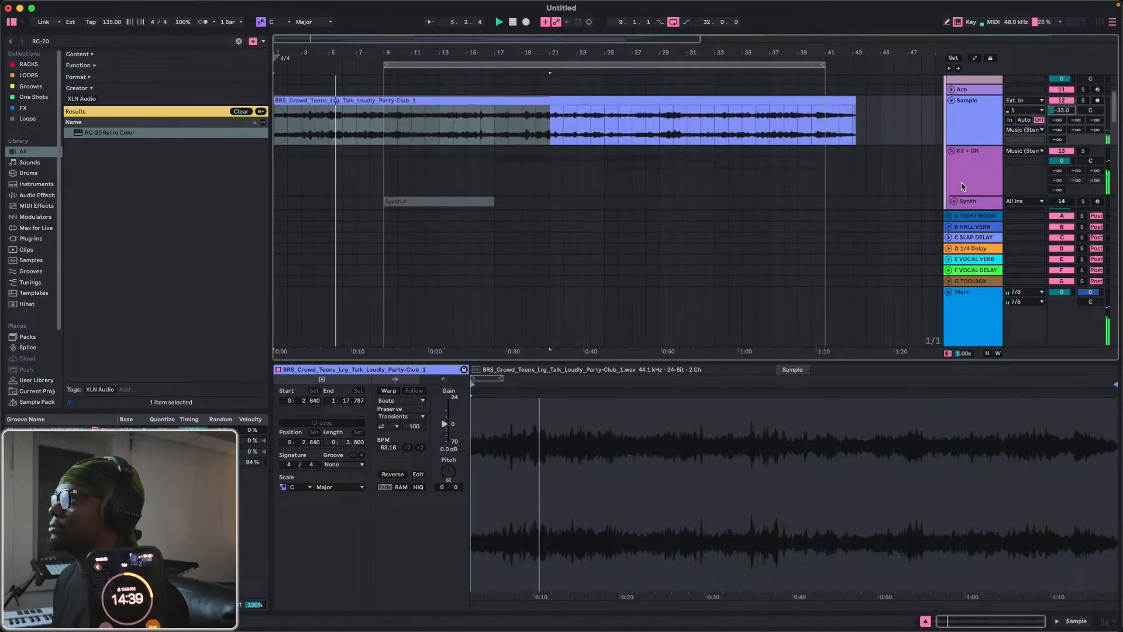
scroll(963, 186, down, 8)
double_click(960, 141)
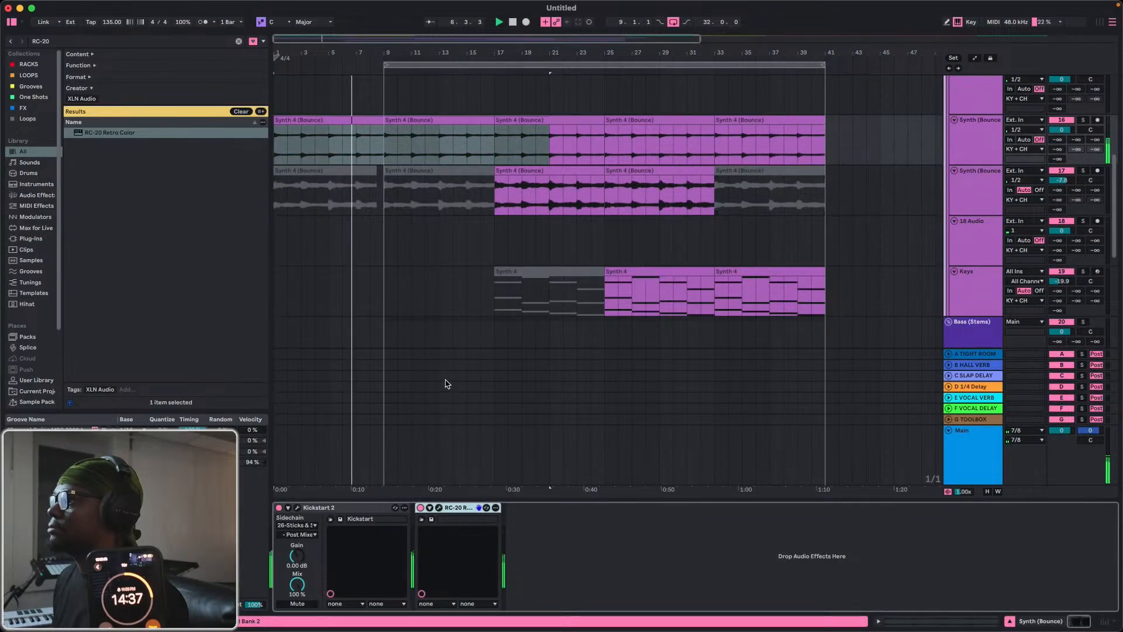
scroll(1001, 243, up, 1)
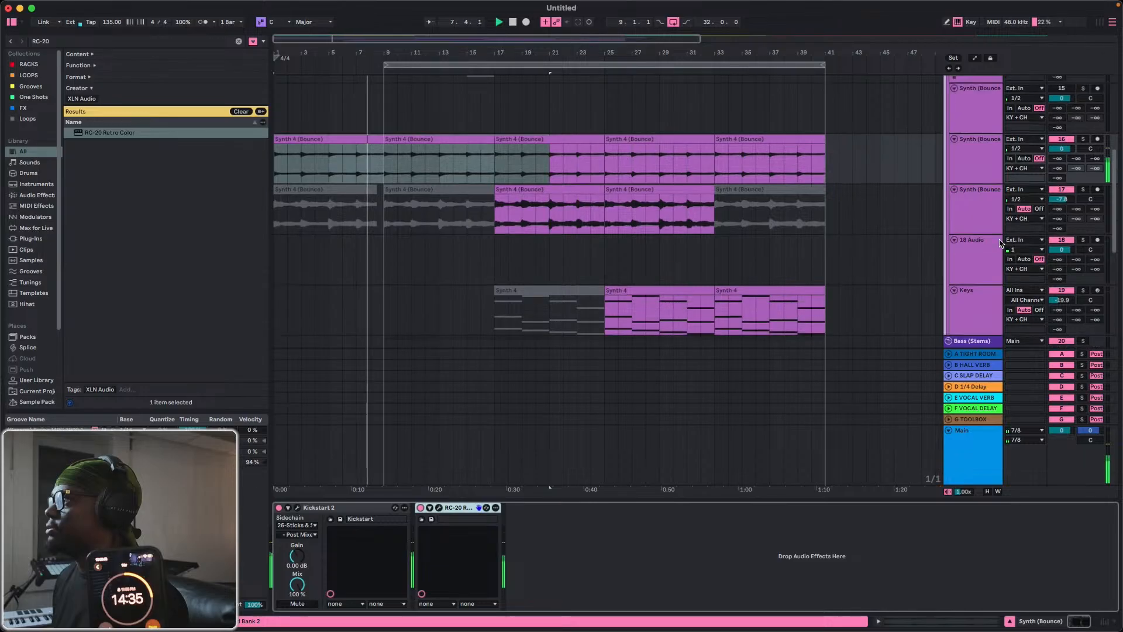
scroll(1000, 244, up, 9)
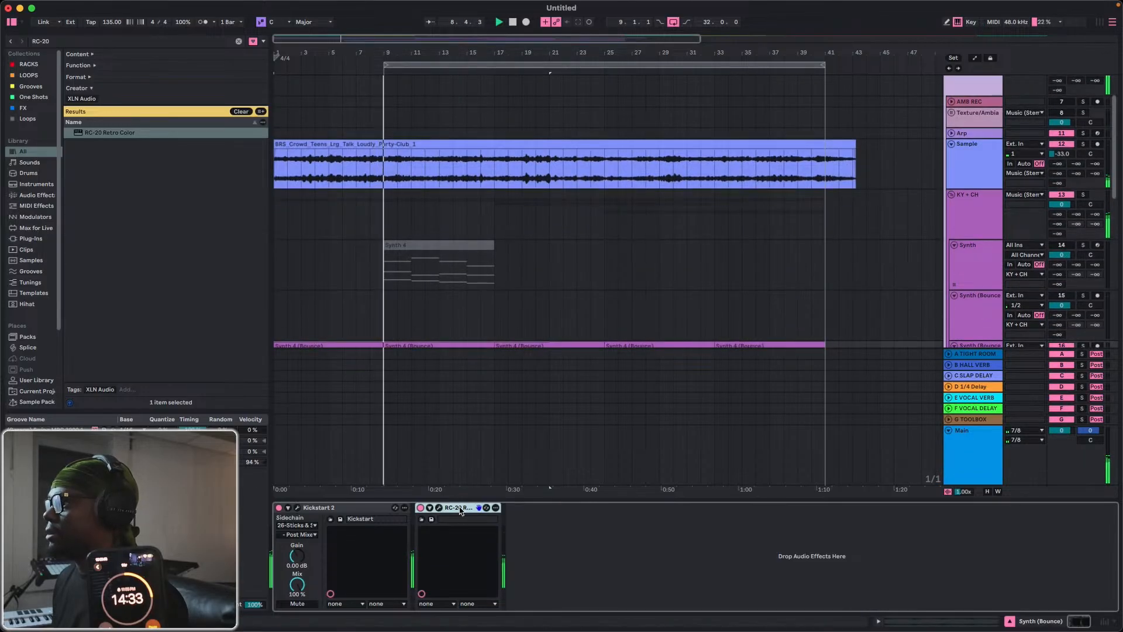
click(978, 162)
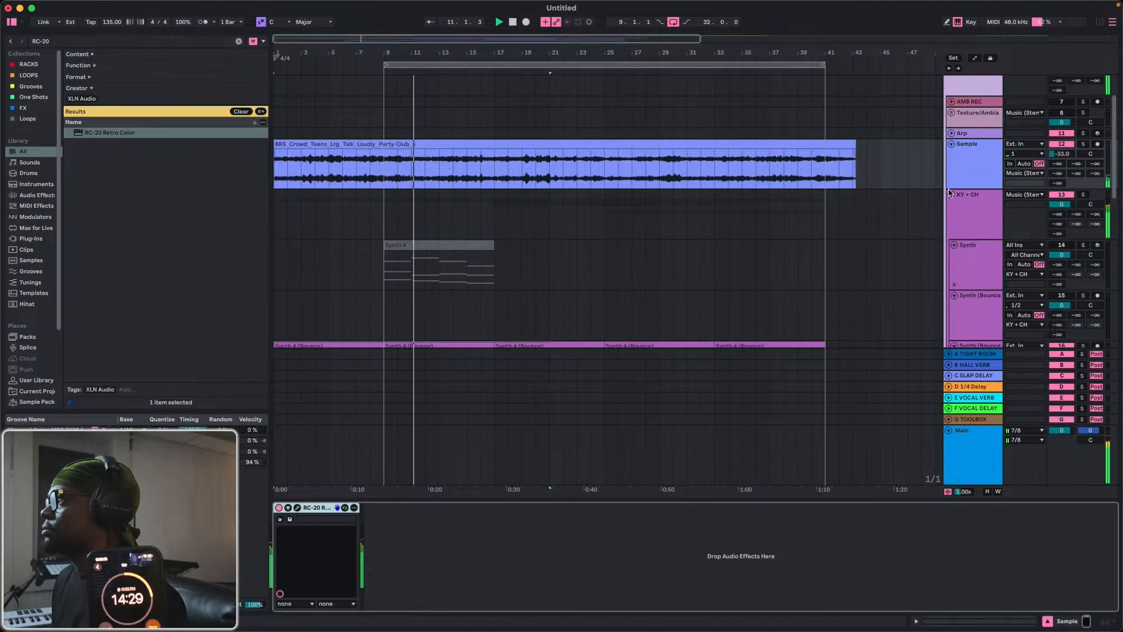
Open RC-20 on the Sample track and raise its noise amount to roughly halfway.
click(298, 507)
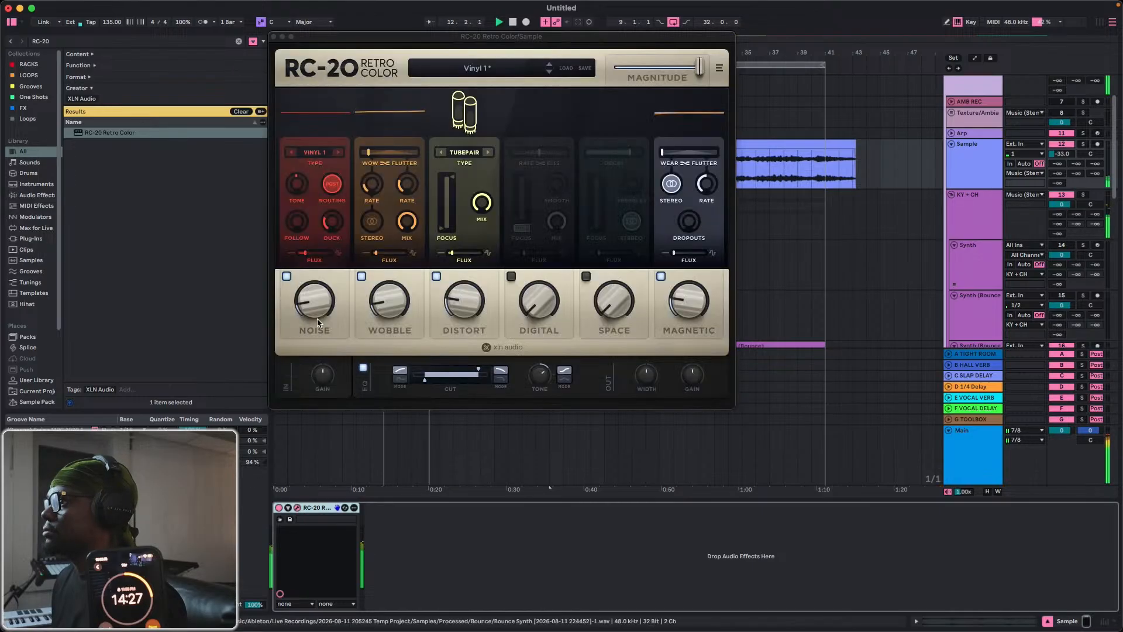
drag(314, 288, 320, 227)
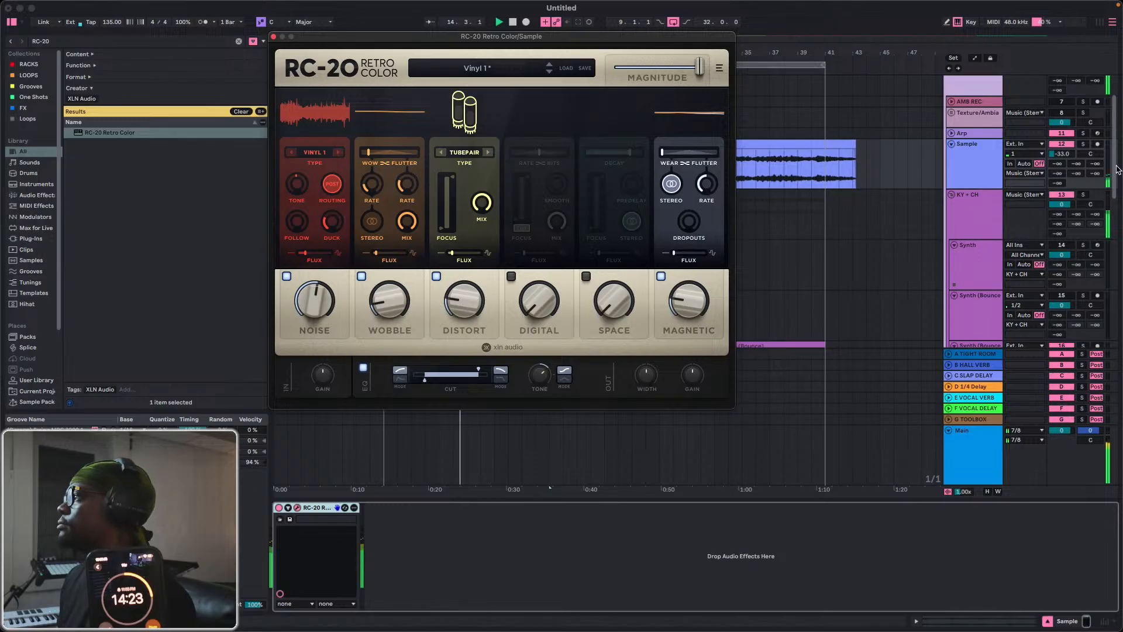
Lower the Sample track's volume to about -38.2 dB, raise RC-20's noise amount to 62%, and close the plug-in.
drag(1068, 155, 1068, 159)
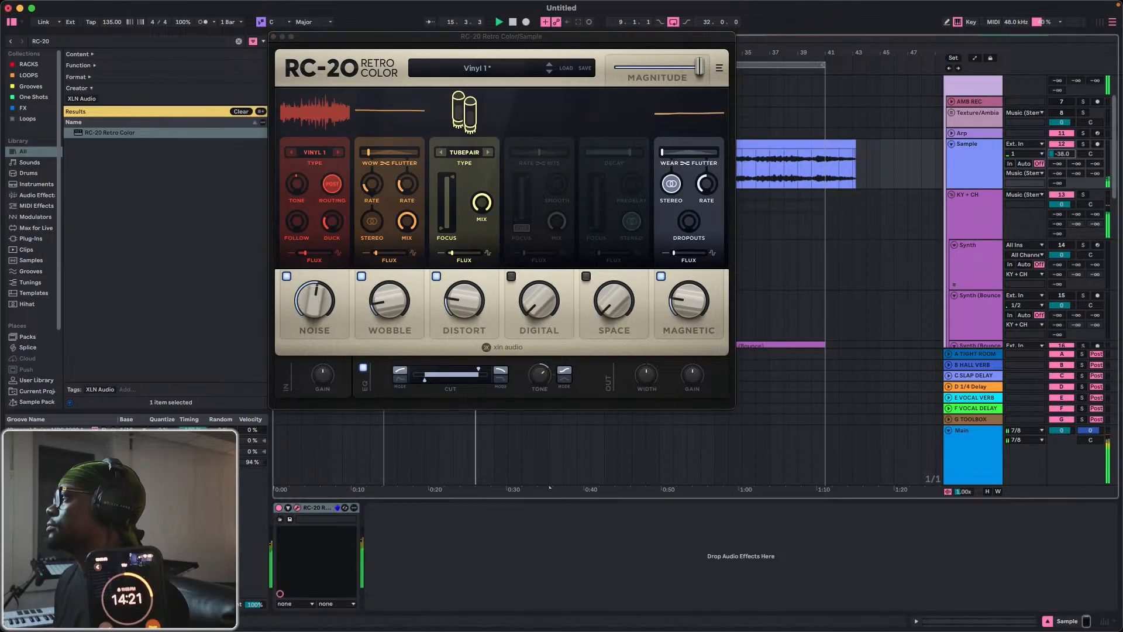
drag(319, 302, 319, 286)
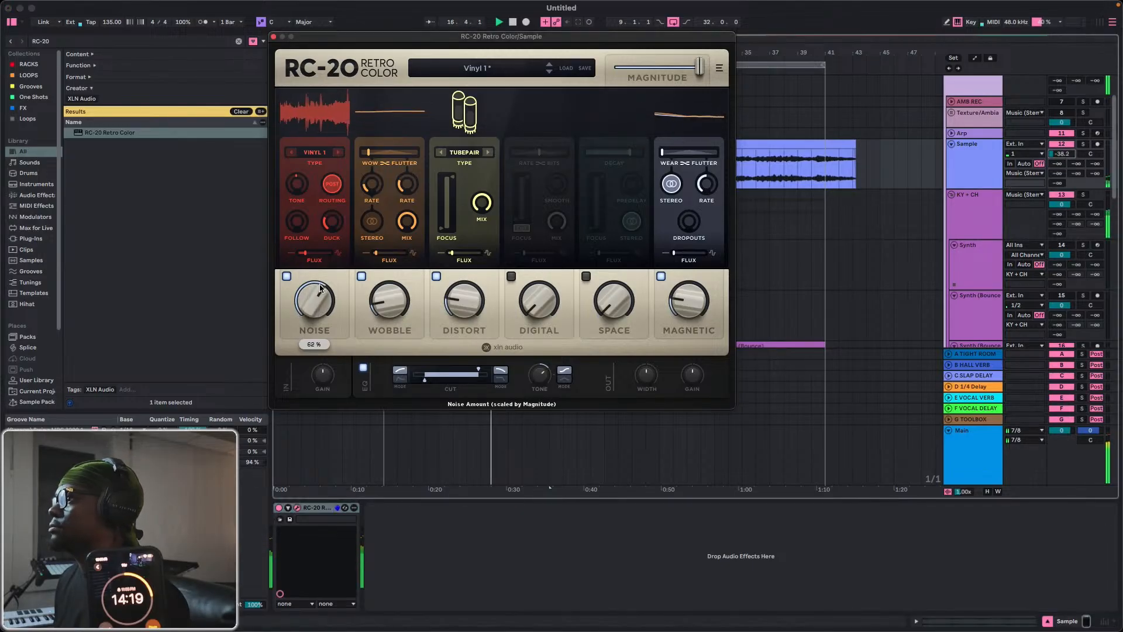
click(294, 41)
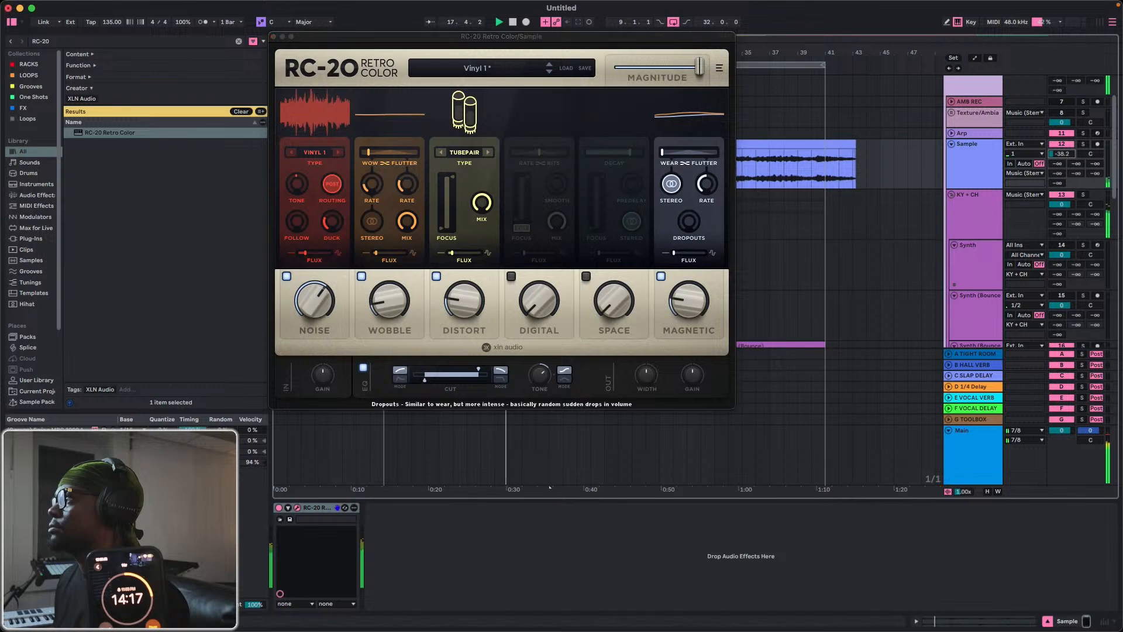
click(273, 37)
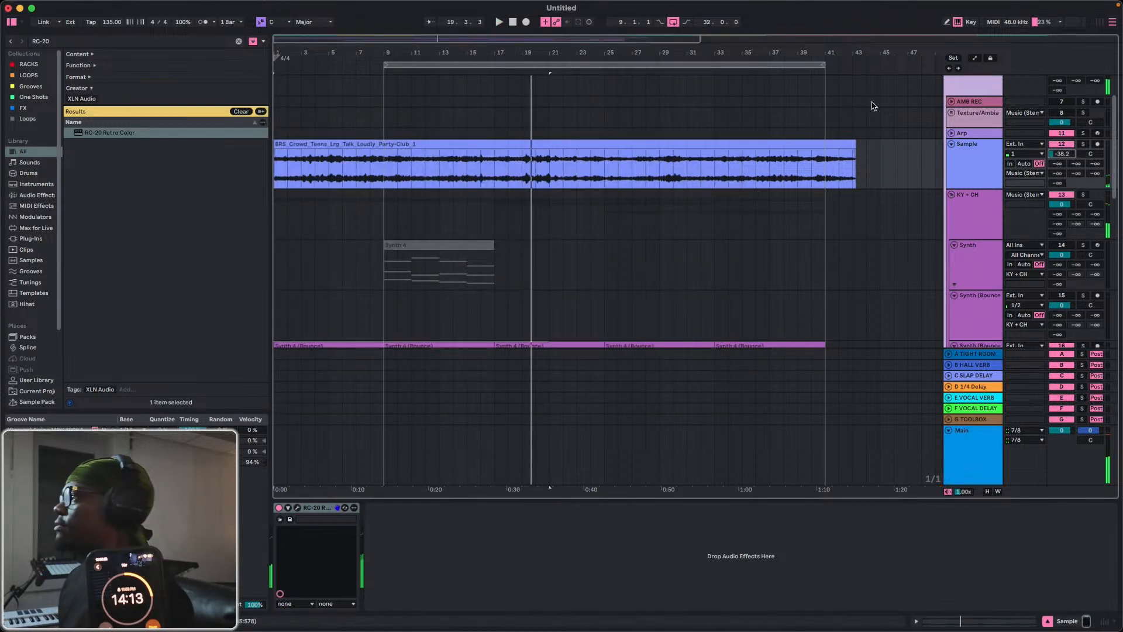
Compare the Sample track's crowd ambience soloed and in the full mix during playback.
key(space)
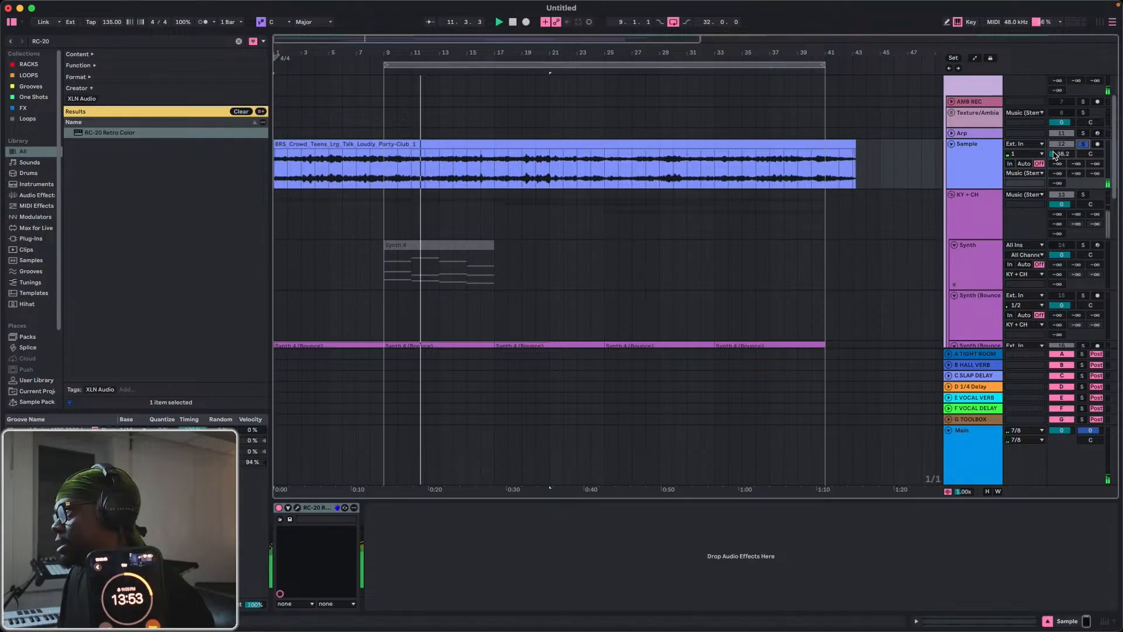
click(1085, 145)
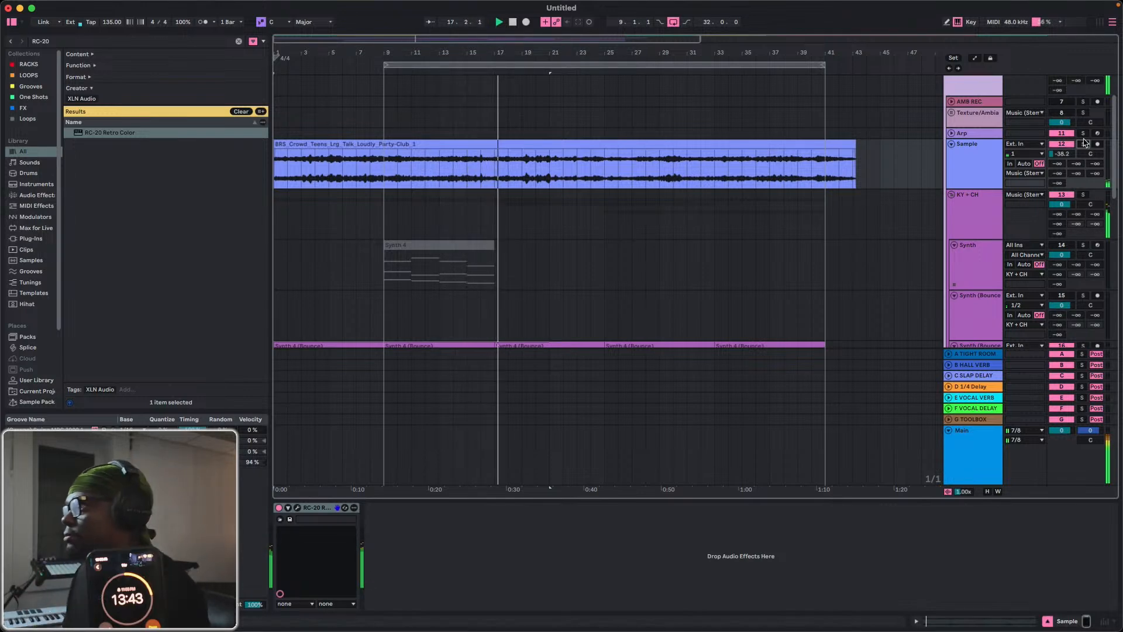
scroll(532, 301, down, 3)
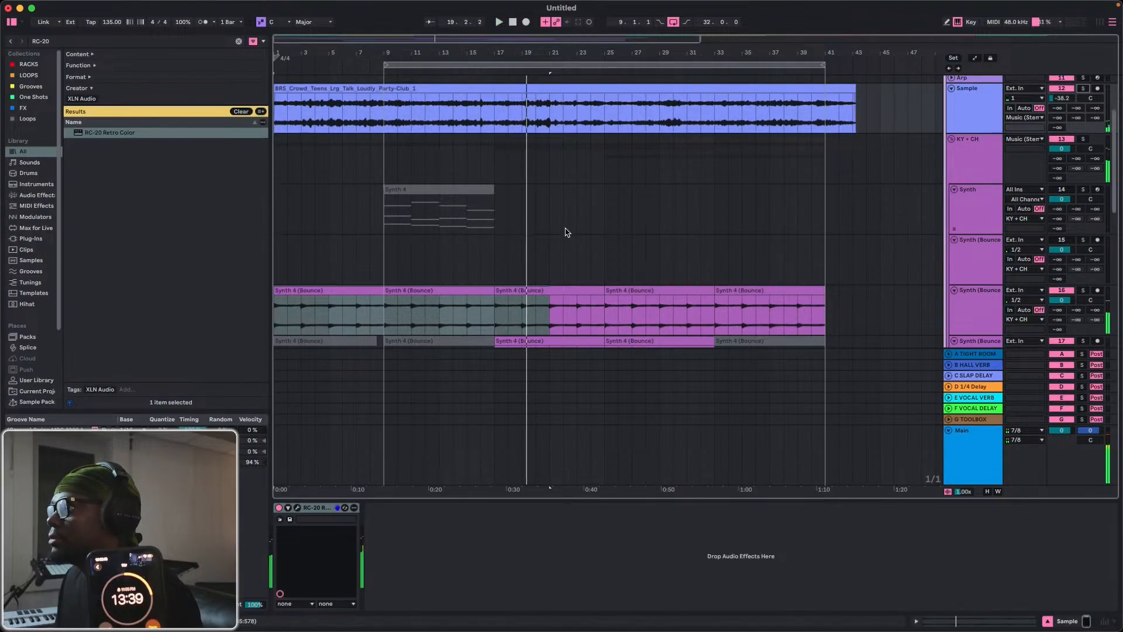
Switch to Splice, filter the library sounds by cinematic, and preview CoffeeShop_BW.60981.wav.
key(ctrl+Up)
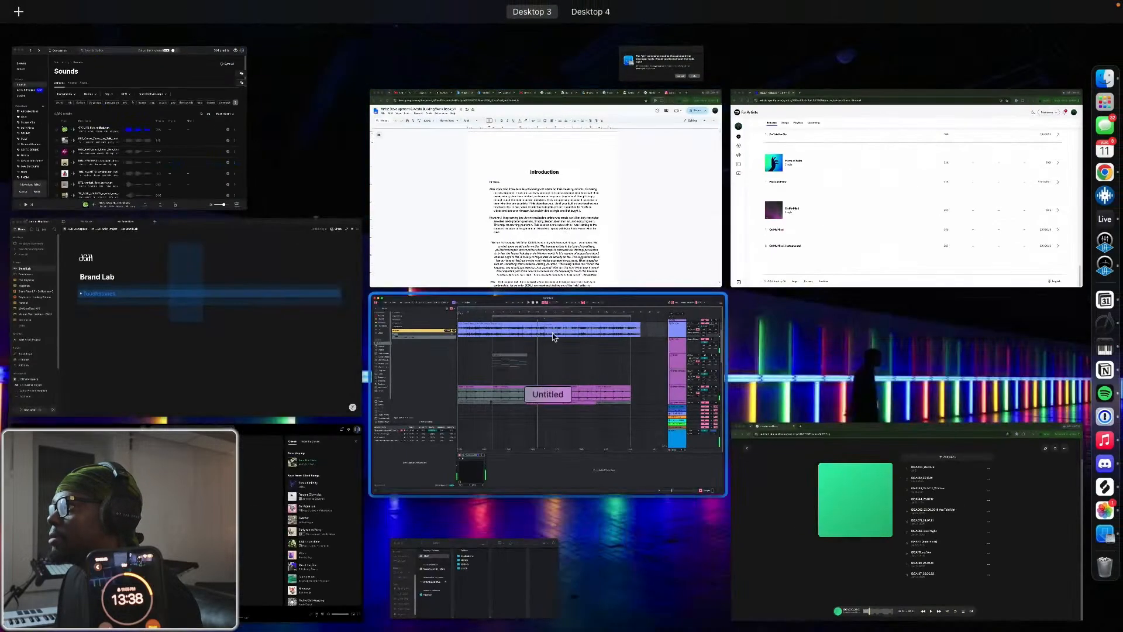
click(216, 126)
double_click(894, 214)
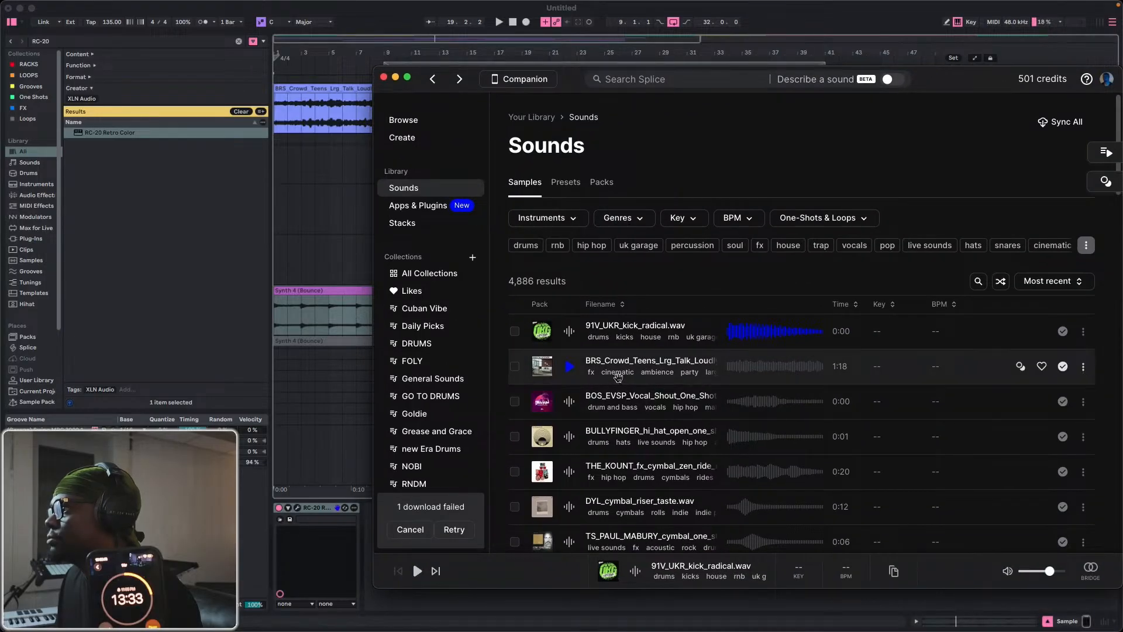
click(618, 372)
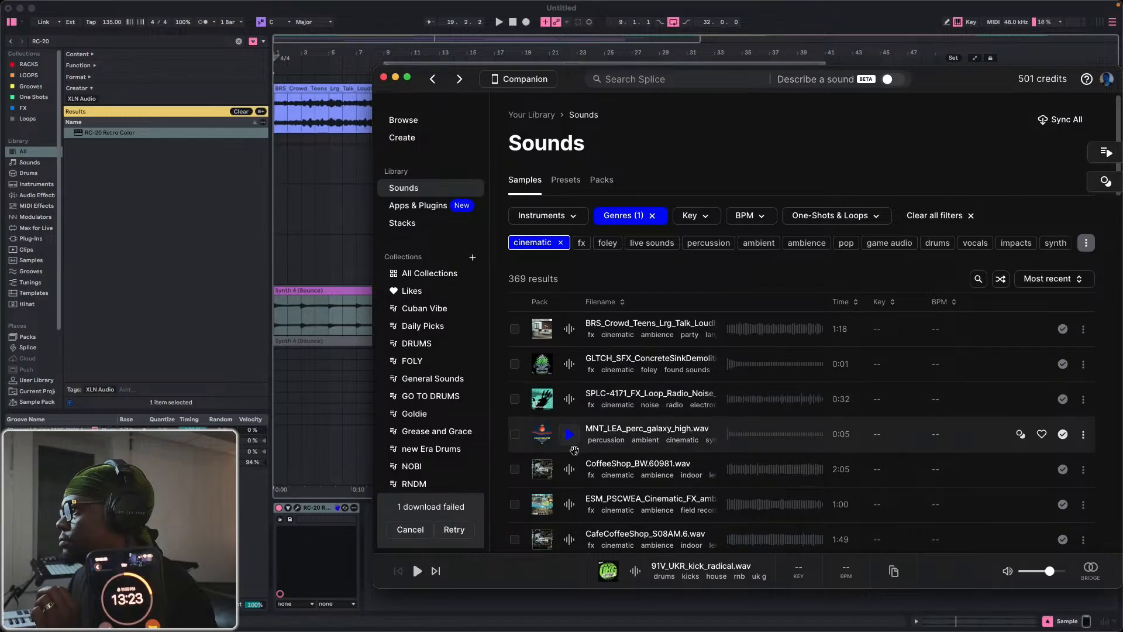
click(570, 469)
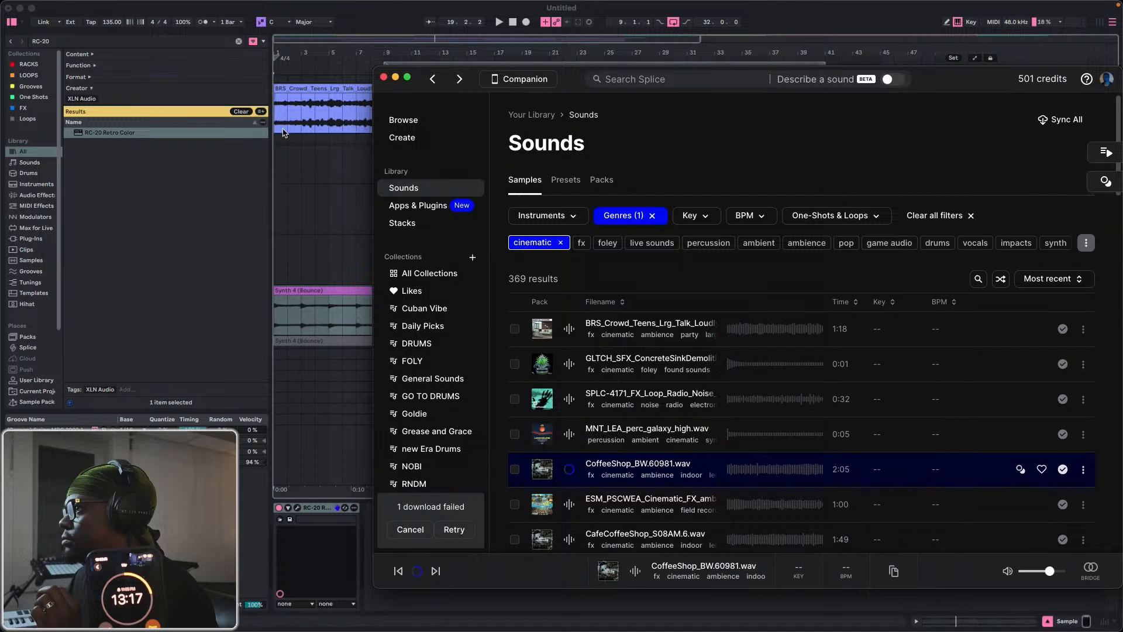
Replace the crowd clip at bar 1 of the Sample track with CoffeeShop_BW.60981 and stop the Splice preview.
scroll(284, 133, up, 2)
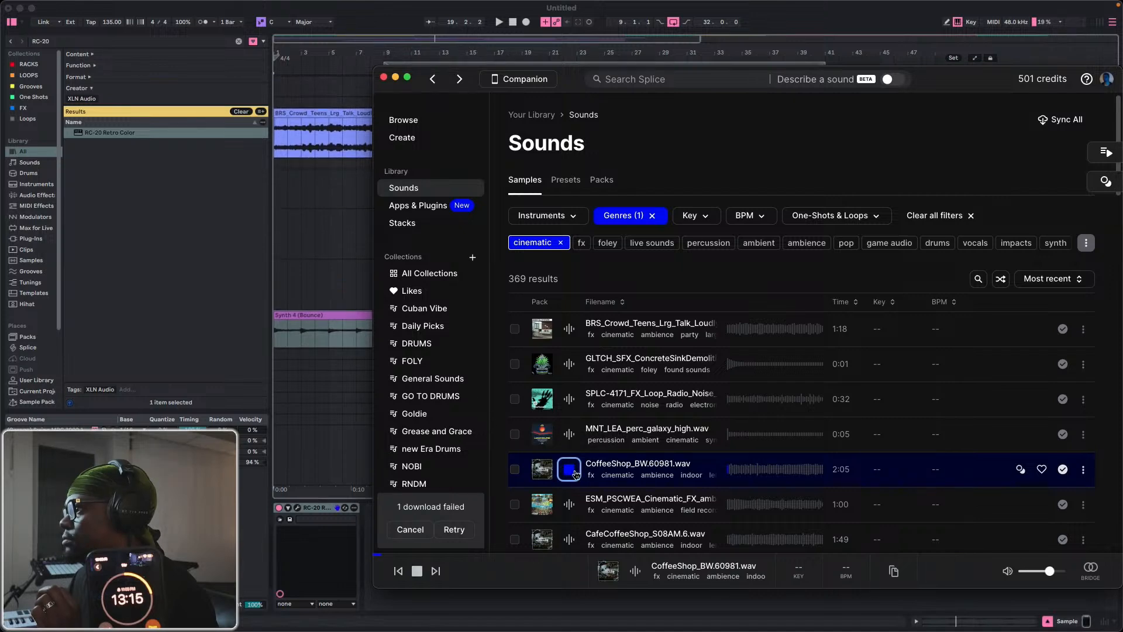
mouse_move(292, 137)
mouse_down()
mouse_move(305, 121)
mouse_move(296, 119)
mouse_up()
key(ctrl+Up)
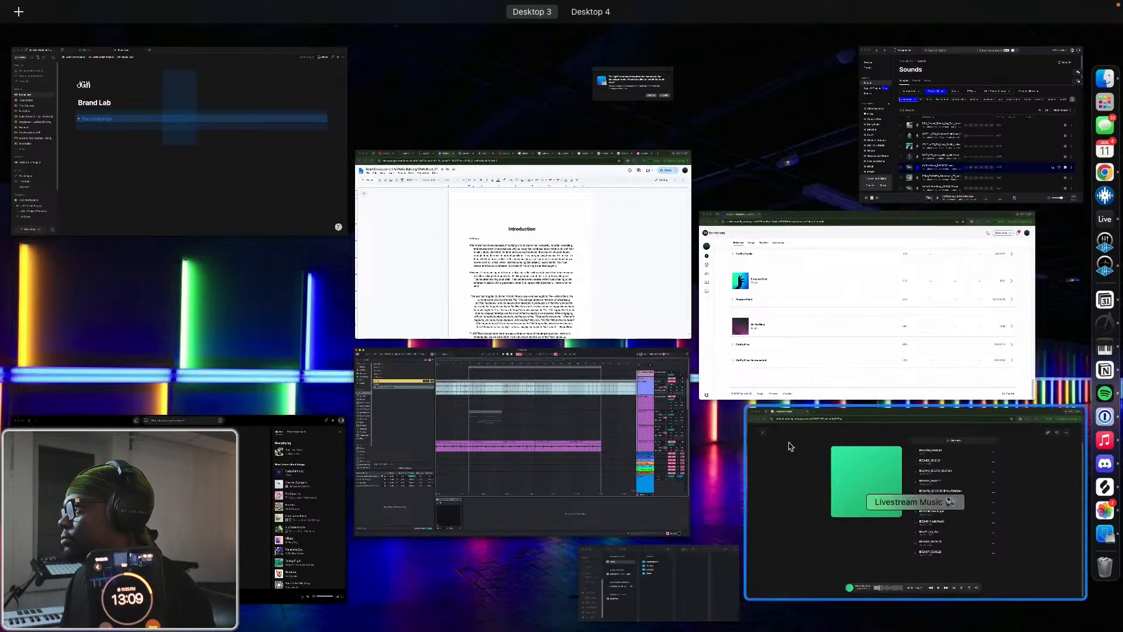
click(932, 156)
key(space)
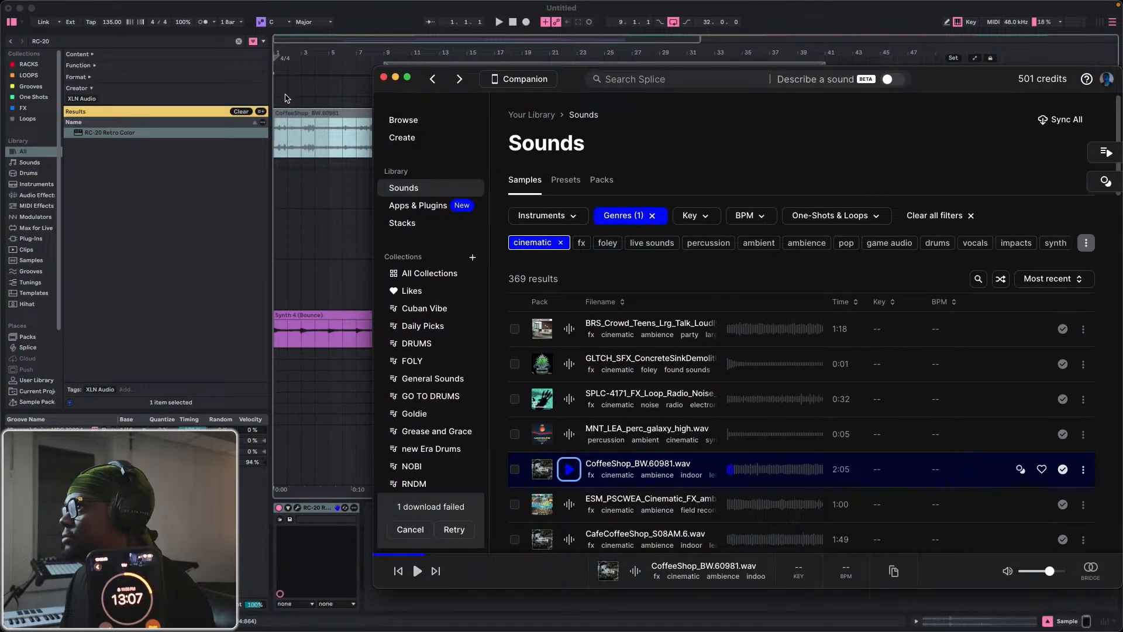
Turn off warping for the CoffeeShop_BW.60981 clip on the Sample track.
click(297, 115)
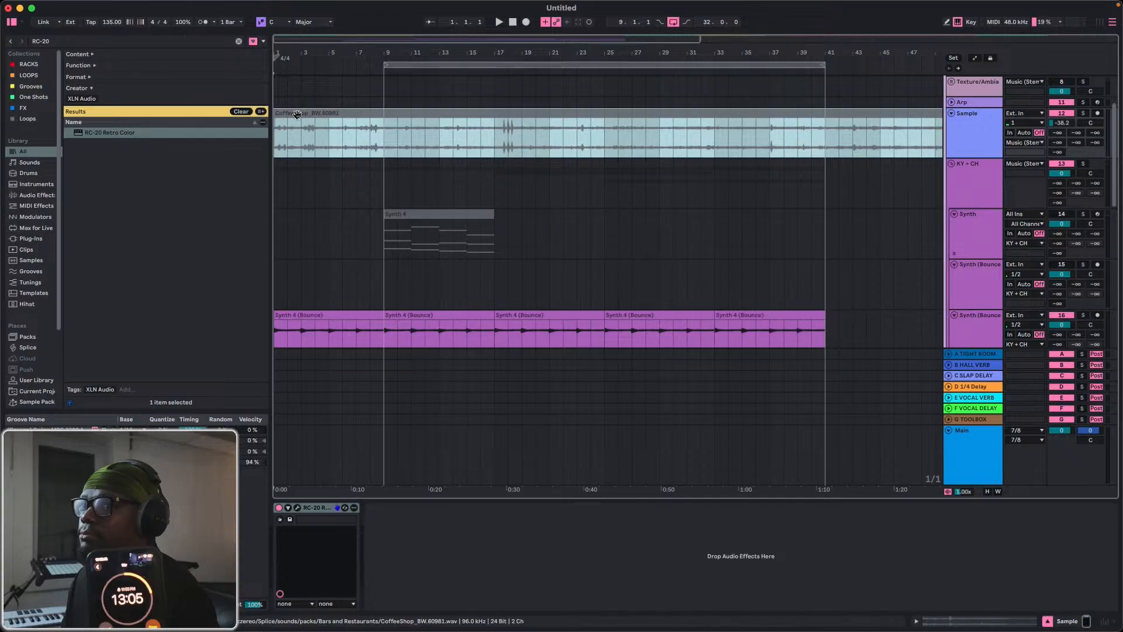
double_click(297, 114)
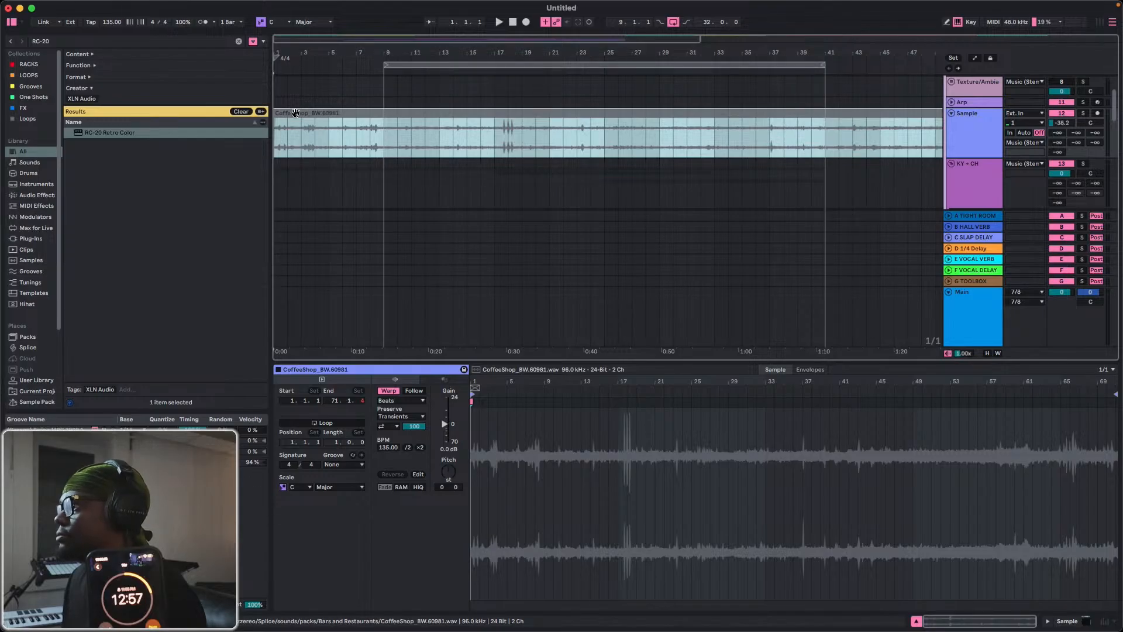
click(388, 391)
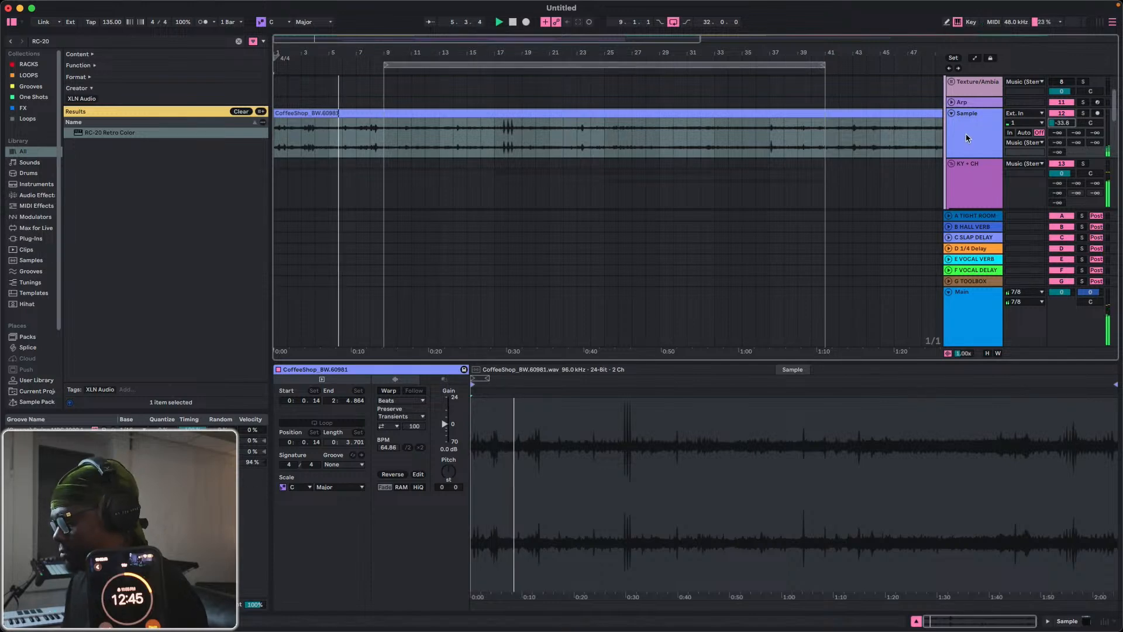
Search the browser for Glue and add the Glue Compressor to the Sample track.
key(super+f)
text(Glkue)
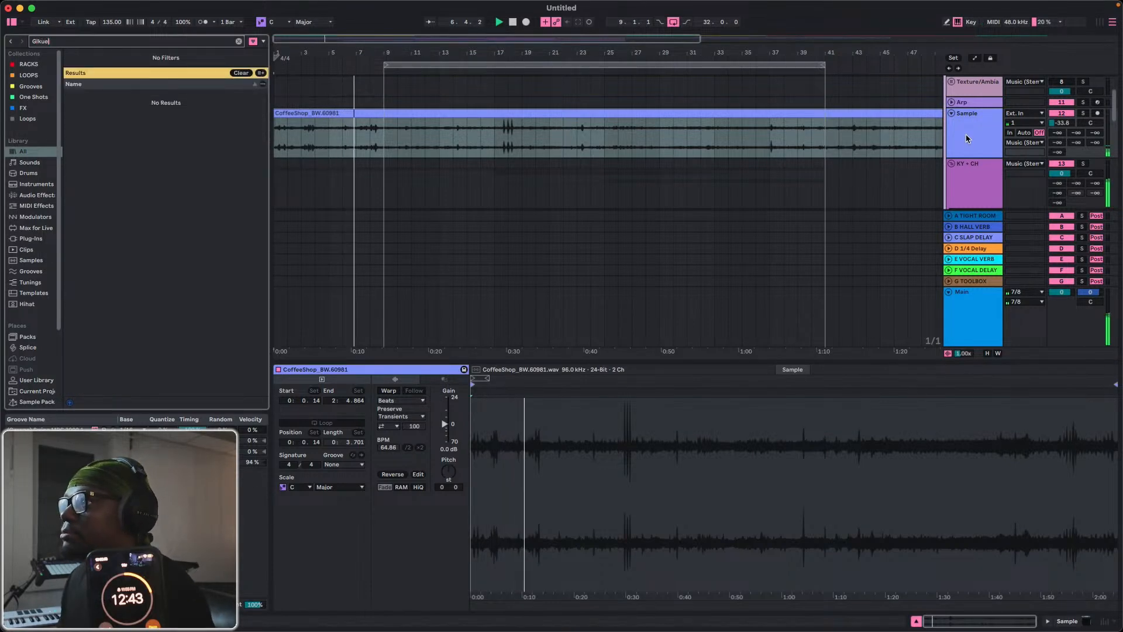
key(BackSpace)
key(BackSpace)
key(BackSpace)
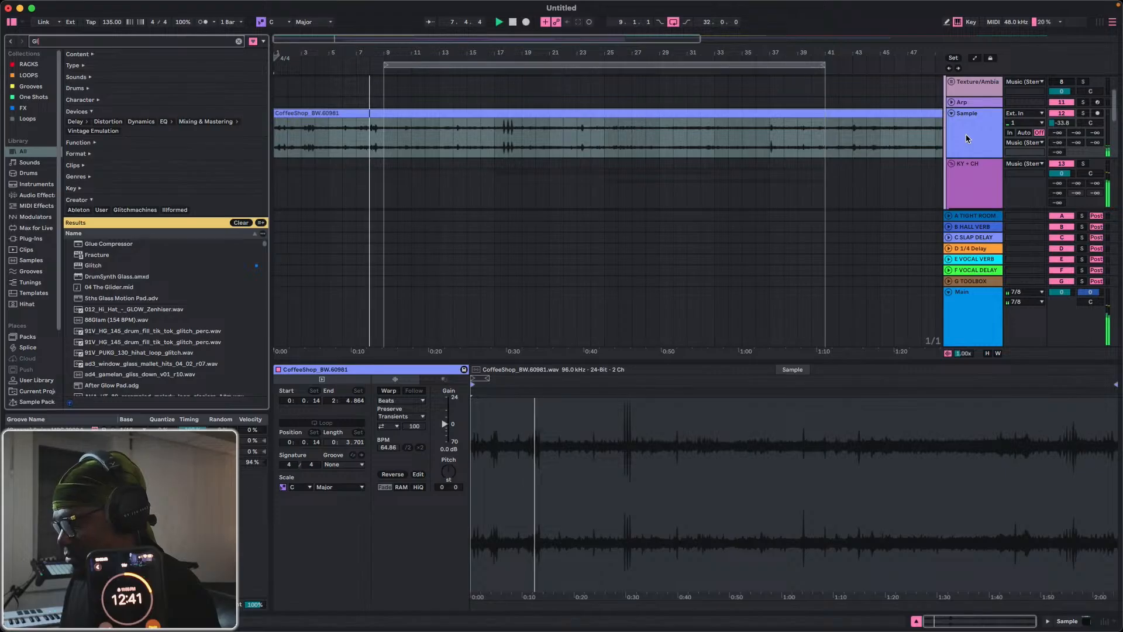
text(e)
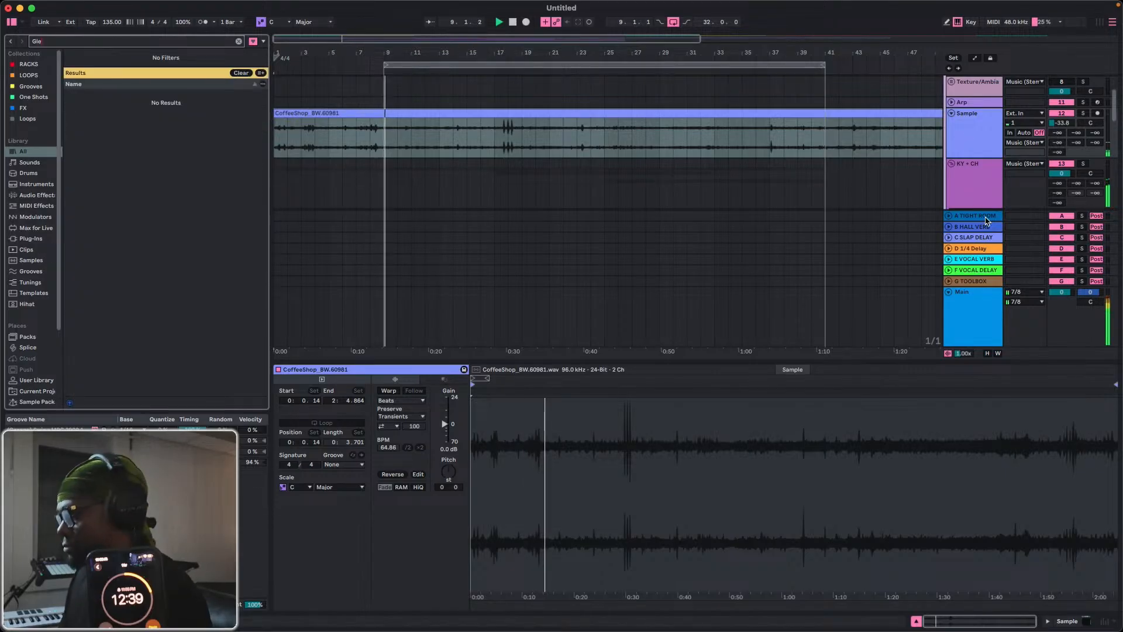
key(BackSpace)
text(u)
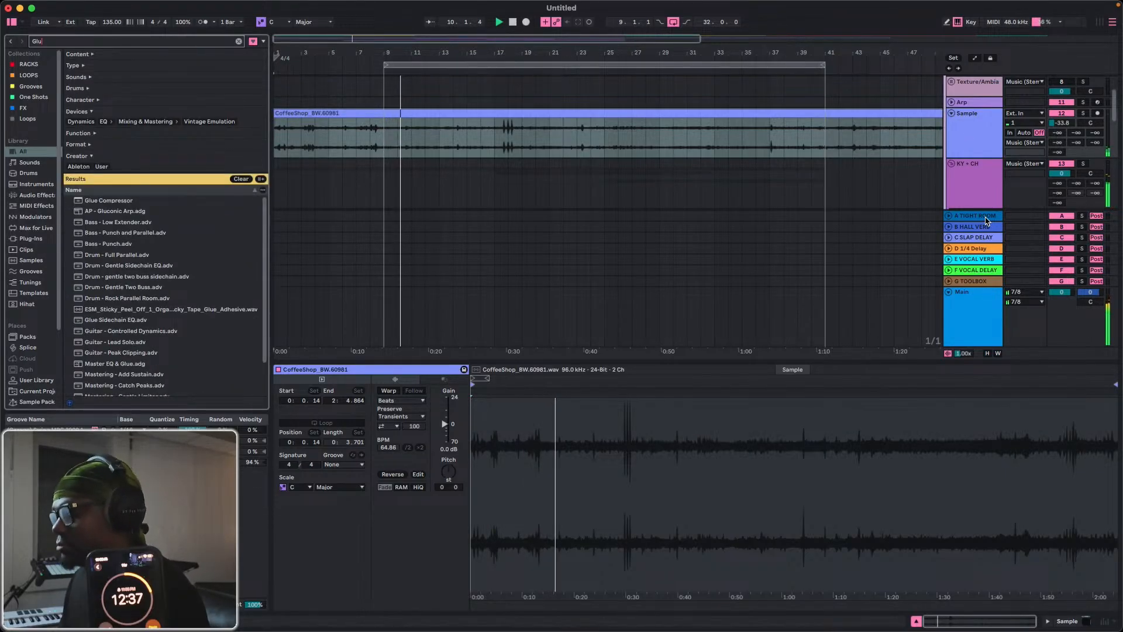
text(e)
drag(130, 202, 961, 136)
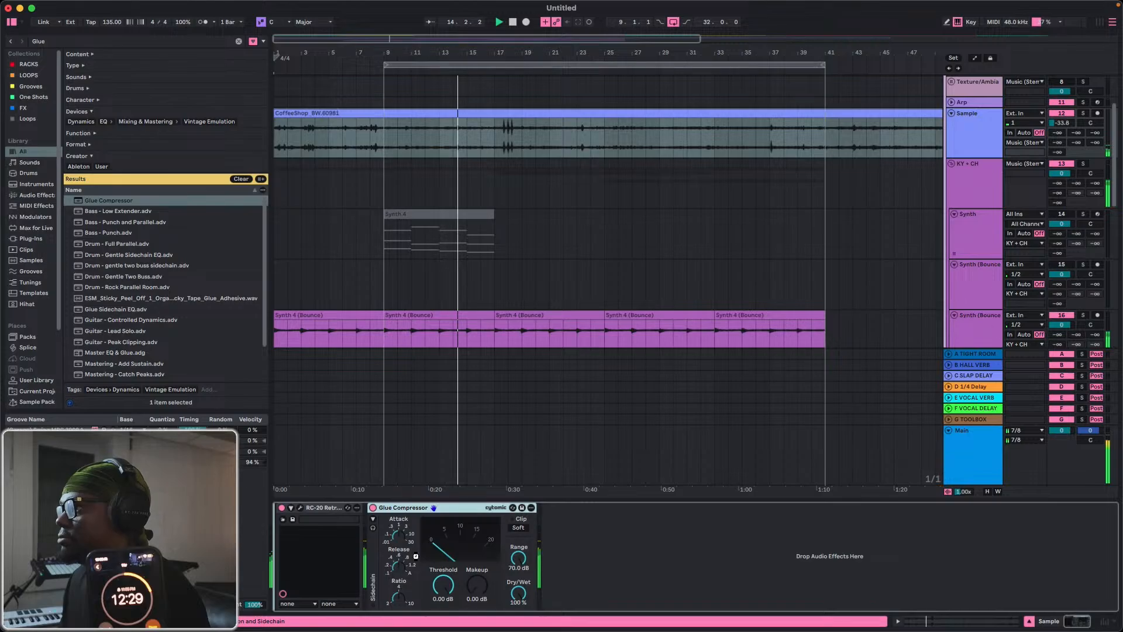
Set the Sample track's Glue Compressor threshold to -29.8 dB and makeup to 5.56 dB, and hide the device view.
drag(349, 585, 349, 629)
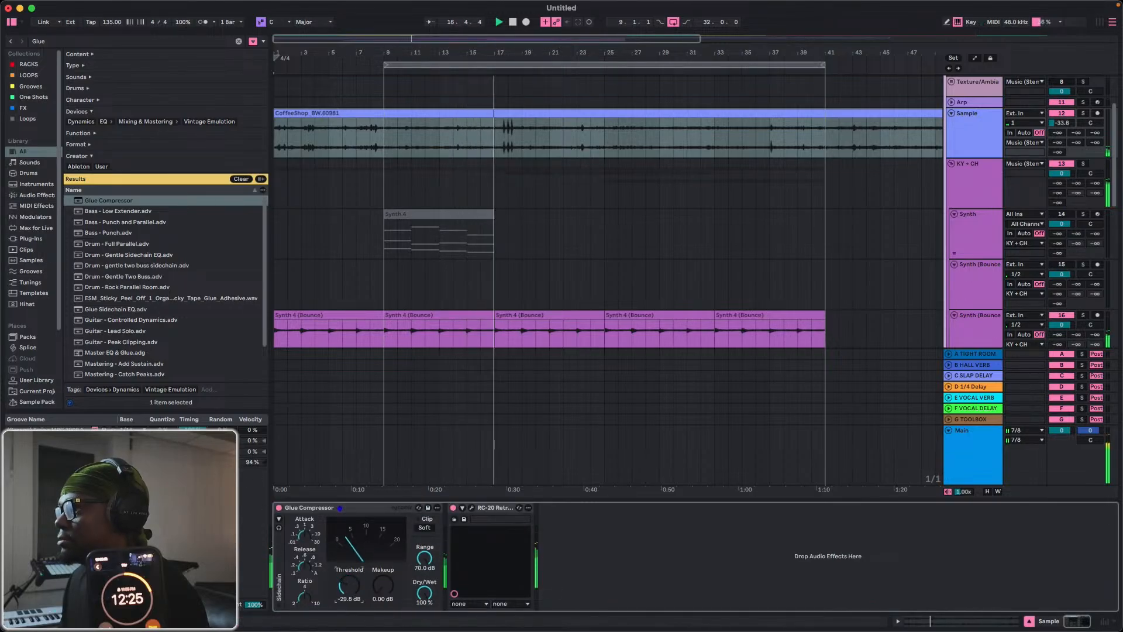
drag(383, 583, 388, 585)
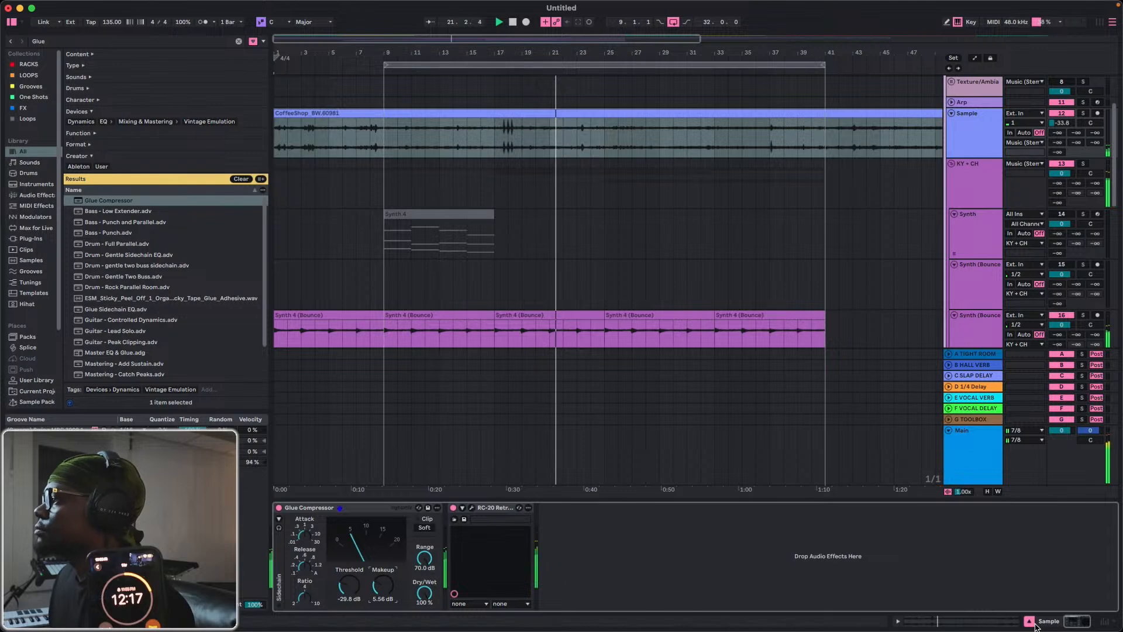
click(1078, 622)
Examine the device chain on Synth (Bounce) track 17 during playback.
scroll(772, 290, down, 2)
scroll(772, 291, down, 1)
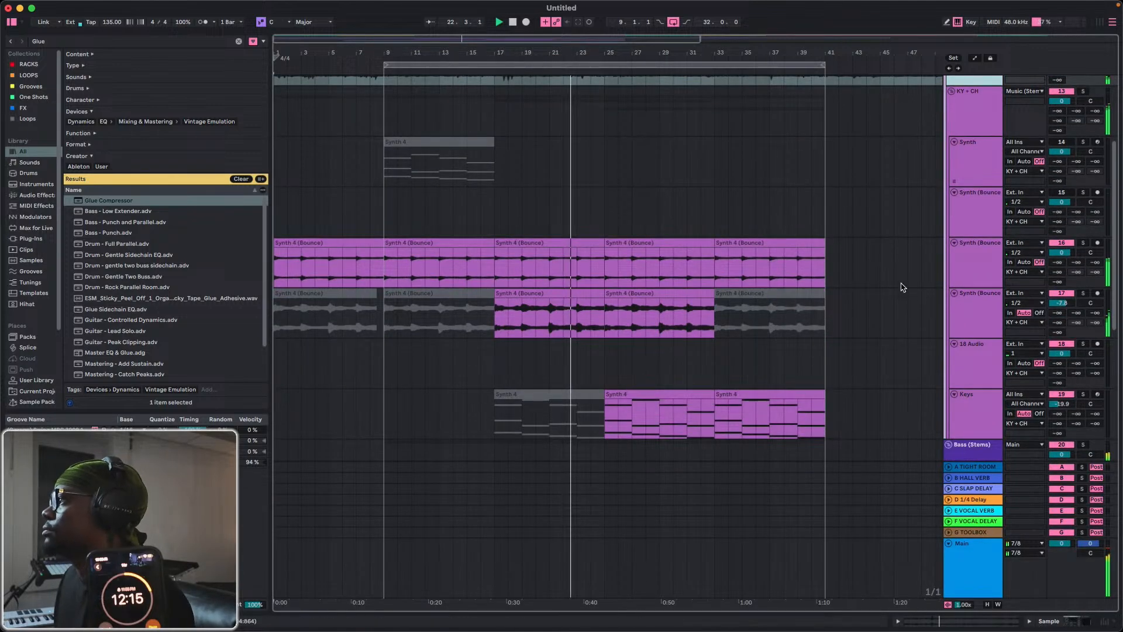
double_click(963, 309)
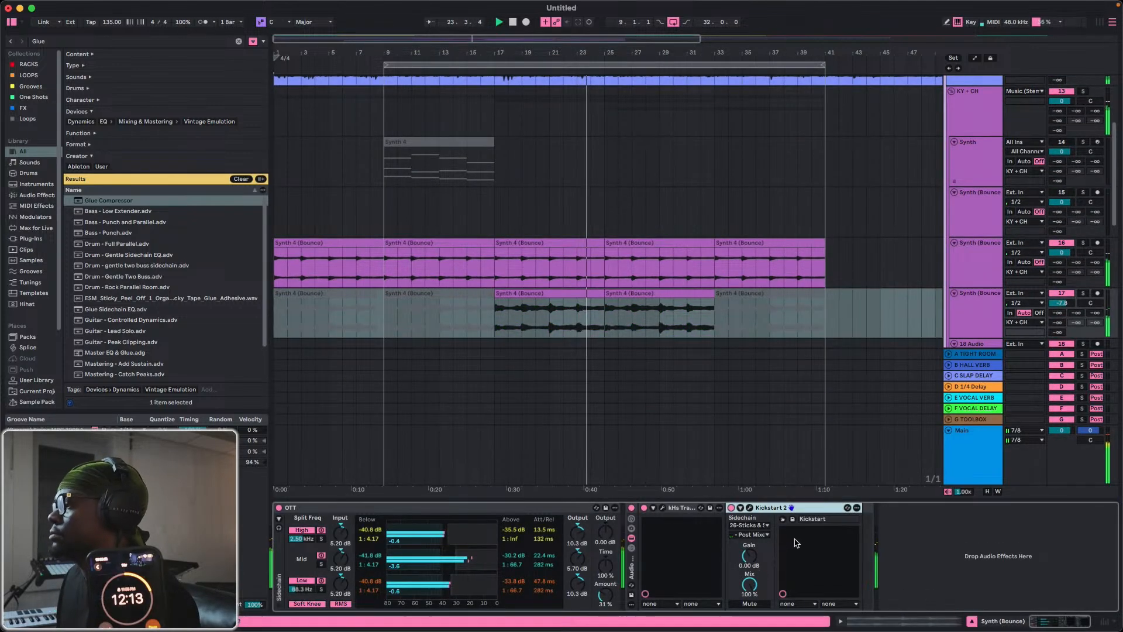
key(super+f)
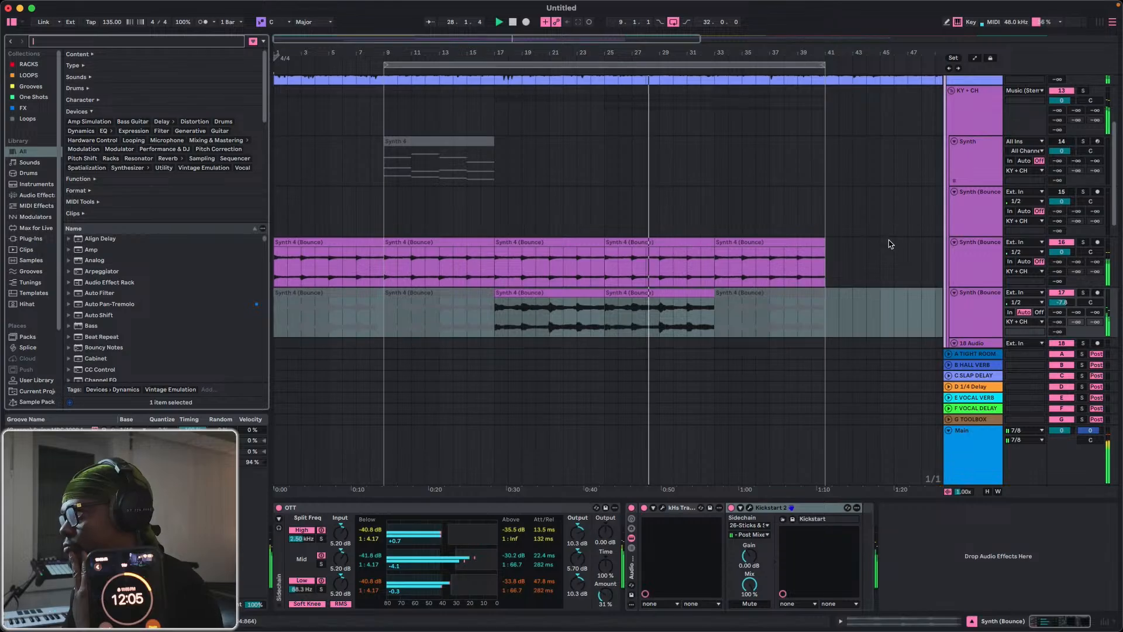
Open Analog Lab V on the Keys track and lower the track's volume to -28.3 dB while playing from the bar 25 clip.
scroll(890, 243, down, 5)
click(980, 247)
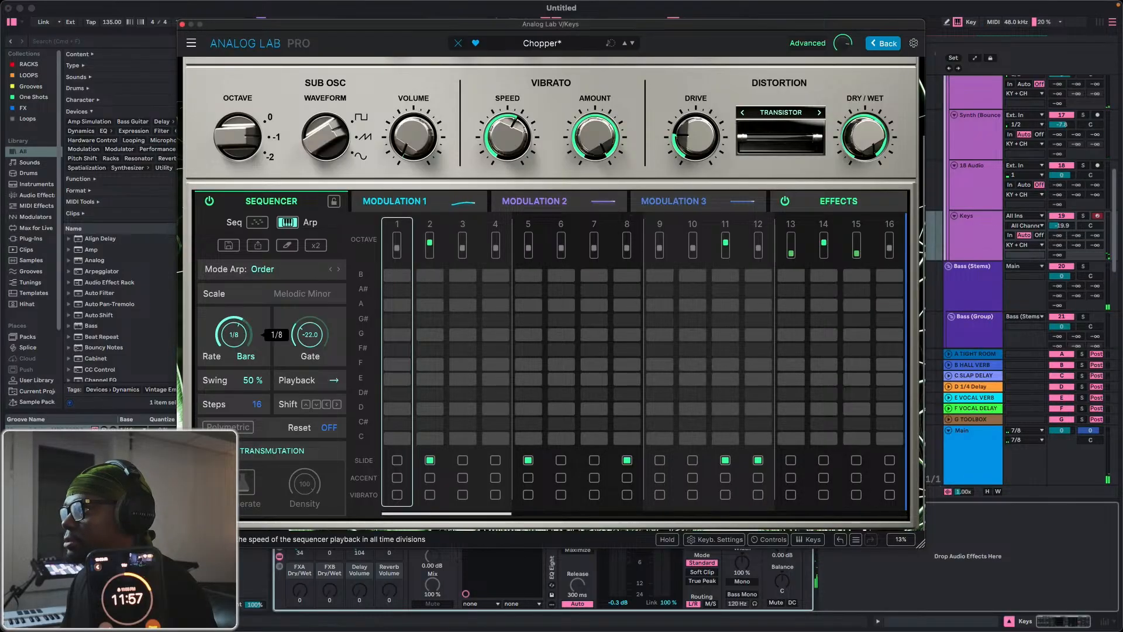
drag(384, 25, 501, 387)
click(631, 217)
key(space)
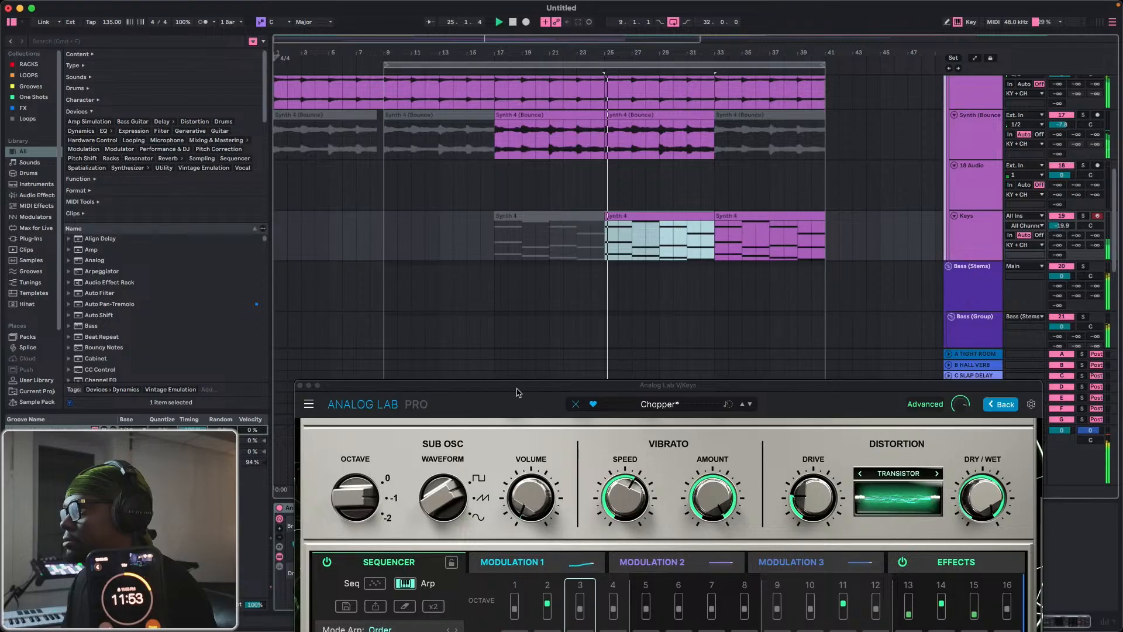
drag(1063, 227, 1063, 239)
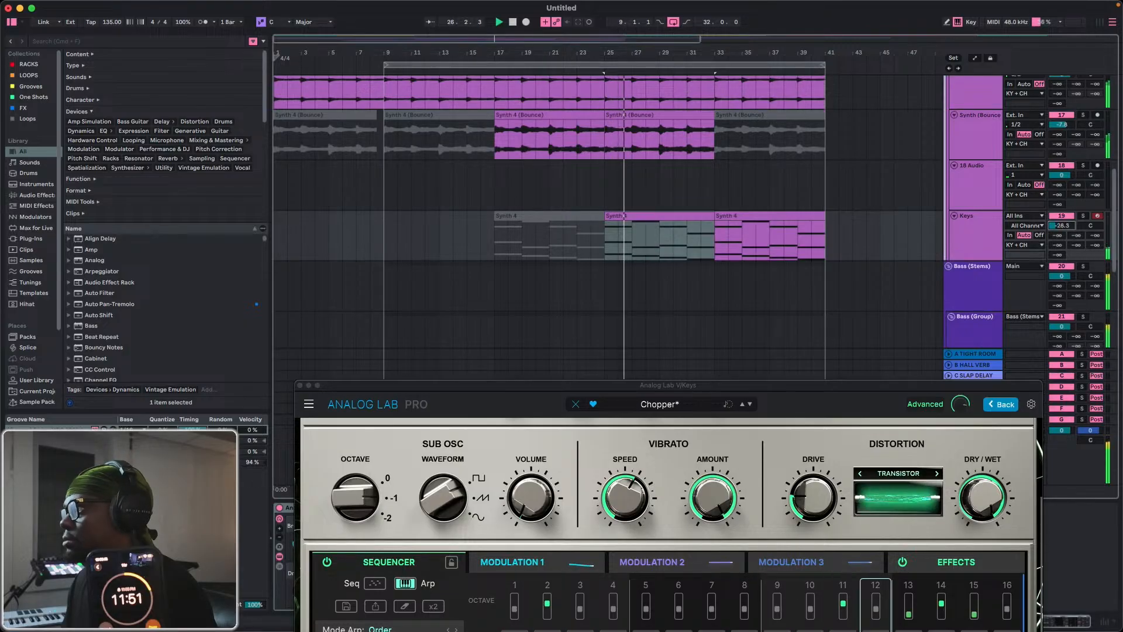
Set Analog Lab's arpeggiator rate to 1/16, lower its gate, and close the plug-in window.
drag(409, 385, 427, 157)
drag(372, 472, 371, 460)
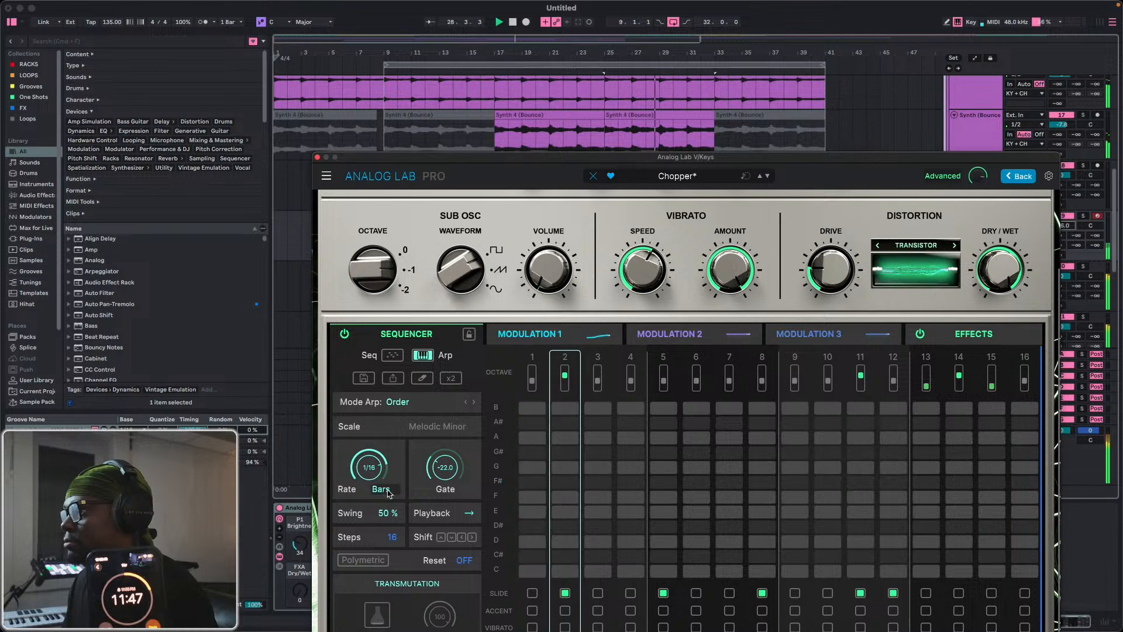
drag(444, 473, 444, 490)
click(317, 156)
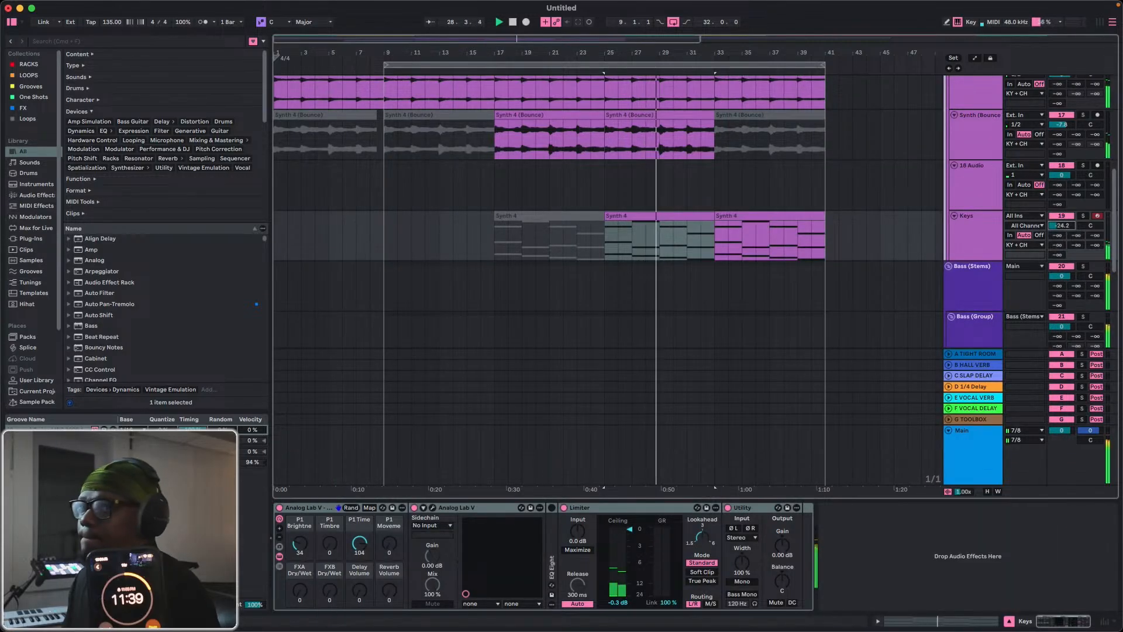
Set the Keys track's volume to -24.2 dB and review it against the neighbouring synth tracks during playback.
drag(1054, 228, 1054, 226)
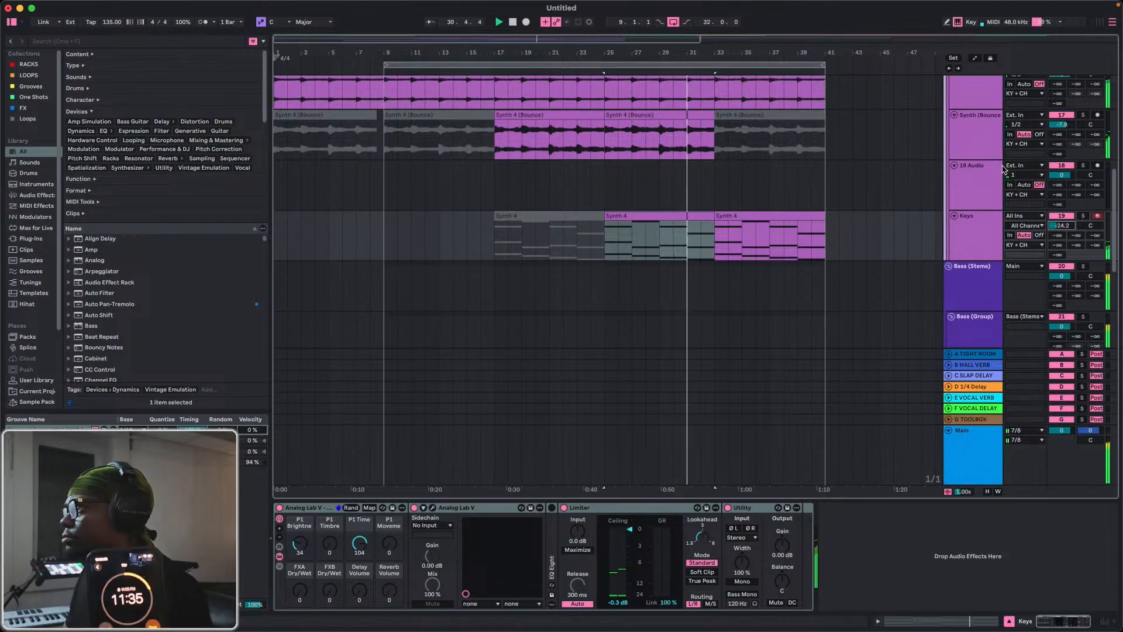
scroll(794, 241, up, 5)
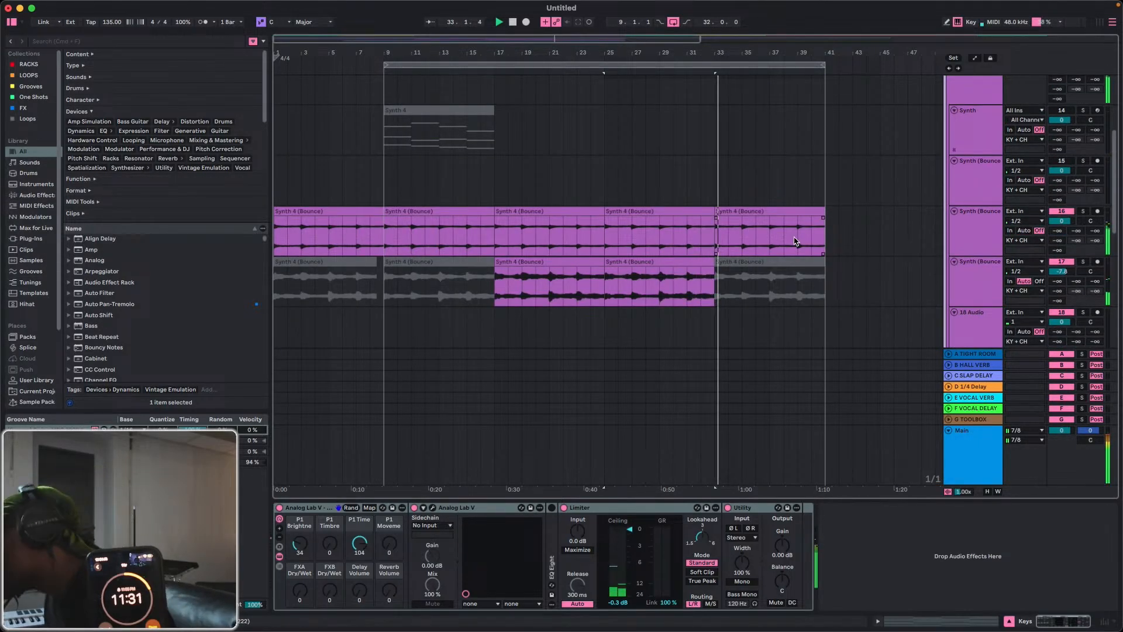
scroll(792, 242, down, 1)
scroll(791, 243, down, 3)
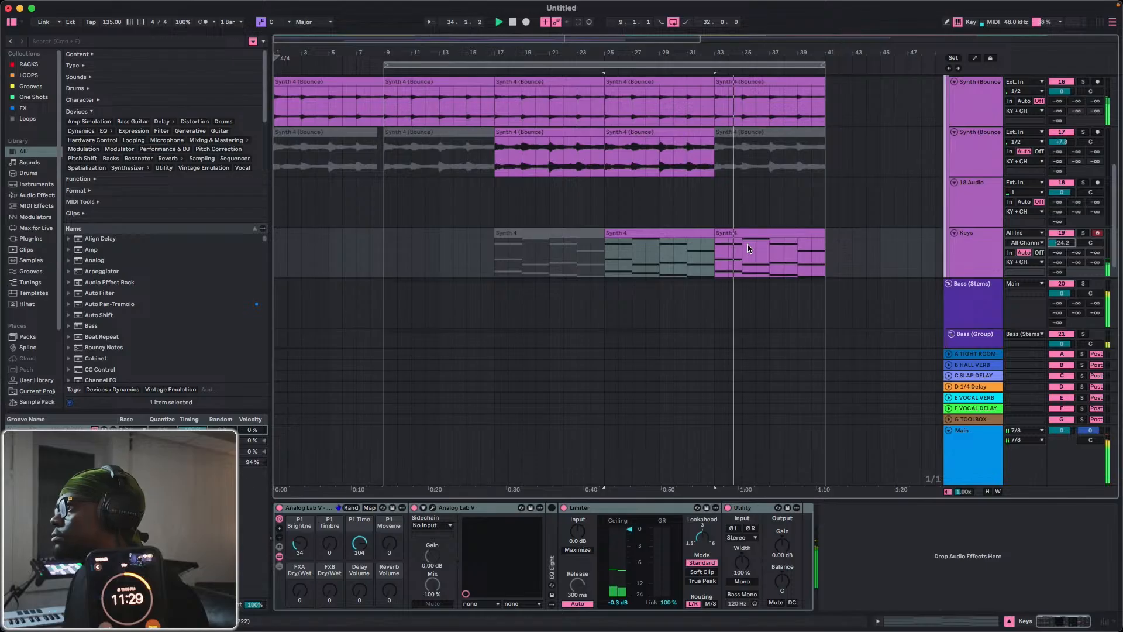
Open the CoffeeShop_BW.60981 audio clip on the Sample track and raise its clip gain to 8.7 dB during playback.
scroll(772, 246, up, 3)
scroll(749, 249, down, 6)
scroll(749, 249, down, 6)
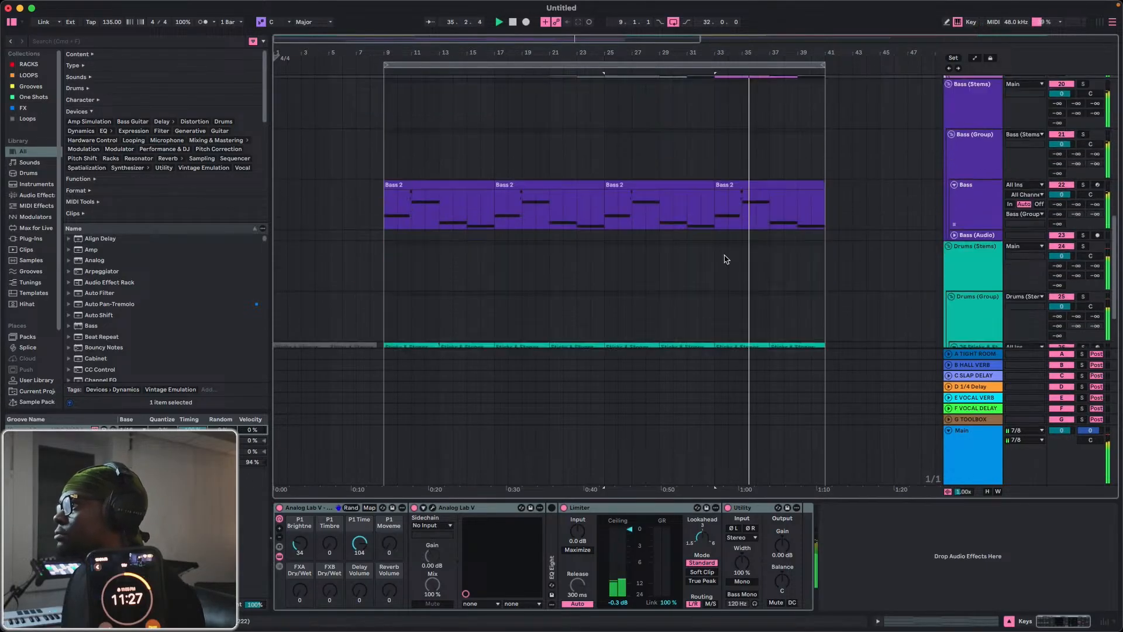
key(space)
scroll(581, 225, up, 15)
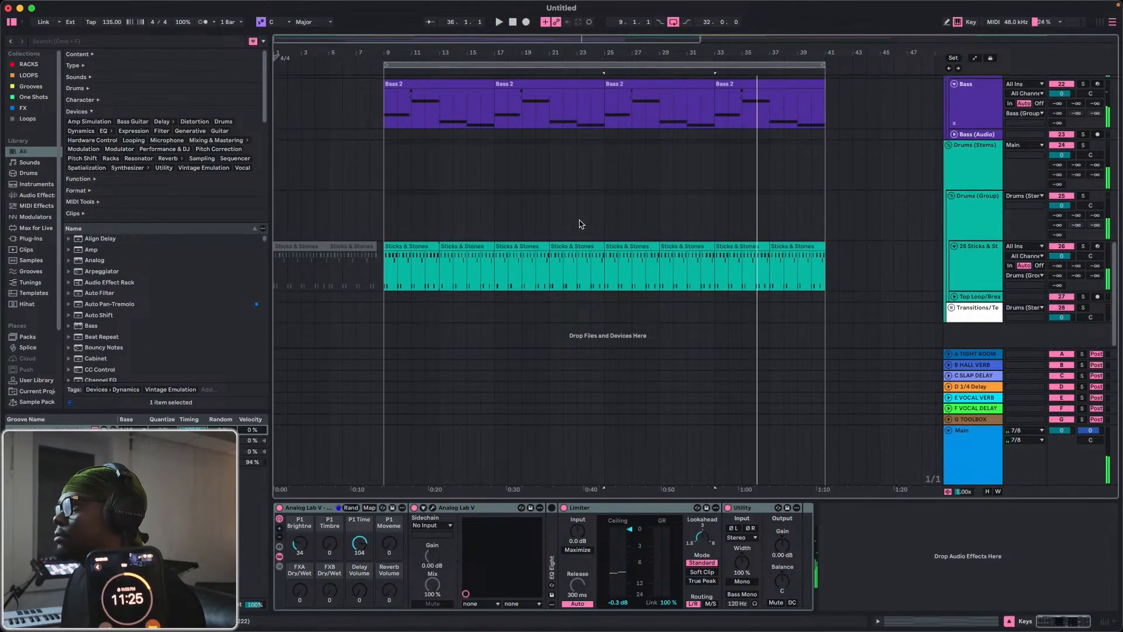
key(space)
double_click(608, 232)
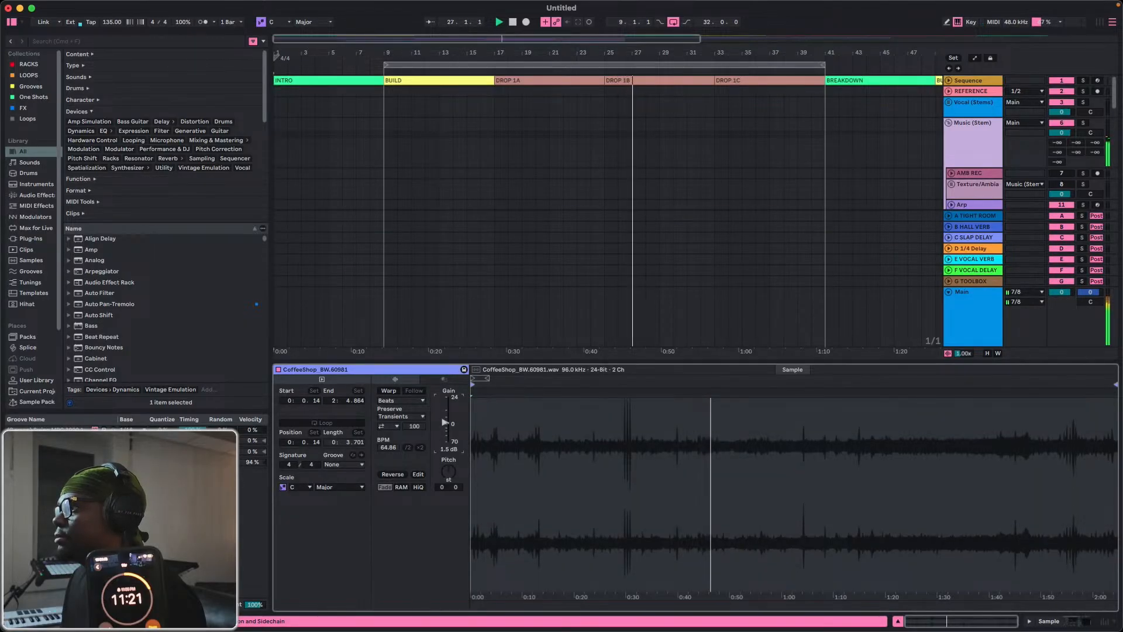
drag(445, 423, 445, 413)
Raise the Sample track's volume to -22.1 dB.
scroll(974, 145, down, 1)
scroll(975, 153, down, 2)
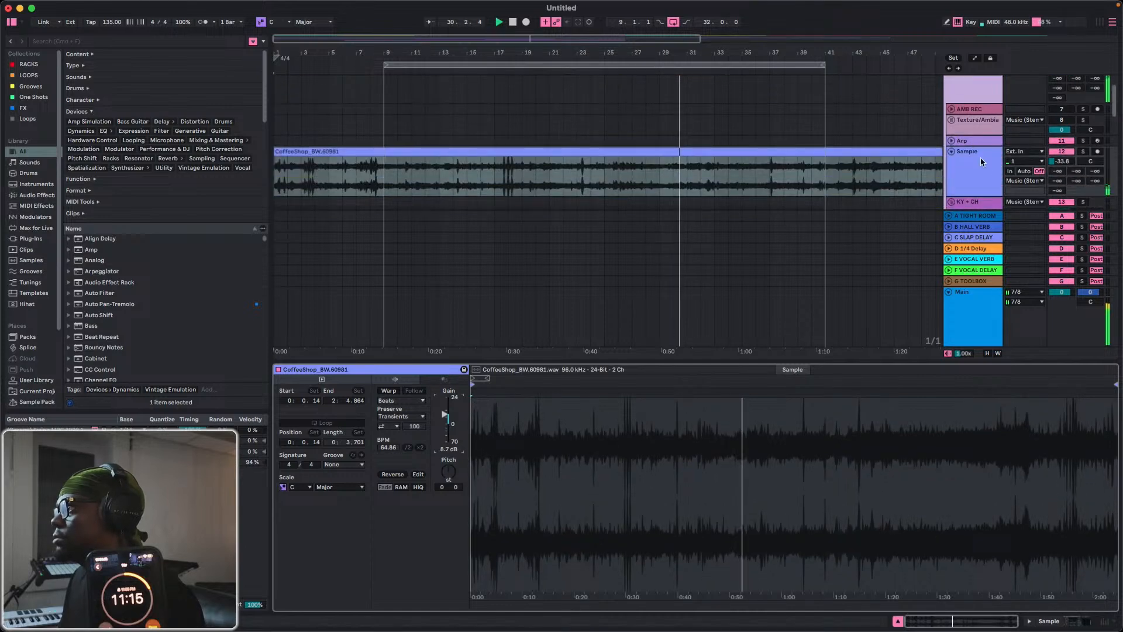
drag(1058, 162, 1058, 157)
Lower the Noise amount to about 30% in the Sample track's RC-20 Retro Color, set the track volume to -30.4 dB, and close the plug-in.
double_click(978, 175)
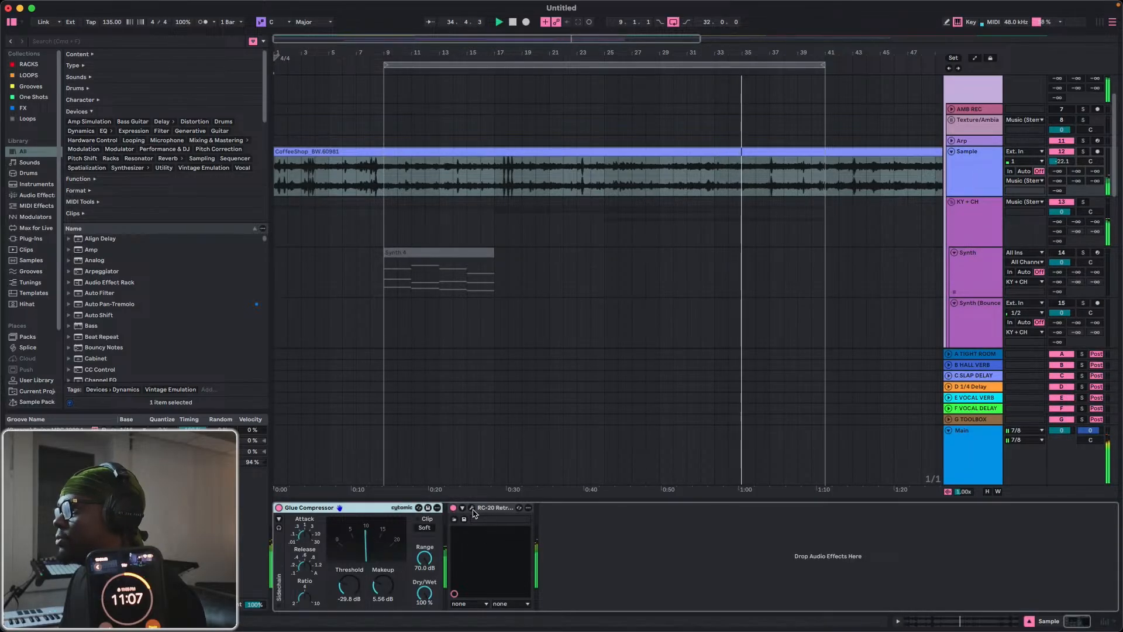
click(472, 508)
drag(318, 280, 319, 349)
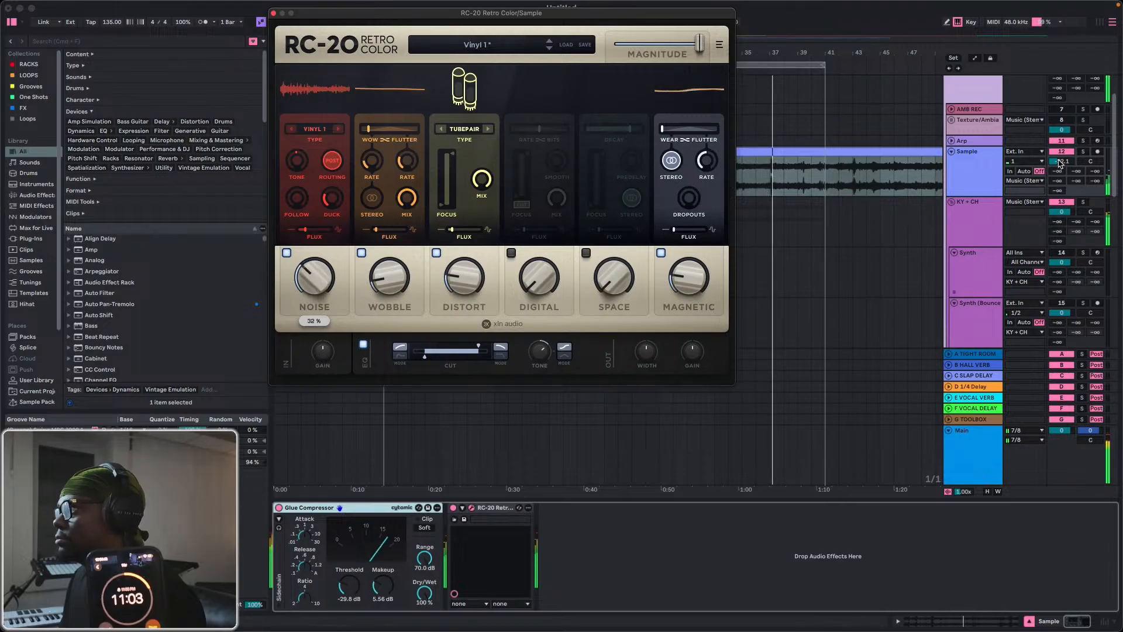
drag(1061, 161, 1061, 208)
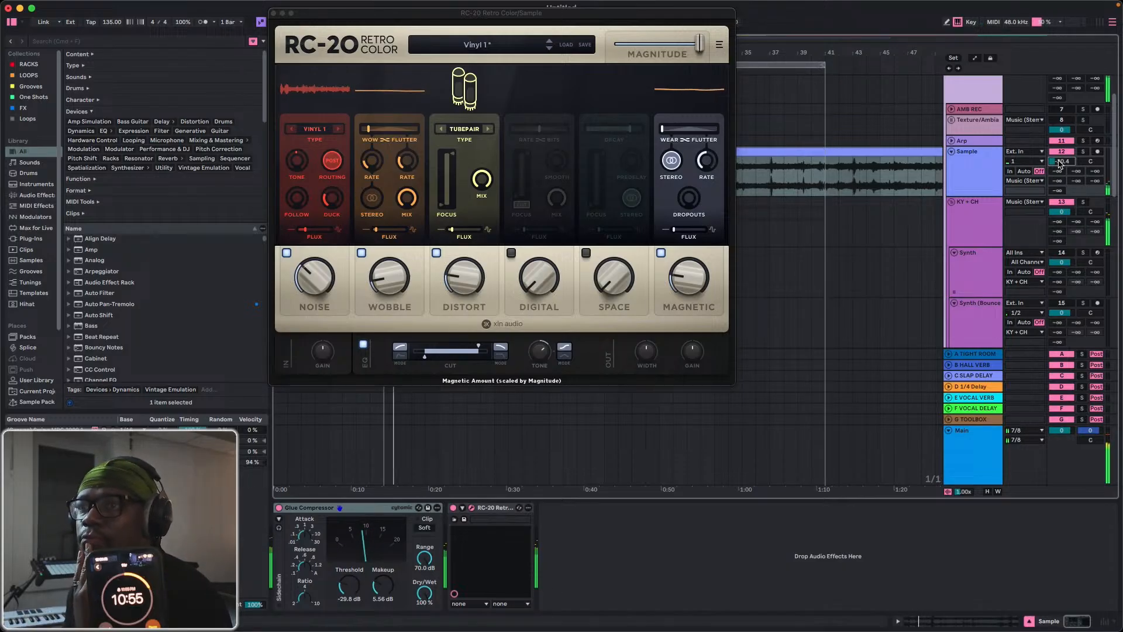
click(272, 13)
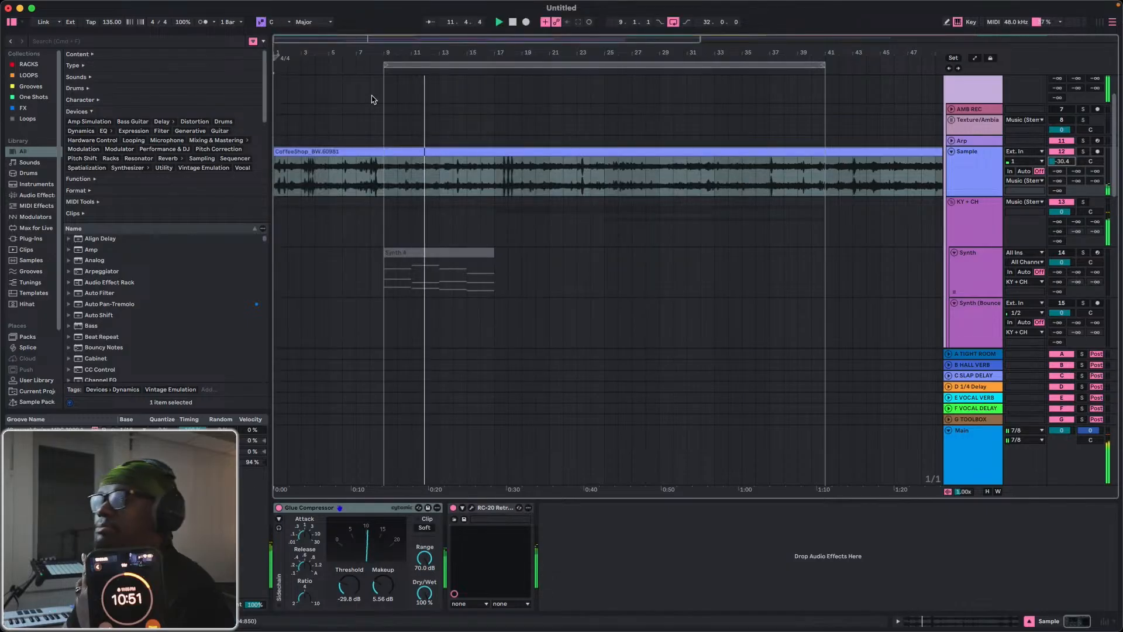
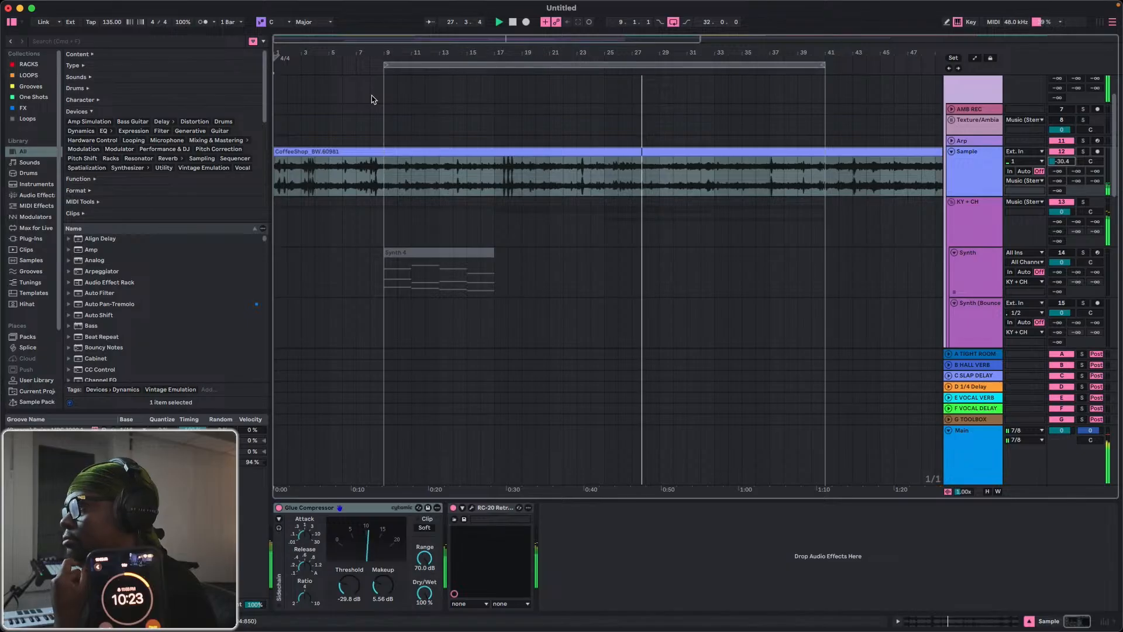
Open the Trance Gate on the second bounced synth track and set its resolution to 1/16.
scroll(755, 210, down, 10)
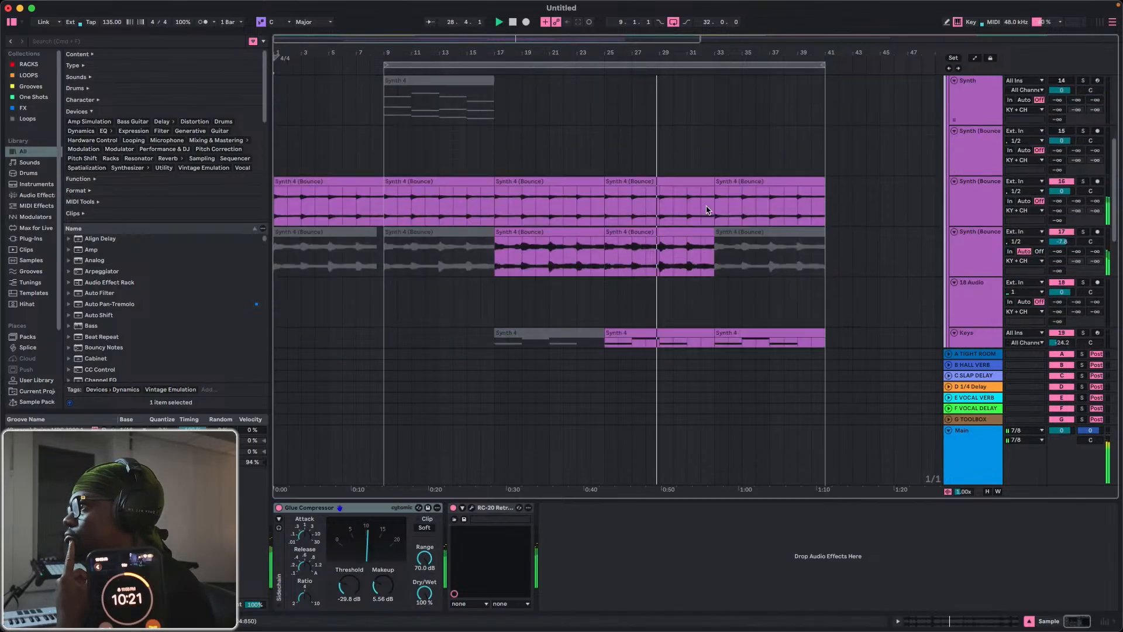
scroll(968, 183, up, 5)
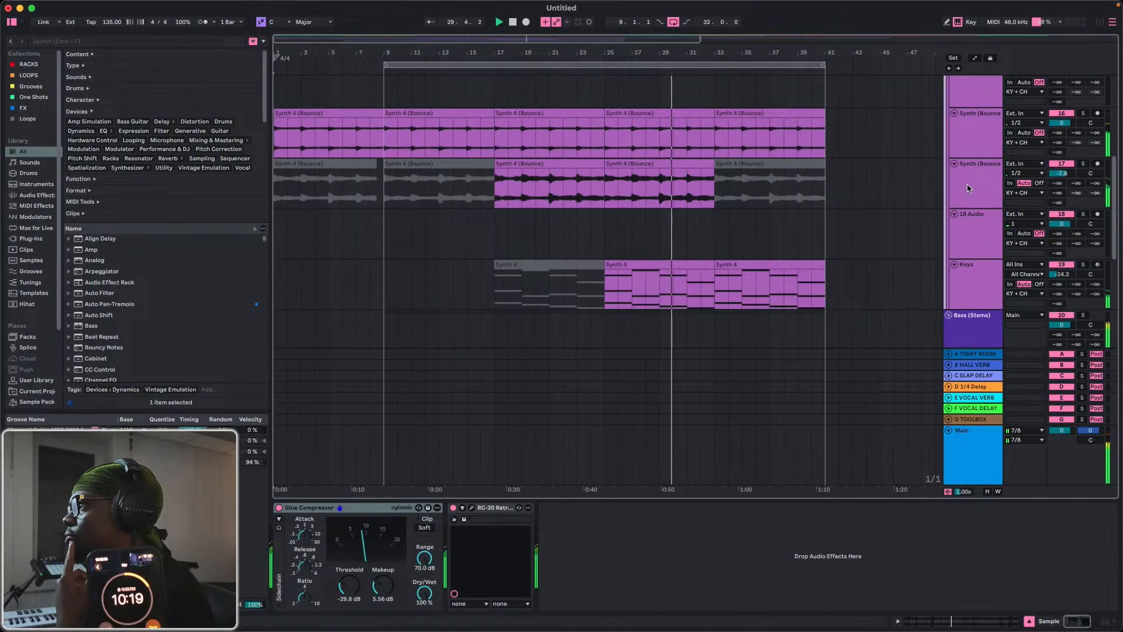
click(970, 183)
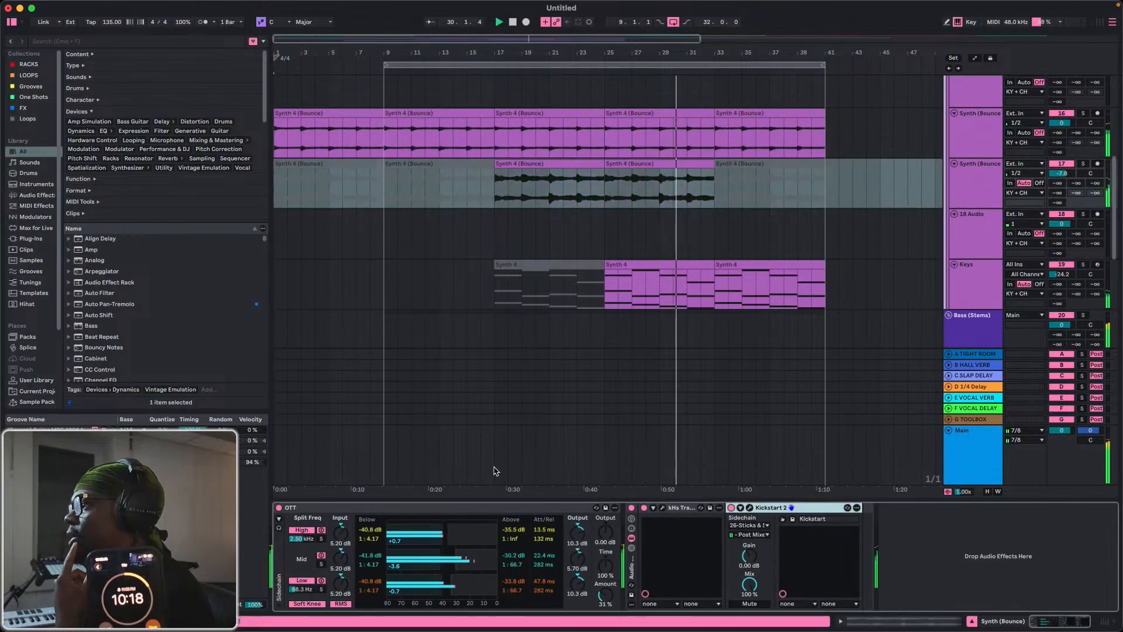
click(663, 507)
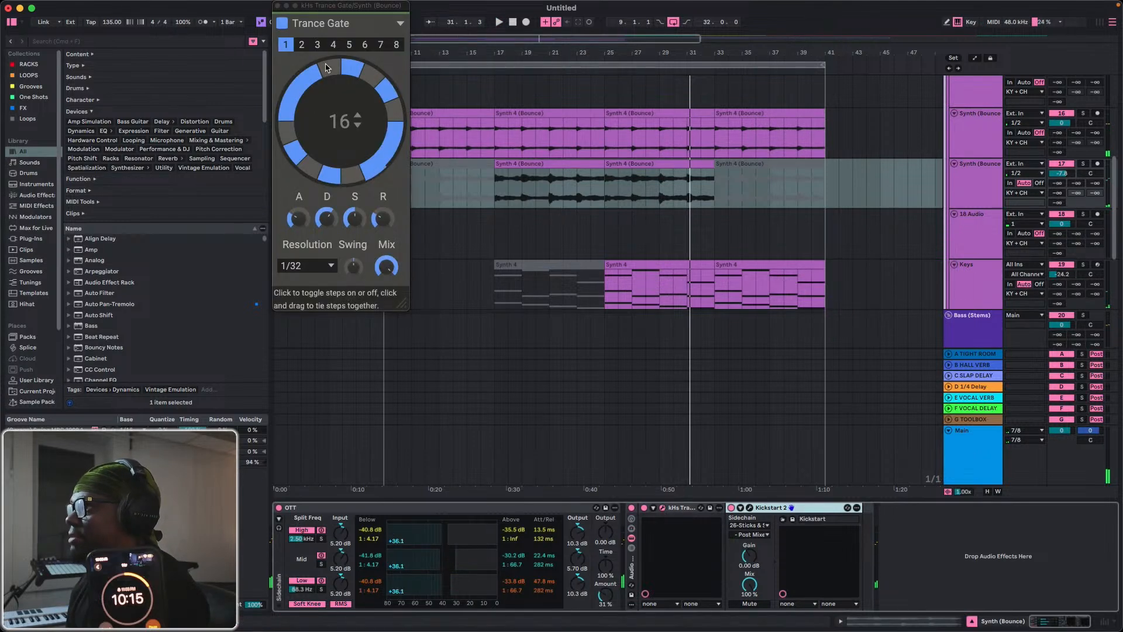
click(297, 266)
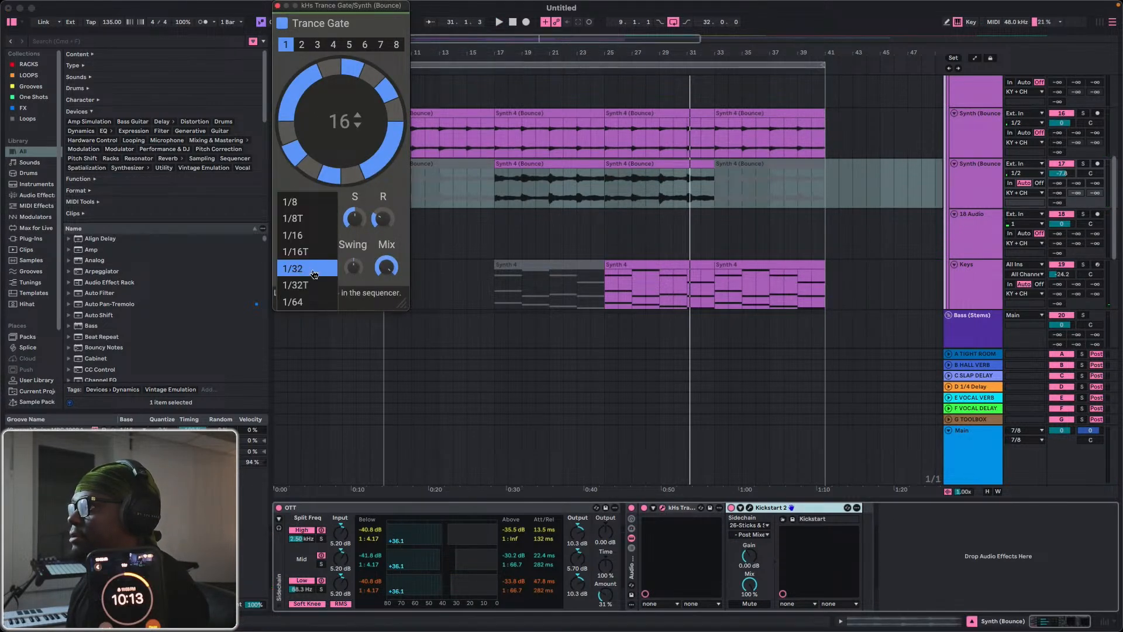
click(305, 236)
key(space)
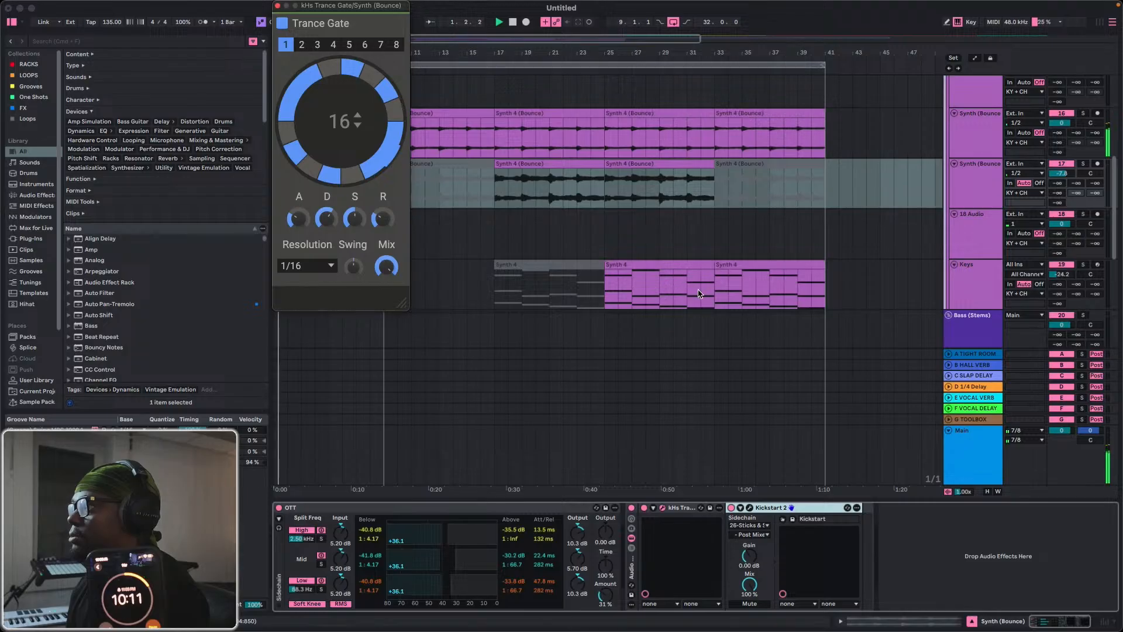
Play the gated synth clip from bar 17 and lower its track volume to -11.8 dB.
click(642, 268)
click(566, 167)
key(space)
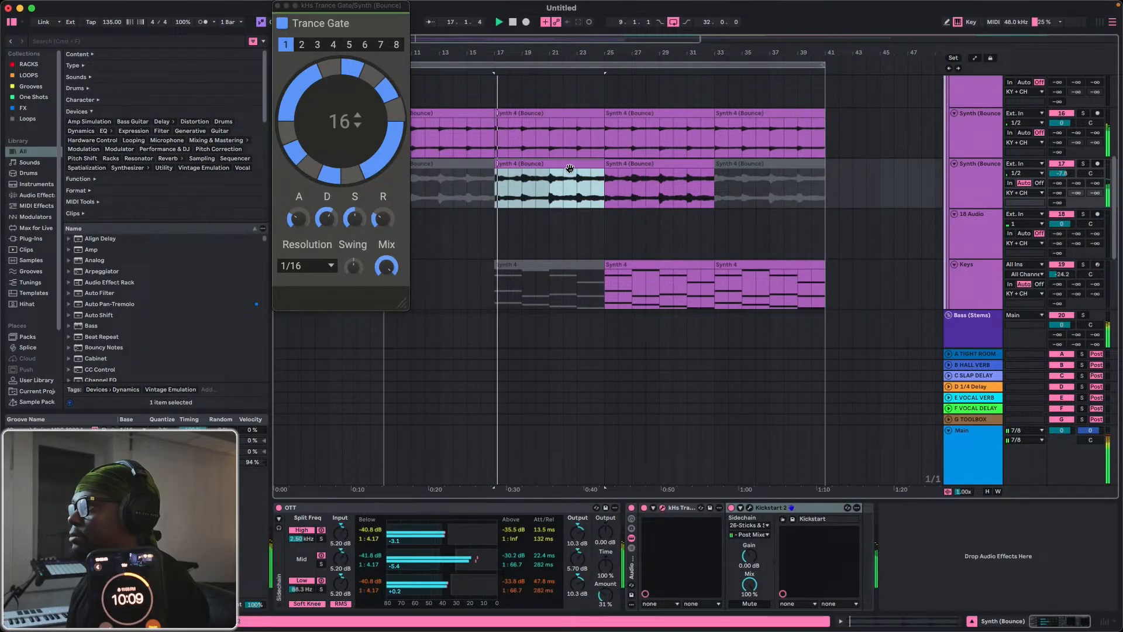
drag(1058, 174, 1057, 182)
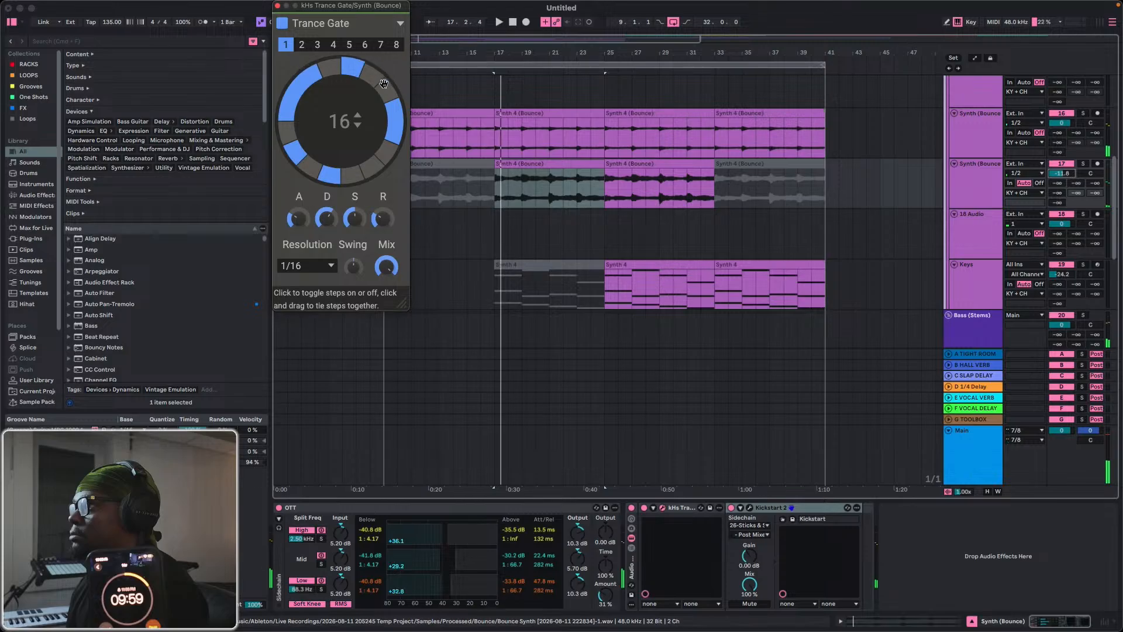
Tie Trance Gate steps 3 to 7, turn step 9 on, and turn steps 8, 10 and 11 off while auditioning the pattern.
key(space)
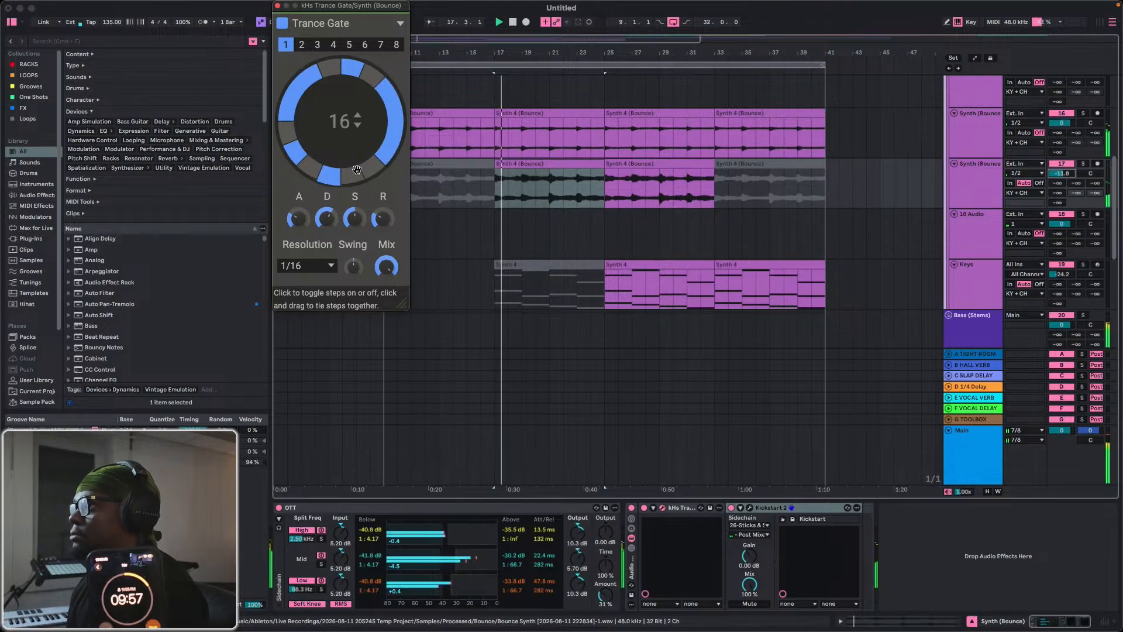
key(space)
key(space)
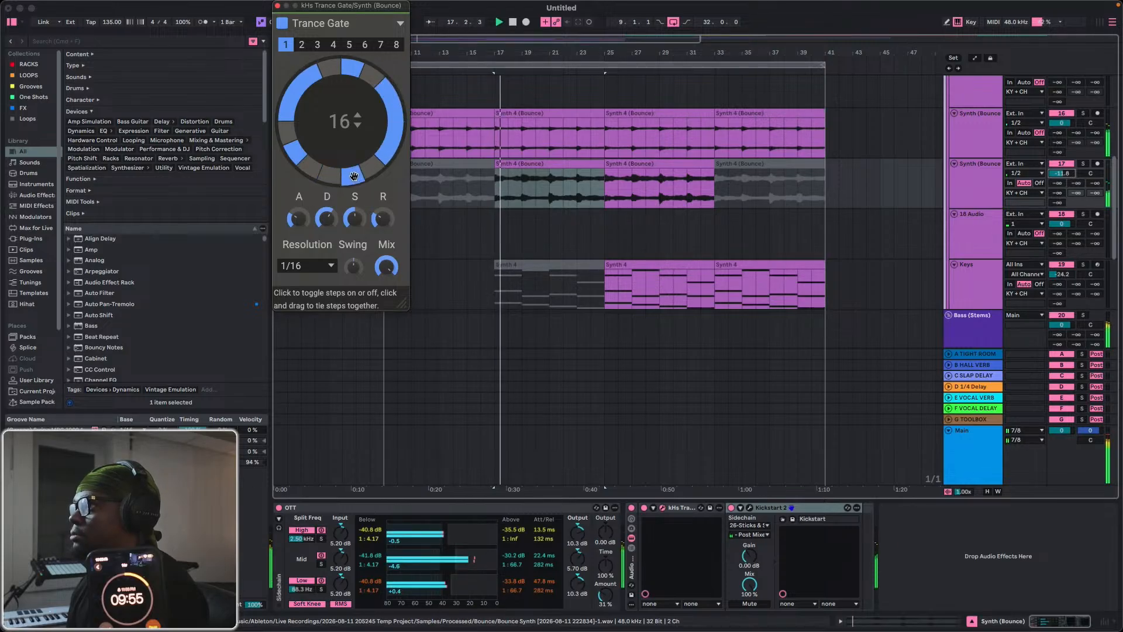
key(space)
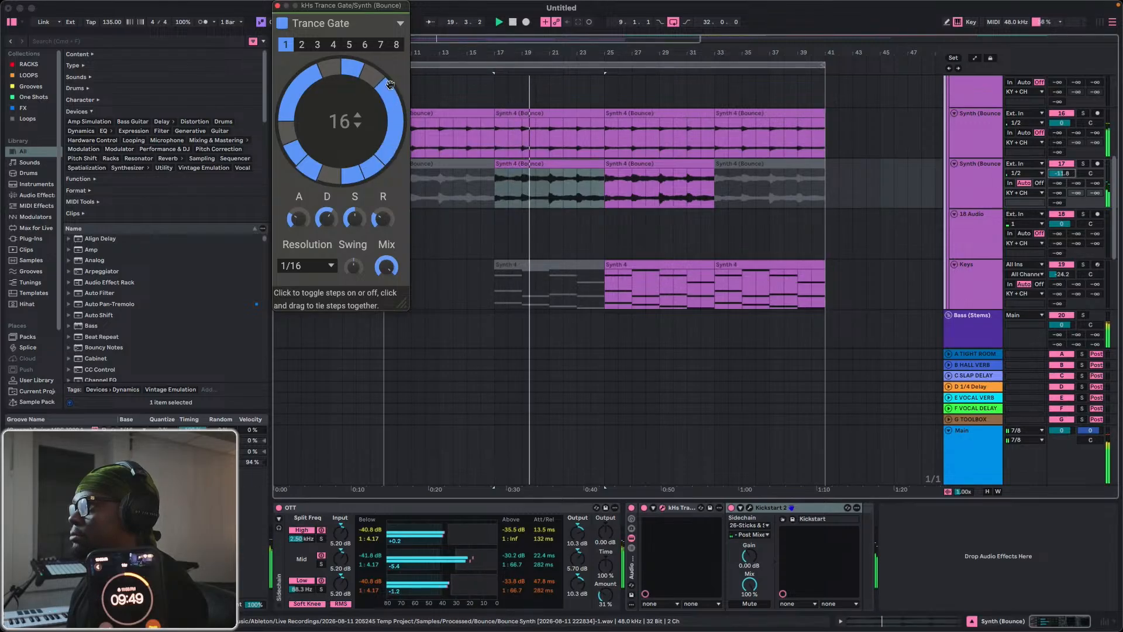
drag(388, 143, 373, 164)
click(353, 174)
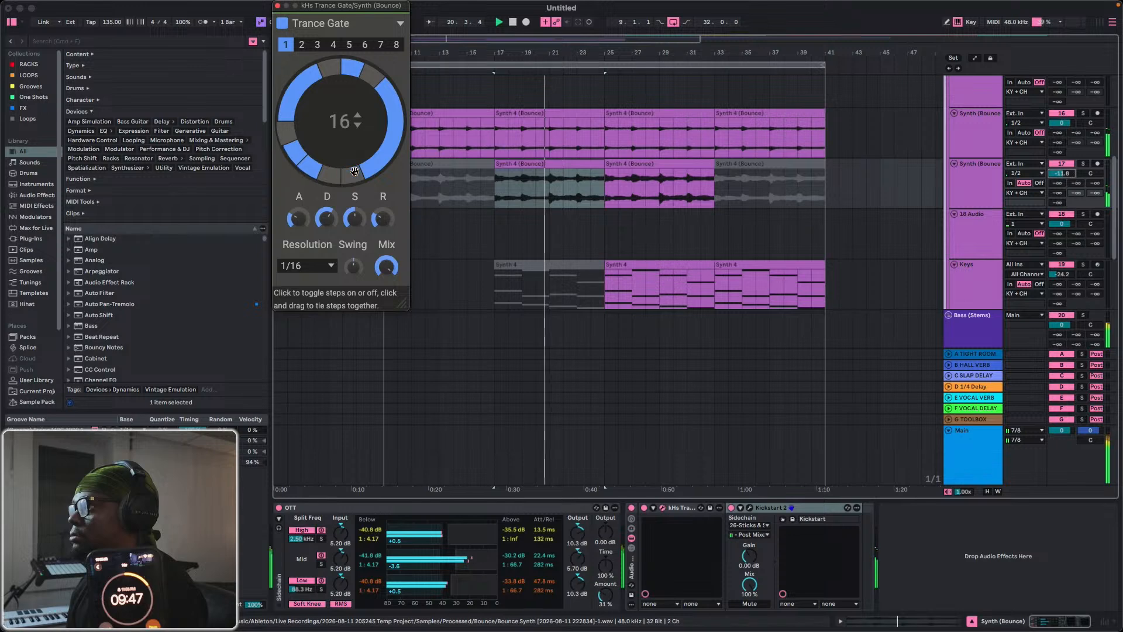
click(329, 175)
click(310, 174)
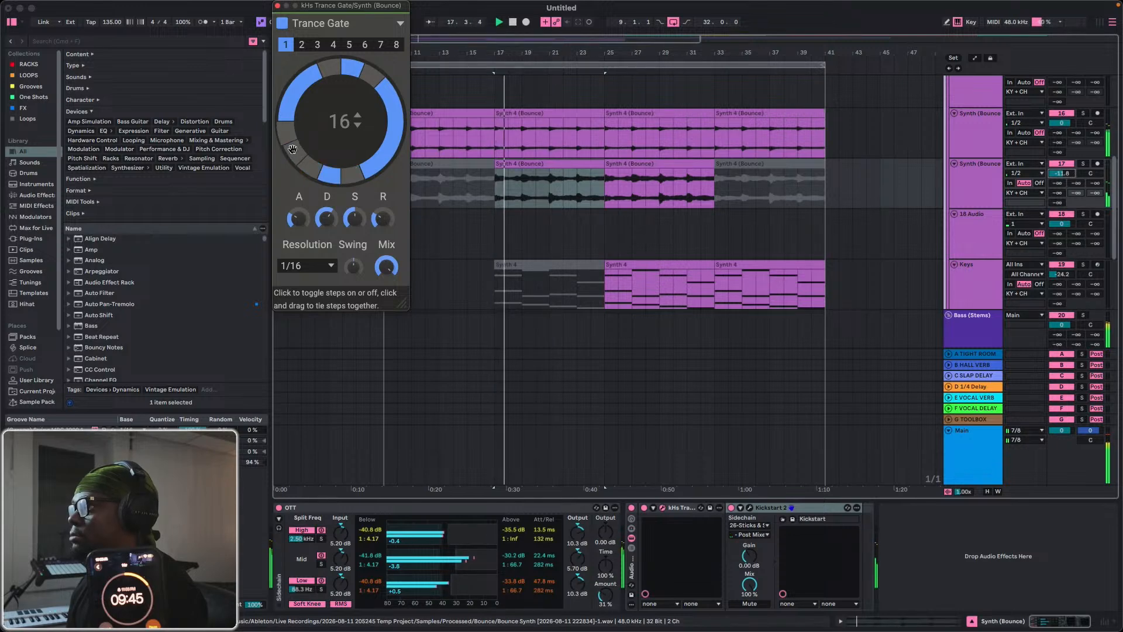
click(294, 158)
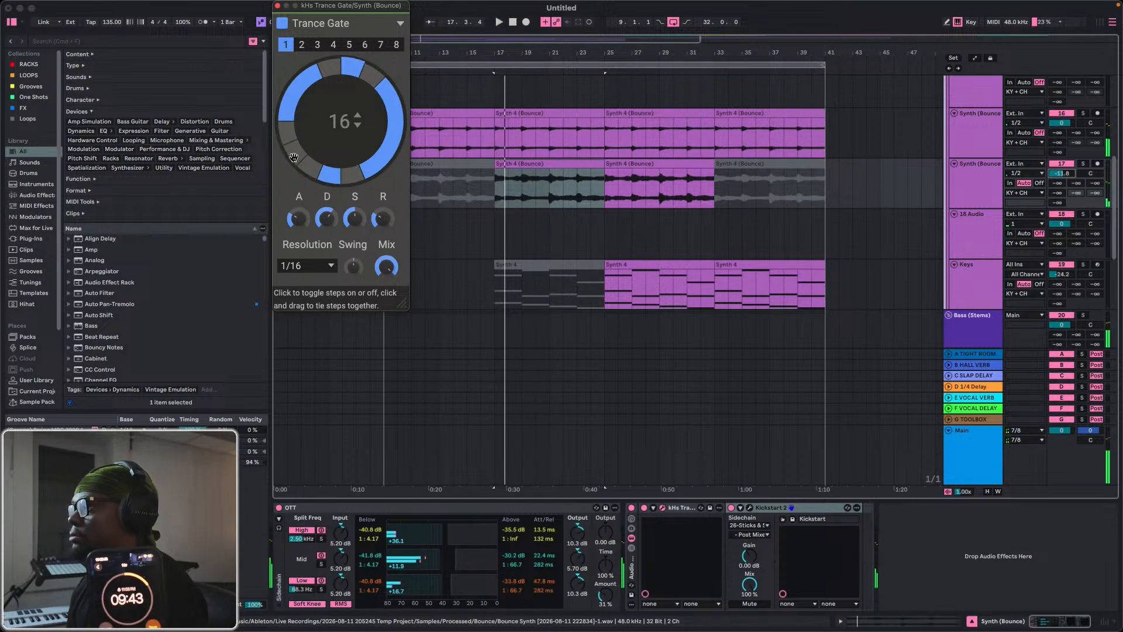
Tie Trance Gate steps 11 to 15 into one long gate, audition it, and close the plug-in.
key(space)
click(294, 157)
click(293, 157)
drag(293, 157, 304, 81)
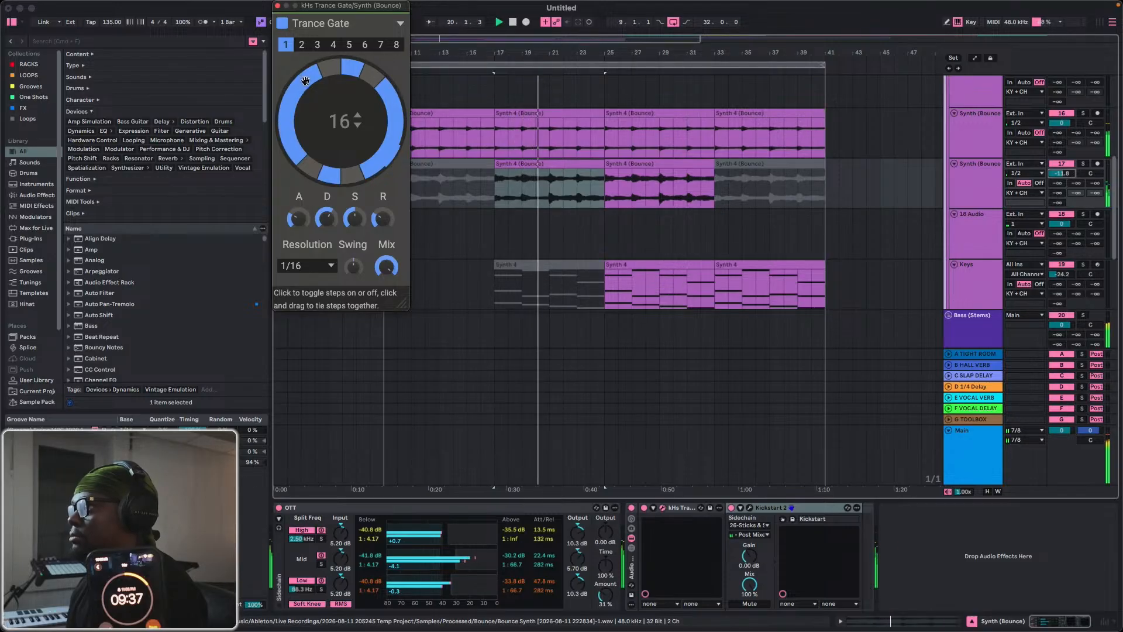
key(space)
key(space)
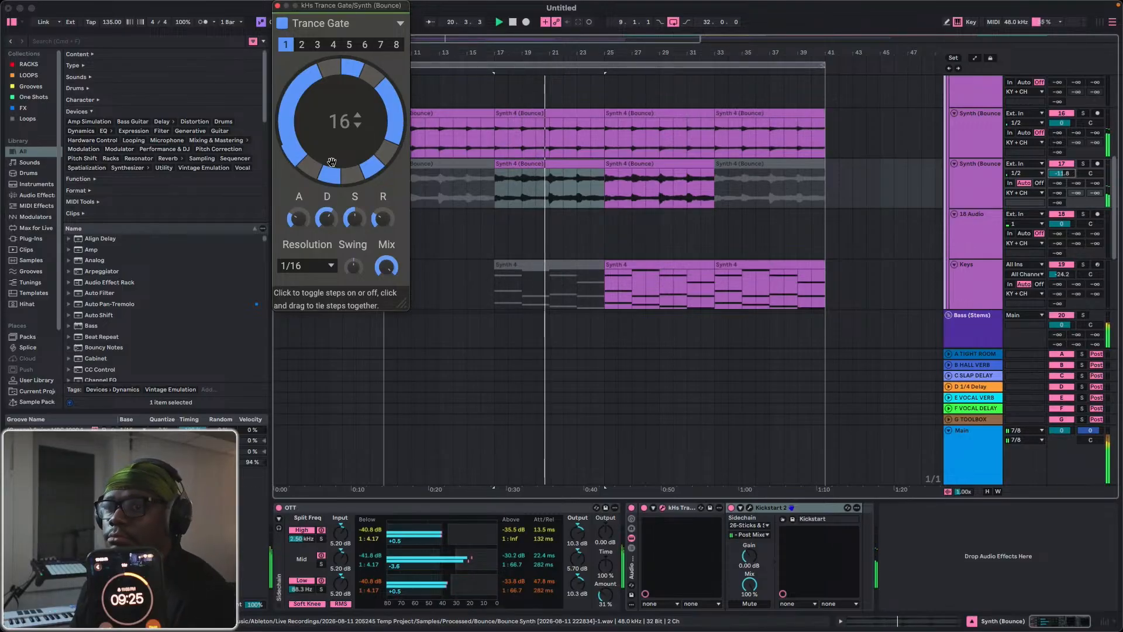
scroll(639, 198, down, 10)
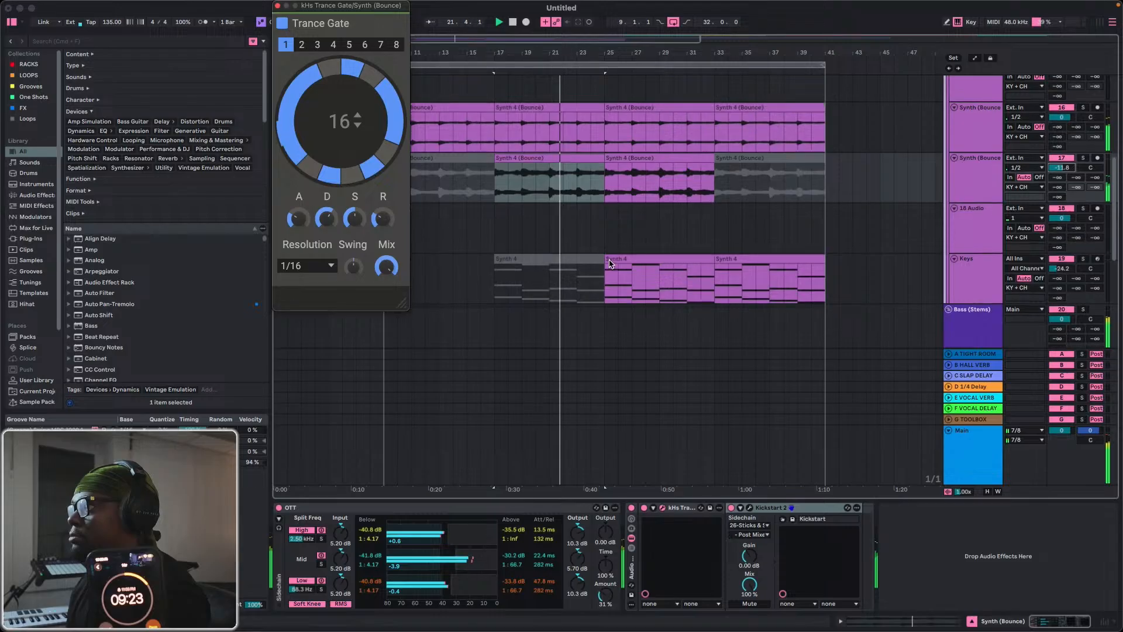
click(277, 7)
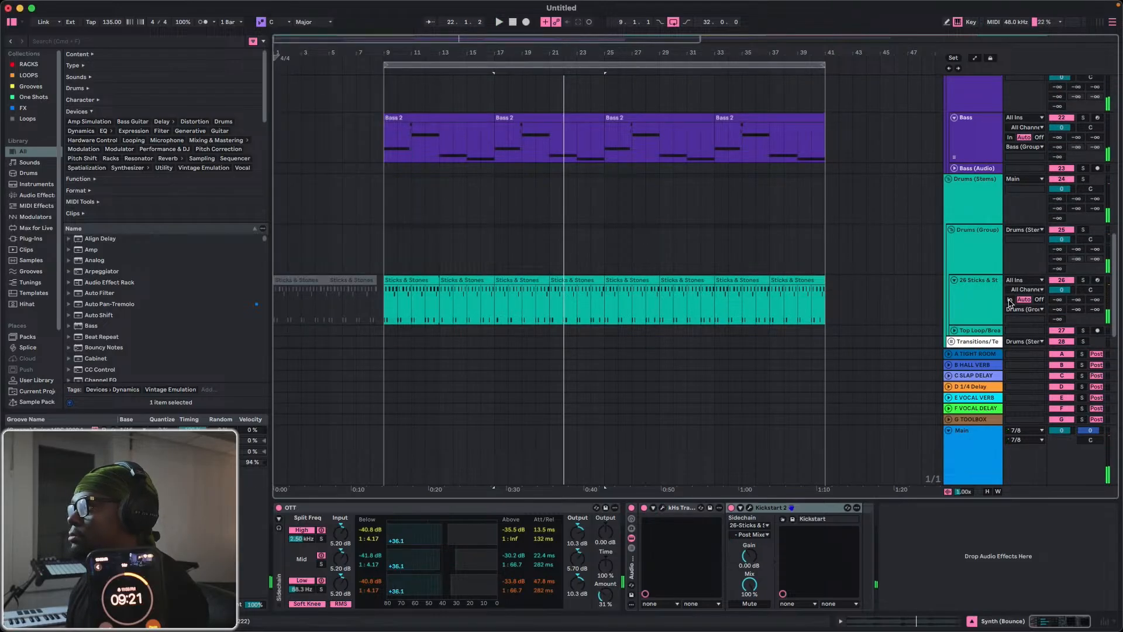
Switch to Splice and replace the cinematic filter with percussion, limiting the library sounds to loops.
mouse_move(1105, 444)
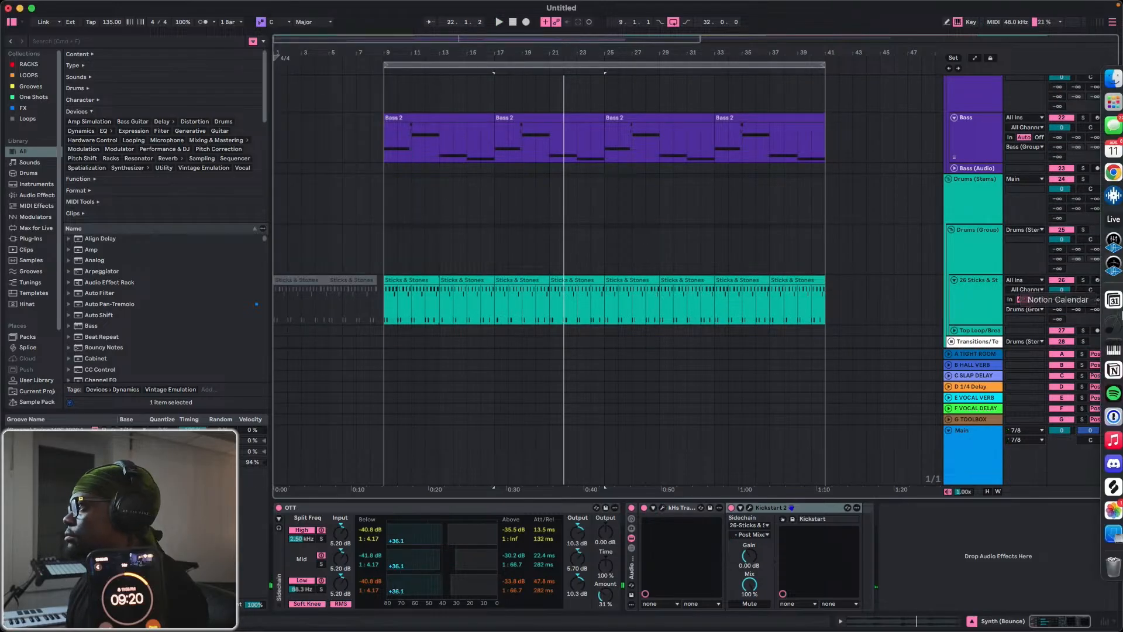
click(1104, 486)
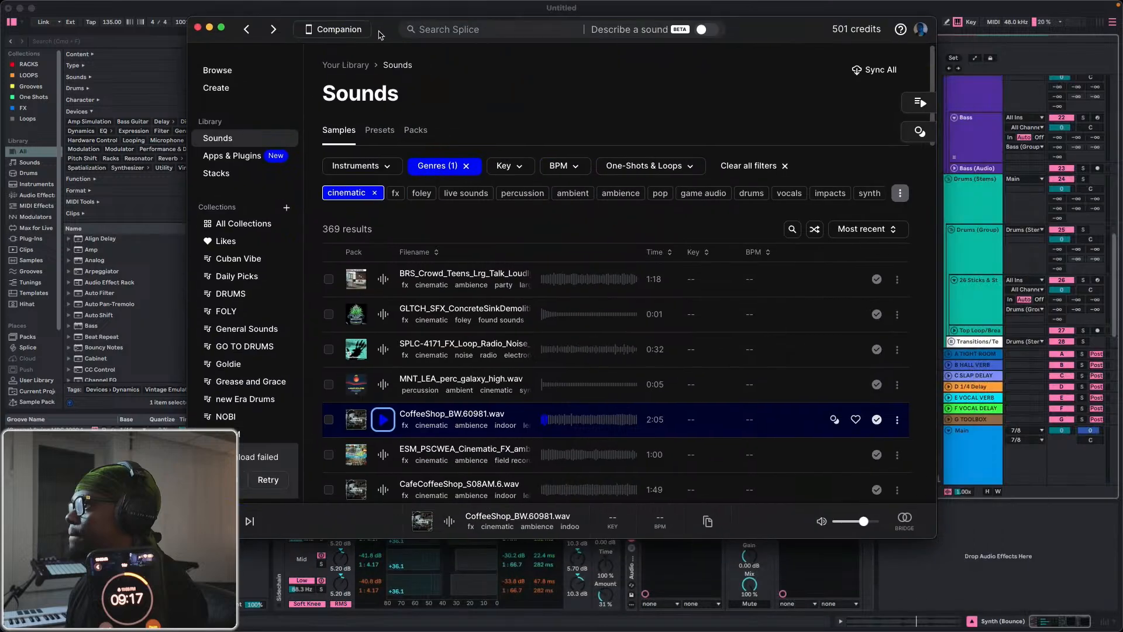
click(372, 193)
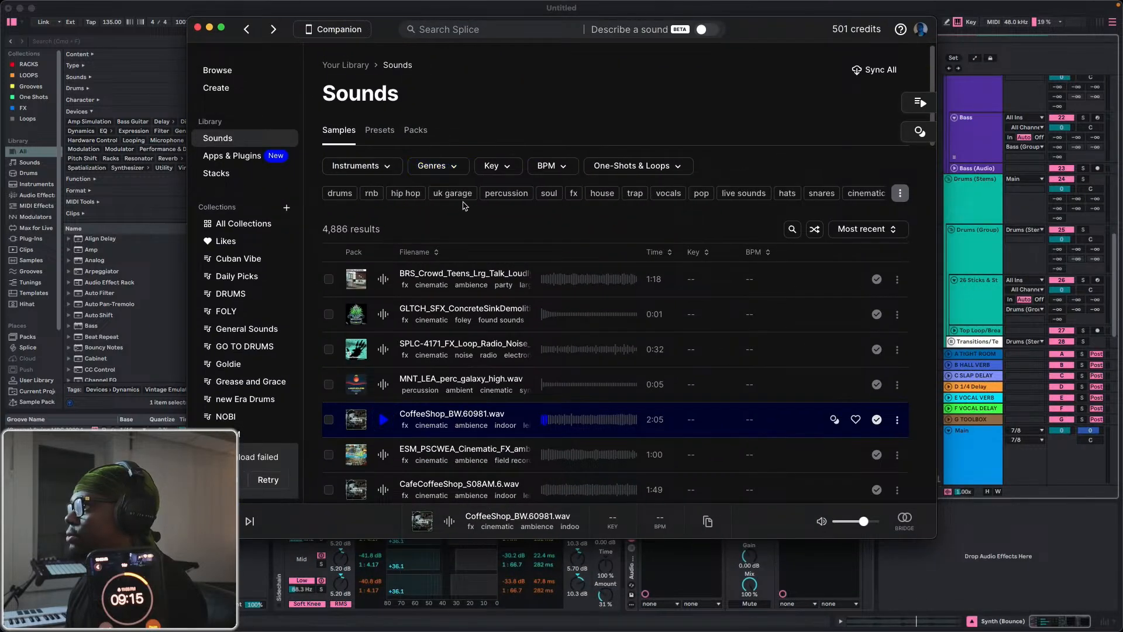
click(500, 193)
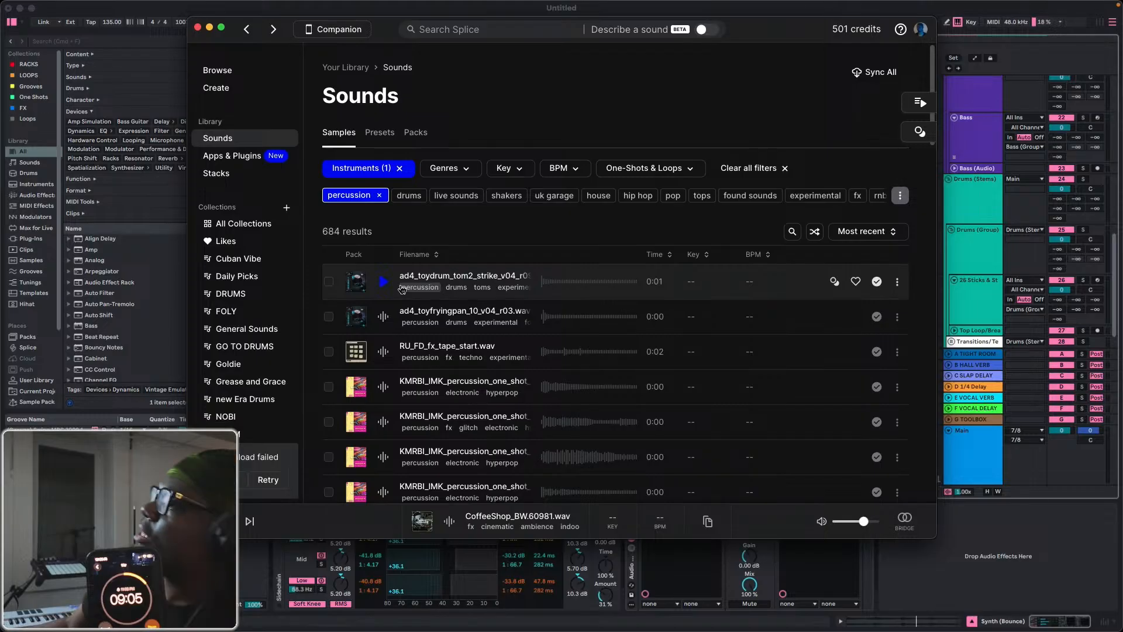
click(649, 168)
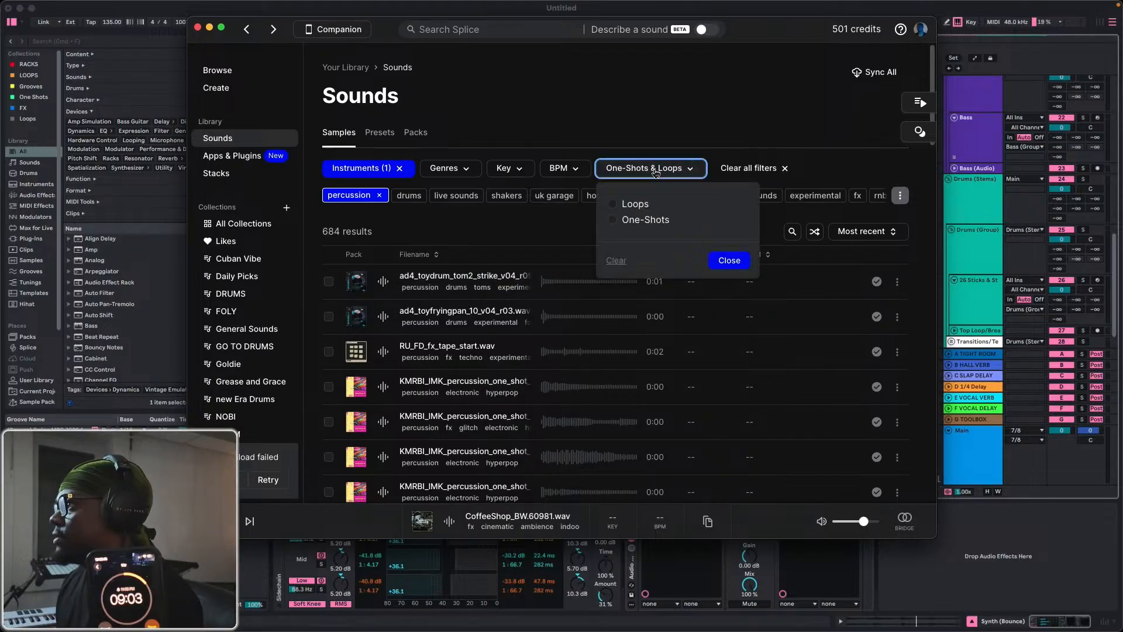
click(626, 204)
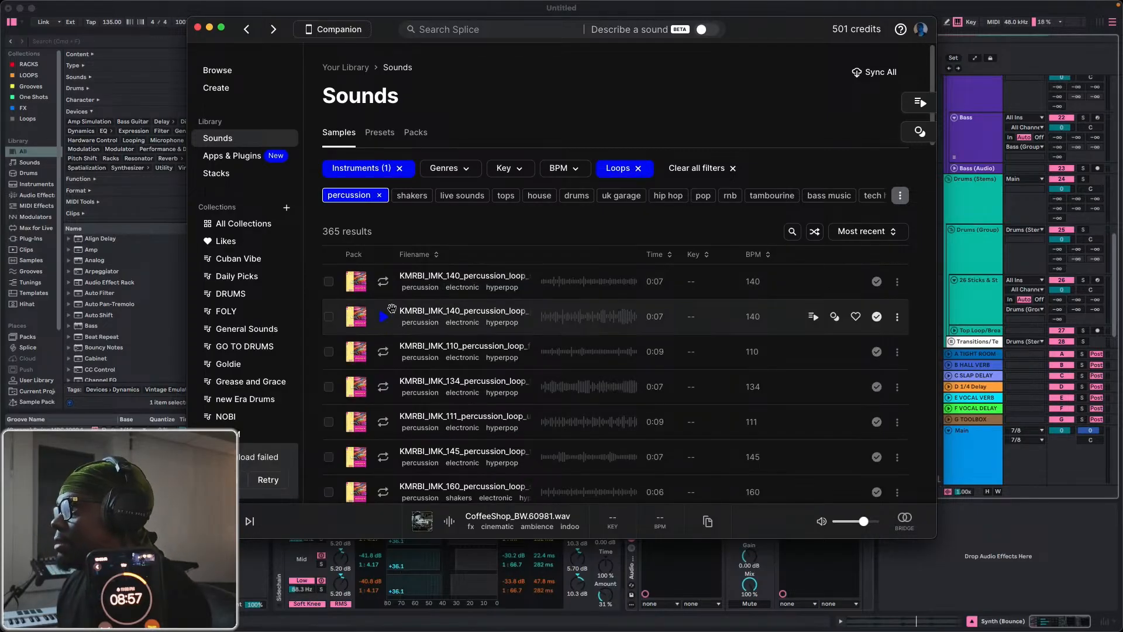
Audition the percussion loops in the filtered library, including the woodblock, stick, shaker and TRKTRN_LJSE_100_Percussion loops.
click(381, 286)
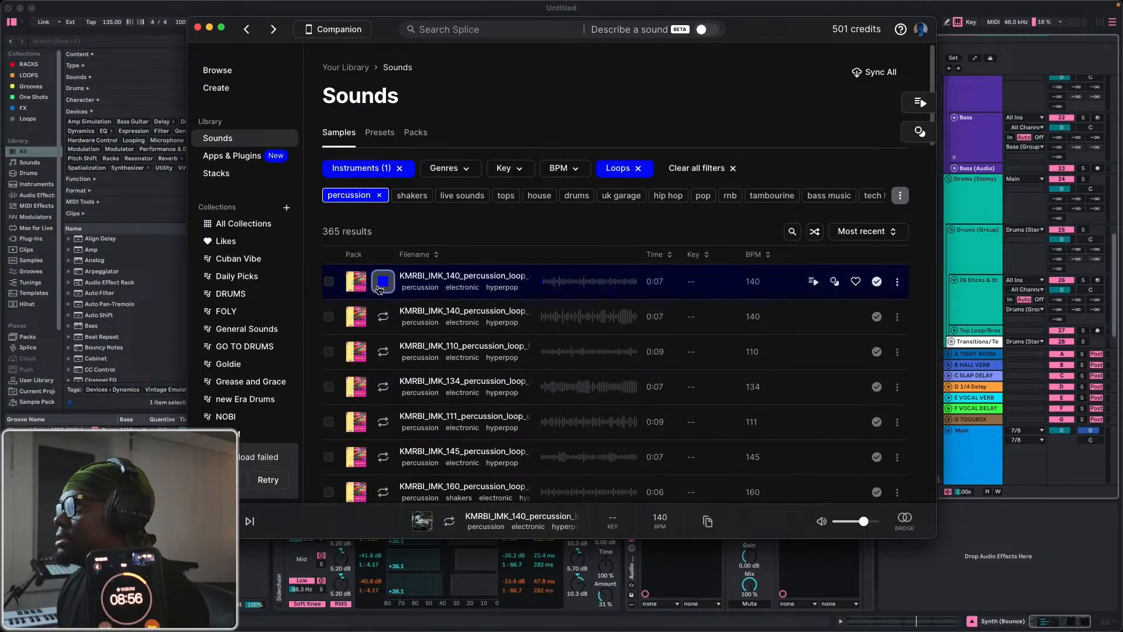
click(383, 317)
click(383, 351)
scroll(384, 365, down, 15)
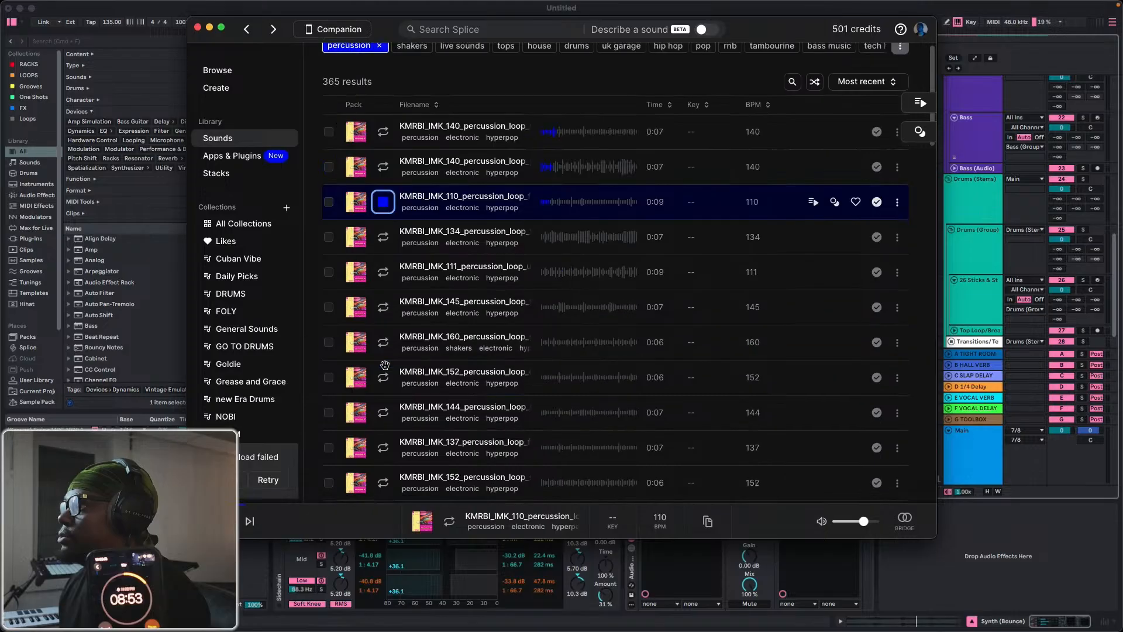
click(383, 210)
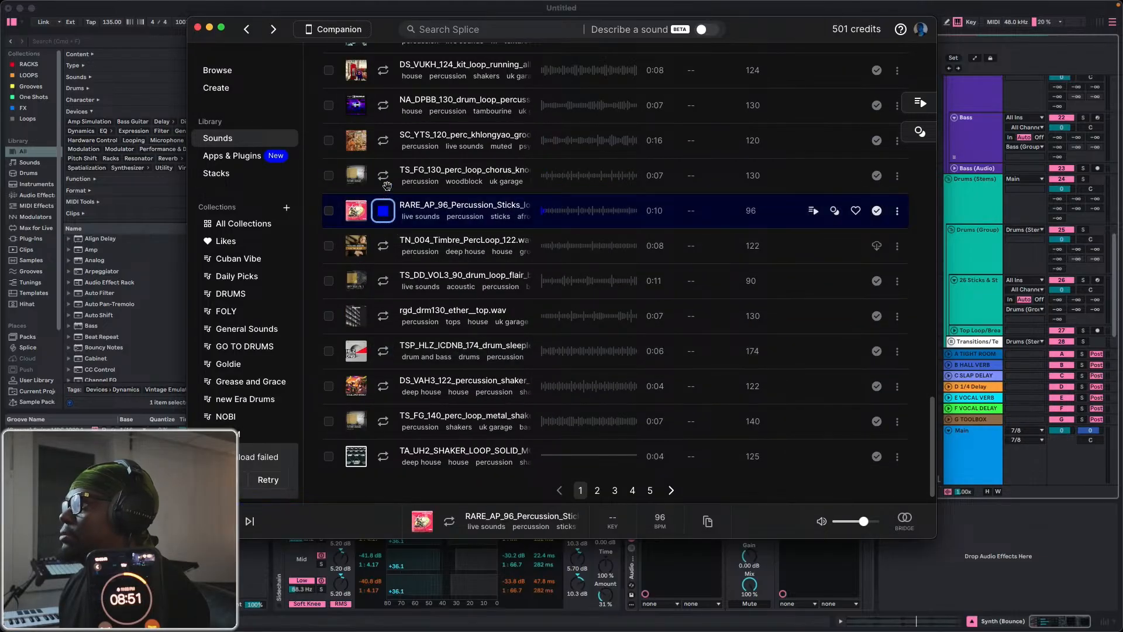
click(383, 176)
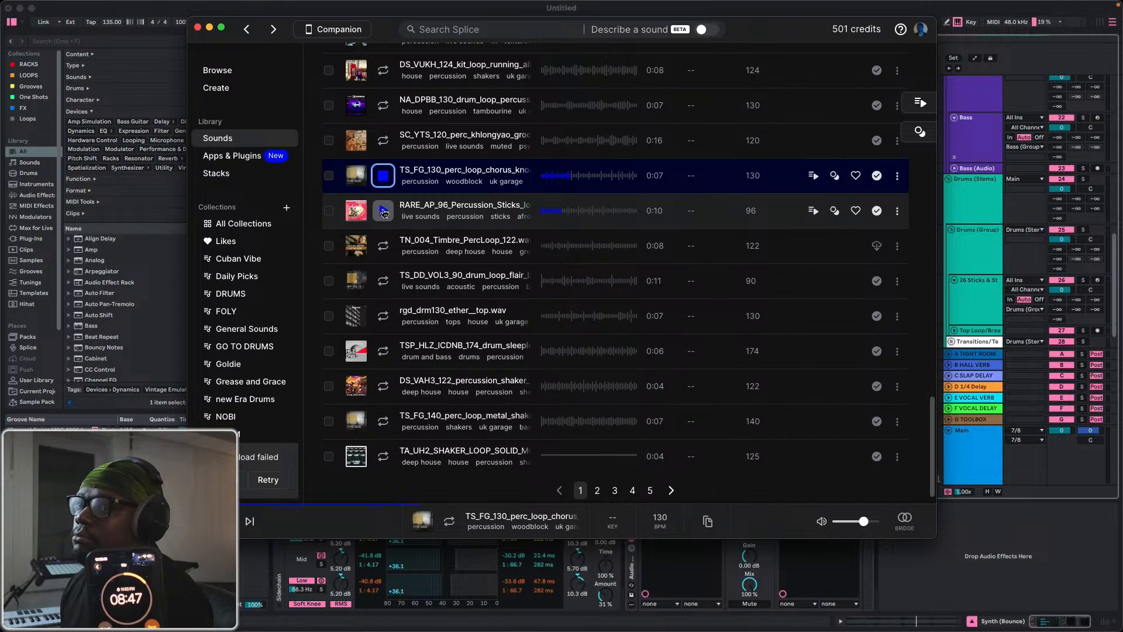
click(383, 246)
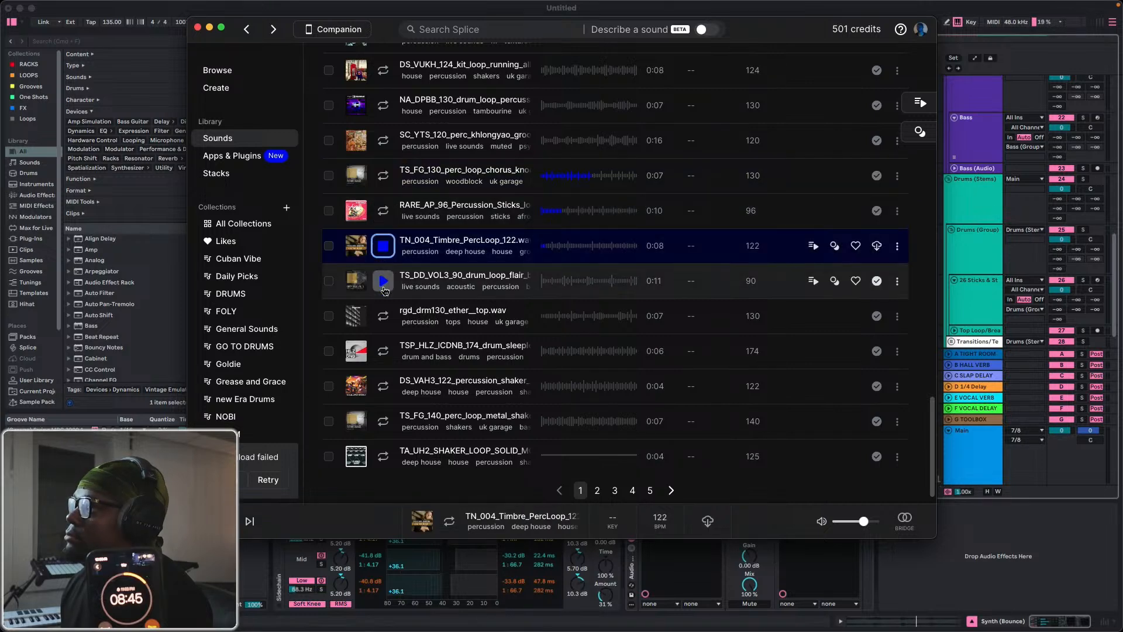
click(383, 283)
click(384, 315)
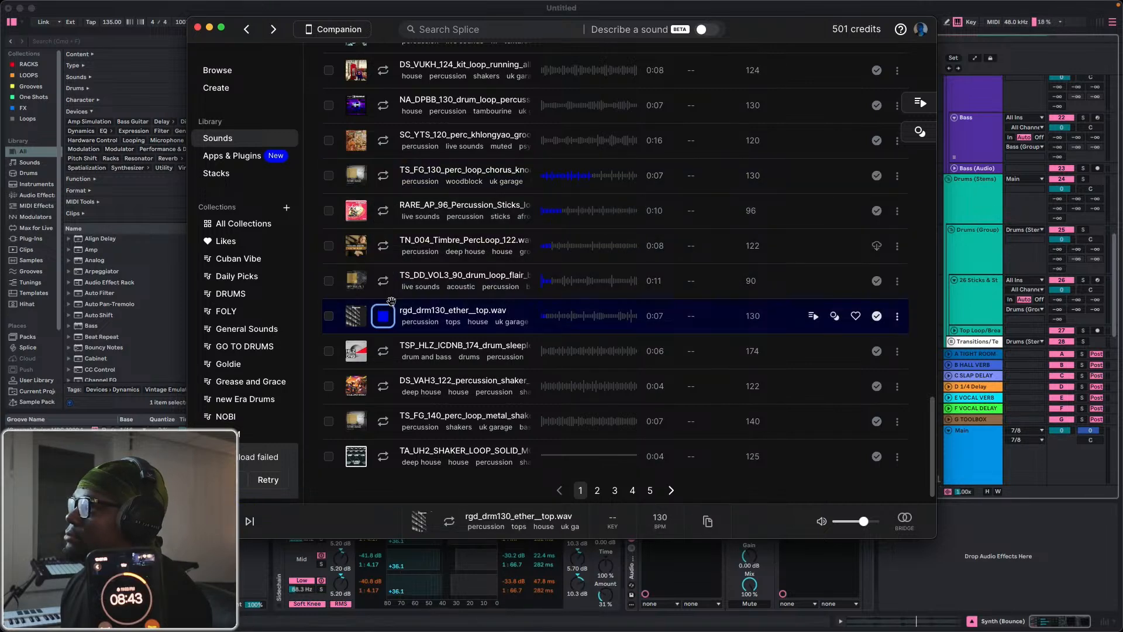
click(383, 350)
click(383, 386)
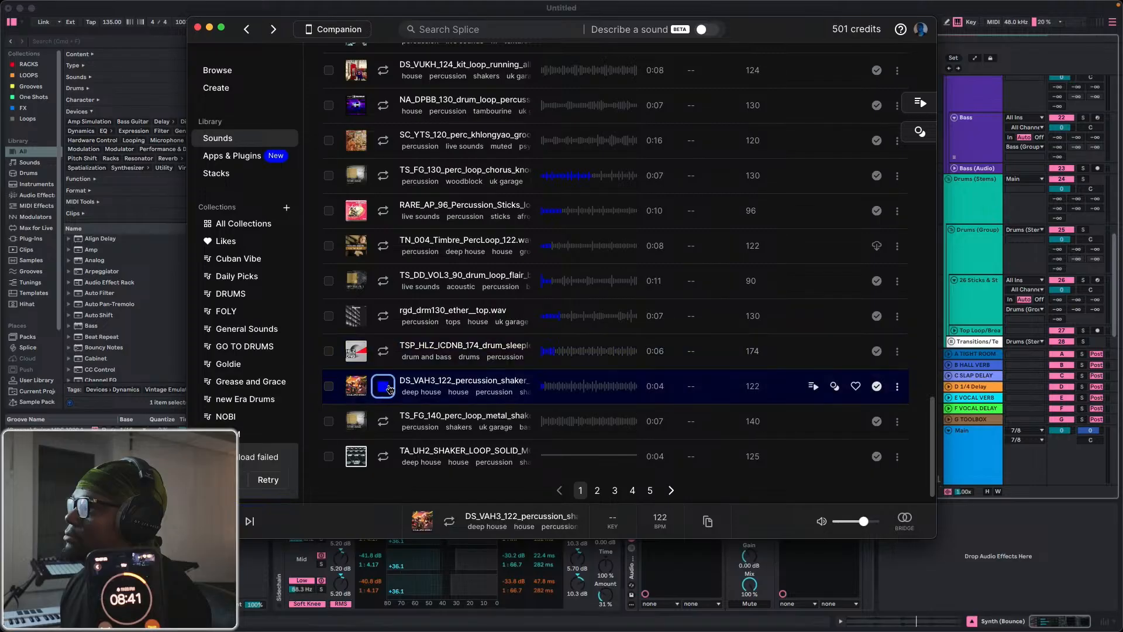
click(383, 421)
click(383, 456)
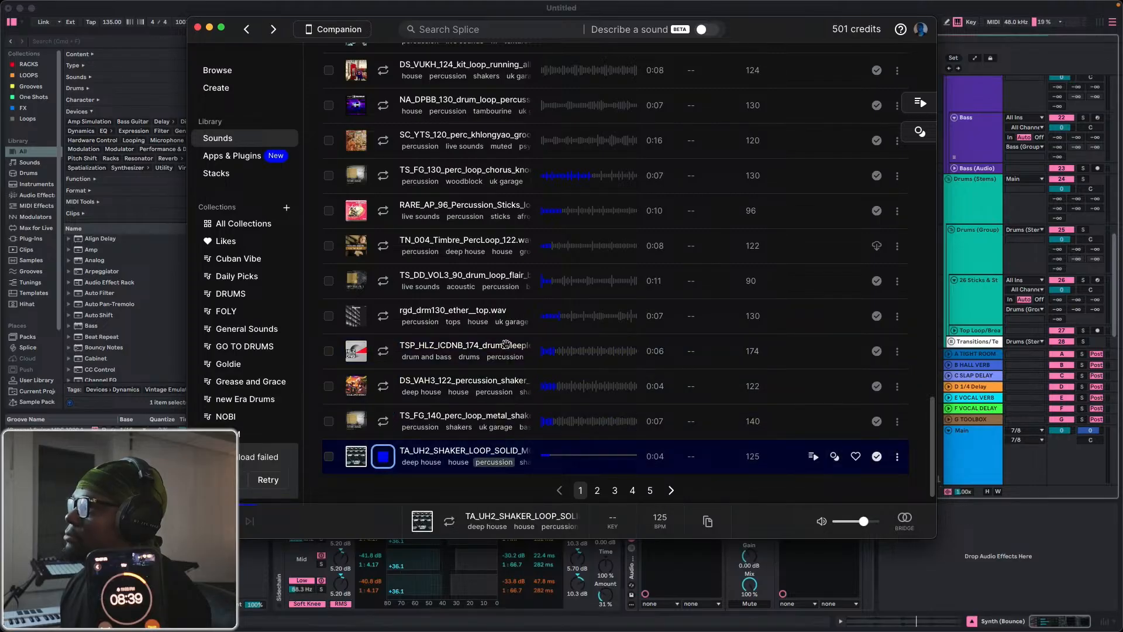
scroll(480, 295, up, 3)
click(391, 141)
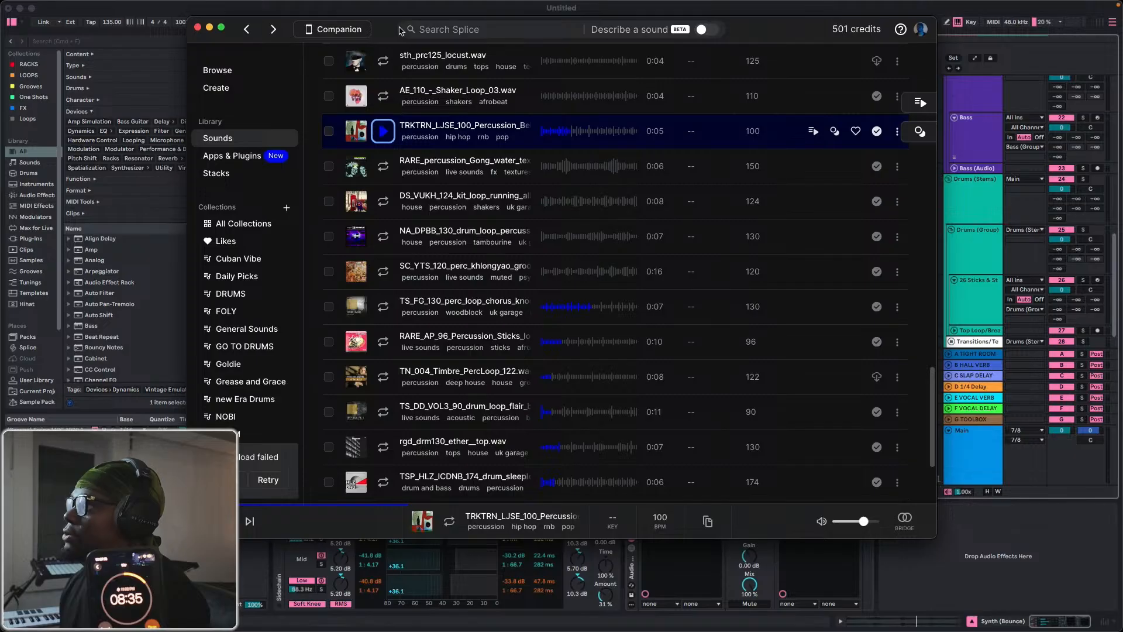
Place the TRKTRN_LJSE_100_Percussion loop from Splice on the Top Loop/Break track at bar 11 in Ableton Live.
drag(399, 31, 992, 149)
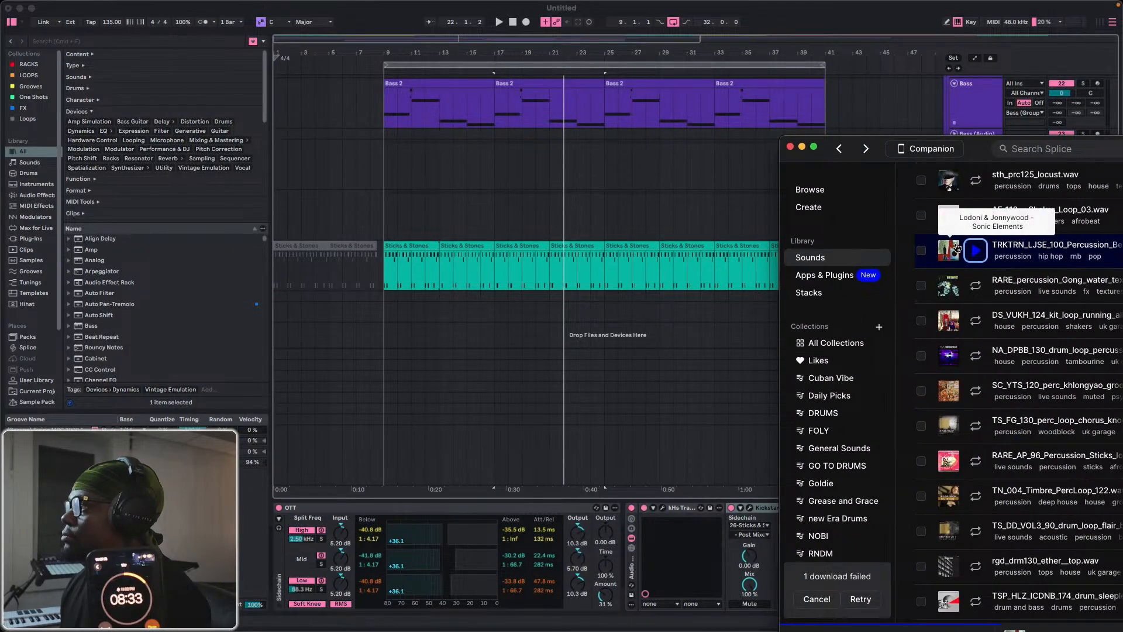
drag(948, 252, 418, 299)
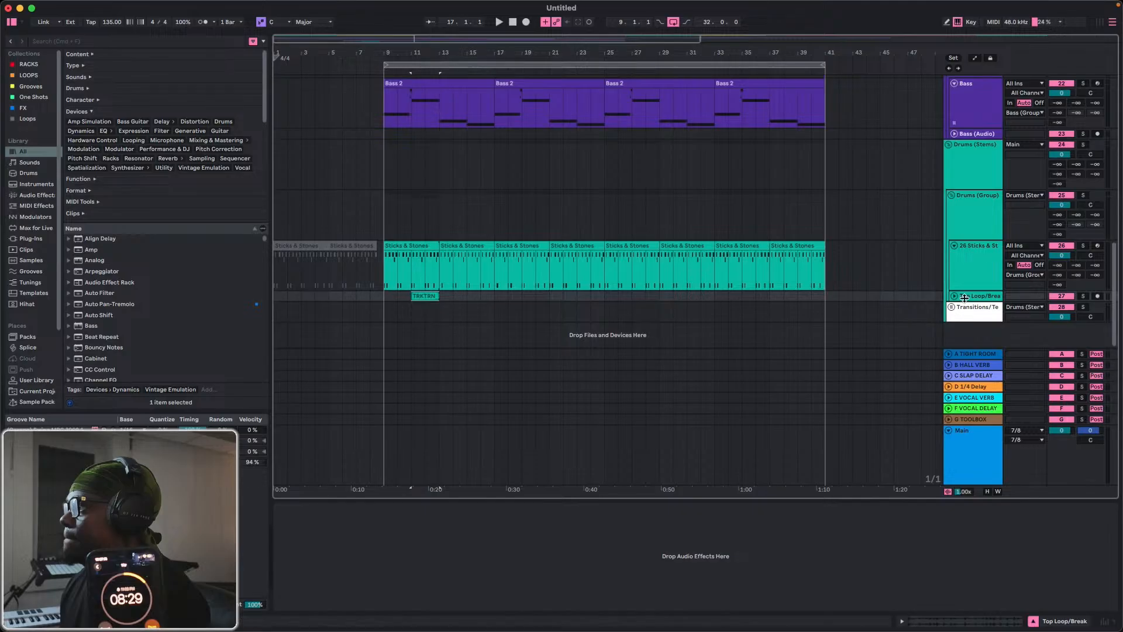
Unfold the Top Loop/Break track, move the TRKTRN_LJSE_100_Percussion loop to start at bar 9, and play it with the drums.
click(955, 297)
drag(427, 52, 739, 45)
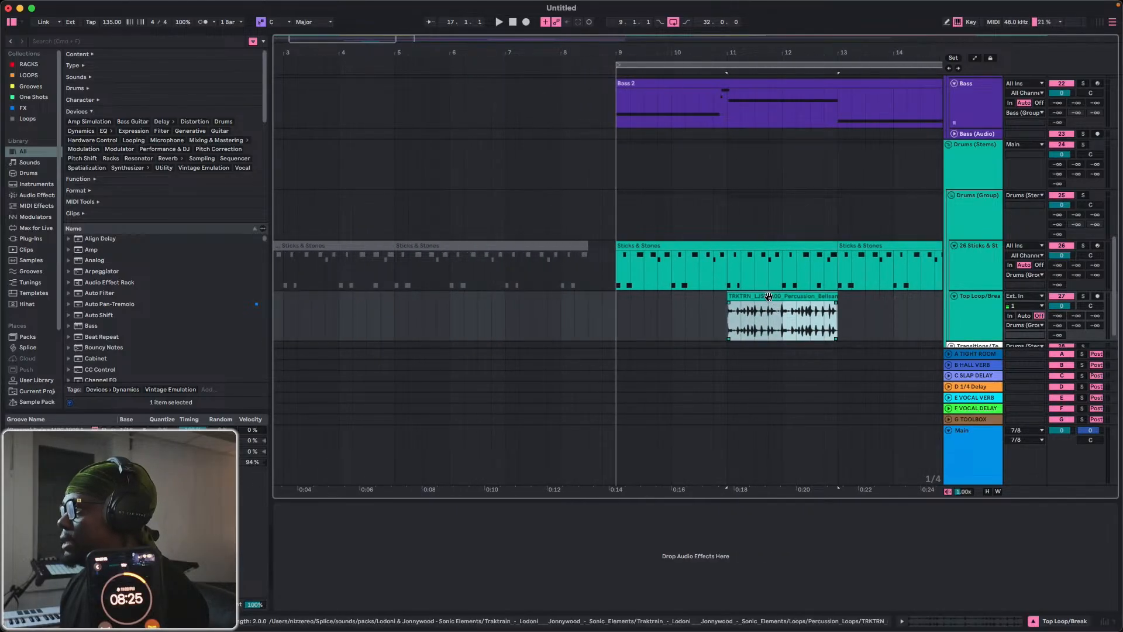
drag(769, 298, 723, 307)
drag(639, 53, 639, 82)
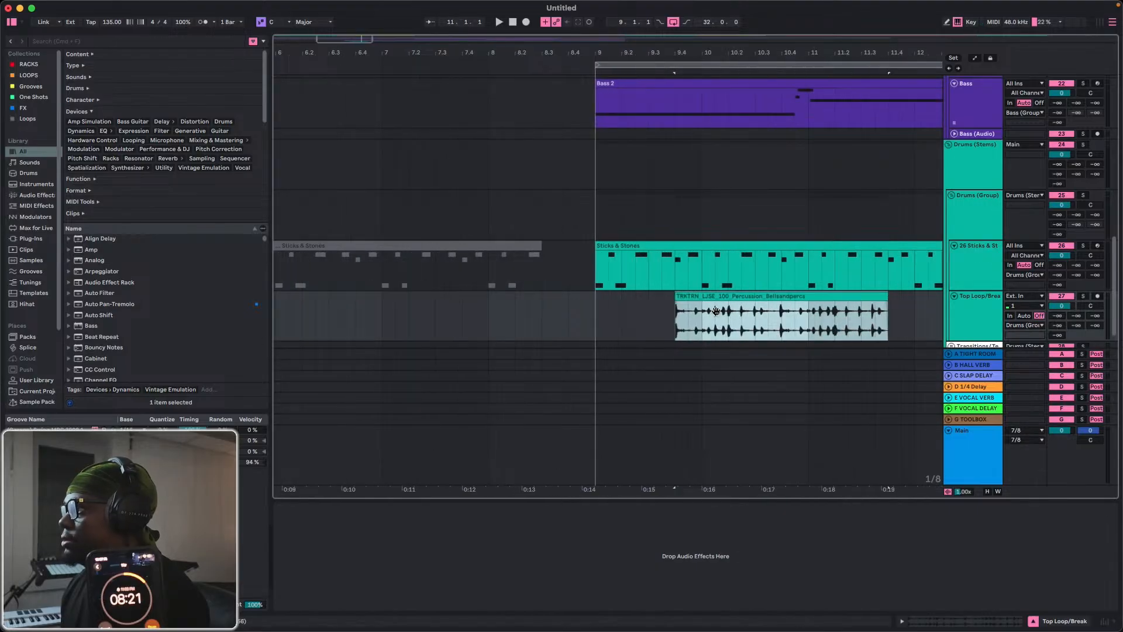
click(596, 304)
key(space)
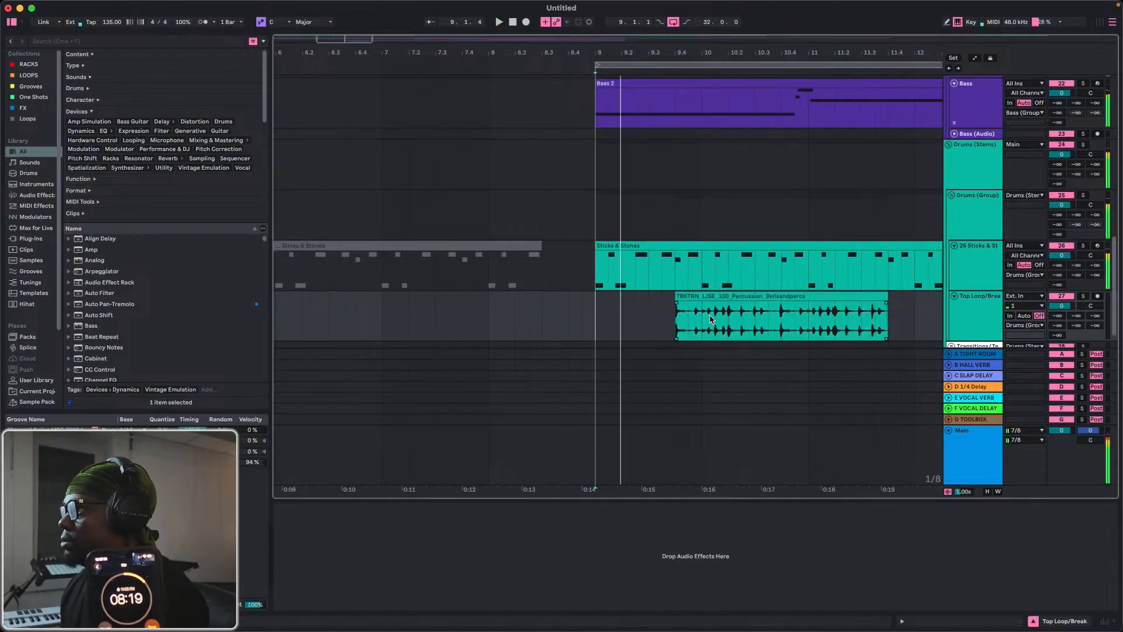
key(space)
drag(711, 298, 597, 301)
key(space)
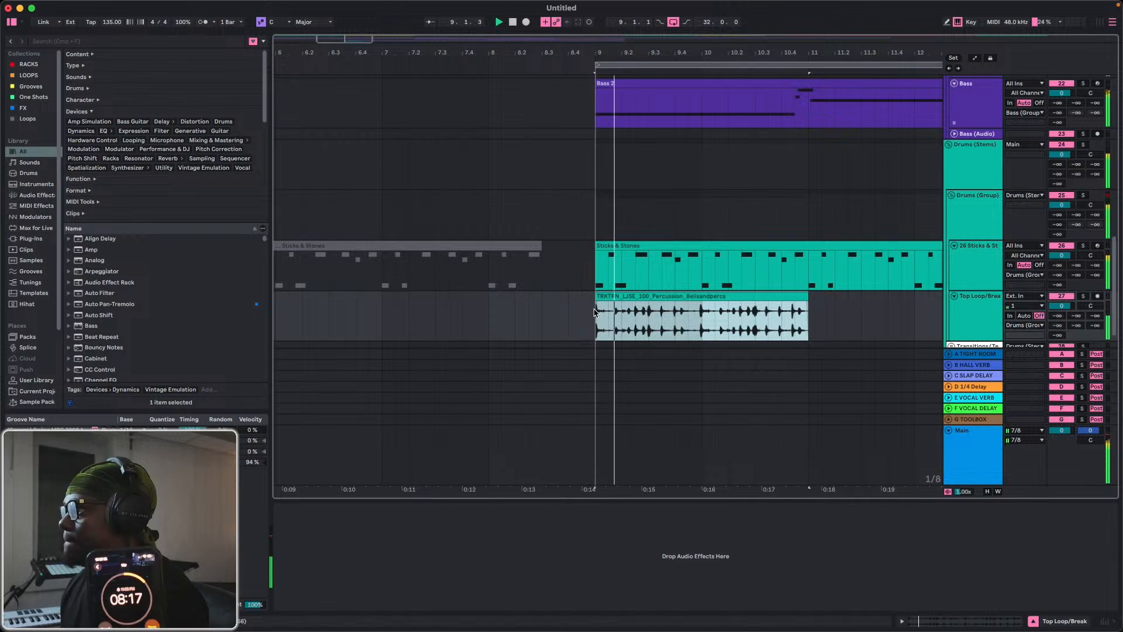
Lower the Top Loop/Break track volume to -27.8 dB while playing the loop from bar 9.
drag(1065, 312, 1066, 314)
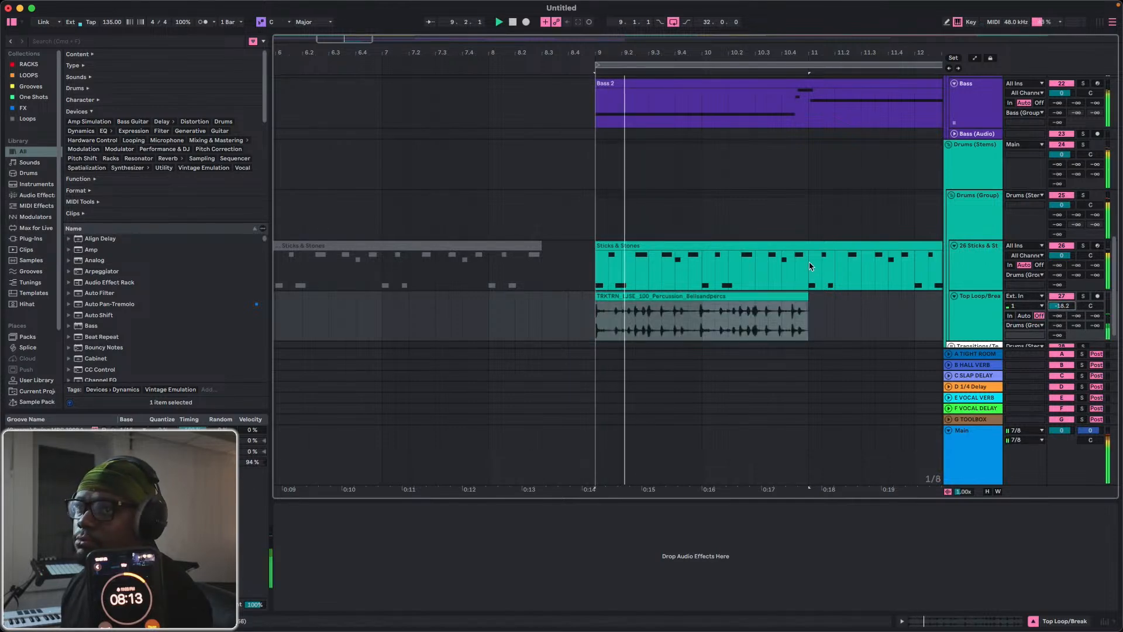
key(space)
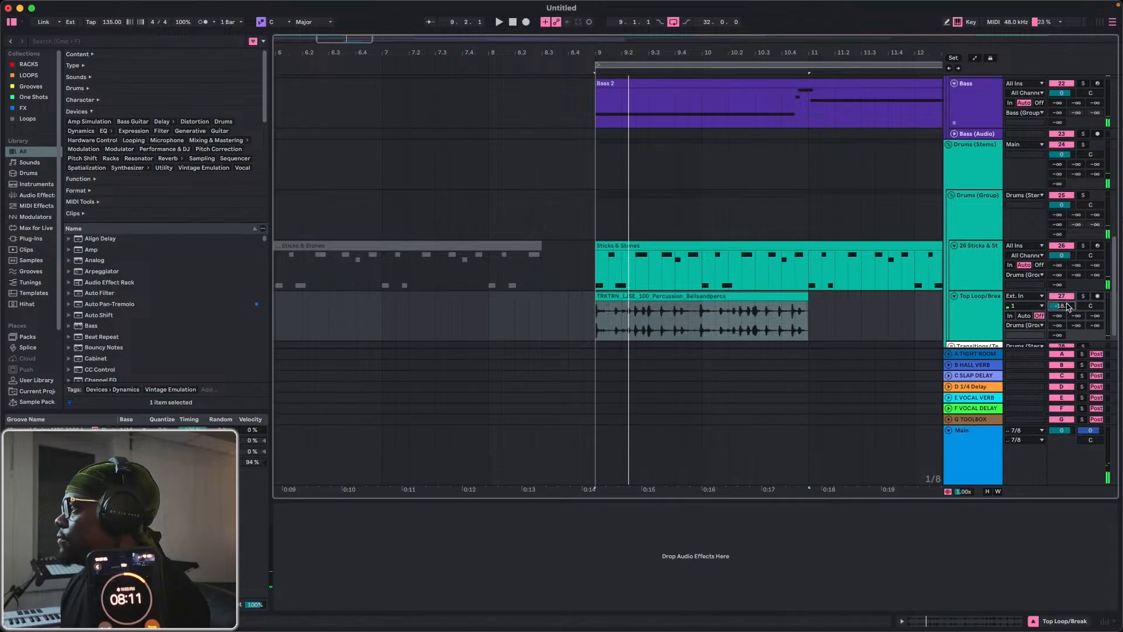
key(space)
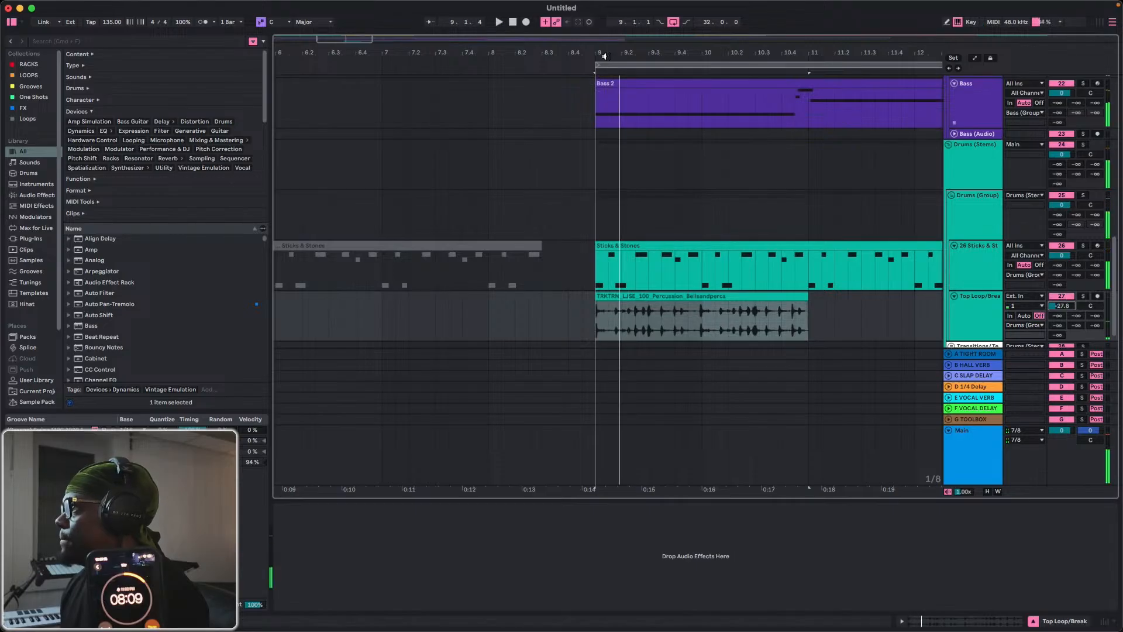
Shift the percussion loop slightly later so it starts at about 9.1.2, and audition it from bar 9.
drag(605, 55, 628, 246)
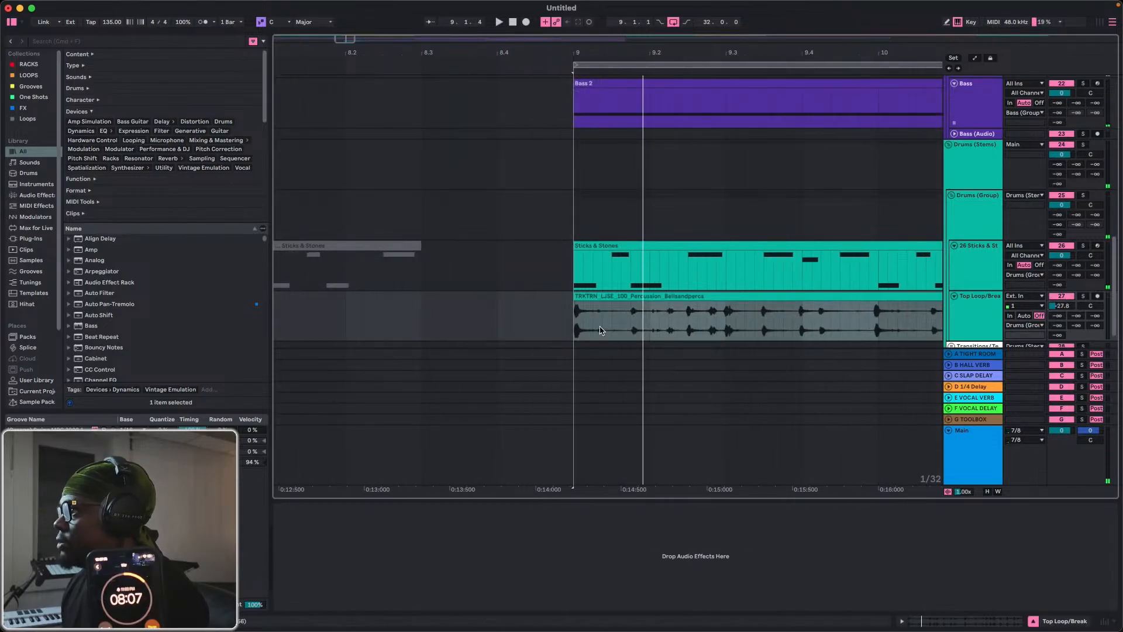
click(597, 297)
drag(597, 297, 565, 323)
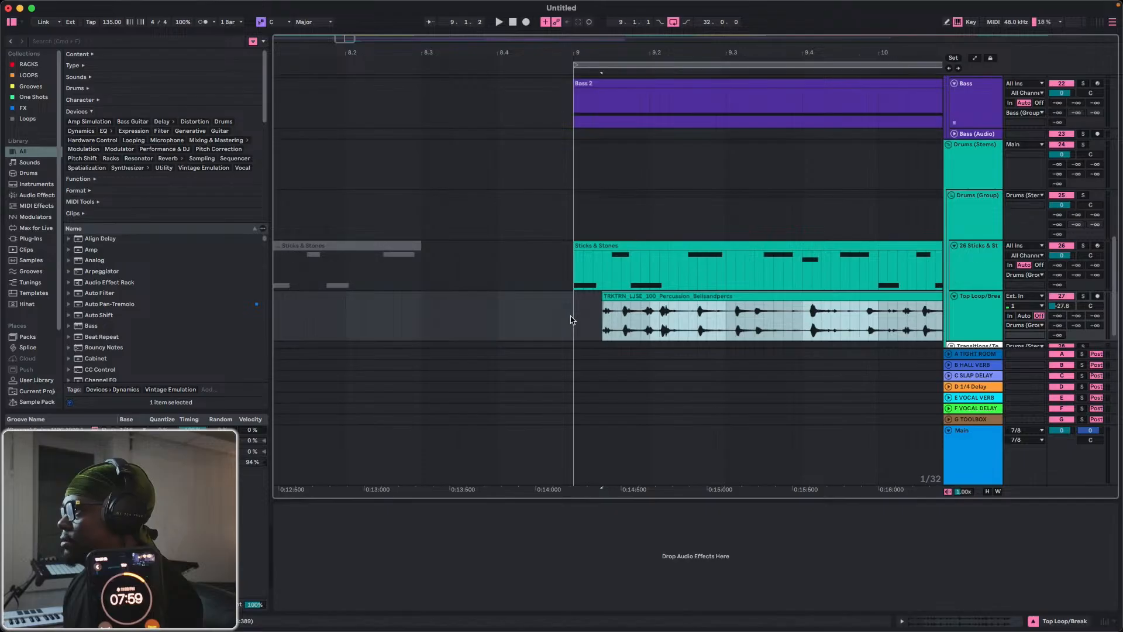
click(572, 320)
key(space)
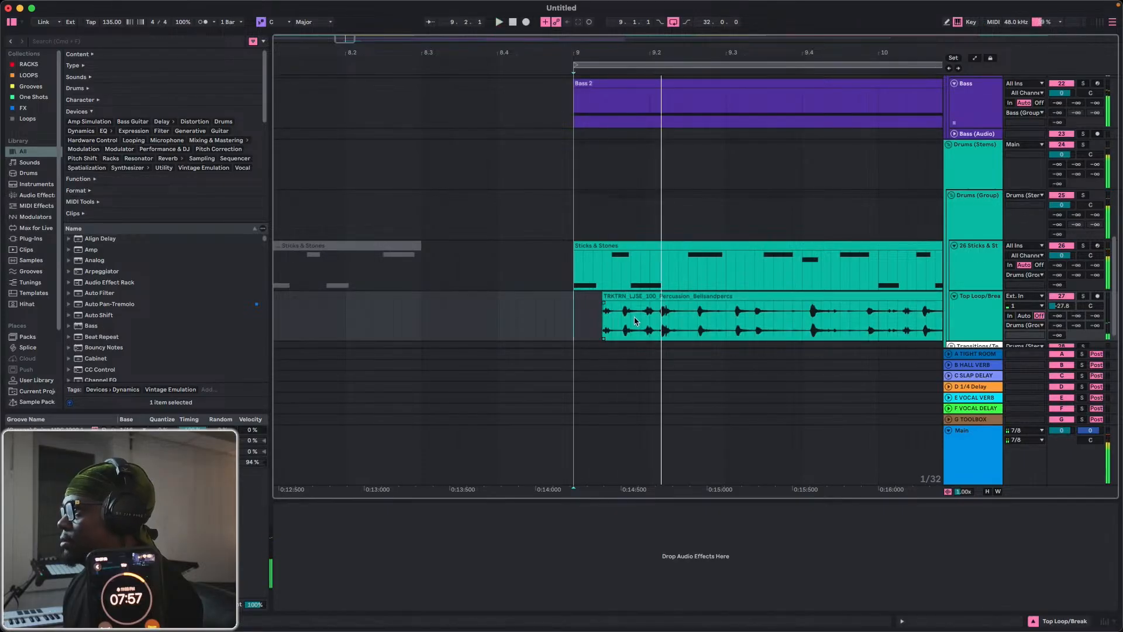
key(space)
key(space)
key(space)
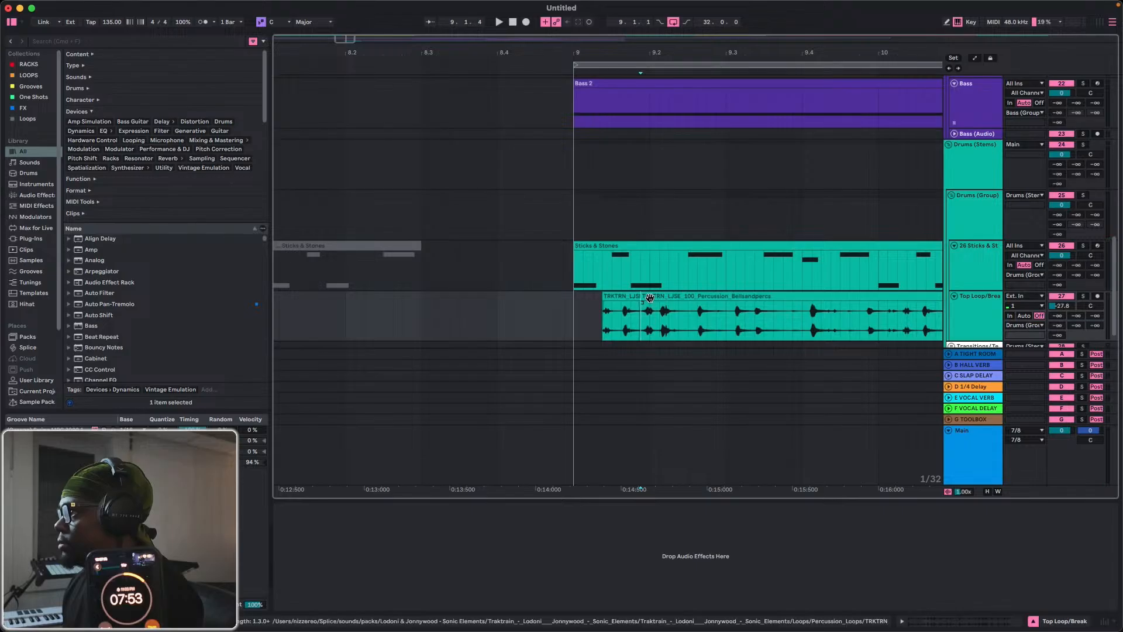
Split the percussion loop at about 9.1.4, move the remainder to about 9.3.2, and audition the gap from bar 9.
drag(647, 310, 760, 310)
key(space)
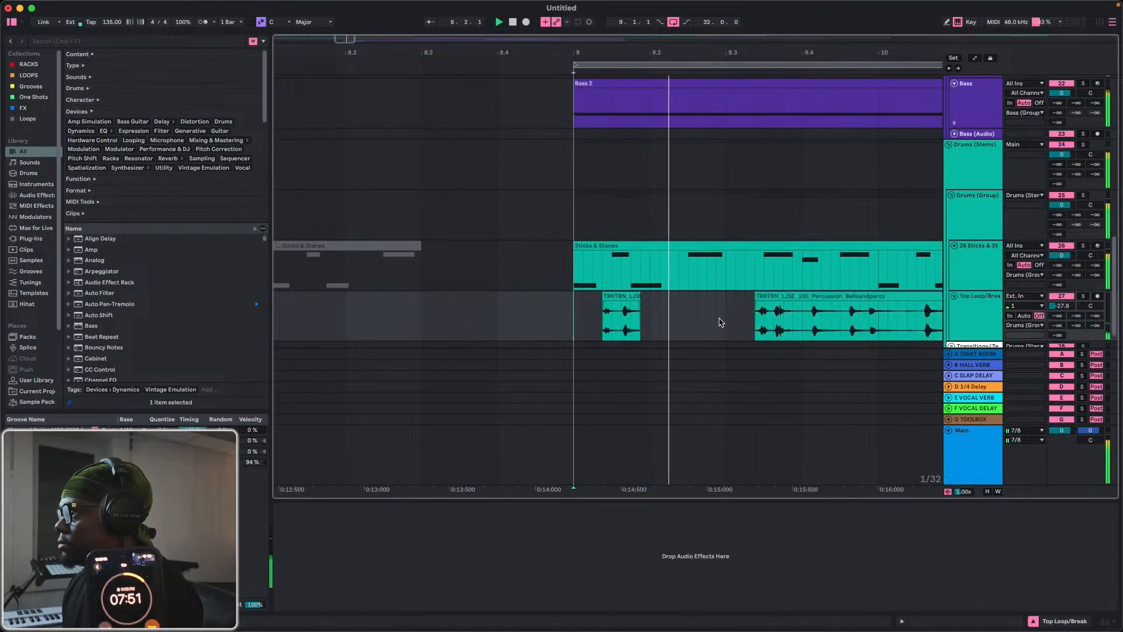
key(space)
key(space)
Lower the Top Loop/Break track volume to -39.2 dB during playback.
key(space)
key(space)
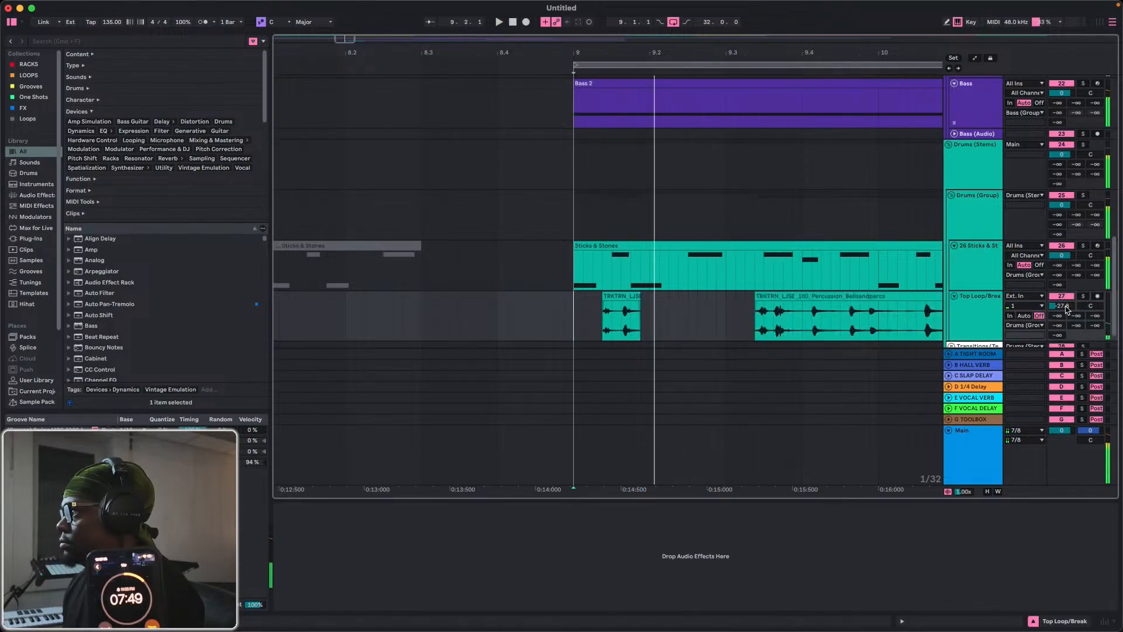
key(space)
key(space)
key(space)
key(space)
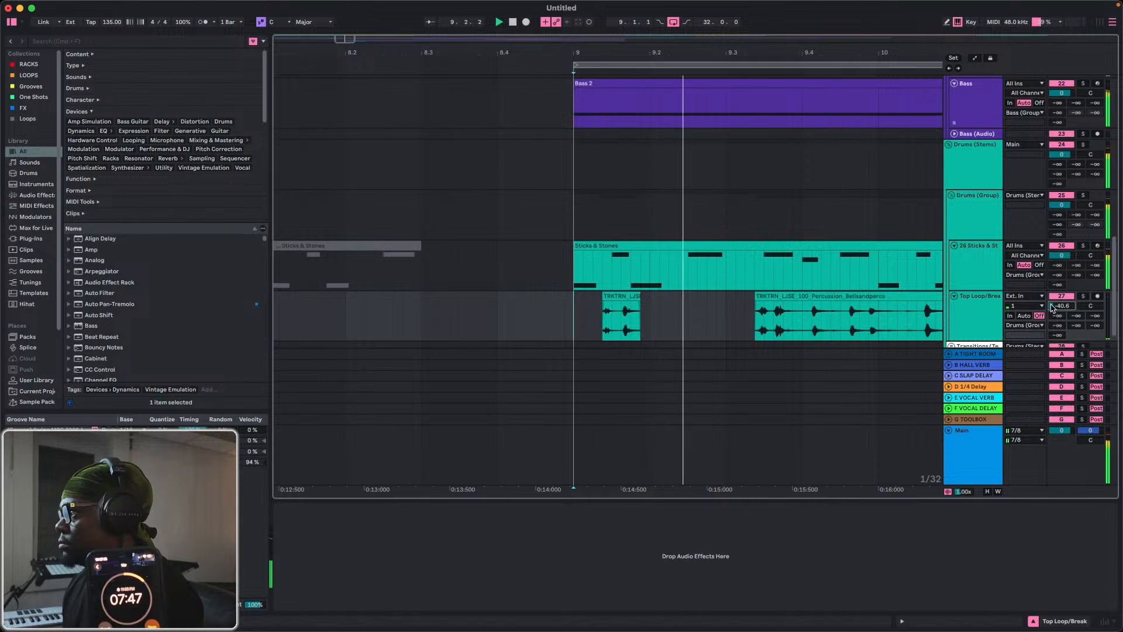
key(space)
Move the second percussion slice back to just after beat 9.2 and audition it from bar 9.
drag(803, 316, 692, 319)
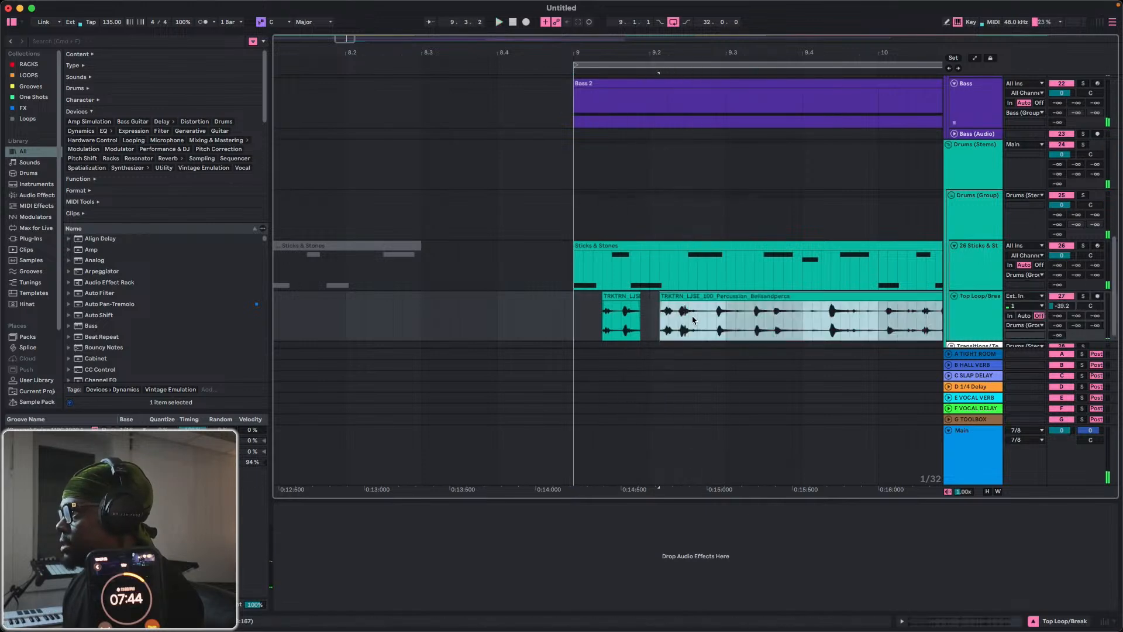
click(573, 322)
key(space)
key(space)
key(space)
key(space)
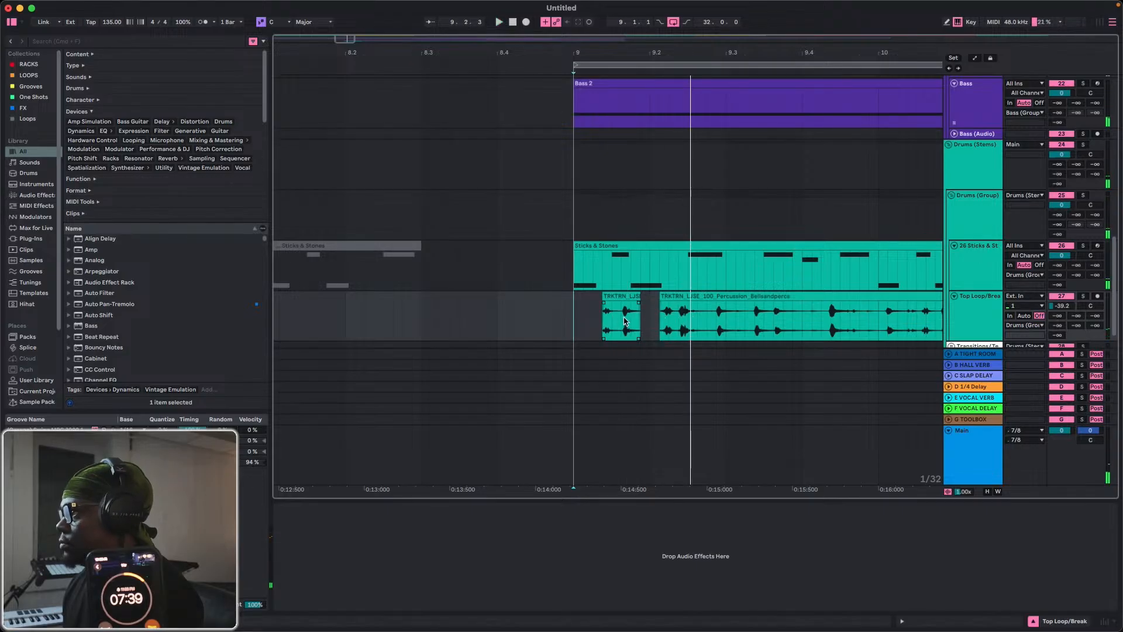
Split the second percussion slice at about 9.2.2, shift the remaining hits later, and audition from bar 9.
click(687, 322)
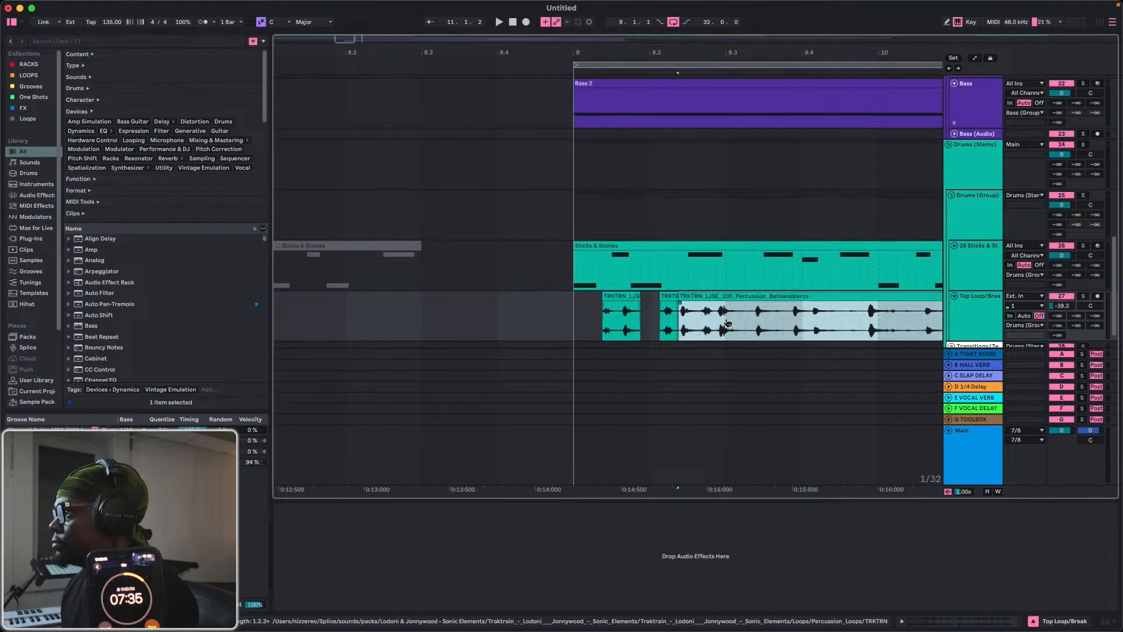
click(577, 323)
key(space)
key(space)
key(space)
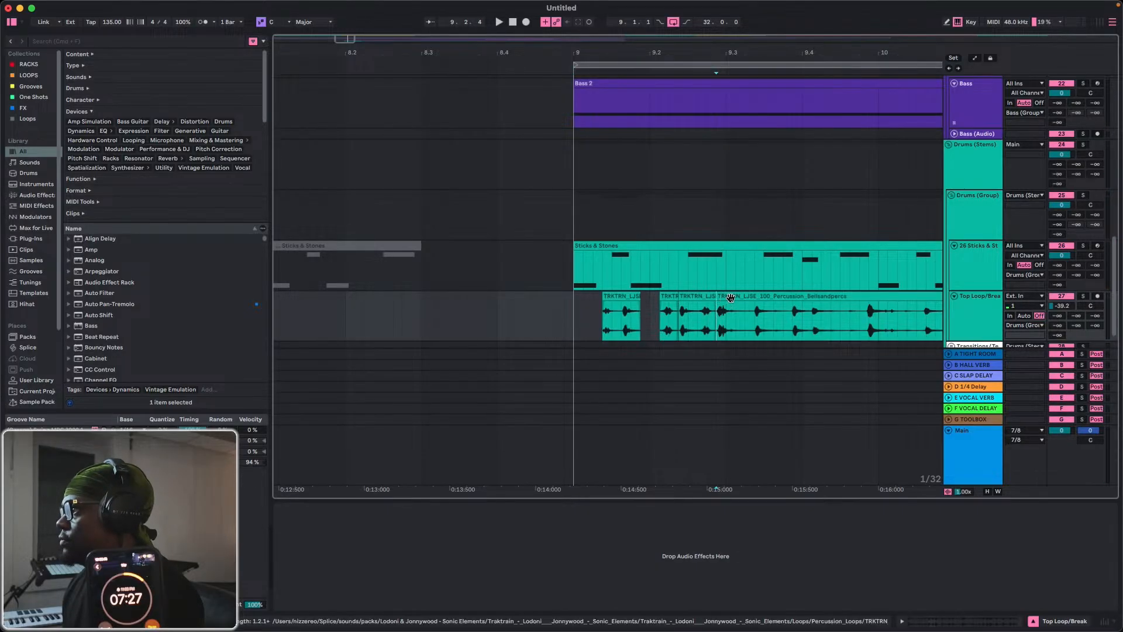
Split the percussion at 9.2.4, move the remainder to about 9.3.2, and play the pattern.
mouse_move(721, 309)
mouse_down()
mouse_move(751, 308)
mouse_move(750, 323)
mouse_move(656, 323)
mouse_up()
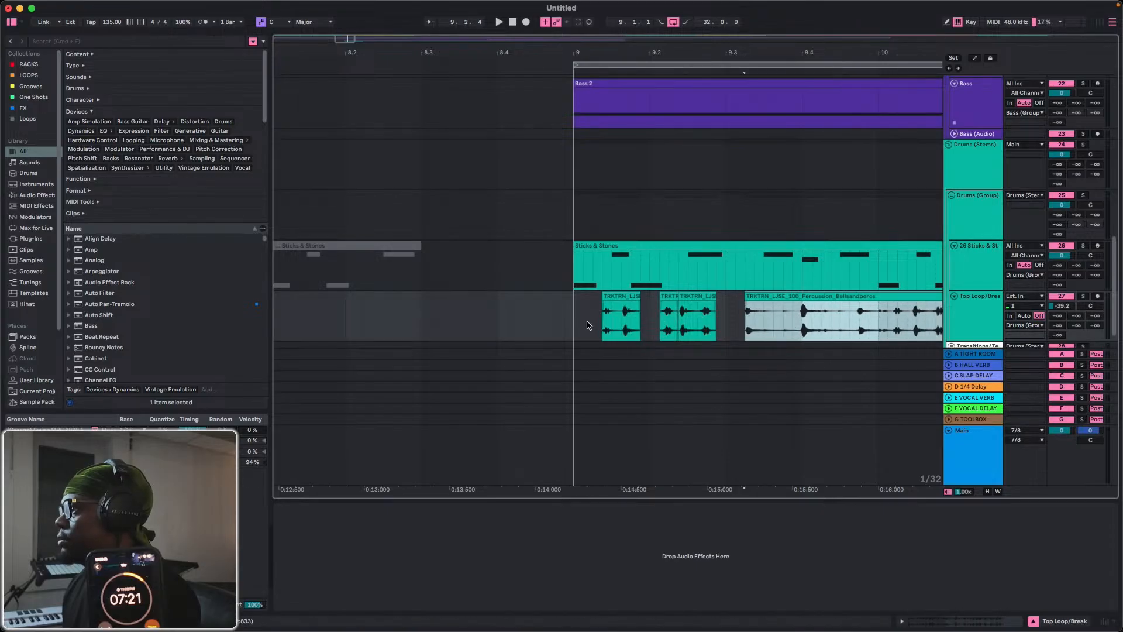
click(567, 323)
key(space)
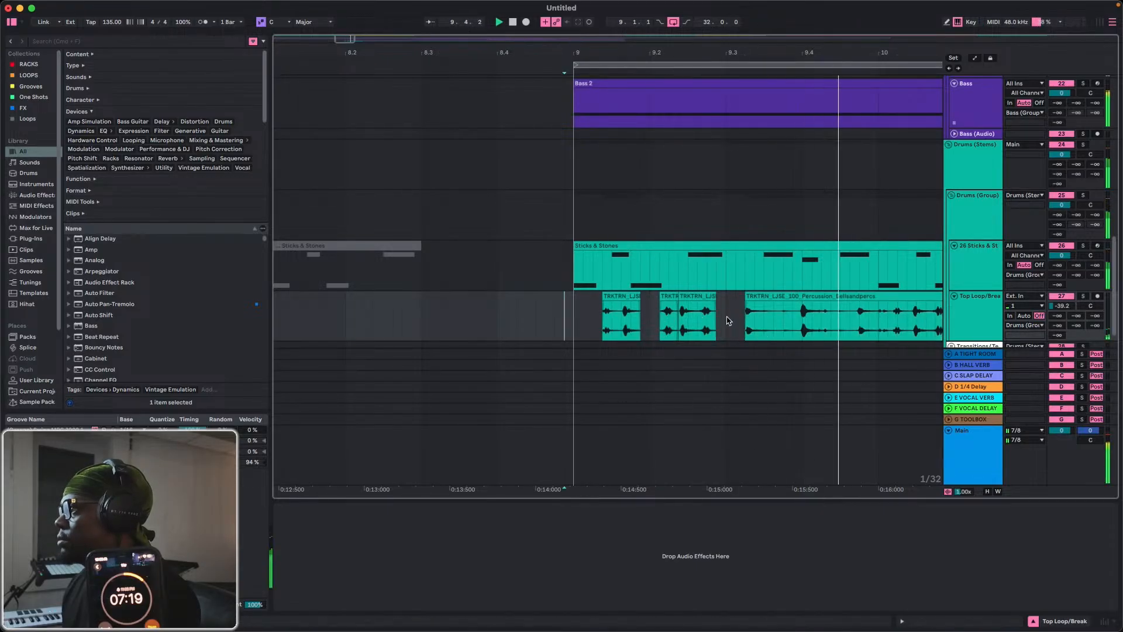
Deactivate the short percussion slice between about 9.2.2 and 9.2.4 and check the pattern in playback.
click(668, 309)
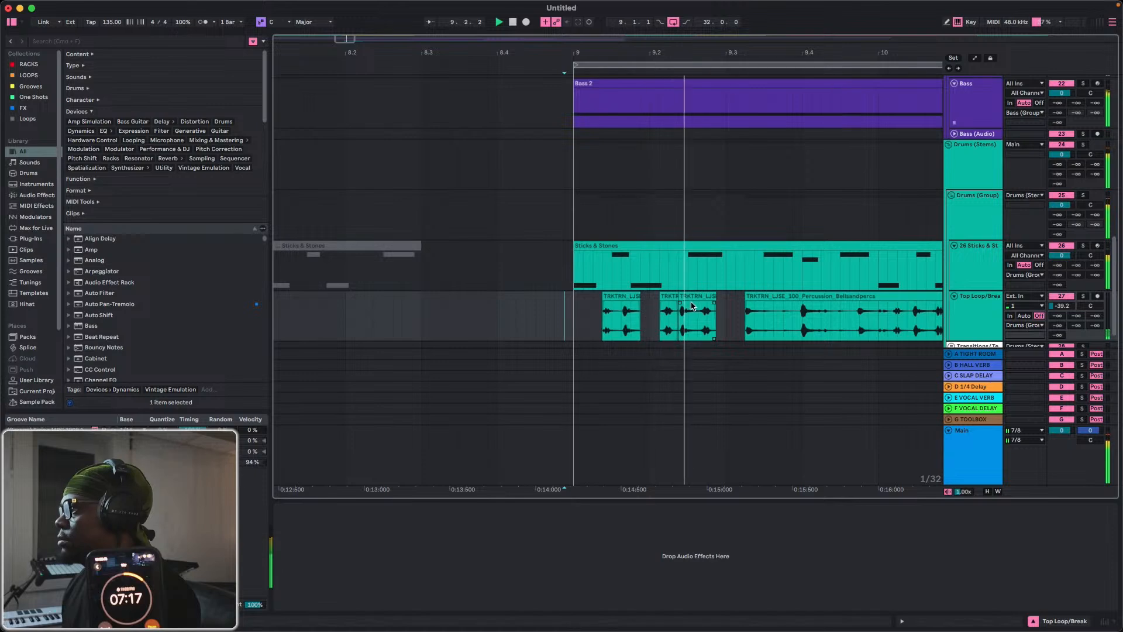
click(693, 297)
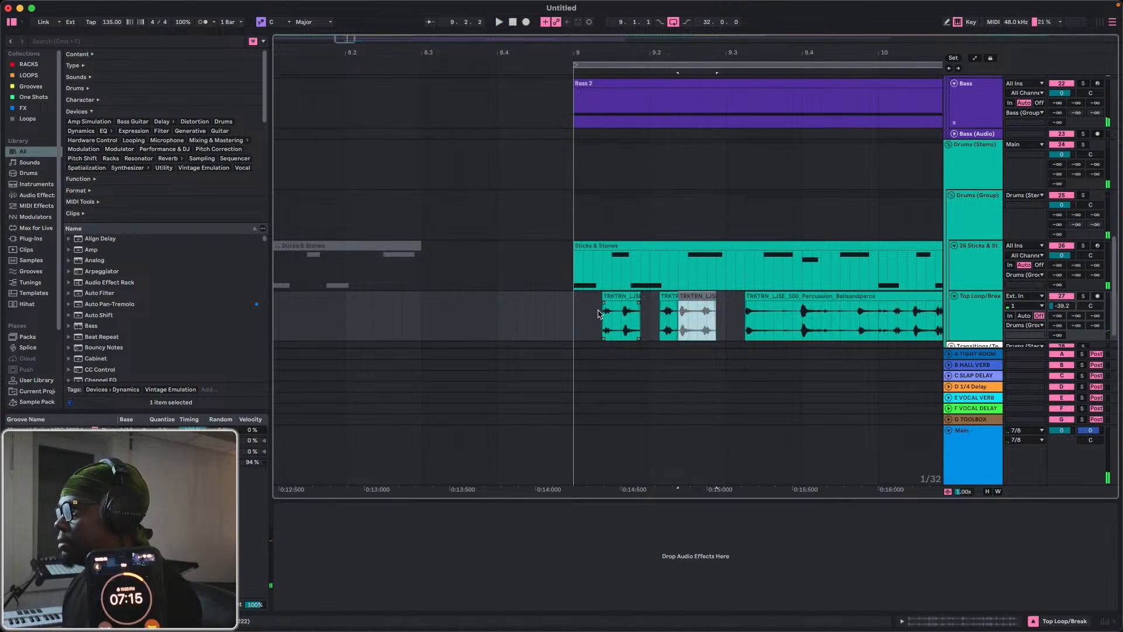
key(0)
key(space)
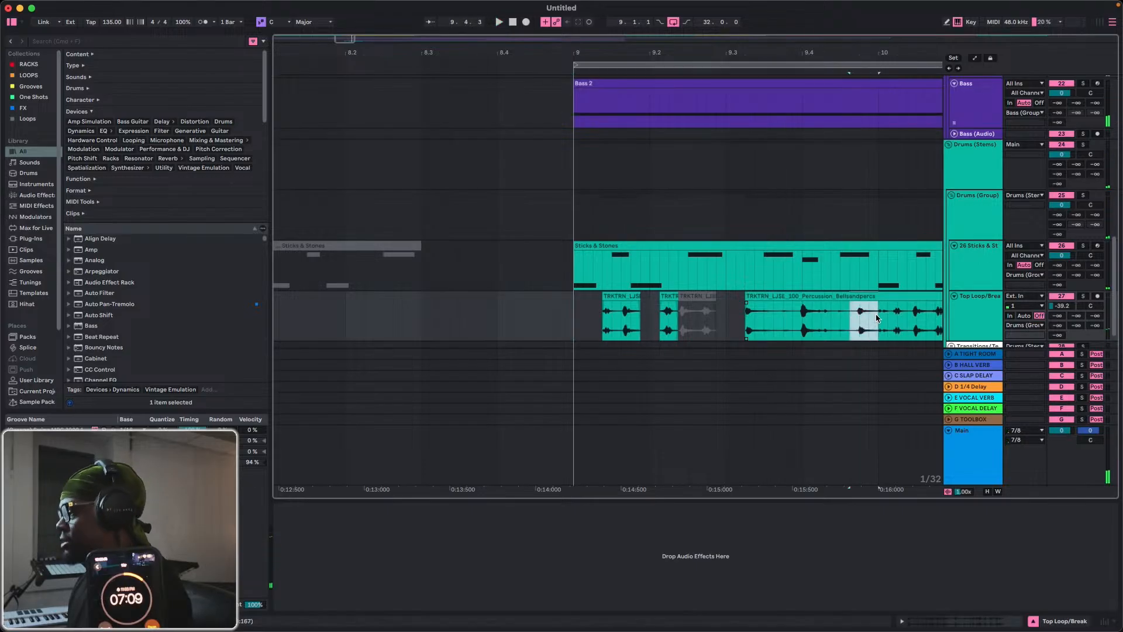
Delete the percussion audio from about 9.4.3 onward, including the remainder past bar 10.
key(Delete)
click(891, 297)
key(Delete)
Duplicate the one-bar percussion pattern from bar 9 into bar 10 and audition both bars.
drag(880, 314, 582, 321)
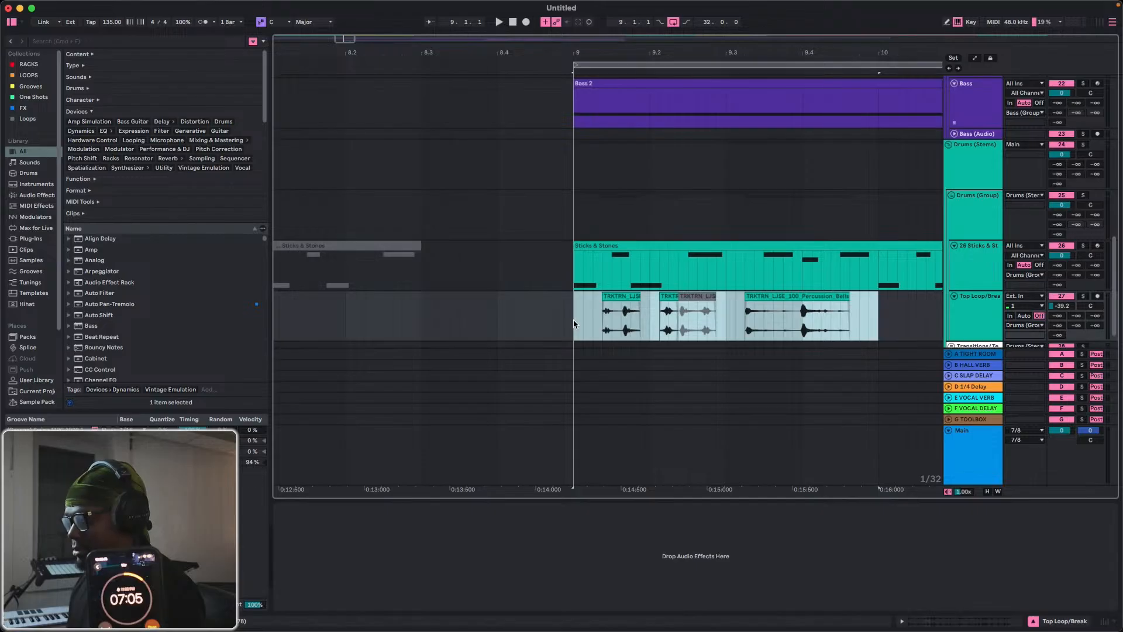
key(super+d)
scroll(424, 318, left, 5)
key(space)
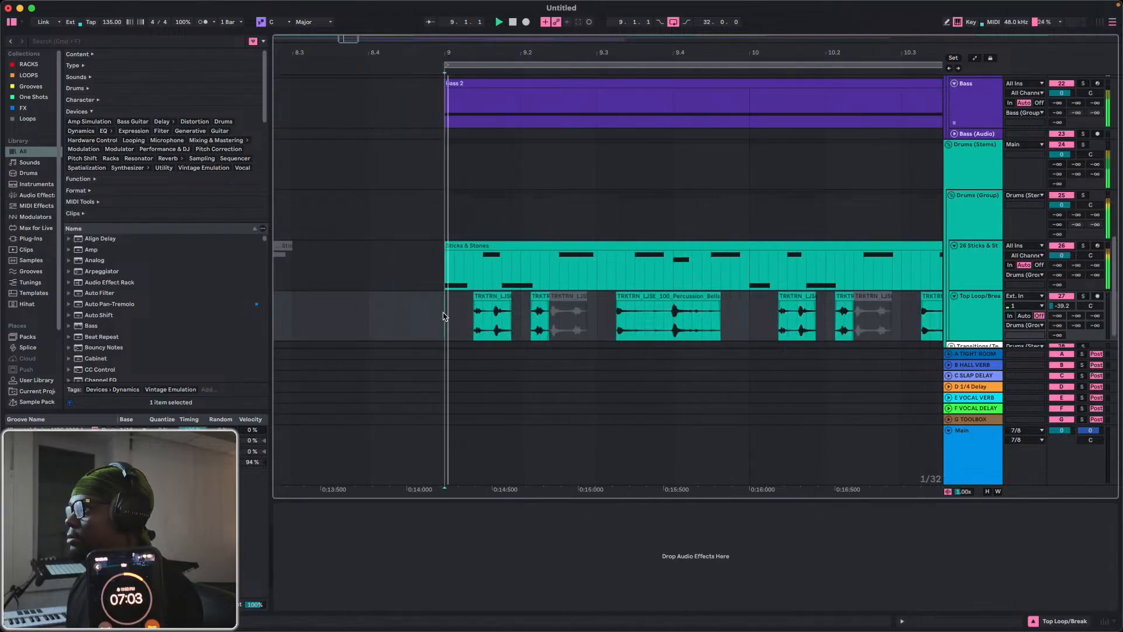
drag(567, 57, 568, 23)
key(space)
Duplicate the two-bar percussion pattern at bars 9 and 10 three times, filling the track up to bar 17.
drag(780, 327, 526, 325)
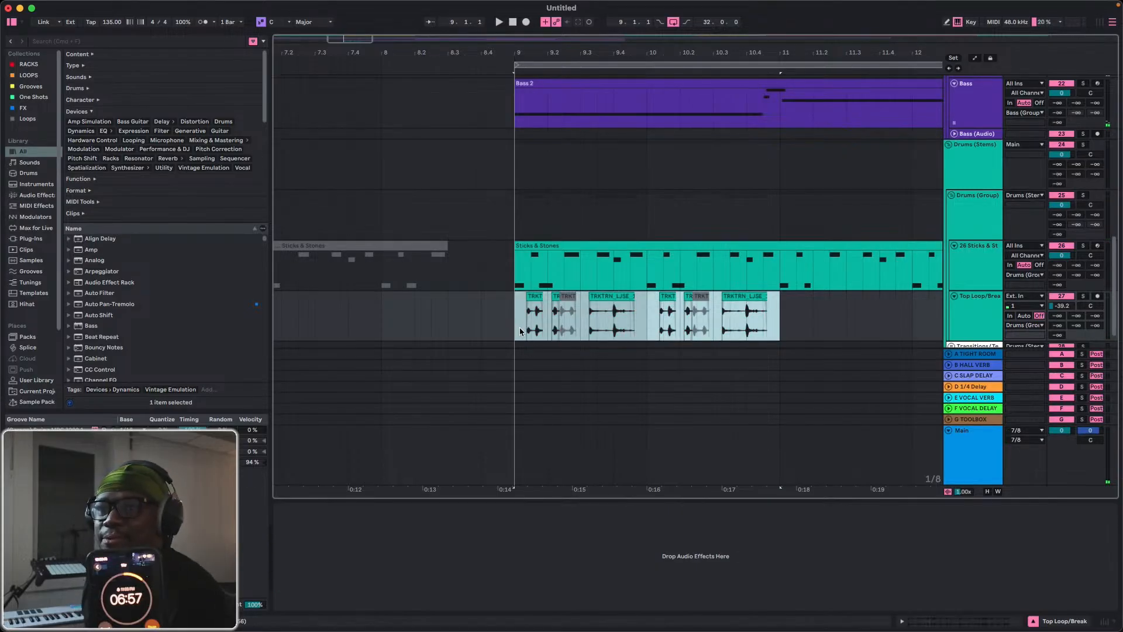
key(super+d)
key(super+d)
key(super+d)
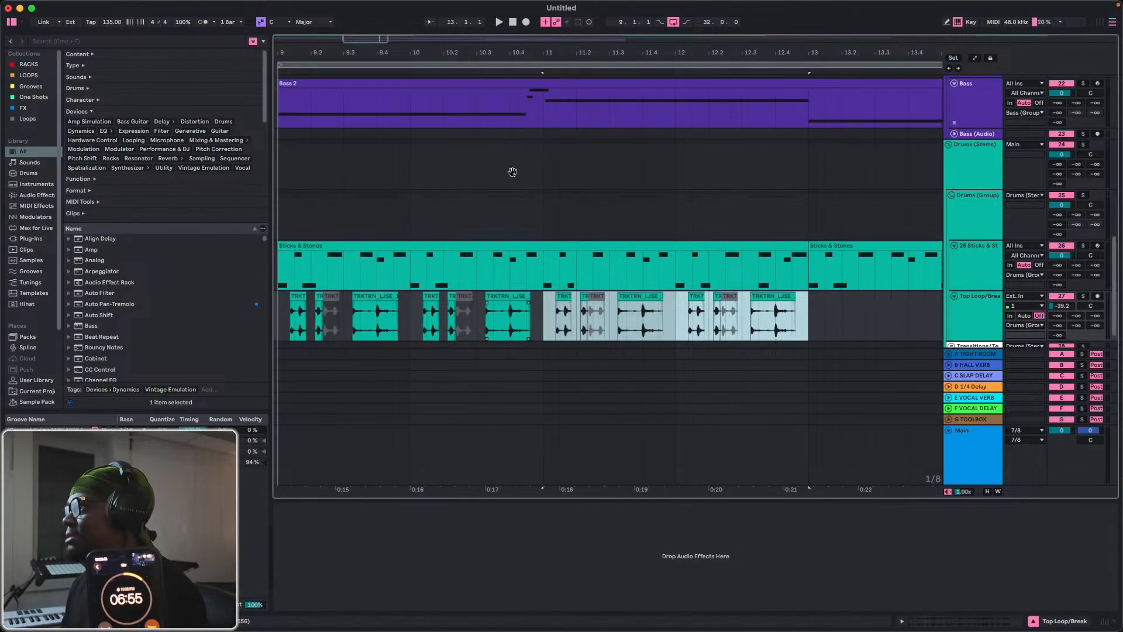
Audition the eight-bar percussion pattern, then move it from bar 9 to start at bar 17 on the Top Loop/Break track.
mouse_move(501, 52)
mouse_down()
mouse_move(502, 33)
mouse_move(503, 55)
mouse_up()
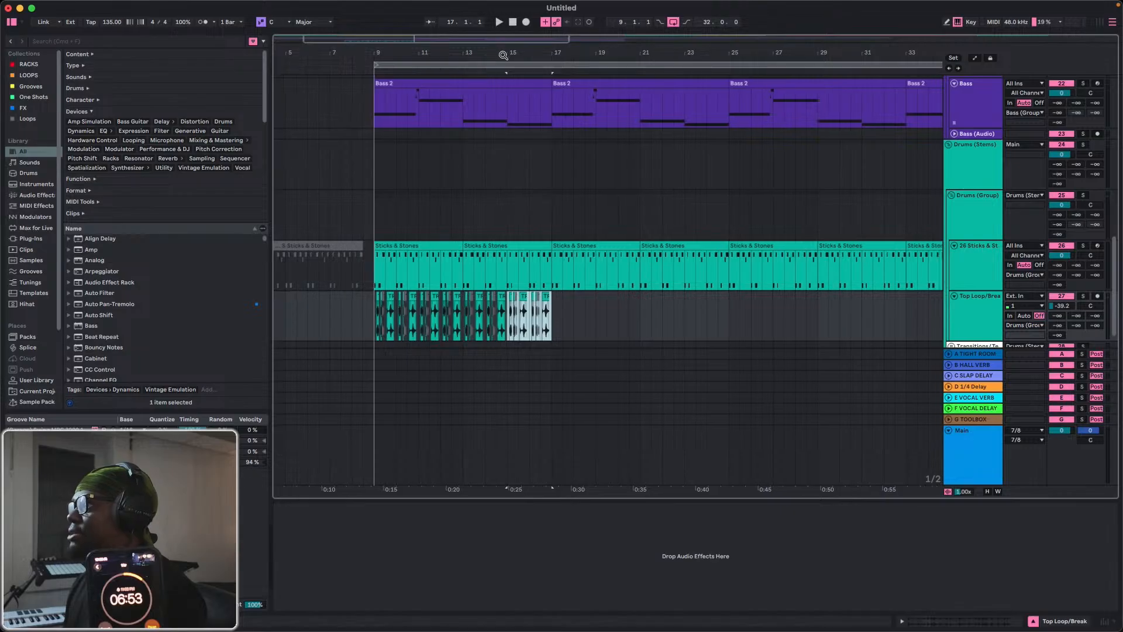
drag(560, 329, 507, 326)
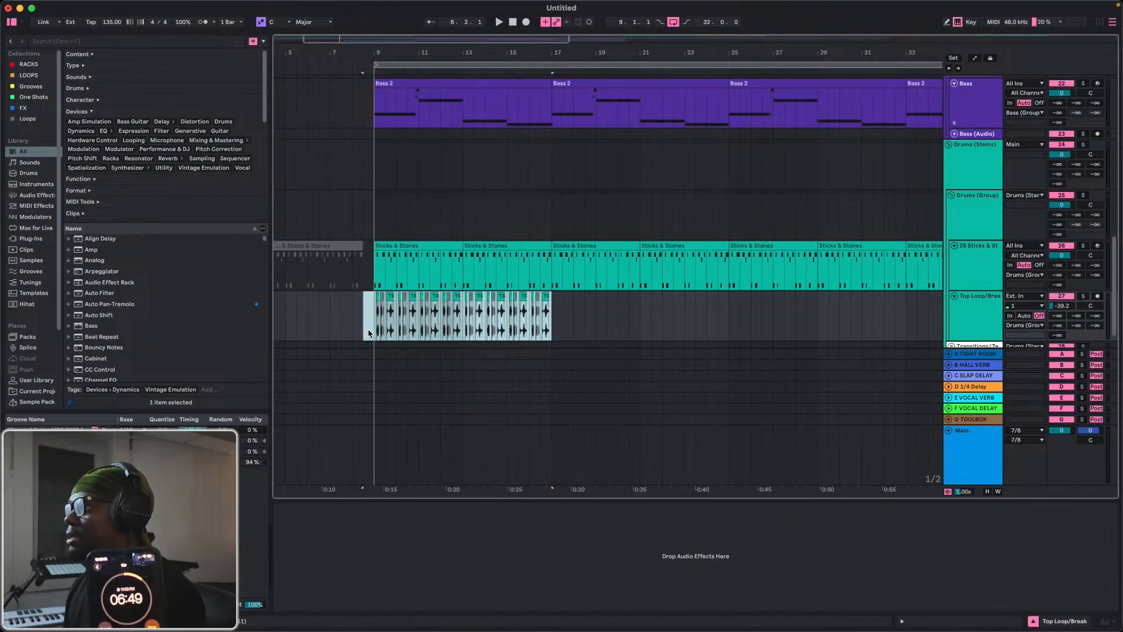
key(space)
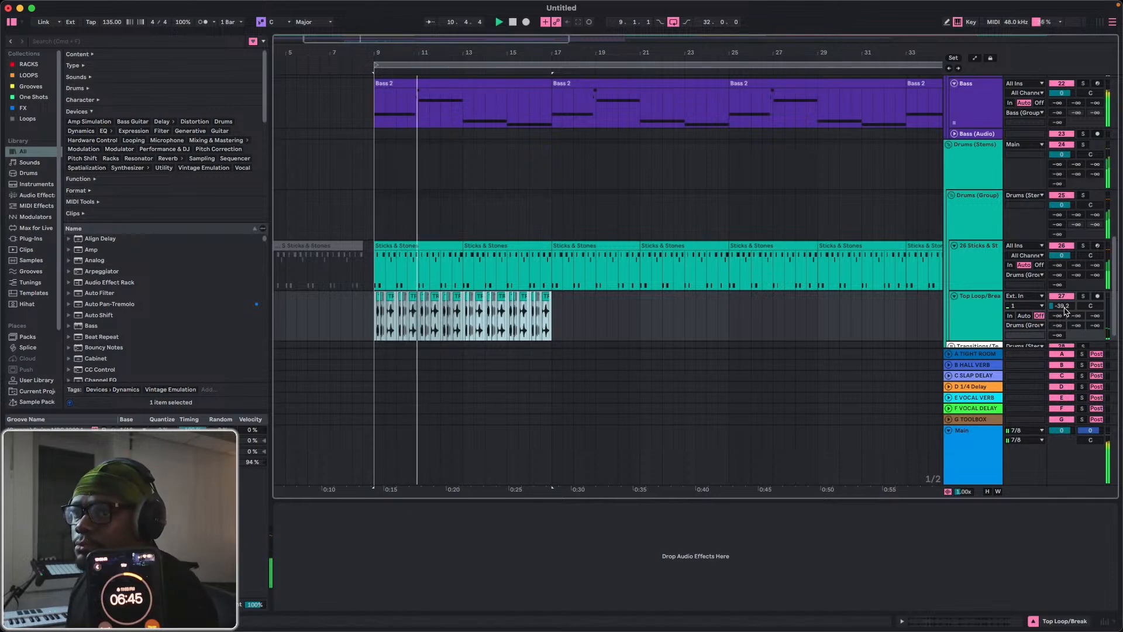
click(500, 323)
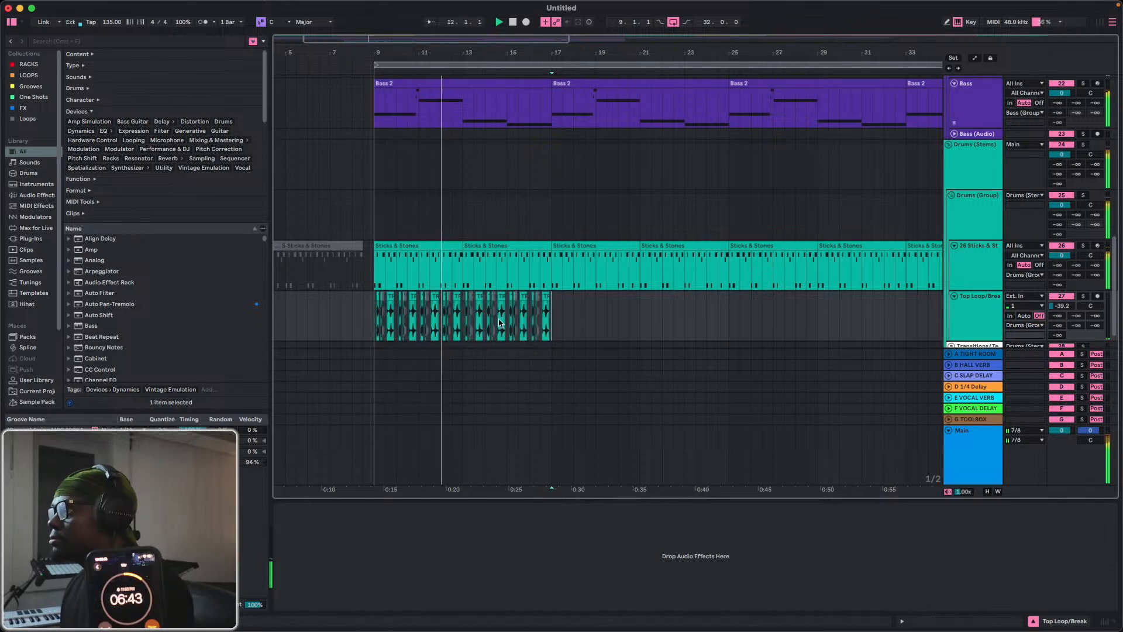
drag(501, 323, 374, 324)
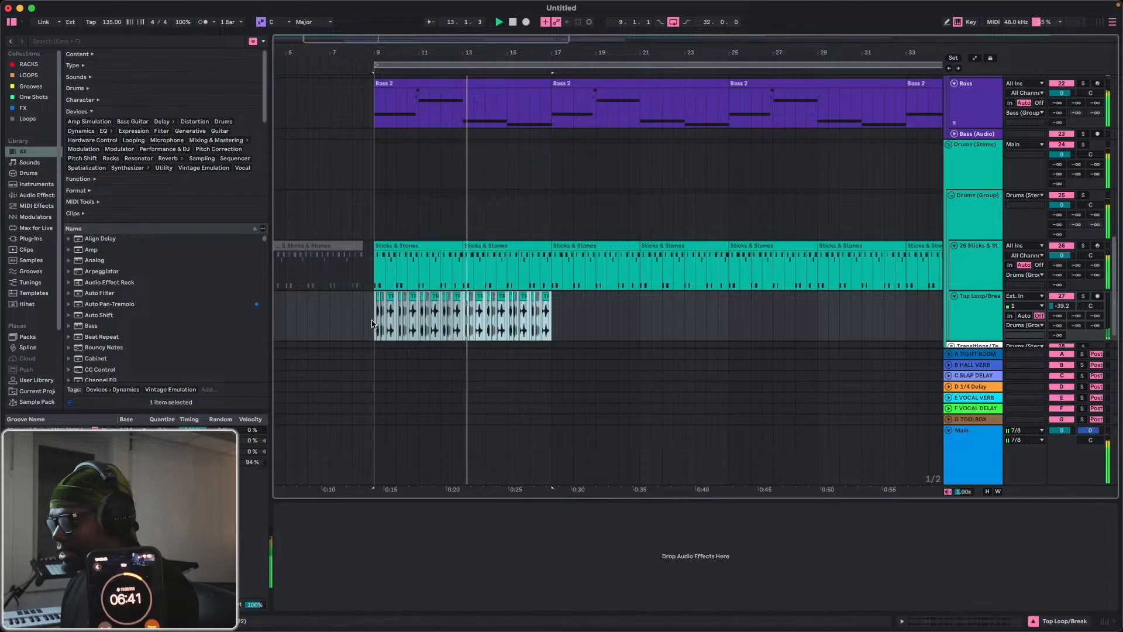
key(Delete)
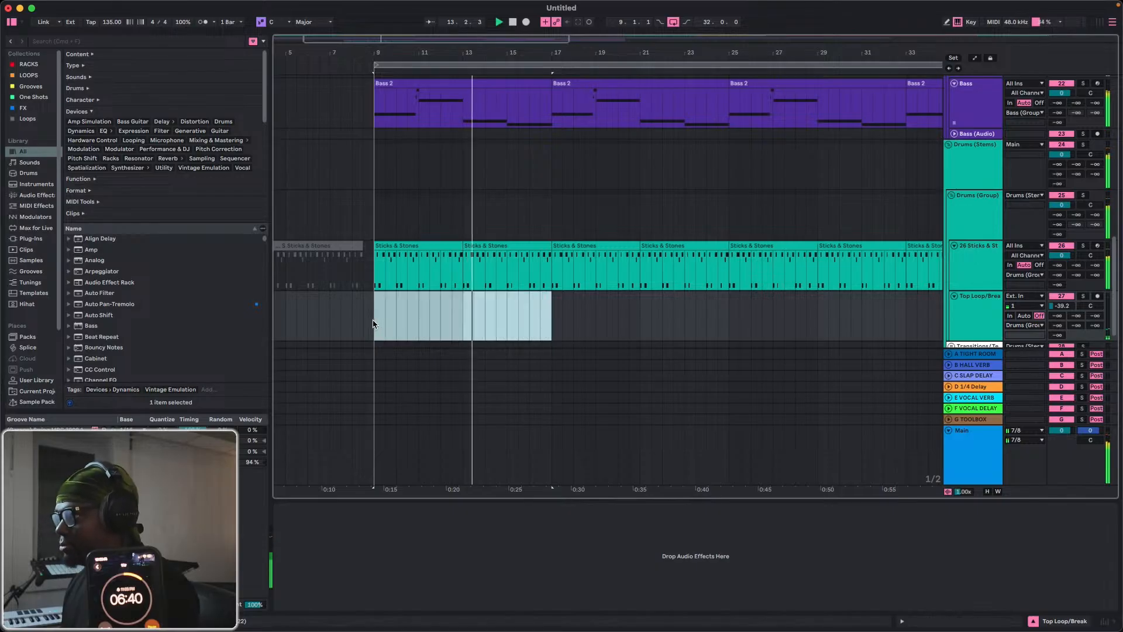
click(551, 332)
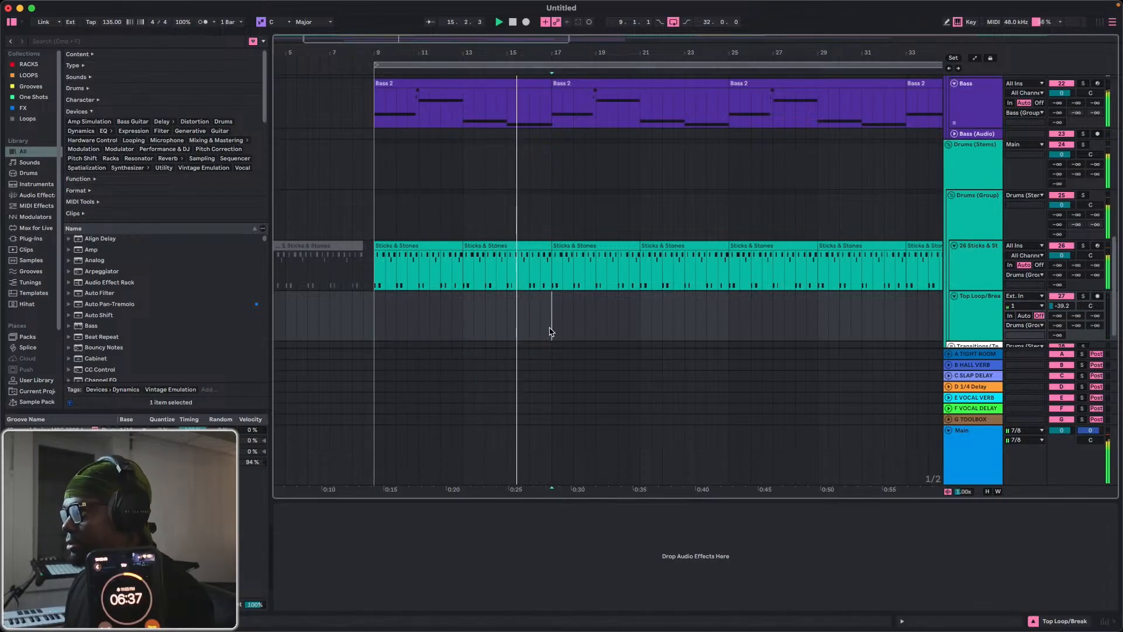
key(super+v)
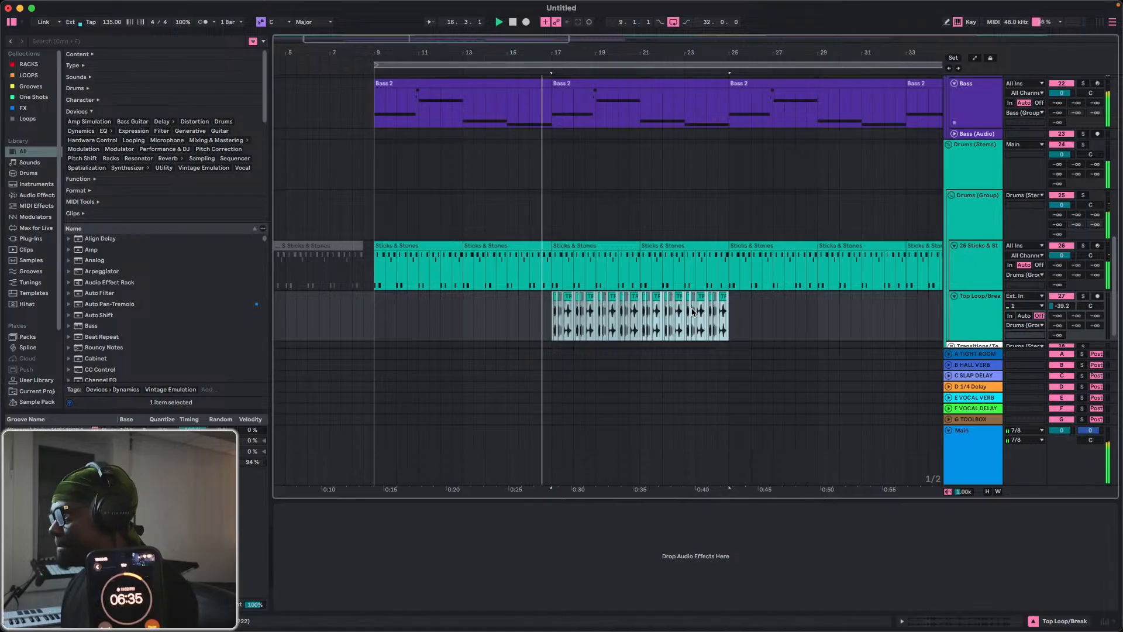
Duplicate the eight-bar percussion pattern at bar 17 on the Top Loop/Break track so it continues from bar 25 to bar 33.
scroll(665, 236, up, 10)
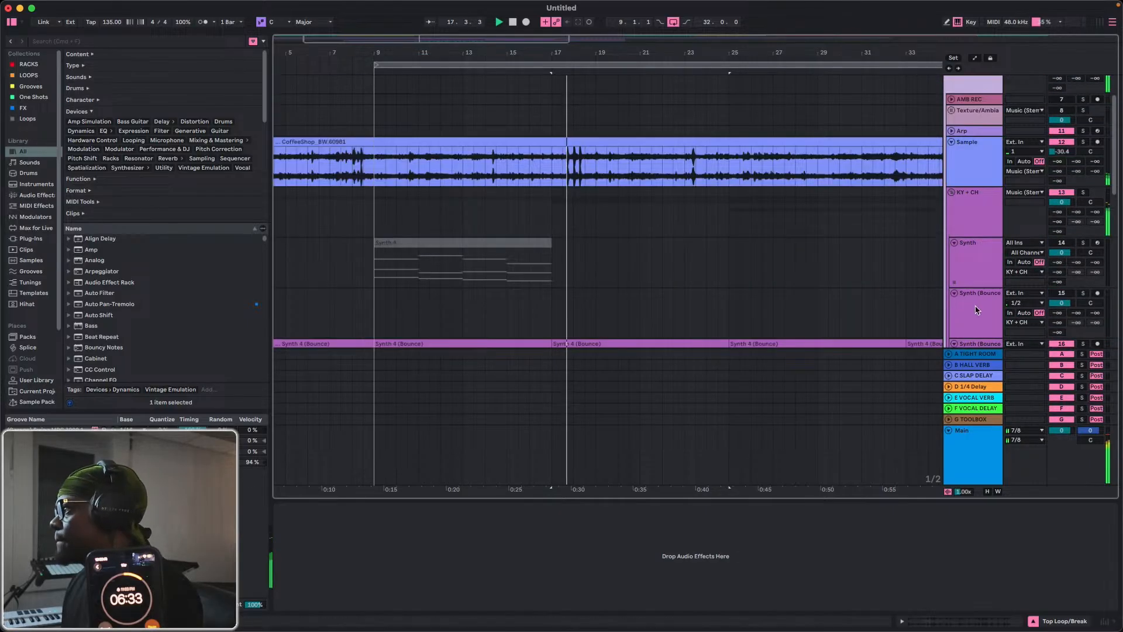
scroll(975, 310, down, 5)
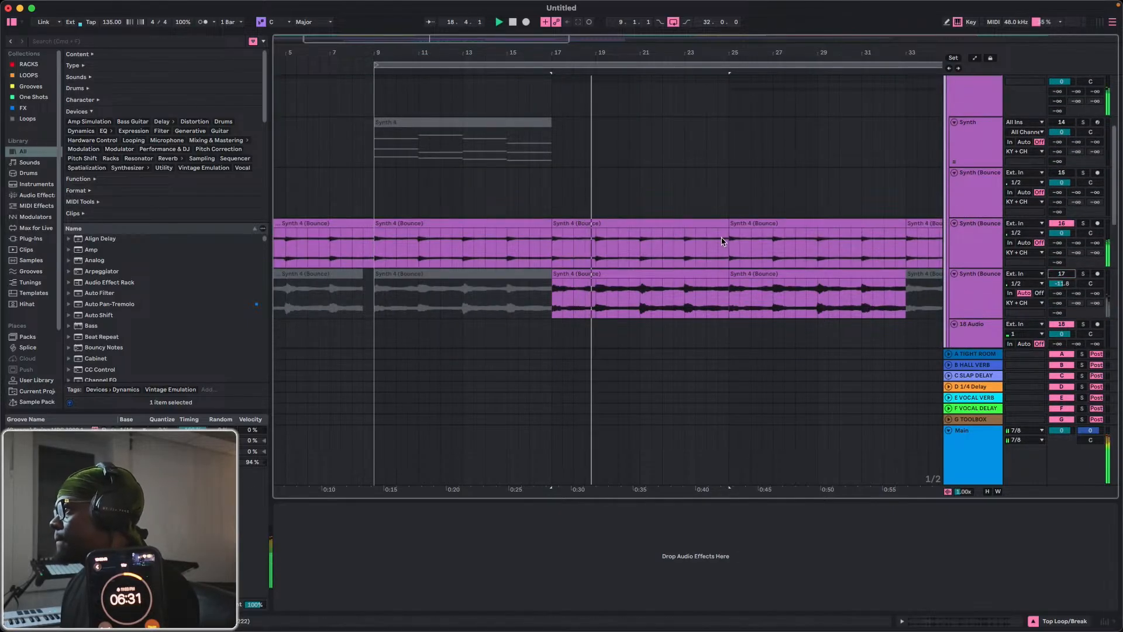
scroll(722, 242, down, 8)
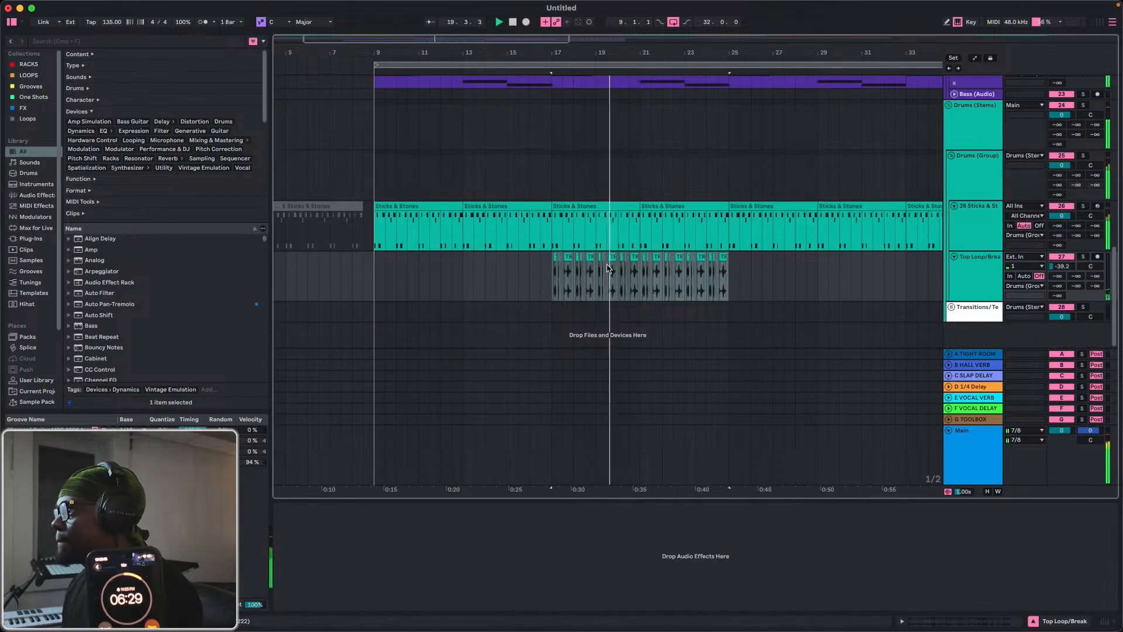
click(554, 281)
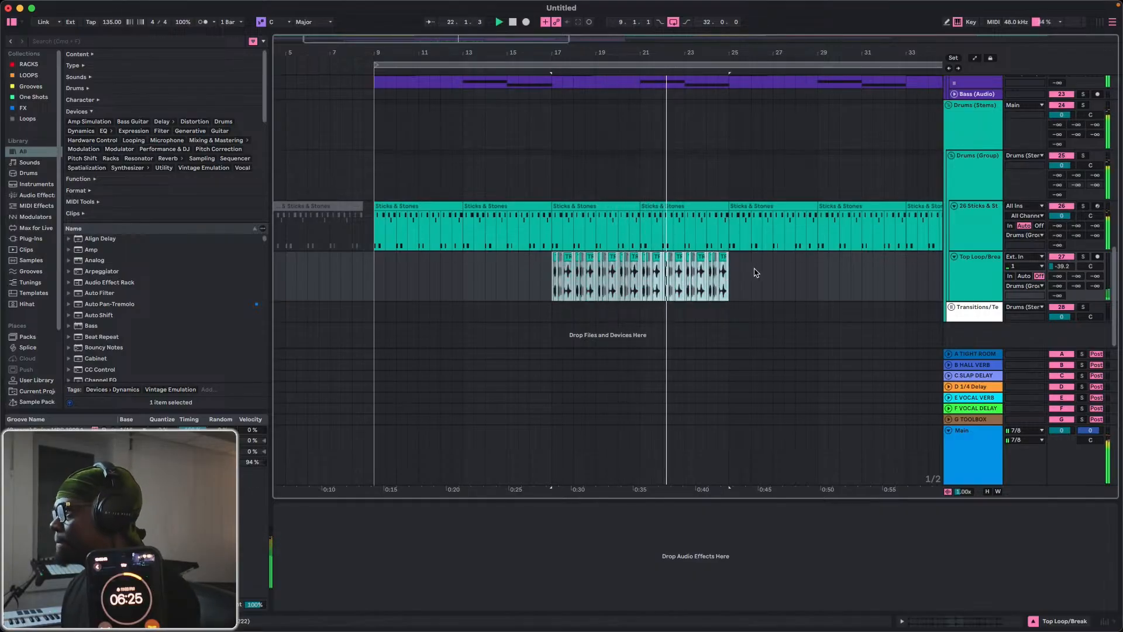
key(super+d)
Lower the Keys track volume to -26.0 dB.
scroll(799, 288, up, 8)
scroll(808, 228, down, 7)
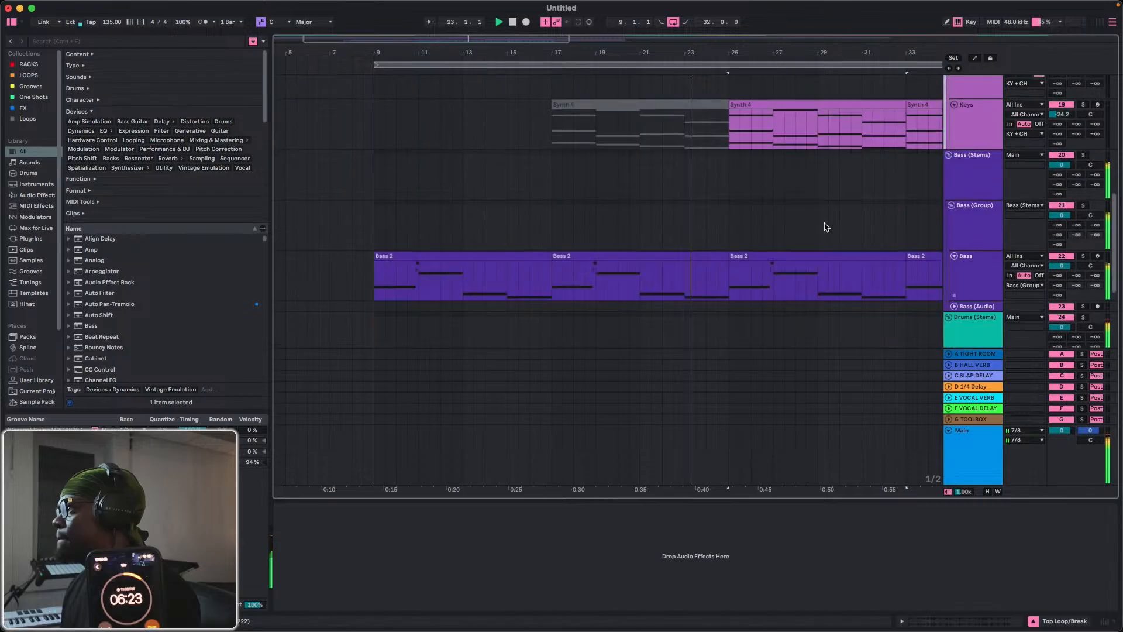
drag(1060, 114, 1057, 117)
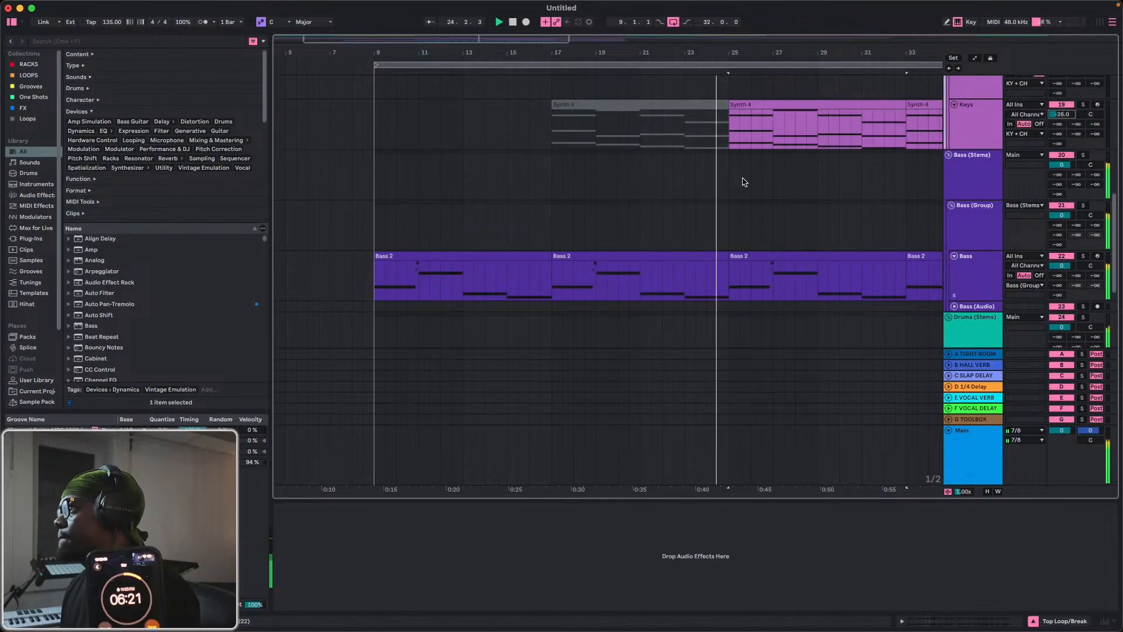
scroll(759, 206, down, 5)
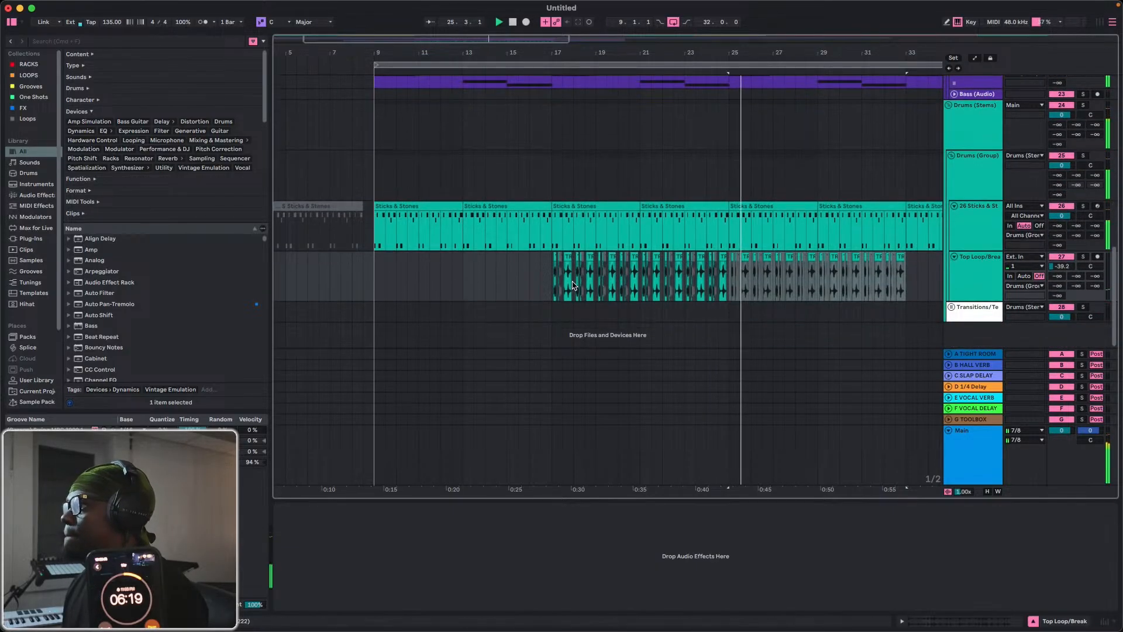
drag(551, 284, 906, 280)
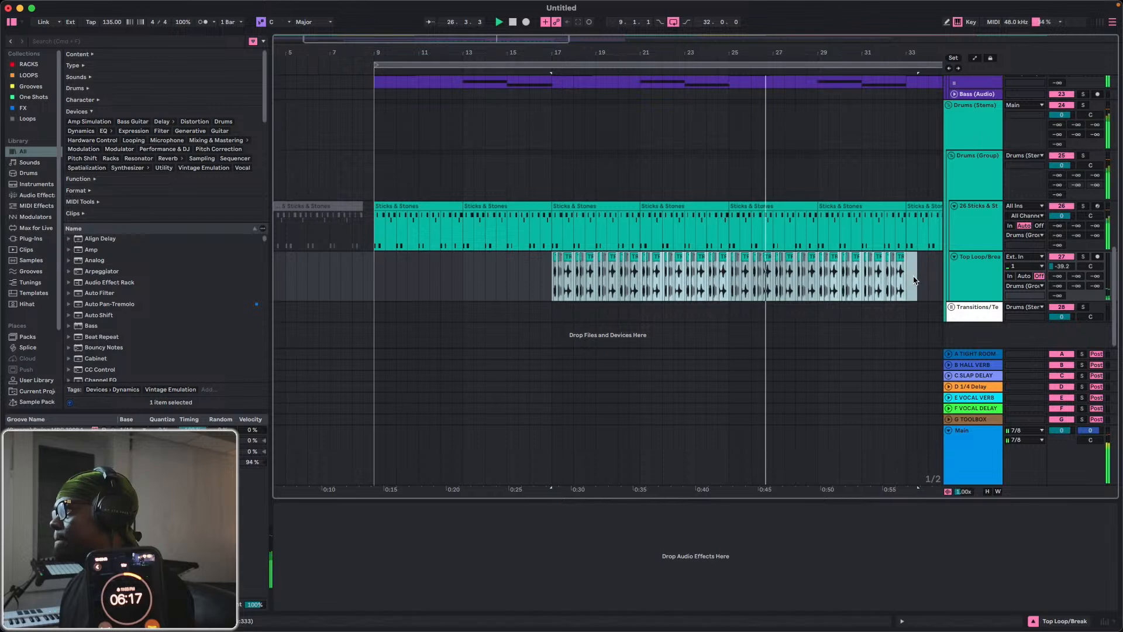
key(super+d)
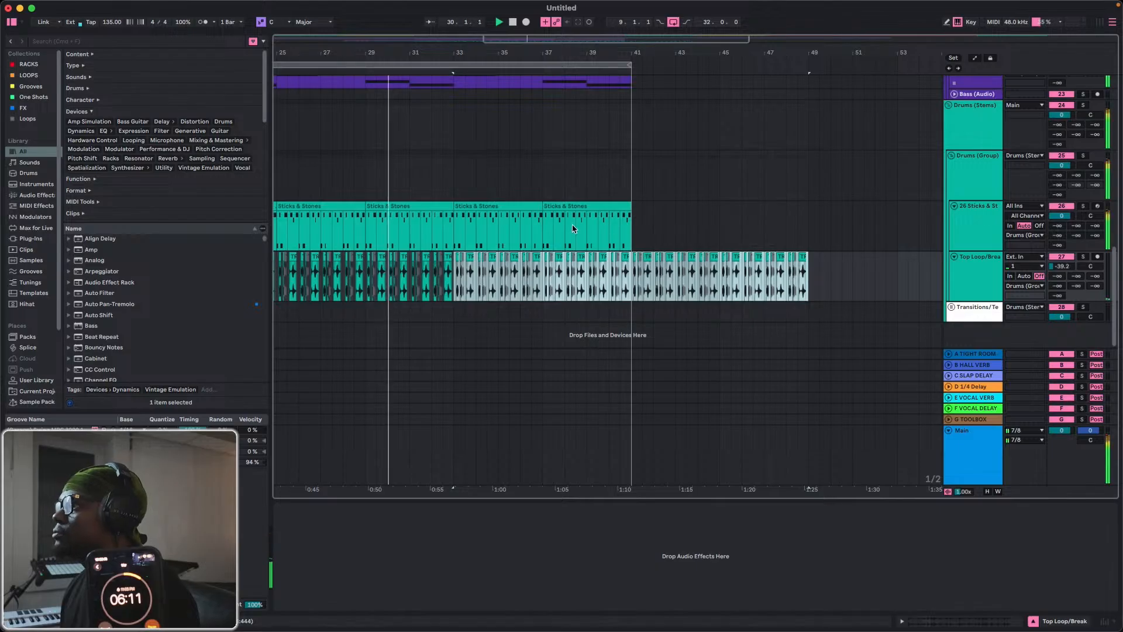
click(457, 282)
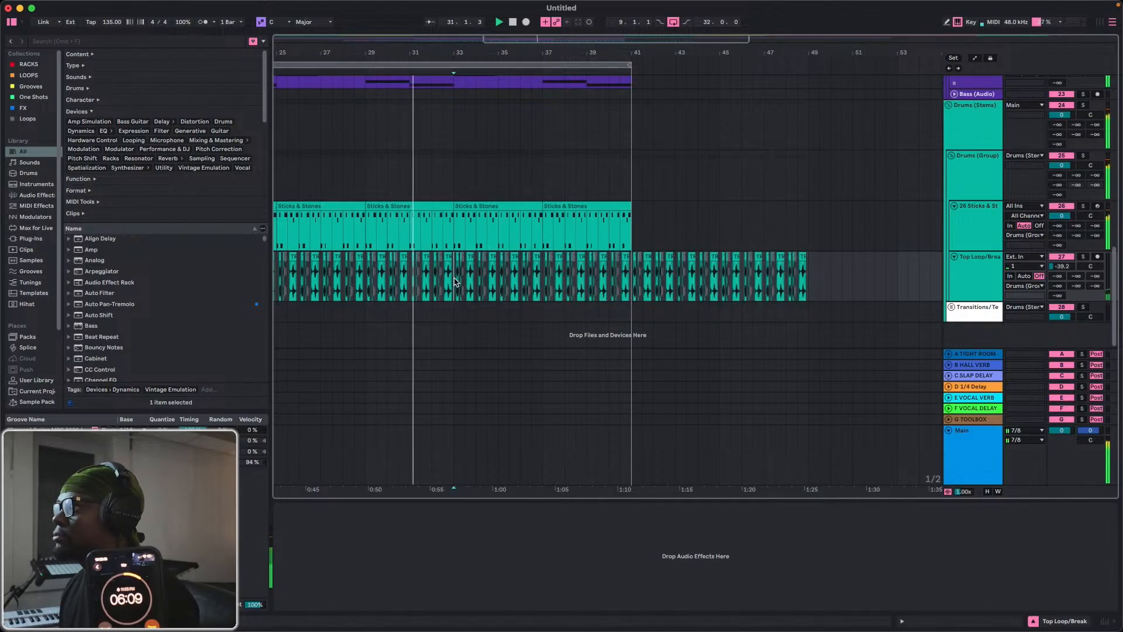
drag(458, 282, 808, 296)
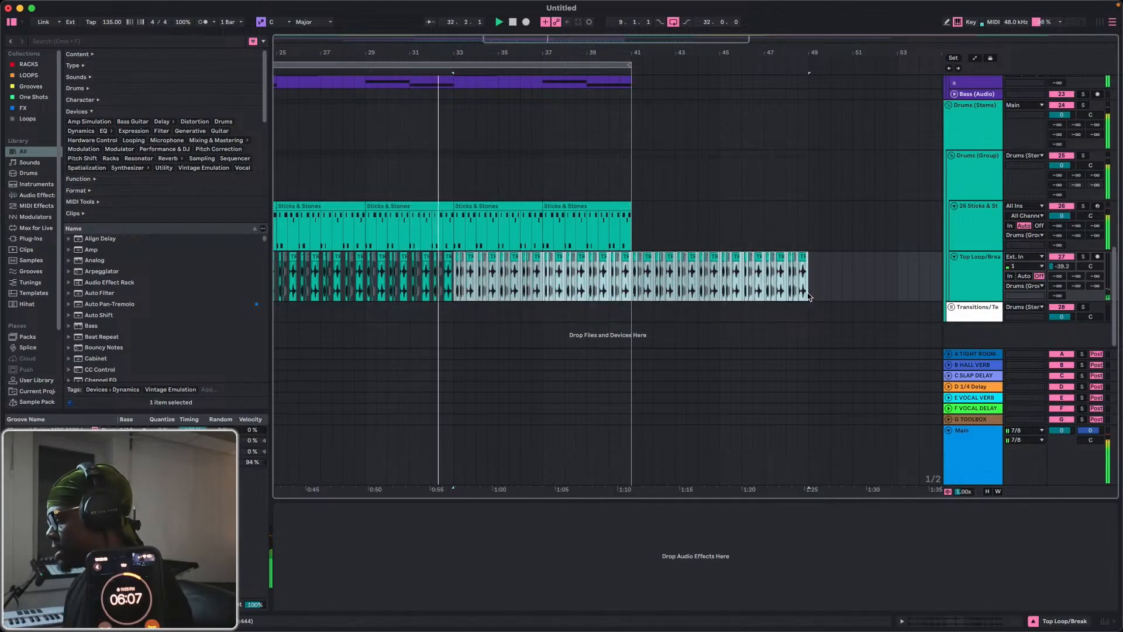
key(Delete)
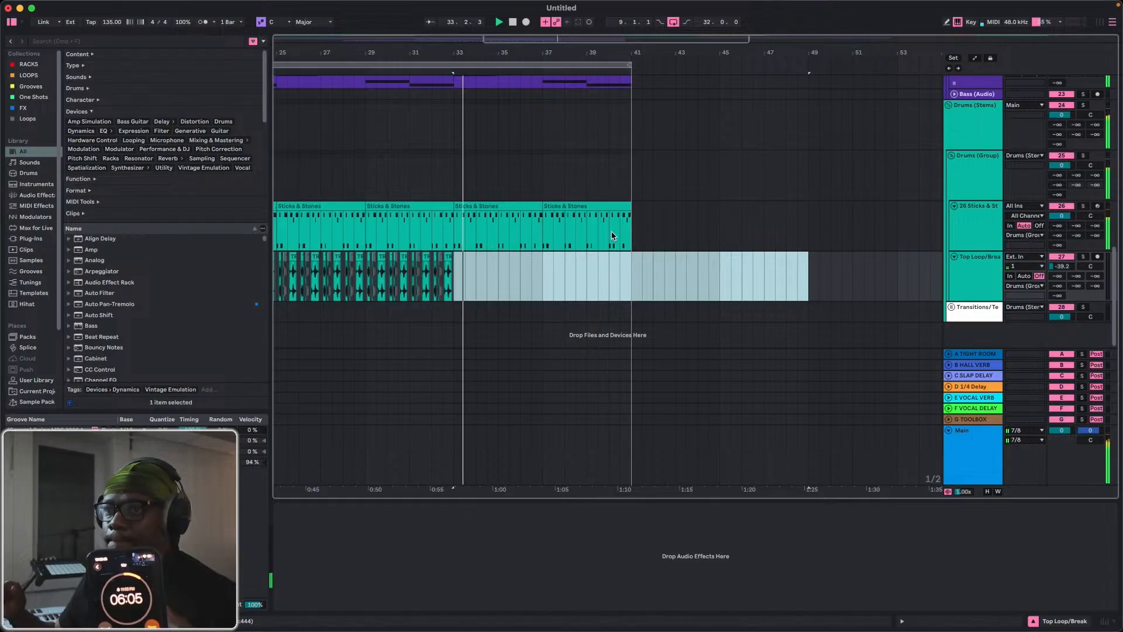
Duplicate the percussion pattern from bars 25 to 33 once on the Top Loop/Break track, filling it up to bar 41.
scroll(562, 187, up, 2)
scroll(561, 187, up, 8)
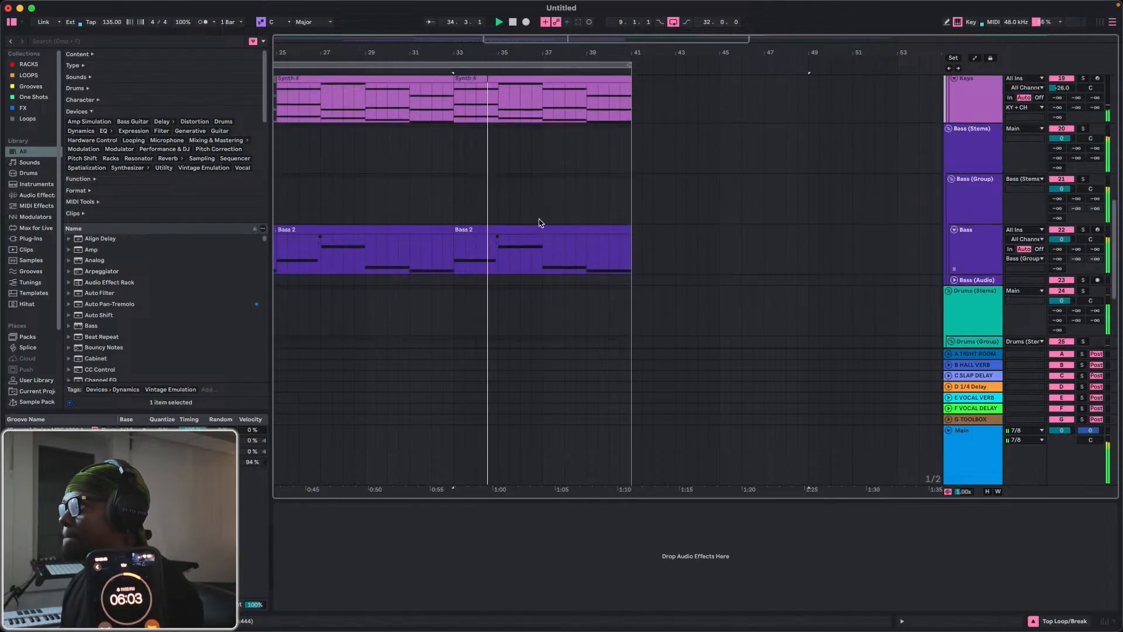
scroll(508, 260, down, 10)
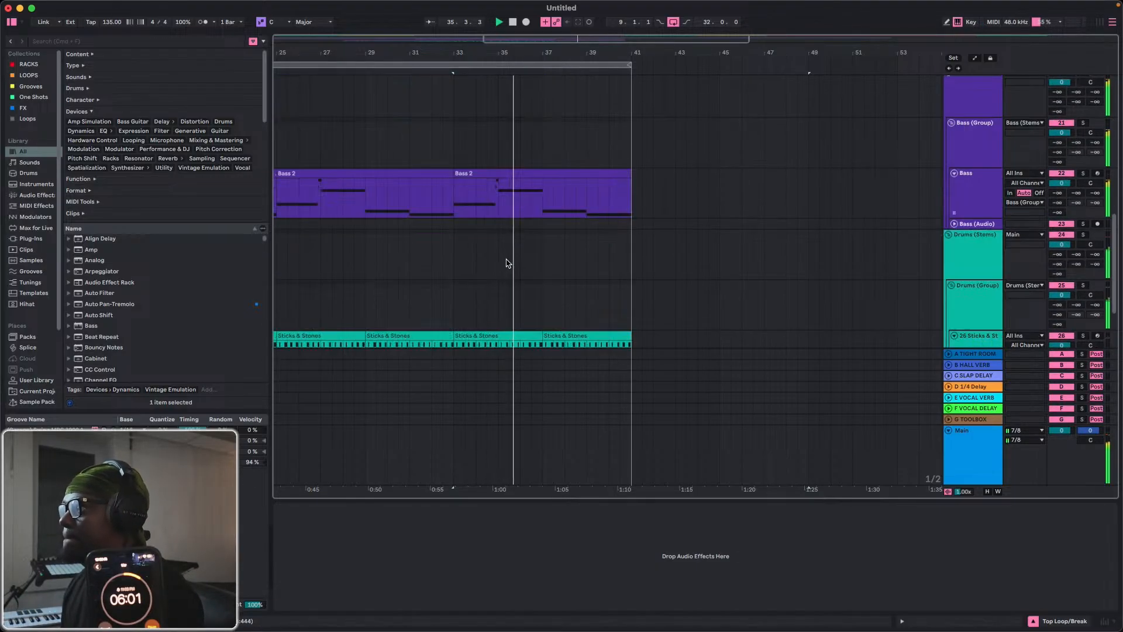
scroll(472, 276, left, 5)
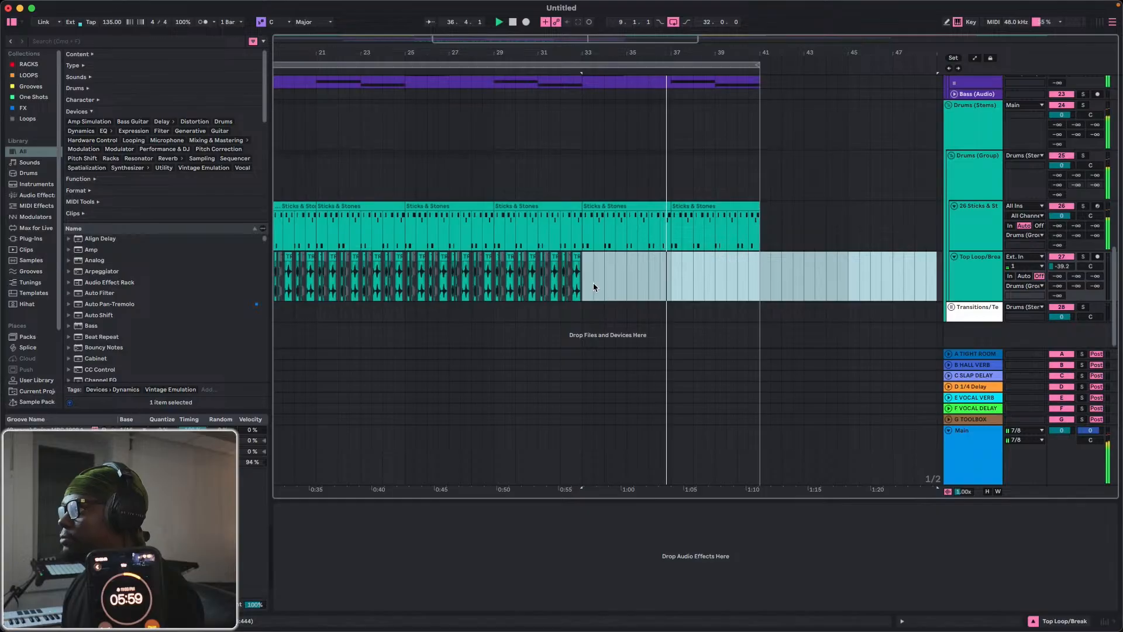
click(578, 280)
drag(506, 276, 401, 280)
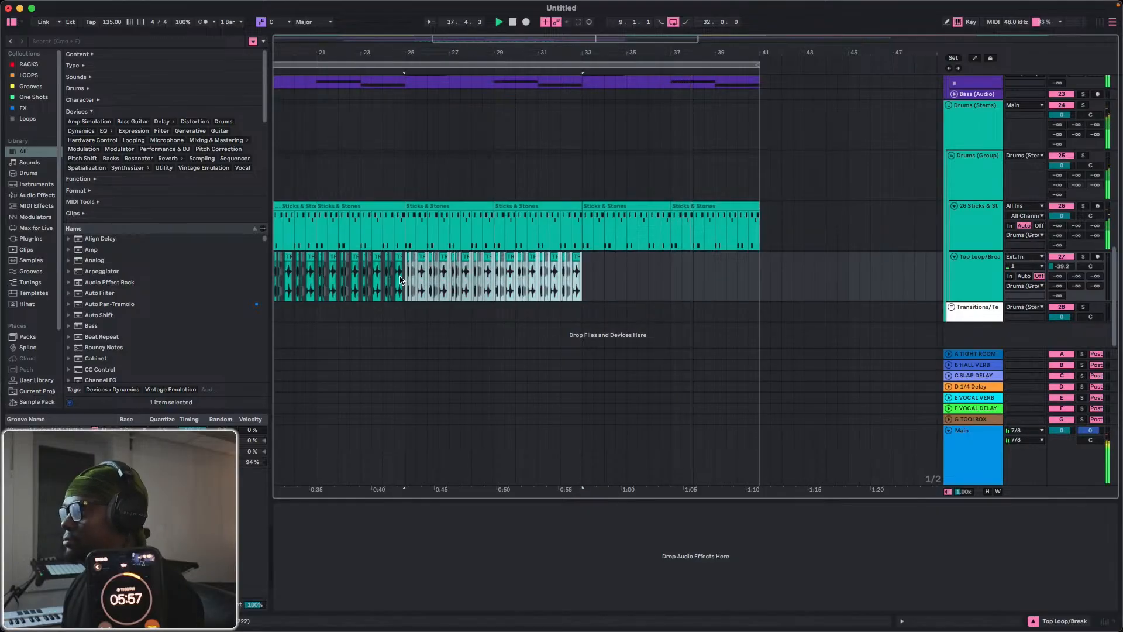
key(super+d)
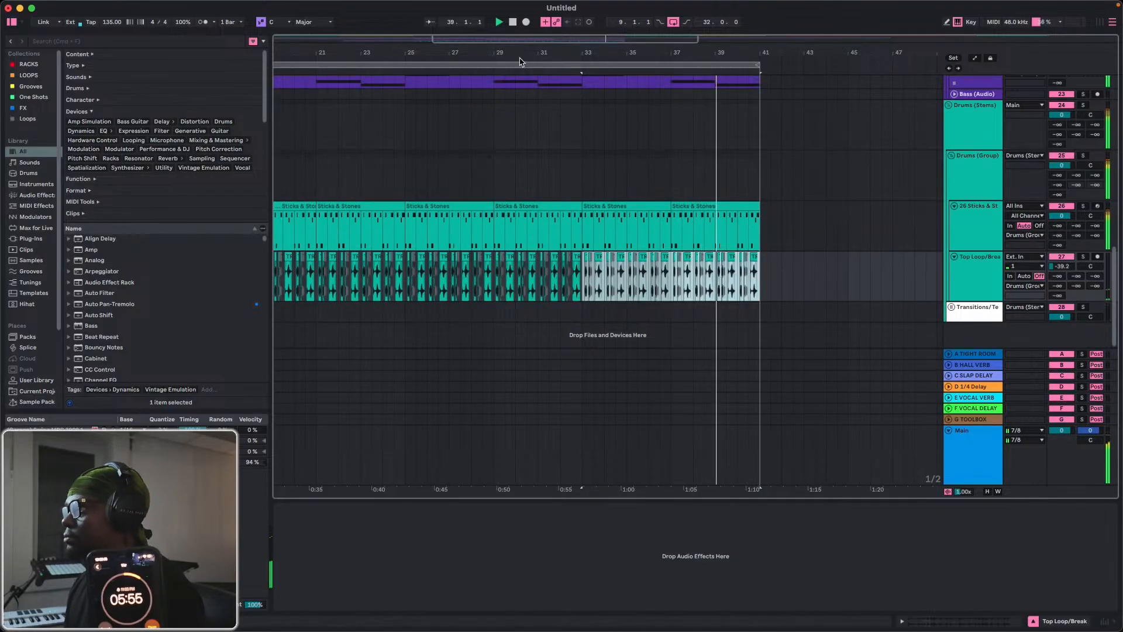
Replace the kHs Trance Gate on Synth (Bounce) track 17 with a fresh instance from the FX collection, placed before Kickstart 2.
drag(520, 59, 710, 53)
scroll(700, 258, up, 3)
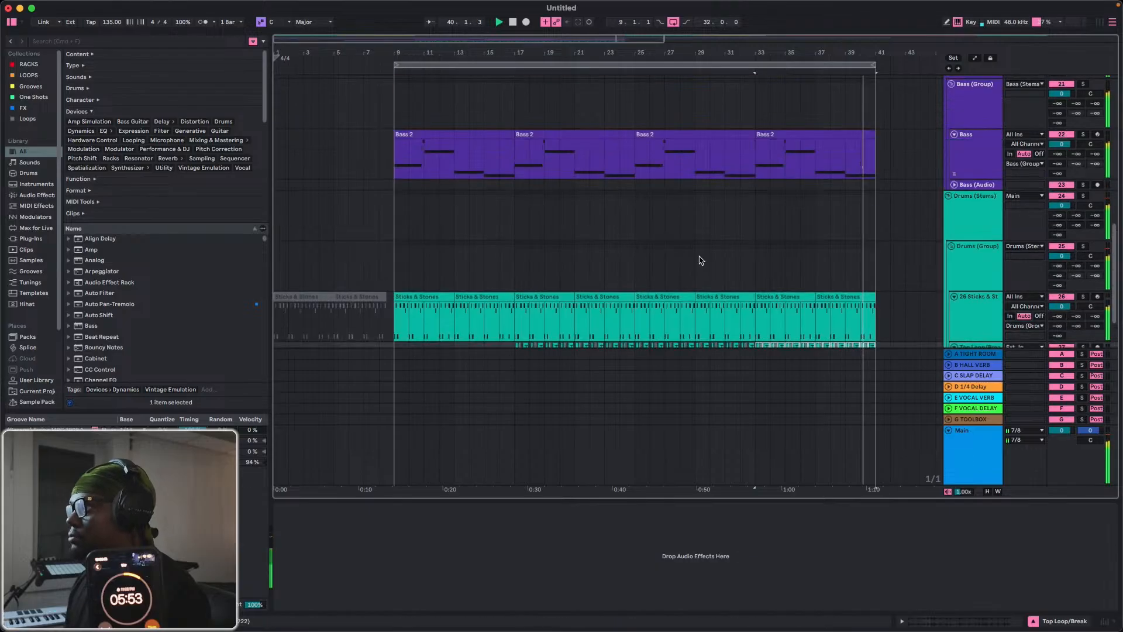
scroll(696, 260, up, 6)
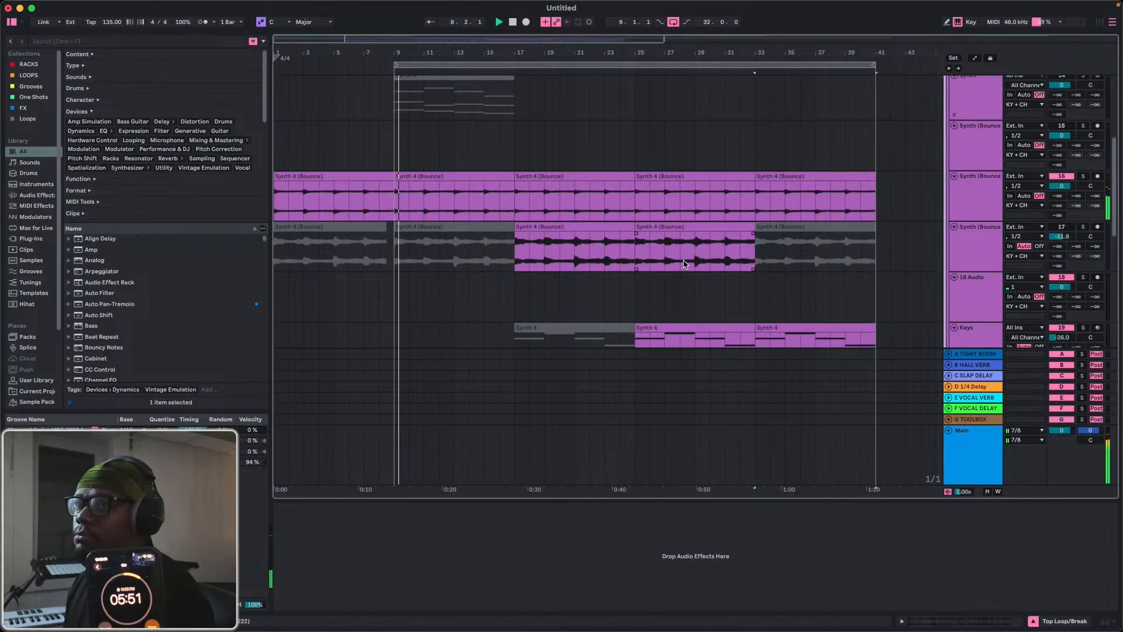
scroll(686, 260, down, 3)
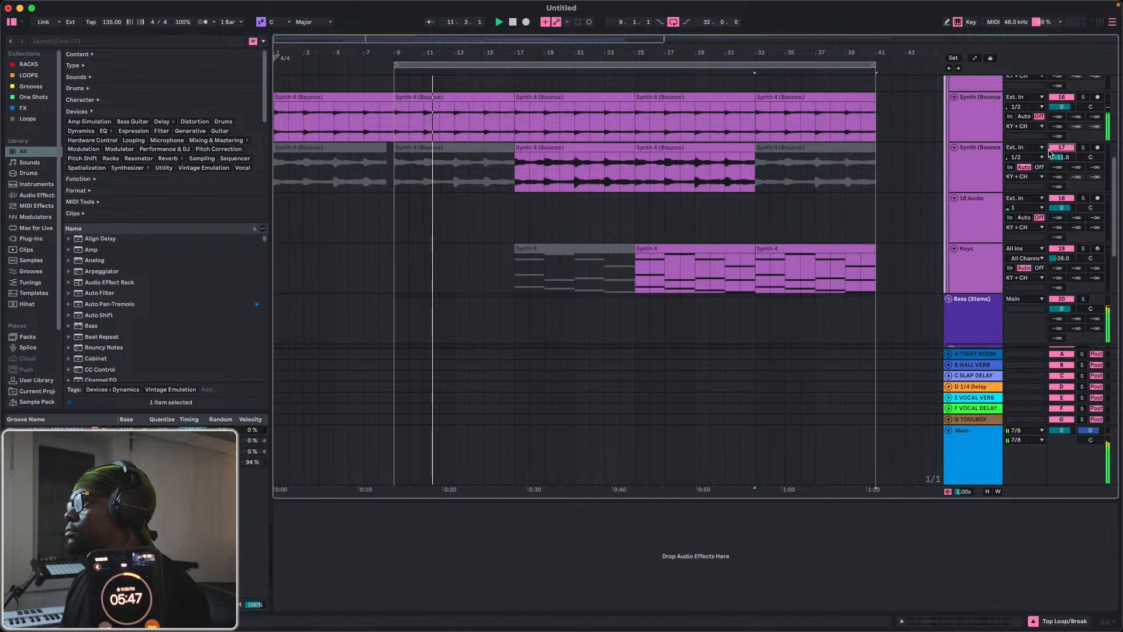
click(601, 149)
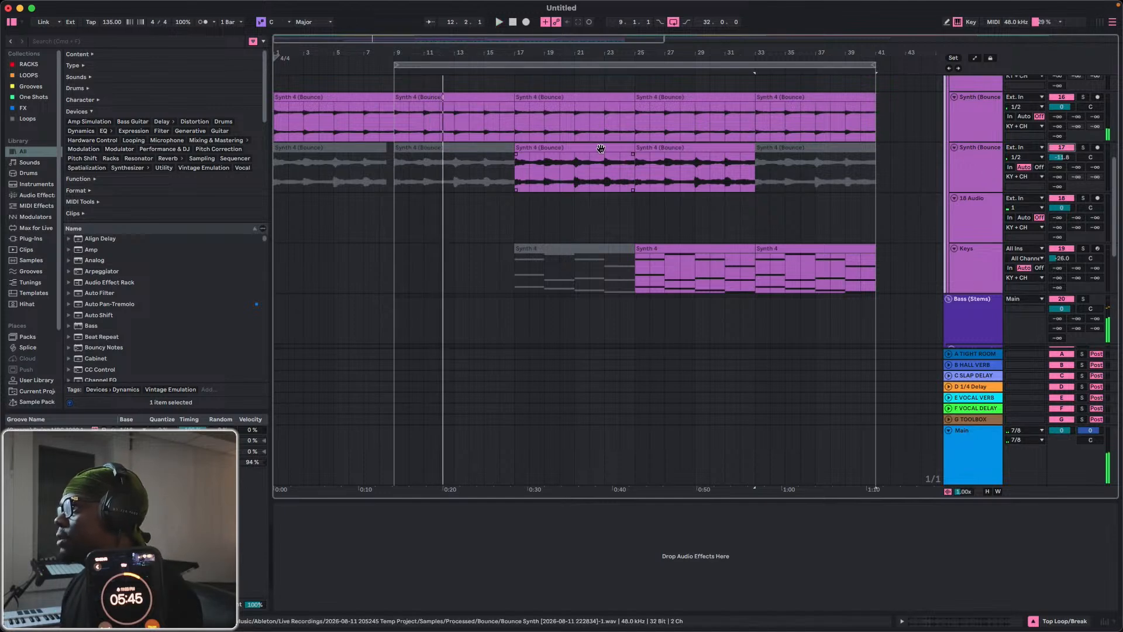
click(601, 149)
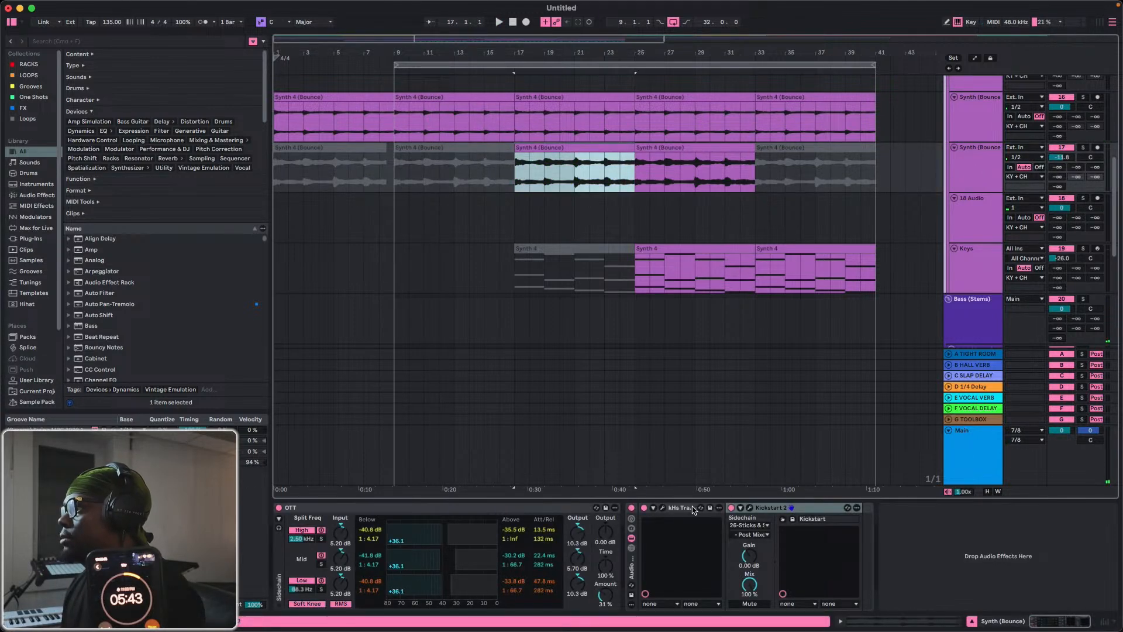
click(673, 510)
key(Delete)
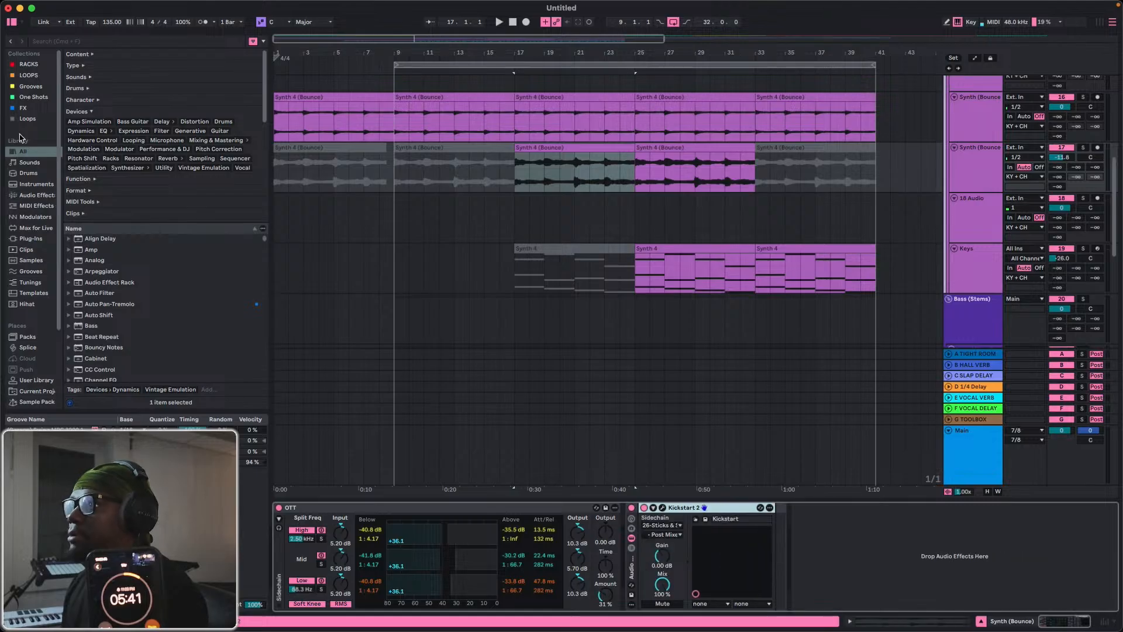
click(29, 106)
drag(92, 228, 643, 550)
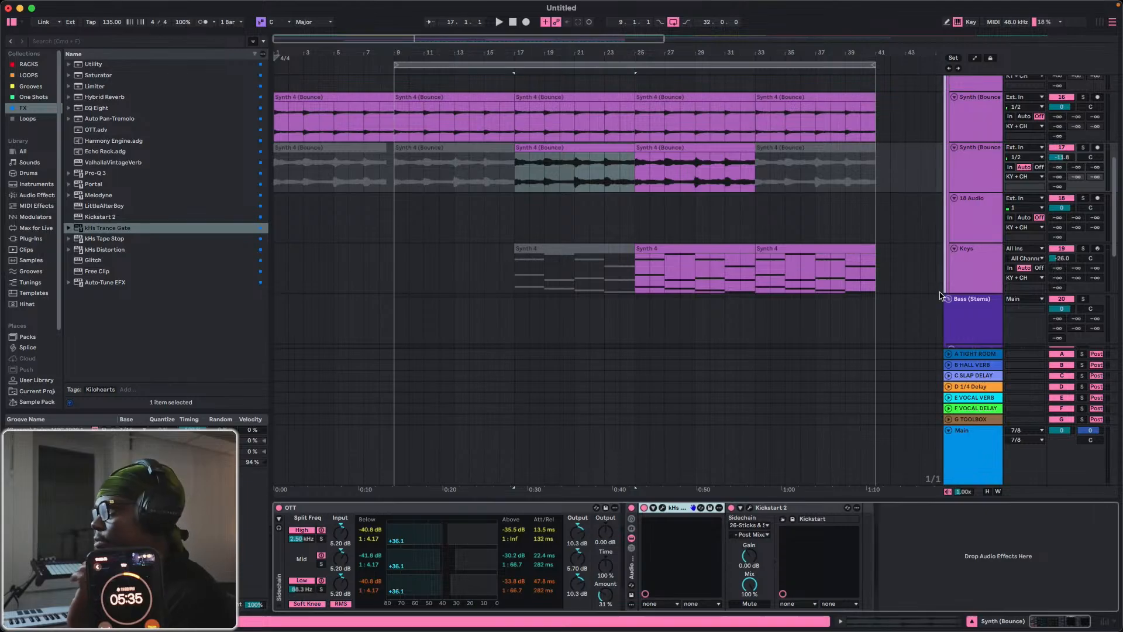
Bounce the two active Synth 4 (Bounce) clips spanning bars 17 to 33 on track 17 to a new track.
click(972, 178)
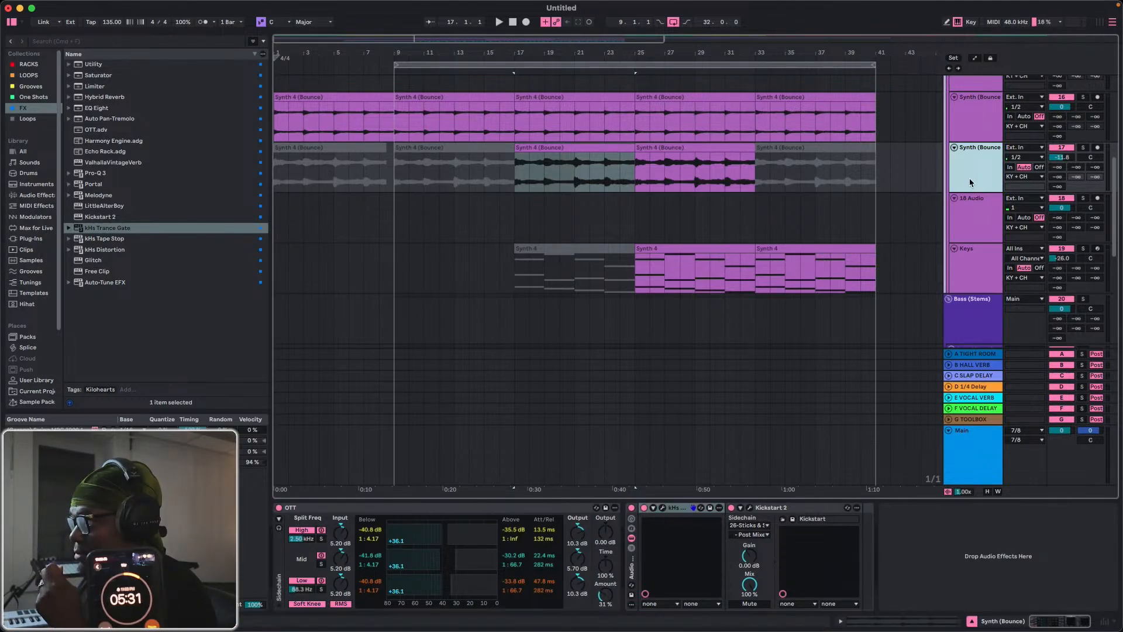
click(587, 182)
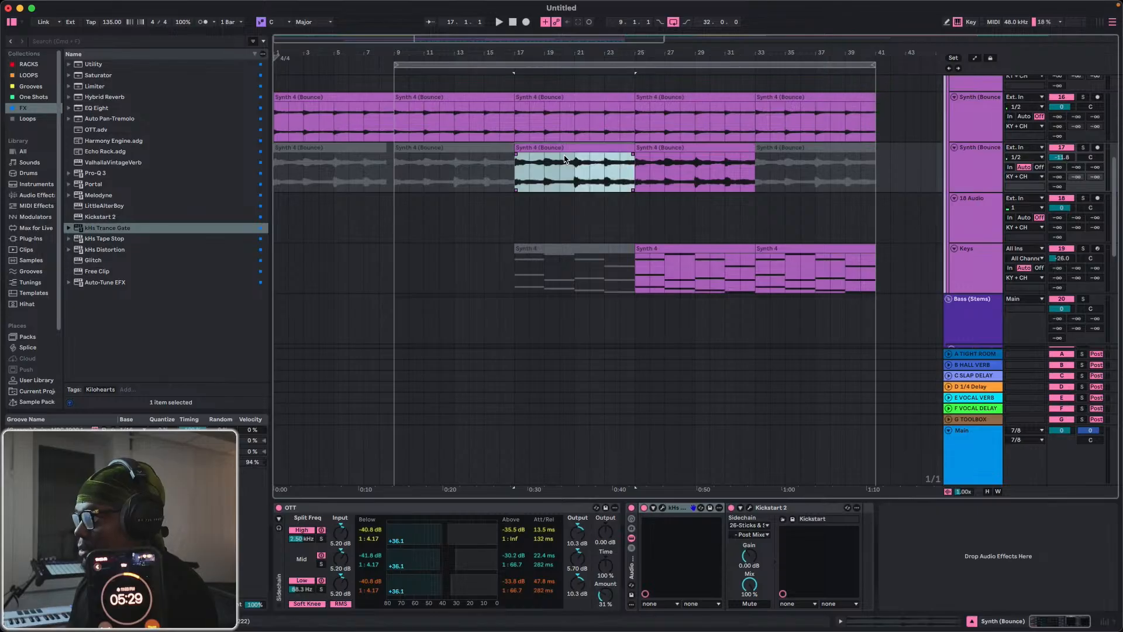
shift+click(672, 147)
right_click(647, 154)
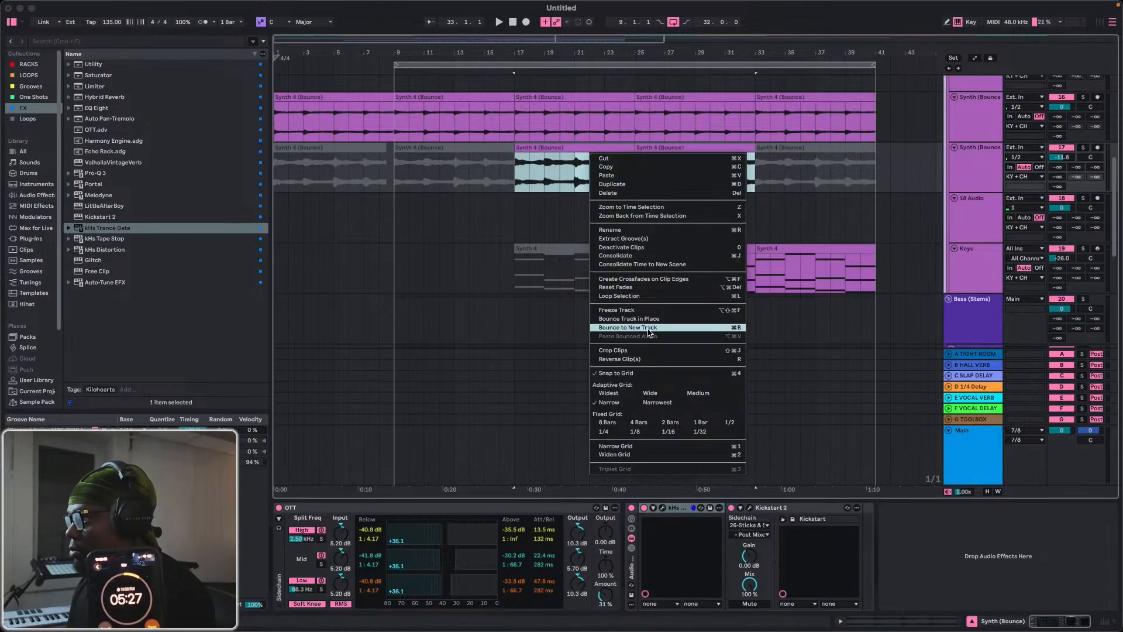
click(648, 331)
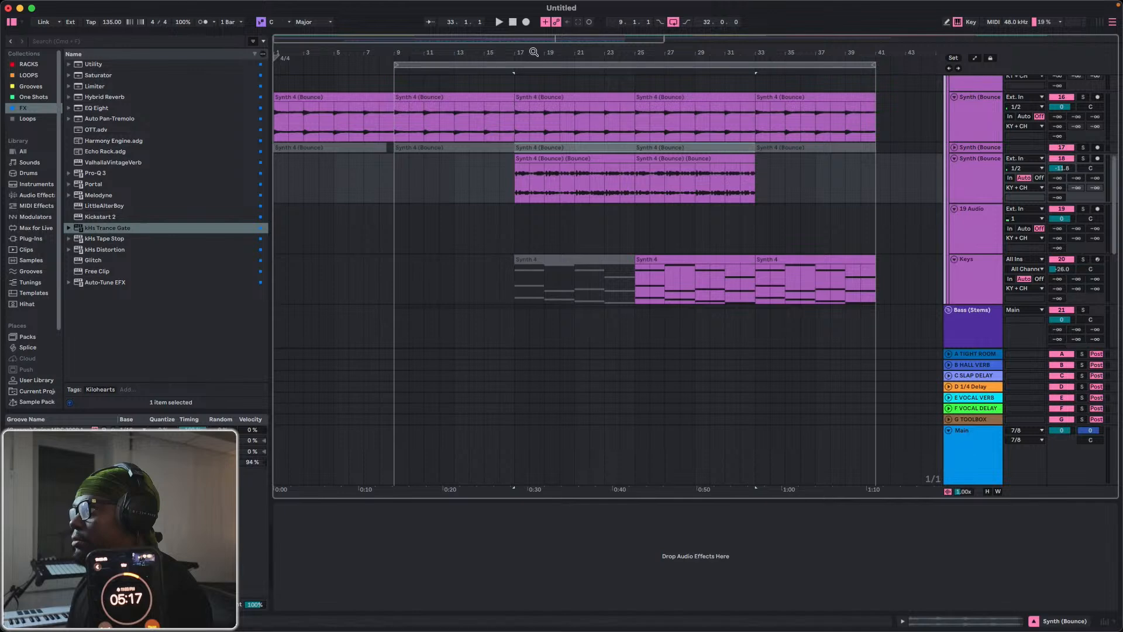
Audition the arrangement from bar 9 and the newly bounced gated synth from bar 17.
drag(533, 52, 607, 85)
click(430, 184)
key(space)
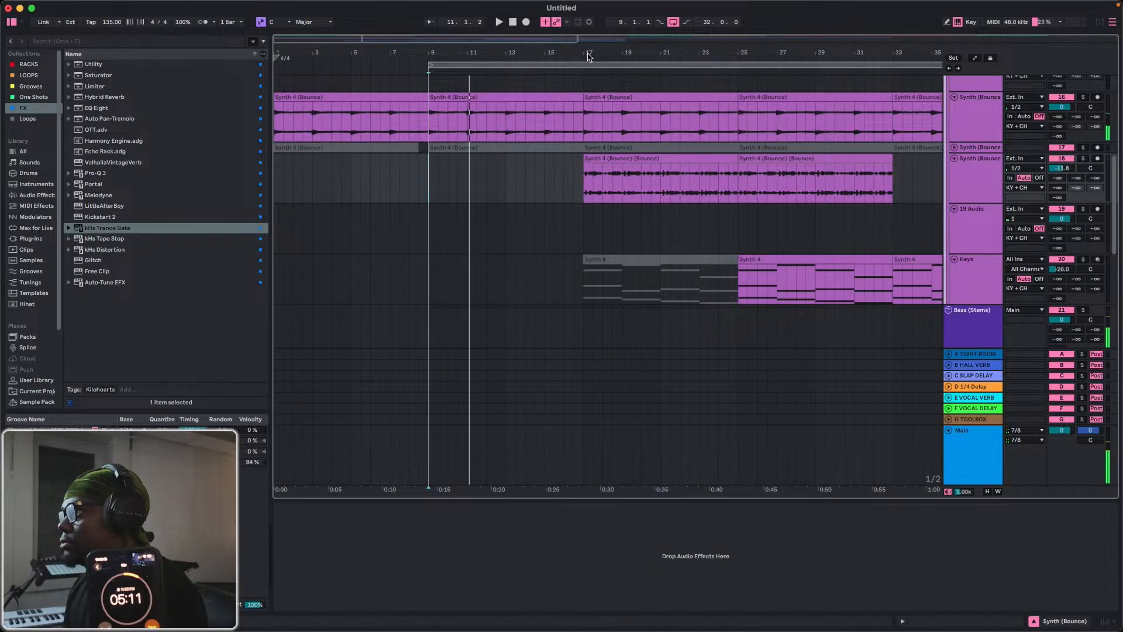
drag(589, 57, 584, 106)
click(578, 183)
key(space)
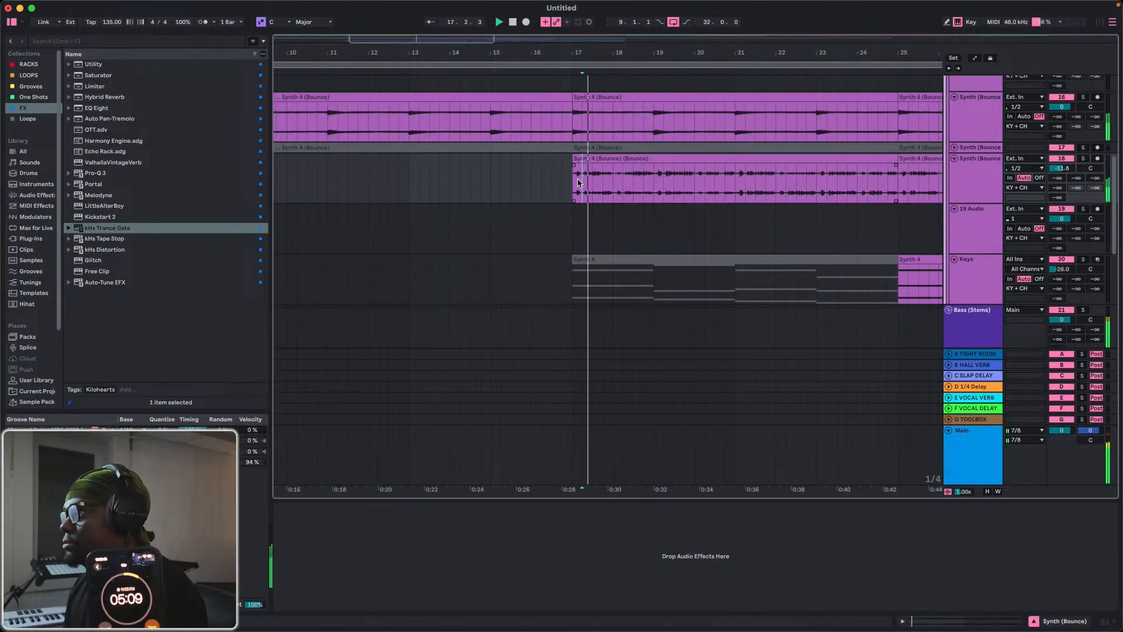
key(space)
click(576, 184)
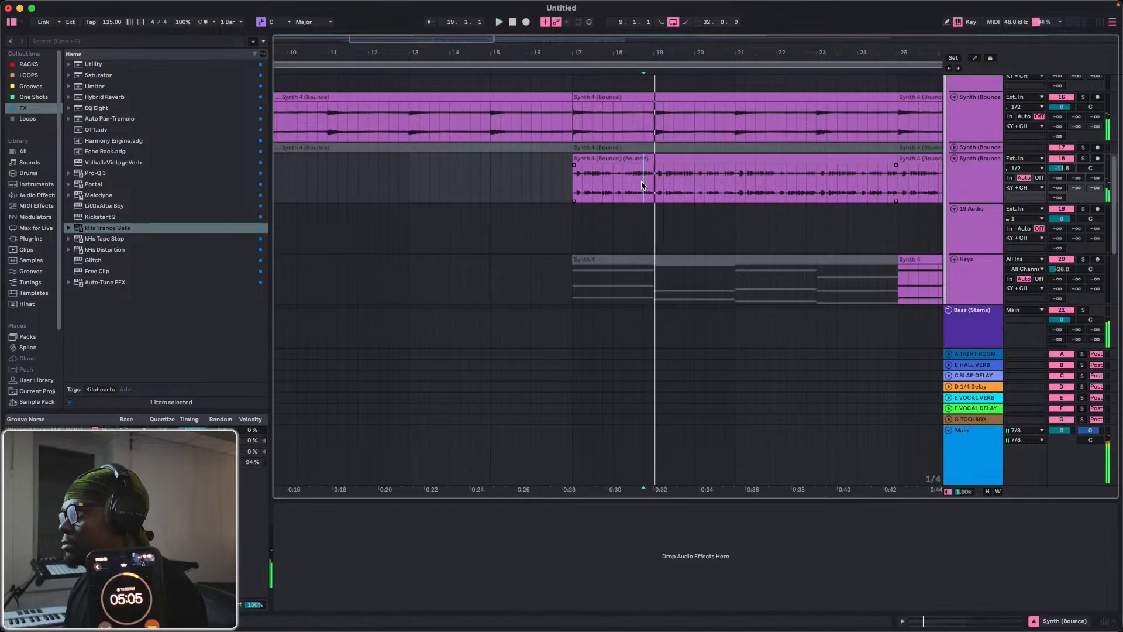
Isolate the last beat of bar 18 in the bounced synth clip by splitting the clip at 18.4 and bar 19.
click(640, 161)
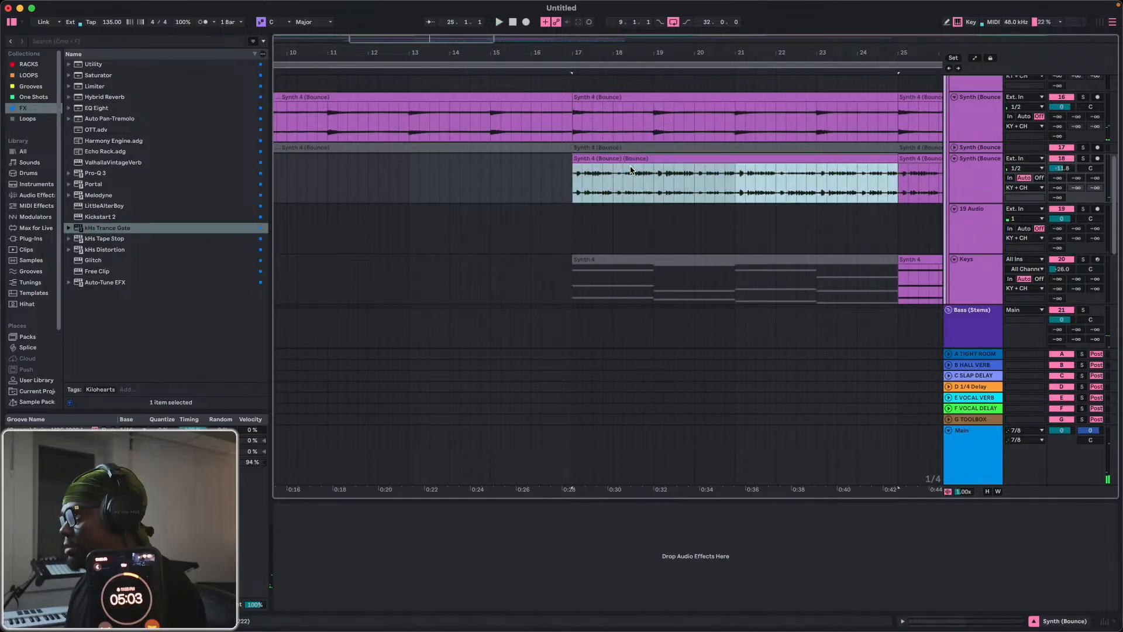
click(649, 179)
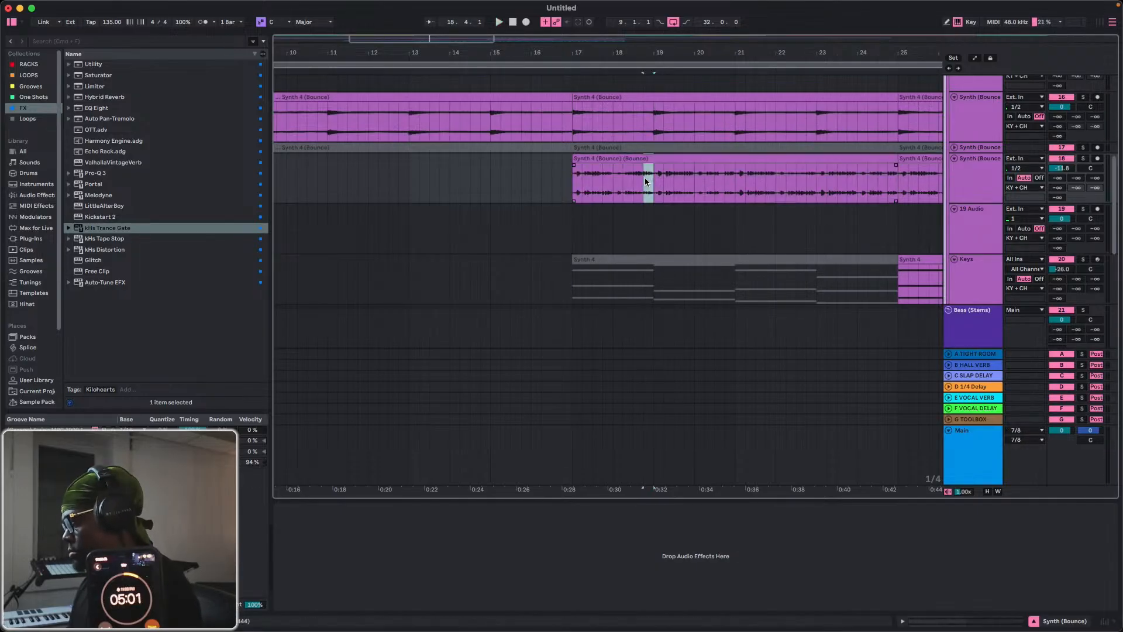
key(super+e)
Deactivate the bounced synth pieces before 18.4 and from bar 19 to 25, and play the section from bar 17.
click(632, 158)
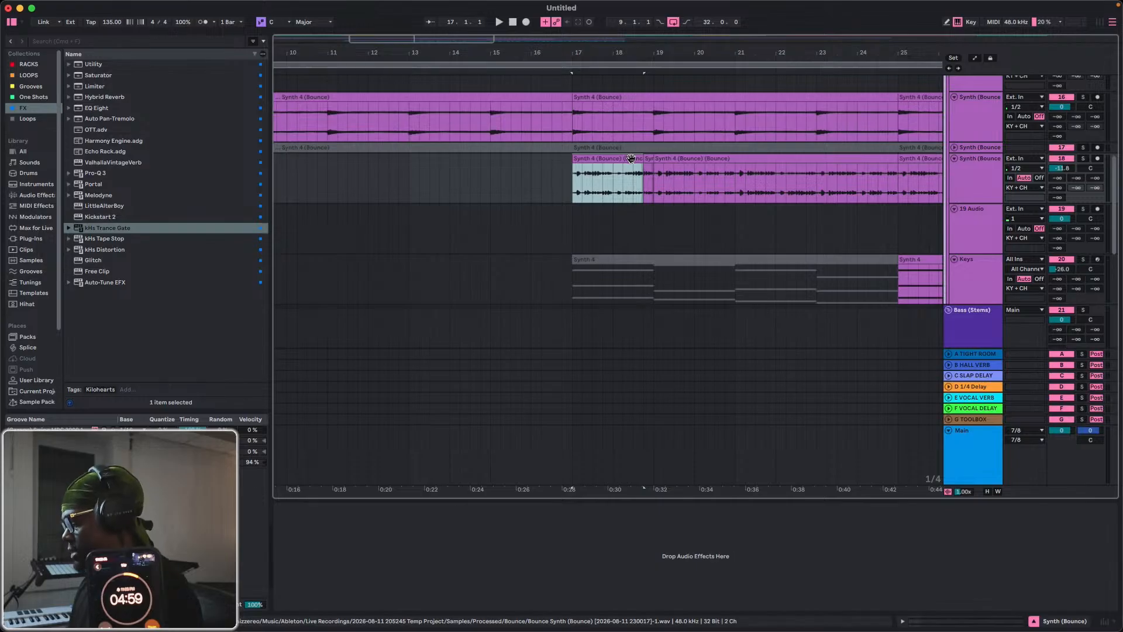
click(516, 182)
key(space)
click(667, 158)
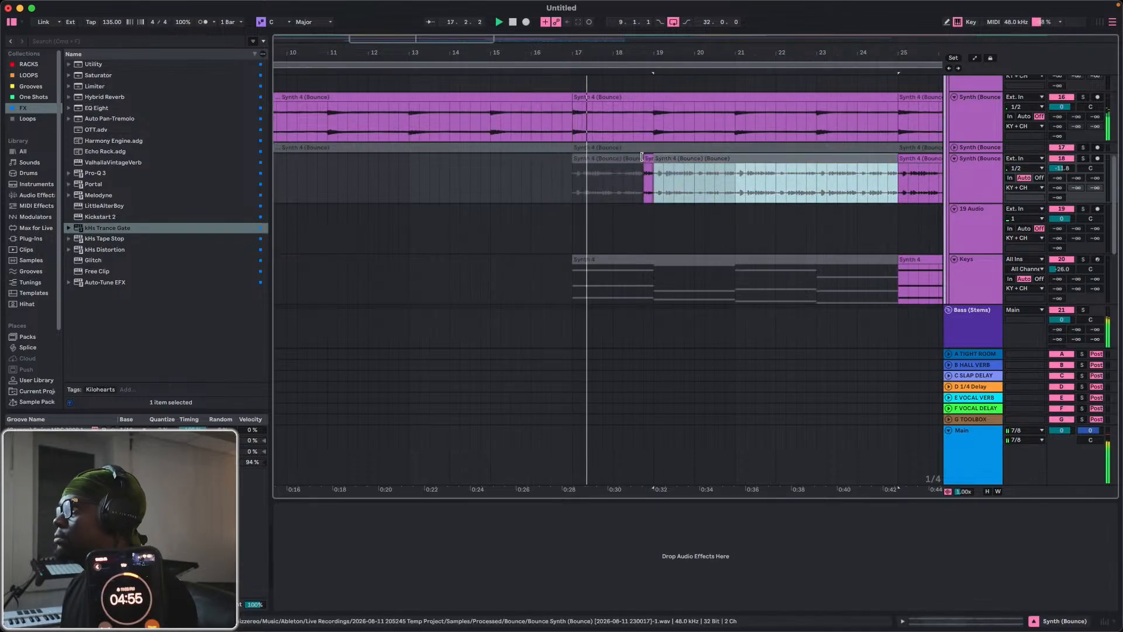
Isolate and reactivate the last beat of bar 17 and of each bar from 19 to 24 in track 18's bounced synth.
key(space)
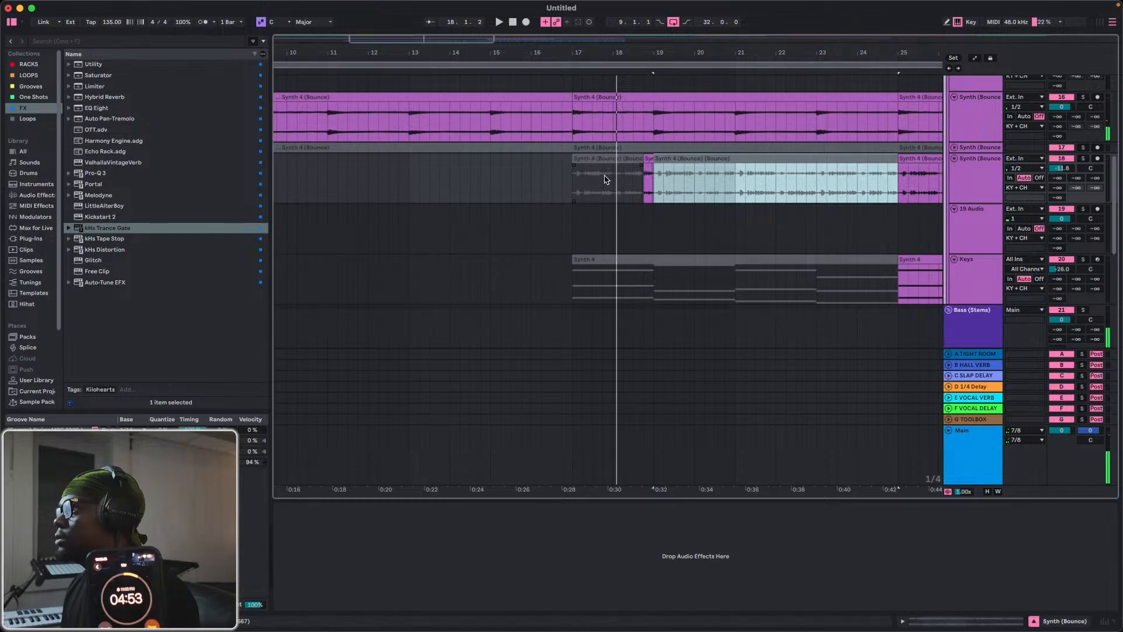
click(603, 181)
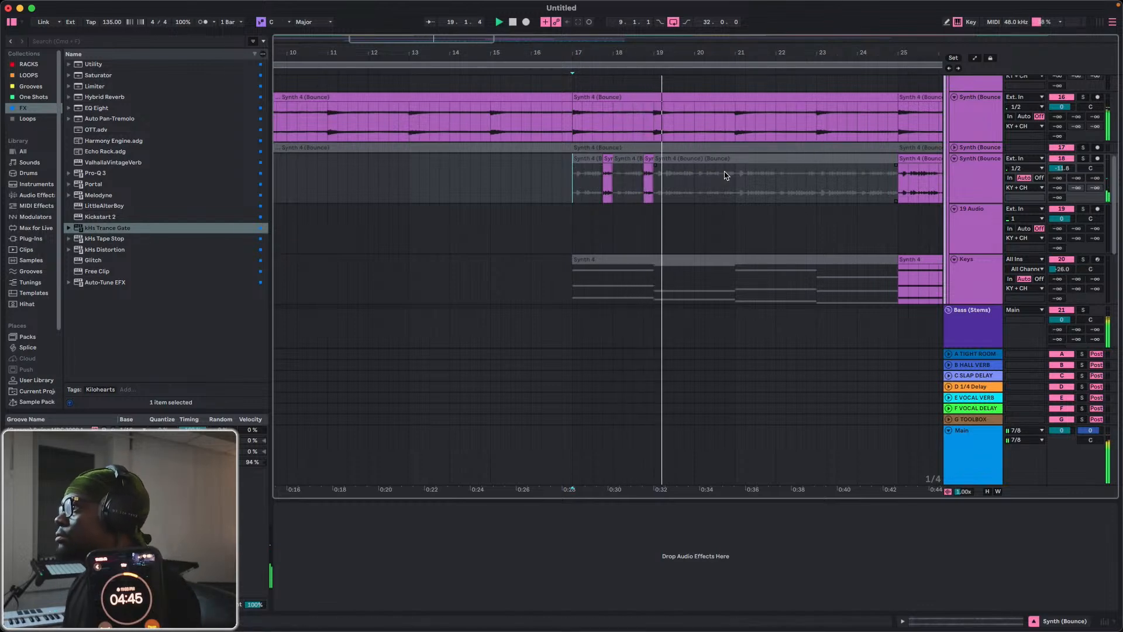
key(space)
click(690, 185)
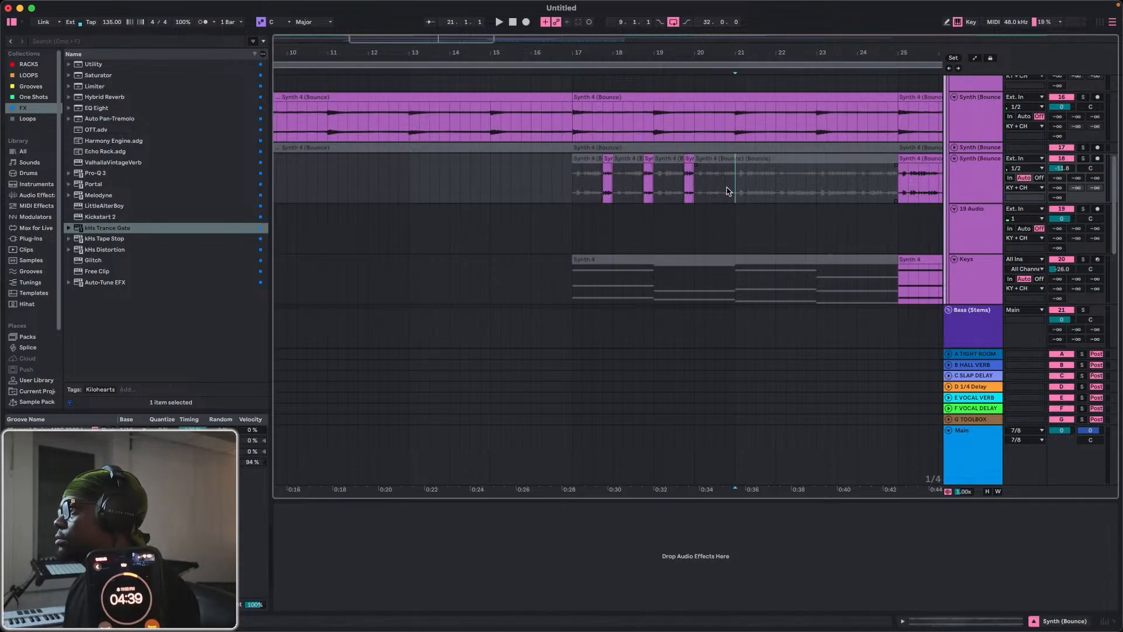
key(0)
key(space)
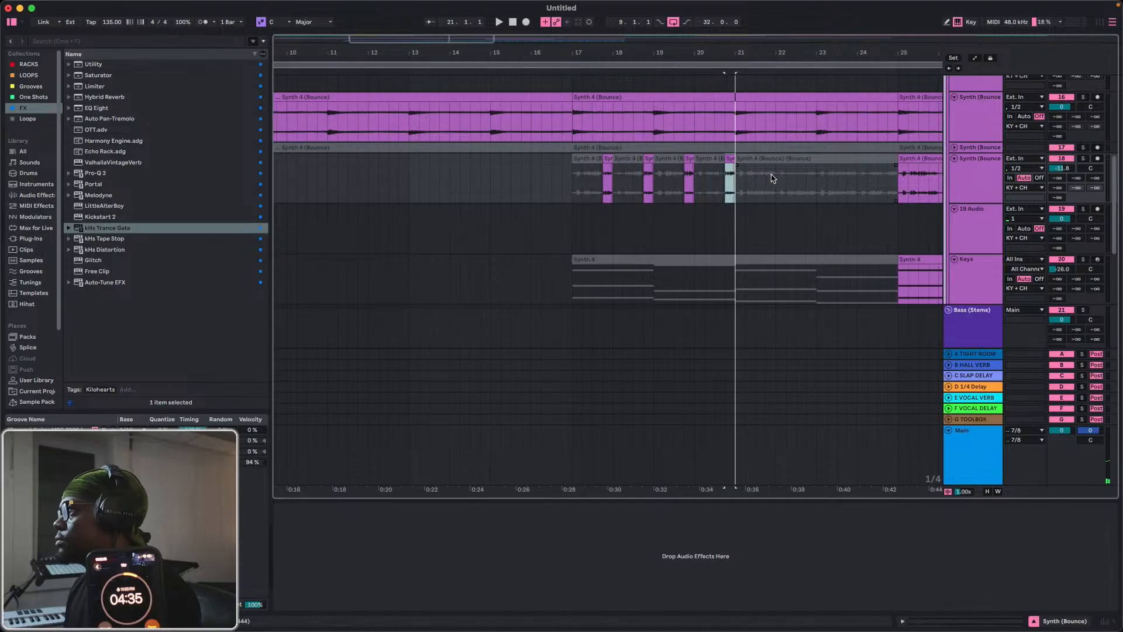
drag(771, 180, 773, 180)
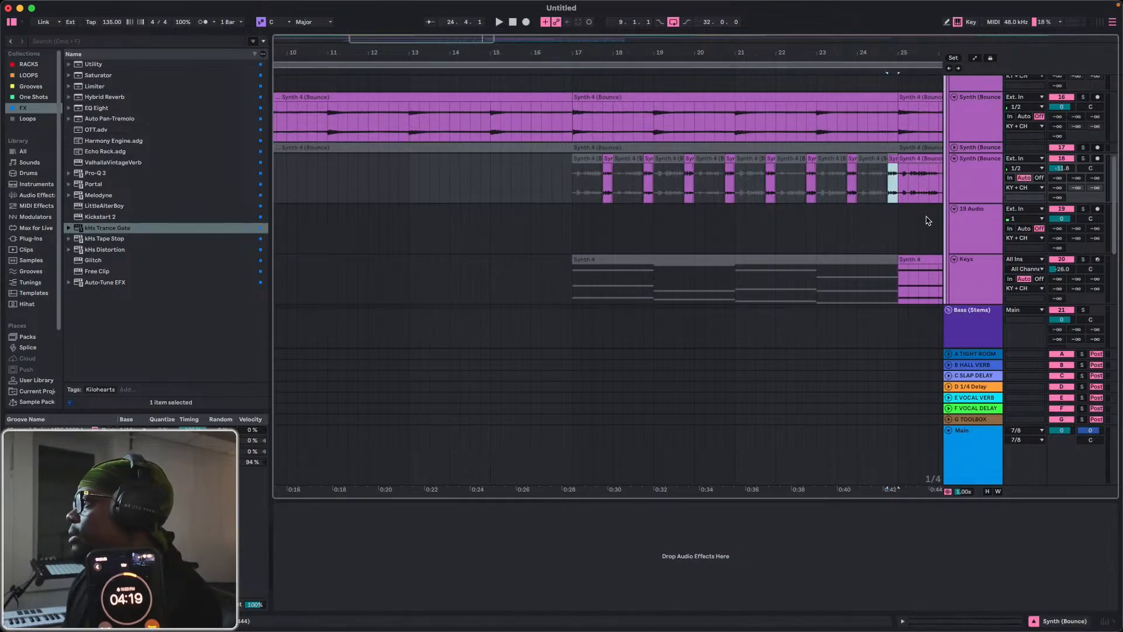
Delete the remaining bounced synth clip from bar 25 to 33 on track 18.
click(922, 156)
key(Delete)
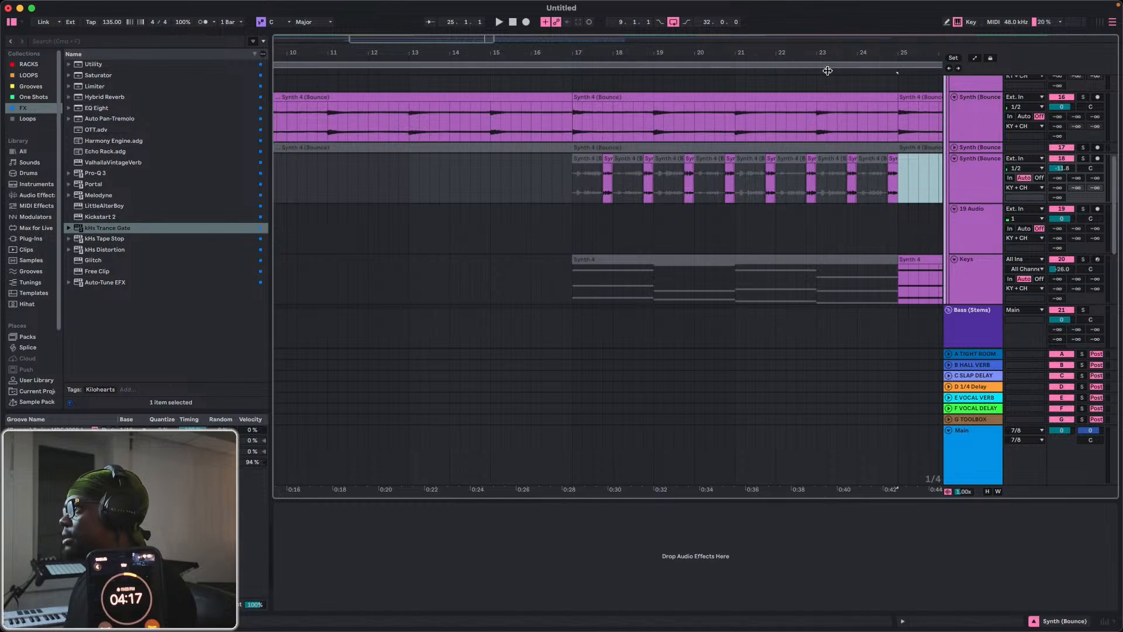
mouse_move(818, 52)
mouse_down()
mouse_move(818, 38)
mouse_move(529, 15)
mouse_up()
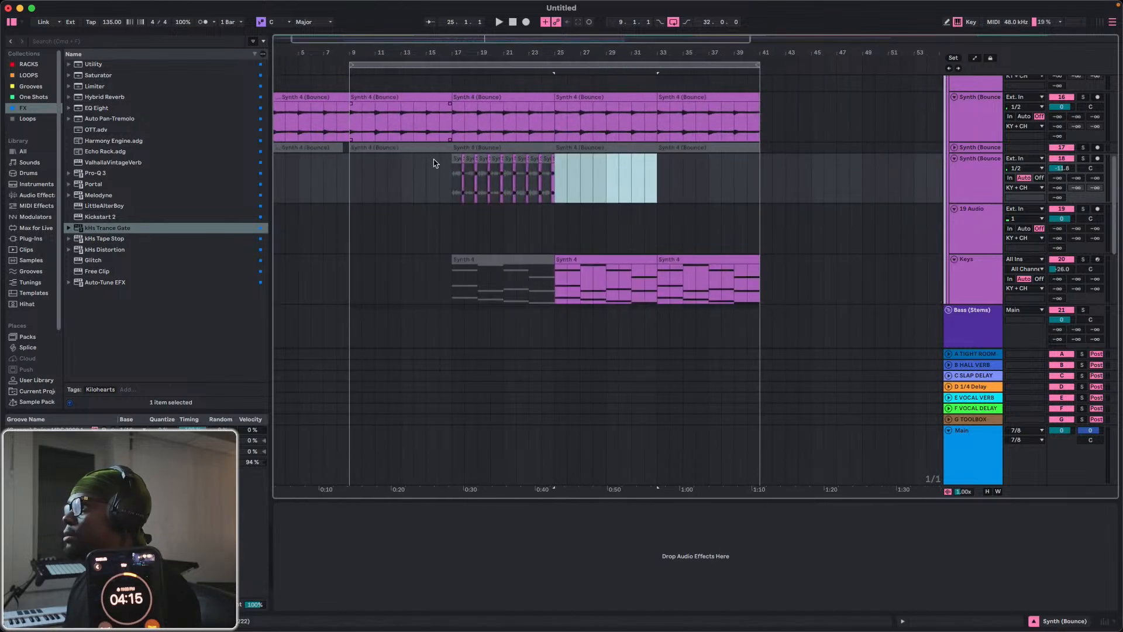
Return to bar 1 and play the whole arrangement from the start.
click(447, 174)
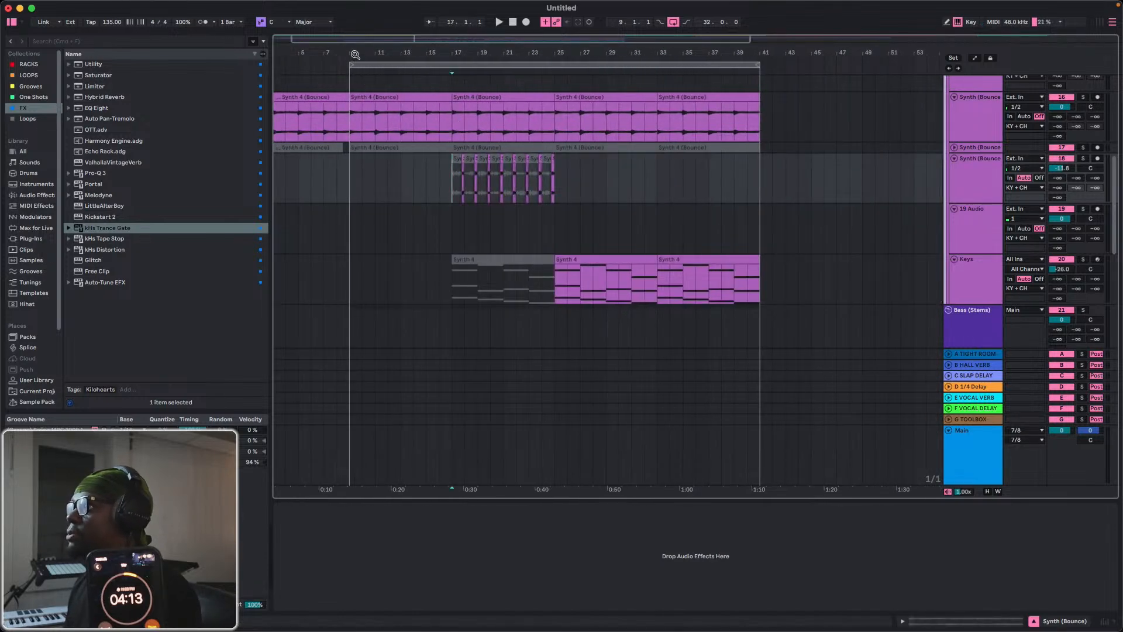
drag(355, 54, 230, 58)
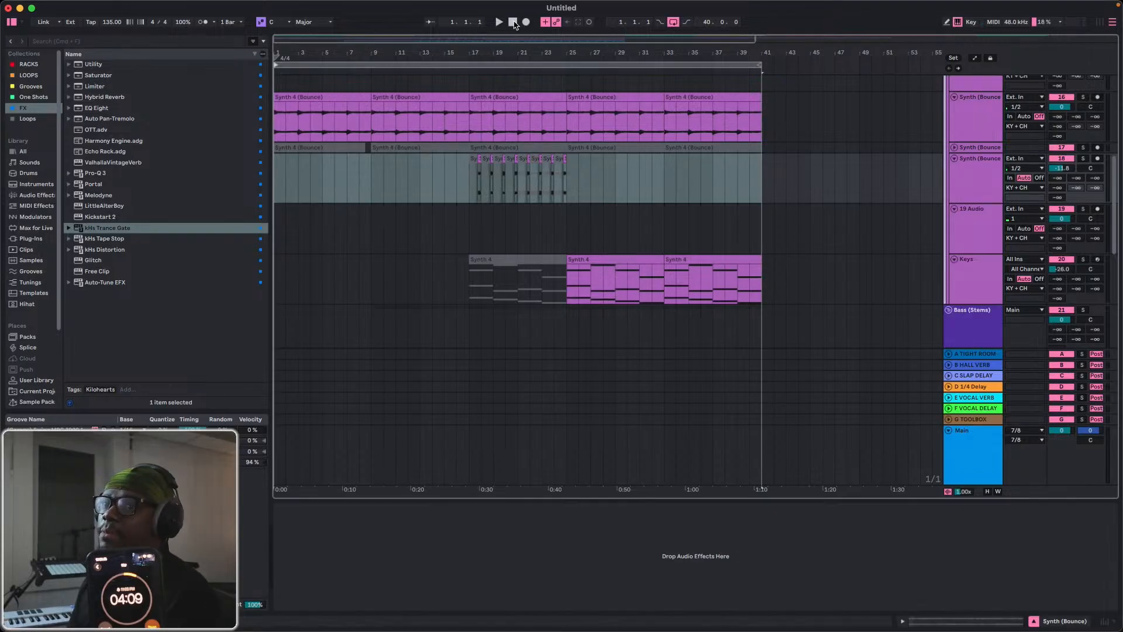
click(513, 23)
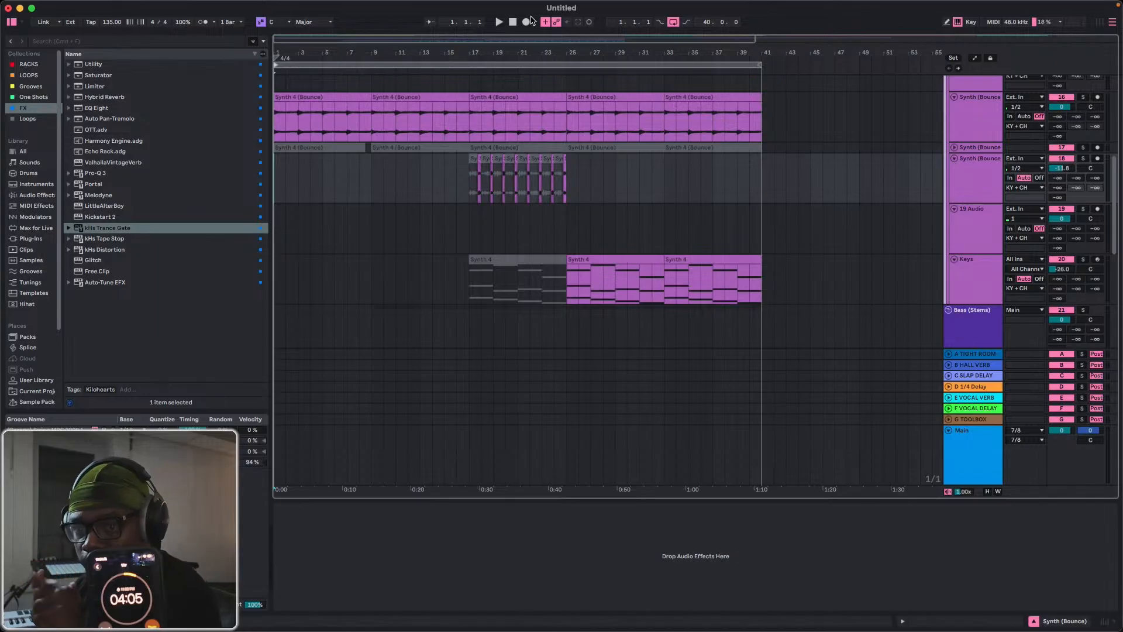
key(space)
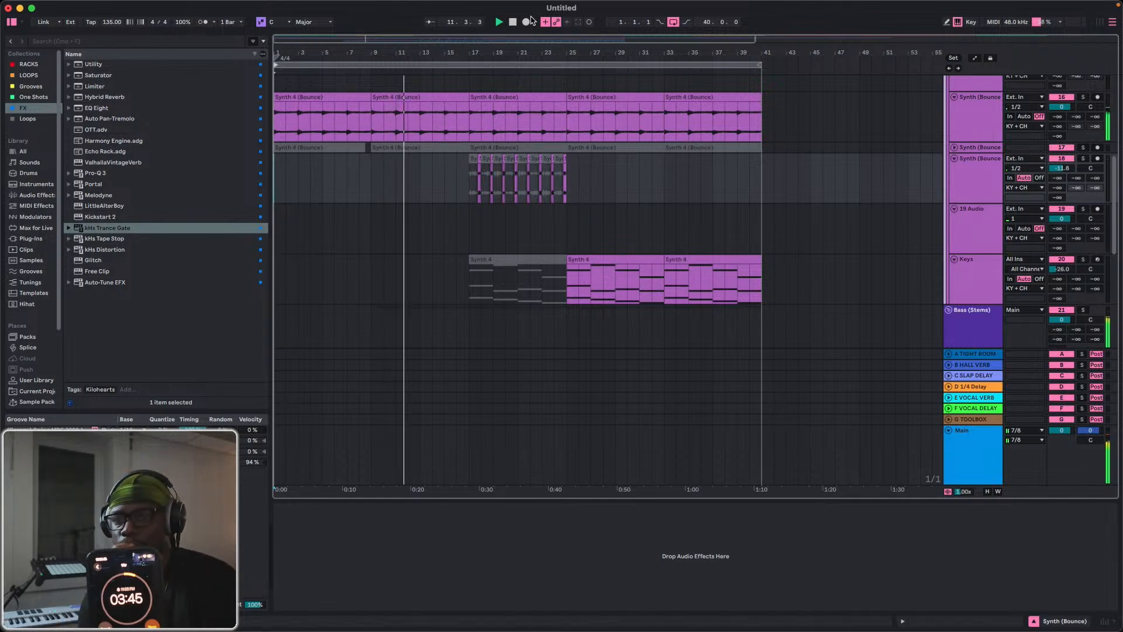
Lower the Bass track's volume to -4.1 dB during playback.
scroll(869, 266, down, 3)
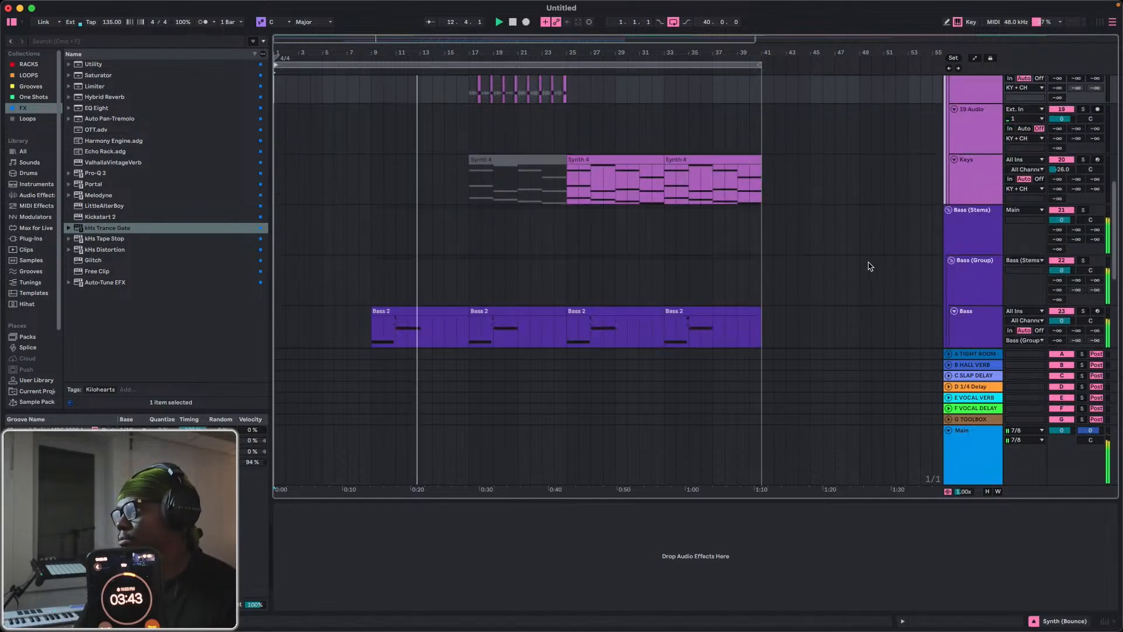
scroll(859, 258, down, 6)
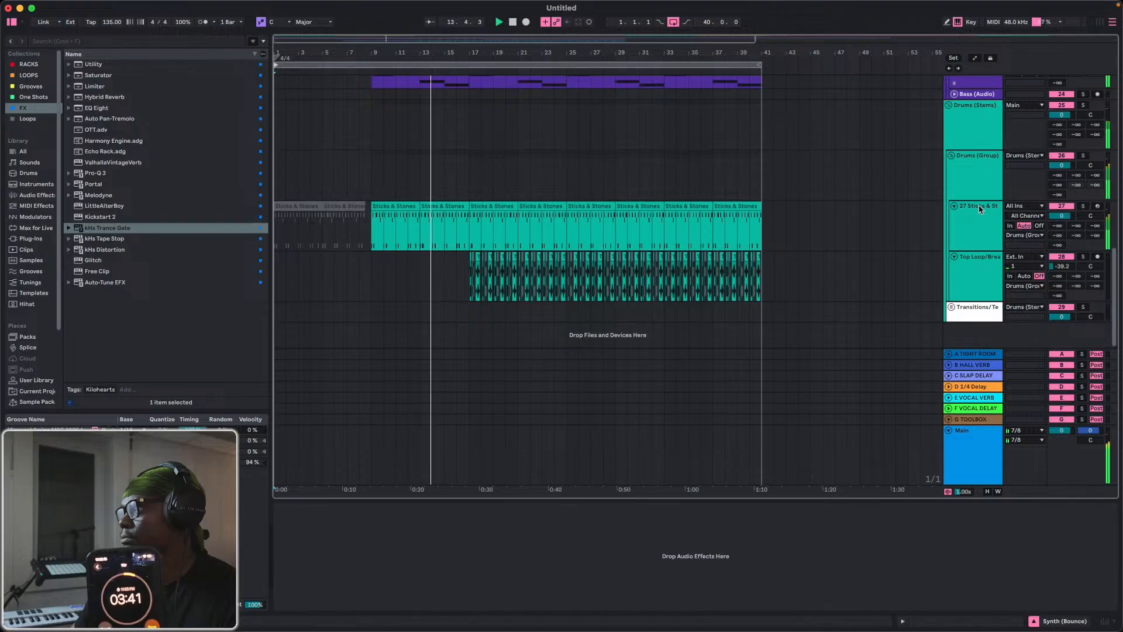
scroll(963, 268, up, 4)
drag(1061, 191, 1061, 209)
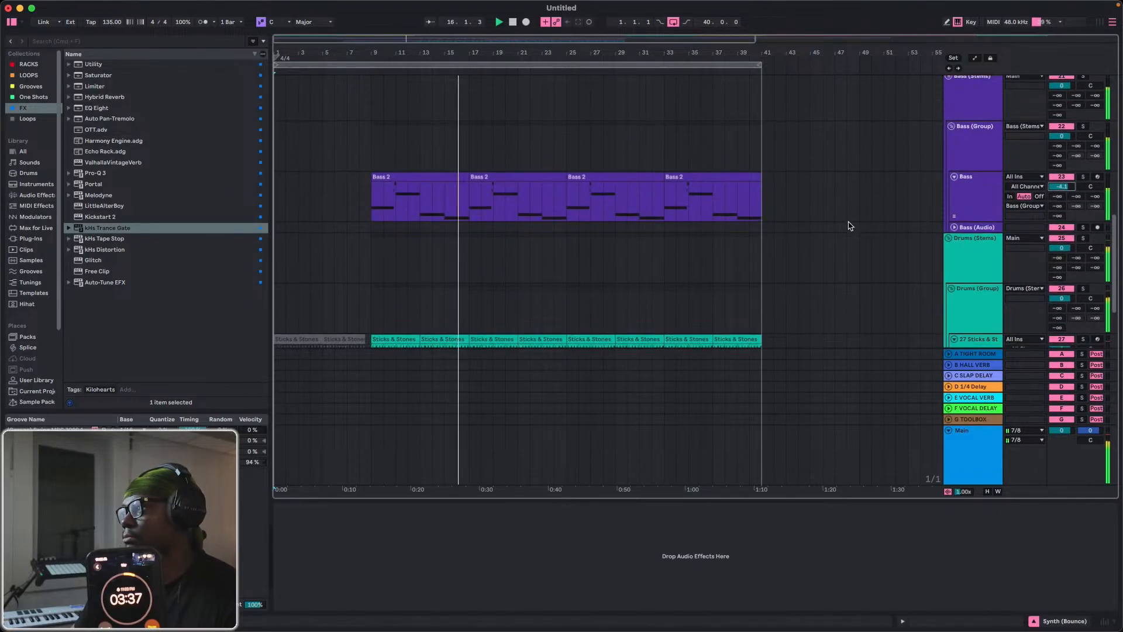
Set the volume of the 91V_UKR_kick_radical pad in the Sticks & Stones drum rack to -10.3 dB.
scroll(889, 251, down, 4)
click(957, 247)
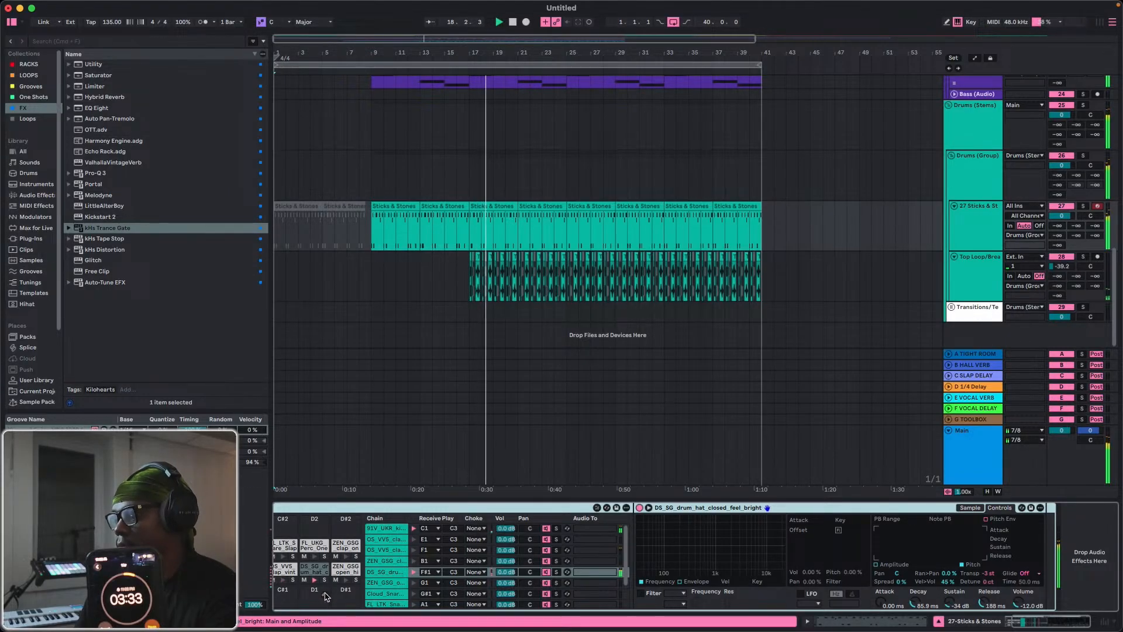
scroll(333, 594, left, 3)
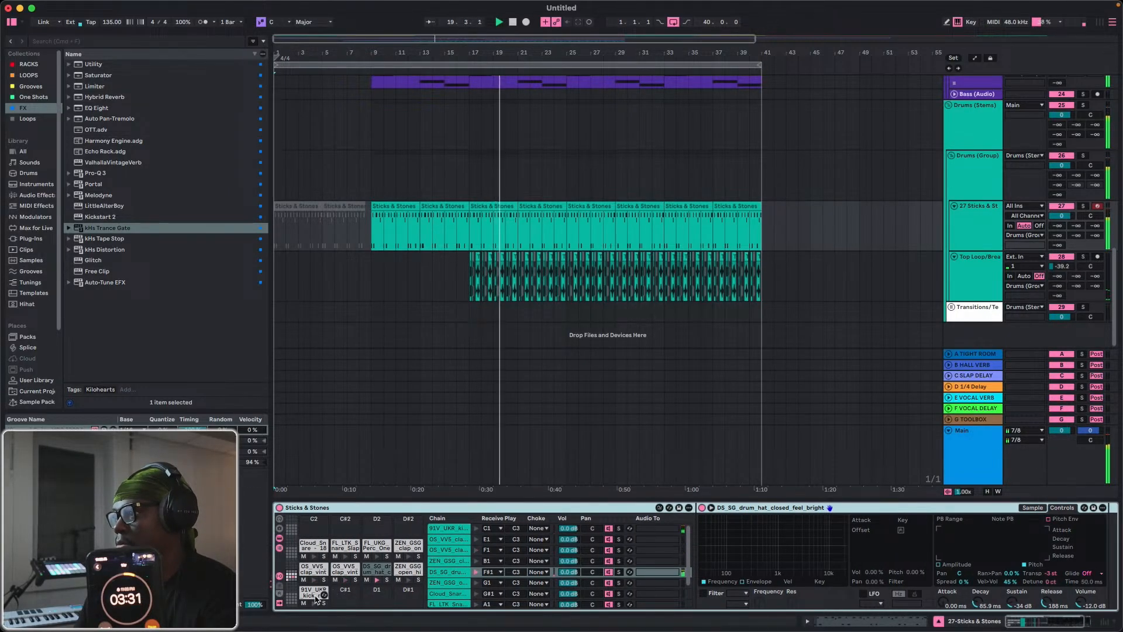
click(321, 593)
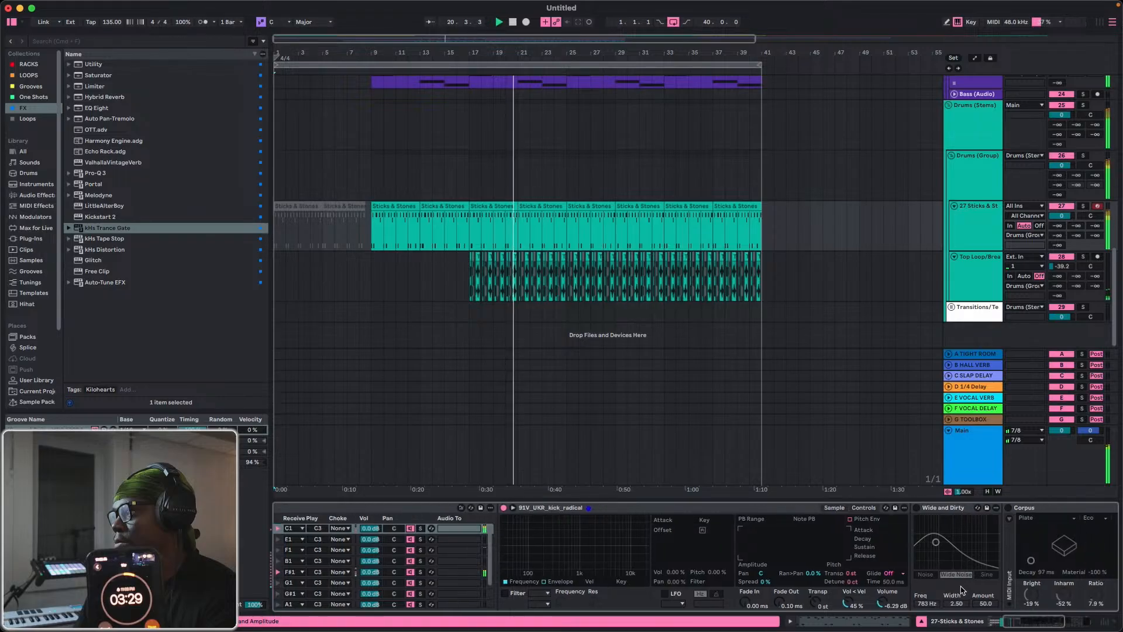
scroll(932, 587, right, 2)
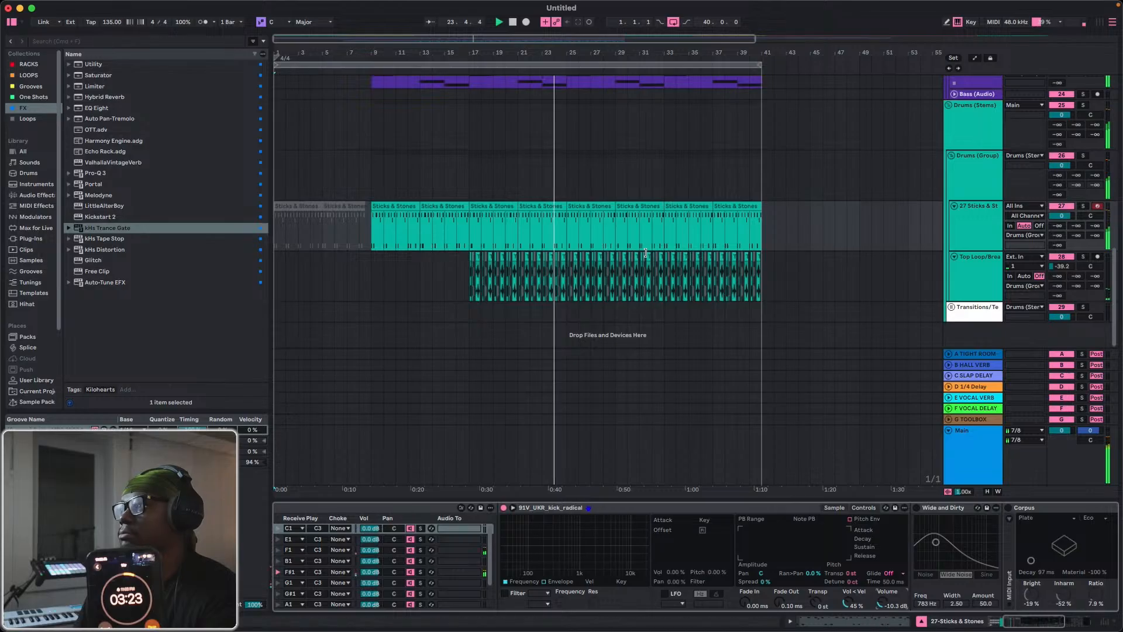
Duplicate track 18's synth chops from bars 17 to 25 twice, filling the arrangement up to bar 41.
scroll(587, 207, up, 5)
scroll(588, 212, up, 10)
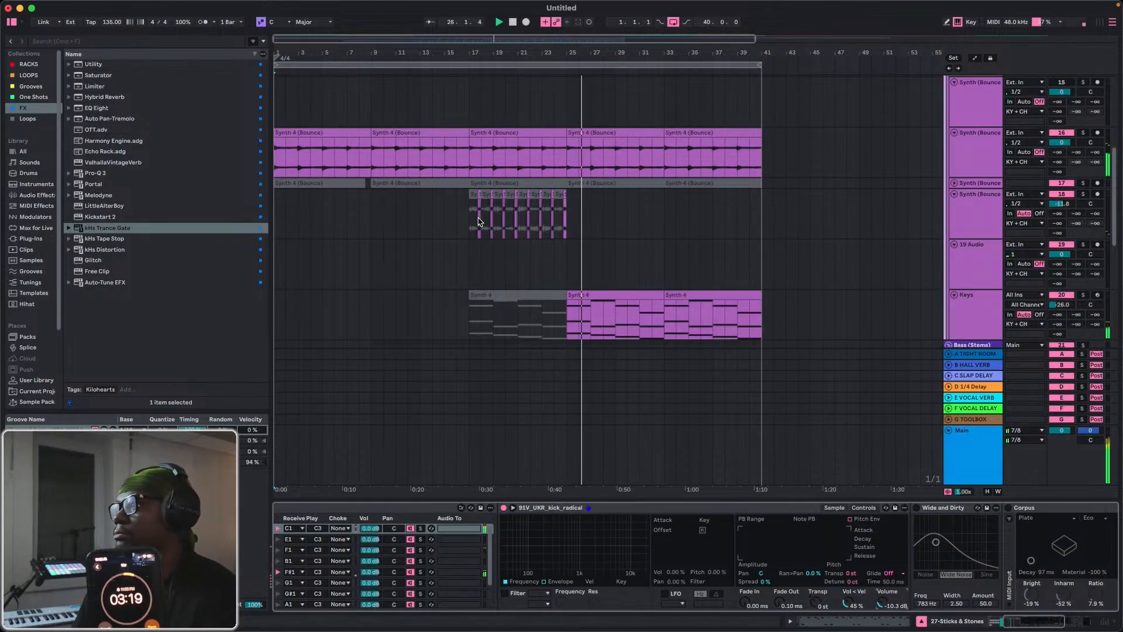
drag(471, 225, 563, 228)
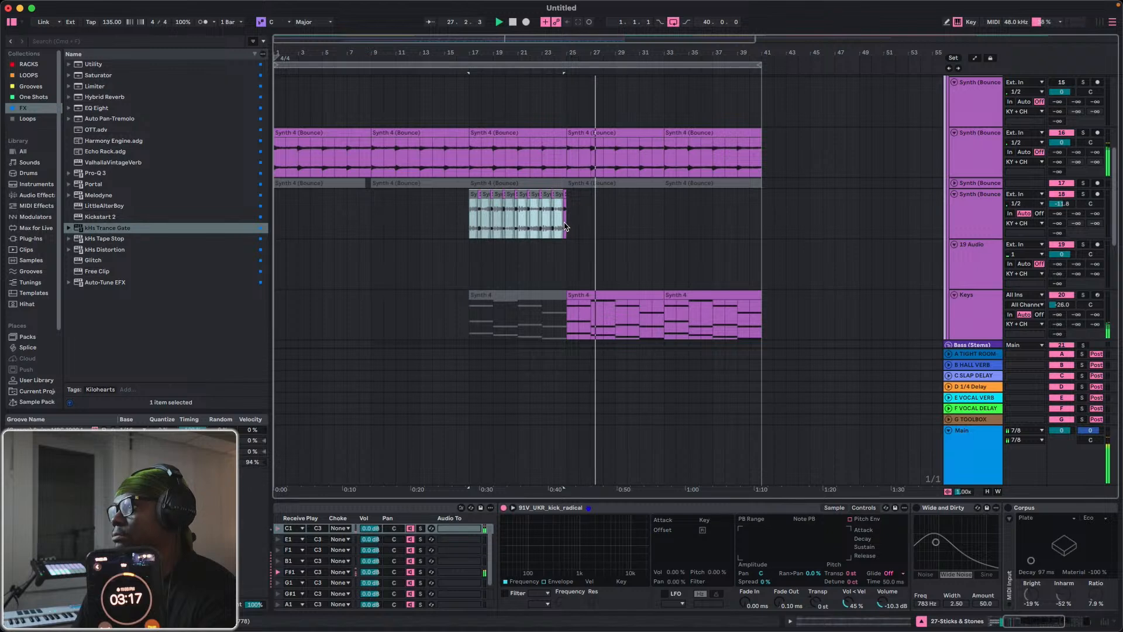
key(super+d)
key(super+d)
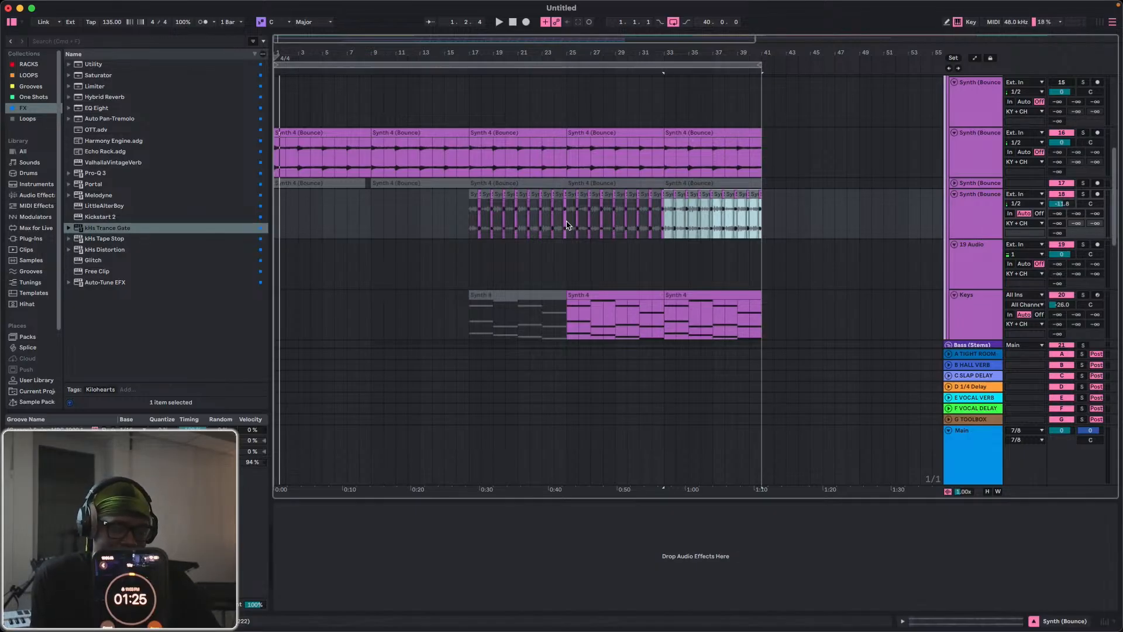
Play the arrangement and expand the Vocal (Stems) and Vocals (Group) tracks to reach the Vocal track.
key(space)
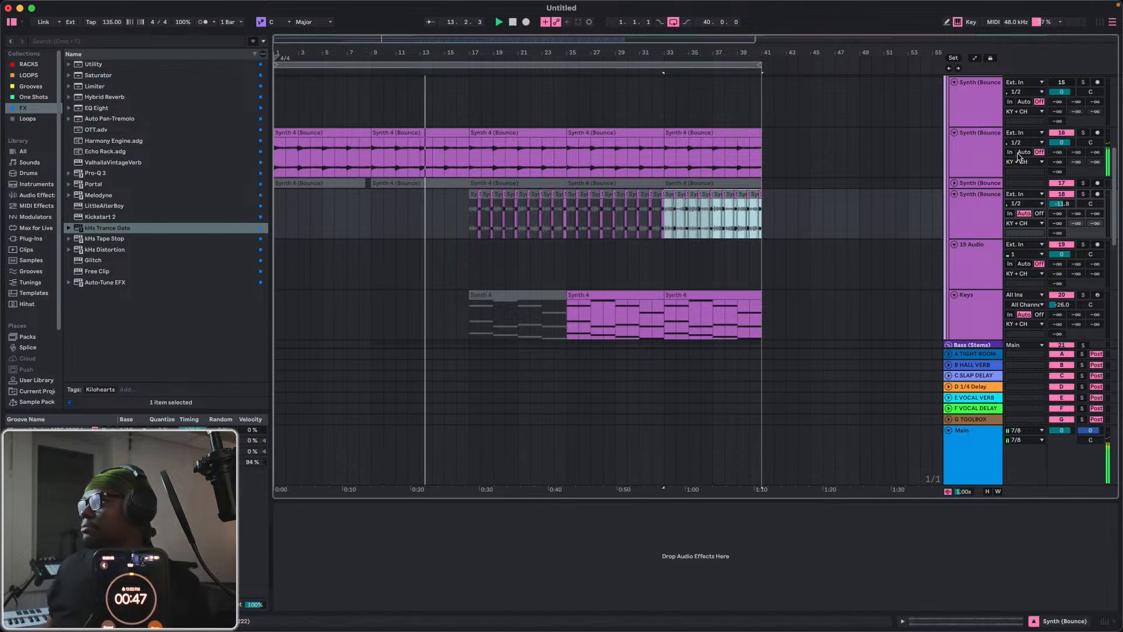
scroll(987, 169, up, 10)
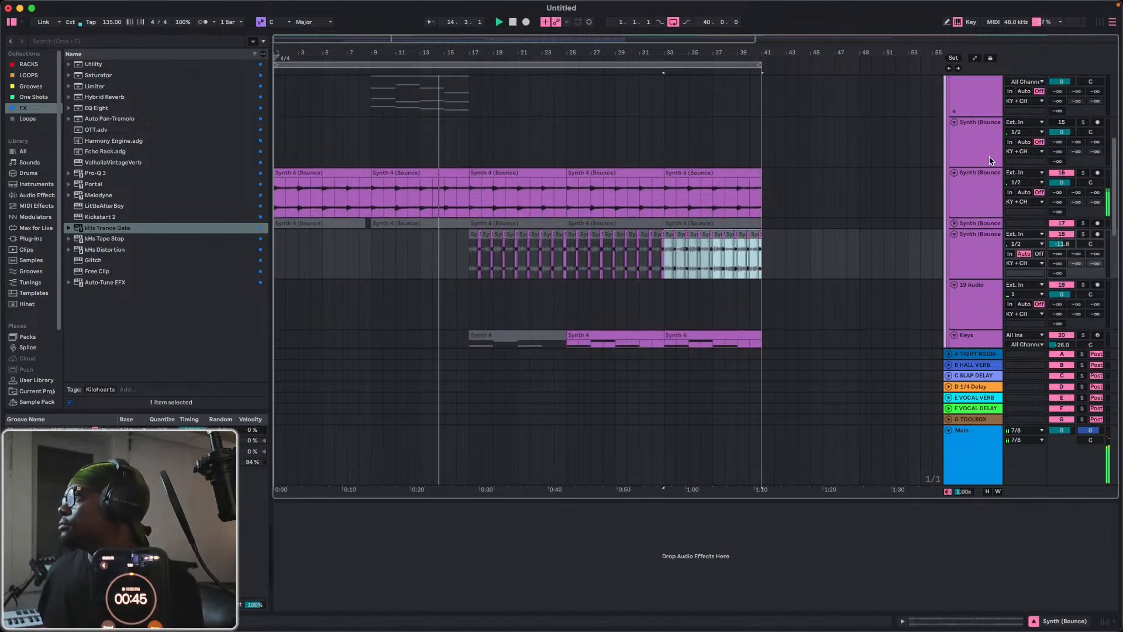
click(948, 102)
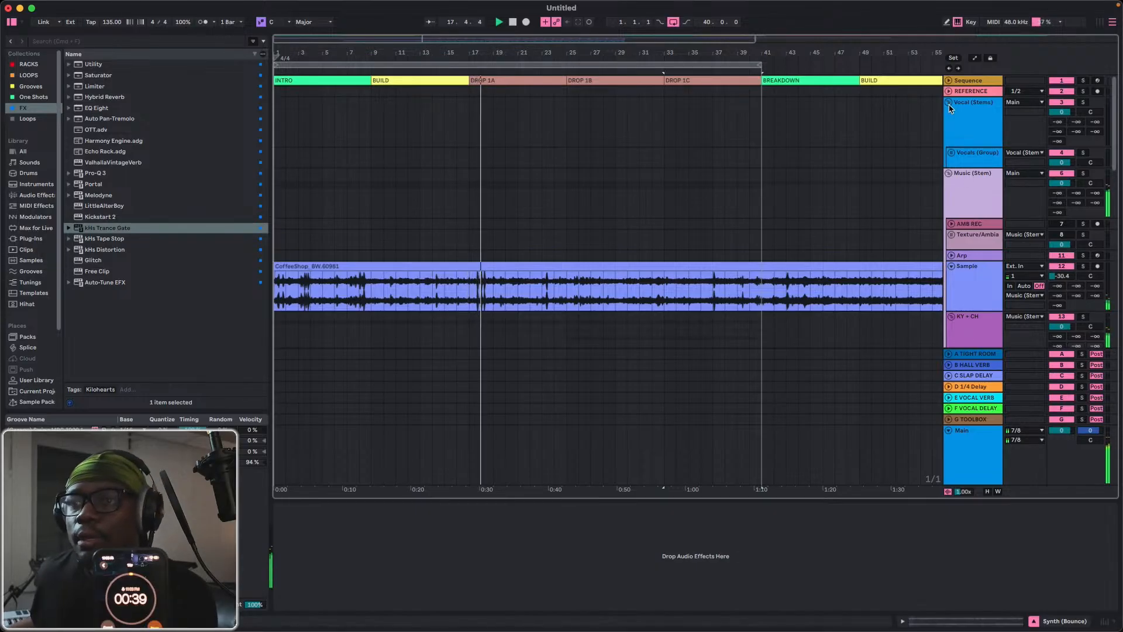
click(951, 153)
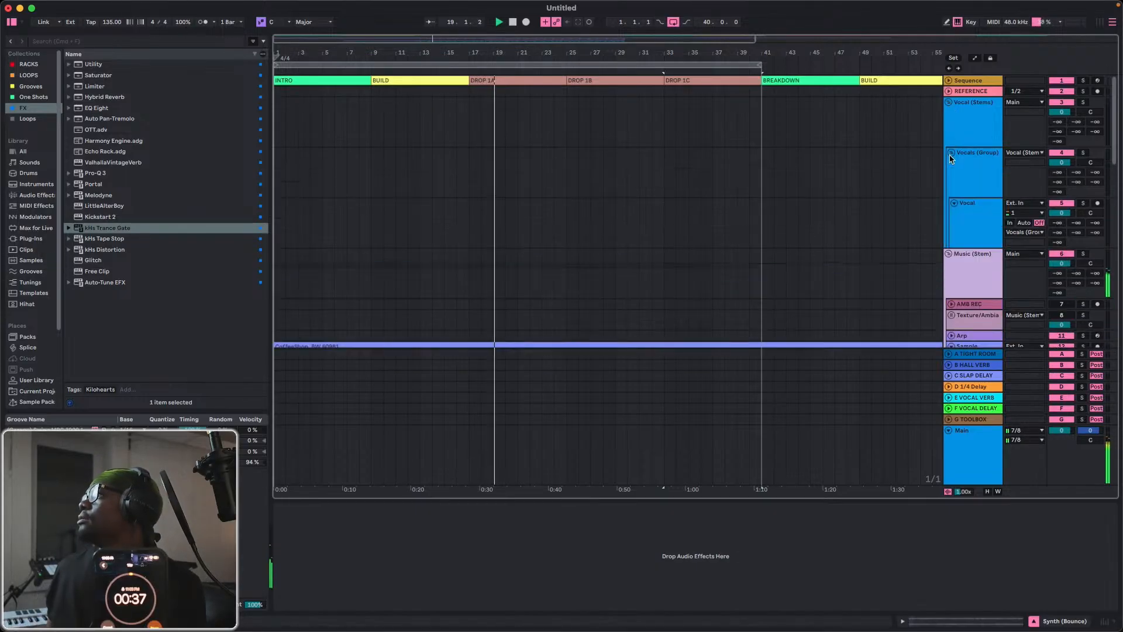
Load the Default Vocal Chain rack from the RACKS collection onto the Vocal track.
click(26, 76)
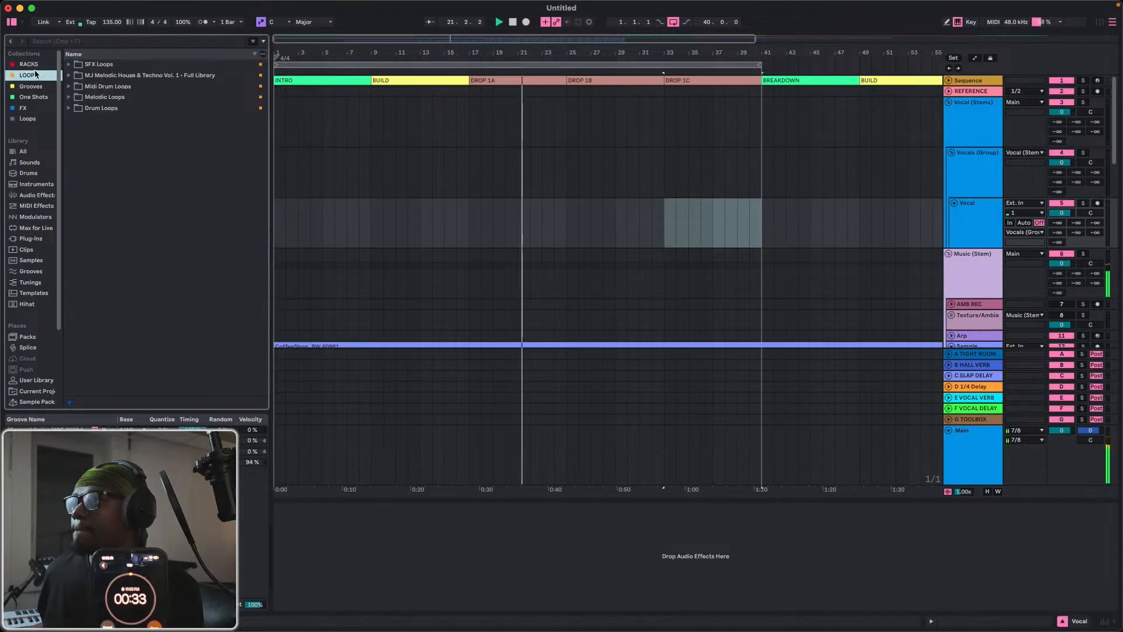
click(33, 64)
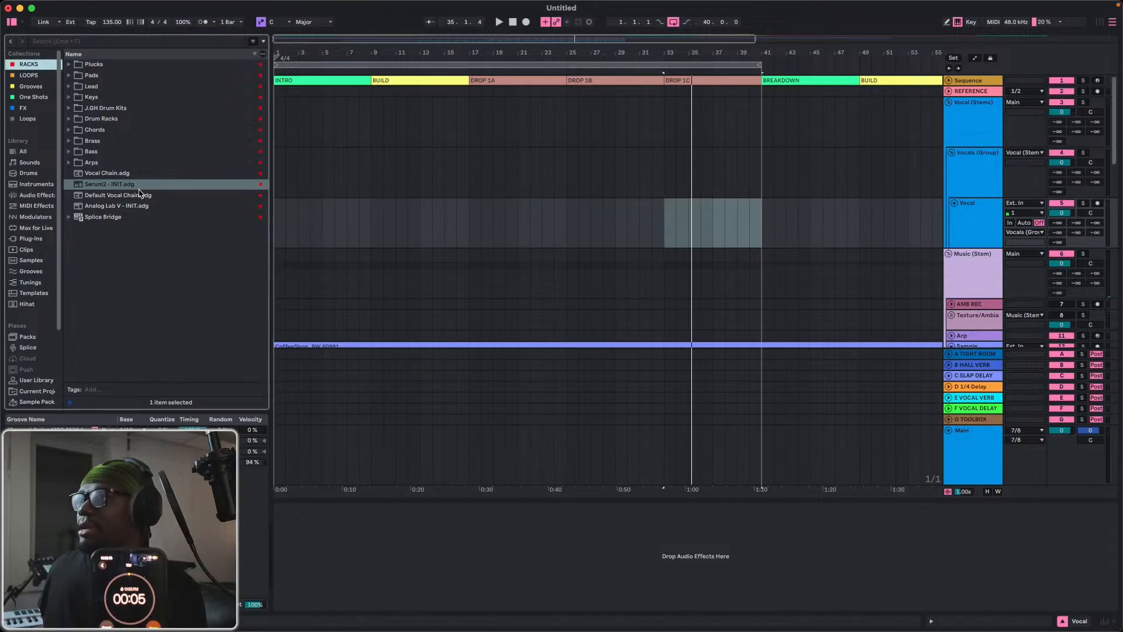
click(111, 206)
click(76, 195)
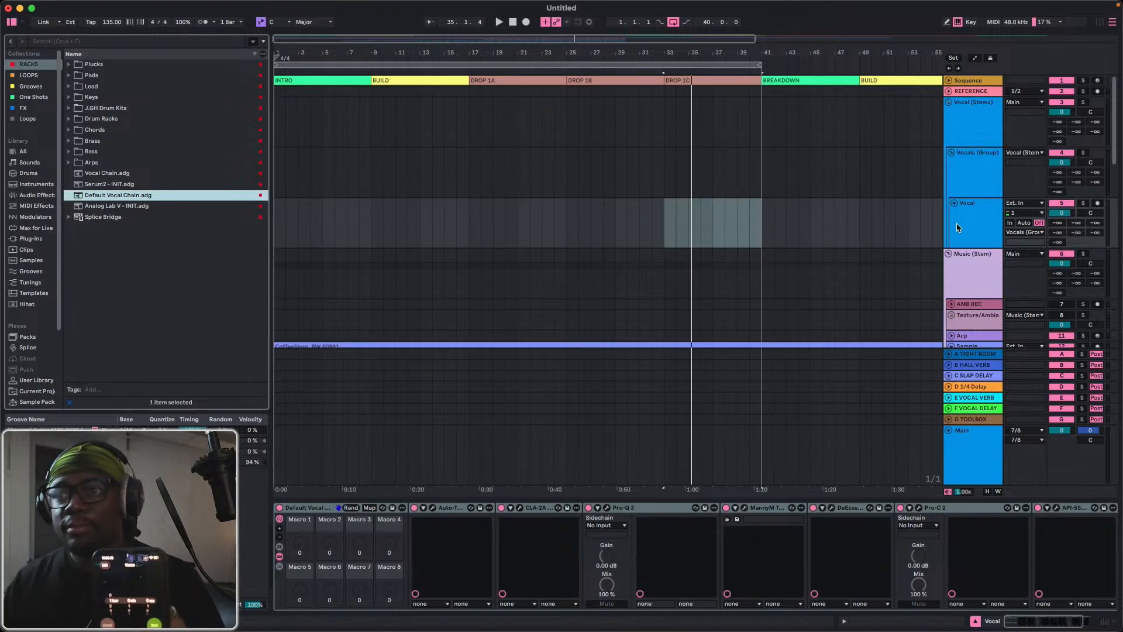
Set the Vocal track's Auto-Tune EFX+ to F# minor while playing the arrangement from bar 1, and close the plug-in window.
click(957, 227)
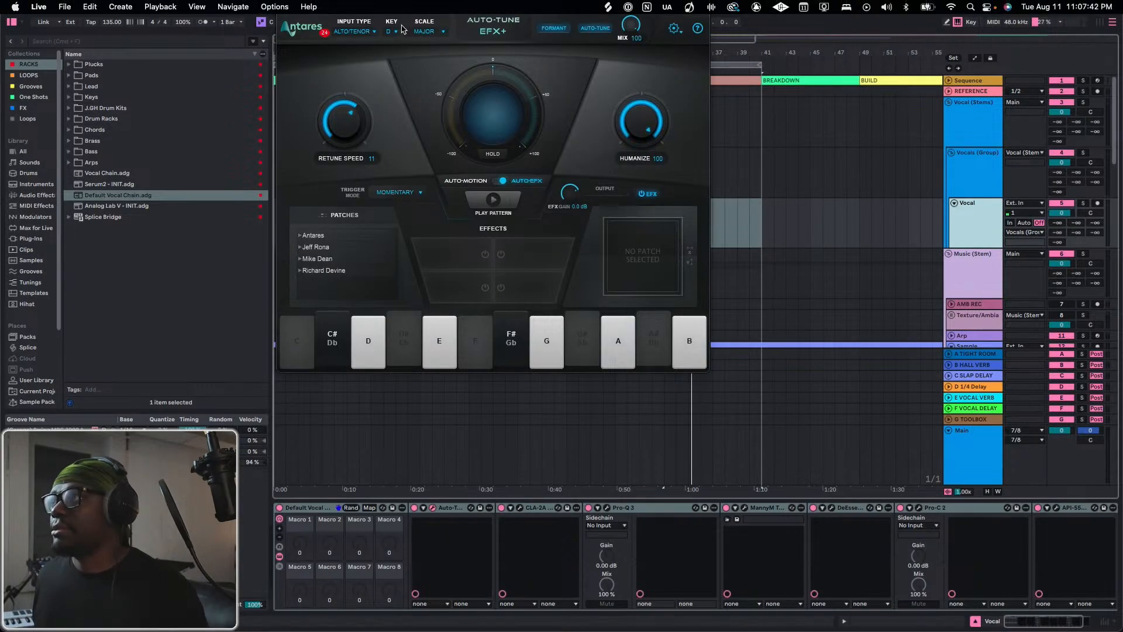
drag(373, 7, 472, 85)
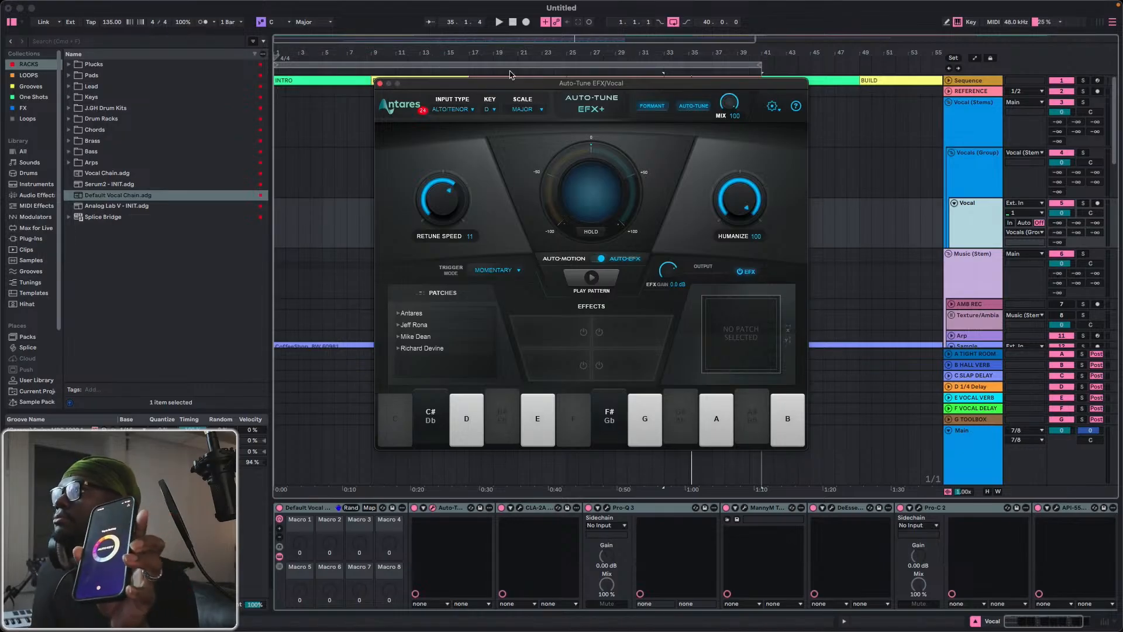
click(513, 22)
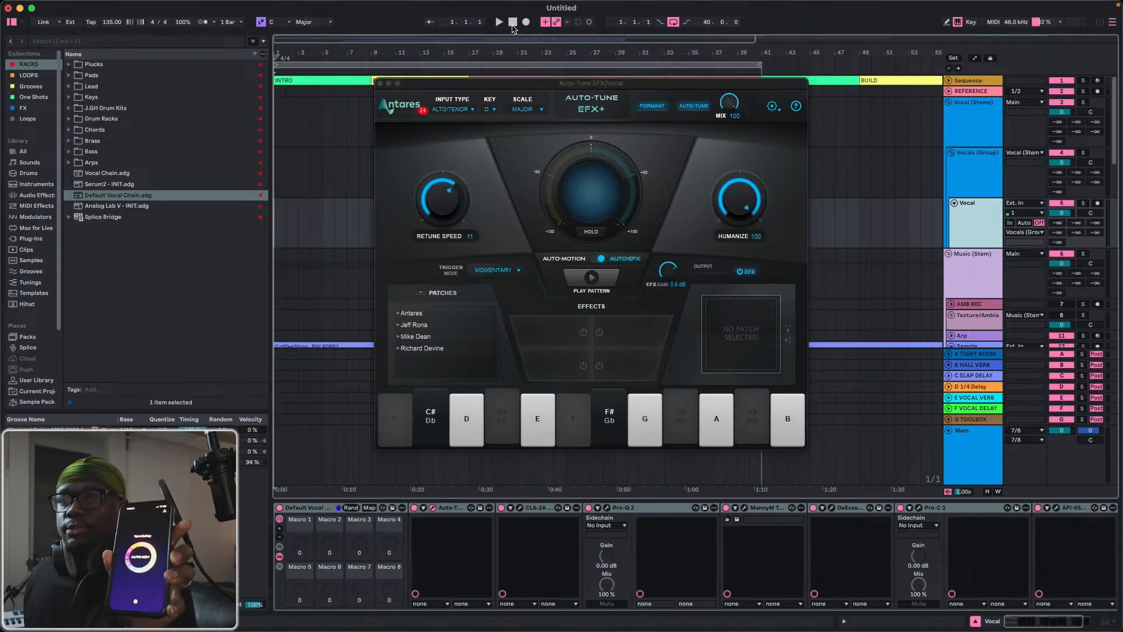
key(space)
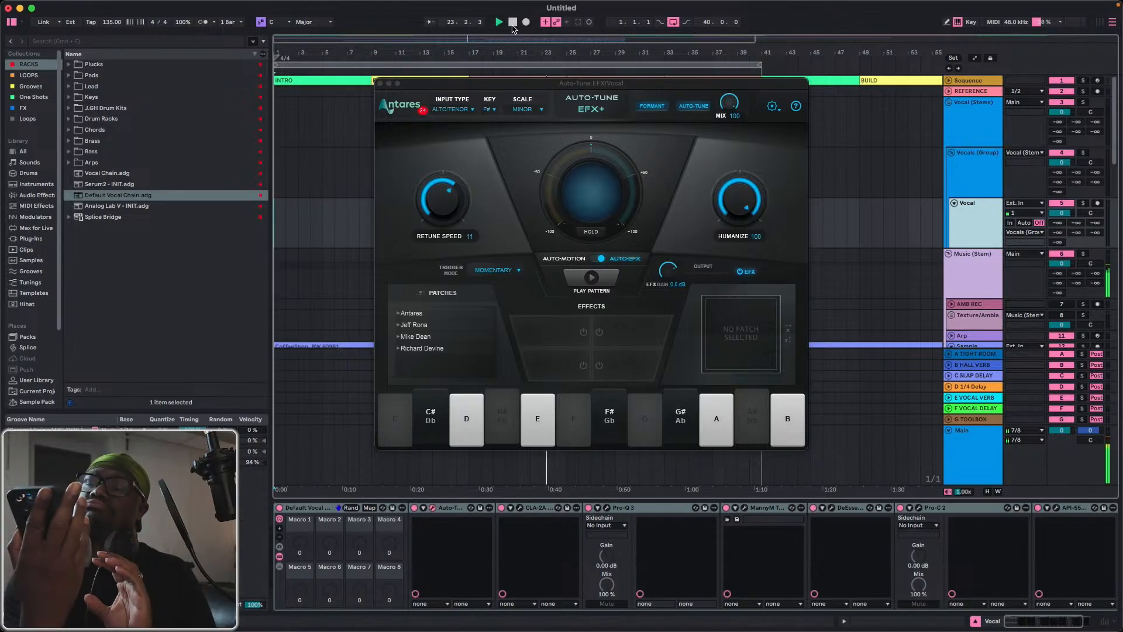
click(485, 110)
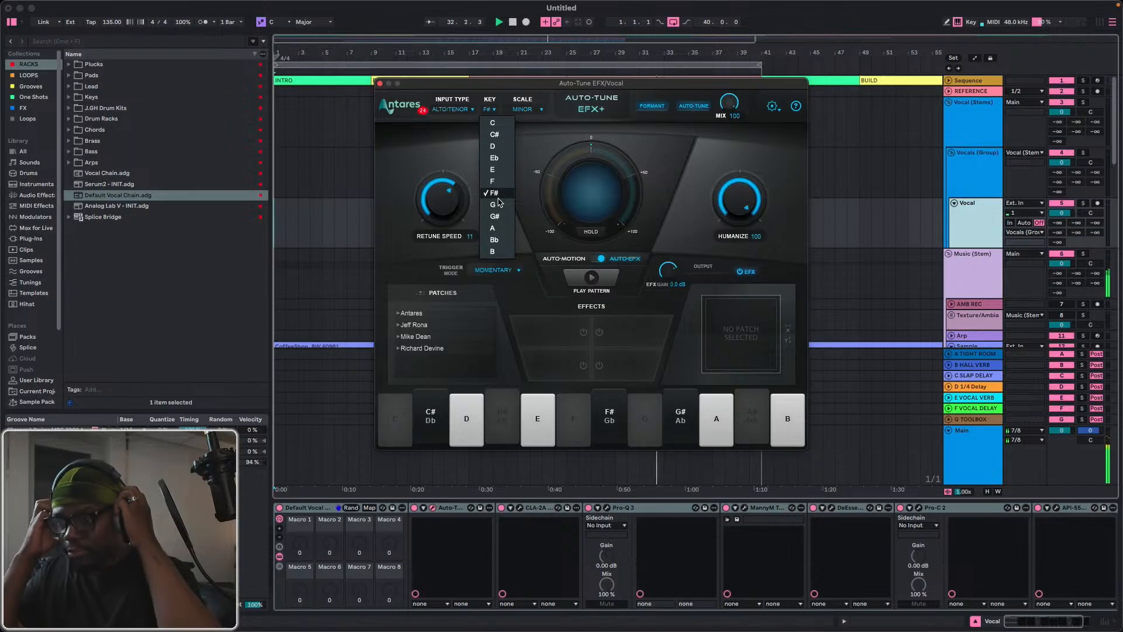
click(964, 216)
click(379, 84)
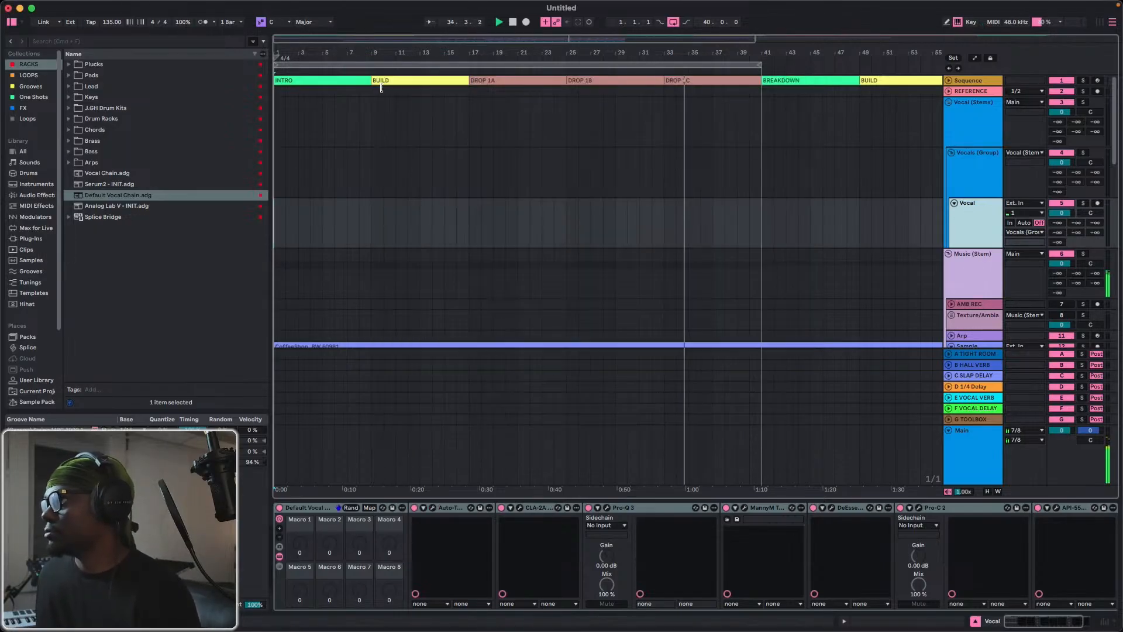
Stop playback and bounce the Keys track's two active Synth 4 clips, spanning bars 25 to 41, to a new track.
scroll(411, 156, down, 8)
scroll(515, 221, down, 10)
key(space)
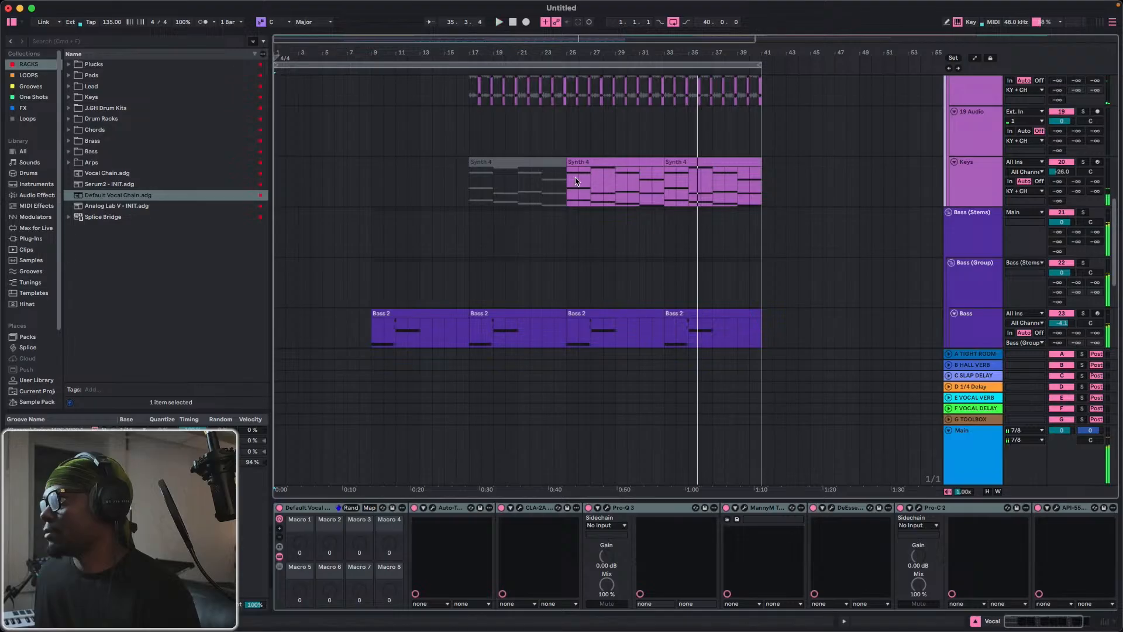
click(598, 161)
shift+click(705, 158)
right_click(705, 160)
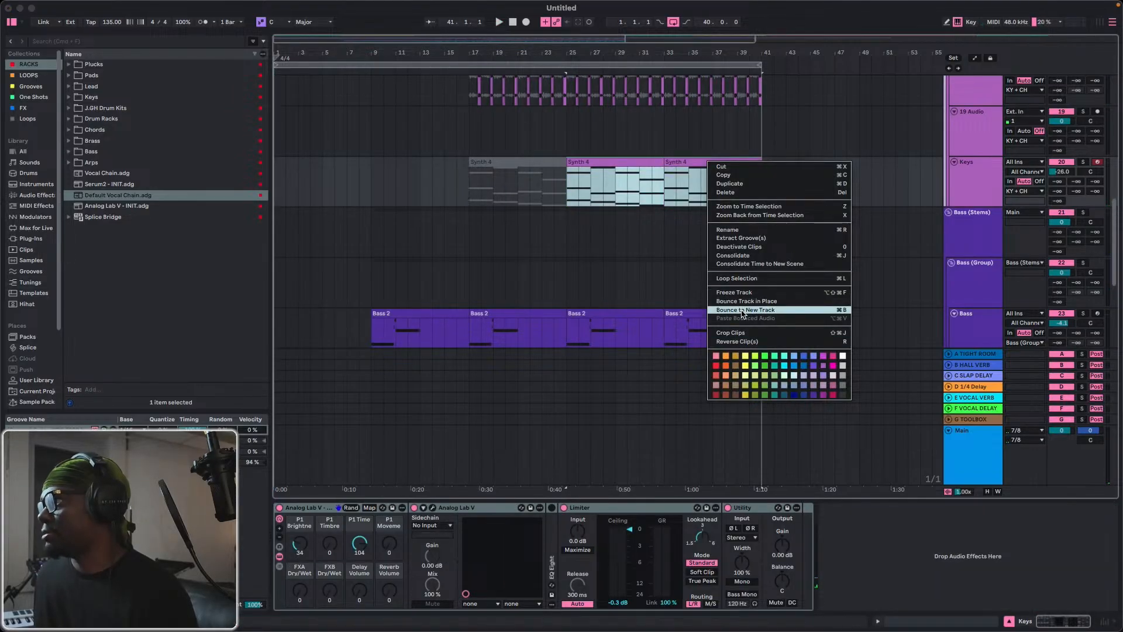
click(744, 310)
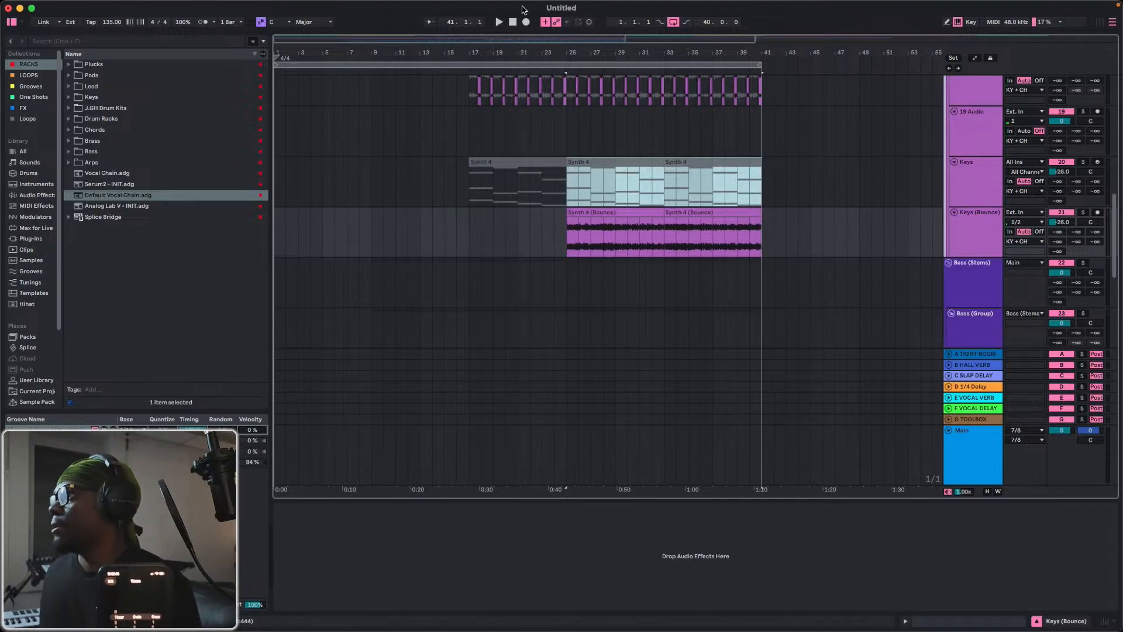
Return to bar 1, select the Vocal track and set its input monitoring to In.
key(Home)
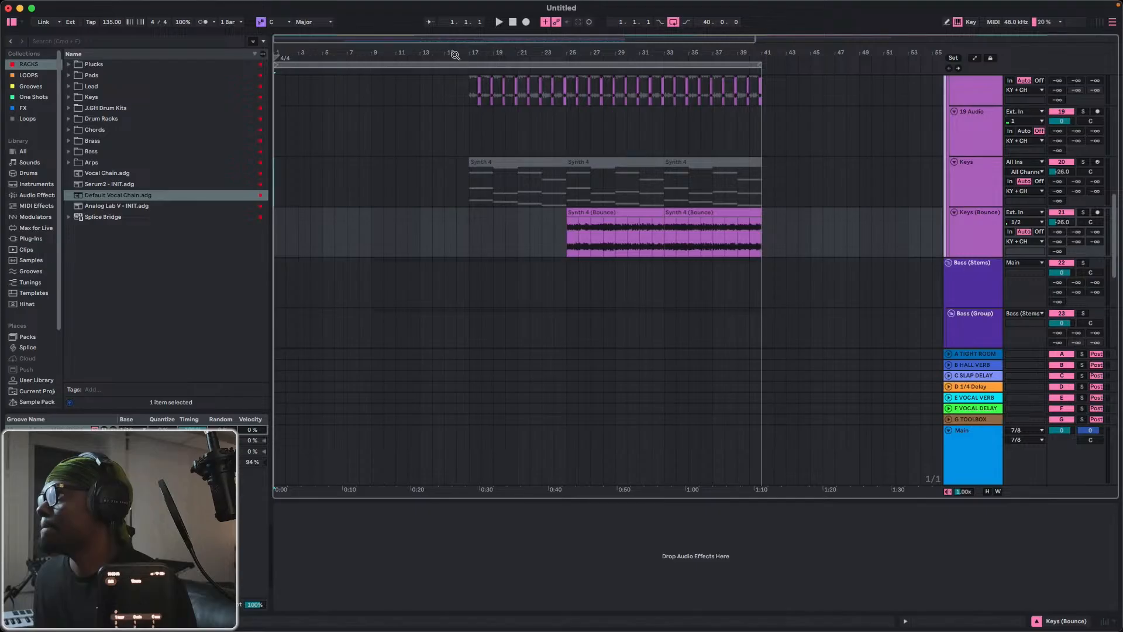
drag(455, 55, 375, 48)
scroll(355, 120, up, 5)
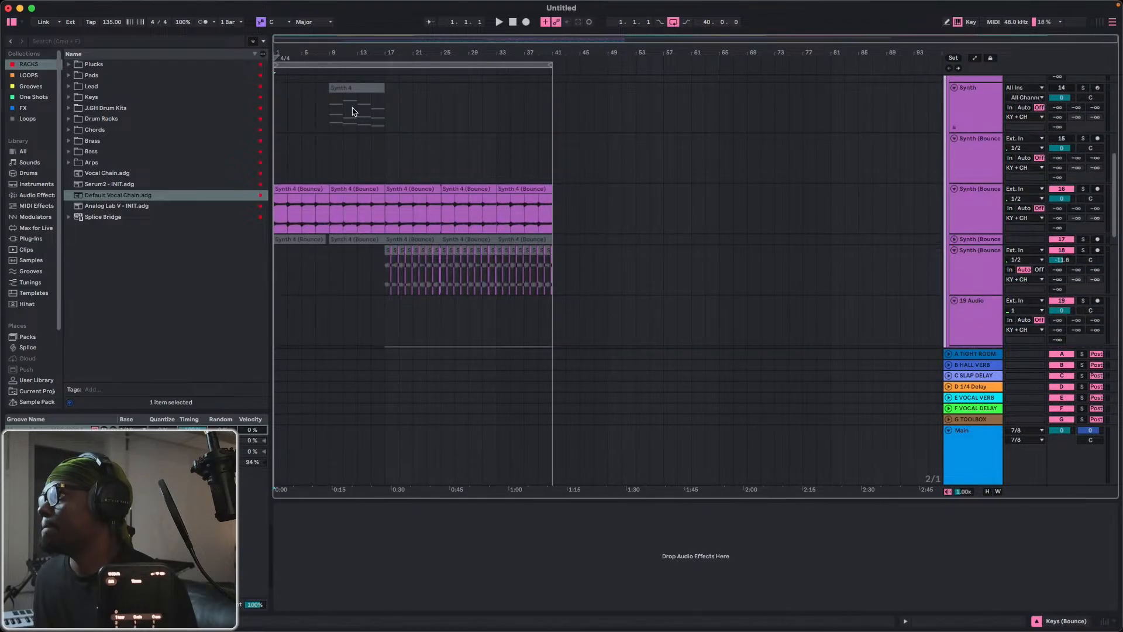
scroll(352, 111, up, 10)
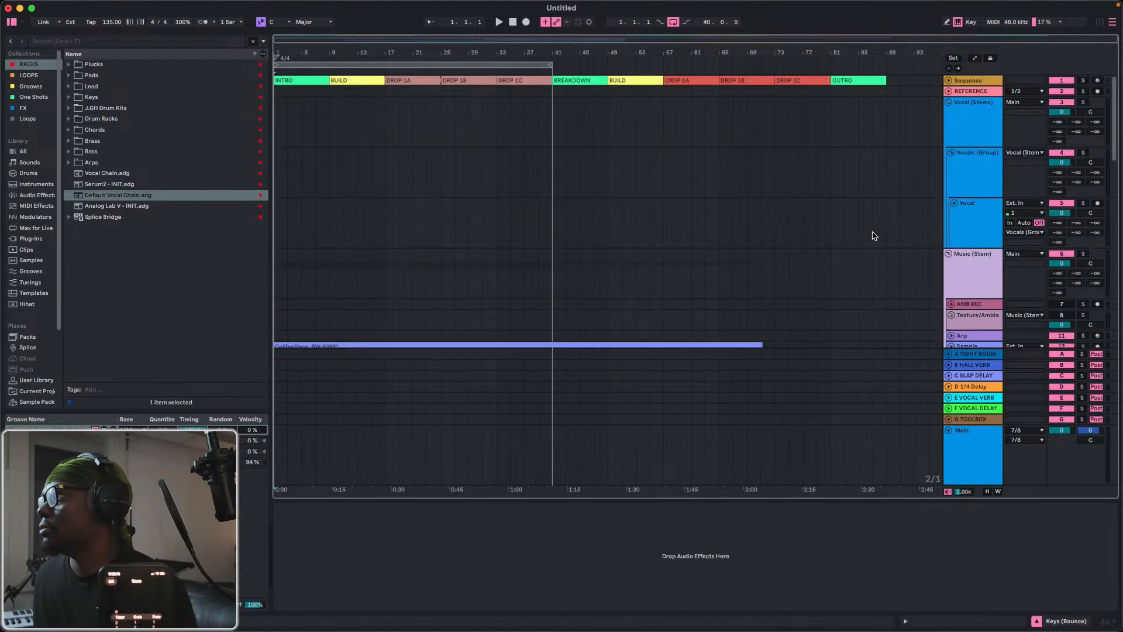
click(992, 231)
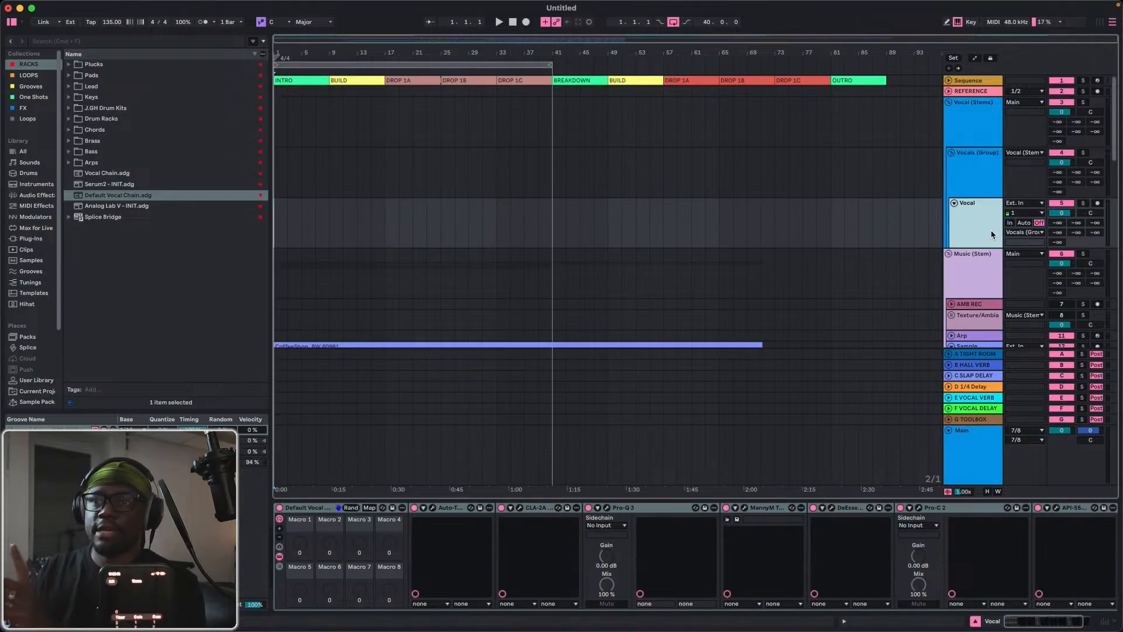
click(1010, 223)
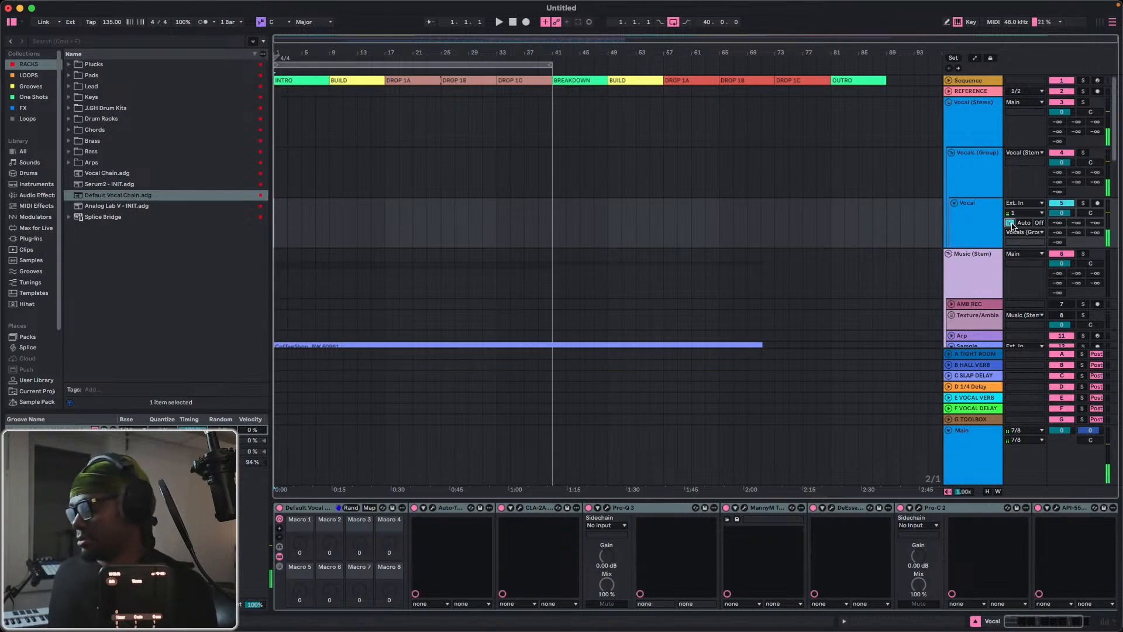
Set the audio buffer size to 64 samples and close the settings.
key(super+comma)
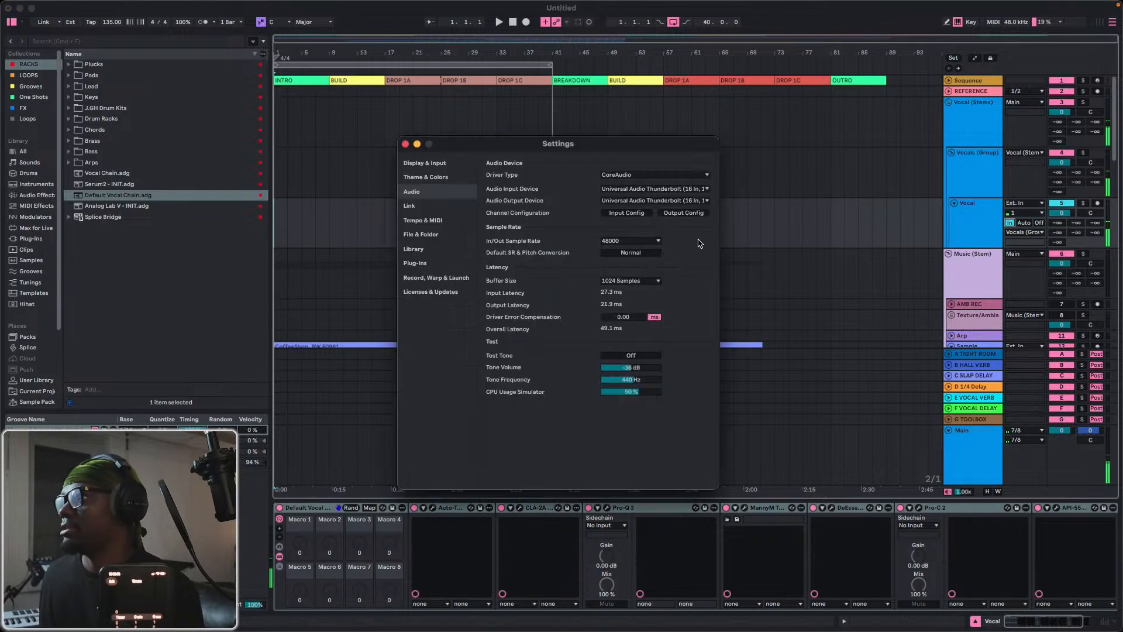
click(644, 281)
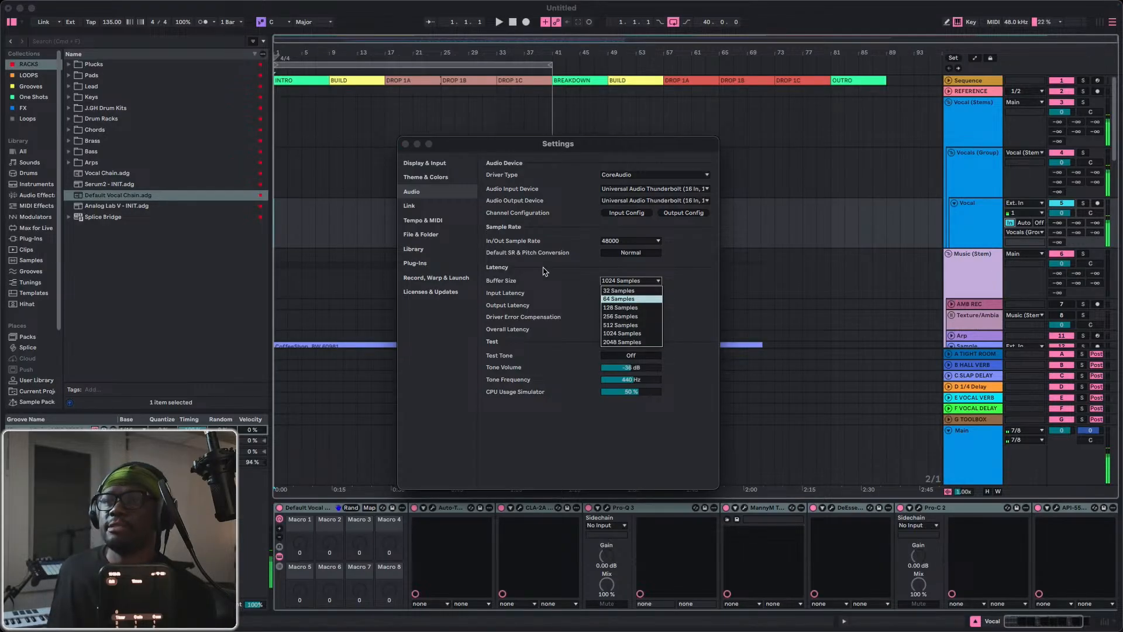
click(408, 144)
click(408, 144)
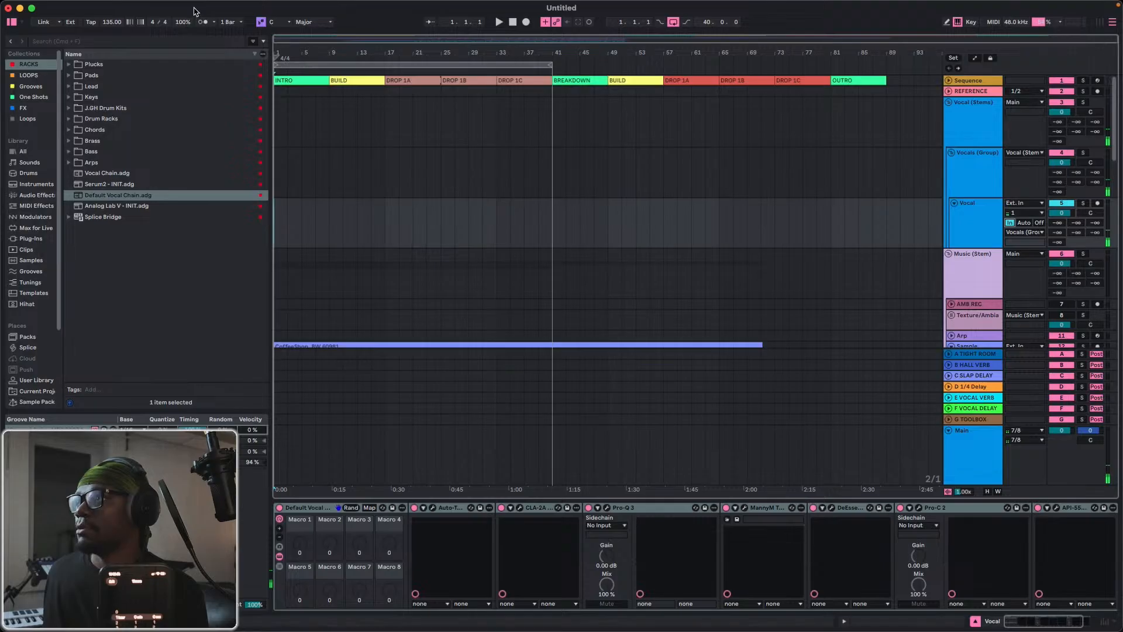
Enable Reduced Latency When Monitoring.
click(232, 6)
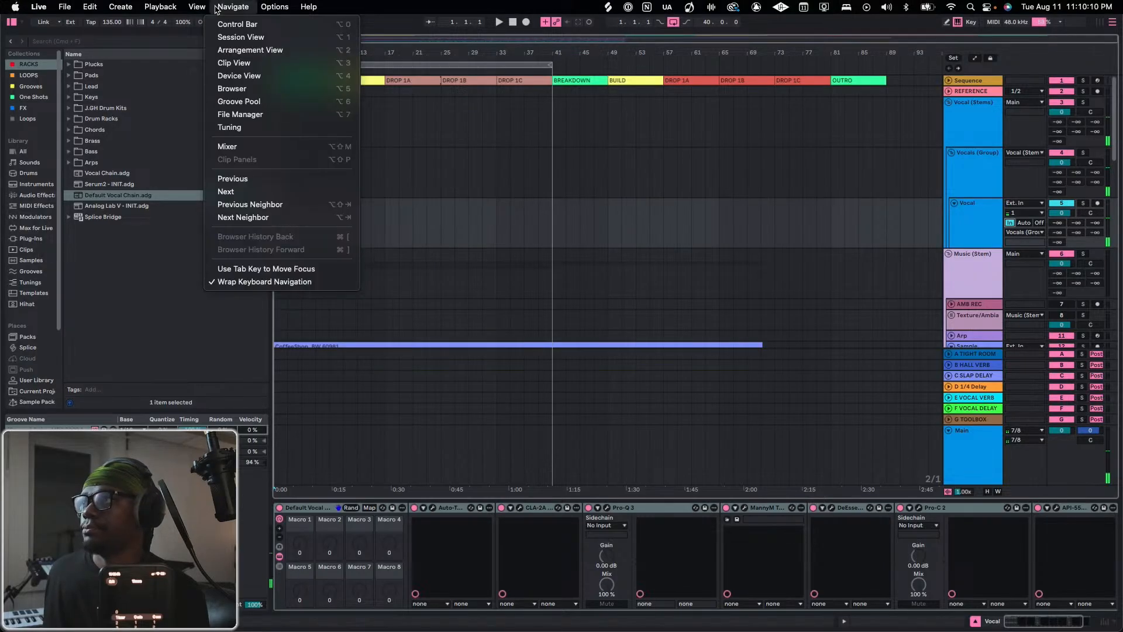
mouse_move(282, 11)
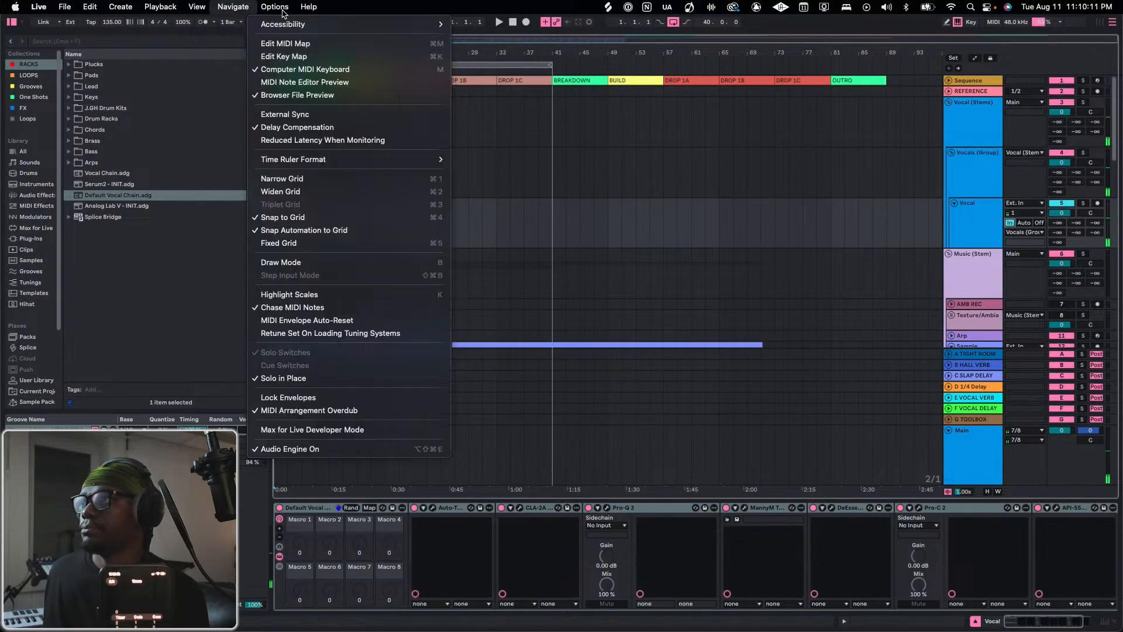
click(297, 140)
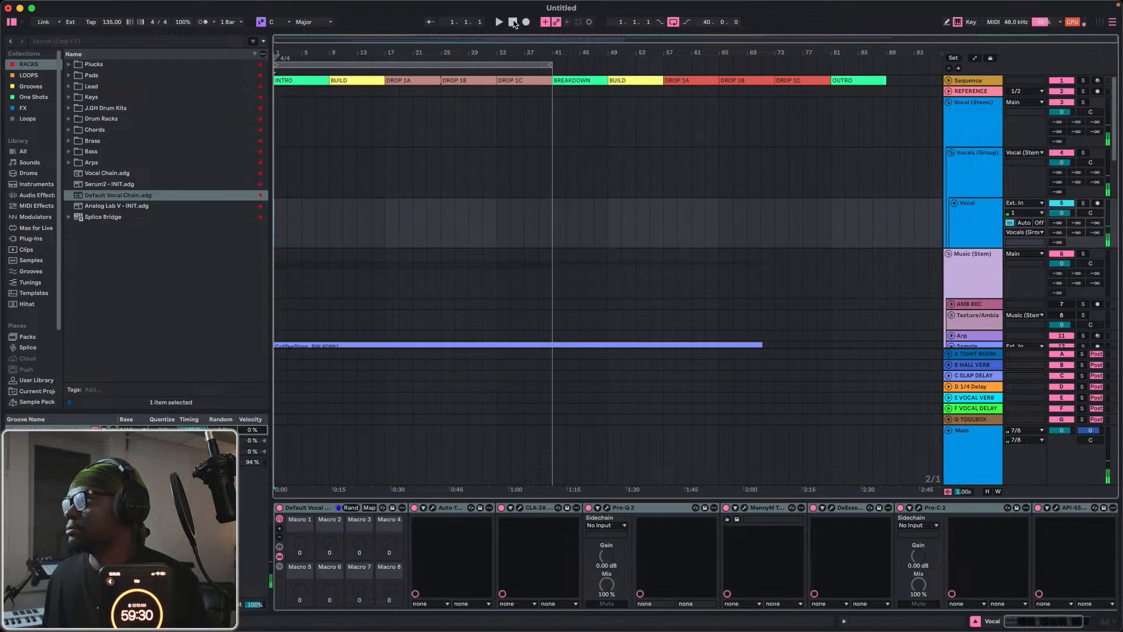
Play the first bars of the arrangement with vocal monitoring on and look through the music tracks.
key(space)
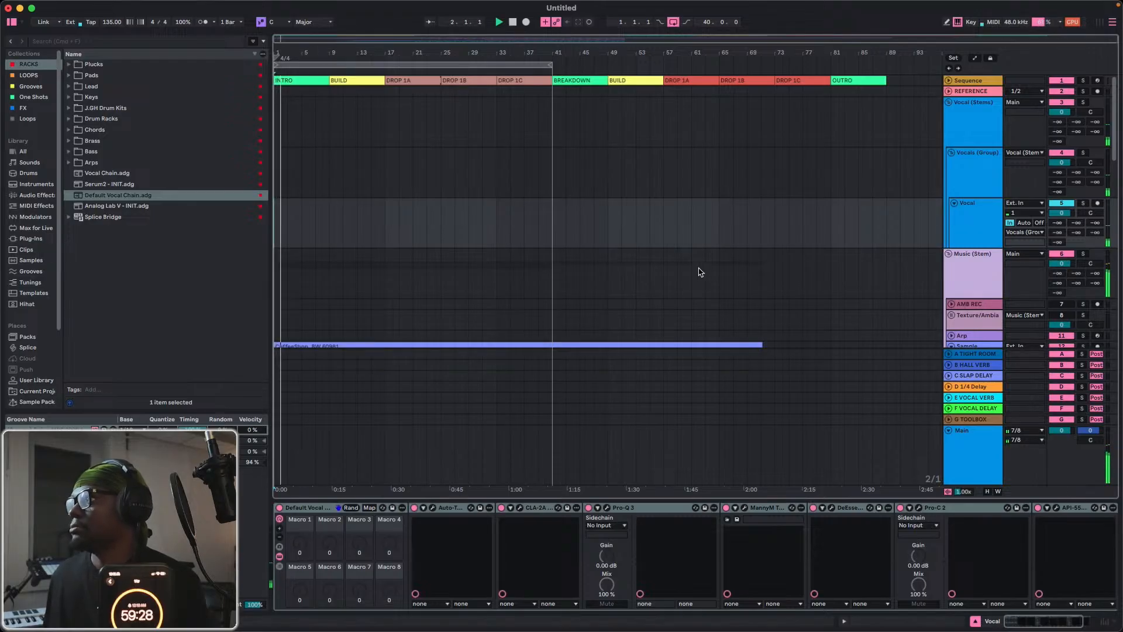
scroll(652, 245, down, 10)
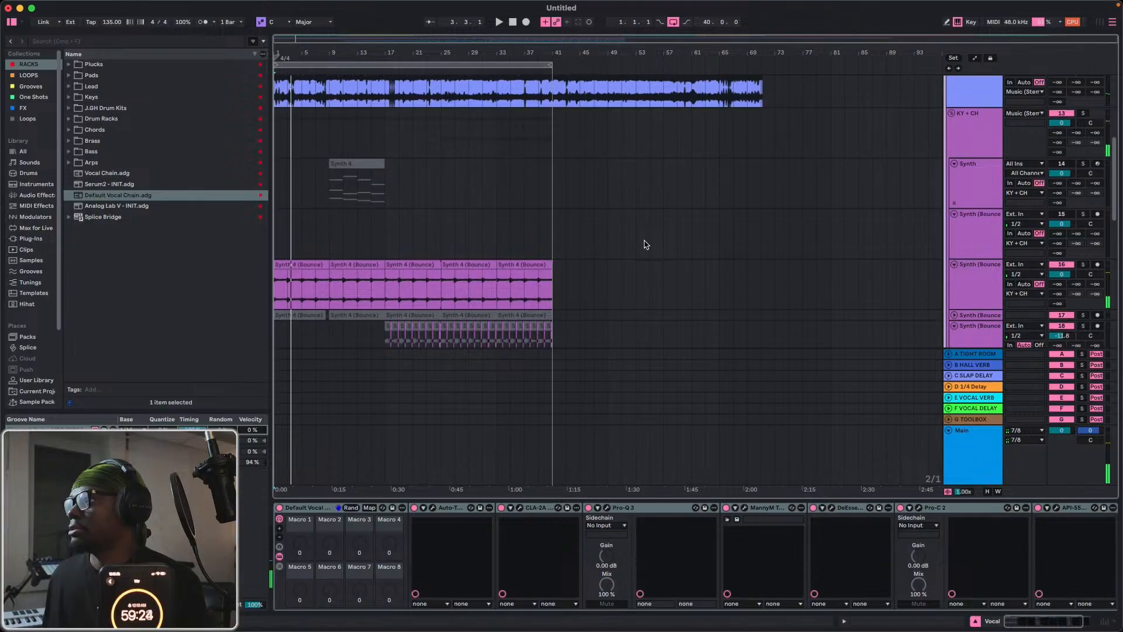
scroll(644, 240, down, 5)
click(980, 223)
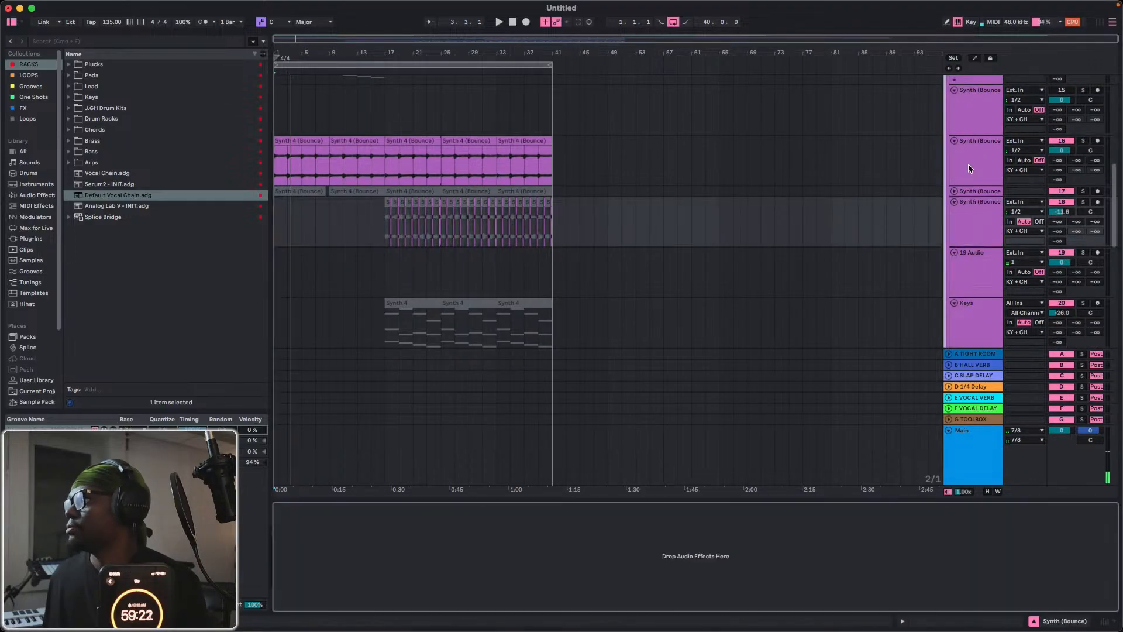
scroll(969, 168, up, 5)
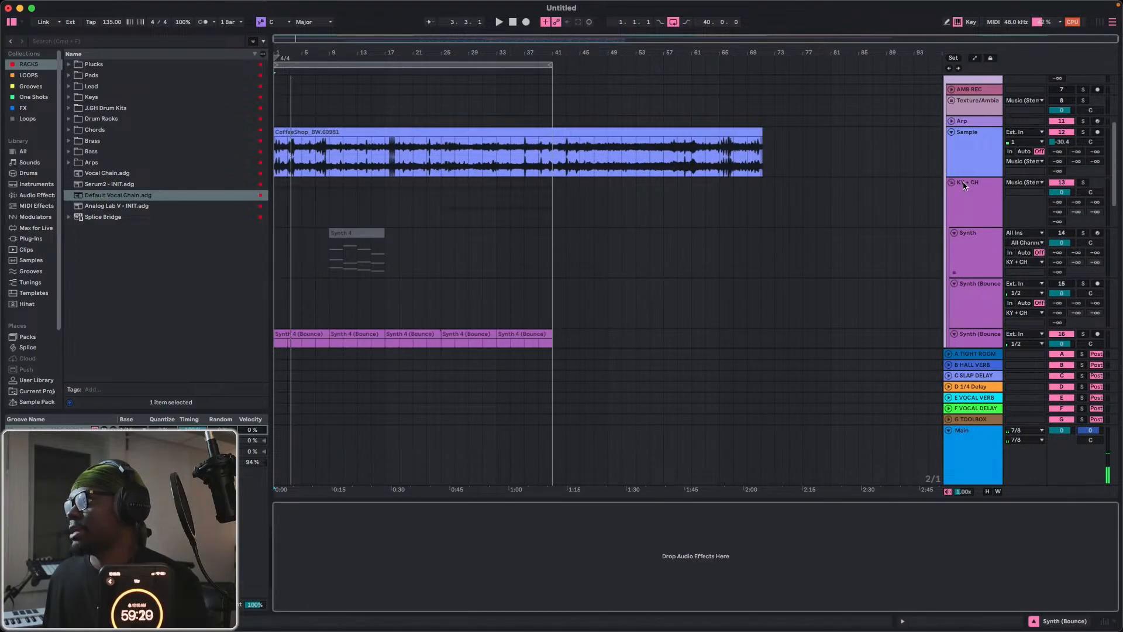
Try to freeze Sample, Synth (Bounce) tracks 16 and 18, Keys (Bounce), Bass, Sticks & Stones and Top Loop/Break together.
click(968, 170)
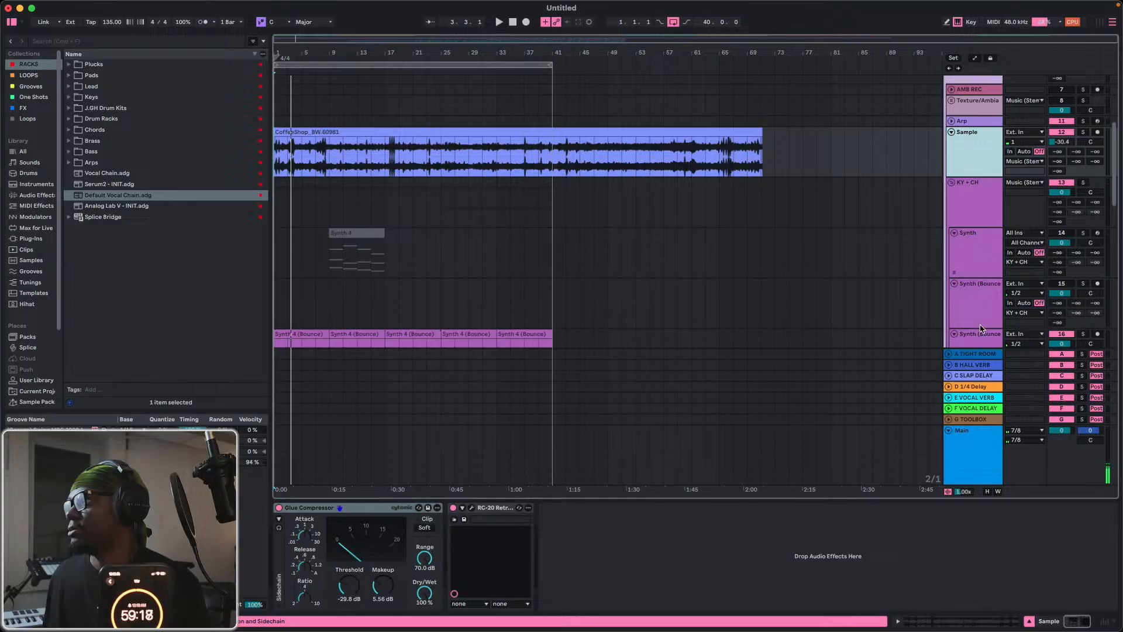
scroll(974, 269, down, 4)
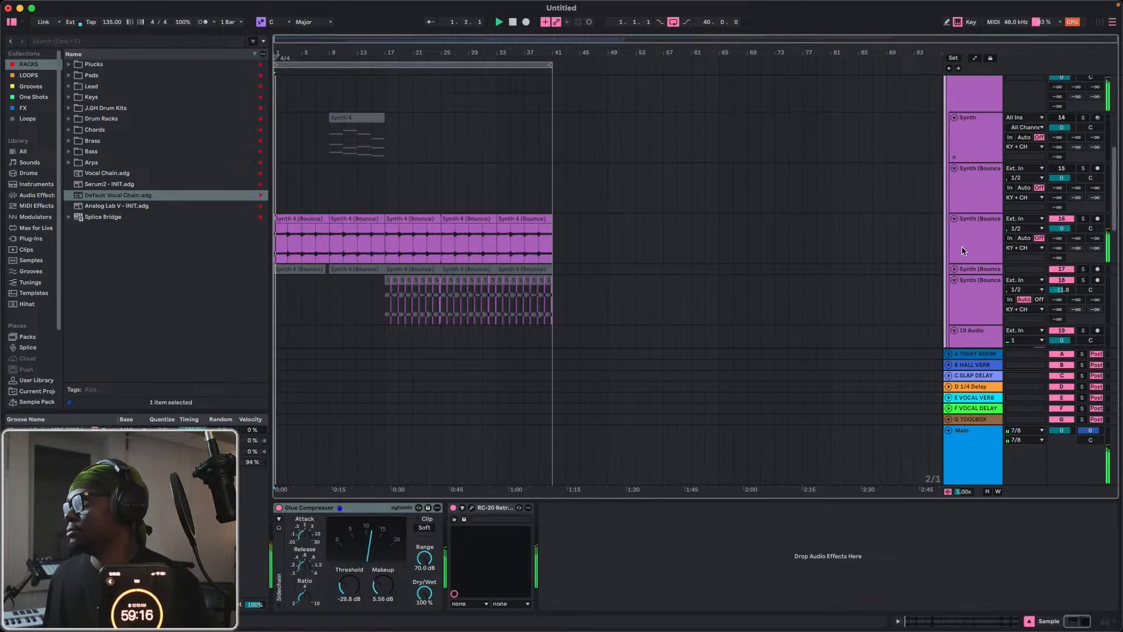
click(965, 250)
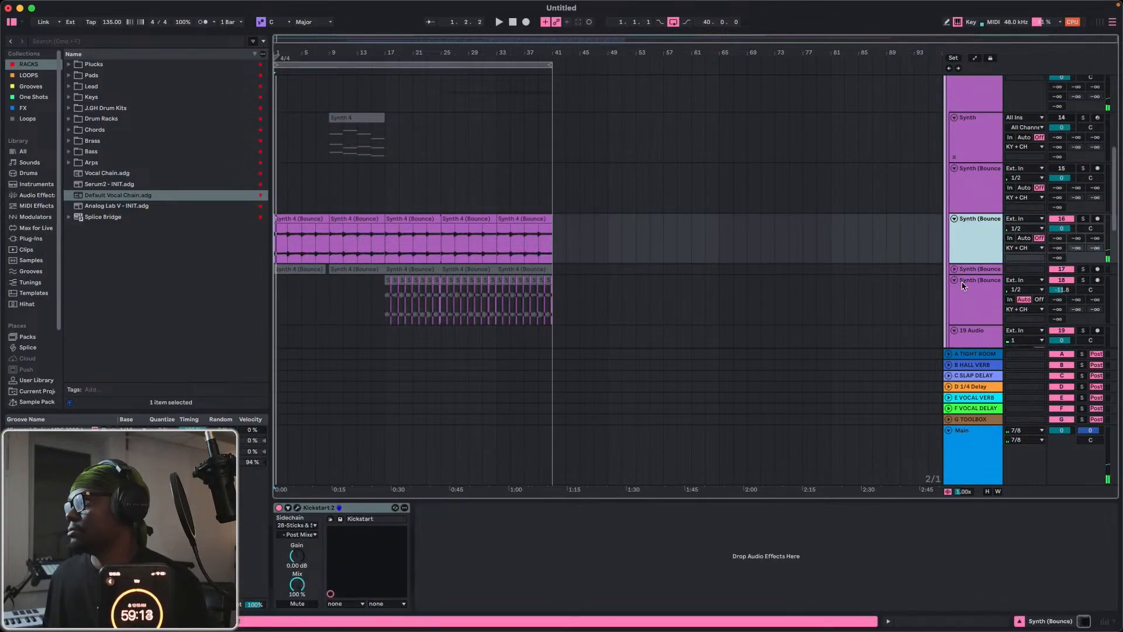
click(968, 296)
scroll(969, 281, down, 10)
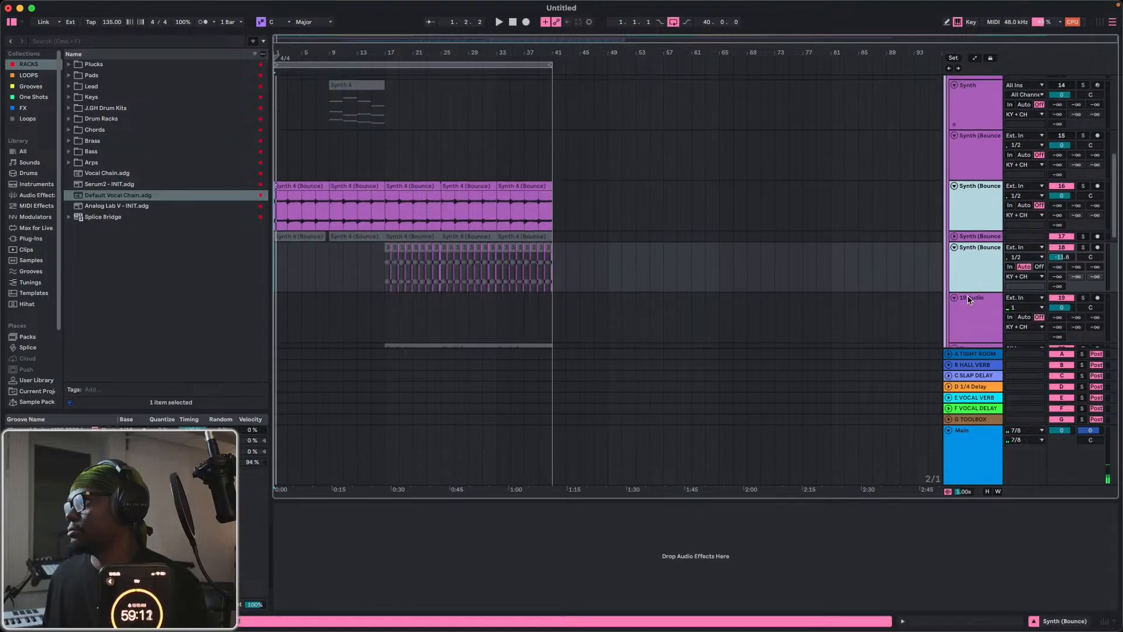
click(973, 149)
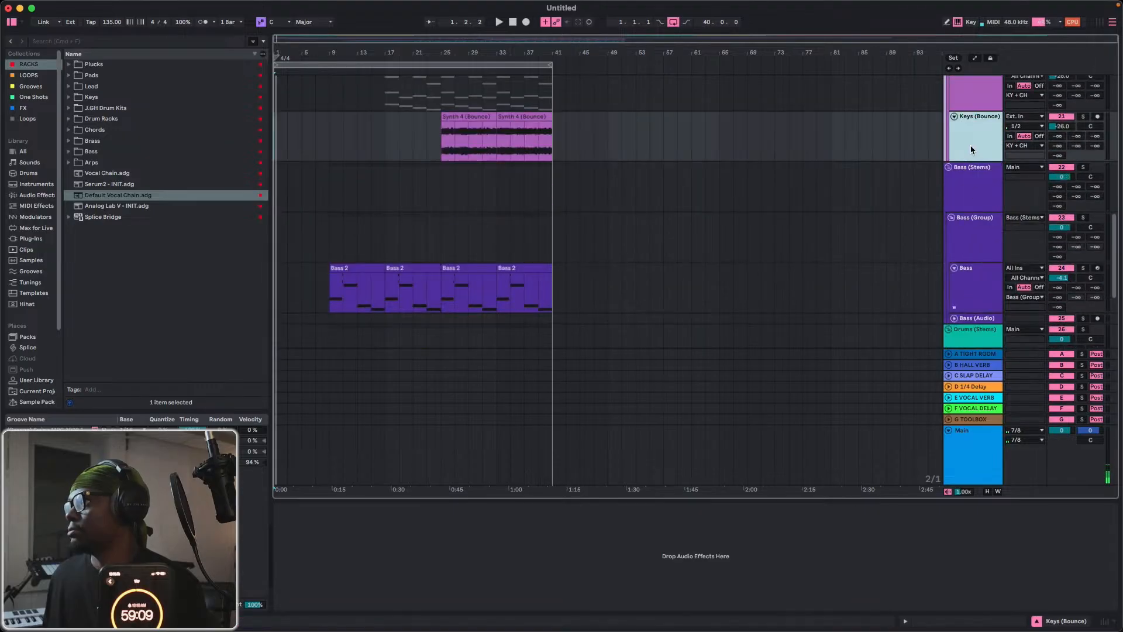
click(957, 272)
scroll(957, 271, down, 7)
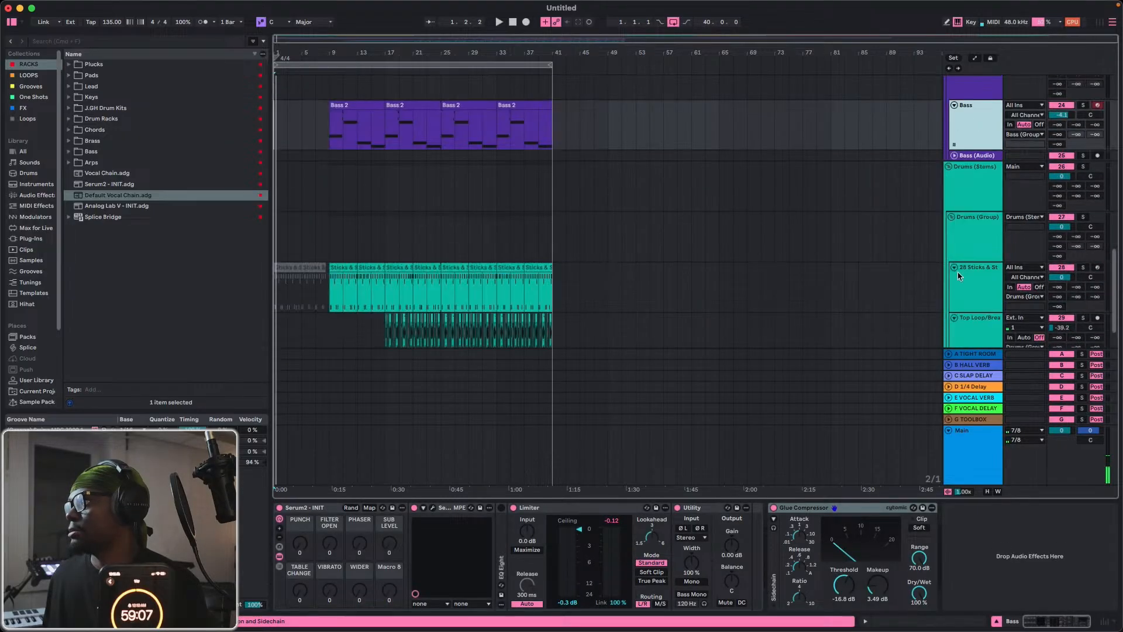
click(961, 235)
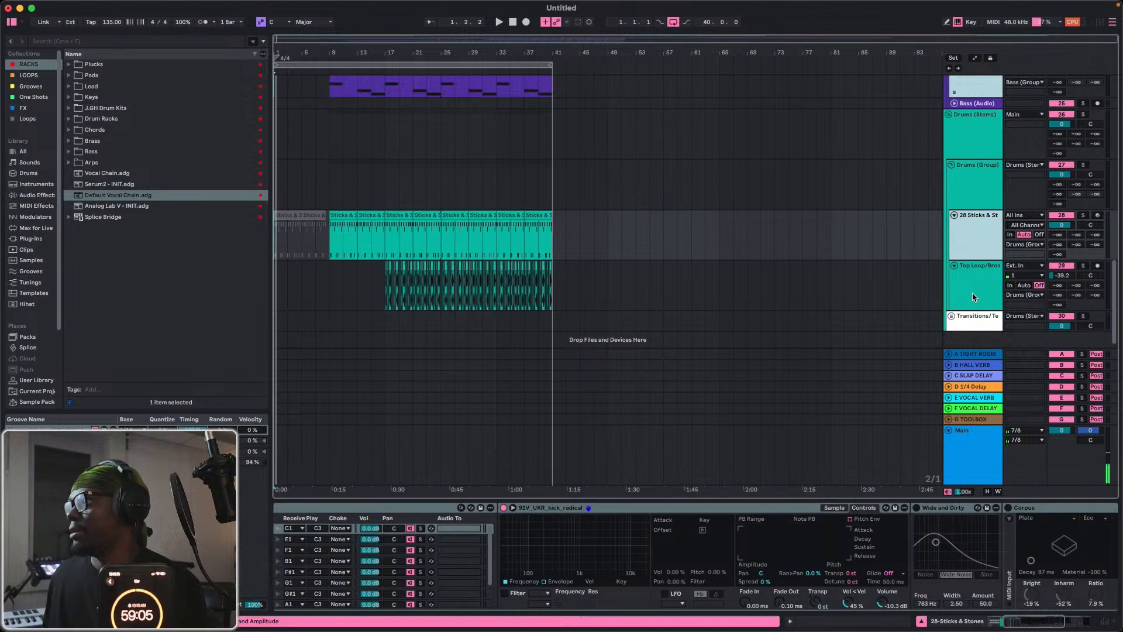
shift+click(972, 297)
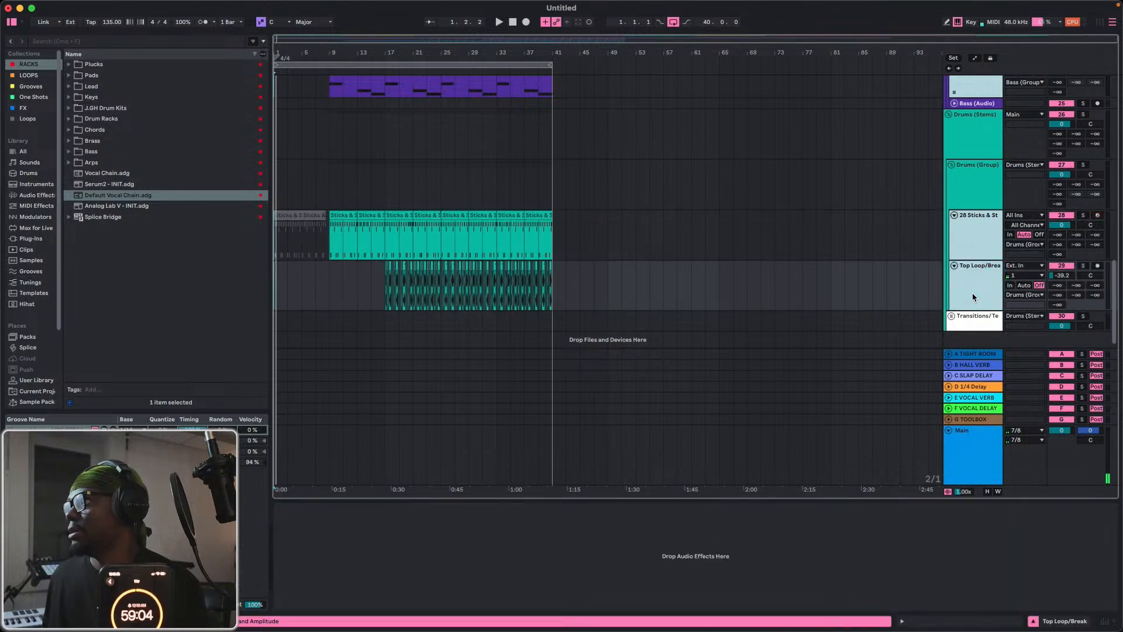
right_click(977, 239)
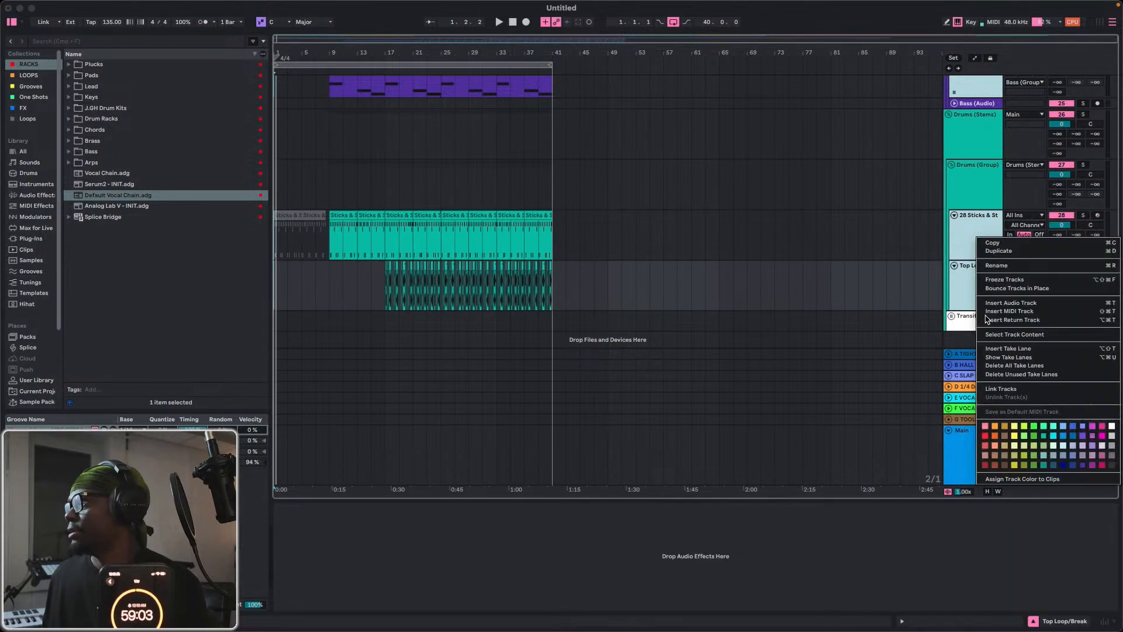
click(1002, 280)
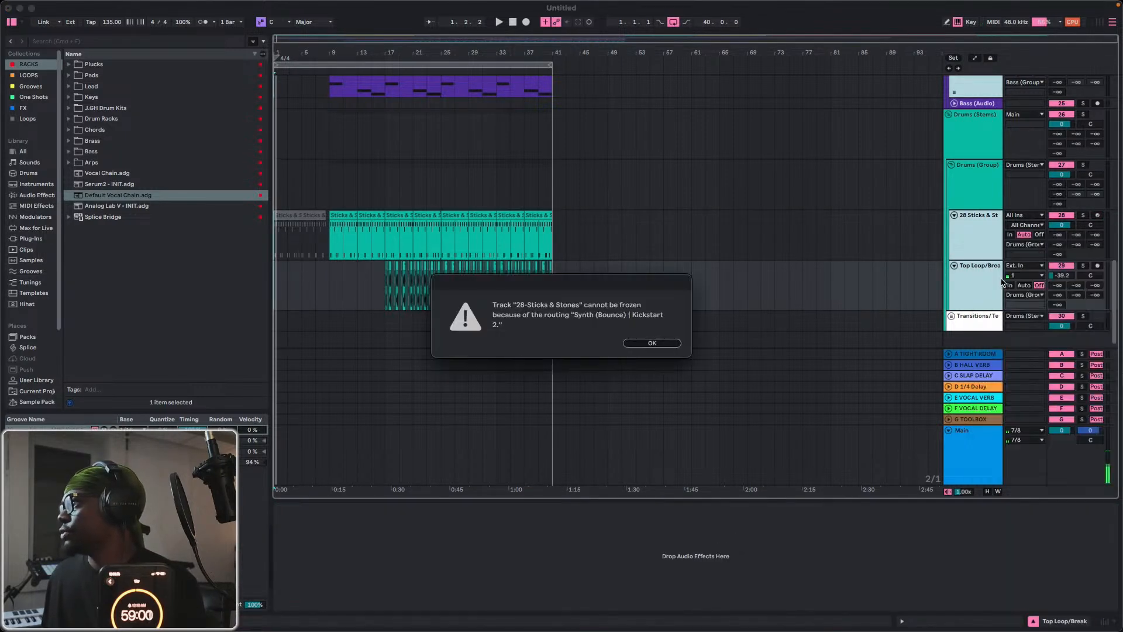
click(657, 344)
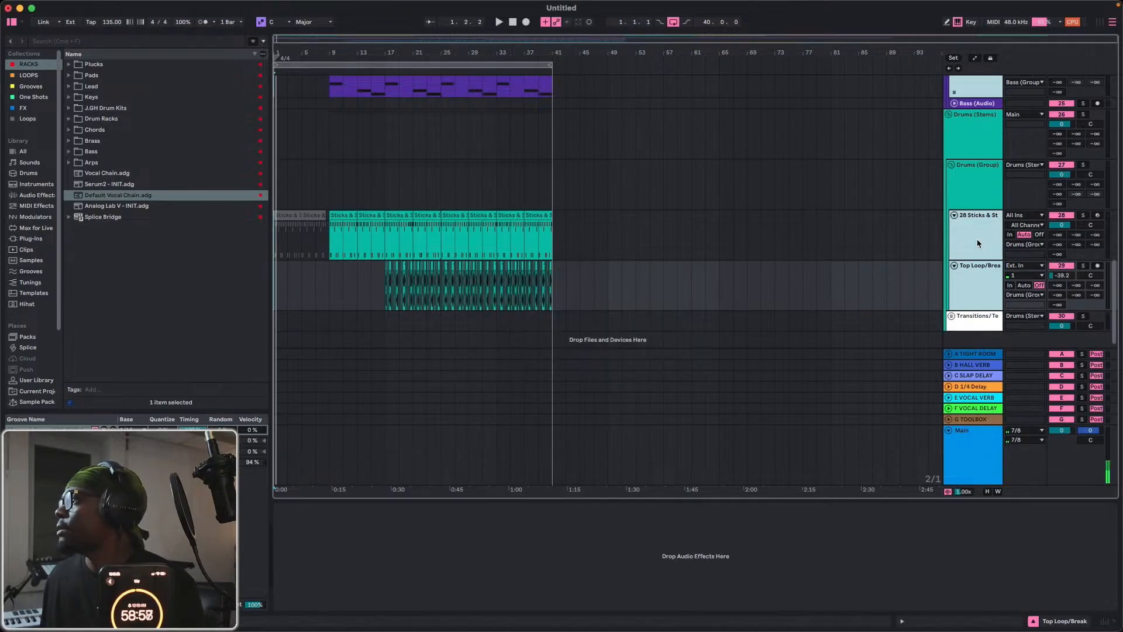
Remove the Sticks & Stones track from the selection and freeze the remaining selected tracks.
click(975, 242)
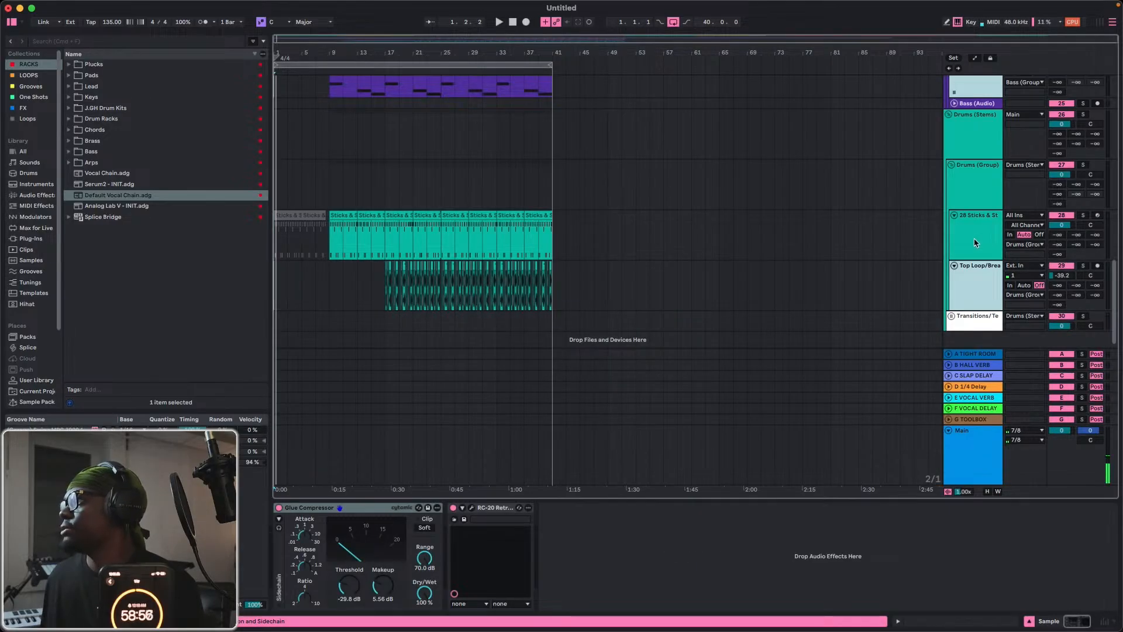
right_click(981, 281)
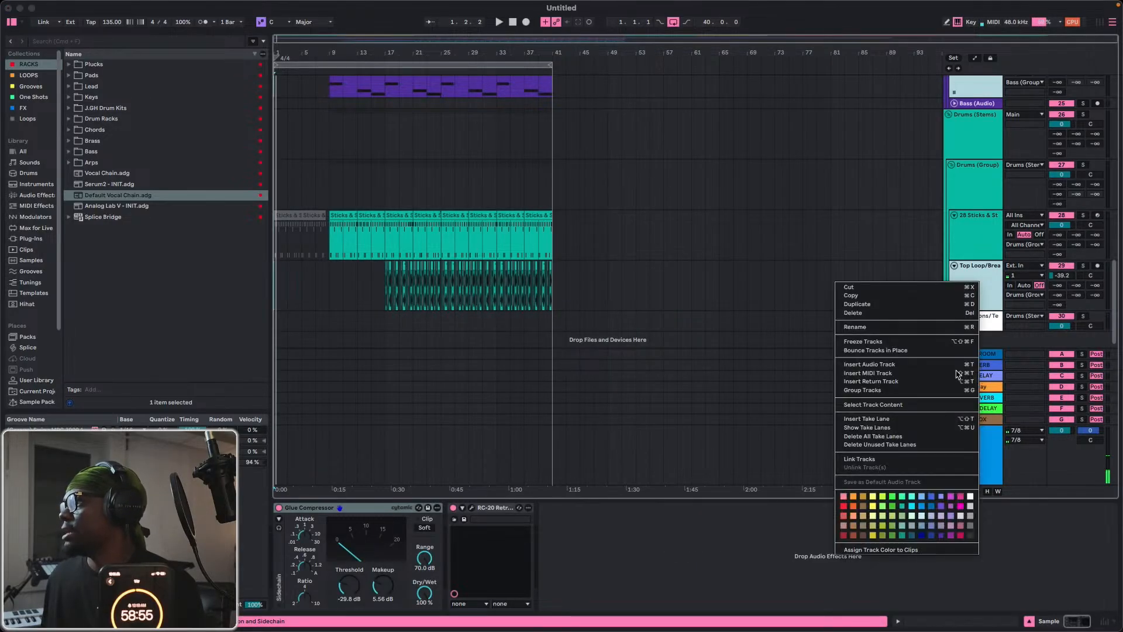
click(867, 351)
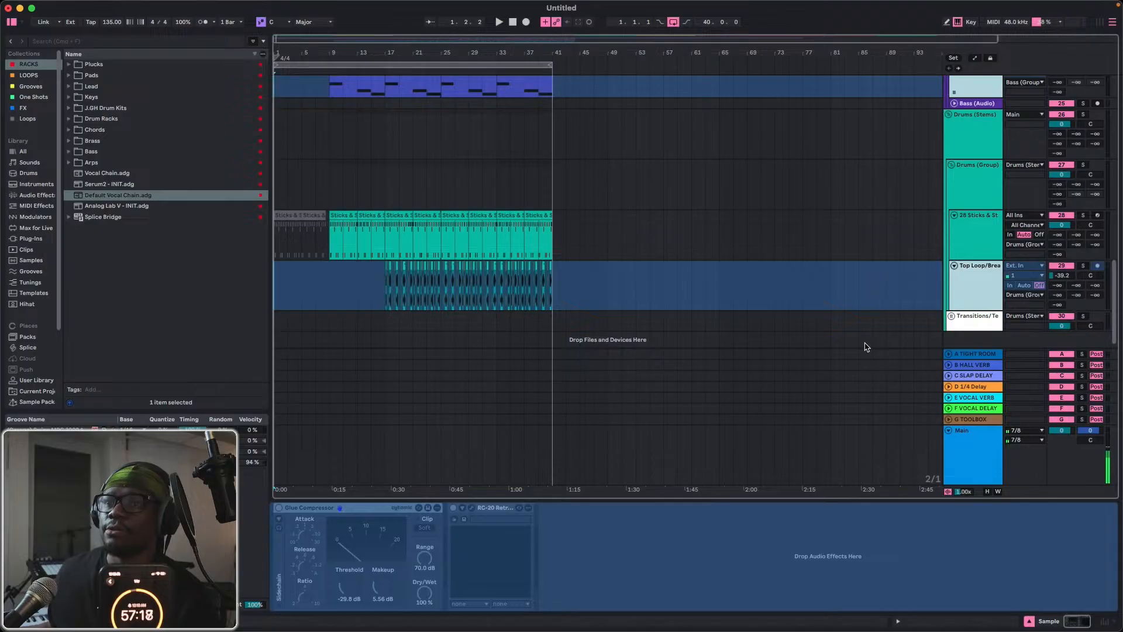
scroll(918, 243, up, 3)
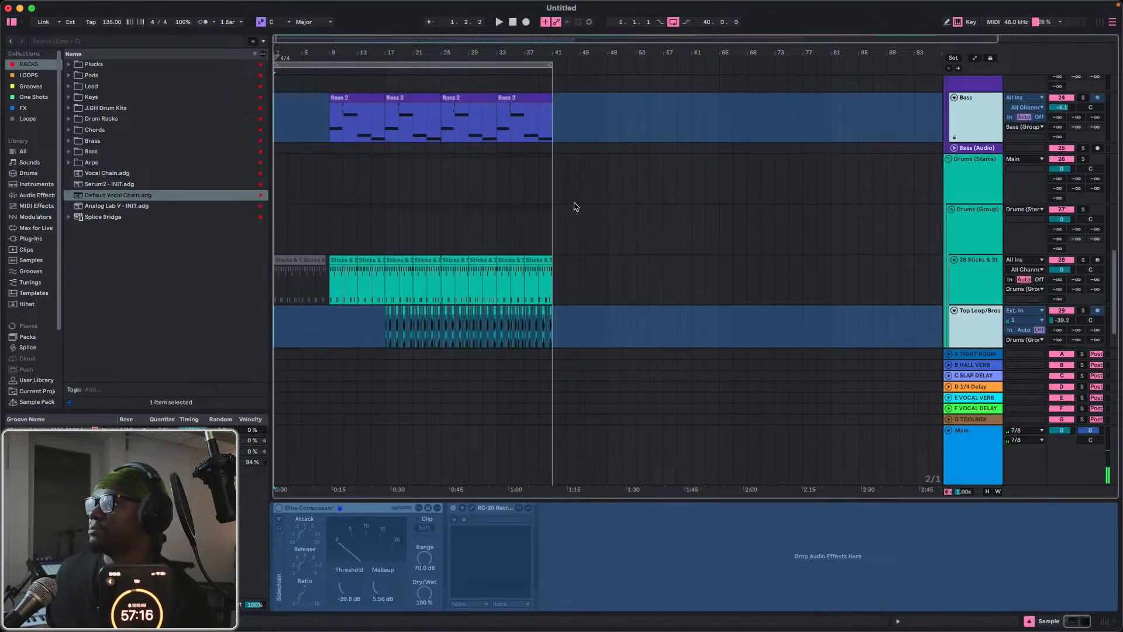
scroll(548, 179, up, 15)
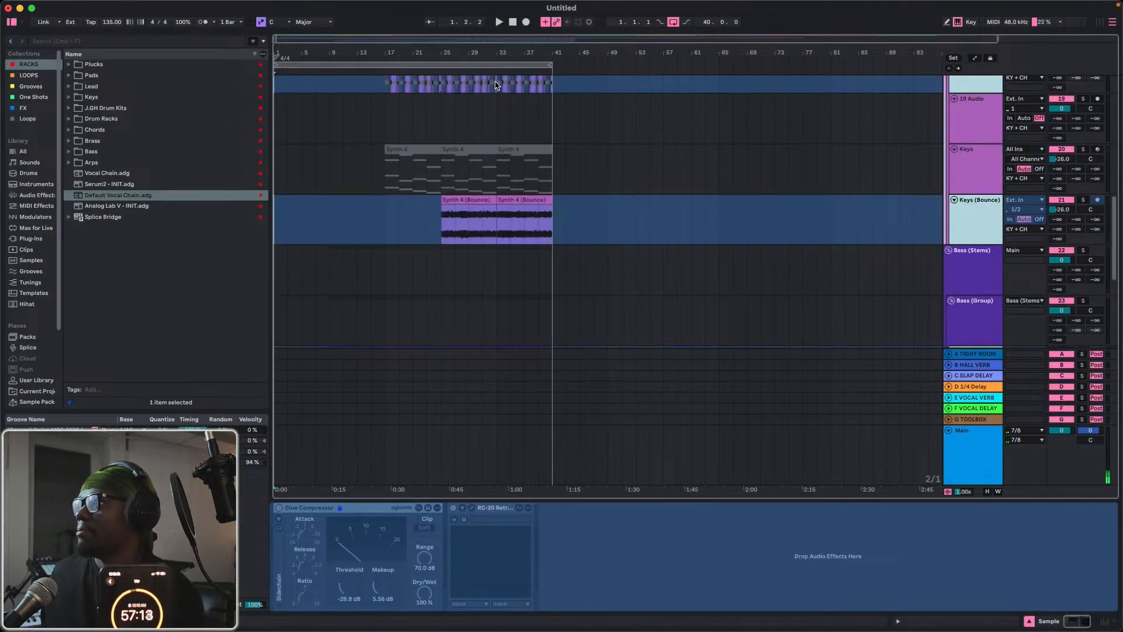
scroll(507, 46, up, 15)
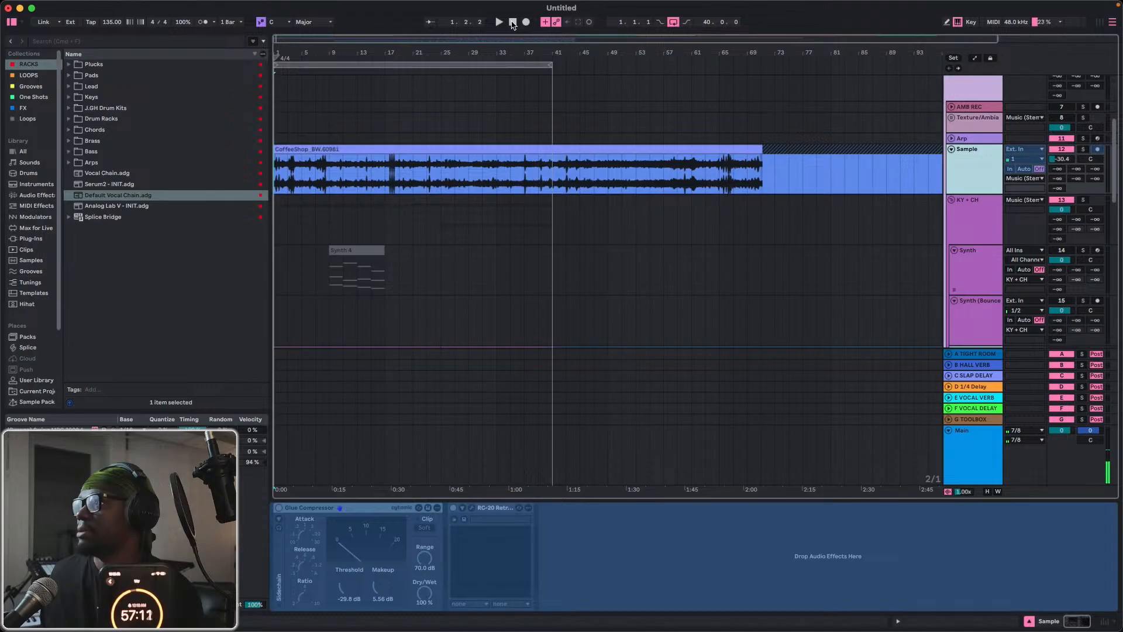
Audition the intro and build sections with vocal monitoring and set the Auto-Tune EFX+ Retune Speed on the Vocal track to 44.
scroll(512, 25, up, 5)
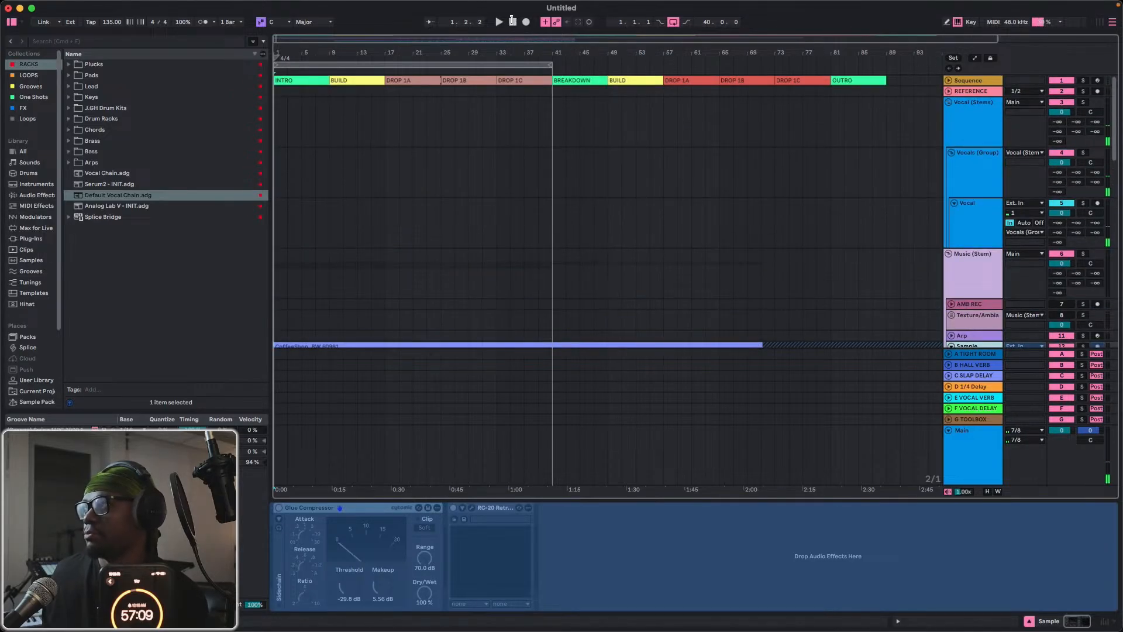
key(space)
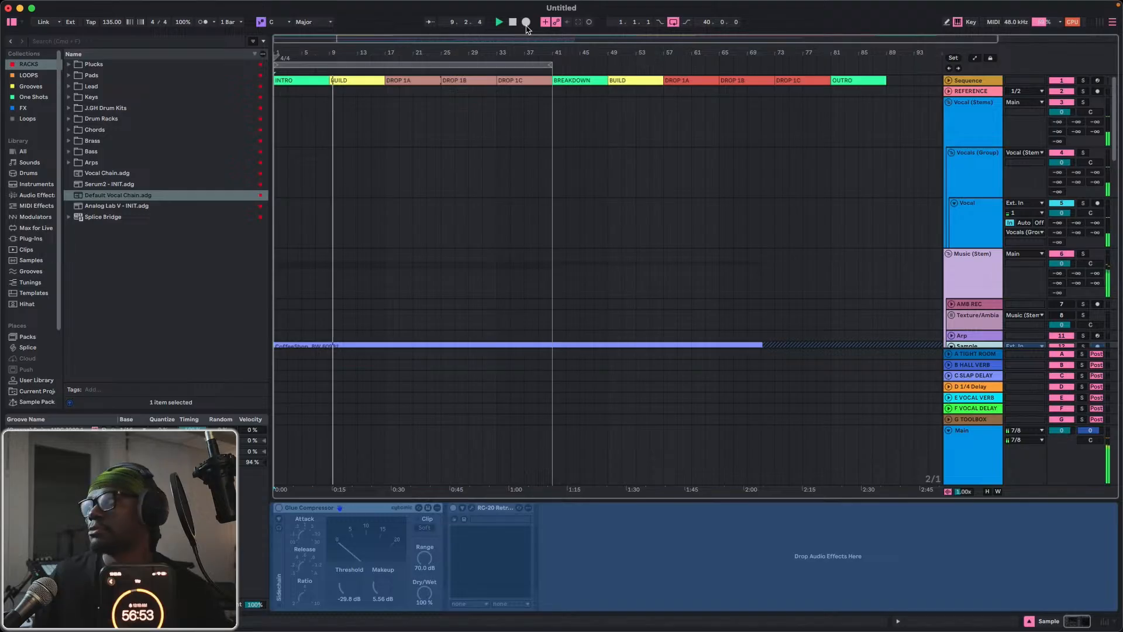
click(987, 227)
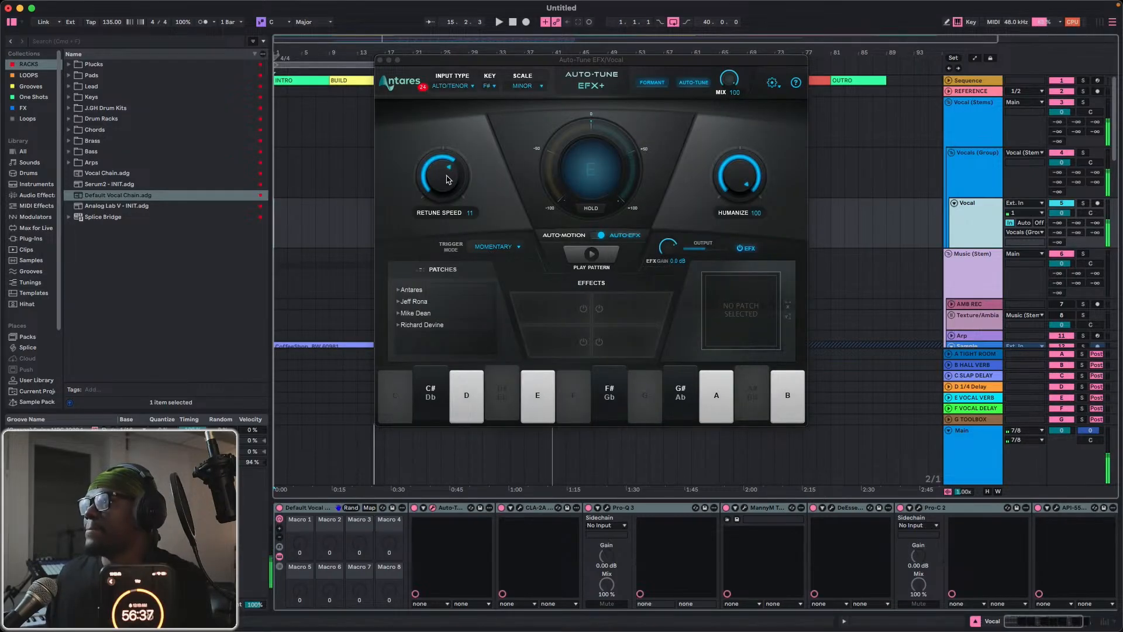
drag(448, 180, 438, 202)
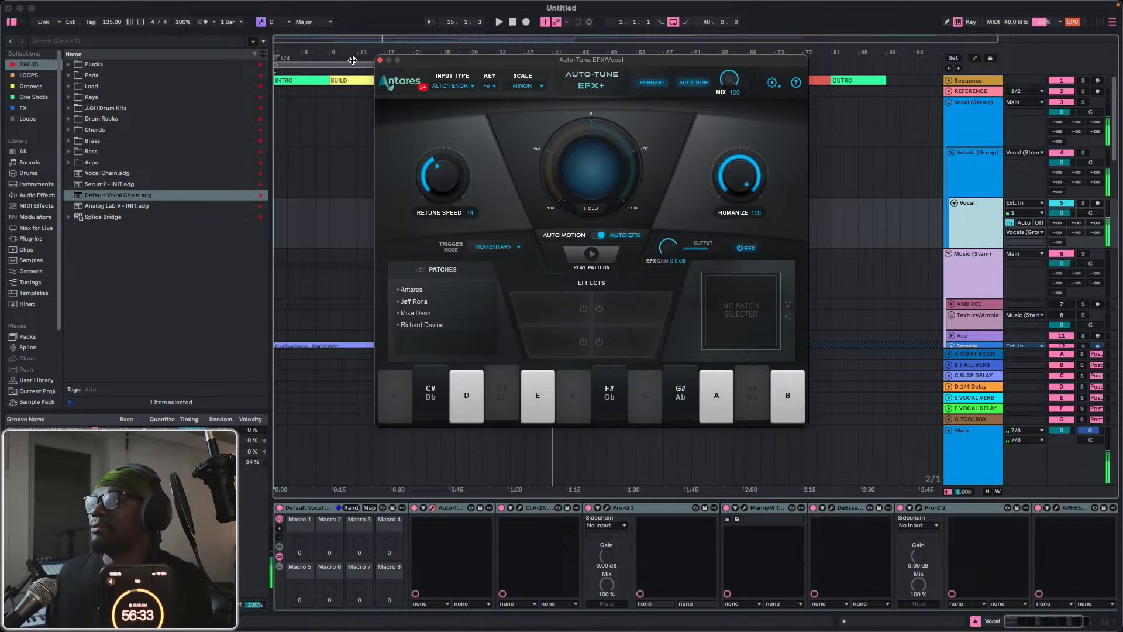
click(381, 60)
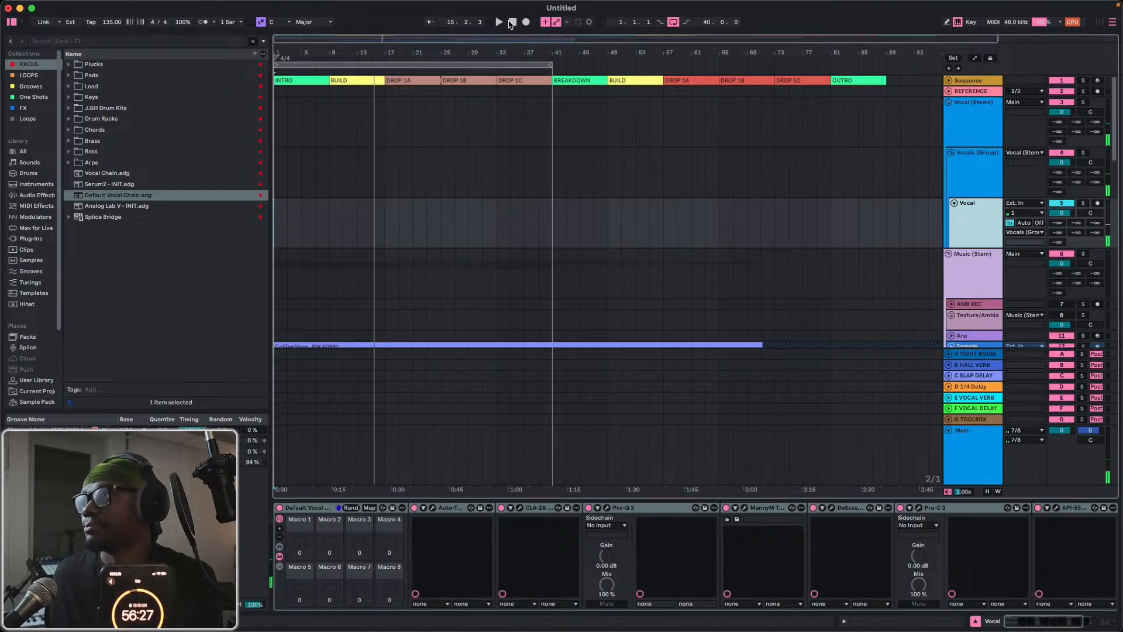
Arm the Vocal track, record a take from bar 1 to about bar 36 and deactivate the recorded clip.
click(513, 22)
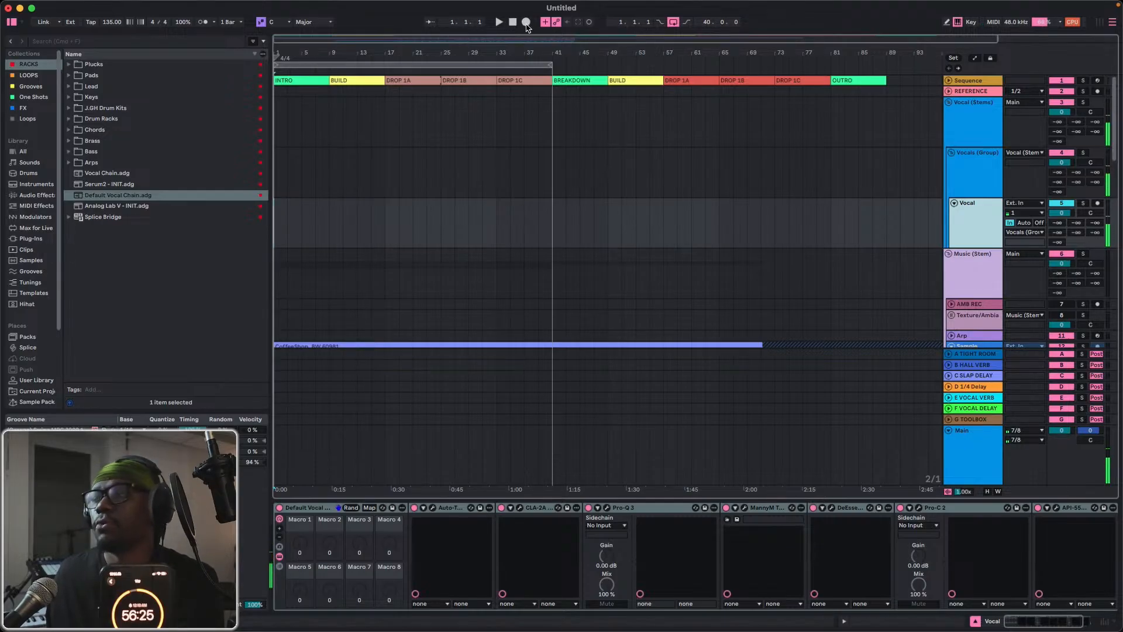
click(1096, 204)
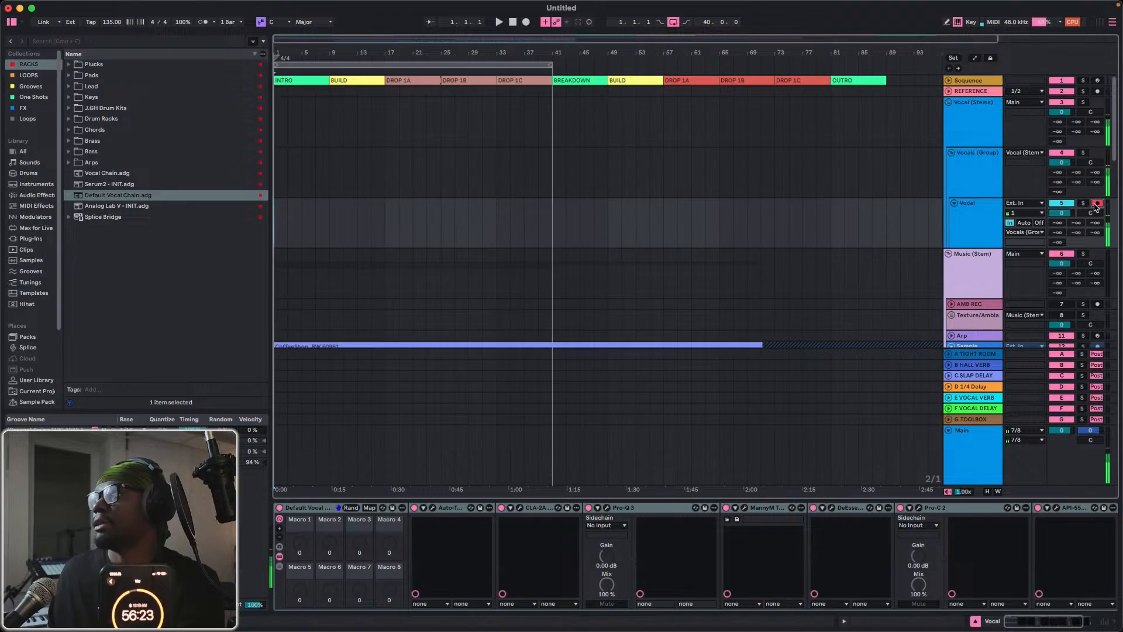
click(526, 22)
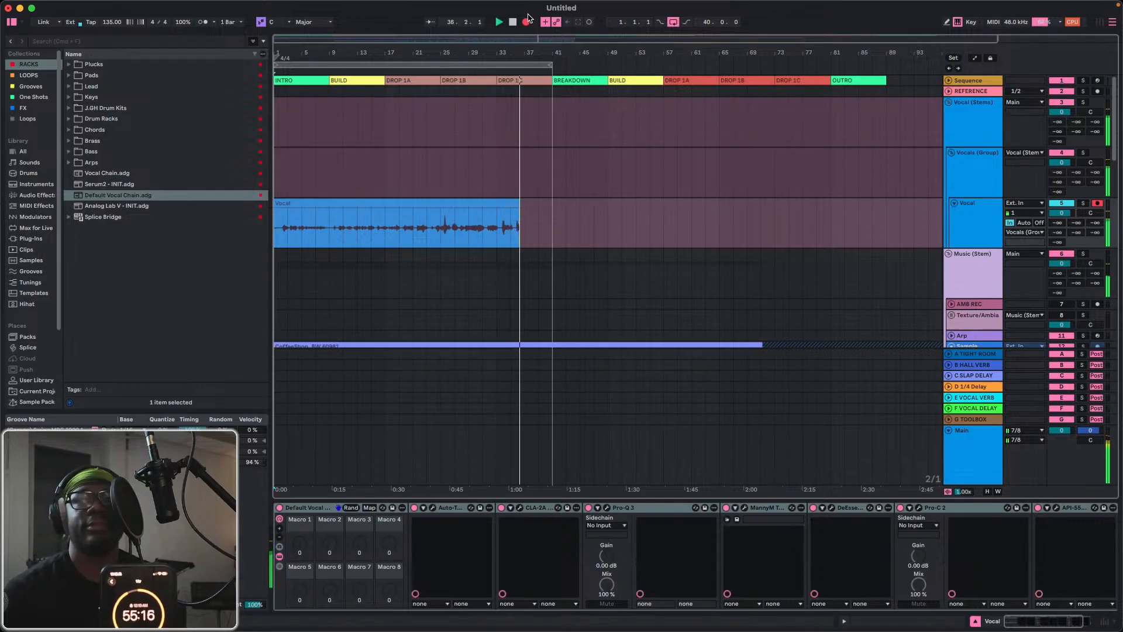
click(527, 20)
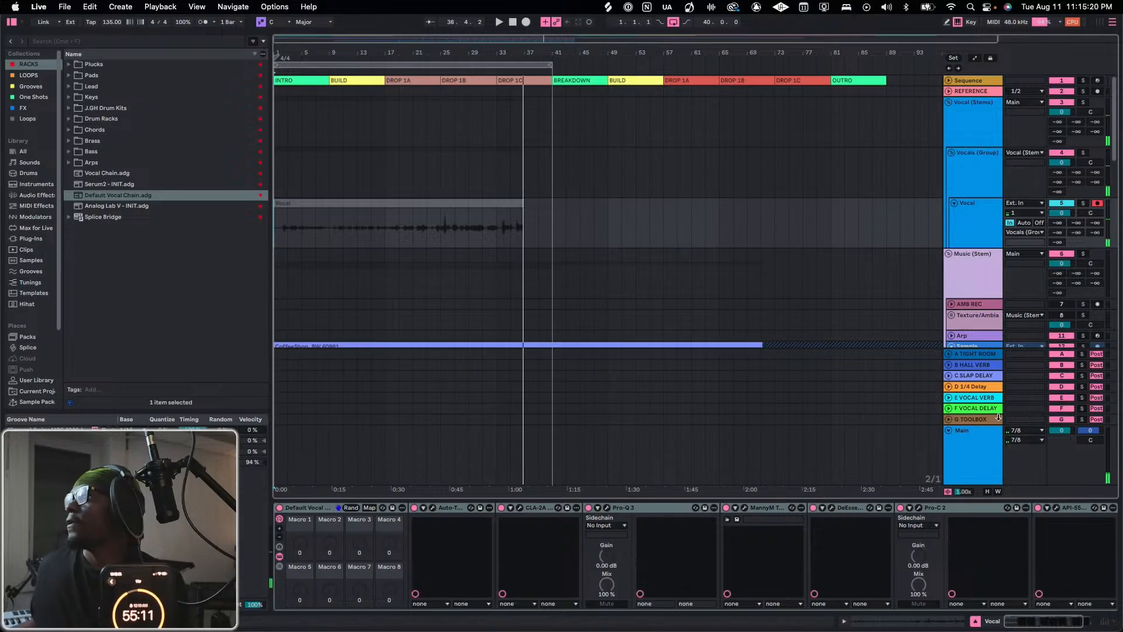
Search the browser for "Pitch" and add kHs Pitch Shifter to the Music (Stem) group track.
click(964, 267)
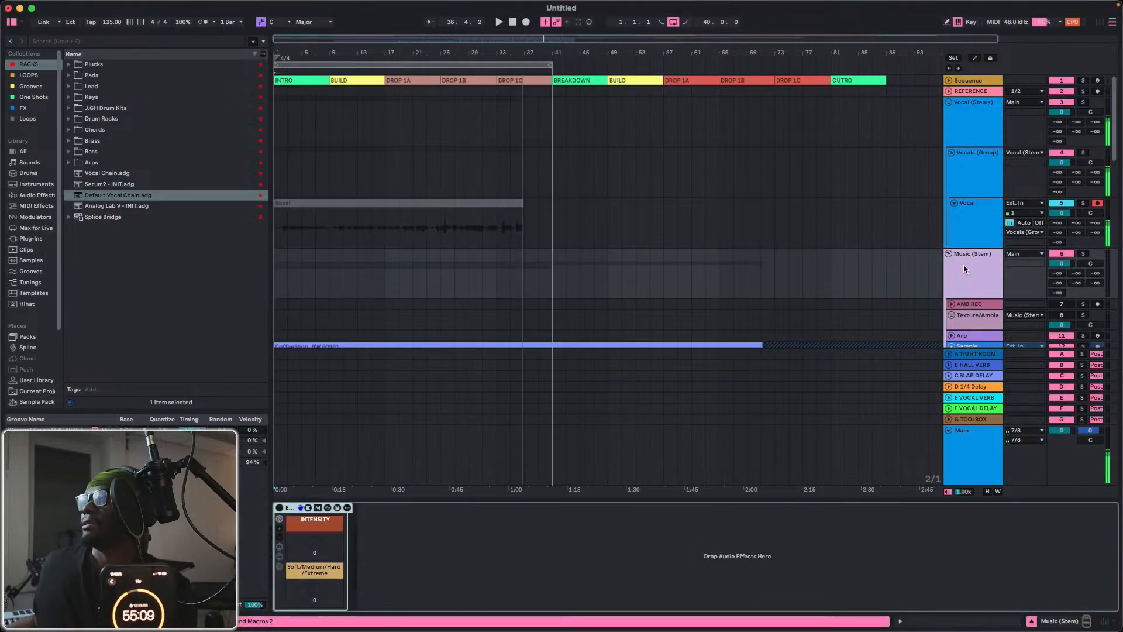
click(964, 269)
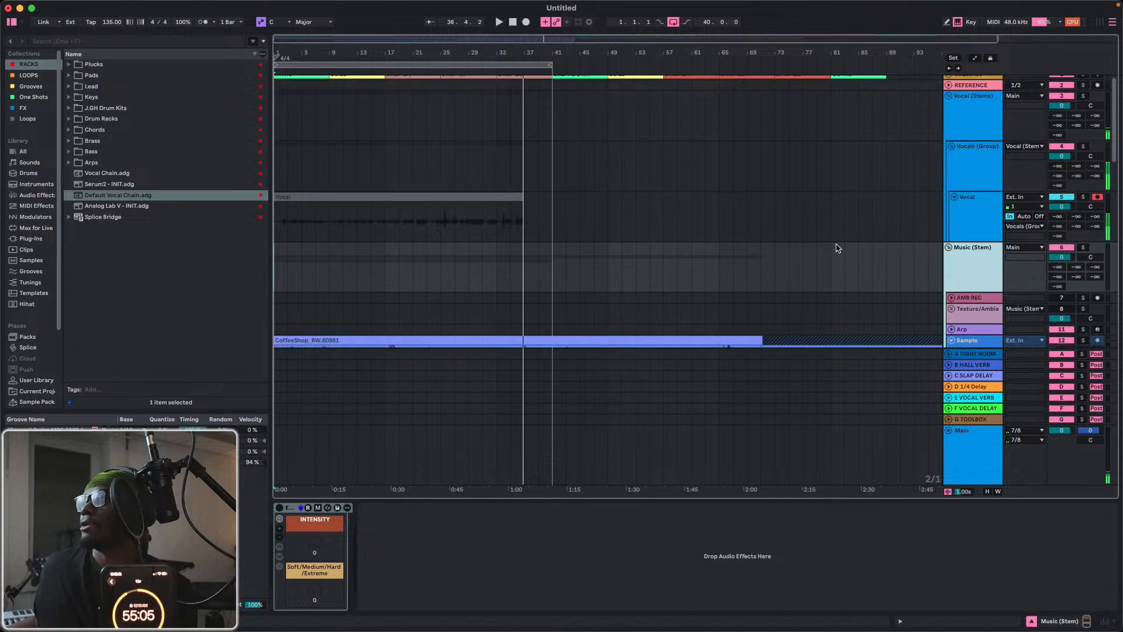
scroll(831, 250, down, 5)
scroll(818, 250, down, 7)
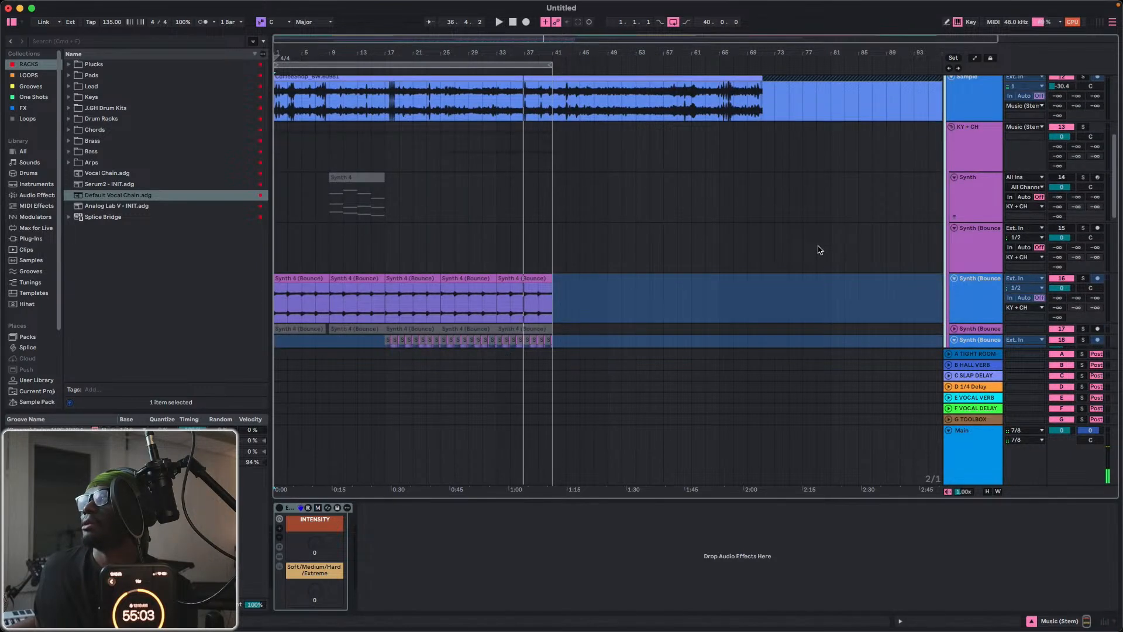
scroll(818, 250, up, 7)
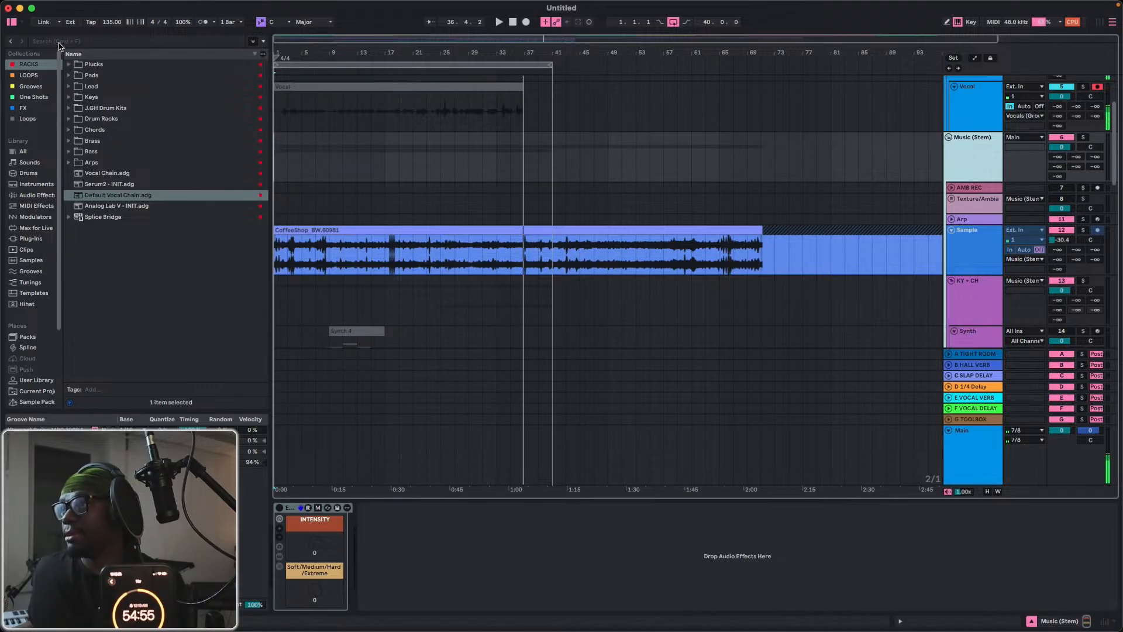
click(59, 44)
text(Pl)
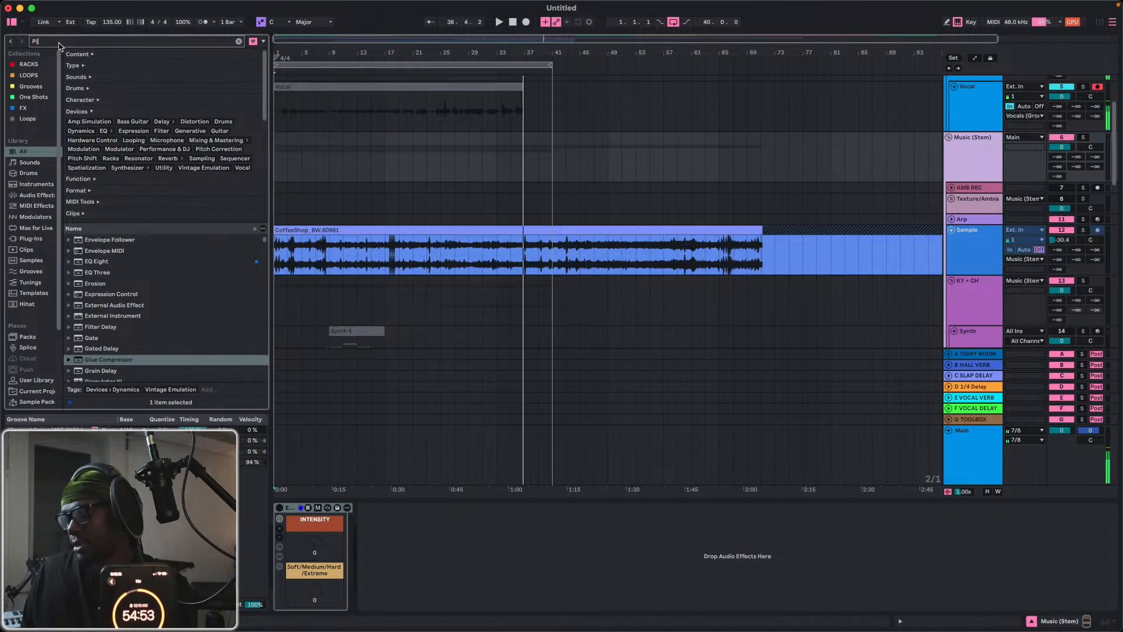
text(tch)
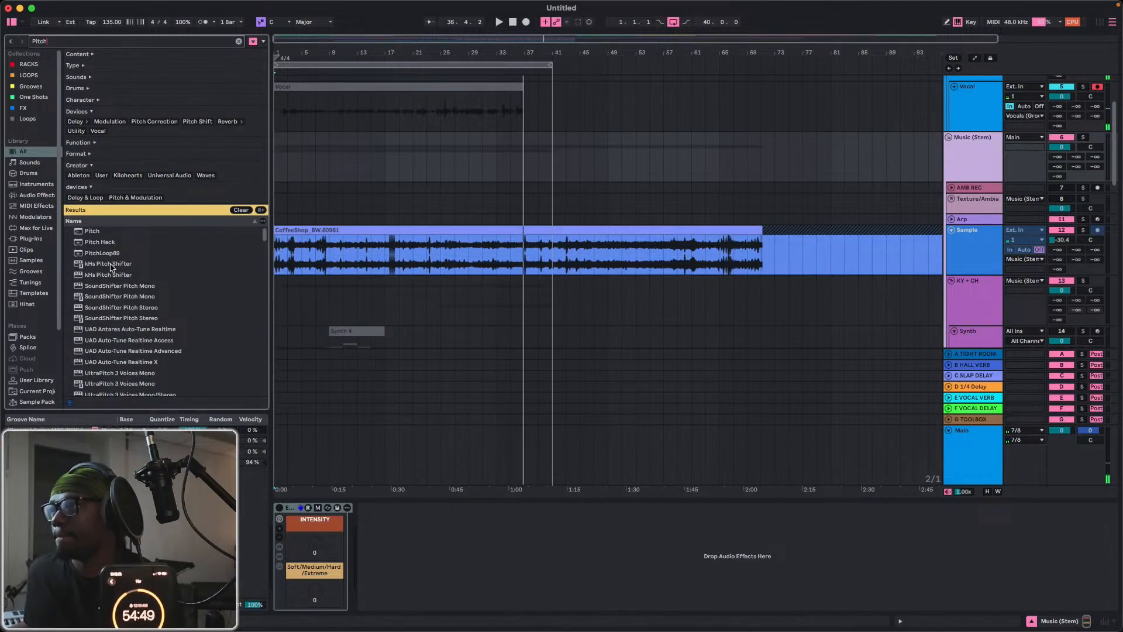
click(111, 265)
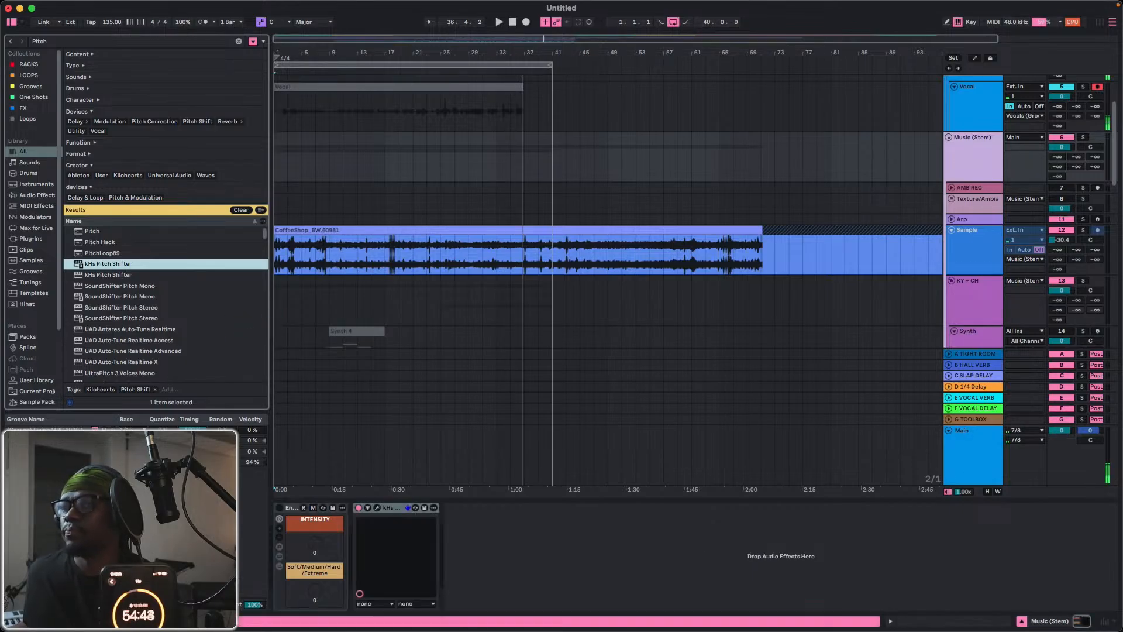
Set the Music (Stem) Pitch Shifter to -1.00 semitones and play the arrangement from the start.
click(377, 508)
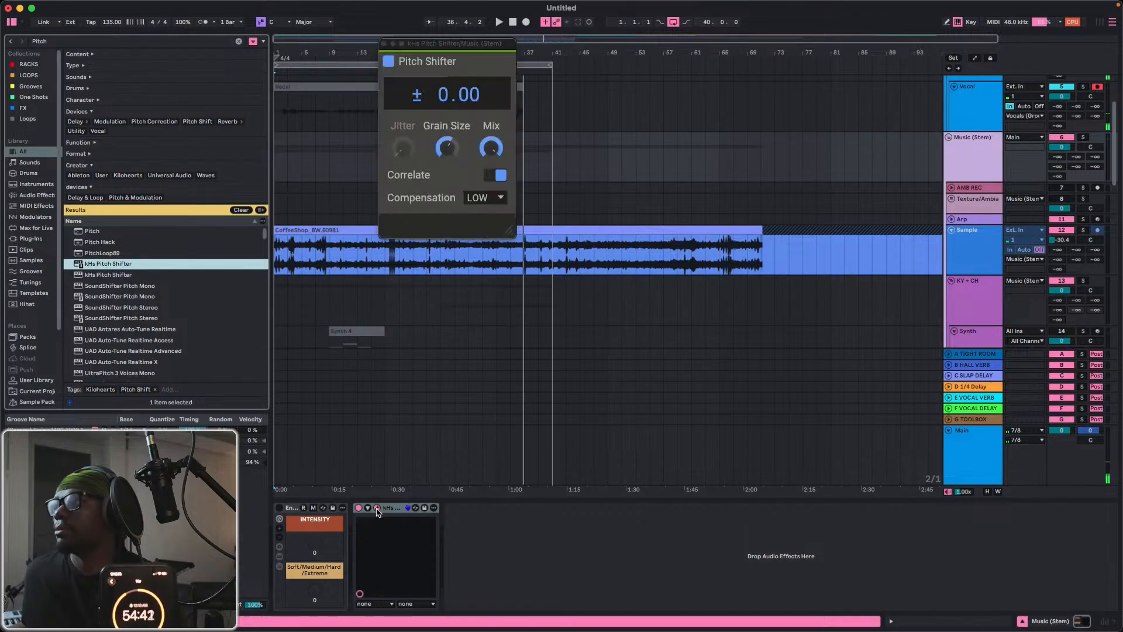
click(443, 98)
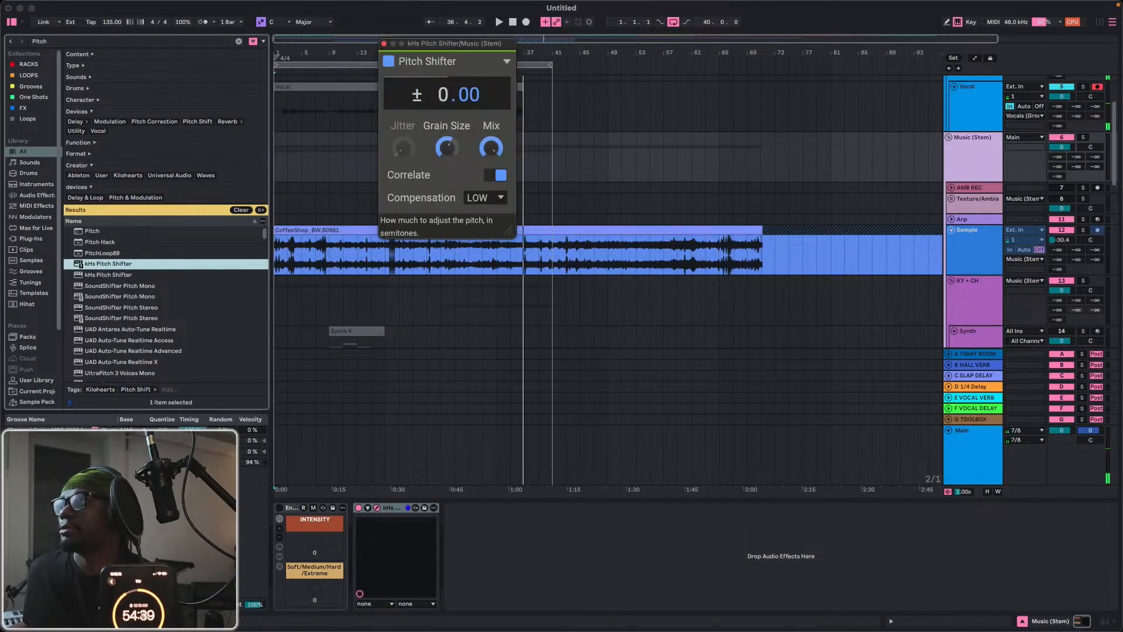
drag(443, 100, 443, 106)
key(space)
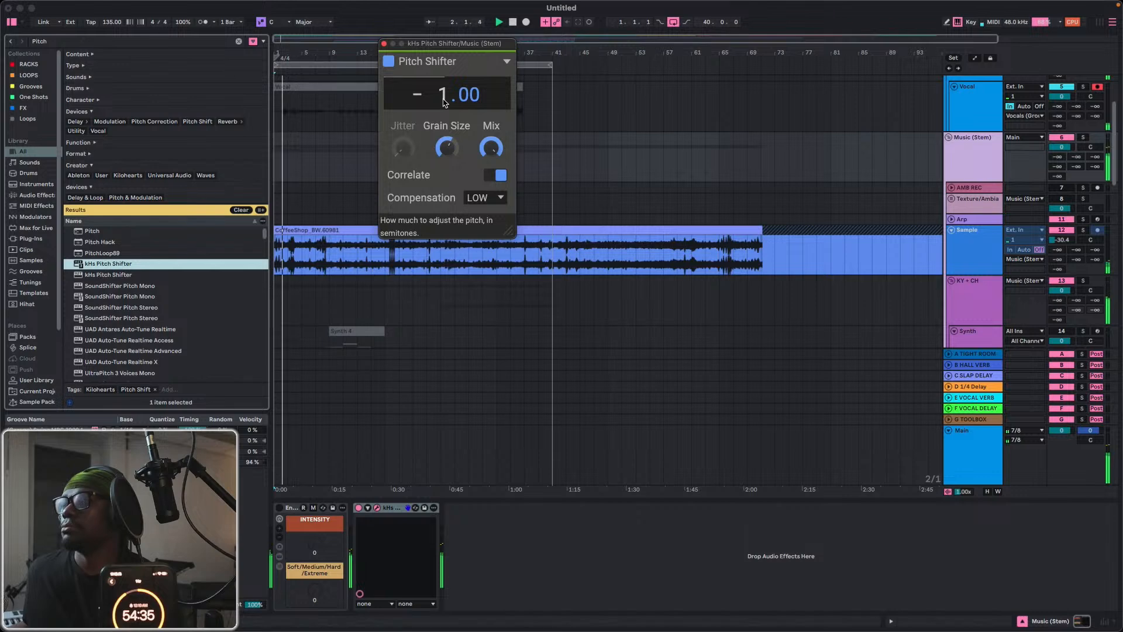
Change the key of Auto-Tune EFX+ on the Vocal track to F, stop playback and close the plugin window.
scroll(964, 136, up, 2)
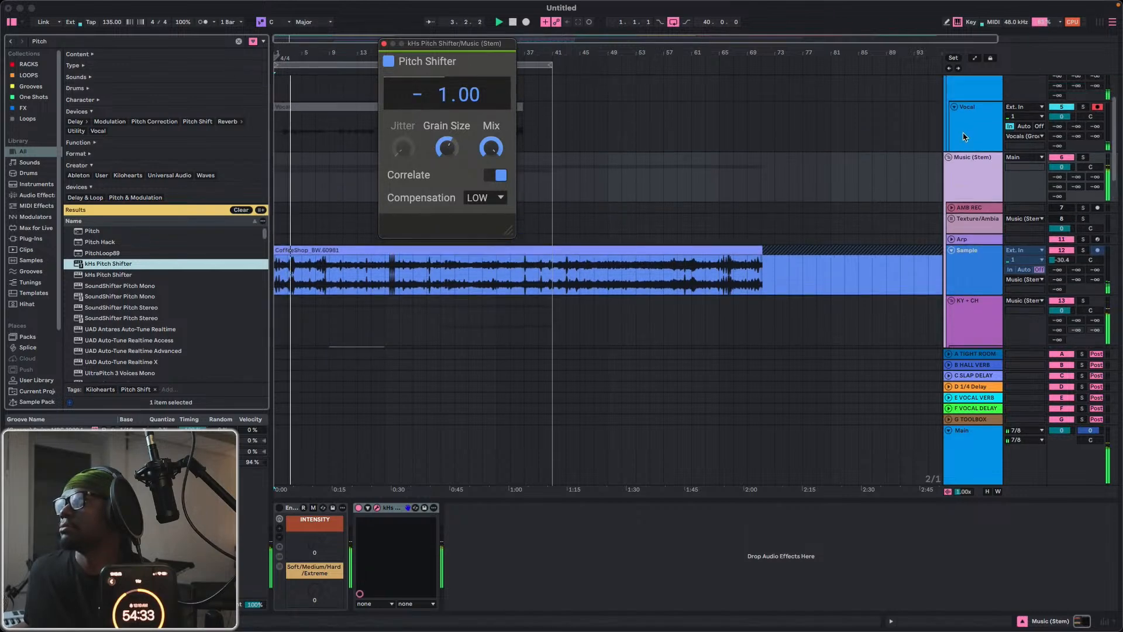
click(960, 134)
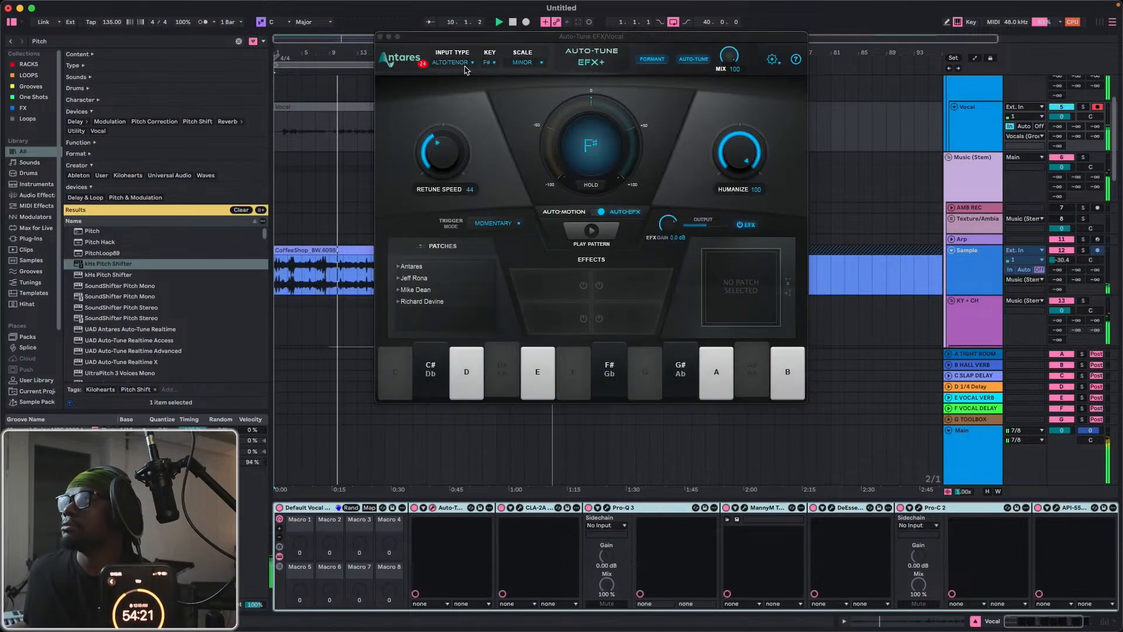
click(488, 63)
click(500, 133)
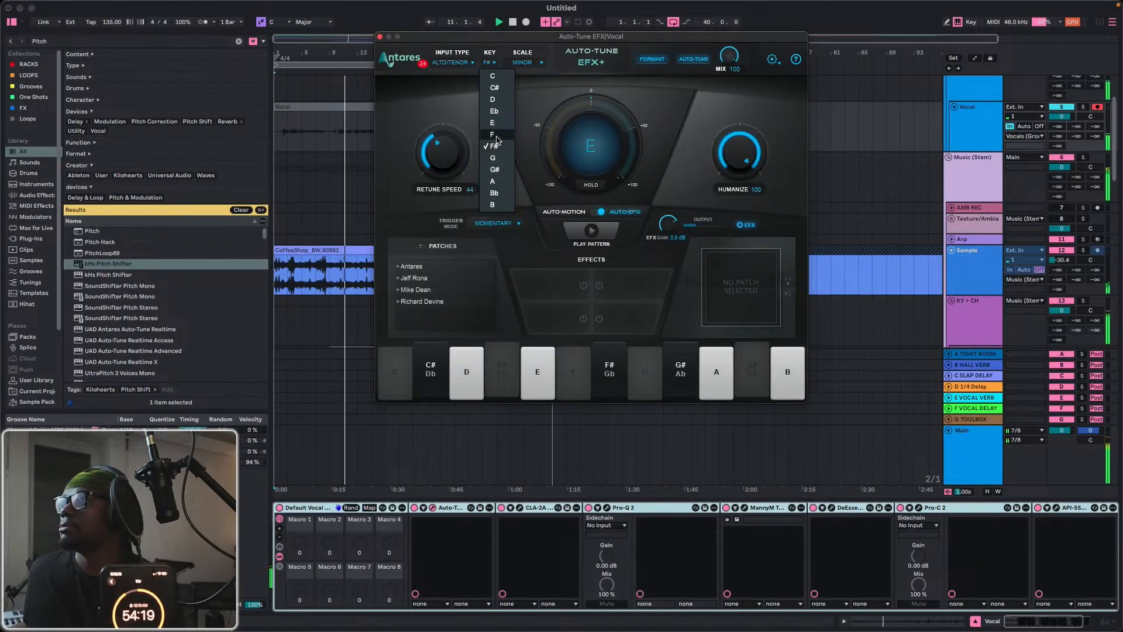
key(space)
click(380, 36)
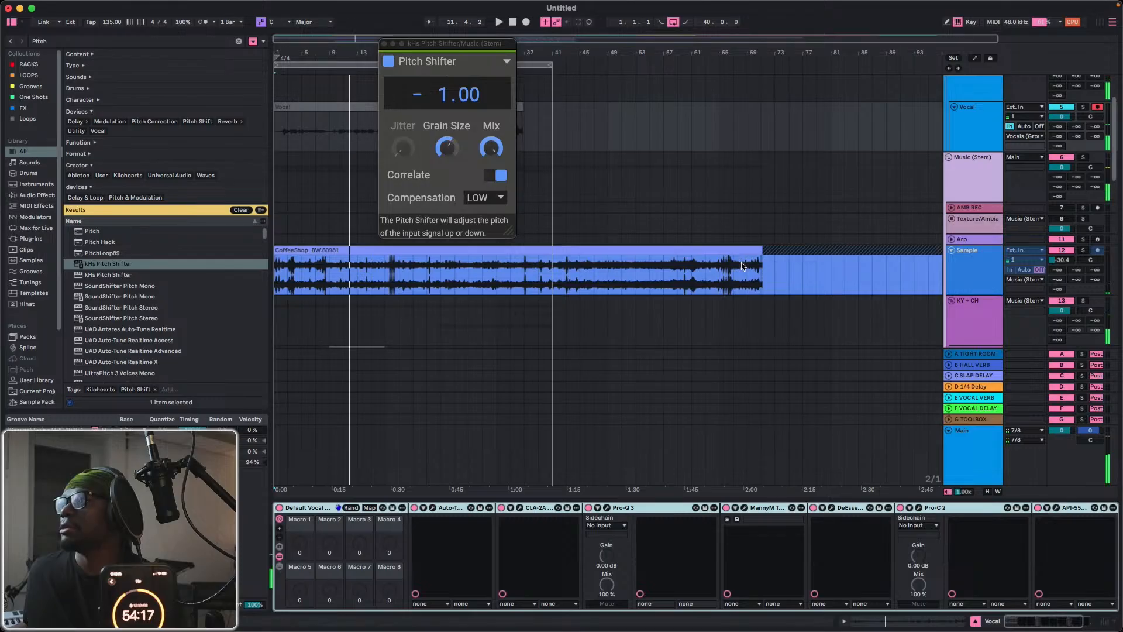
Add kHs Pitch Shifter to the Bass (Group) track.
scroll(769, 281, down, 1)
scroll(768, 281, down, 10)
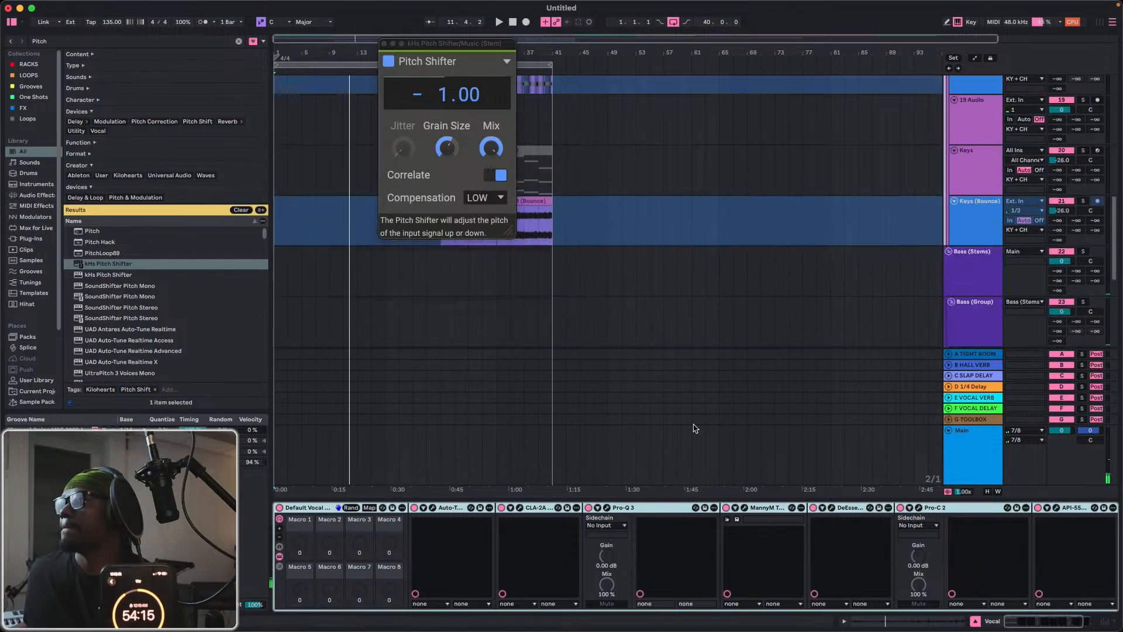
click(974, 189)
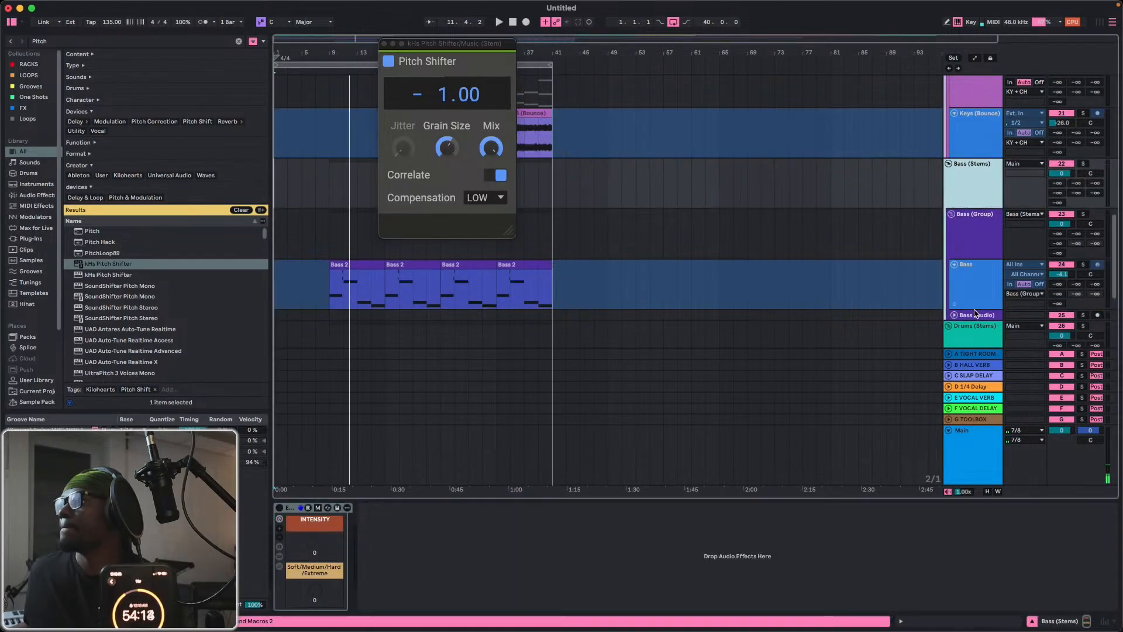
scroll(989, 263, up, 3)
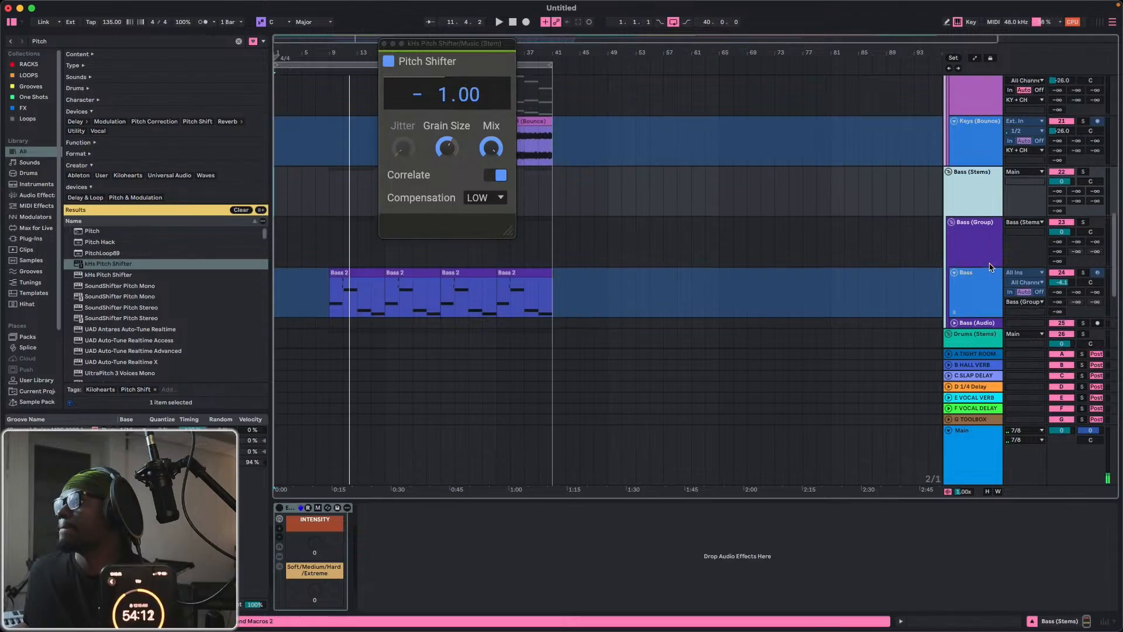
scroll(985, 260, down, 3)
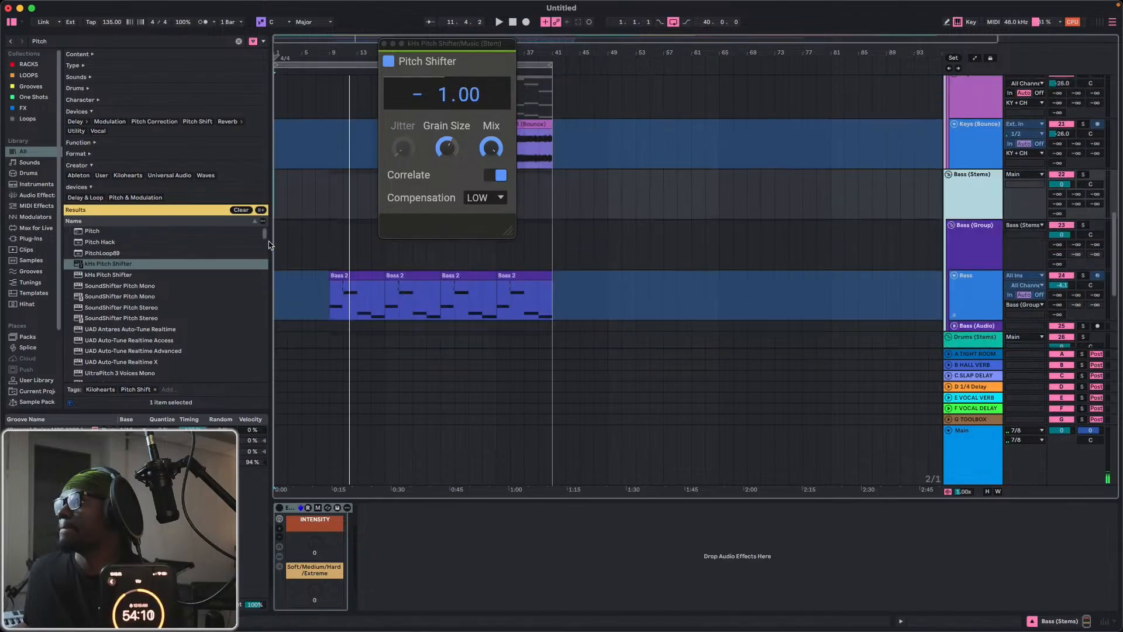
click(108, 266)
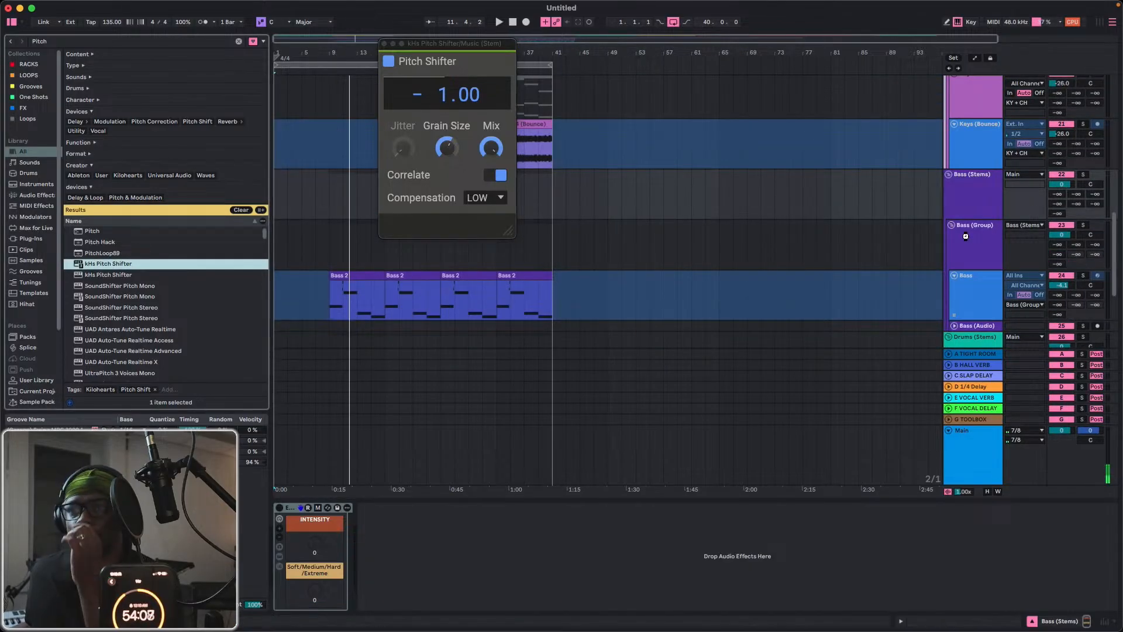
click(961, 237)
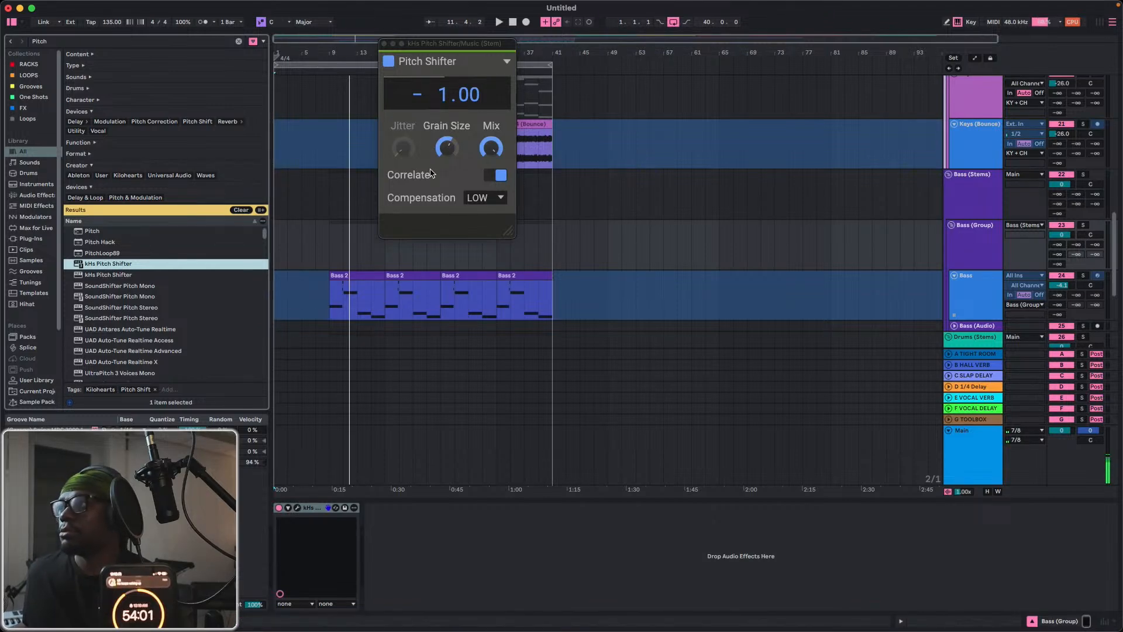
Set the Bass (Group) Pitch Shifter to -1.00 semitones and close both Pitch Shifter windows.
click(298, 509)
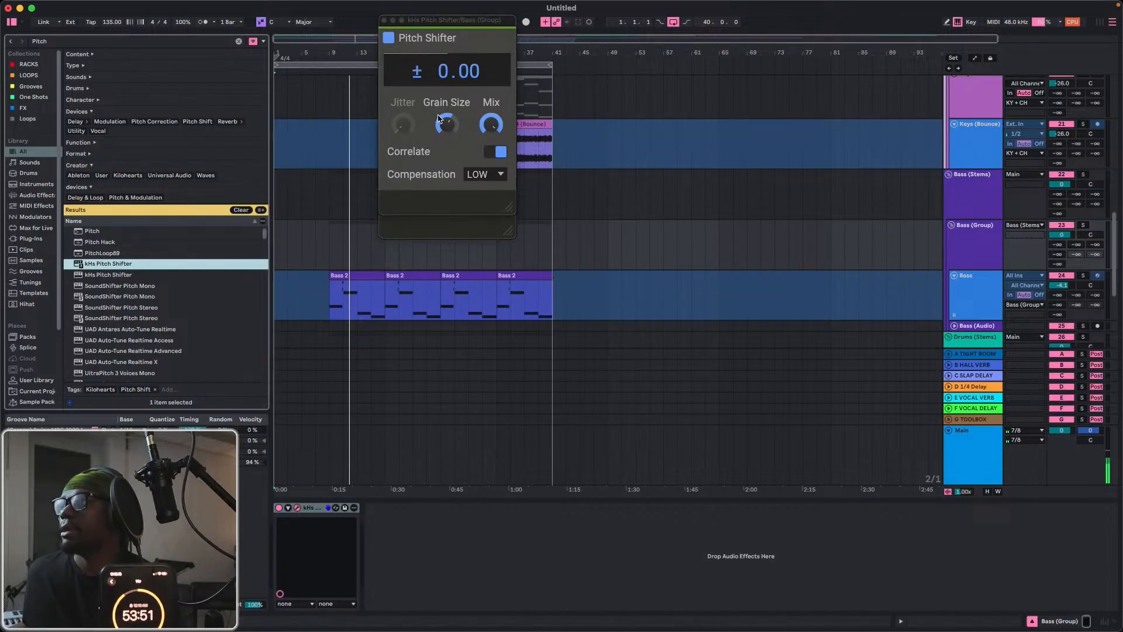
click(446, 81)
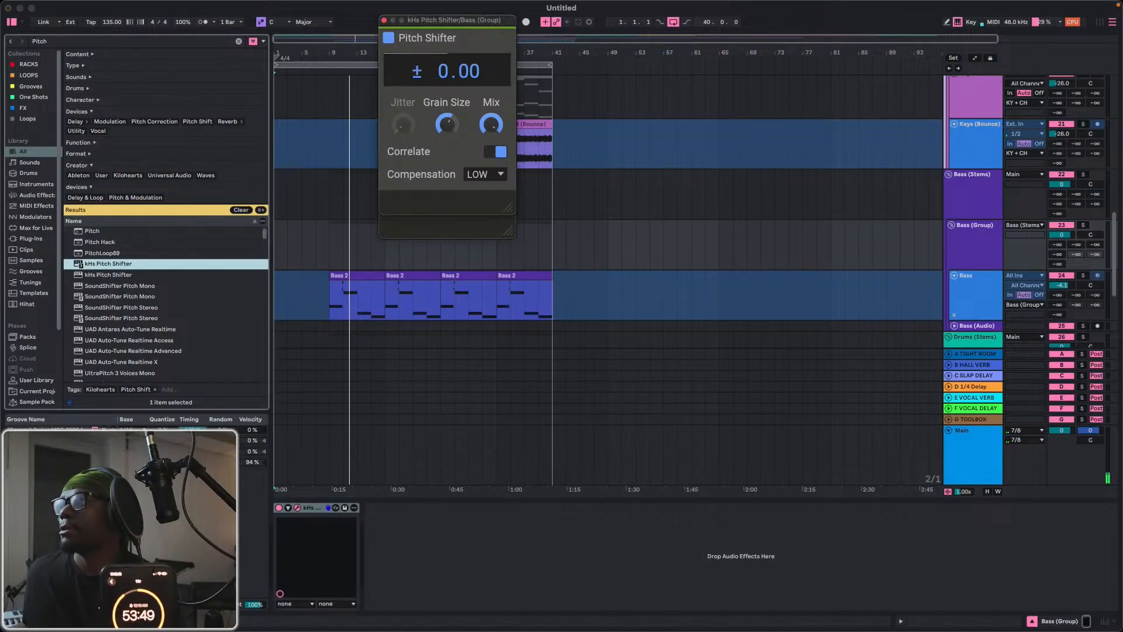
drag(446, 77, 445, 84)
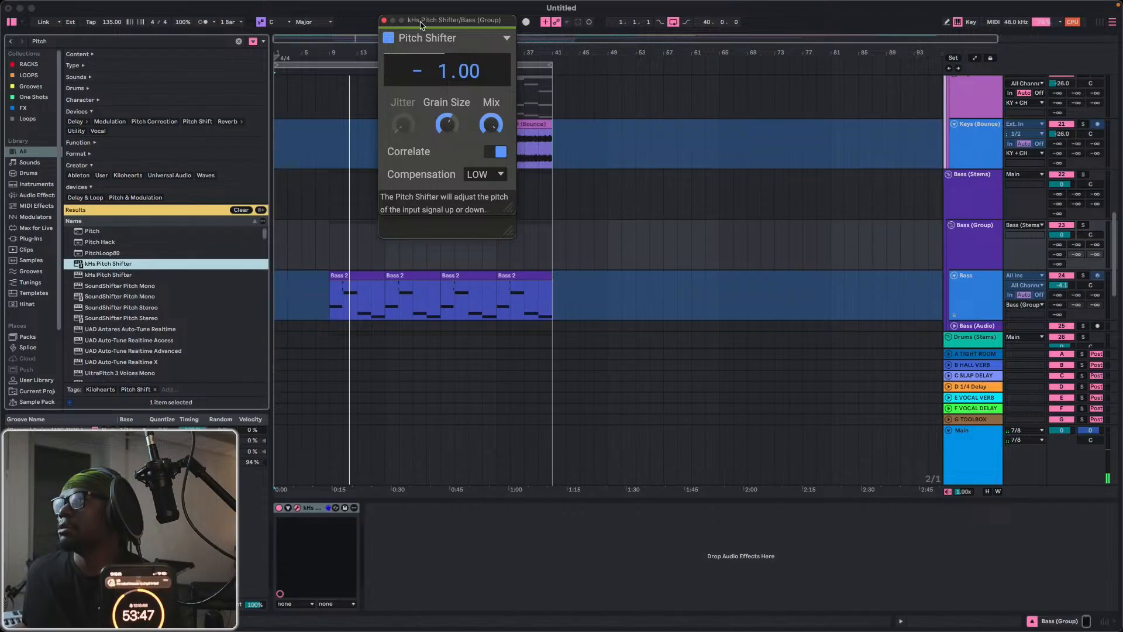
drag(419, 22, 426, 226)
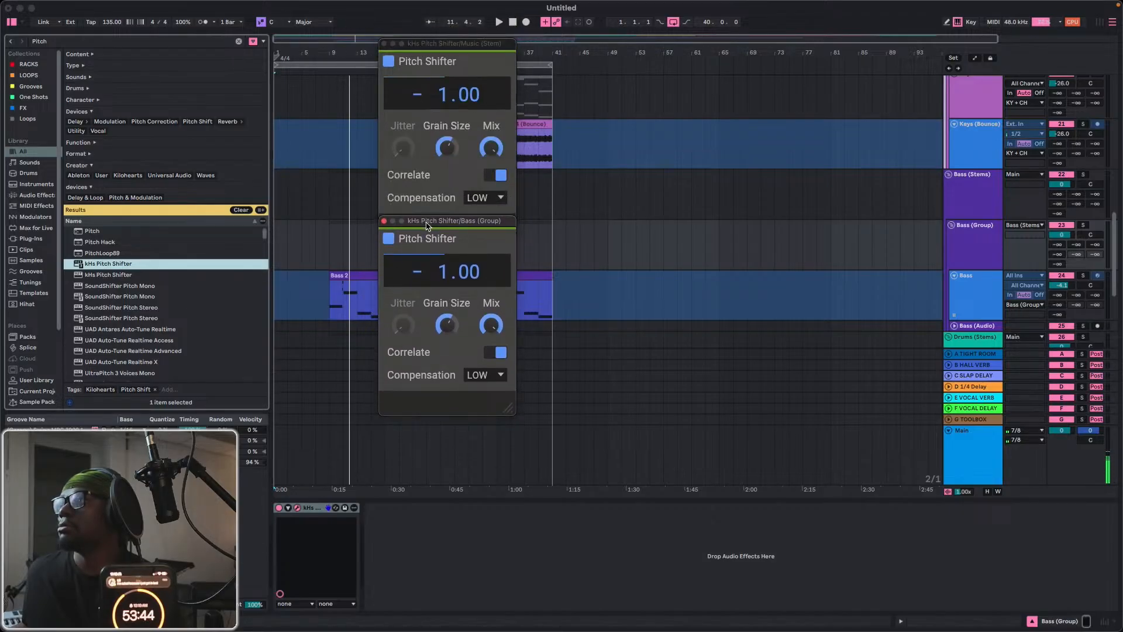
click(384, 44)
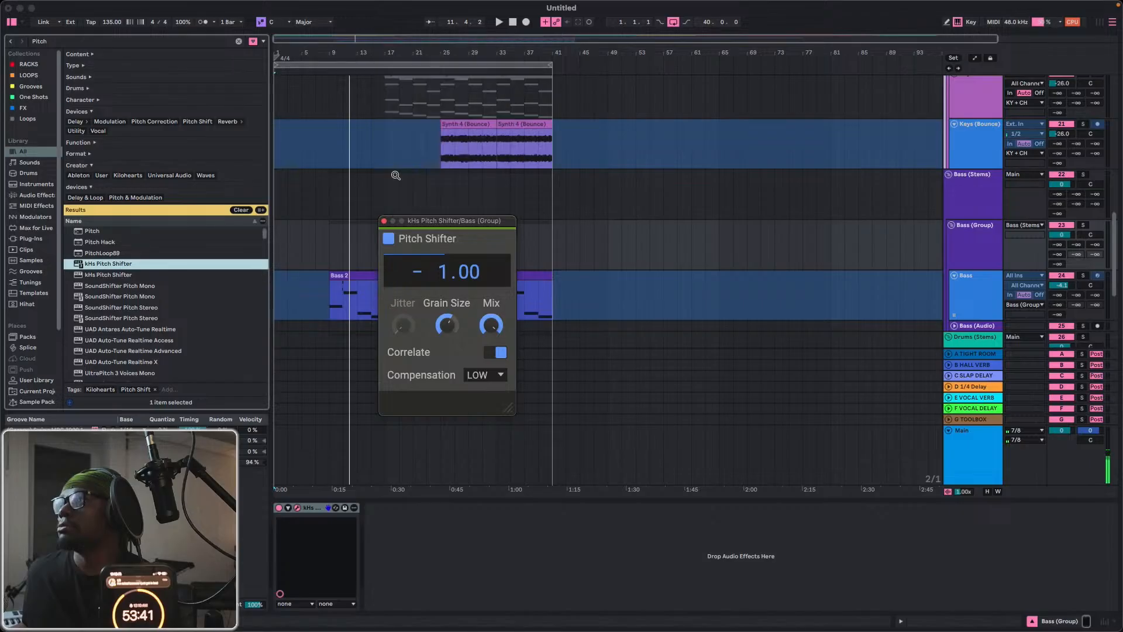
click(383, 221)
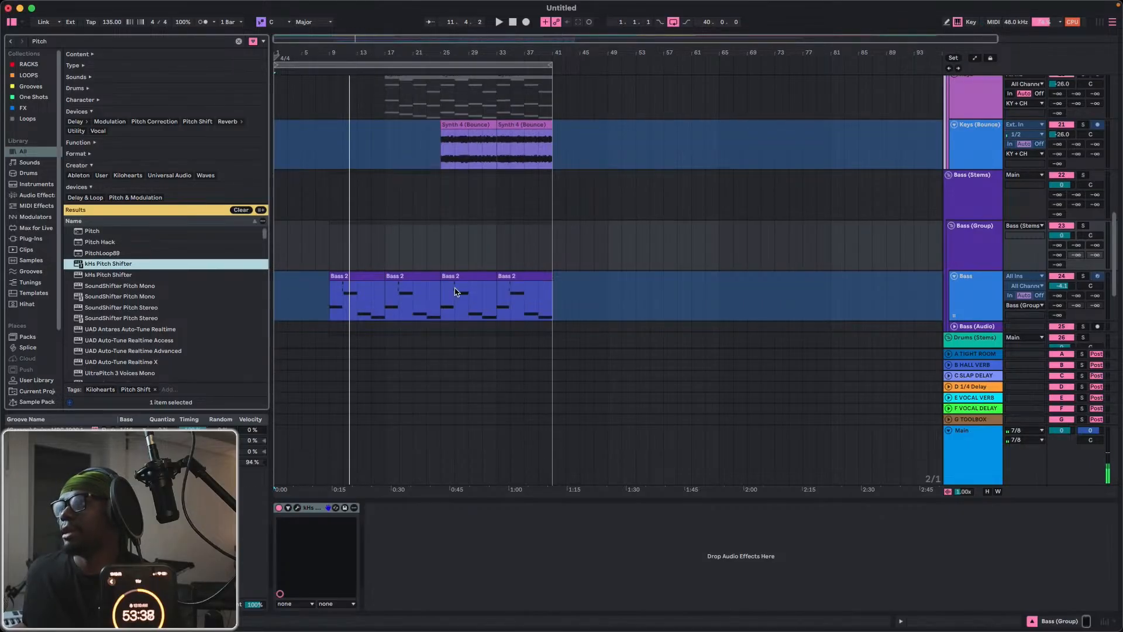
Switch off the kHs Pitch Shifter devices on the Bass (Group) and Music (Stem) tracks.
scroll(589, 201, up, 6)
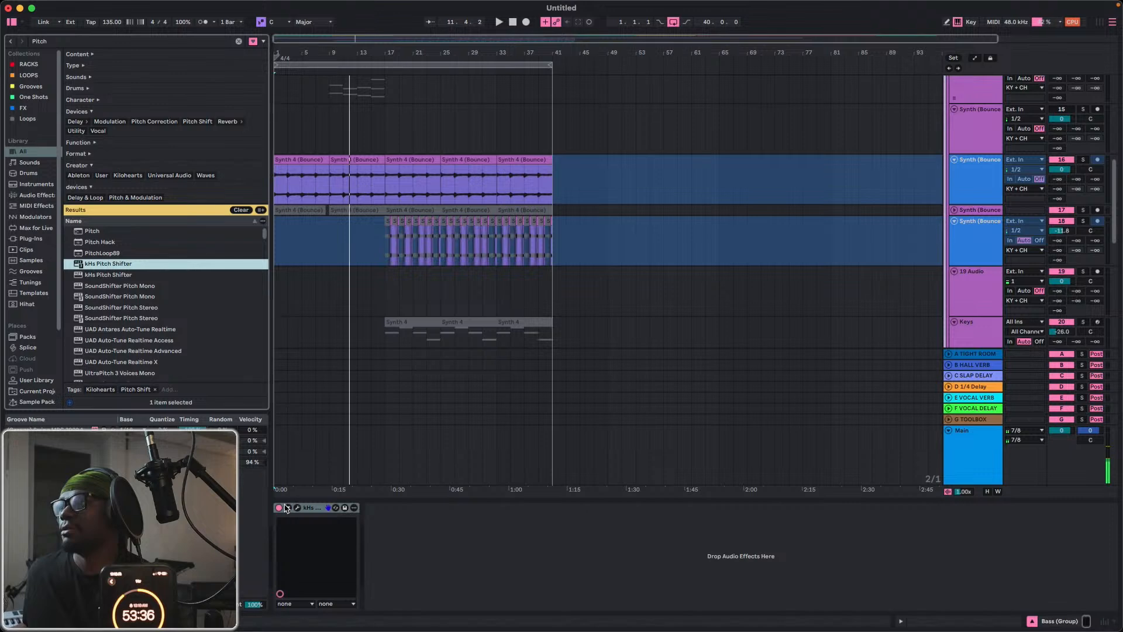
click(279, 508)
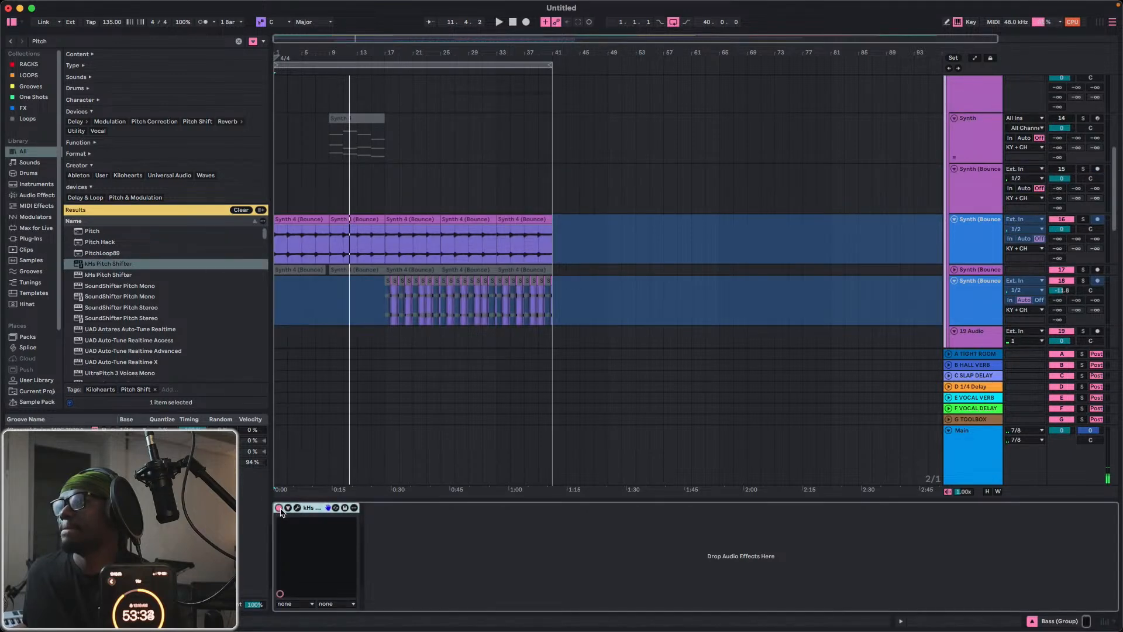
scroll(971, 137, up, 5)
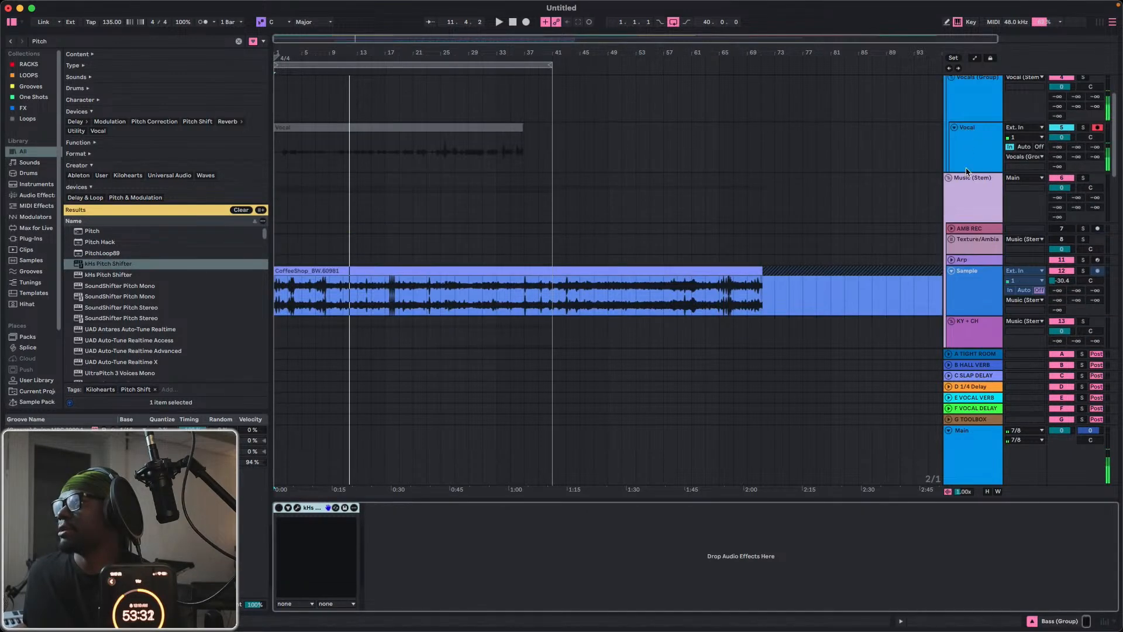
click(950, 193)
click(358, 508)
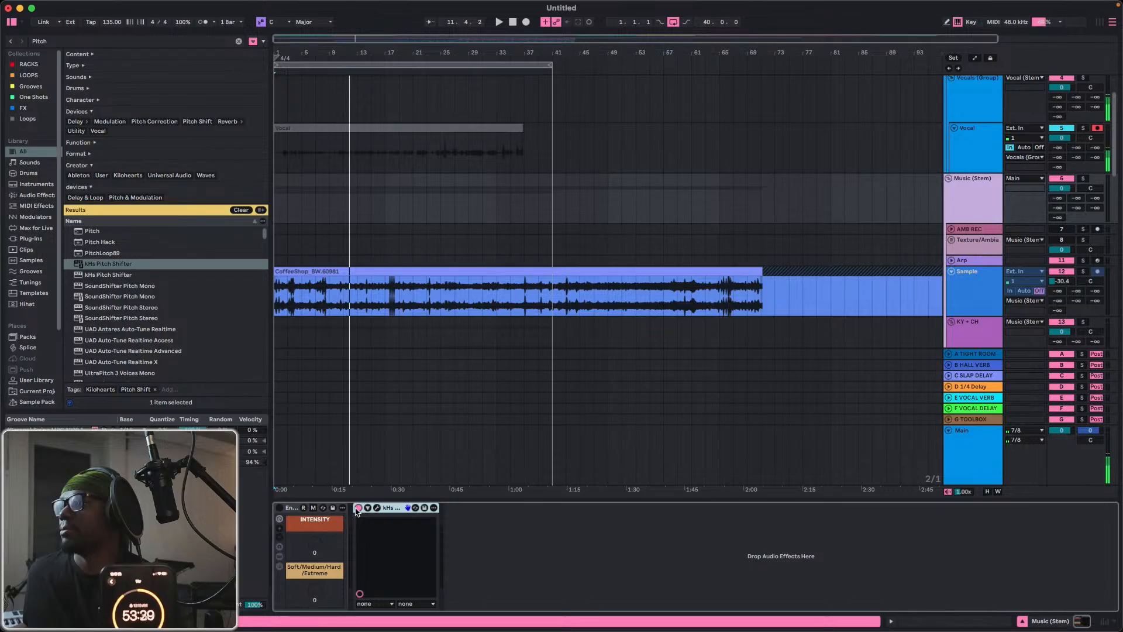
click(358, 508)
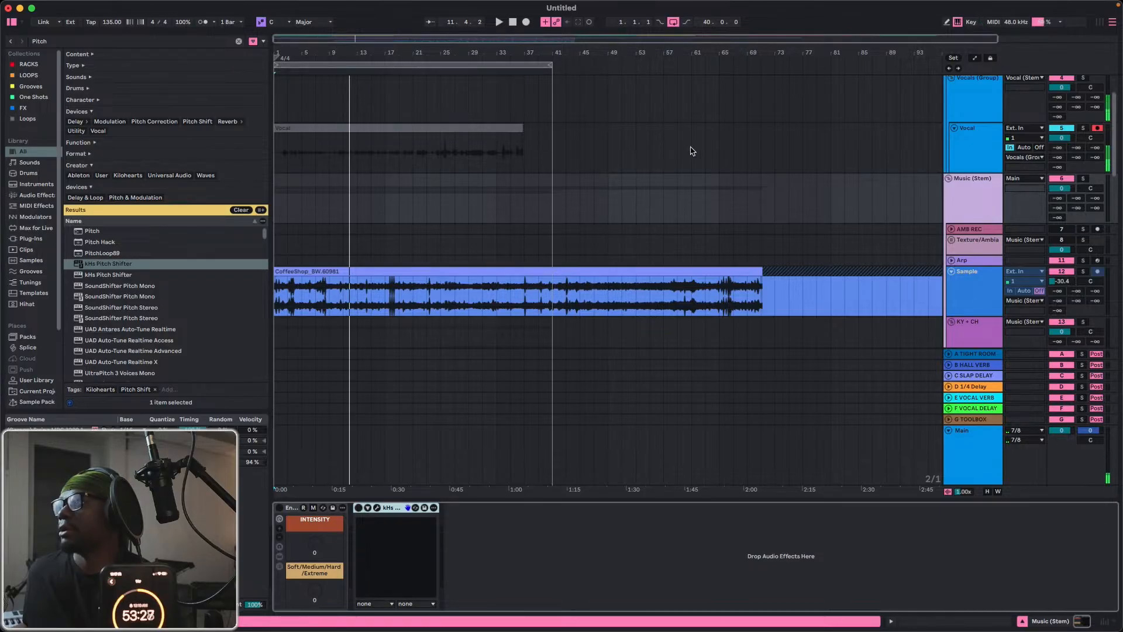
Review the audio buffer size choices and the delay compensation and monitoring latency options without changing them.
scroll(962, 170, up, 3)
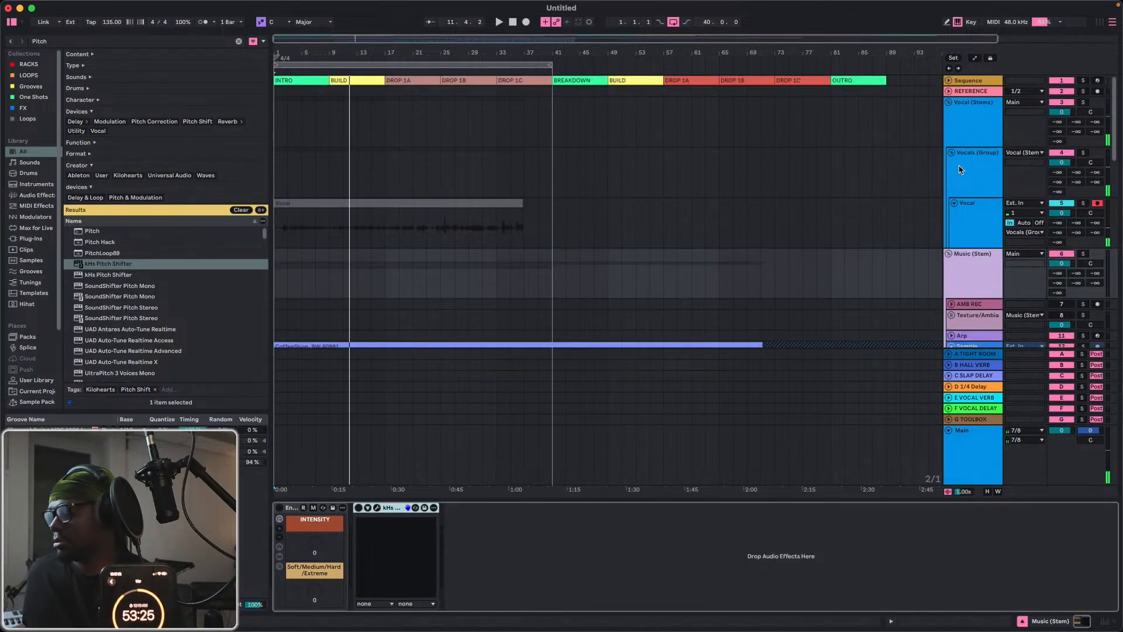
key(super+comma)
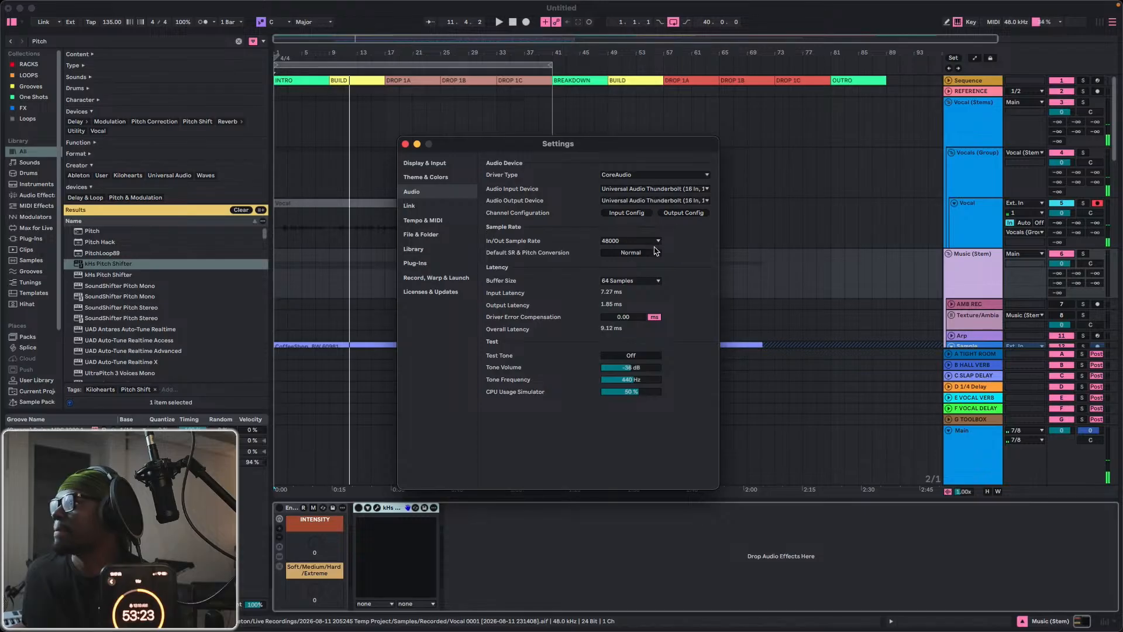
click(633, 283)
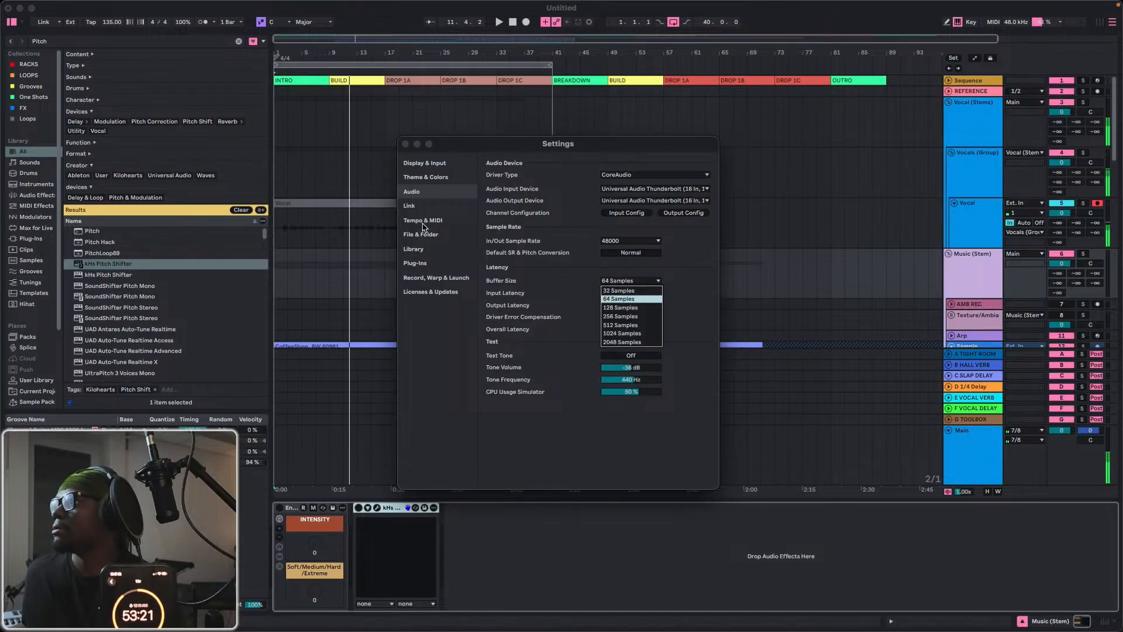
click(403, 145)
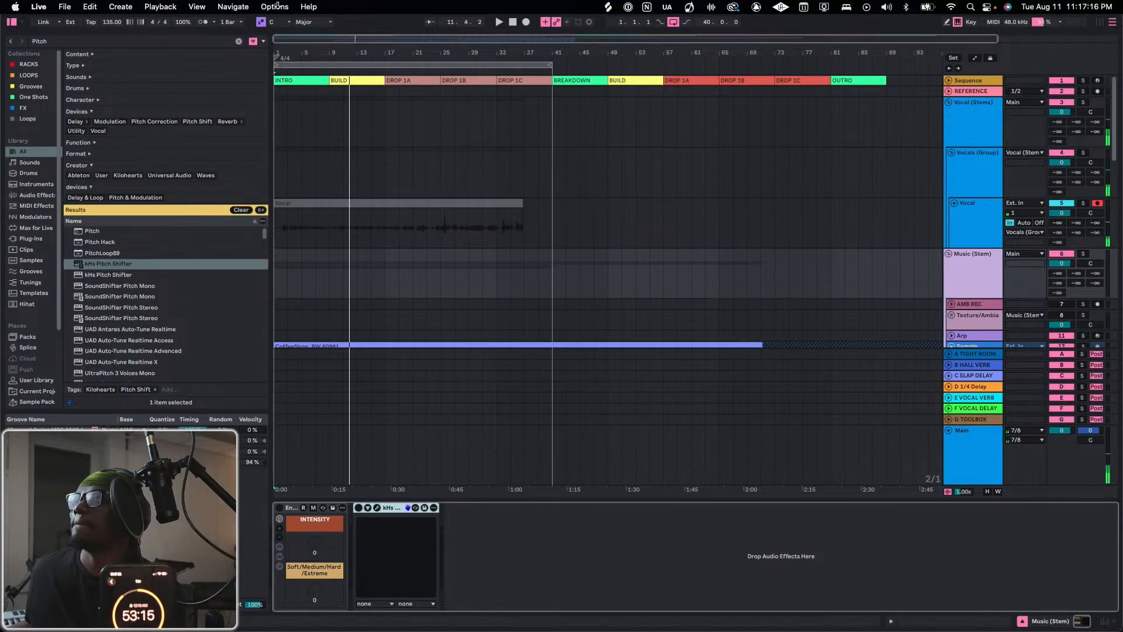
click(275, 7)
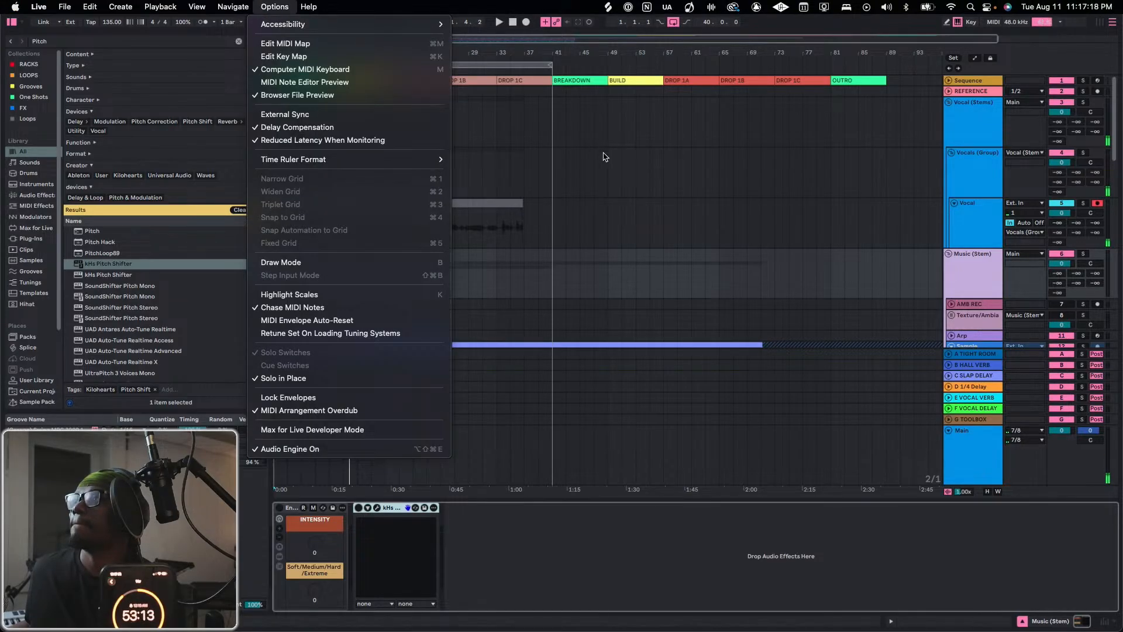
click(604, 156)
Return playback to the start, play briefly, and delete the Pitch Shifter and the Intensity macro rack from the Music (Stem) track.
click(512, 23)
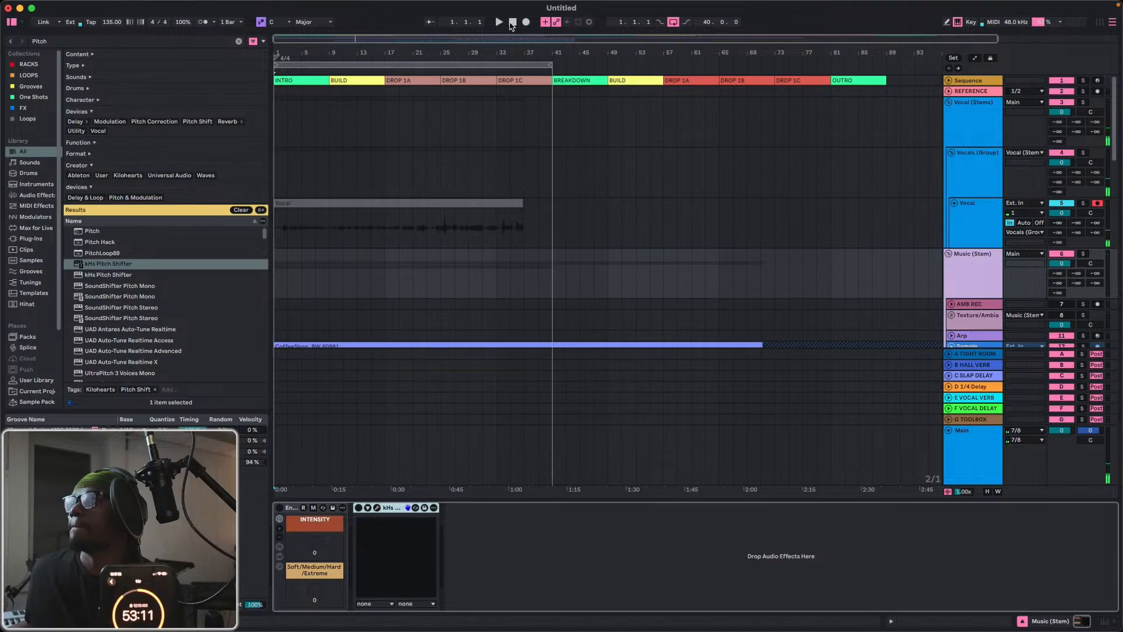
key(space)
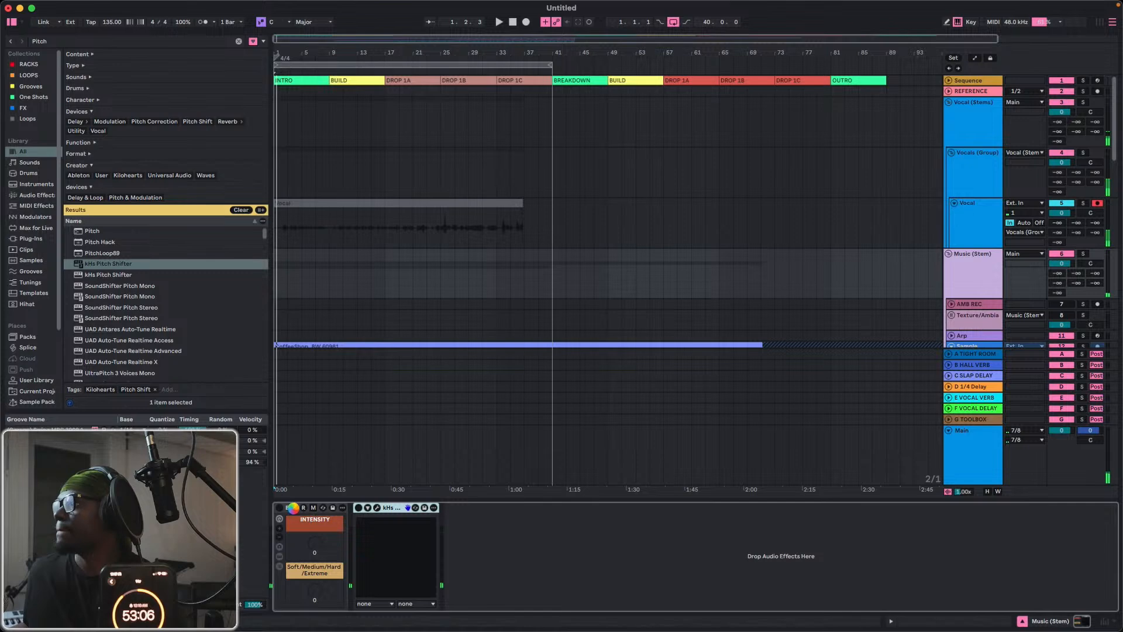
key(Delete)
scroll(908, 332, down, 5)
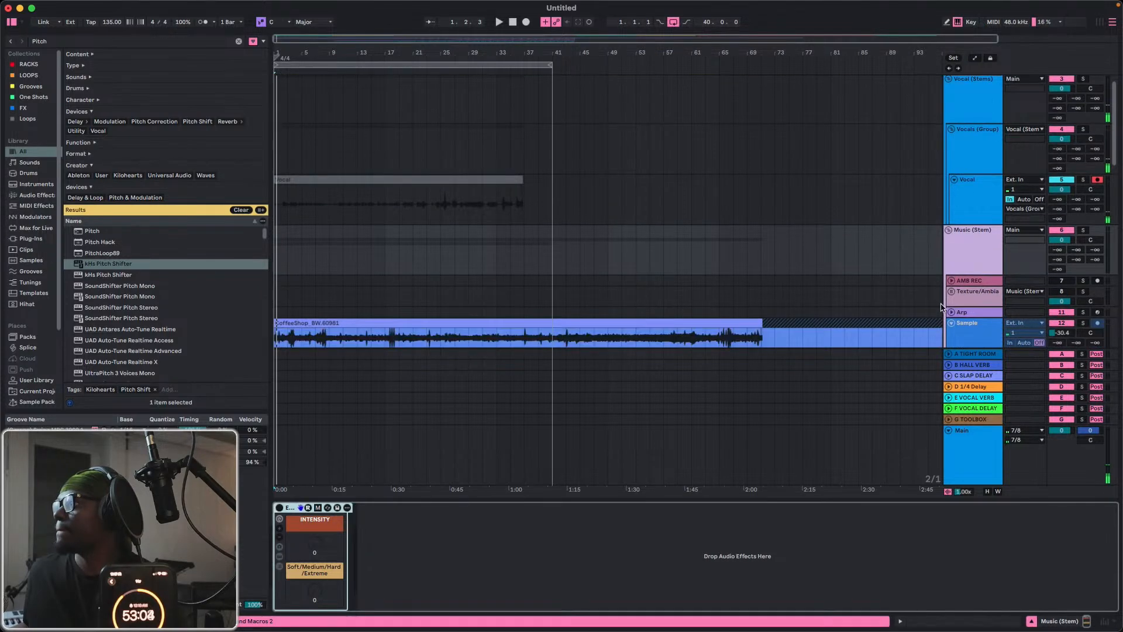
scroll(941, 299, down, 2)
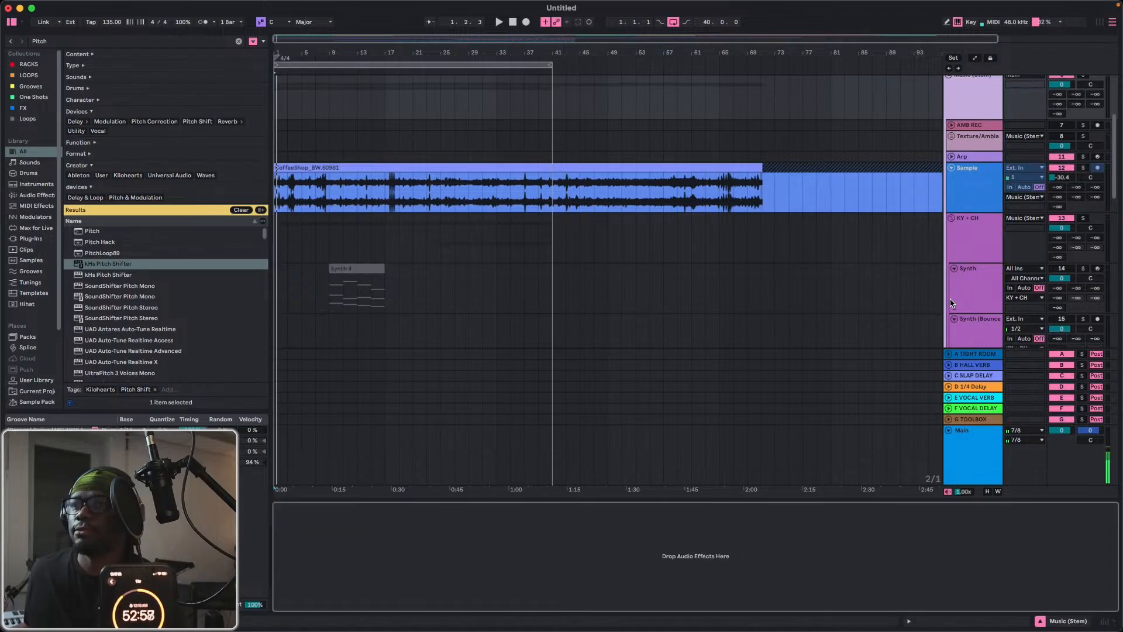
Delete the Intensity macro rack from the Bass (Stems) track.
scroll(950, 302, down, 20)
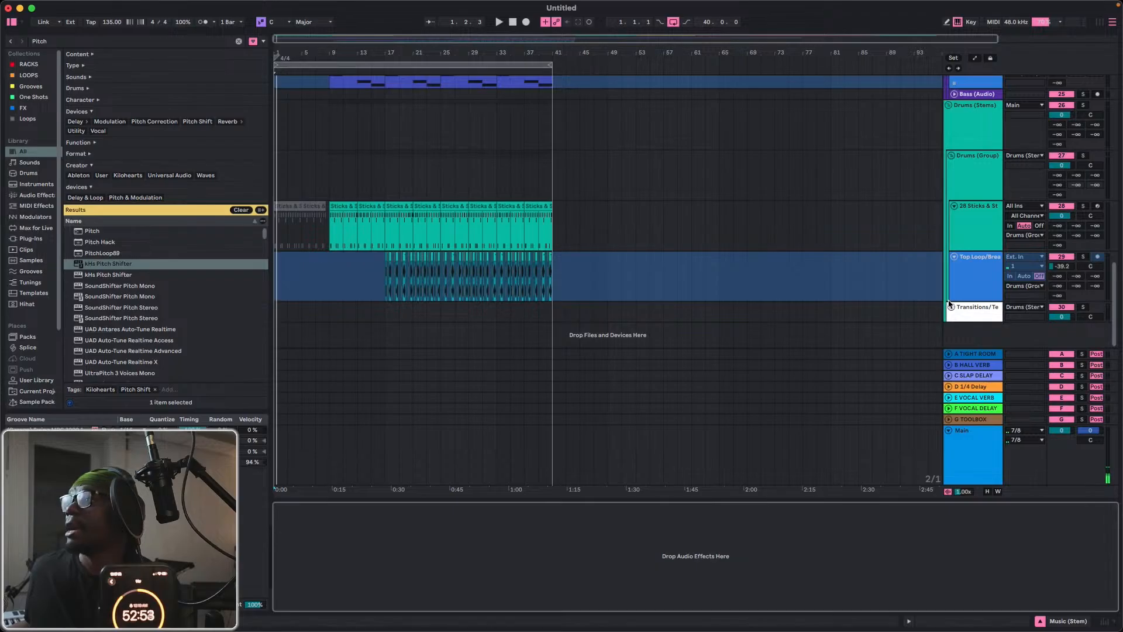
scroll(947, 240, up, 3)
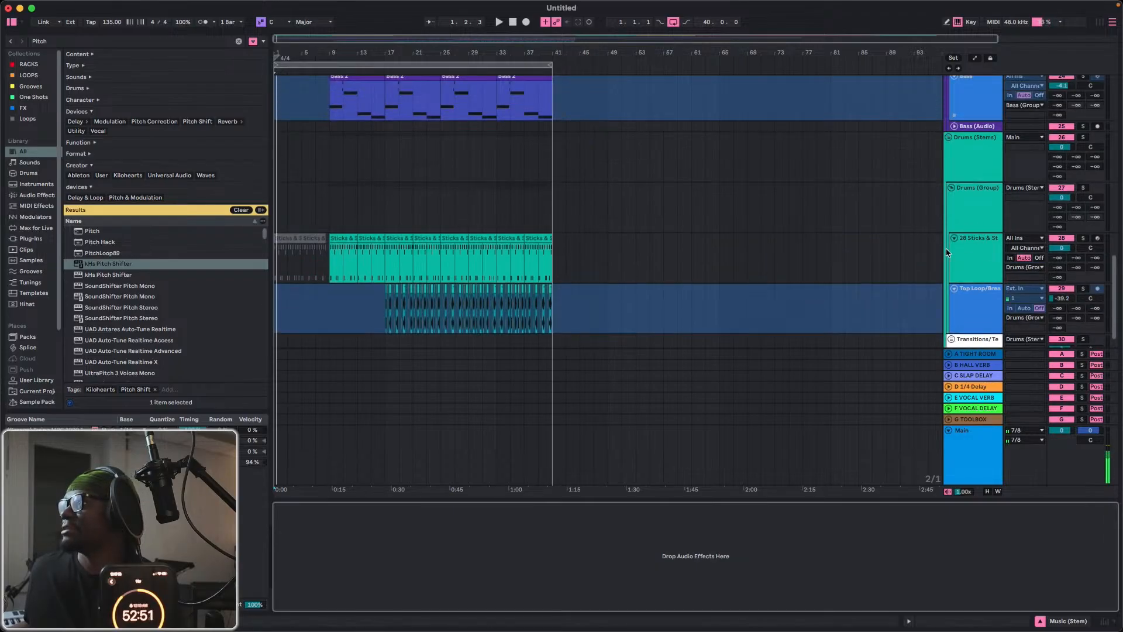
scroll(949, 245, up, 4)
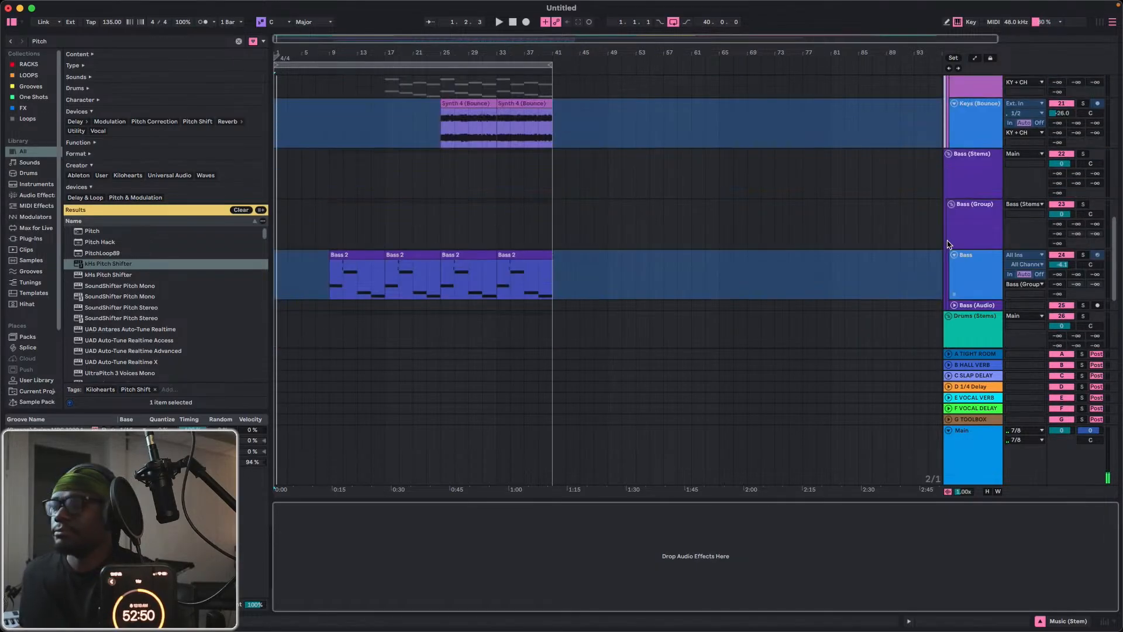
click(966, 184)
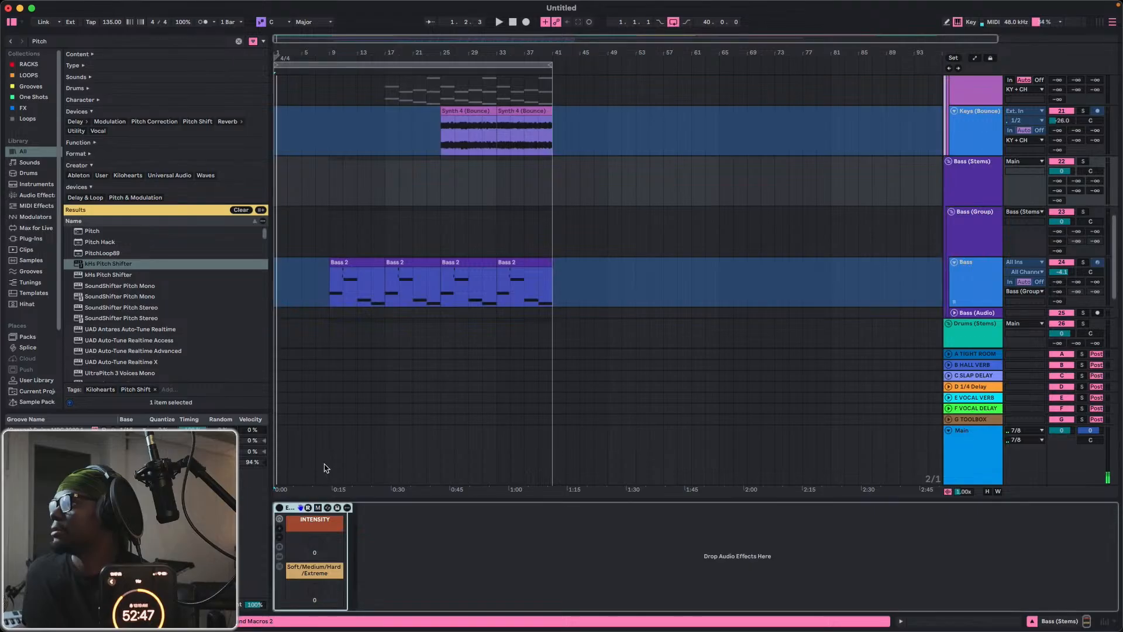
click(961, 193)
click(291, 508)
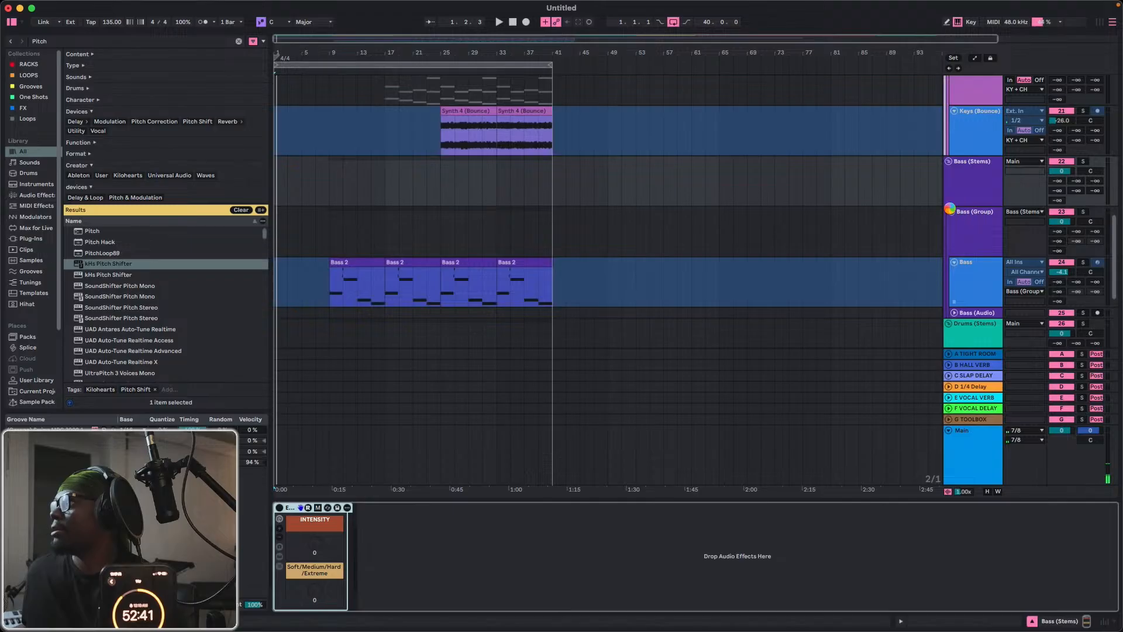
click(950, 213)
Set the Vocal track's input monitoring to Off.
scroll(949, 199, up, 10)
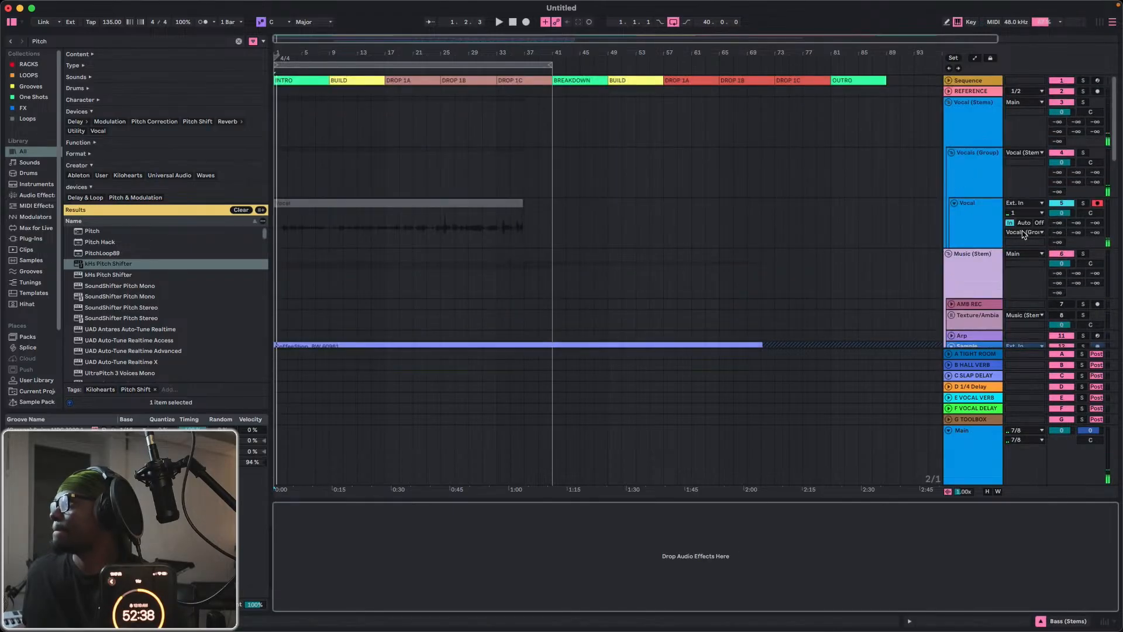
click(1039, 223)
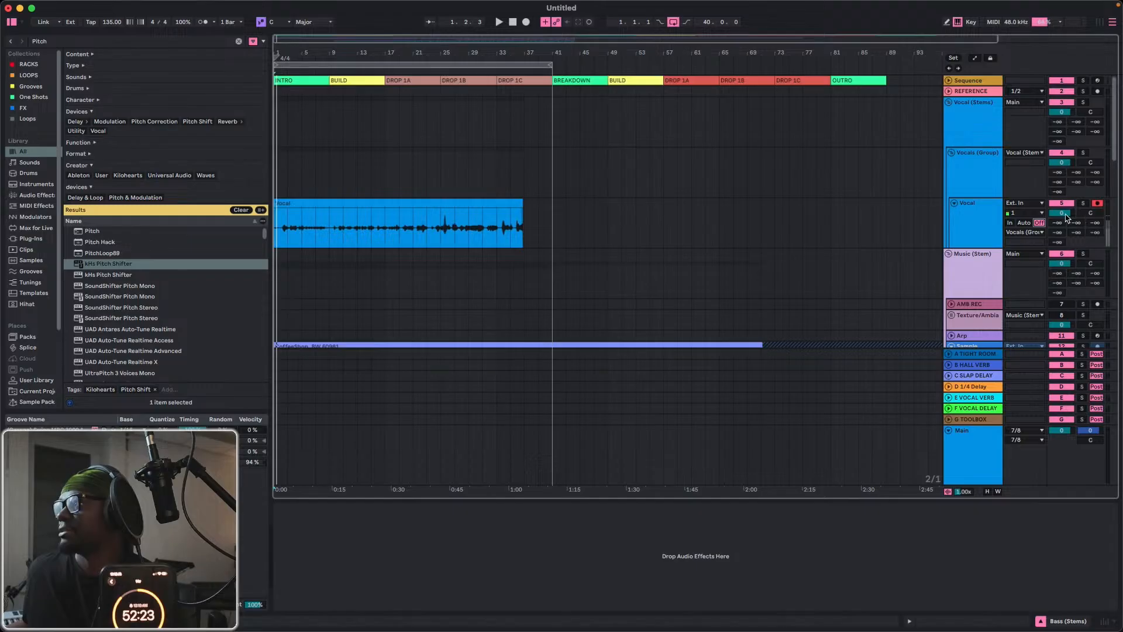
Check the device chains of the Music (Stem) and Bass (Stems) tracks for remaining effects.
click(975, 285)
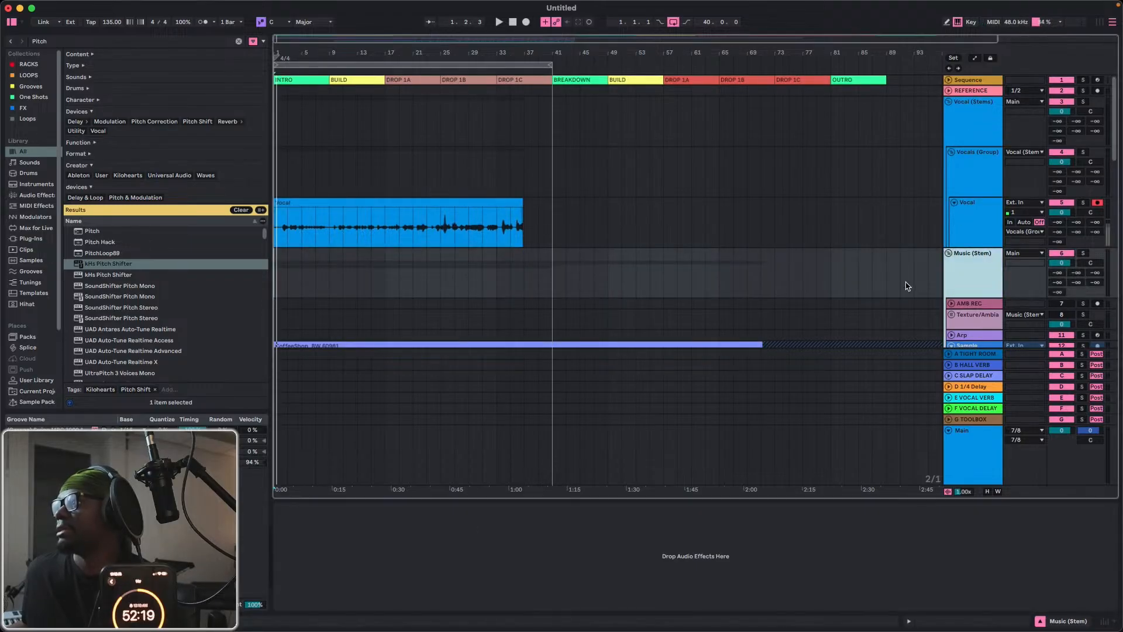
scroll(907, 286, down, 10)
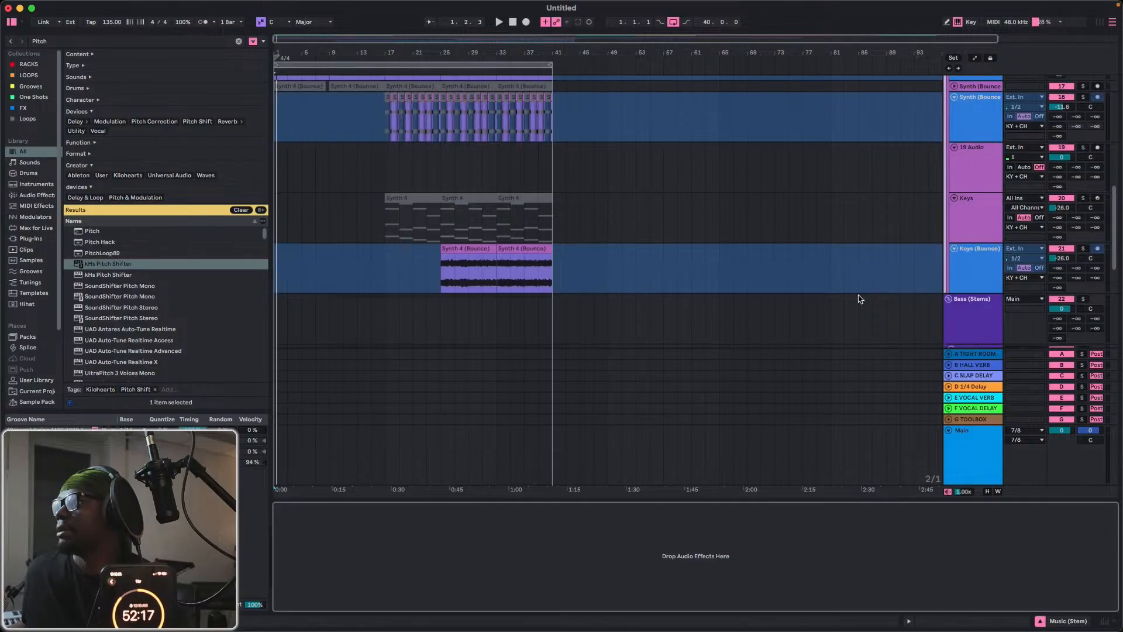
scroll(859, 299, down, 6)
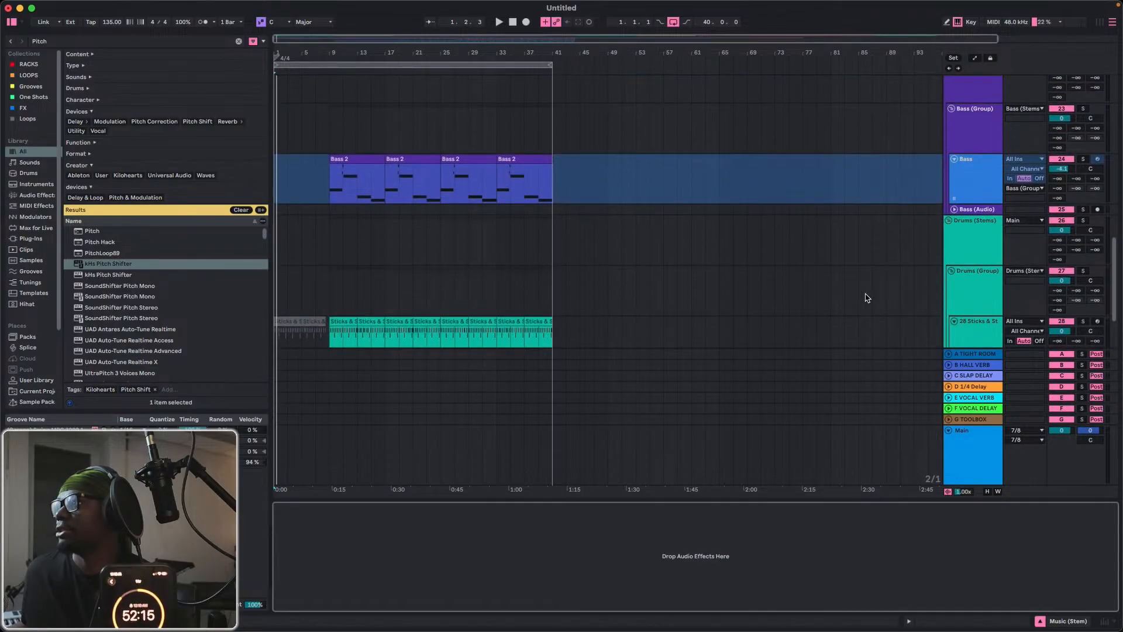
scroll(890, 274, up, 4)
click(971, 268)
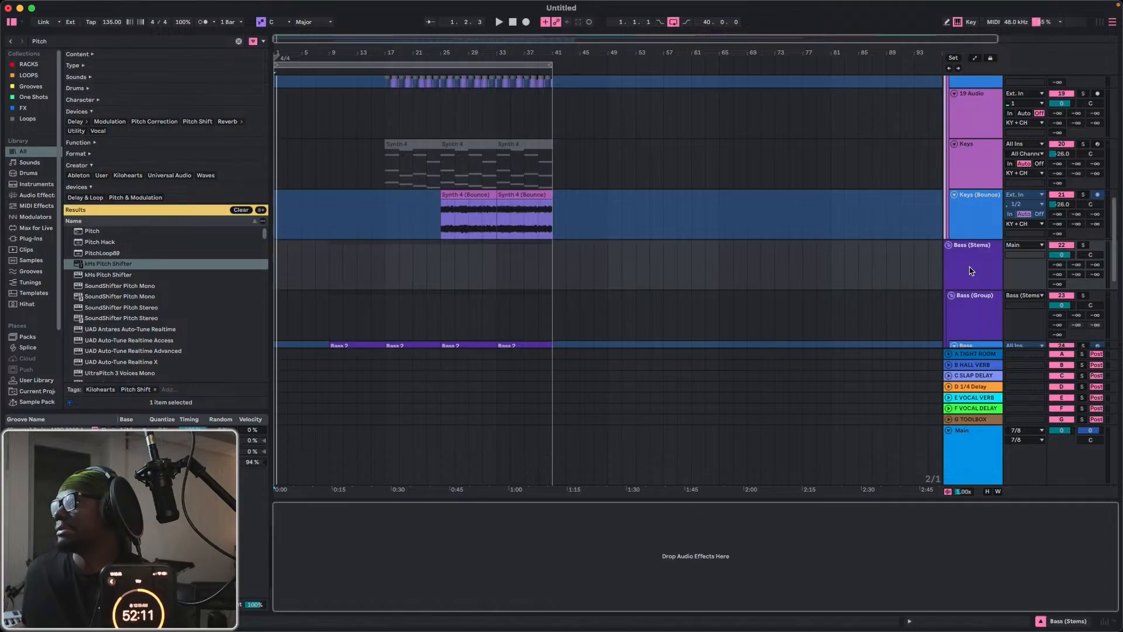
scroll(970, 271, up, 4)
Bring up the Dock and quit Music, Discord and the running app beside the Trash.
key(ctrl+Up)
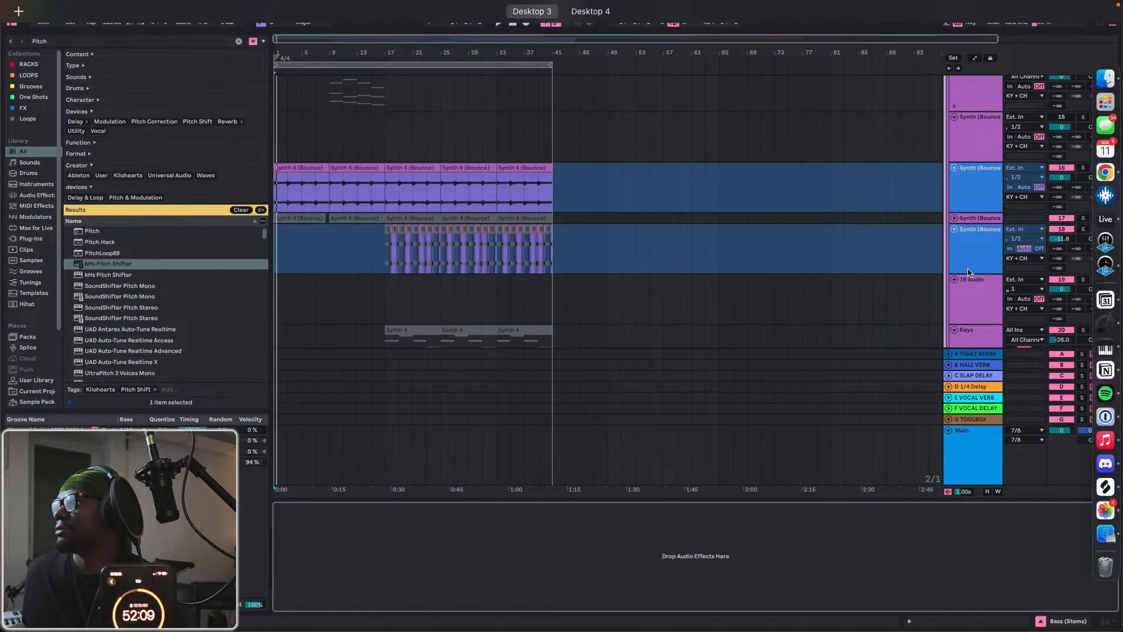
scroll(602, 496, up, 4)
click(602, 496)
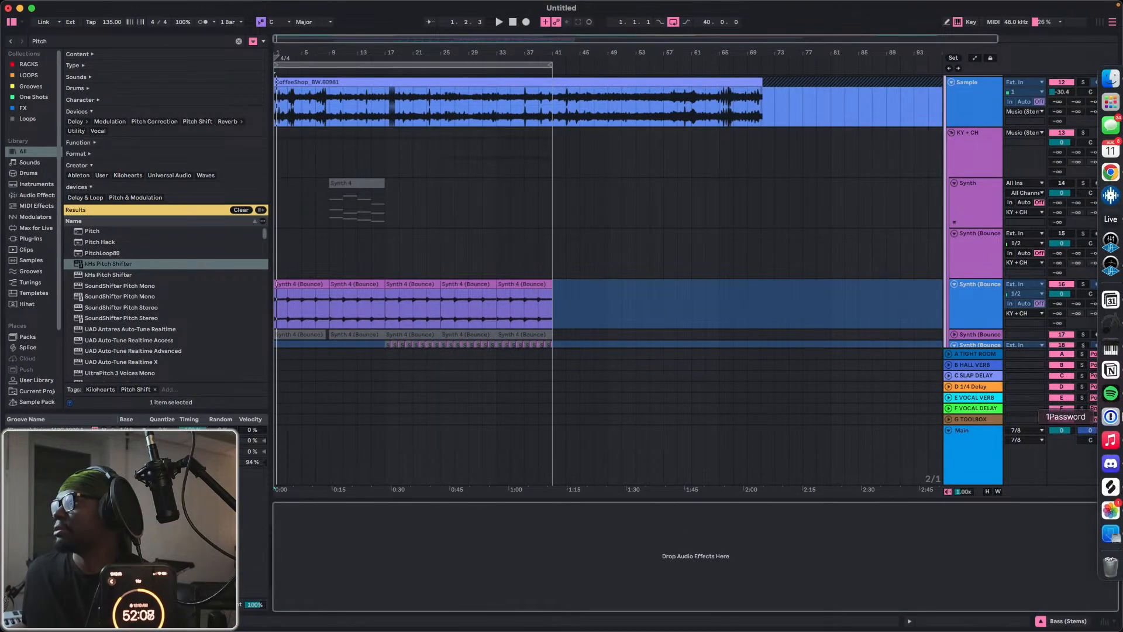
right_click(1105, 440)
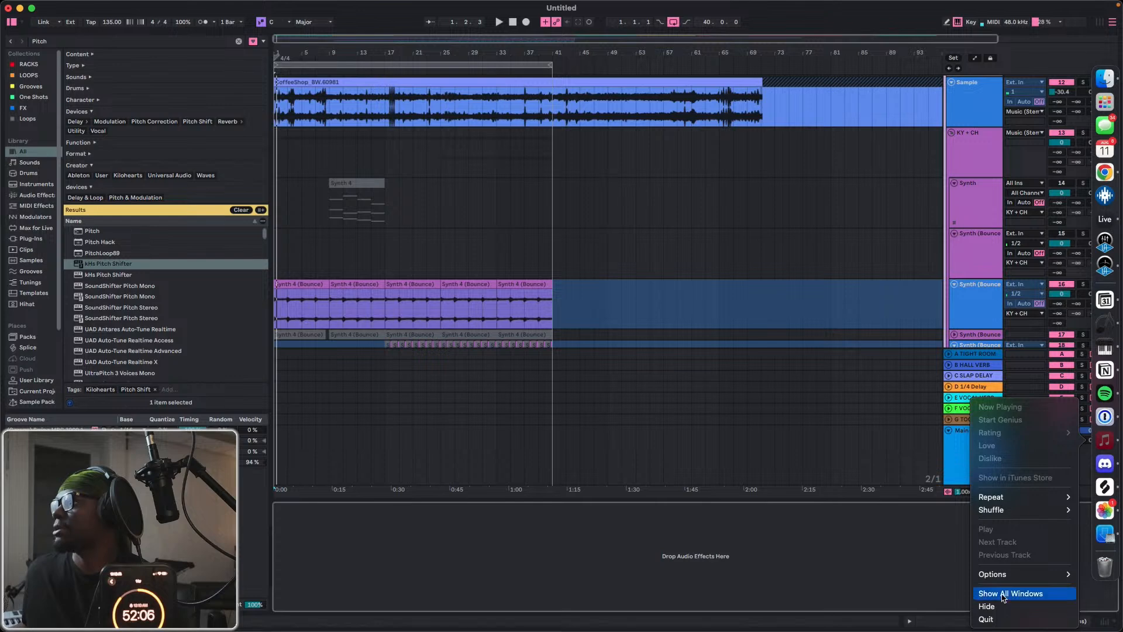
click(986, 619)
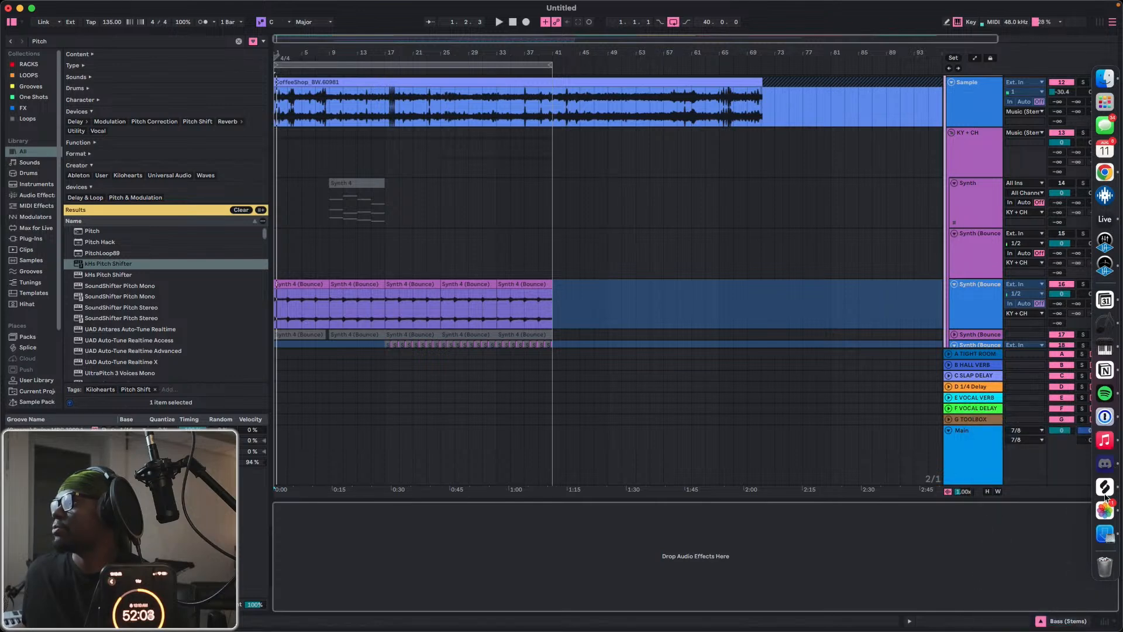
right_click(1115, 468)
click(1033, 526)
right_click(1116, 535)
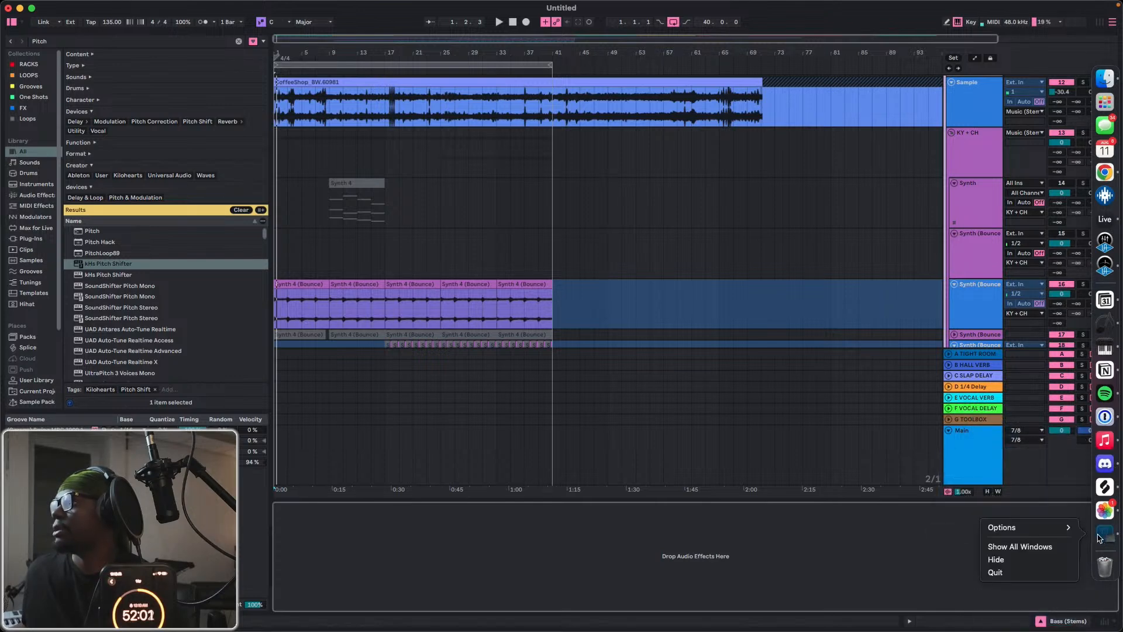
click(1029, 572)
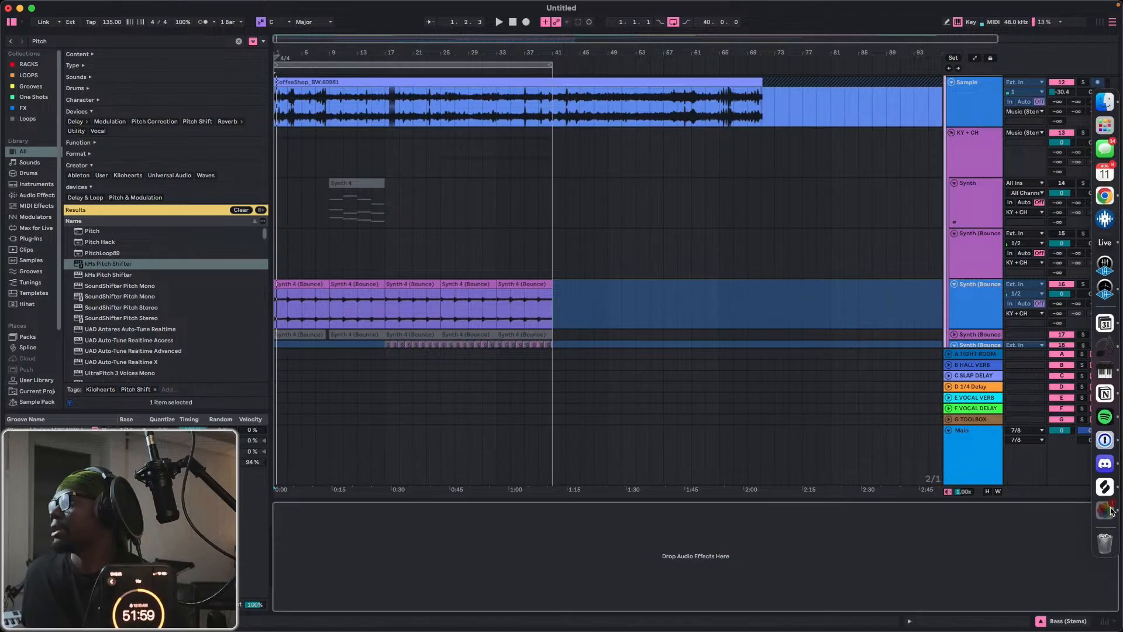
Quit Photos, 1Password and Notion from the Dock.
right_click(1114, 505)
click(1030, 546)
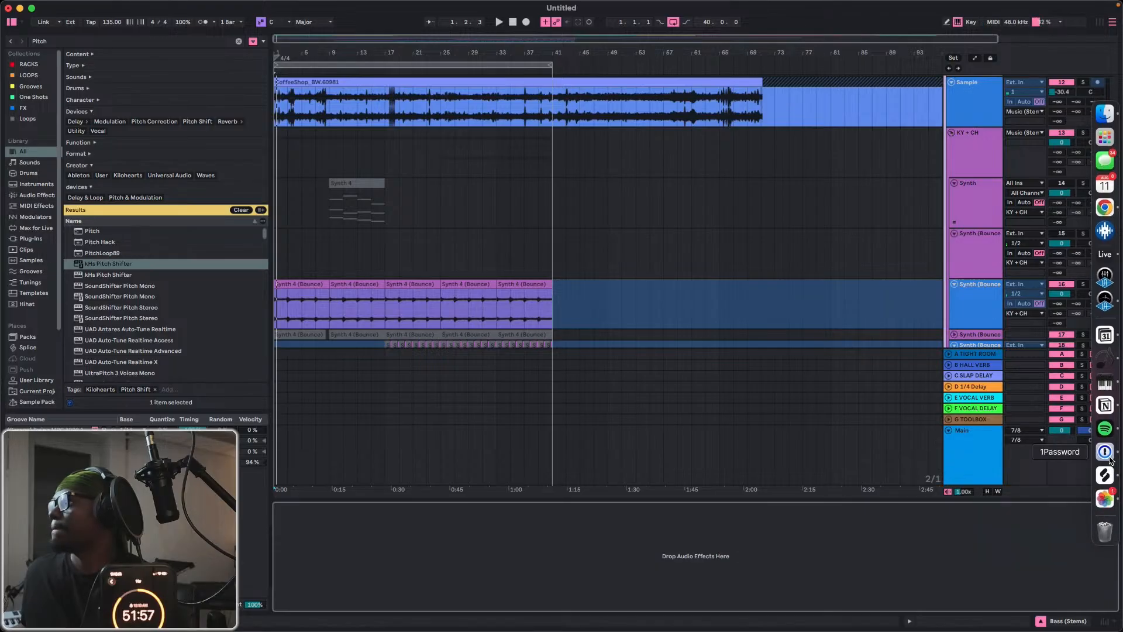
right_click(1112, 464)
click(1030, 512)
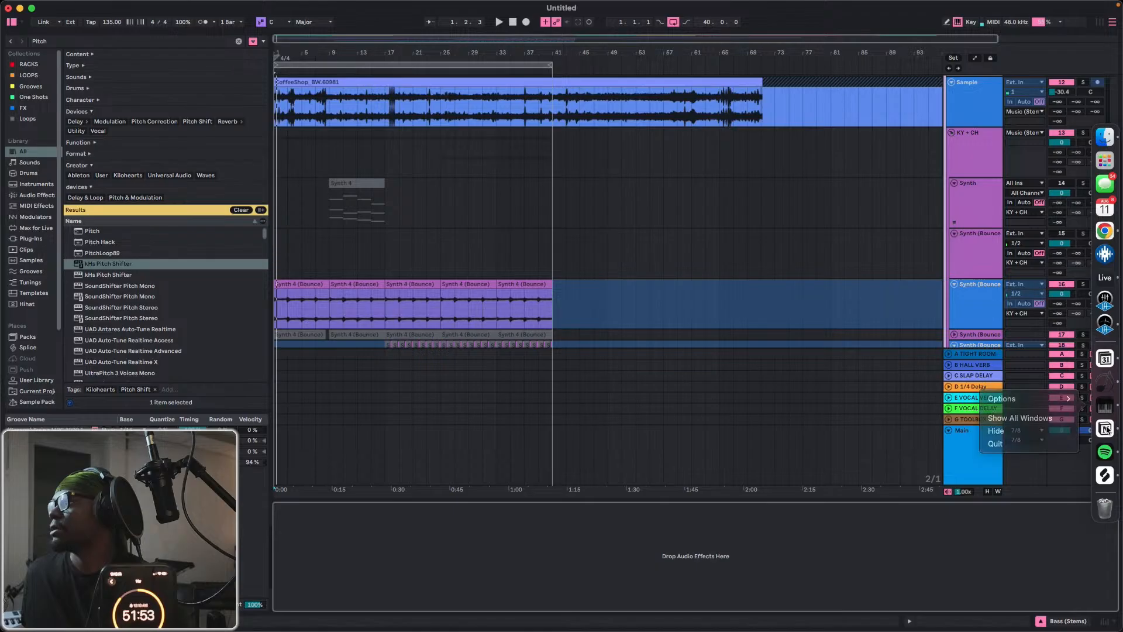
right_click(1105, 433)
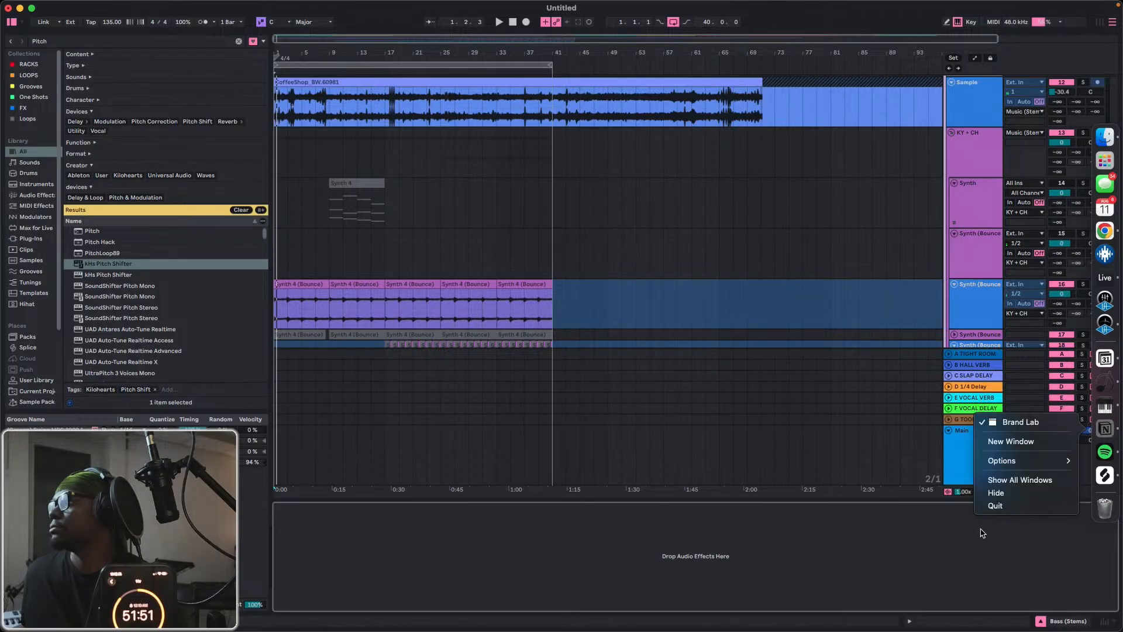
click(994, 505)
Quit the running app with the piano icon, Roland Cloud Manager and Notion Calendar from the Dock.
right_click(1105, 406)
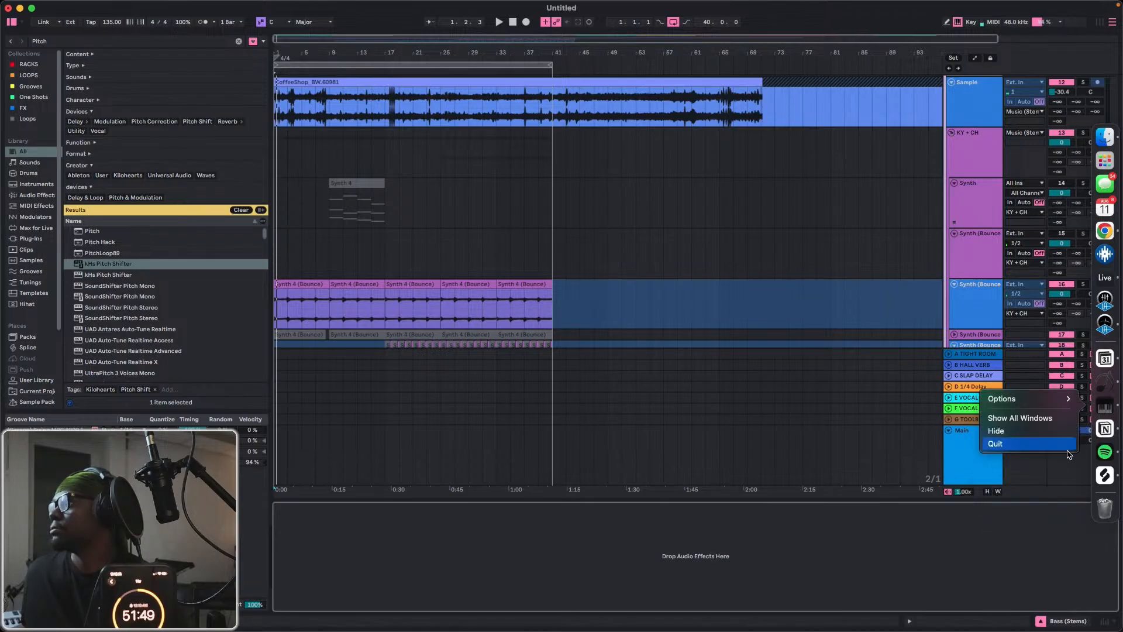
click(1054, 443)
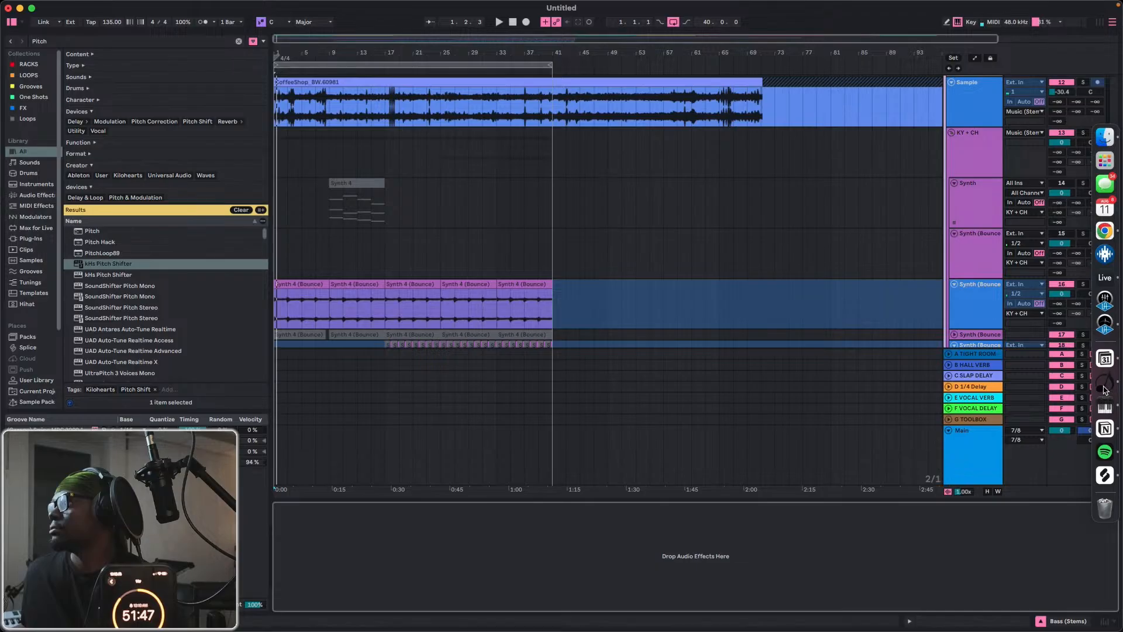
right_click(1104, 388)
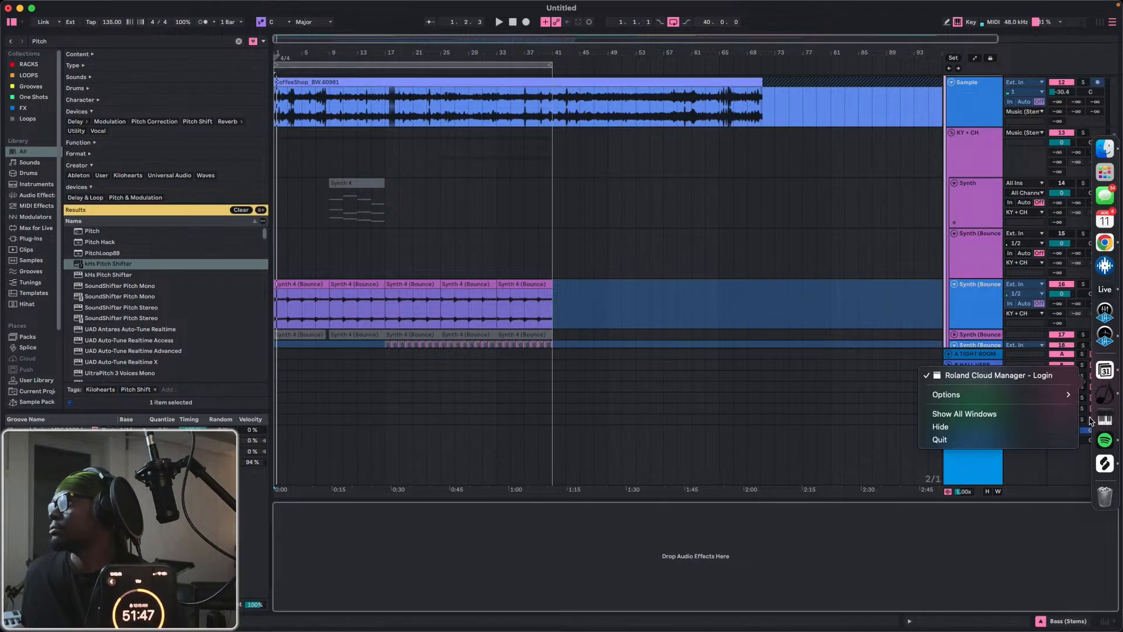
click(953, 440)
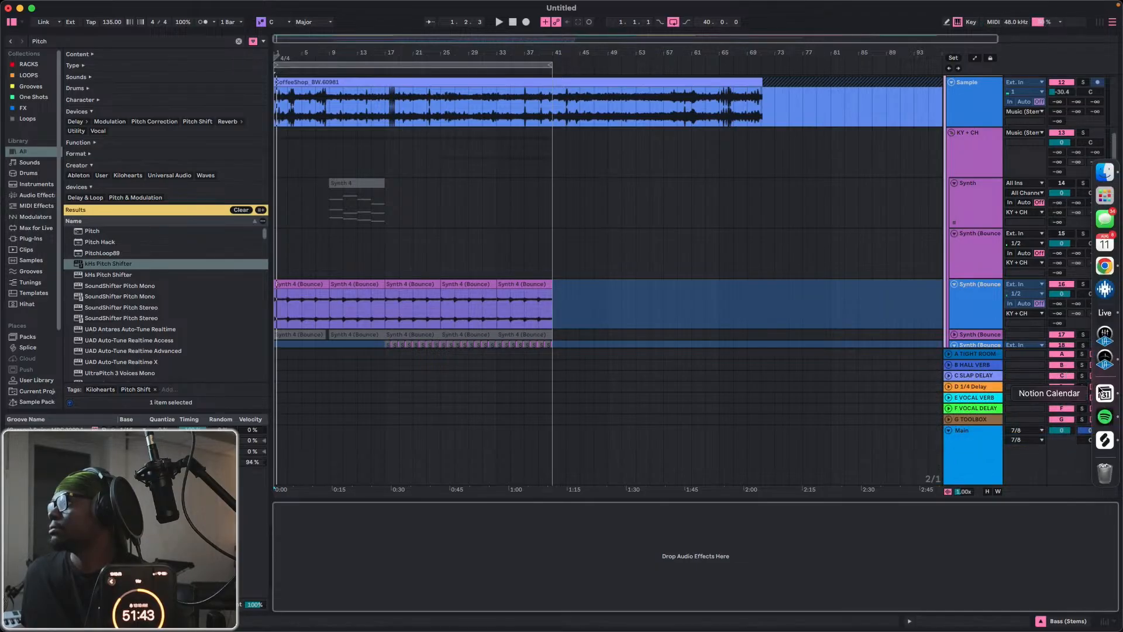
right_click(1101, 393)
click(1018, 452)
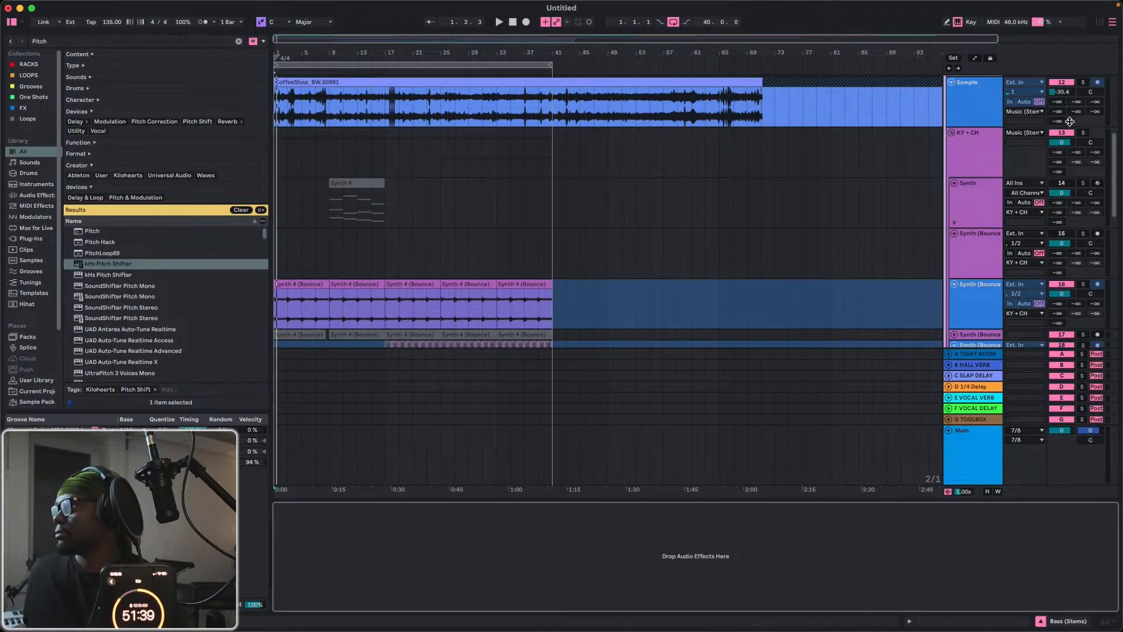
Set the Vocal track's input monitoring to In.
scroll(983, 145, up, 3)
scroll(964, 171, up, 3)
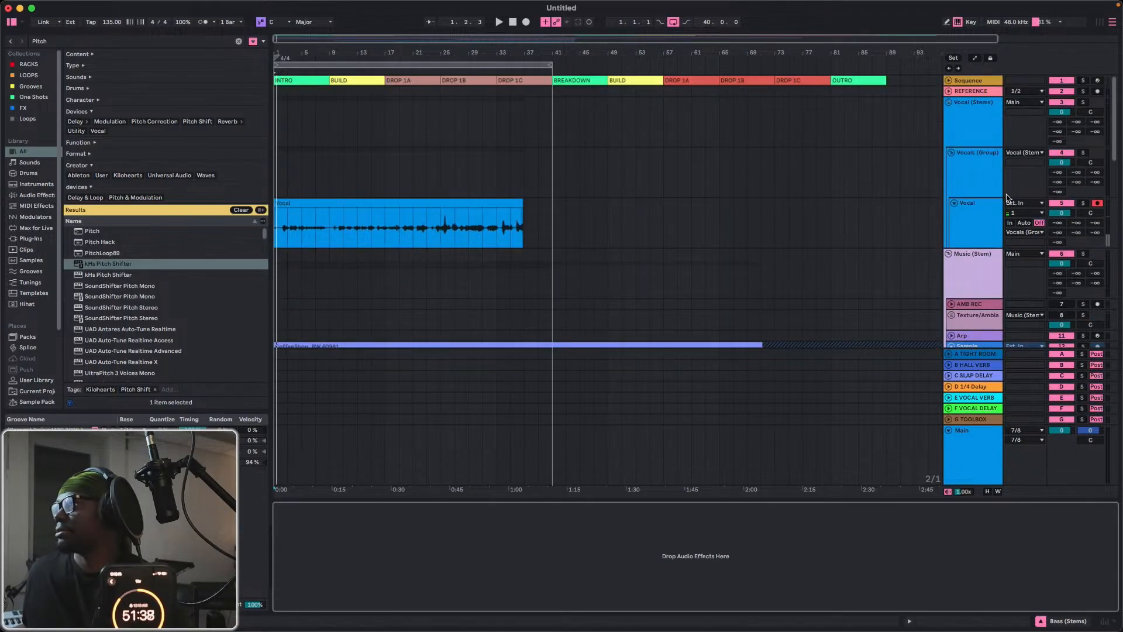
click(1010, 223)
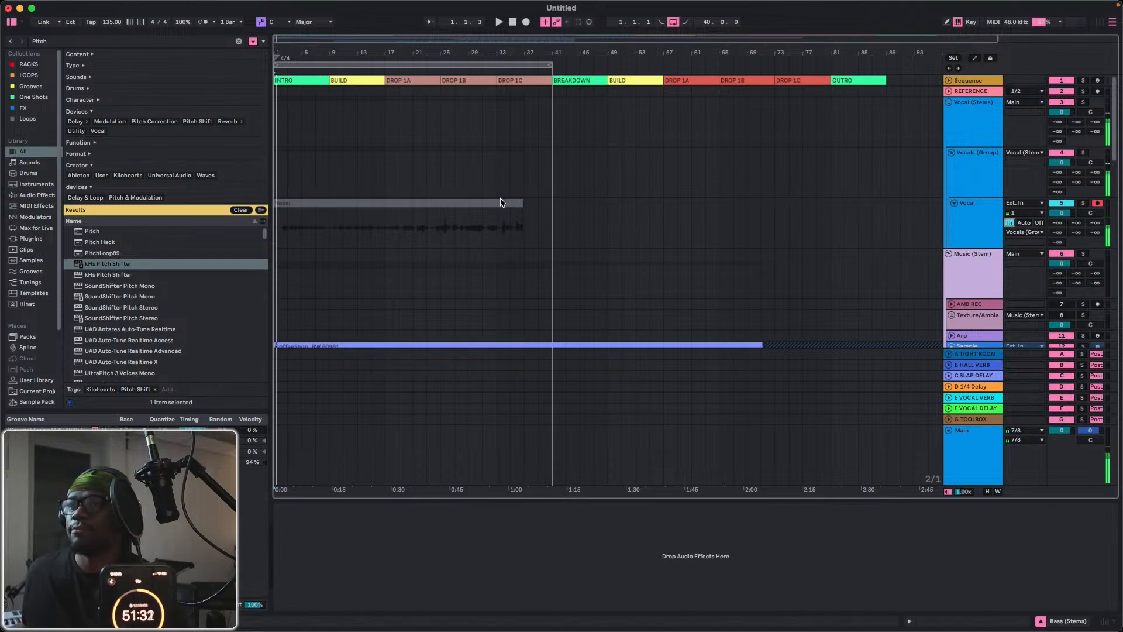
Duplicate the Vocal track and set the copy's input monitoring to Off.
click(965, 225)
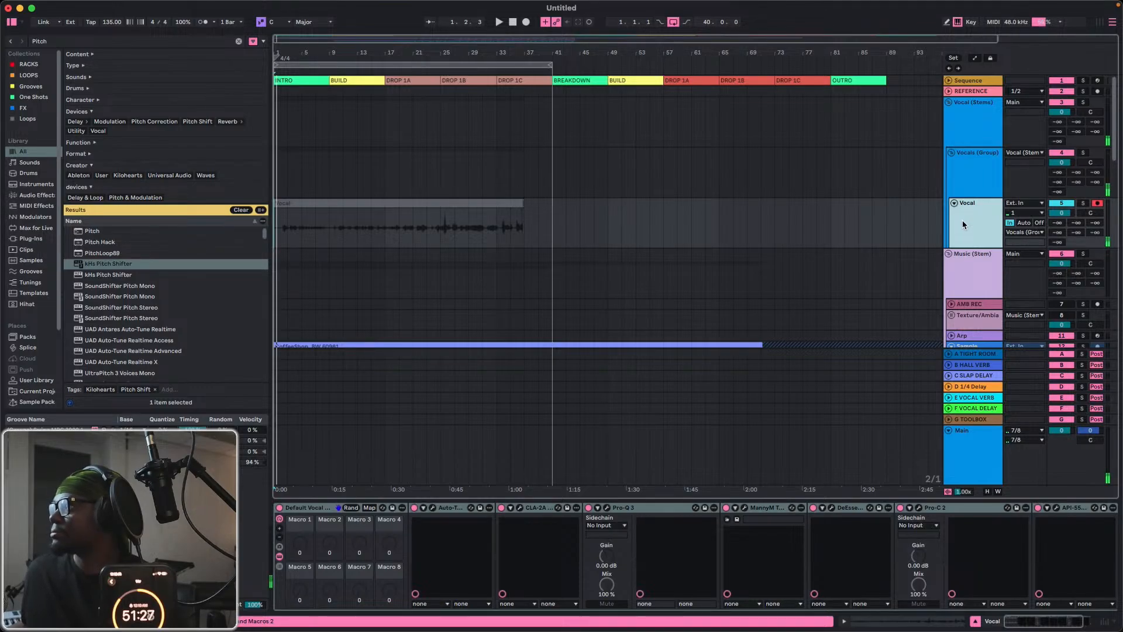
key(super+d)
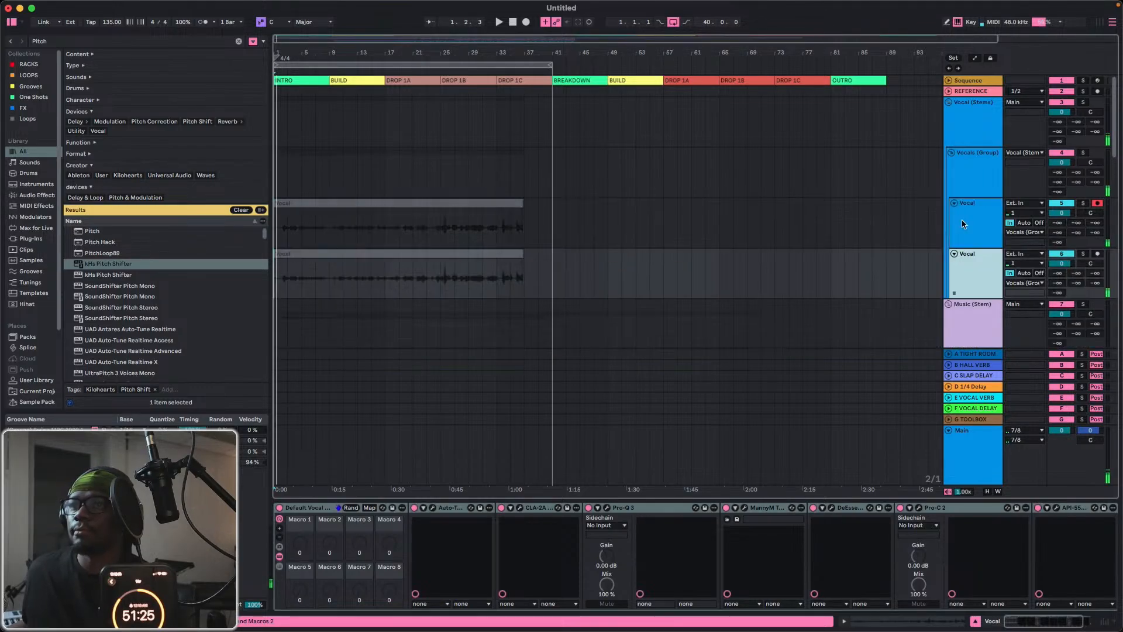
click(1039, 273)
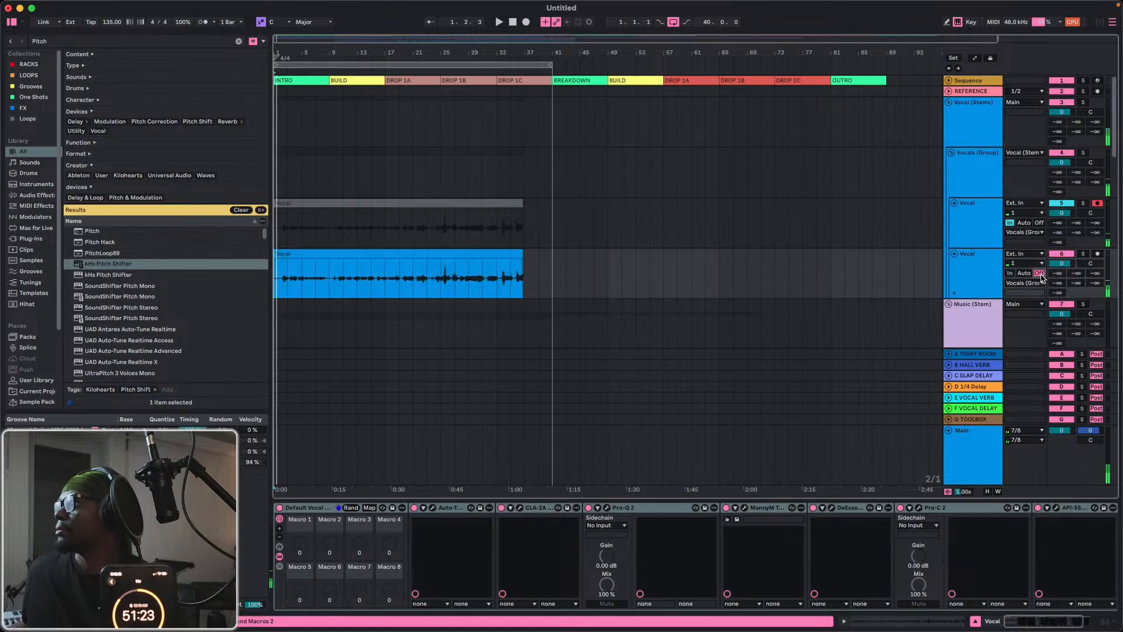
Delete the audio clip from the duplicated Vocal track, keeping the one on the original track.
click(968, 228)
click(536, 204)
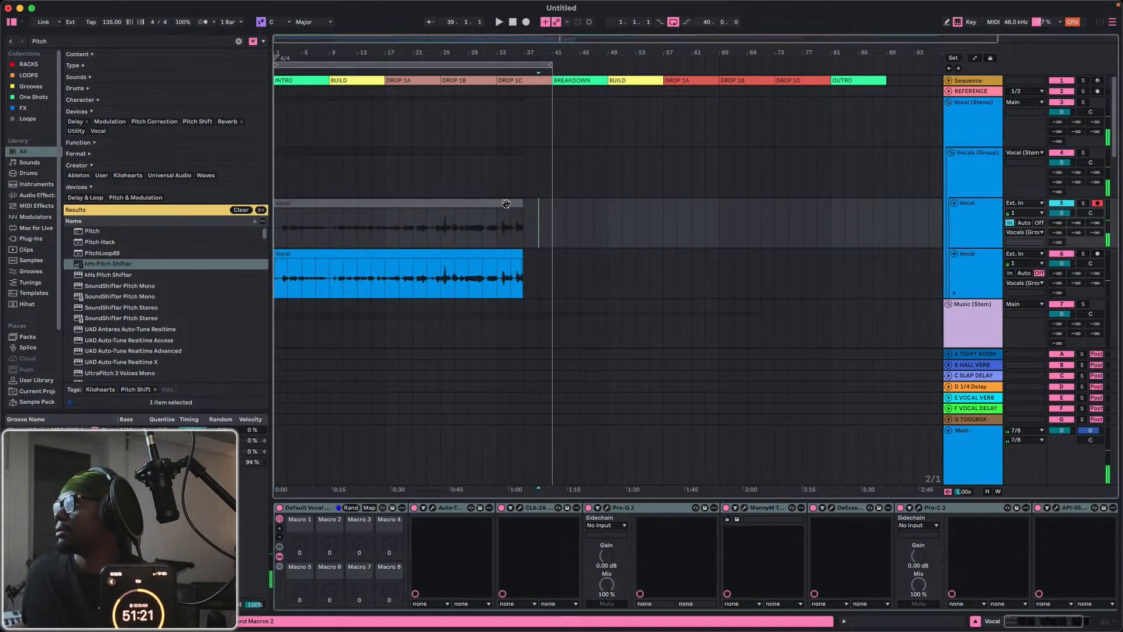
click(506, 204)
click(506, 262)
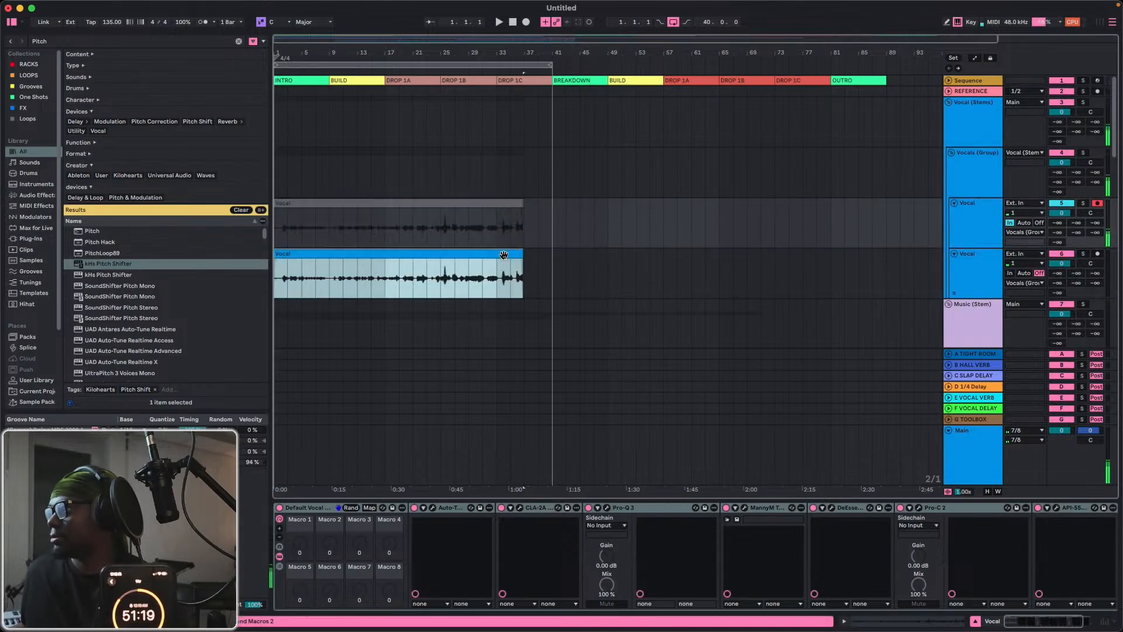
key(Delete)
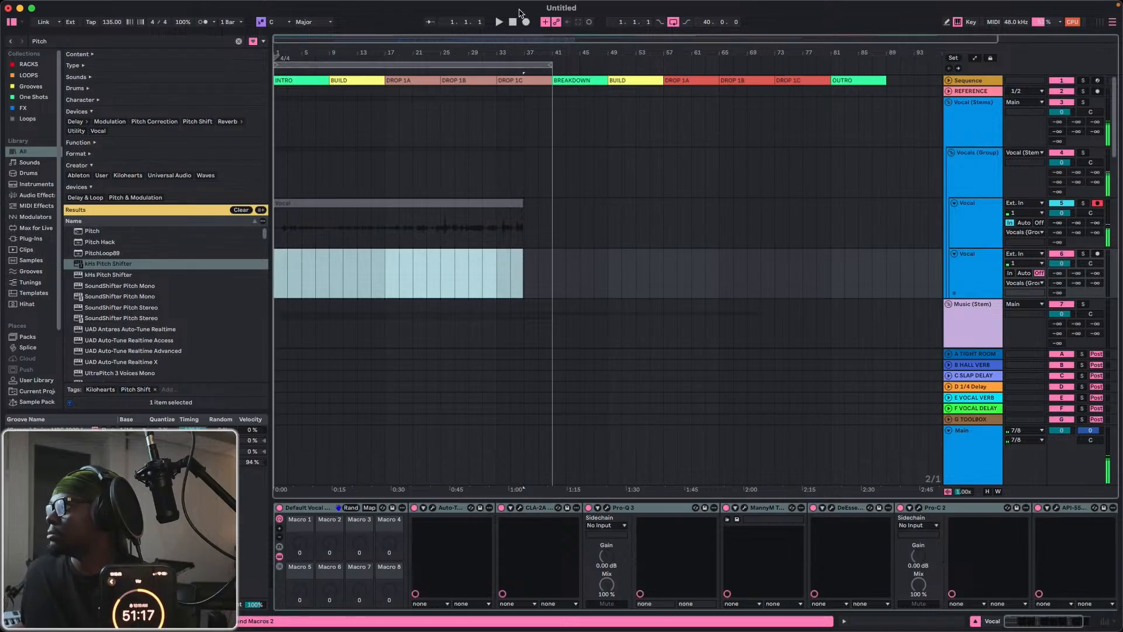
Set the key to F# in Auto-Tune EFX+ on the original Vocal track and close the plug-in window.
click(973, 218)
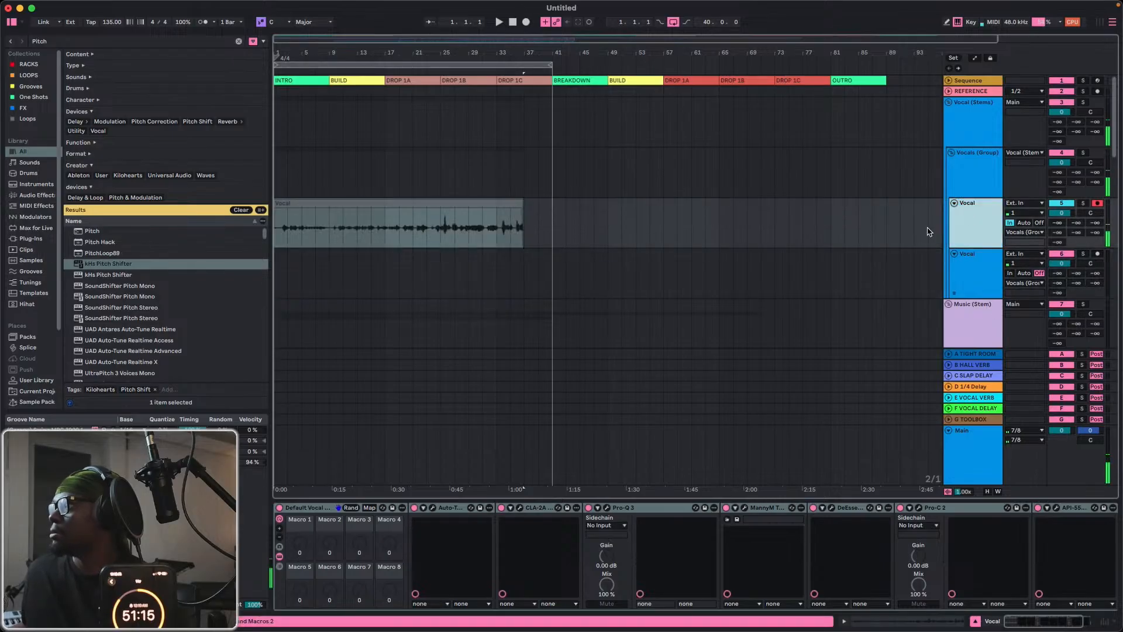
click(432, 508)
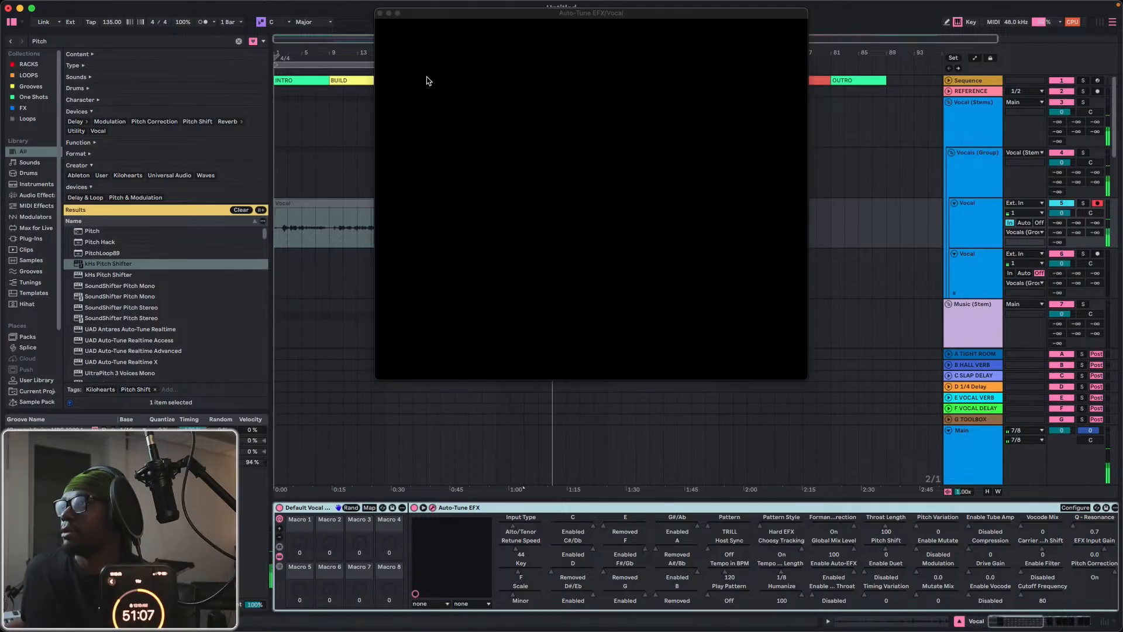
click(487, 40)
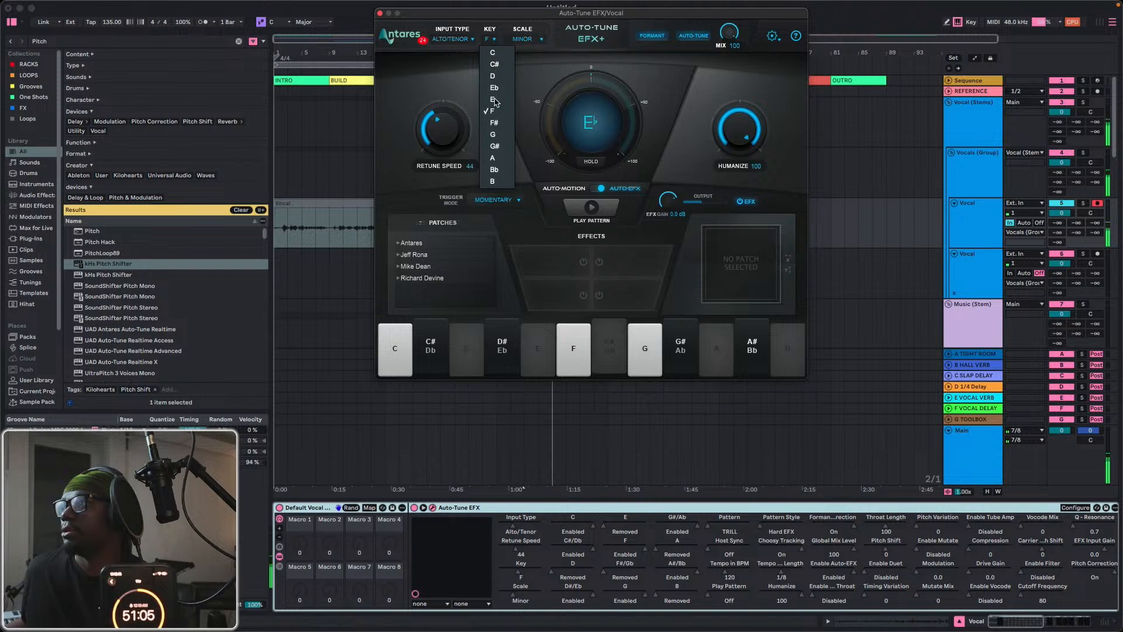
click(496, 124)
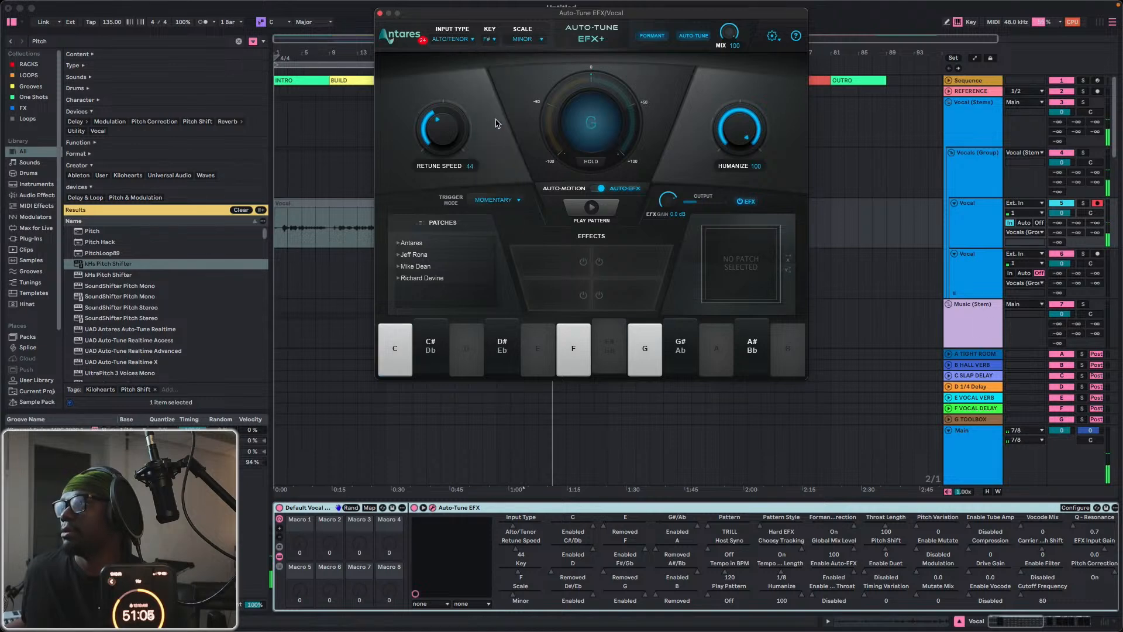
click(380, 14)
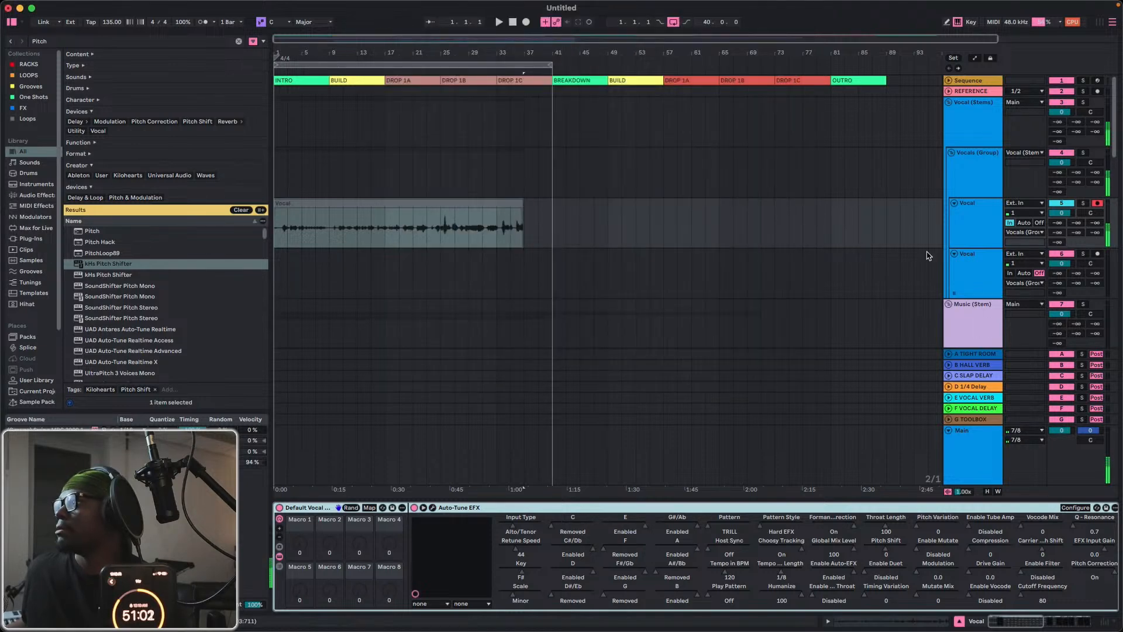
Return to the song start, enable the D#/Eb note on the Auto-Tune EFX+ keyboard and close the plug-in window.
click(516, 24)
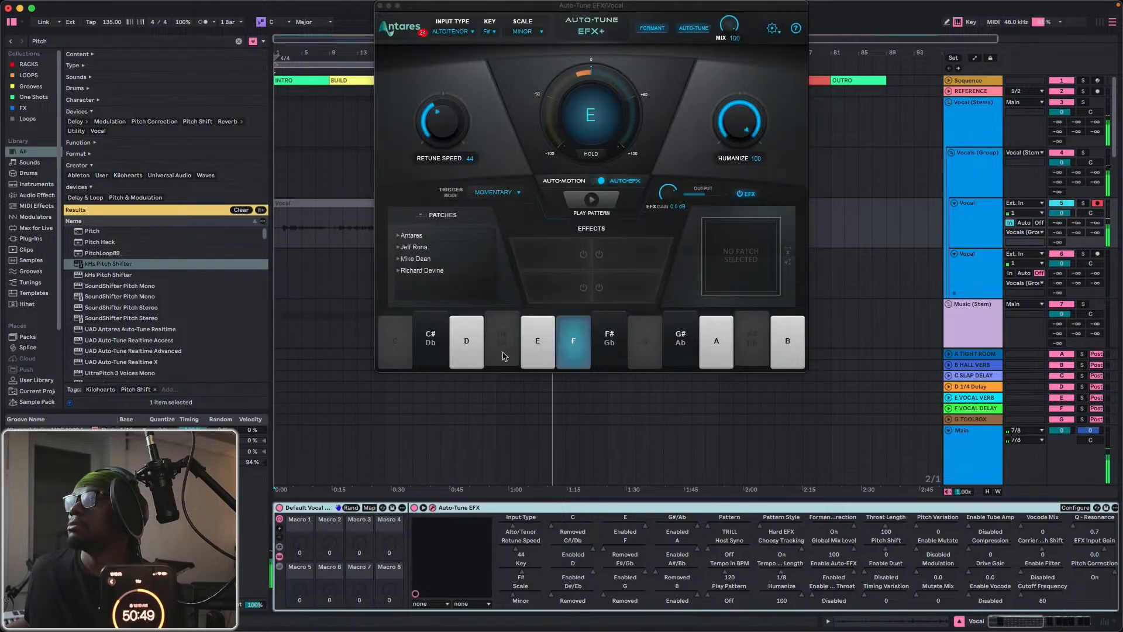
click(504, 351)
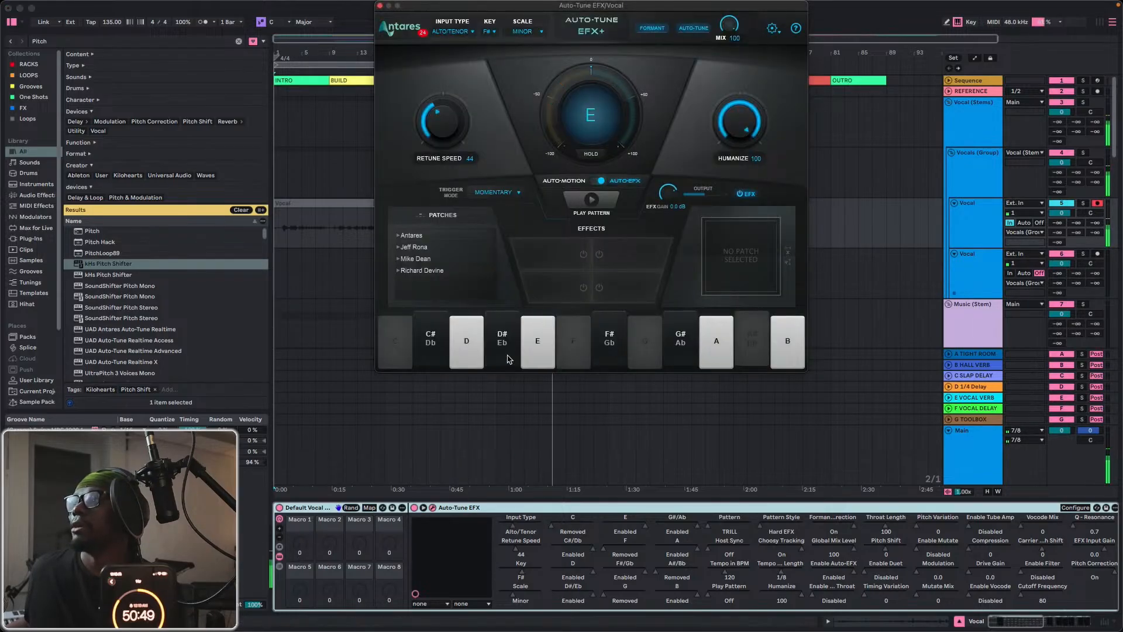
click(381, 7)
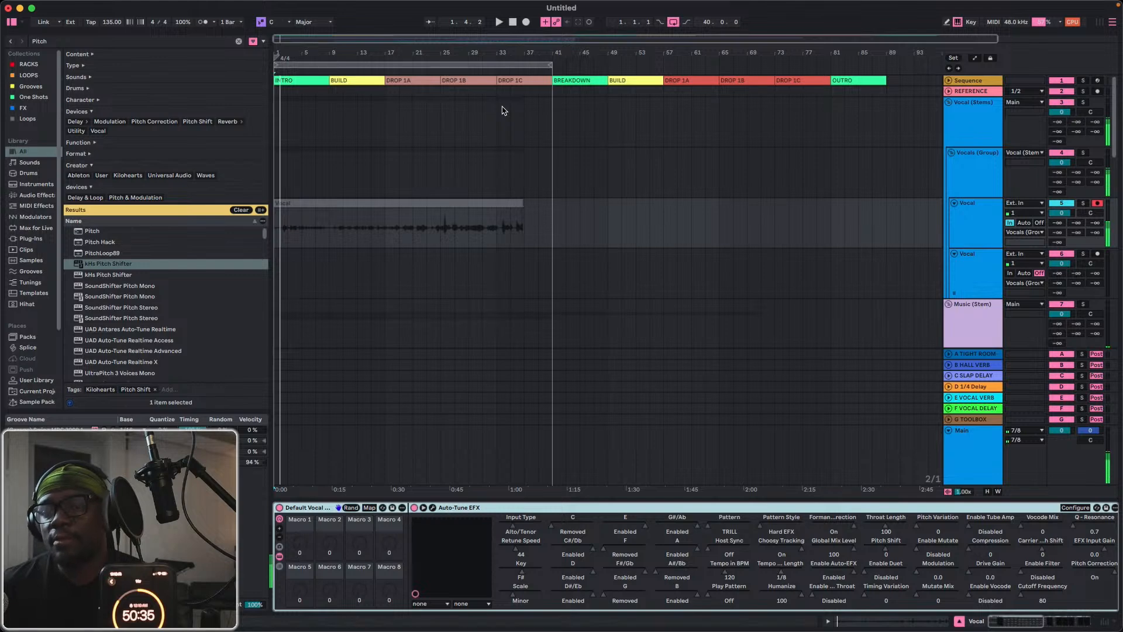
Look through the browser's Pitch search results for a suitable pitch device.
scroll(915, 269, down, 8)
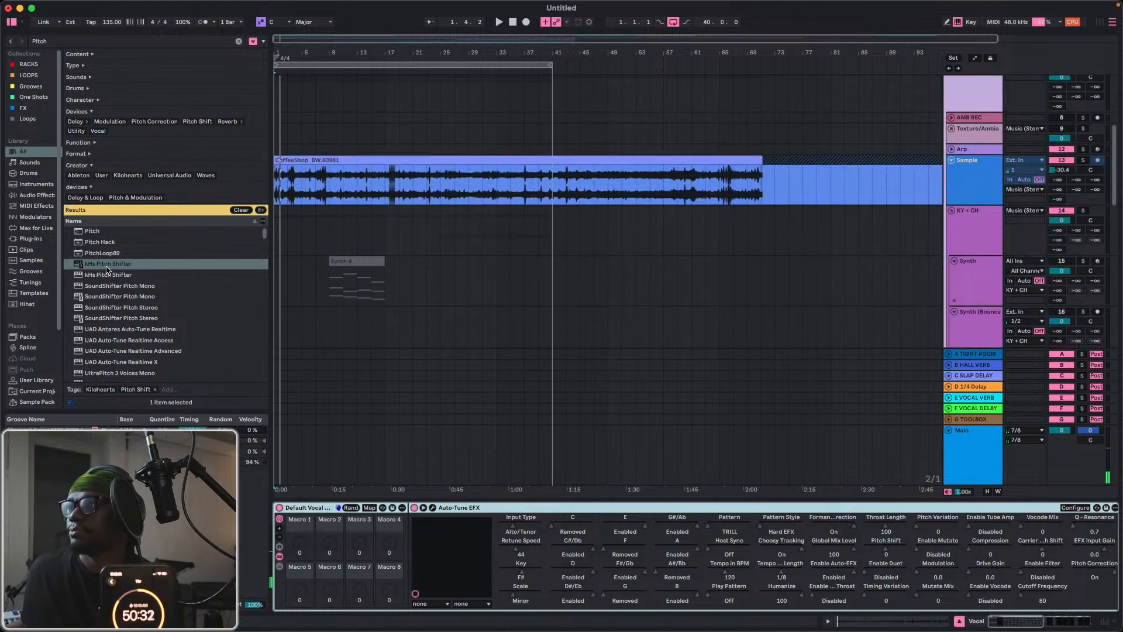
click(92, 231)
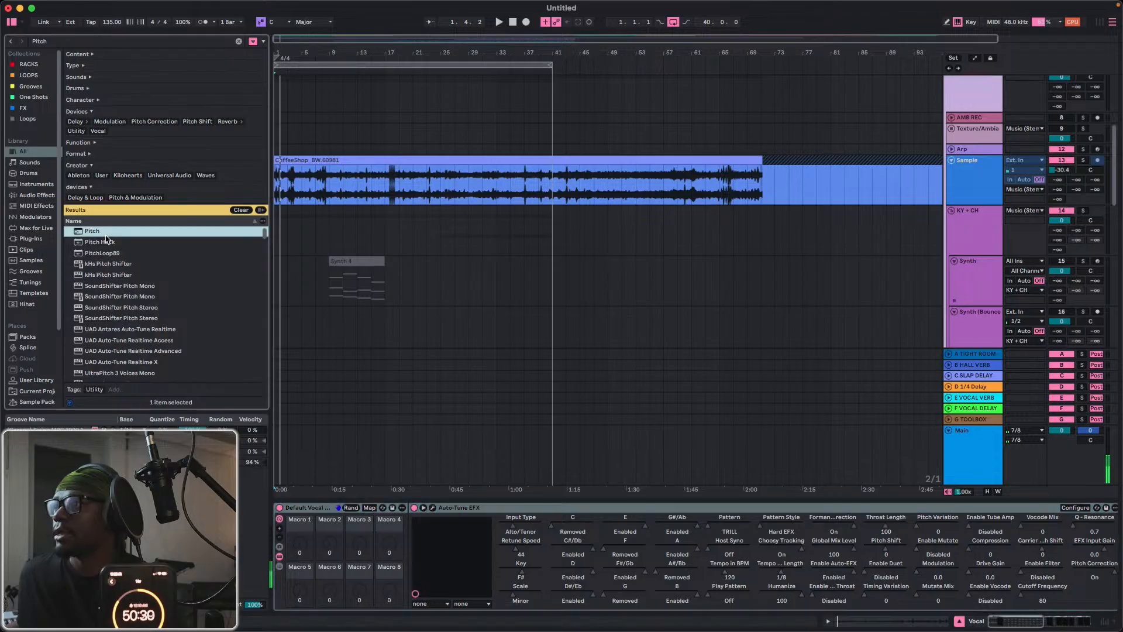
drag(308, 221, 155, 228)
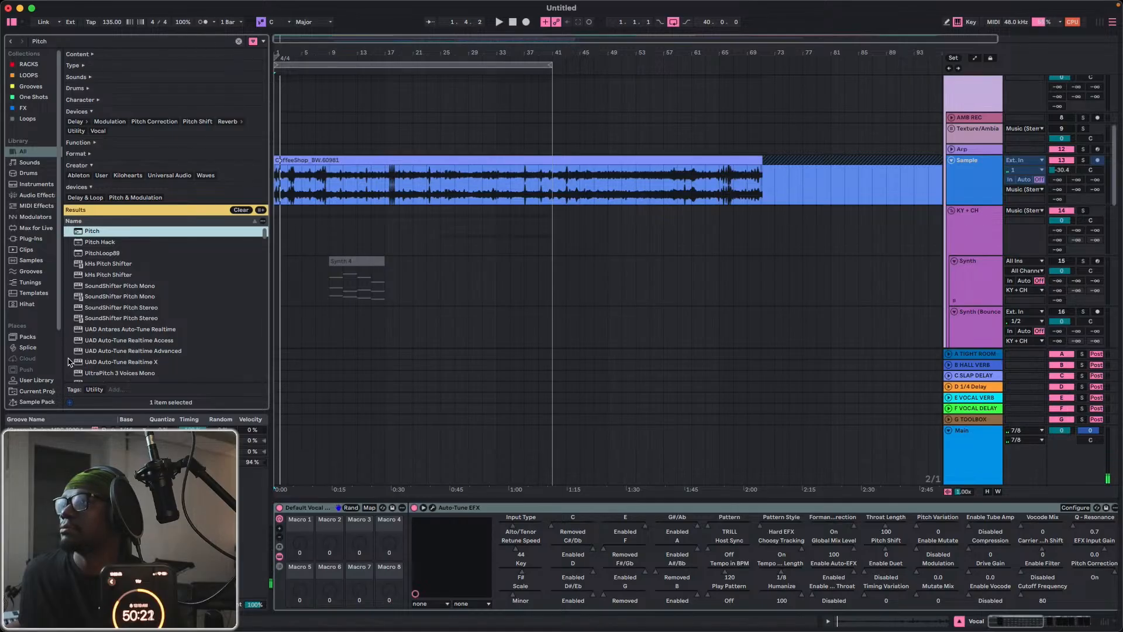
scroll(104, 351, down, 5)
scroll(105, 350, up, 5)
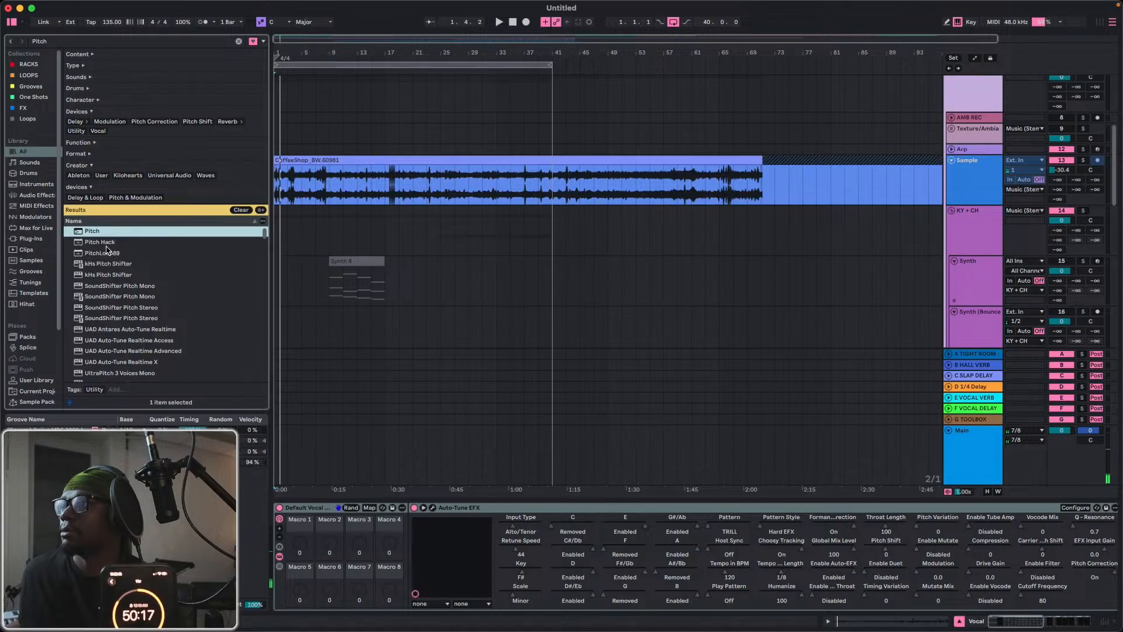
scroll(120, 307, down, 10)
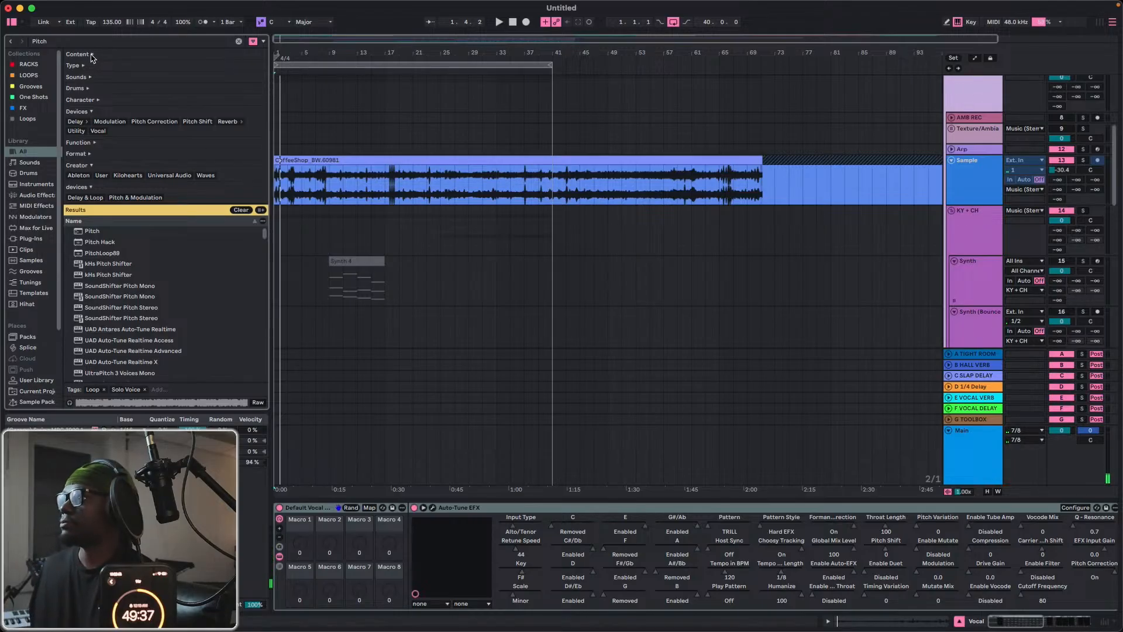
Play the opening bars with live vocal monitoring and check the Auto-Tune EFX+ settings on the Vocal track.
key(space)
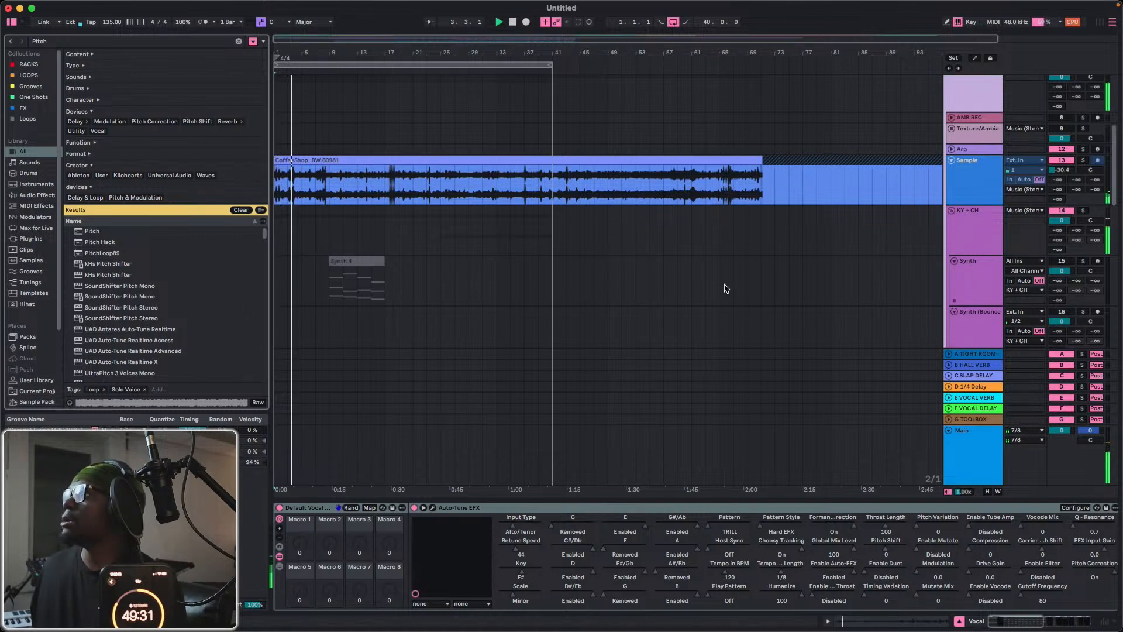
scroll(727, 286, up, 2)
scroll(941, 147, up, 8)
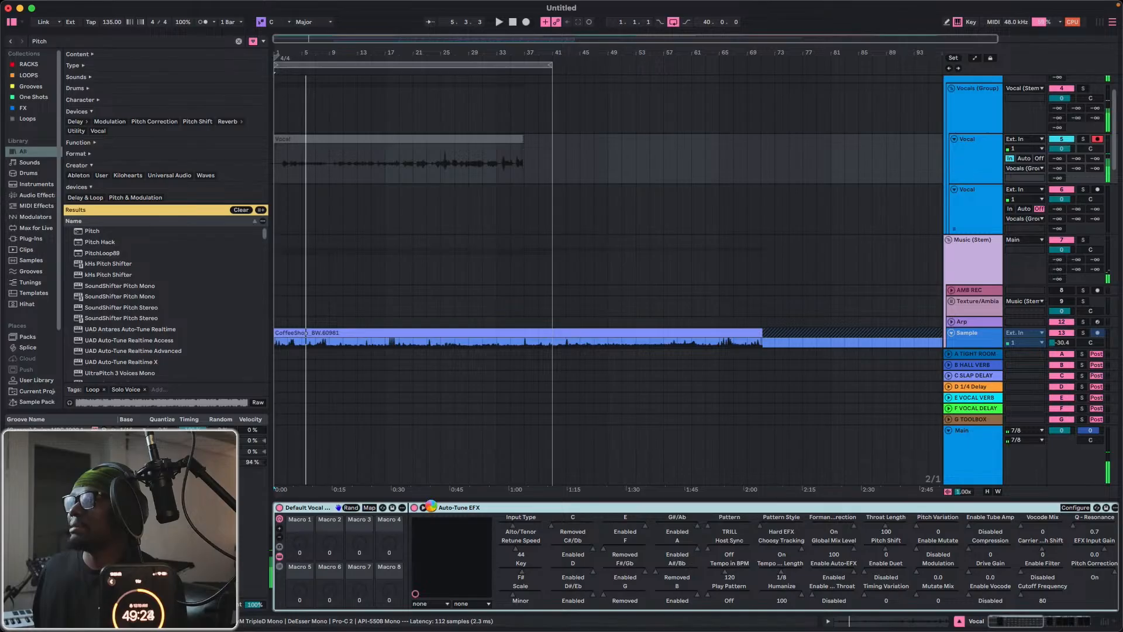
click(432, 507)
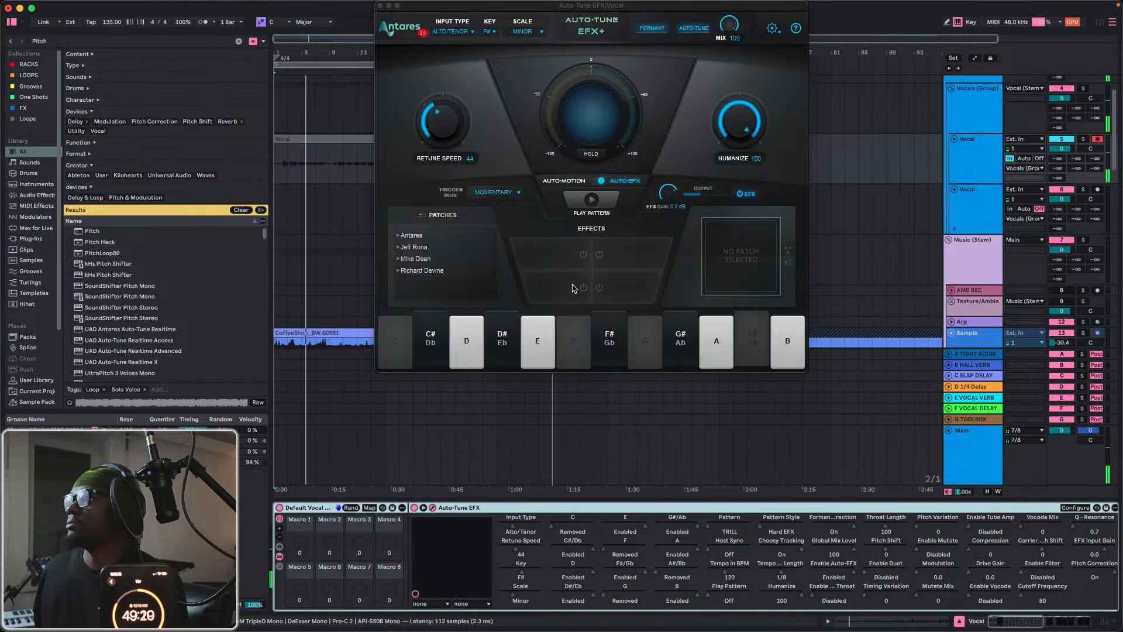
click(379, 5)
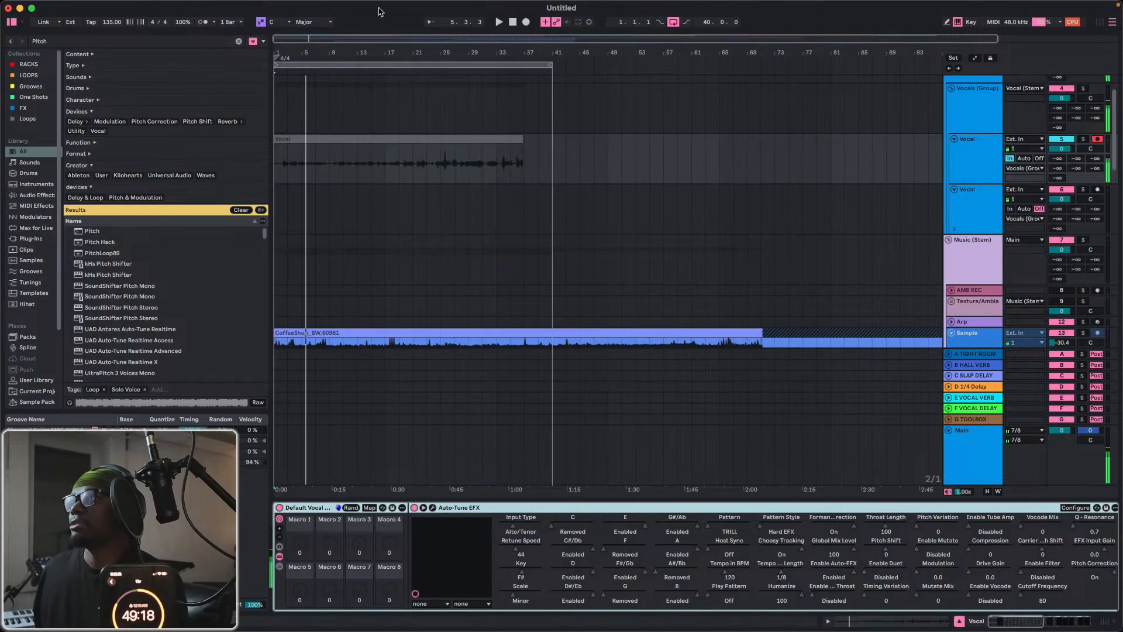
Return the playhead to the song start and start recording on the armed Vocal track.
click(513, 22)
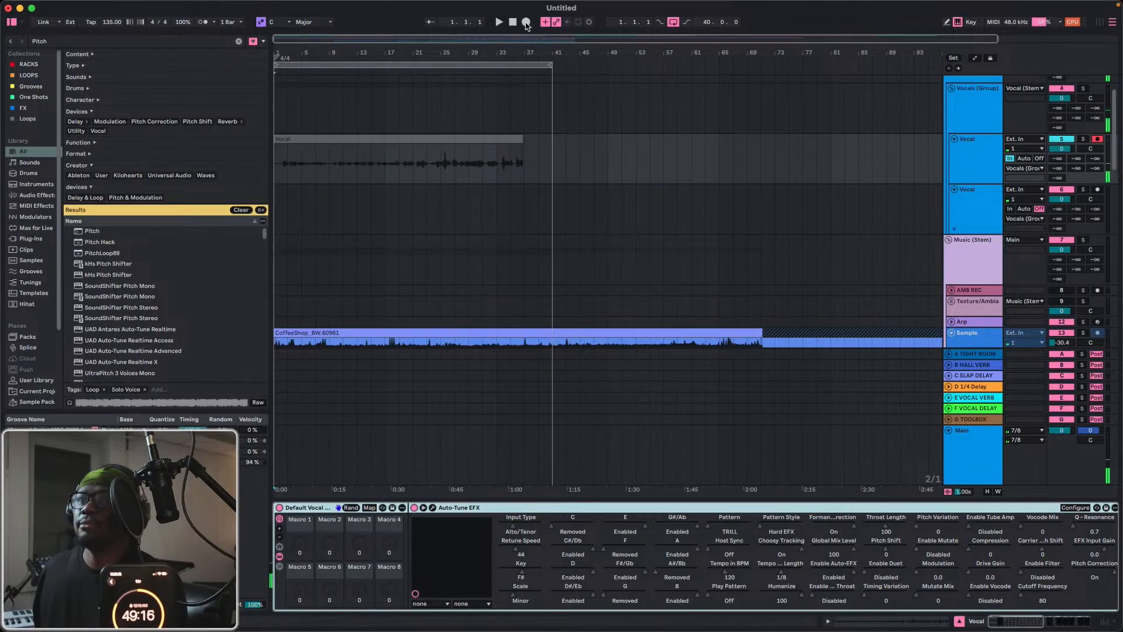
click(526, 22)
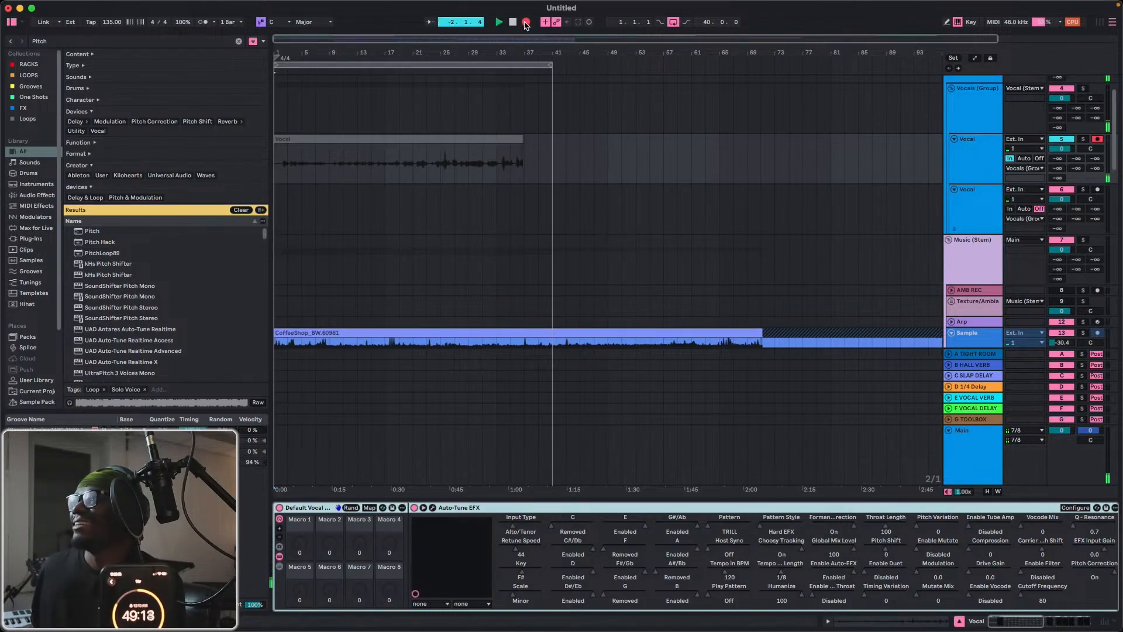
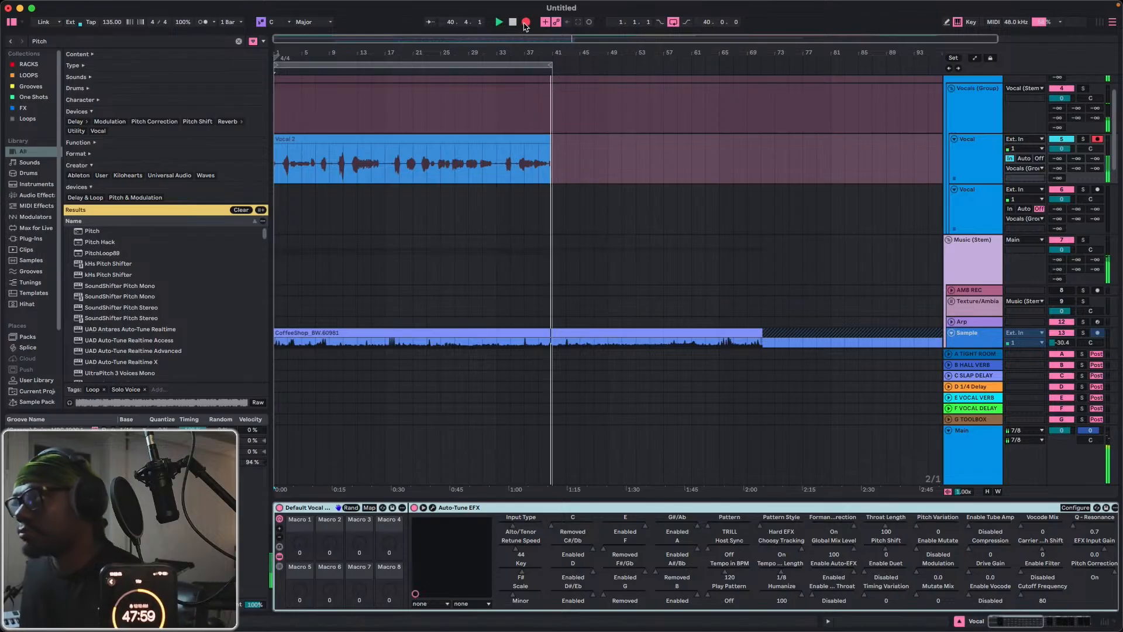
Stop recording and move the end of the Vocal take from bar 33 onward to the second Vocal track, starting at bar 9.
key(space)
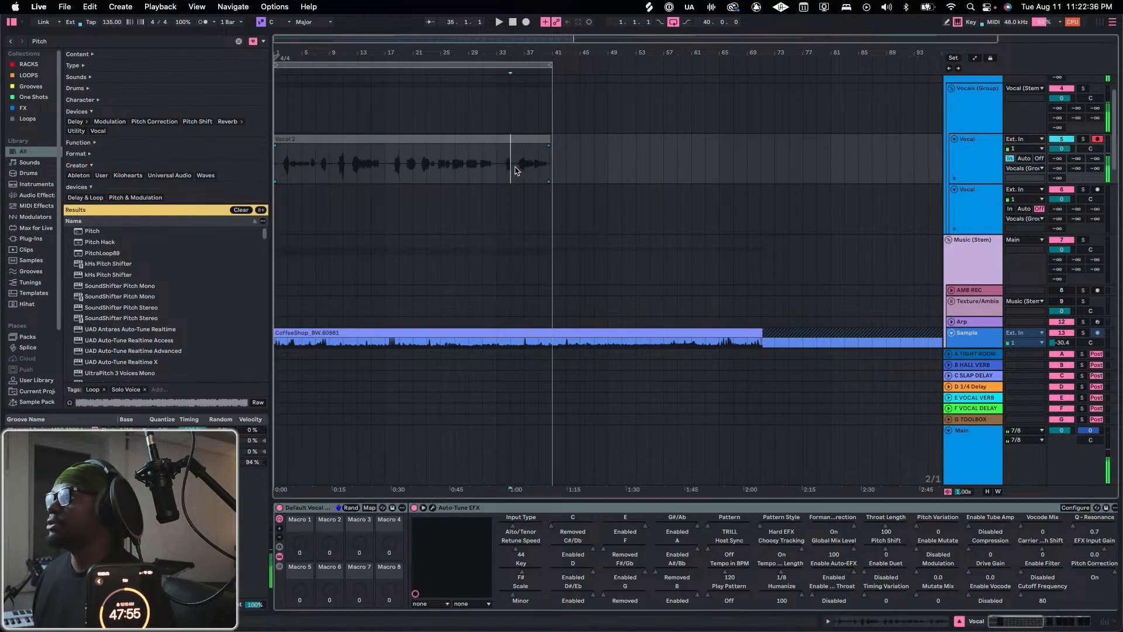
drag(496, 171, 349, 224)
scroll(354, 212, up, 3)
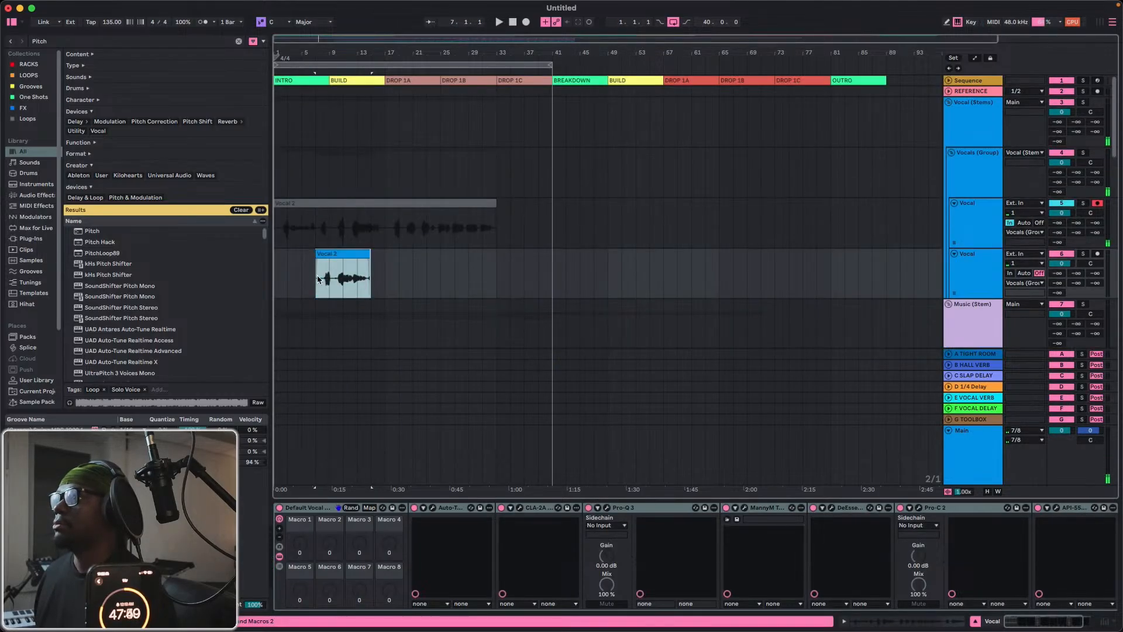
scroll(317, 279, down, 20)
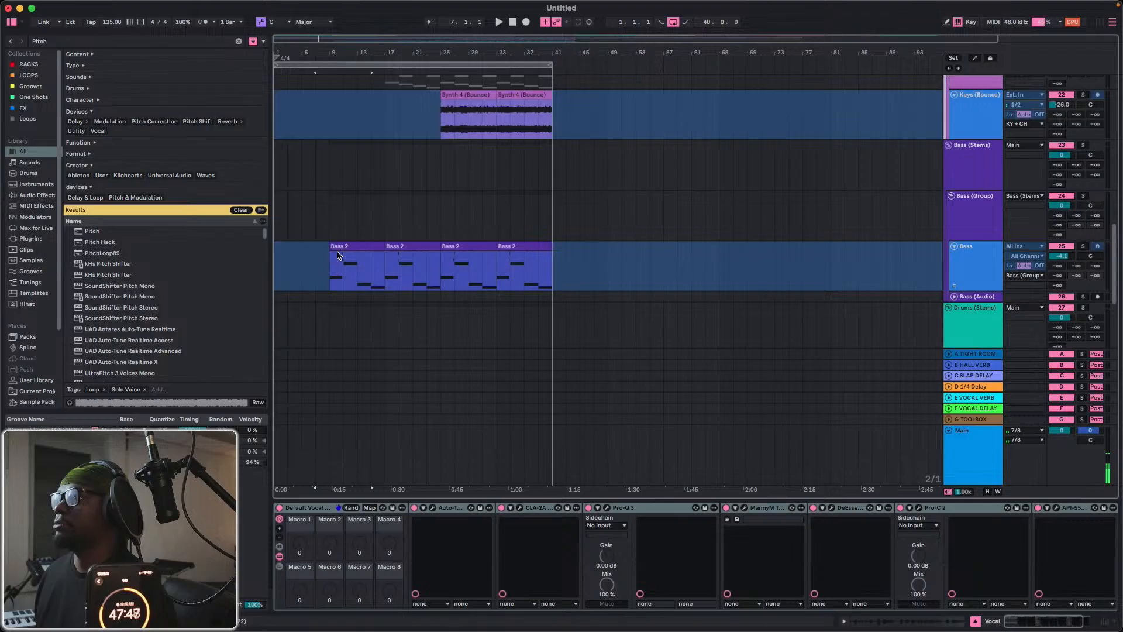
scroll(337, 255, up, 20)
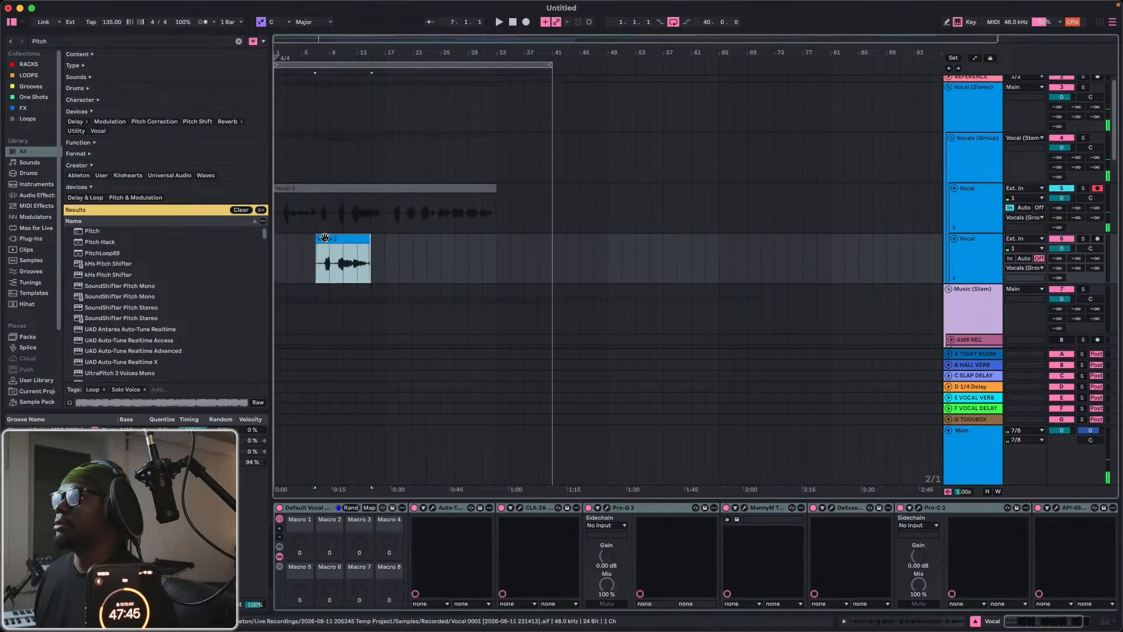
mouse_move(326, 238)
mouse_down()
mouse_move(349, 247)
mouse_move(333, 255)
mouse_up()
Audition the moved vocal clip and set the key of its Auto-Tune EFX+ to F#.
key(space)
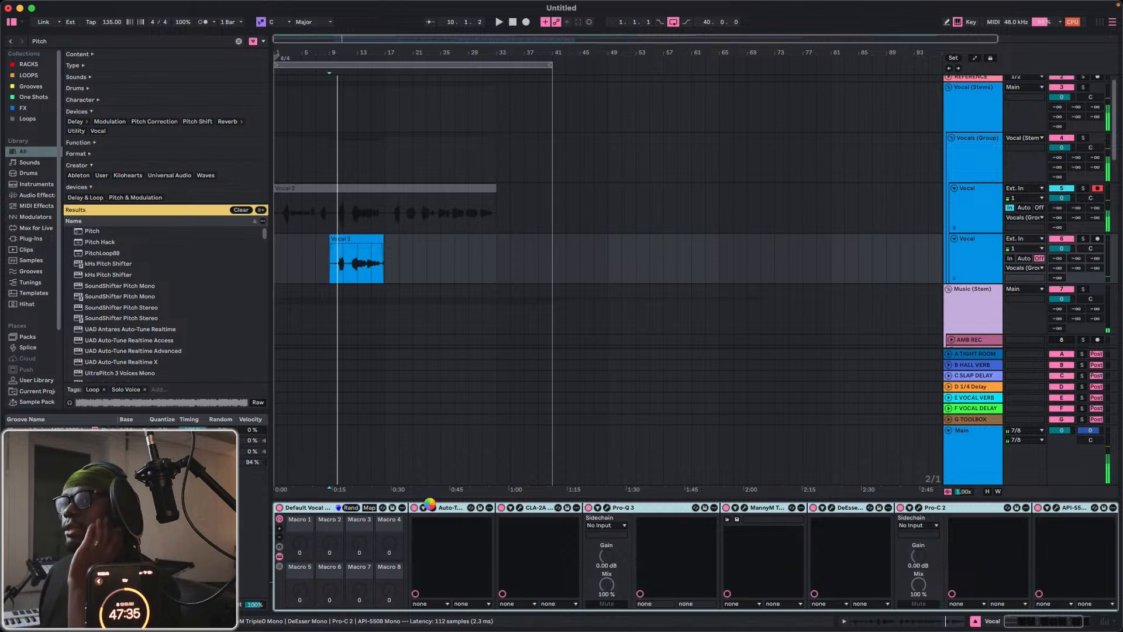
click(432, 509)
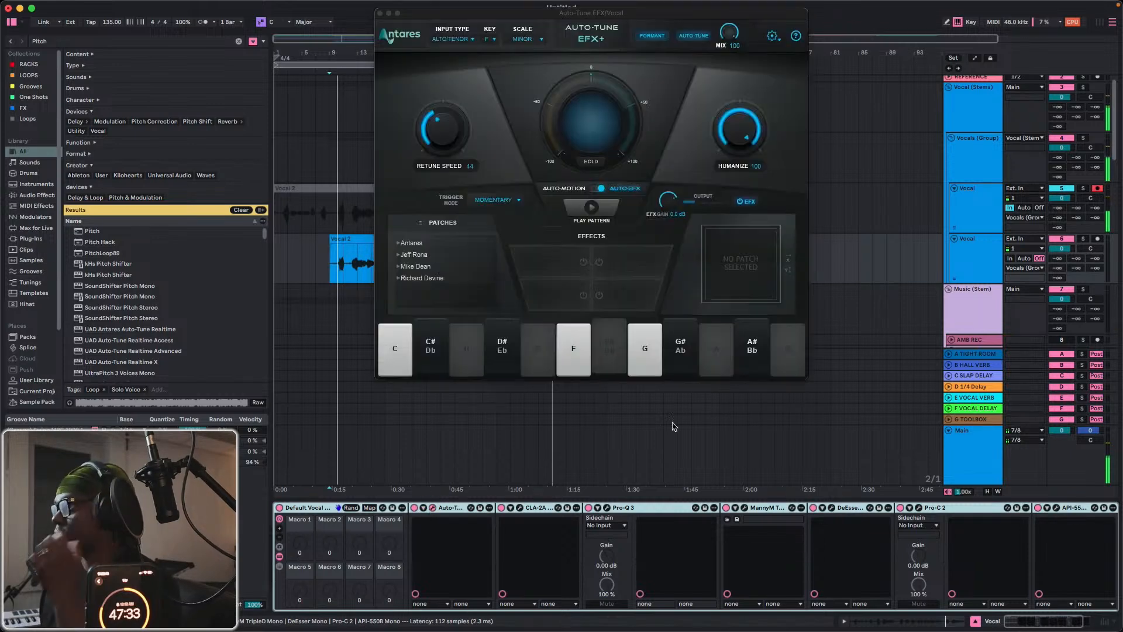
click(490, 38)
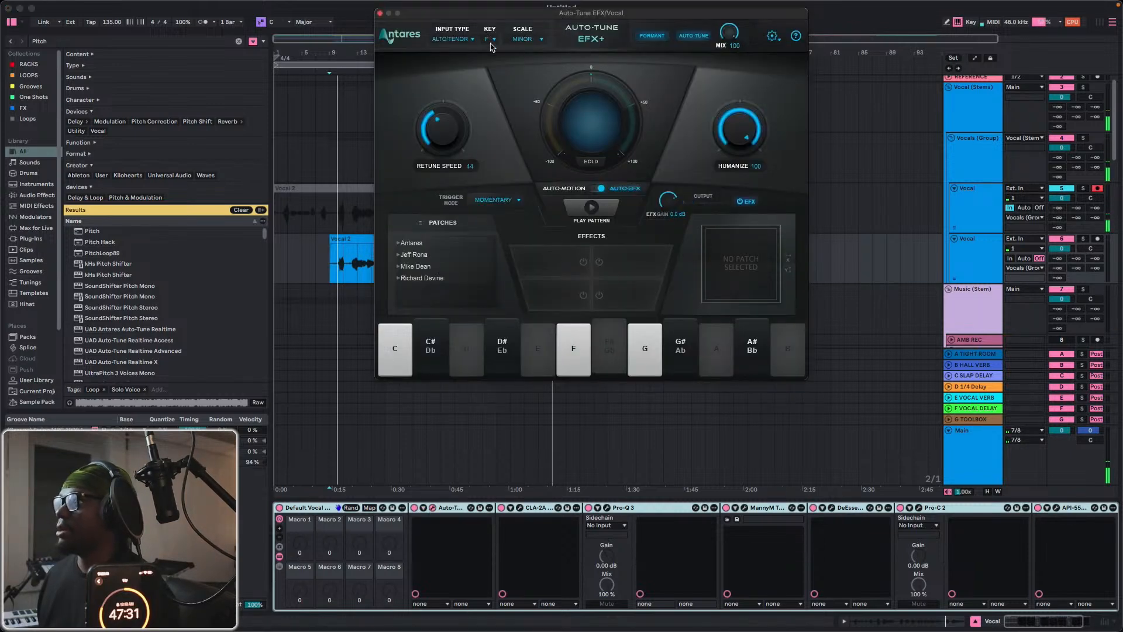
click(494, 131)
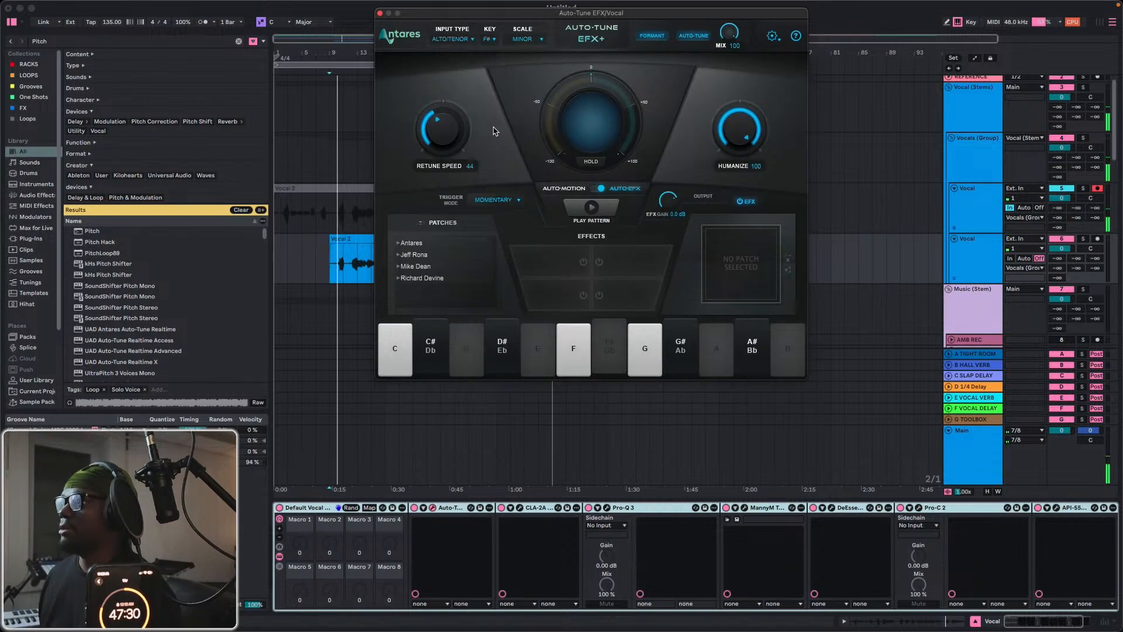
click(379, 13)
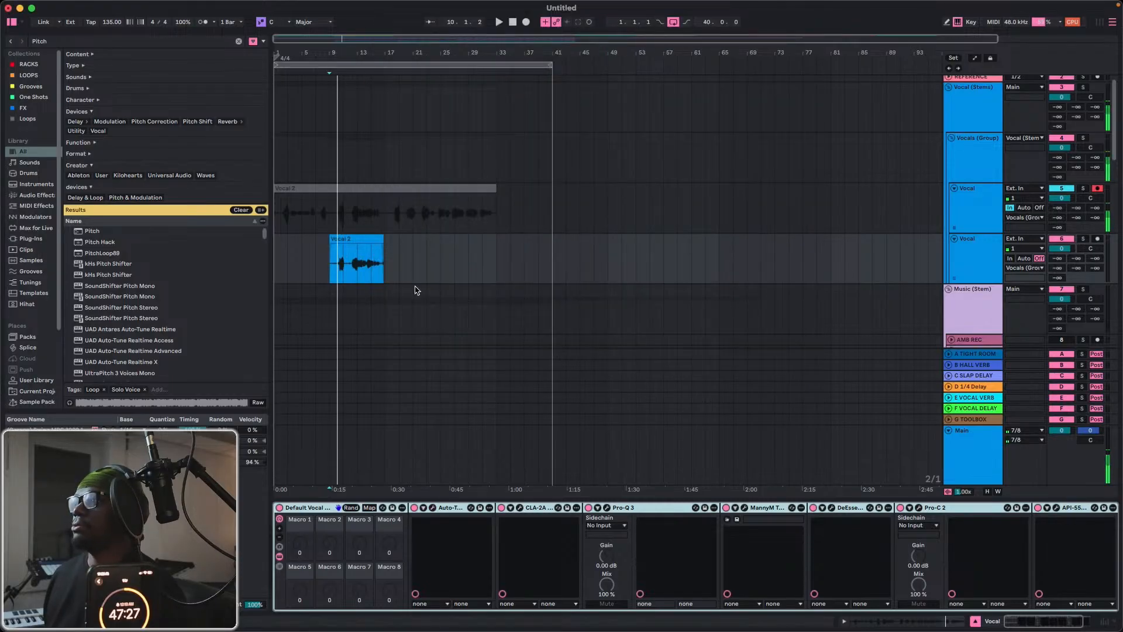
Play back the moved vocal clip and trim it to run from bar 10 to about the middle of bar 16.
key(space)
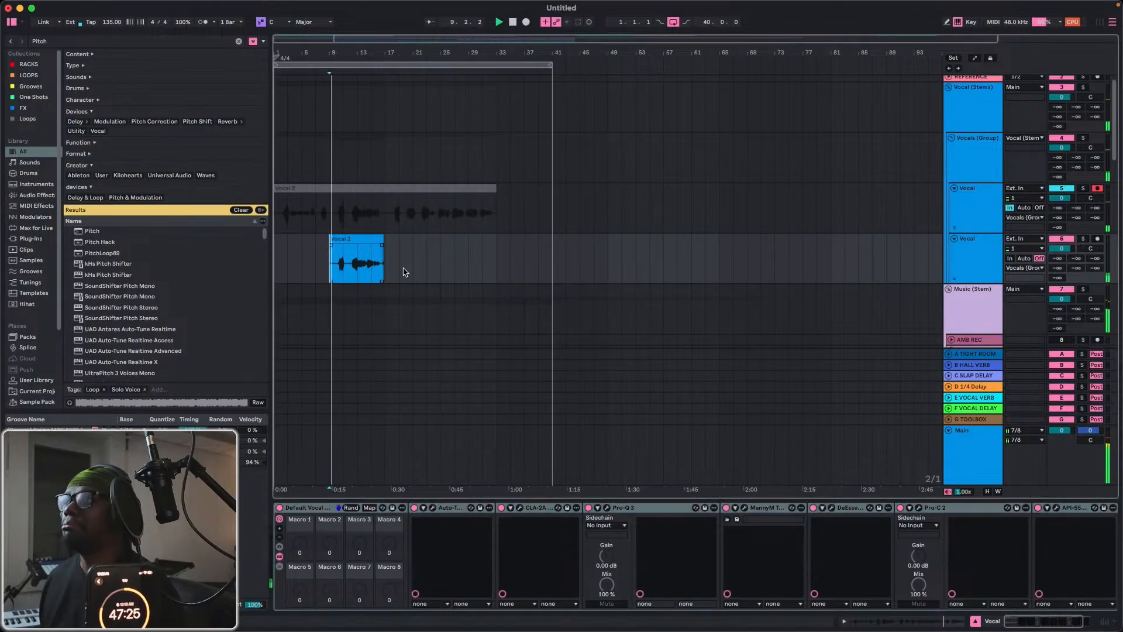
drag(345, 55, 410, 193)
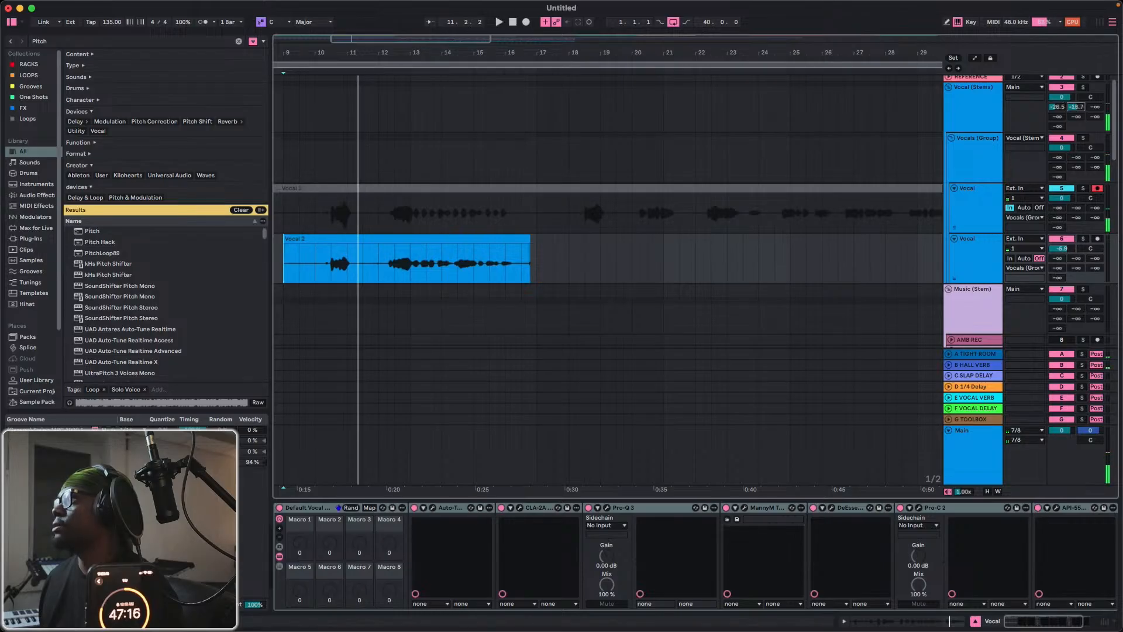
key(space)
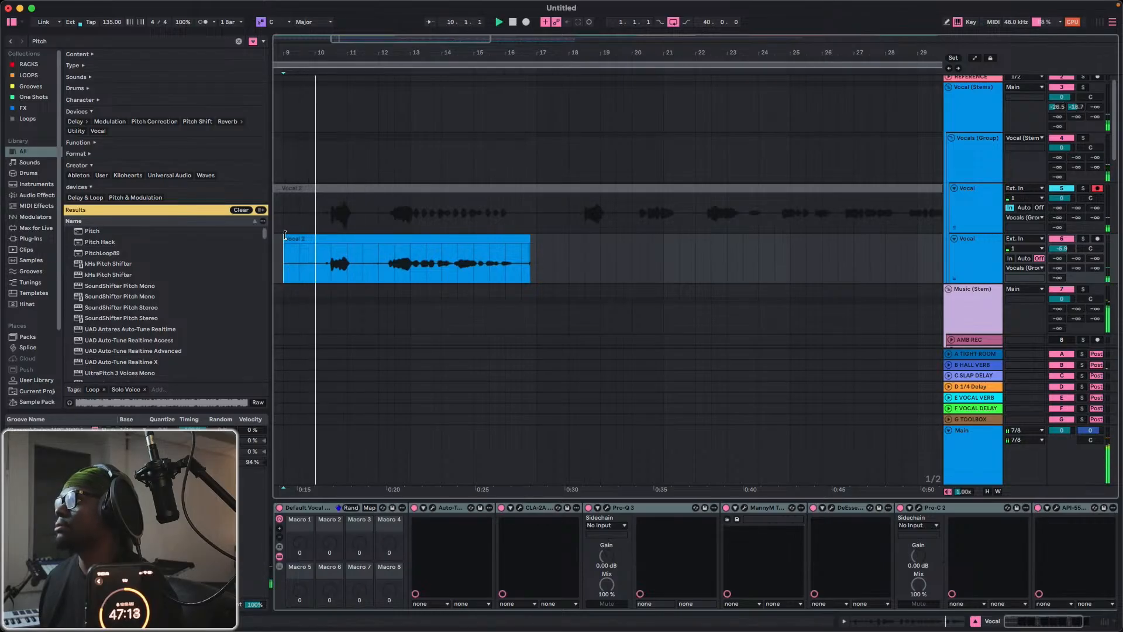
drag(285, 235, 320, 238)
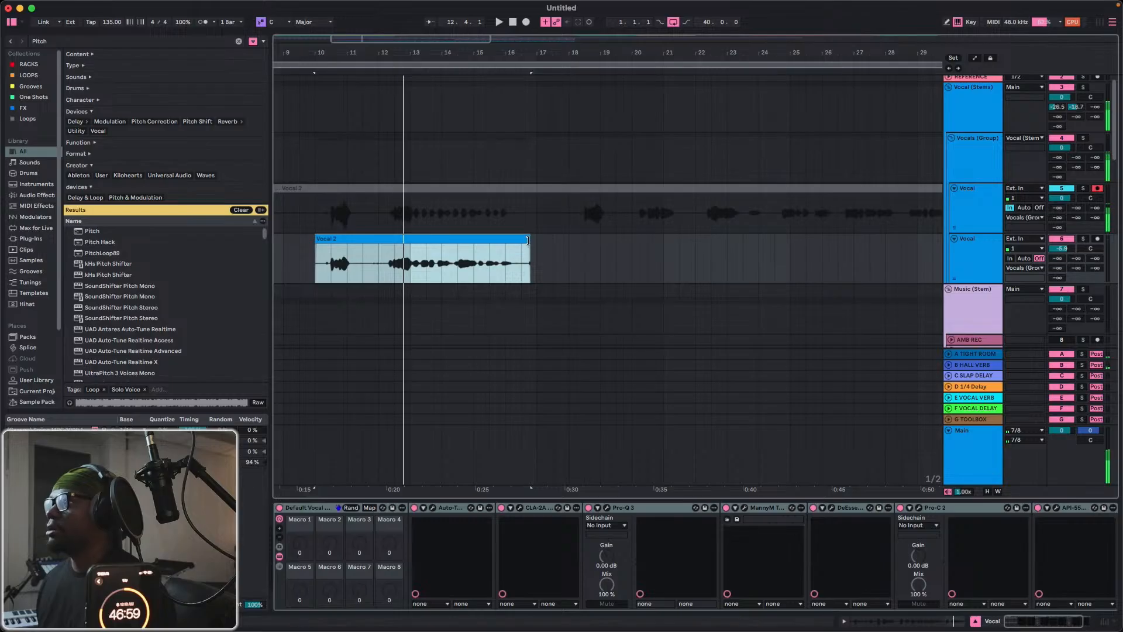
mouse_move(527, 240)
mouse_down()
mouse_move(371, 240)
mouse_move(518, 253)
mouse_up()
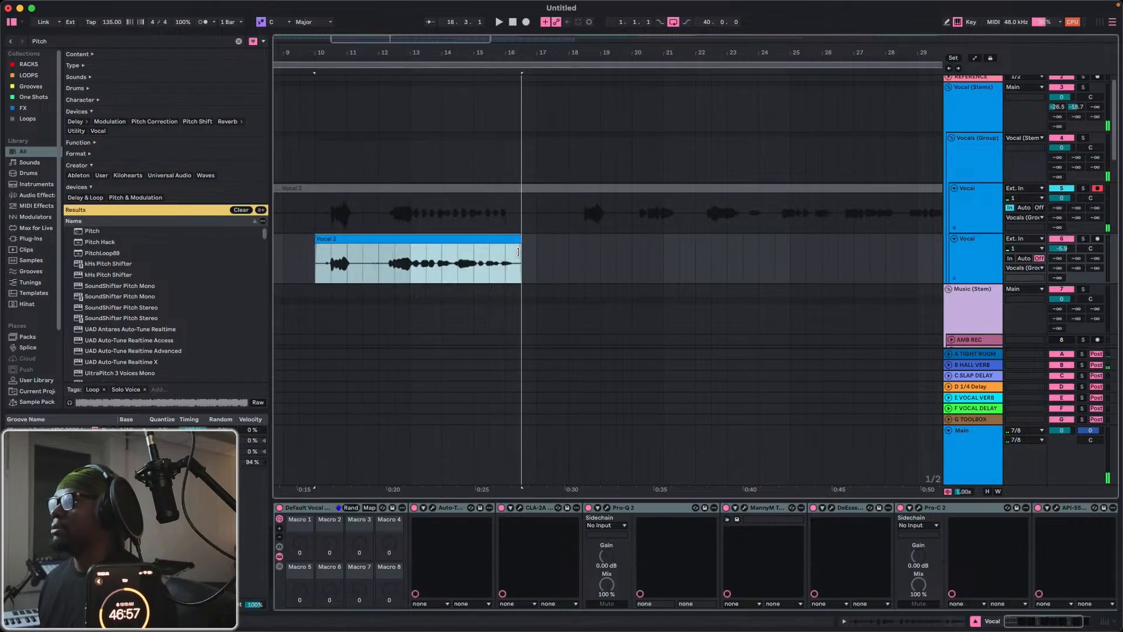
Split the trimmed vocal clip at bar 12 and shorten the first piece to just after its short phrase in bar 11.
click(370, 269)
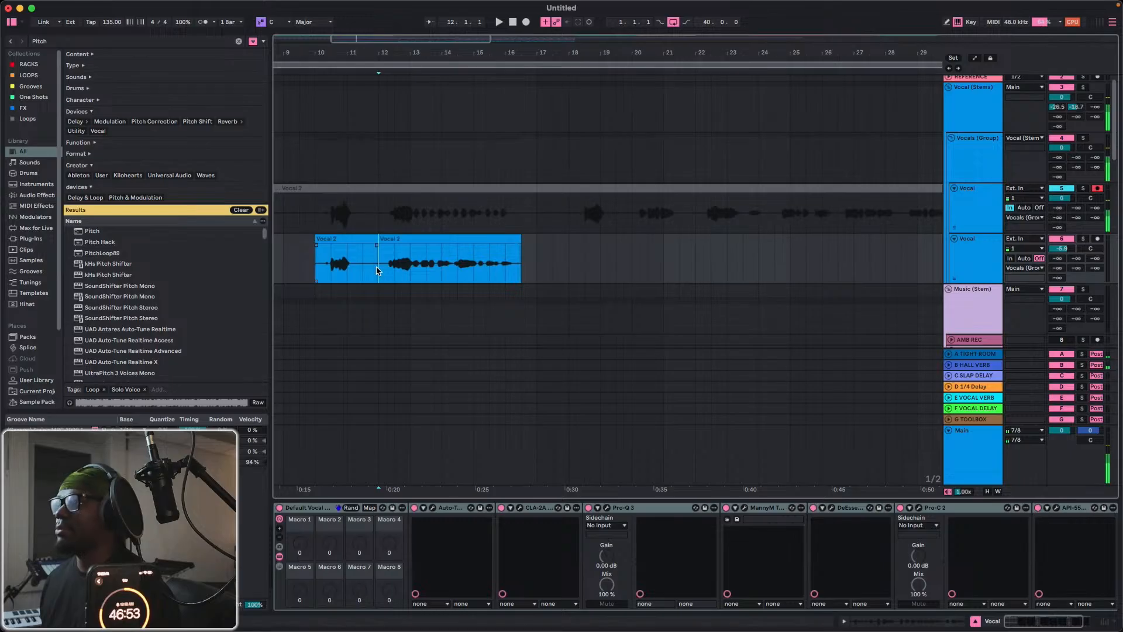
drag(373, 238, 352, 240)
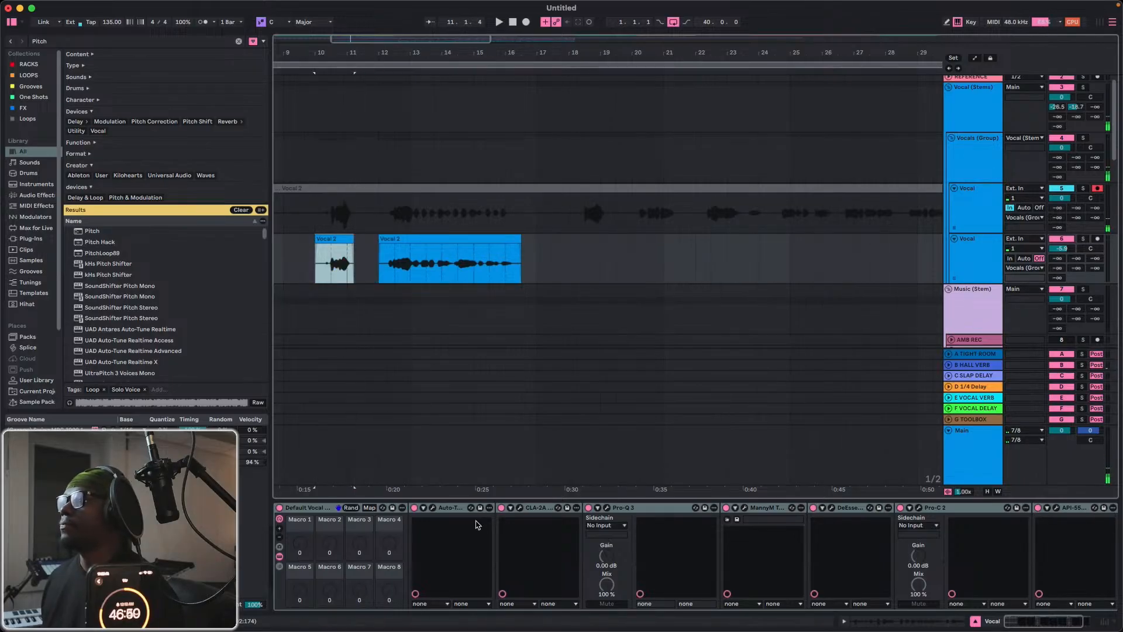
Bypass CLA-2A, Pro-Q 3, MannyM TripleD, DeEsser, Pro-C 2 and API-550B on the second Vocal track, leaving Auto-Tune on.
click(528, 509)
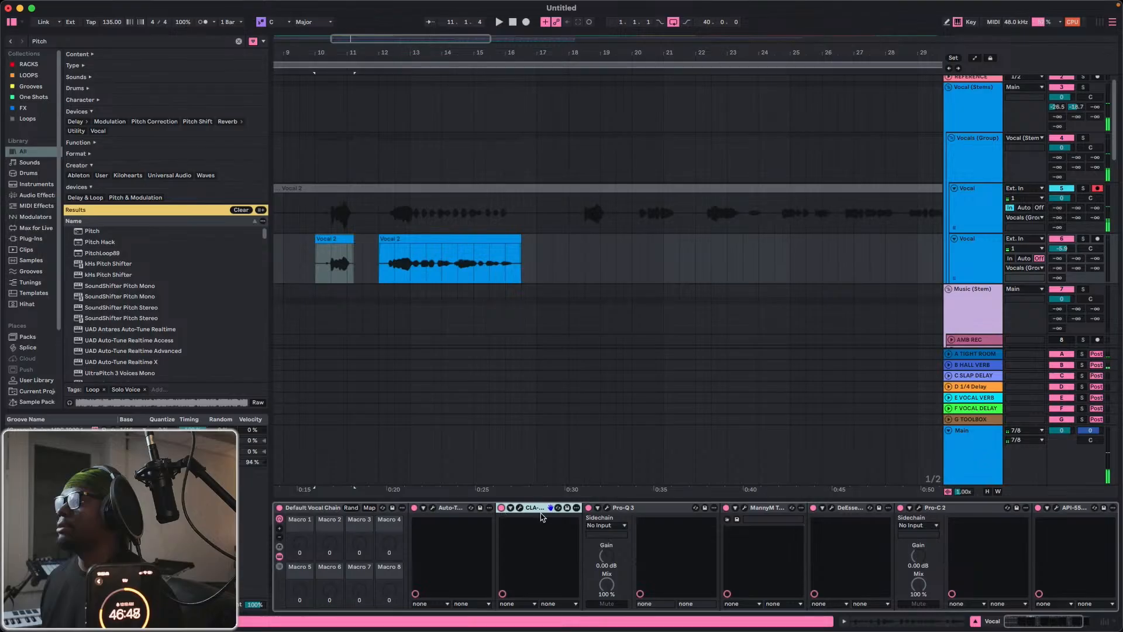
key(0)
click(588, 508)
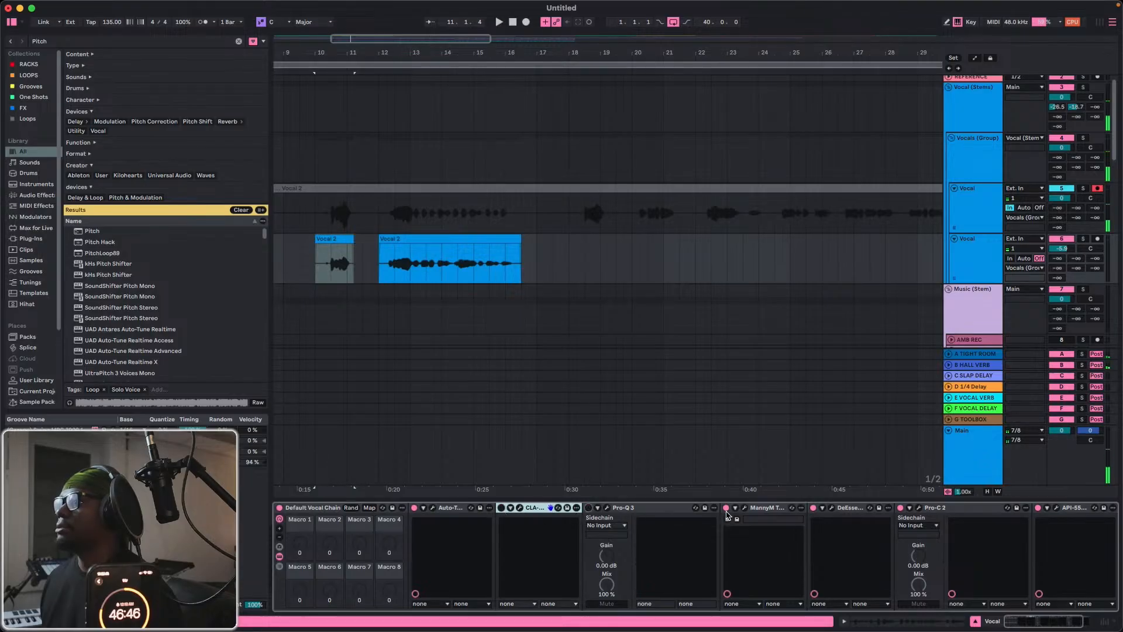
click(725, 507)
click(813, 508)
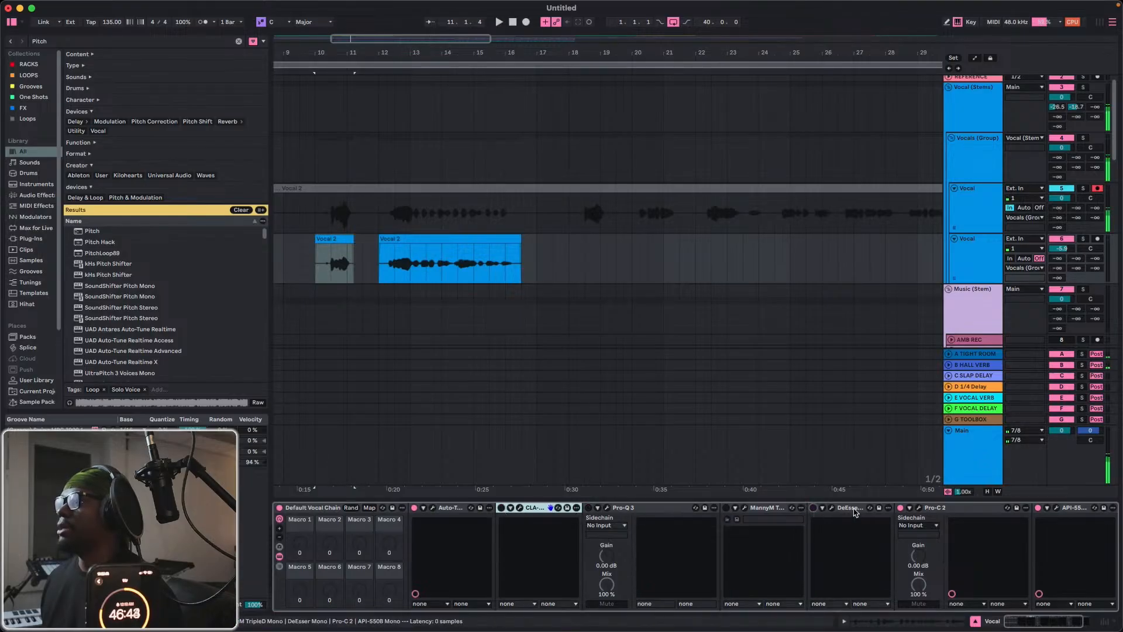
scroll(854, 512, right, 2)
click(826, 508)
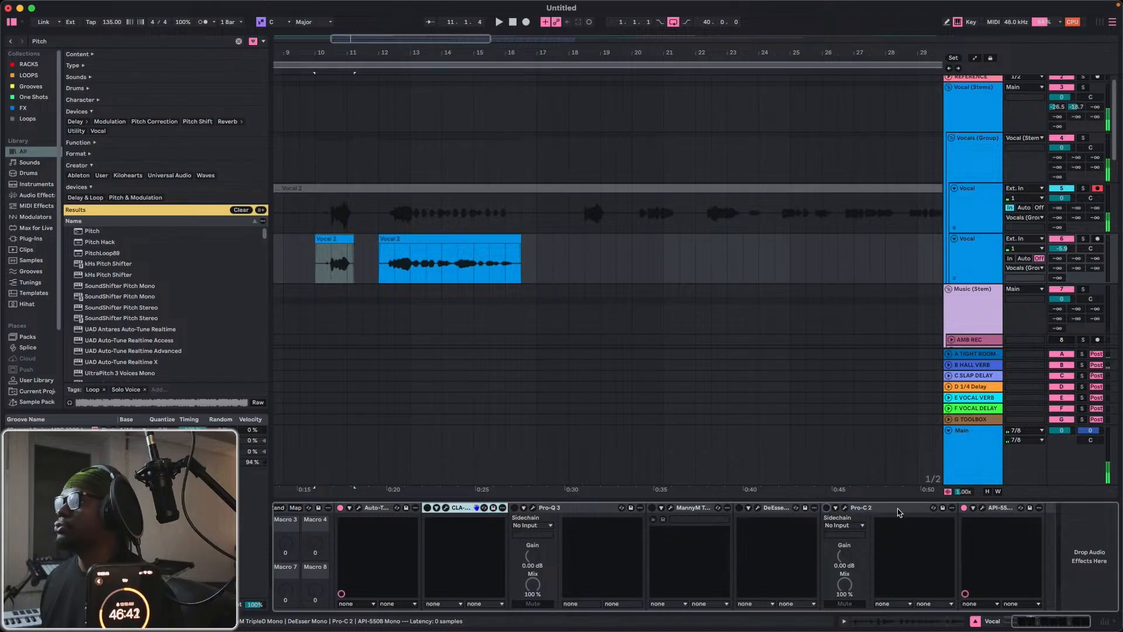
click(964, 507)
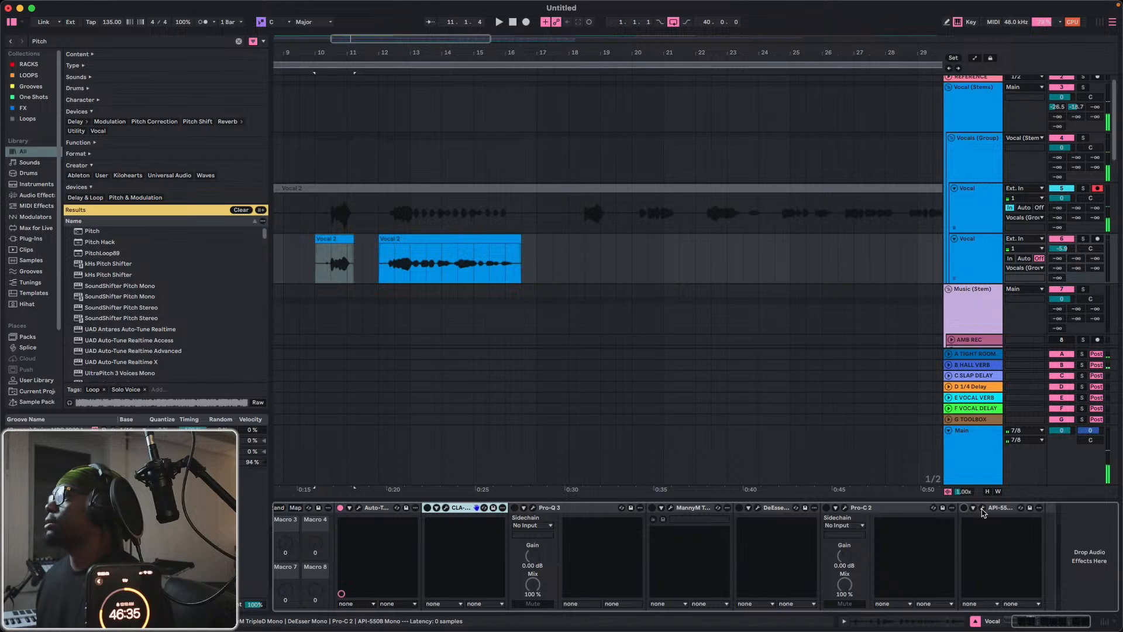
Fold the API-550B device in the second Vocal track's effects chain.
click(982, 508)
click(982, 509)
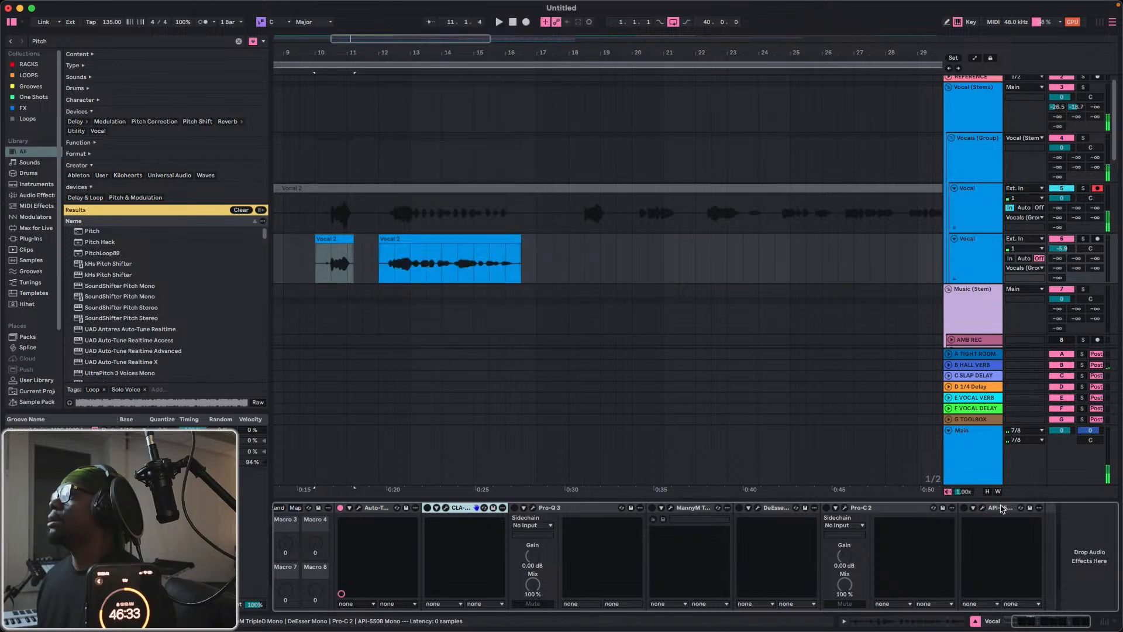
double_click(1001, 508)
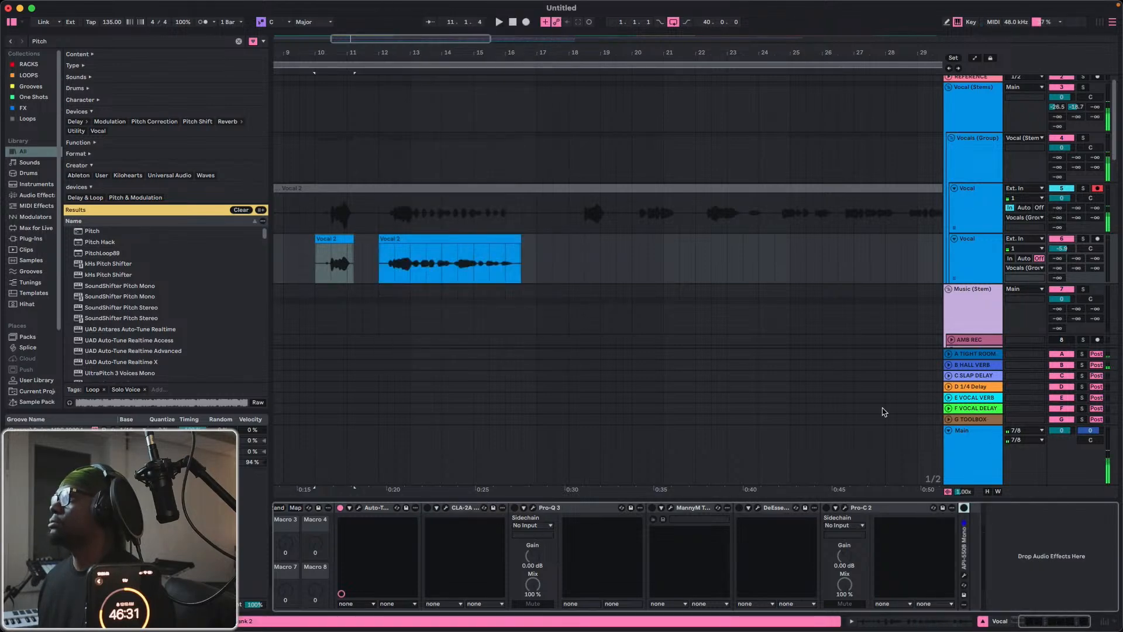
On the first Vocal track, fold the Auto-Tune EFX and CLA-2A devices and bypass CLA-2A.
click(975, 221)
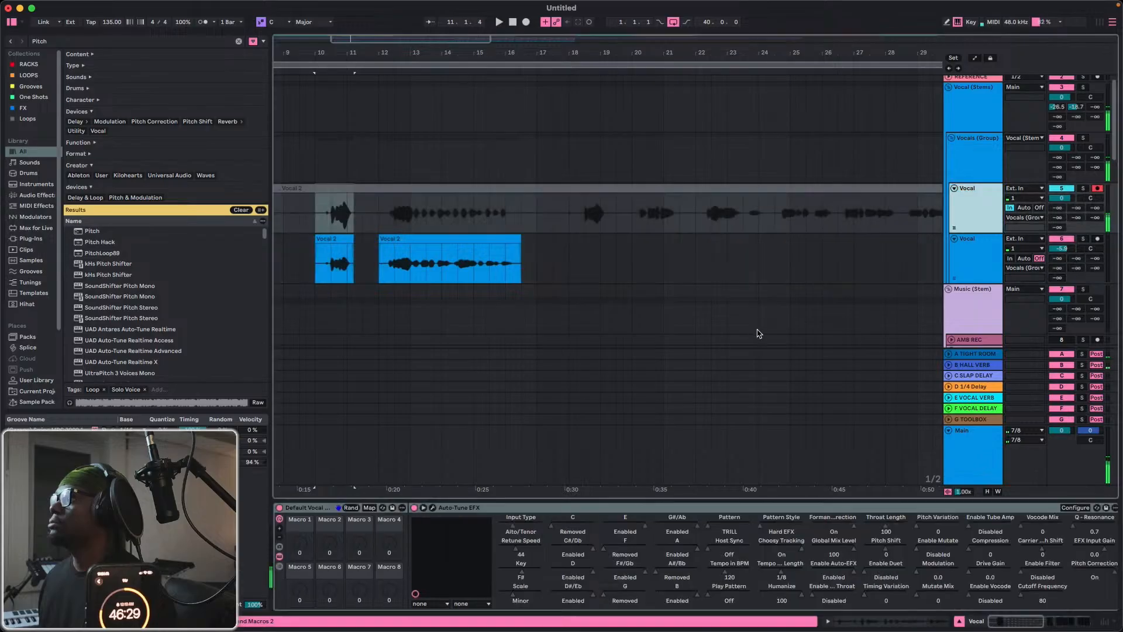
double_click(478, 508)
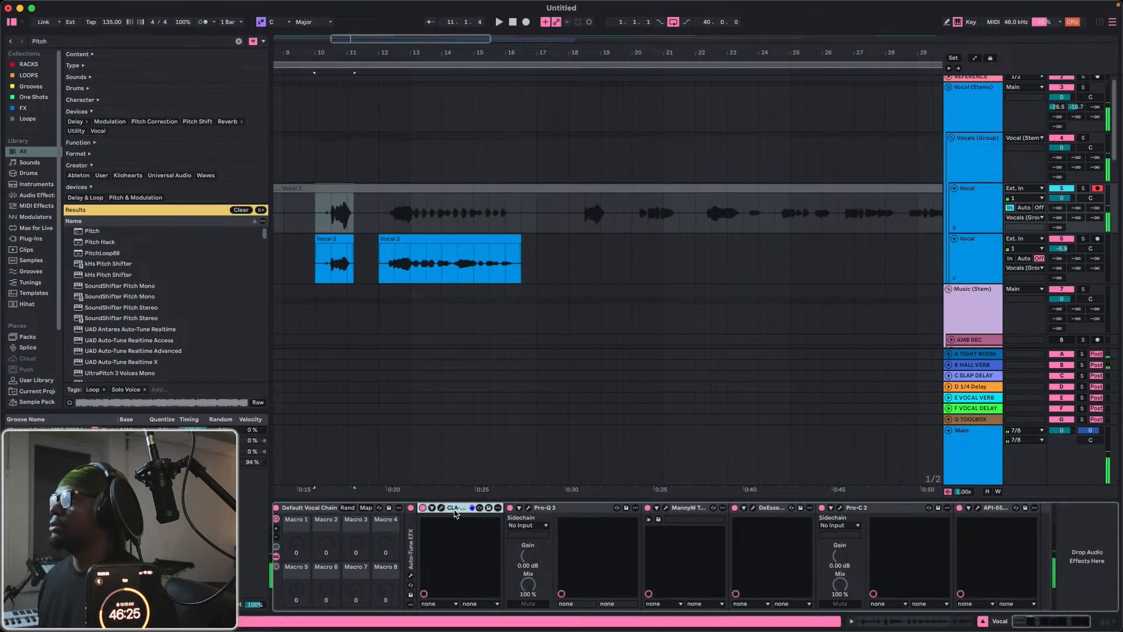
double_click(455, 509)
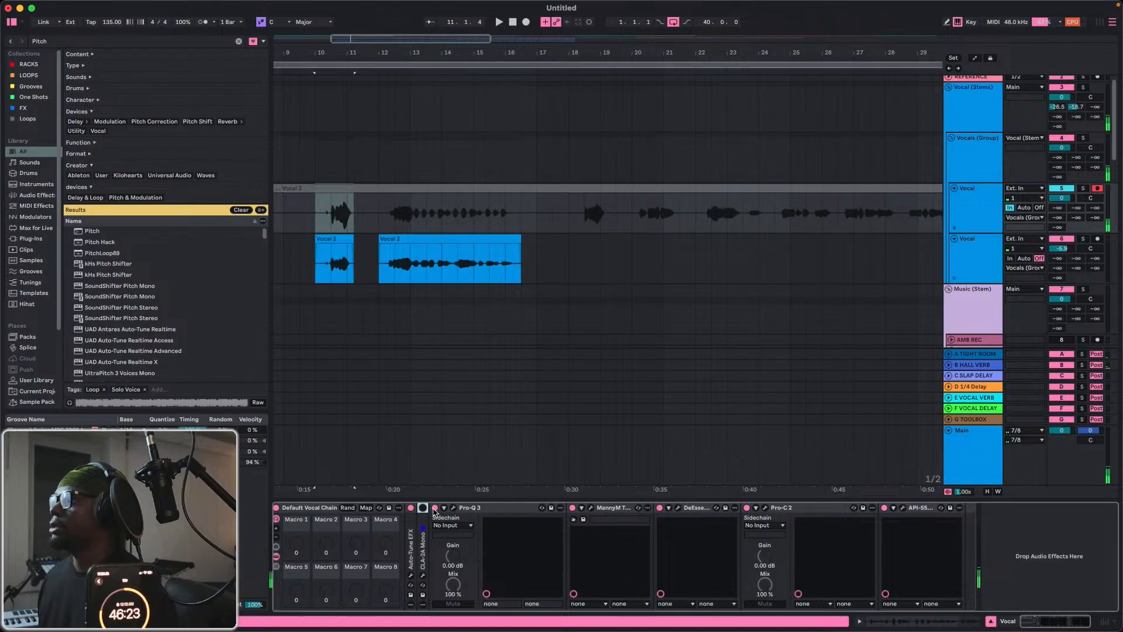
Bypass Pro-Q 3, MannyM TripleD, DeEsser, Pro-C 2 and API-550B on the first Vocal track.
click(435, 508)
click(572, 508)
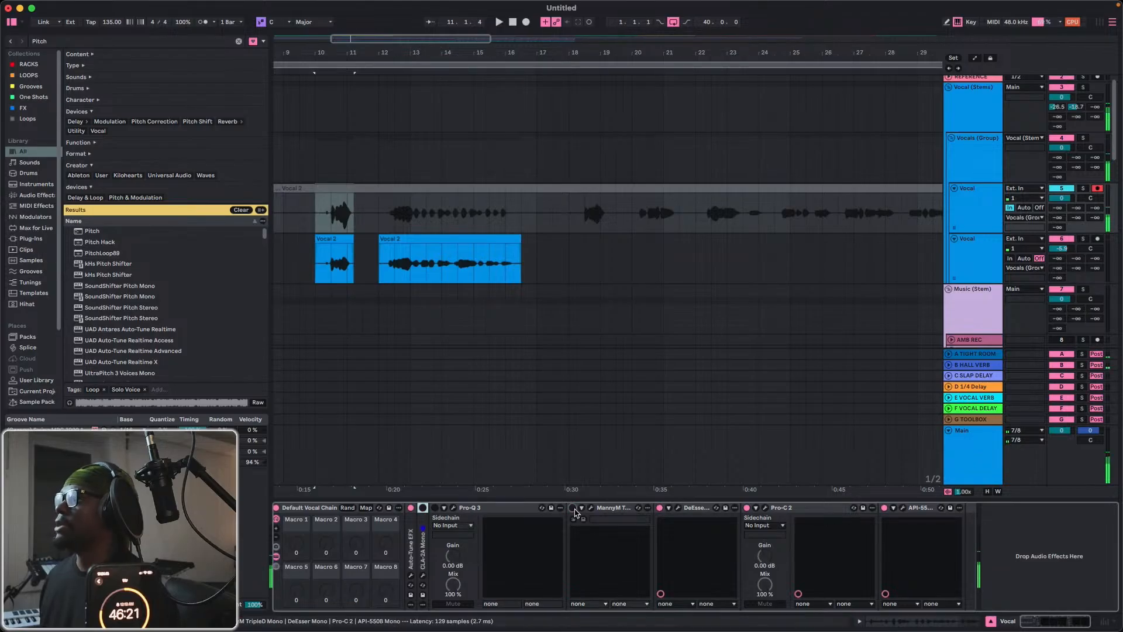
click(659, 508)
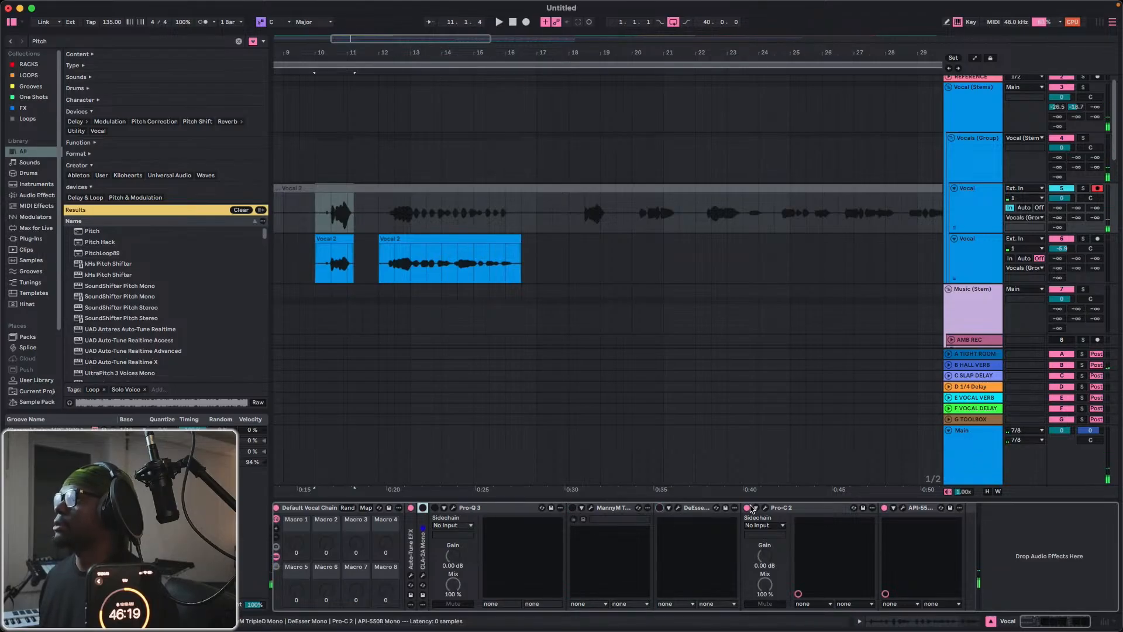
click(747, 508)
click(883, 507)
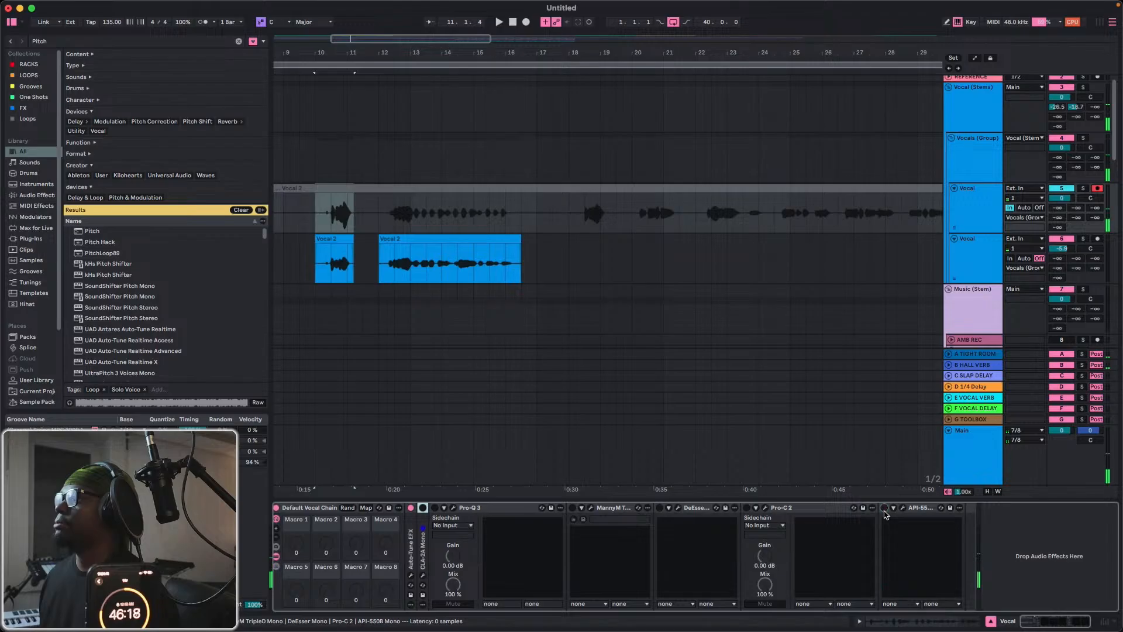
Fold the Pro-Q 3, MannyM TripleD, DeEsser, Pro-C 2 and API-550B devices in the first Vocal track's chain.
double_click(506, 507)
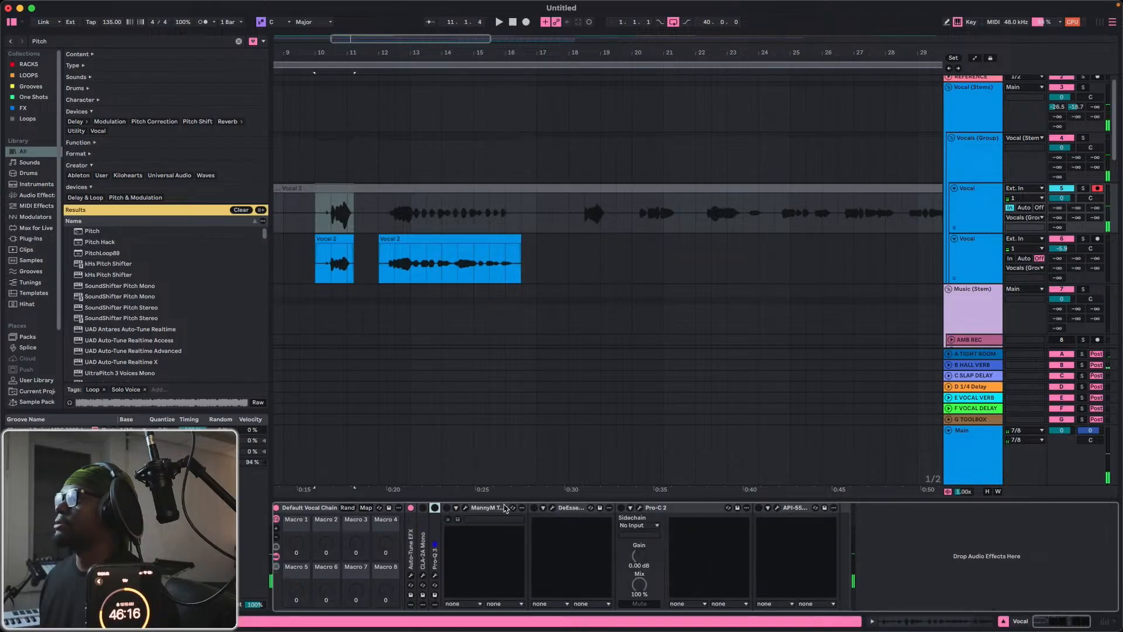
click(467, 508)
click(467, 508)
double_click(492, 508)
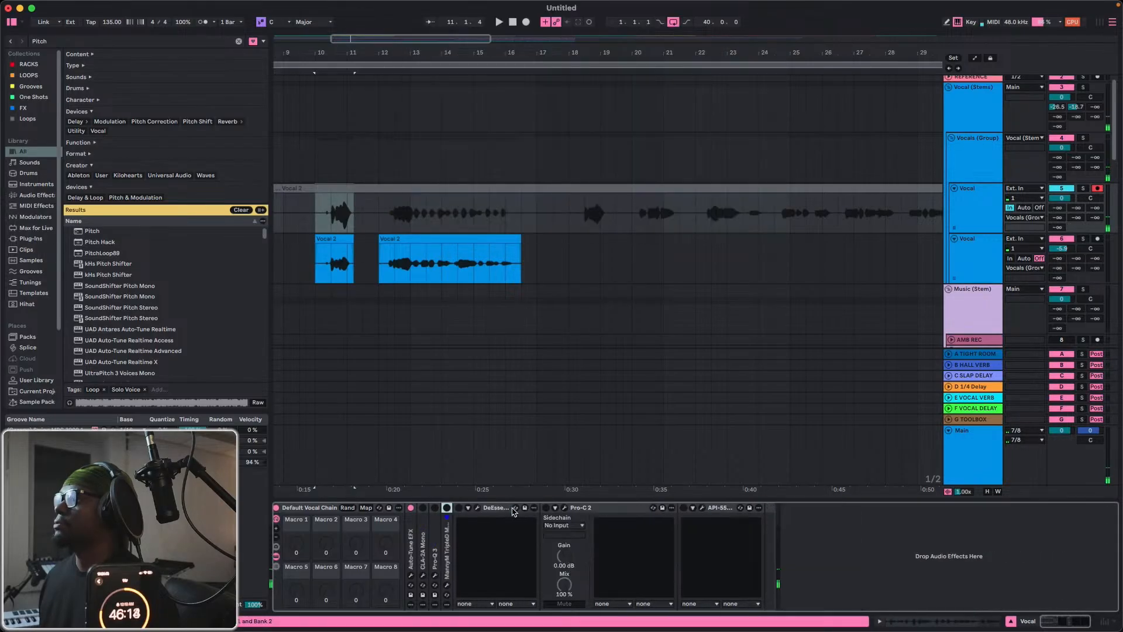
double_click(511, 509)
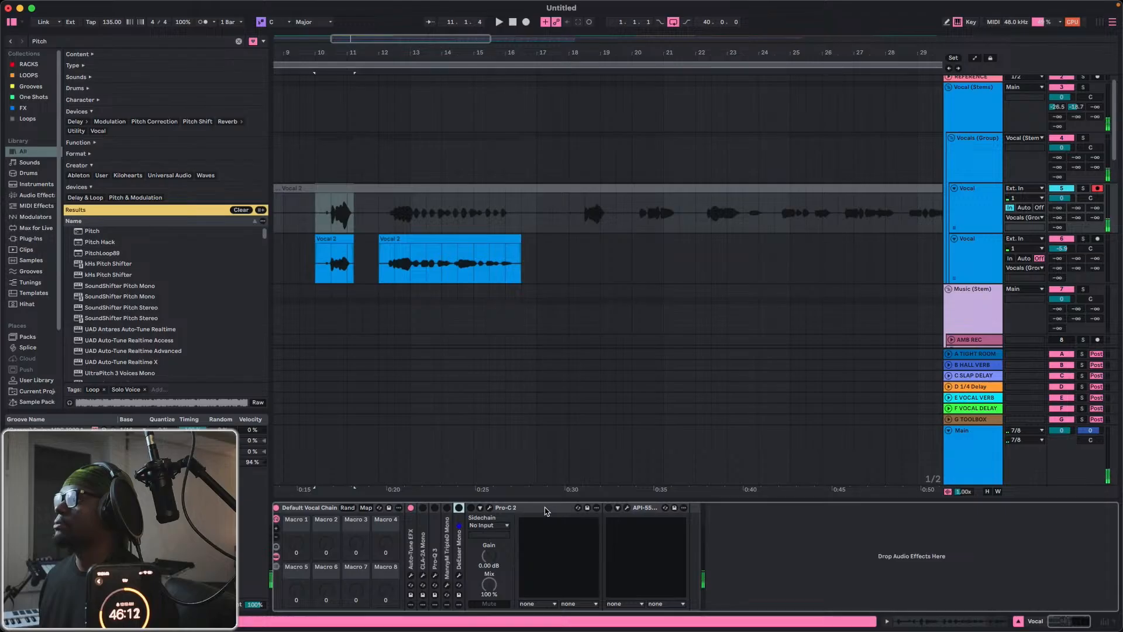
double_click(545, 508)
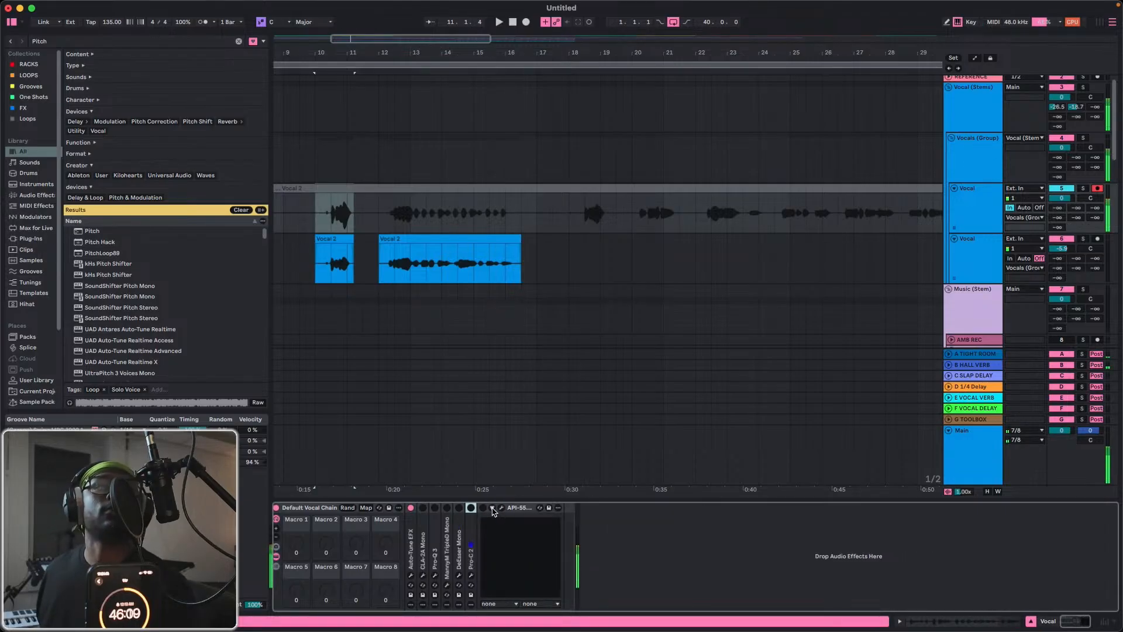
click(516, 509)
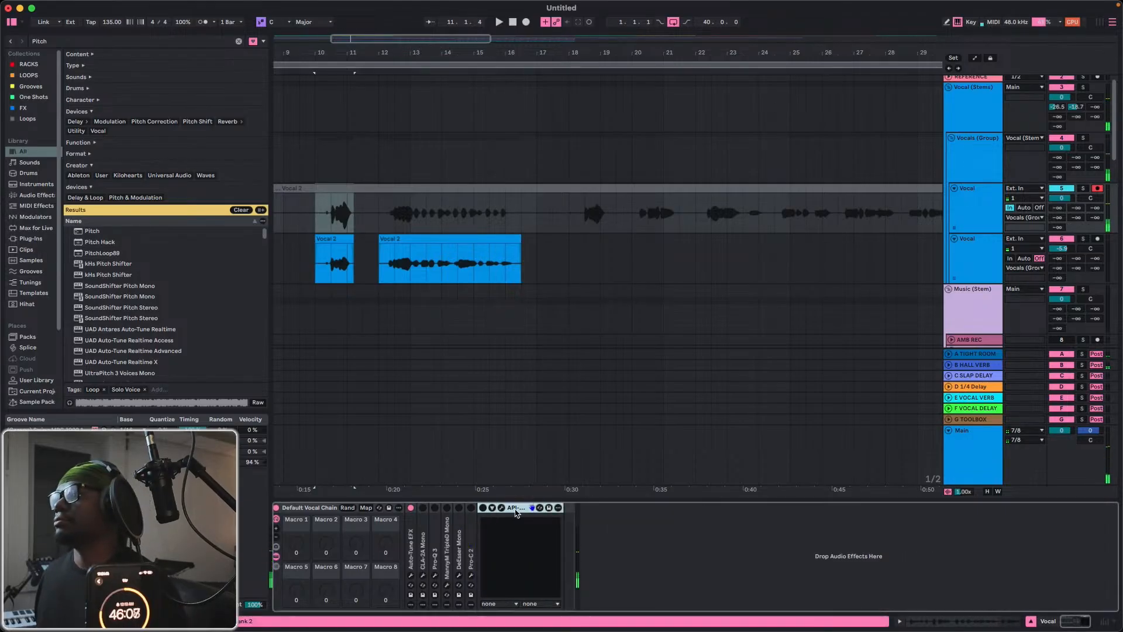
double_click(515, 509)
Reset the first two send levels on the Vocal (Stems) track to -inf.
click(423, 539)
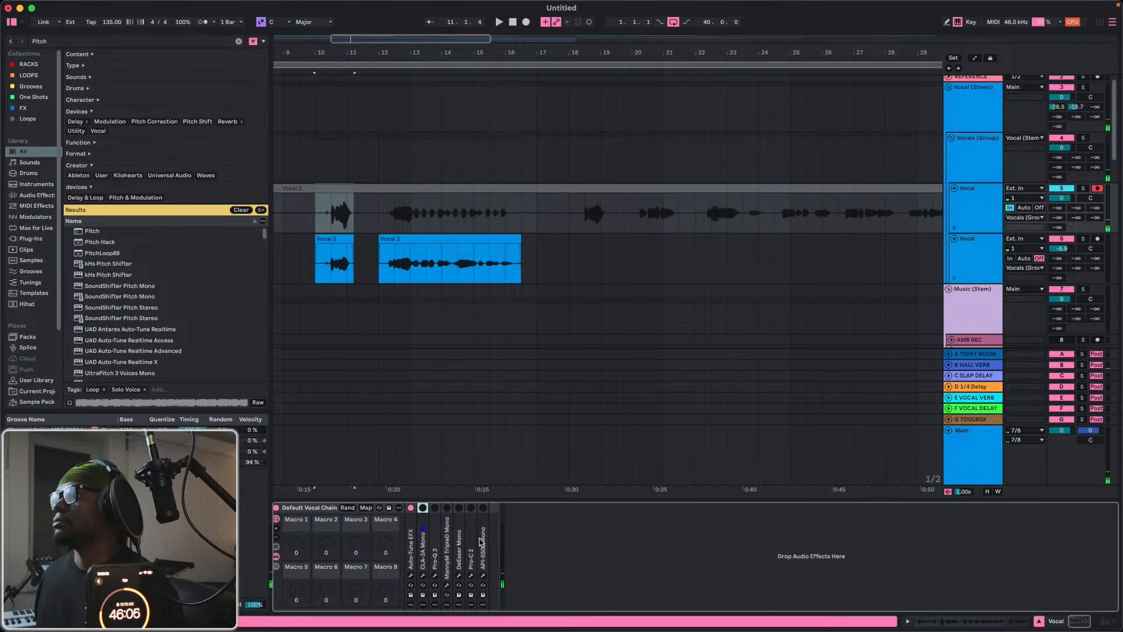
shift+click(481, 541)
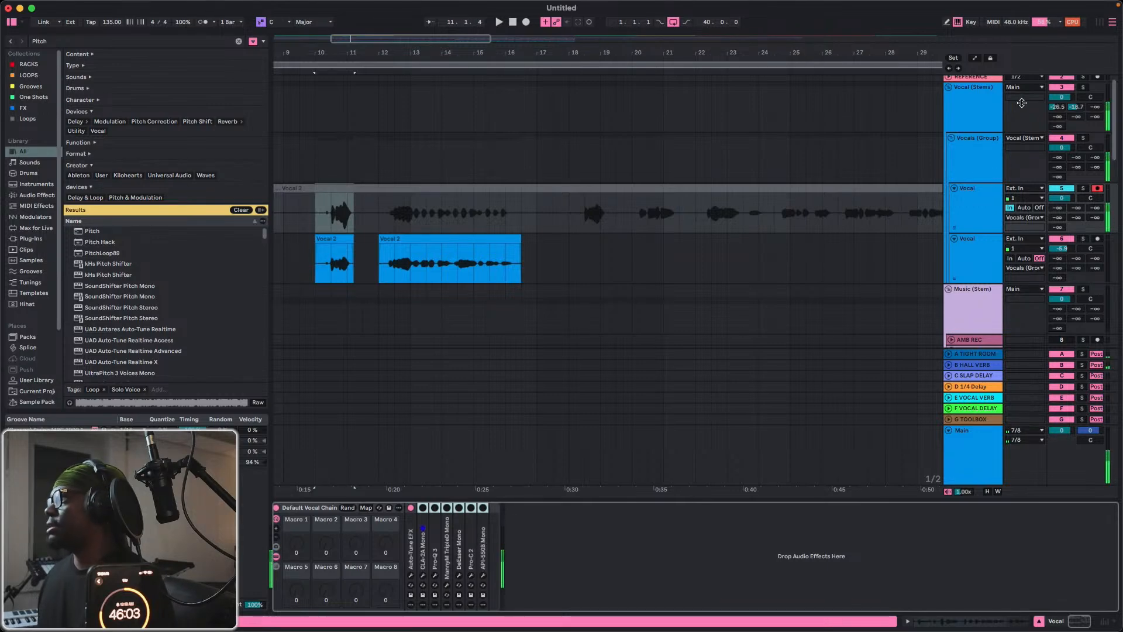
click(1057, 107)
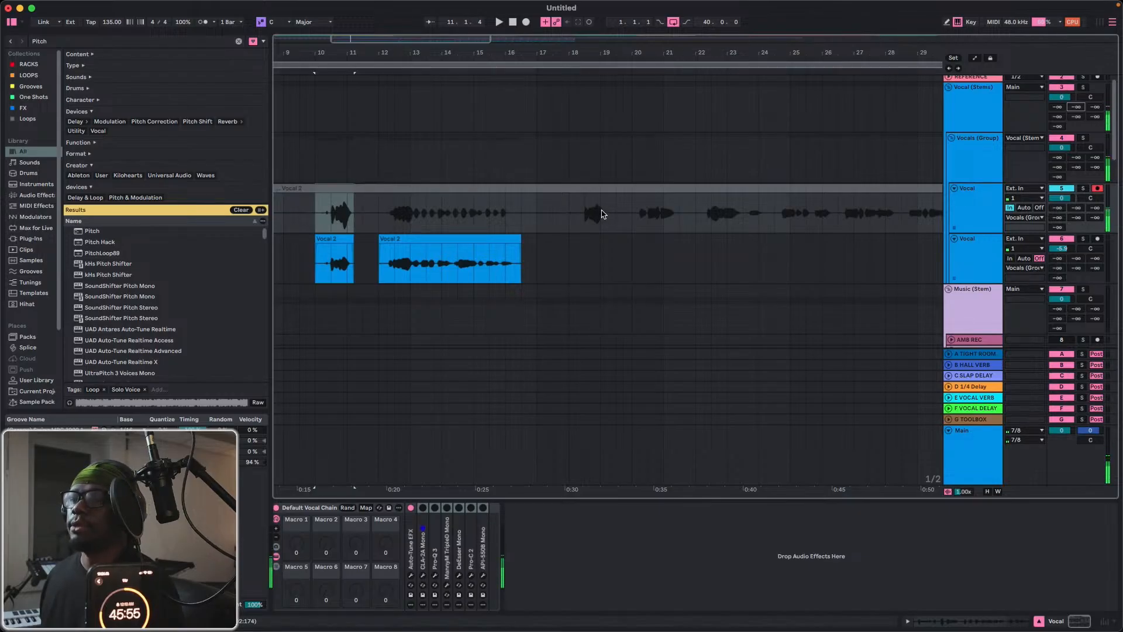
Delete the devices from CLA-2A Mono through API-550B Mono in the first Vocal track's chain, keeping only Auto-Tune EFX.
click(423, 539)
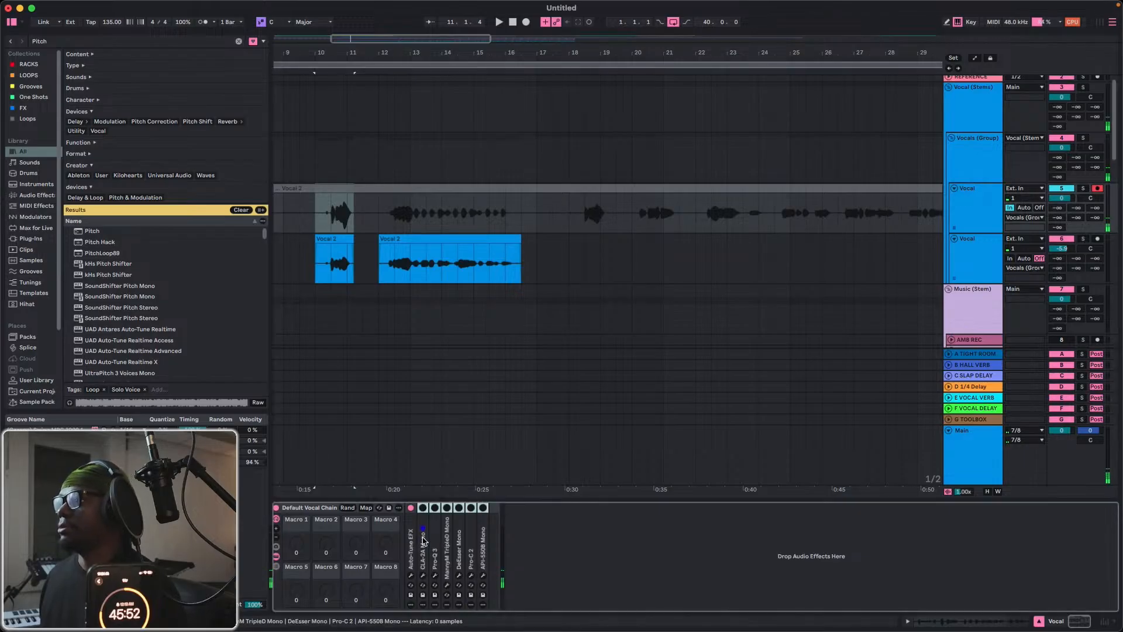
shift+click(484, 548)
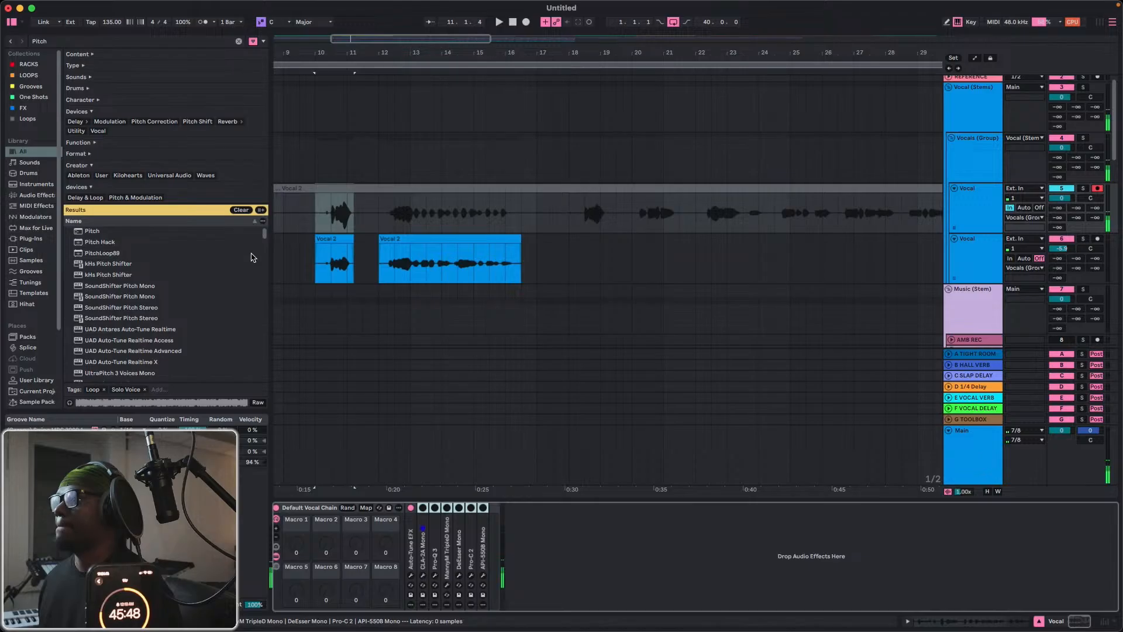
key(Delete)
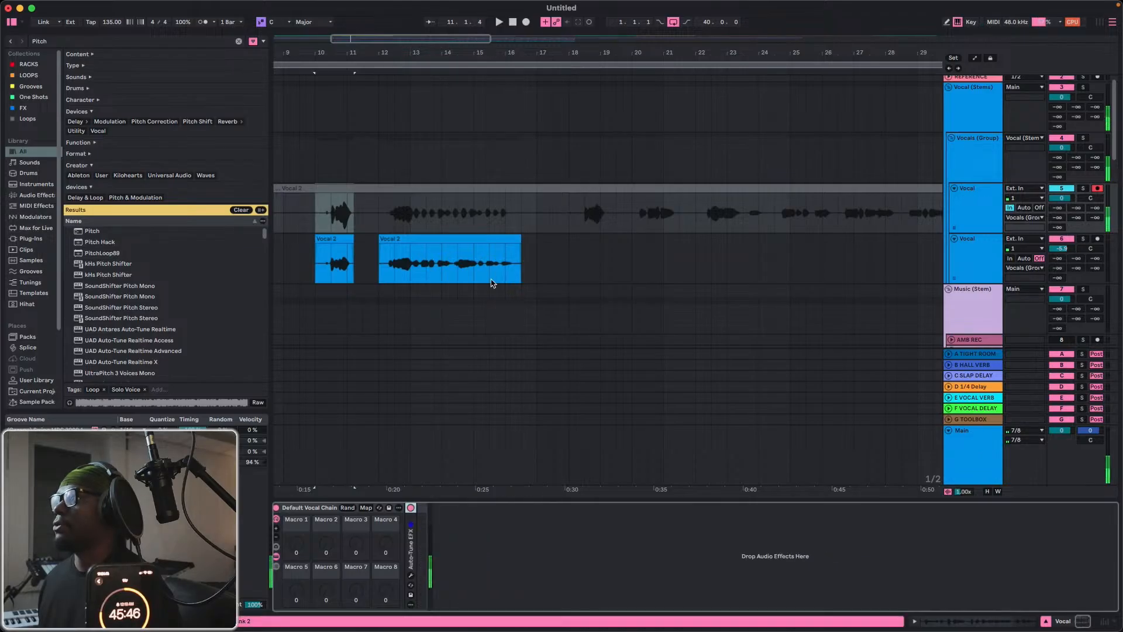
Delete the Vocal 2 clip starting at bar 12 from the second Vocal track and return the playback position to the start.
click(986, 219)
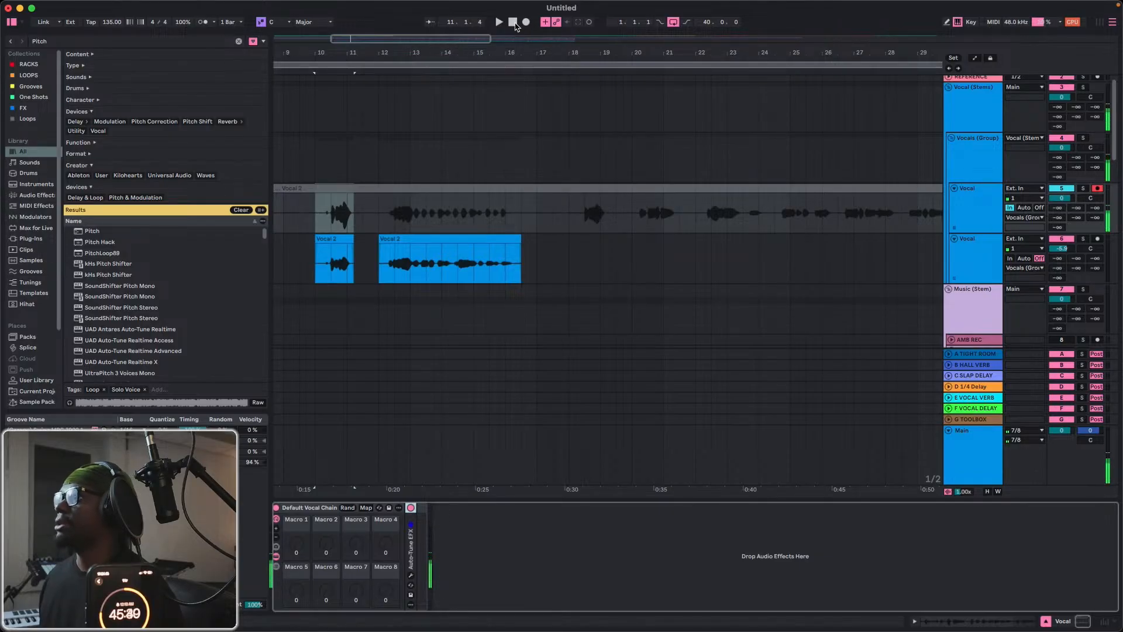
click(396, 268)
key(super+z)
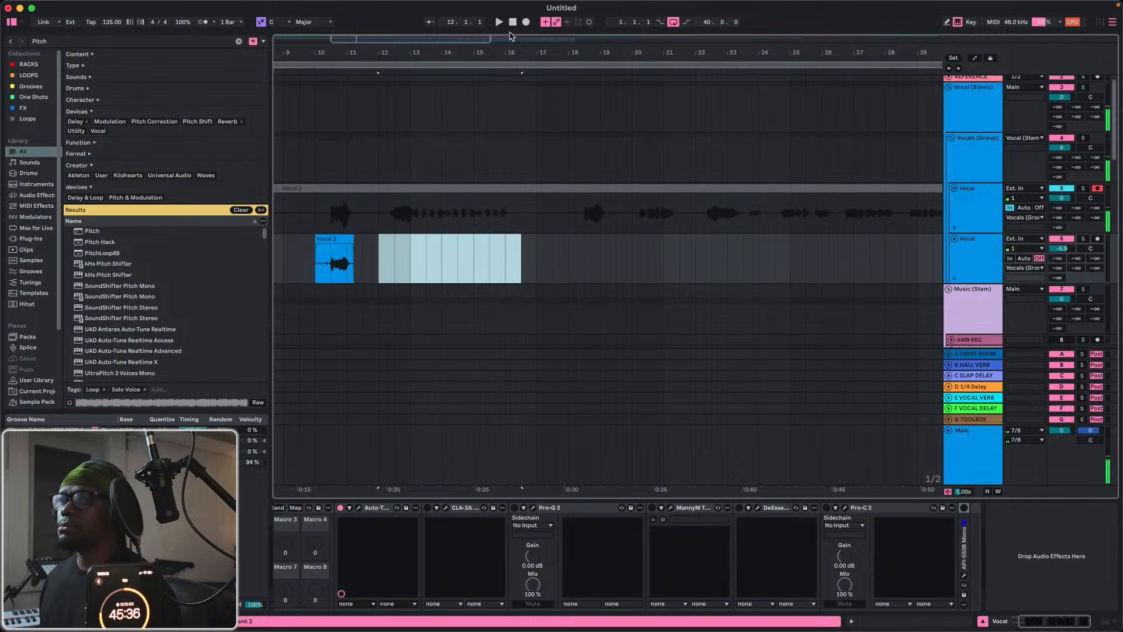
click(512, 22)
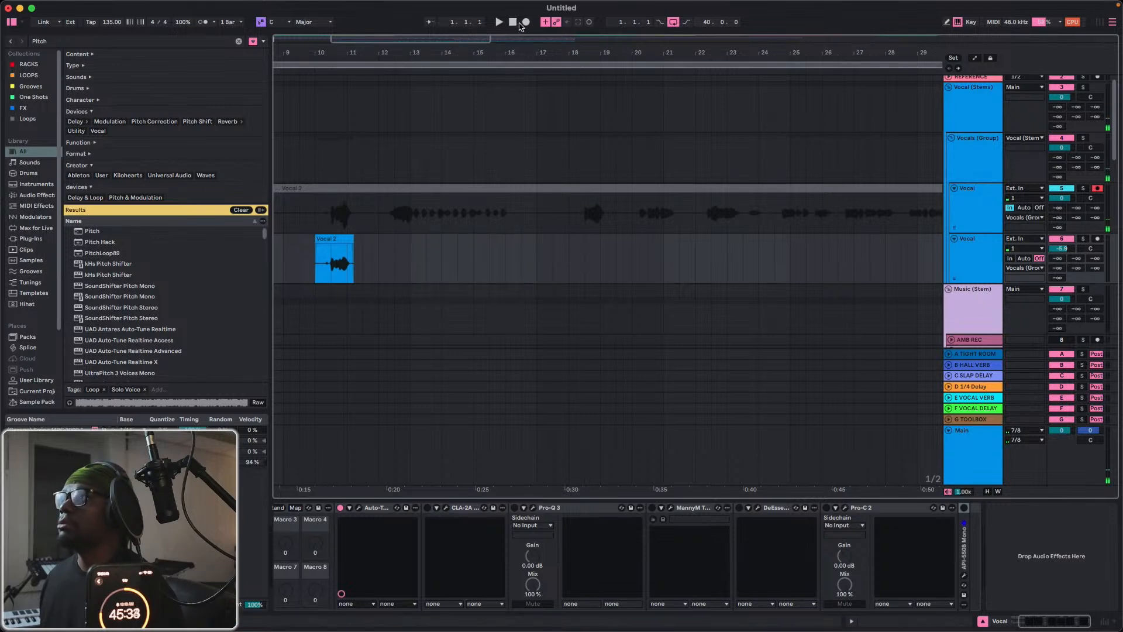
Play the second Vocal track from bar 9 and set its first send to -50 dB and its second send to -27 dB.
drag(385, 57, 421, 49)
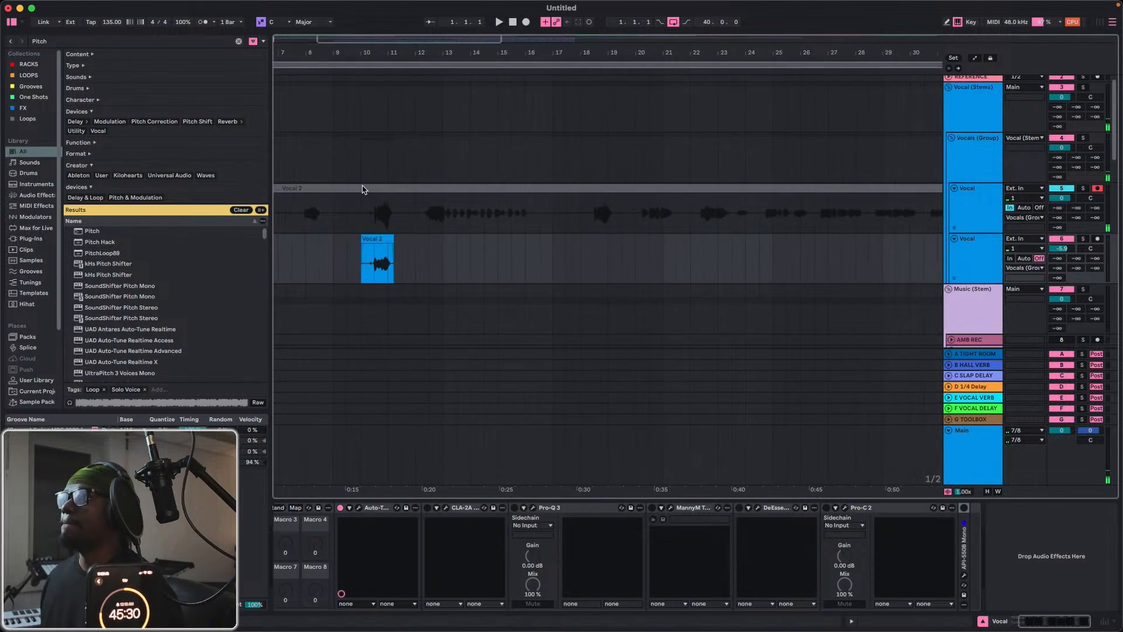
click(337, 266)
key(space)
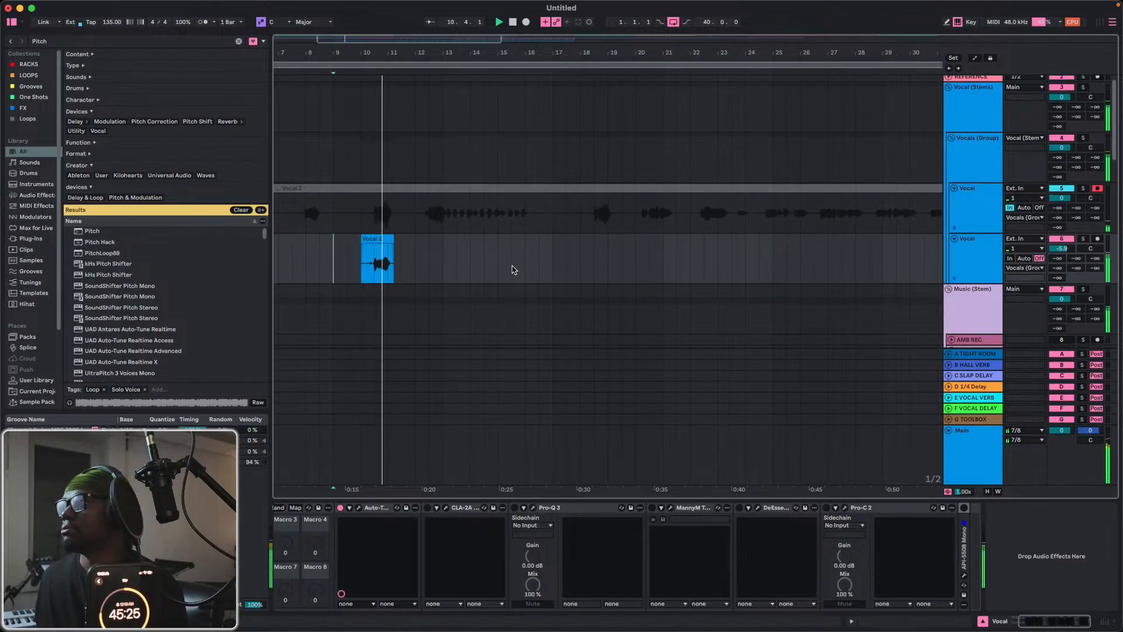
click(959, 256)
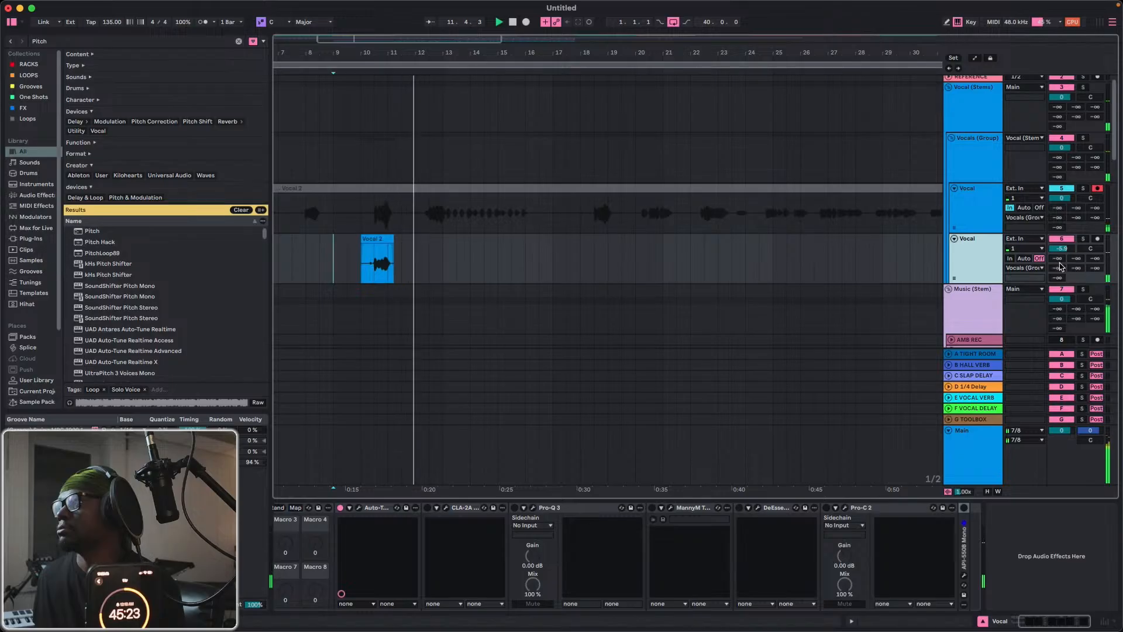
drag(1058, 259, 1077, 255)
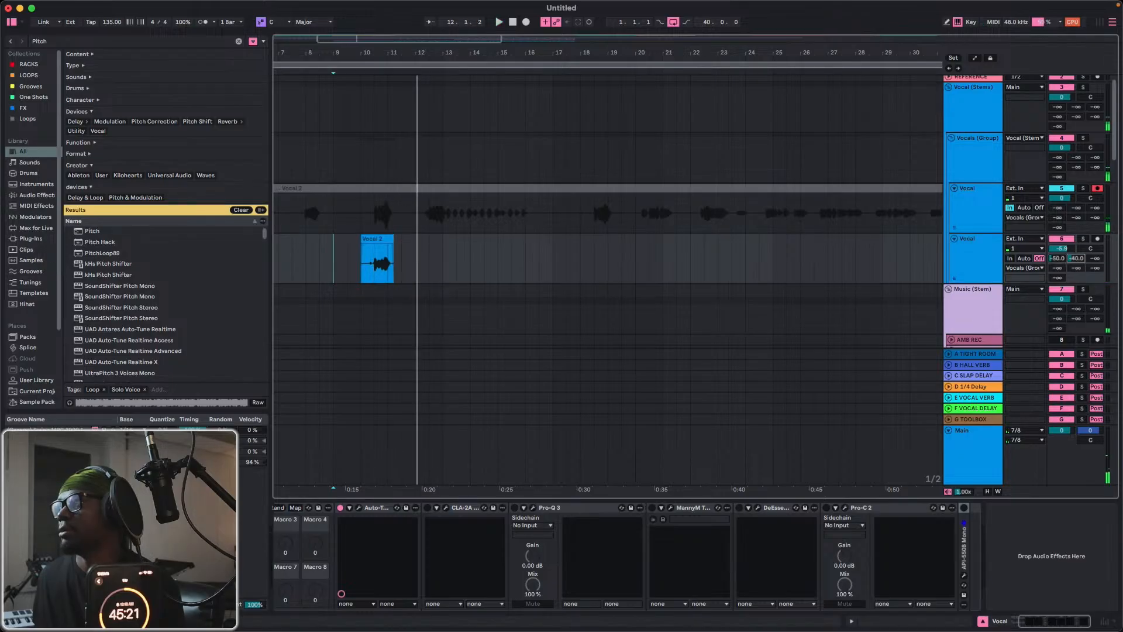
Set the second Vocal track's volume to 0 dB while auditioning the clip, and stop playback.
key(space)
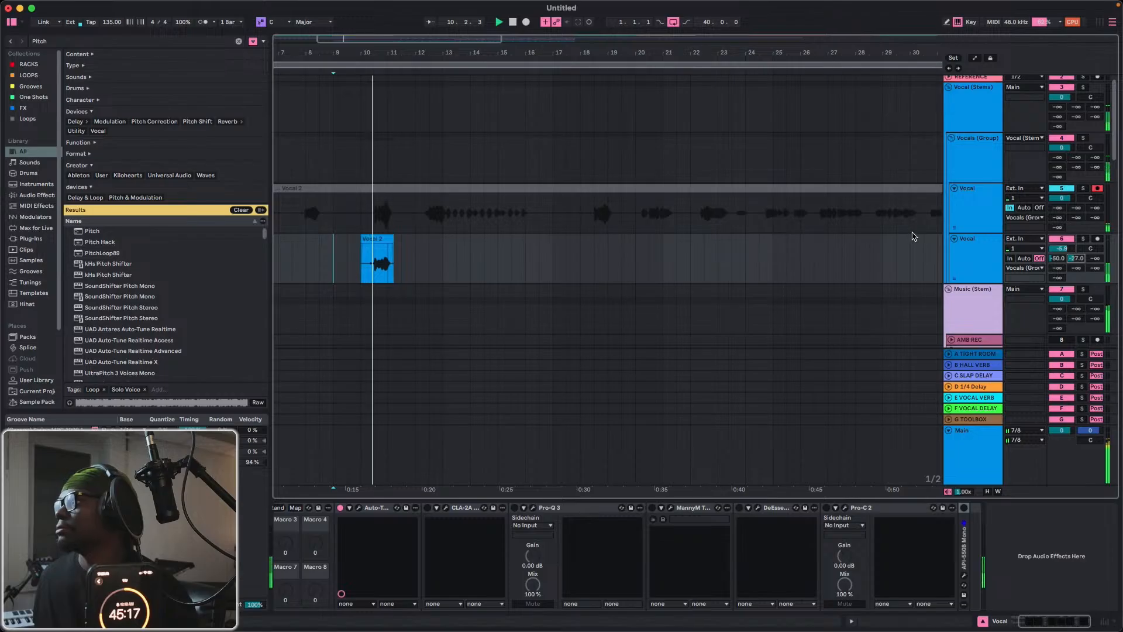
drag(1061, 249, 1061, 239)
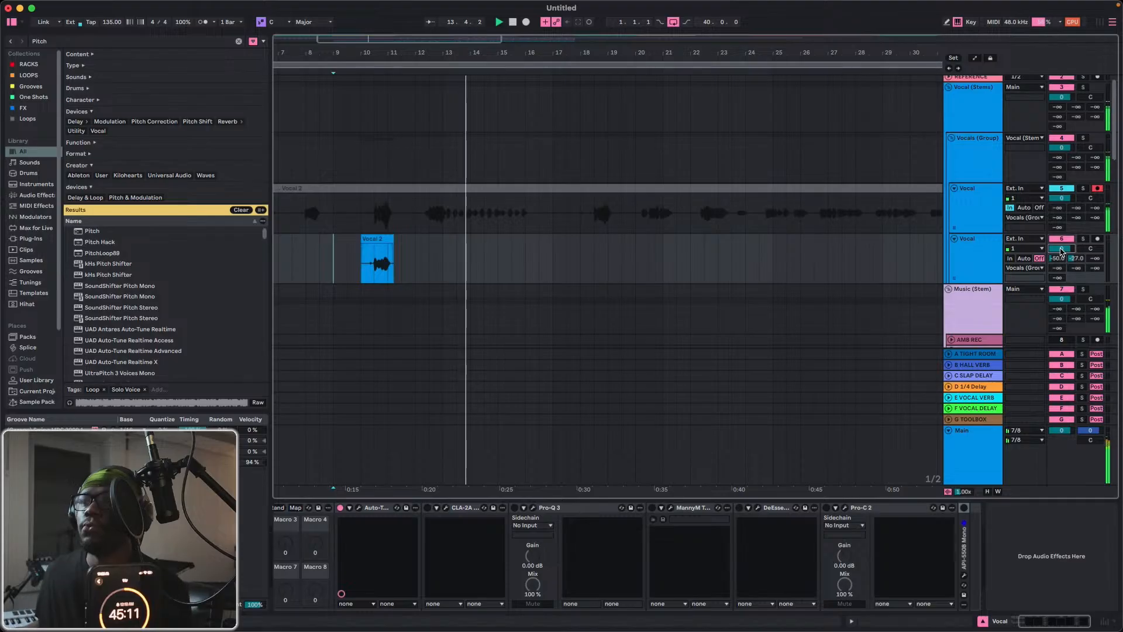
key(space)
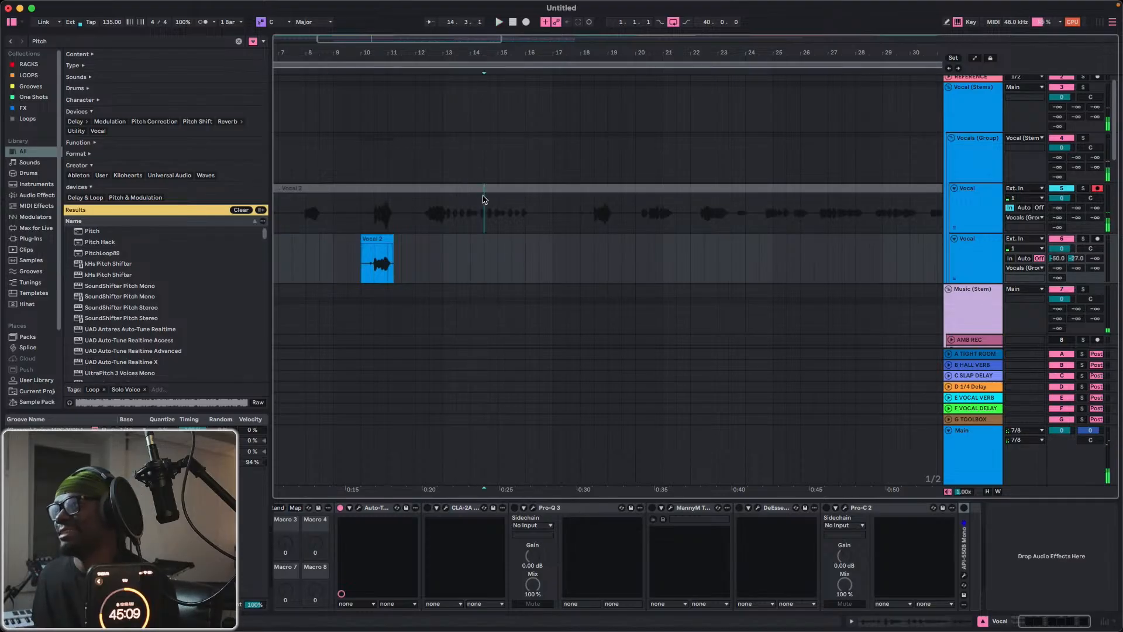
Place the insertion point at bar 9 on the first Vocal track and choose a metronome count-in option for recording.
click(484, 189)
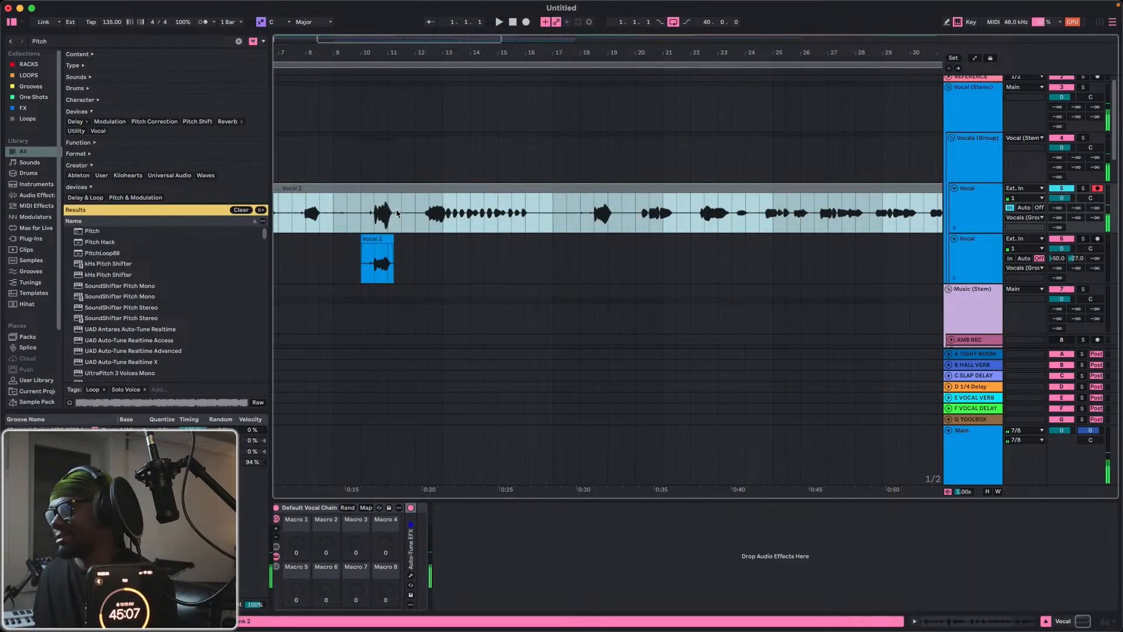
click(339, 228)
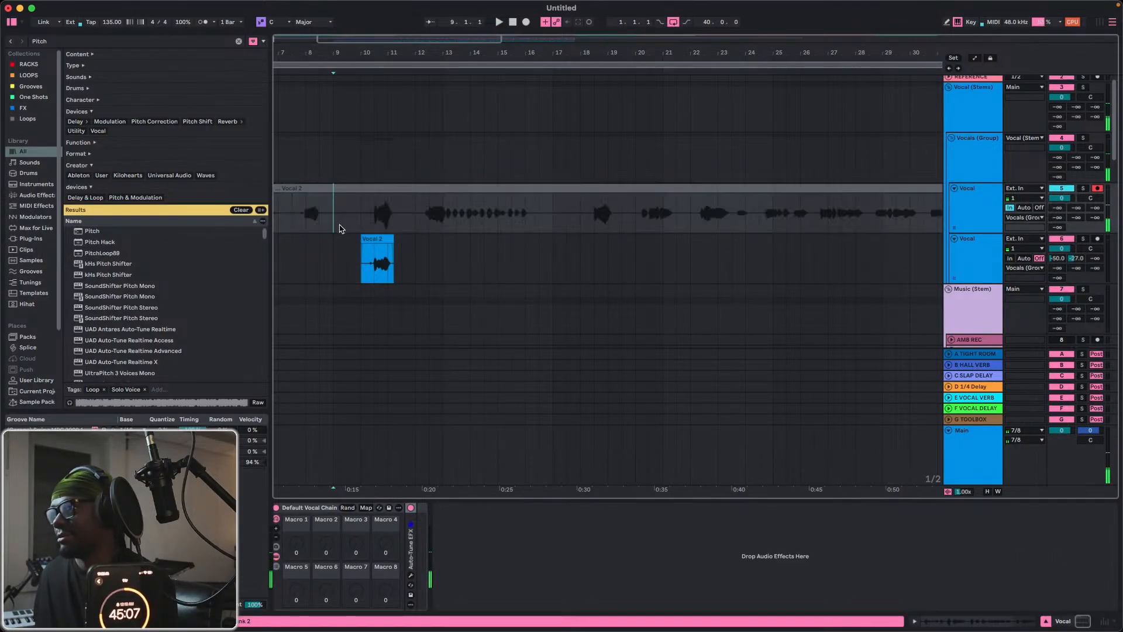
click(214, 23)
click(238, 43)
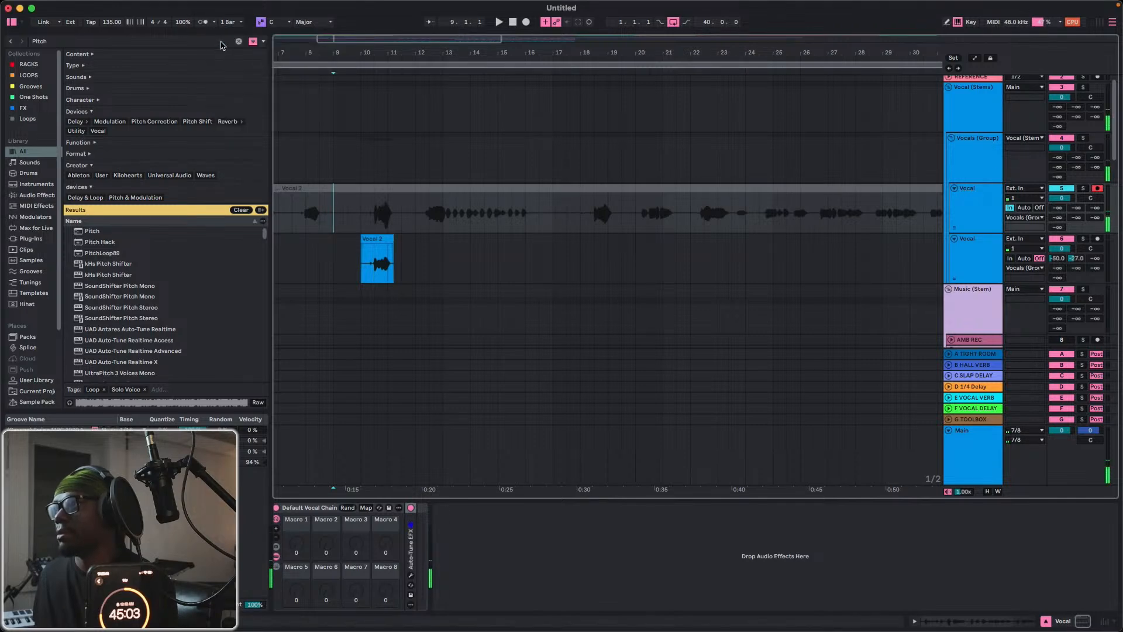
Record a new vocal on the first Vocal track from bar 9, redoing the short first take with one running to about bar 17.
click(525, 26)
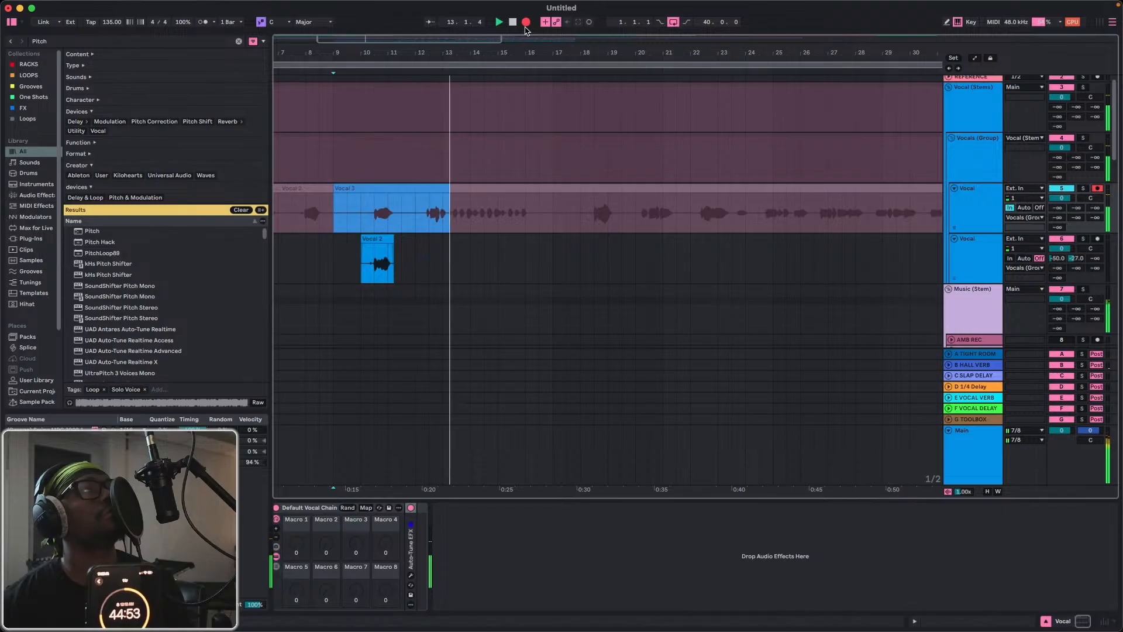
click(525, 26)
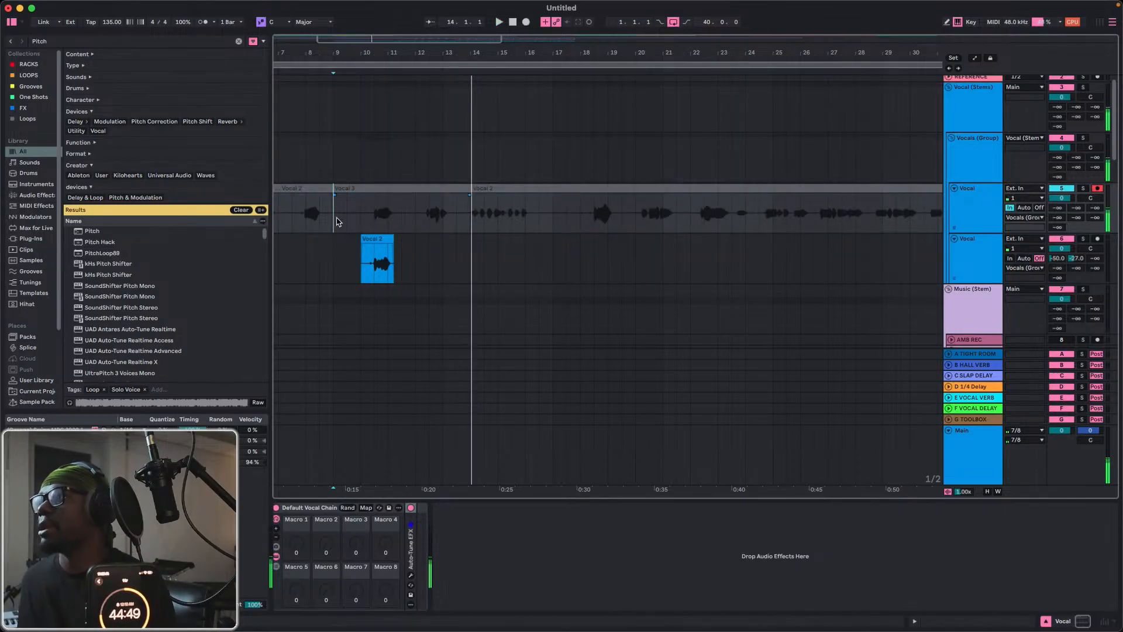
click(528, 24)
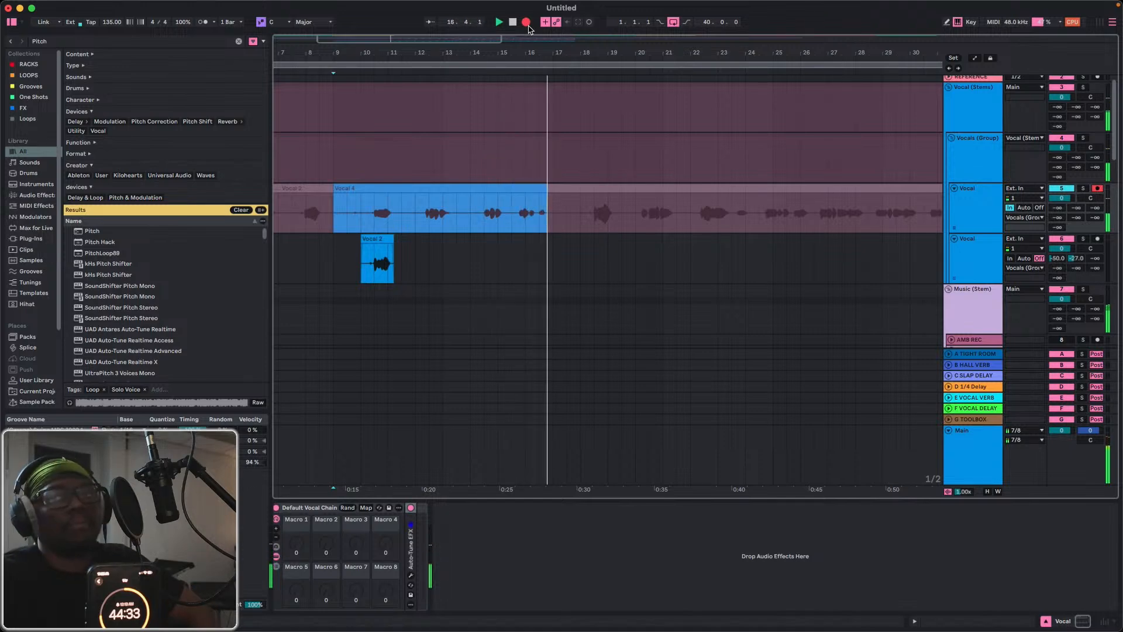
click(528, 25)
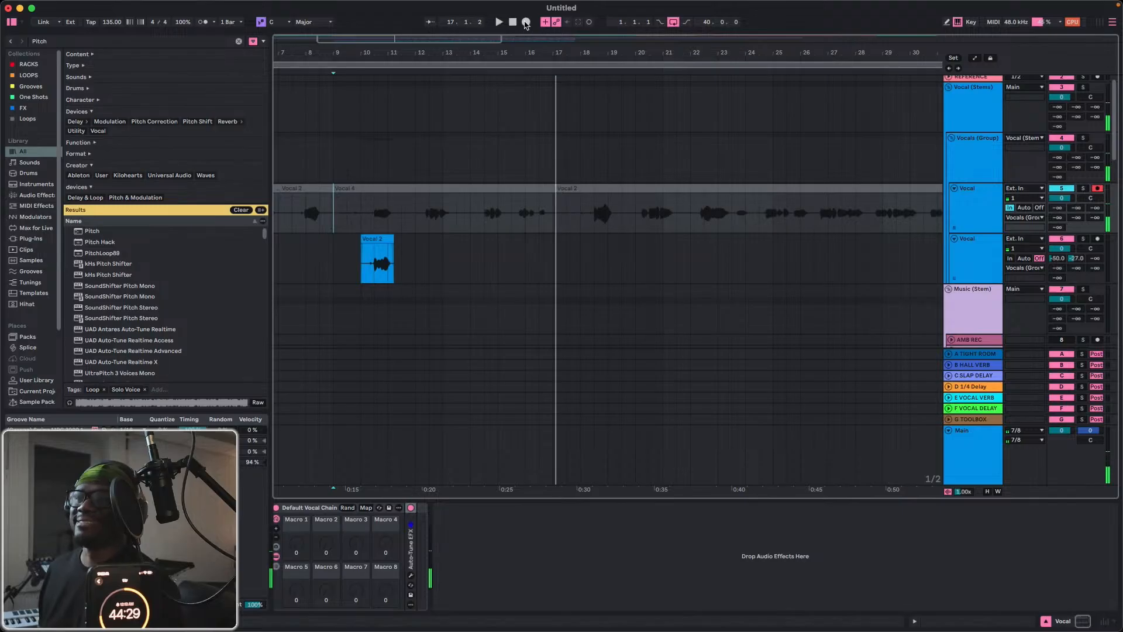
Move the Vocal 4 phrase between bar 12 and about bar 13.5 to the second Vocal track and play it from bar 9.
drag(418, 223, 462, 226)
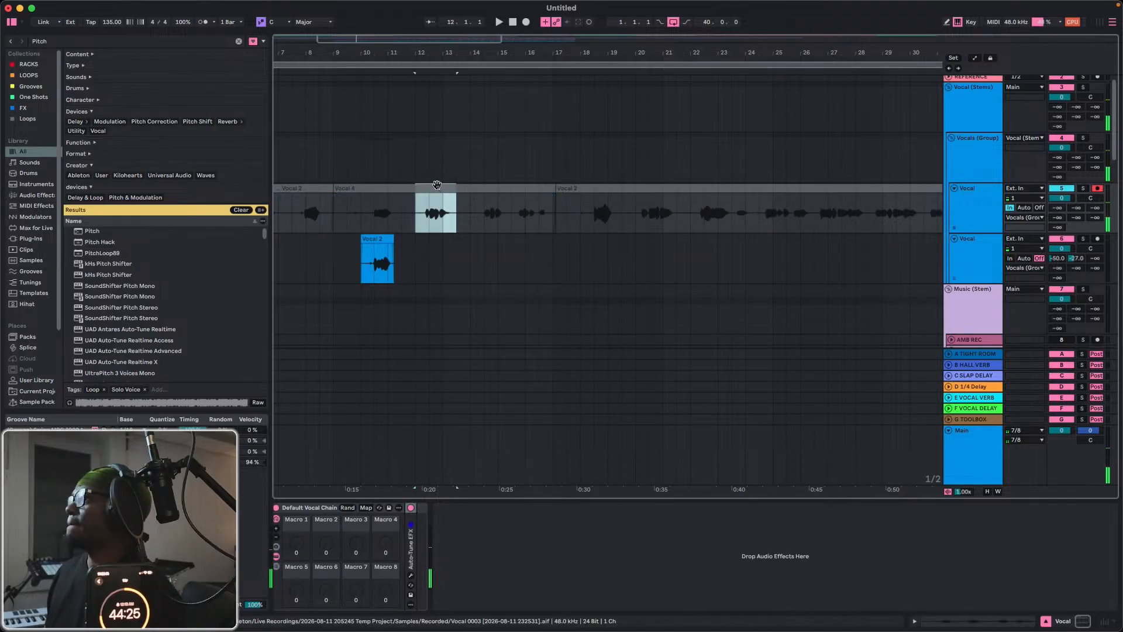
drag(437, 185, 434, 271)
click(333, 267)
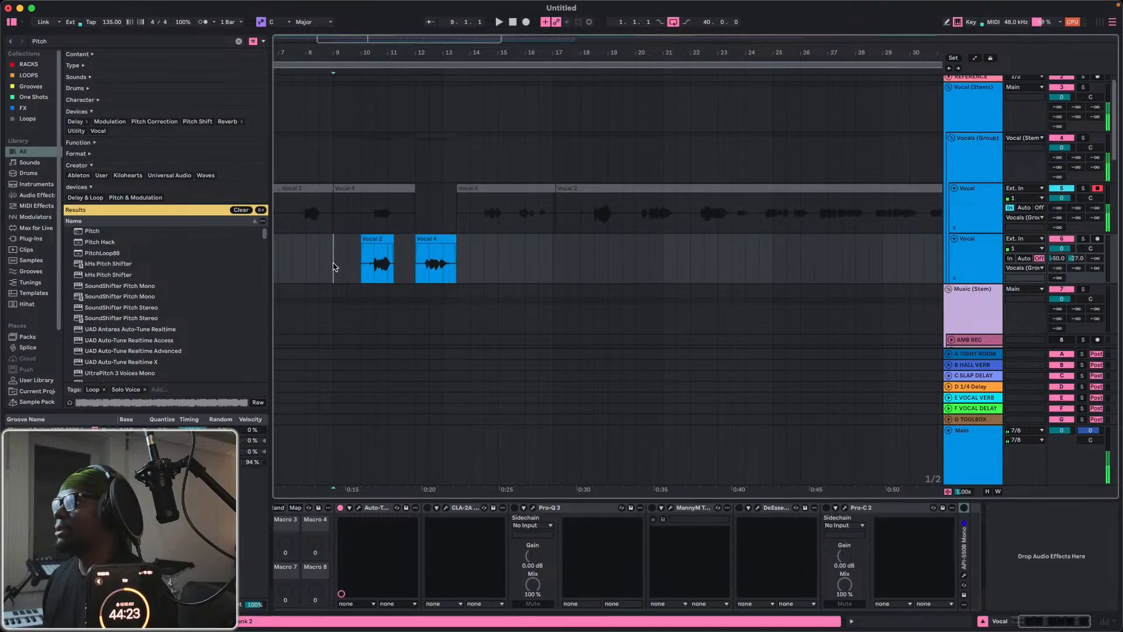
key(space)
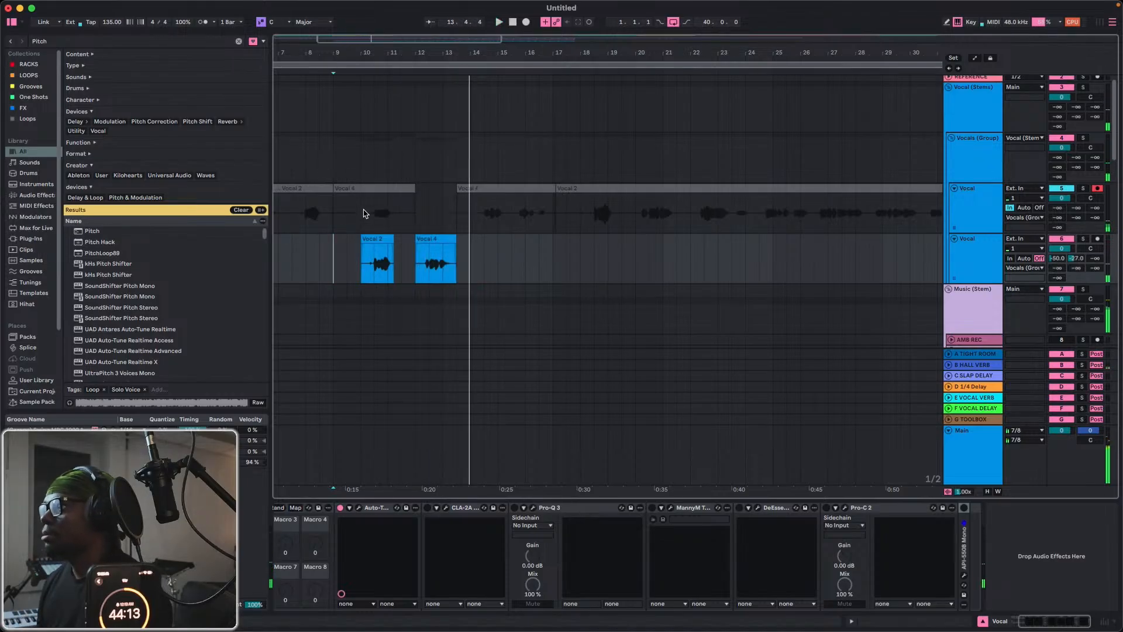
Try replacing the Vocal 2 clip at bar 10 with the Vocal 4 phrase from 10.3 to 11.3, its start extended to bar 10, and audition it.
drag(374, 210, 374, 237)
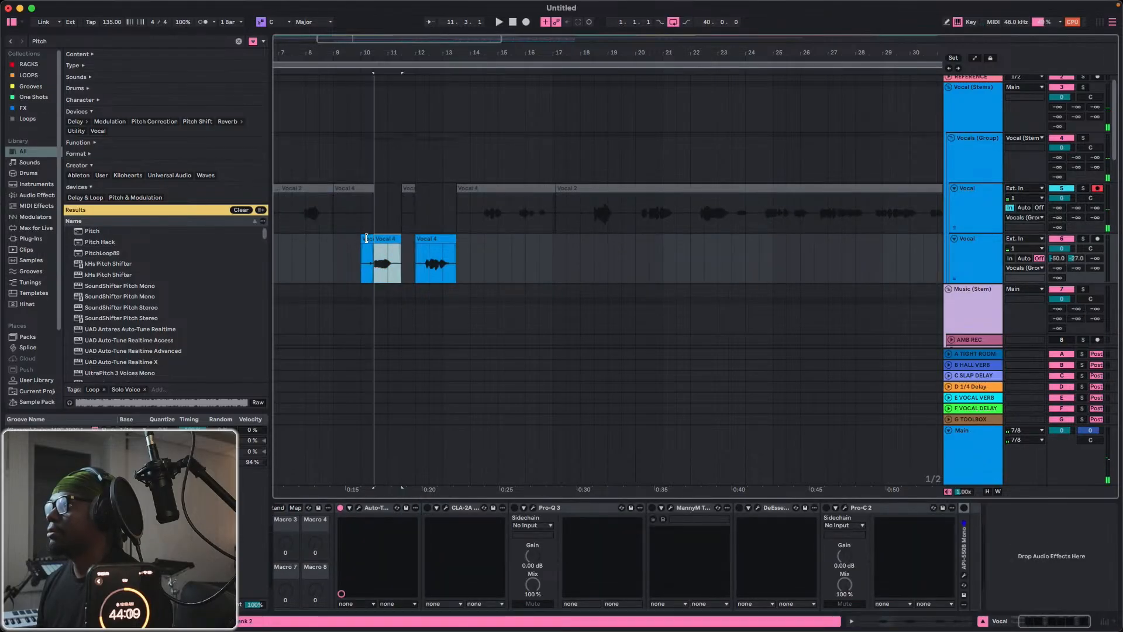
click(366, 238)
key(space)
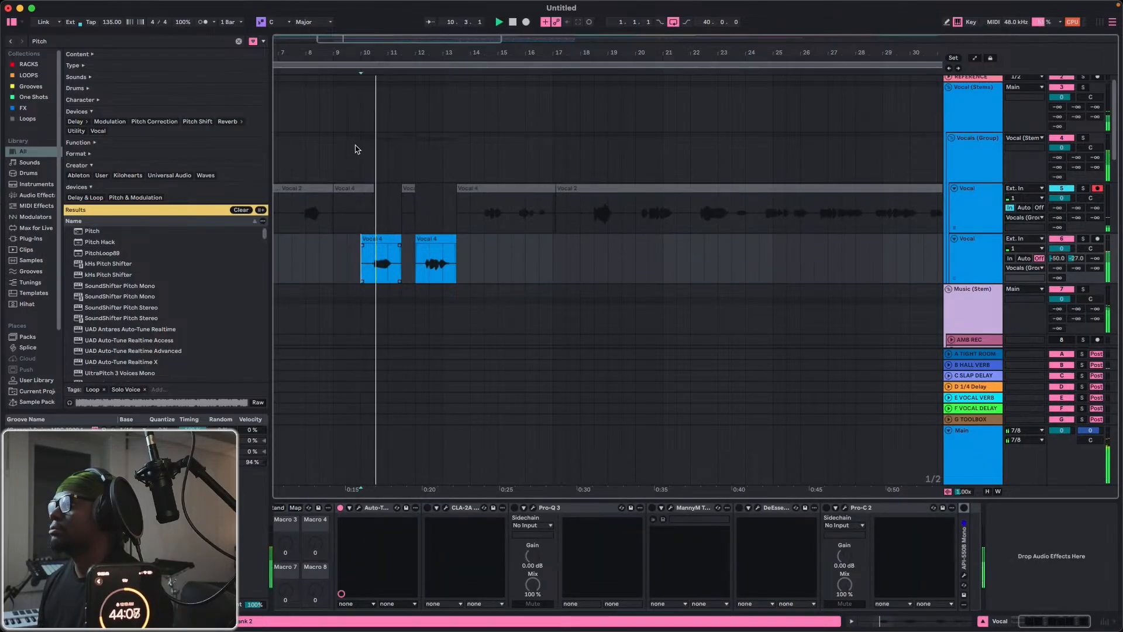
drag(364, 60, 365, 68)
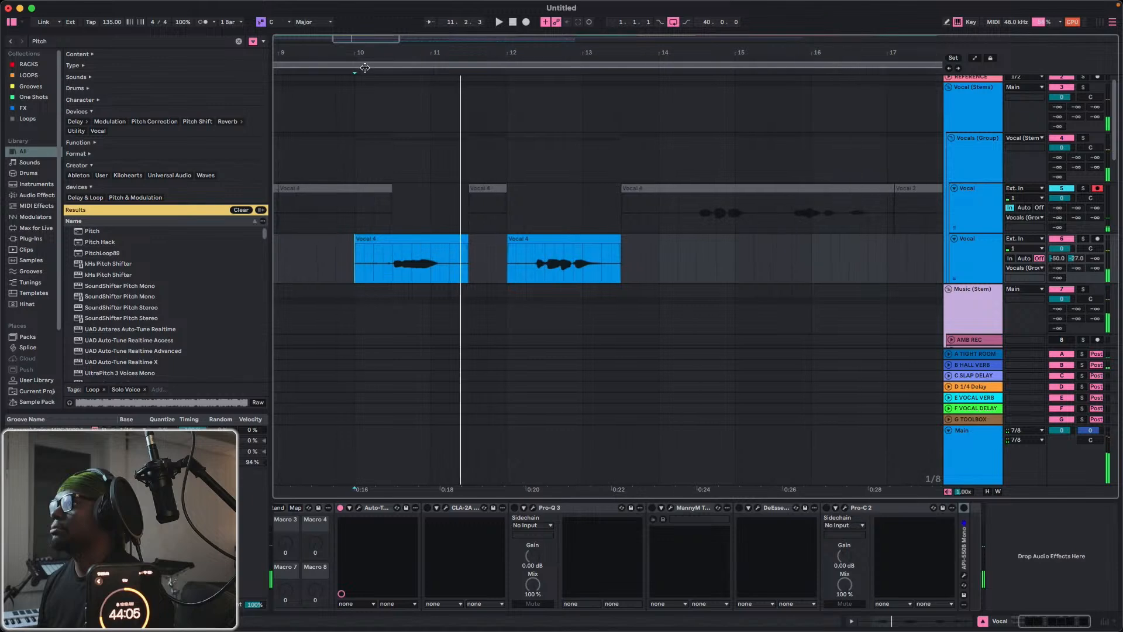
key(space)
Undo the extension of the Vocal 4 phrase and its move to the second Vocal track.
click(378, 239)
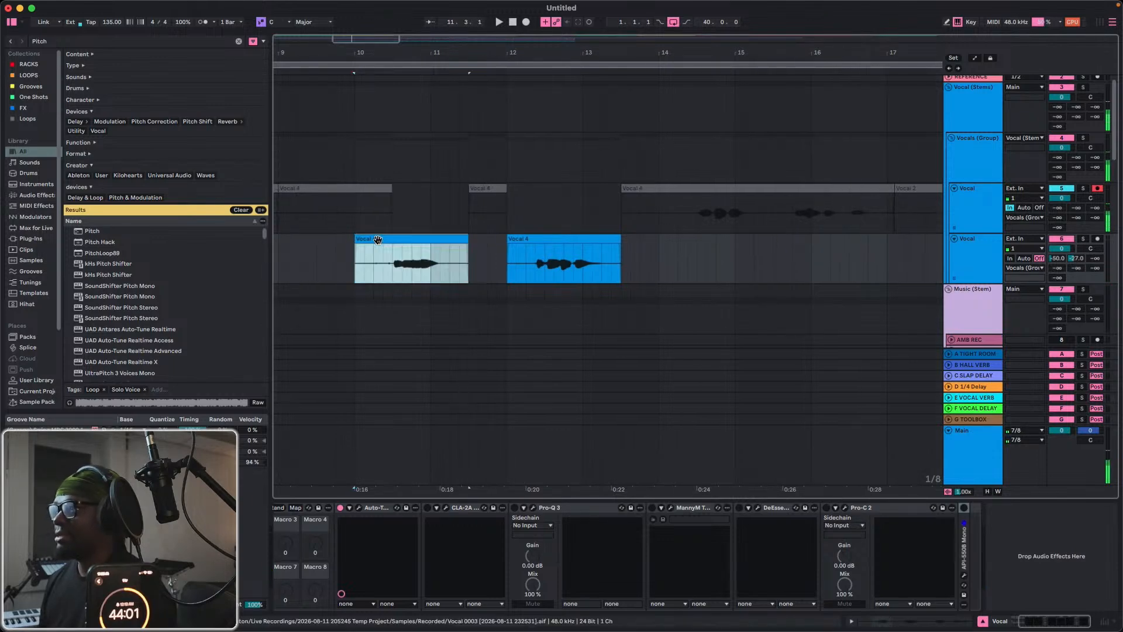
key(super+z)
key(super+z)
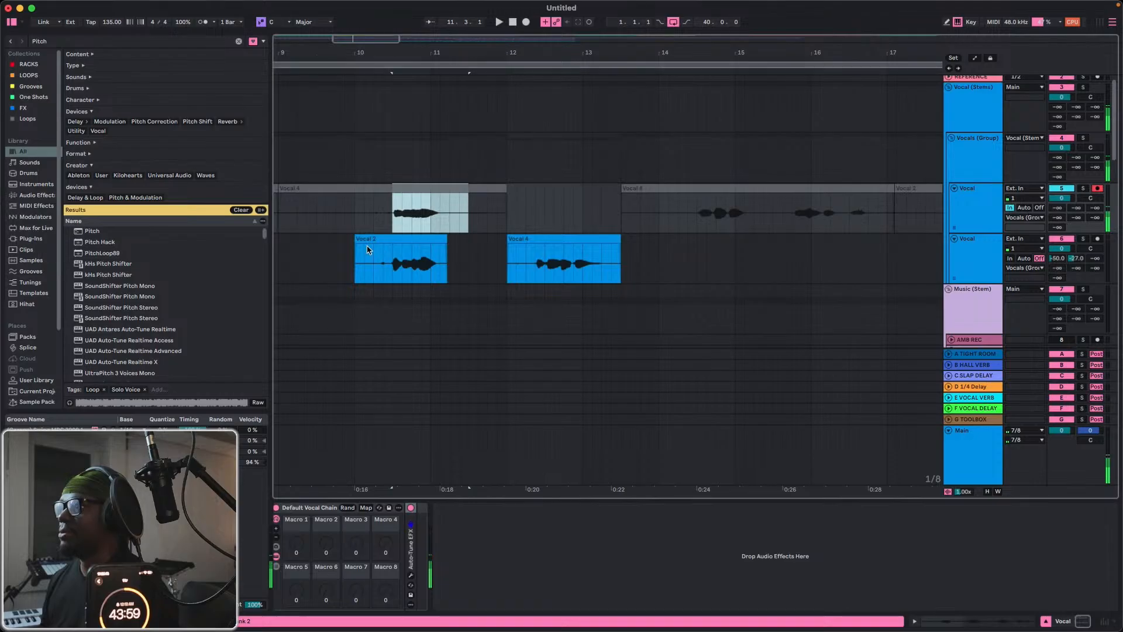
Audition the Vocal 2 clip from about 10.2 and replace its sung part with the Vocal 4 phrase from 10.3 to just past 11.1.
click(372, 266)
key(space)
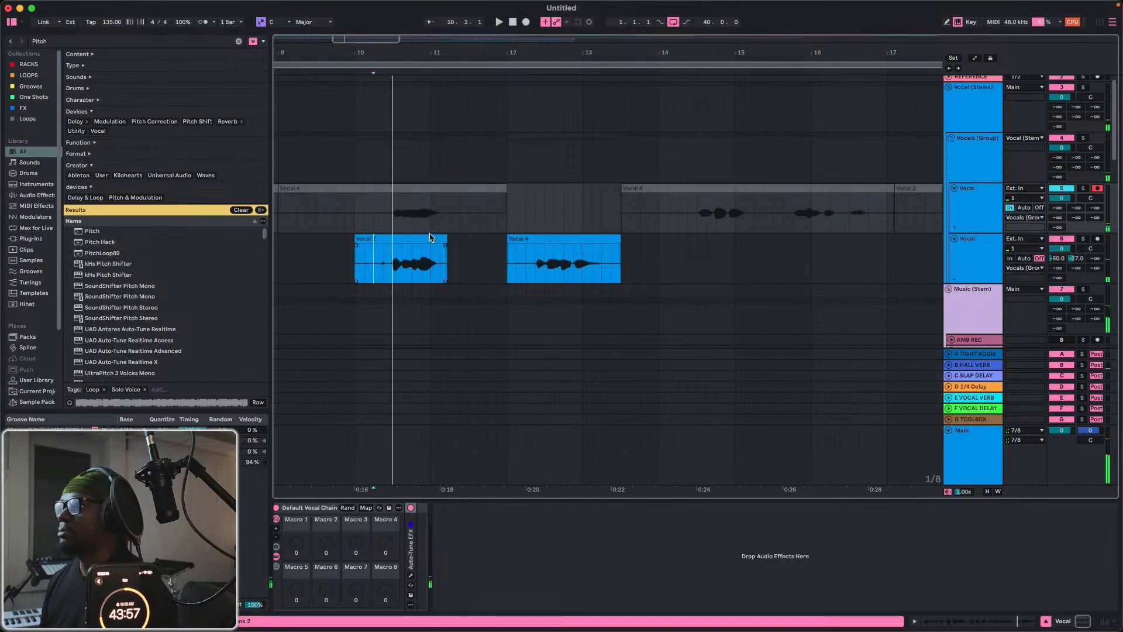
drag(394, 221, 363, 263)
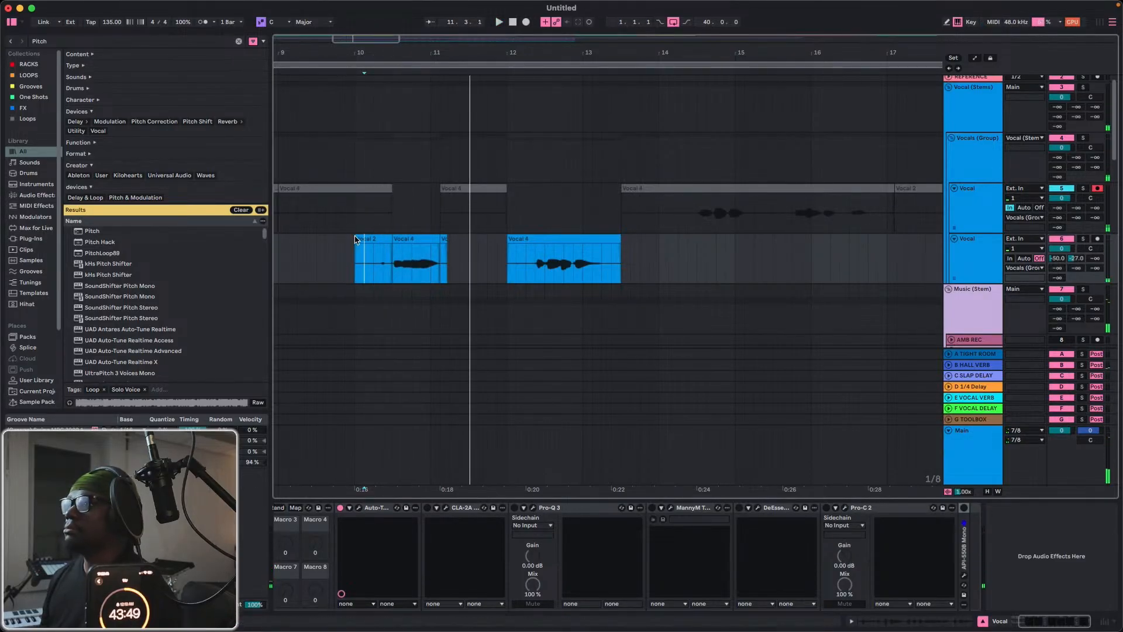
Trim the leading Vocal 2 fragment to start at 10.2 and remove the leftover fragment after the adjoining Vocal 4 phrase.
drag(359, 235, 370, 236)
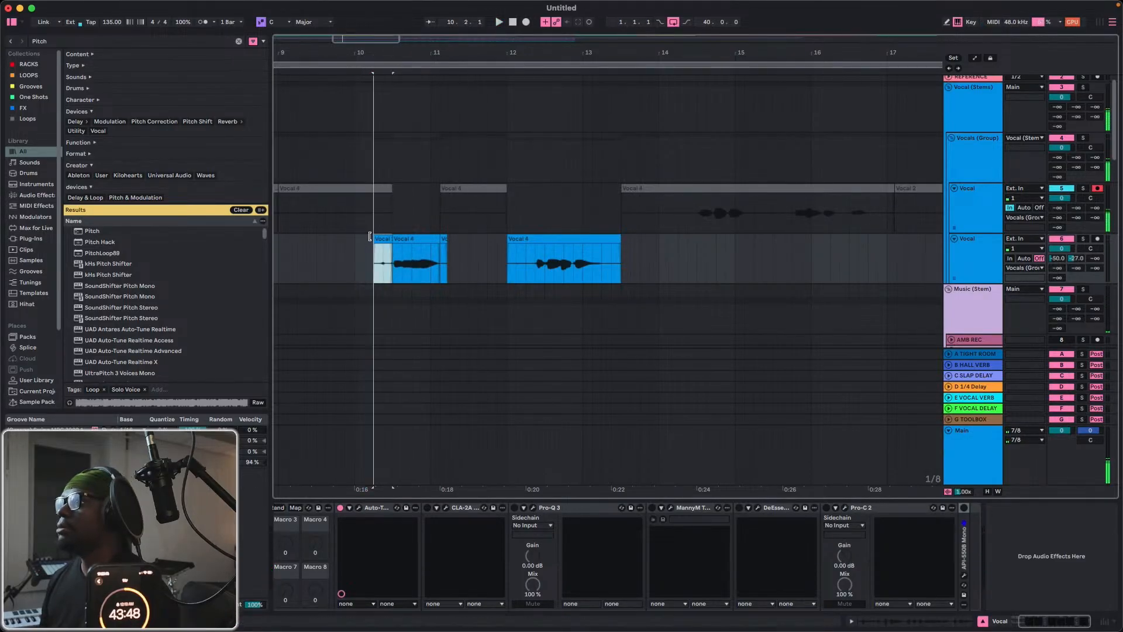
click(440, 238)
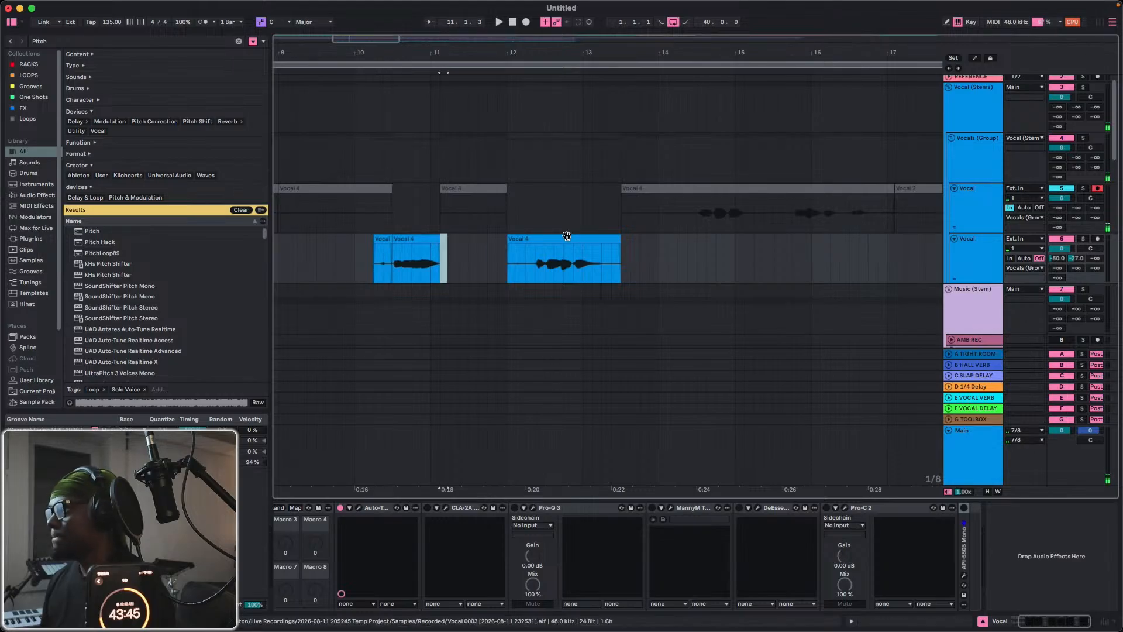
Trim the Vocal 4 clip after bar 12 to start at 12.2.2 and end at 13.2.2, and audition from bar 10.
drag(510, 239, 526, 240)
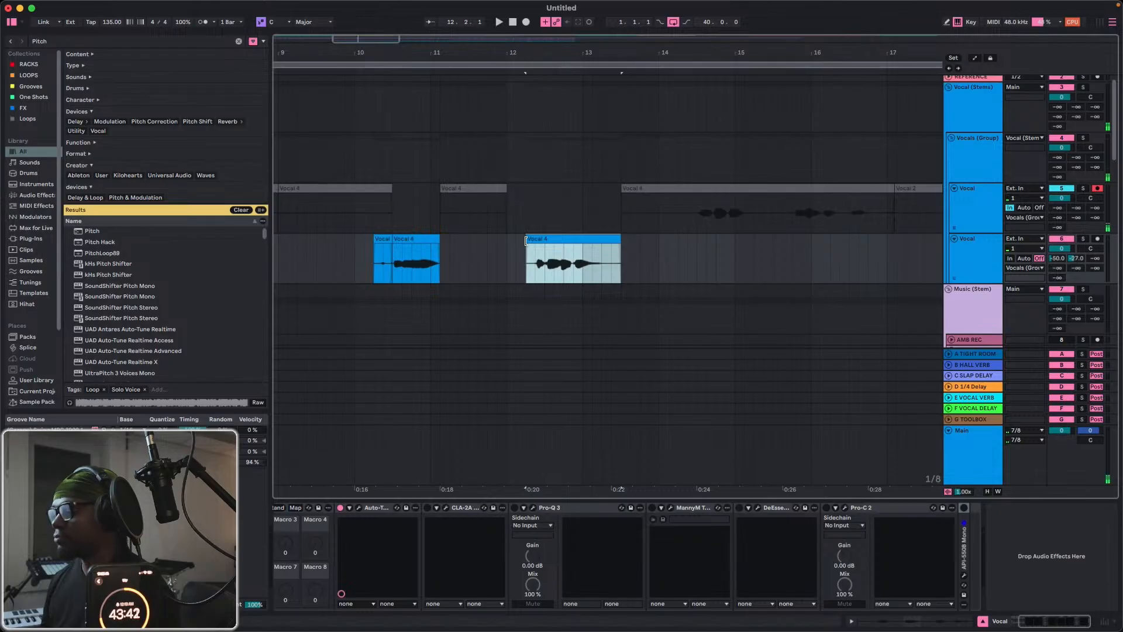
drag(526, 239, 531, 240)
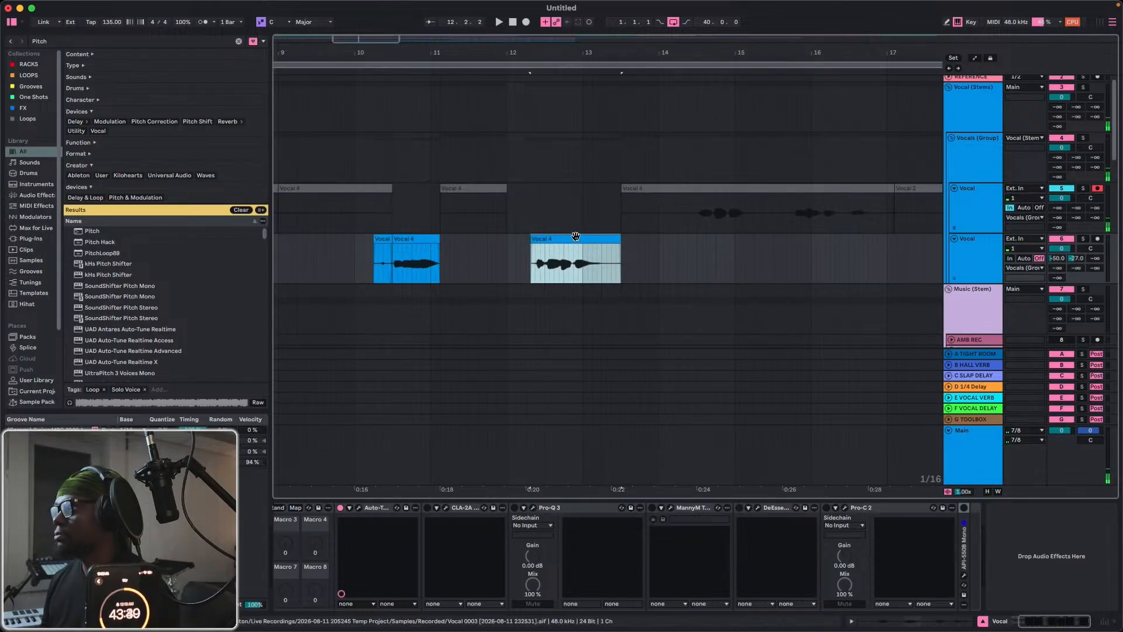
drag(619, 239, 605, 239)
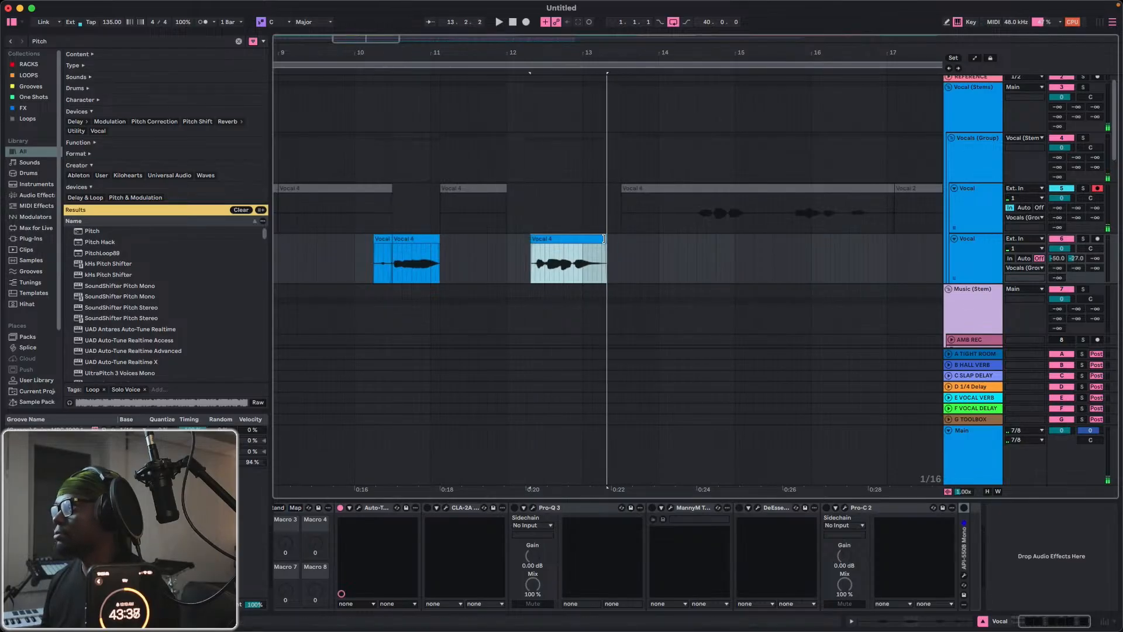
click(353, 260)
key(space)
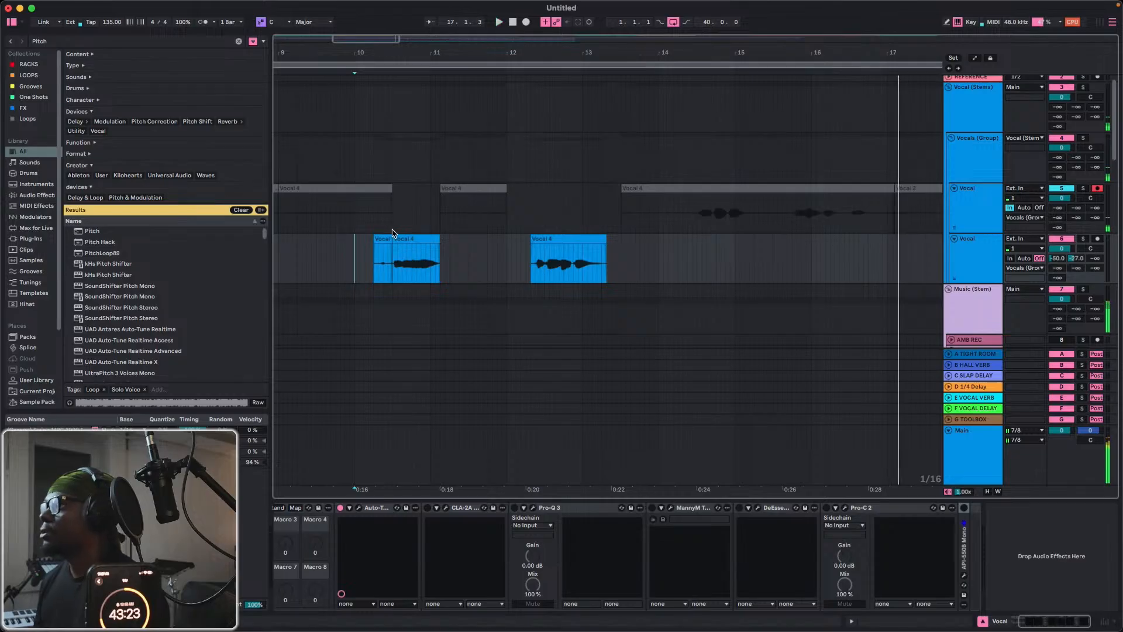
Record a new vocal take from bar 10 and move its part from bar 14 onward to the second Vocal track.
click(525, 23)
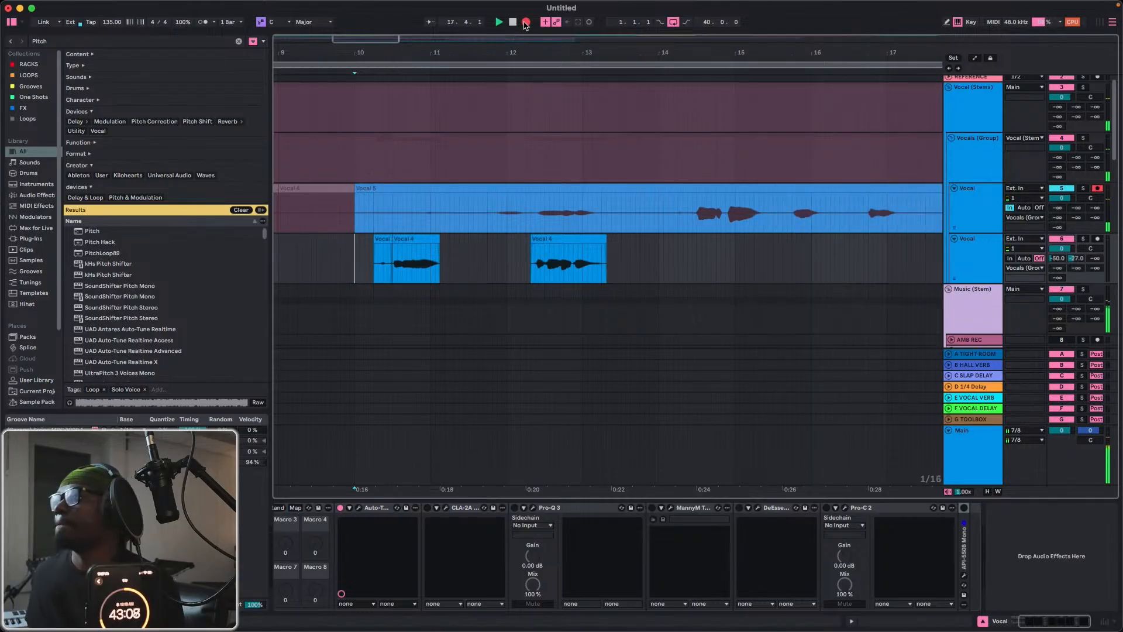
click(525, 24)
click(659, 205)
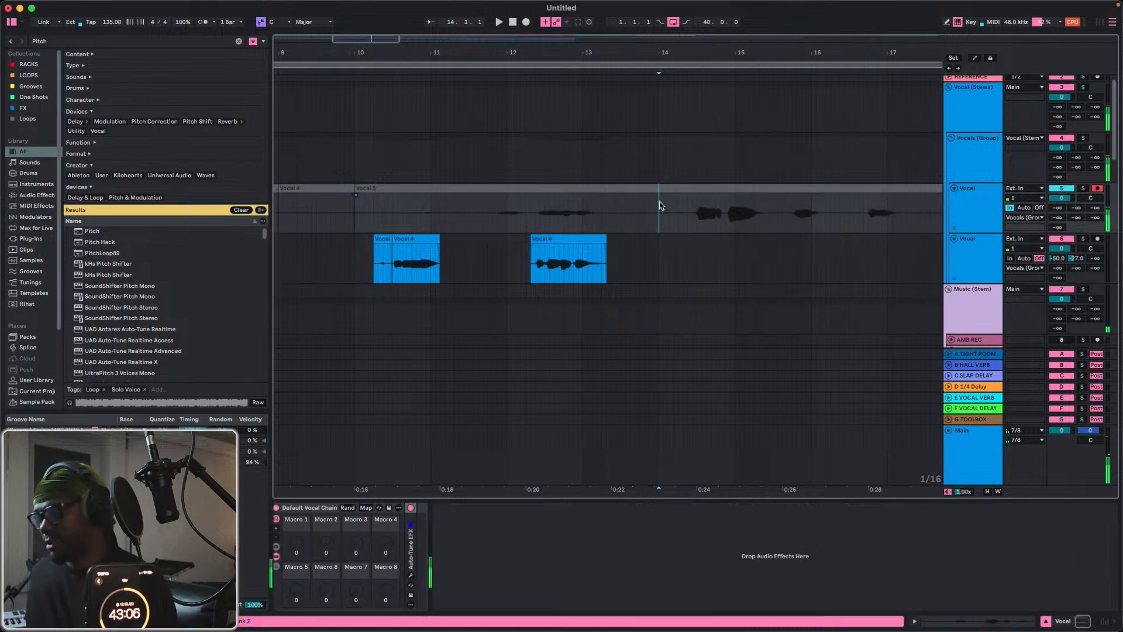
drag(692, 186, 695, 270)
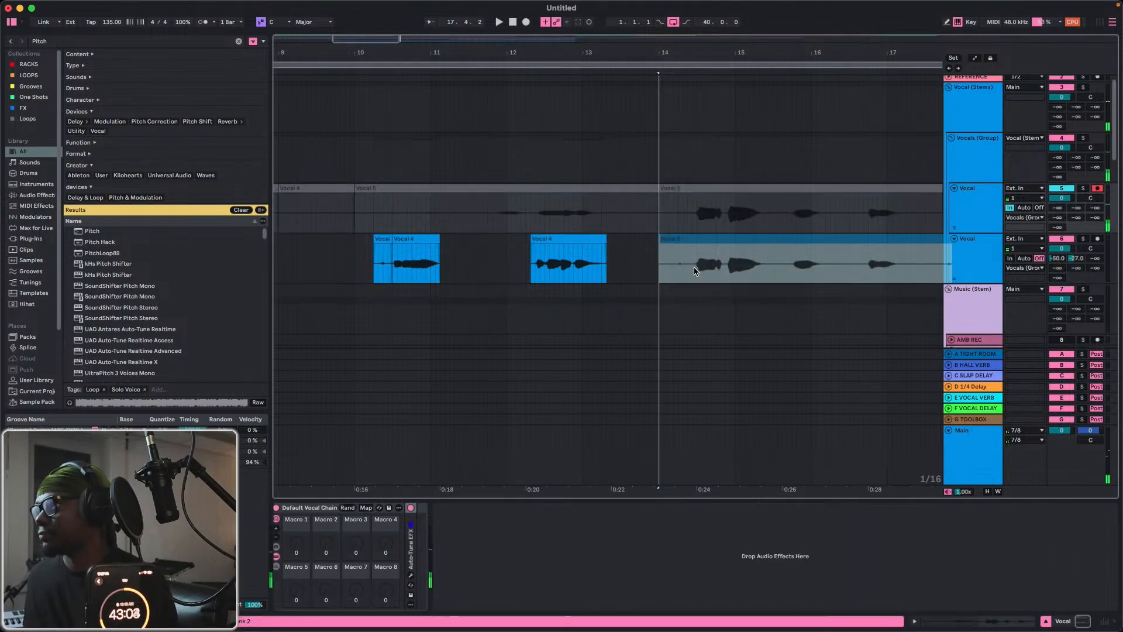
Enable the CLA-2A on the second Vocal track and set its peak reduction to about 52 while playing from bar 10.
click(364, 271)
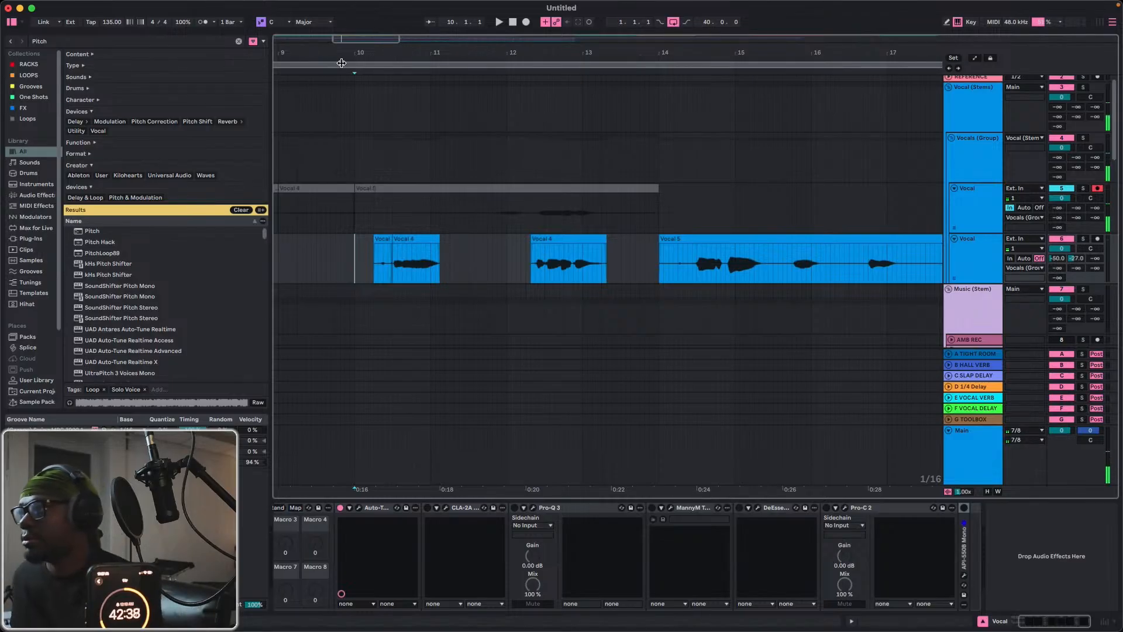
key(space)
drag(344, 54, 344, 47)
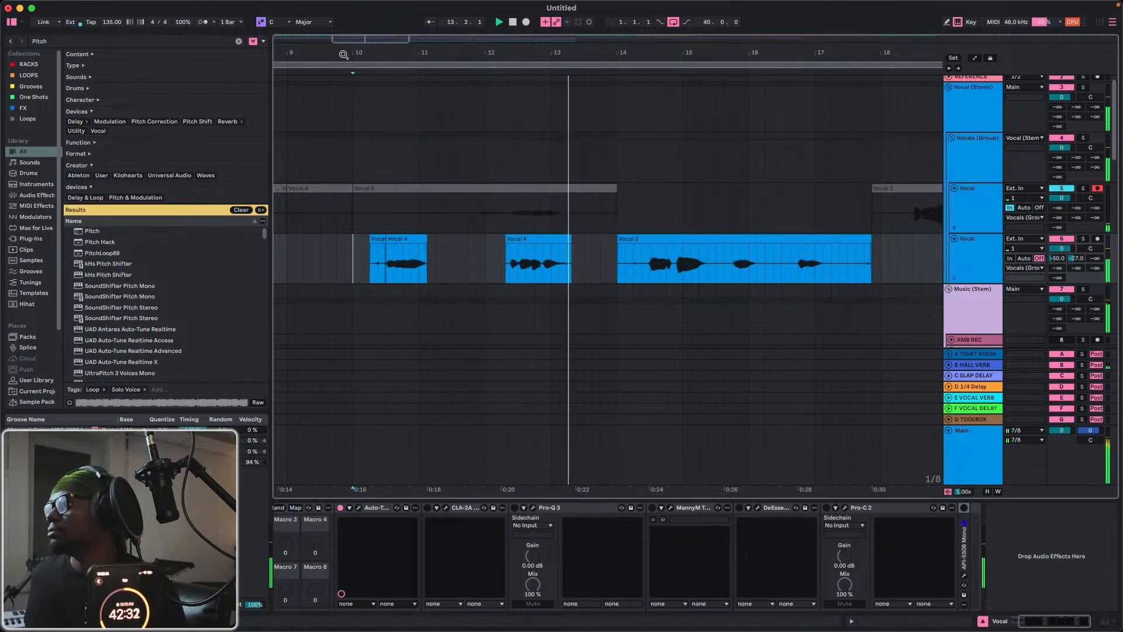
click(427, 507)
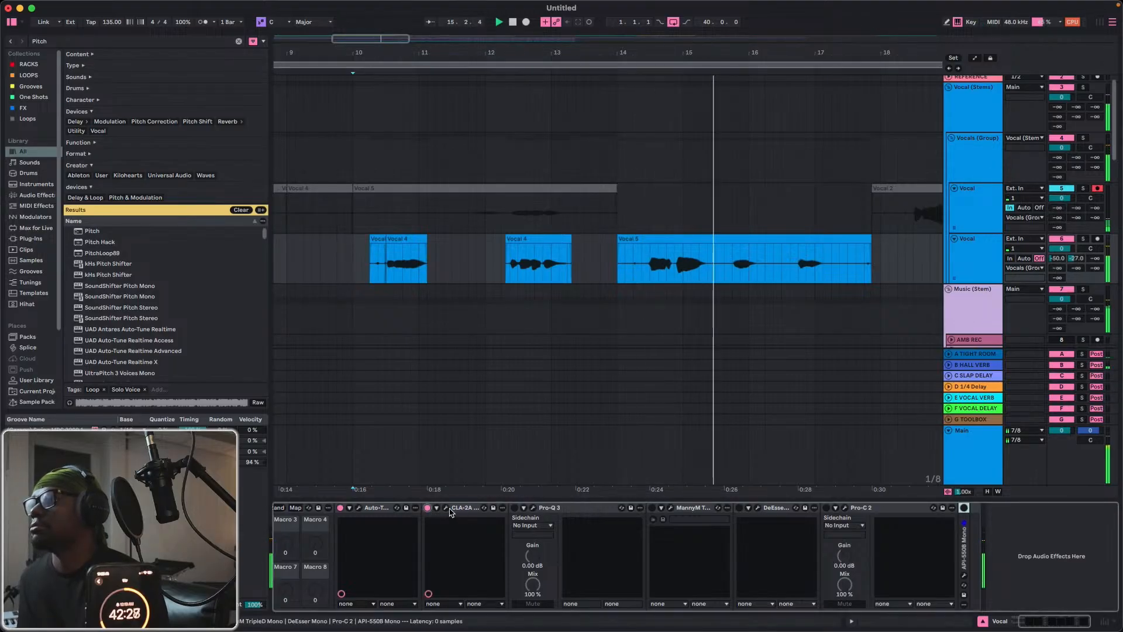
click(447, 508)
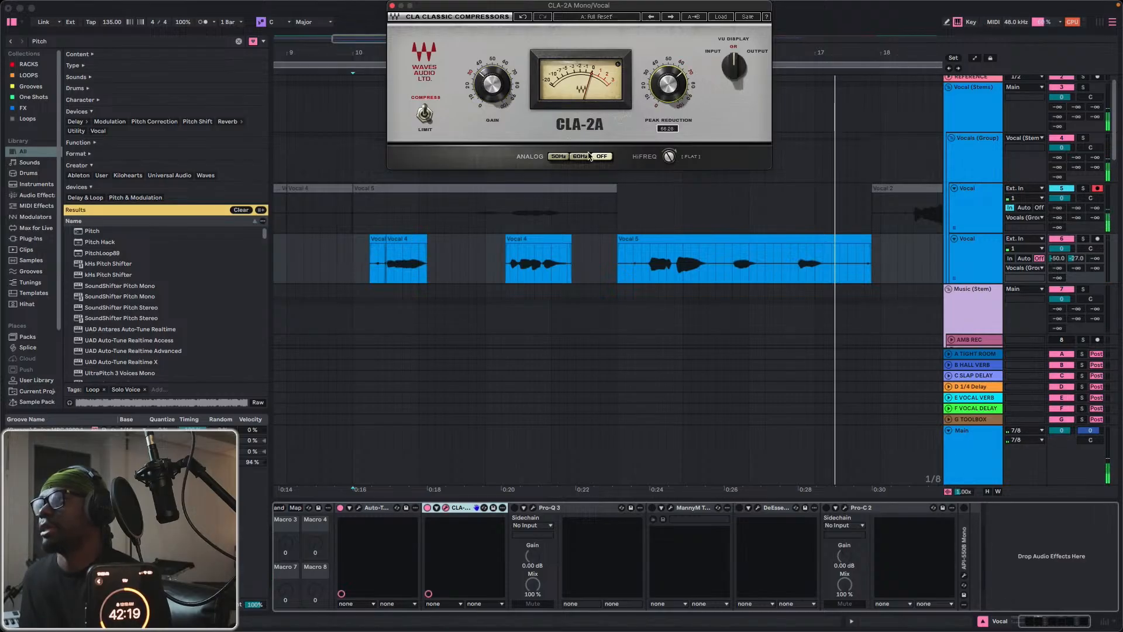
key(space)
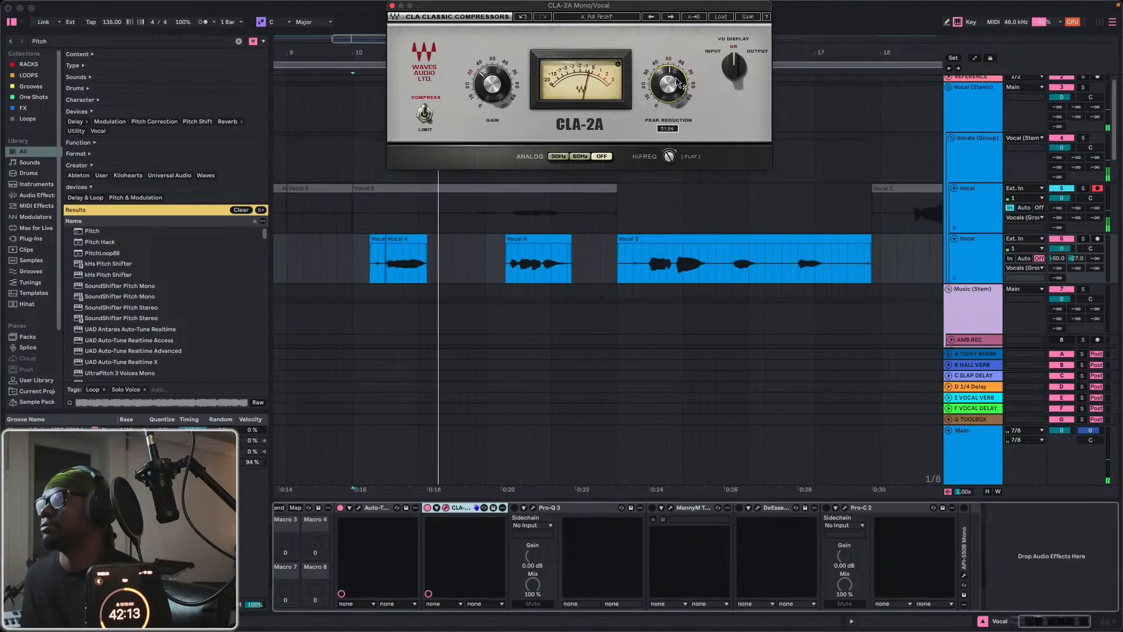
key(space)
drag(677, 78, 677, 77)
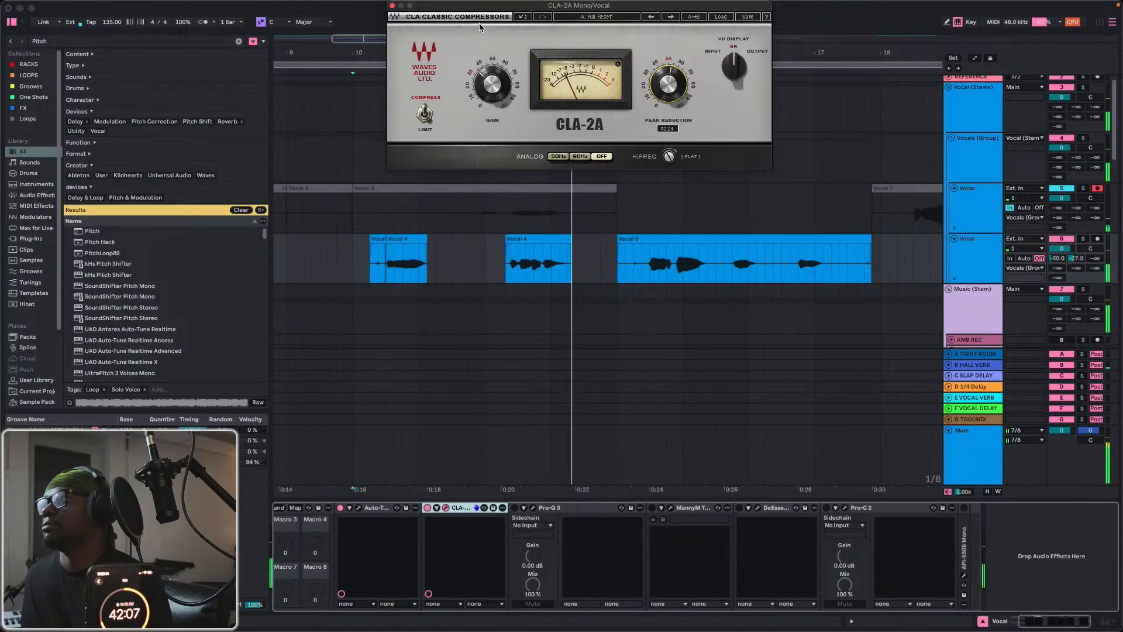
click(393, 6)
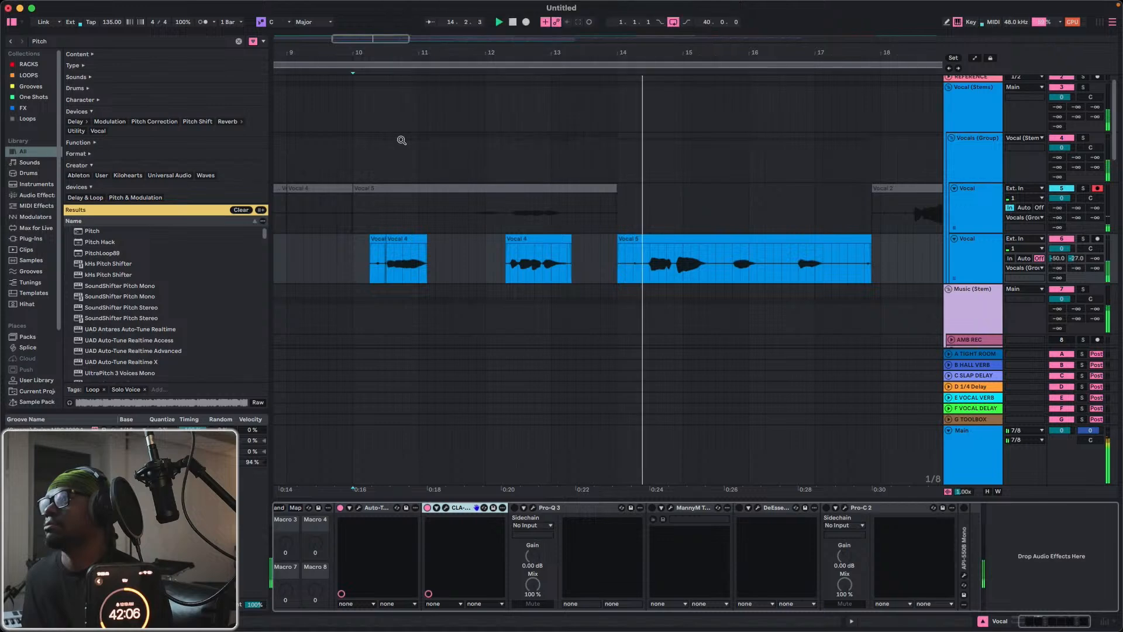
key(space)
click(345, 262)
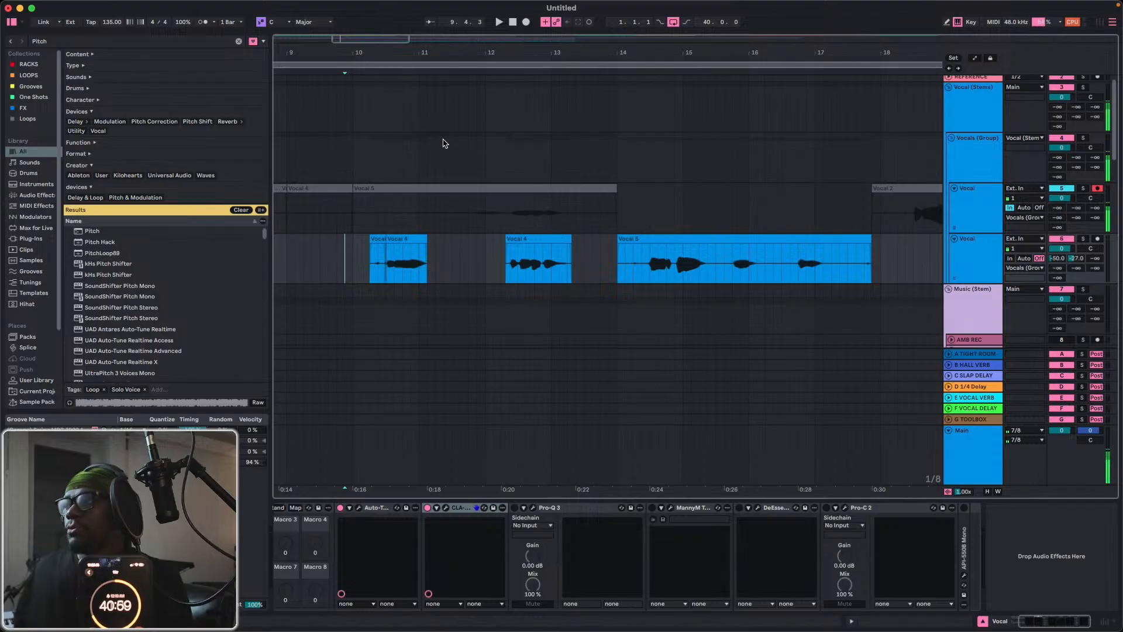
Delete the Vocal 5 clip at bar 14 on the second Vocal track and record another take from bar 10 on the first.
click(626, 239)
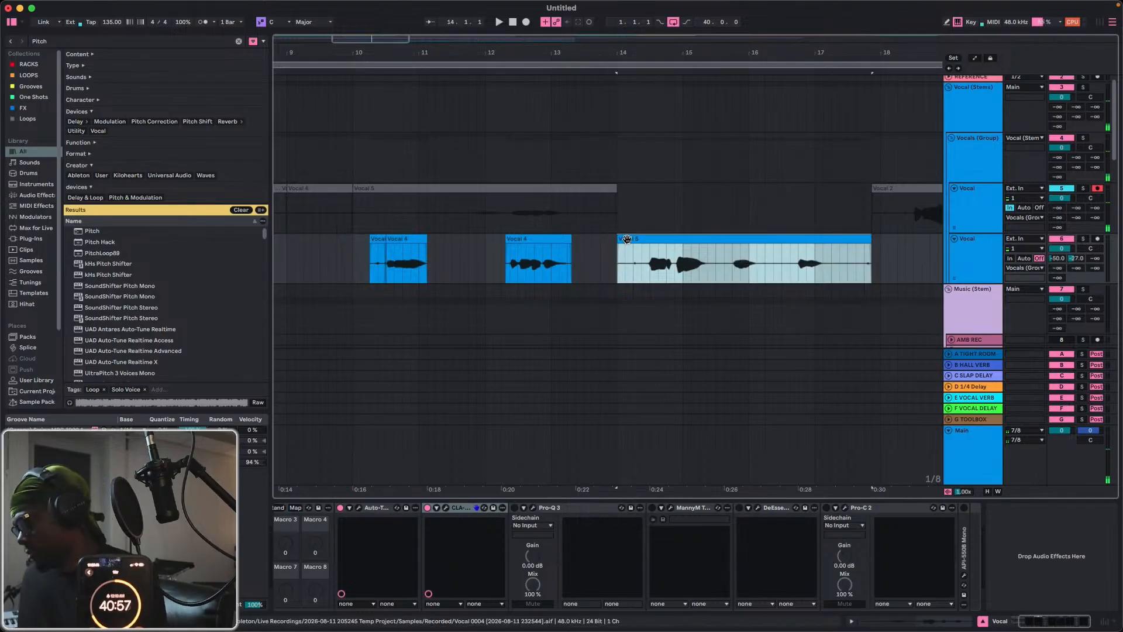
key(Delete)
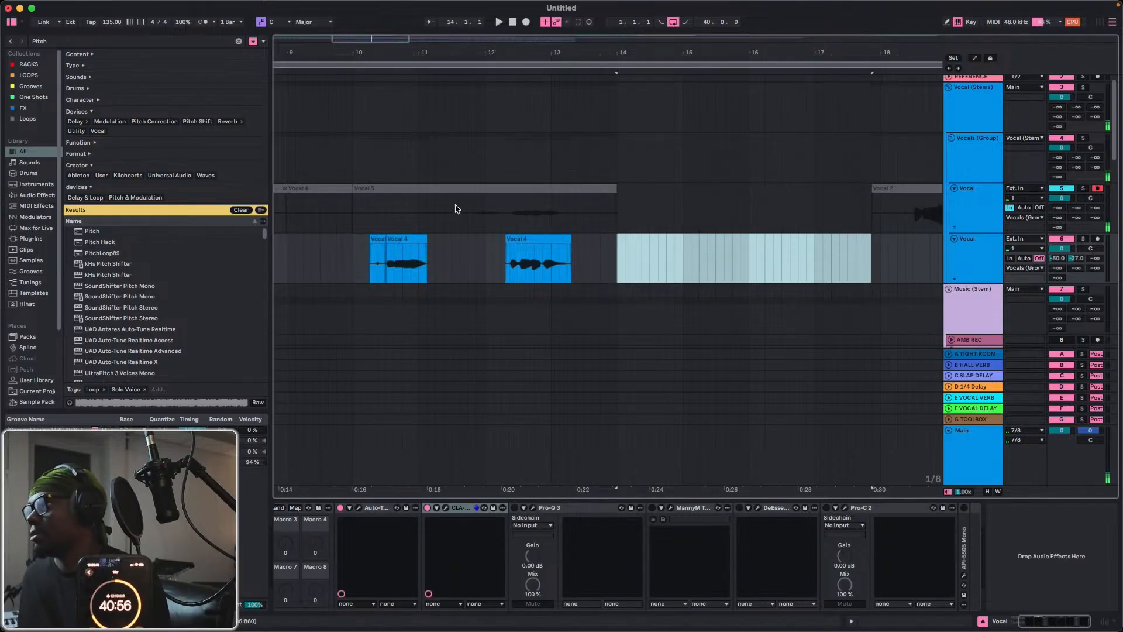
click(366, 198)
click(525, 22)
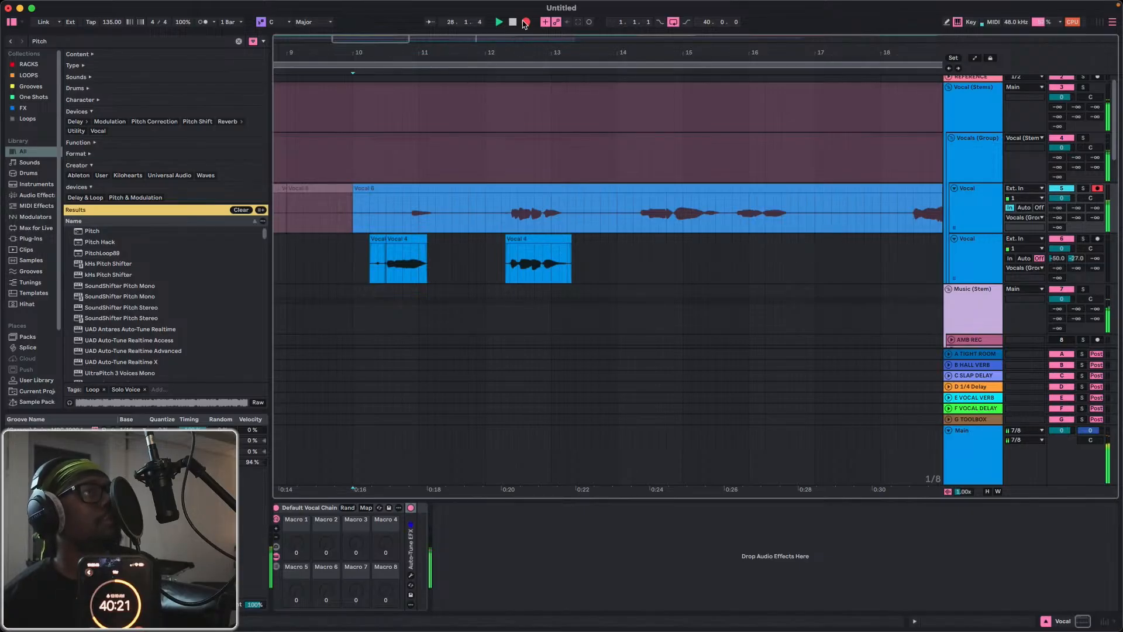
key(space)
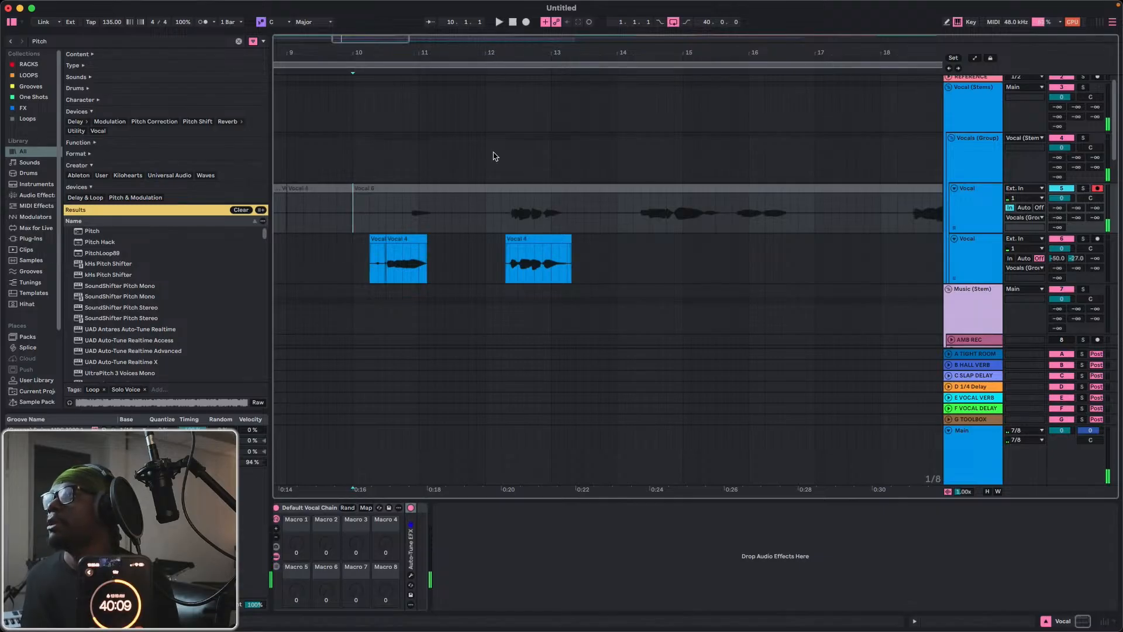
Deactivate the clips between bars 10 and 14 on the second Vocal track and record a new take on the first from bar 3.
drag(359, 269, 574, 263)
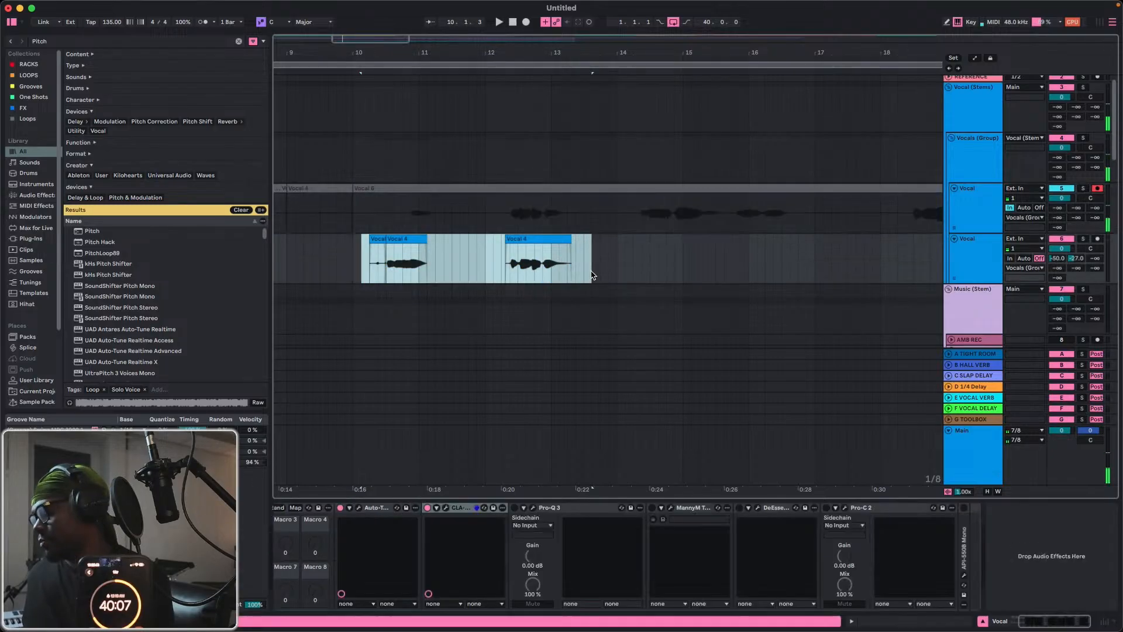
click(353, 215)
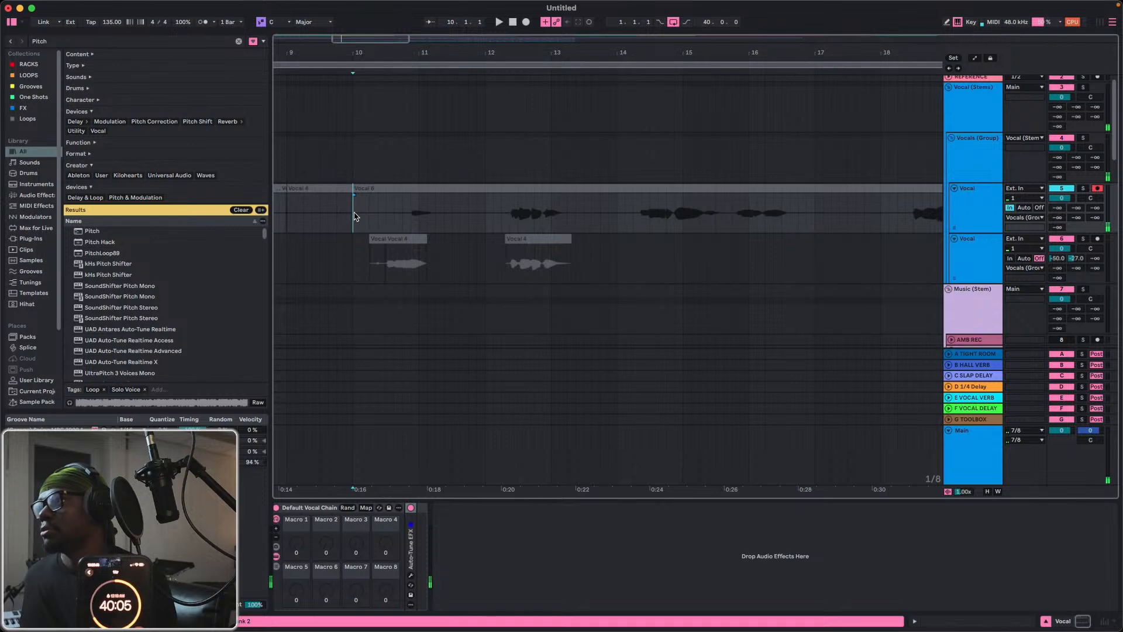
scroll(334, 215, left, 10)
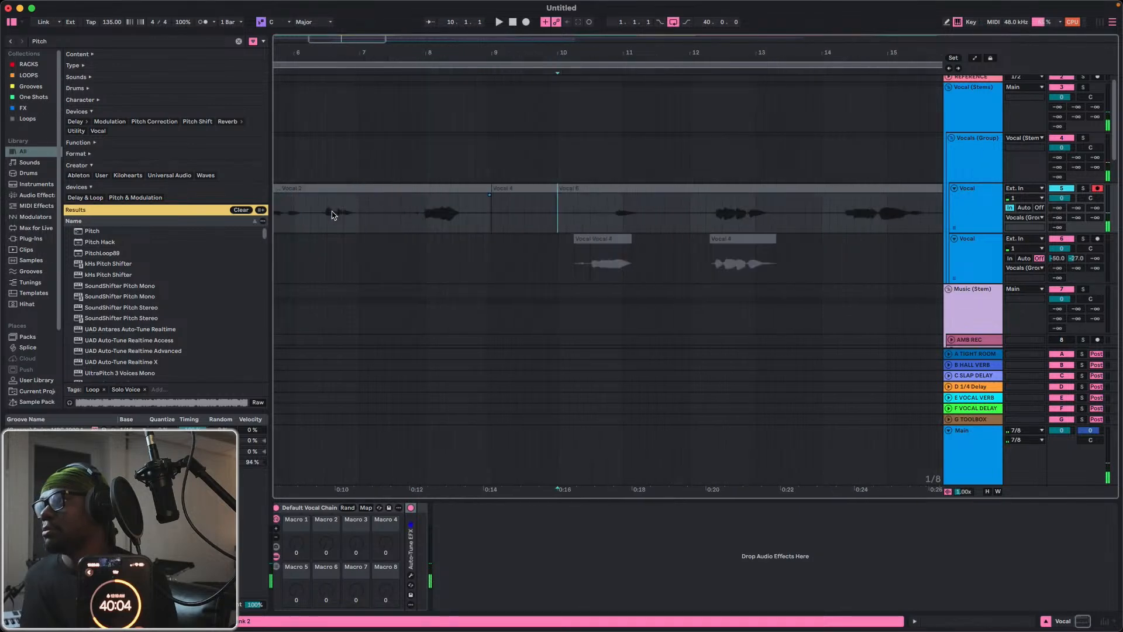
click(381, 213)
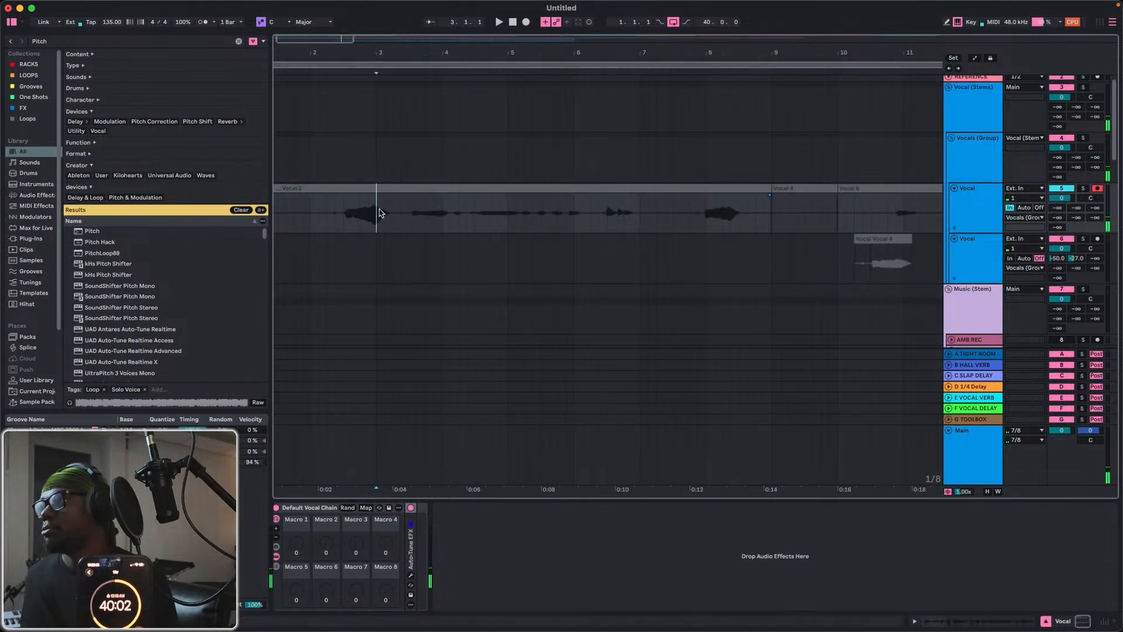
click(525, 24)
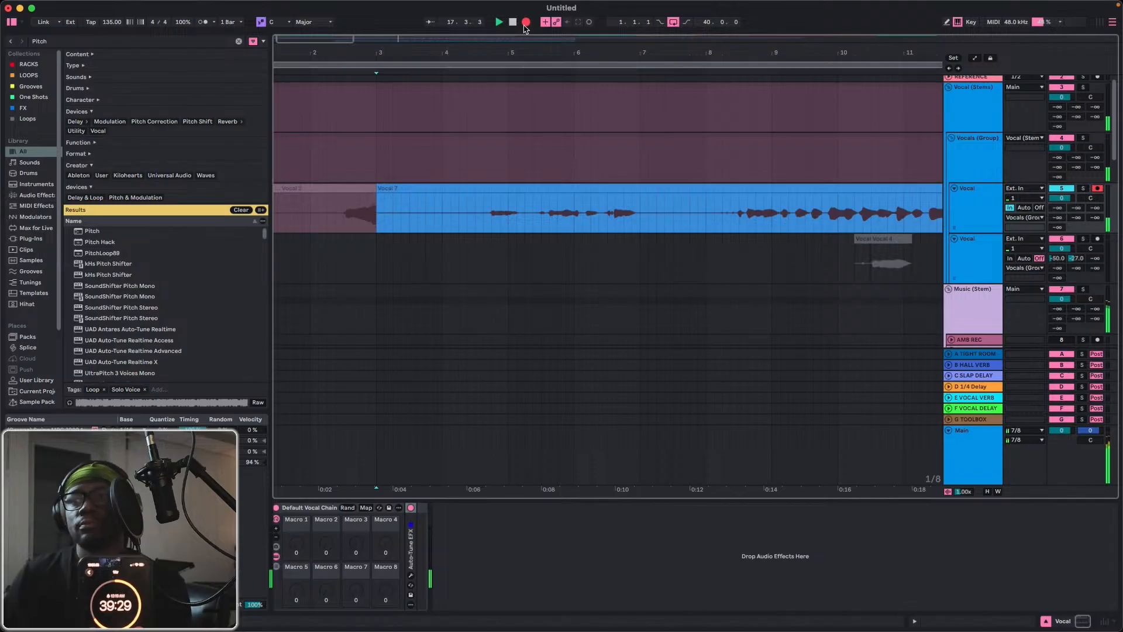
key(space)
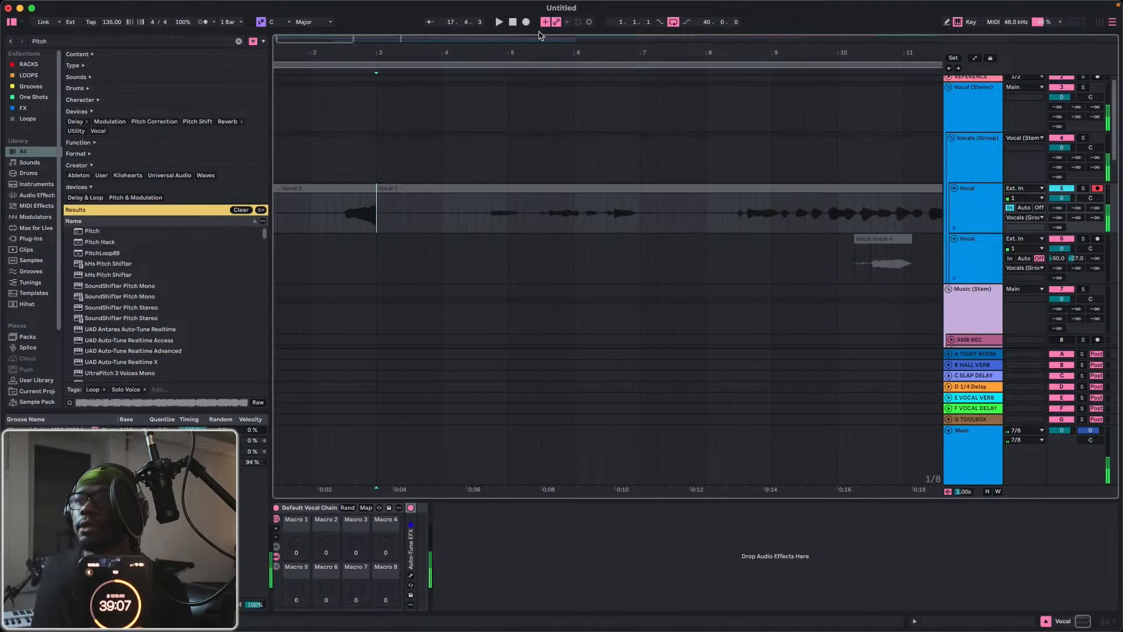
Switch to Chrome, open a new tab in its own full-size window and minimize the Livestream Music window.
mouse_move(1105, 368)
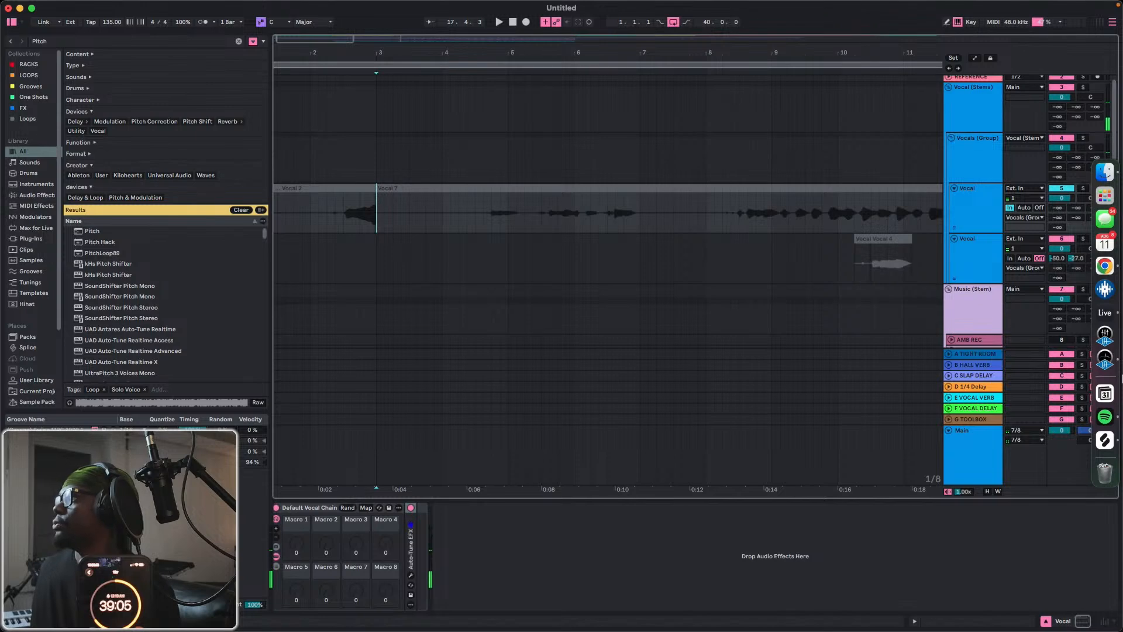
click(1105, 264)
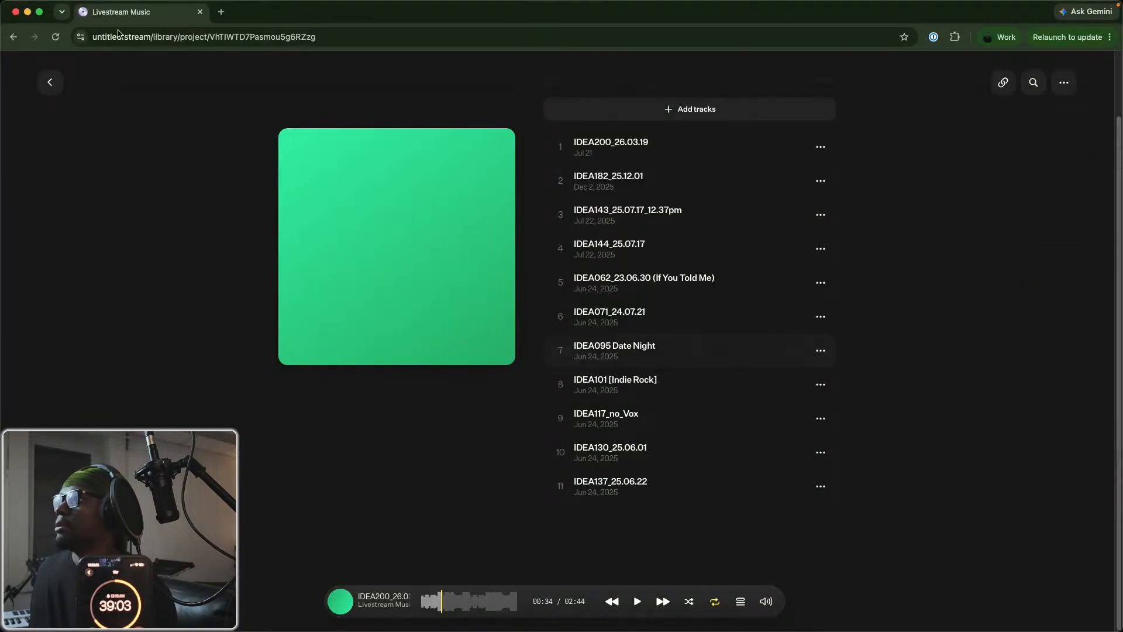
click(218, 11)
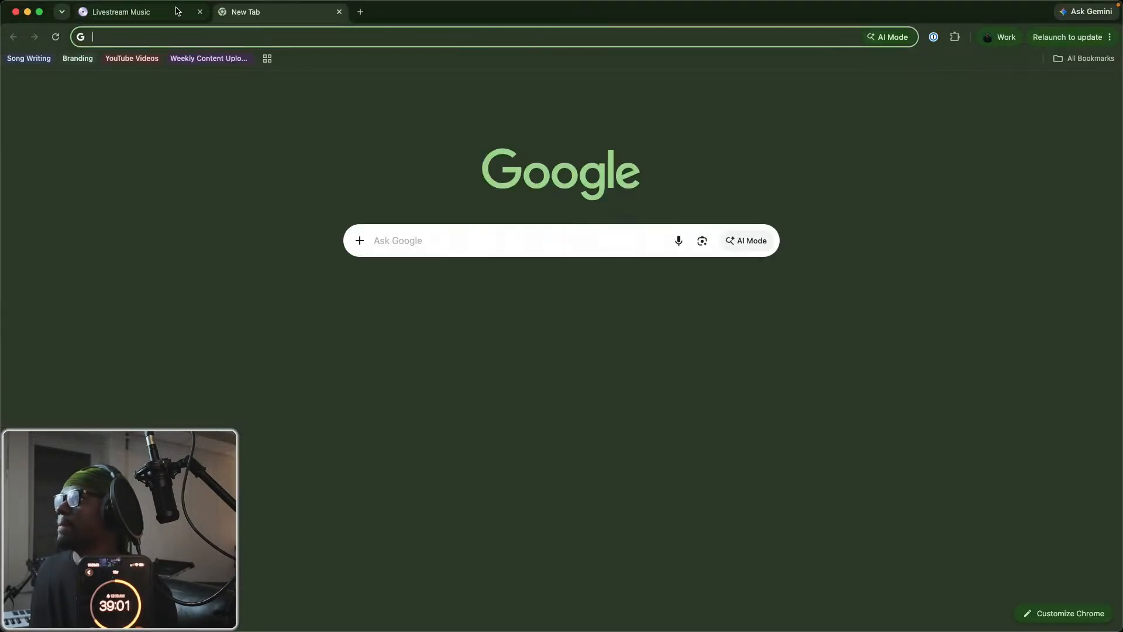
drag(296, 15, 423, 83)
click(1046, 12)
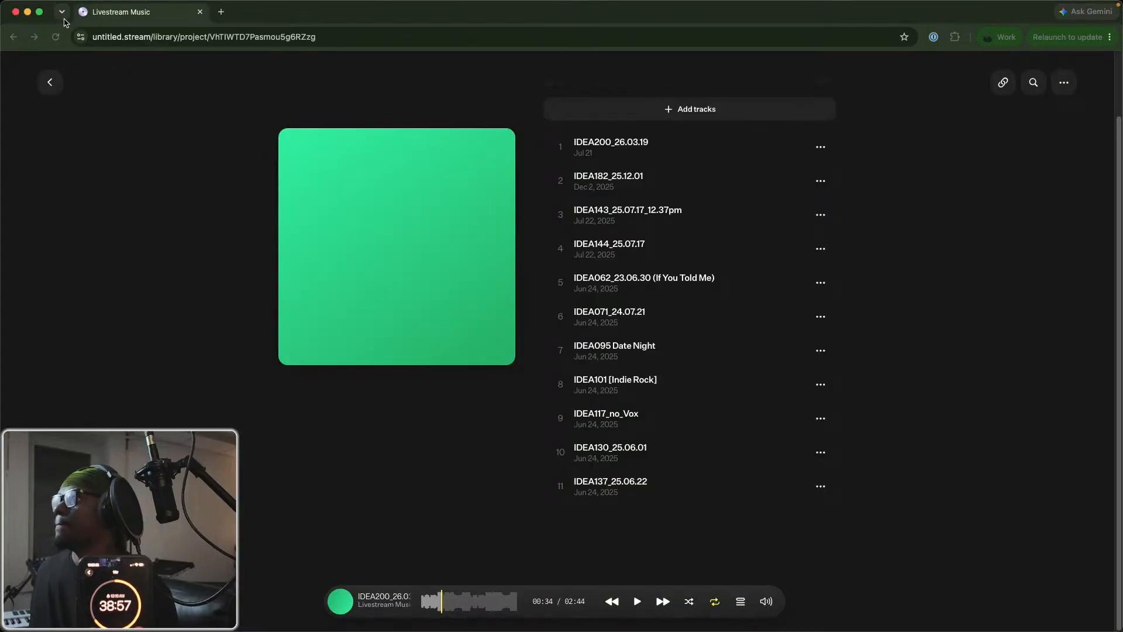
click(30, 13)
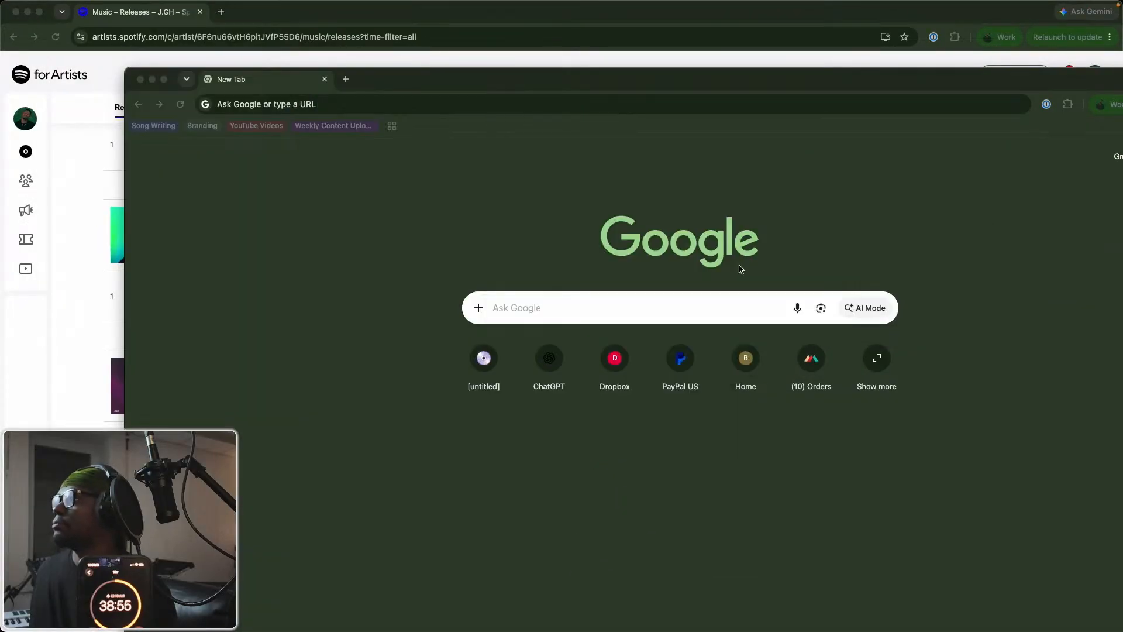
double_click(784, 76)
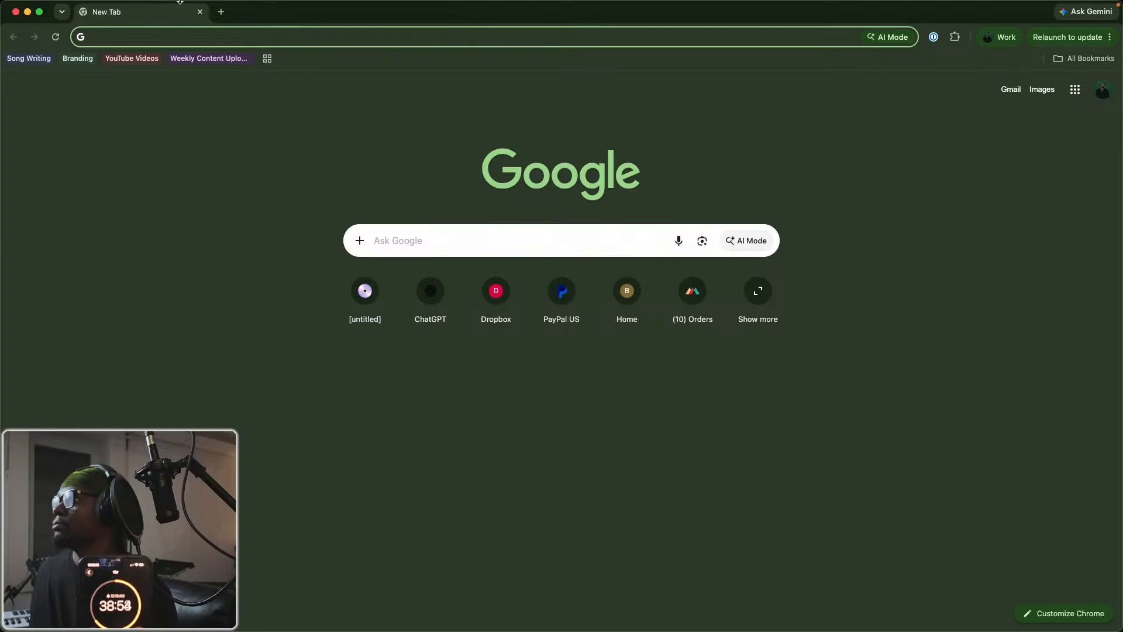
Return to the new Chrome window and open Google Docs from the Google apps.
key(ctrl+Up)
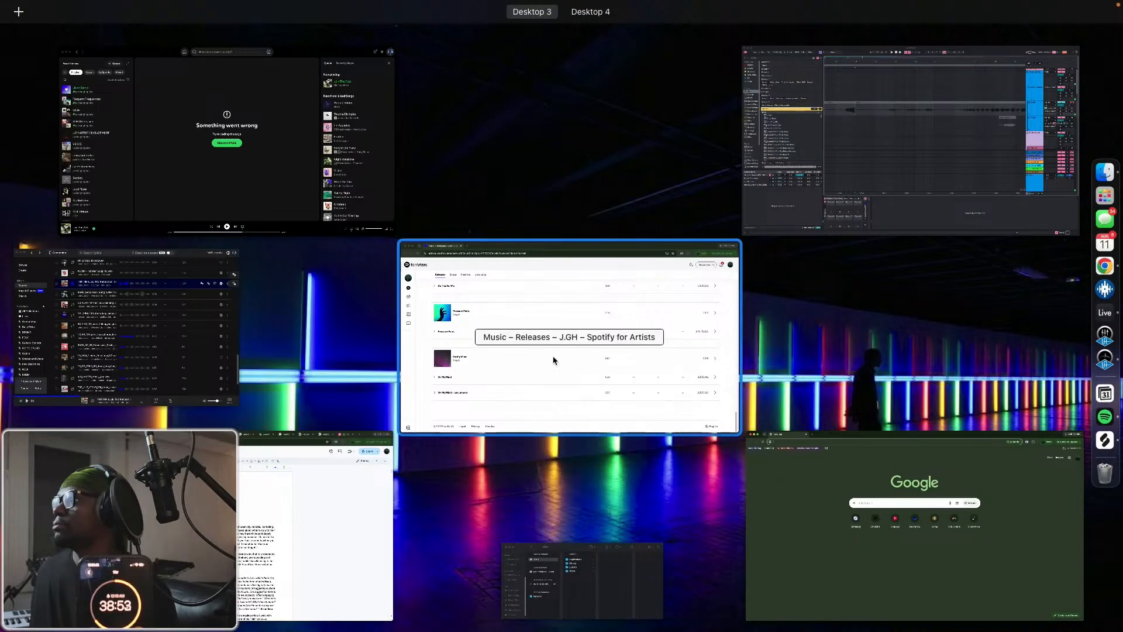
click(857, 455)
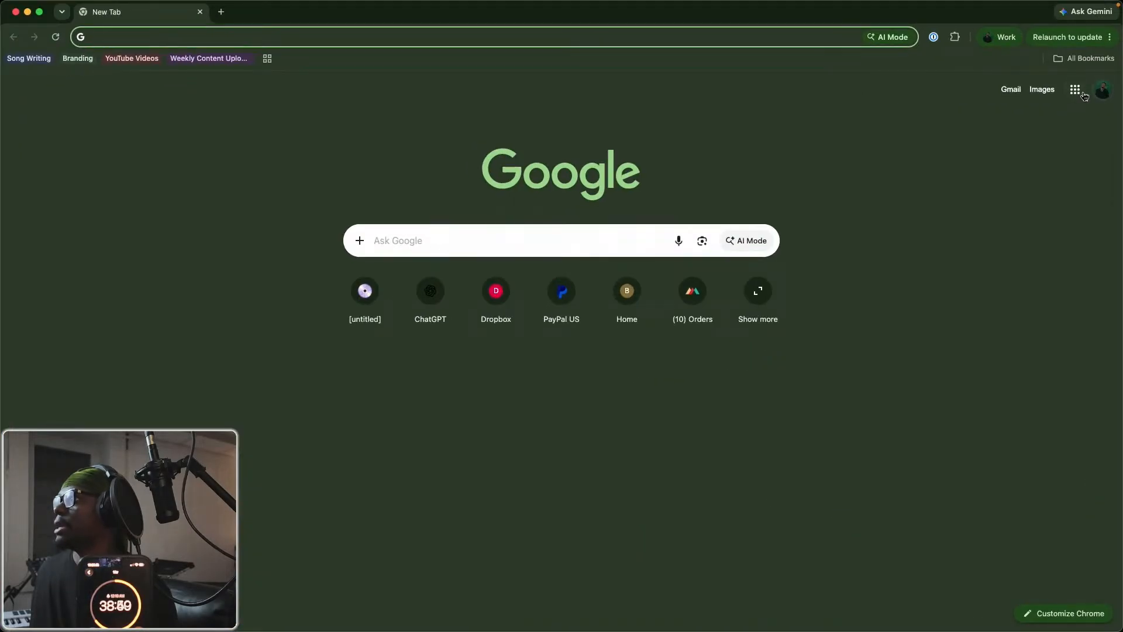
click(1082, 92)
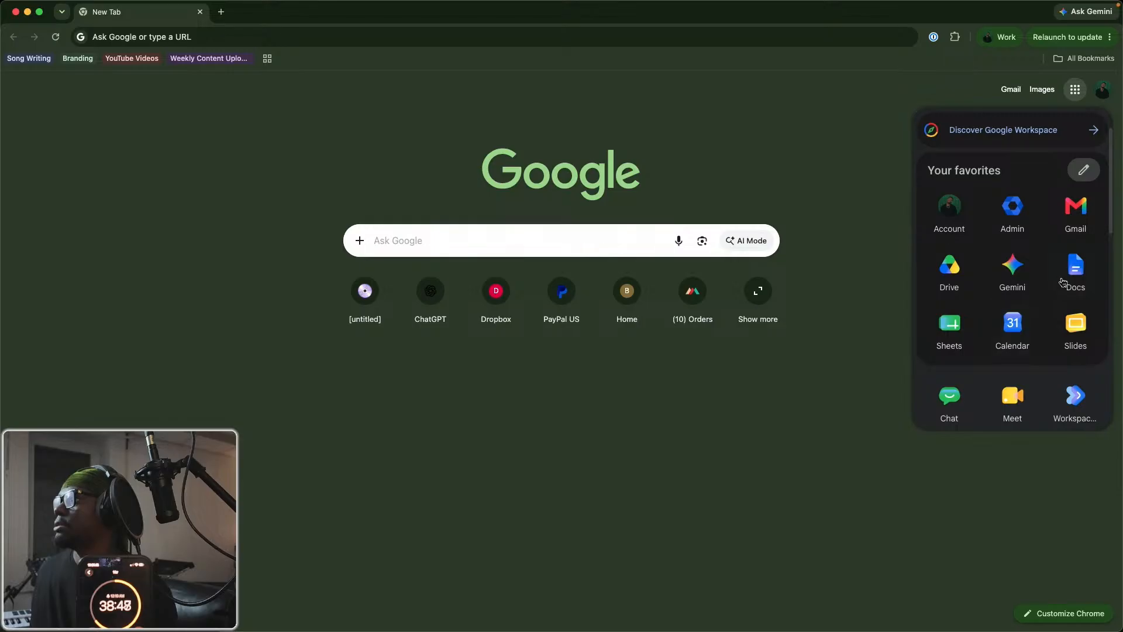
click(1077, 273)
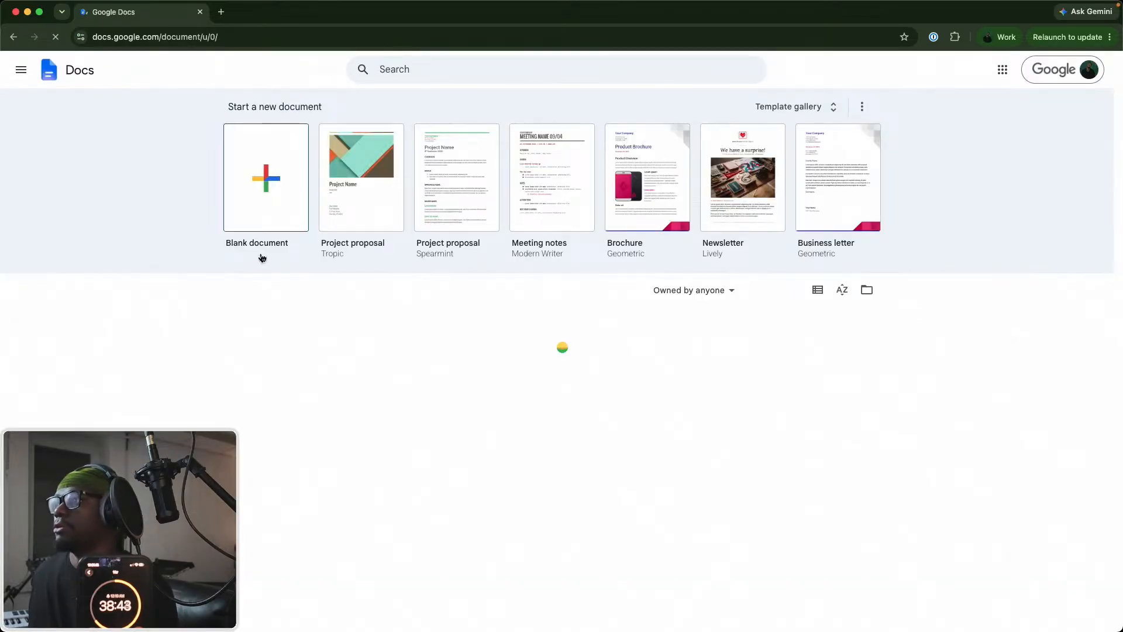
Create a blank document and write the first lyric line "What's going on with you with me right".
click(260, 195)
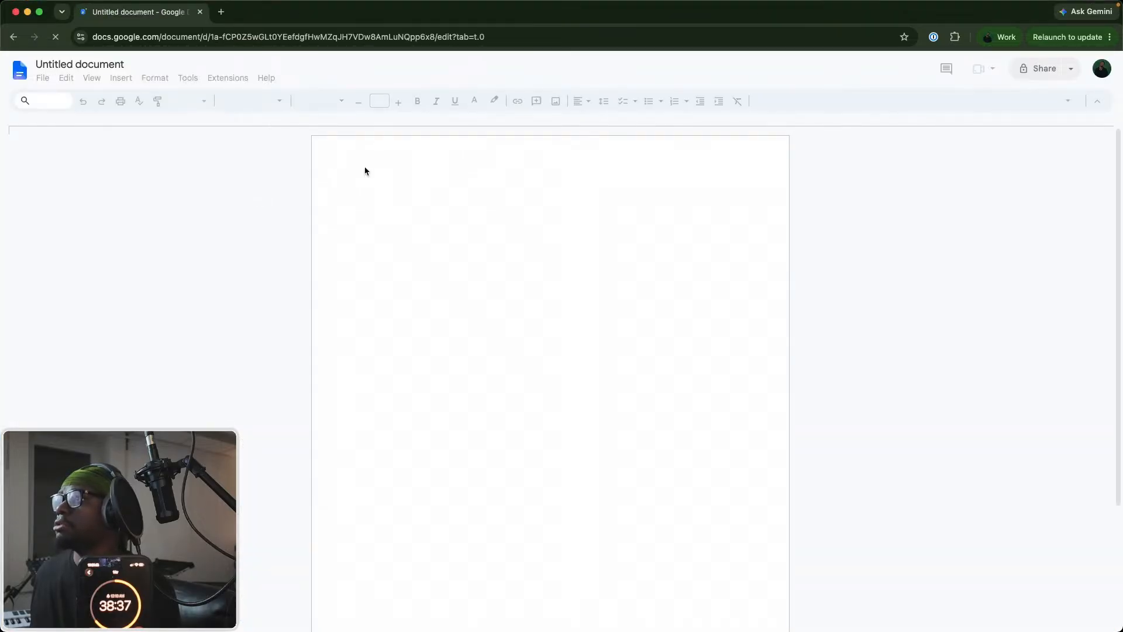
double_click(87, 64)
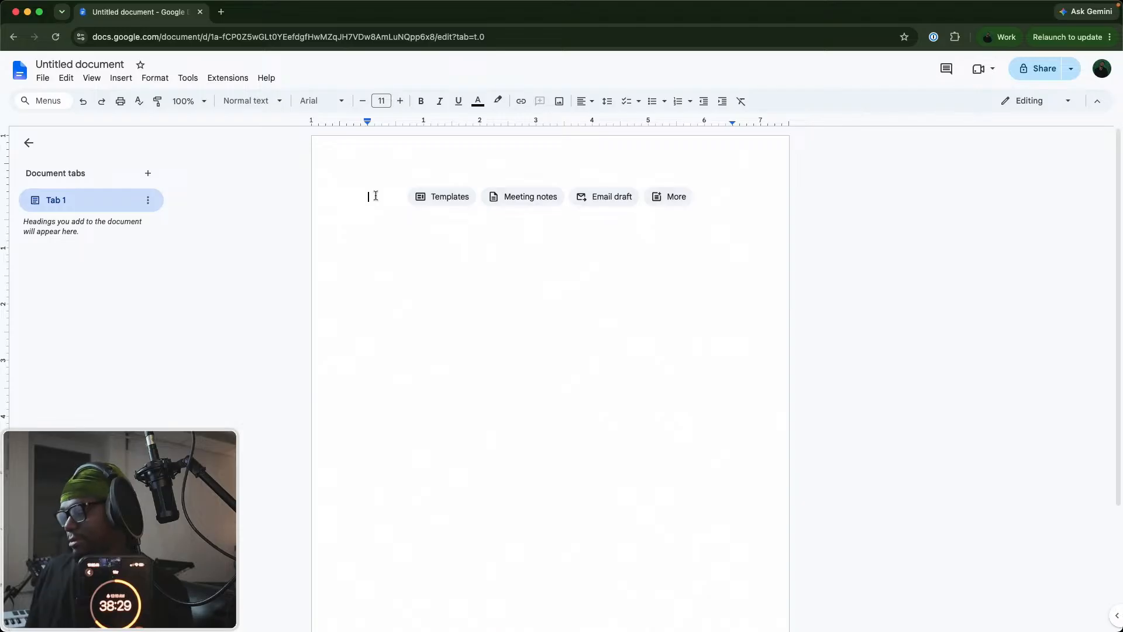
text(What's )
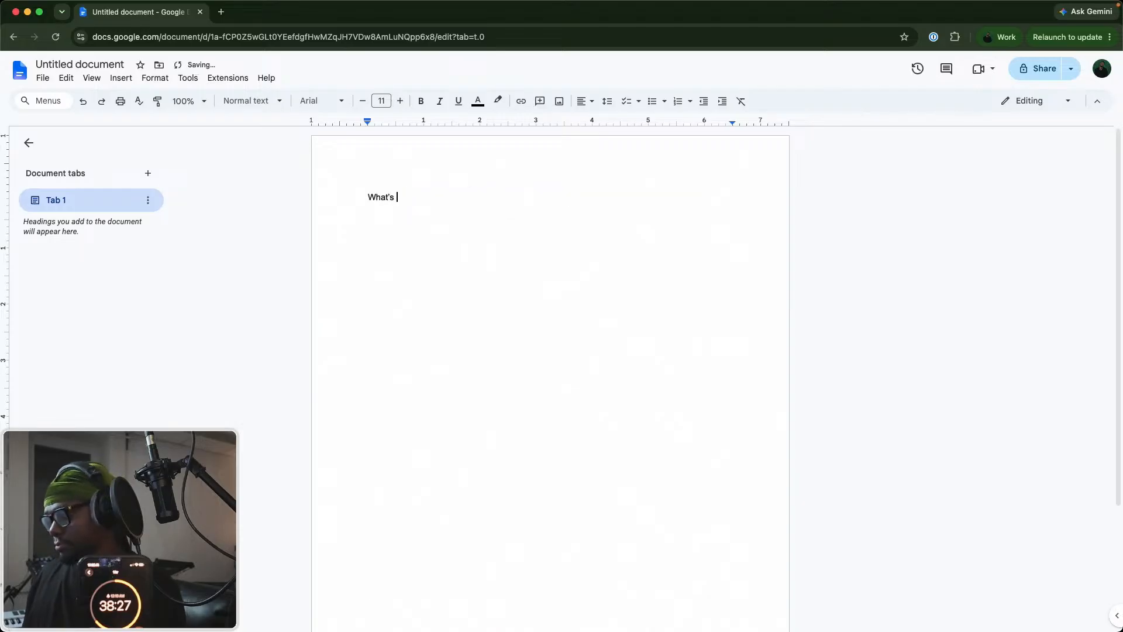
text(going)
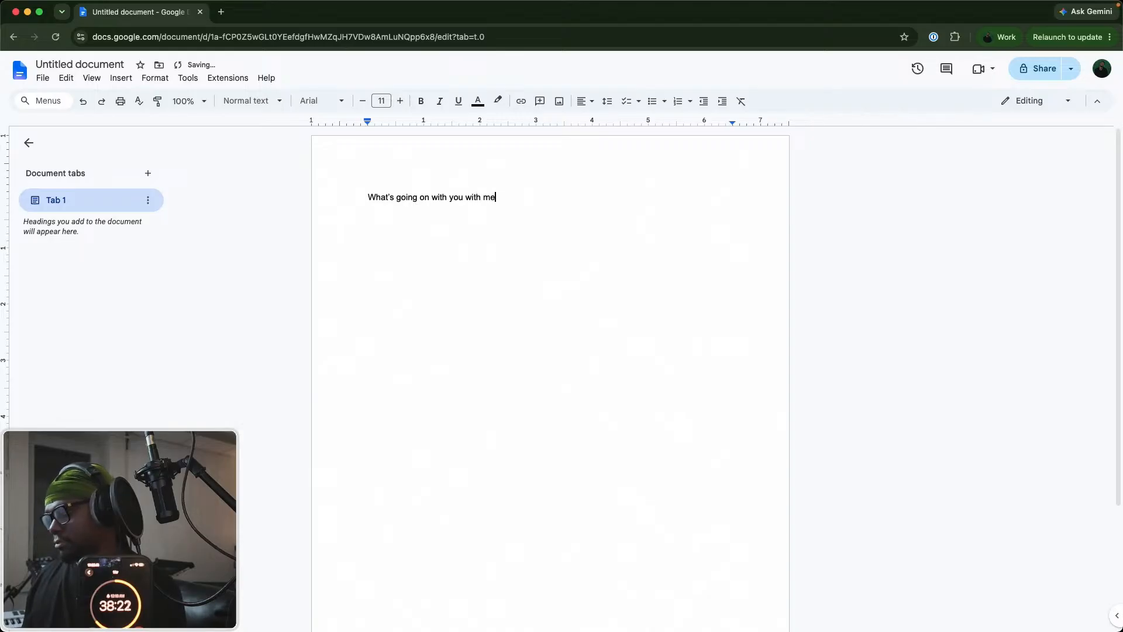
text(on with you with me righ)
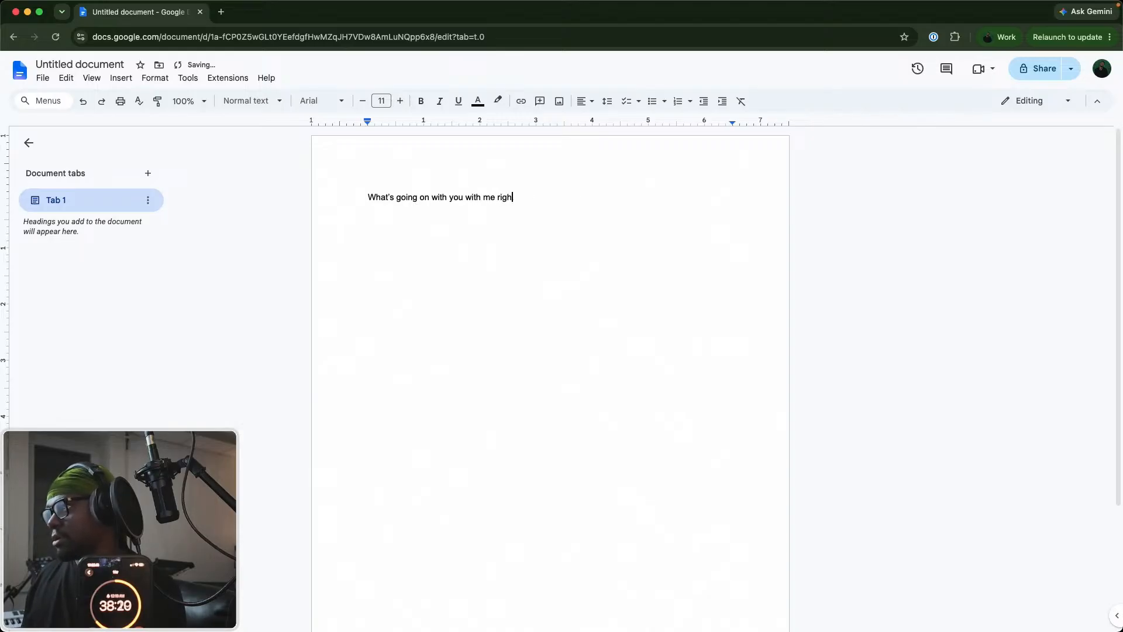
text(htht)
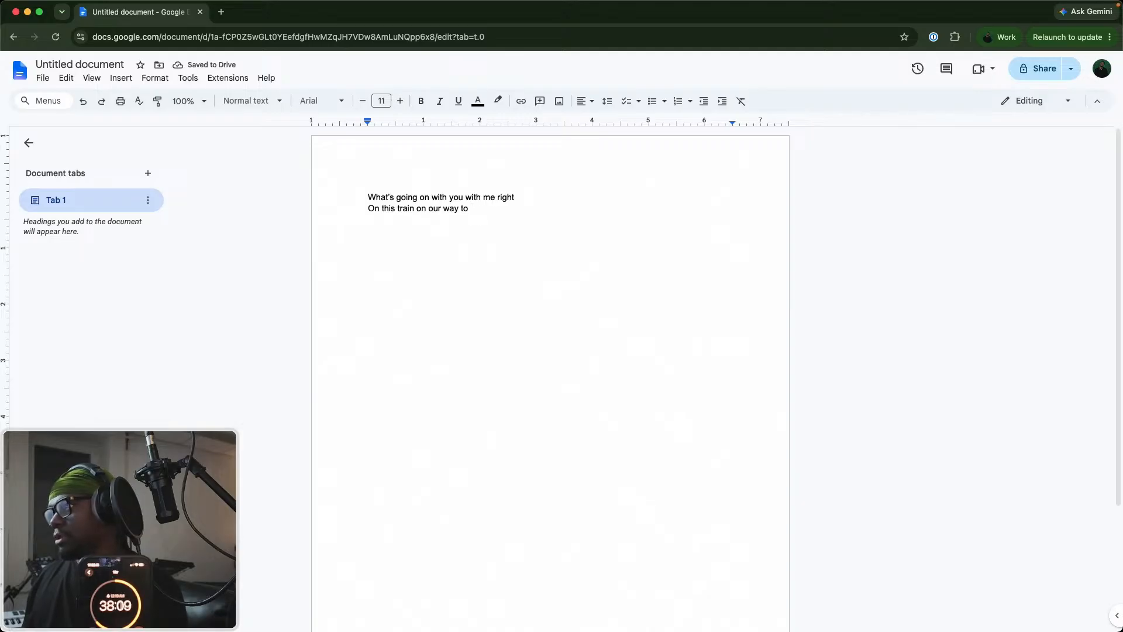
Write the second lyric line as "On this train on our way to ___ right now" and add "now" to the end of the first line.
text(___ right now)
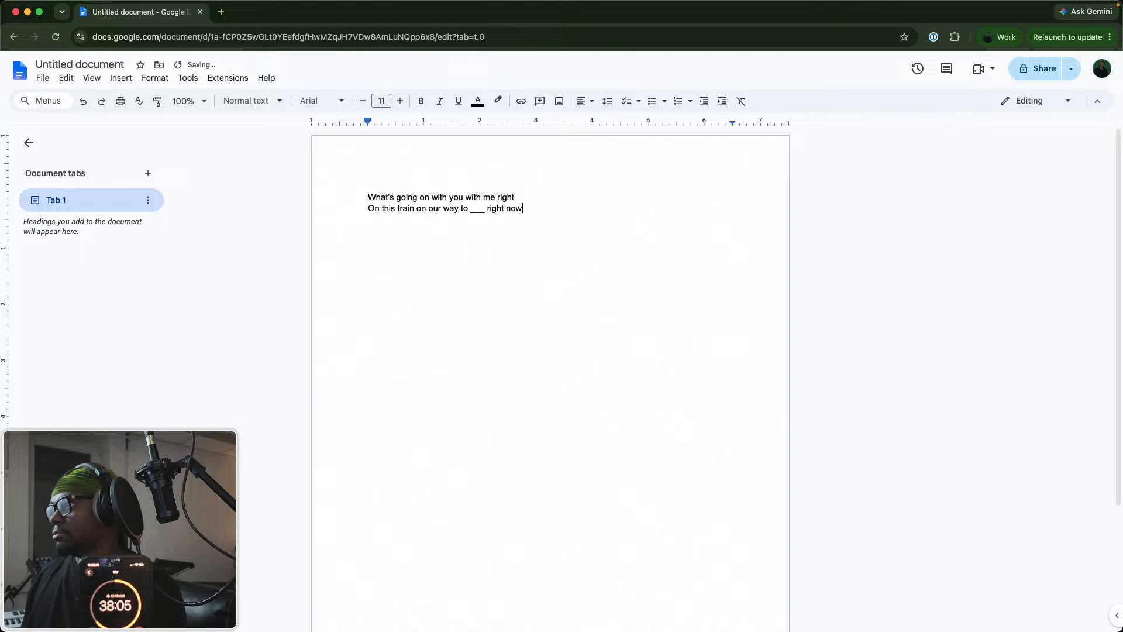
click(529, 197)
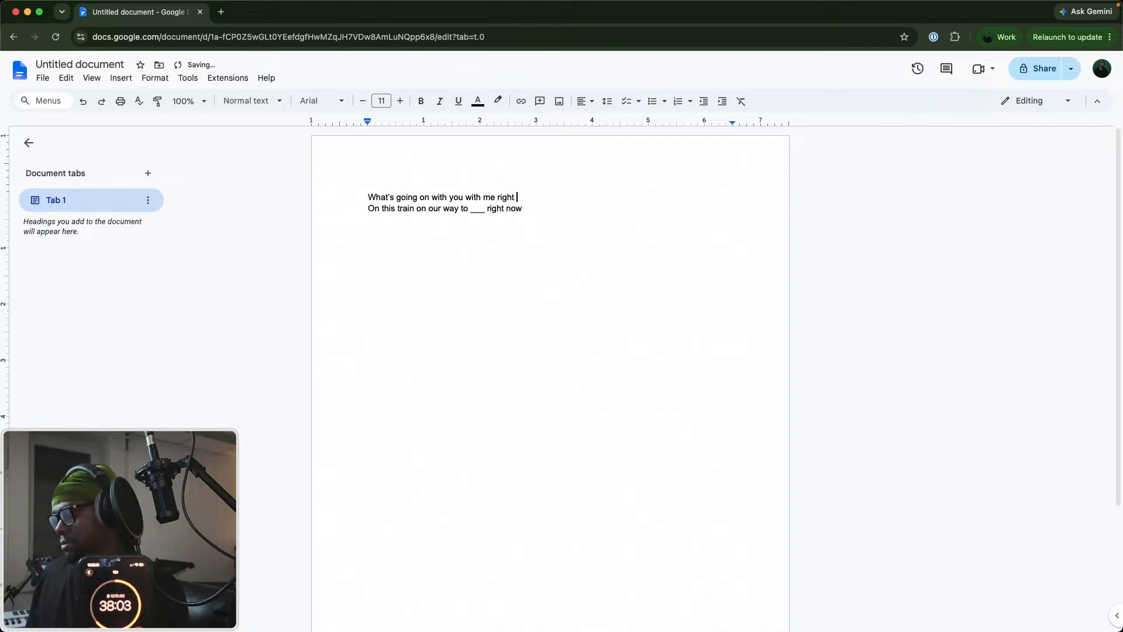
text(now)
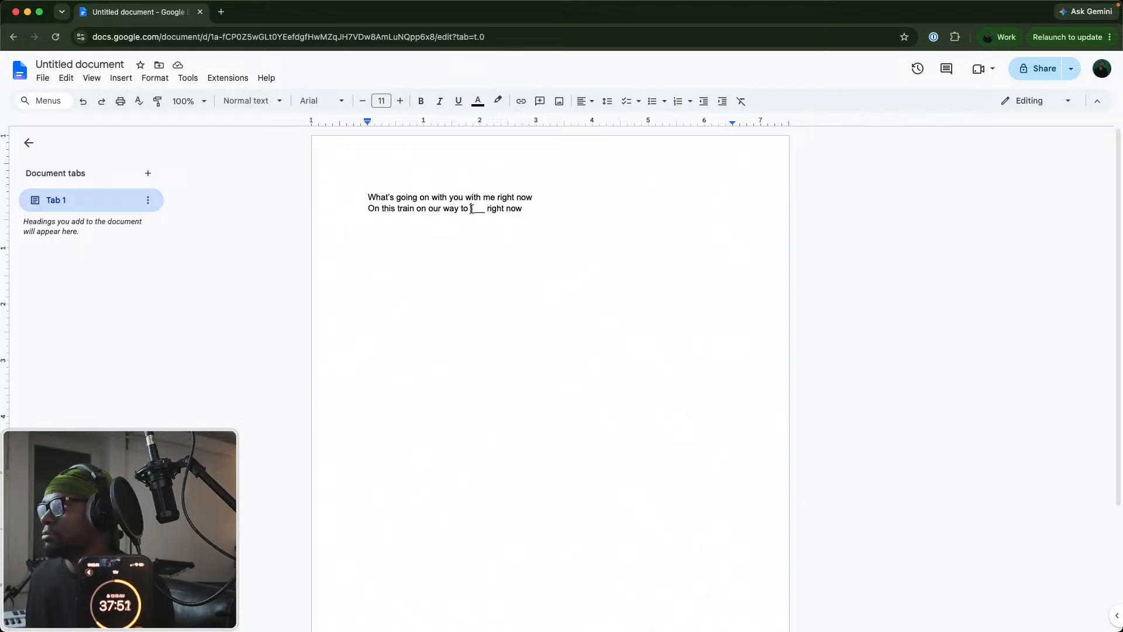
Reword the end of the second lyric line so it reads "On this train on our way some way some how" and start a new line.
drag(472, 209, 531, 209)
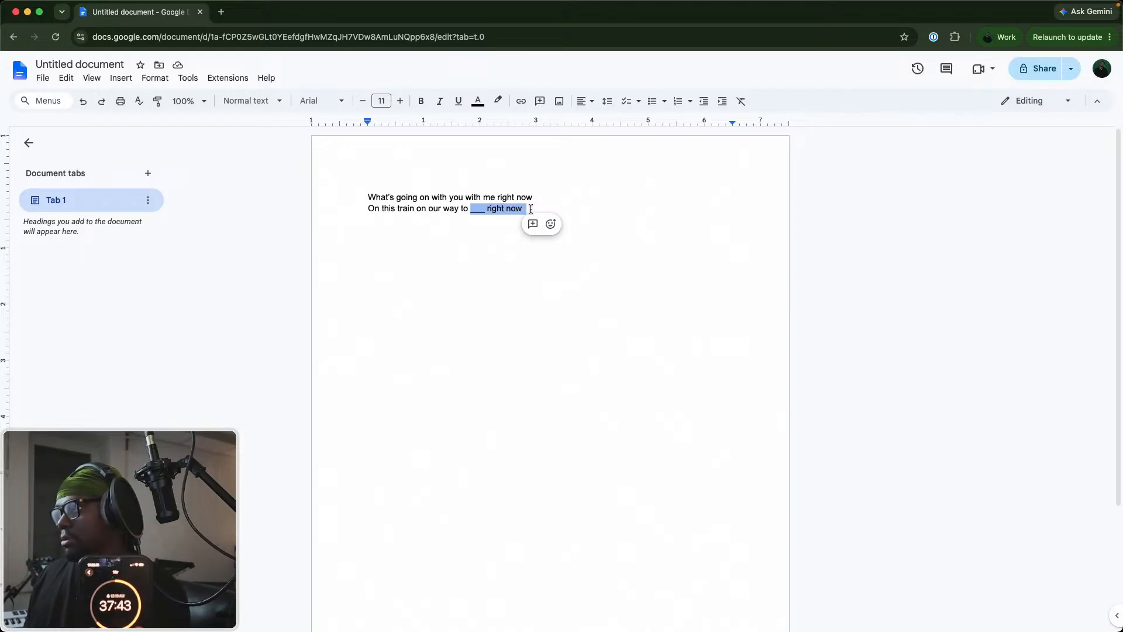
key(BackSpace)
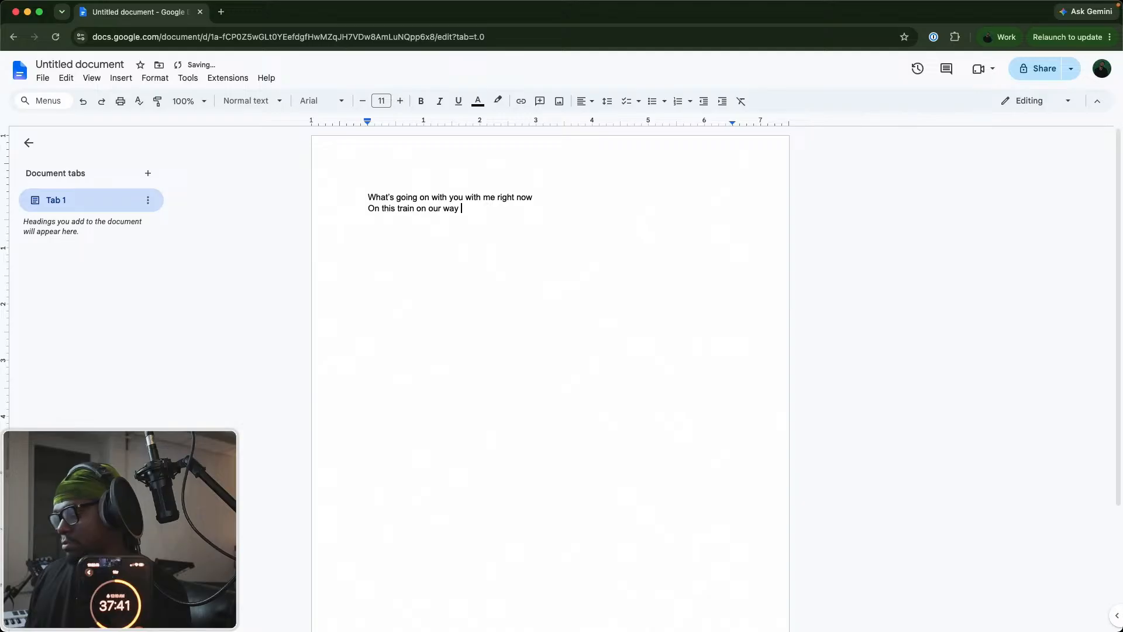
key(BackSpace)
key(BackSpace)
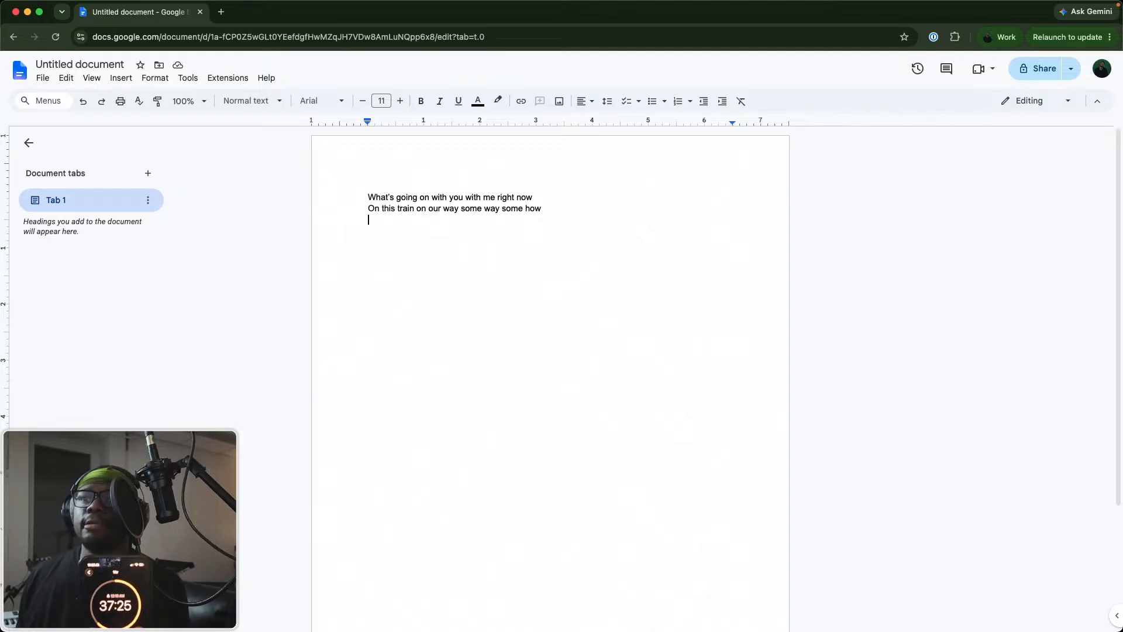
Switch to Ableton Live and start recording a take from bar 1 on the first Vocal track.
key(ctrl+Up)
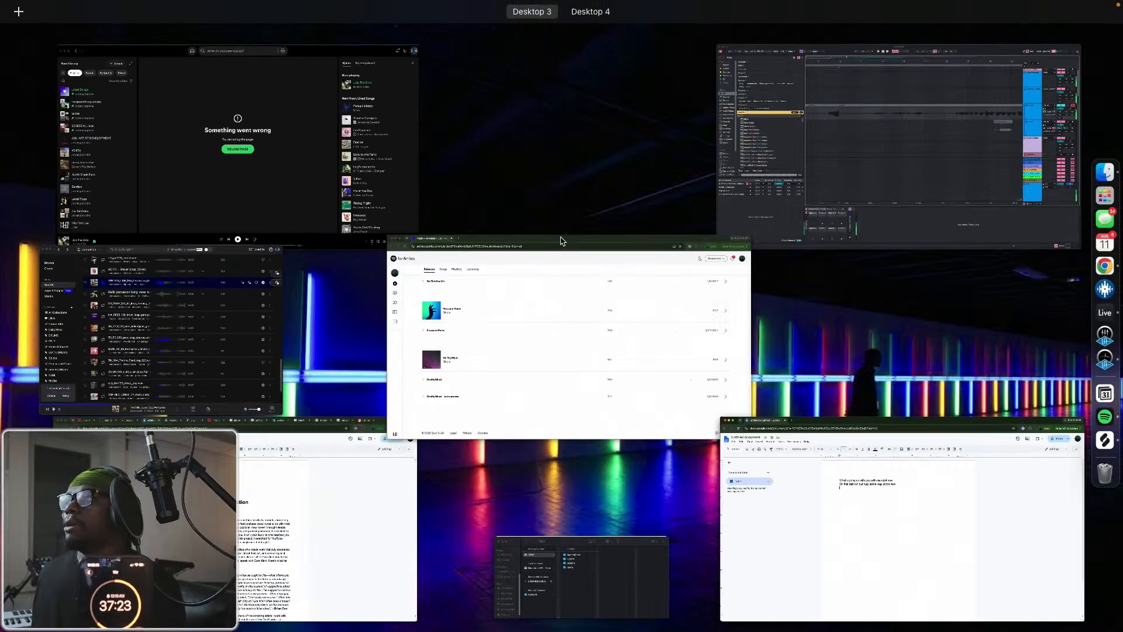
click(816, 125)
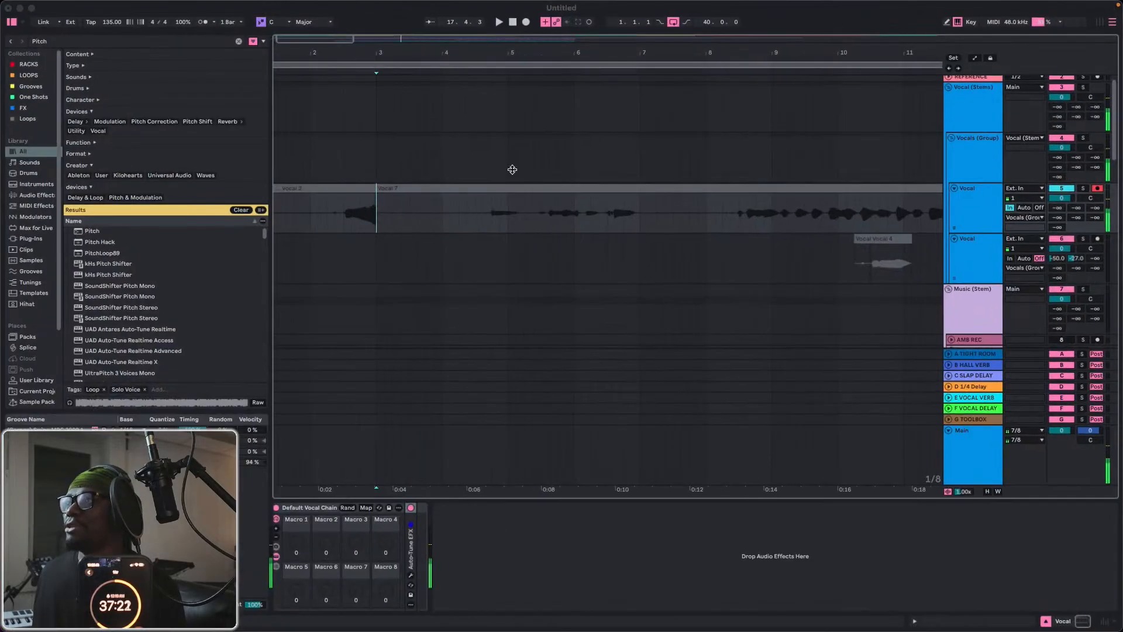
drag(430, 54, 420, 54)
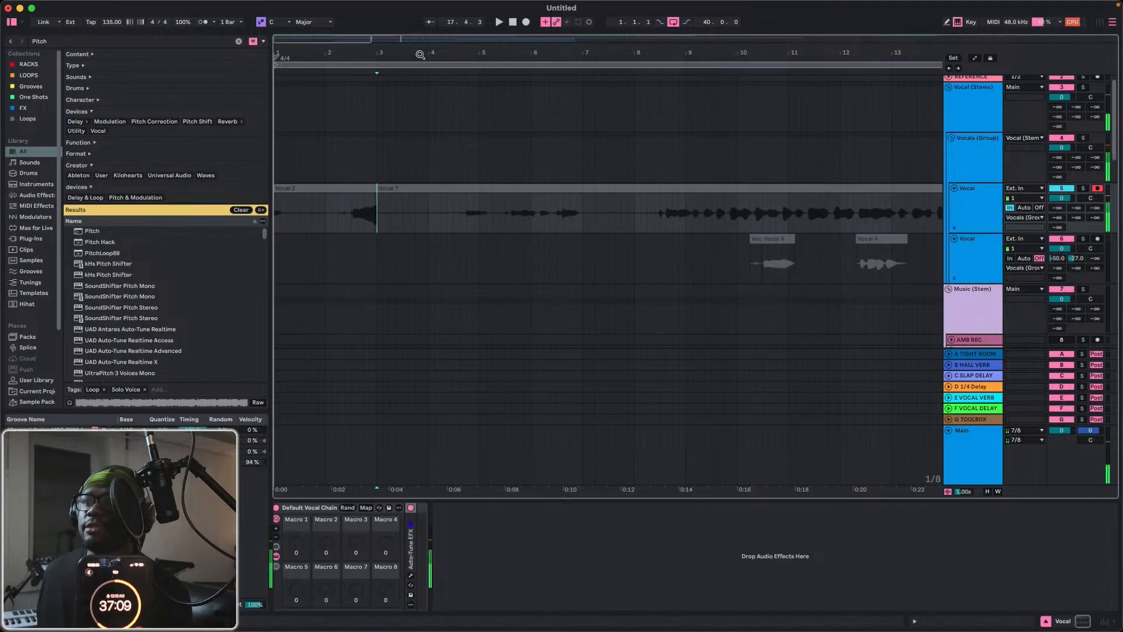
click(526, 22)
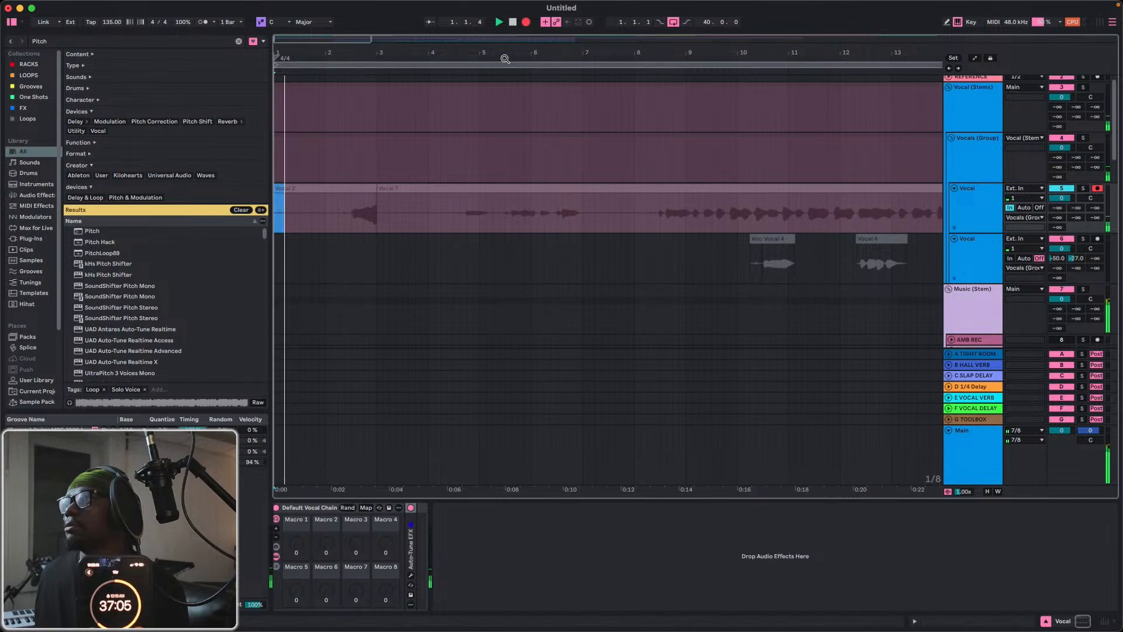
Return to the lyrics document in Chrome and shrink its window so the Live arrangement shows beside it.
key(ctrl+Up)
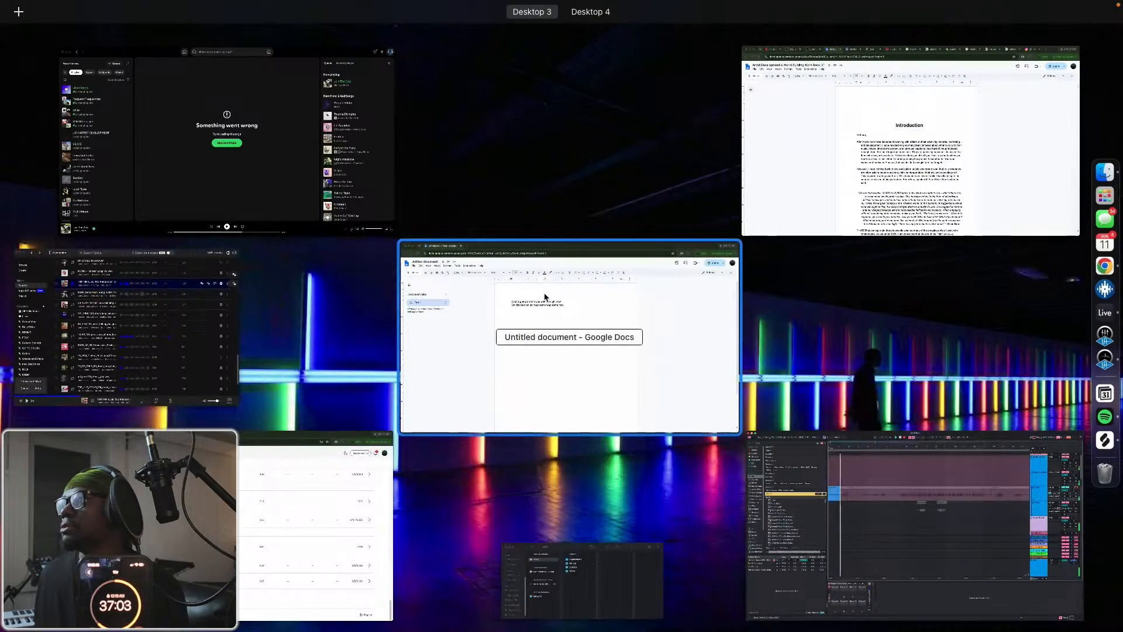
click(572, 353)
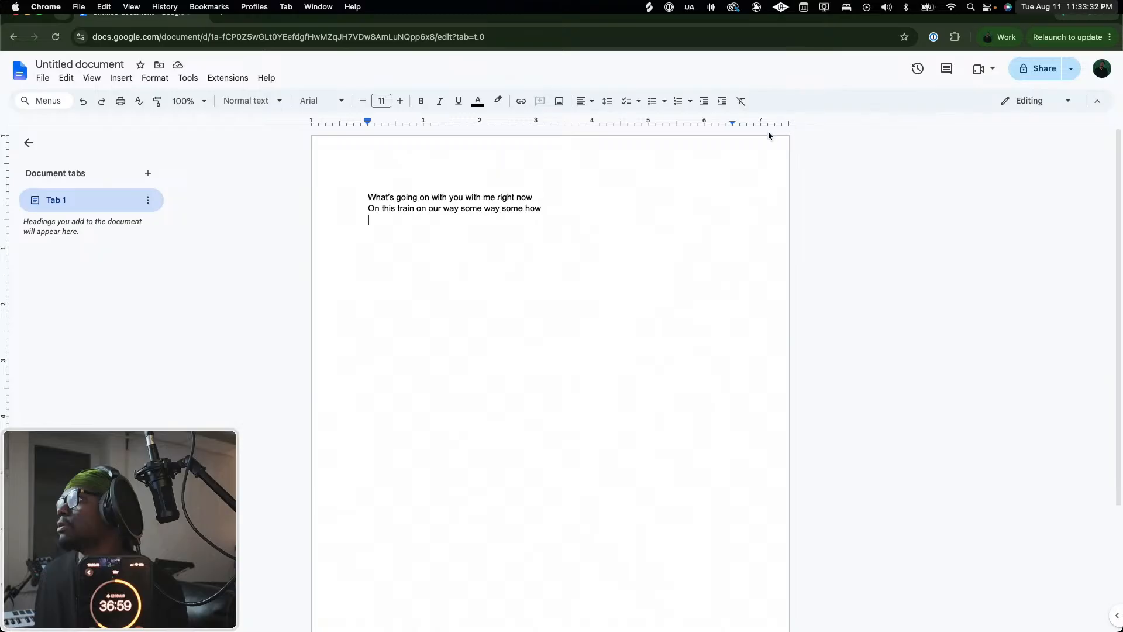
mouse_move(1118, 3)
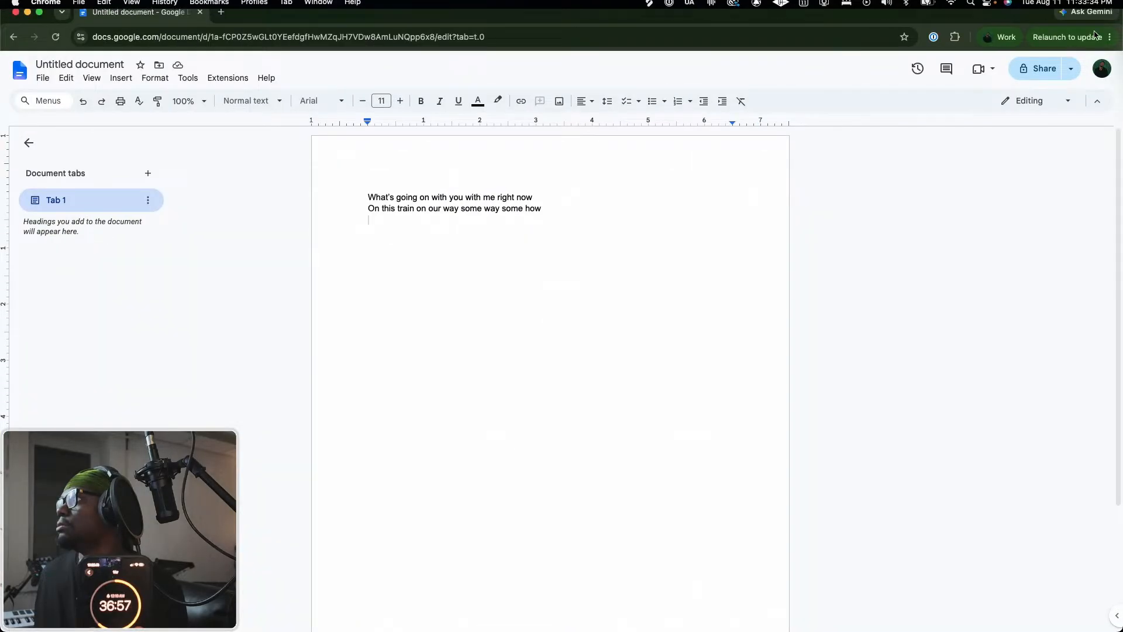
scroll(1095, 30, right, 3)
scroll(1094, 29, left, 3)
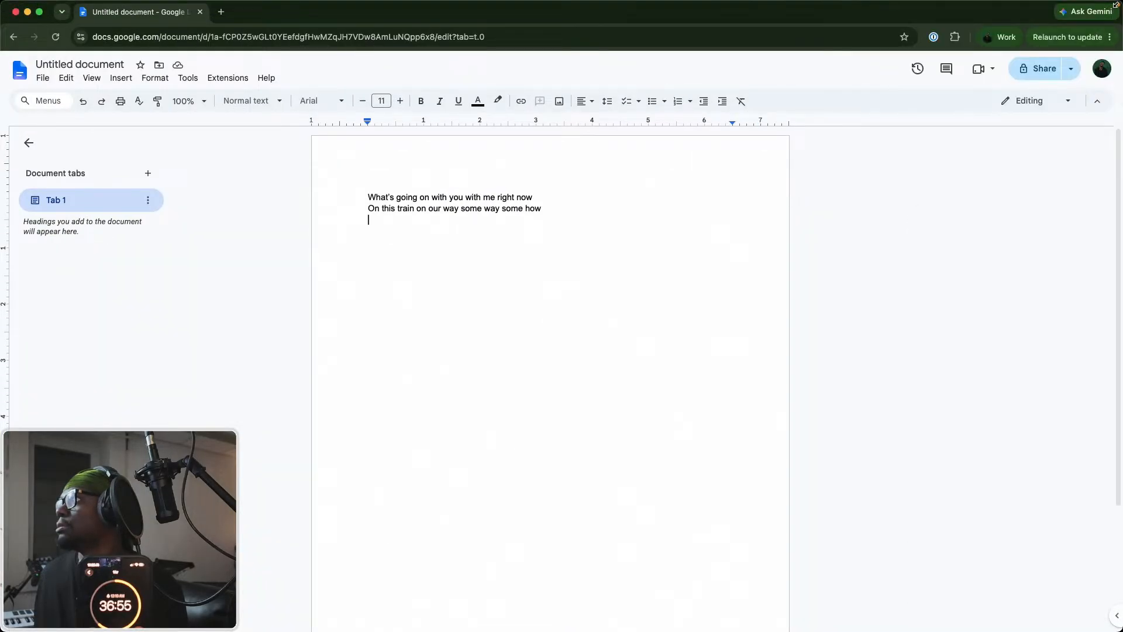
drag(1115, 4, 478, 126)
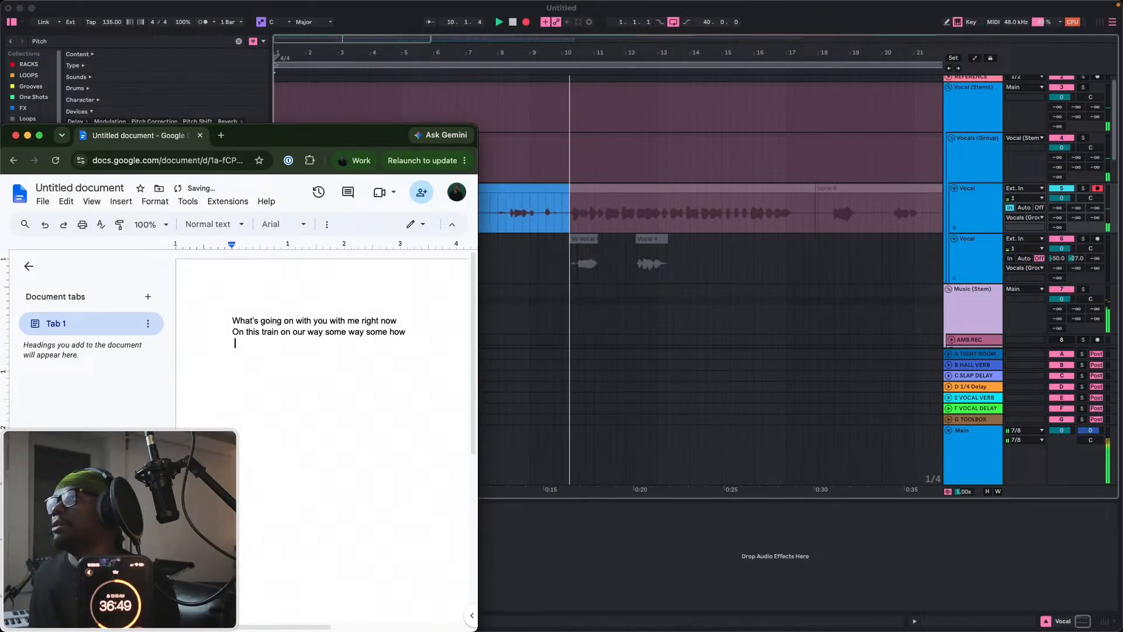
Switch to Ableton Live, stop the recording and turn on the metronome.
click(602, 192)
key(space)
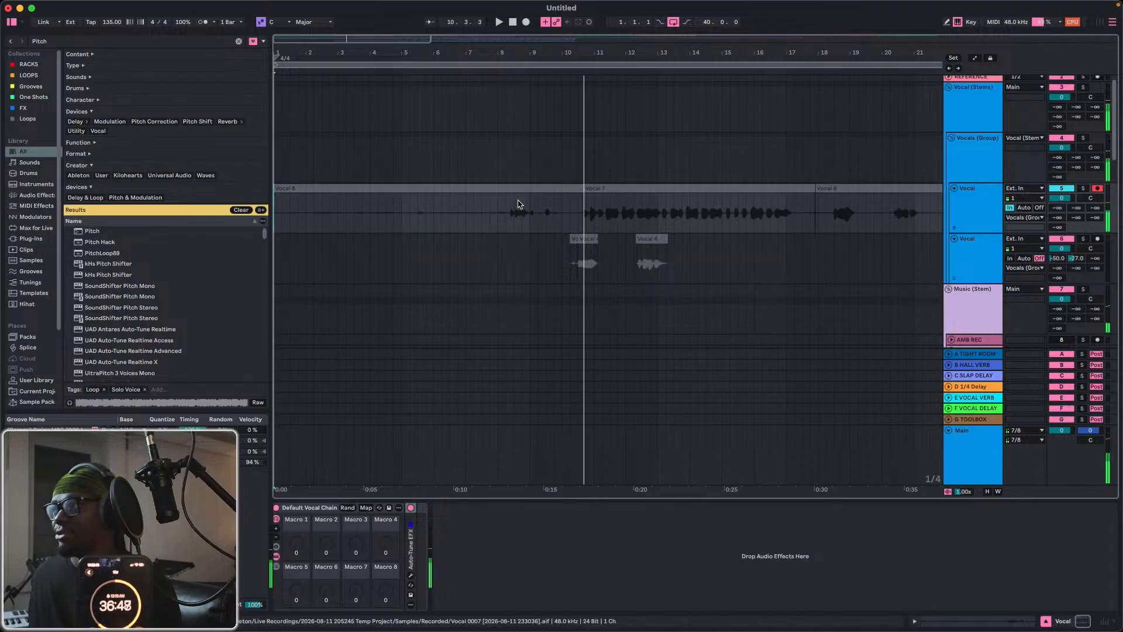
click(203, 21)
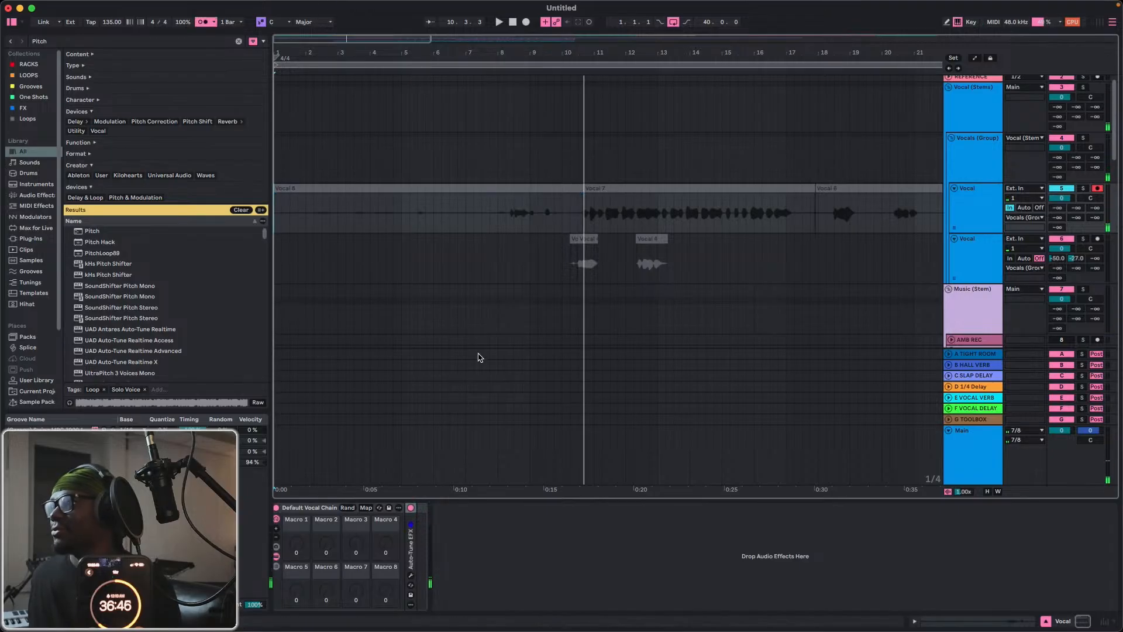
Bring the lyrics document forward, place its window below the vocal tracks in the arrangement and hide the document tabs and outline.
key(ctrl+Up)
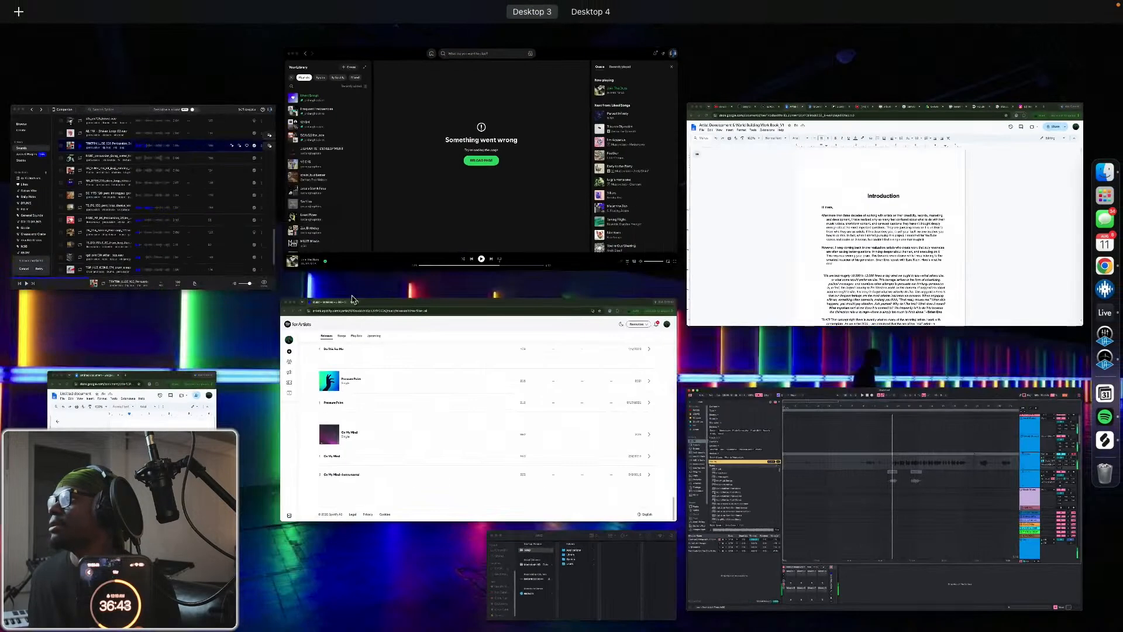
click(180, 419)
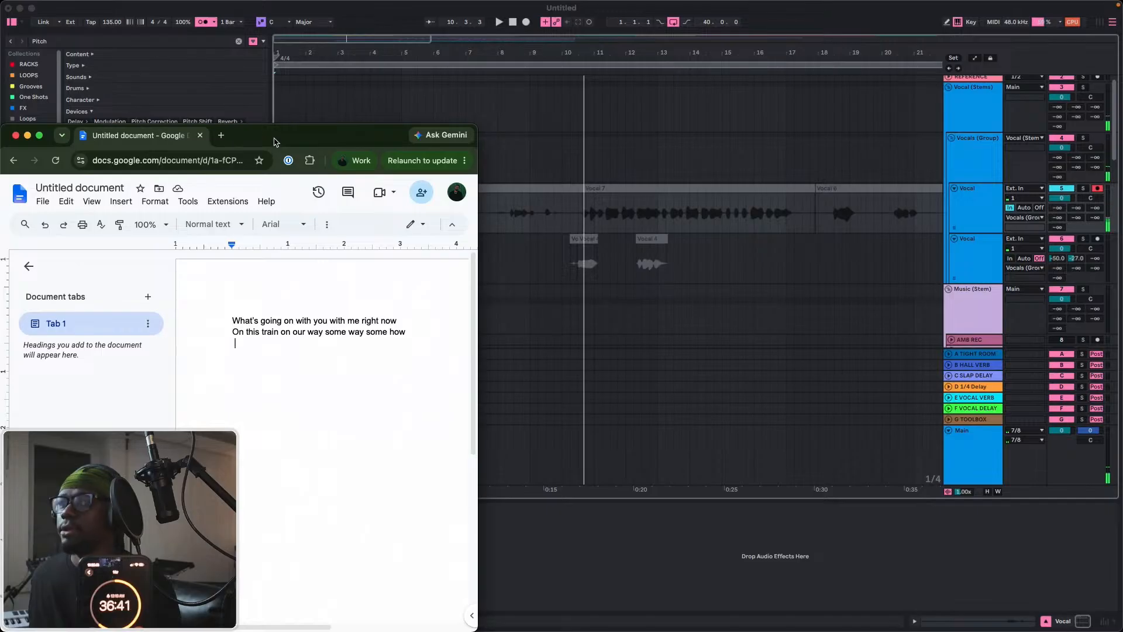
drag(277, 144, 559, 261)
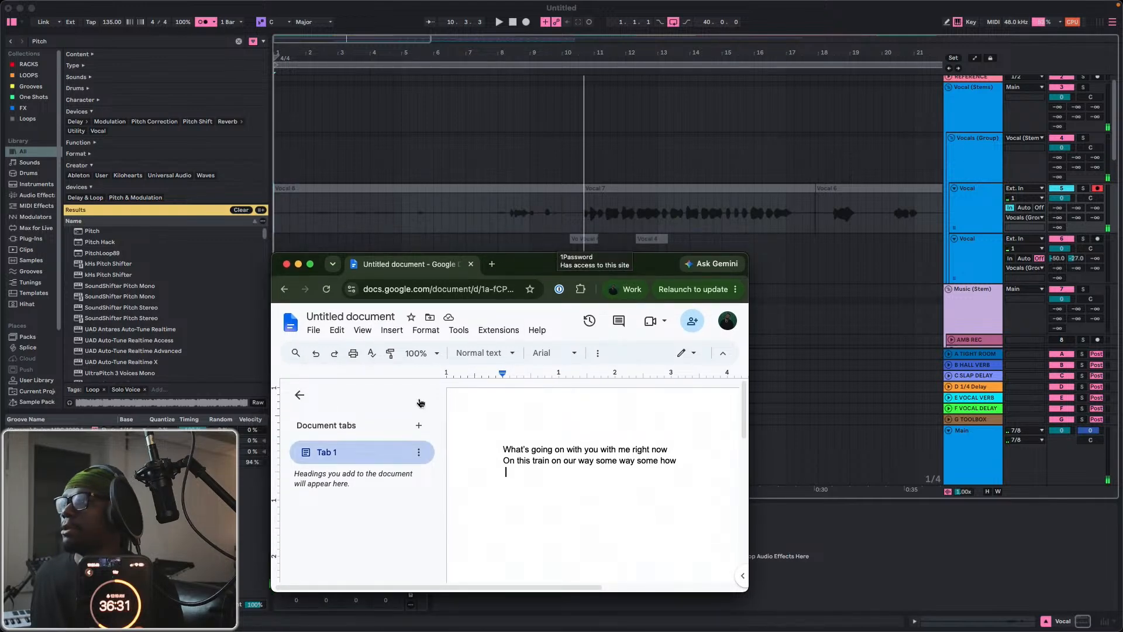
click(299, 395)
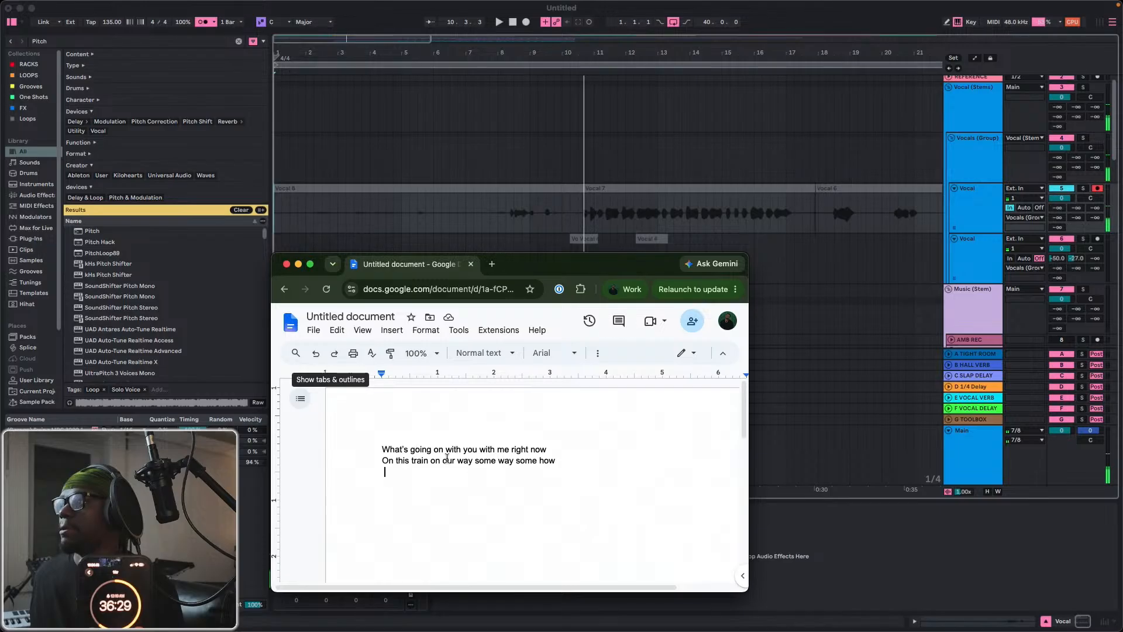
drag(633, 273, 671, 295)
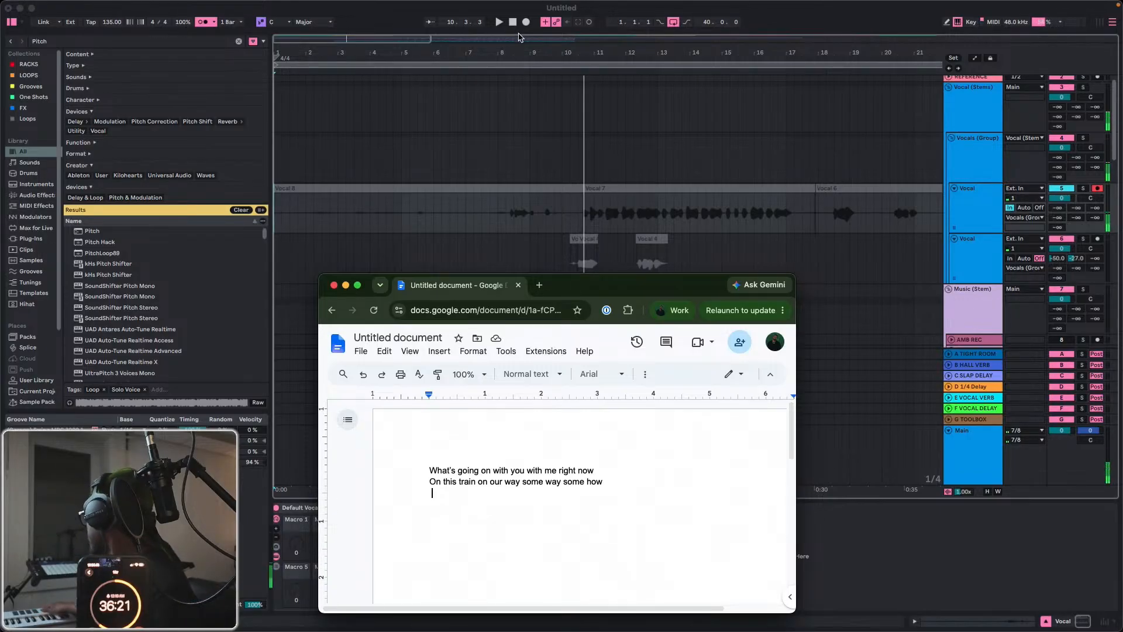
Record a new take from bar 1 to bar 21 on the first Vocal track and set the insert marker at bar 8.
key(F9)
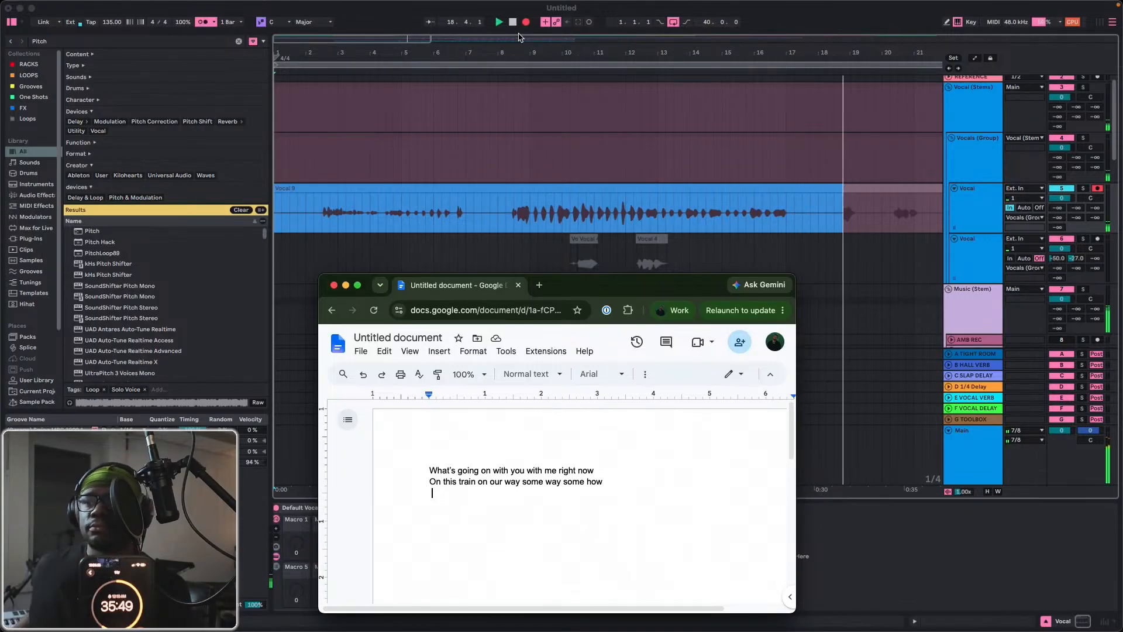
click(348, 420)
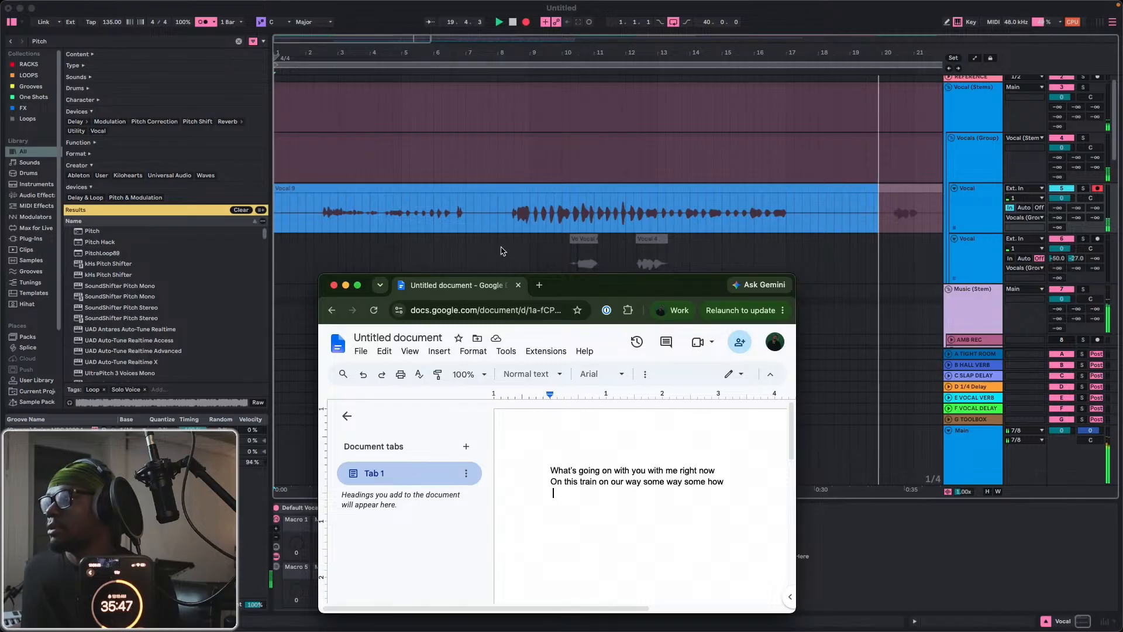
click(347, 416)
click(504, 215)
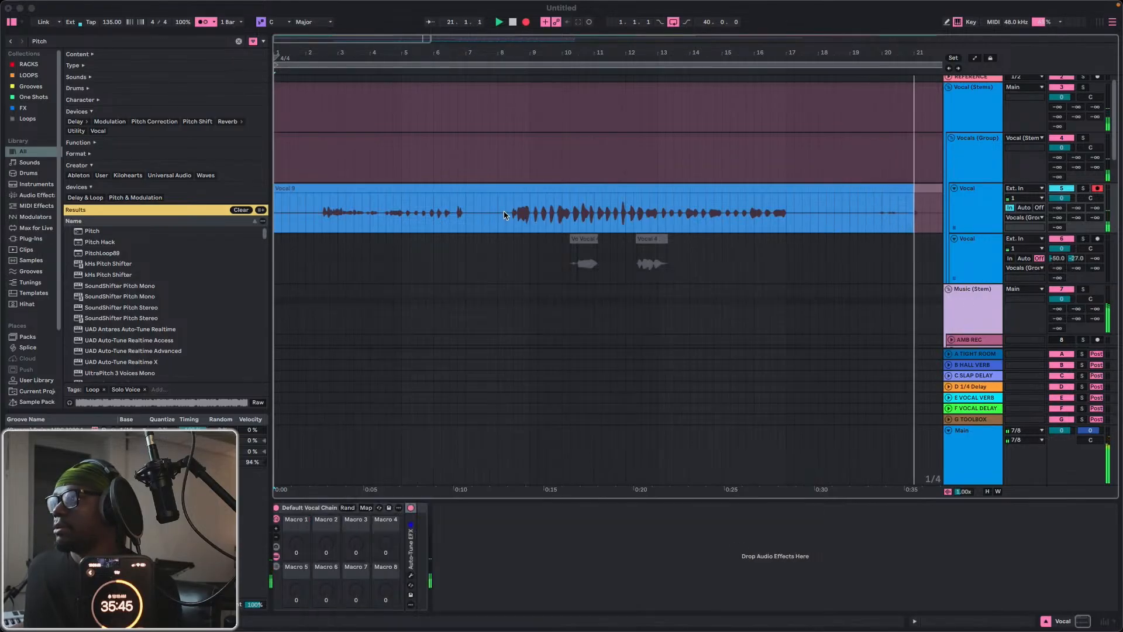
key(space)
click(506, 216)
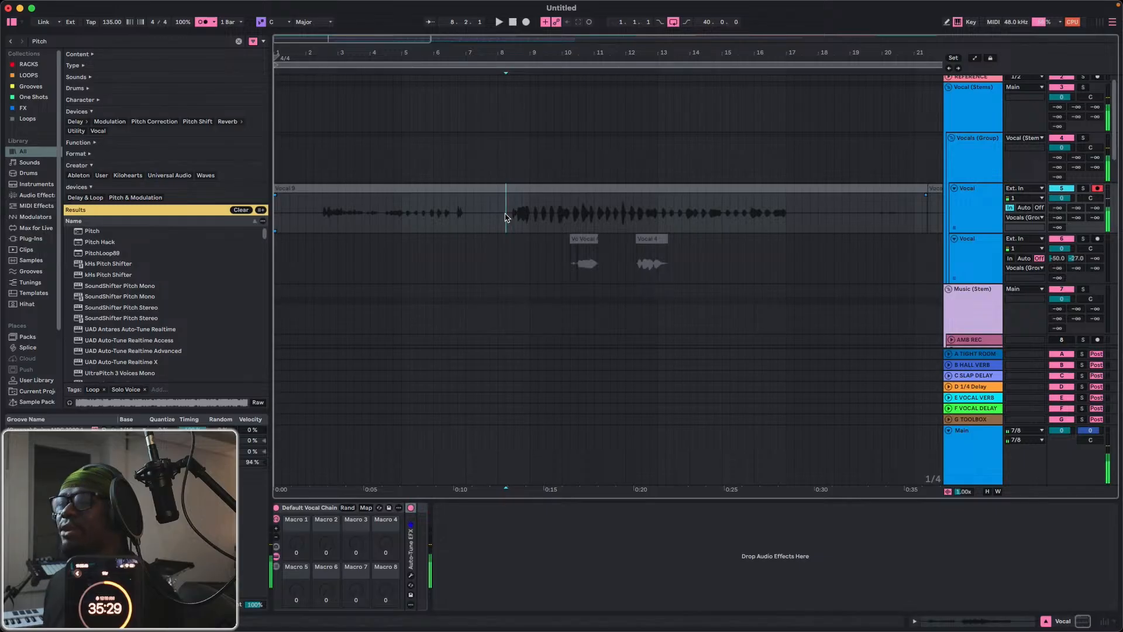
In the lyrics document, end the second line with "somewhere in town" and add a third line "When I see you in your world I found".
key(ctrl+Up)
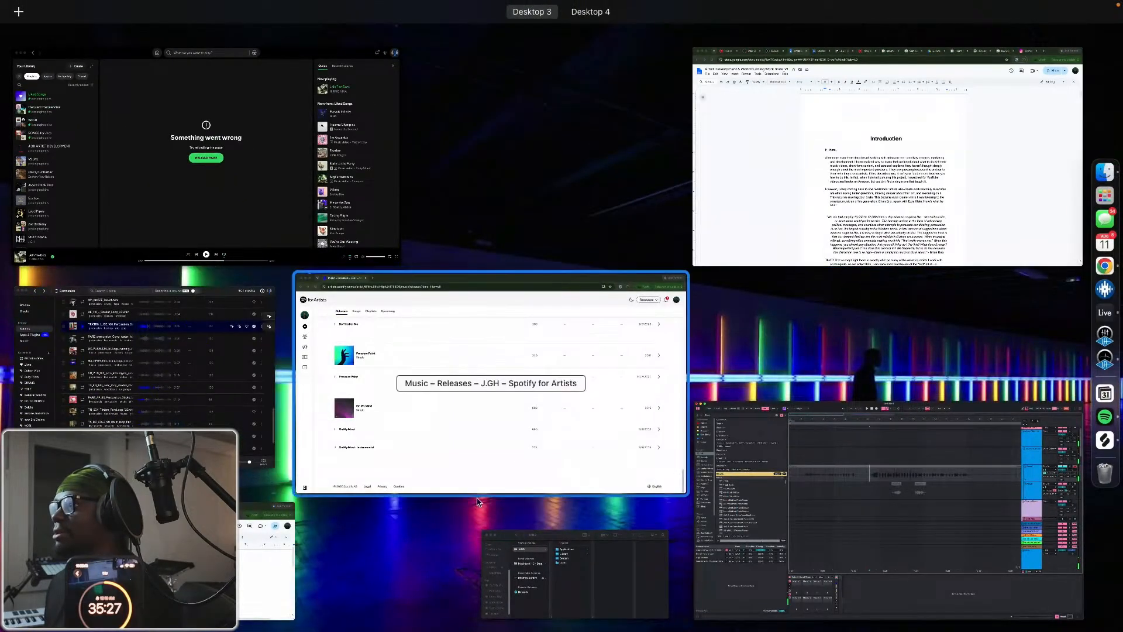
click(274, 593)
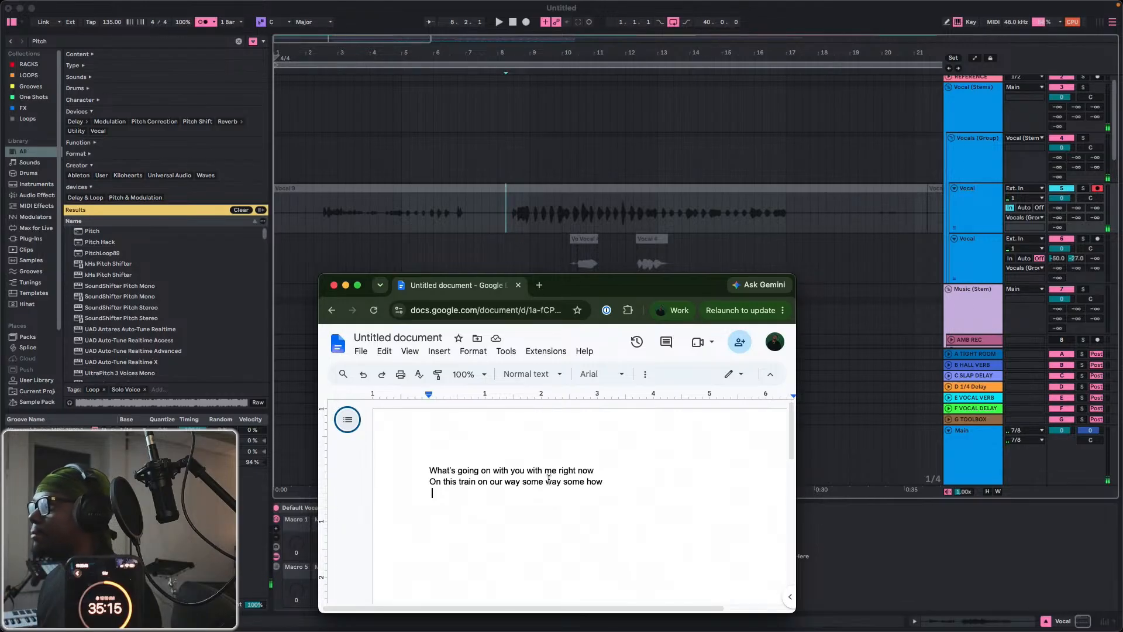
drag(546, 481, 614, 492)
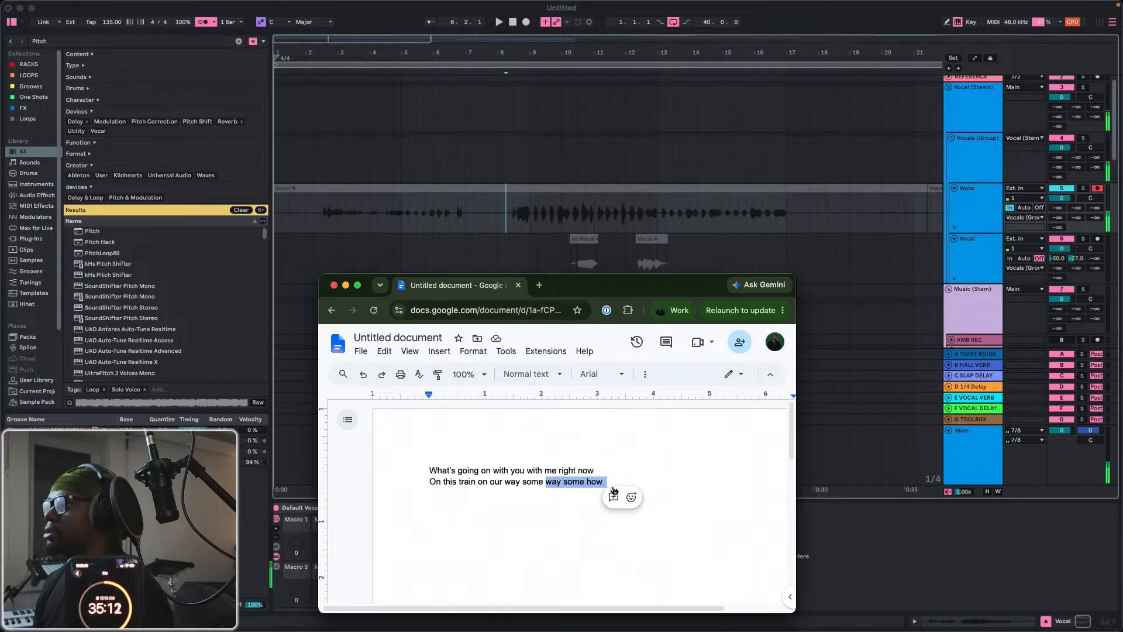
key(BackSpace)
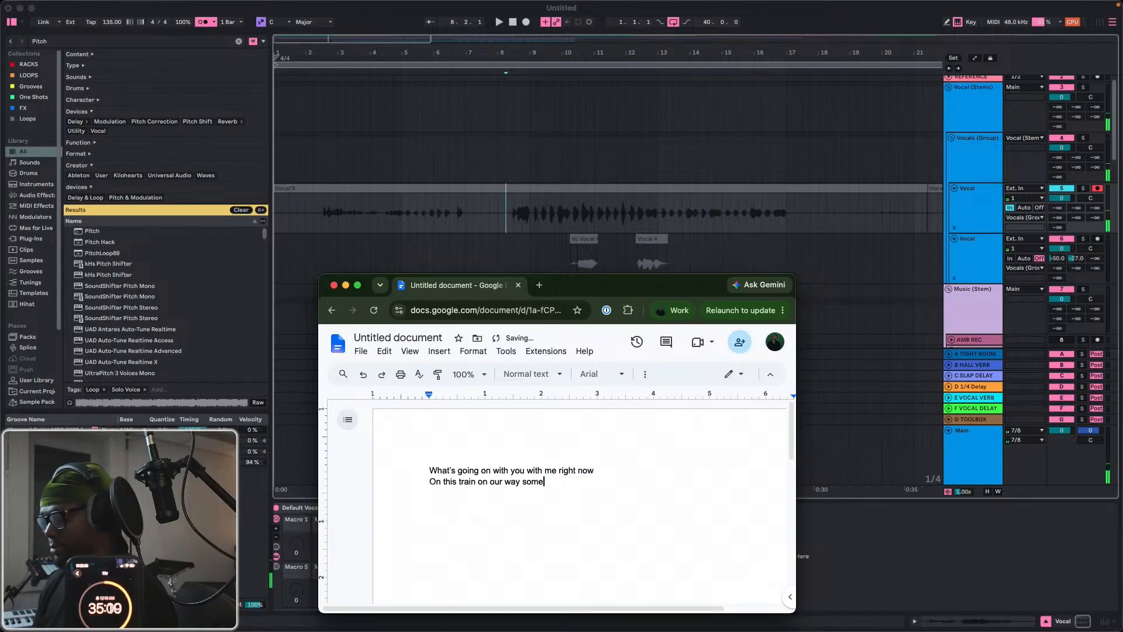
text(where in town)
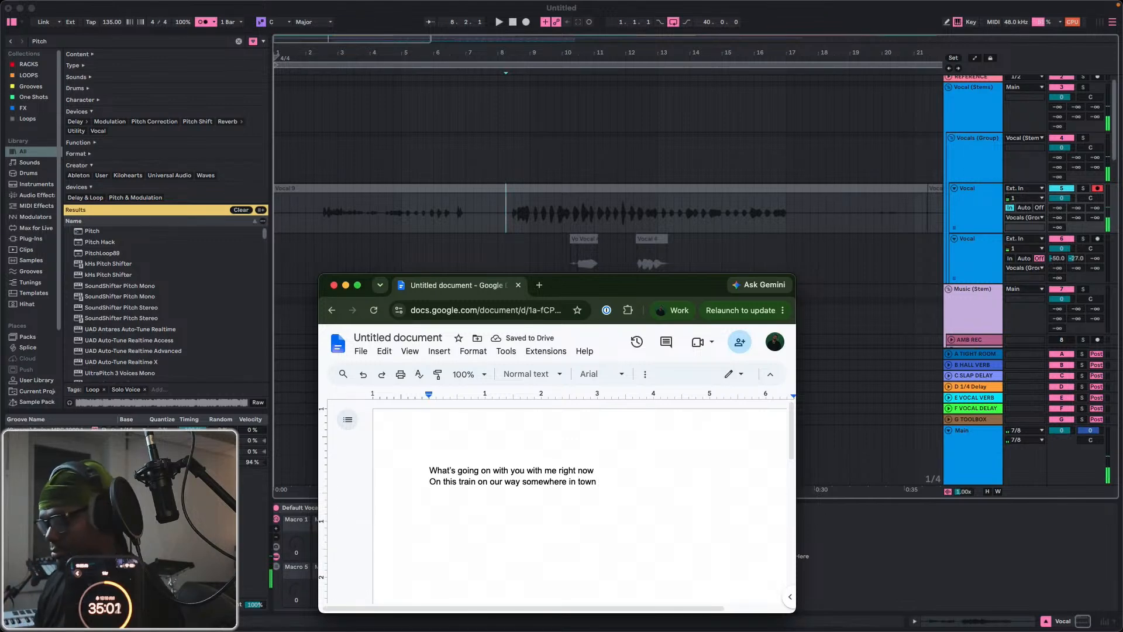
text(I)
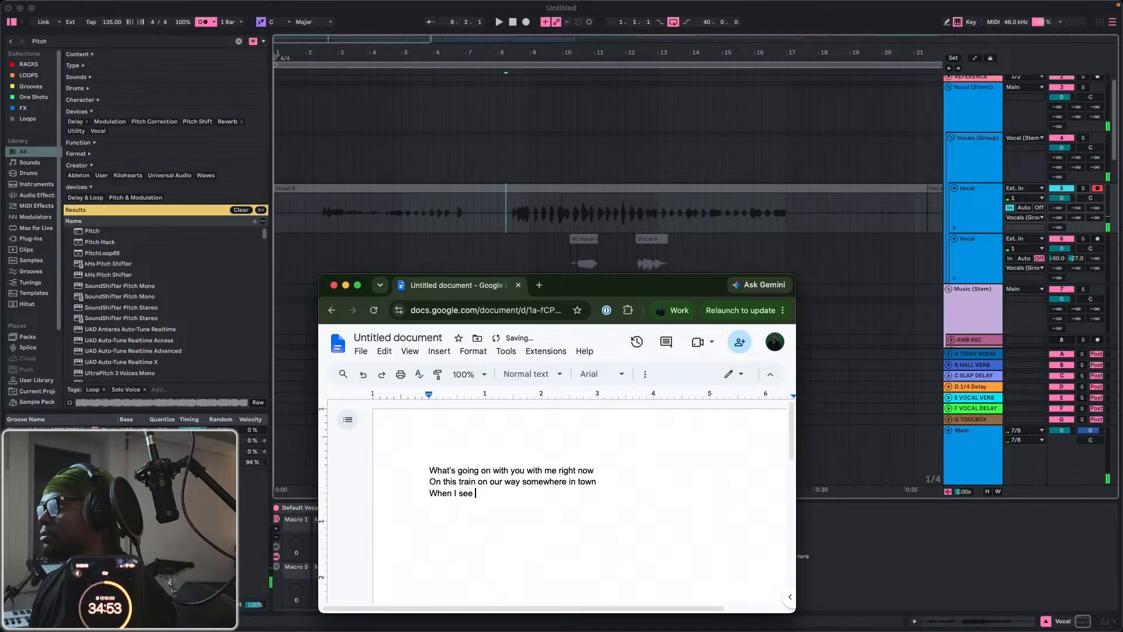
text(t)
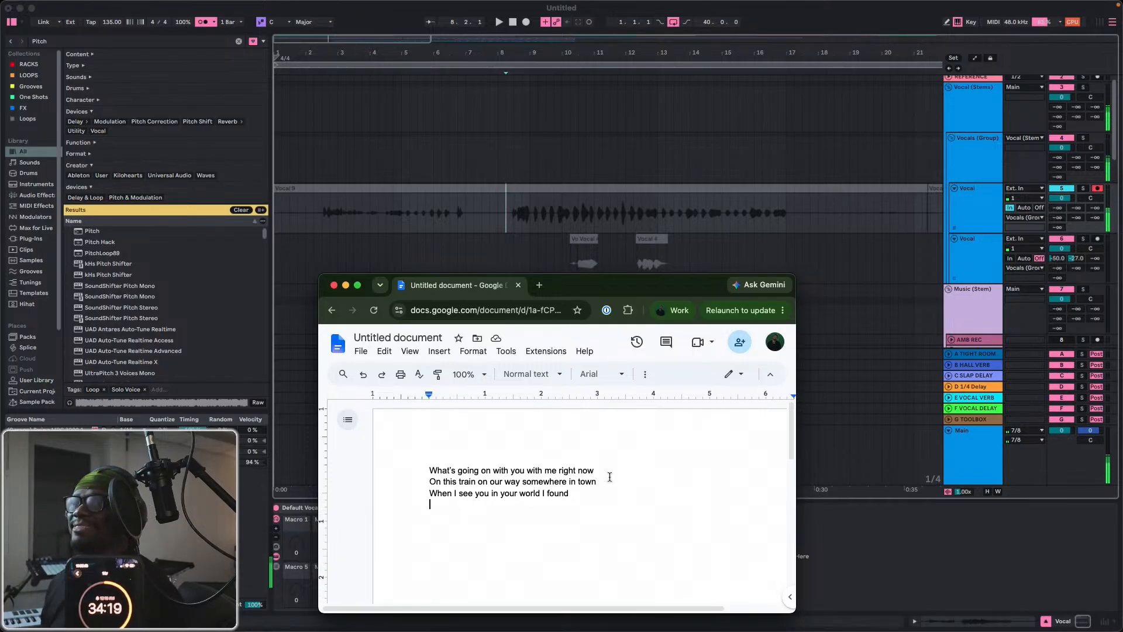
Return Live's playhead to bar 1, bring the lyrics document forward and start recording a new take on the first Vocal track.
click(512, 27)
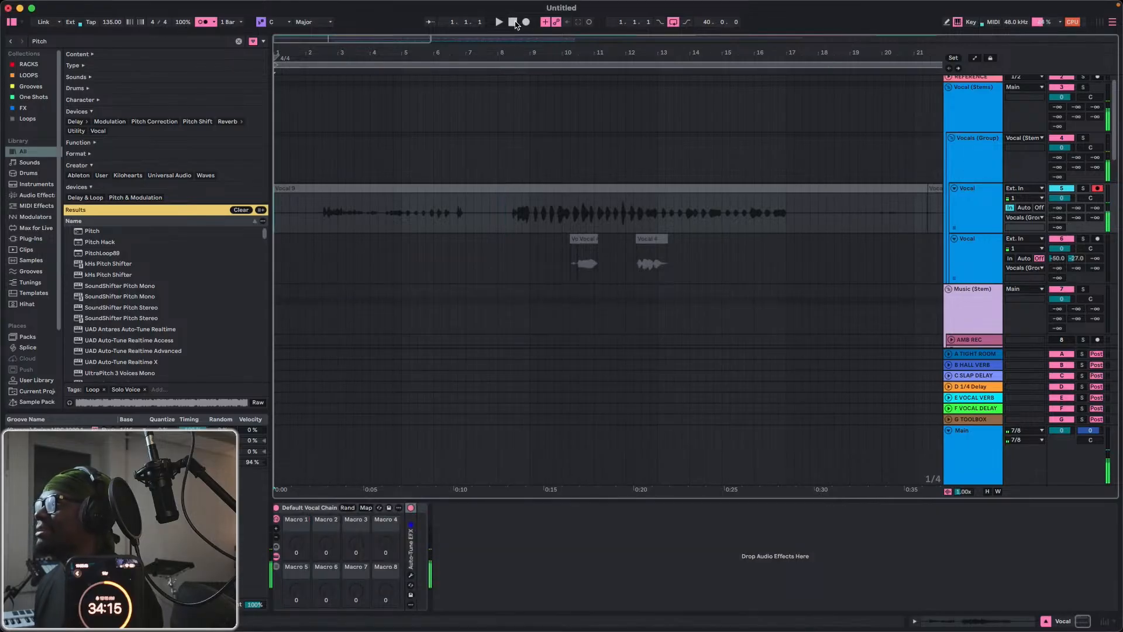
key(ctrl+Up)
click(258, 604)
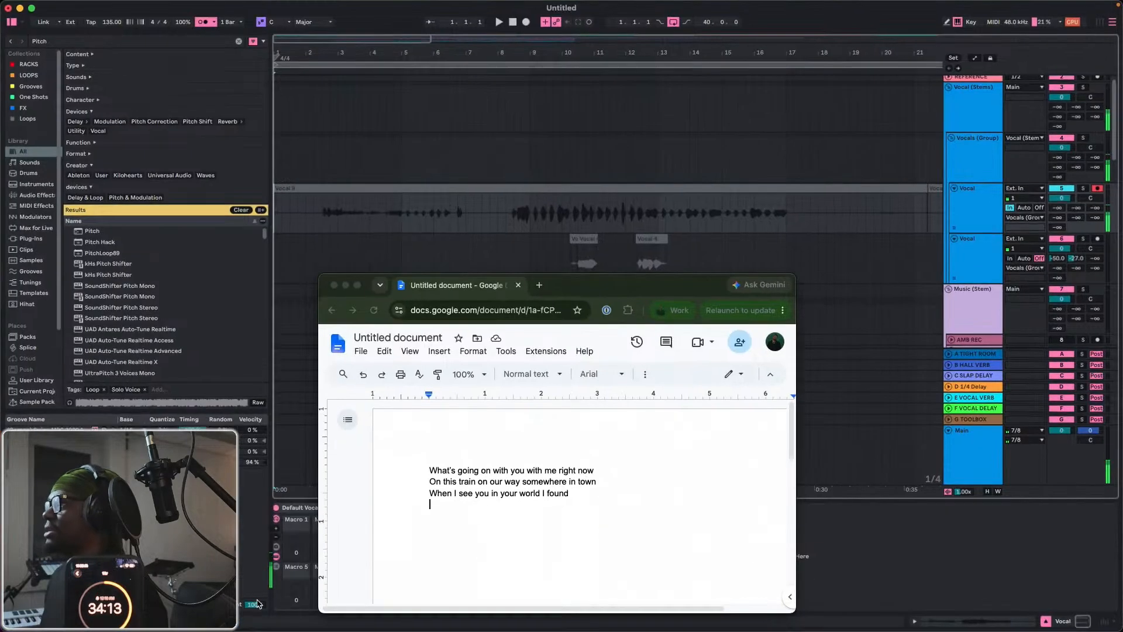
key(F9)
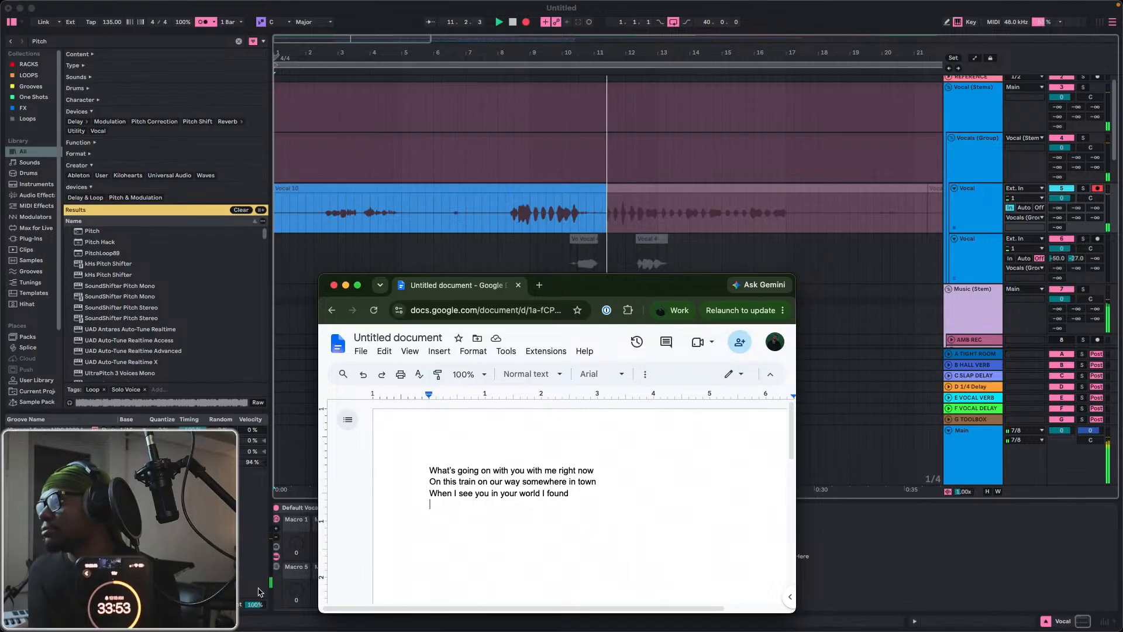
Stop the recording and move the phrase from 8.2 to about bar 11 down to the second Vocal track.
click(509, 219)
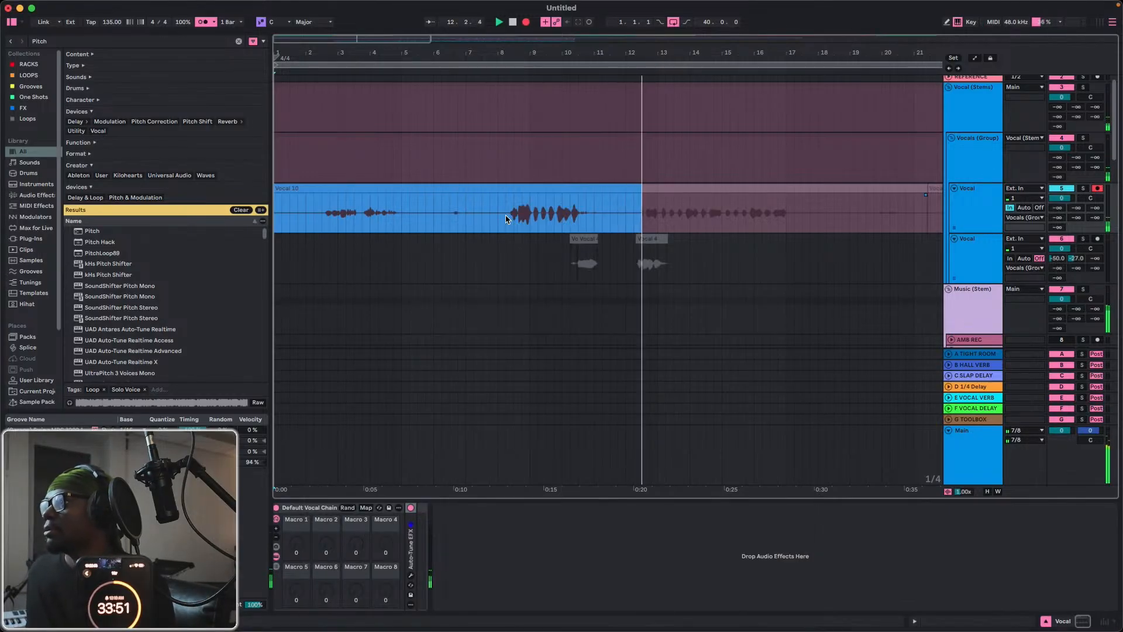
key(space)
drag(505, 220, 559, 241)
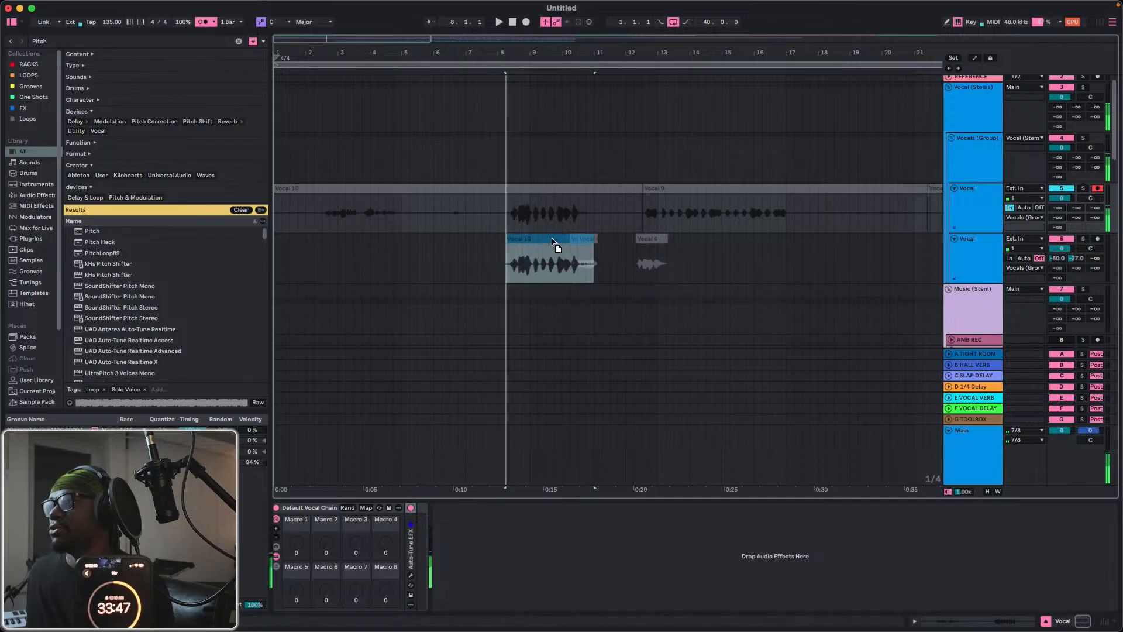
click(506, 219)
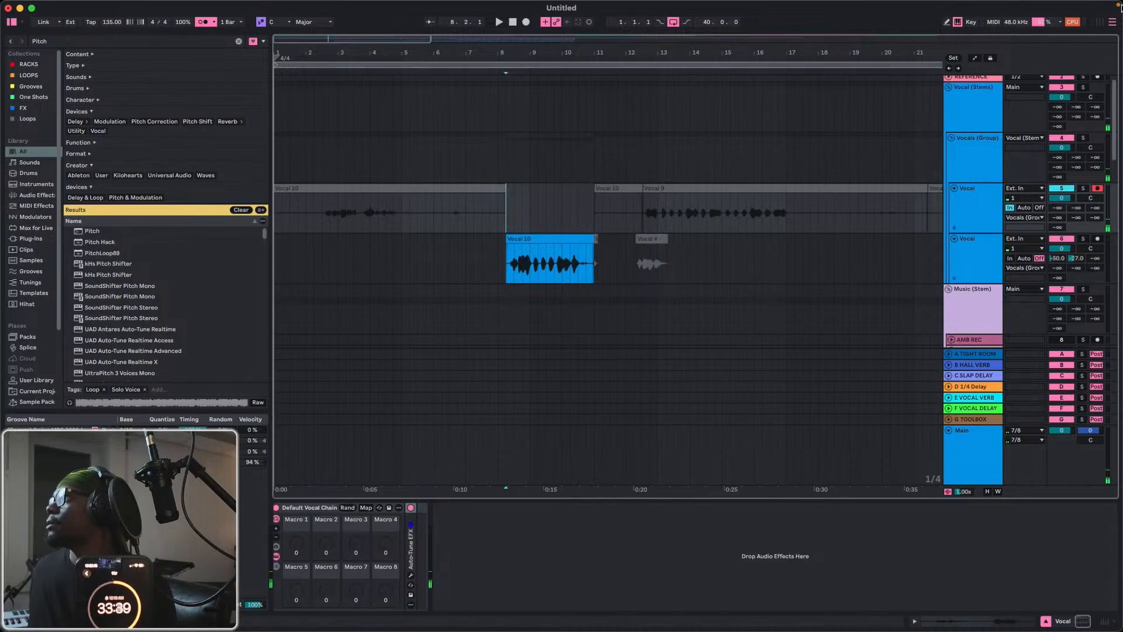
Make the Live window narrower and shorter and hide its device view.
drag(1118, 4, 1085, 5)
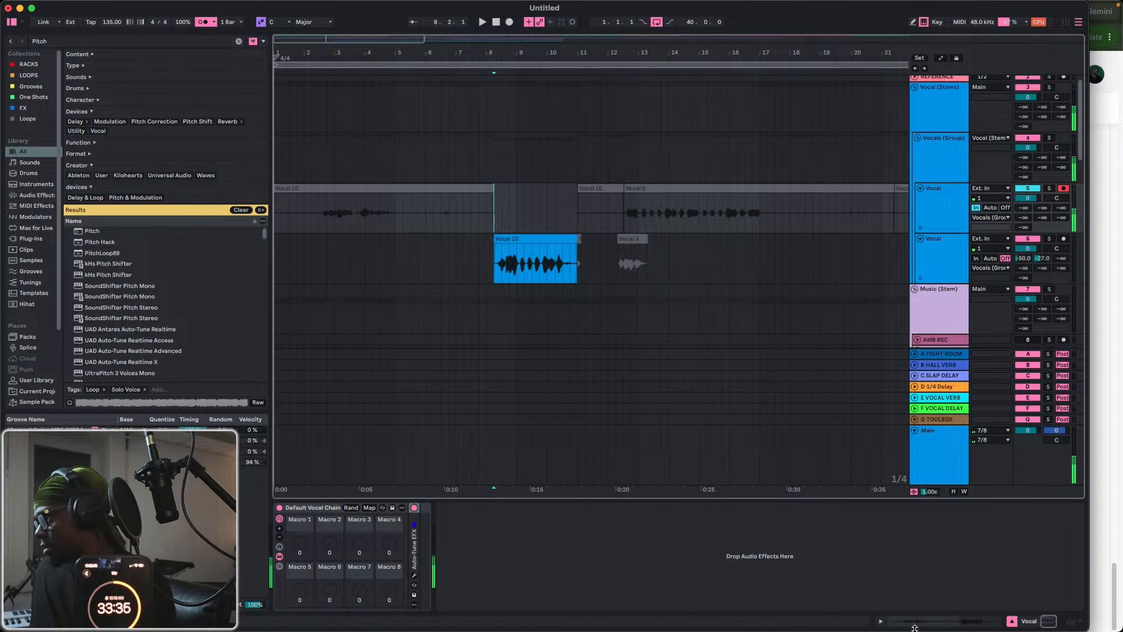
drag(936, 627, 924, 501)
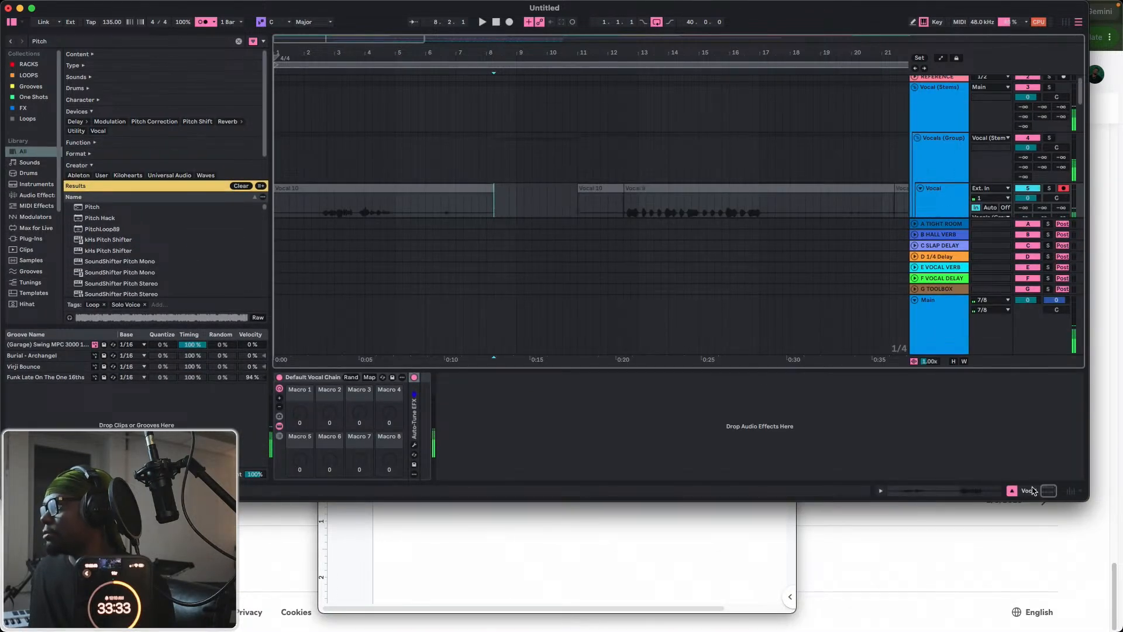
click(1012, 491)
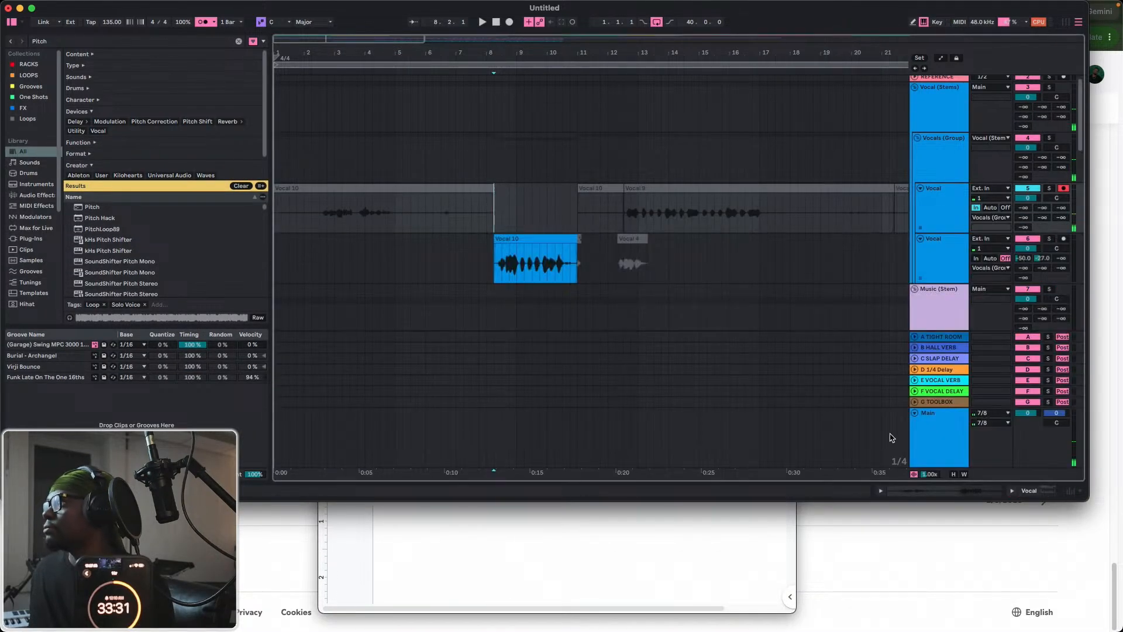
Fold the Music, Bass and Drums stem groups and shorten the Live window further so the lyrics show below it.
click(915, 413)
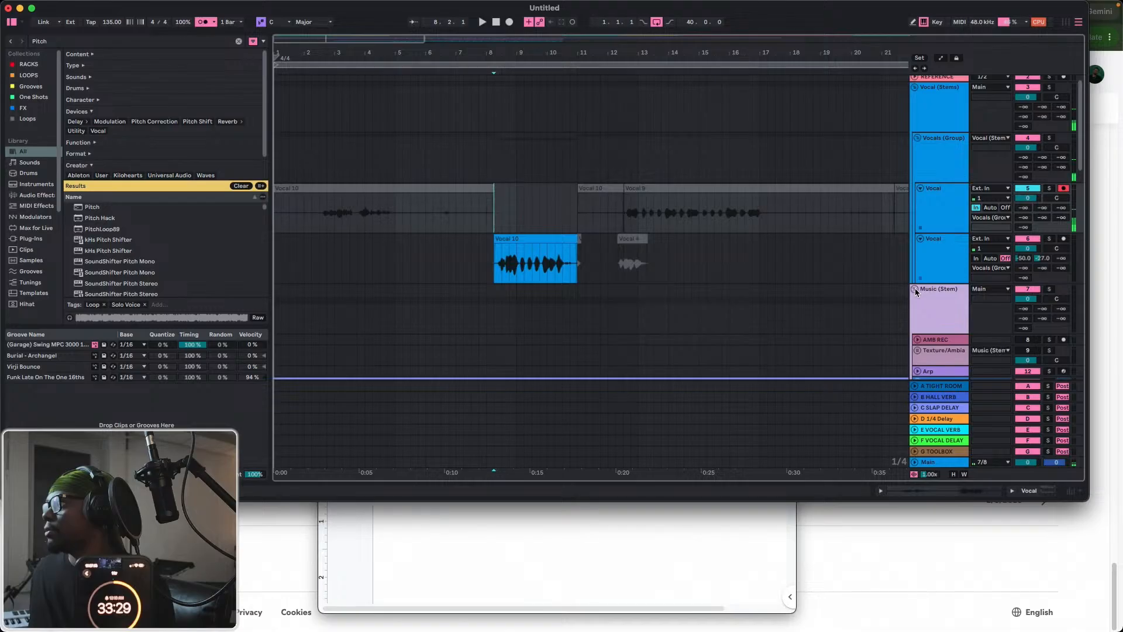
click(915, 288)
click(916, 310)
click(916, 332)
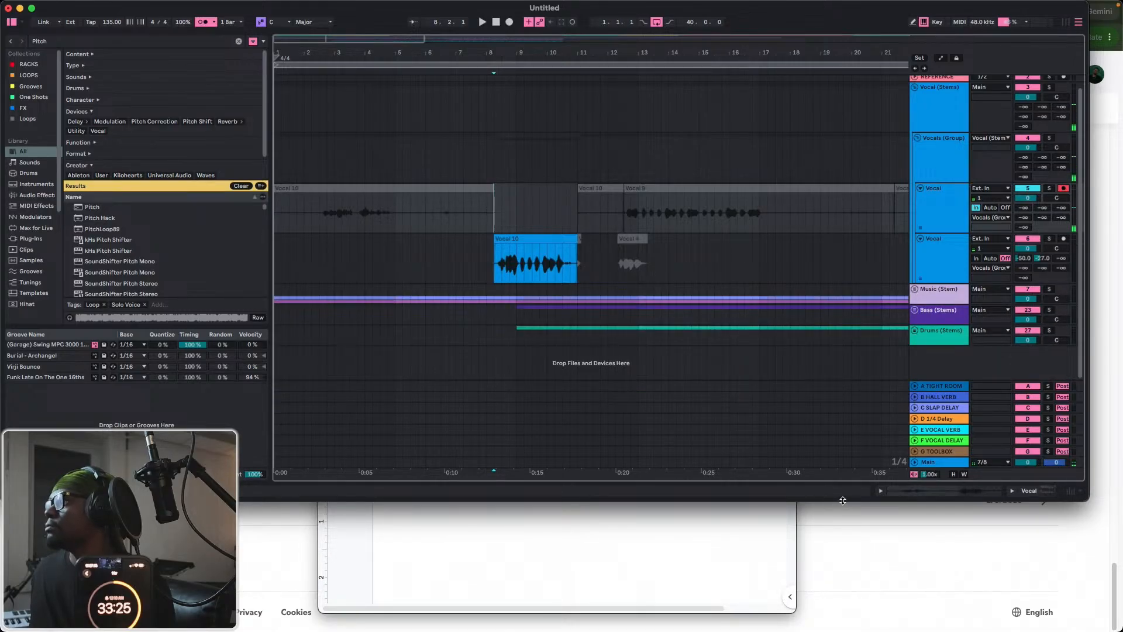
drag(842, 500, 850, 405)
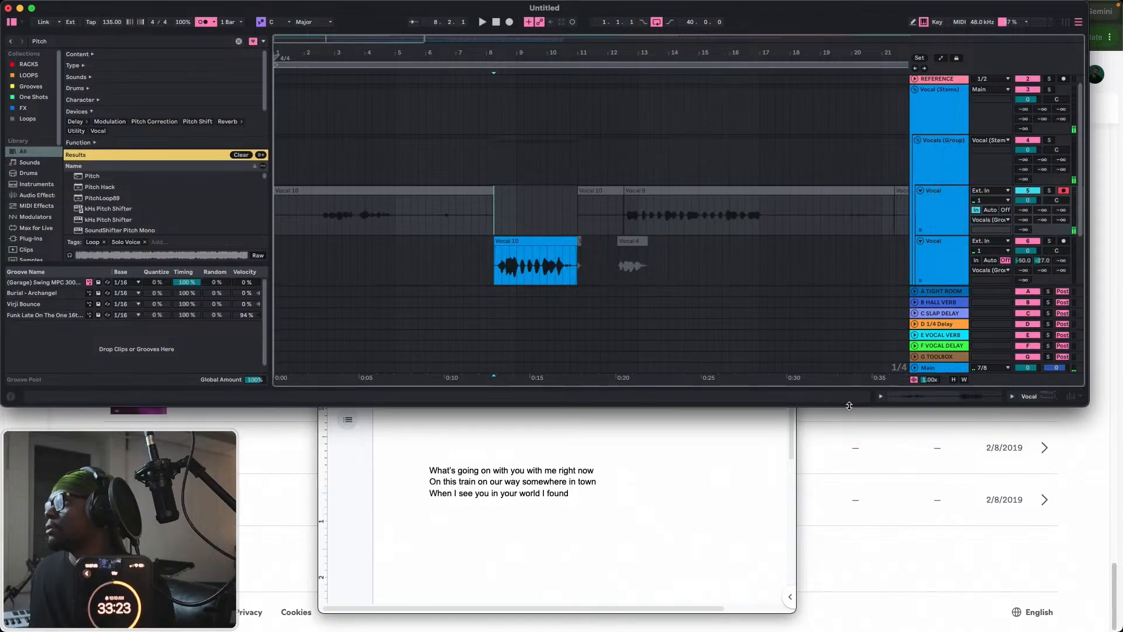
Minimize the Spotify for Artists and workbook browser windows and close the Spotify player window.
click(675, 500)
click(1058, 564)
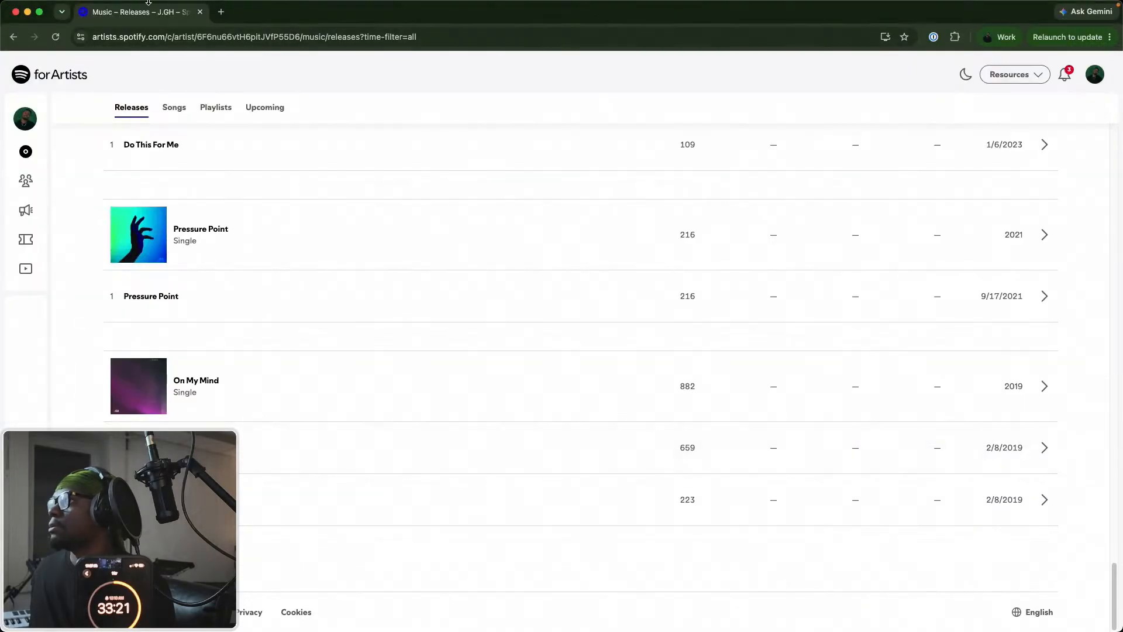
click(27, 11)
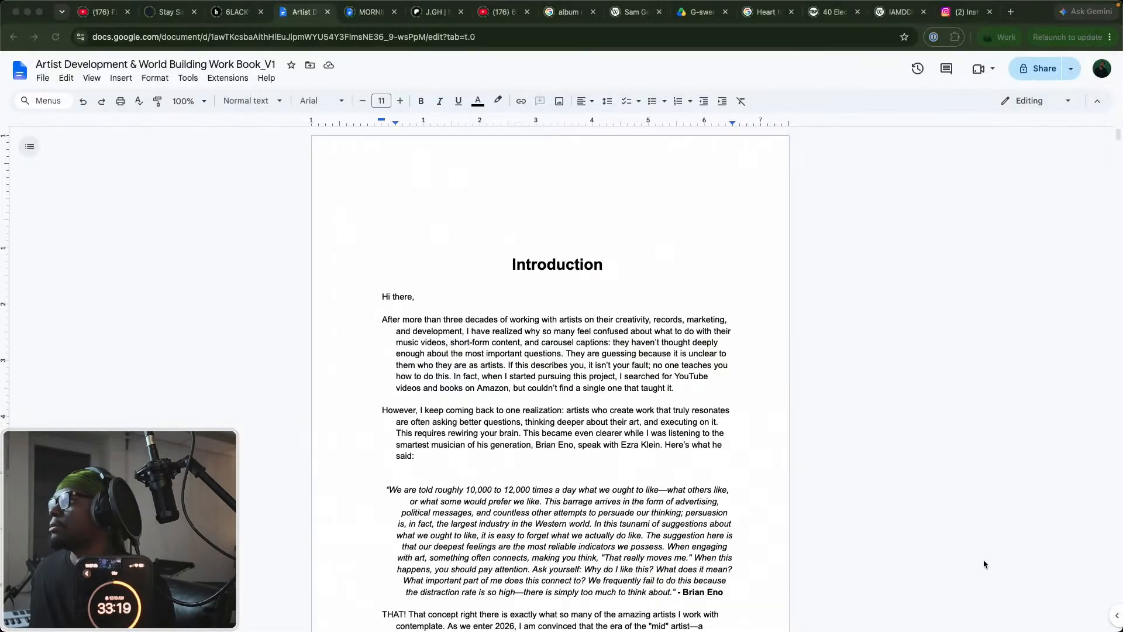
click(27, 12)
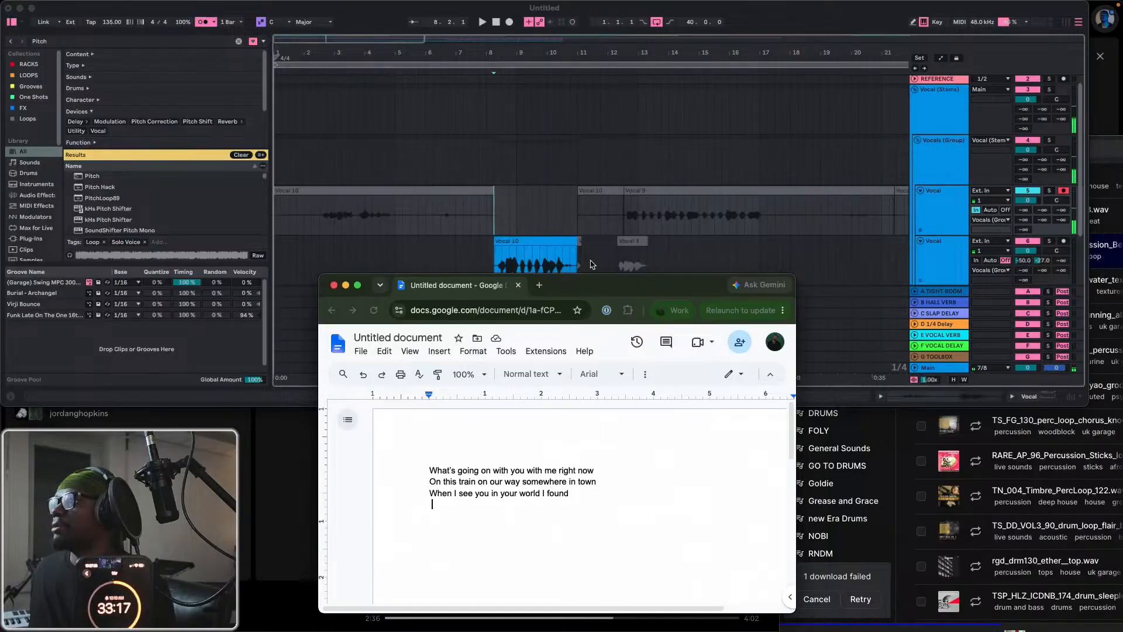
click(287, 497)
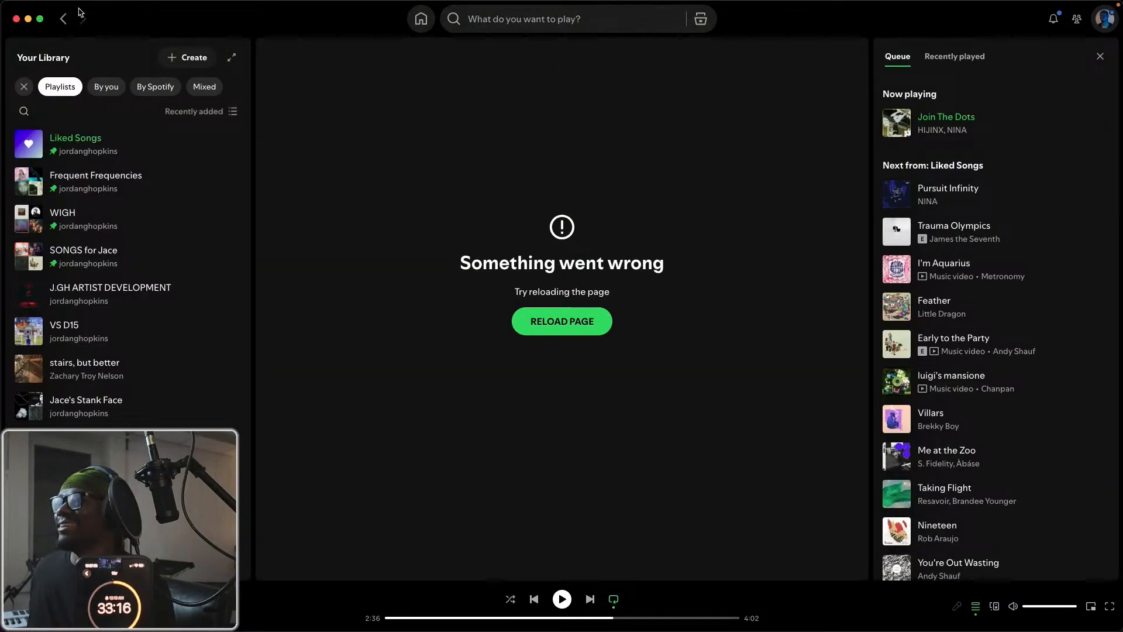
click(17, 19)
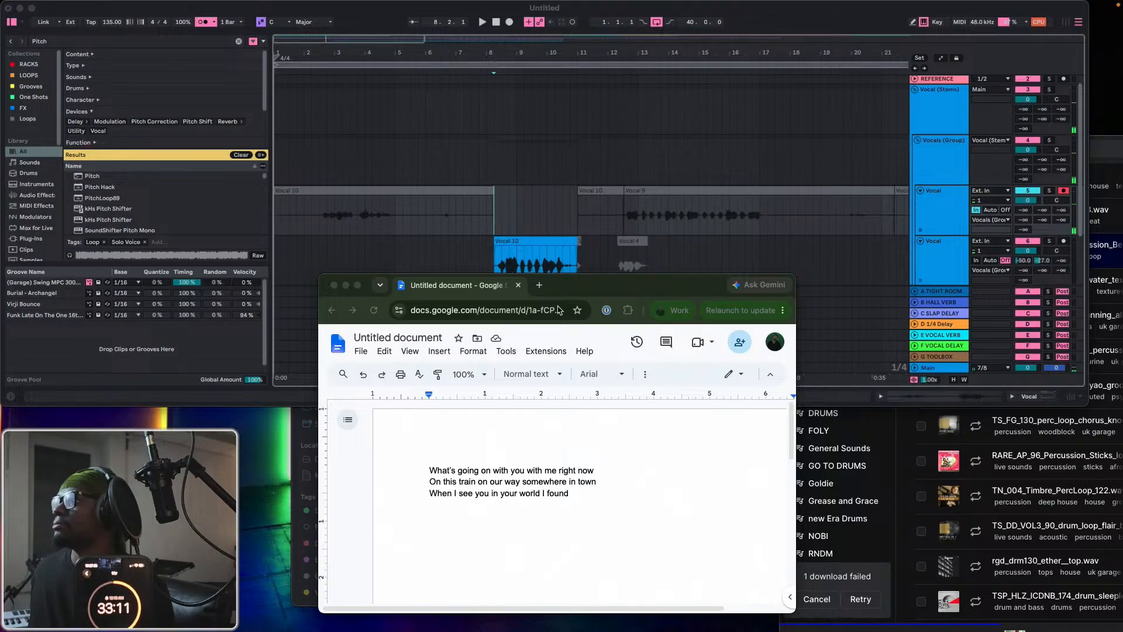
Shift the lyrics window slightly down and widen the Live window across almost the whole screen.
drag(601, 287, 600, 295)
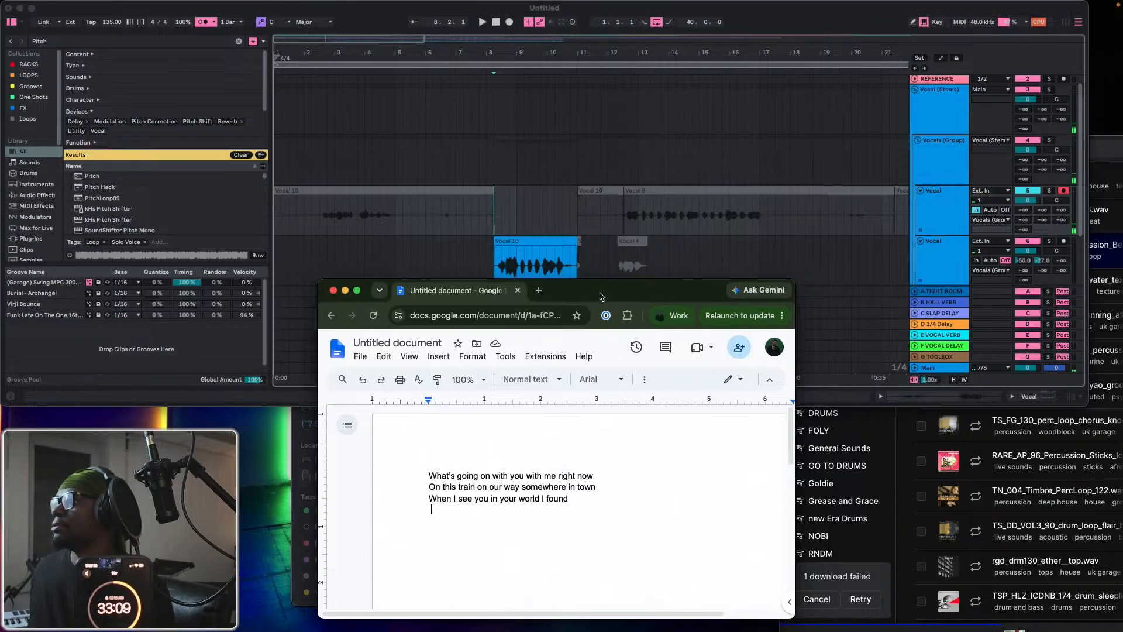
click(753, 183)
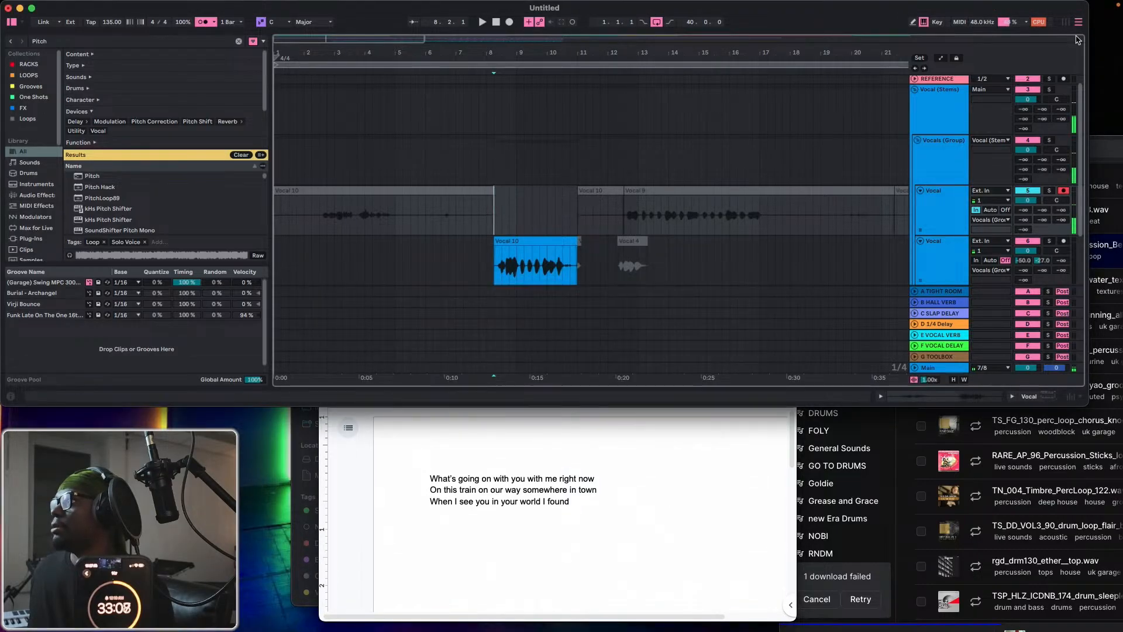
drag(1087, 5, 1113, 5)
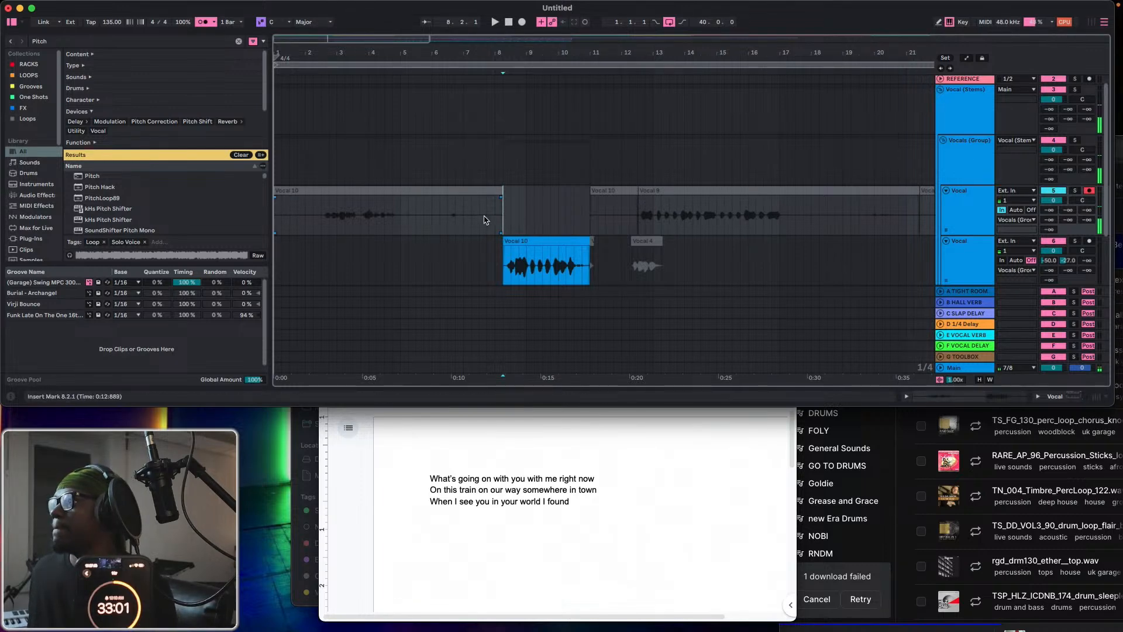
Play from bar 5, record a take on the first Vocal track from bar 6 to bar 11, and turn off the metronome.
scroll(479, 211, down, 2)
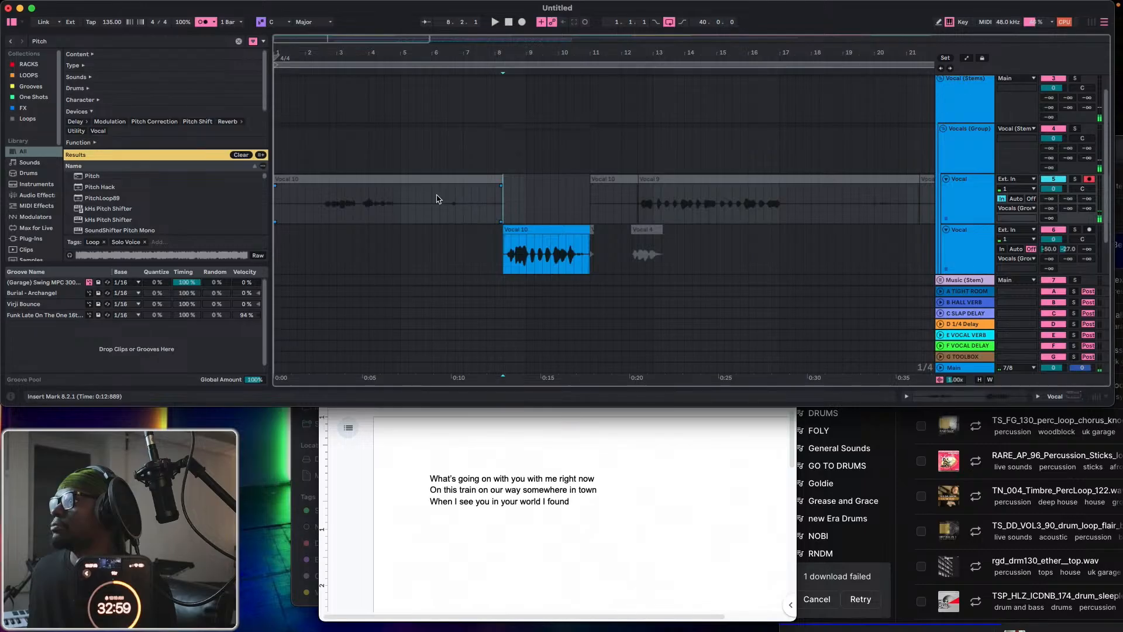
key(space)
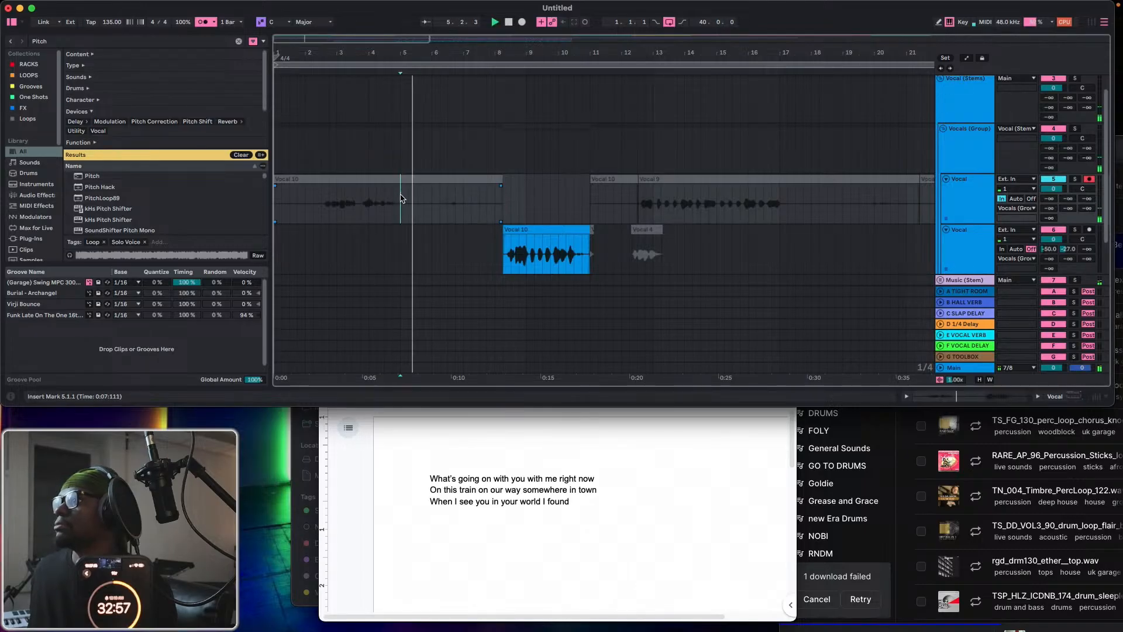
click(522, 22)
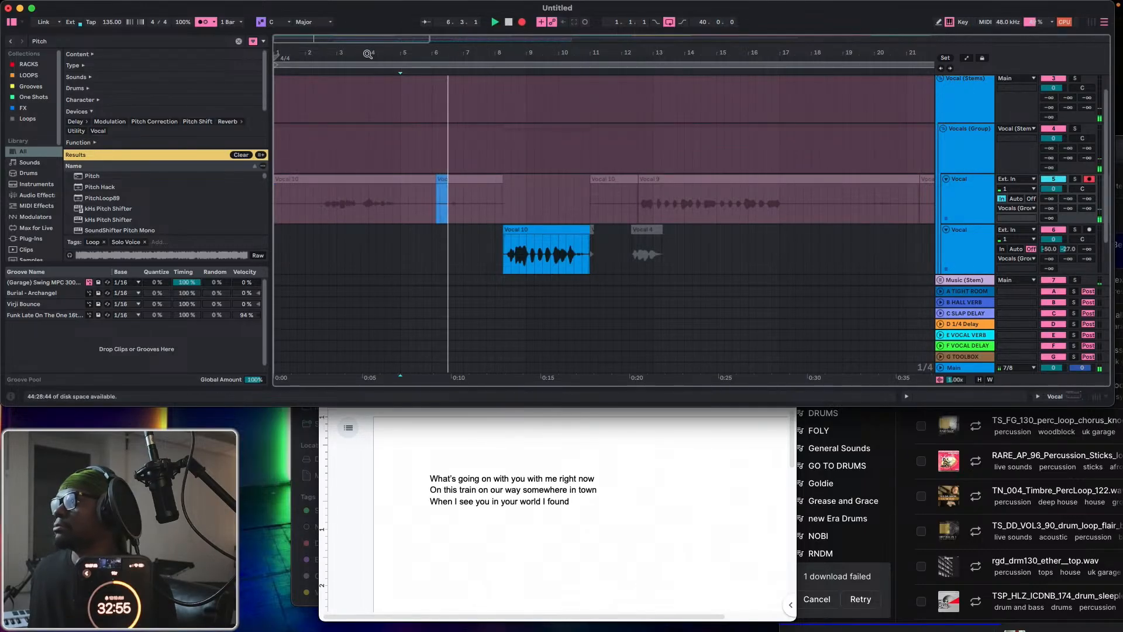
click(203, 22)
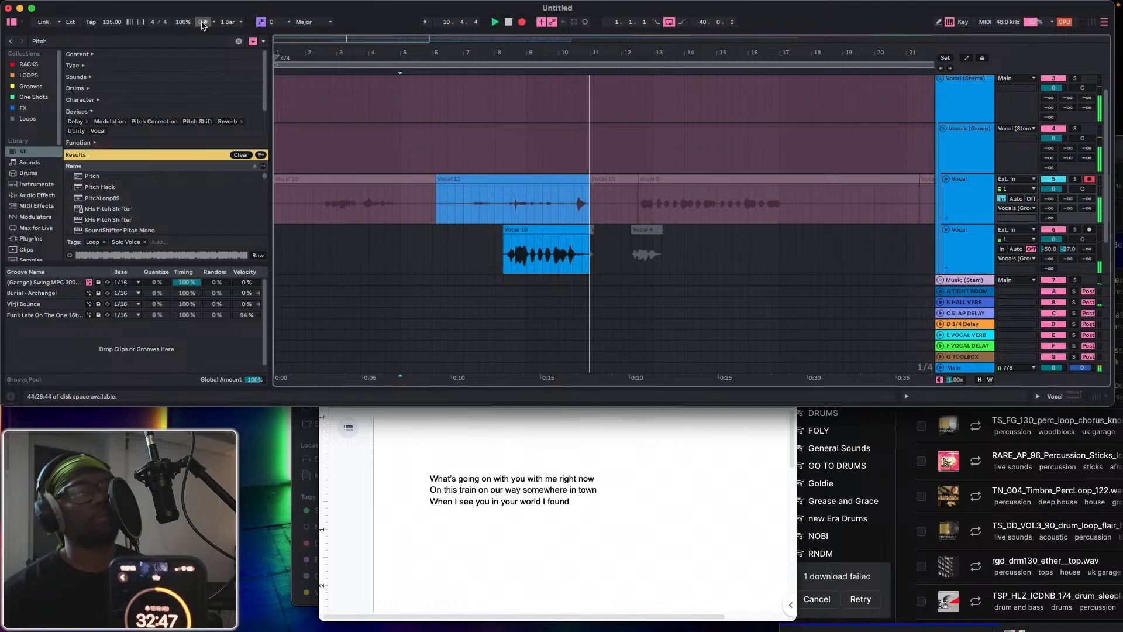
key(F9)
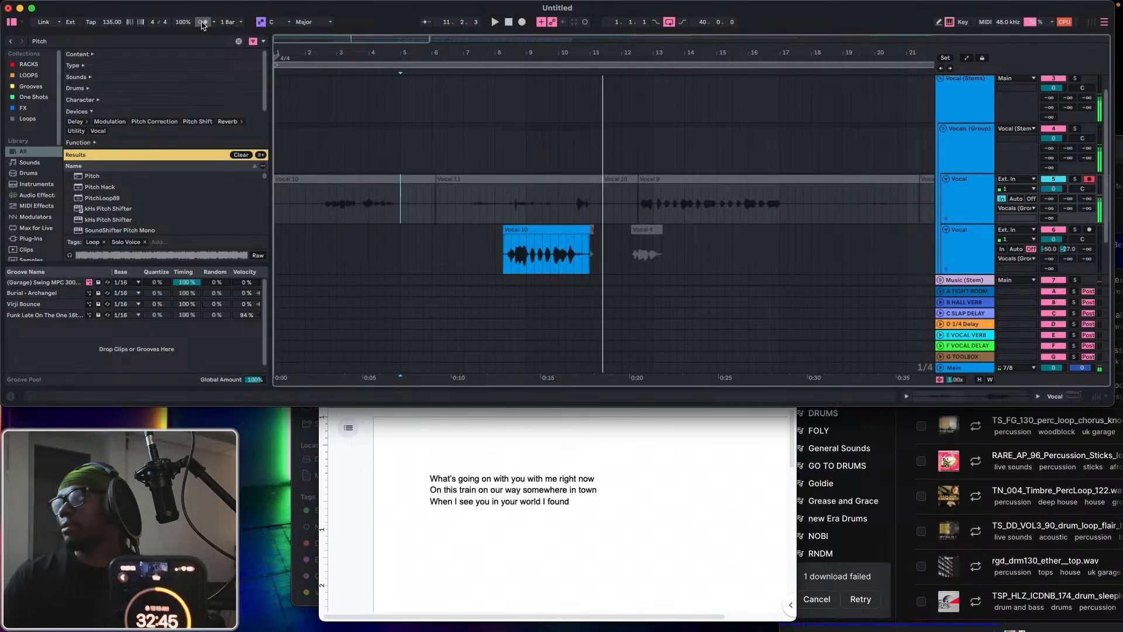
Record a new take on the first Vocal track from bar 5 to just past bar 13 and select its last phrase.
click(520, 24)
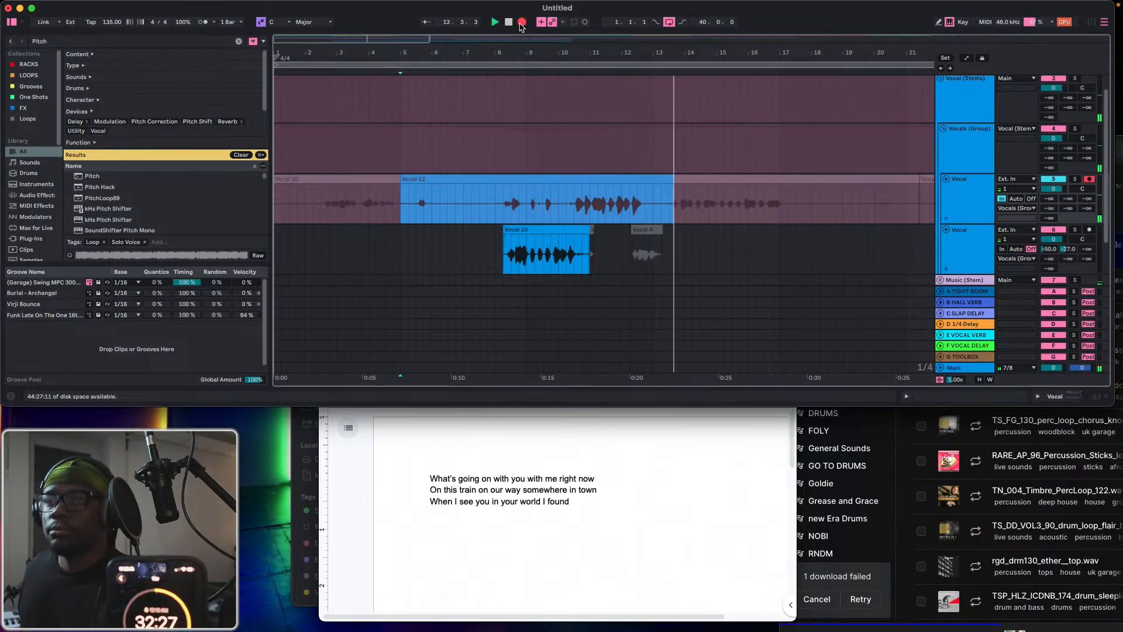
click(521, 23)
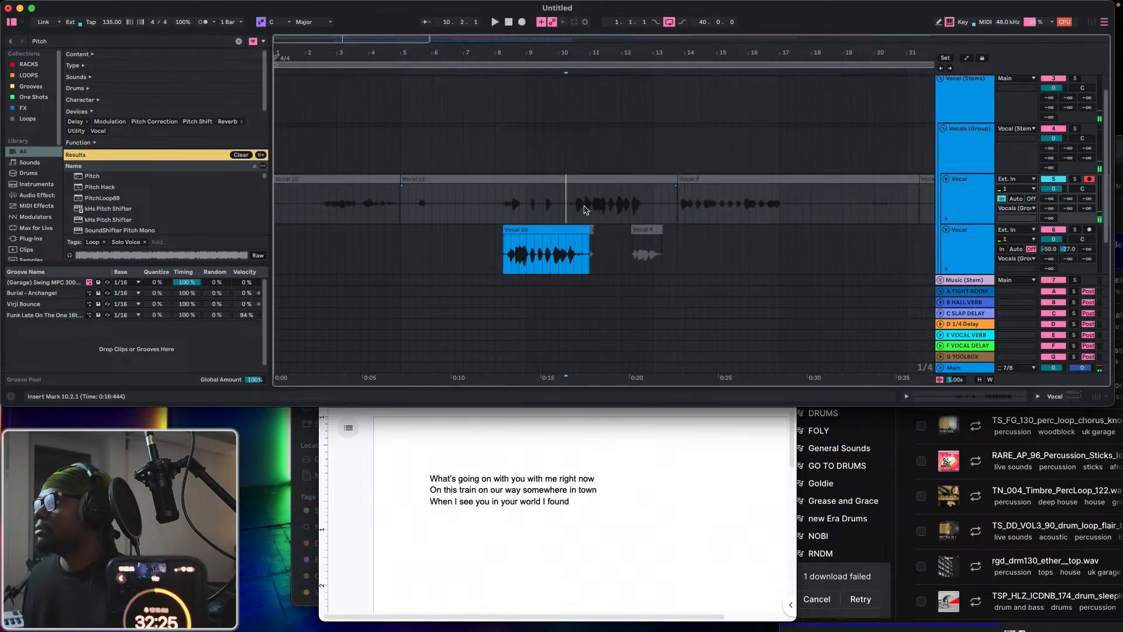
drag(566, 204, 661, 205)
Duplicate the second Vocal track and delete the copied clips from the duplicate.
click(967, 258)
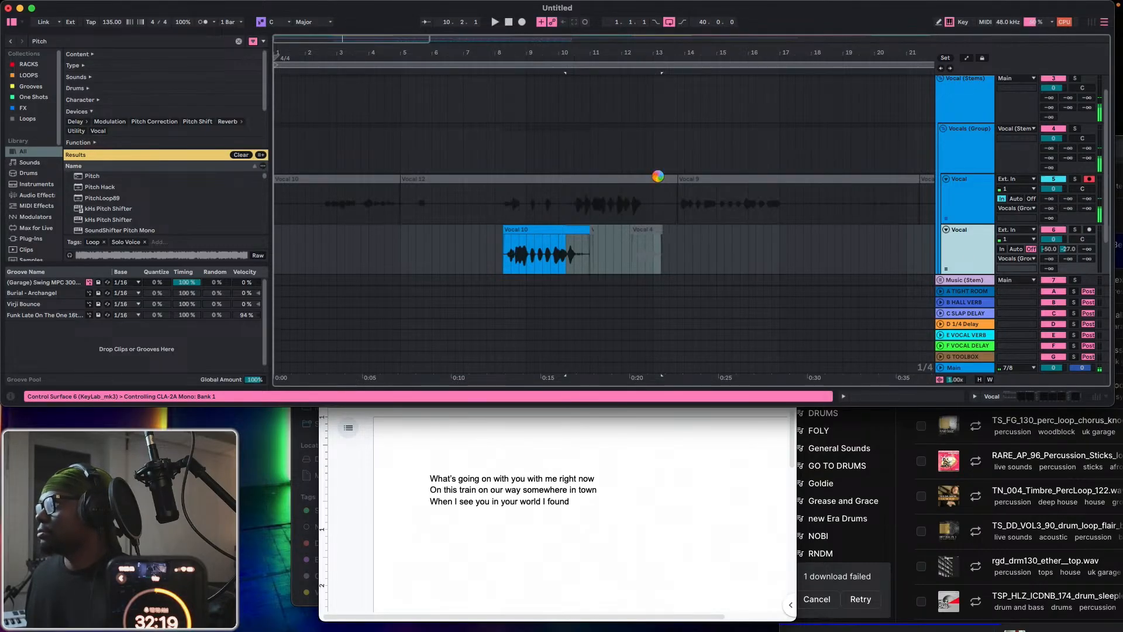
key(super+d)
scroll(660, 180, down, 2)
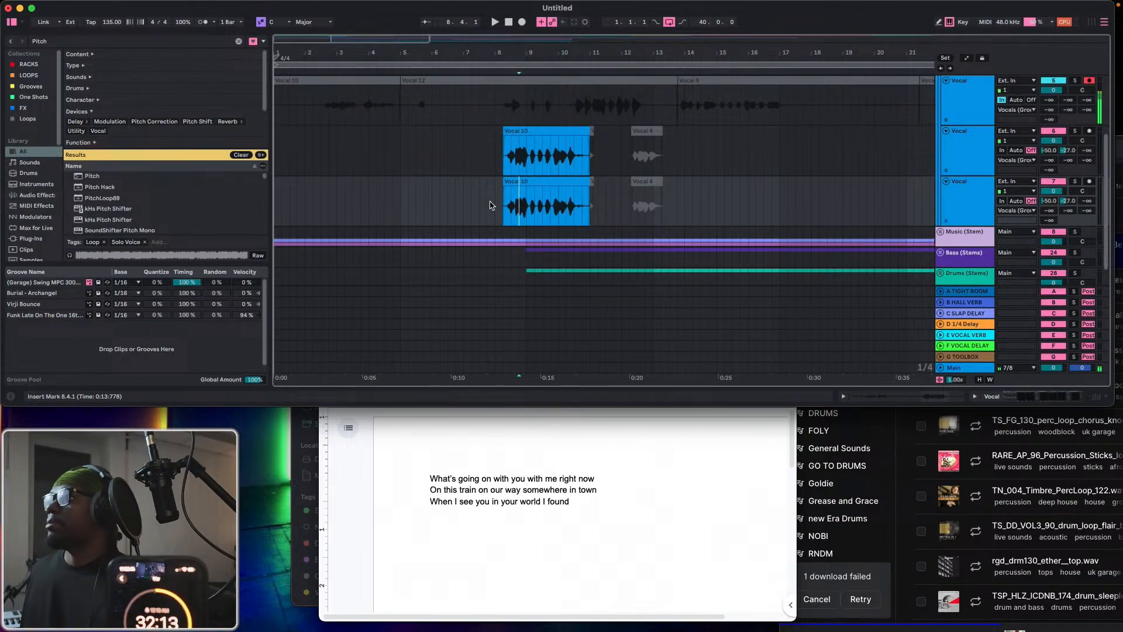
drag(489, 205, 696, 203)
key(Delete)
scroll(600, 158, up, 1)
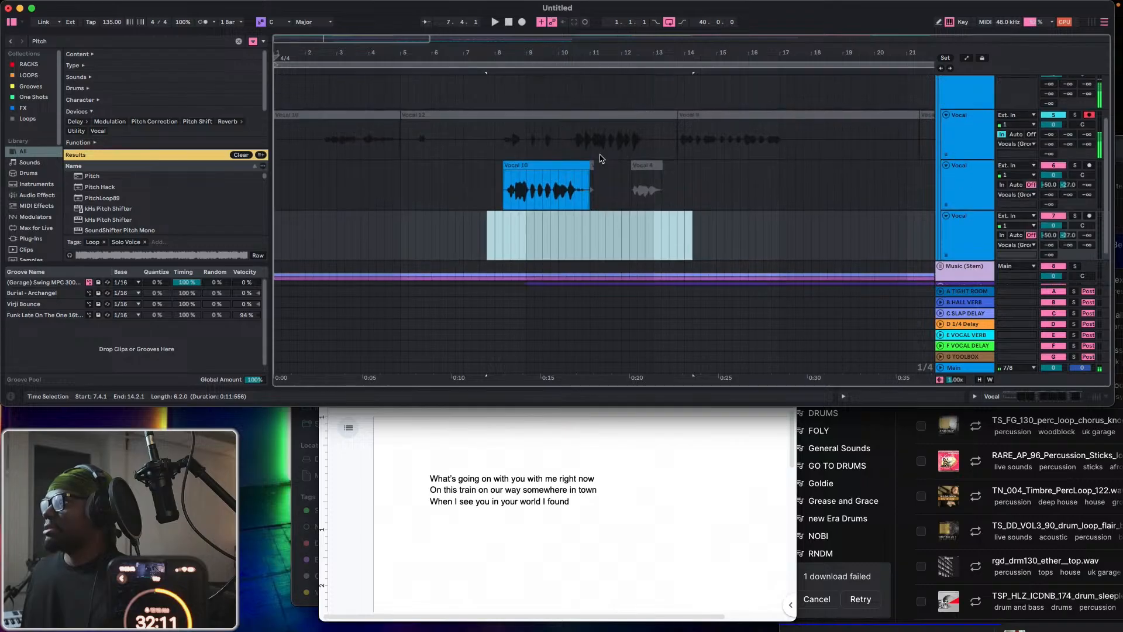
Move the take's phrase between bars 10 and 13 onto the duplicated Vocal track and shorten the clip before it to end at bar 8.
drag(572, 147, 621, 220)
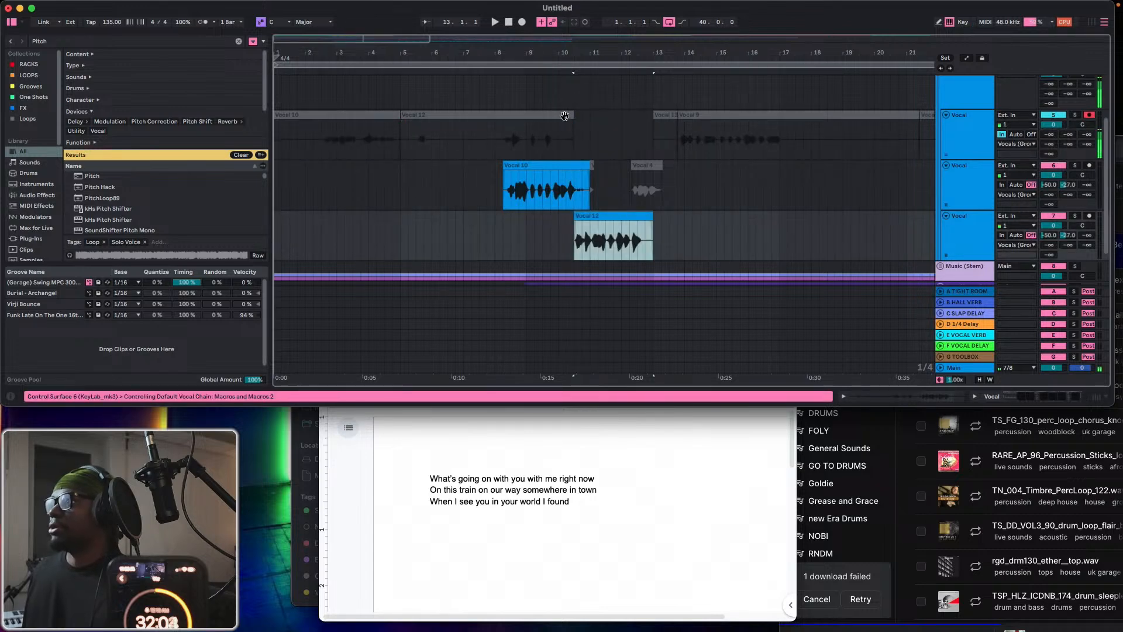
drag(570, 115, 494, 116)
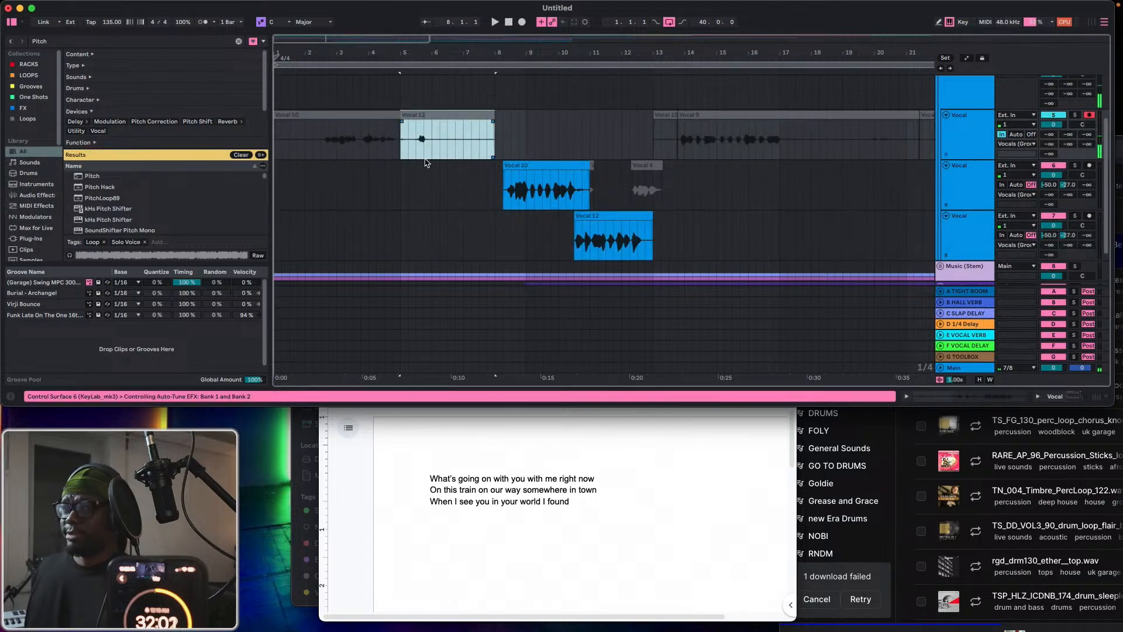
Play from bar 5, and record repeated takes on the first Vocal track from bar 10, running the last one past bar 17.
click(400, 206)
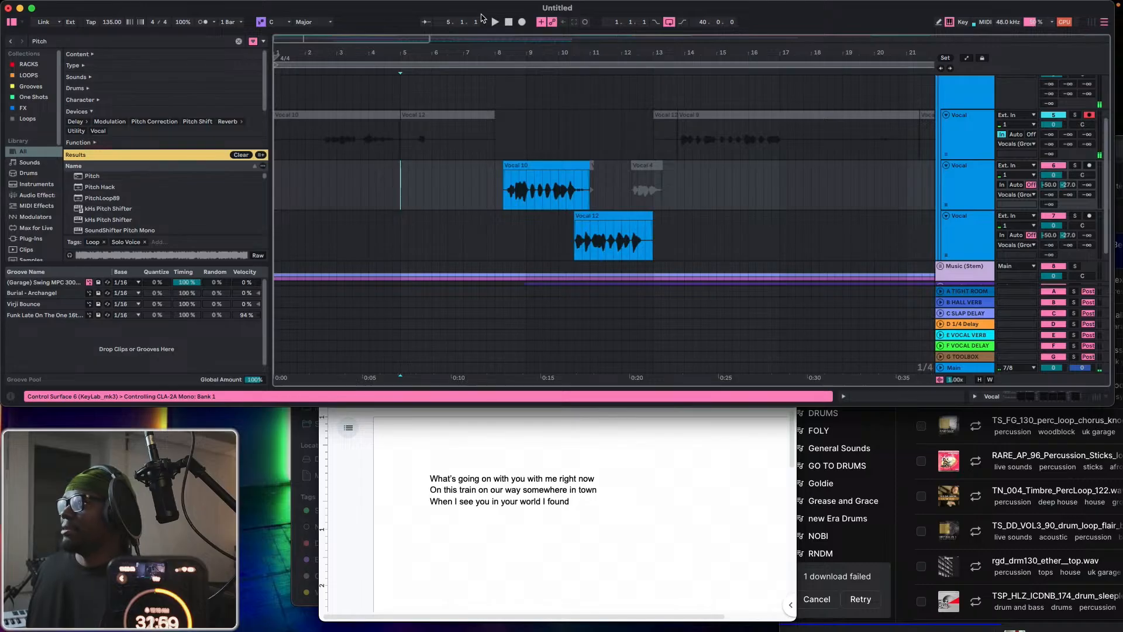
key(space)
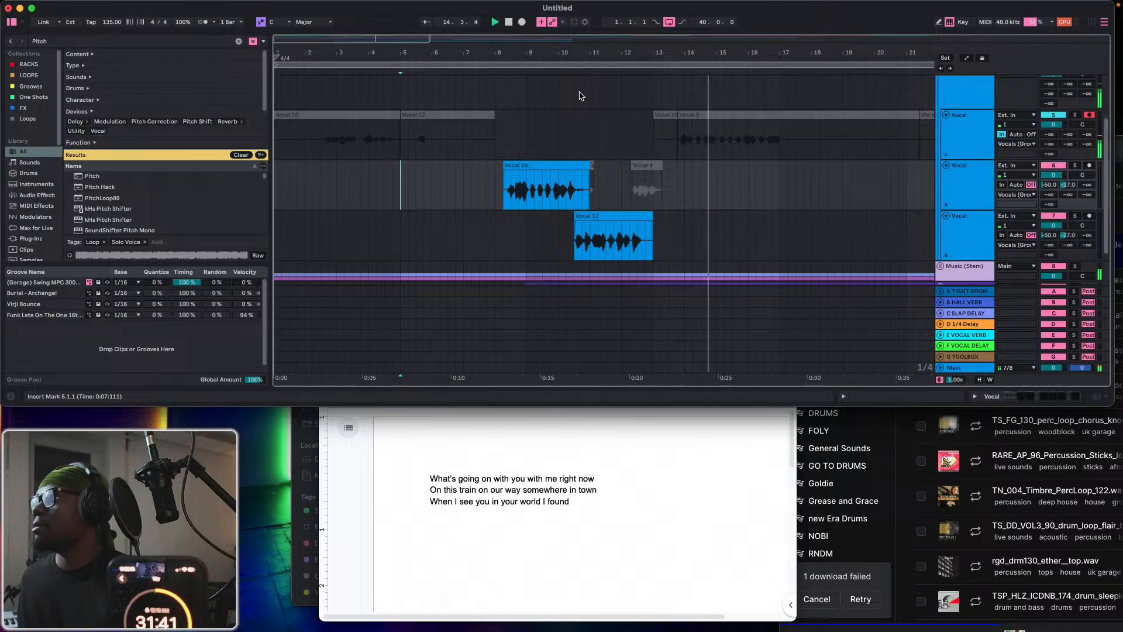
click(565, 133)
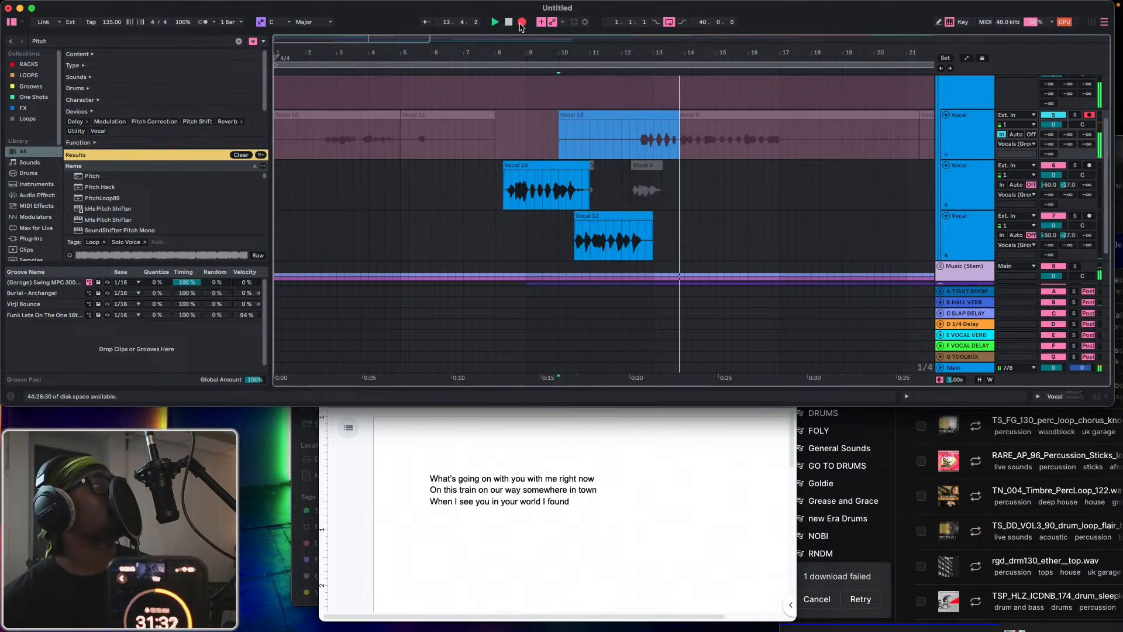
click(522, 22)
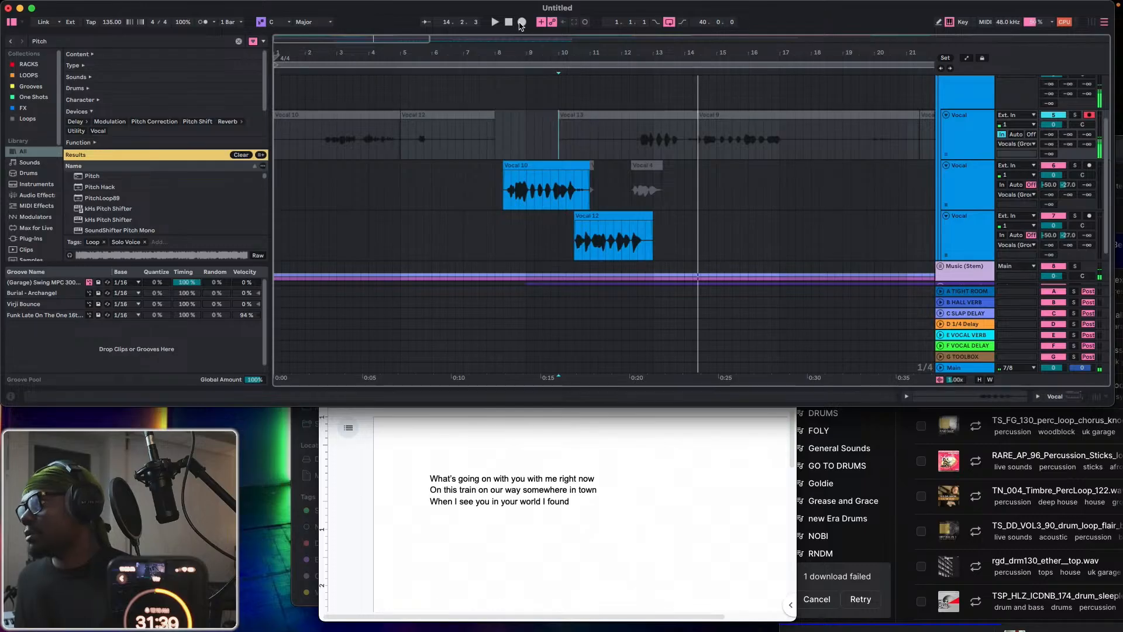
click(521, 22)
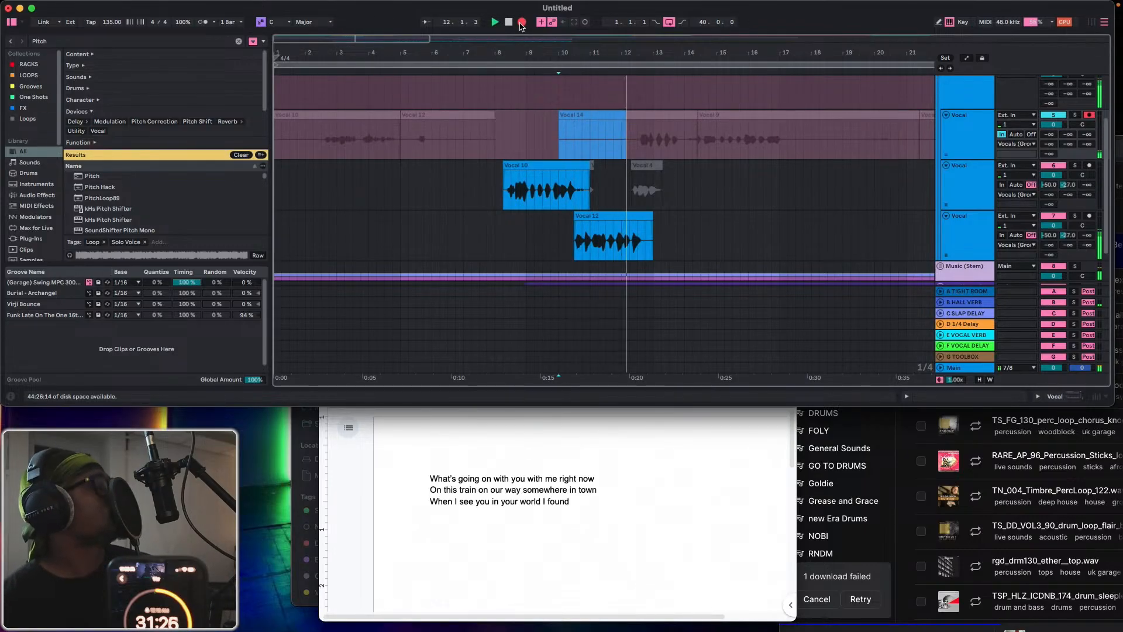
click(522, 23)
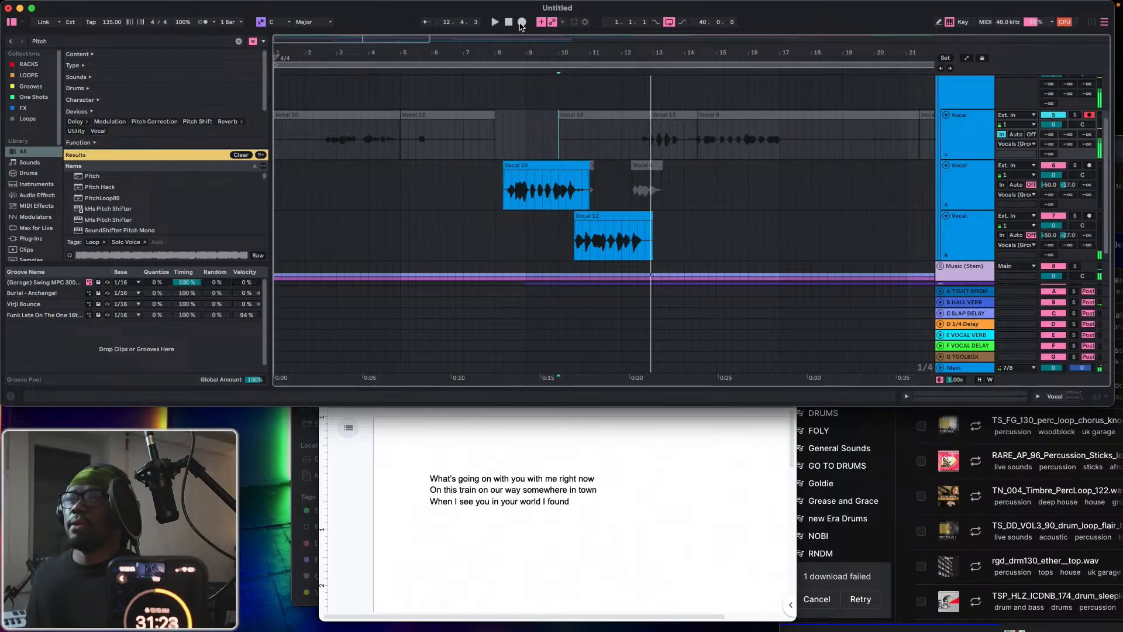
click(521, 23)
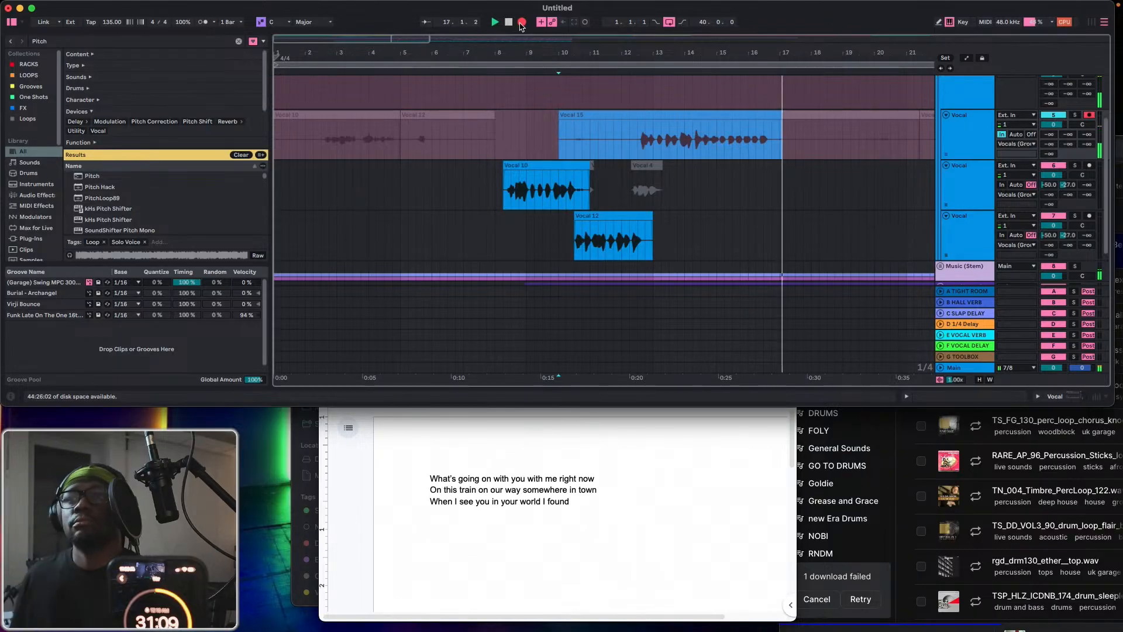
key(space)
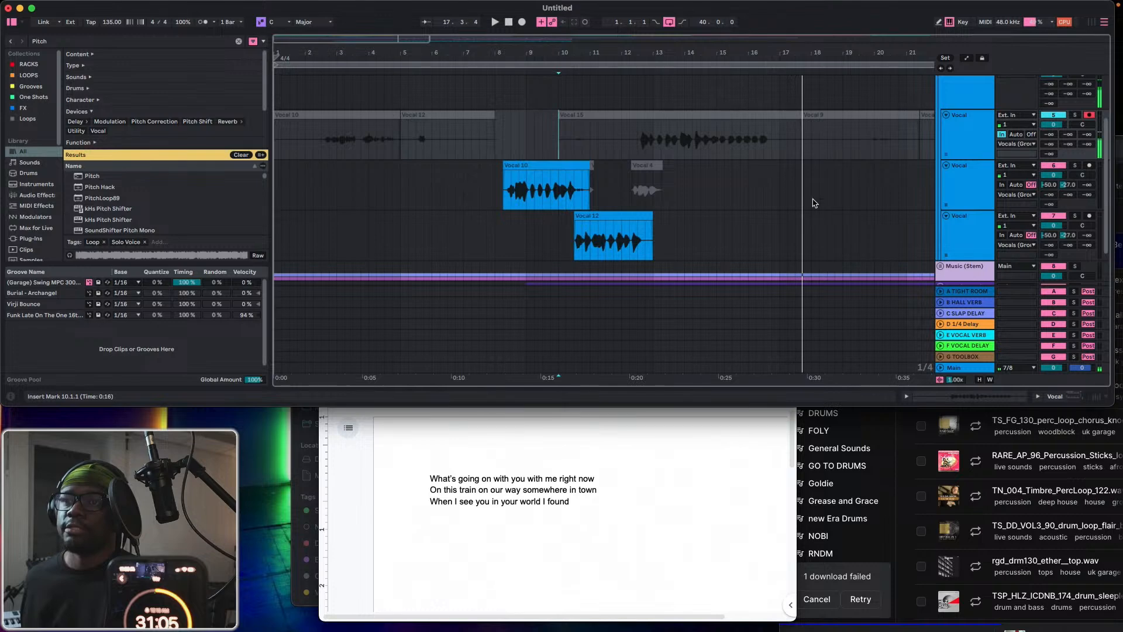
Move the new take's phrase from 12.2.1 to 17.1.1 down onto the second Vocal track.
click(638, 141)
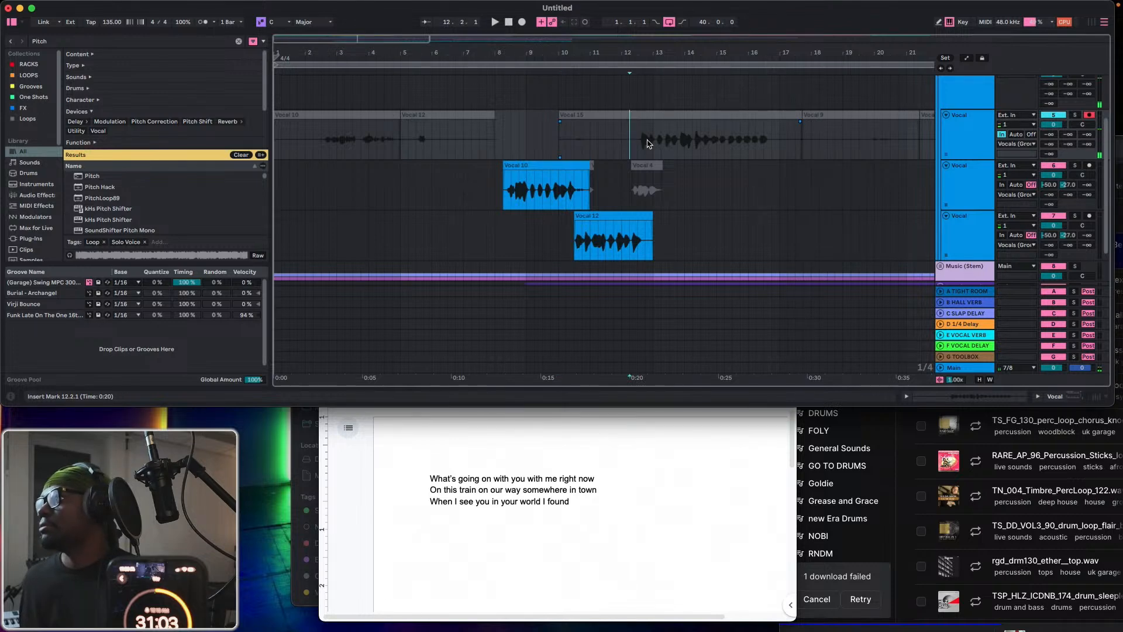
drag(648, 143, 782, 148)
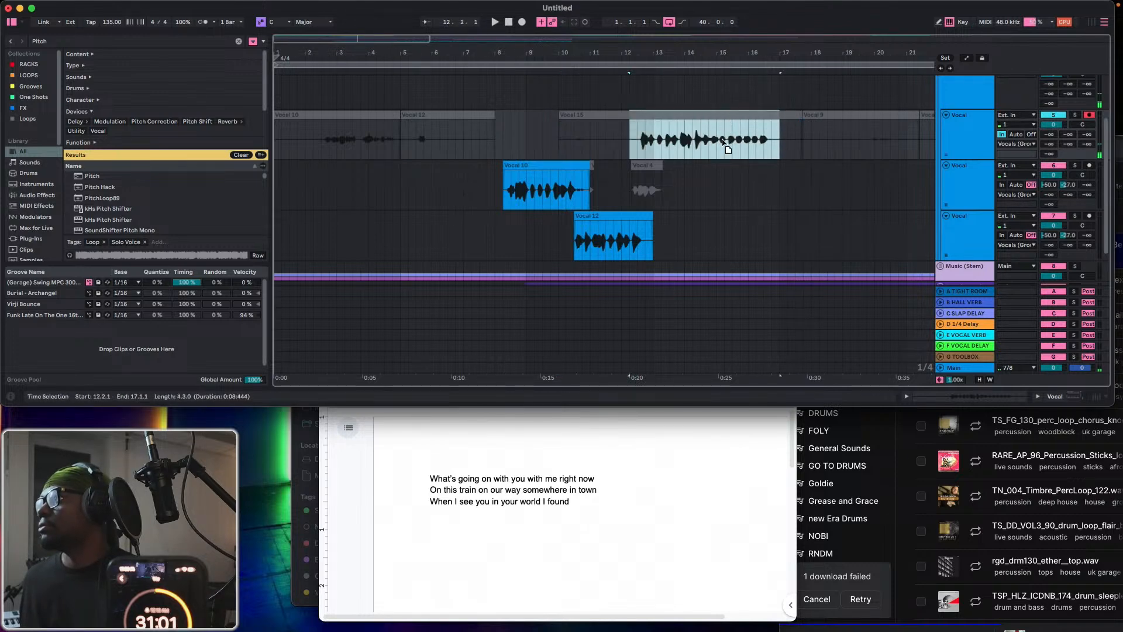
drag(727, 121, 730, 166)
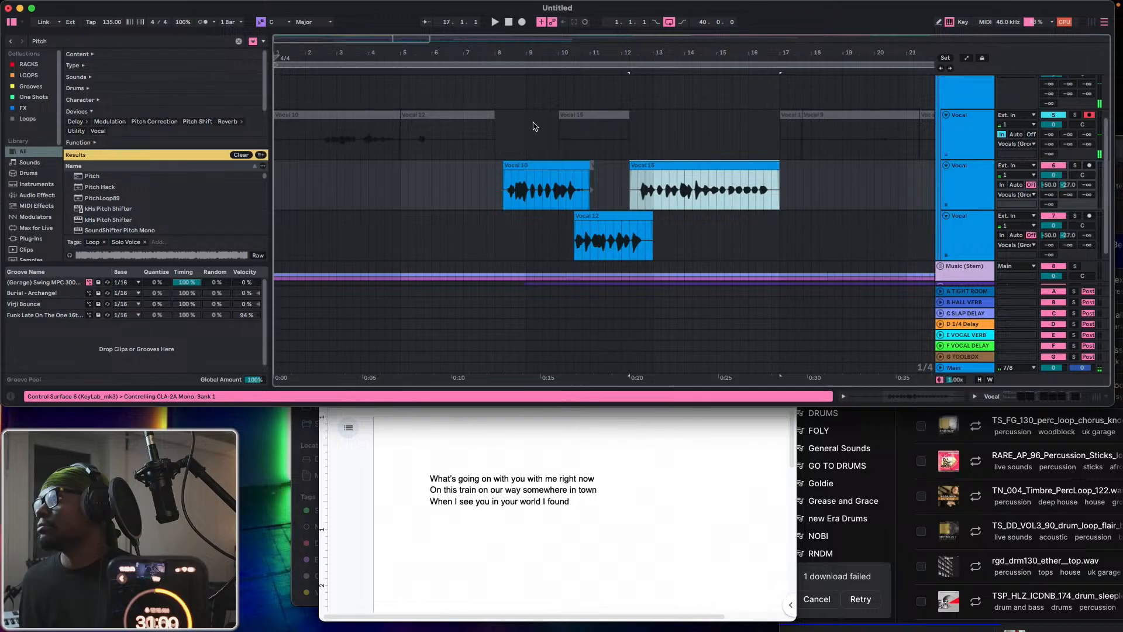
Play the comped phrases from bar 8 and shorten the second Vocal track's last clip to end at about 14.3.2.
click(514, 136)
key(space)
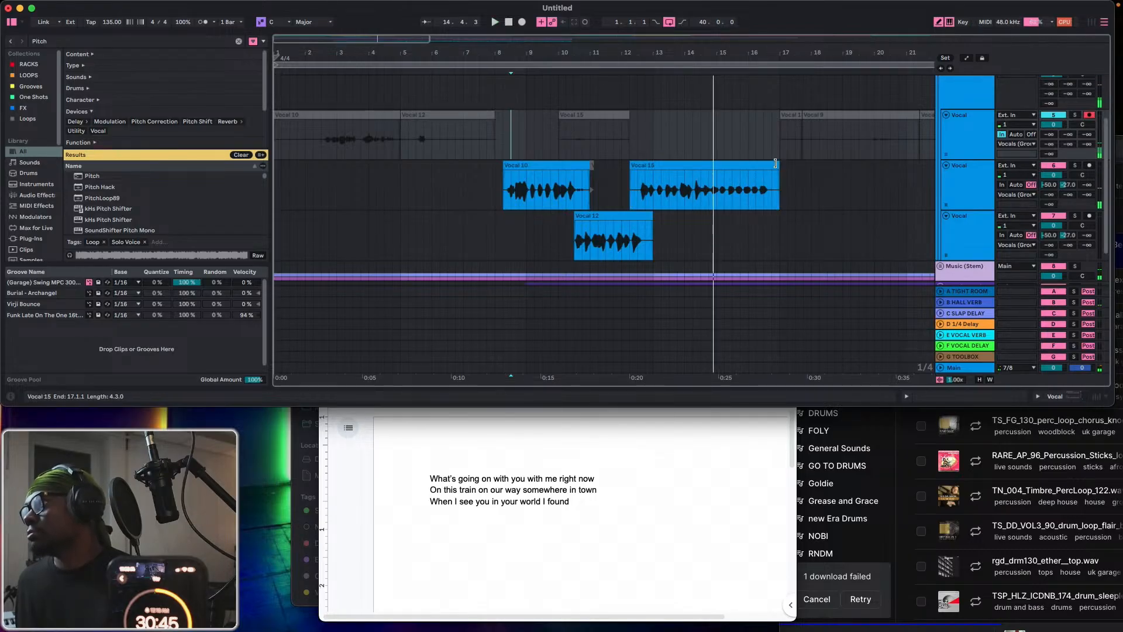
drag(775, 164, 699, 173)
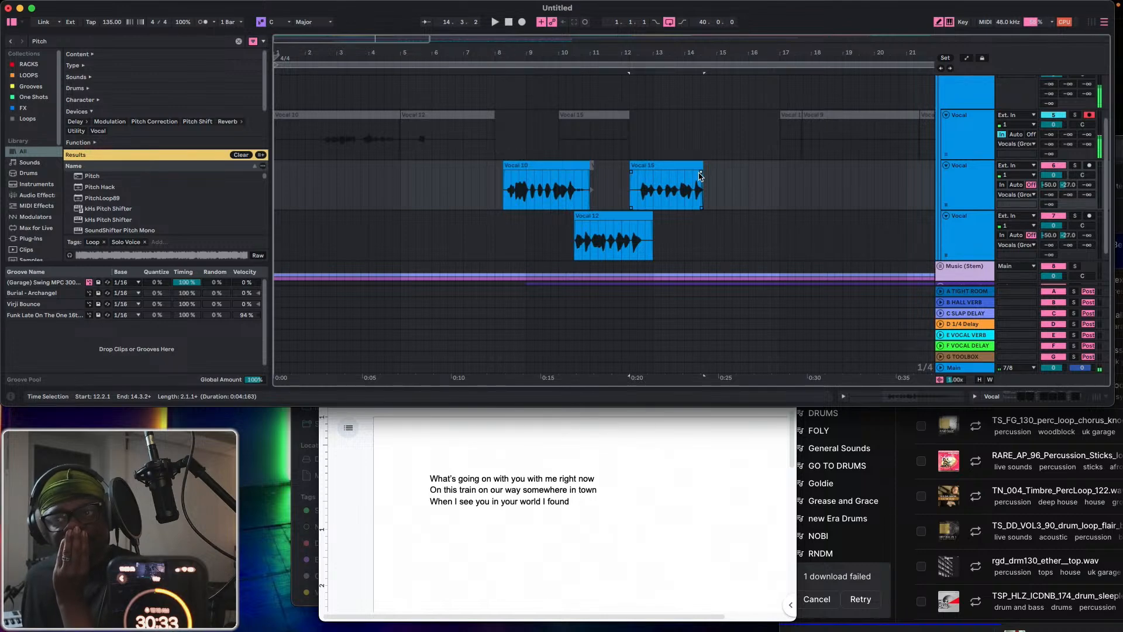
Play the comp from 8.2.1, and add the lyric line "The thing that I've been looking for" in Google Docs.
click(502, 153)
key(space)
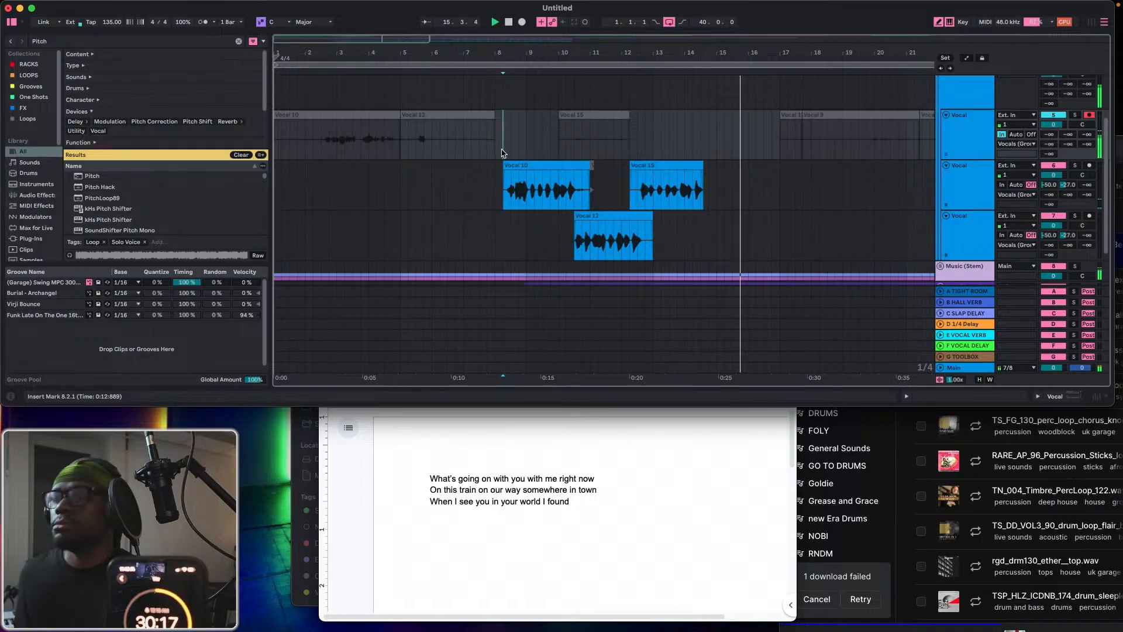
click(463, 527)
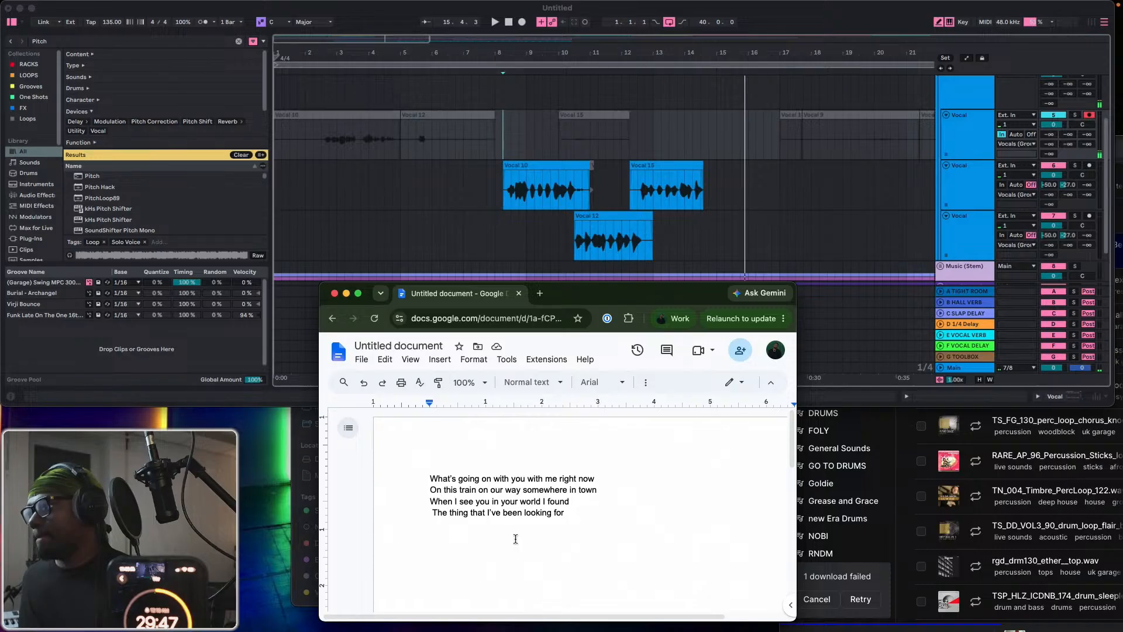
Return to Ableton Live and record a take on the first Vocal track from 8.2.1 to about bar 18.
click(506, 131)
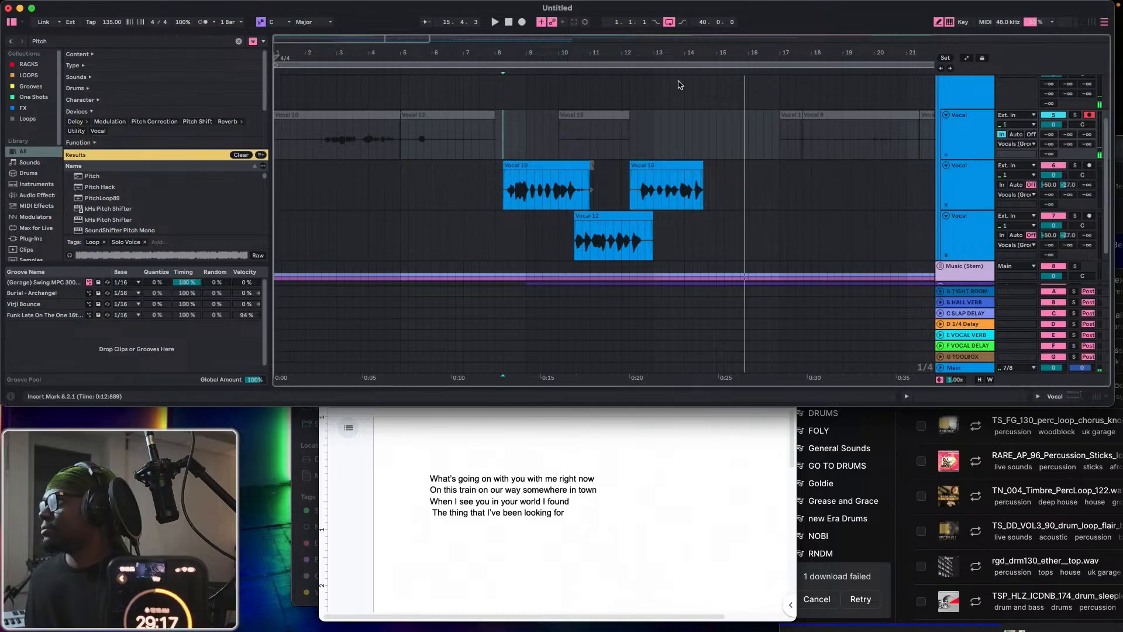
click(523, 23)
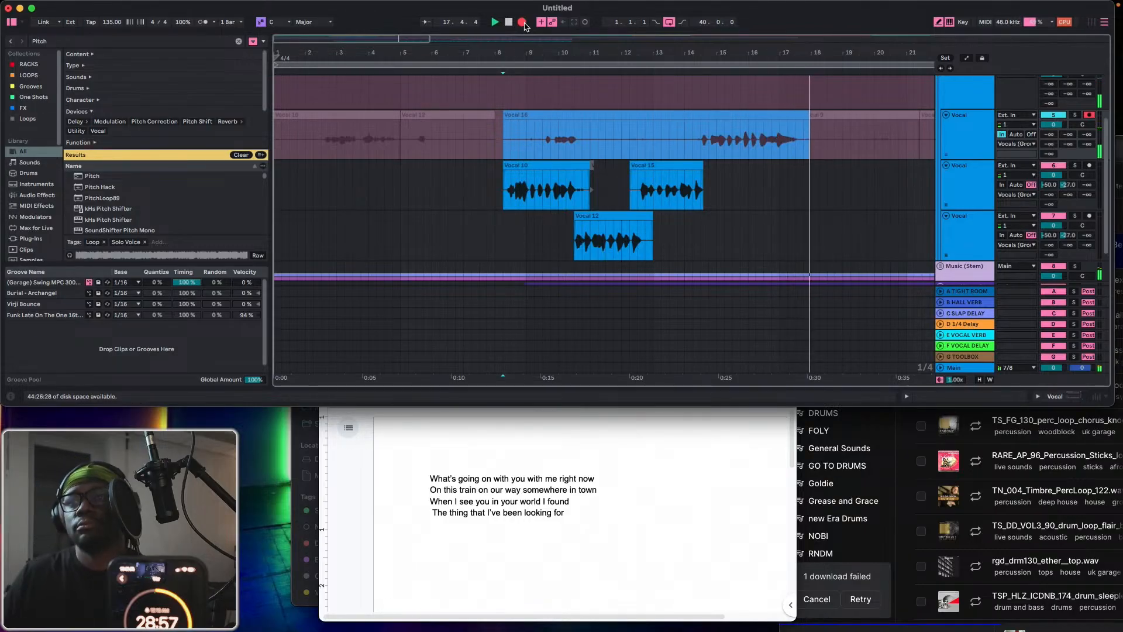
key(space)
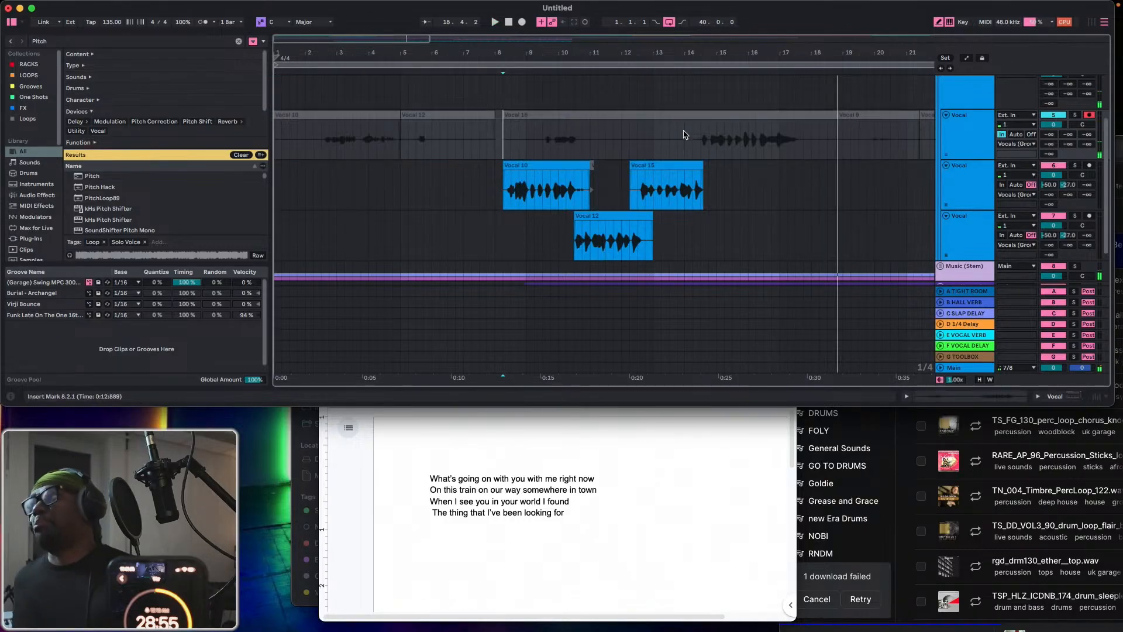
Extend the second Vocal track's last clip to end at about 17.2.2.
click(701, 146)
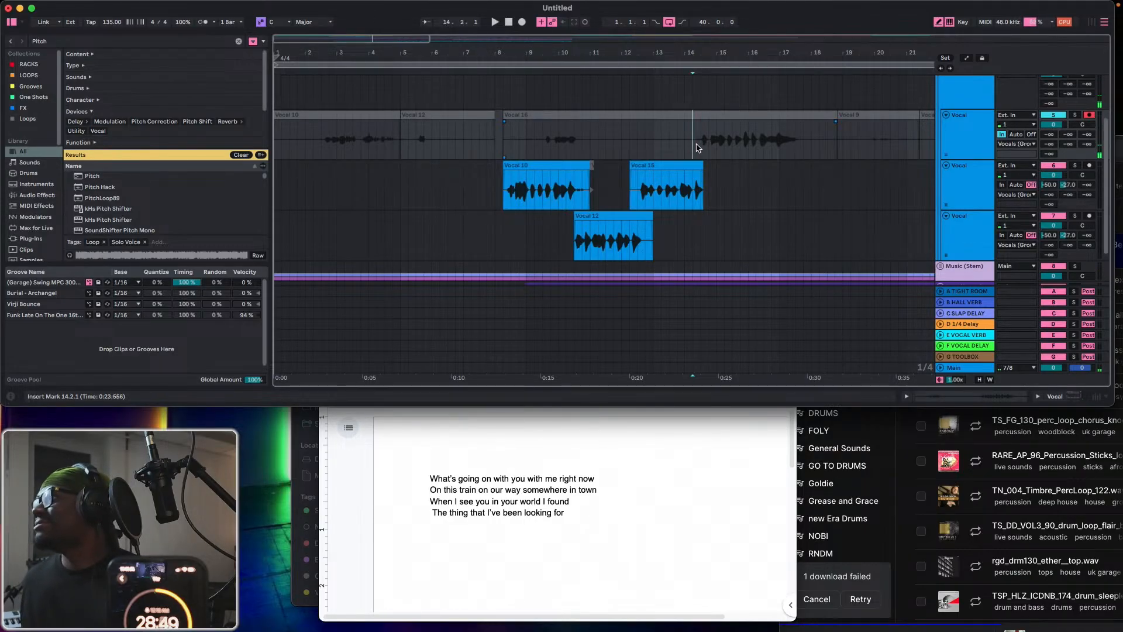
drag(696, 148, 790, 167)
Play repeatedly from 14.2.1 to check the extended part of the second Vocal track's last clip.
click(693, 151)
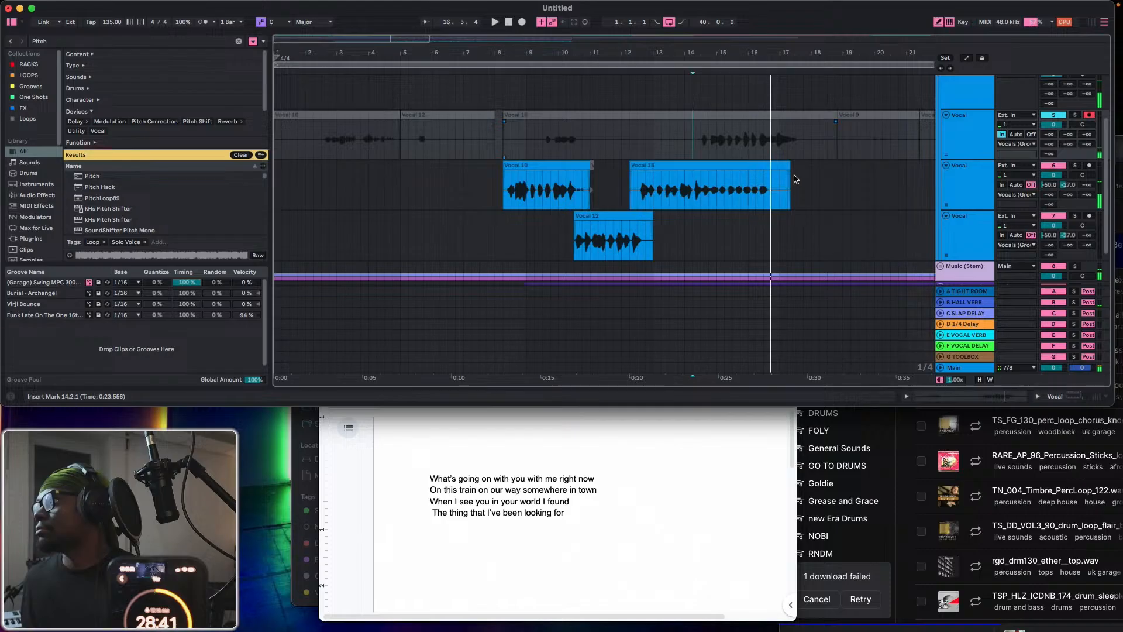
key(space)
key(space)
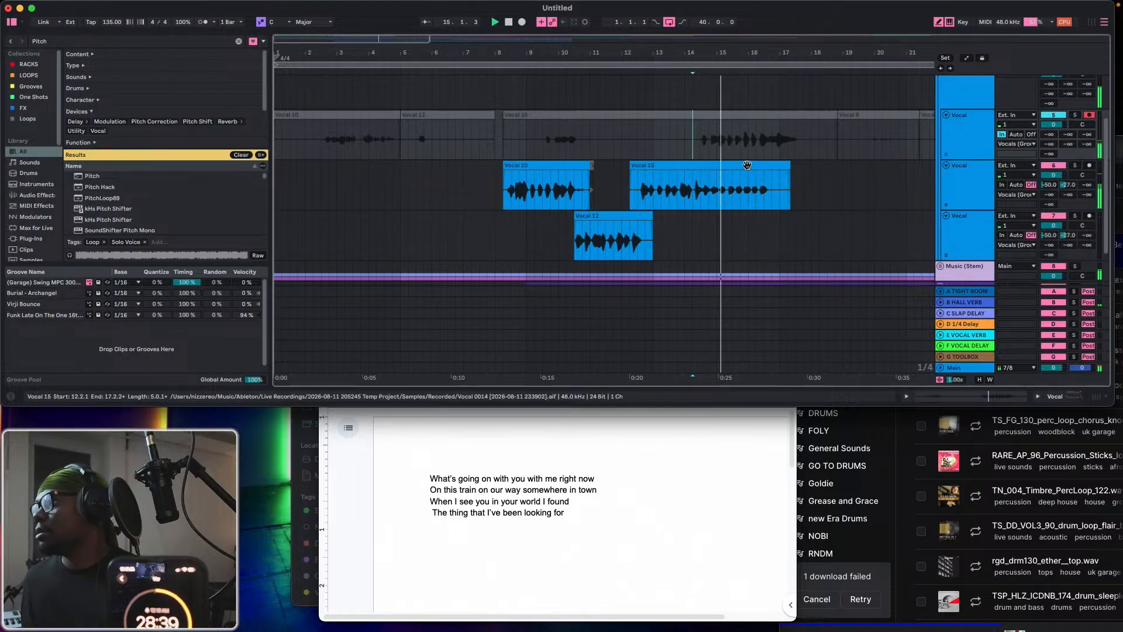
key(space)
key(space)
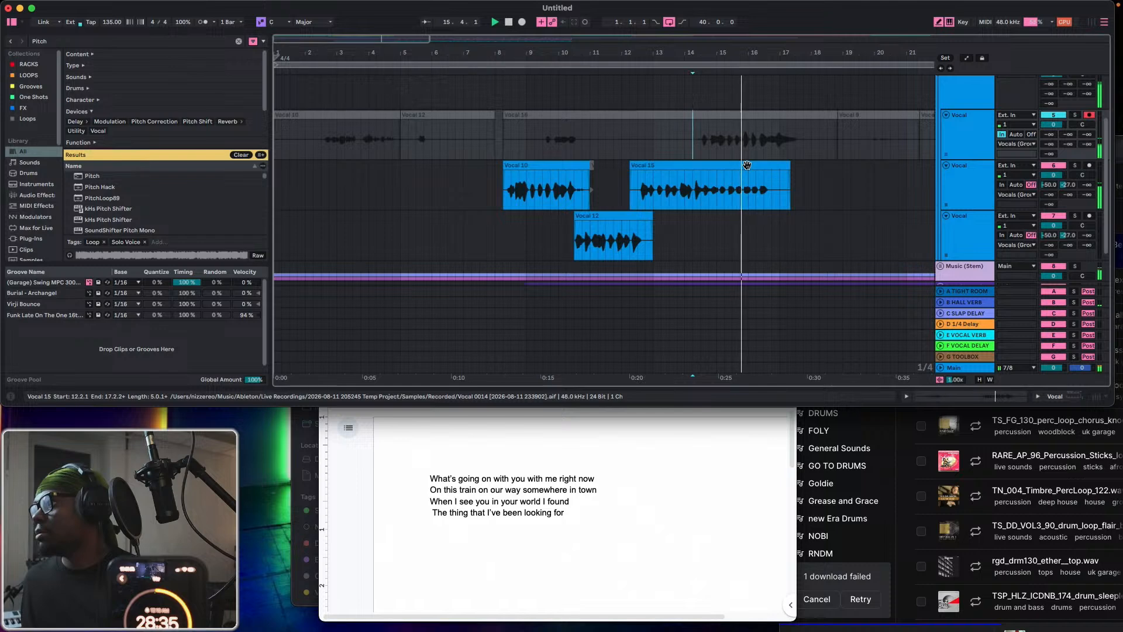
key(space)
key(space)
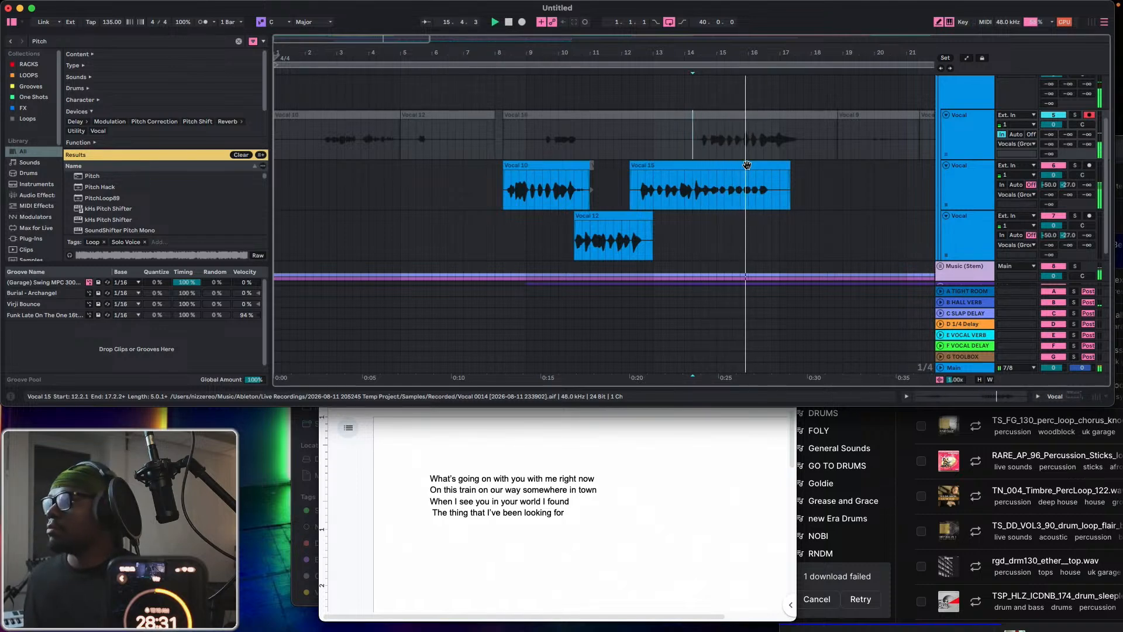
key(space)
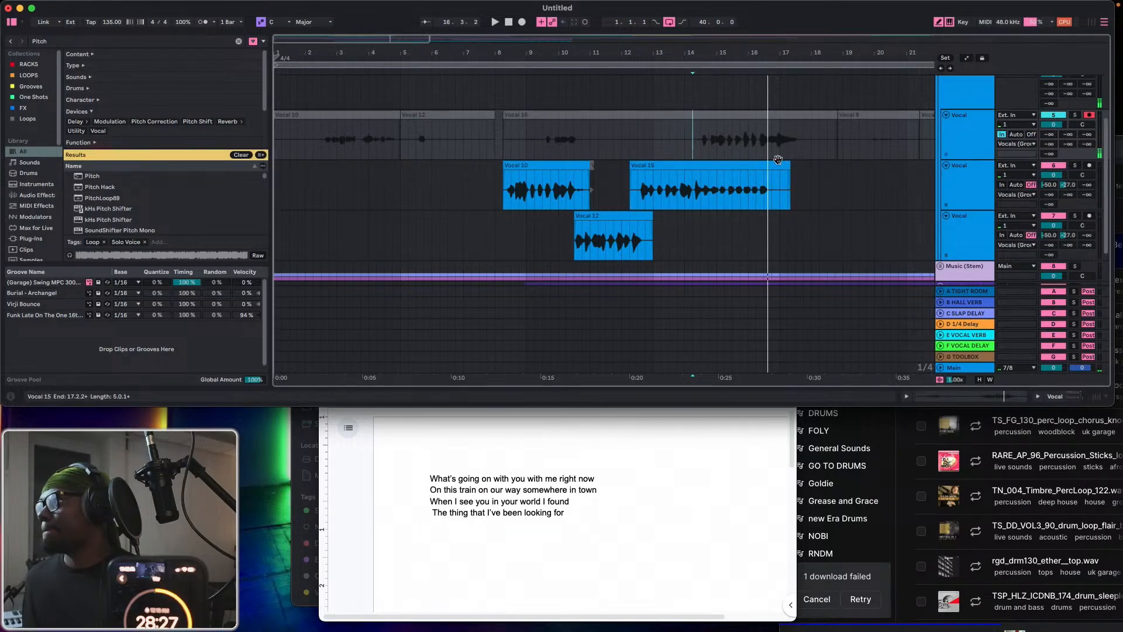
key(space)
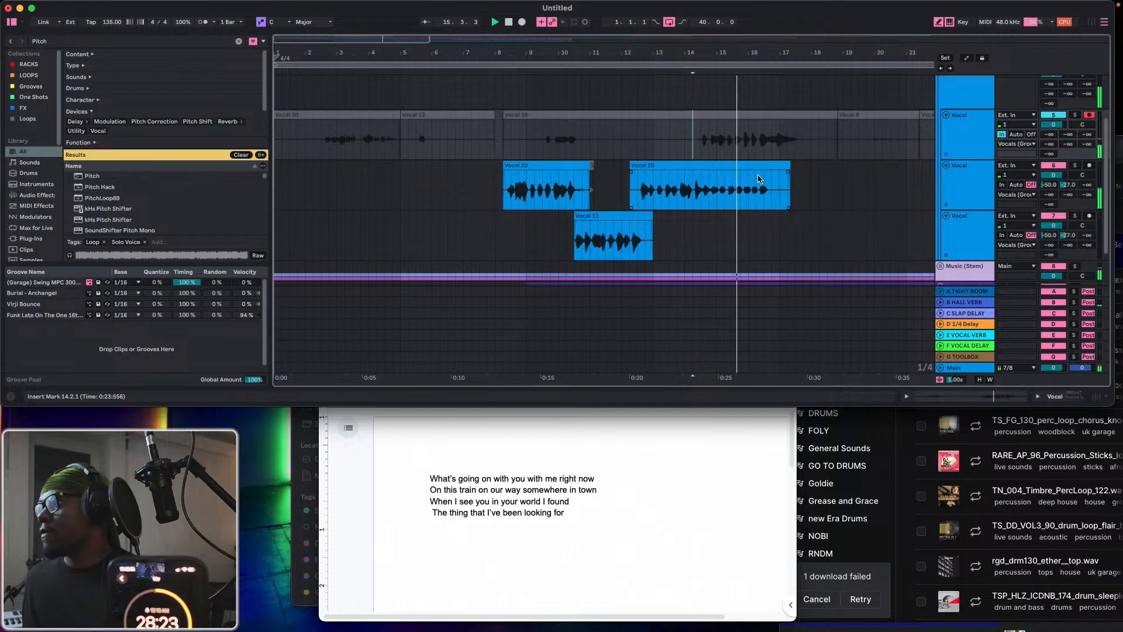
key(space)
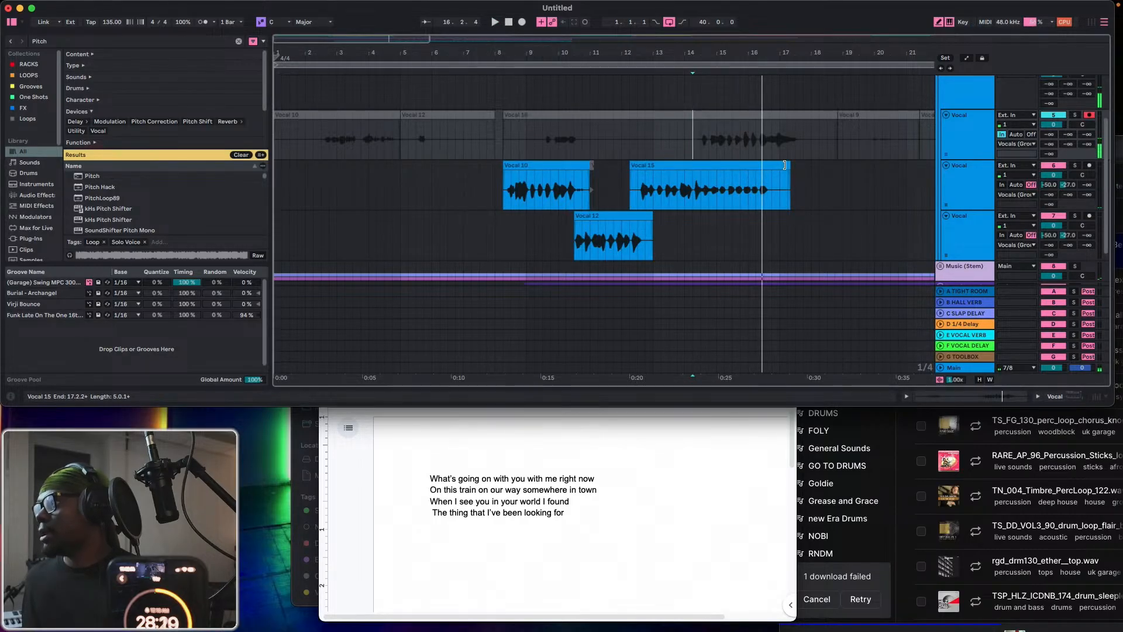
Shorten the second Vocal track's last clip back to its earlier end just past 14.3.
drag(785, 165, 755, 170)
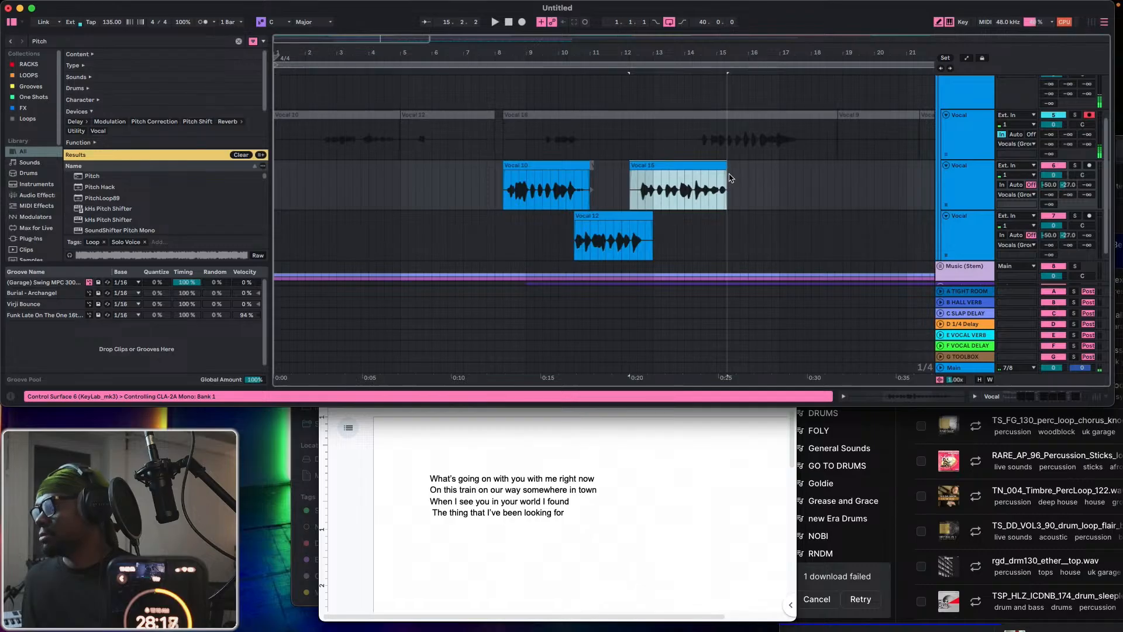
drag(728, 171, 702, 177)
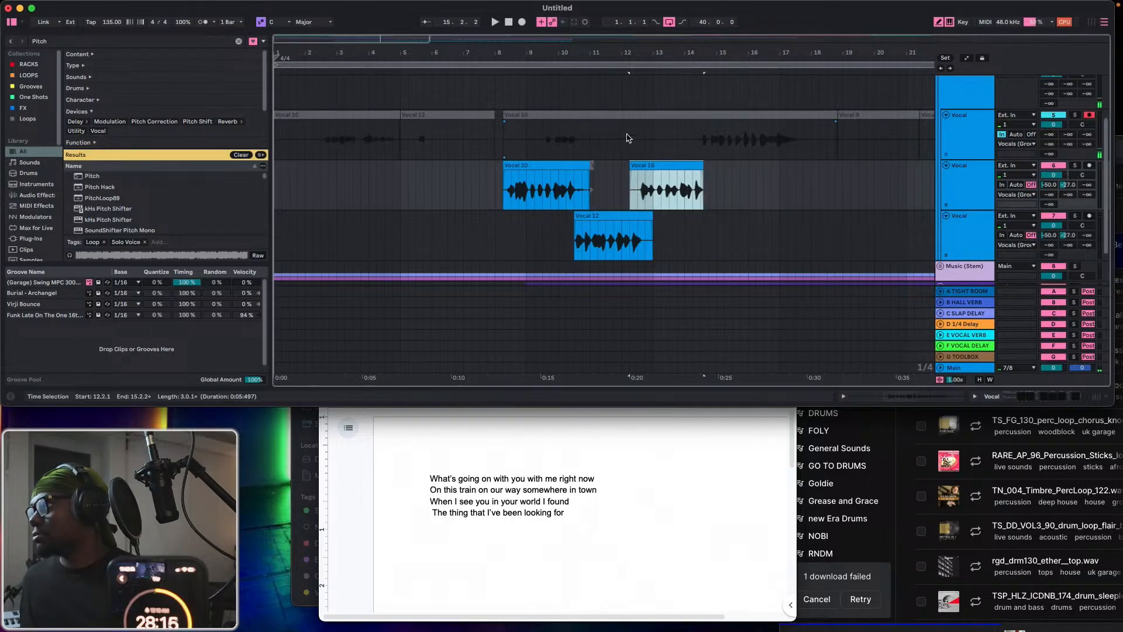
Record two takes on the first Vocal track from 12.2.1, running the second to about 17.2.
click(629, 134)
click(521, 22)
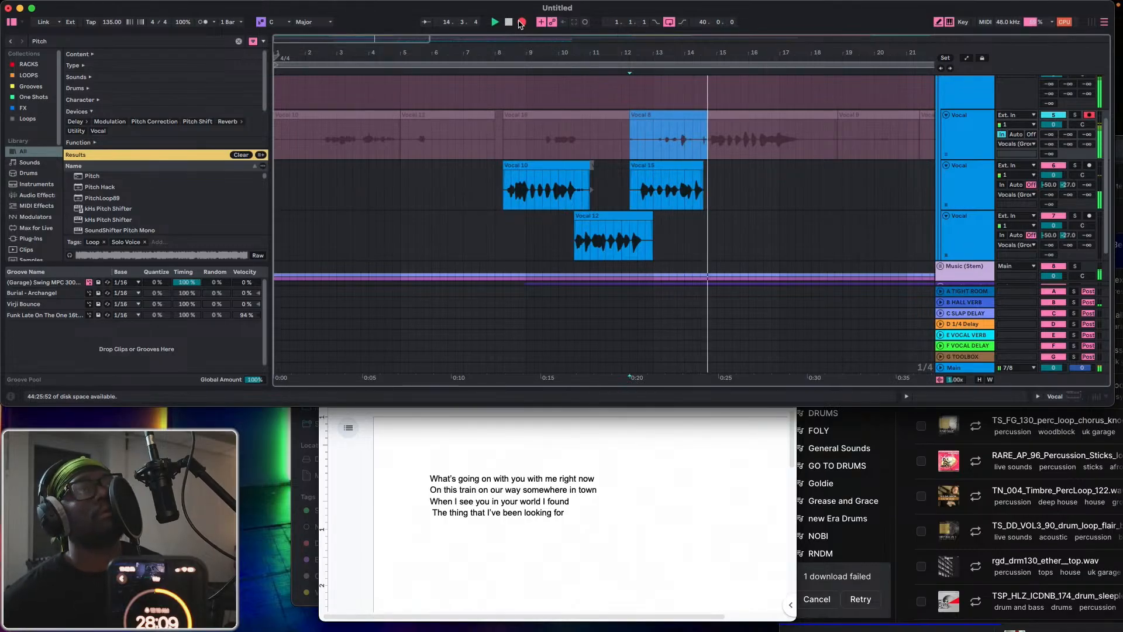
click(521, 23)
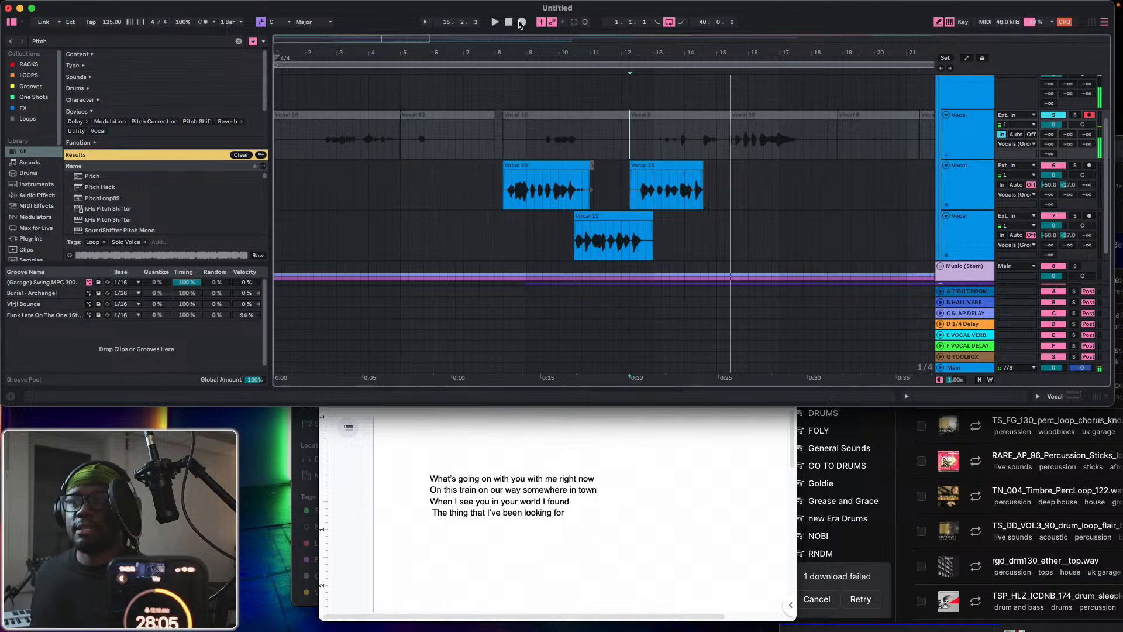
click(521, 22)
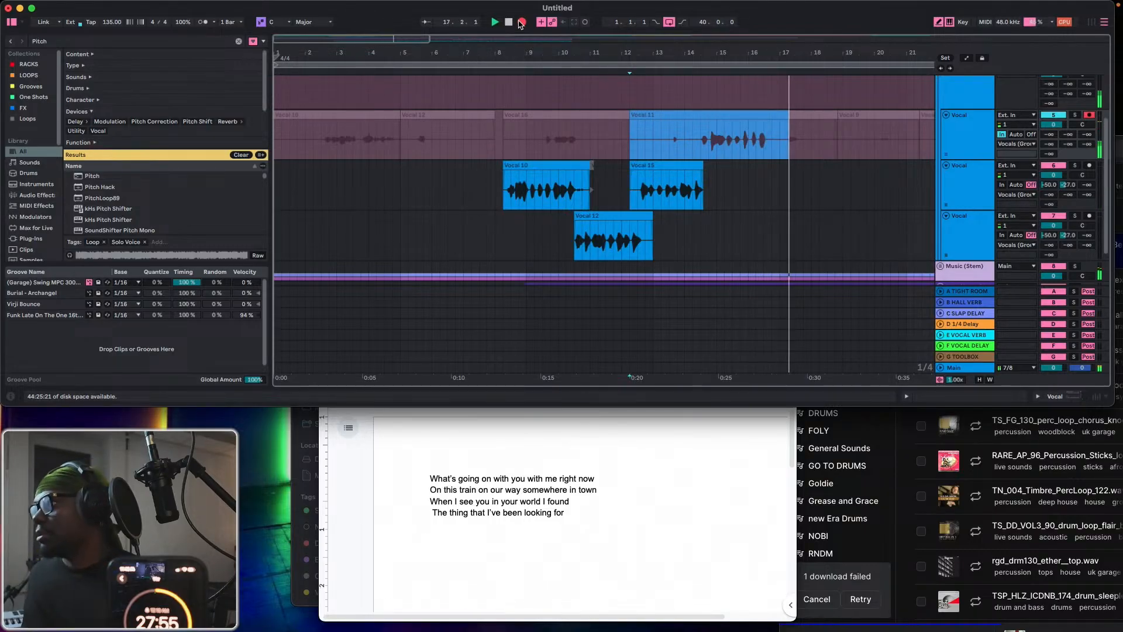
click(520, 22)
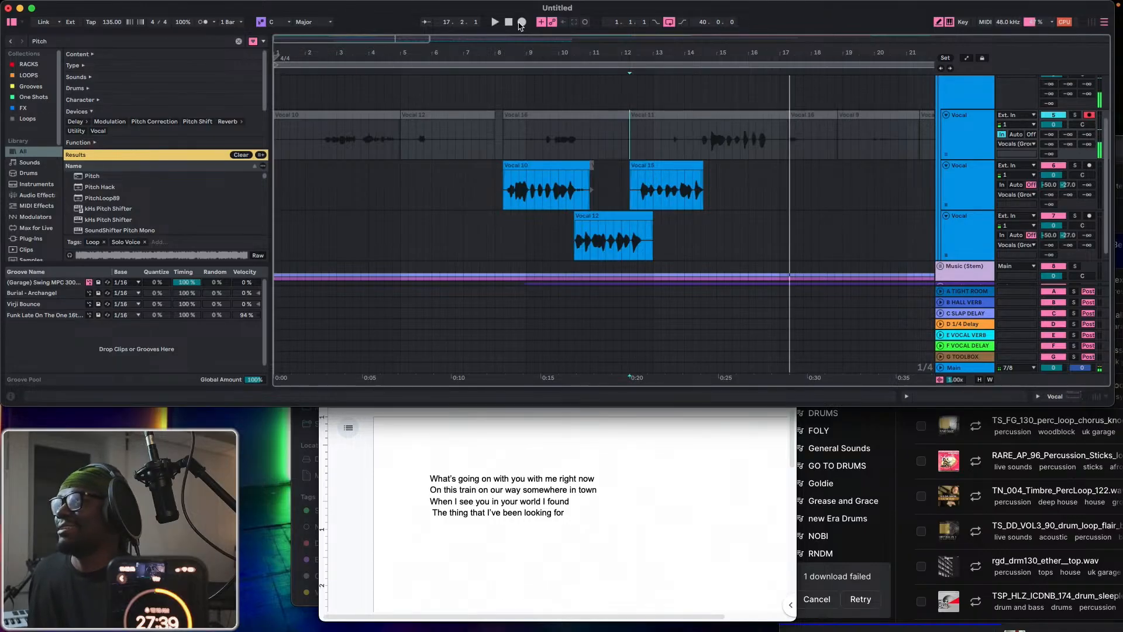
In the Google Docs lyrics, remove the leading space before "The thing that I've been looking for" and highlight that line.
click(432, 521)
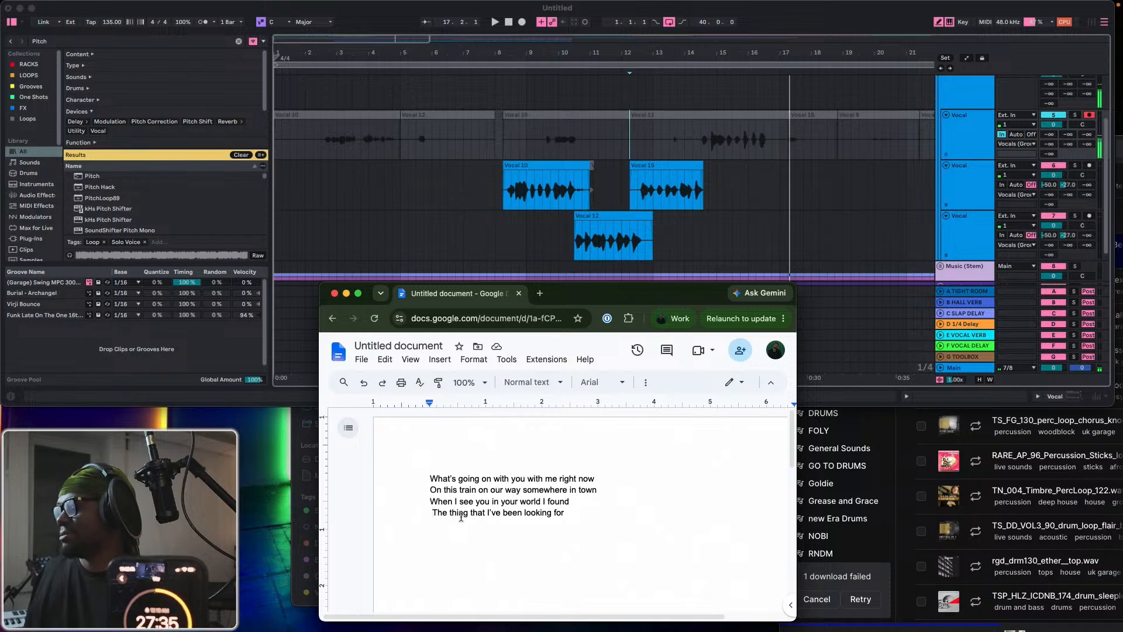
key(BackSpace)
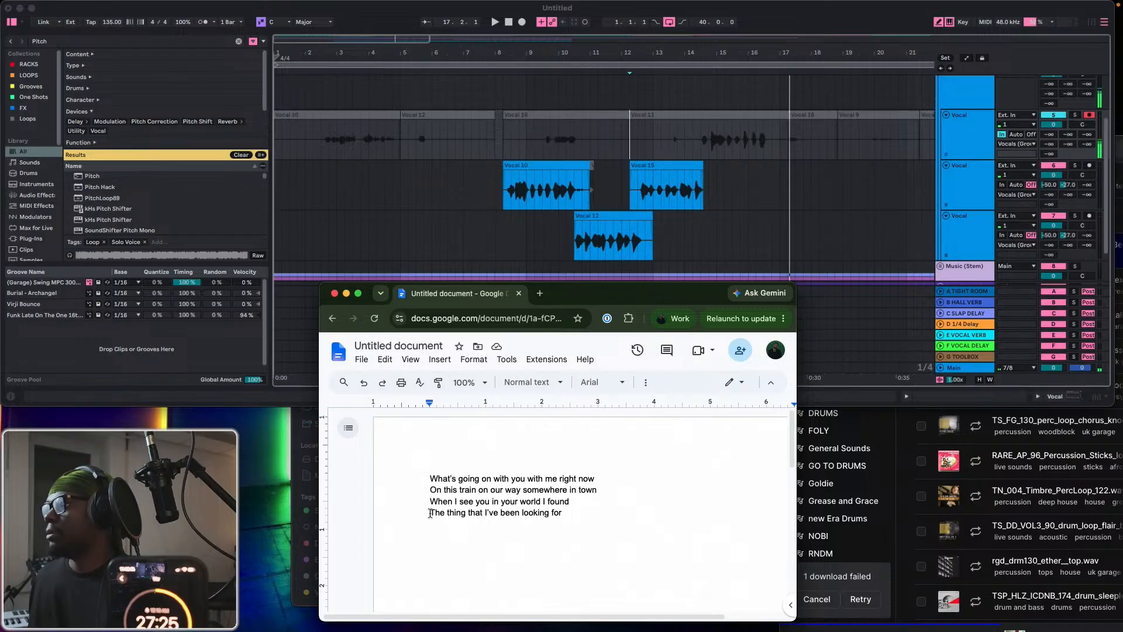
drag(430, 513, 588, 520)
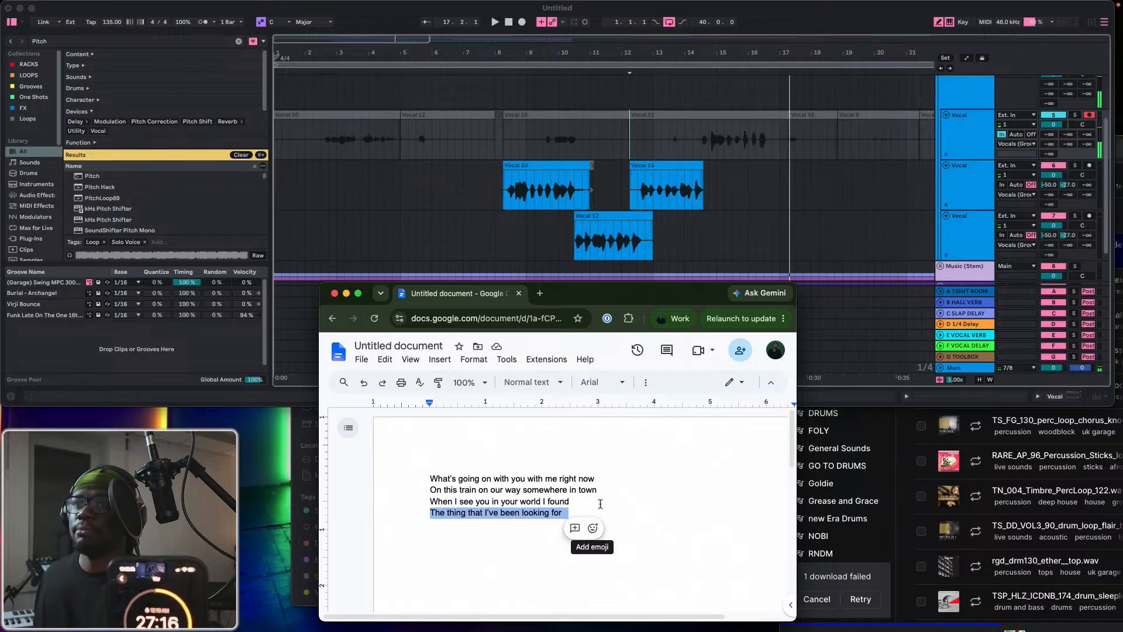
Return to Ableton Live and record two more takes on the first Vocal track from 12.2.1, running the second to about 25.3.
click(501, 96)
click(523, 23)
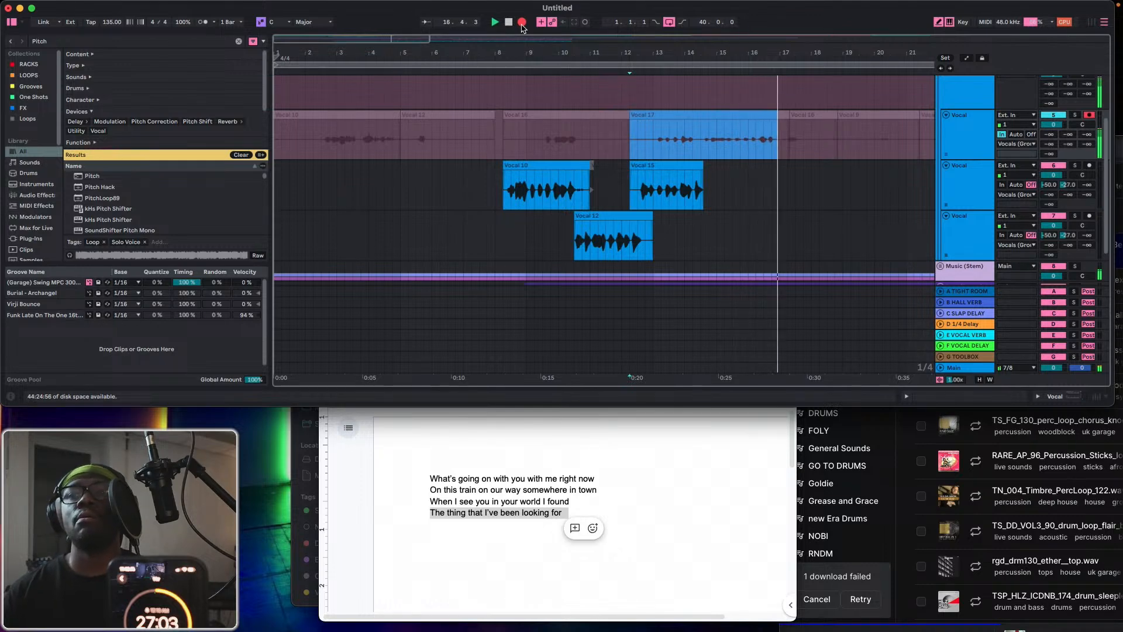
click(523, 25)
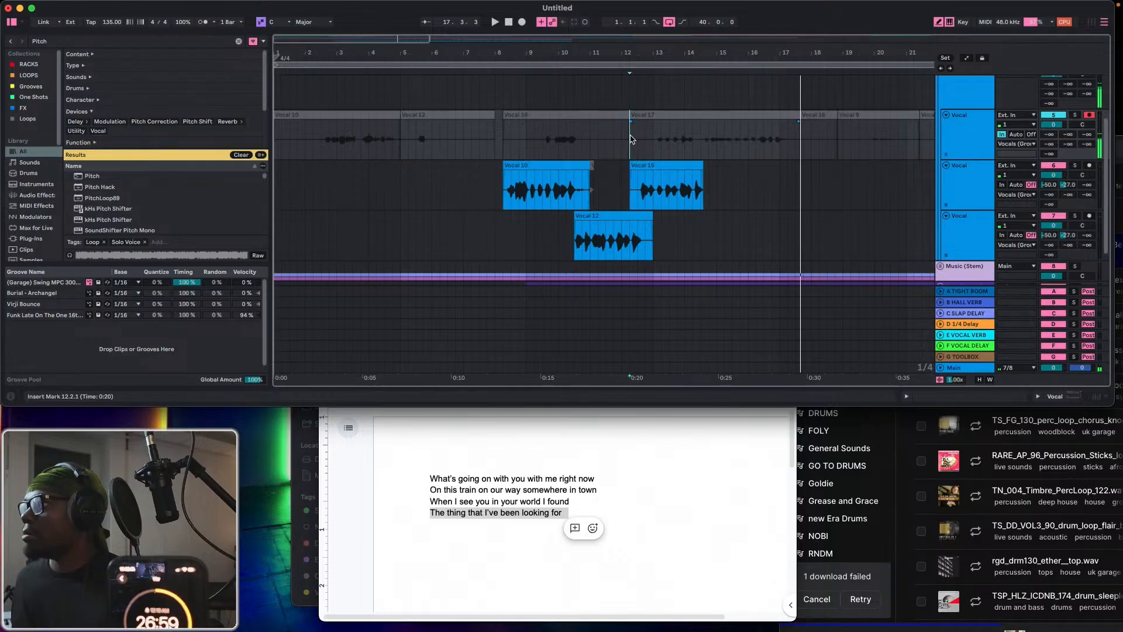
key(space)
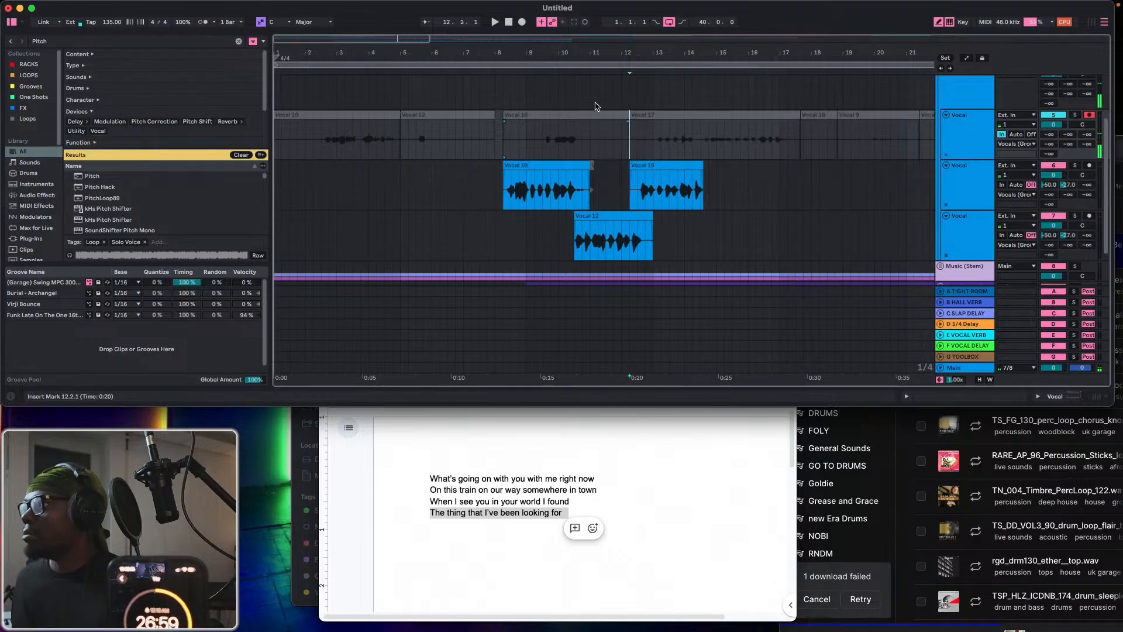
click(523, 24)
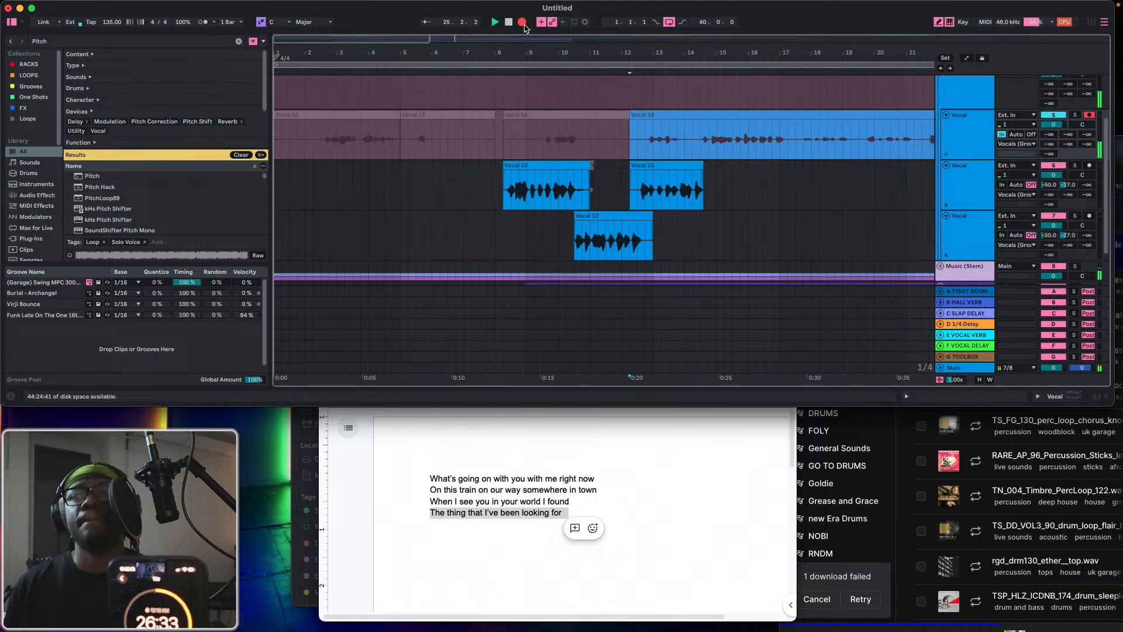
key(space)
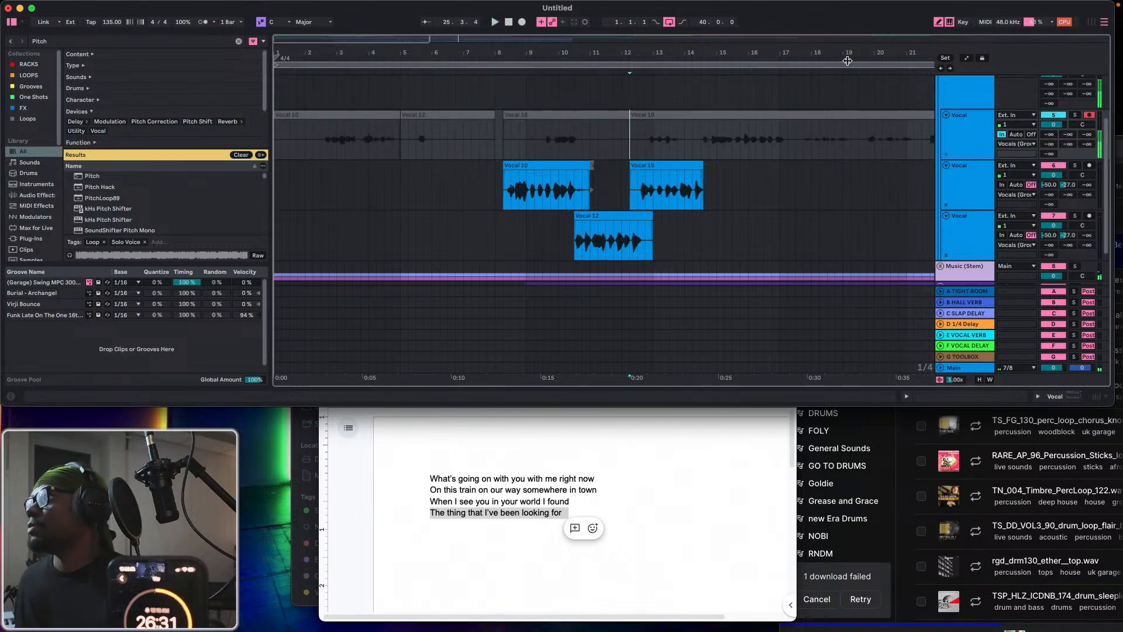
drag(835, 53, 703, 53)
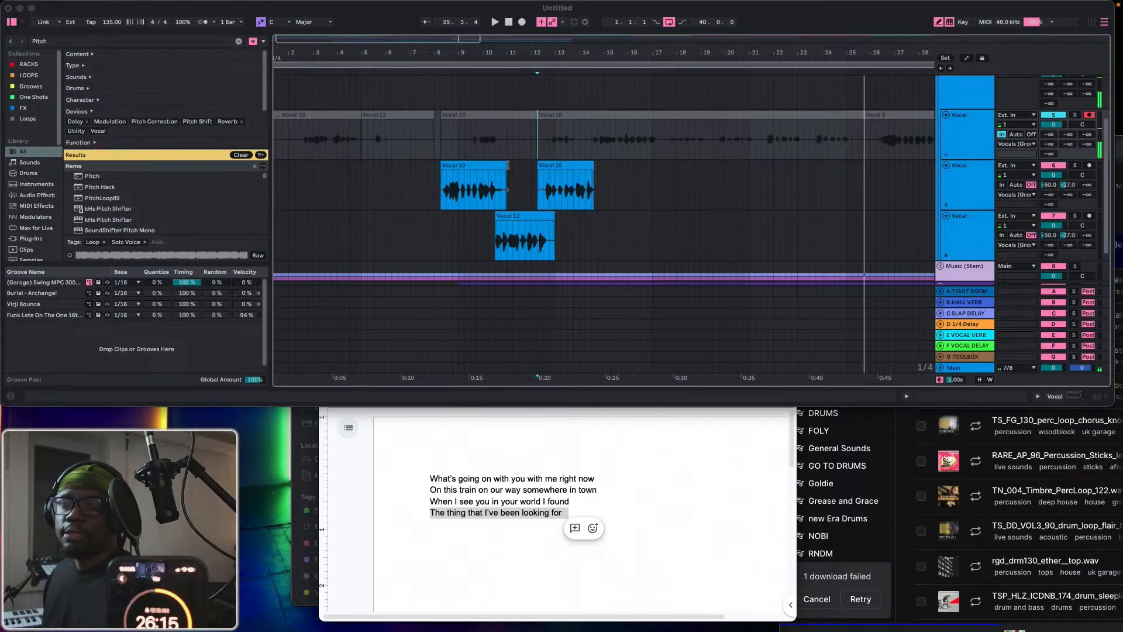
key(ctrl+Up)
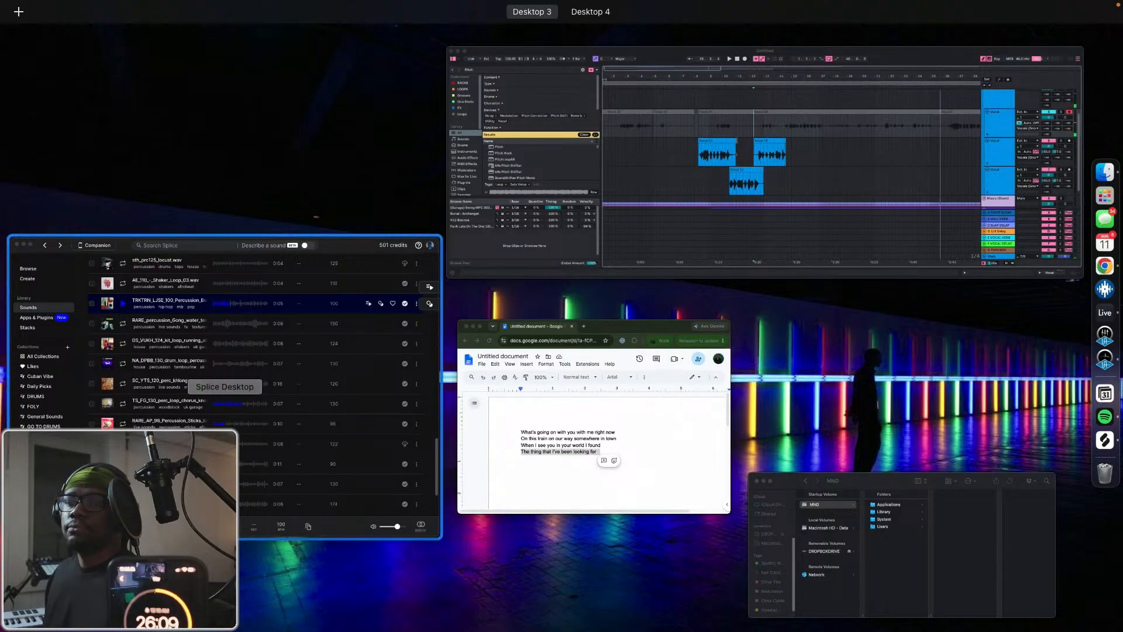
key(ctrl+Up)
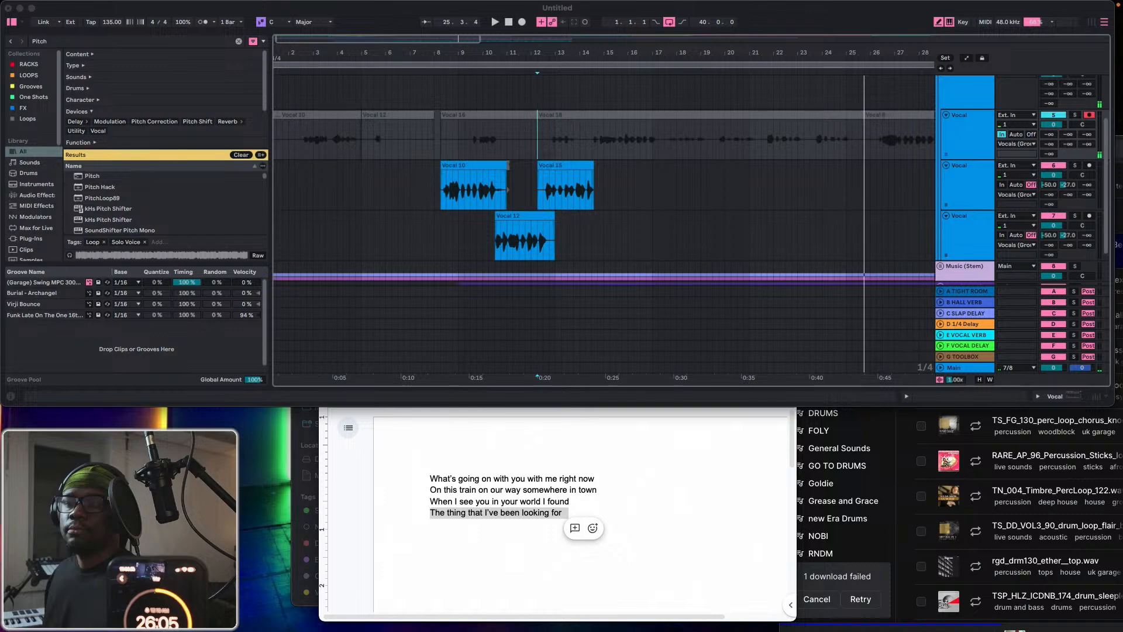
key(ctrl+Up)
key(ctrl+Up)
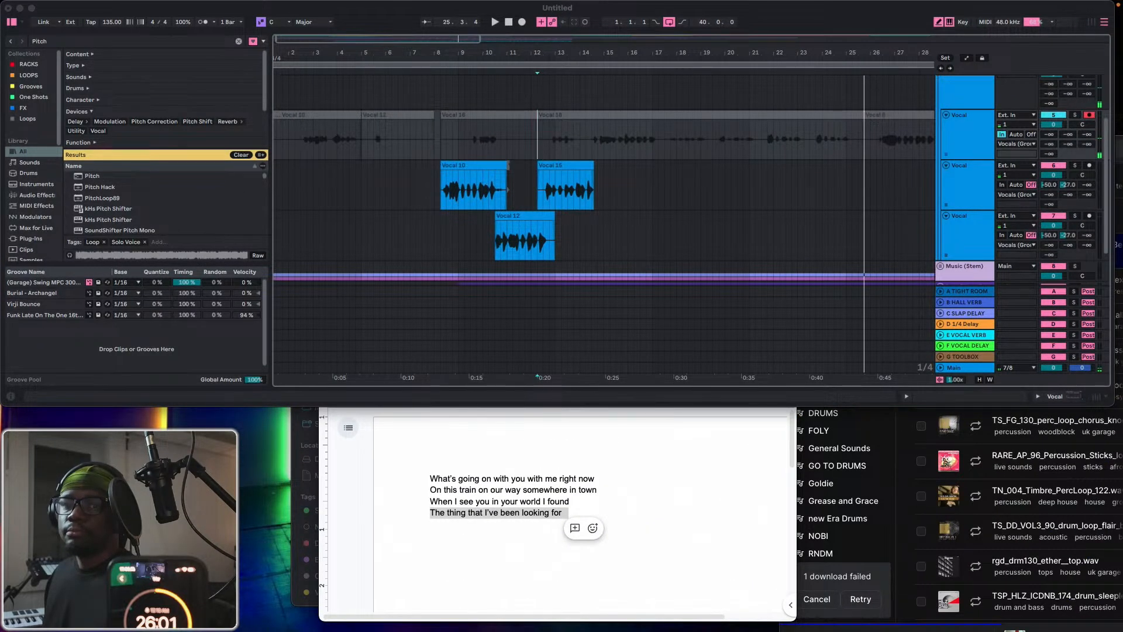
key(ctrl+Up)
key(ctrl+Up)
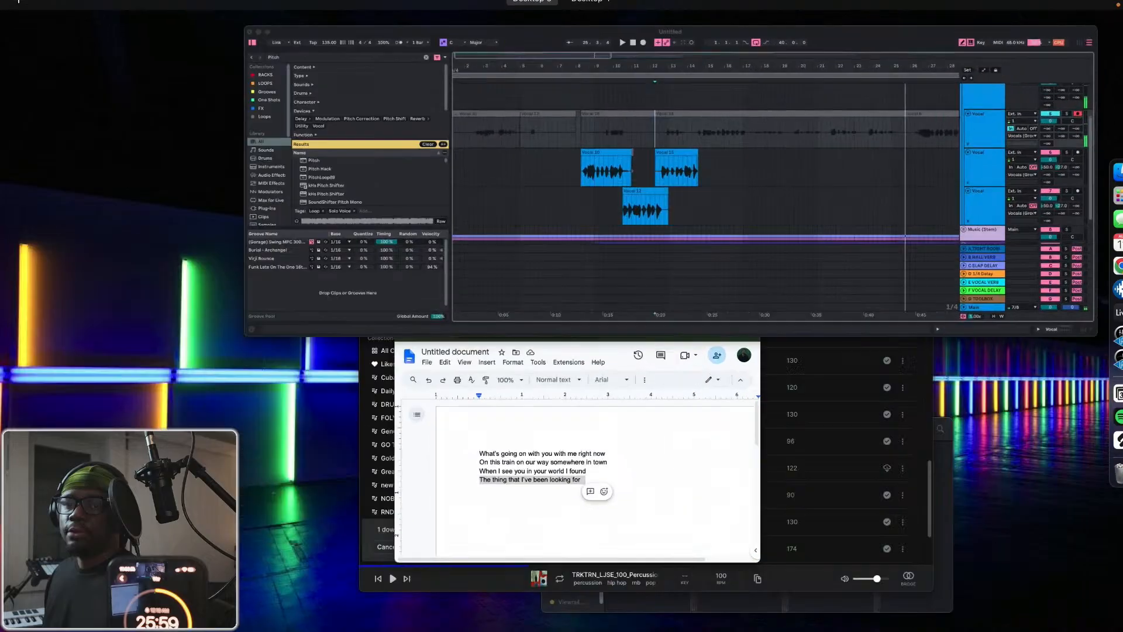
key(ctrl+Up)
key(ctrl+Up)
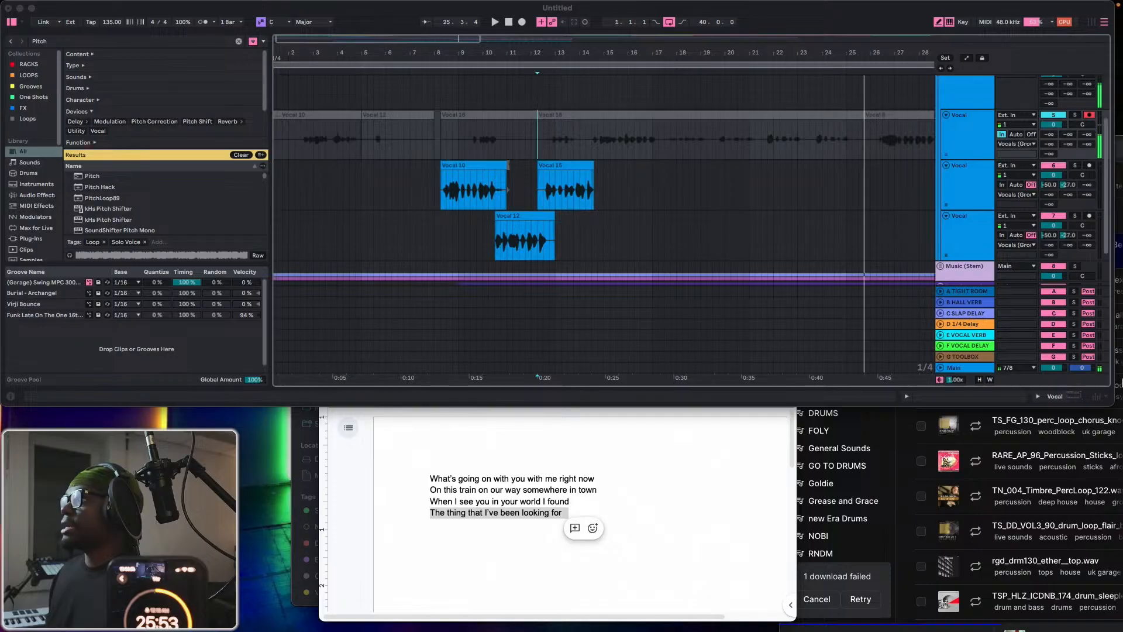
key(ctrl+Up)
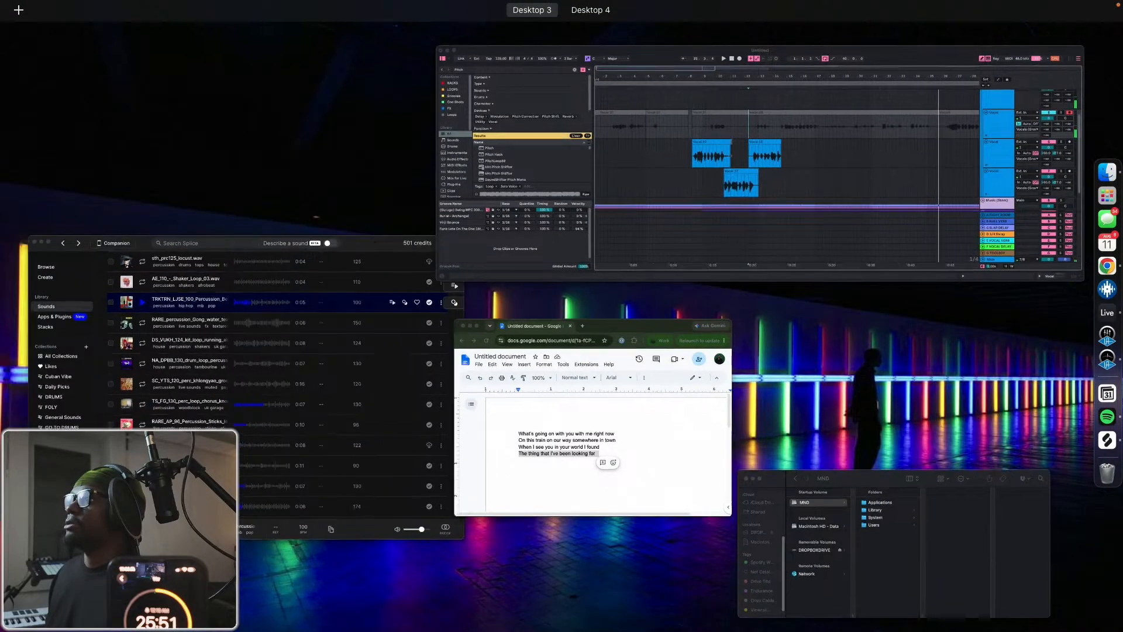
key(ctrl+Up)
Switch to the Splice app and quit it.
click(867, 629)
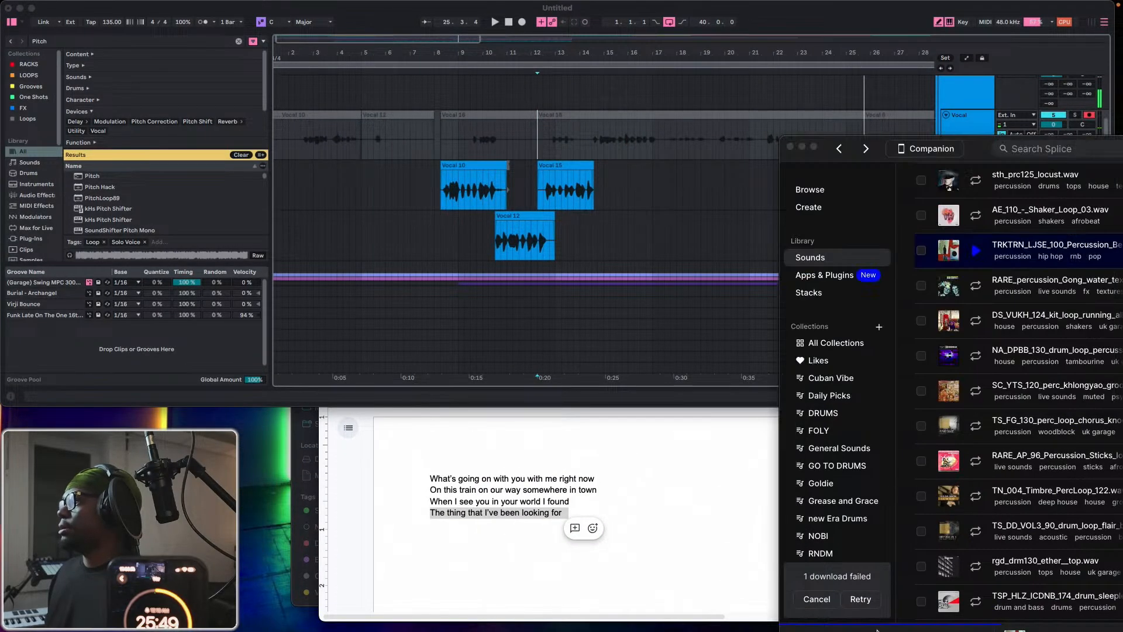
click(828, 144)
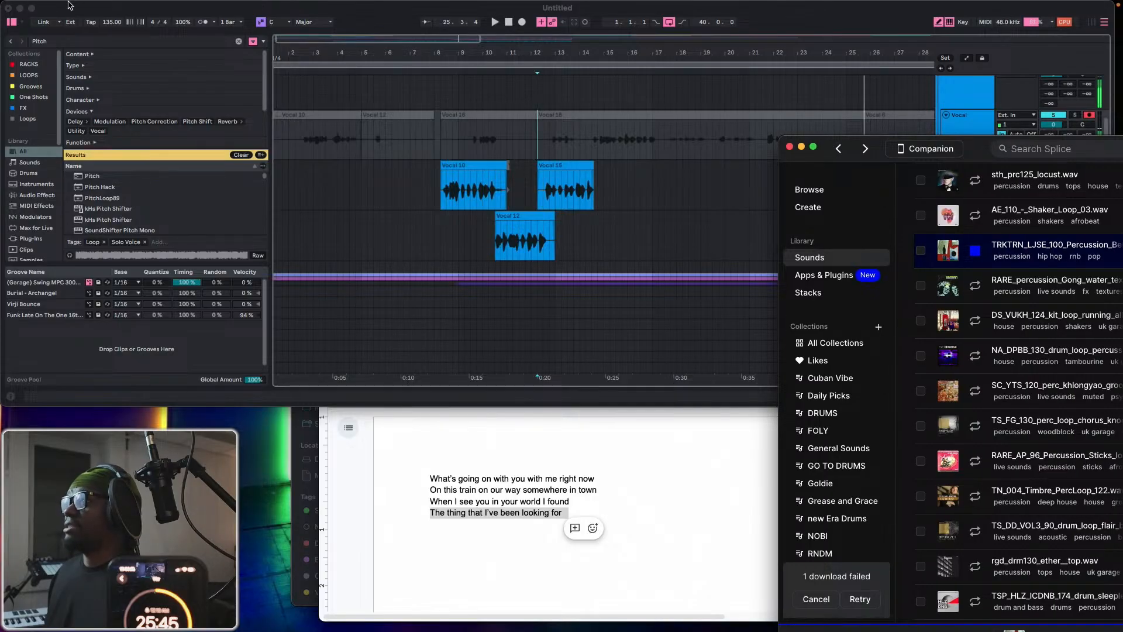
click(42, 7)
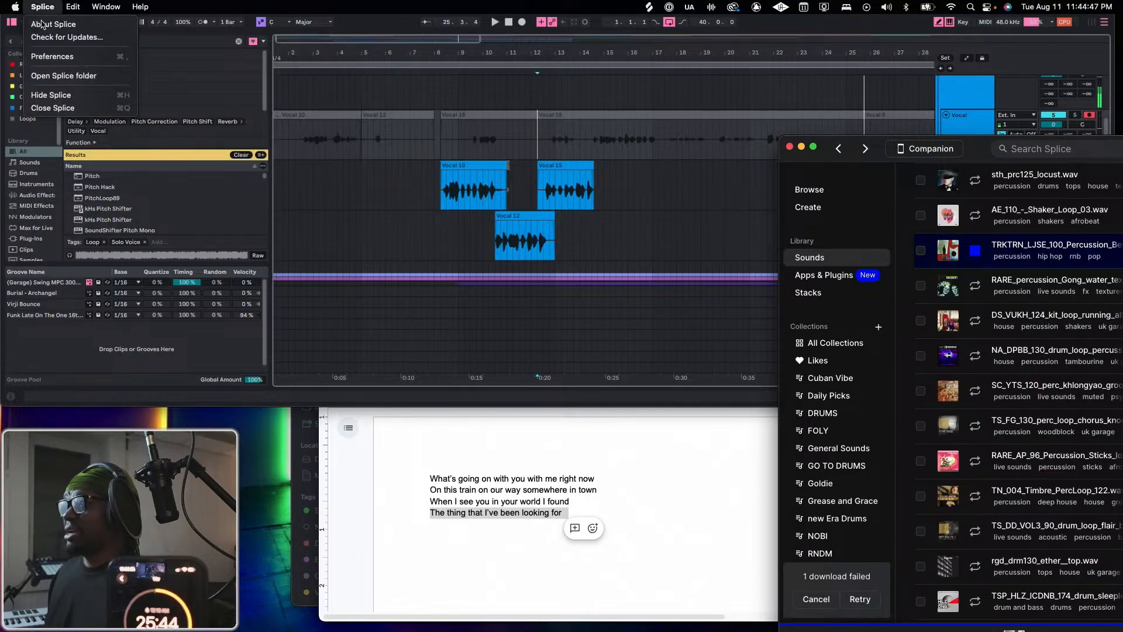
click(51, 107)
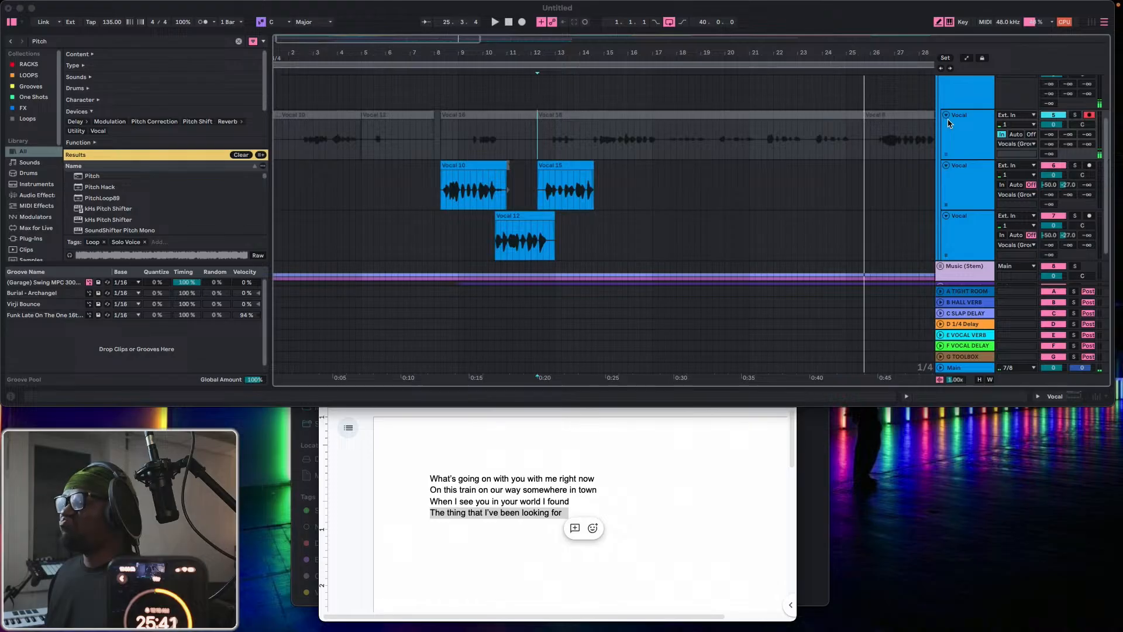
Set the first Vocal track's monitoring to Off and back to In.
click(1031, 136)
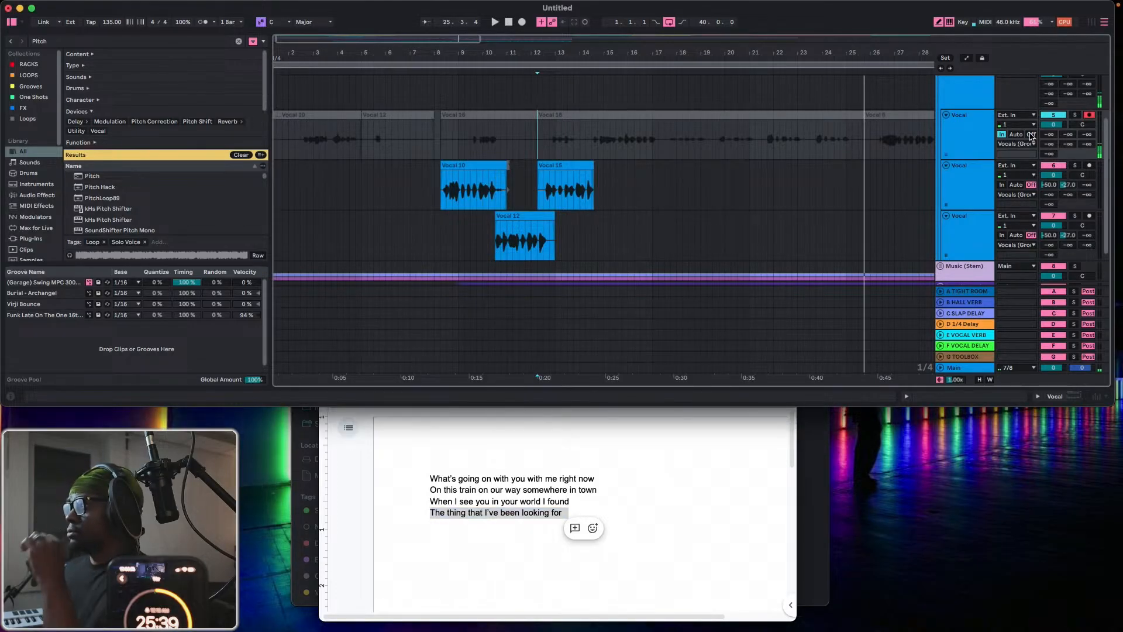
click(1031, 134)
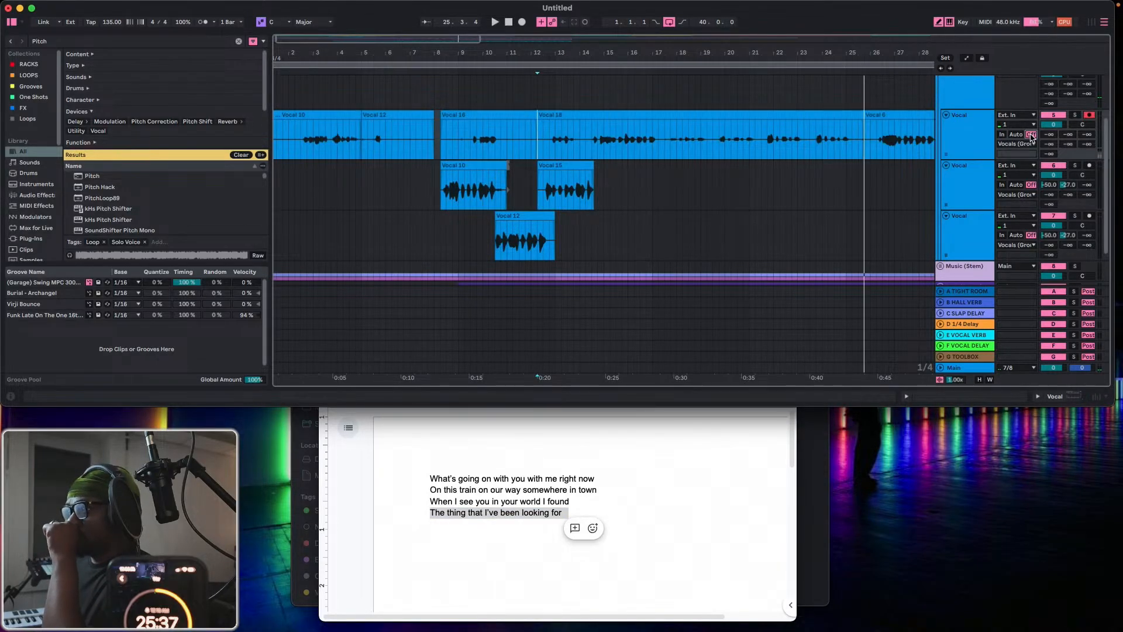
click(1002, 134)
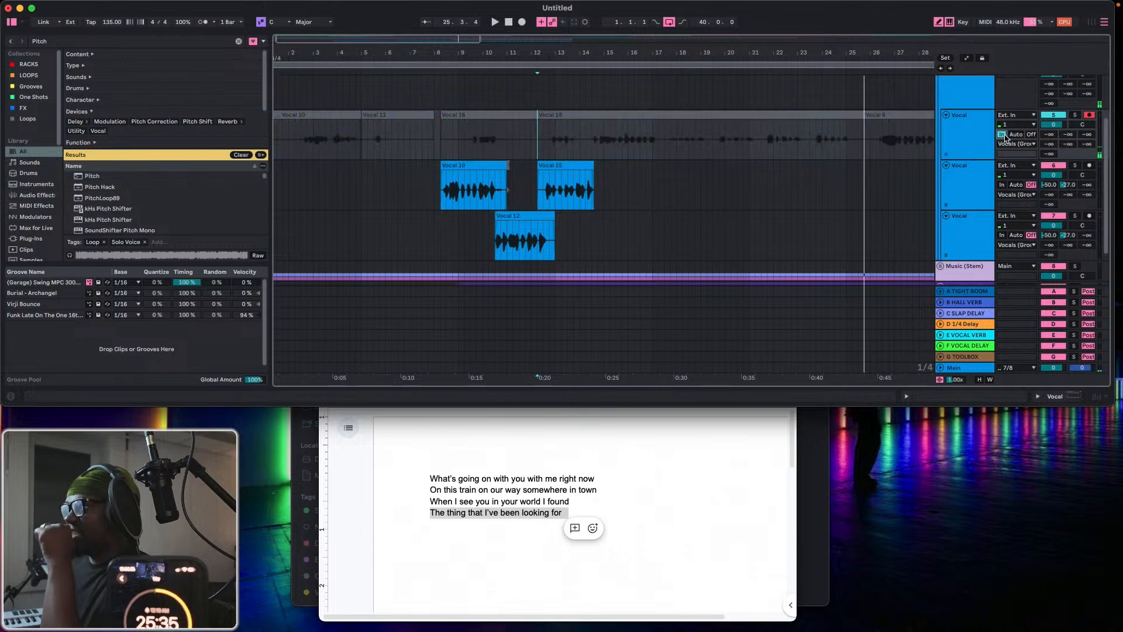
Switch to Chrome and close its Spotify for Artists releases window.
mouse_move(1117, 175)
click(1103, 265)
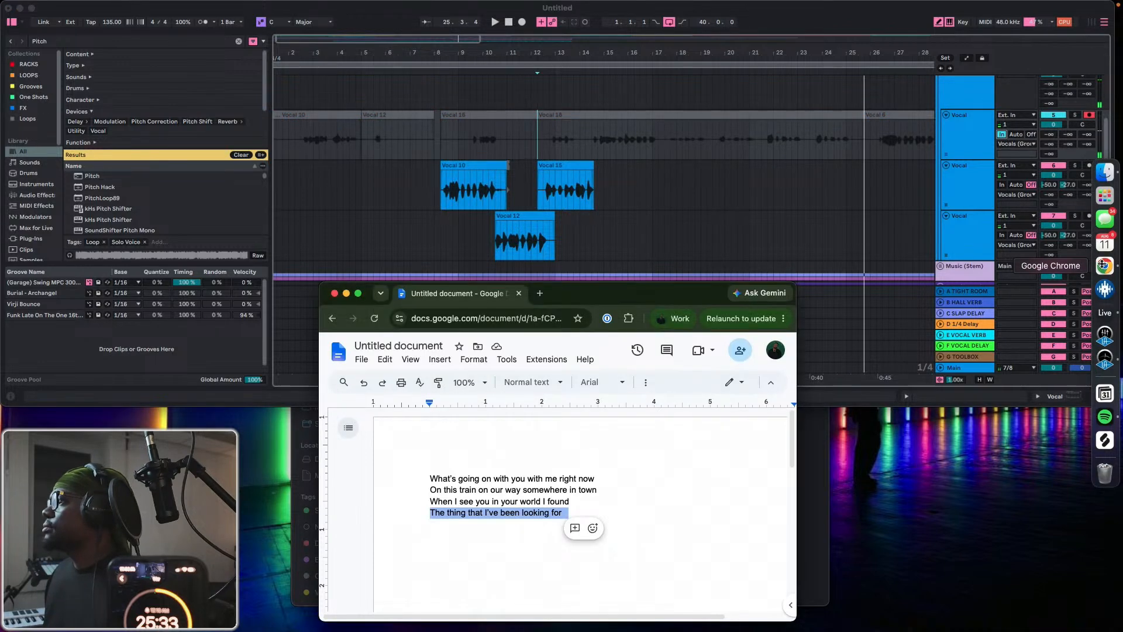
right_click(1103, 266)
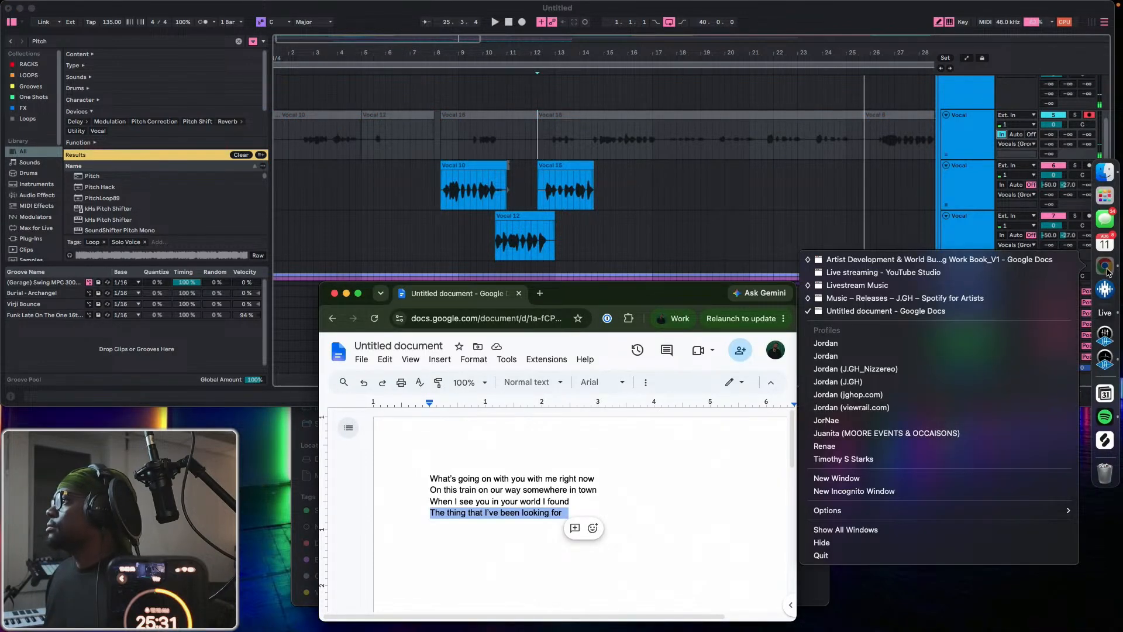
click(858, 298)
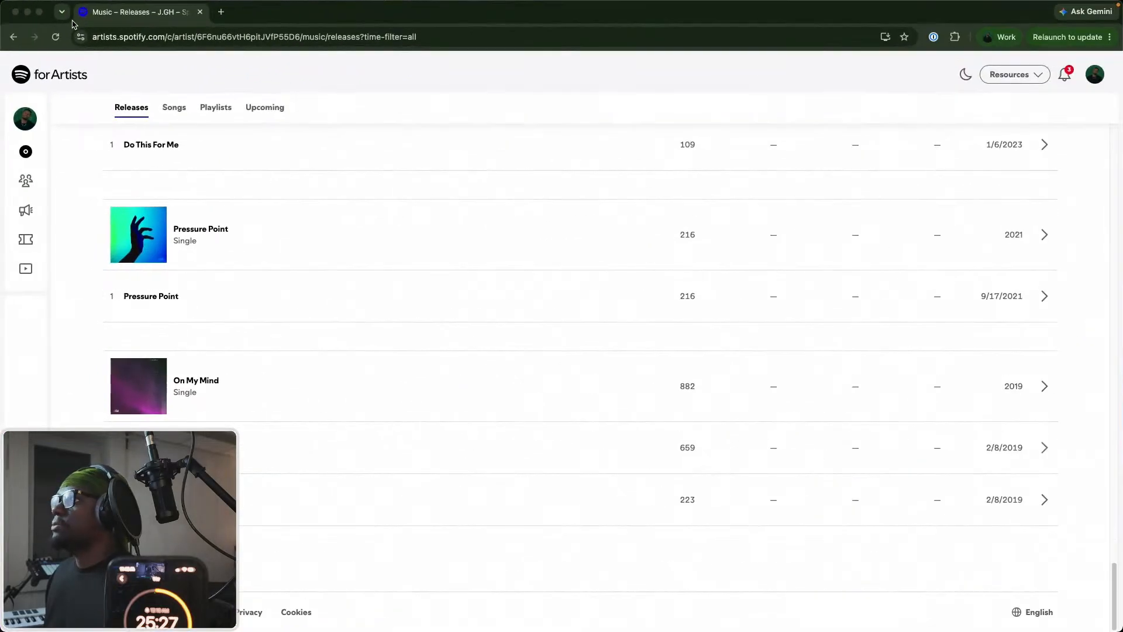
click(17, 13)
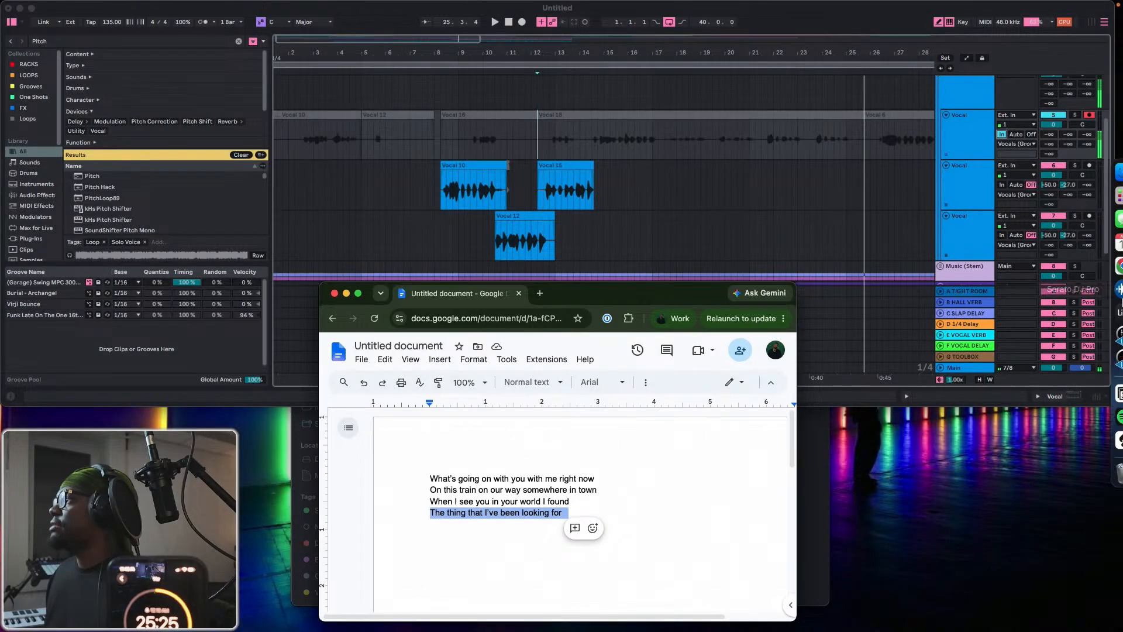
Close the Chrome windows holding Livestream Music and the Artist Development & World Building Work Book document.
right_click(1110, 269)
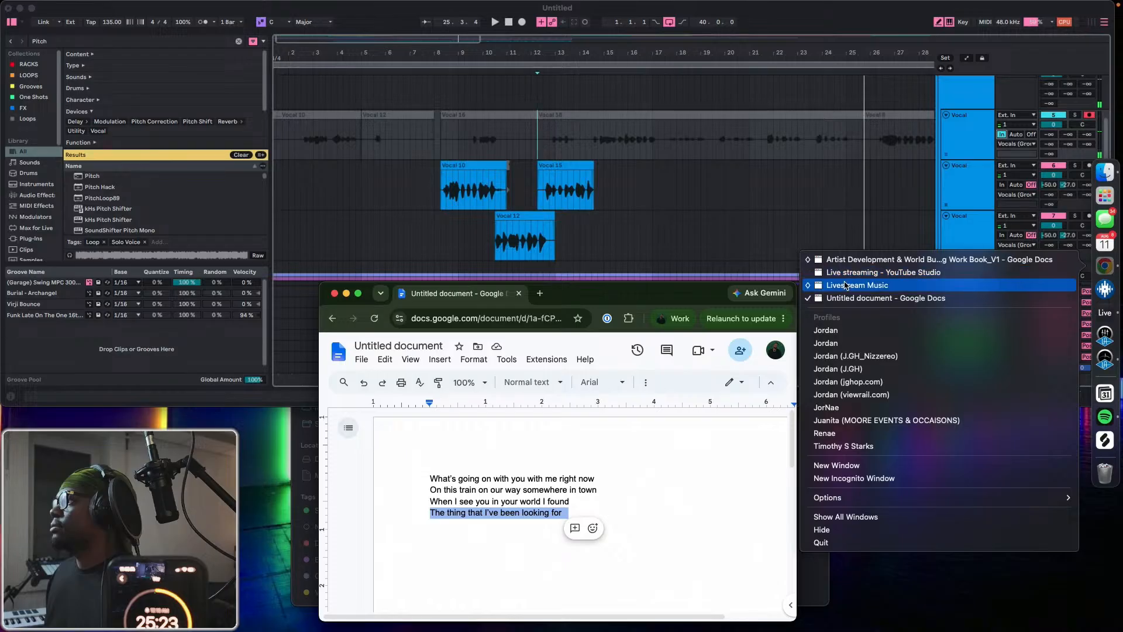
click(846, 286)
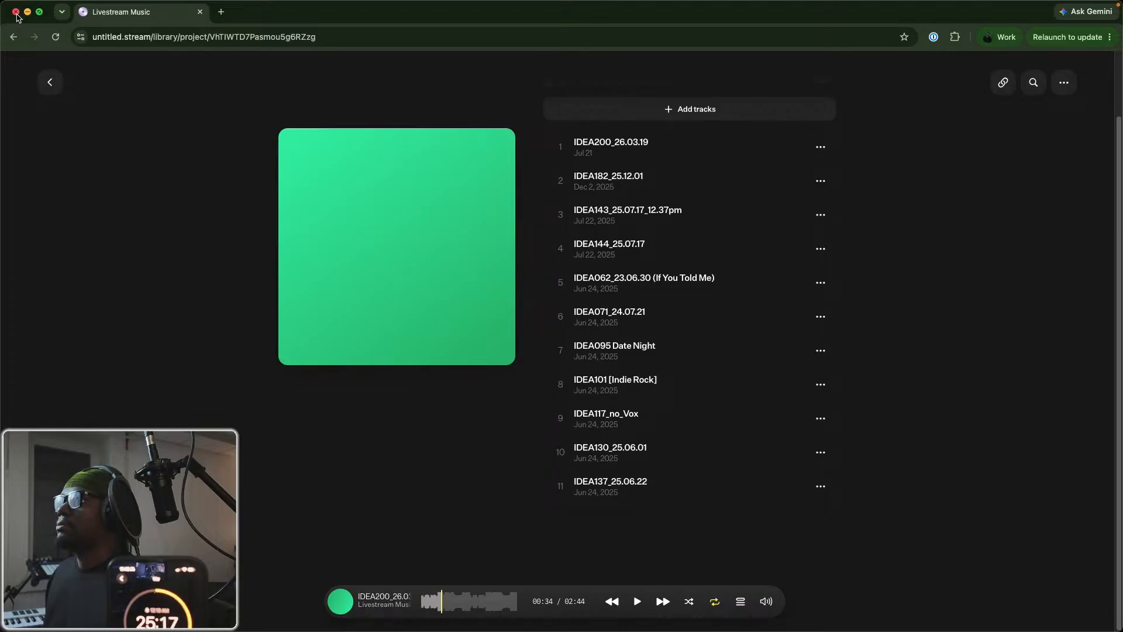
click(16, 12)
right_click(1112, 265)
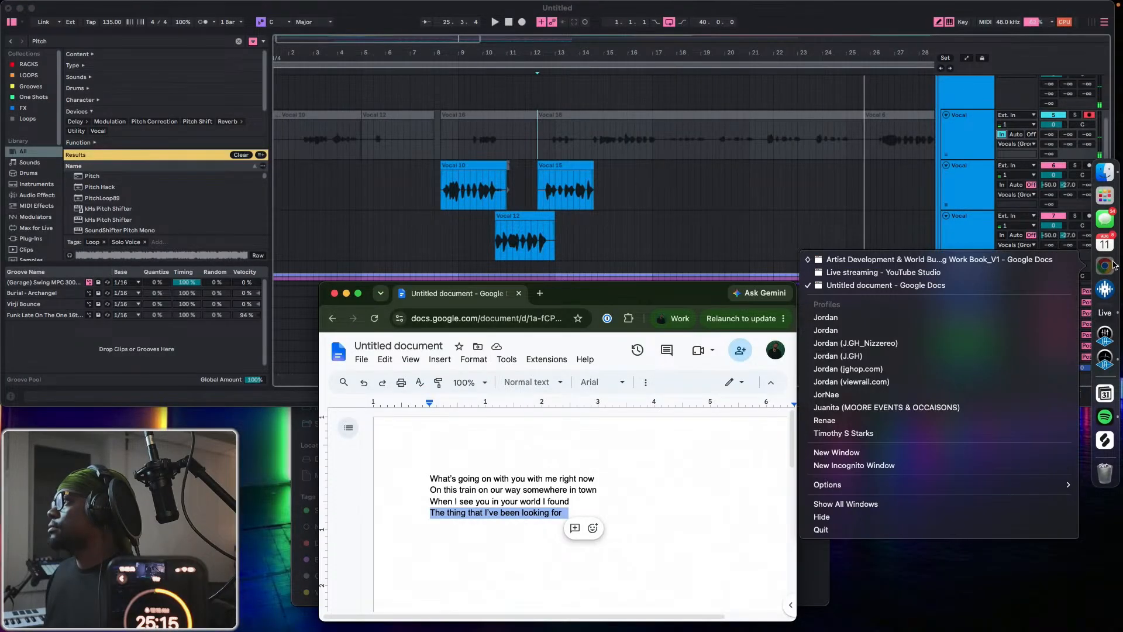
click(846, 262)
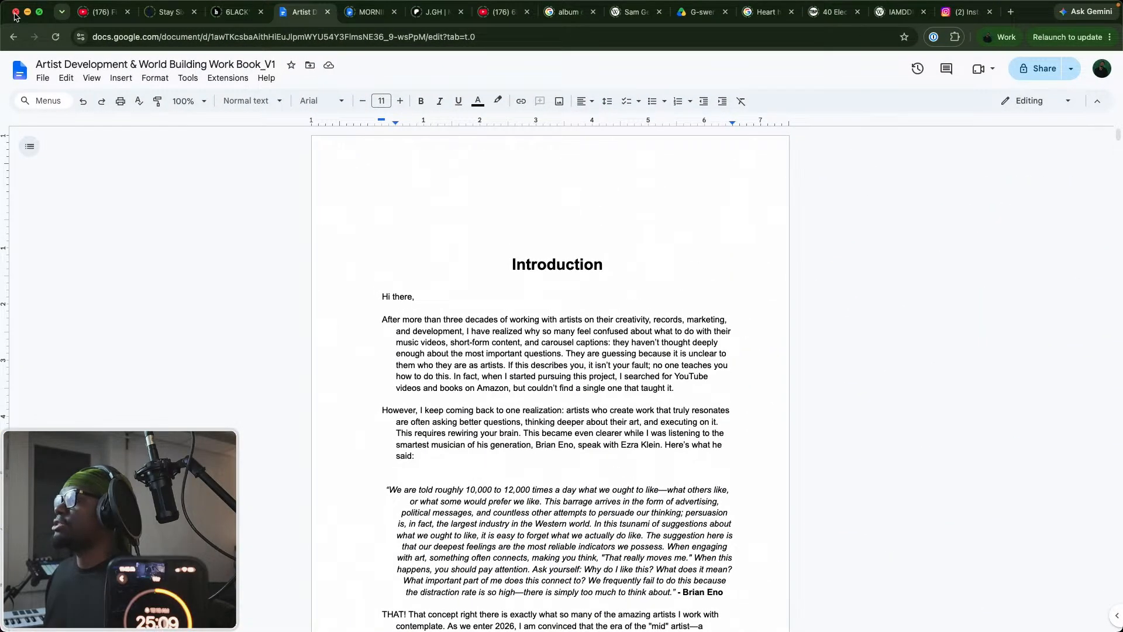
click(16, 14)
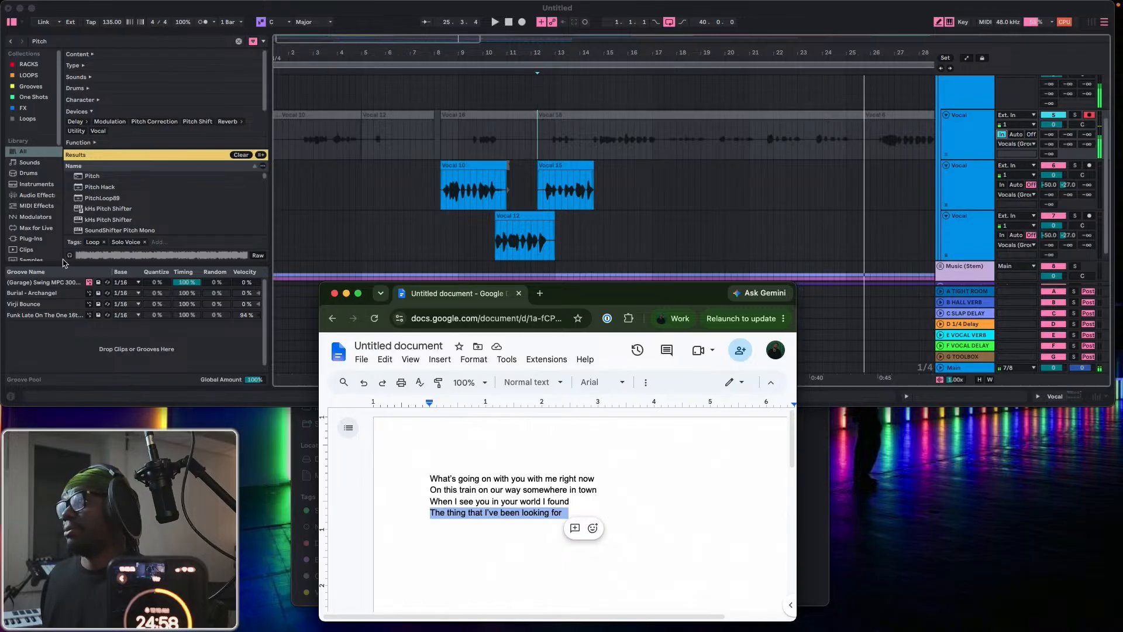
Check the Mac's battery and charging status.
mouse_move(1002, 3)
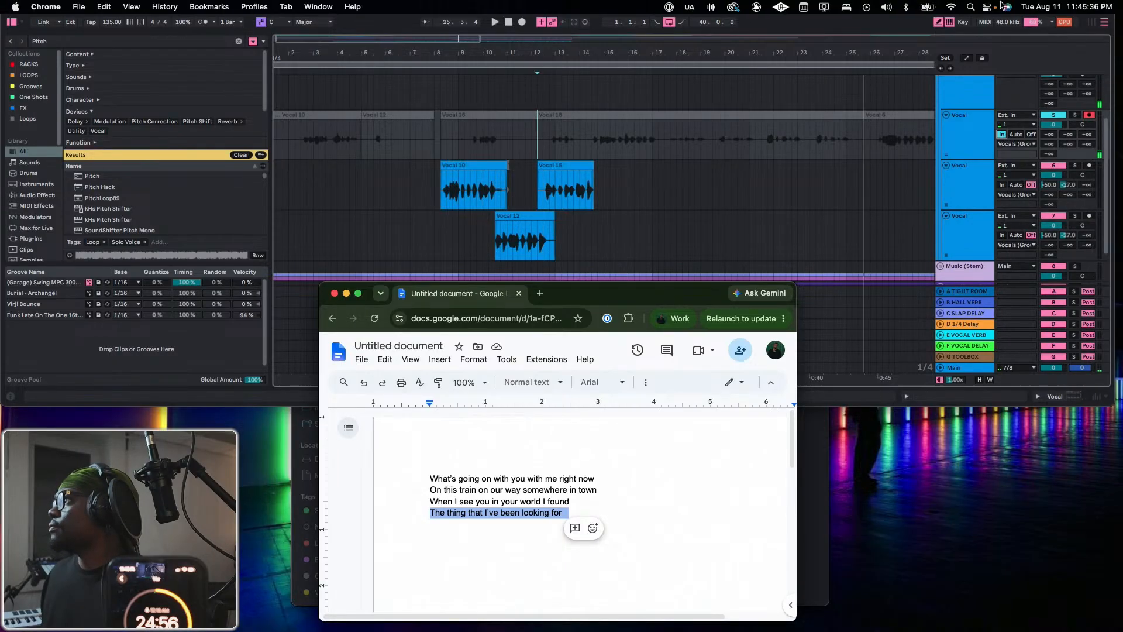
click(929, 7)
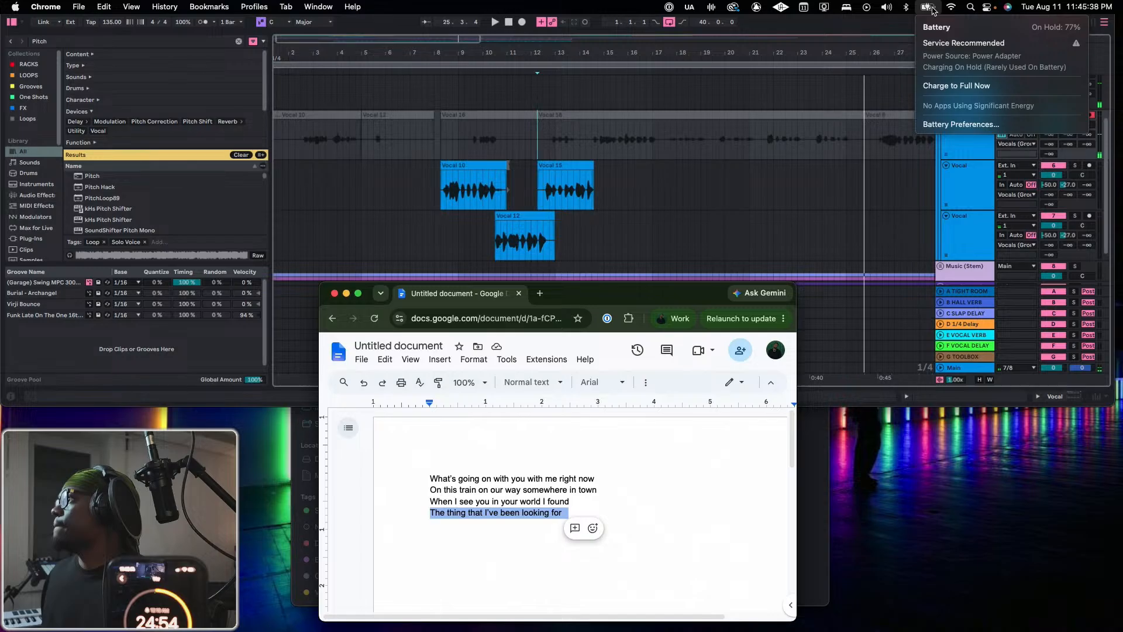
click(932, 9)
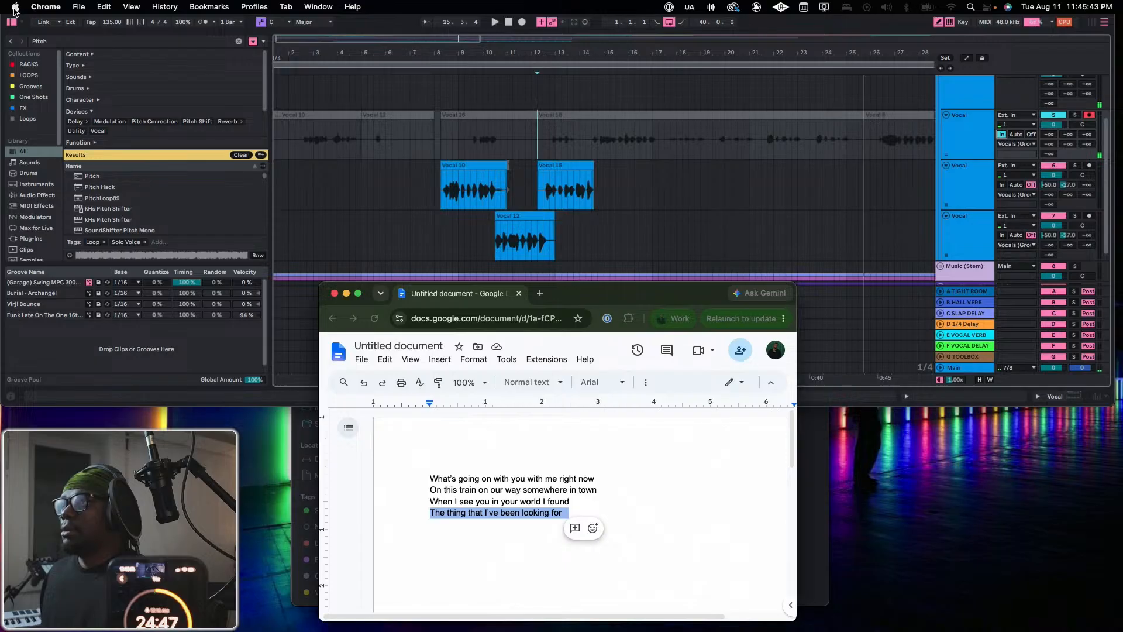
click(16, 9)
click(15, 9)
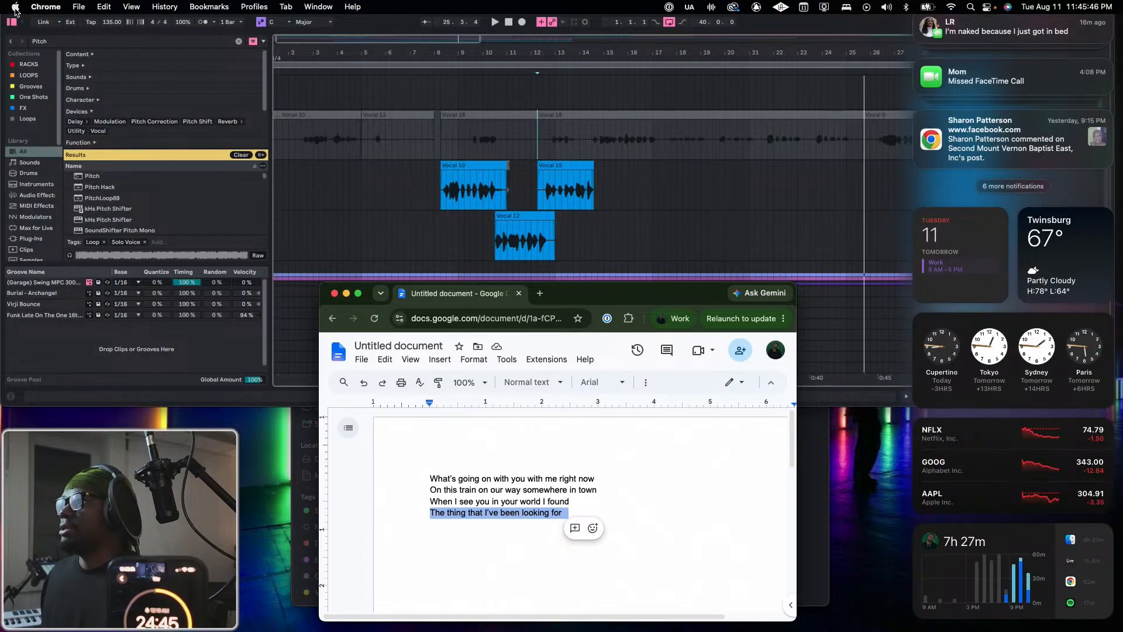
click(15, 10)
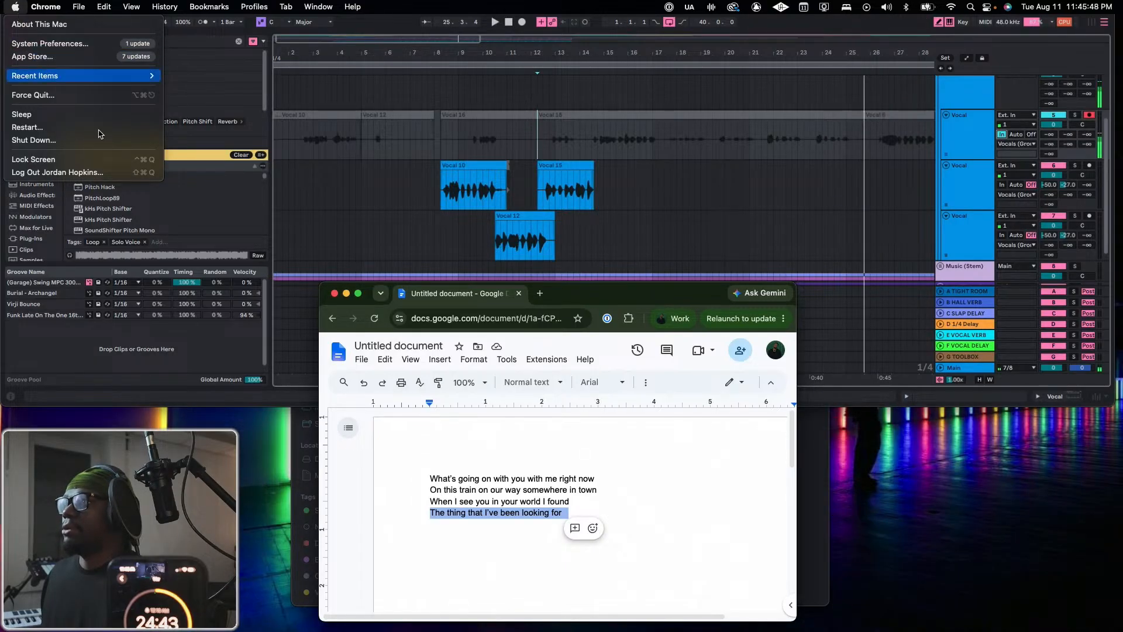
click(567, 326)
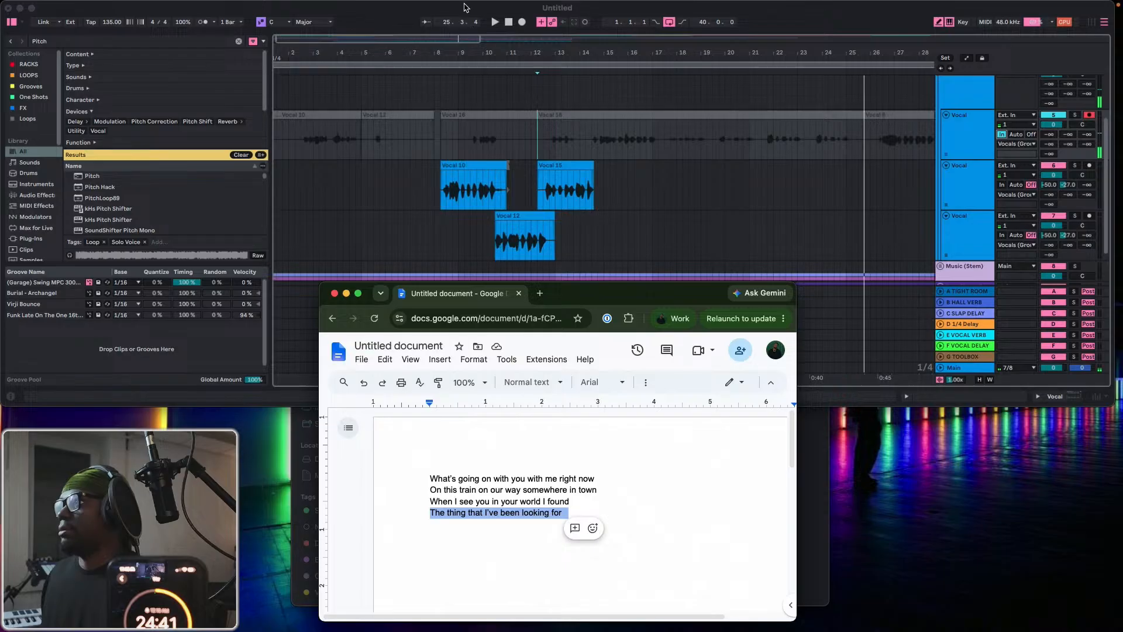
Switch to Ableton Live and record a short take on the first Vocal track starting from 7.4.1.
click(464, 8)
click(430, 86)
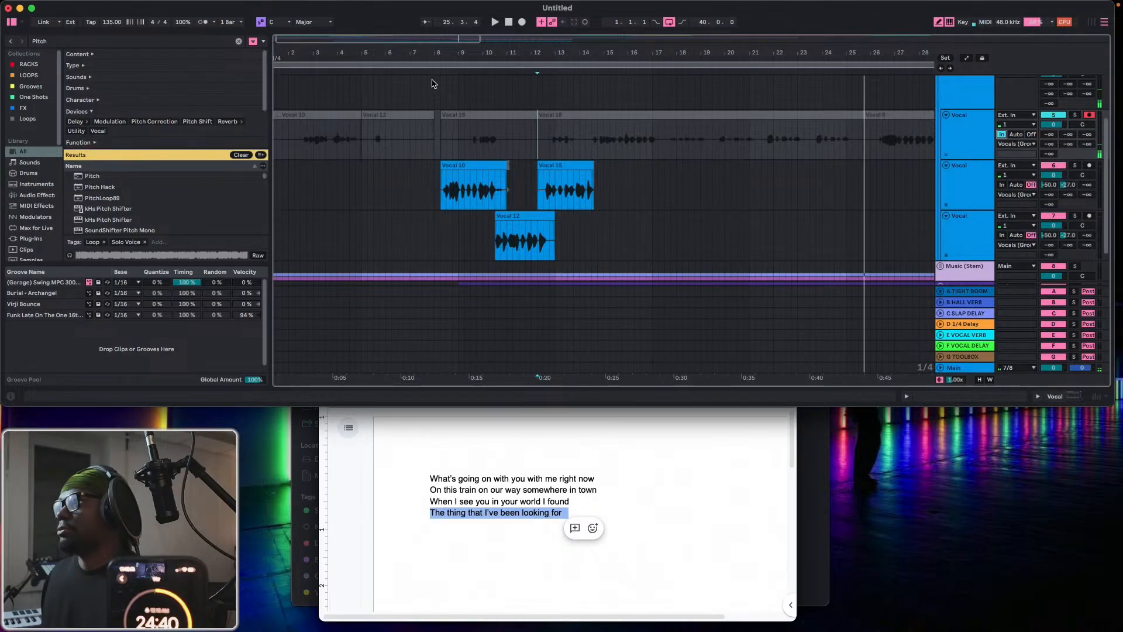
click(522, 23)
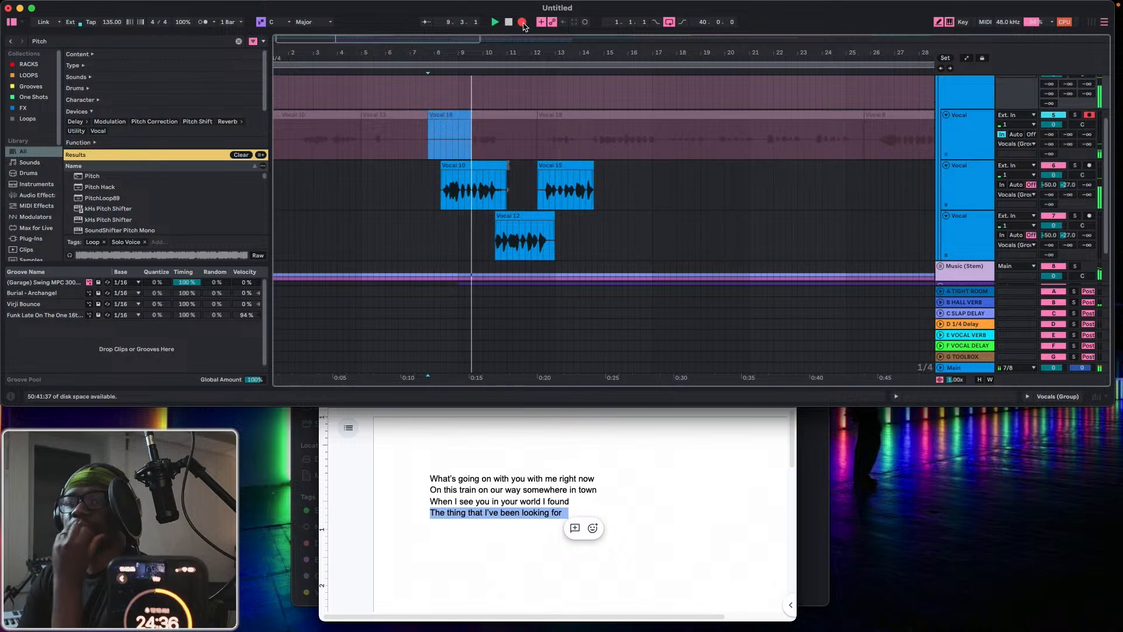
click(522, 23)
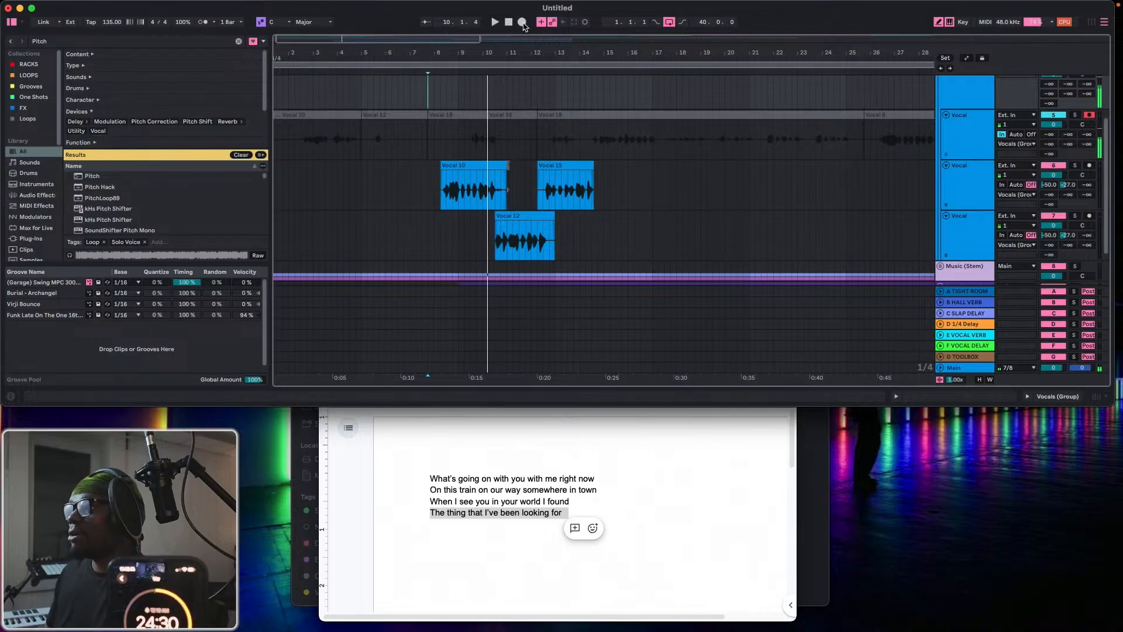
Unfold the Music (Stem) and Drums (Stems) groups and show the devices of the Sticks & Stones drum track.
click(943, 268)
scroll(948, 257, down, 8)
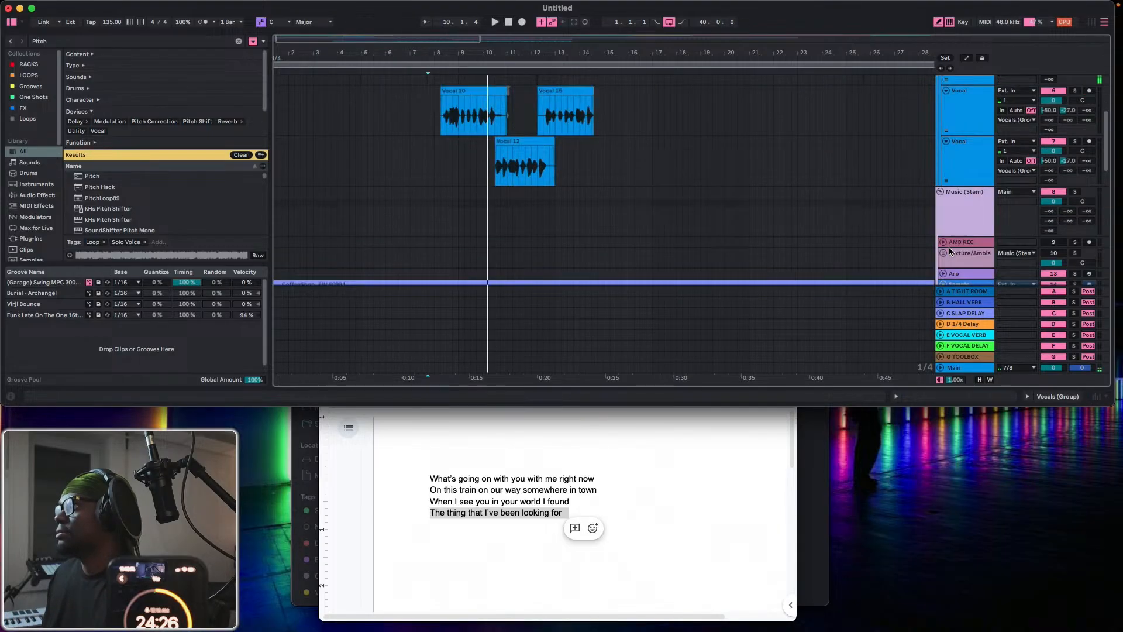
scroll(945, 249, down, 10)
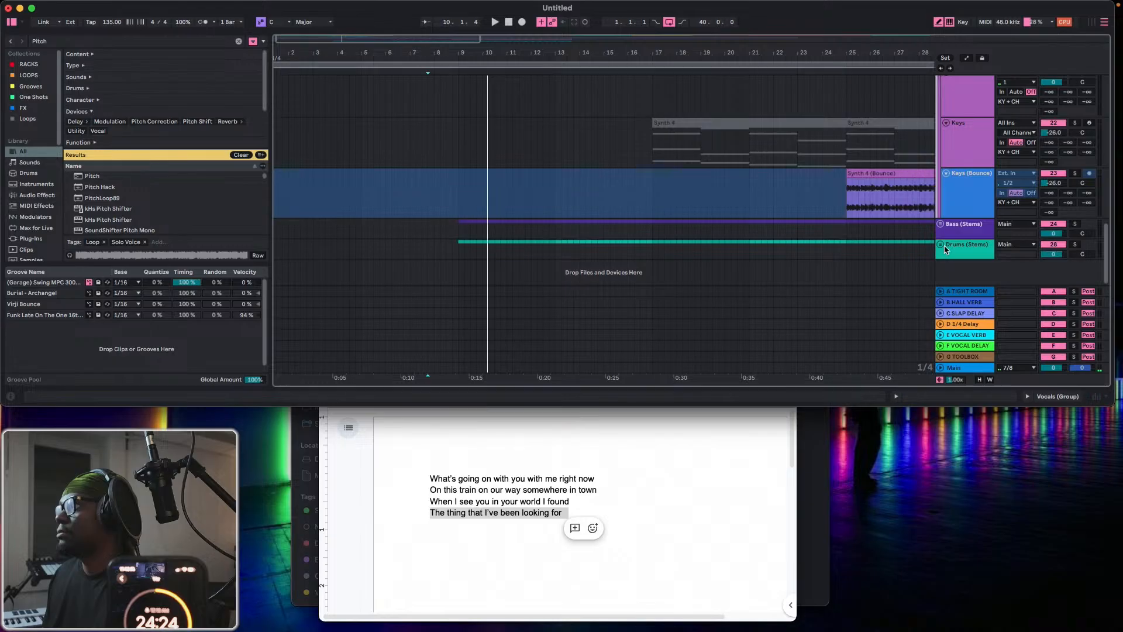
click(942, 246)
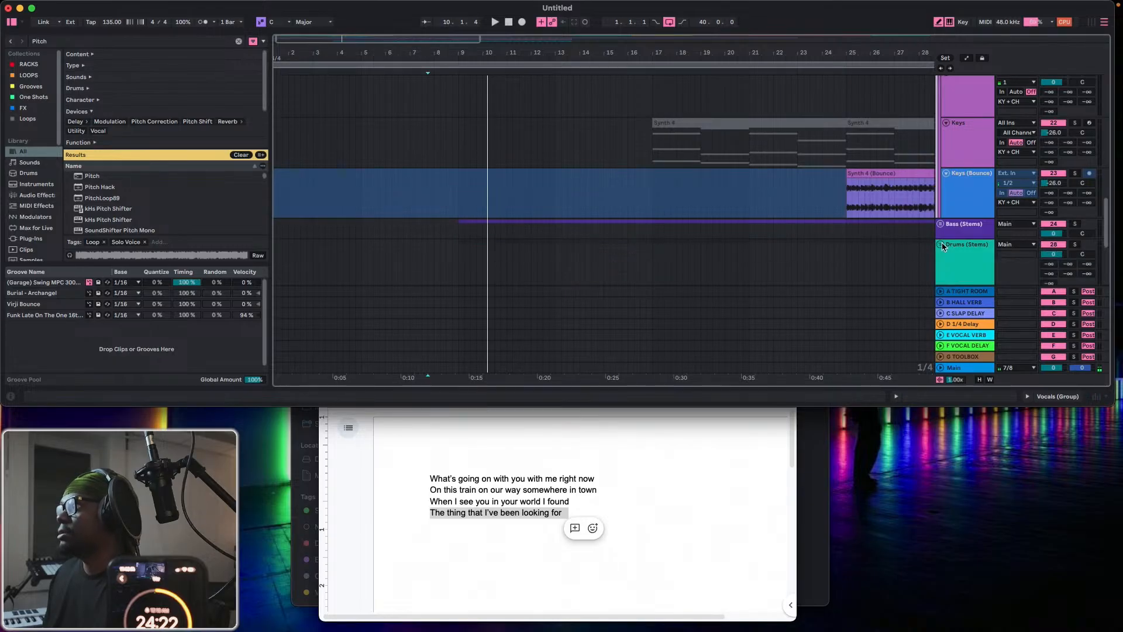
scroll(942, 244, down, 7)
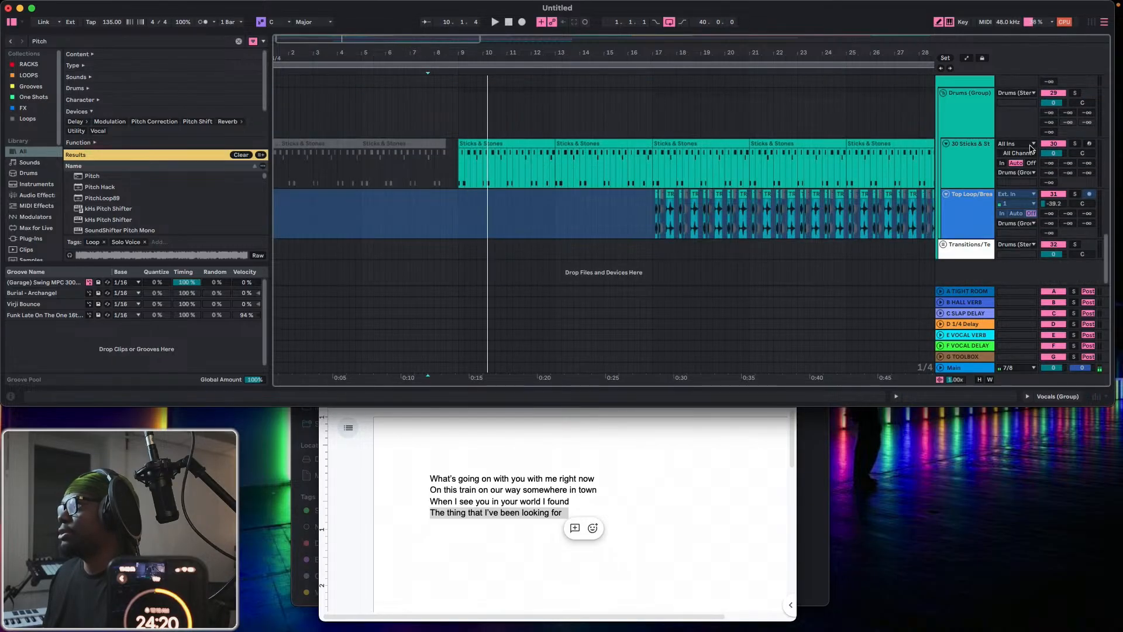
double_click(966, 145)
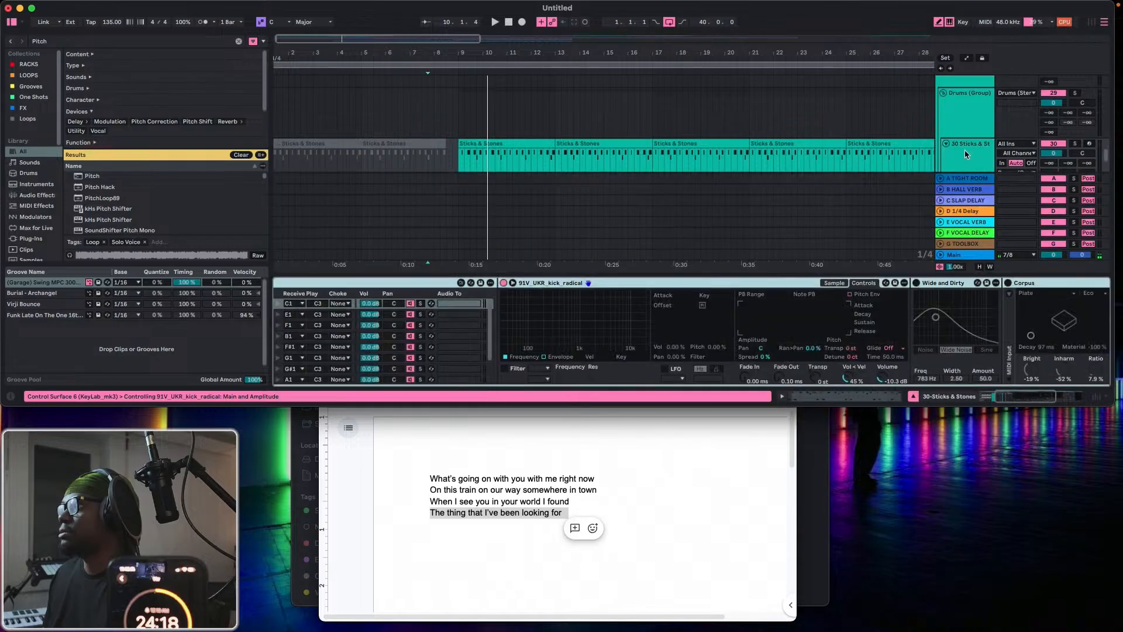
Delete the Wide and Dirty, Corpus and Transient Master effects from the Sticks & Stones track and hide its devices.
click(940, 284)
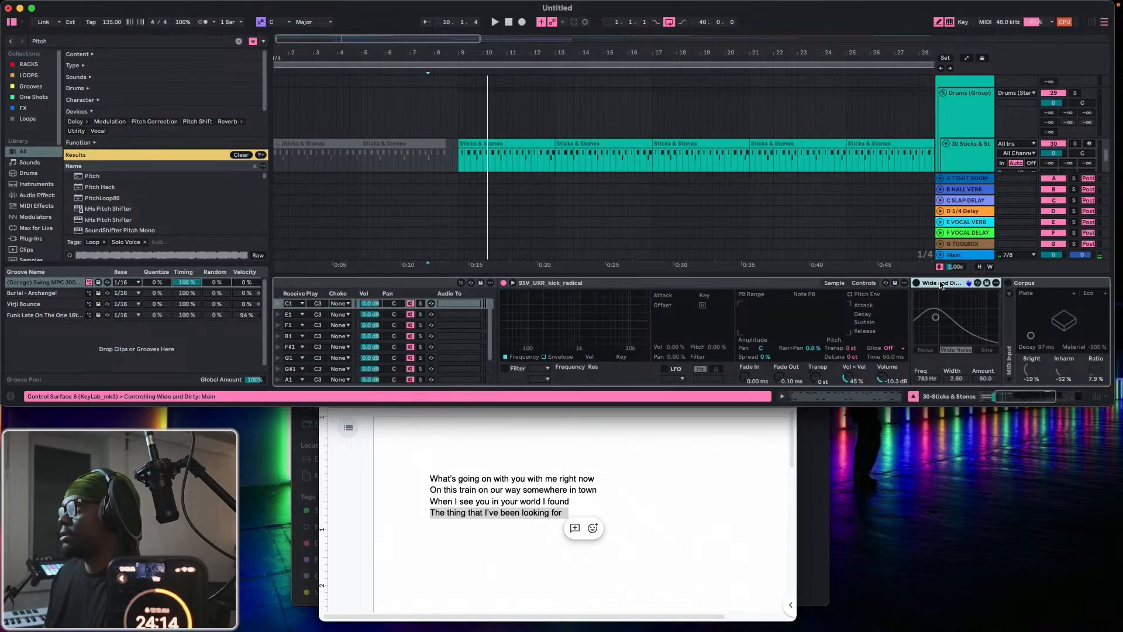
key(Delete)
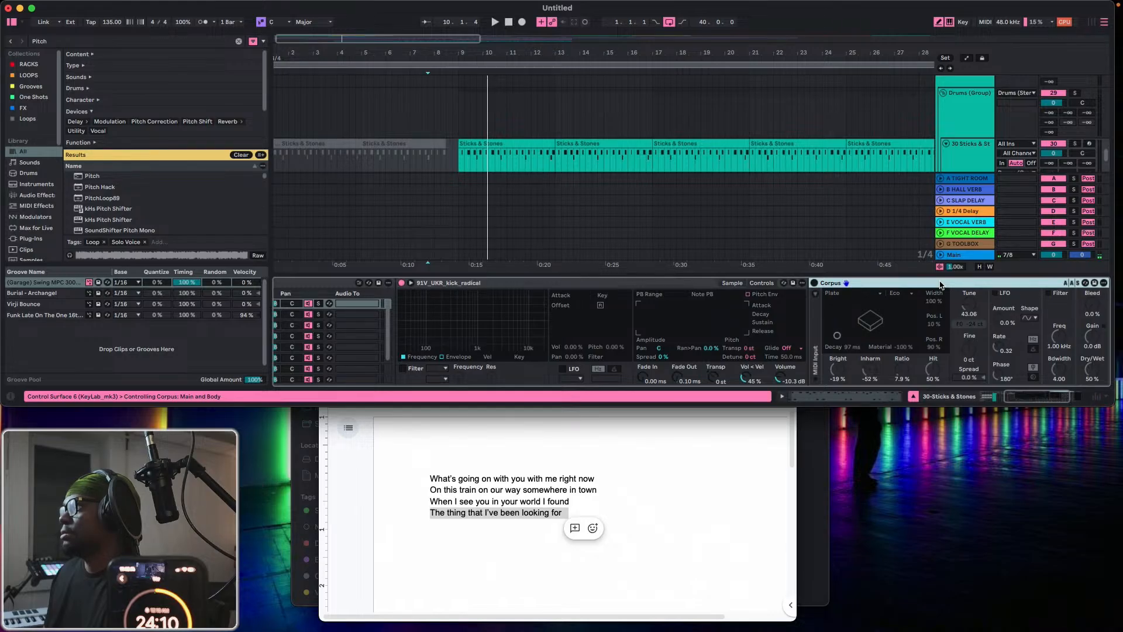
key(Delete)
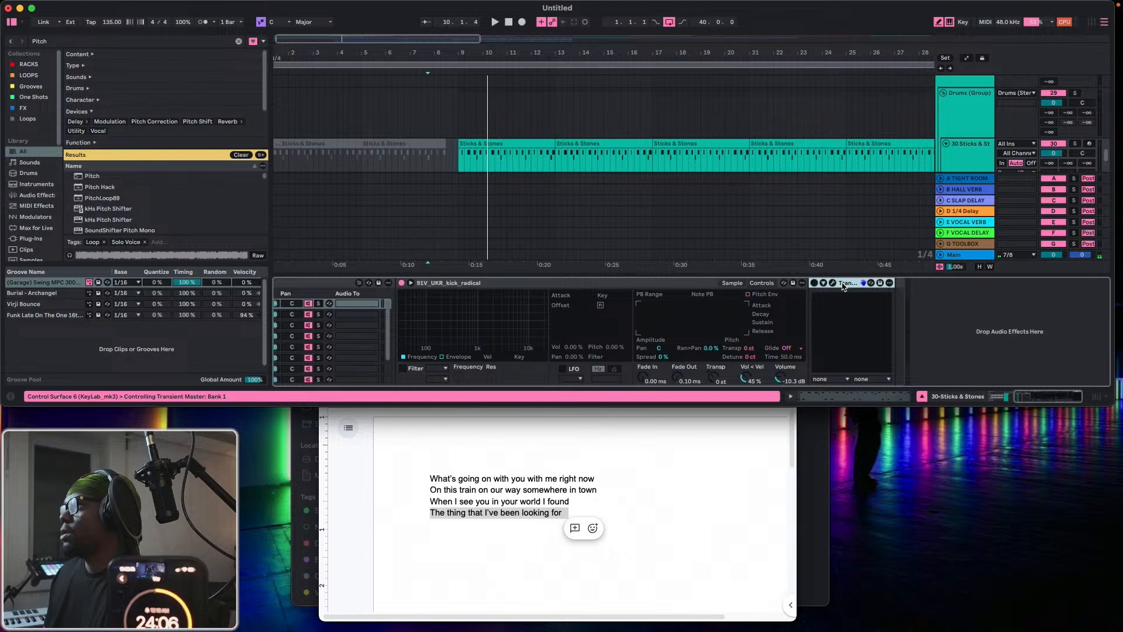
key(Delete)
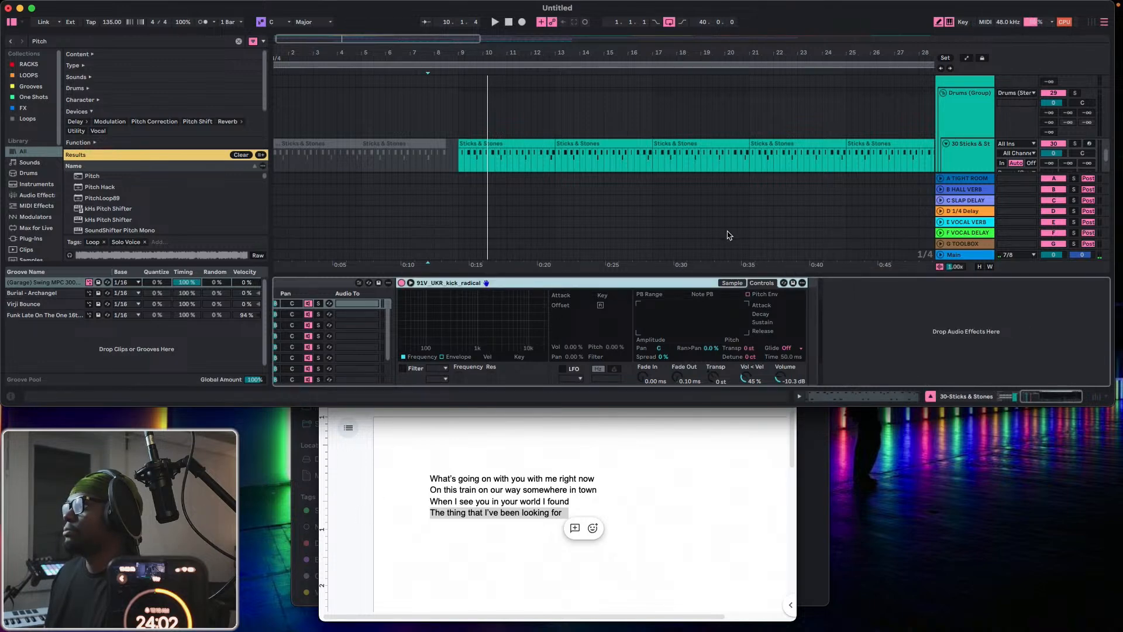
scroll(717, 229, up, 8)
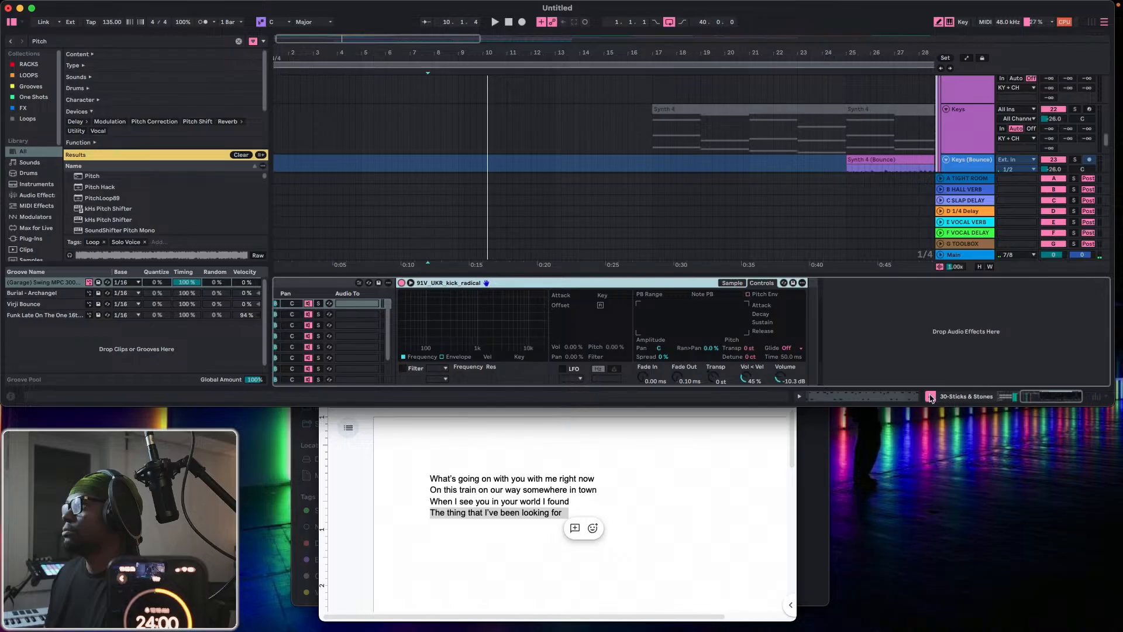
key(super+alt+l)
Set the audio buffer size to 128 samples in the settings and close them.
scroll(672, 230, up, 4)
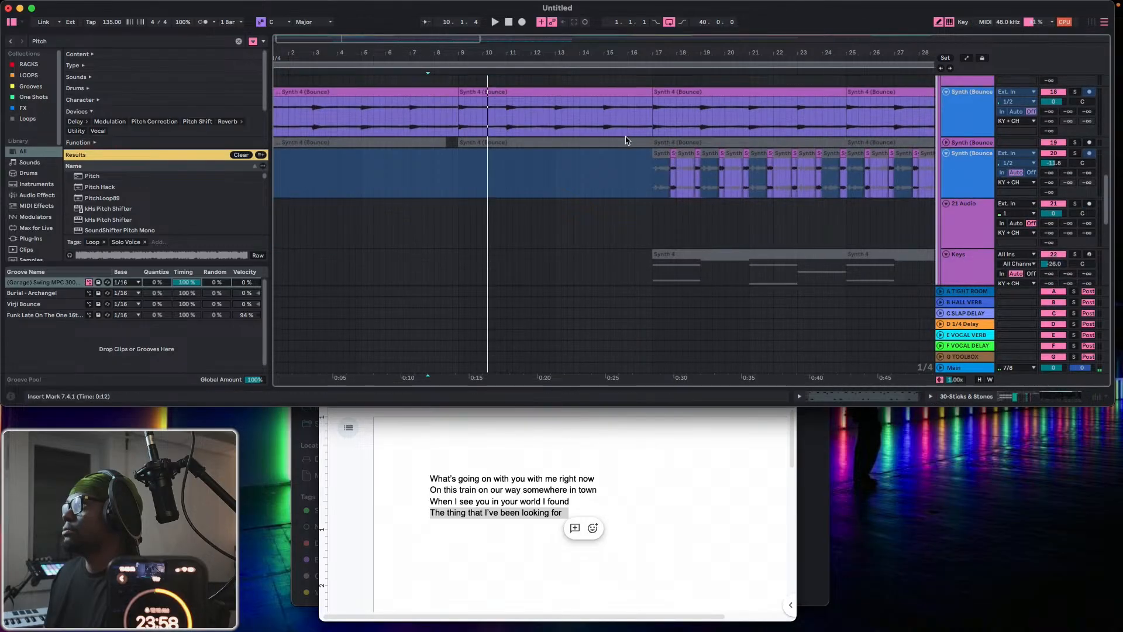
scroll(625, 138, up, 10)
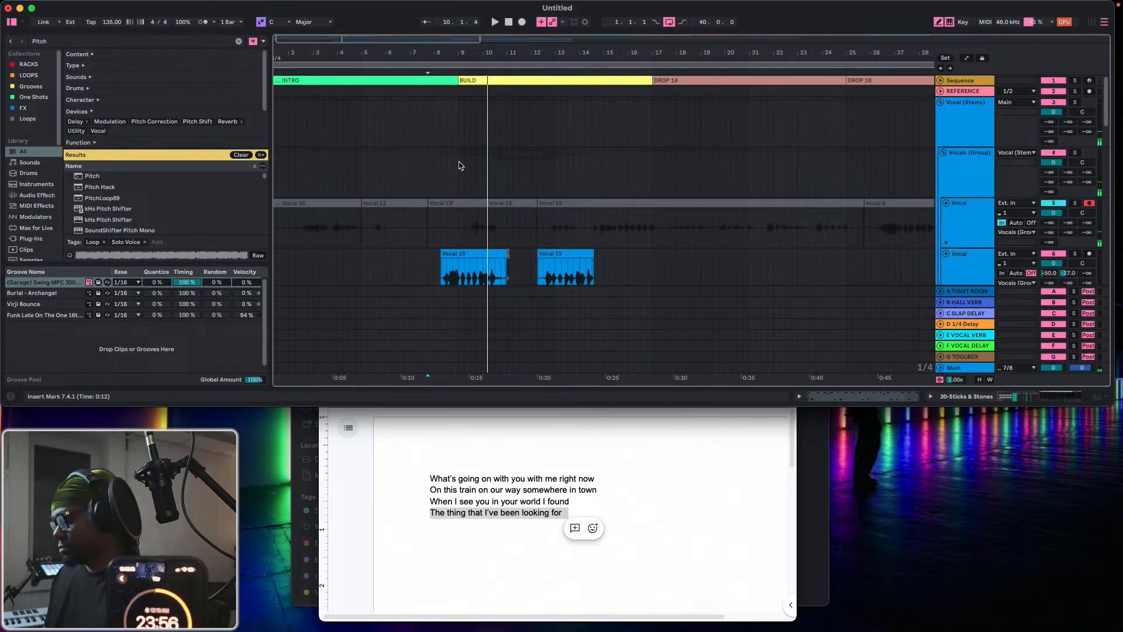
key(super+comma)
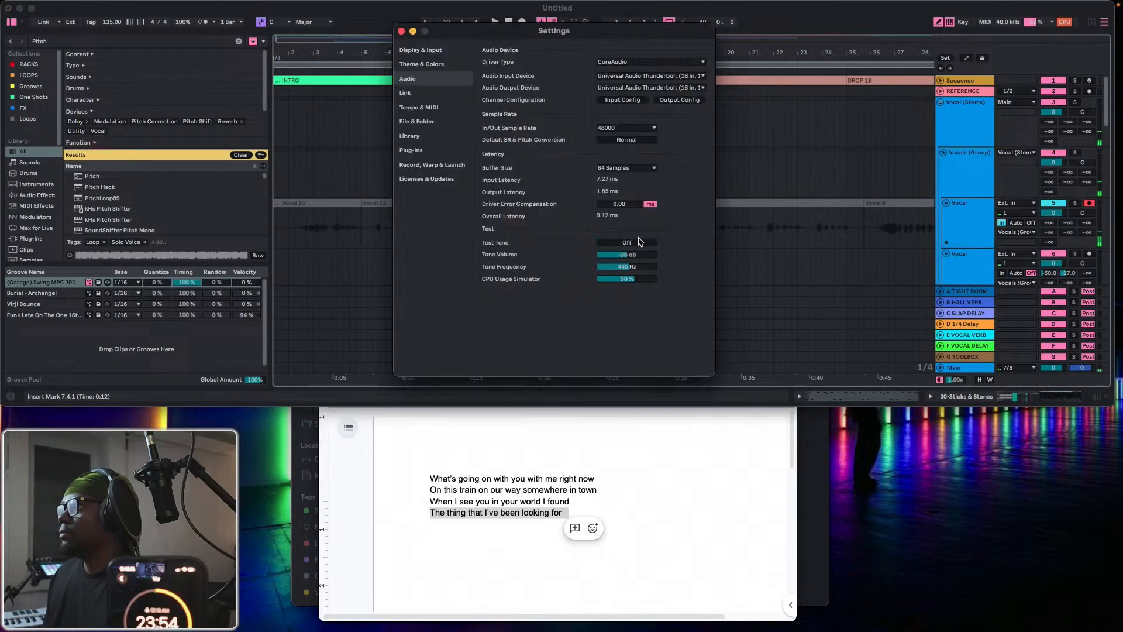
click(608, 171)
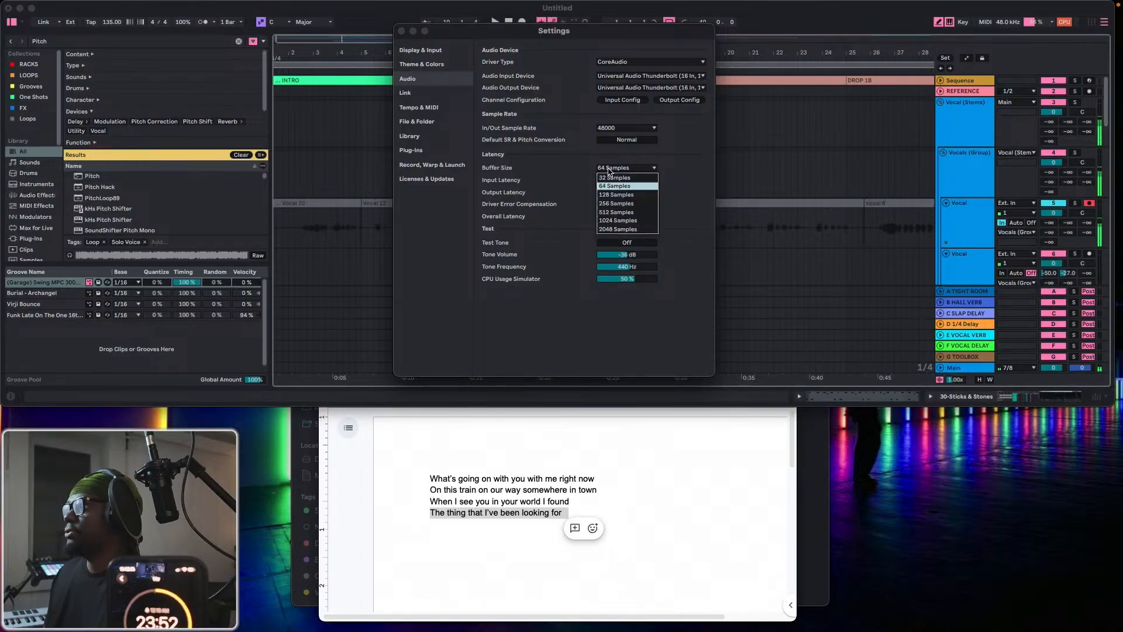
click(614, 197)
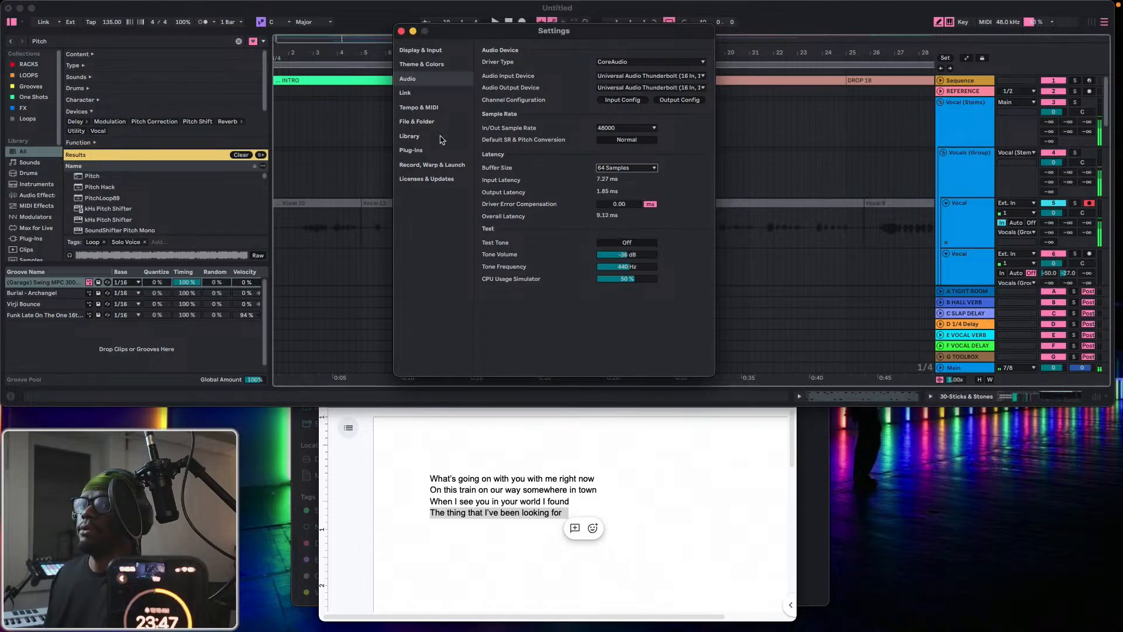
click(401, 31)
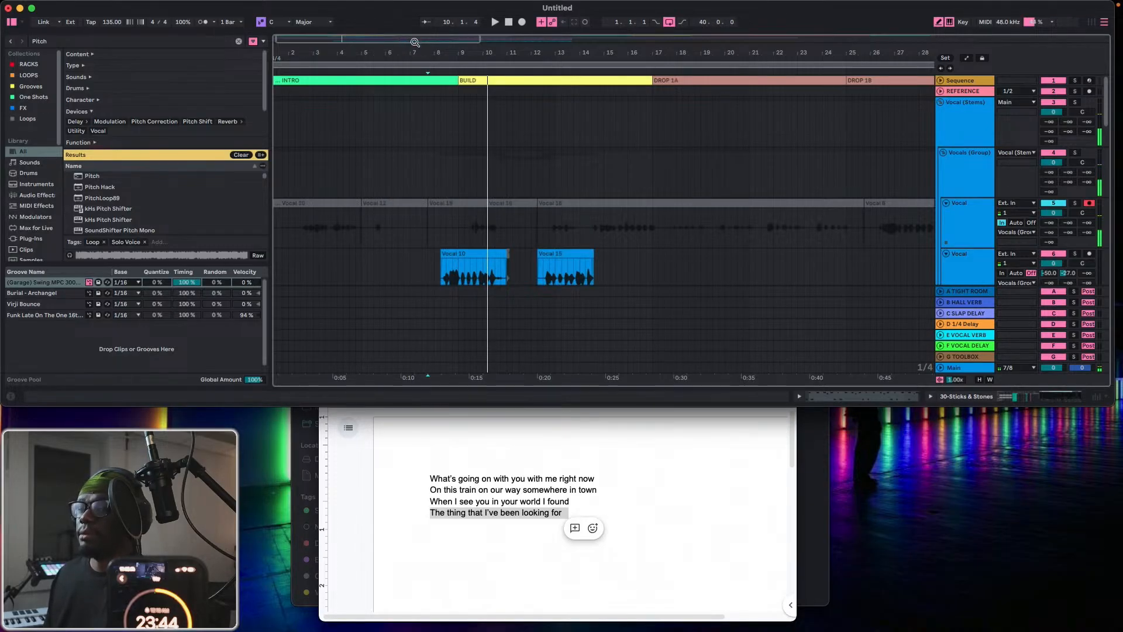
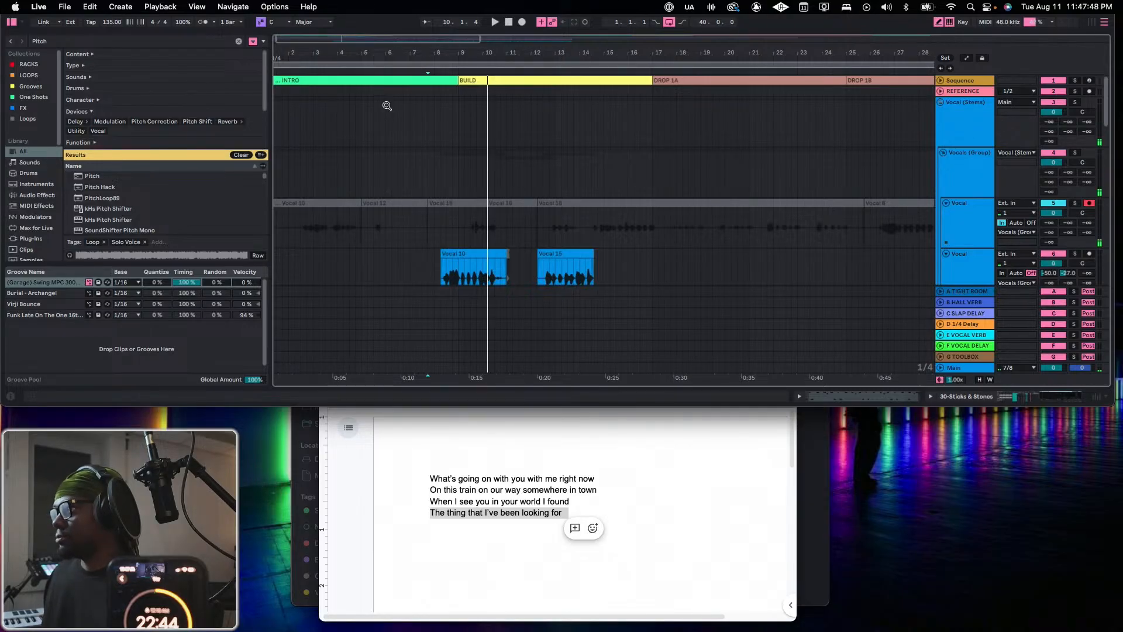
Play from the start and record a vocal take on the first Vocal track from about bar 4 to bar 15.
click(509, 23)
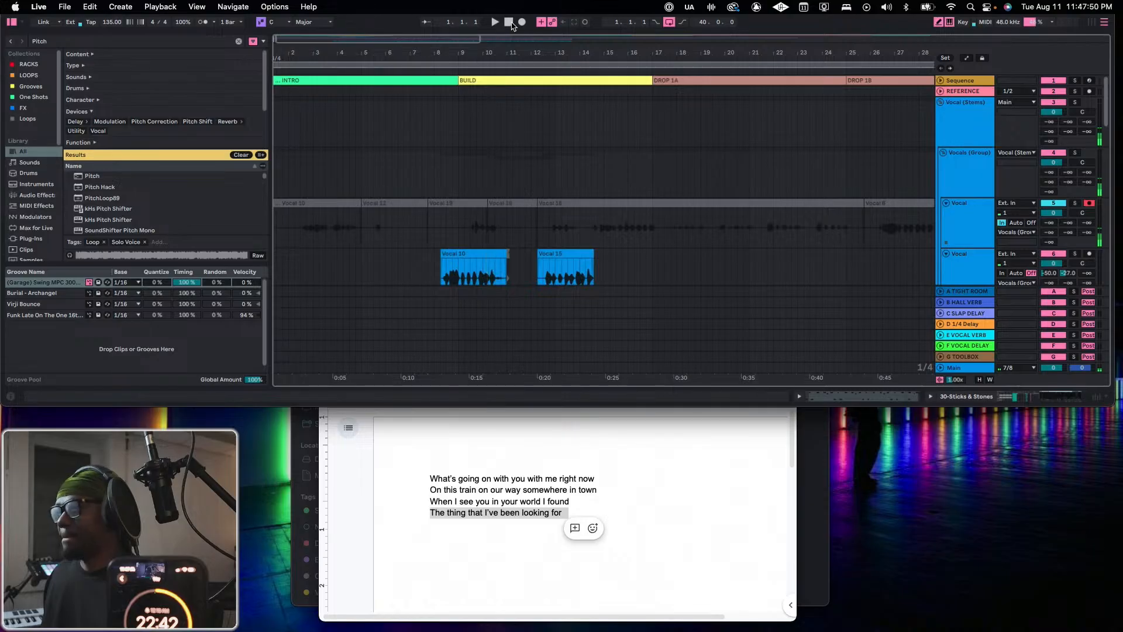
key(space)
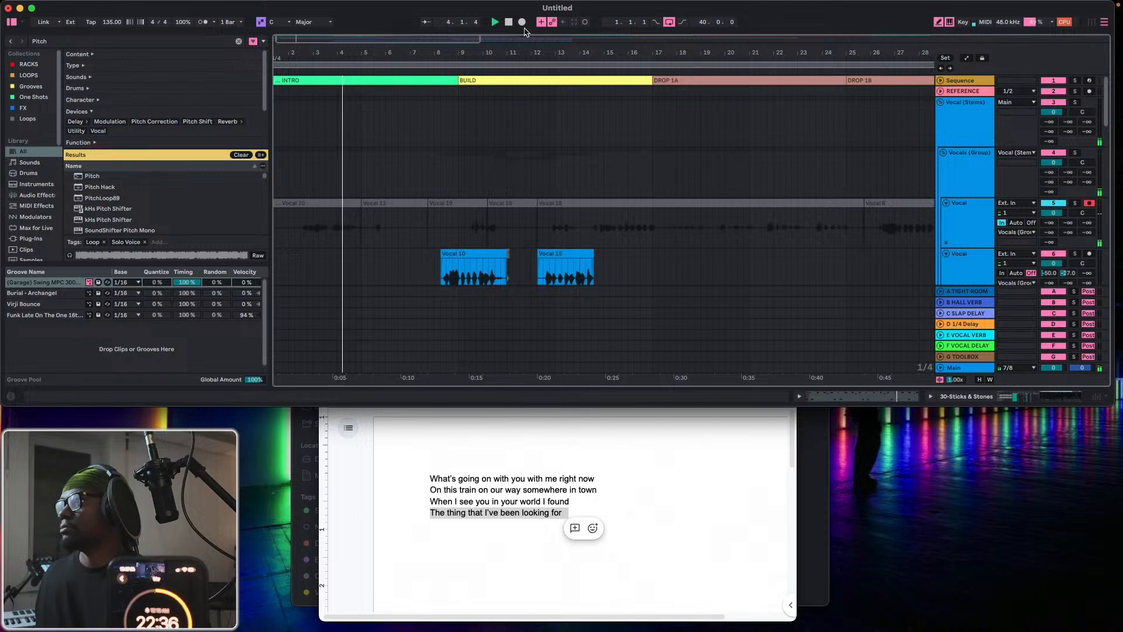
click(522, 23)
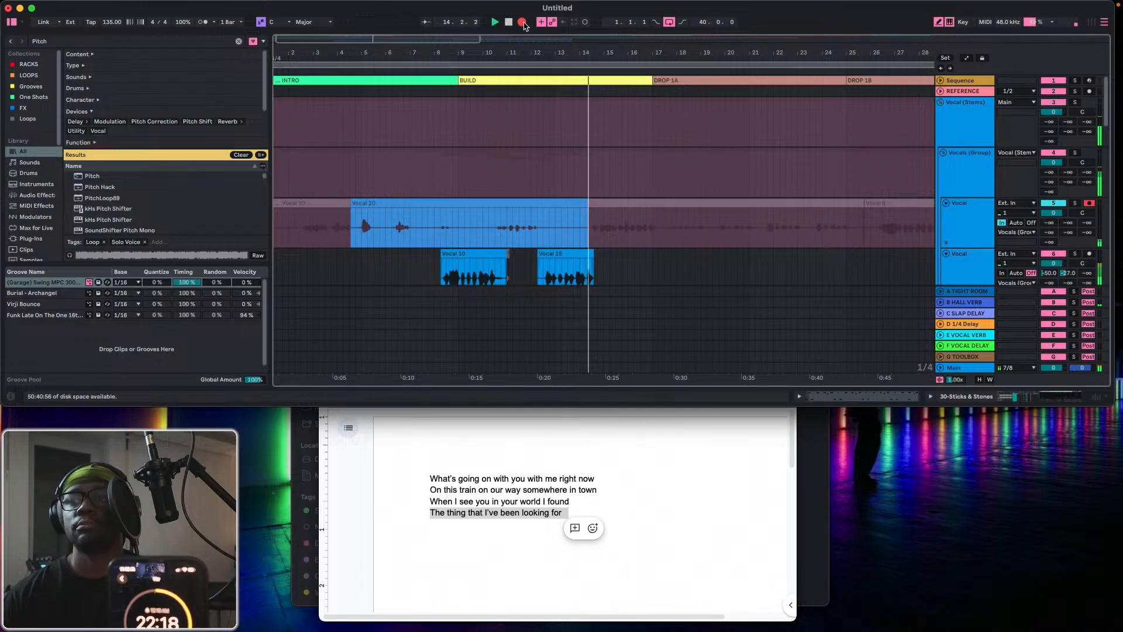
click(523, 24)
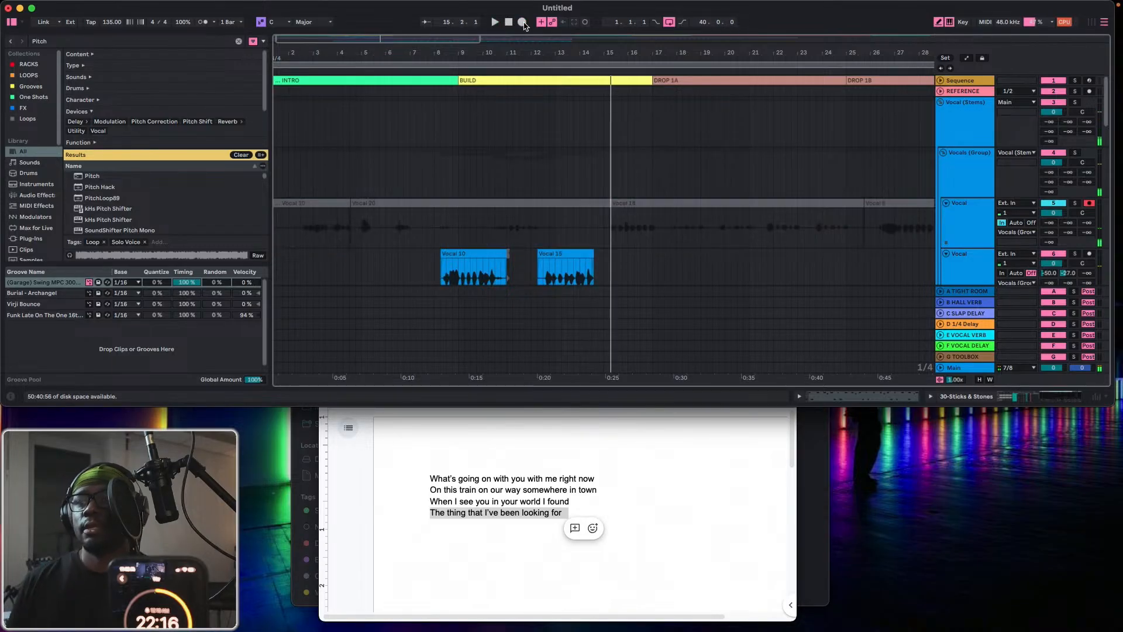
Return to 1.1.1 and record a take on the first Vocal track through about bar 16, ending playback there.
mouse_move(194, 3)
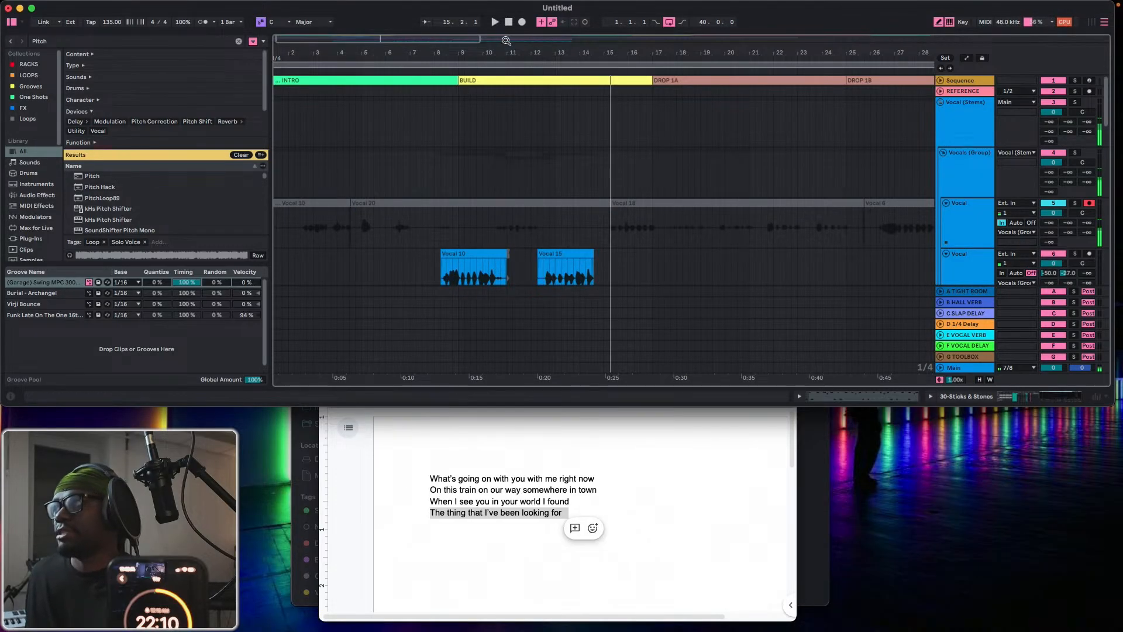
click(508, 21)
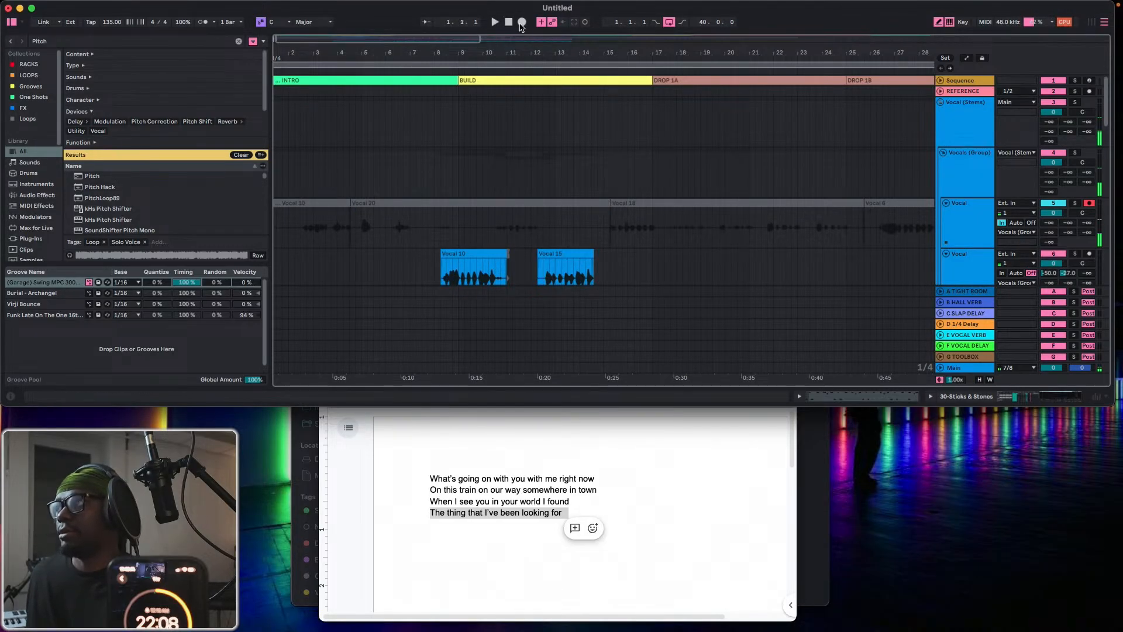
click(522, 22)
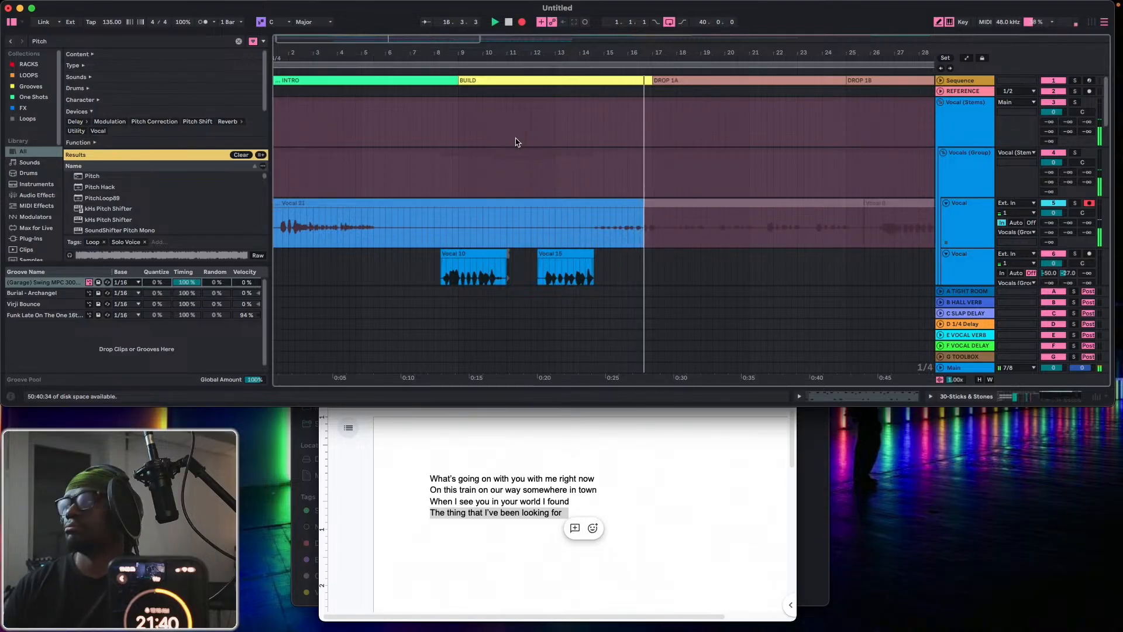
key(space)
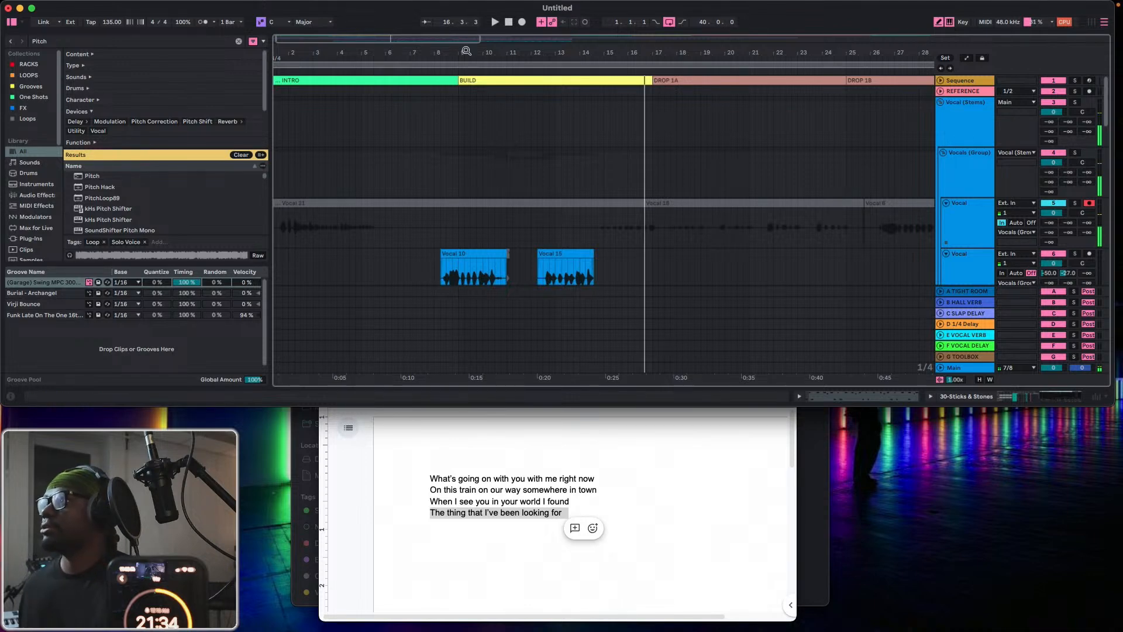
Loop the BUILD and DROP 1A sections from 9.1.1 to 25.1.1 and play the loop.
drag(466, 51, 341, 36)
scroll(341, 195, down, 10)
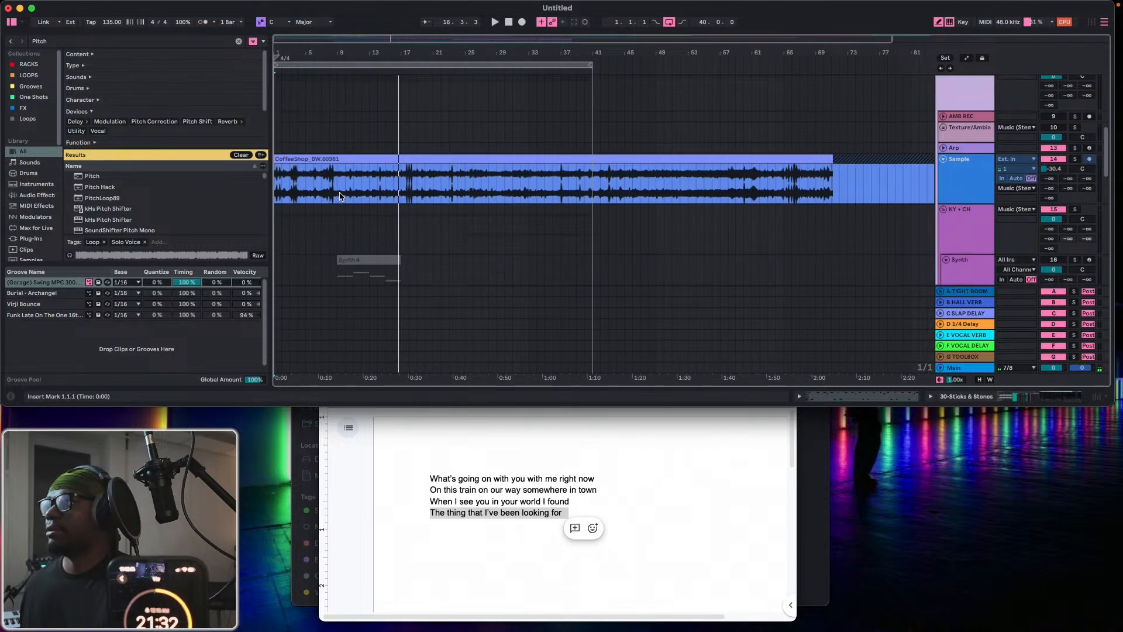
click(333, 186)
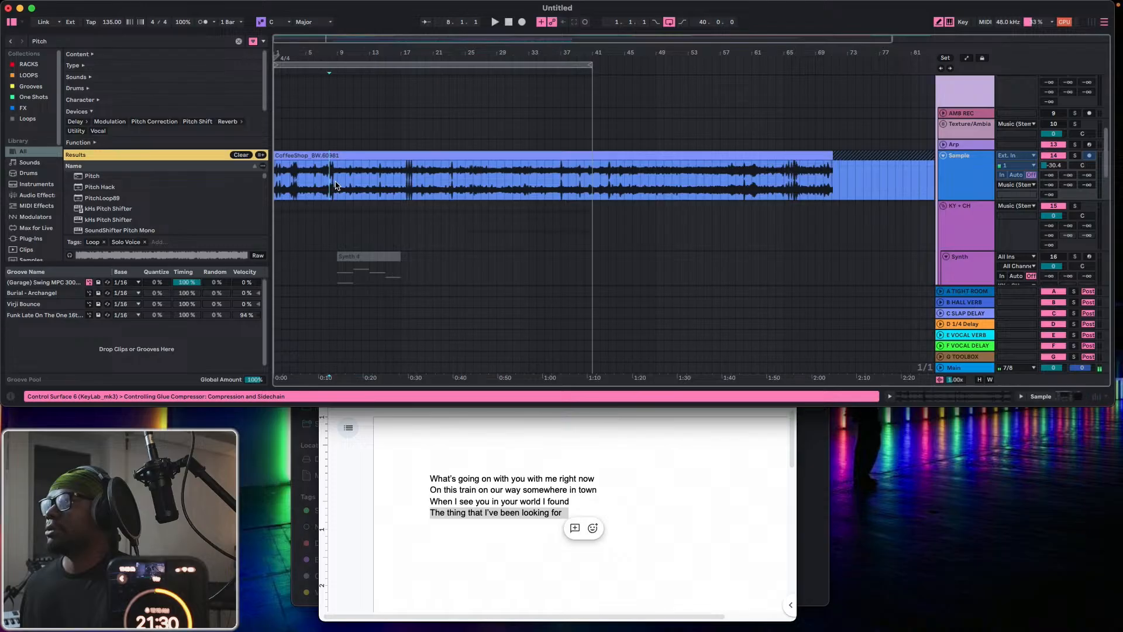
scroll(345, 94, up, 8)
scroll(350, 100, up, 4)
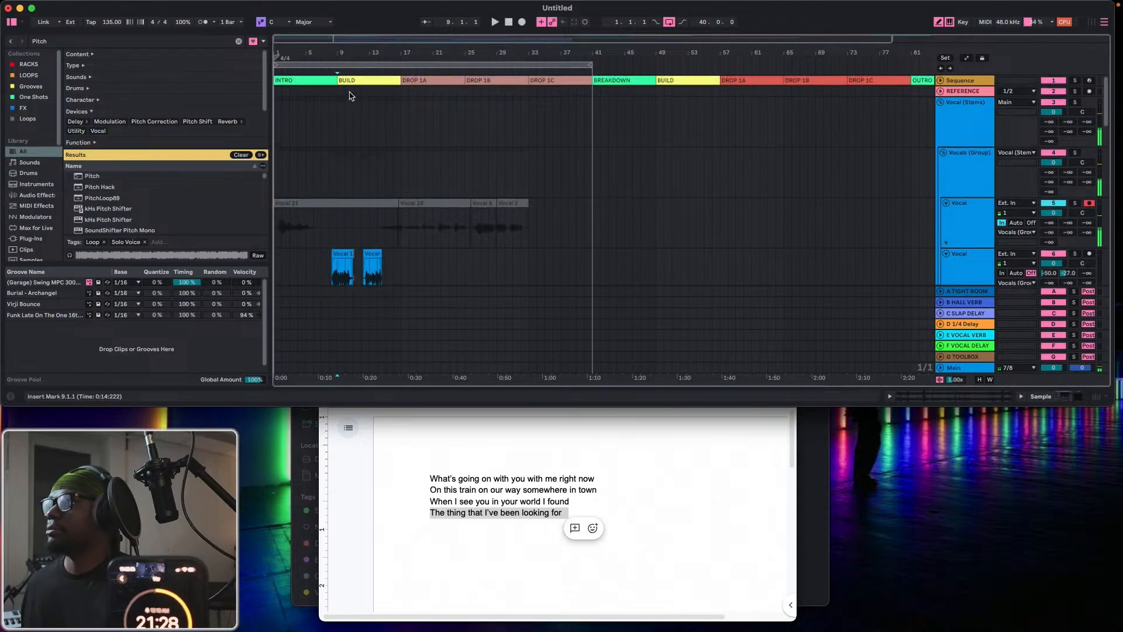
click(353, 81)
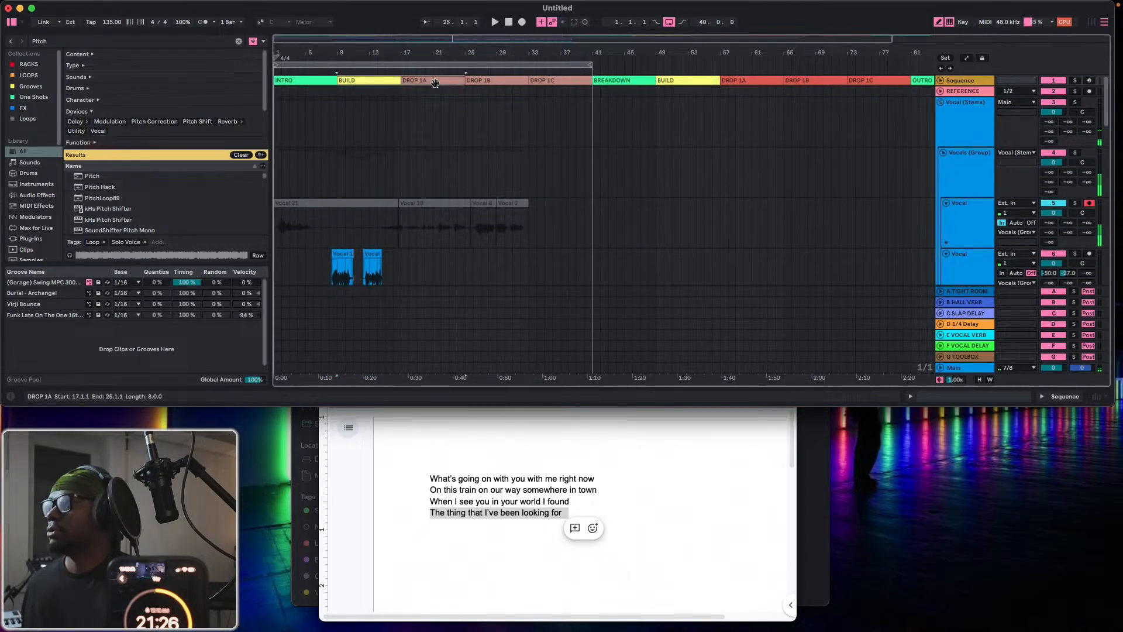
shift+click(435, 83)
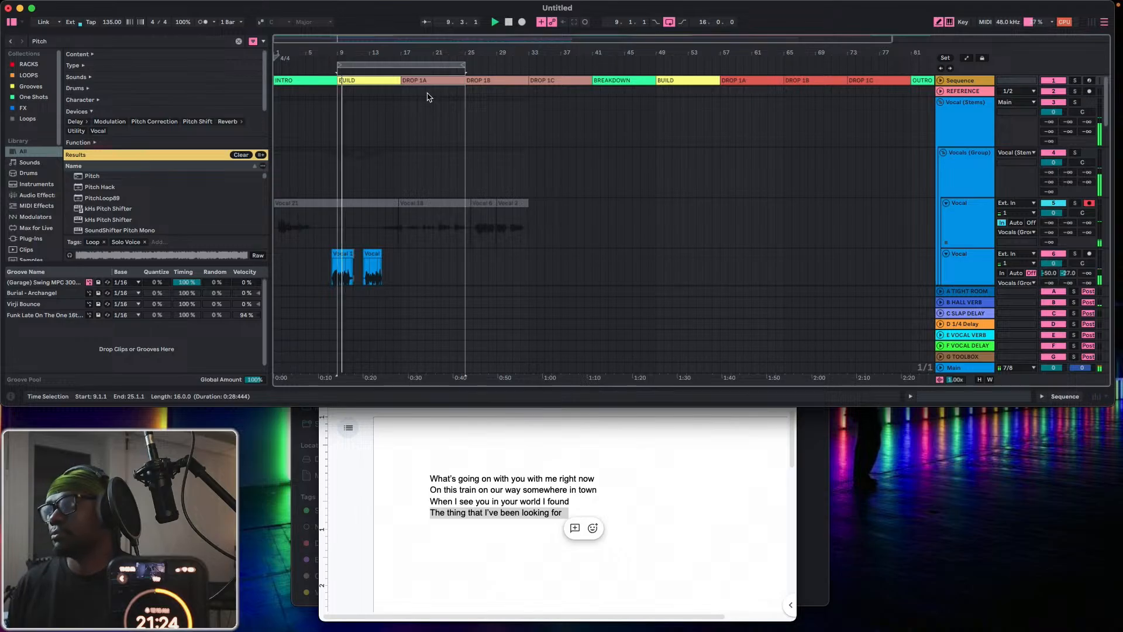
Copy the four bars before 9.1.1 on the second Vocal track, including the vocal pickup, and paste them at 21.1.1.
scroll(334, 223, down, 2)
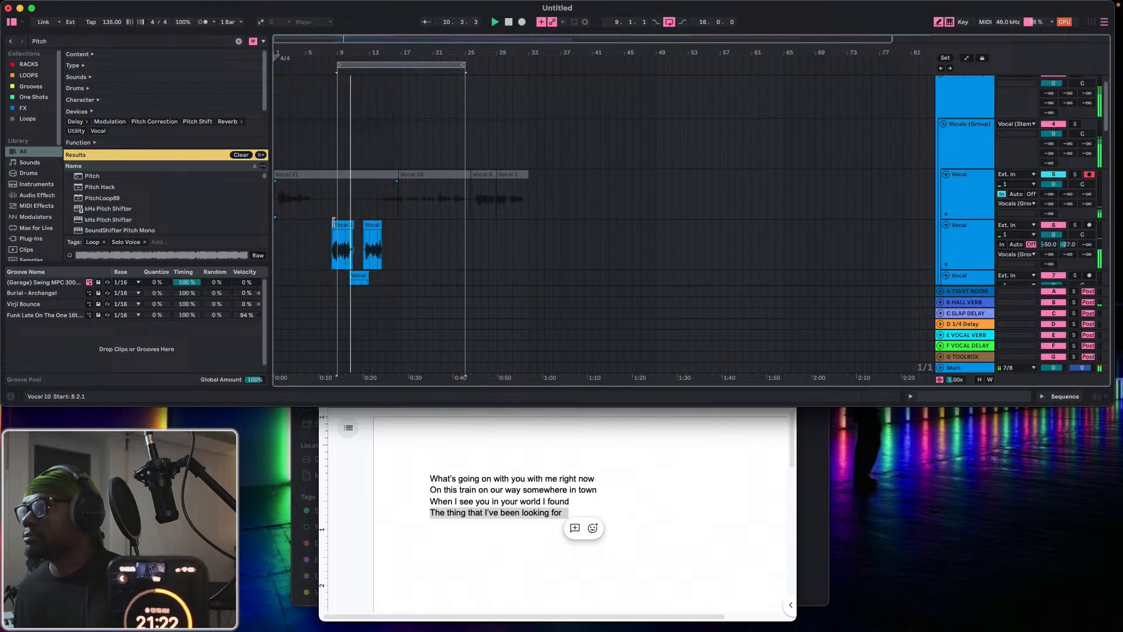
drag(340, 250, 307, 256)
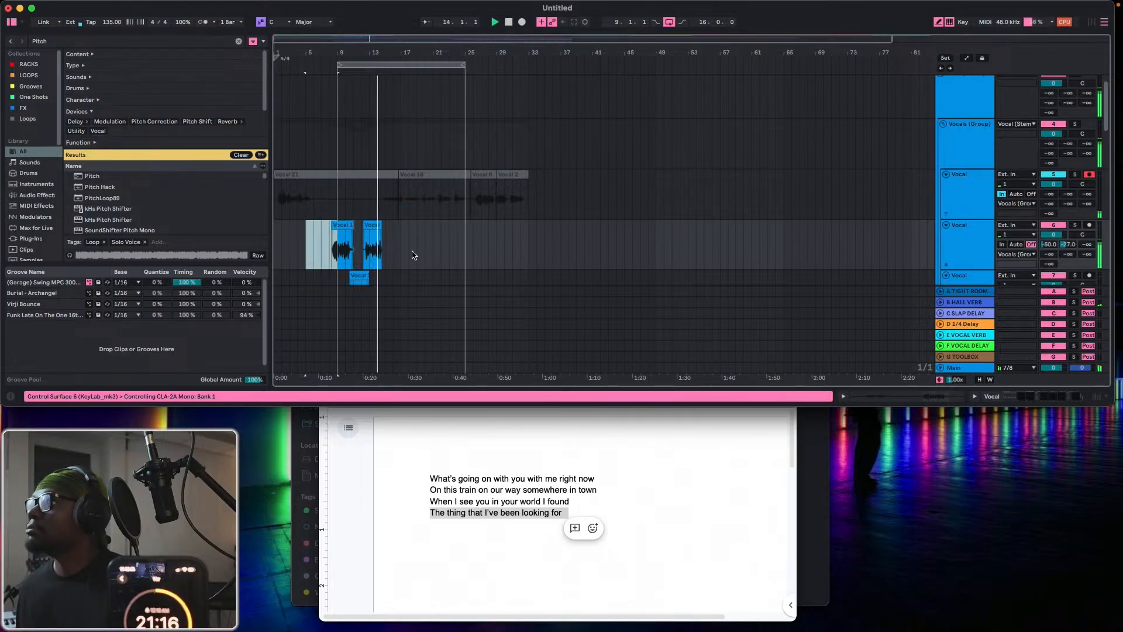
click(434, 248)
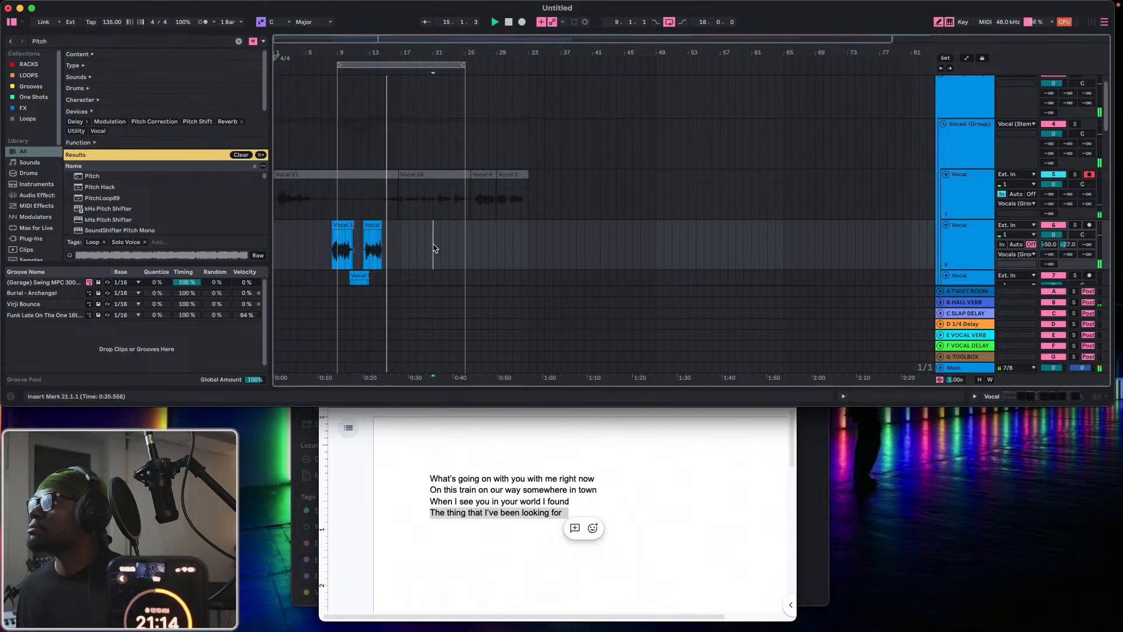
key(ctrl+v)
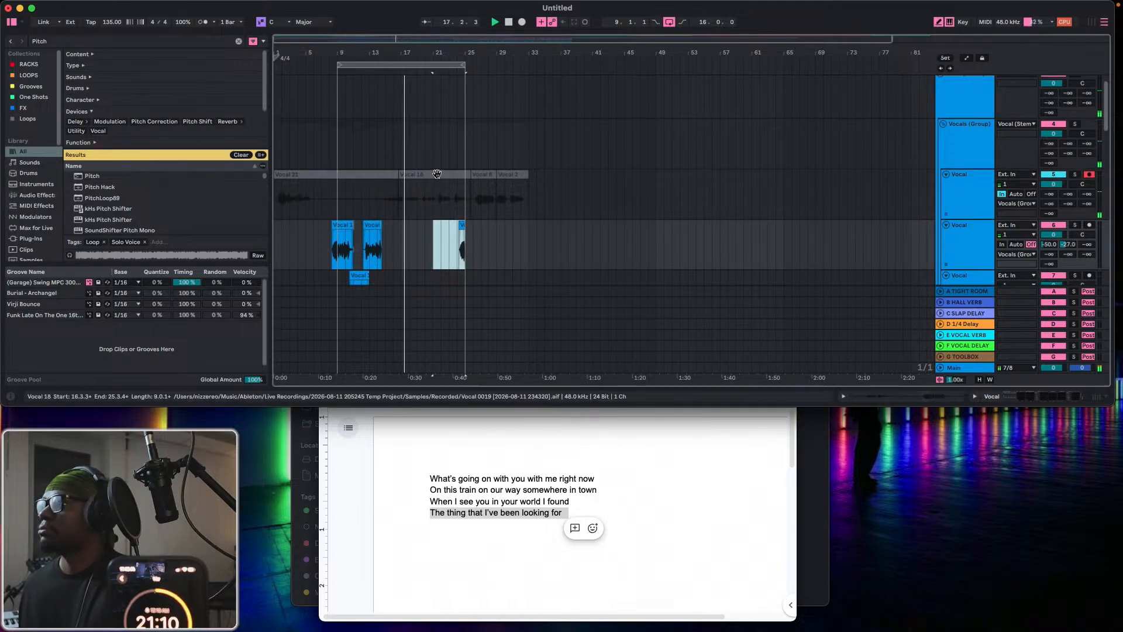
Record a take on the first Vocal track within the loop and move its 14.1.1 to 18.1.1 section onto the third Vocal track.
click(522, 24)
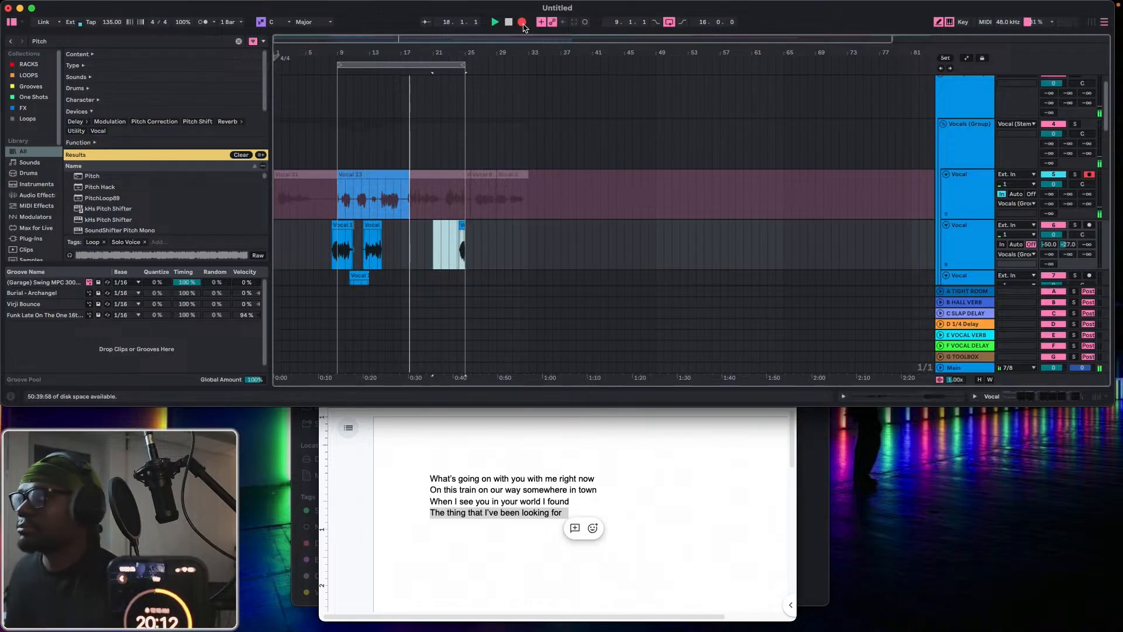
click(522, 22)
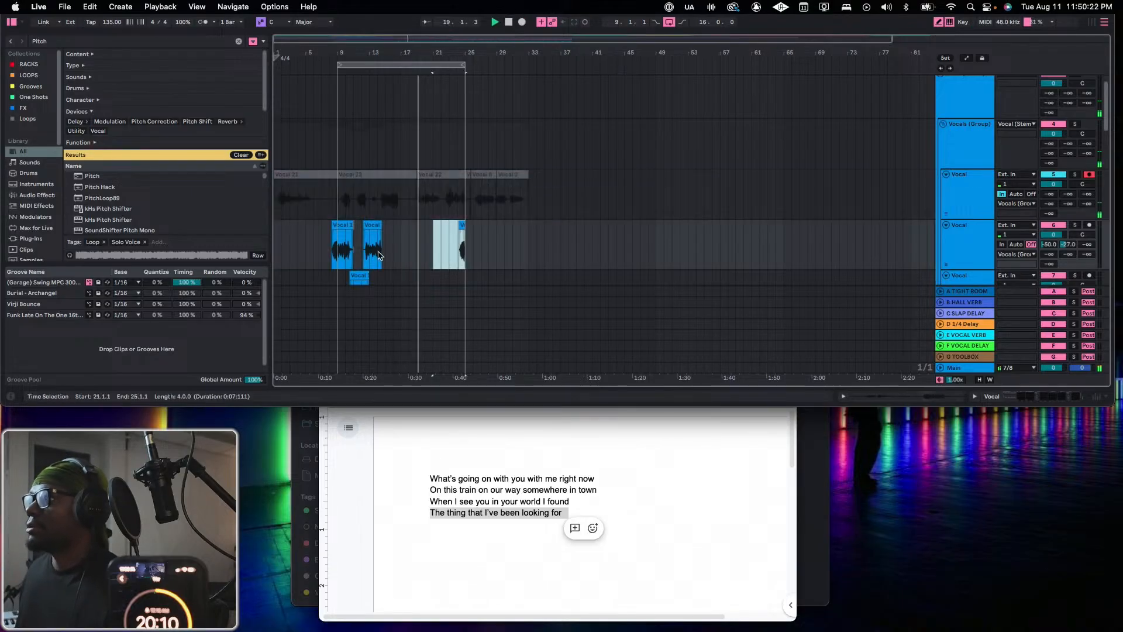
click(378, 207)
drag(378, 207, 410, 208)
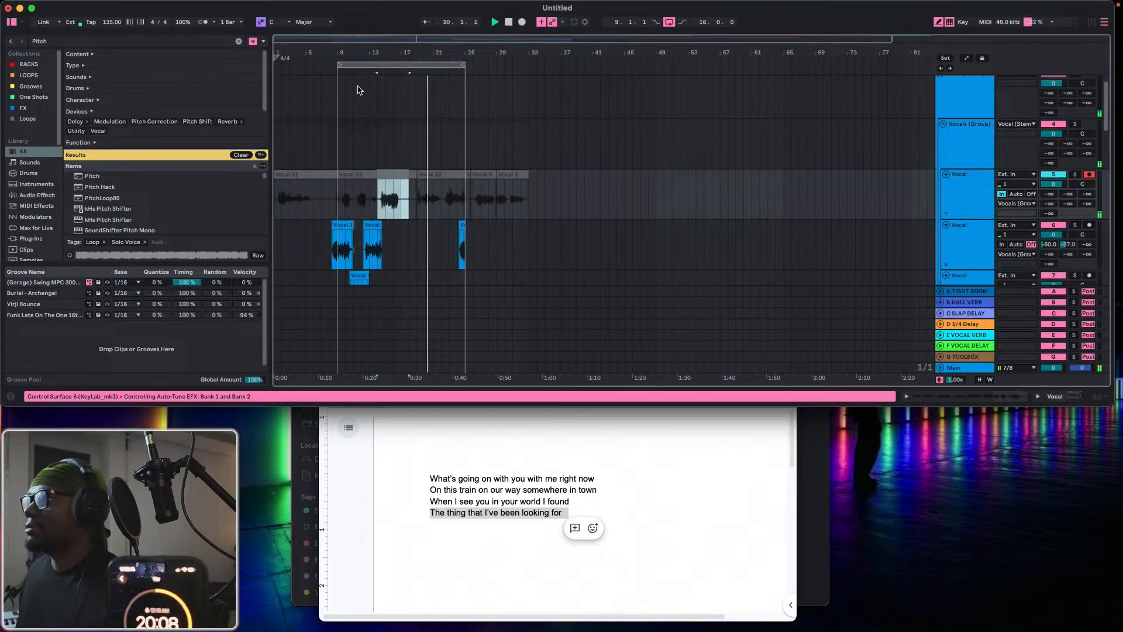
drag(377, 47, 461, 173)
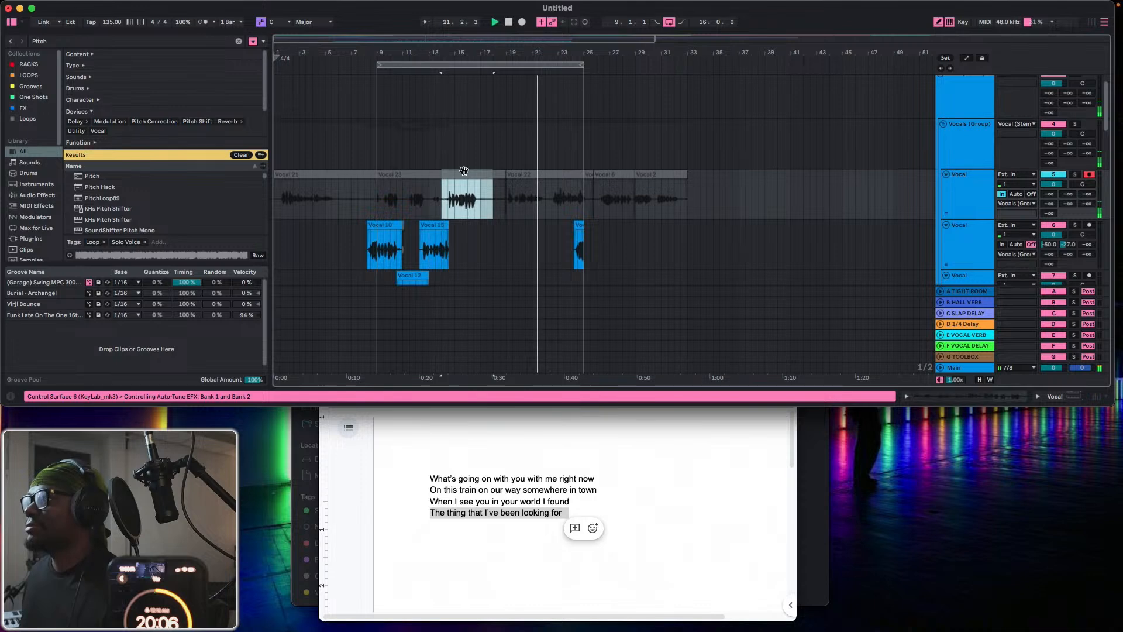
scroll(461, 190, down, 3)
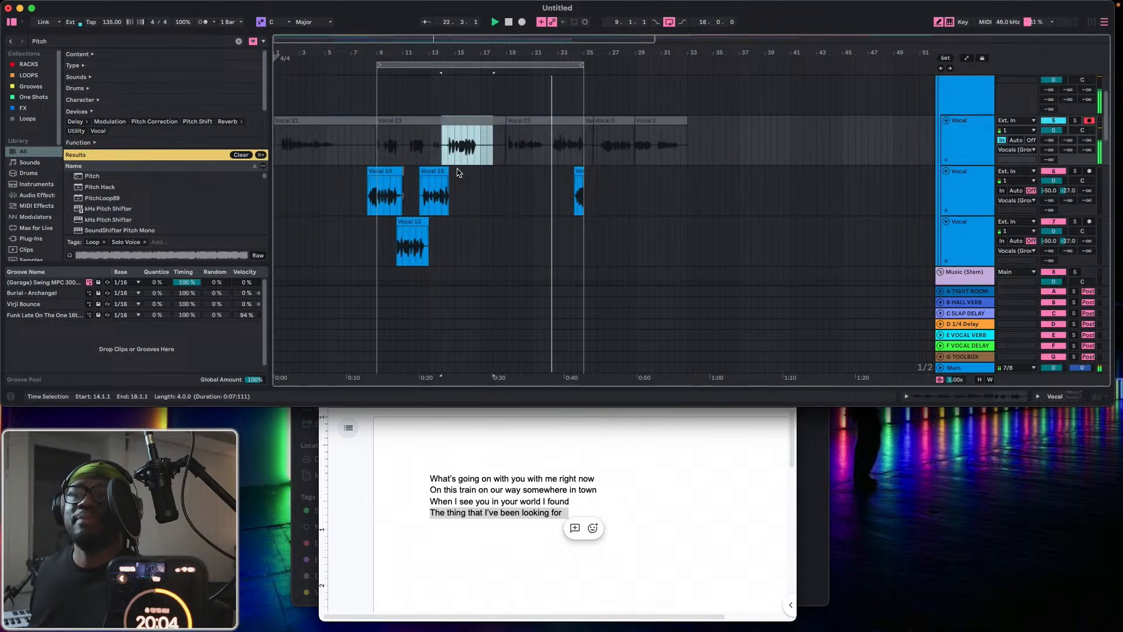
drag(458, 158, 461, 225)
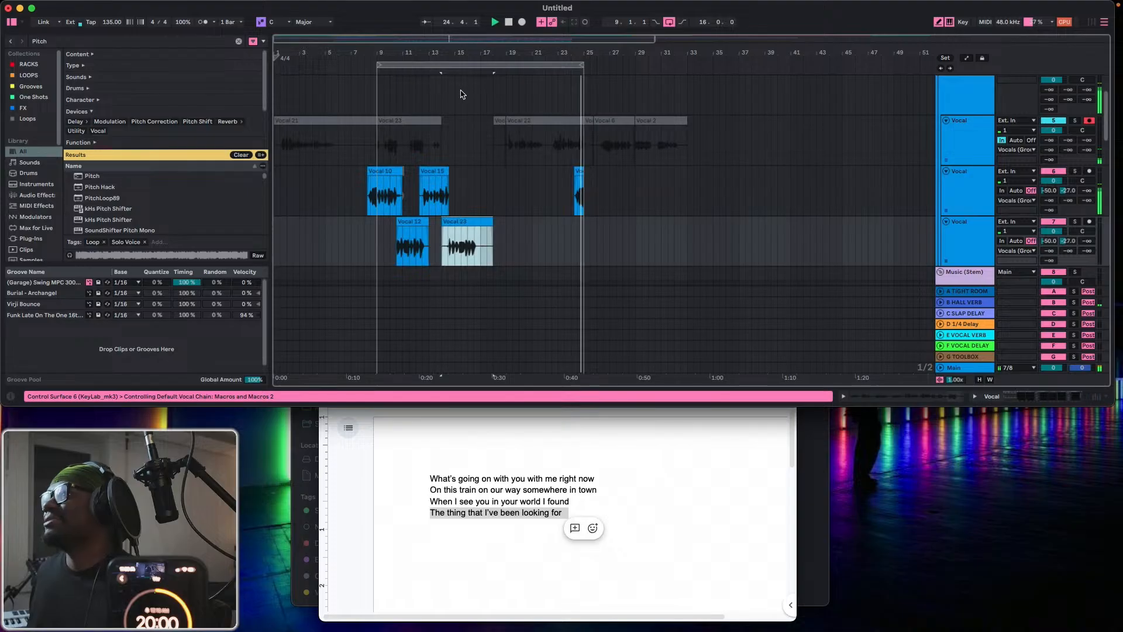
Trim the silence from both ends of the moved clip on the third Vocal track, ending it at 16.4.1.
drag(461, 54, 586, 53)
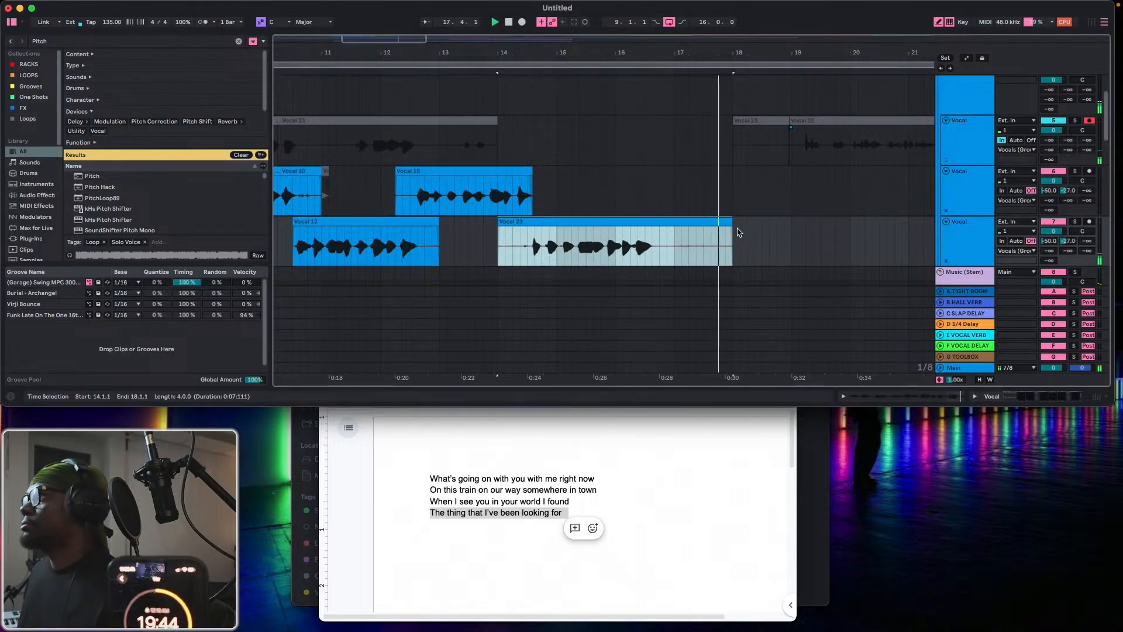
drag(730, 222, 659, 223)
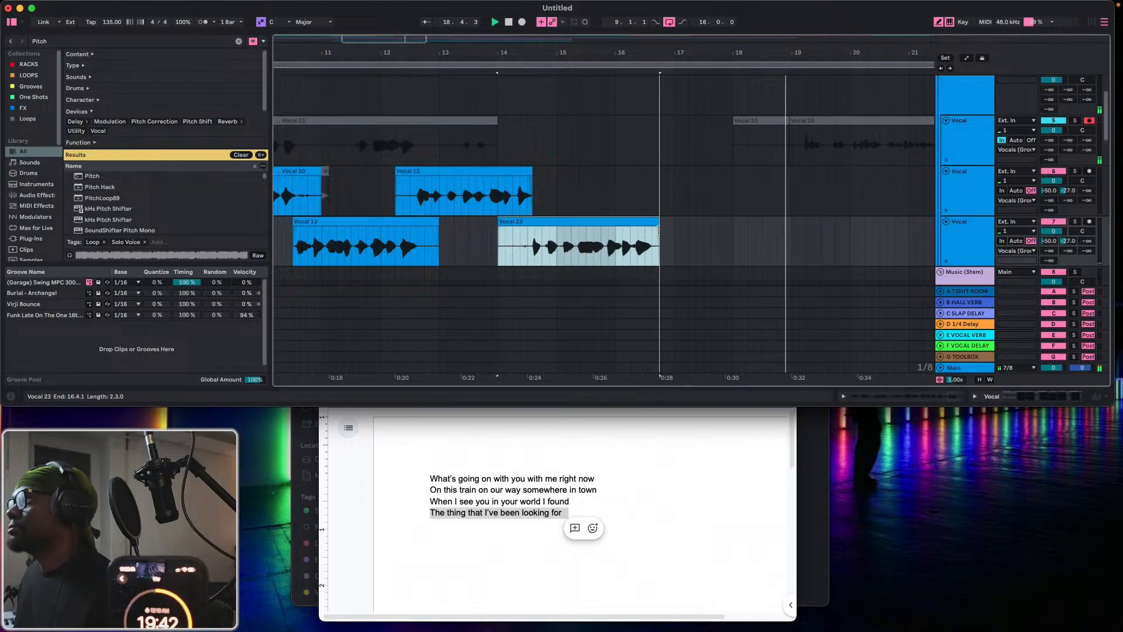
drag(498, 223, 525, 226)
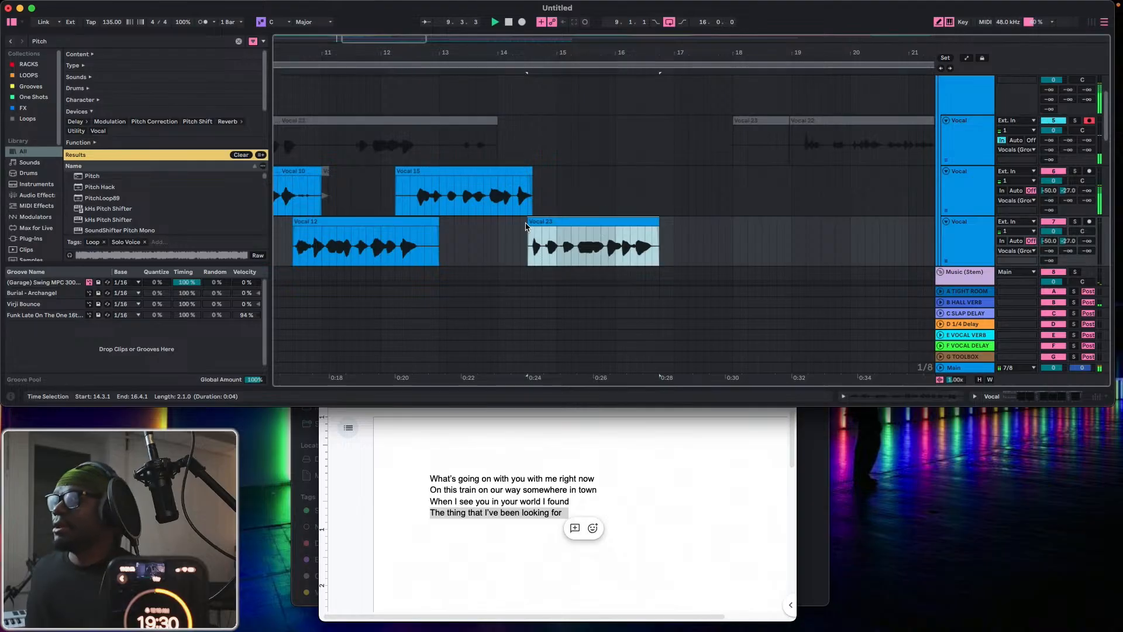
Duplicate the third Vocal track and delete both clips from the copy.
click(981, 240)
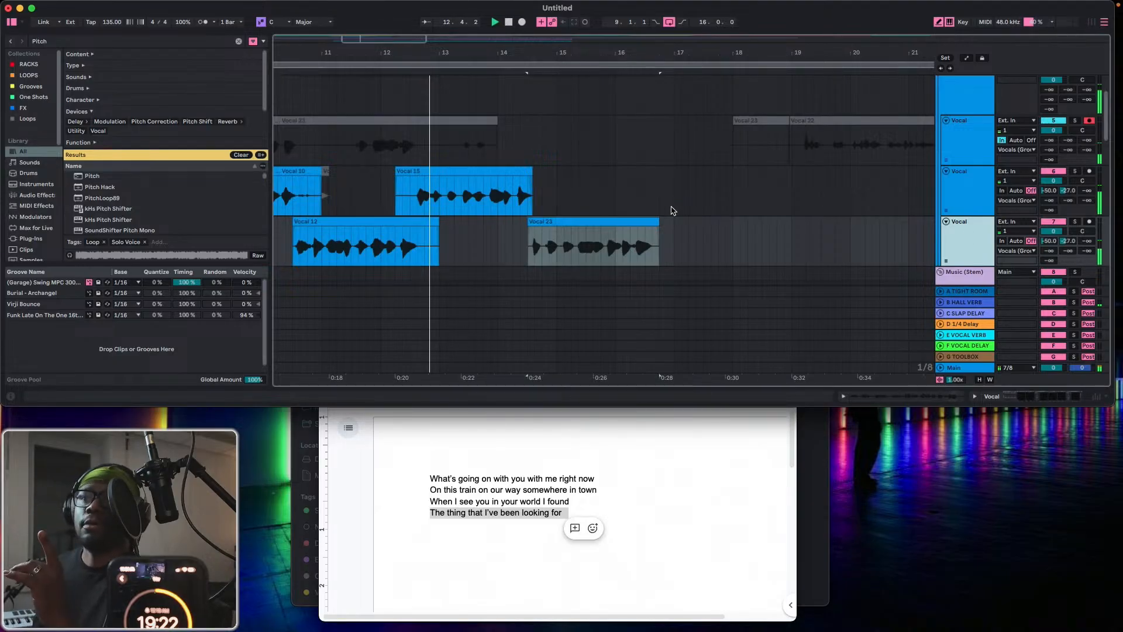
key(super+d)
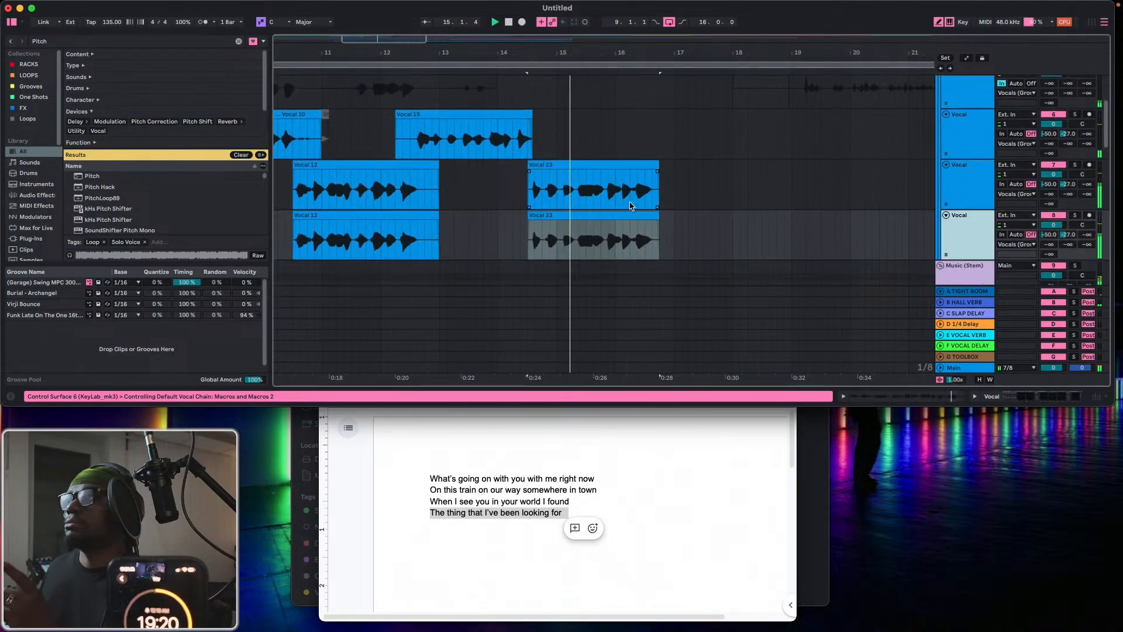
drag(682, 237, 286, 240)
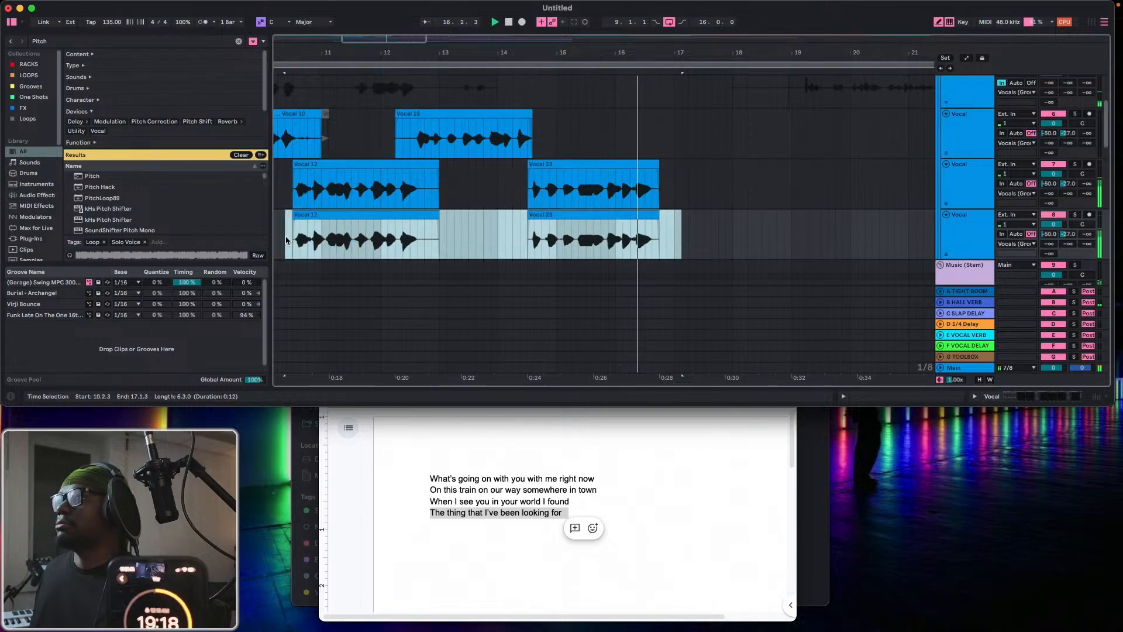
key(Delete)
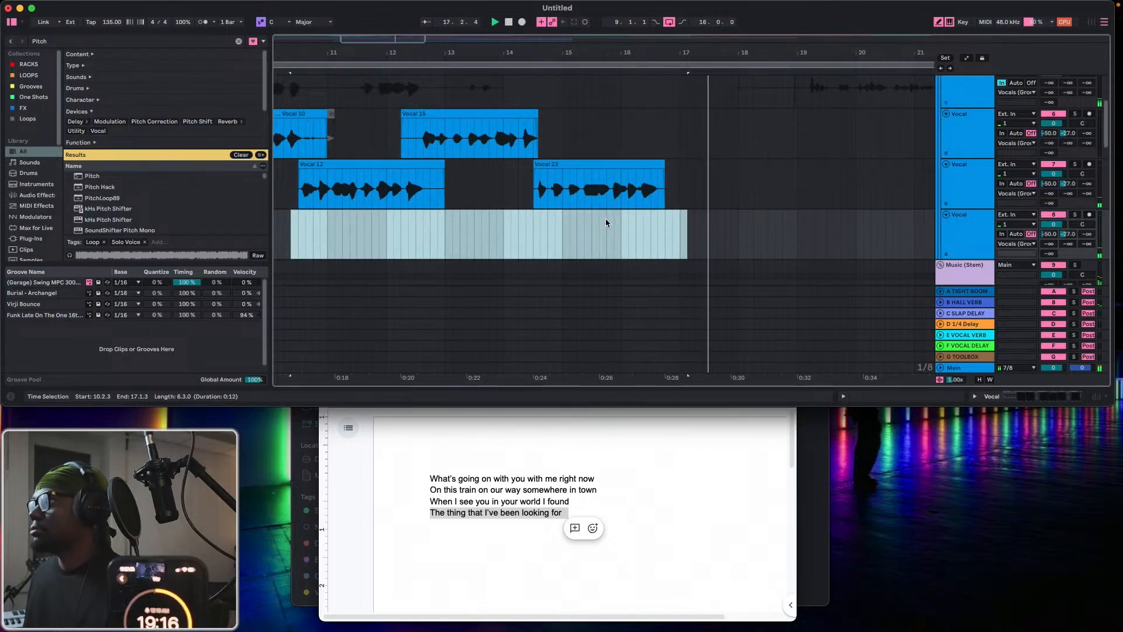
Duplicate the empty fourth Vocal track to add another one below it.
scroll(605, 222, left, 3)
click(968, 241)
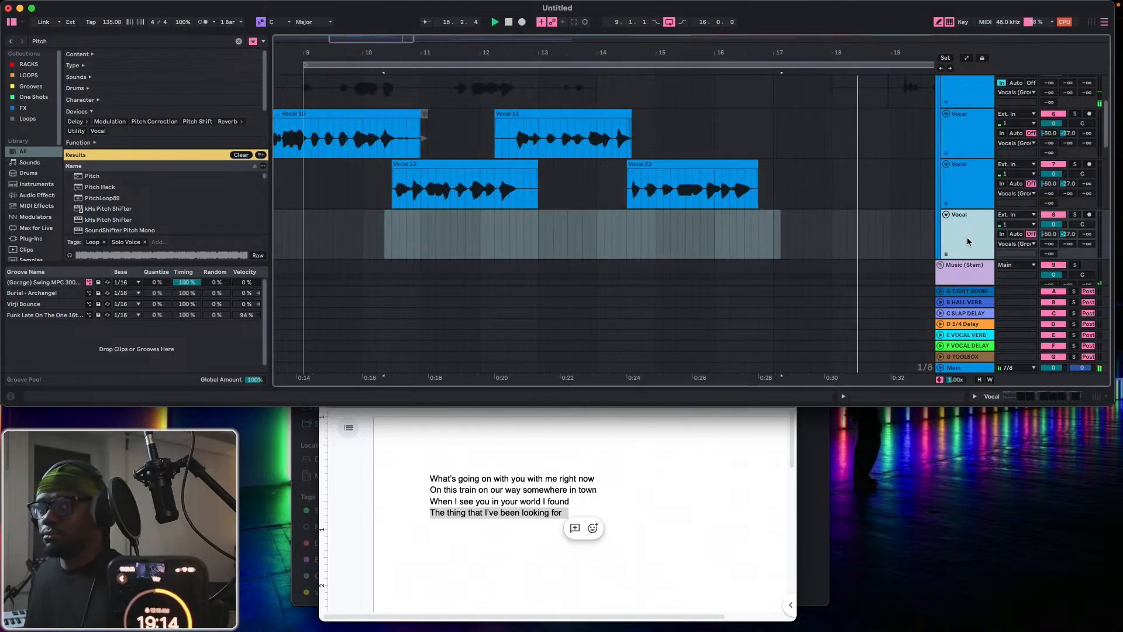
key(super+d)
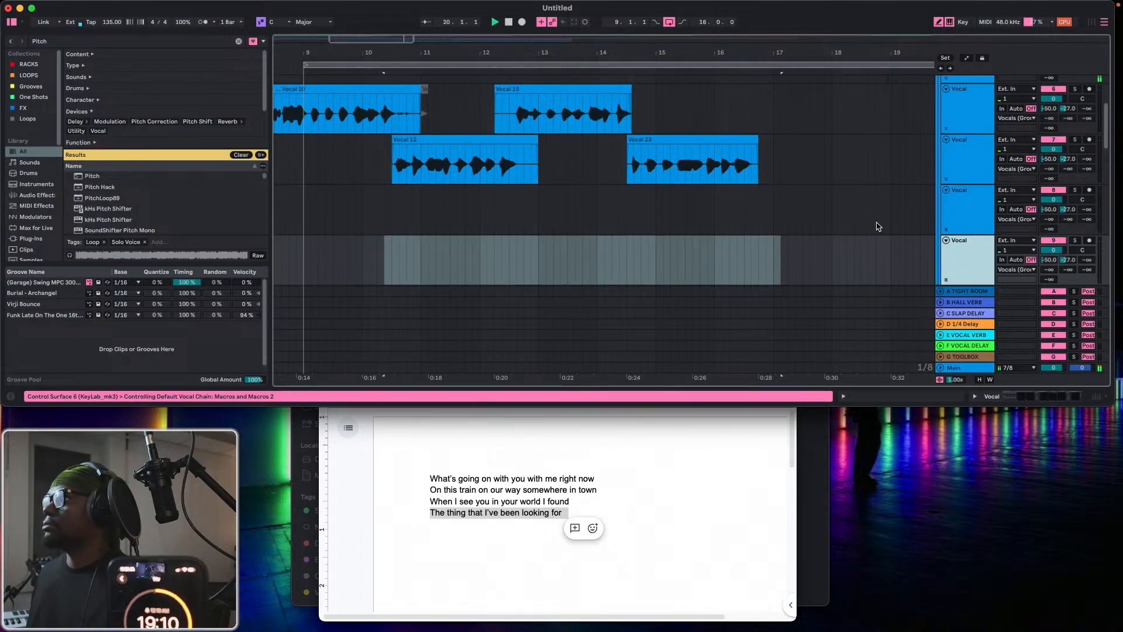
Record a new take on the first Vocal track from 9.1.1 to about bar 18.
scroll(877, 226, up, 5)
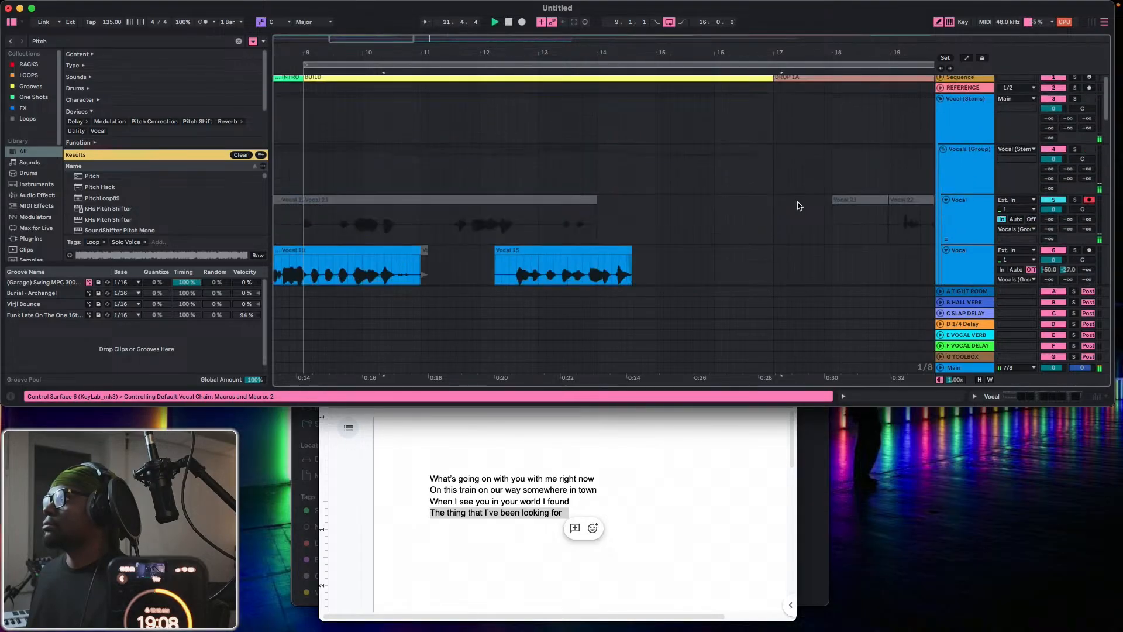
click(522, 23)
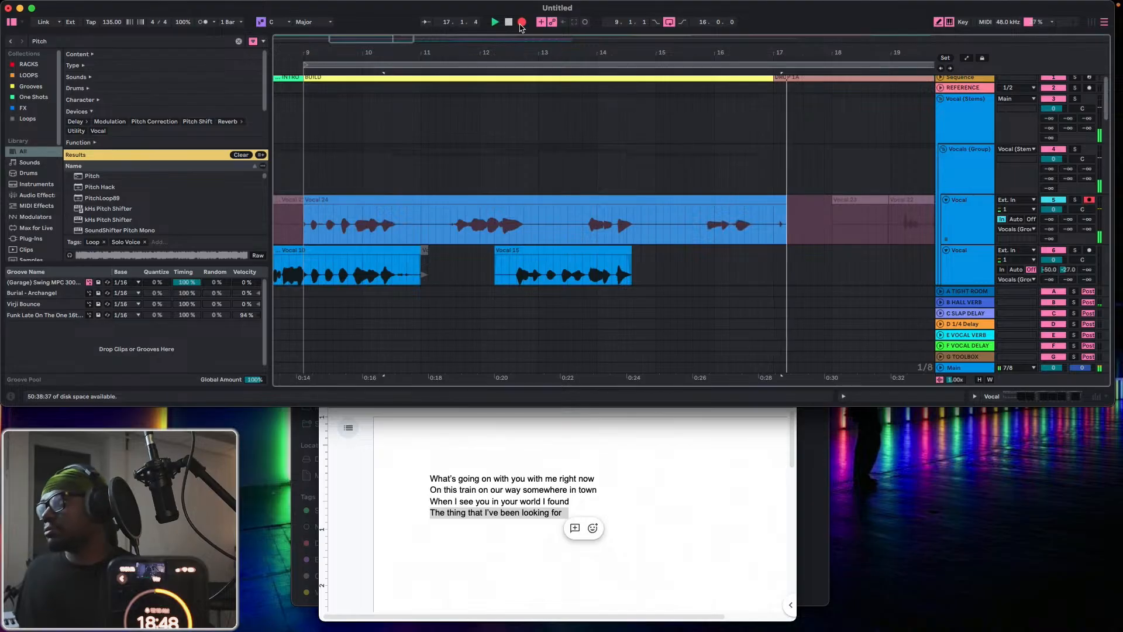
click(522, 22)
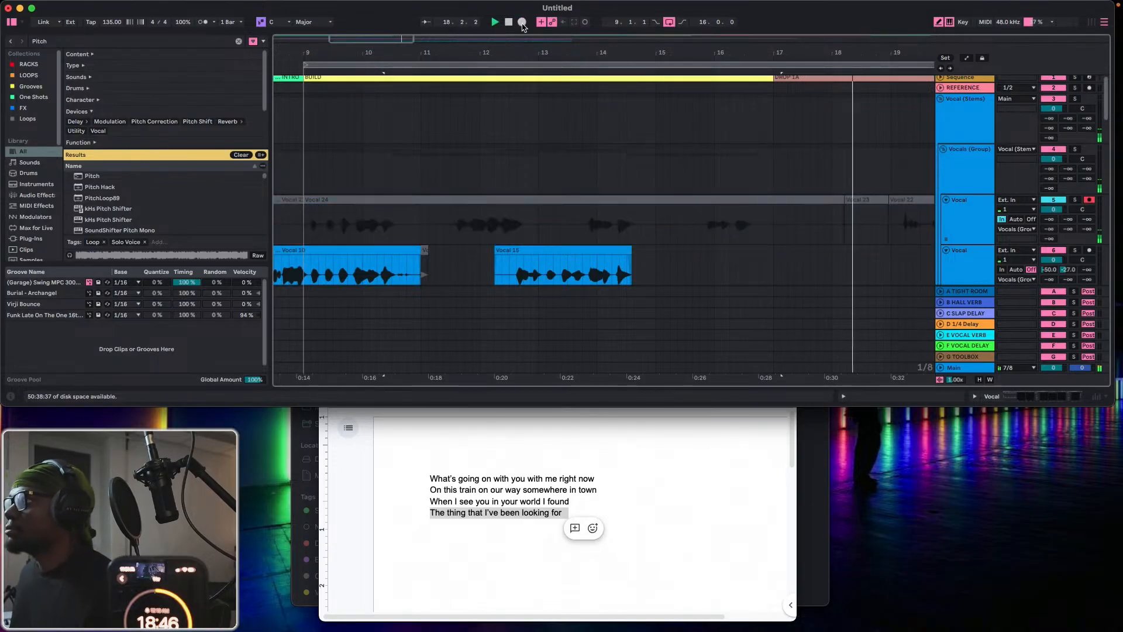
Split the new take on the first Vocal track at 11.1.1 and move the later part down to the fourth Vocal track.
scroll(378, 228, down, 2)
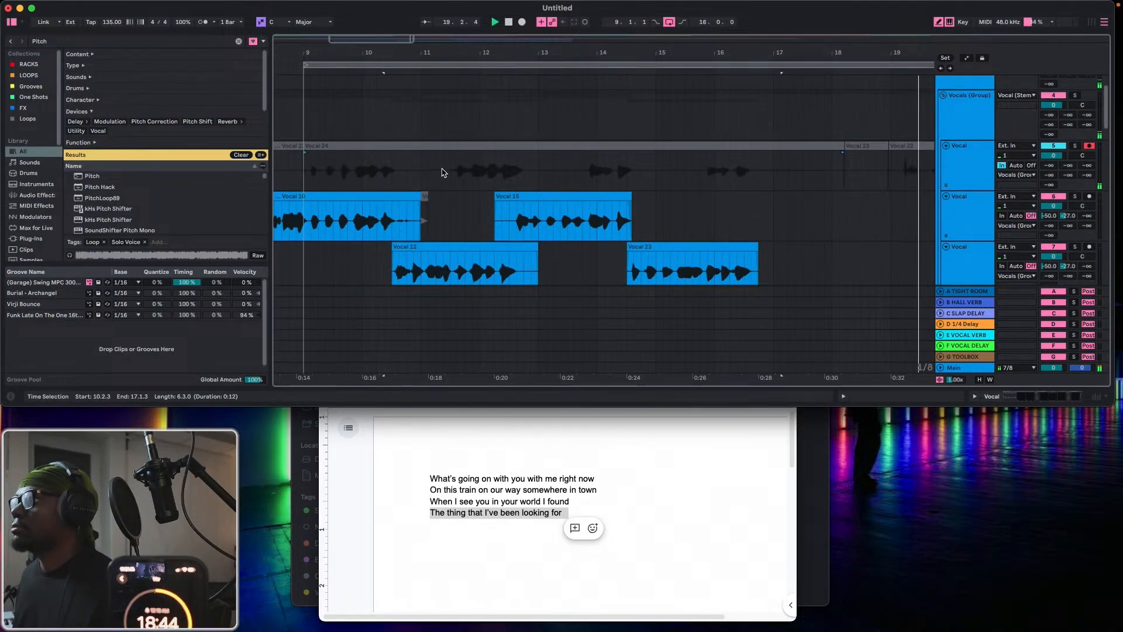
drag(450, 176, 416, 167)
click(420, 168)
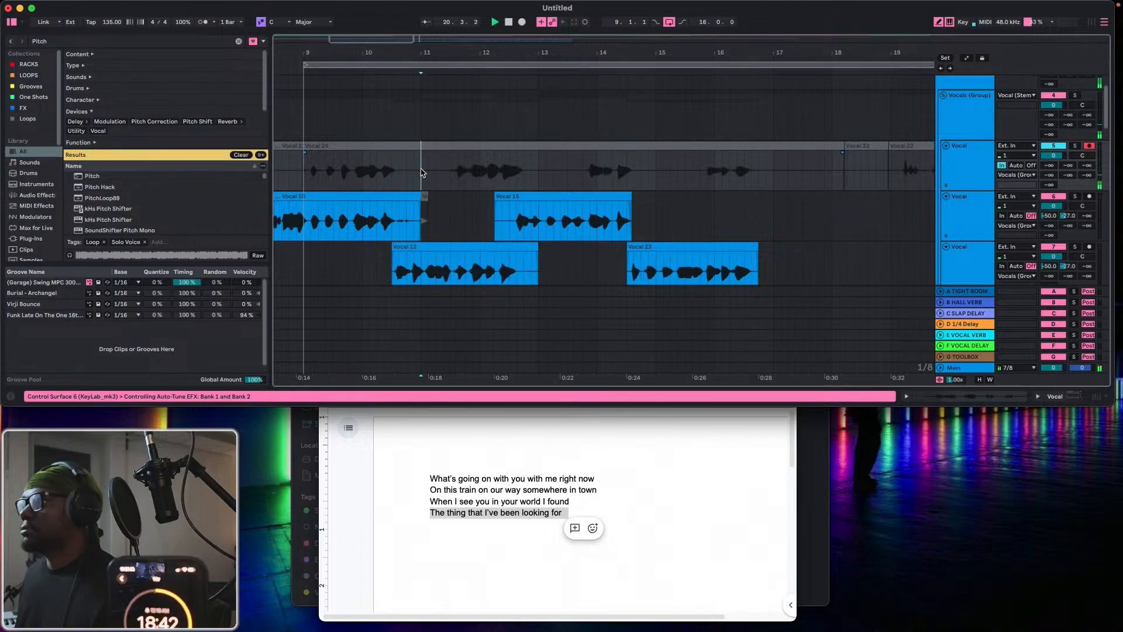
scroll(486, 158, down, 1)
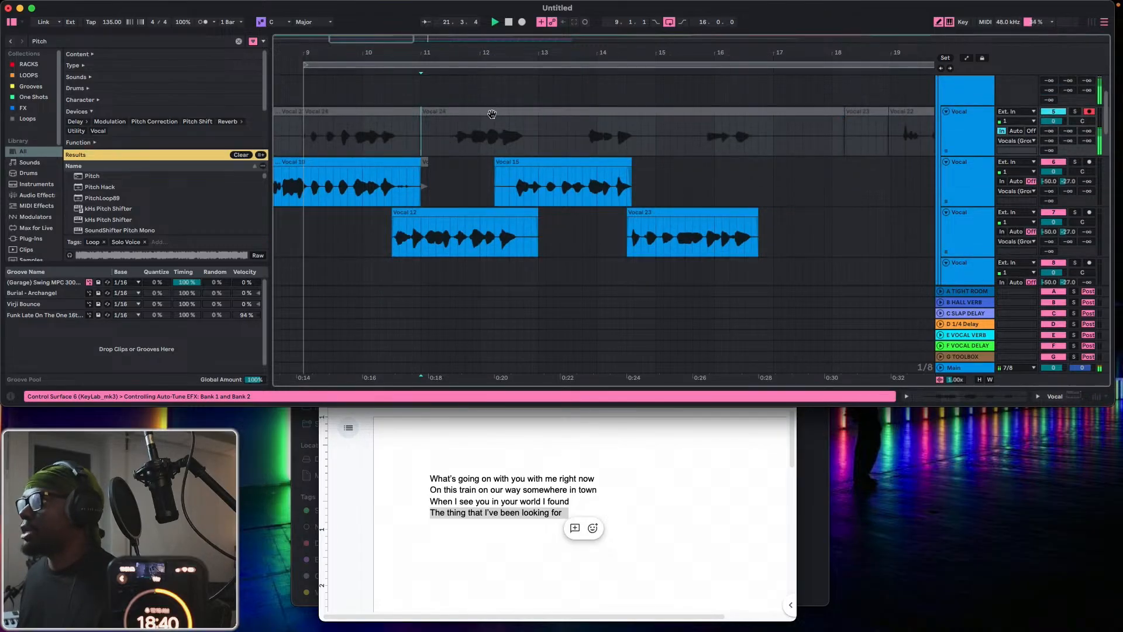
drag(492, 114, 490, 262)
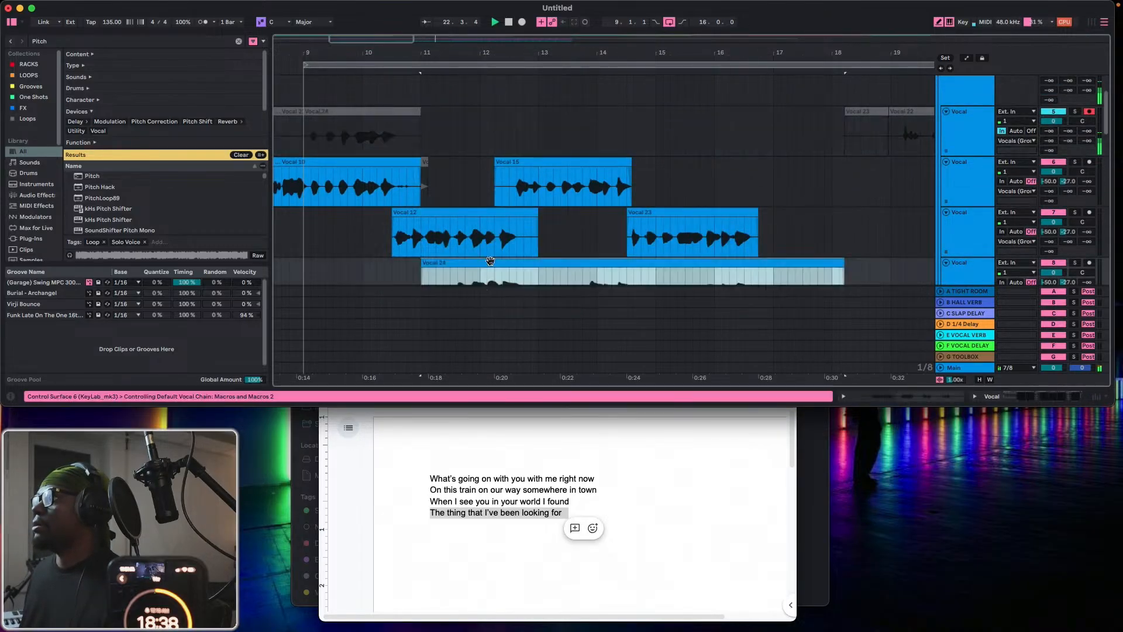
Extend the moved clip's start back to 9.4.1 and set the fourth Vocal track's volume to -2.8 dB.
scroll(950, 255, down, 1)
drag(1056, 234, 1056, 241)
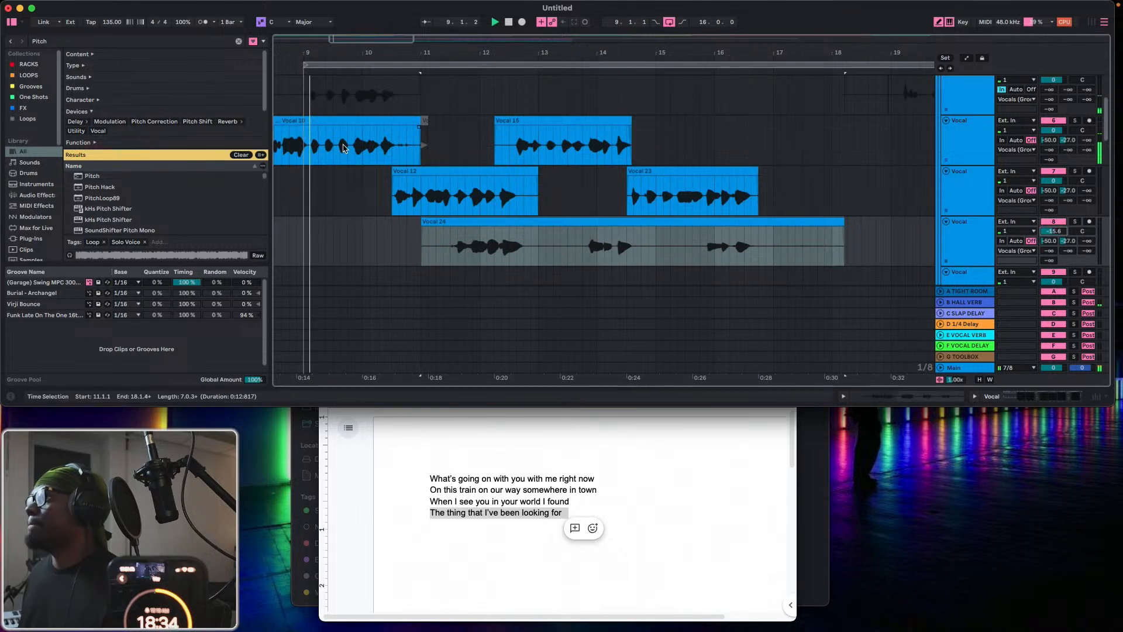
drag(425, 220, 349, 228)
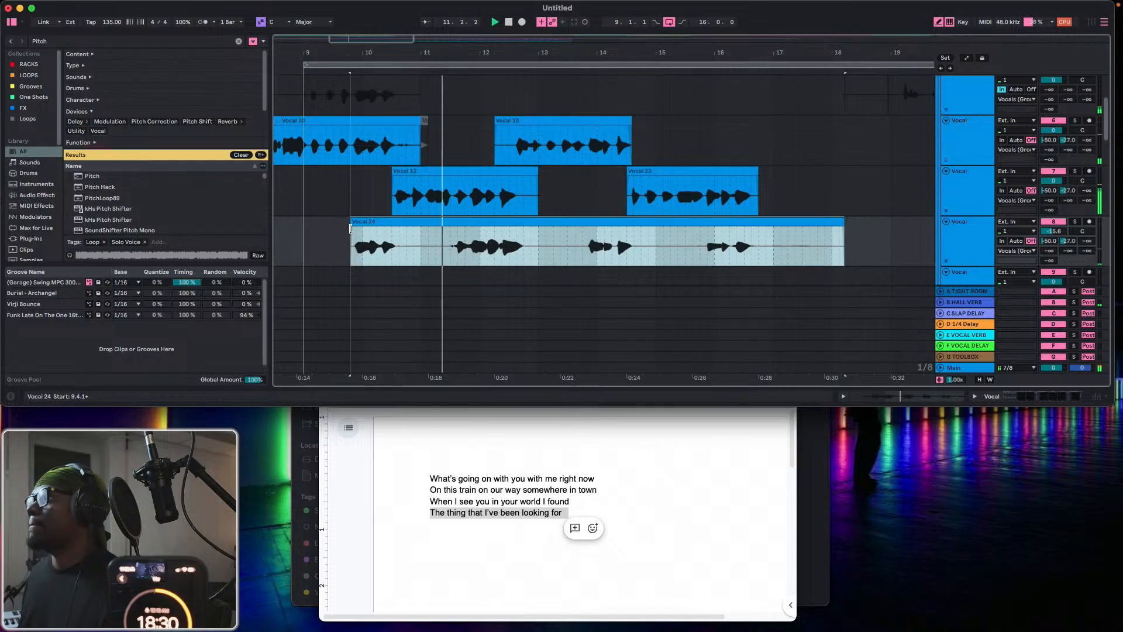
mouse_move(1065, 236)
mouse_down()
mouse_move(1059, 205)
mouse_move(1055, 238)
mouse_up()
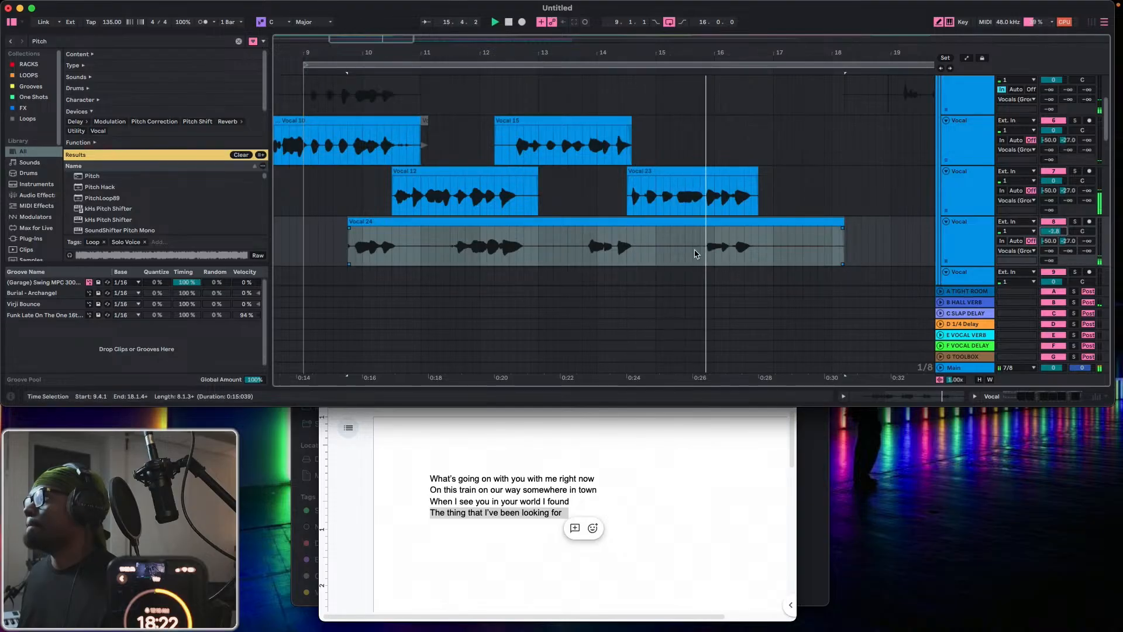
Delete the three silent gaps between phrases on the fourth Vocal track and the tail after 16.4.1.
drag(701, 254, 634, 253)
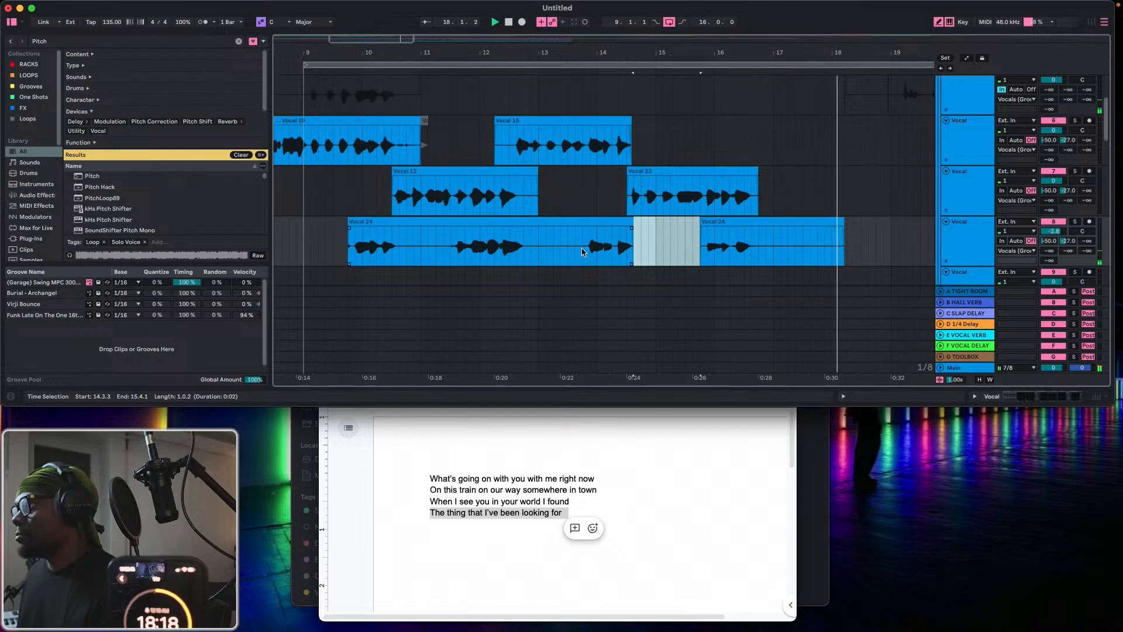
drag(582, 254, 525, 254)
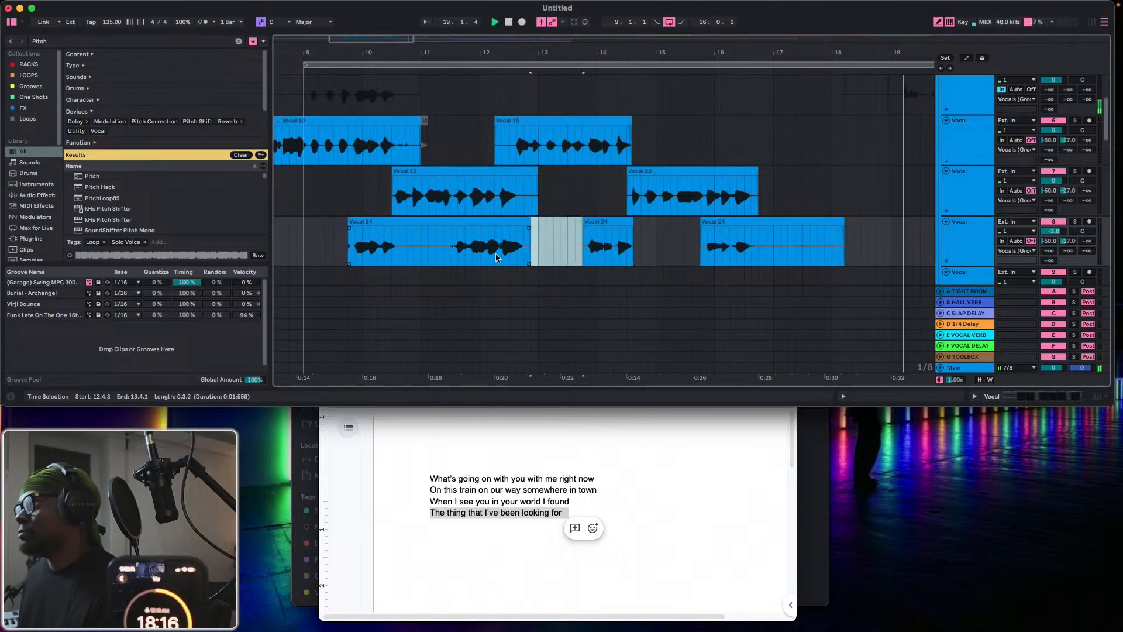
key(Delete)
drag(452, 253, 404, 256)
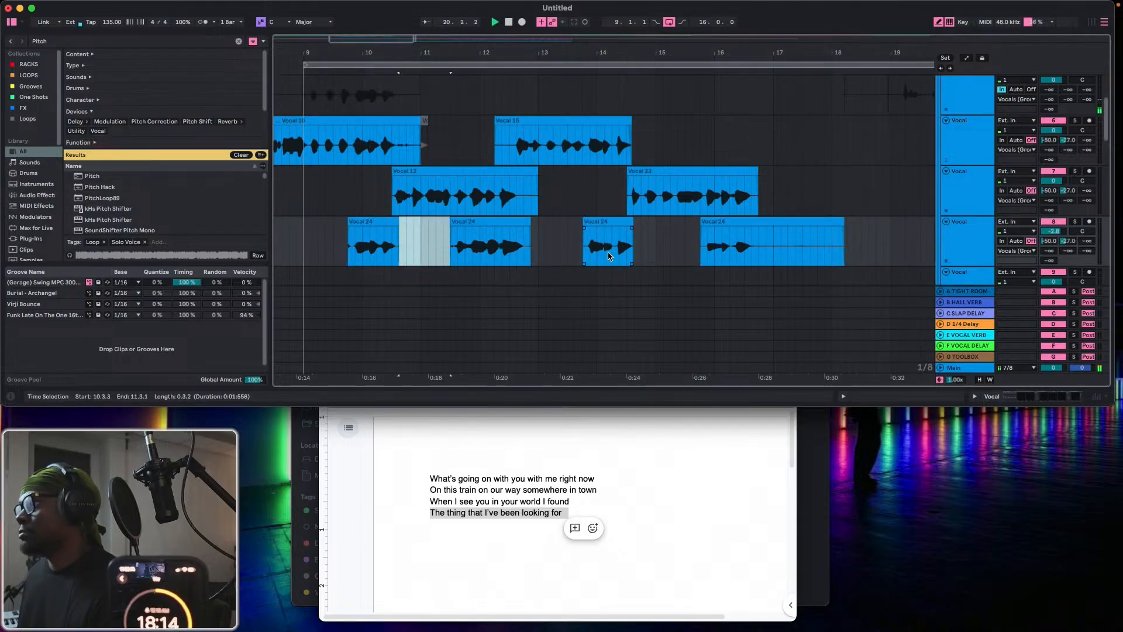
key(Delete)
drag(758, 258, 854, 255)
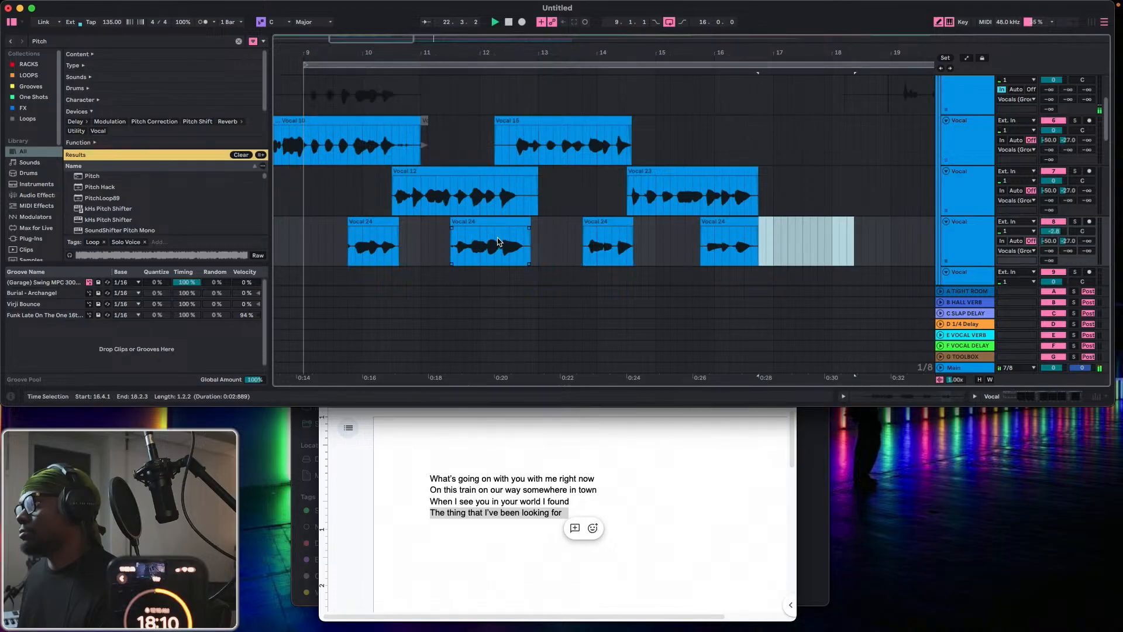
Tighten the clip edges on the second, third and fourth Vocal tracks, ending the fourth track's second clip at about 12.4.2.
click(529, 223)
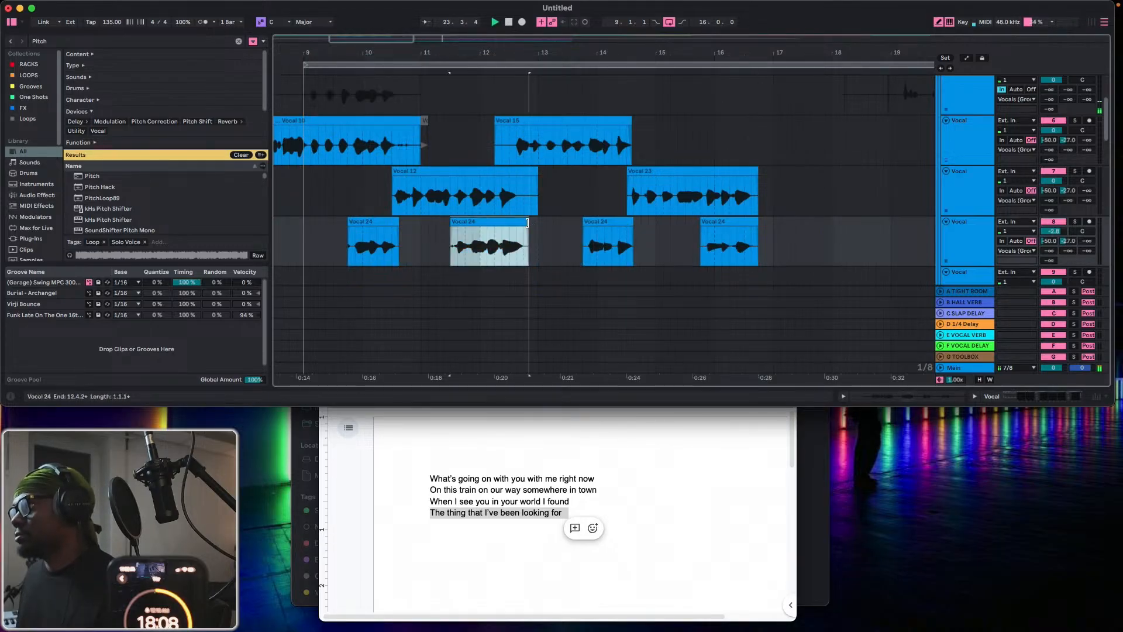
drag(536, 174, 524, 173)
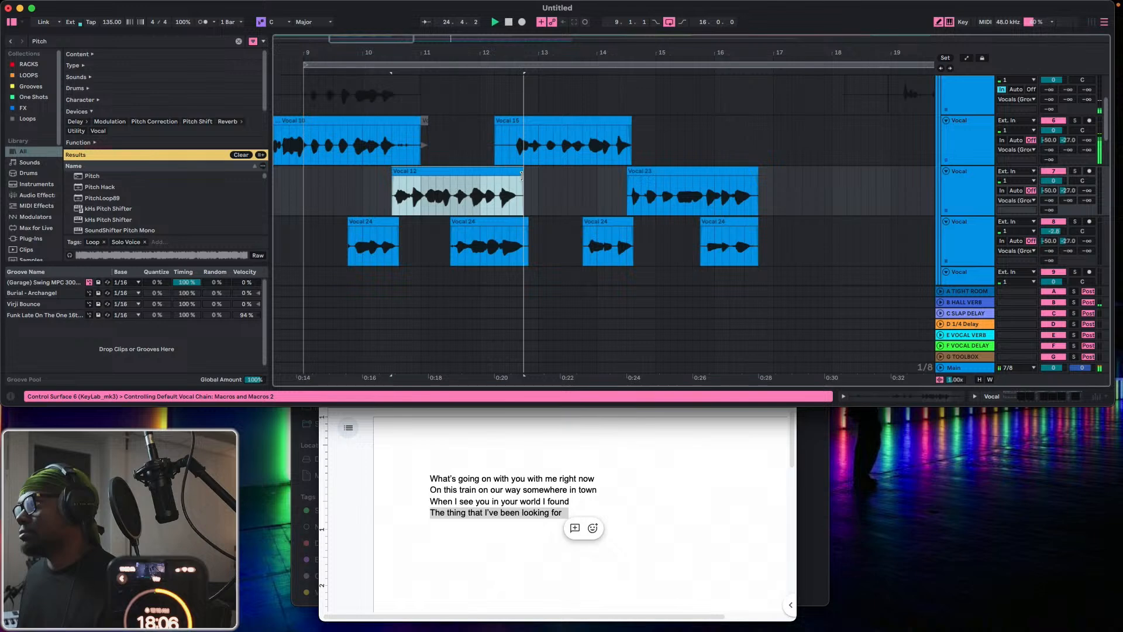
drag(496, 124, 509, 124)
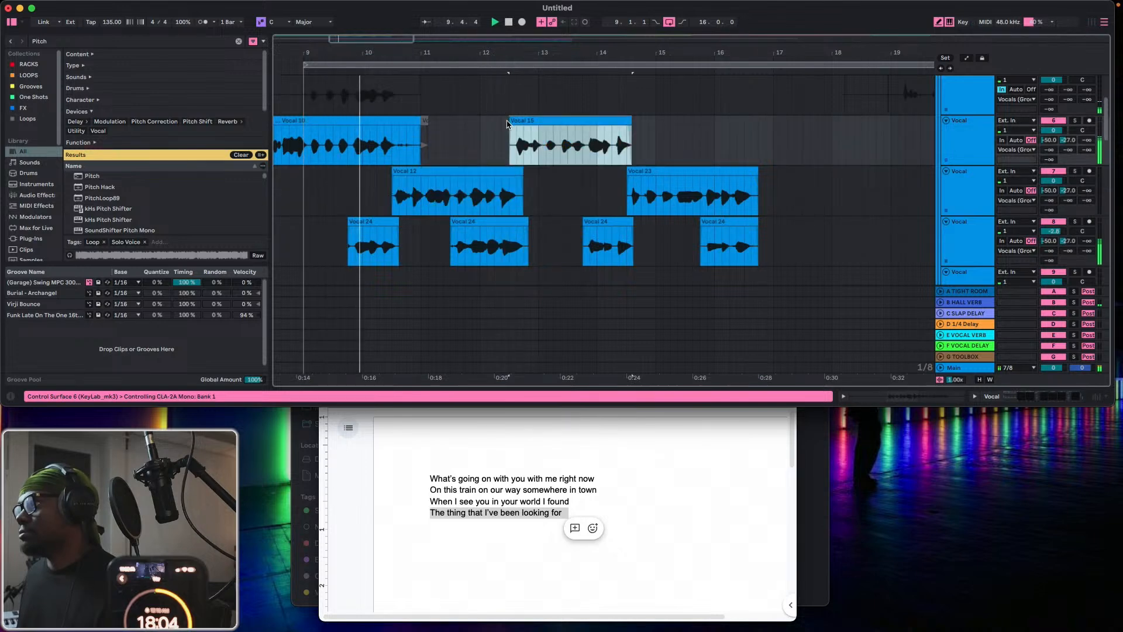
drag(348, 217, 350, 217)
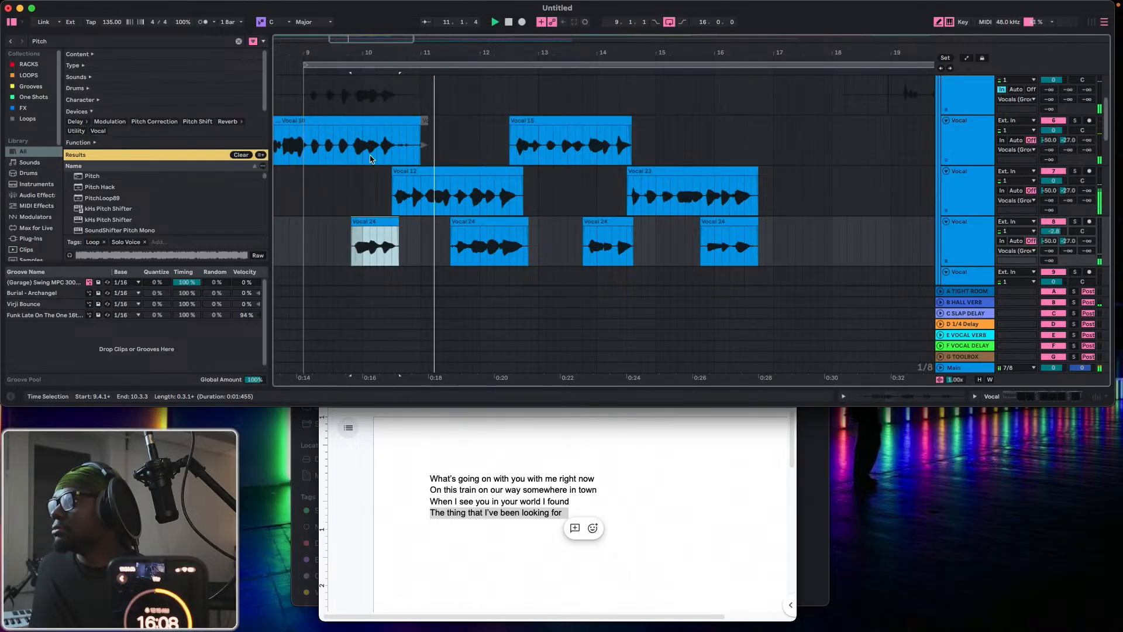
Record another looped take on the first Vocal track from 9.1.1 to about bar 19, and deactivate the fourth Vocal track's second clip.
key(F9)
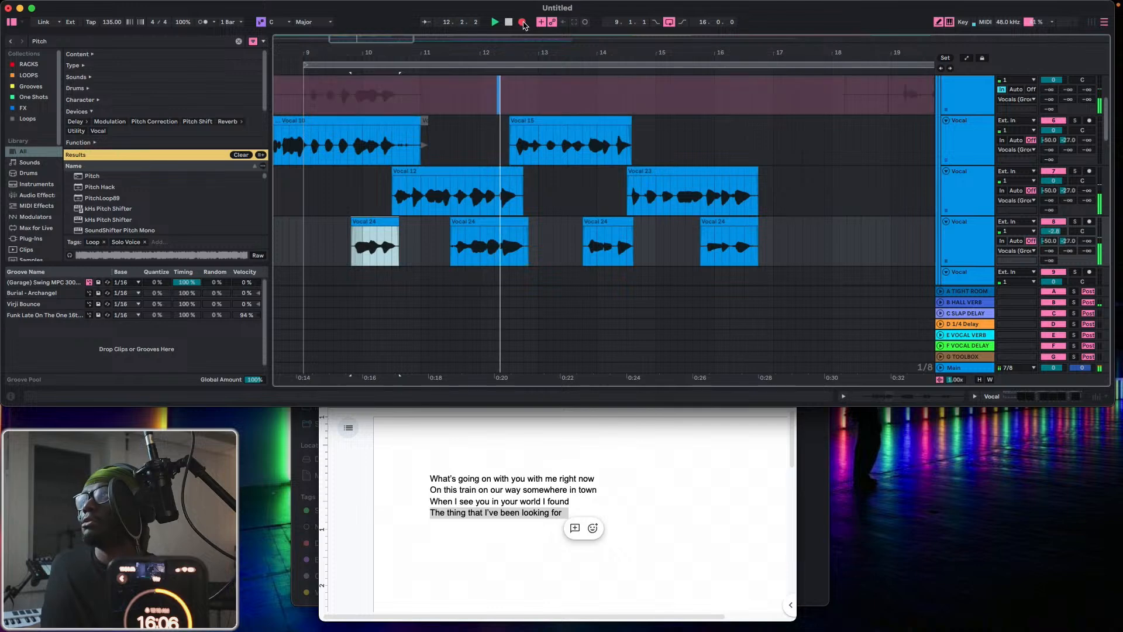
click(486, 223)
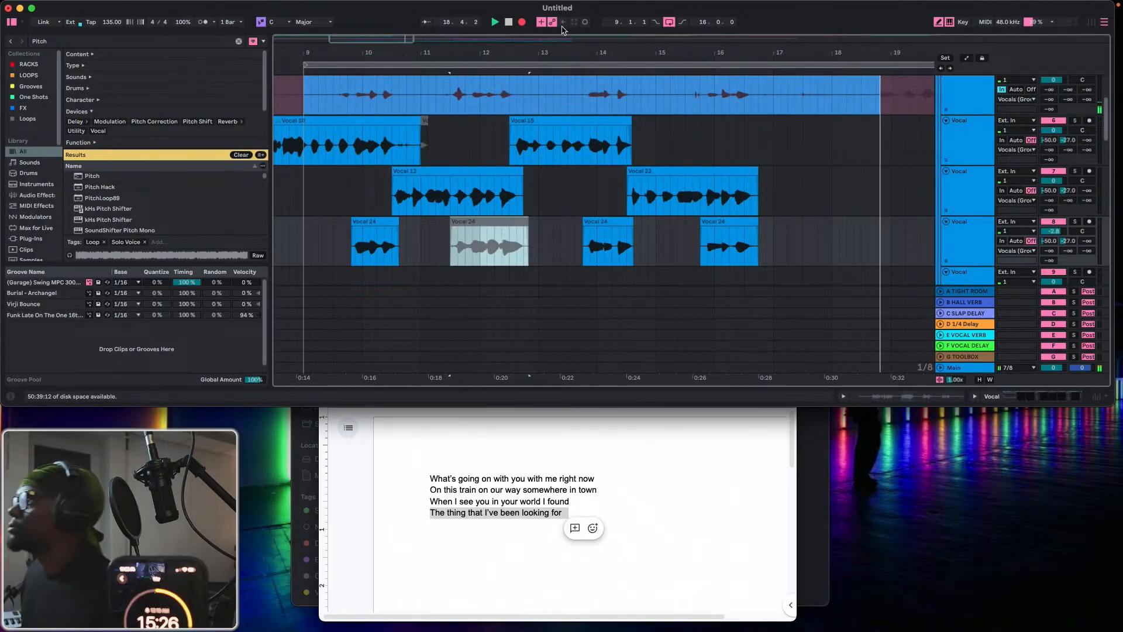
click(521, 22)
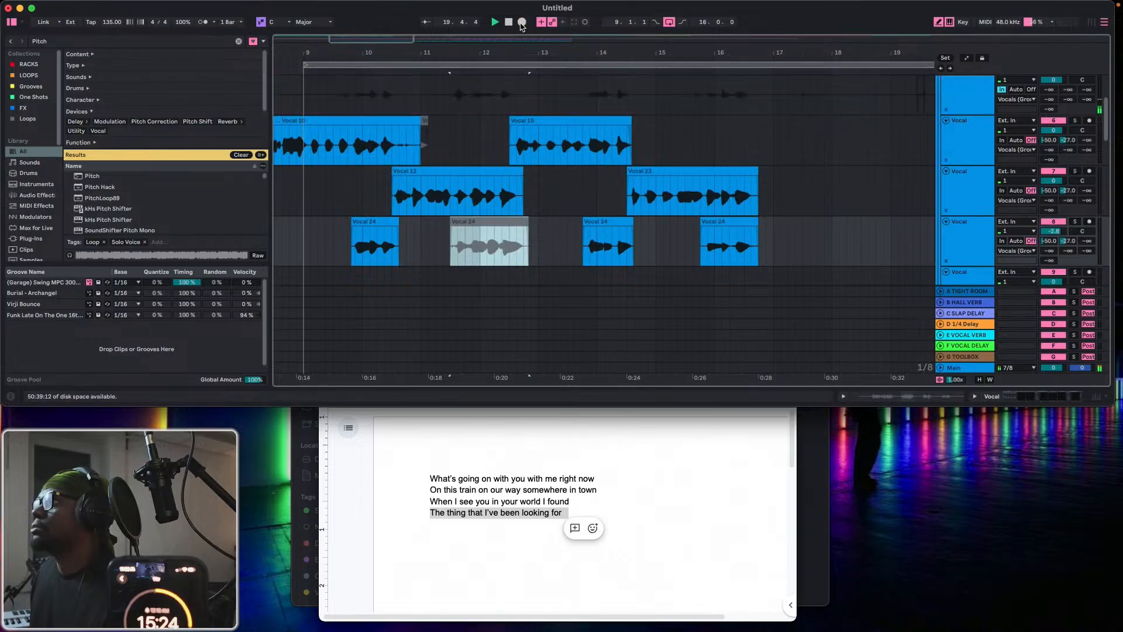
Move the 9.1.1 to 17.1.1 part of the new take to the fifth Vocal track and lower that track's volume to about -7.8 dB.
drag(775, 98, 402, 251)
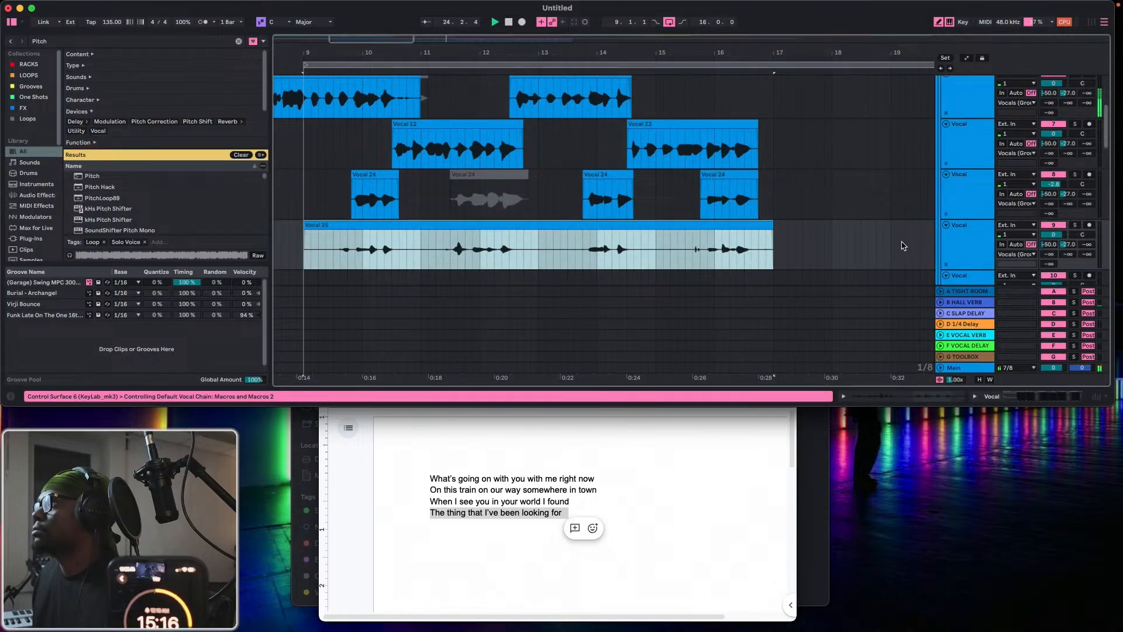
click(946, 225)
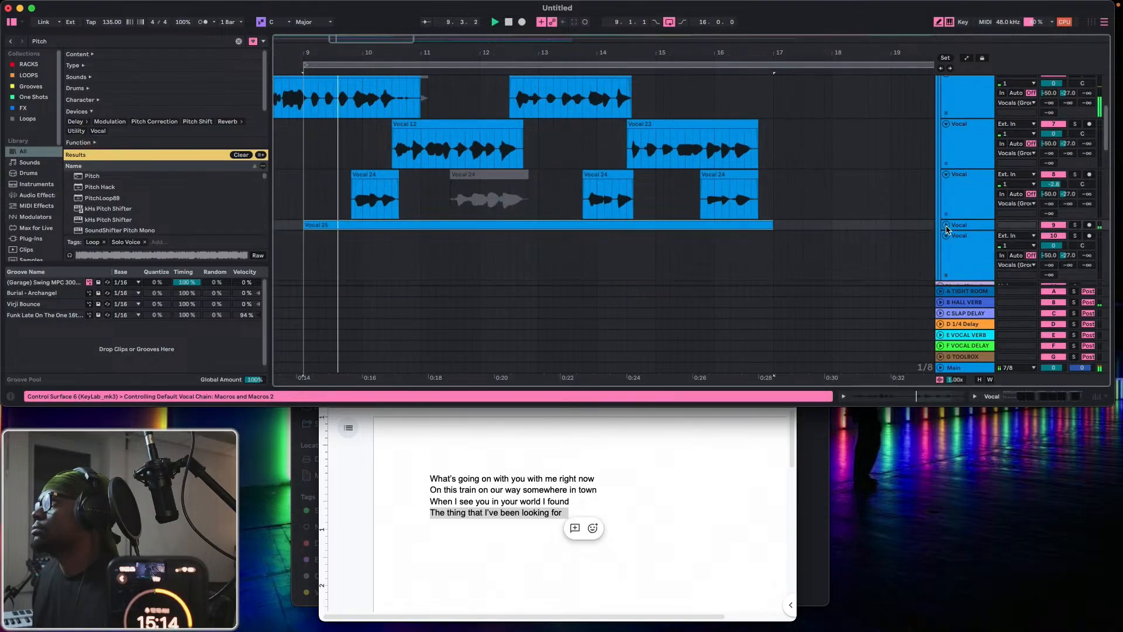
click(946, 225)
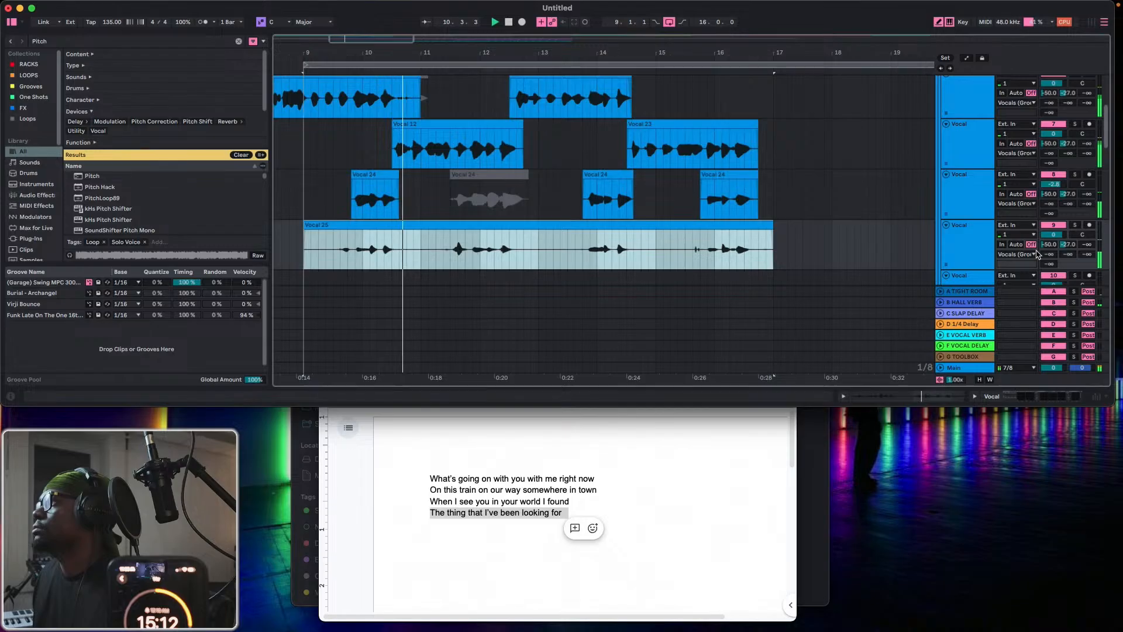
drag(1054, 234, 1054, 265)
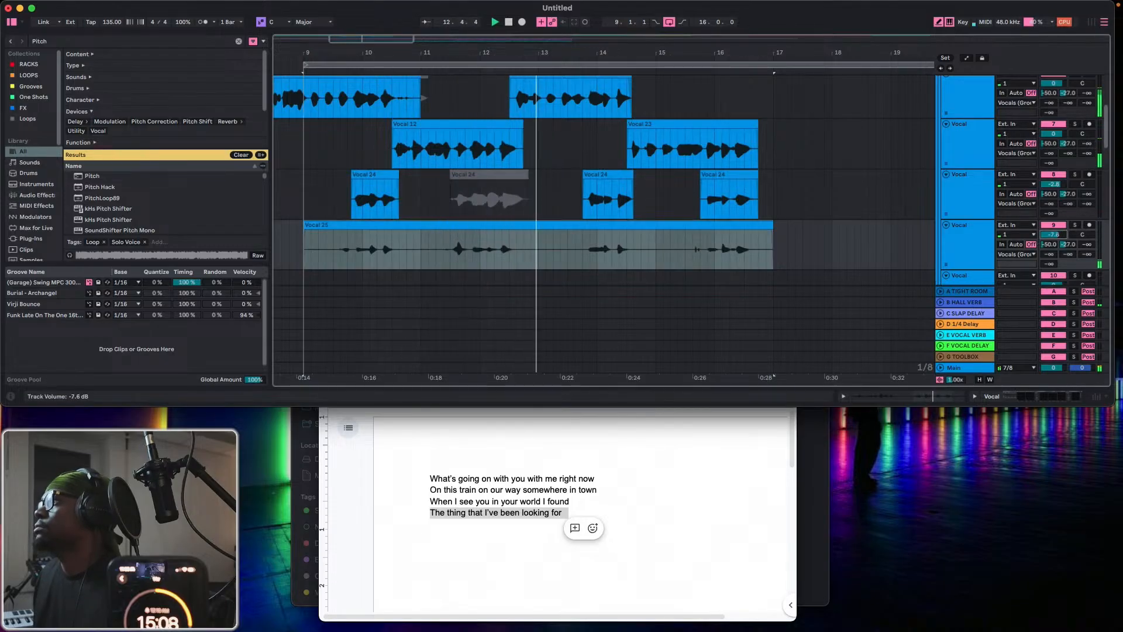
Record one more take on the first Vocal track, stopping the recording just past bar 19.
click(522, 23)
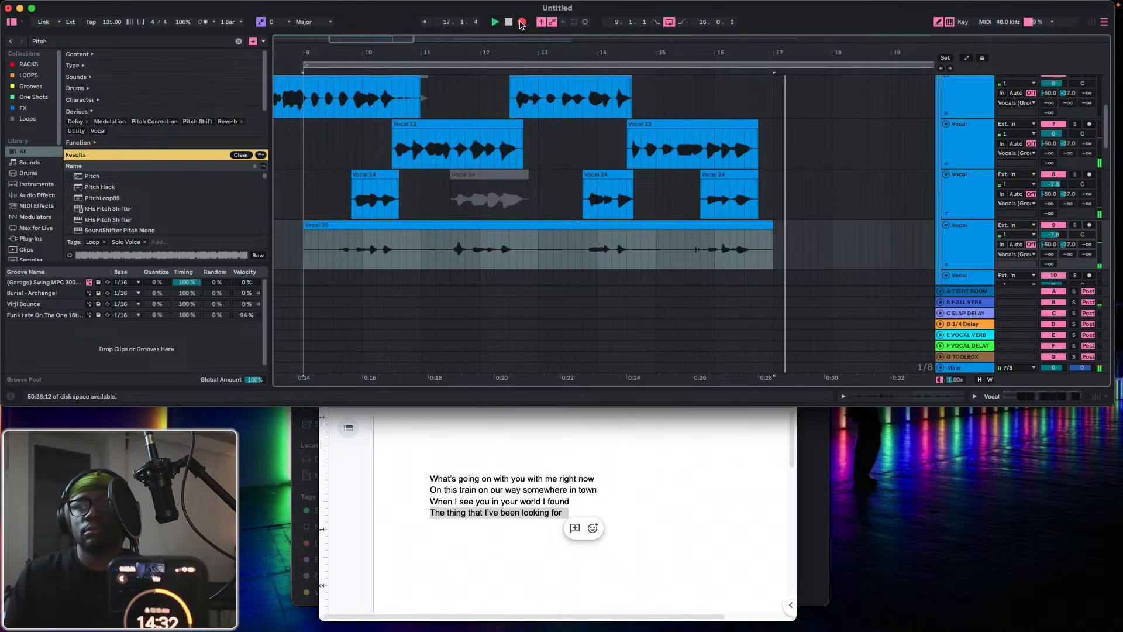
scroll(786, 120, up, 3)
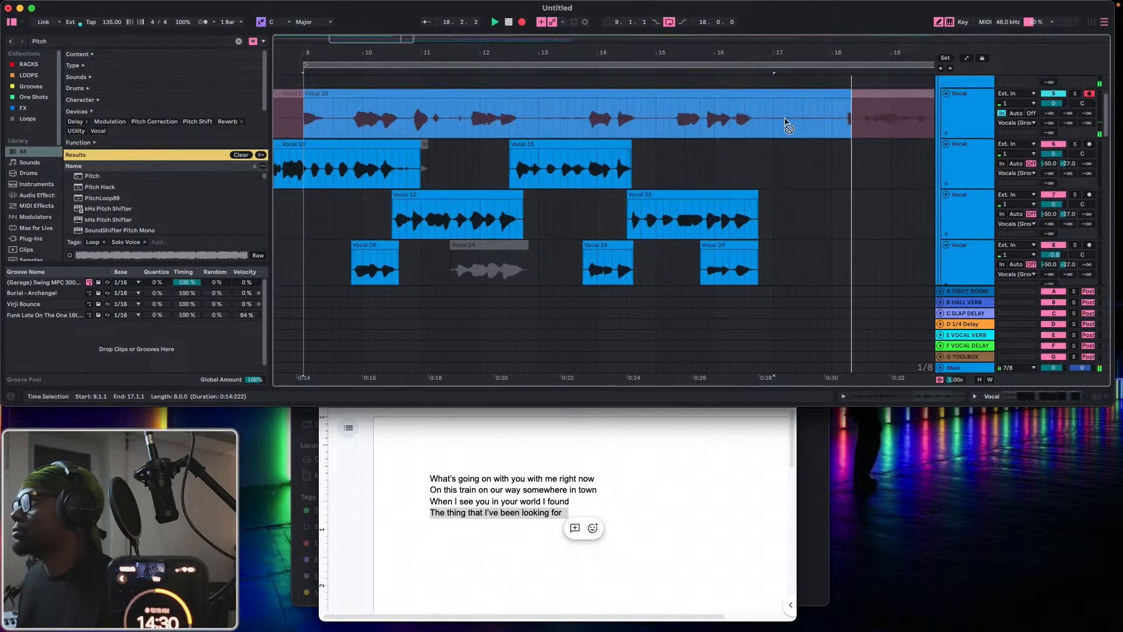
scroll(786, 122, up, 1)
click(523, 22)
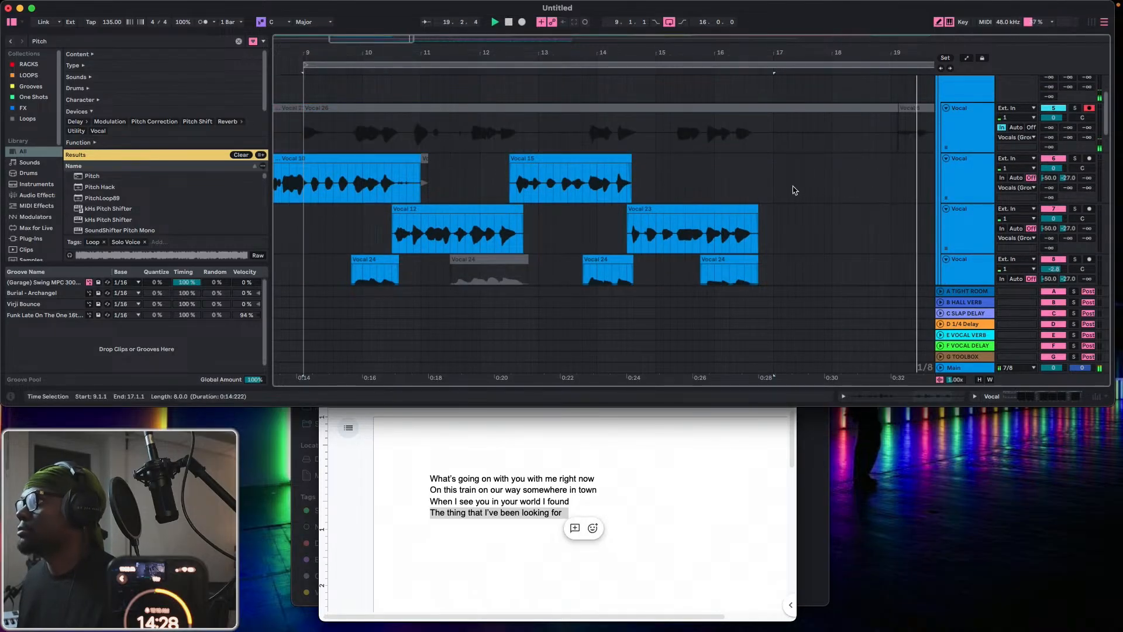
Duplicate the empty sixth Vocal track to add a seventh one below it.
scroll(784, 190, down, 7)
click(965, 178)
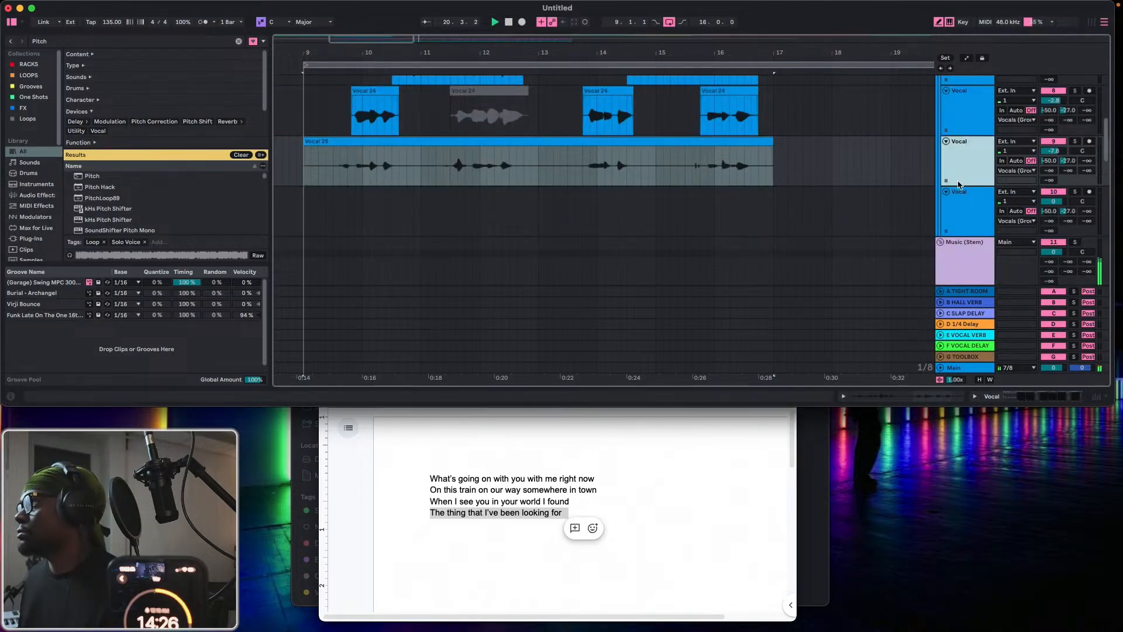
click(953, 205)
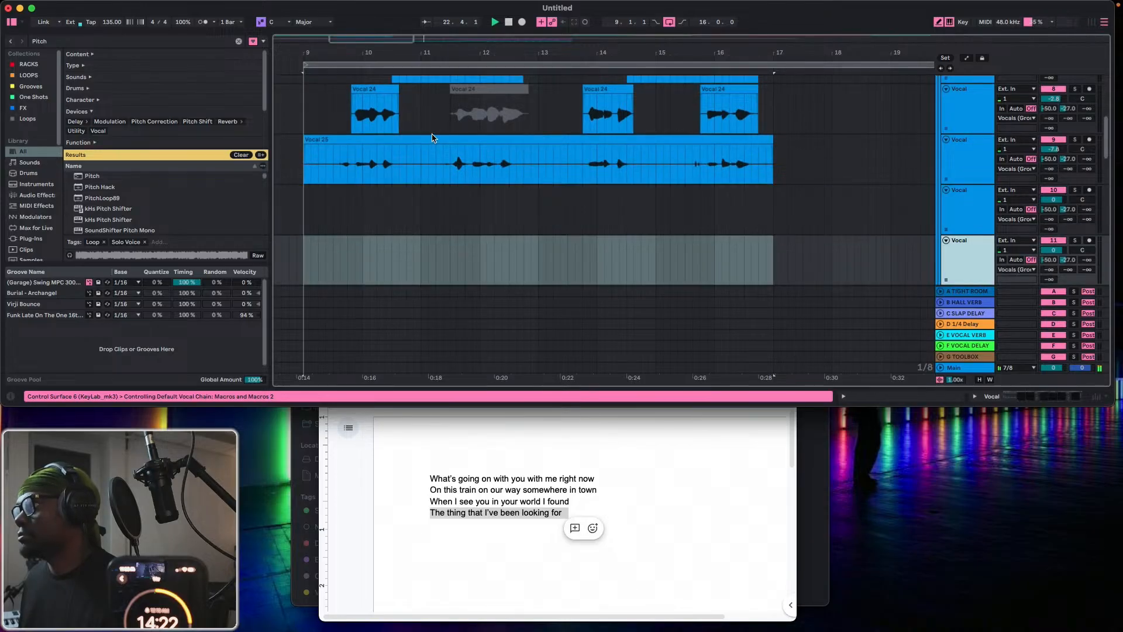
Move the newly recorded clip starting at 9.1.1 from the first Vocal track to the sixth Vocal track.
scroll(433, 144, up, 7)
click(460, 121)
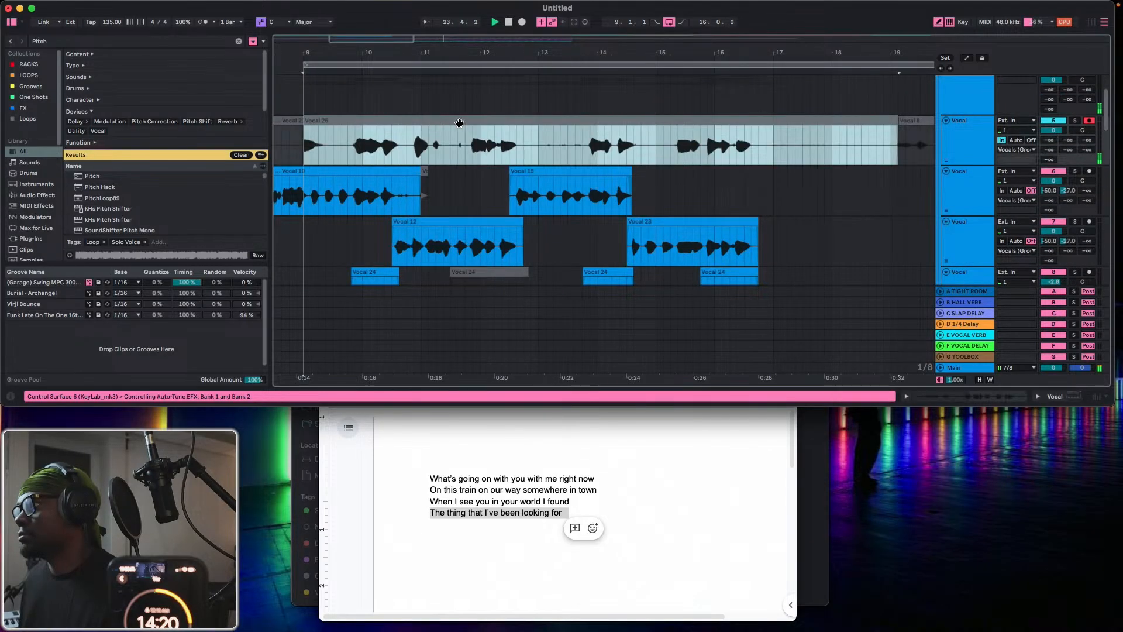
drag(741, 118, 740, 291)
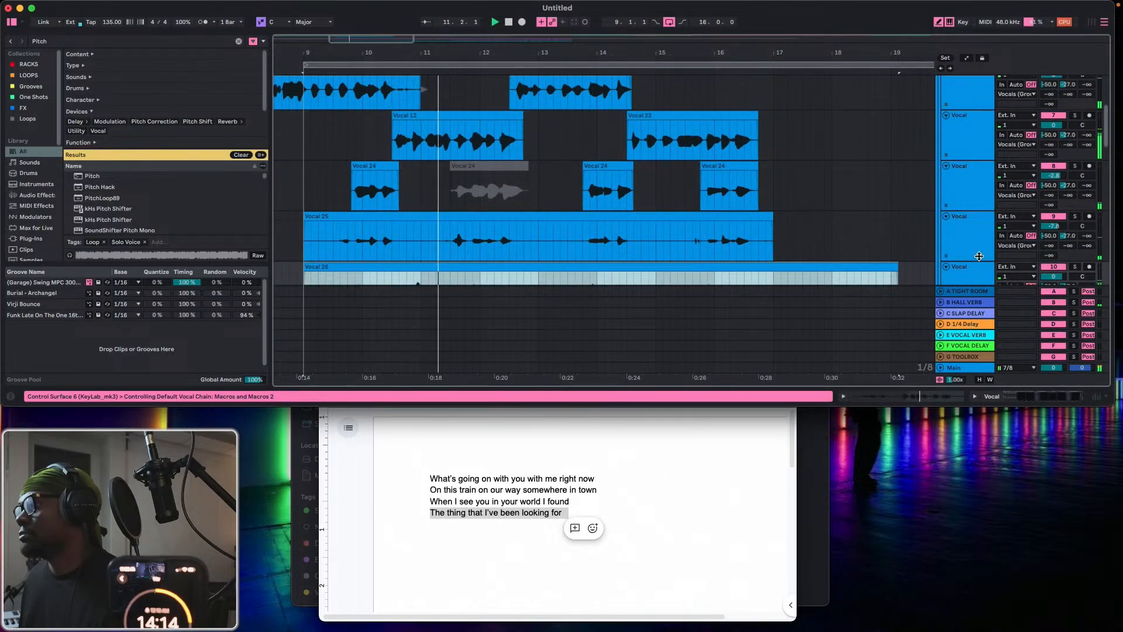
Cut the unwanted sections 10.4.1–11.4.1, 12.4.1–13.4.1 and 14.4.3–15.2.1 out of the clip on the sixth Vocal track.
scroll(652, 223, down, 4)
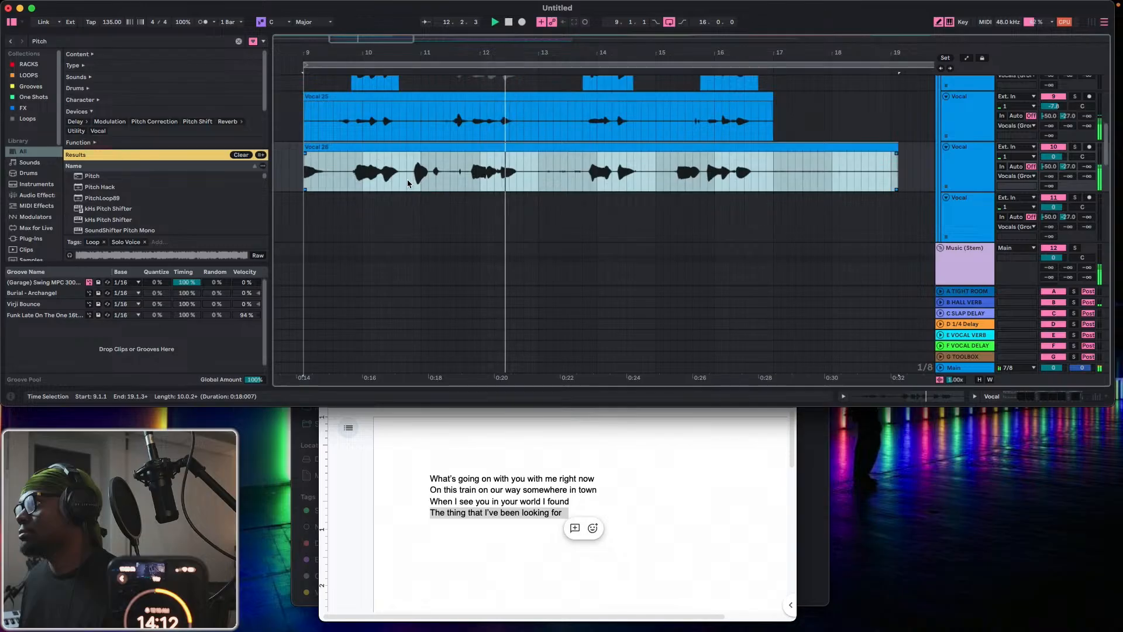
drag(407, 179, 465, 182)
key(Delete)
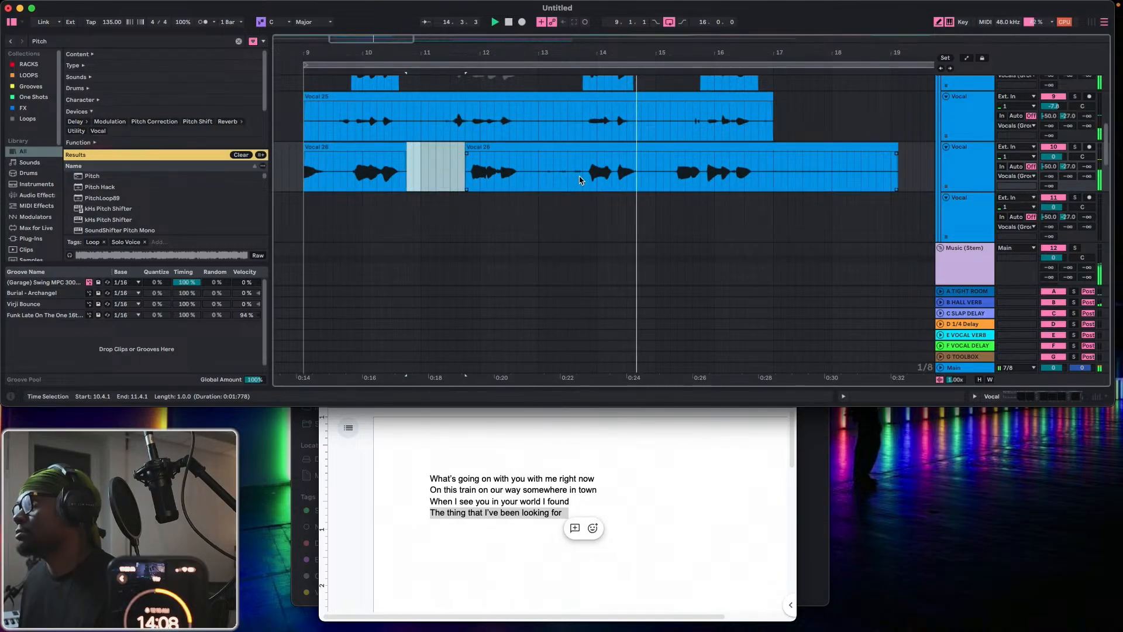
drag(582, 175, 522, 182)
key(super+e)
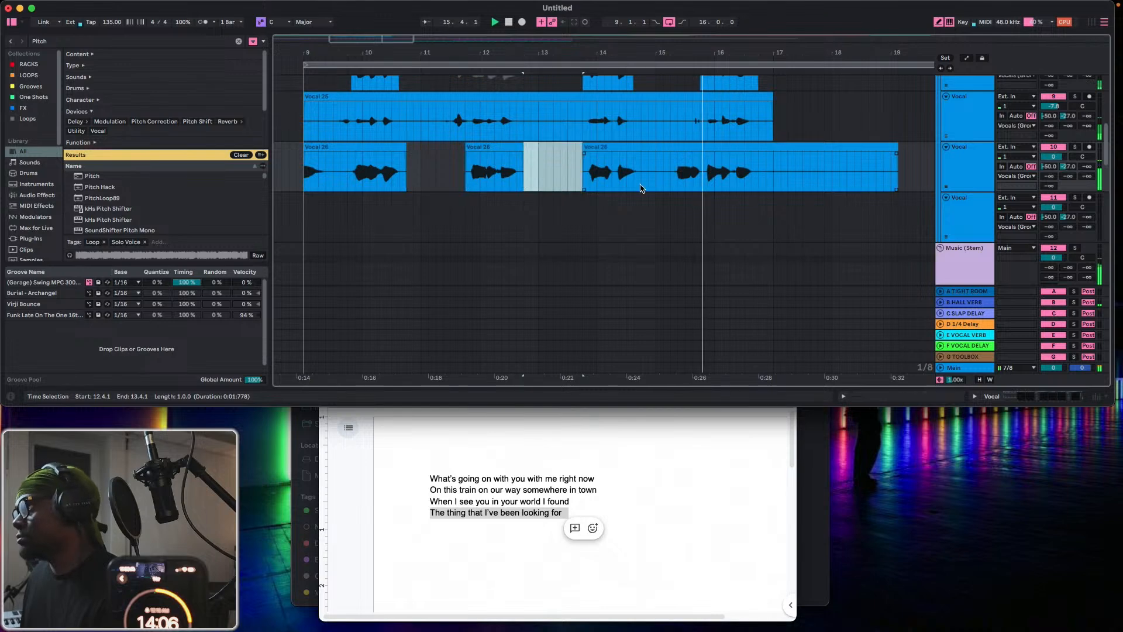
key(Delete)
drag(649, 175, 670, 176)
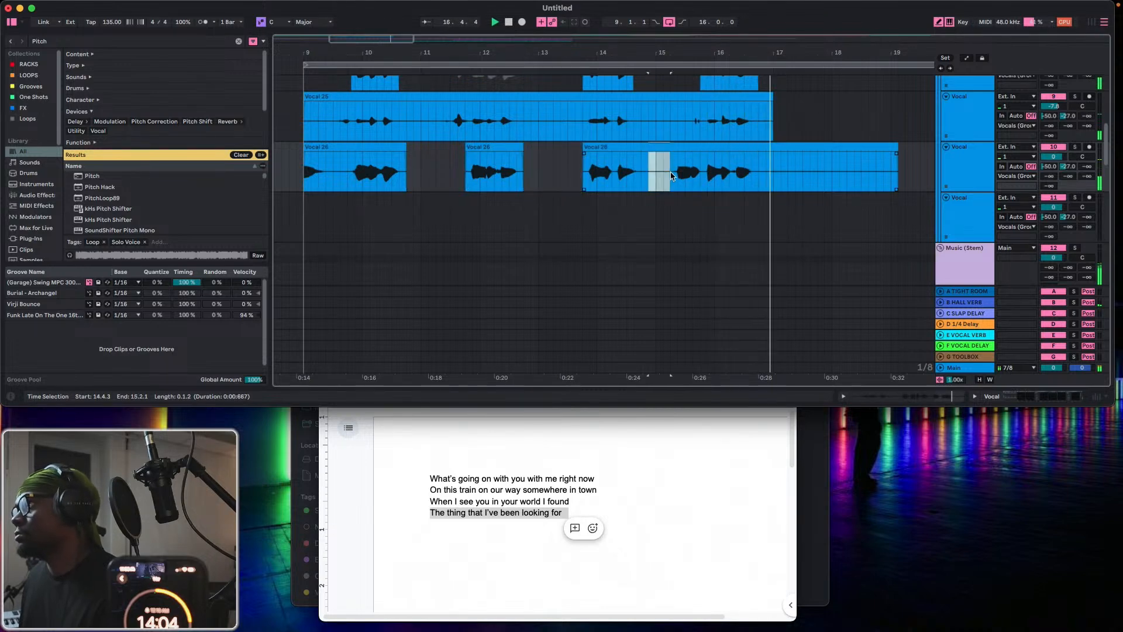
key(super+e)
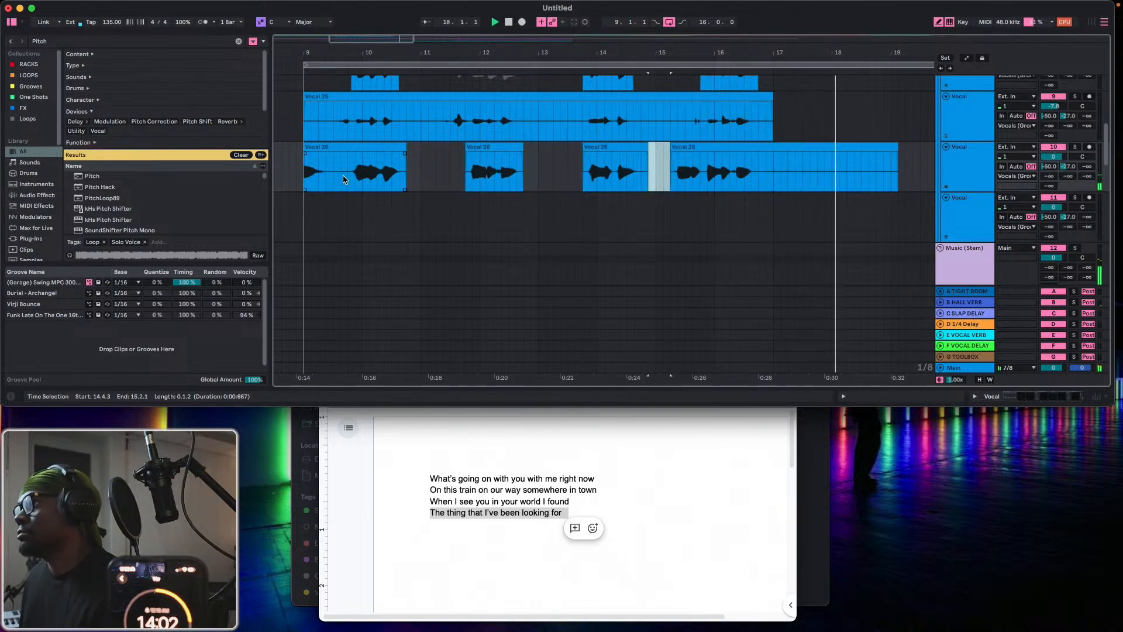
drag(687, 54, 792, 44)
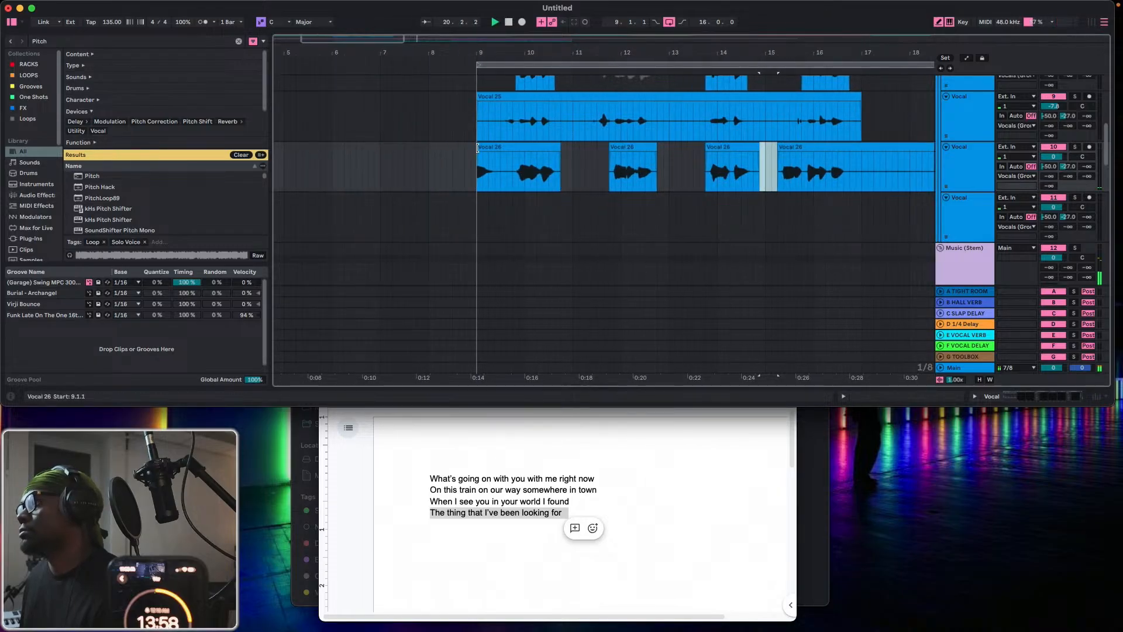
Extend the first clip on the sixth Vocal track back to 8.2.1, shift the loop to start at 8.1.1 and play it.
drag(478, 148, 442, 158)
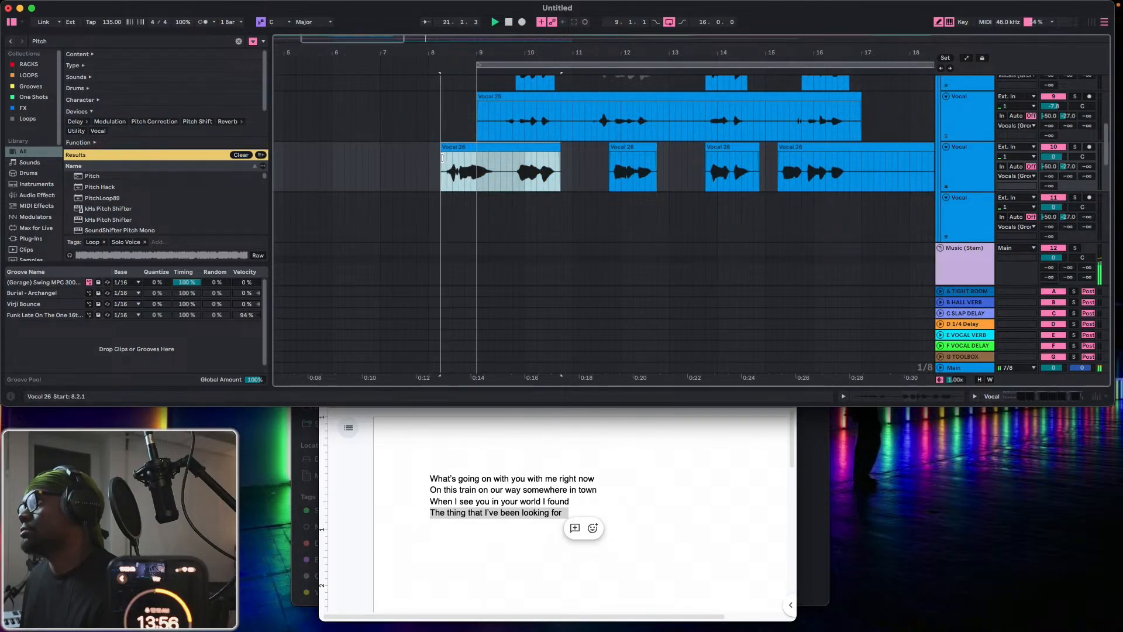
drag(509, 65, 464, 71)
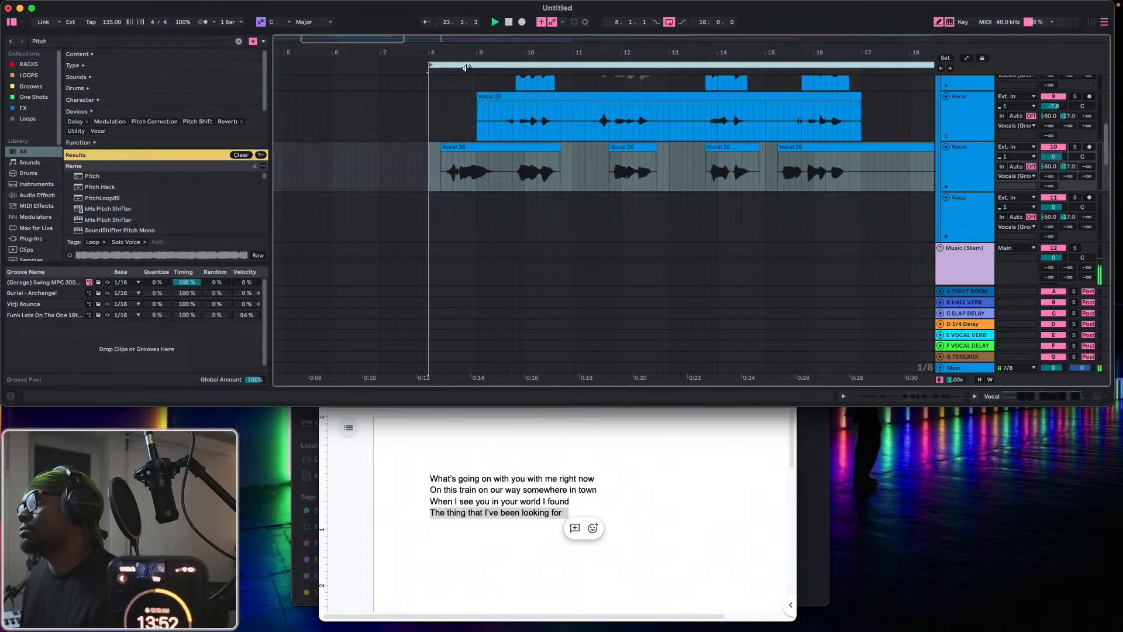
key(space)
scroll(458, 130, up, 2)
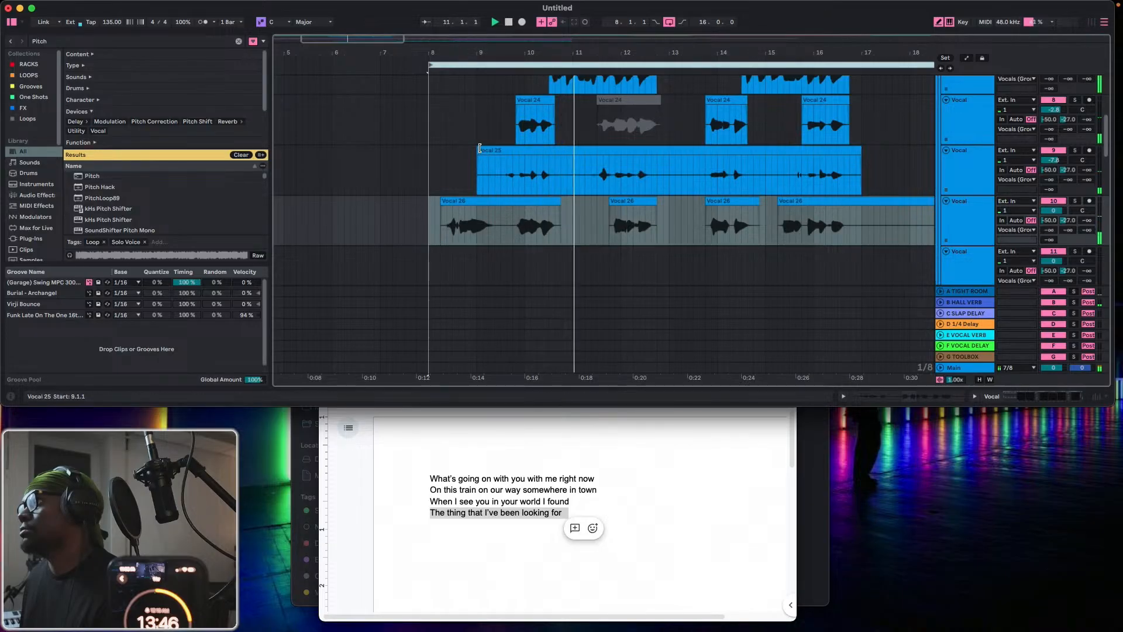
Trim the fifth Vocal track's clip to start at 9.4.1 and remove 16.4.1–19.4.3 from the sixth Vocal track.
drag(478, 151, 514, 151)
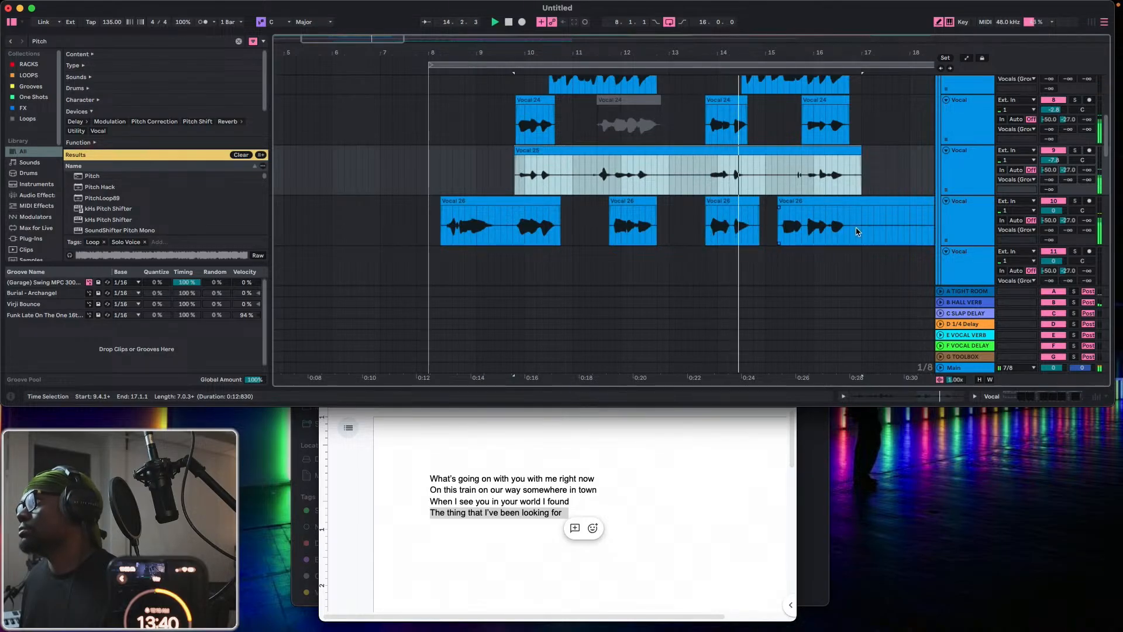
drag(856, 230, 938, 235)
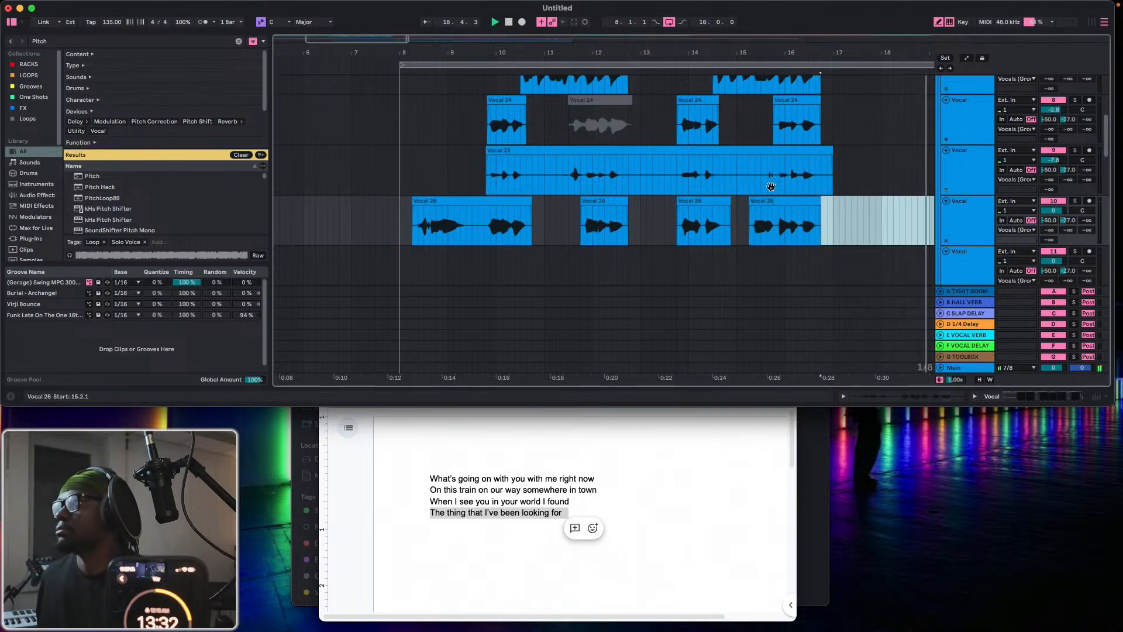
drag(775, 55, 608, 55)
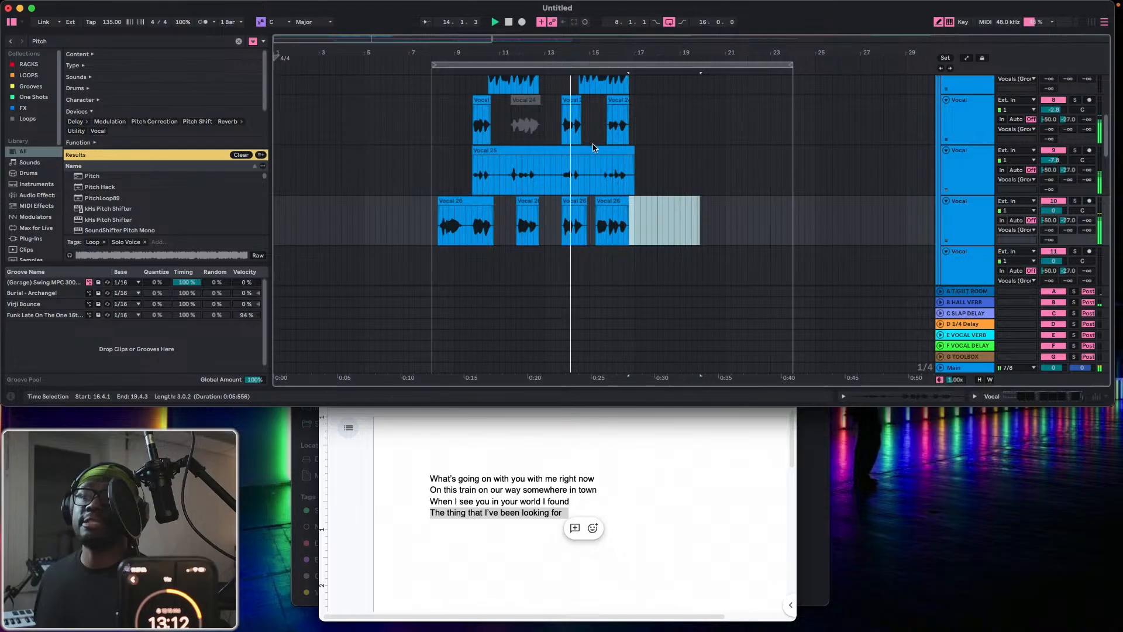
Record looped takes from bar 8 on the first Vocal track, stopping the recording just past bar 19.
scroll(920, 157, up, 8)
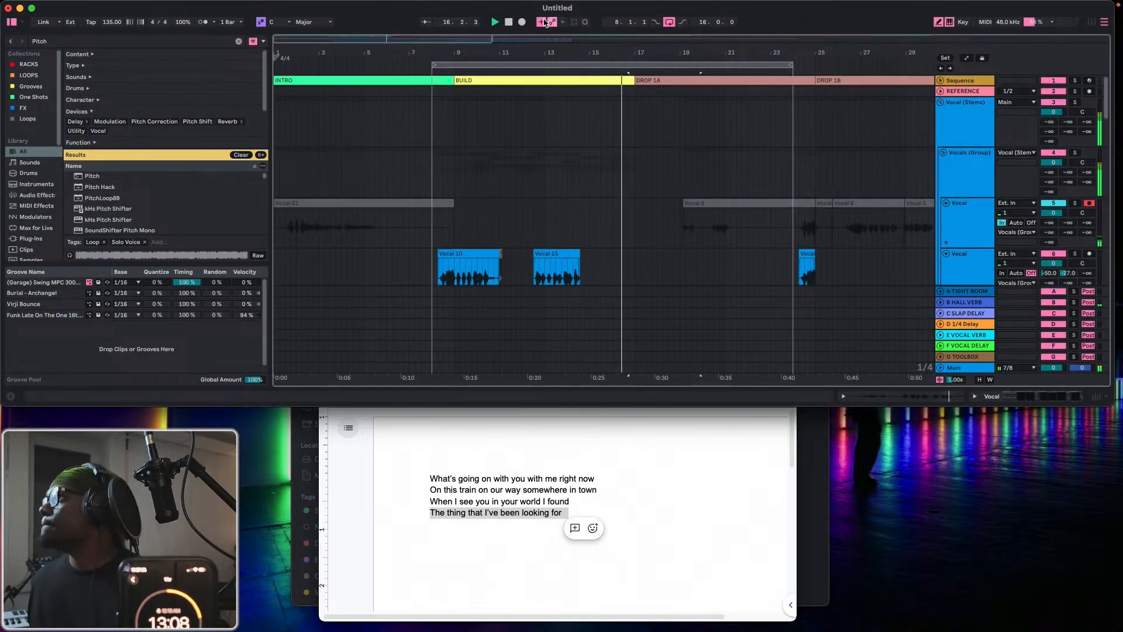
click(522, 23)
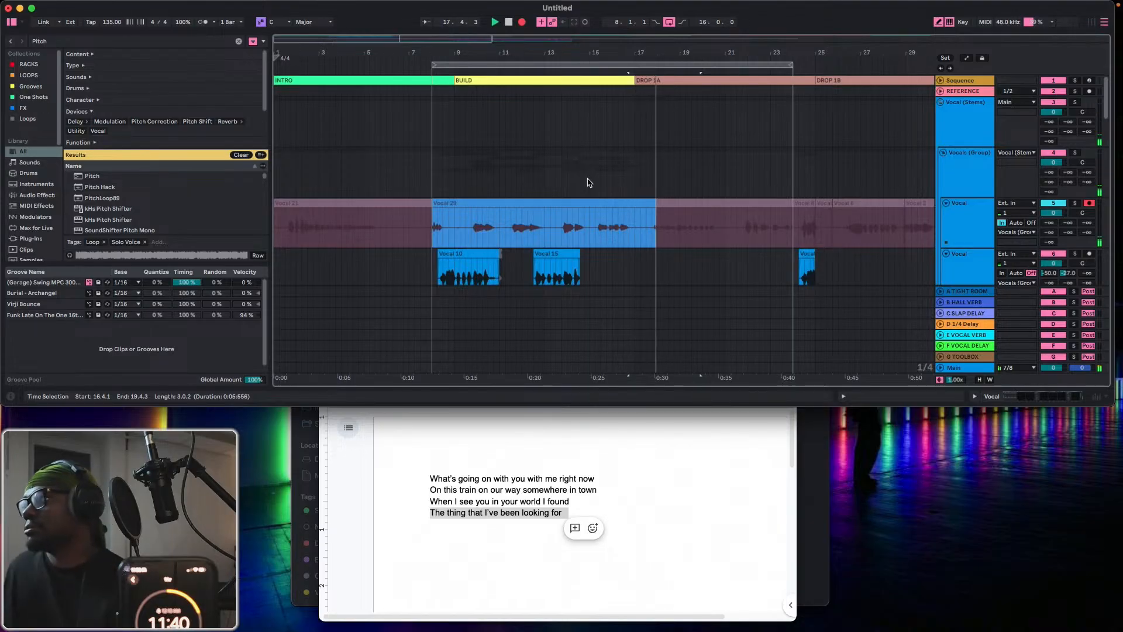
click(521, 24)
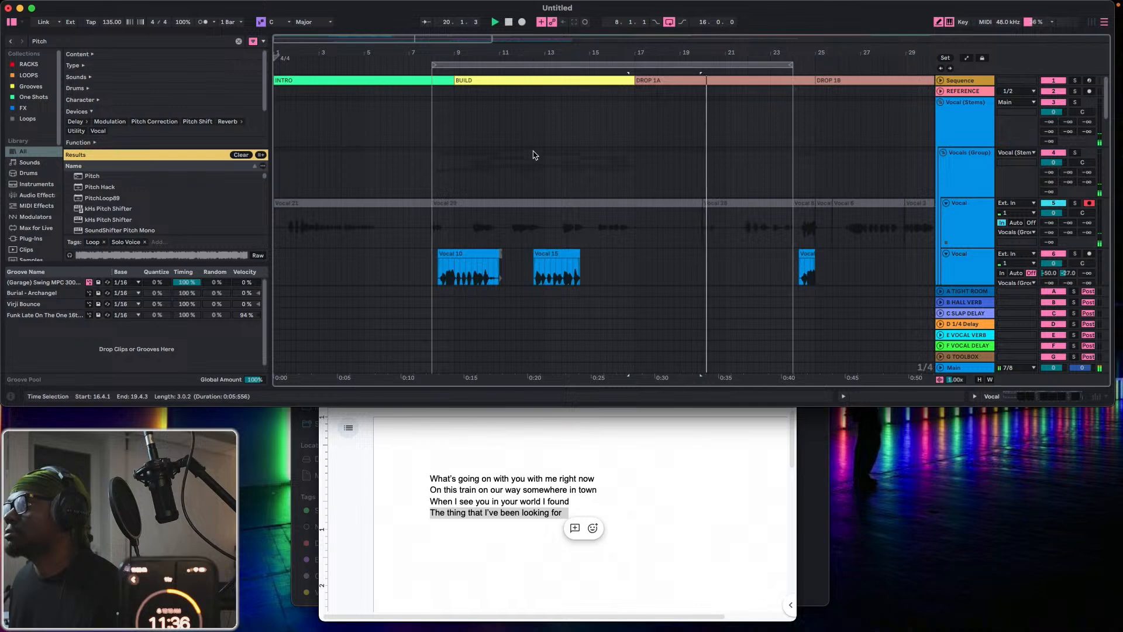
Isolate the section 9.3.1–17.1.1 of the newly recorded take on the first Vocal track.
scroll(494, 206, down, 2)
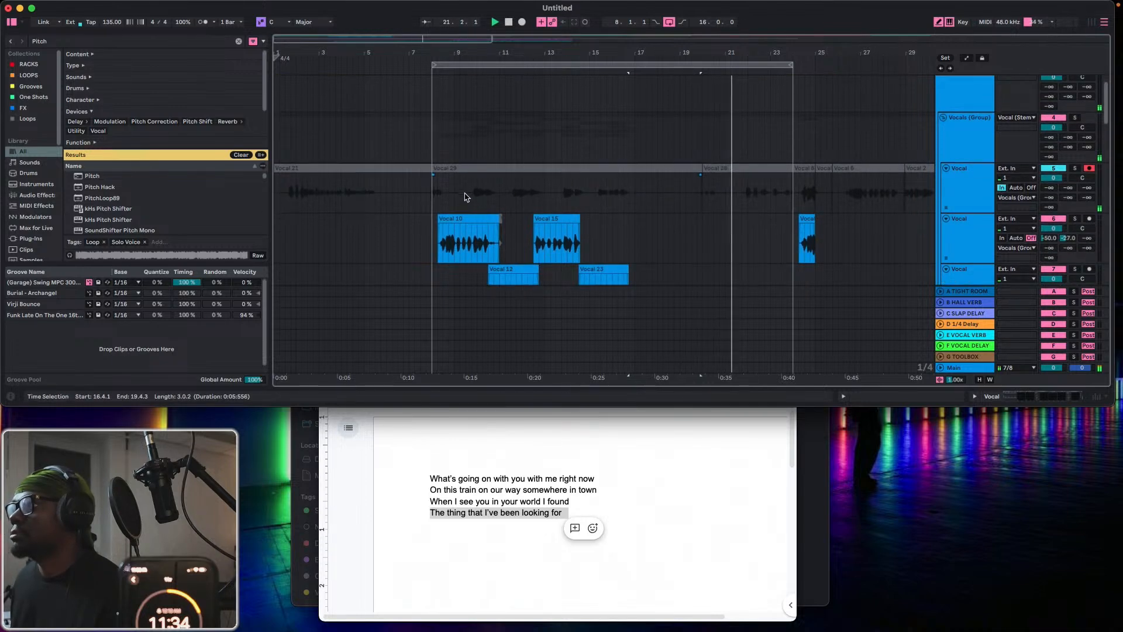
drag(465, 196, 637, 207)
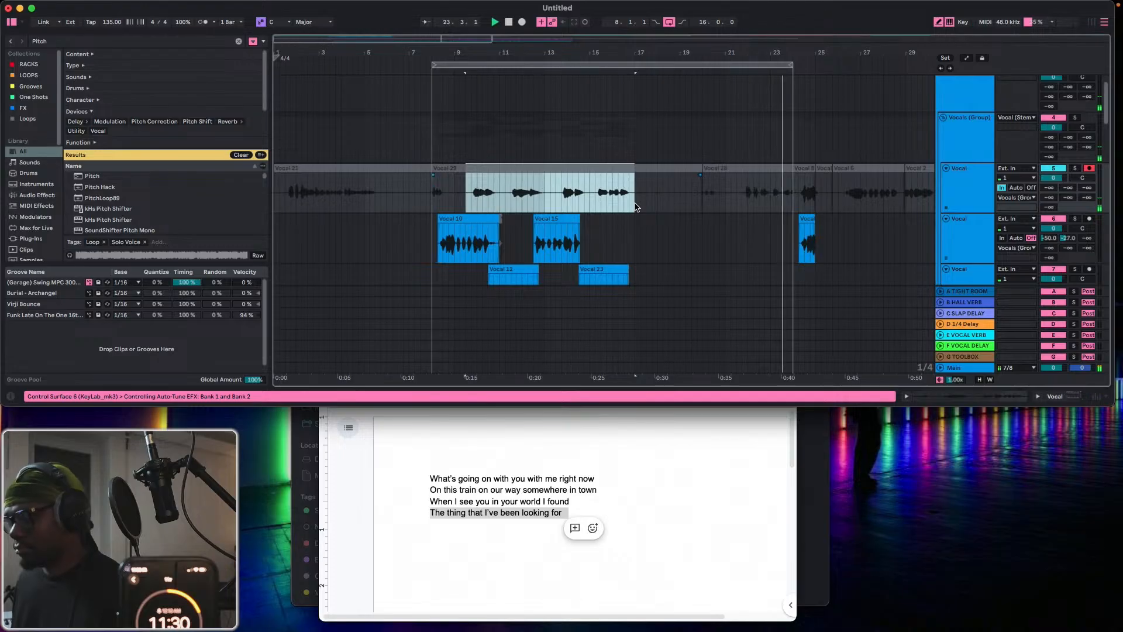
scroll(679, 205, down, 5)
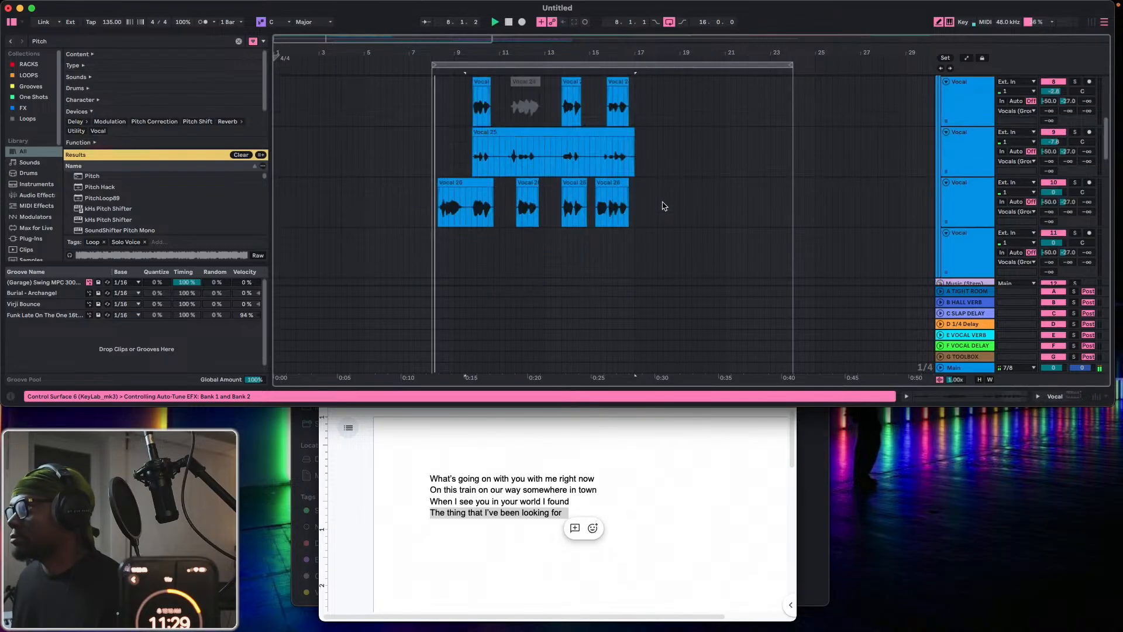
click(957, 261)
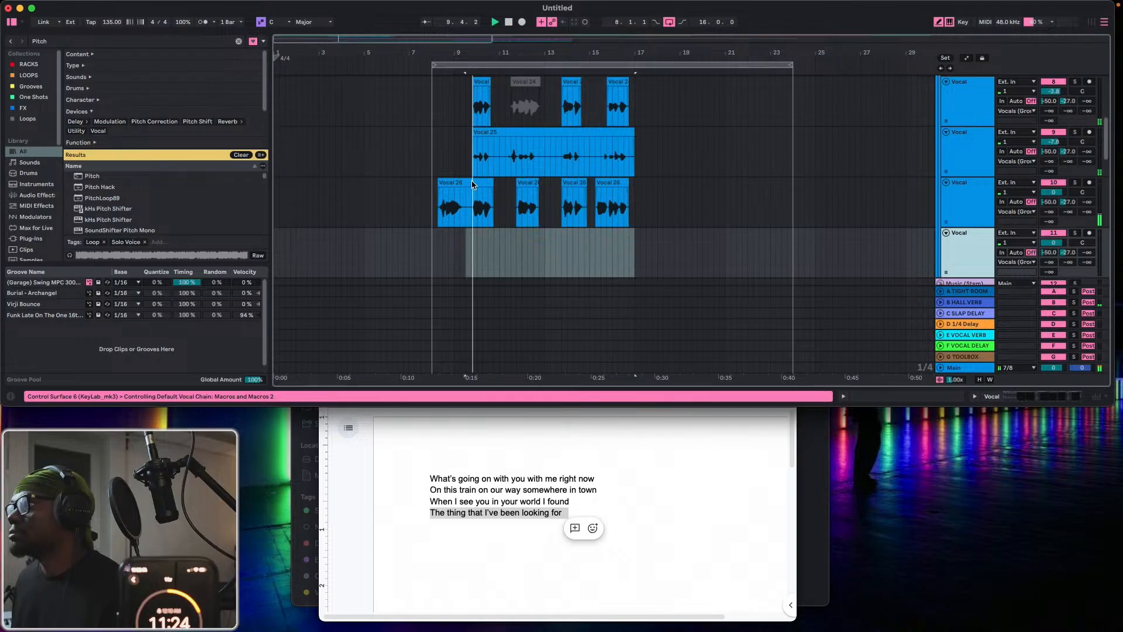
scroll(476, 175, up, 5)
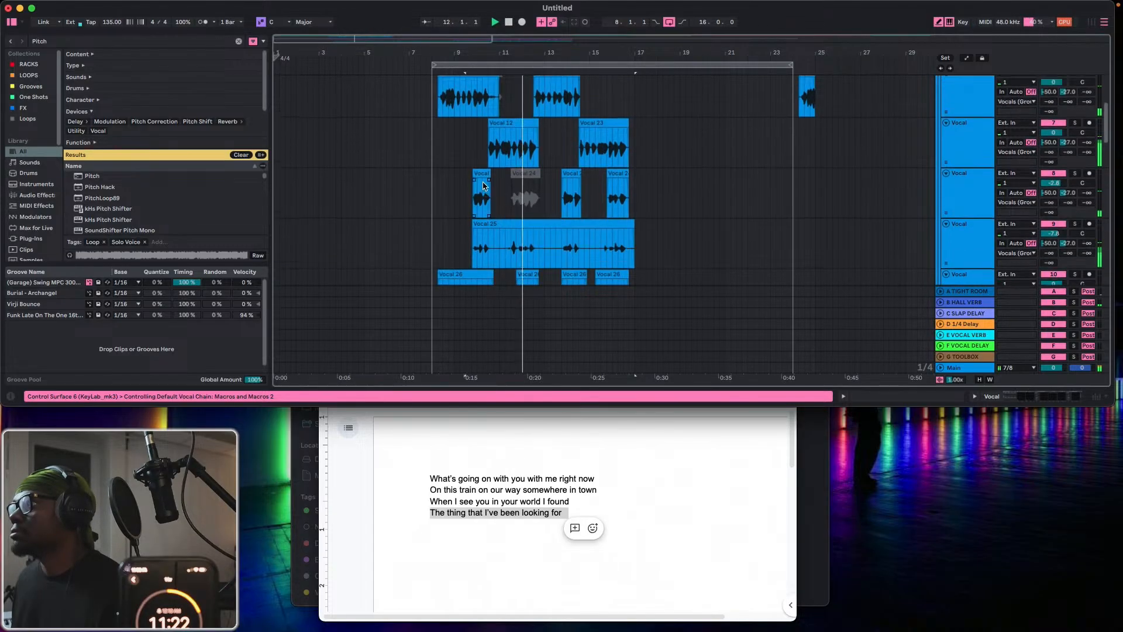
Fold the second through sixth Vocal tracks to their compact height.
click(946, 222)
click(947, 233)
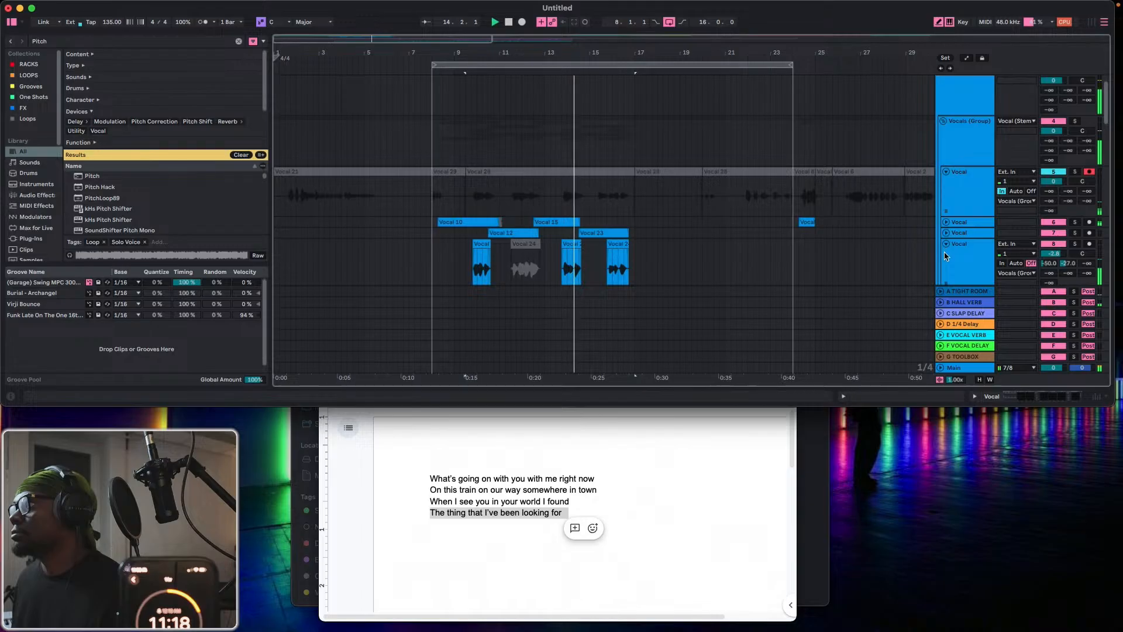
click(946, 244)
click(947, 258)
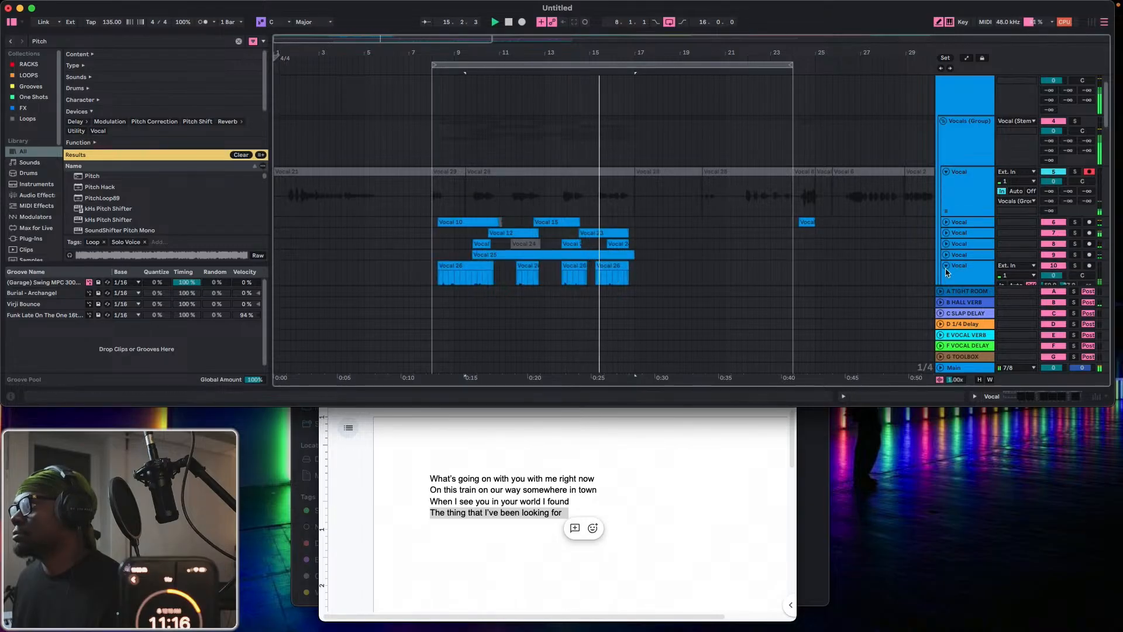
click(946, 267)
Move the isolated section 9.3.1–17.1.1 from the first Vocal track to the seventh Vocal track.
scroll(836, 274, down, 1)
scroll(835, 274, down, 3)
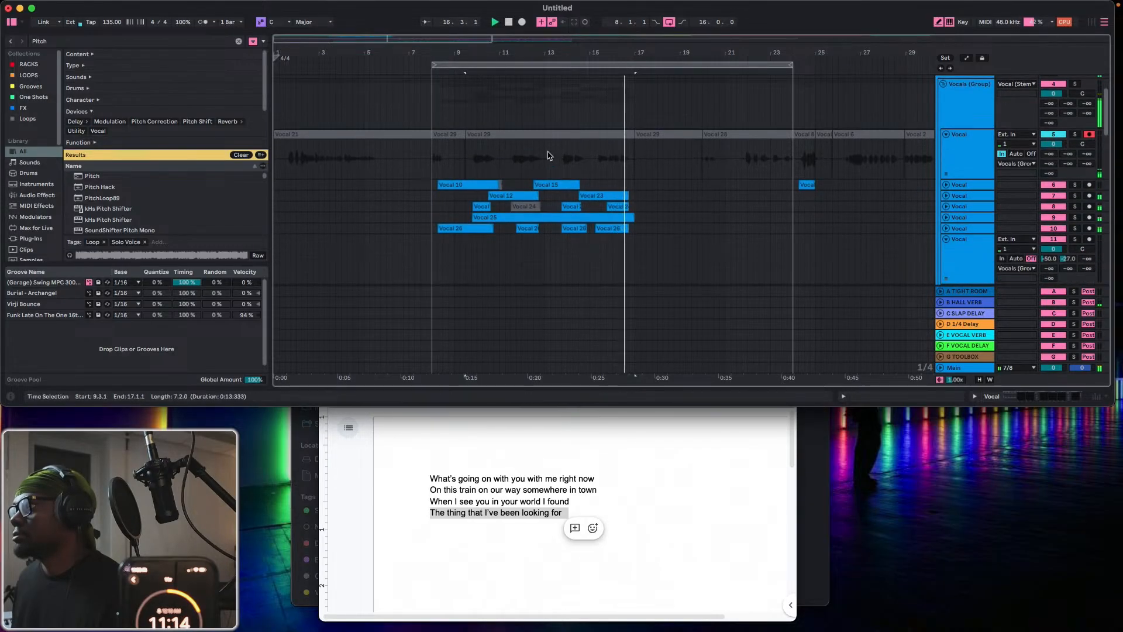
drag(546, 150, 545, 238)
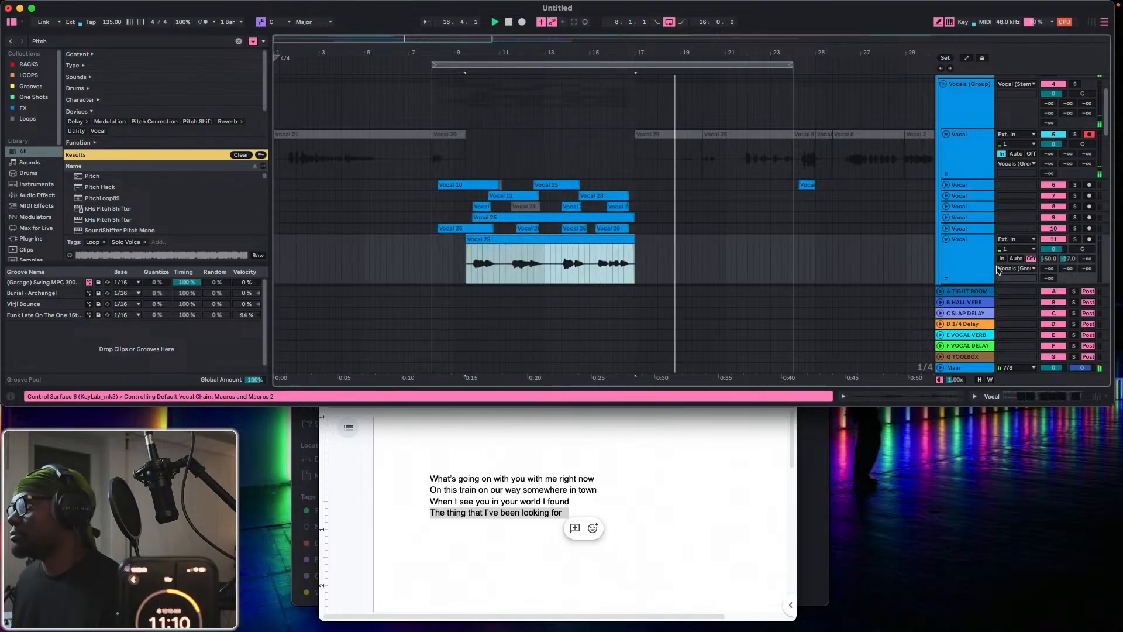
Cut three gaps between the phrases out of the clip on the seventh Vocal track, the last one spanning 14.4.1–15.2.1.
drag(500, 266, 594, 272)
key(Delete)
key(super+e)
key(Delete)
key(super+e)
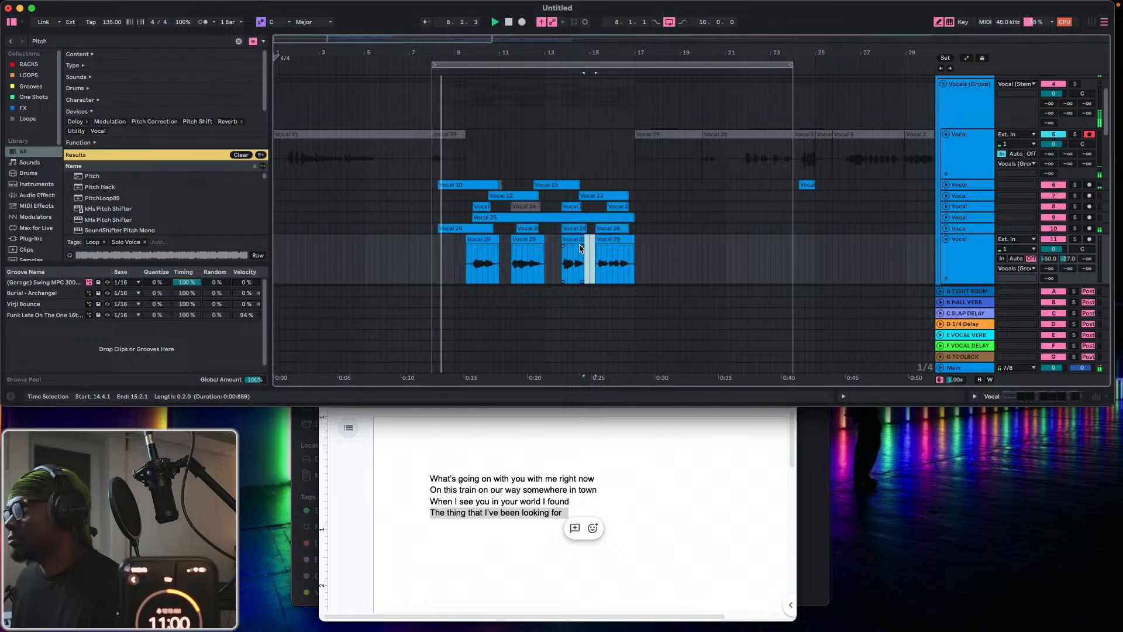
Lower the seventh Vocal track's volume to about -5.5 dB.
key(0)
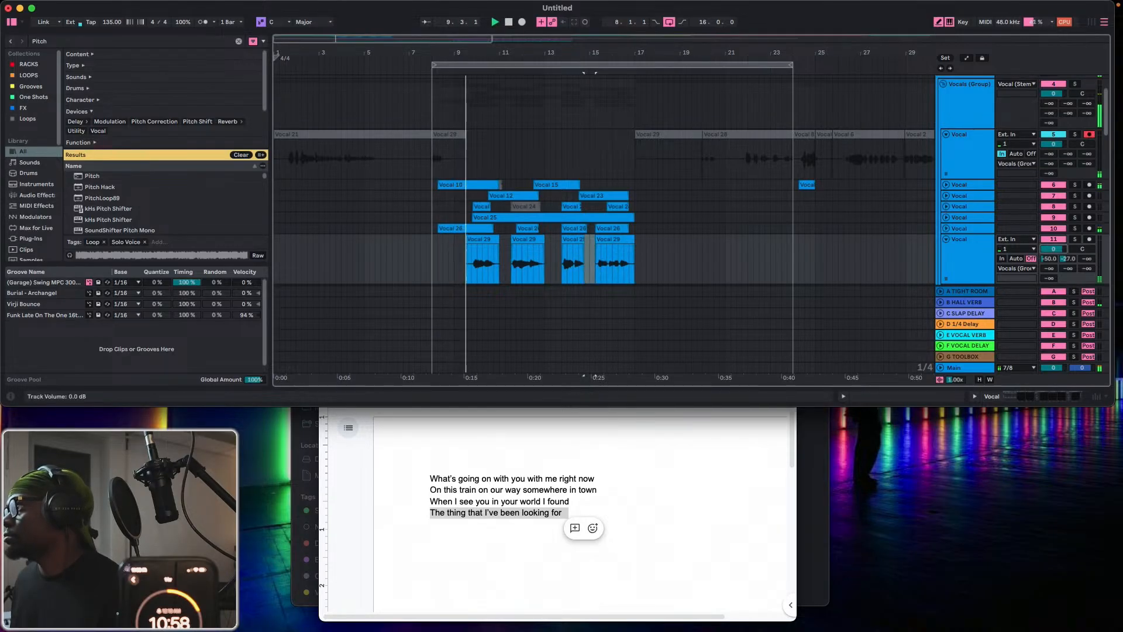
drag(1054, 249, 1053, 261)
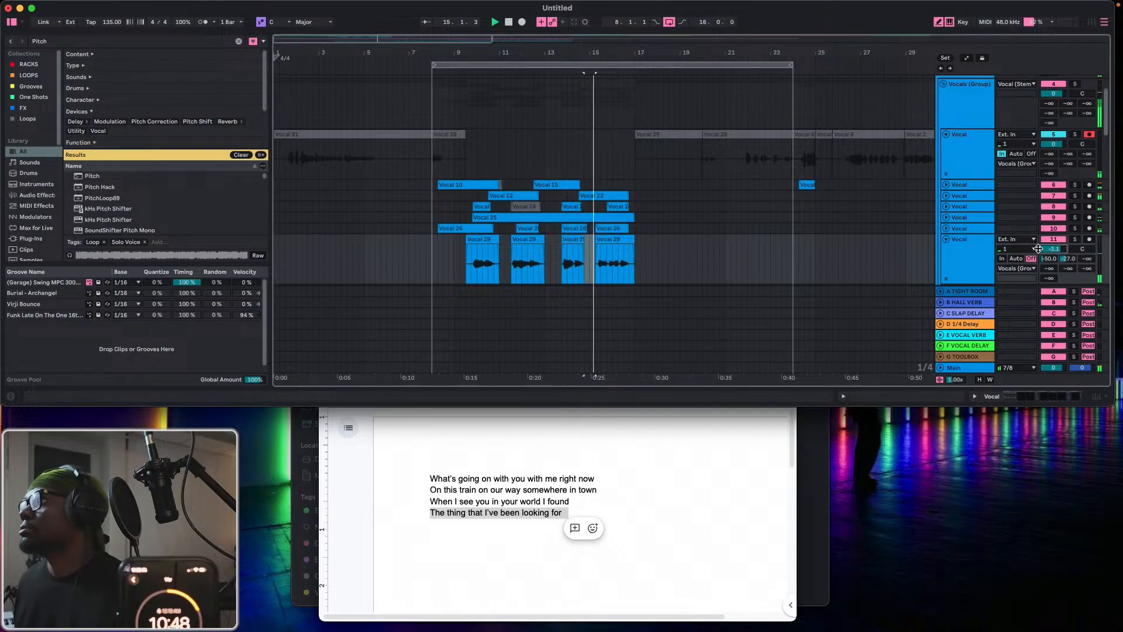
drag(1038, 249, 1038, 257)
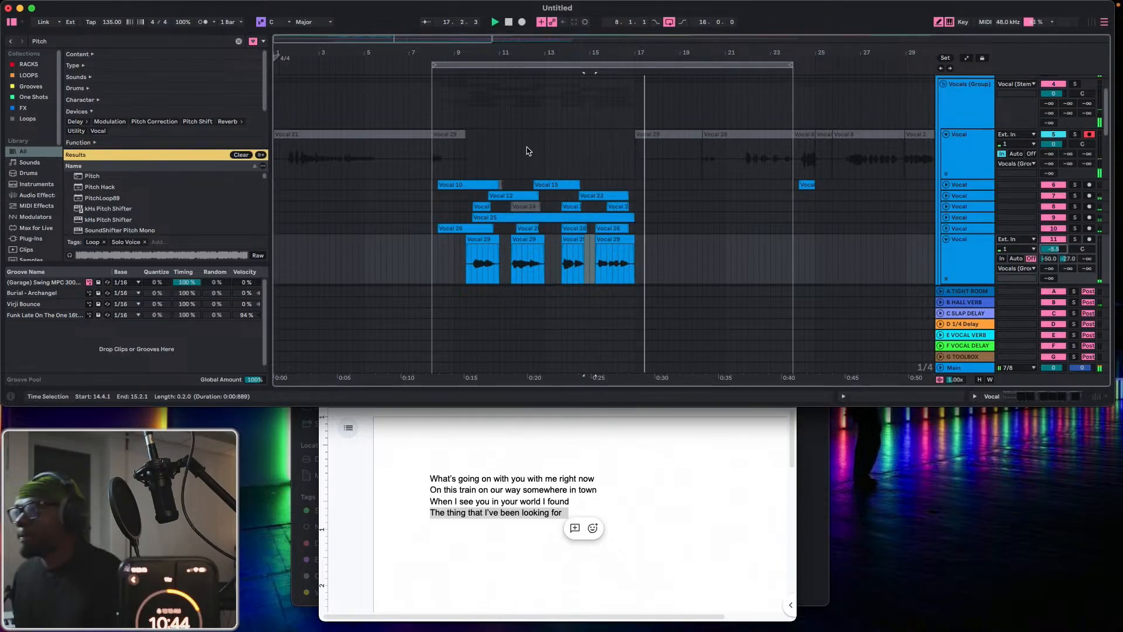
Trim the start of the first clip and the end of the last clip on the seventh Vocal track.
click(467, 239)
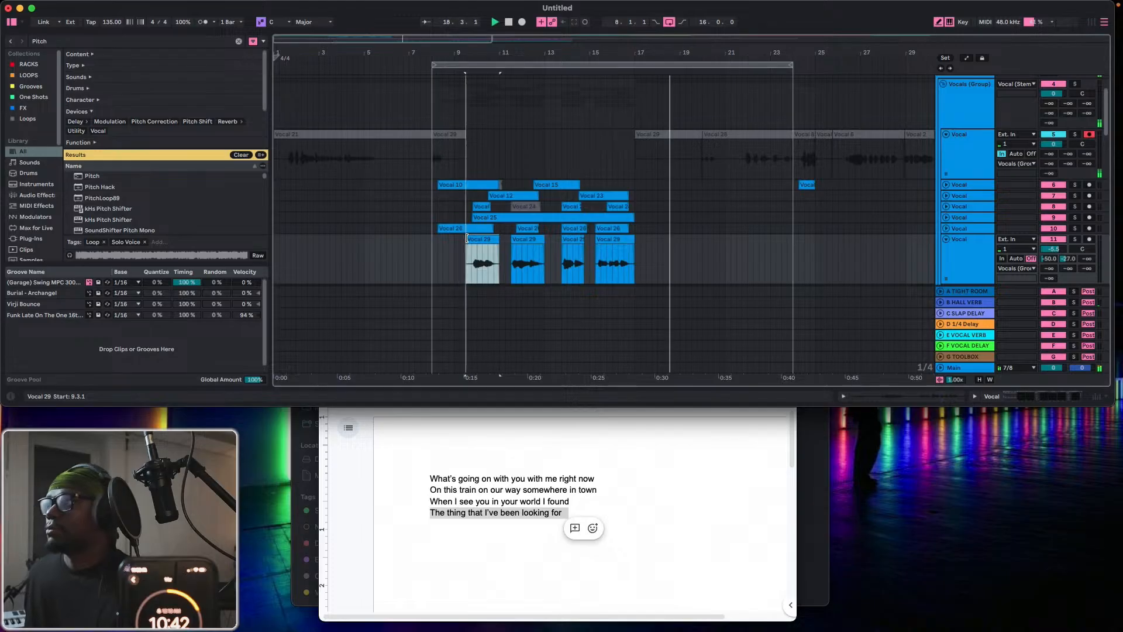
drag(468, 238, 472, 238)
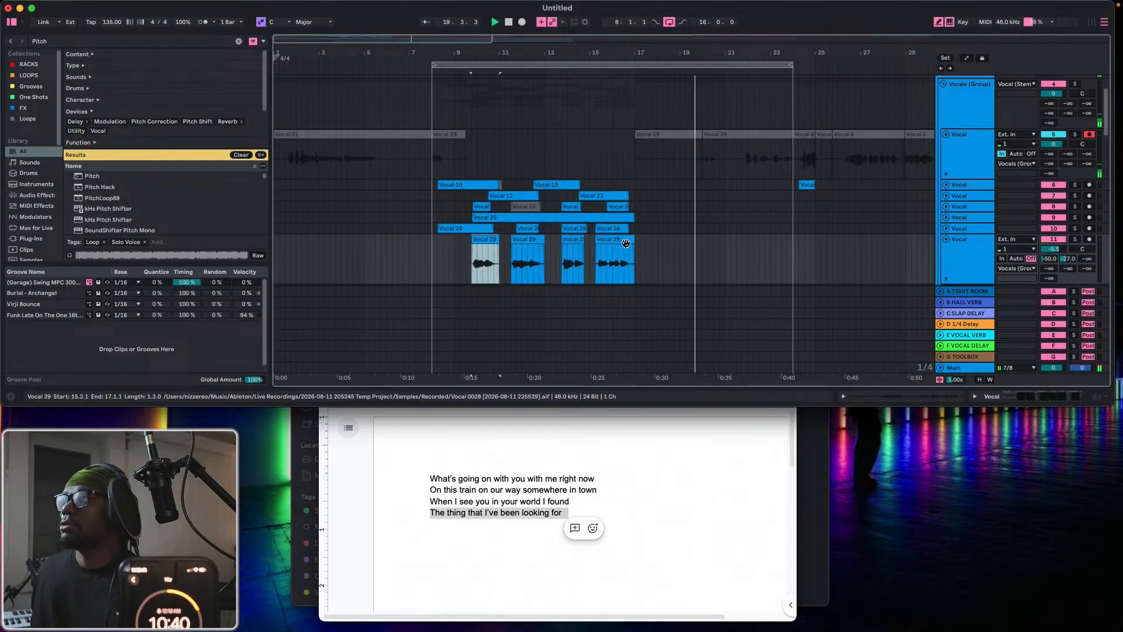
drag(633, 240, 630, 241)
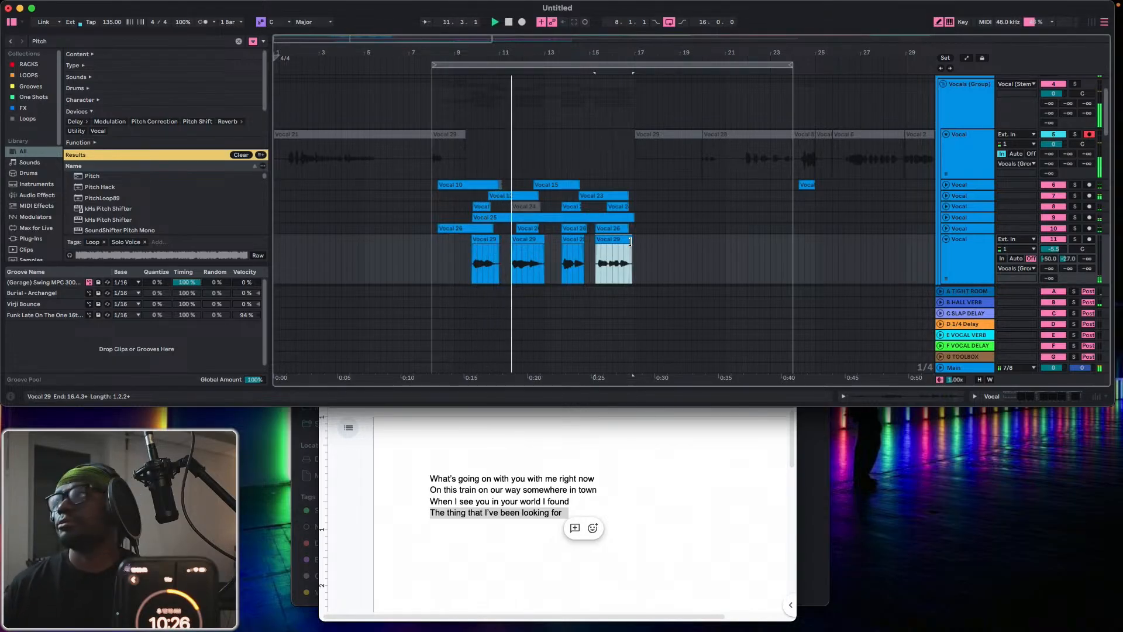
Record further looped takes on the first Vocal track, stopping on a loop pass just before bar 10.
click(523, 22)
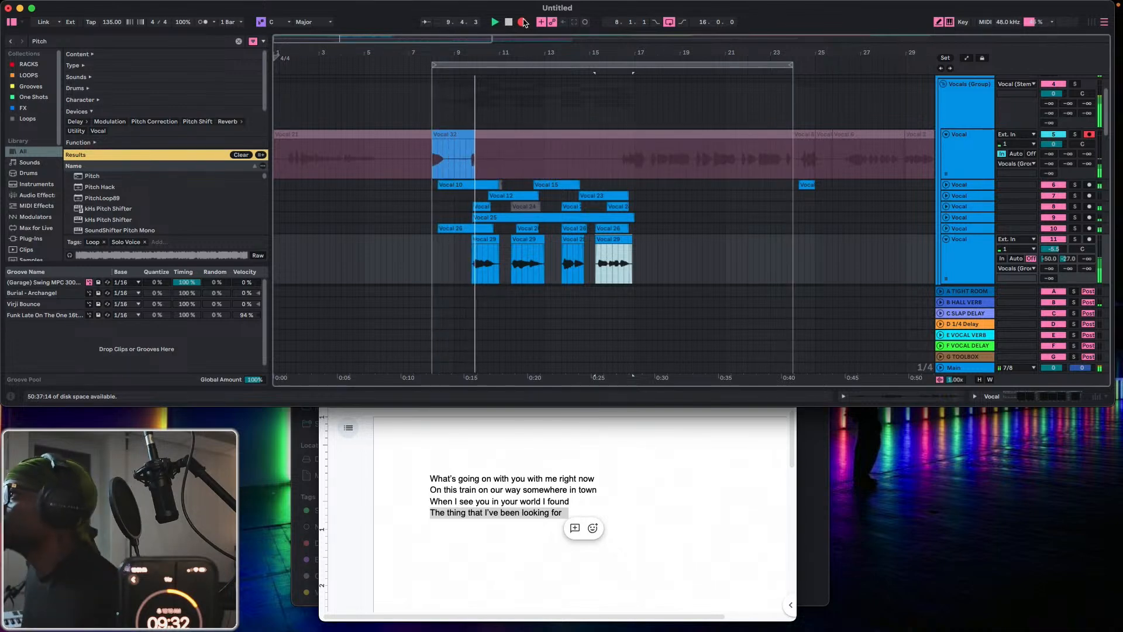
click(522, 22)
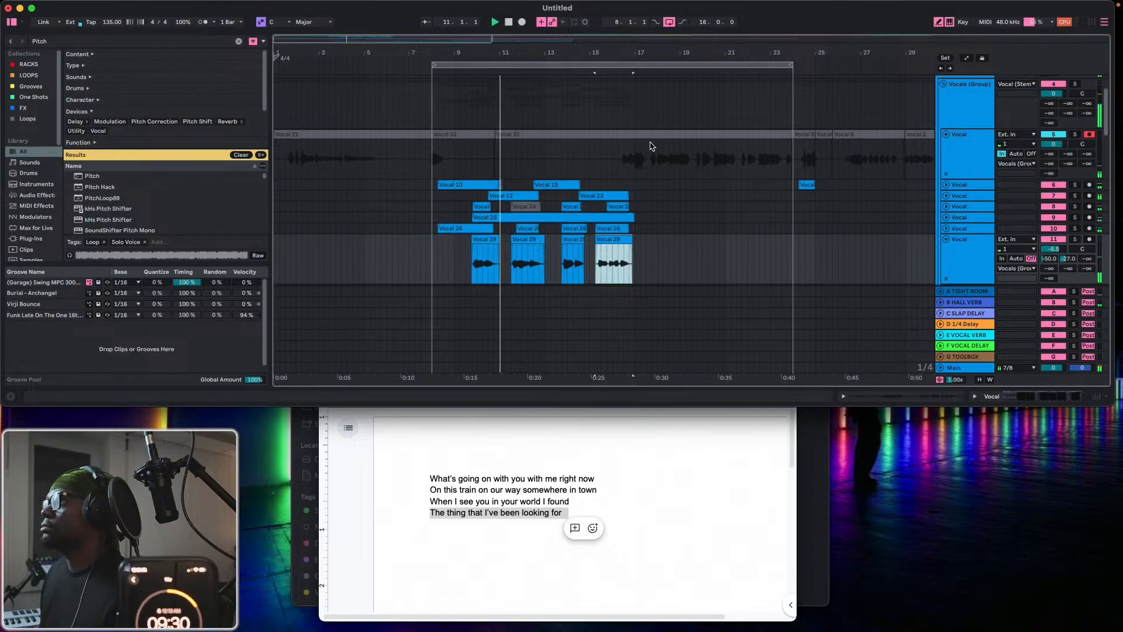
Split the new take at 16.2.1, move its section 16.2.1–24.1.1 to the second Vocal track and unfold that track.
click(618, 164)
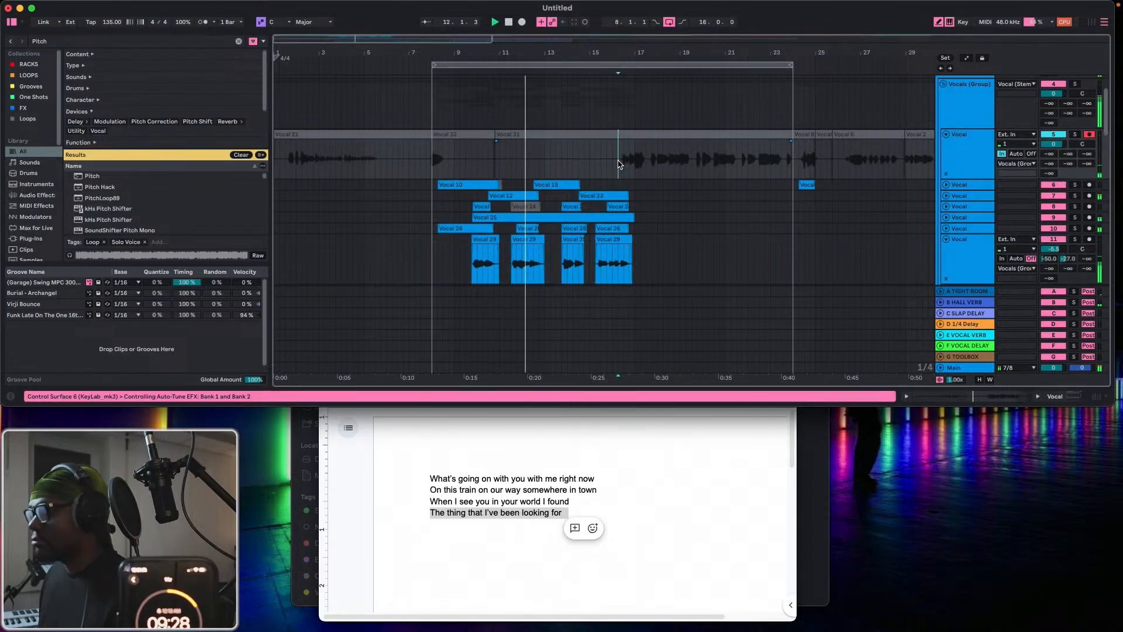
click(647, 134)
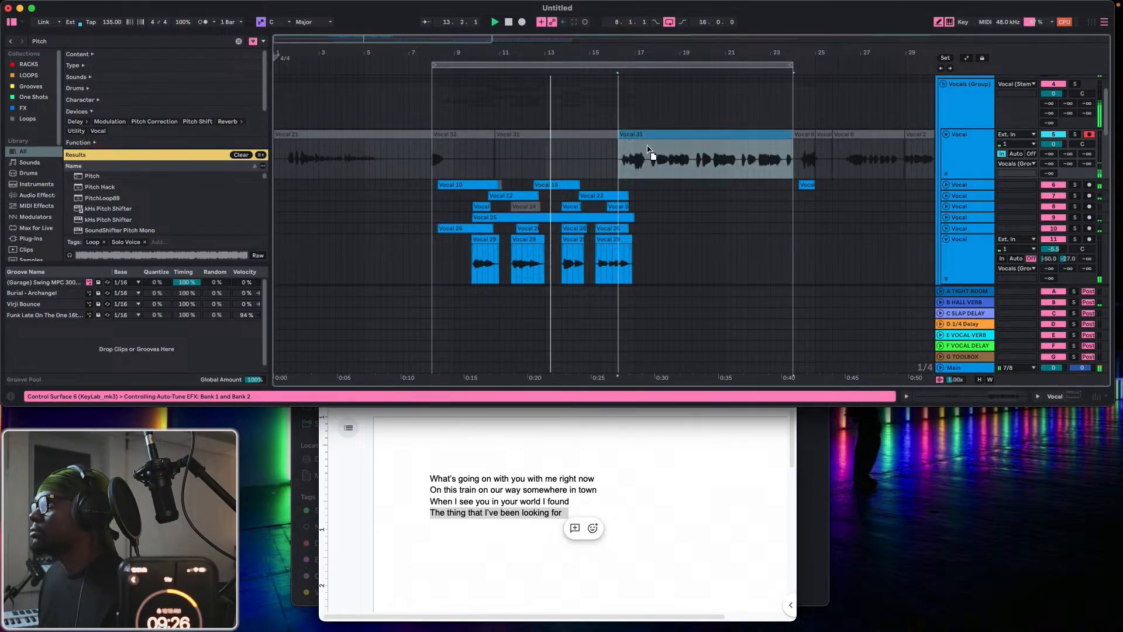
drag(649, 163, 649, 185)
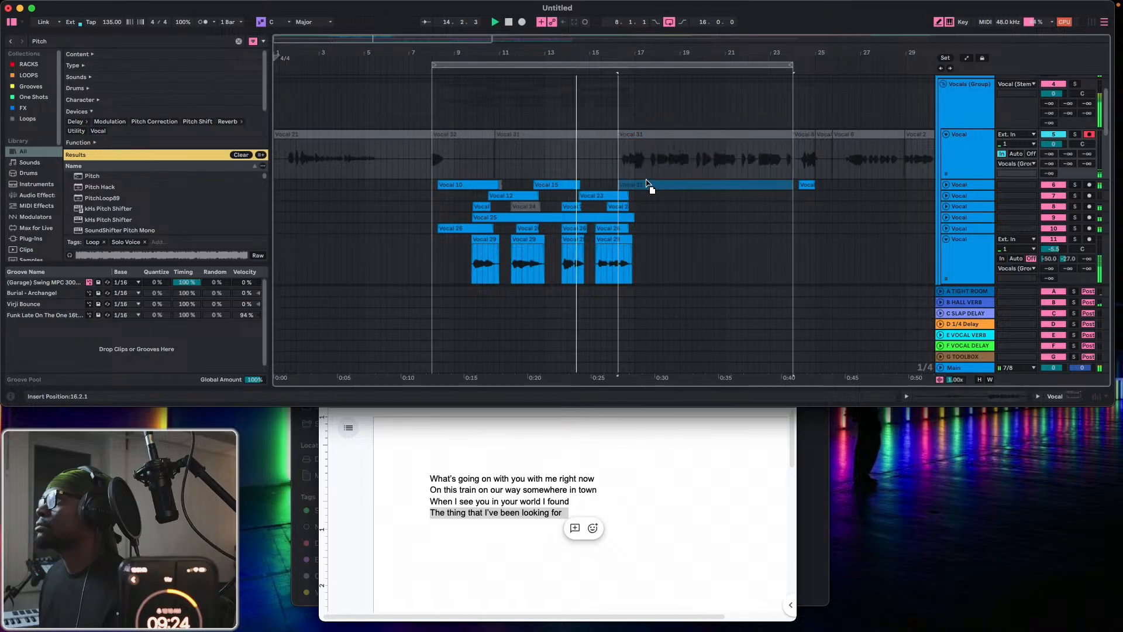
click(947, 185)
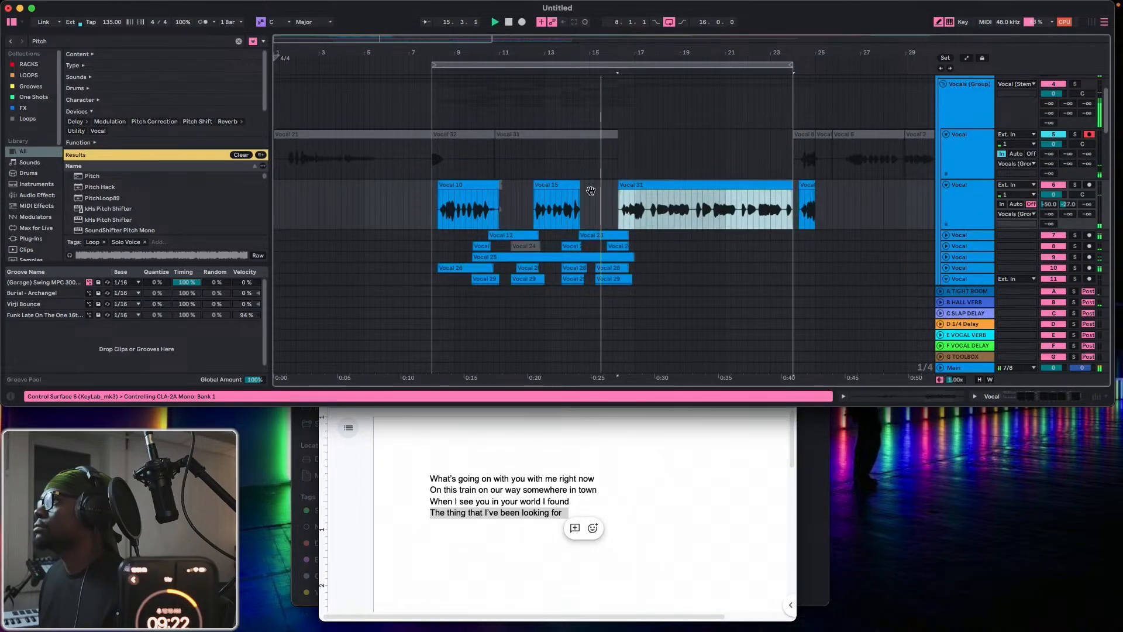
Split the long take on the second Vocal track after its first phrase and trim the following part to start at 17.3.3.
drag(650, 54, 650, 94)
click(663, 212)
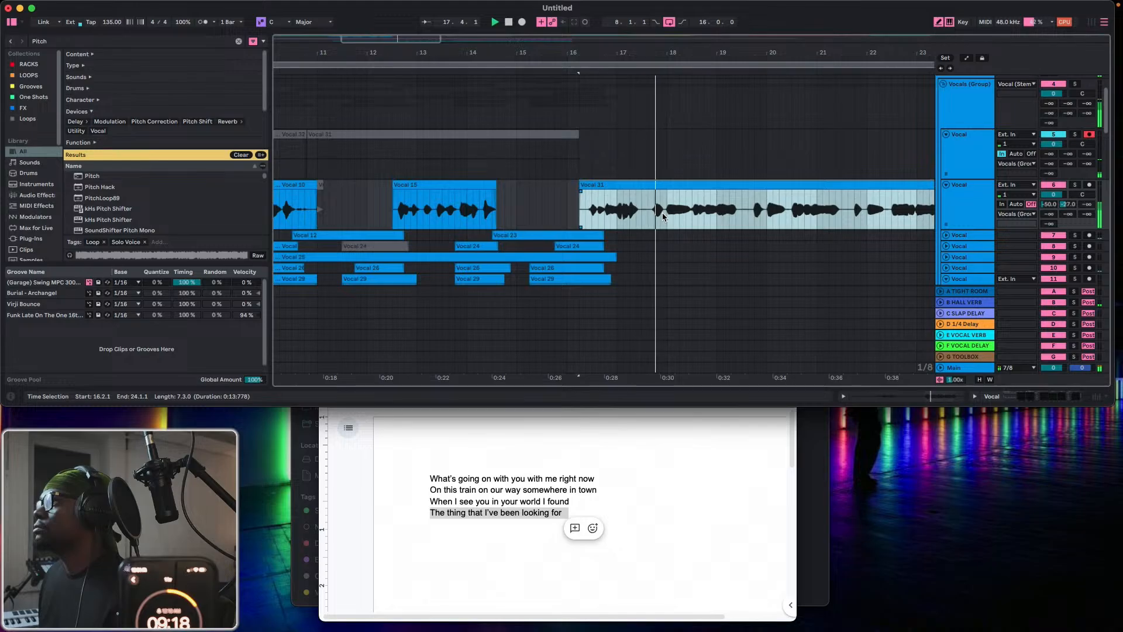
click(643, 215)
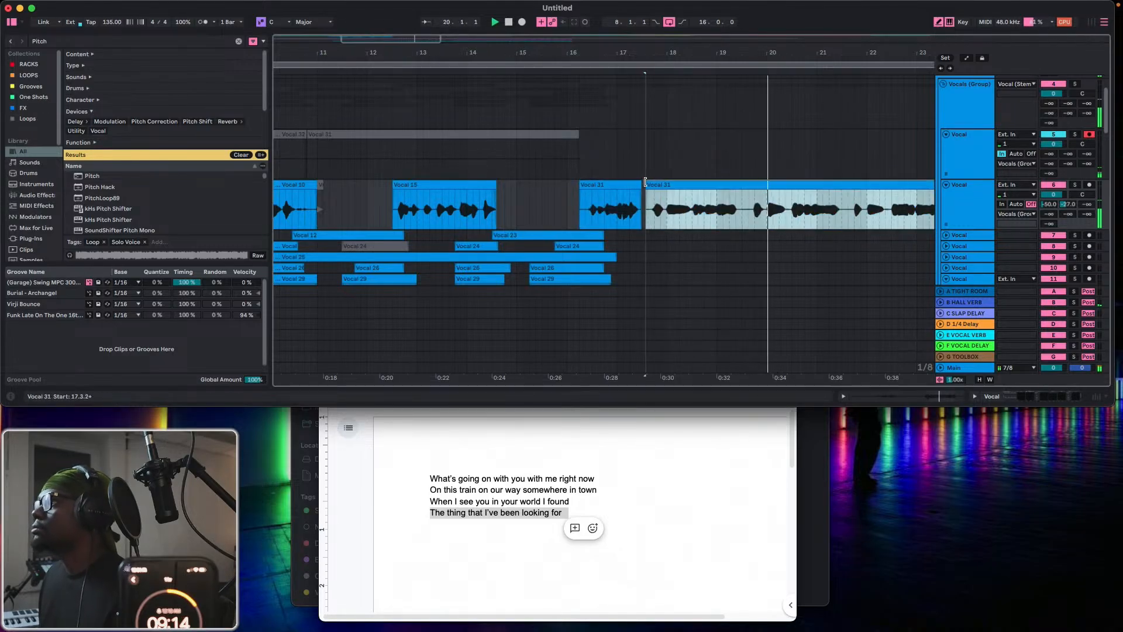
drag(642, 184, 649, 183)
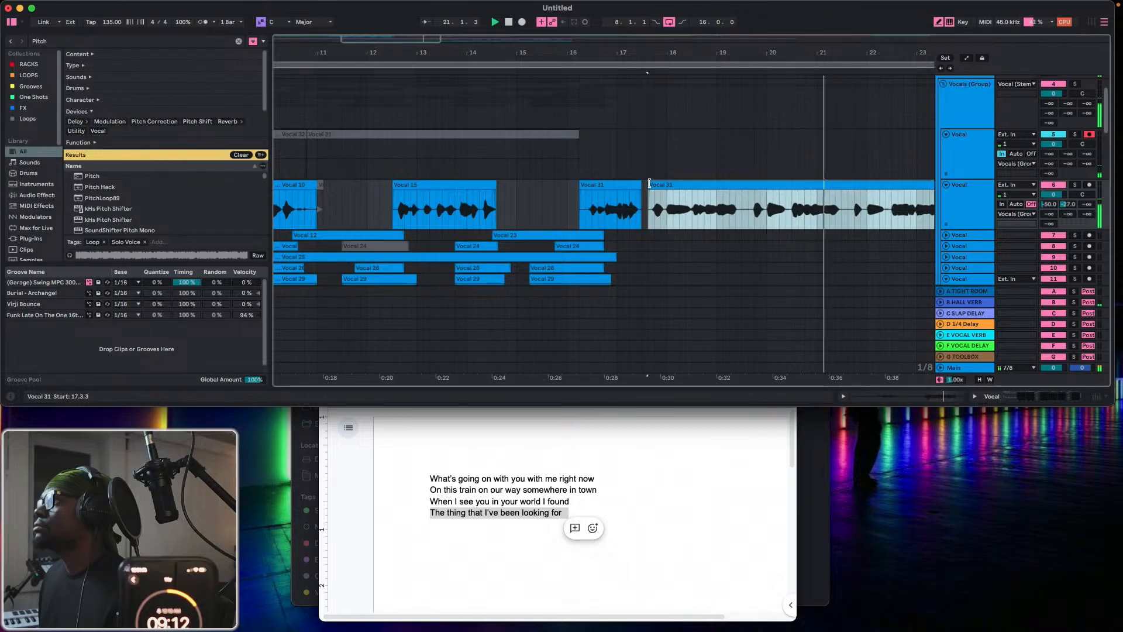
Split the second Vocal track's trimmed part at 18.3.1 and deactivate the short 17.3.3–18.3.1 clip.
click(691, 216)
key(super+e)
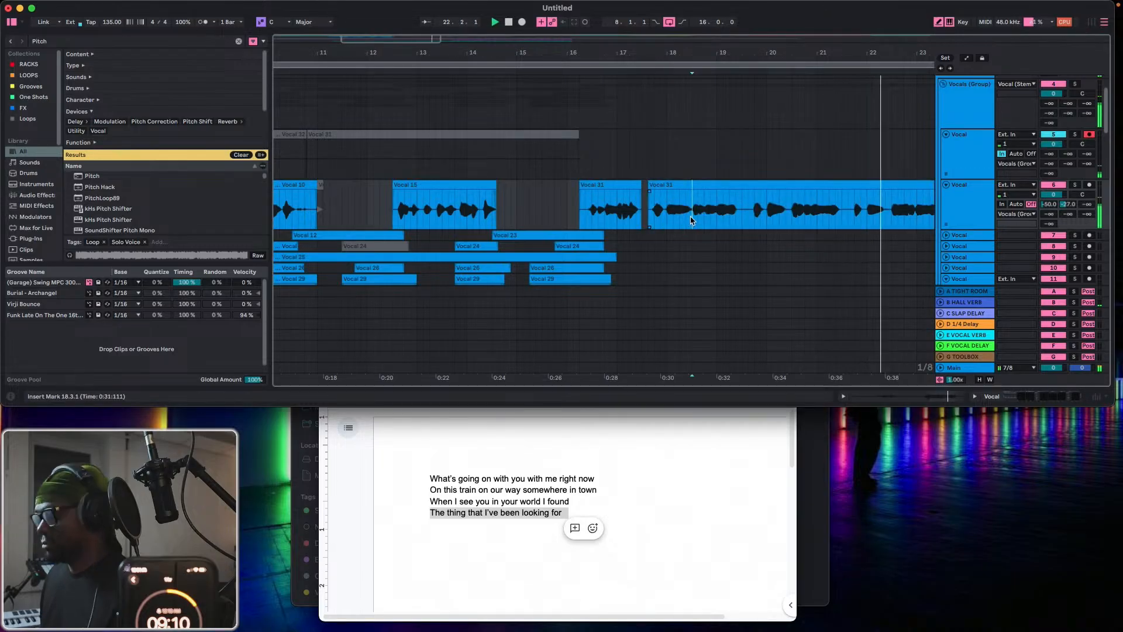
click(666, 185)
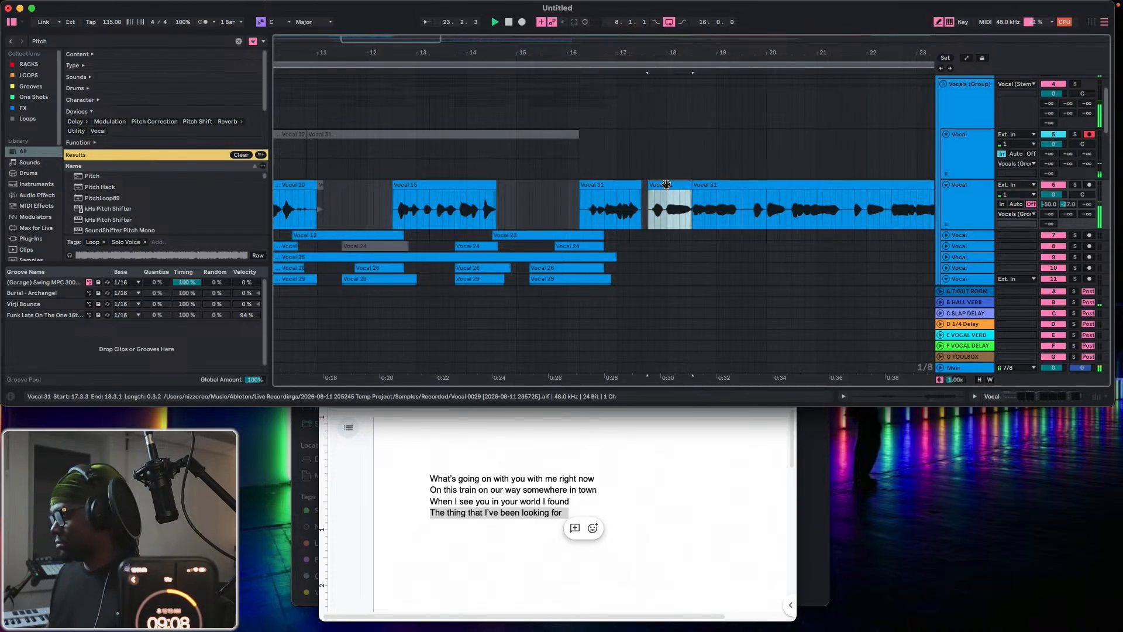
Record a new looped take on the first Vocal track and move its 17.3.3–18.4.1 section to the third Vocal track, unfolded.
click(522, 23)
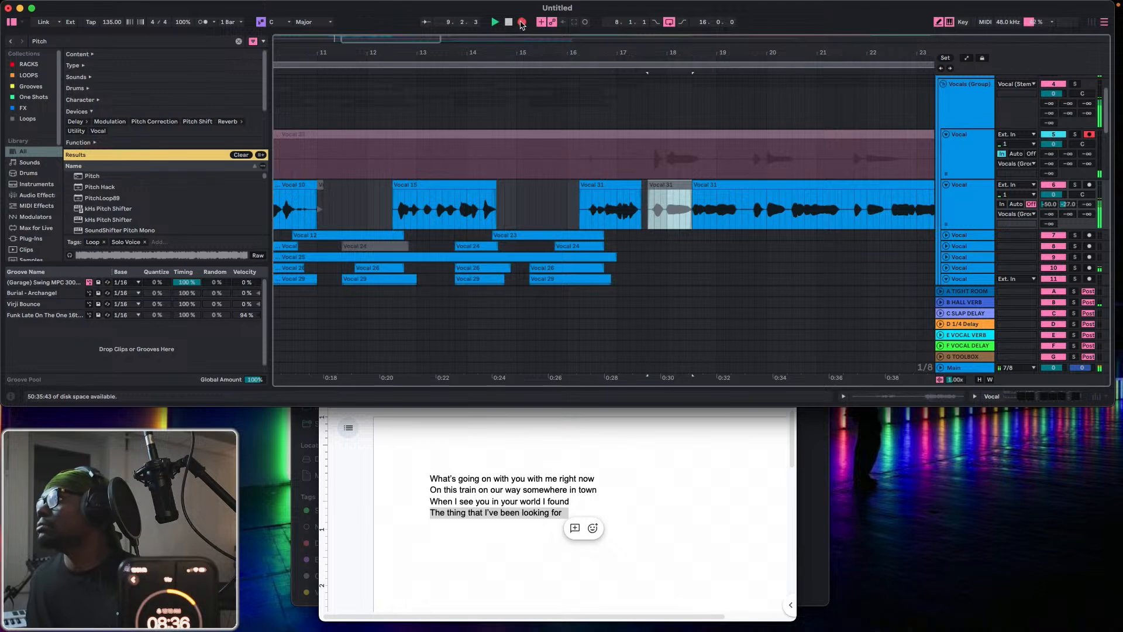
click(522, 23)
drag(649, 168, 704, 169)
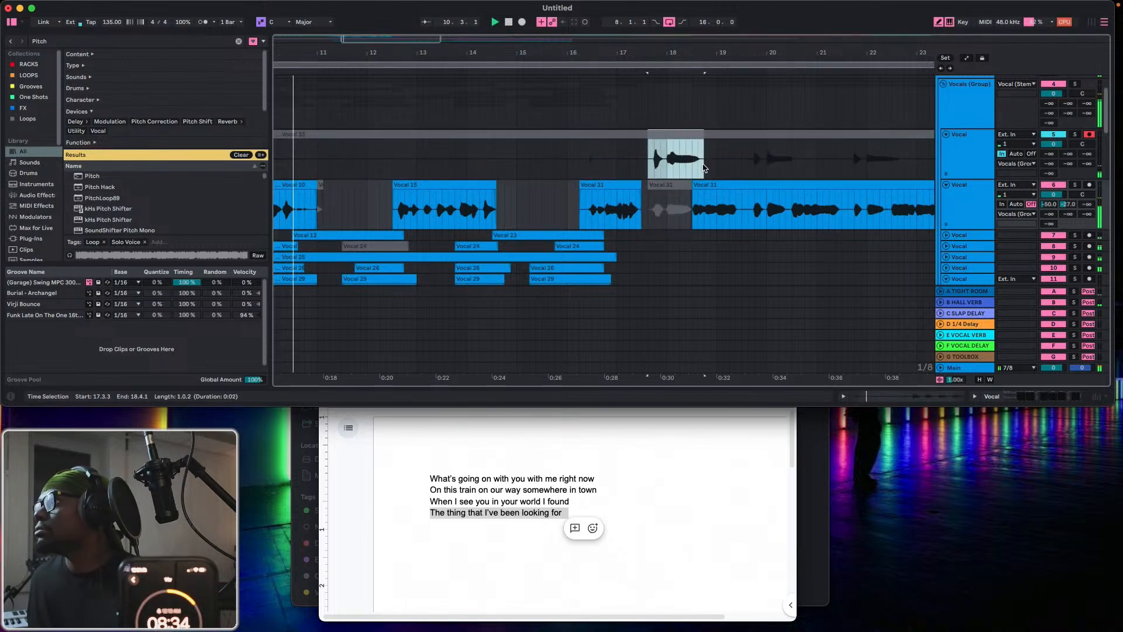
click(681, 135)
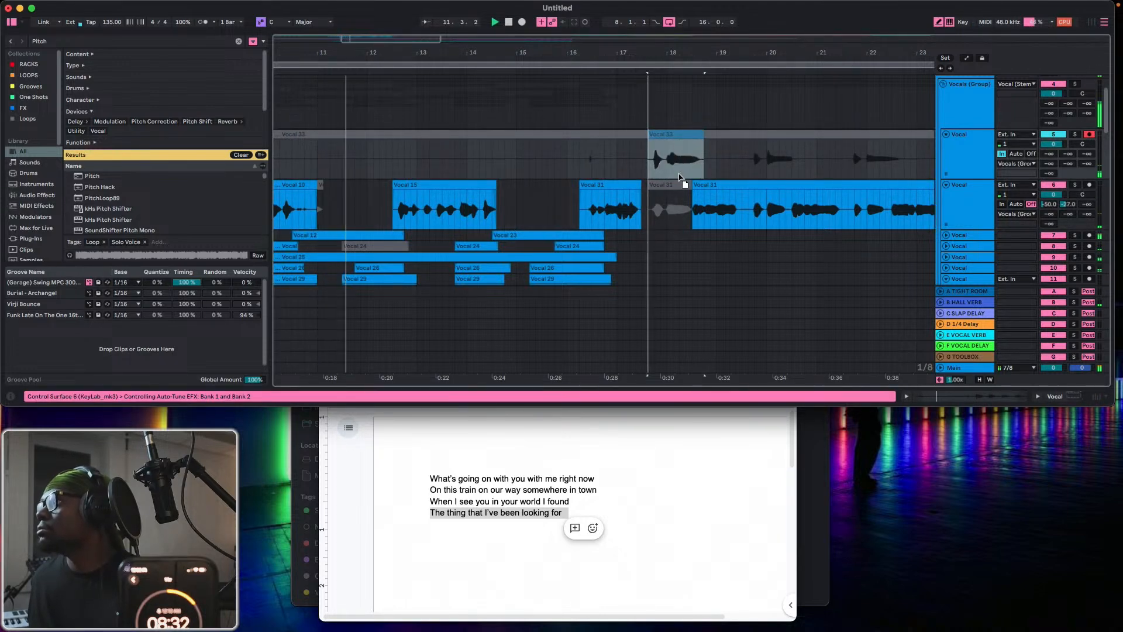
key(Return)
drag(678, 227, 679, 237)
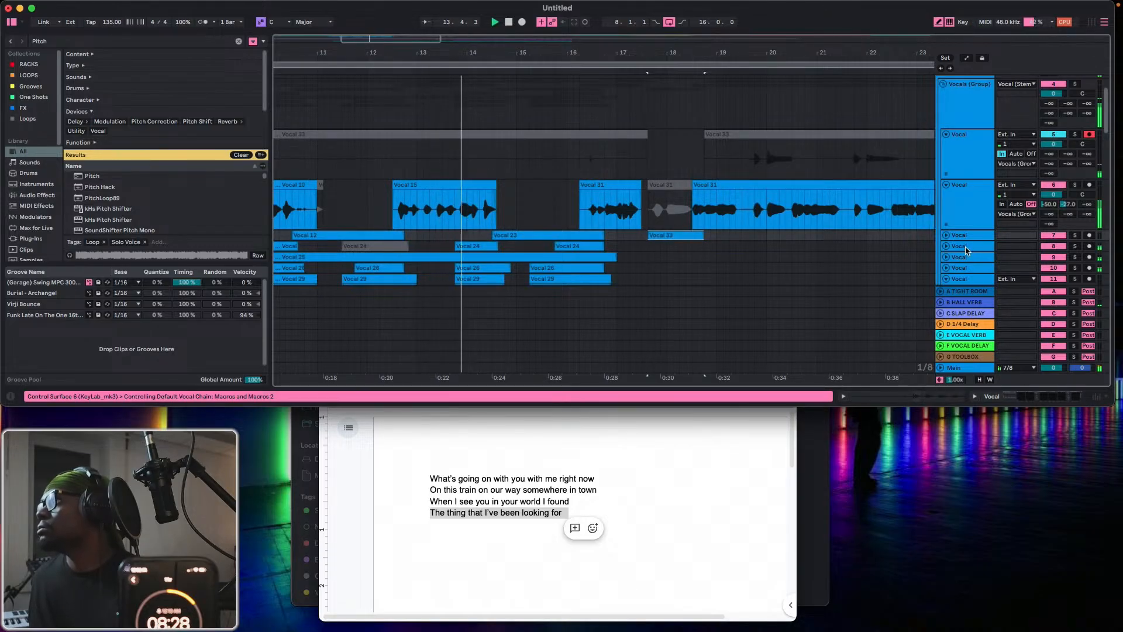
click(946, 235)
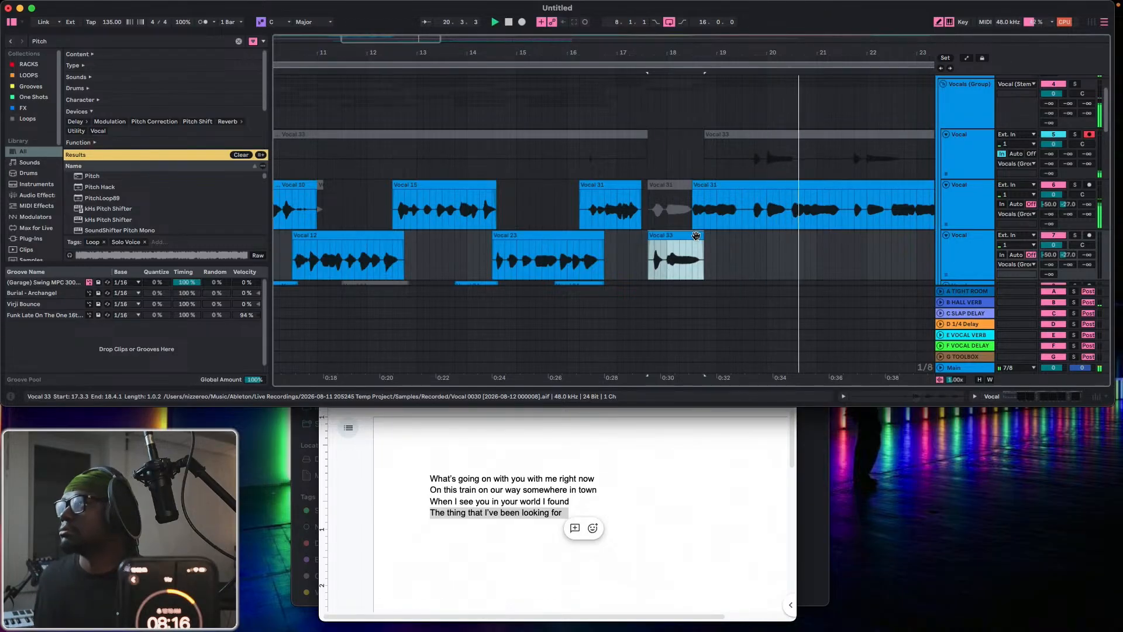
Record another looped take on the first Vocal track and separate its 16.1.1–19.2.3 section into its own clip.
click(522, 22)
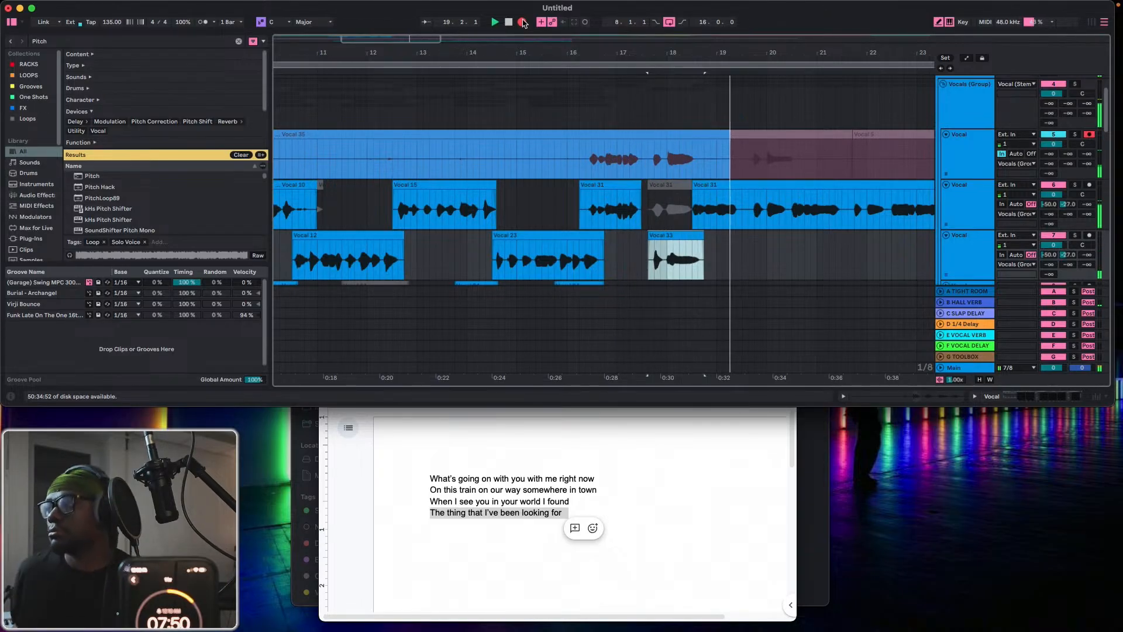
click(522, 22)
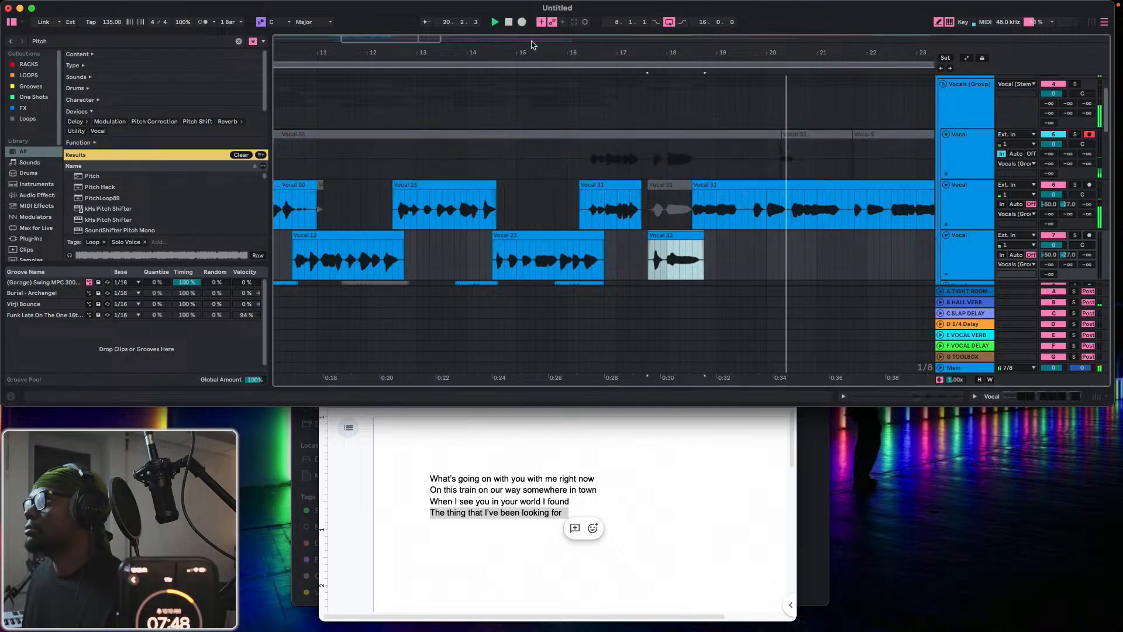
drag(567, 164, 736, 174)
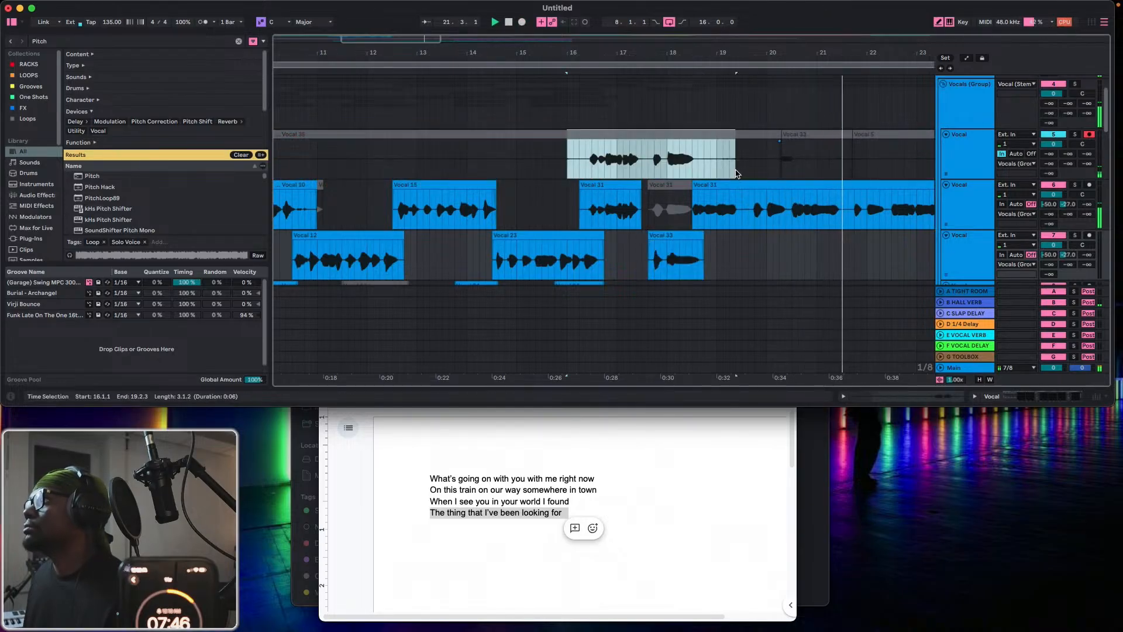
scroll(651, 151, down, 3)
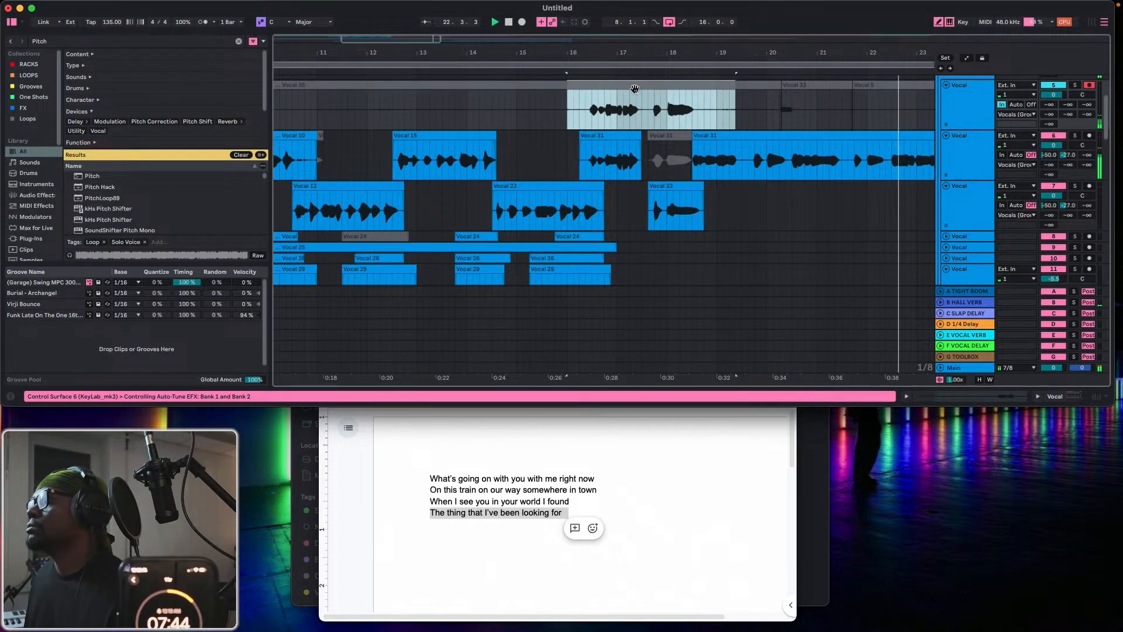
drag(639, 100, 638, 123)
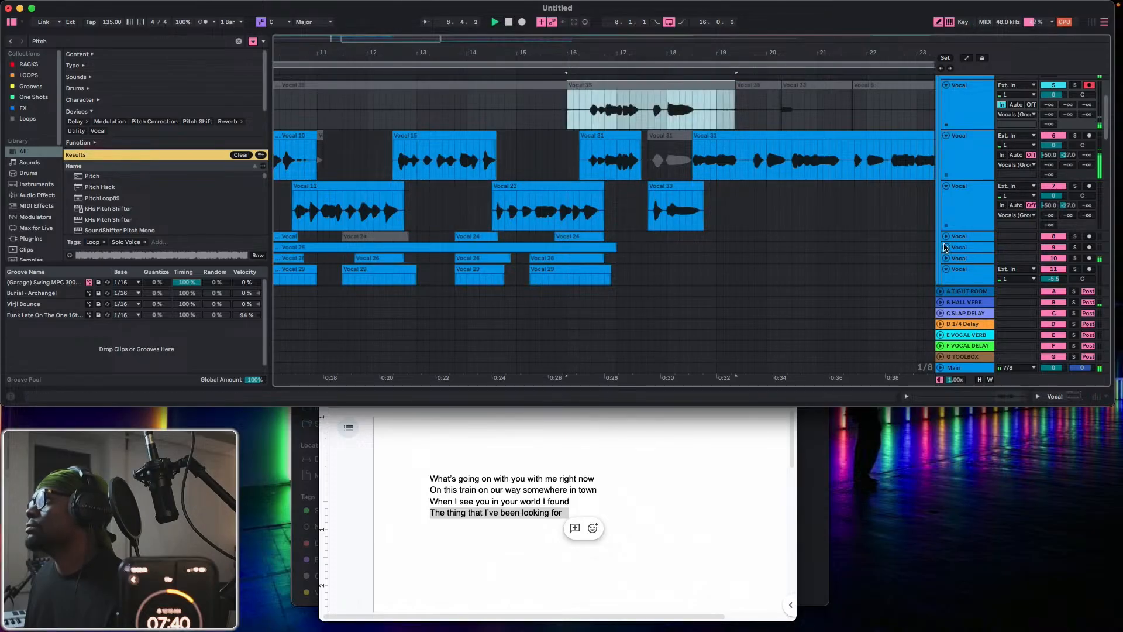
Unfold the sixth Vocal track and duplicate it together with its clips.
scroll(925, 272, down, 3)
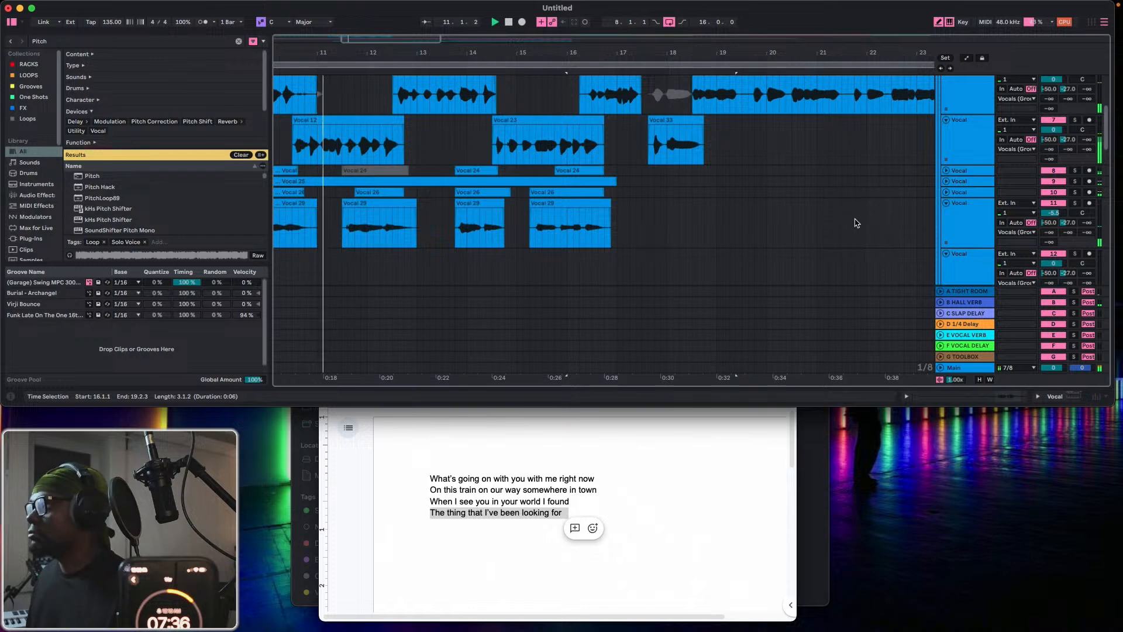
scroll(860, 219, left, 2)
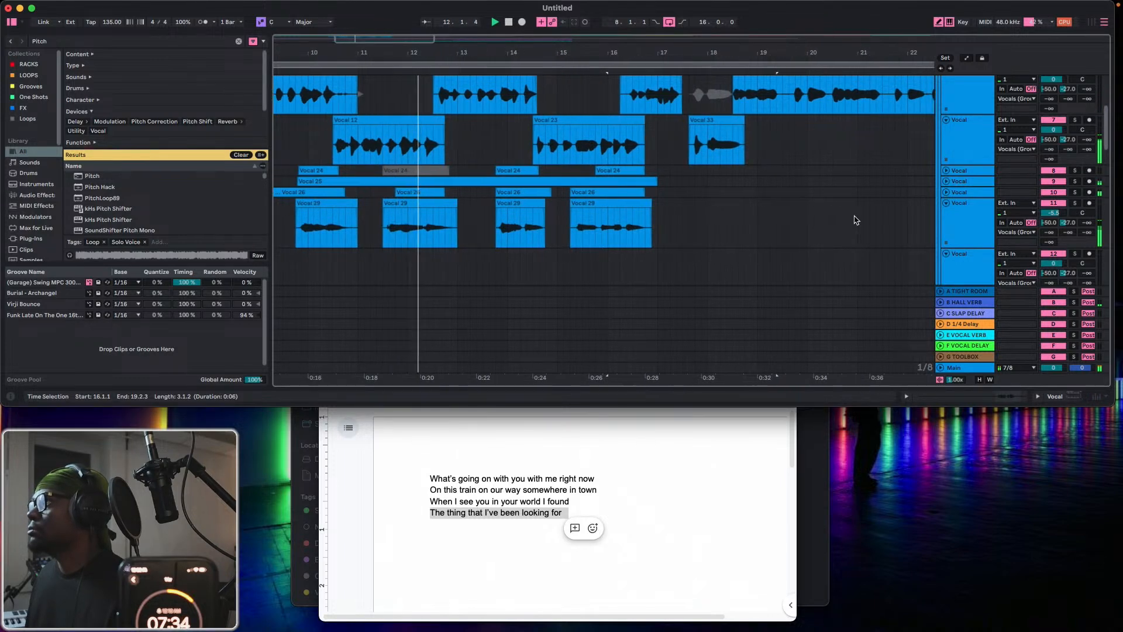
scroll(857, 221, right, 1)
scroll(860, 222, up, 2)
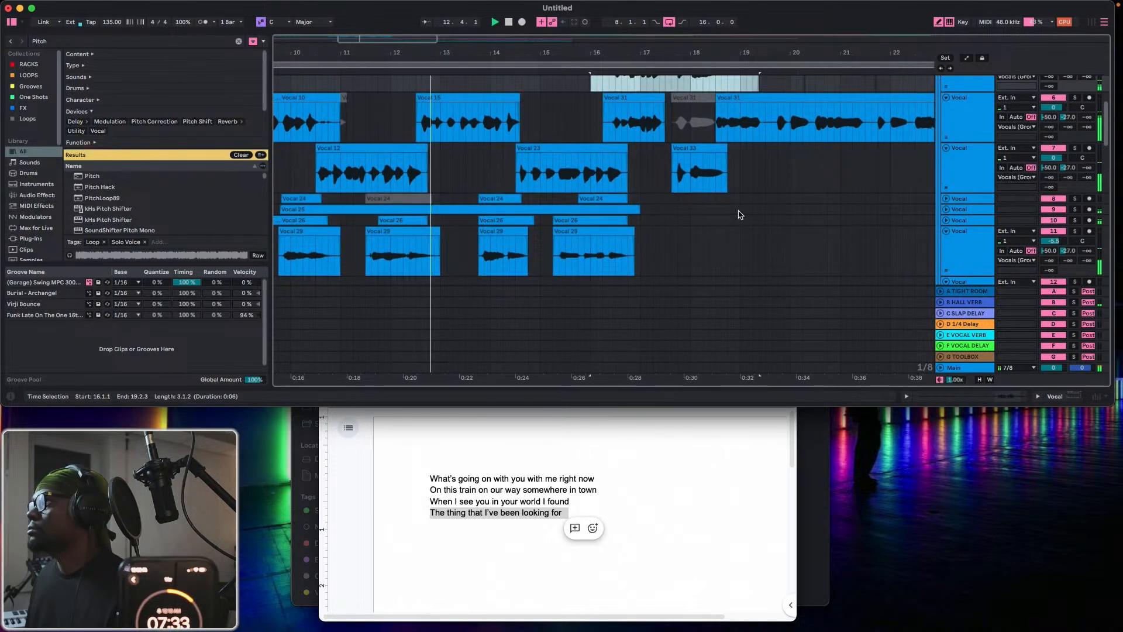
click(946, 225)
scroll(636, 207, up, 1)
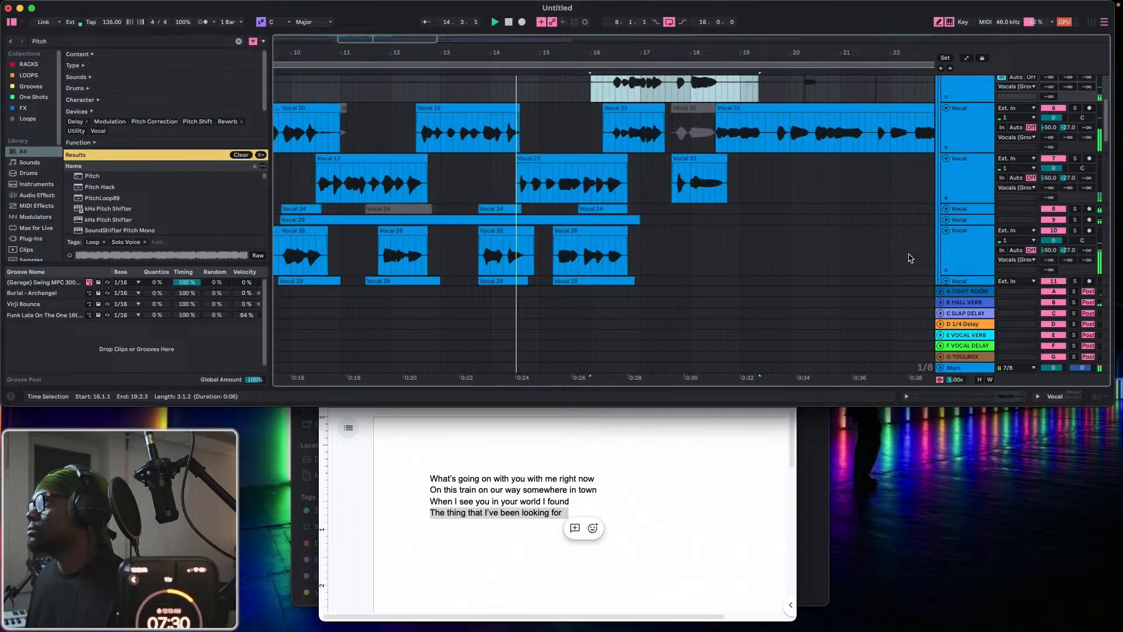
click(958, 253)
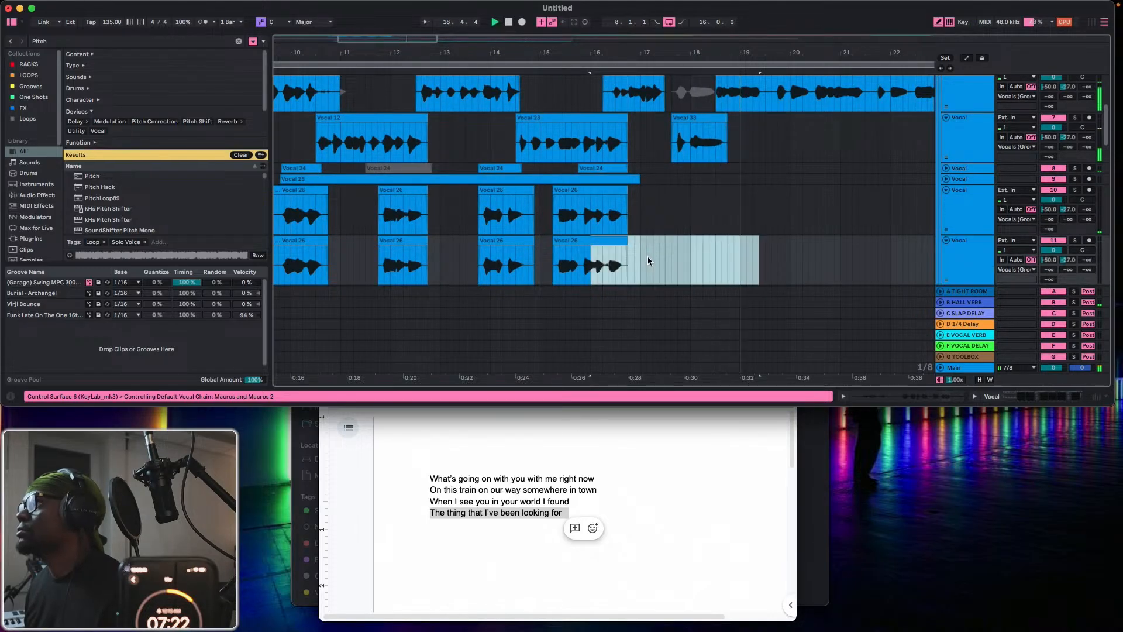
Delete all the copied clips from the duplicated Vocal track so it is empty.
drag(644, 260, 267, 269)
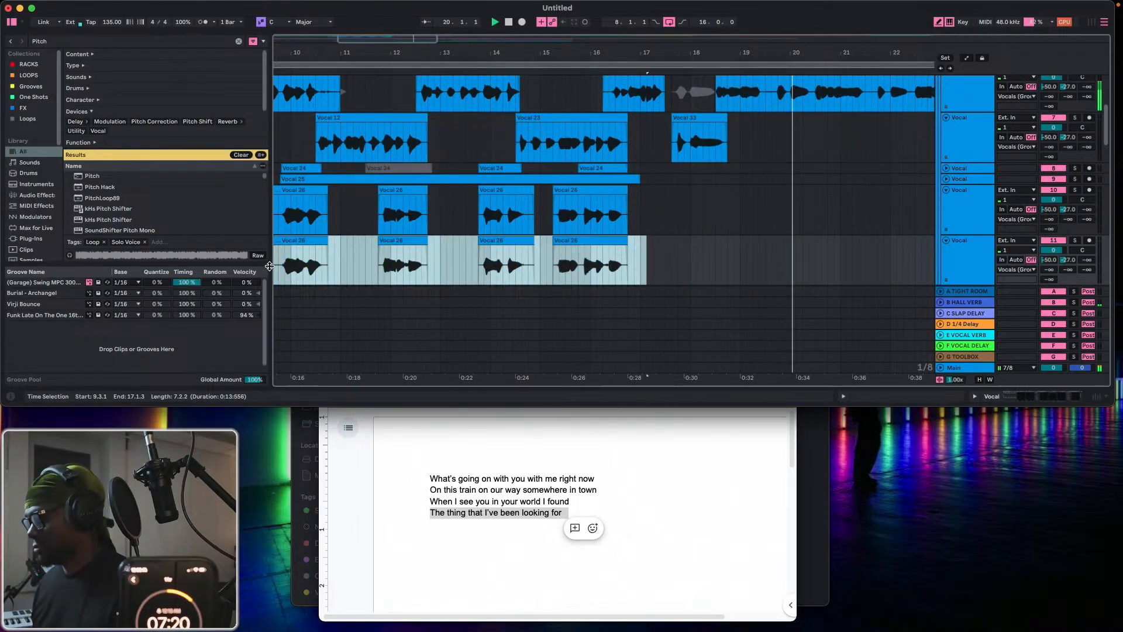
key(Delete)
scroll(346, 261, left, 5)
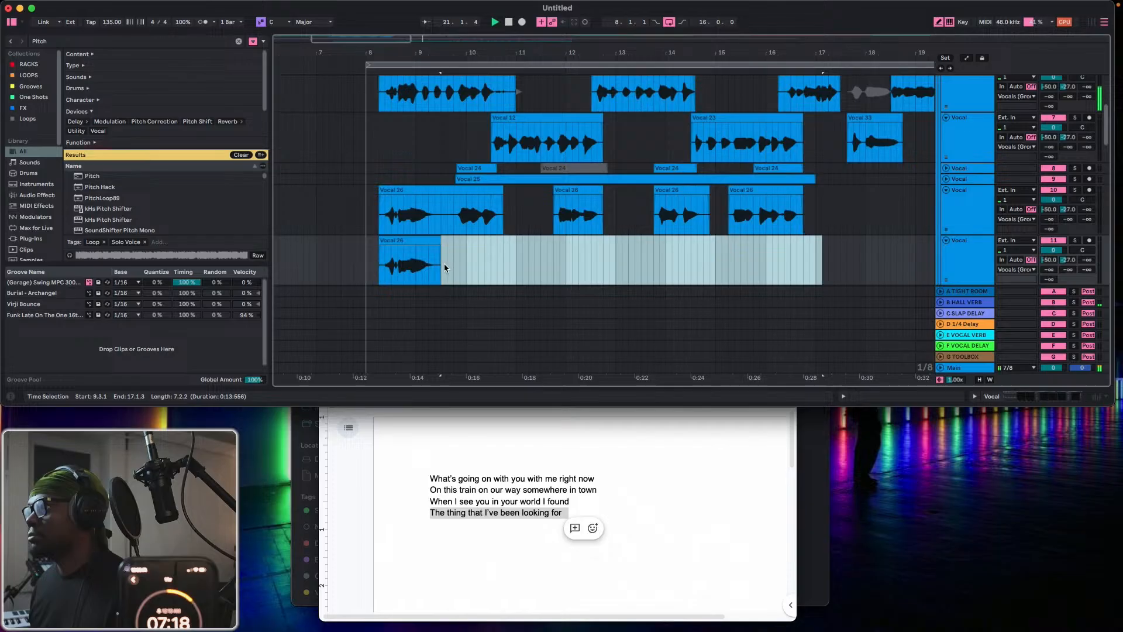
drag(444, 267, 346, 262)
key(Delete)
scroll(746, 233, right, 5)
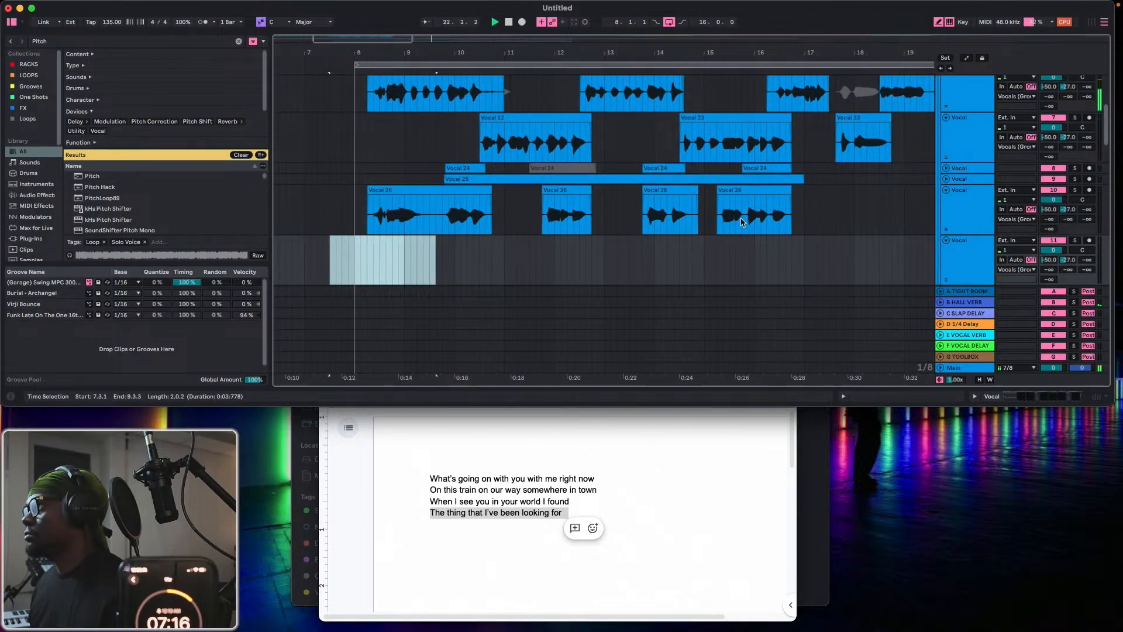
Move the separated 16.1.1–19.2.3 clip to the empty Vocal track, trimming its start to 16.2.3 and its end to just after the phrase.
scroll(745, 232, up, 3)
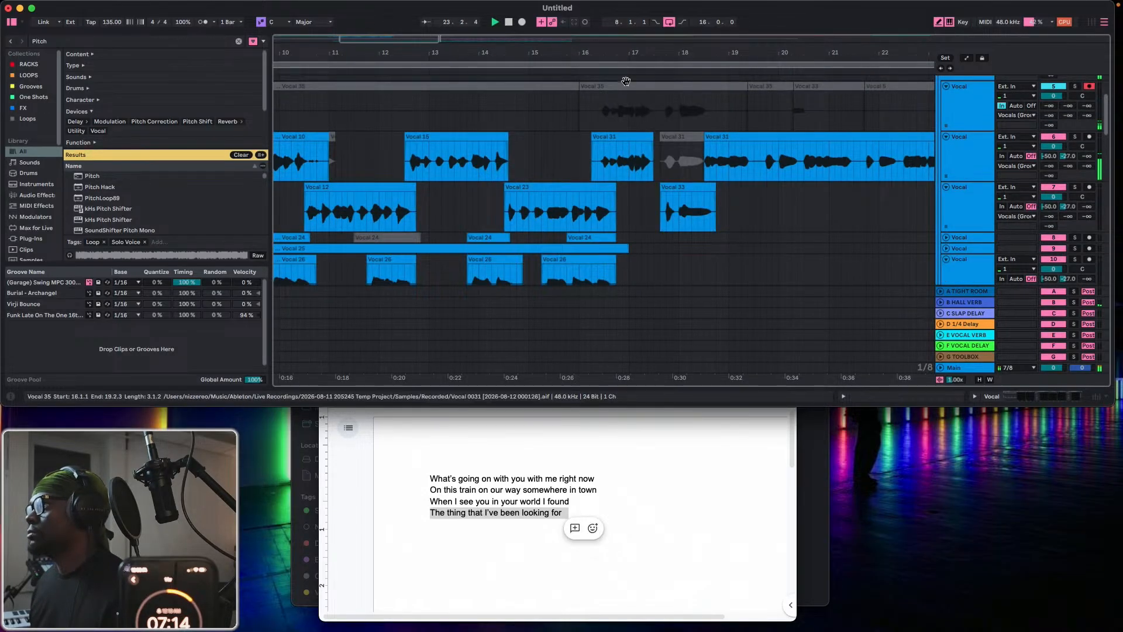
drag(625, 86, 598, 255)
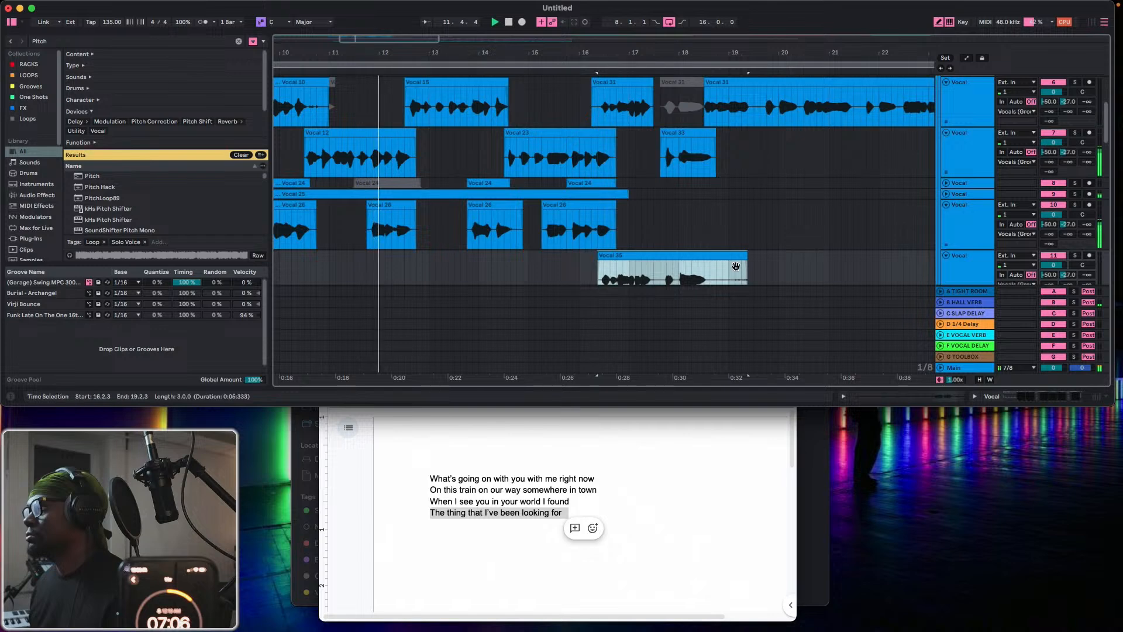
drag(739, 256, 709, 255)
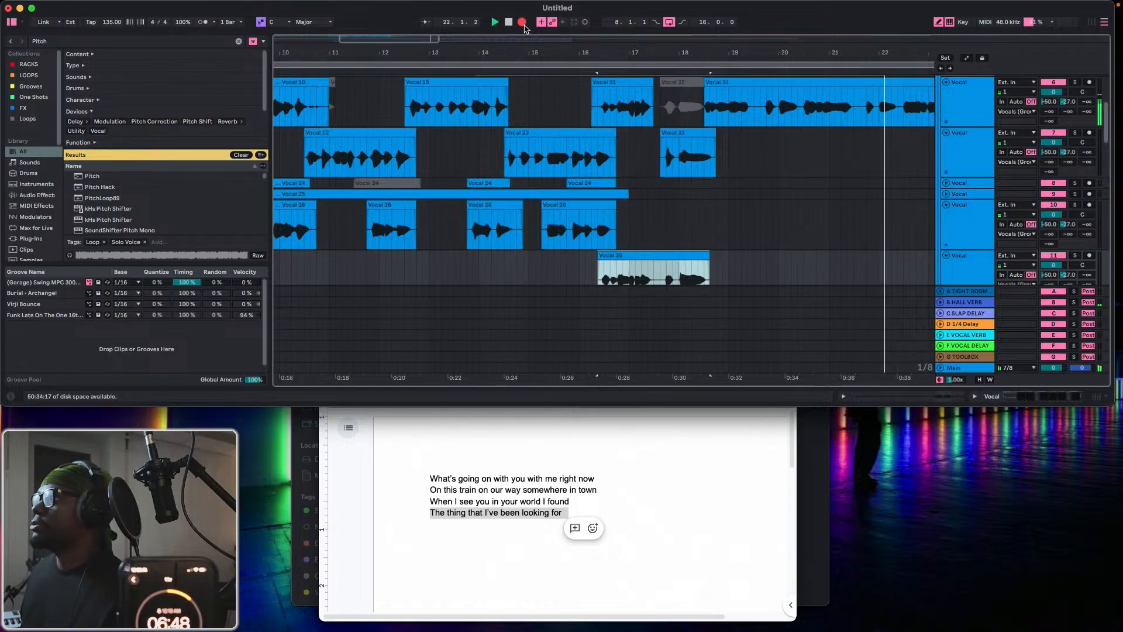
Finish recording a new take on the first Vocal track and place its phrase at 17.3.3–18.4.1 on the unfolded fifth Vocal track.
click(523, 24)
scroll(712, 194, up, 1)
scroll(712, 194, up, 5)
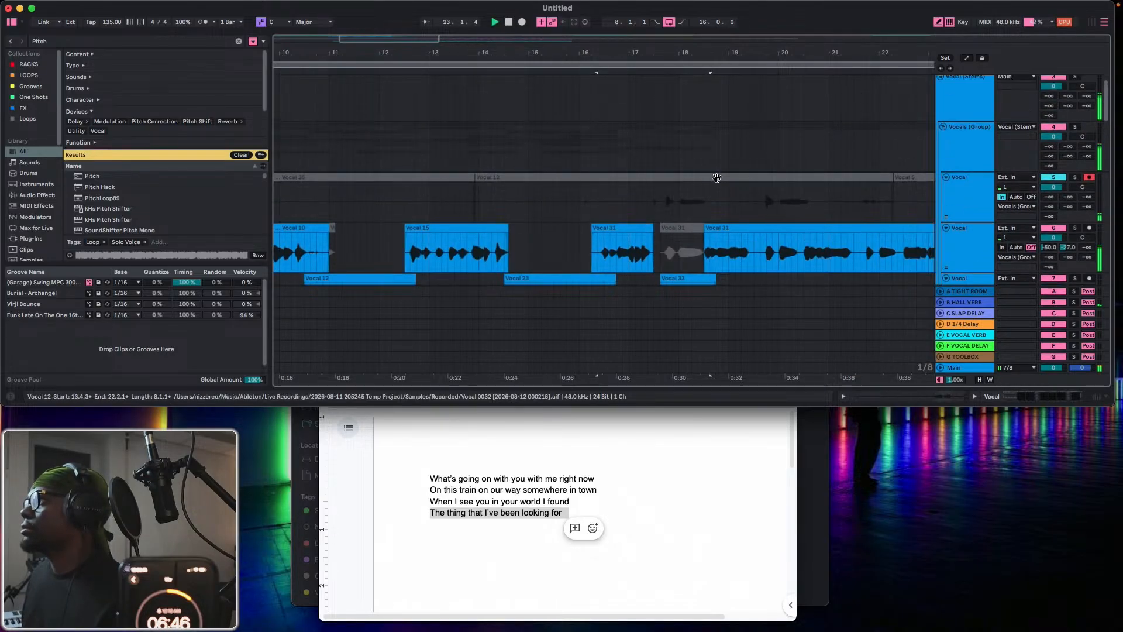
click(779, 202)
drag(790, 211, 694, 245)
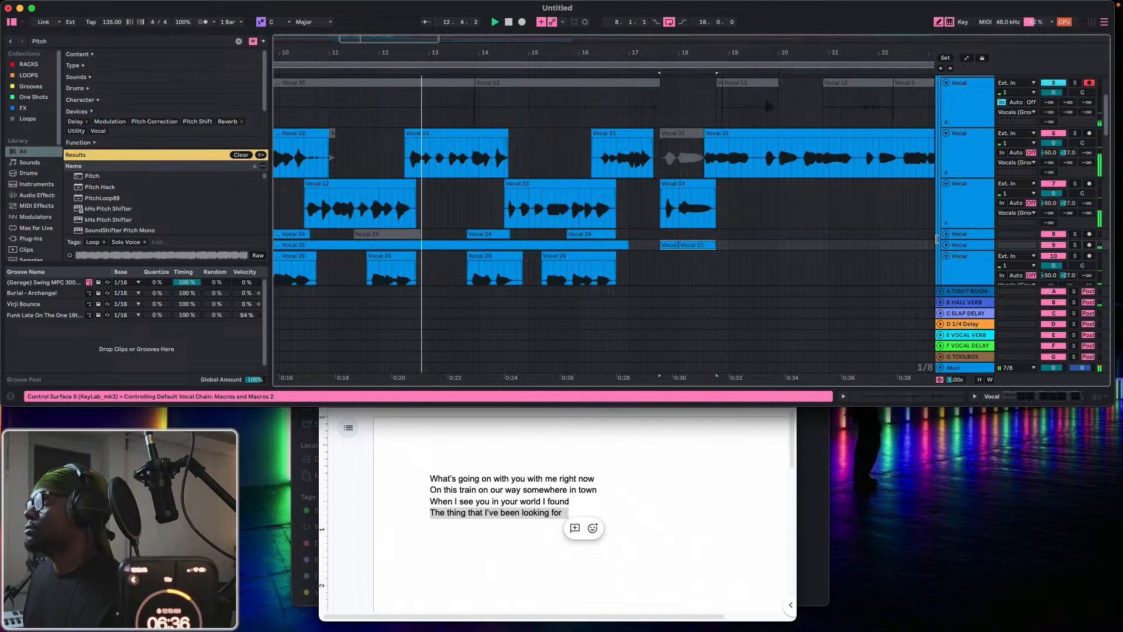
click(946, 245)
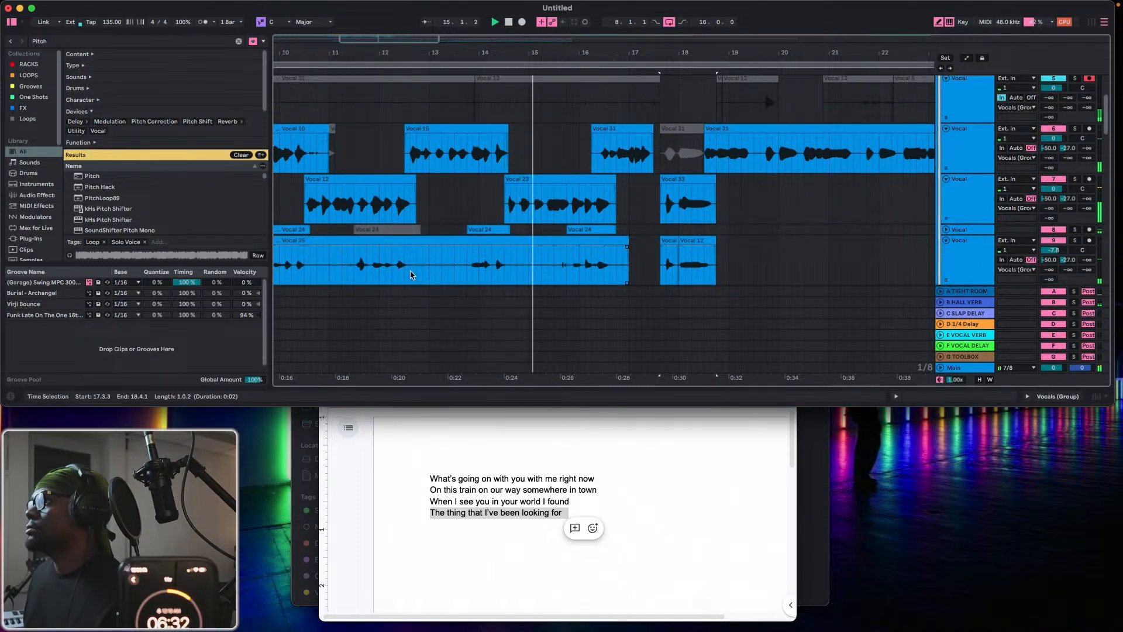
Remove the silent gaps 12.3.3–13.4.1, 14.3.3–15.3.3 and 10.3.3–11.2.3 from the long clip on the fifth Vocal track.
drag(411, 275, 467, 274)
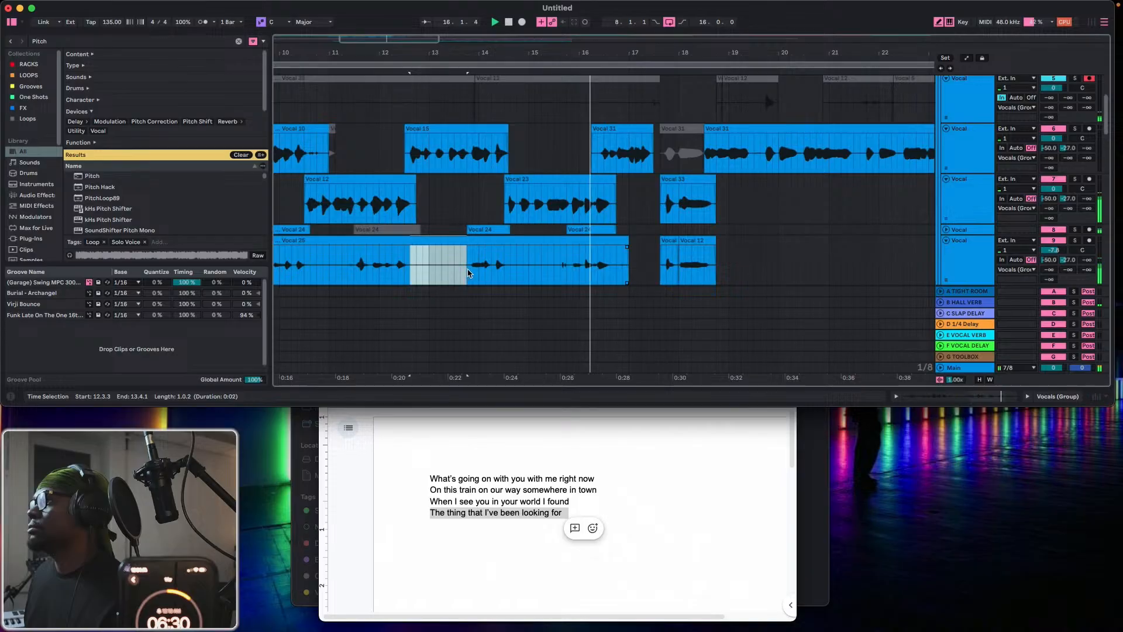
key(Delete)
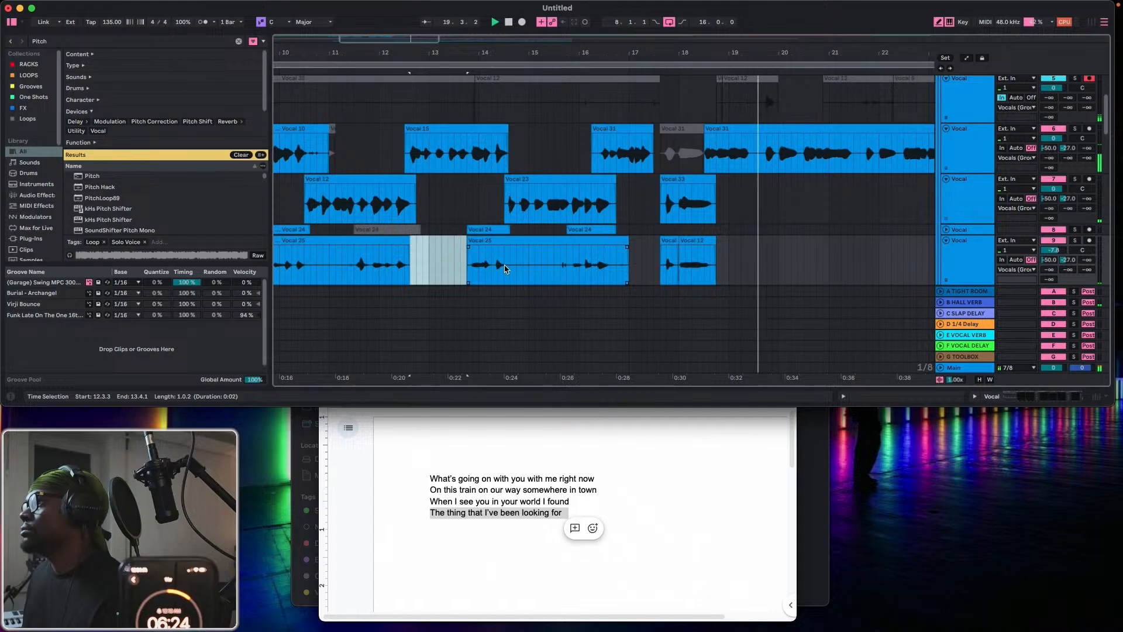
drag(510, 264, 560, 265)
key(super+e)
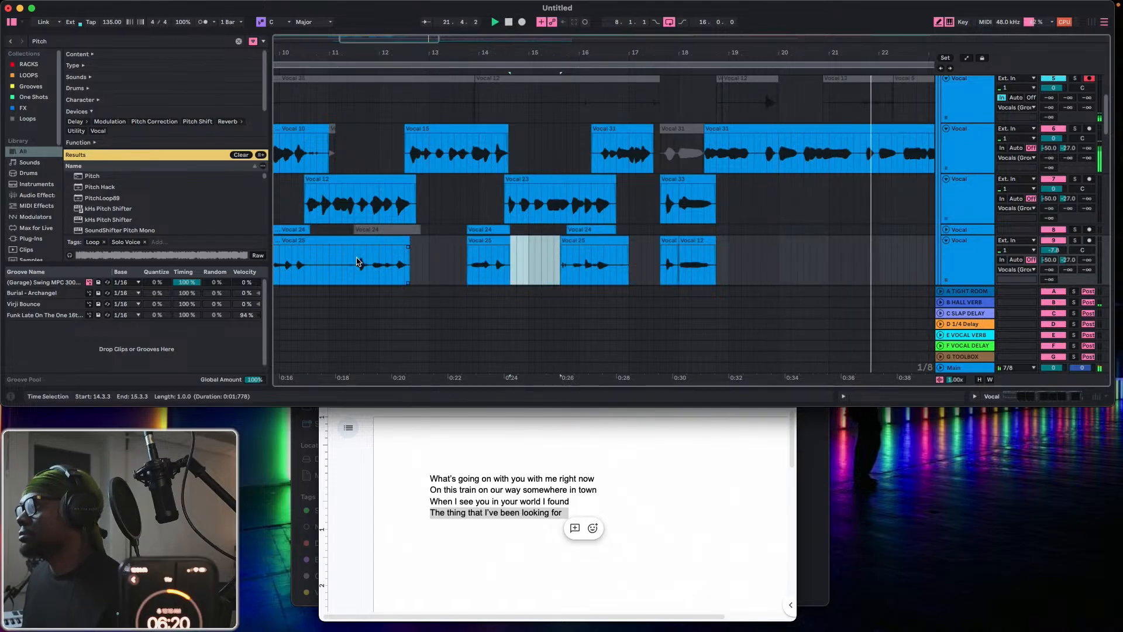
scroll(358, 261, left, 5)
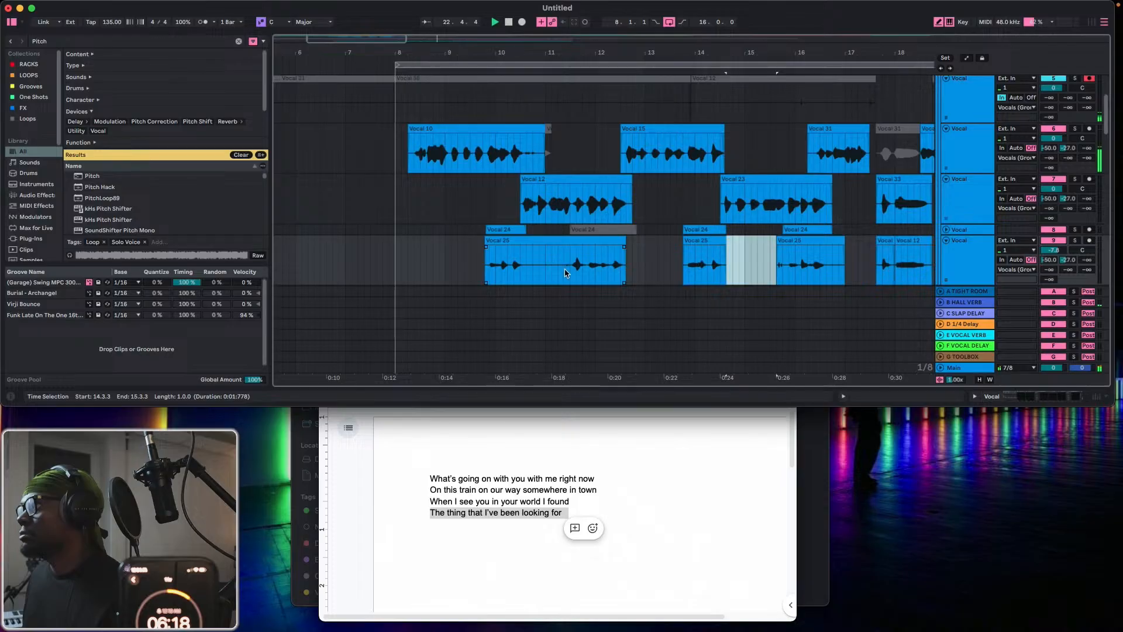
click(561, 272)
drag(522, 272, 524, 272)
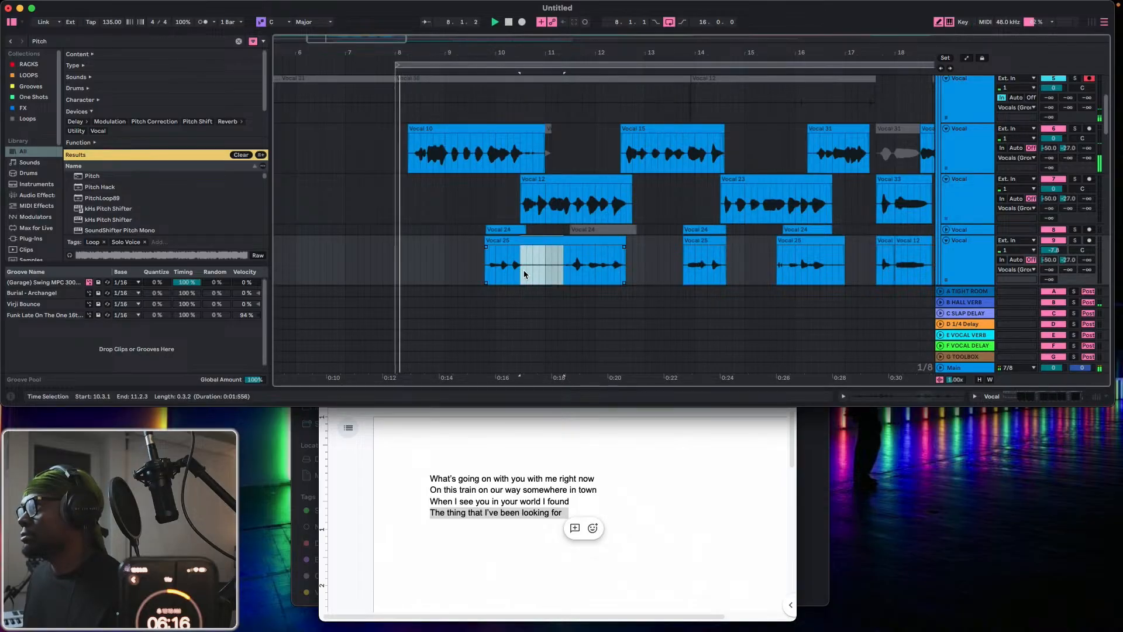
key(Delete)
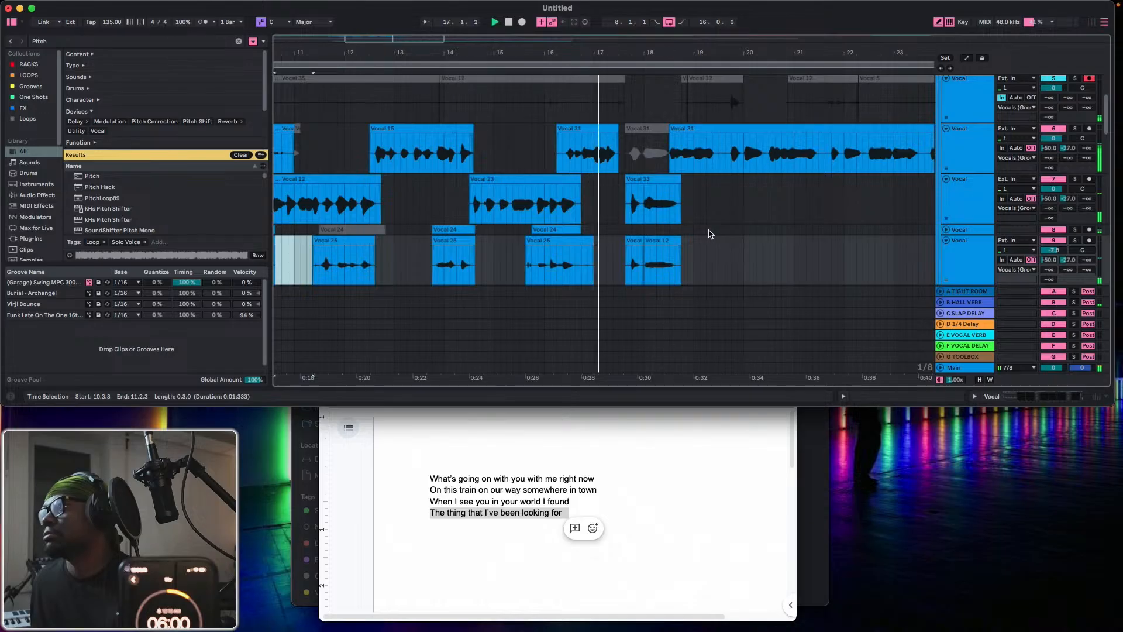
Look over the arranged phrases on the Vocal tracks during playback and audition the Vocal (Stems) group in solo.
scroll(673, 216, down, 5)
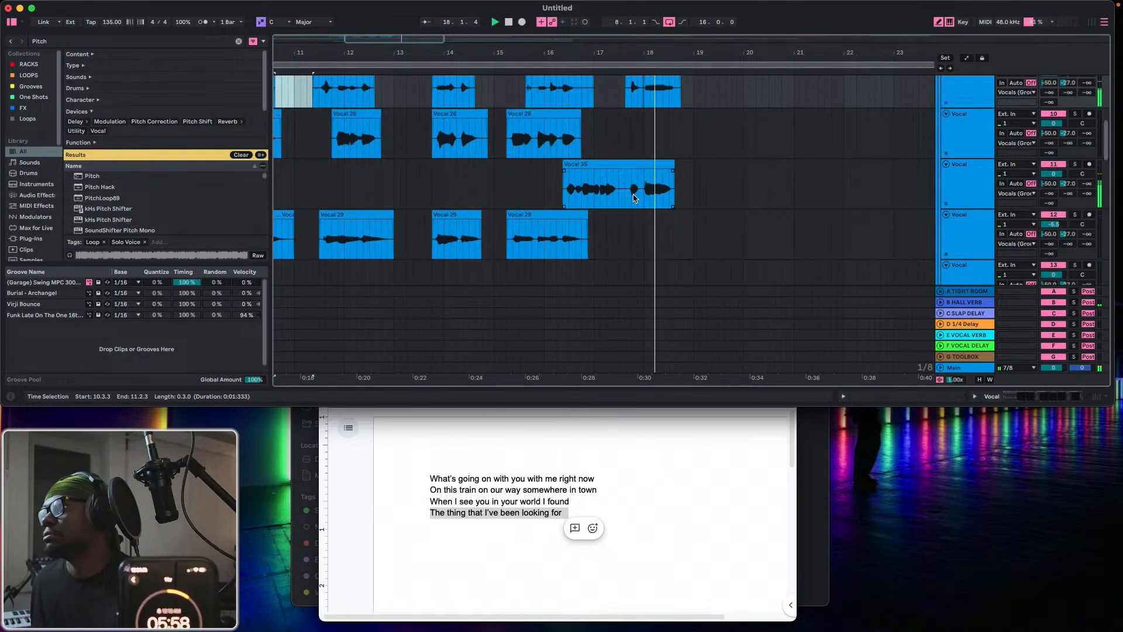
scroll(625, 162, up, 5)
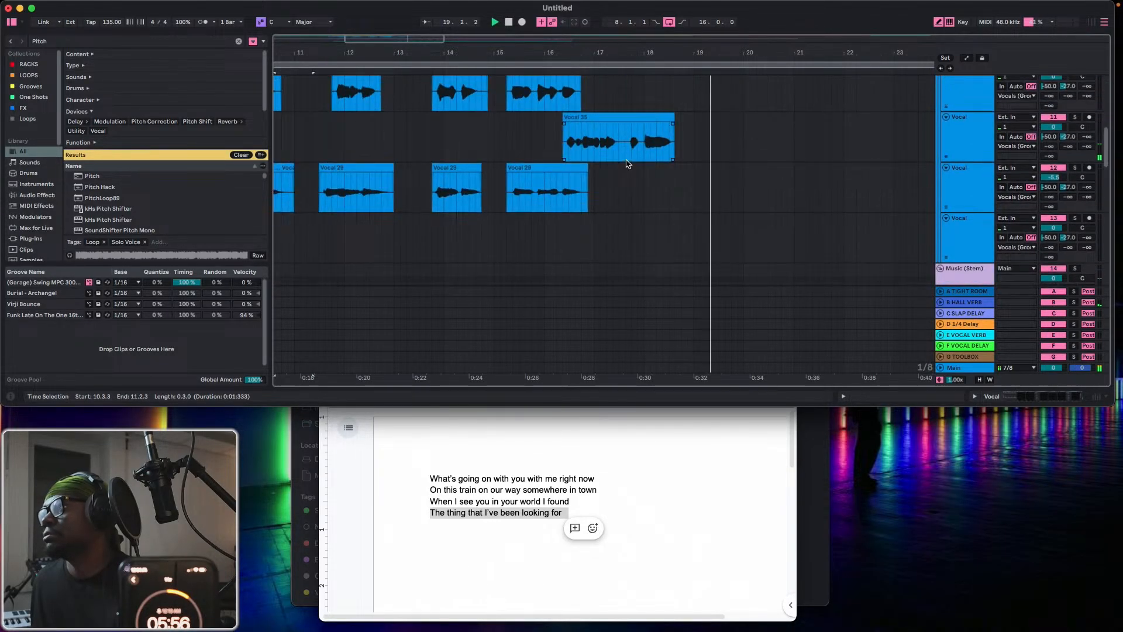
scroll(626, 163, up, 3)
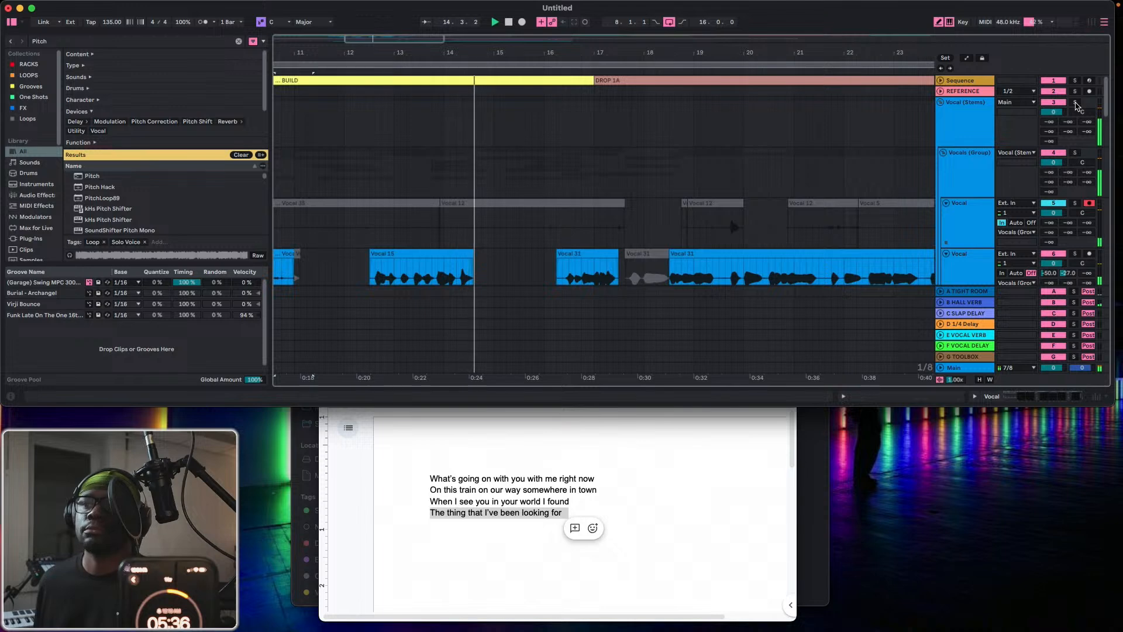
scroll(1075, 104, down, 1)
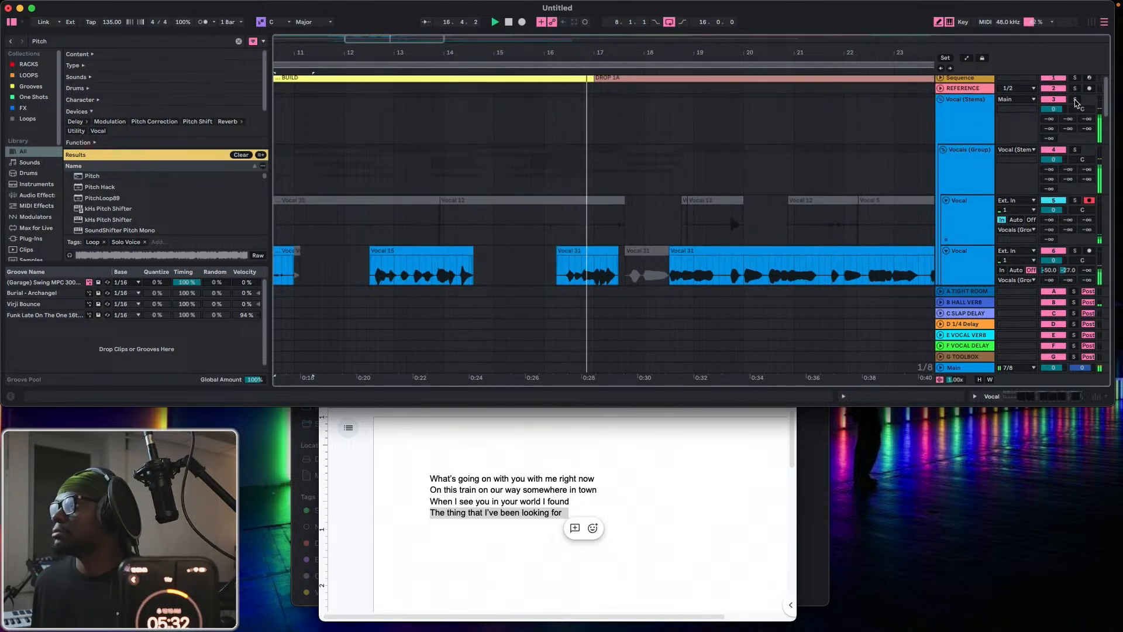
click(1075, 103)
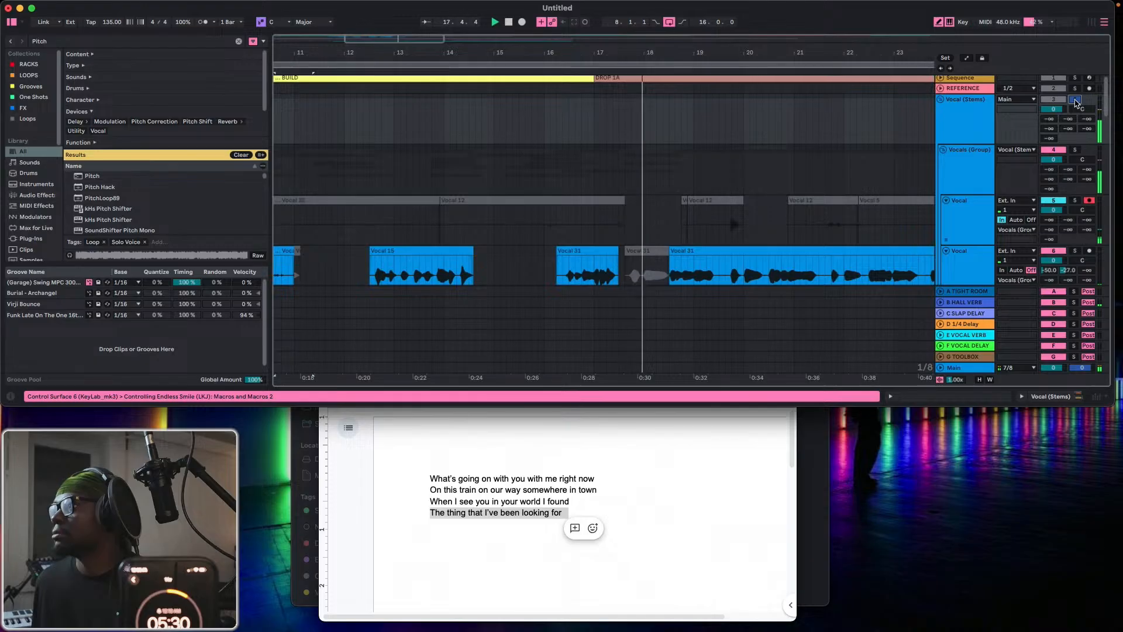
click(1075, 100)
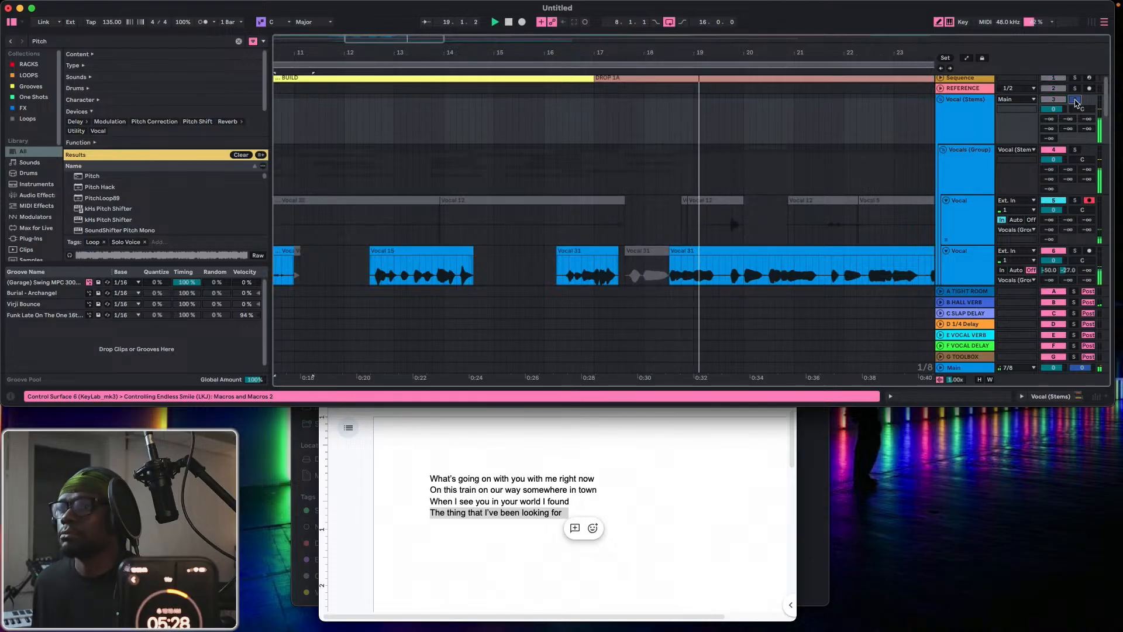
Display automation and draw the Music (Stem) group's Speaker On to Off from 17.1.1 to 19.1.1.
scroll(696, 234, down, 5)
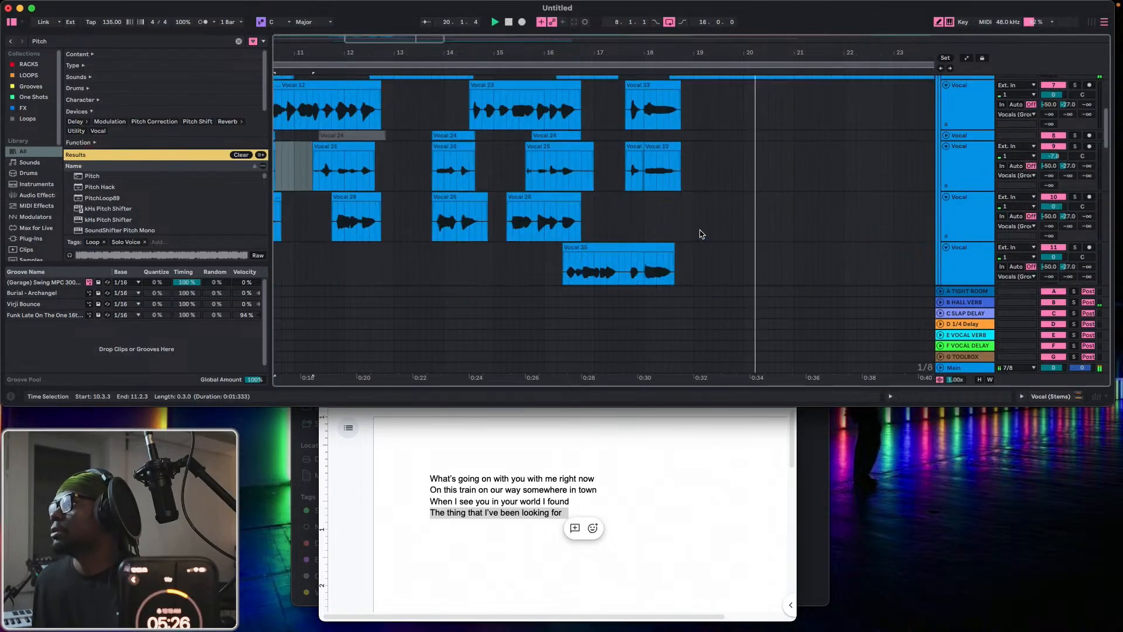
scroll(691, 226, down, 10)
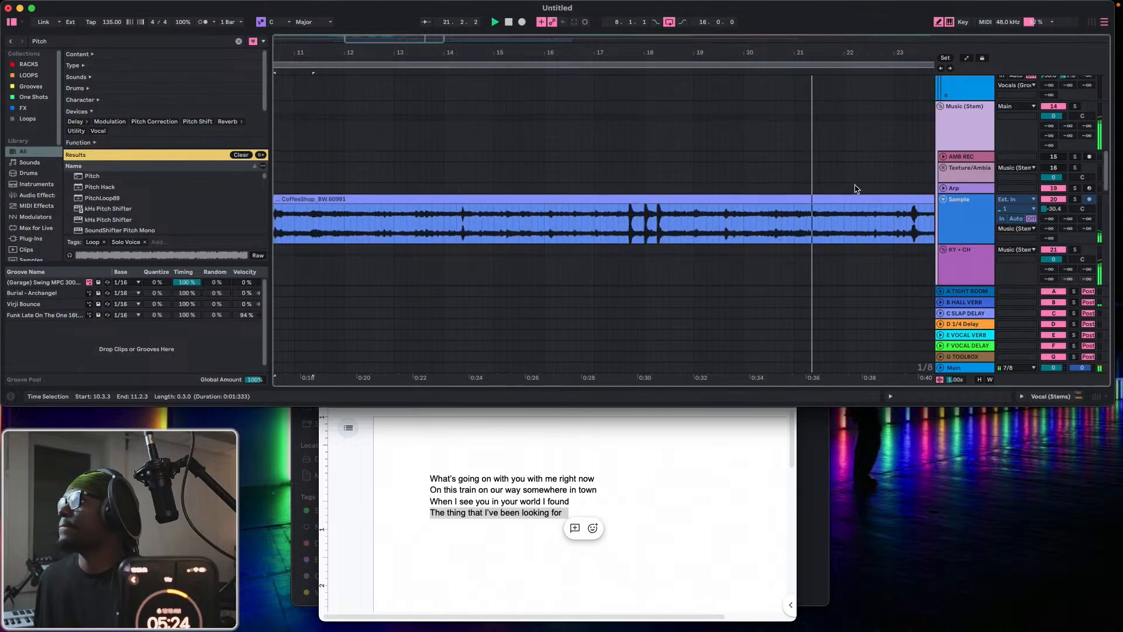
click(967, 58)
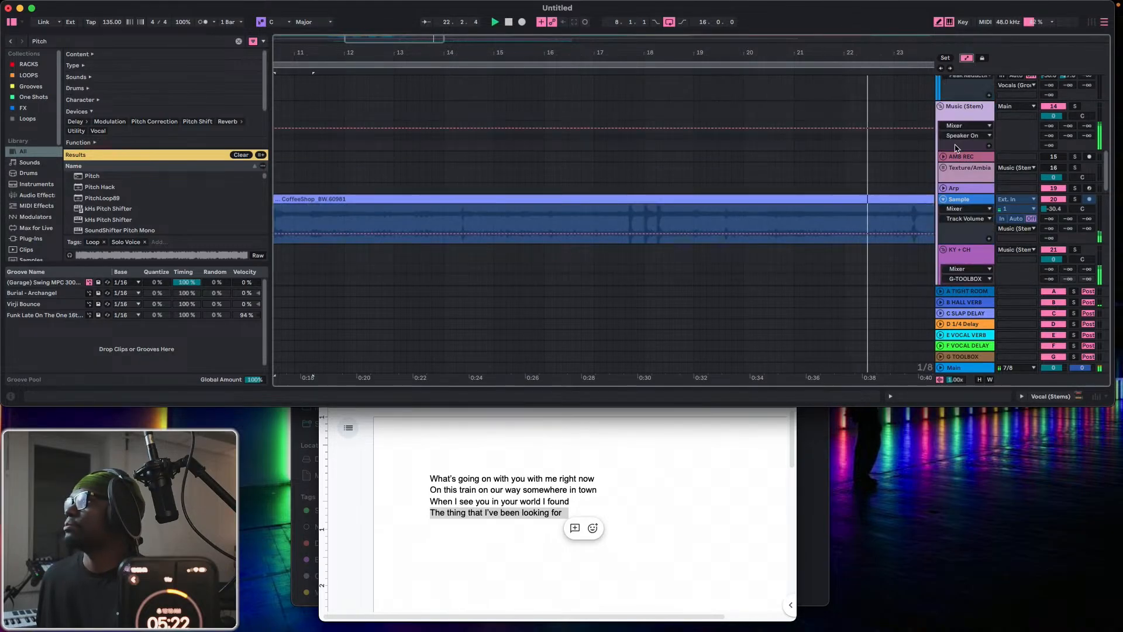
scroll(659, 176, up, 10)
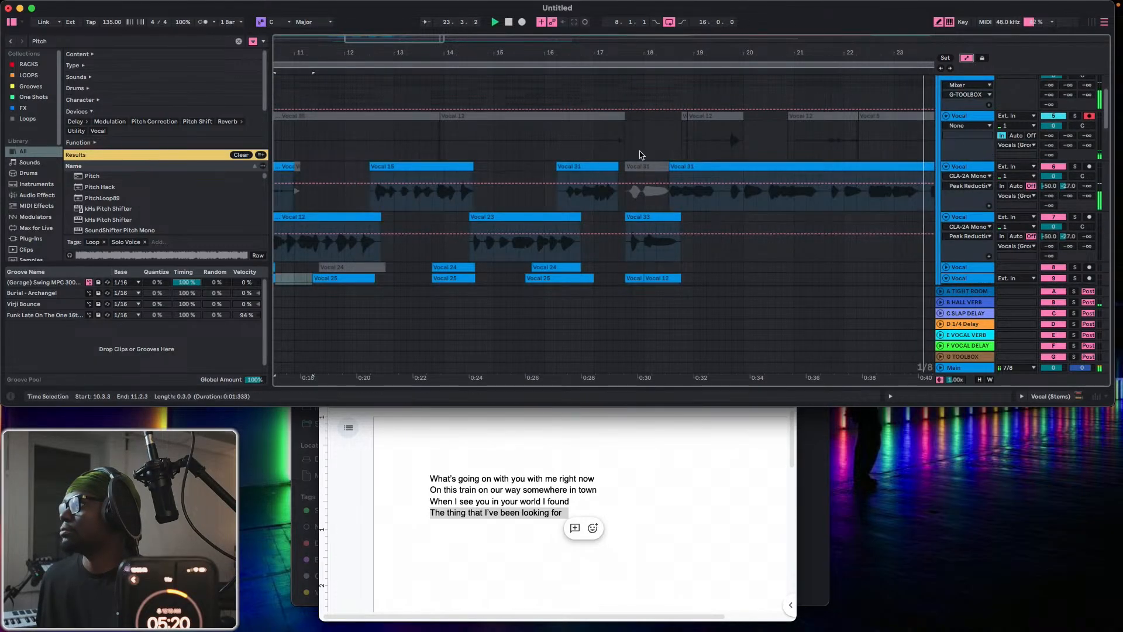
scroll(642, 155, down, 10)
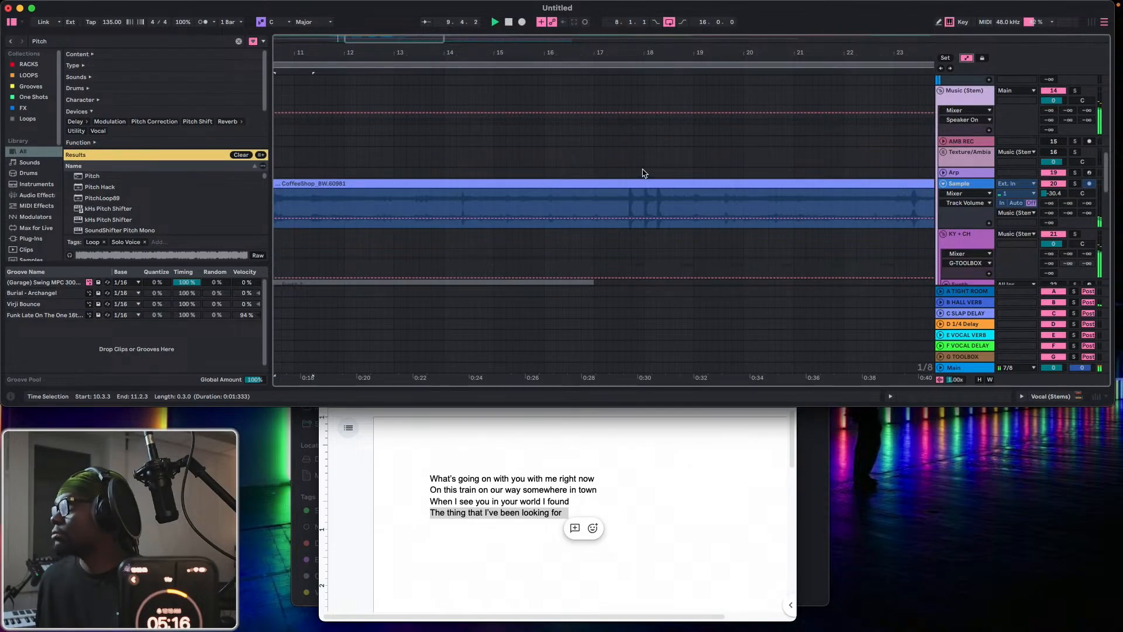
scroll(643, 176, up, 5)
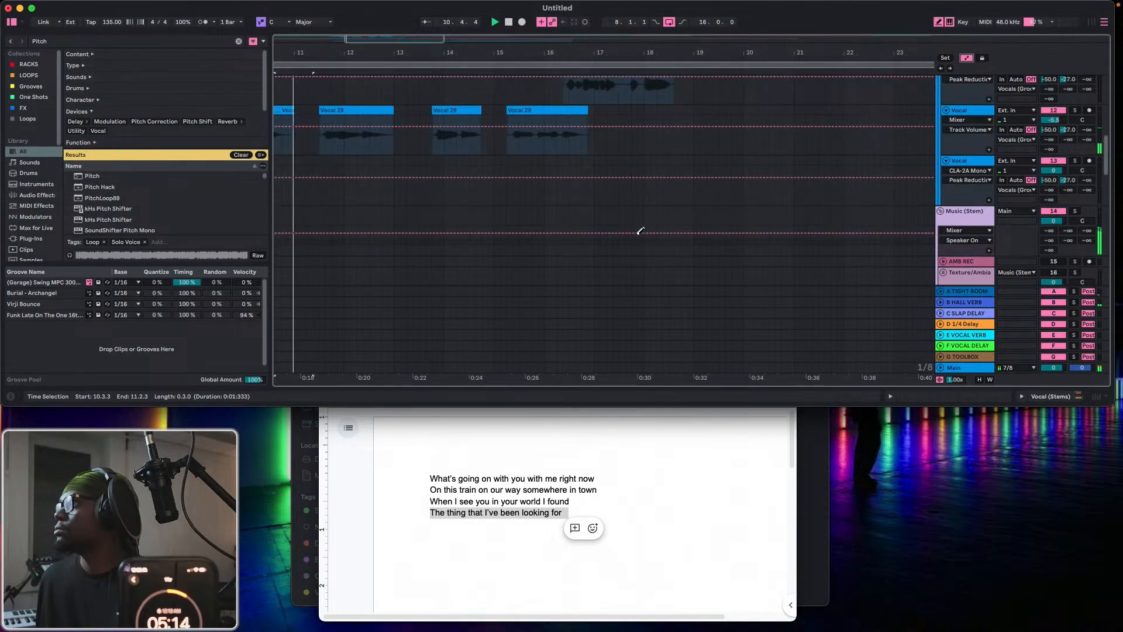
scroll(644, 176, up, 5)
scroll(626, 164, down, 5)
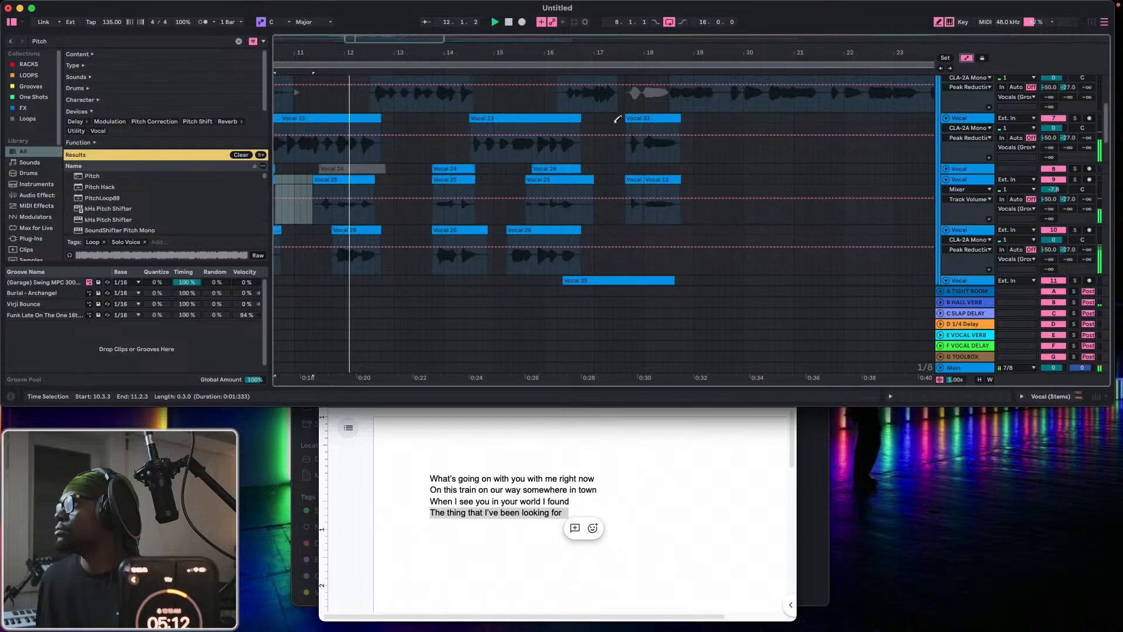
scroll(620, 187, down, 10)
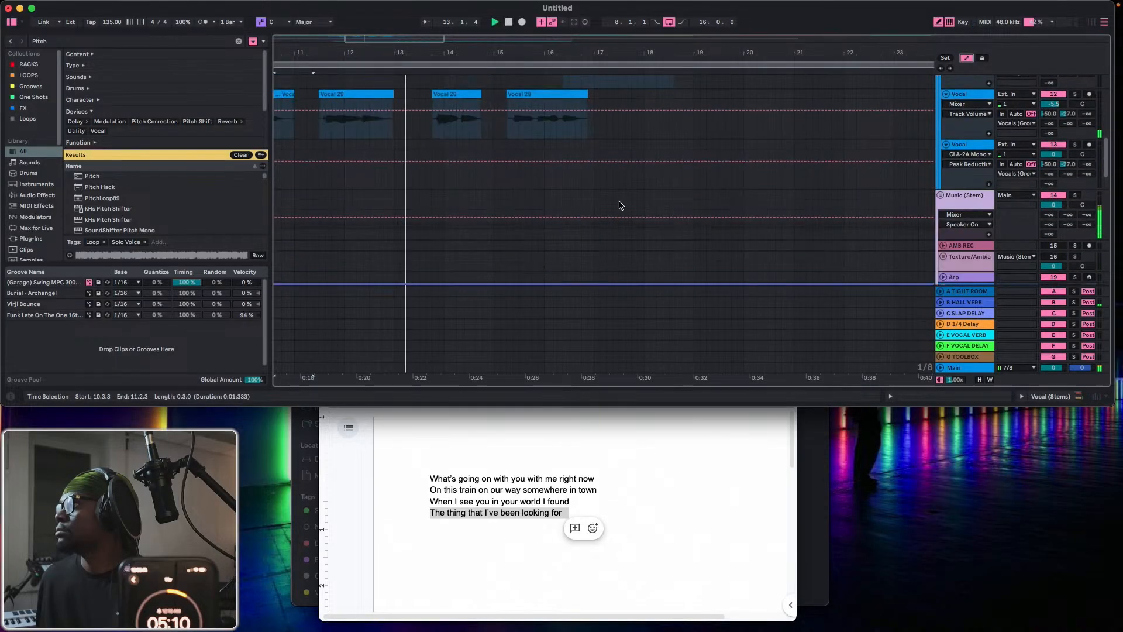
click(606, 169)
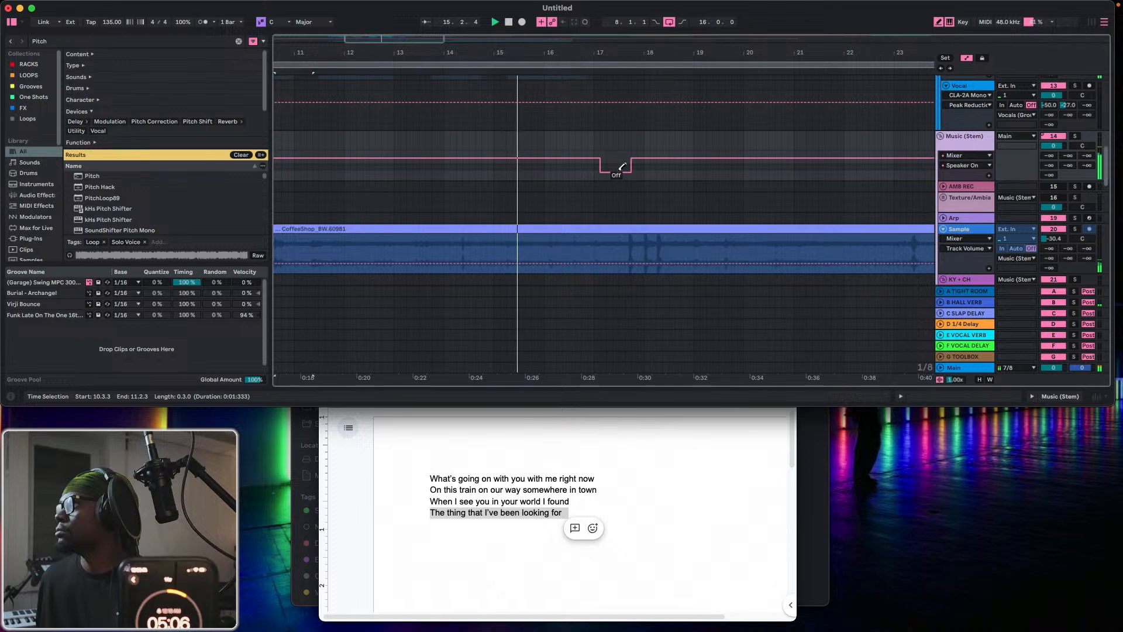
drag(625, 170, 694, 169)
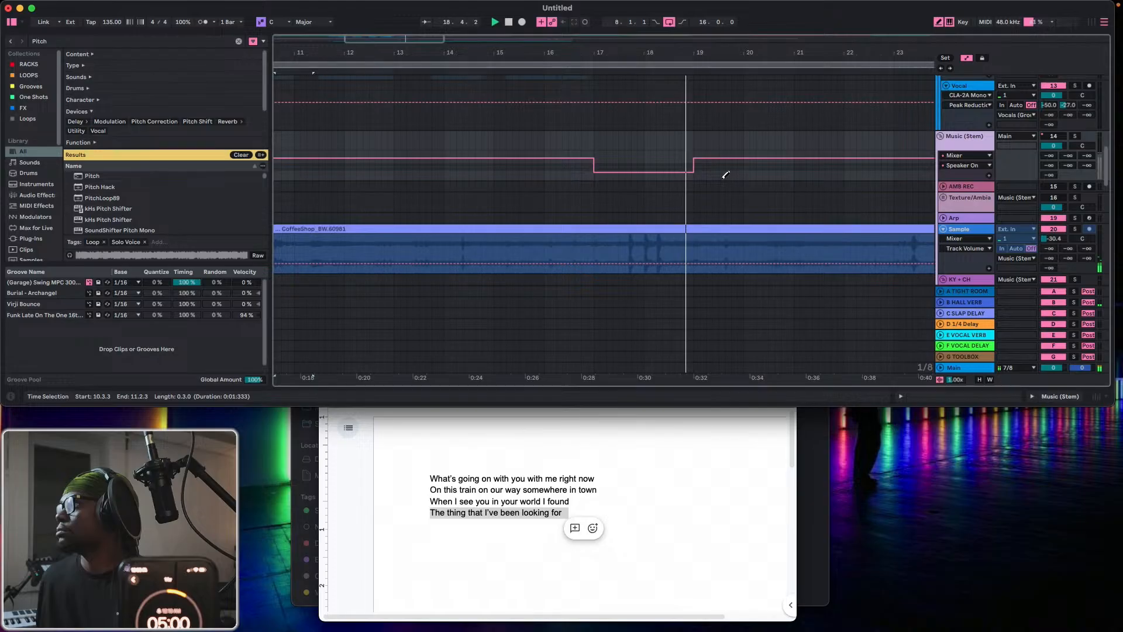
key(b)
Unfold the Bass (Stems) group and set its automation lane to the Mixer's Speaker On parameter.
scroll(700, 174, down, 10)
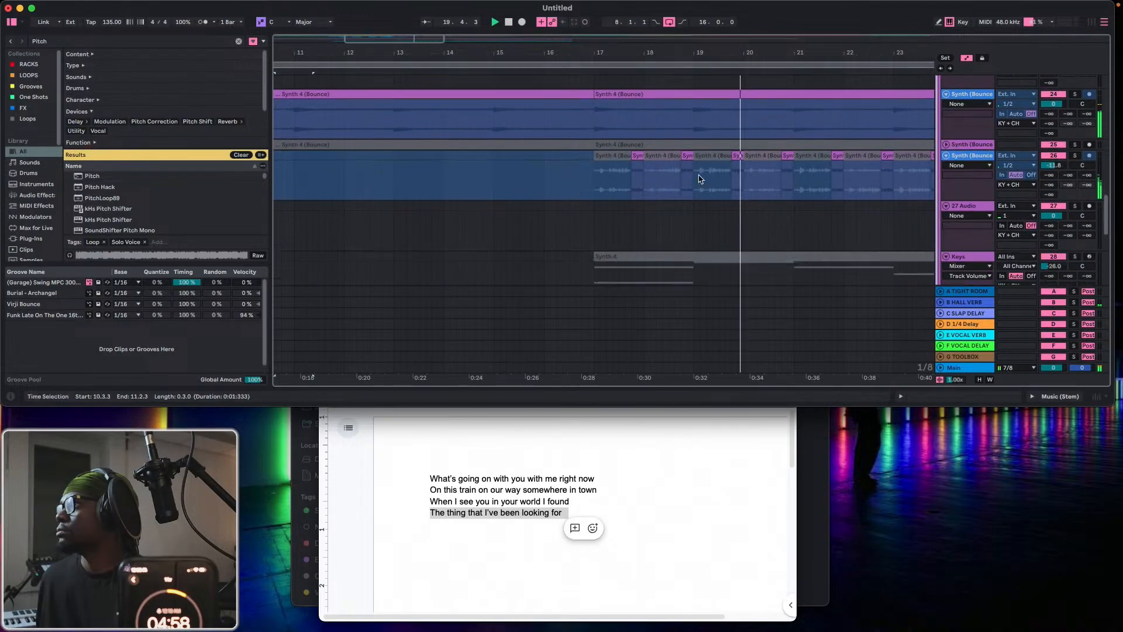
scroll(741, 175, up, 6)
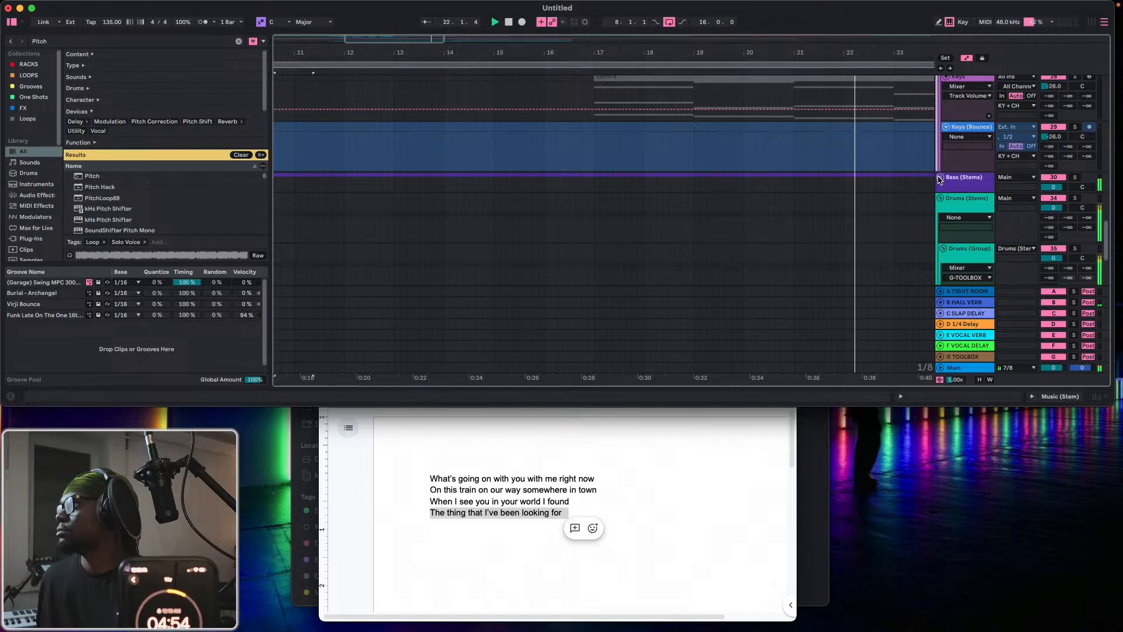
click(940, 176)
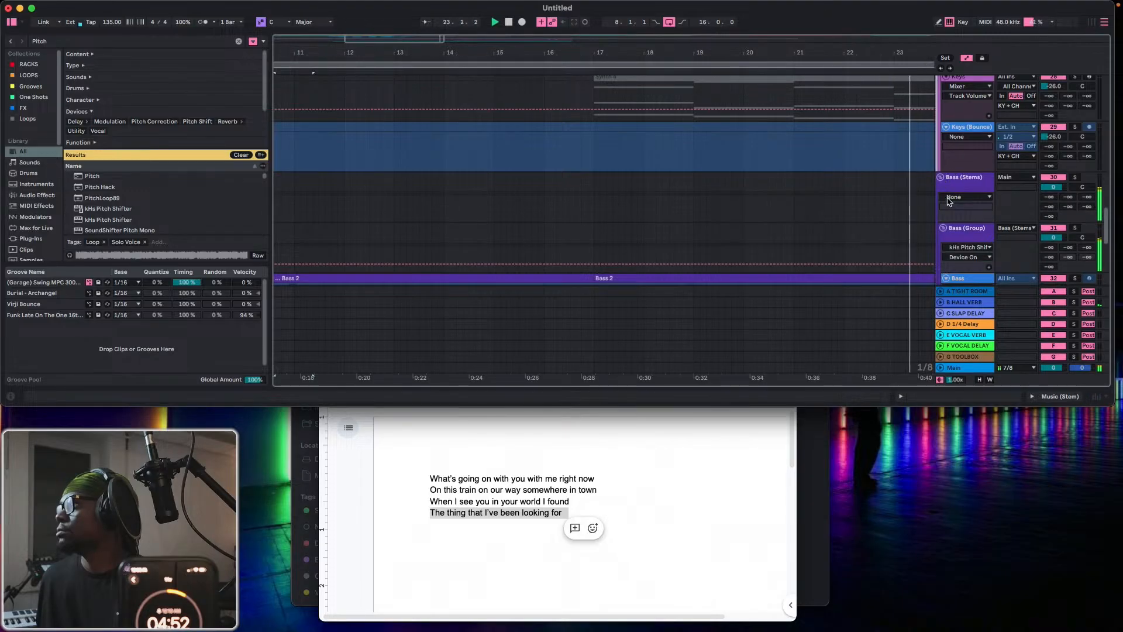
click(965, 197)
click(956, 215)
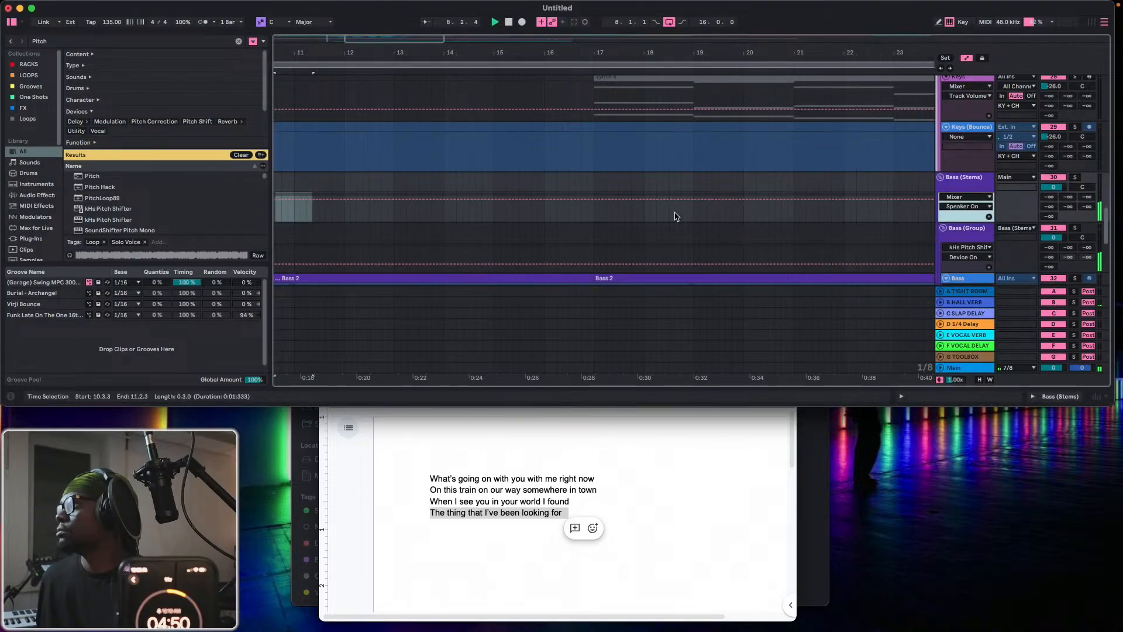
Draw the Bass (Stems) group's Speaker On automation to Off from 17.1.1 to 19.1.1.
scroll(588, 136, up, 10)
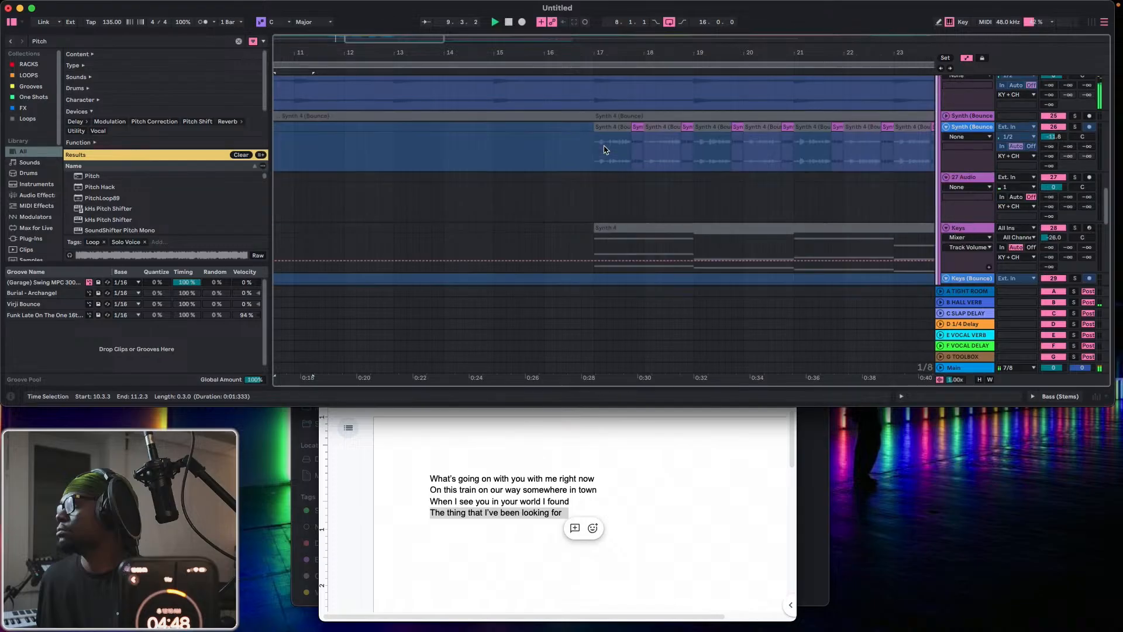
scroll(604, 150, down, 10)
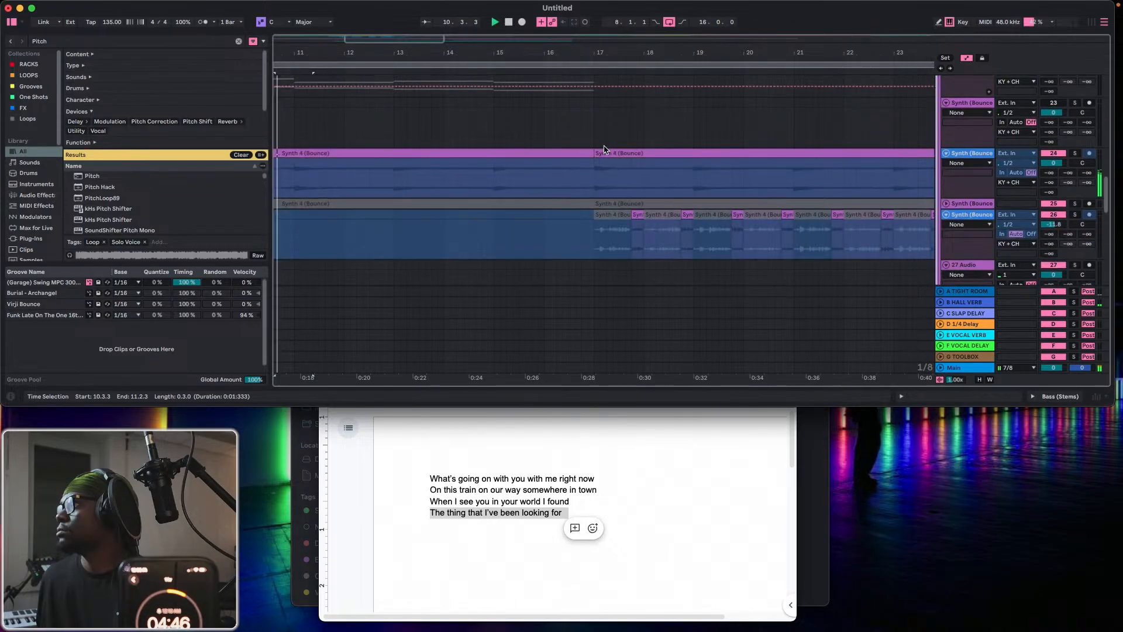
scroll(604, 150, down, 2)
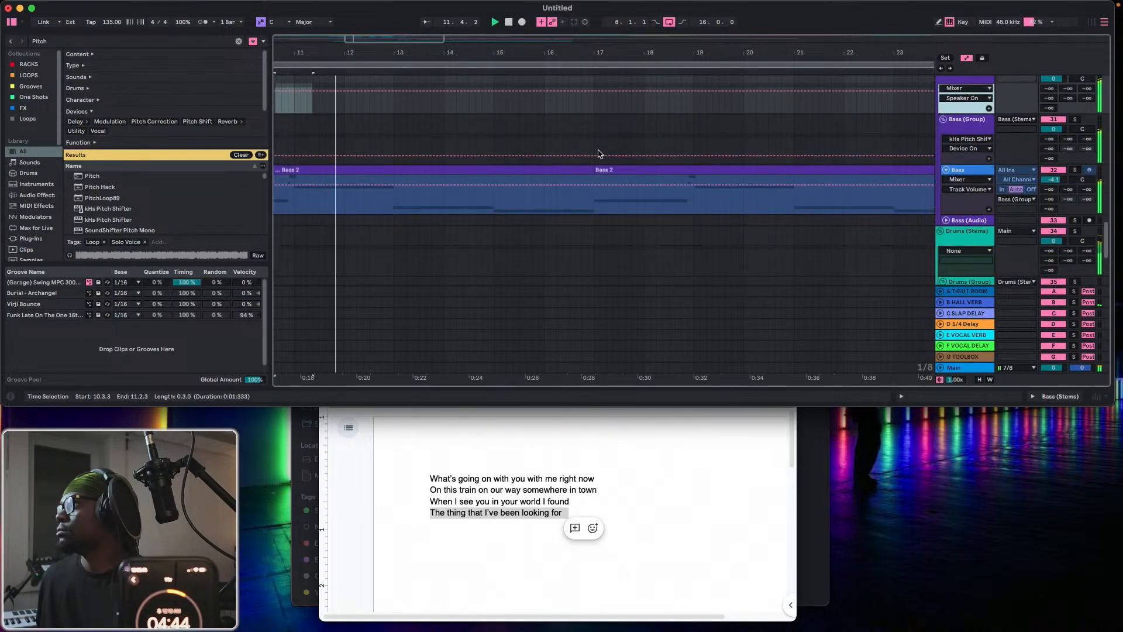
scroll(601, 137, up, 1)
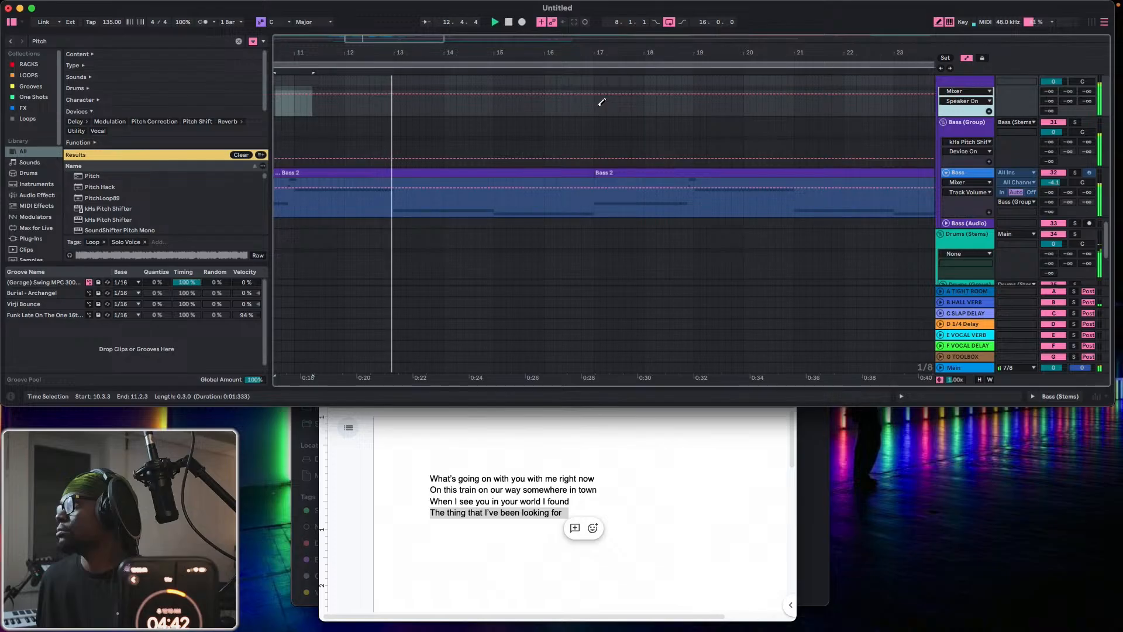
drag(602, 102, 692, 108)
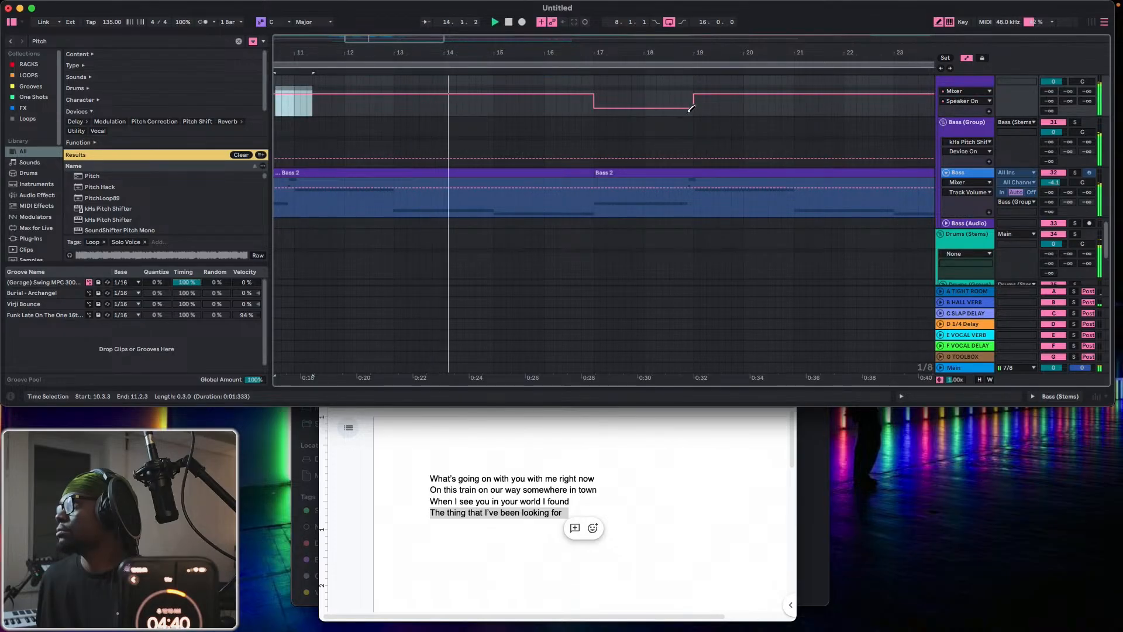
Hide automation and trim the start of the Sticks & Stones drum clip from 17.1.1 to 19.1.1.
scroll(688, 120, down, 10)
key(b)
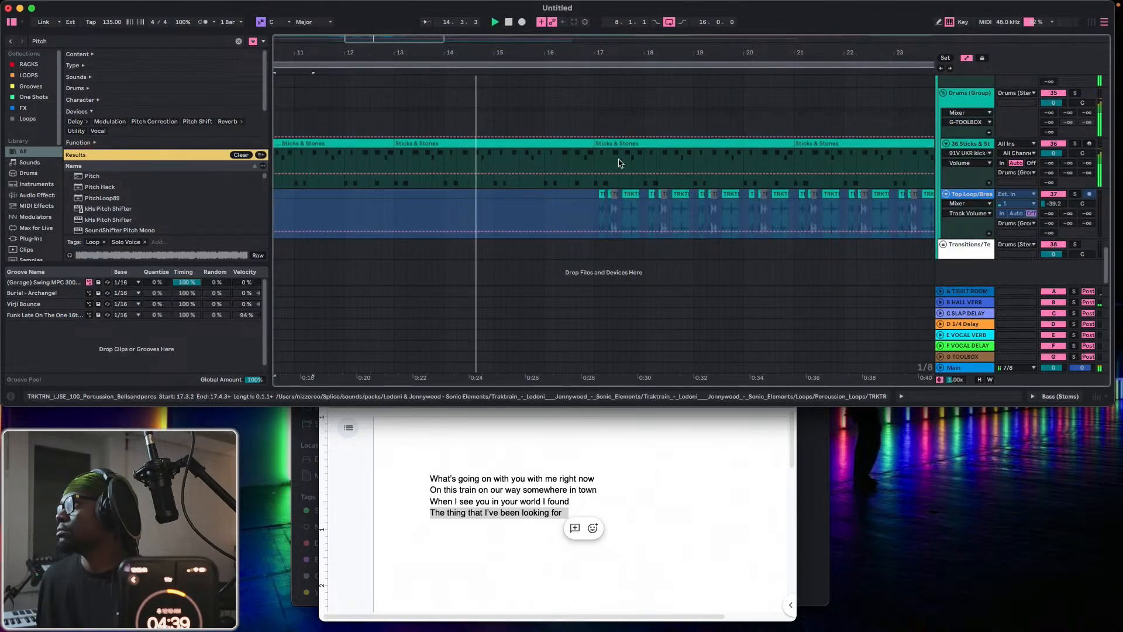
click(967, 59)
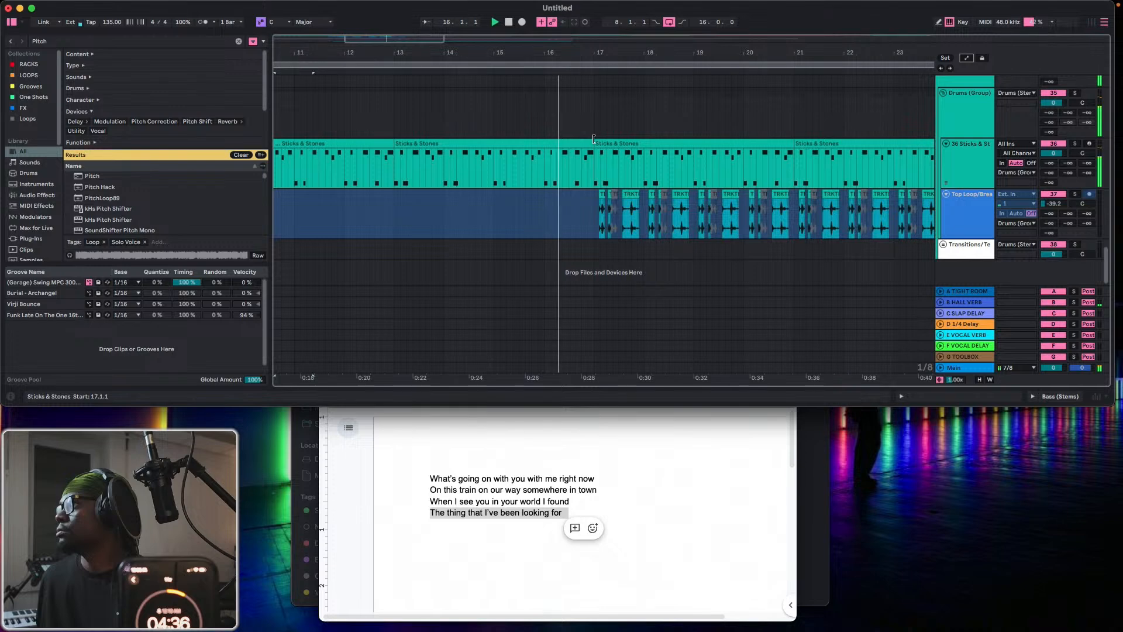
drag(593, 140, 694, 143)
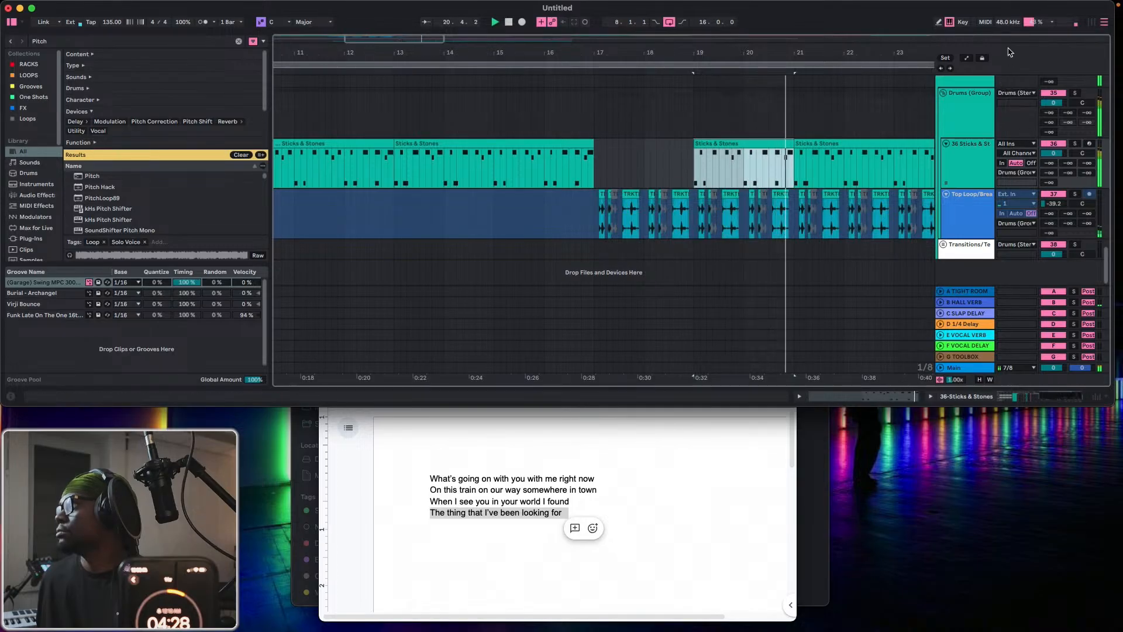
Display automation again and draw the Drums (Group) Mixer Speaker On parameter to Off from 17.1.1 to 19.1.1.
click(967, 58)
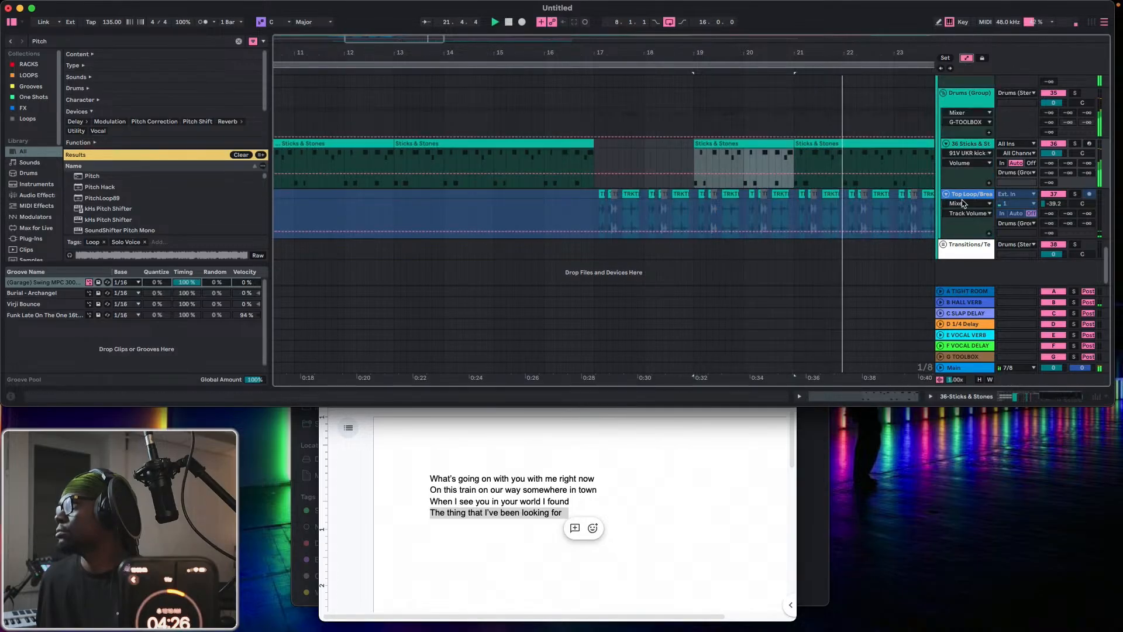
scroll(960, 141, up, 1)
click(967, 133)
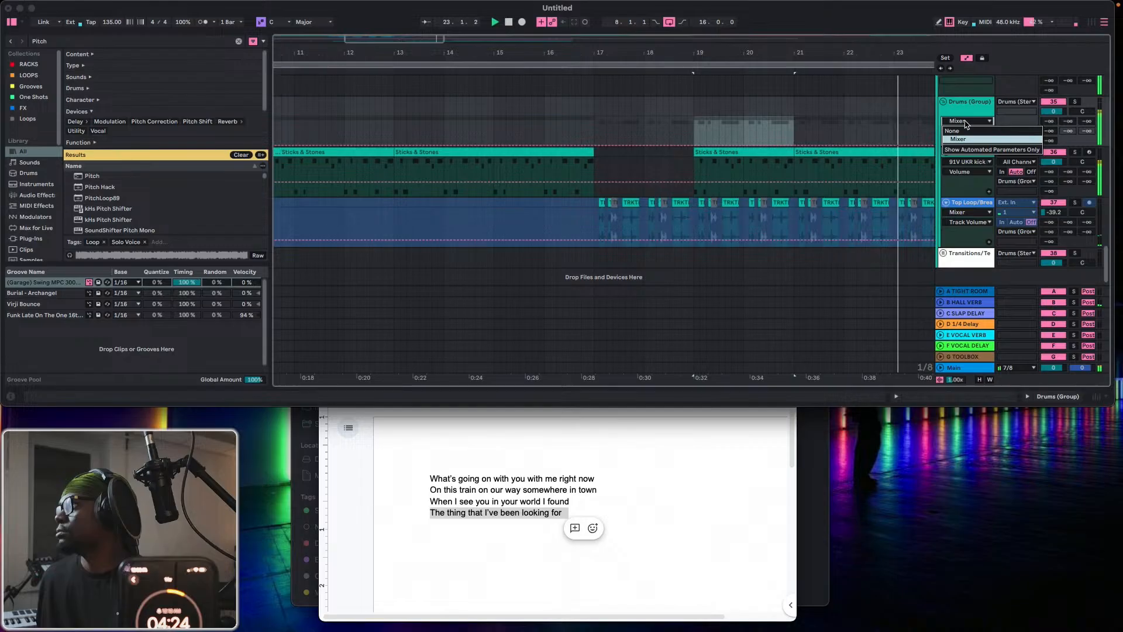
click(967, 131)
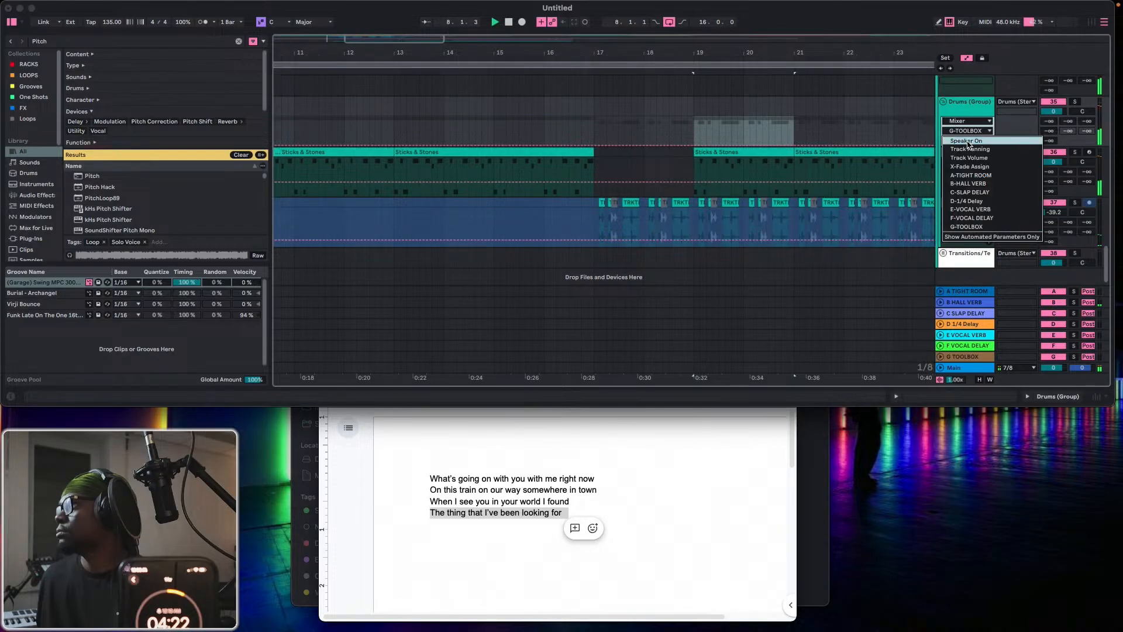
click(968, 141)
key(b)
drag(603, 131, 601, 133)
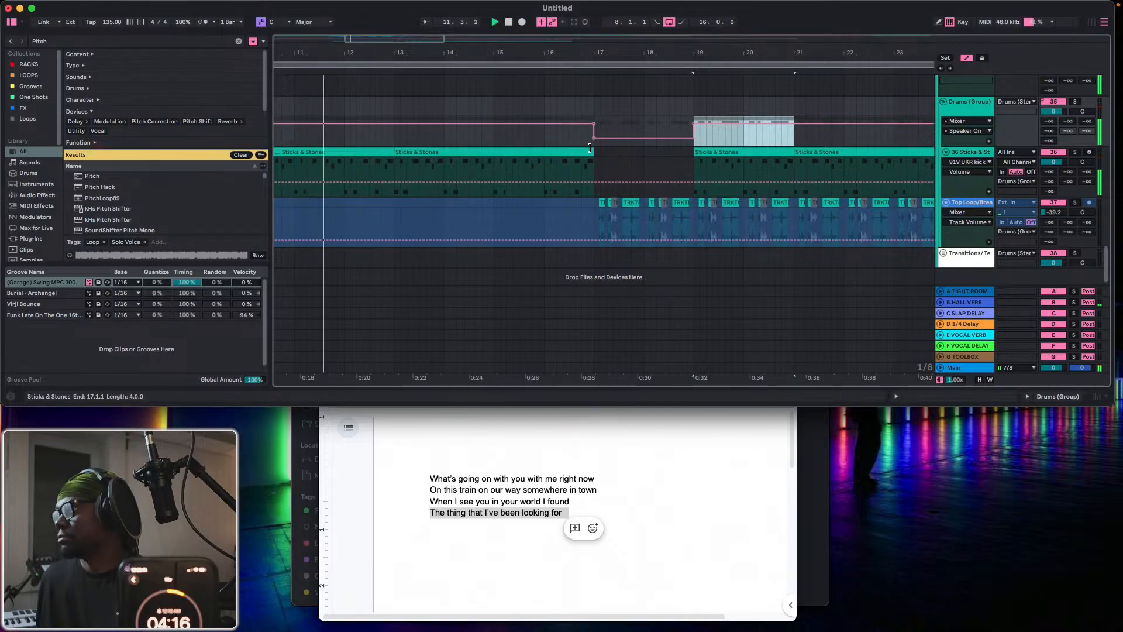
key(b)
Extend the start of the trimmed Sticks & Stones clip back to 17.1.1 and split it at 17.1.3.
click(595, 148)
mouse_move(594, 150)
mouse_down()
mouse_move(619, 153)
mouse_move(593, 153)
mouse_up()
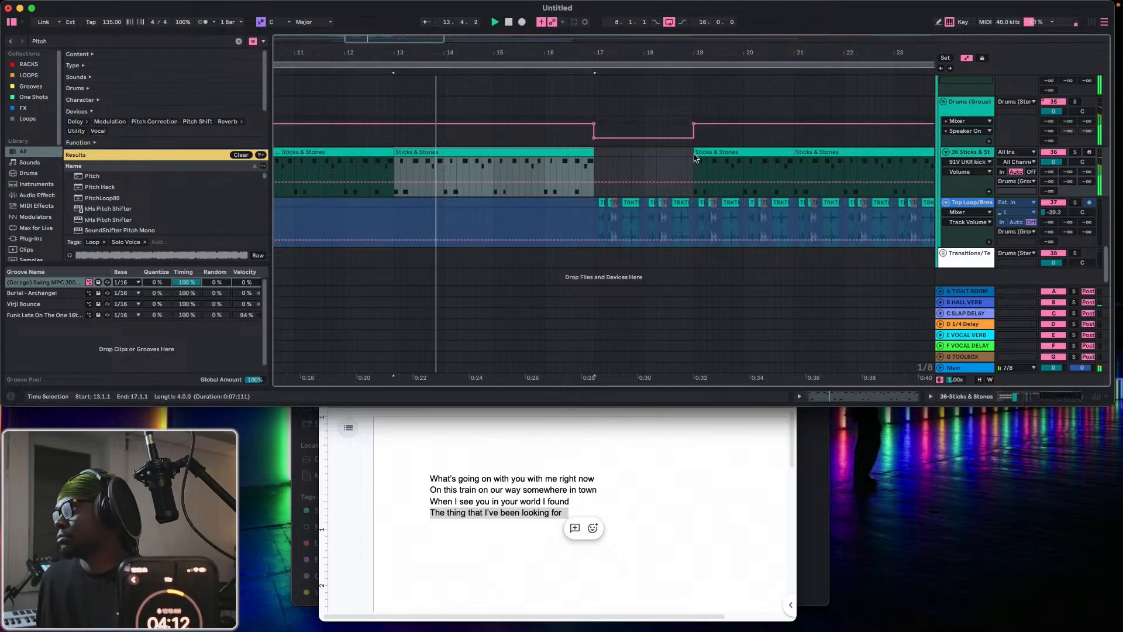
drag(695, 153, 595, 153)
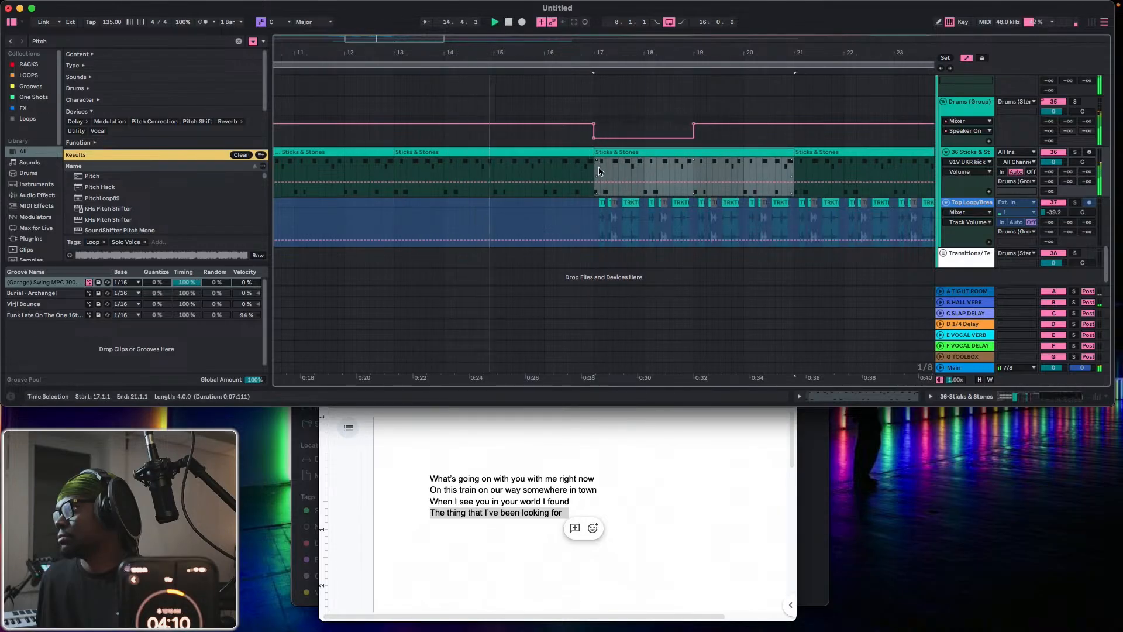
click(601, 172)
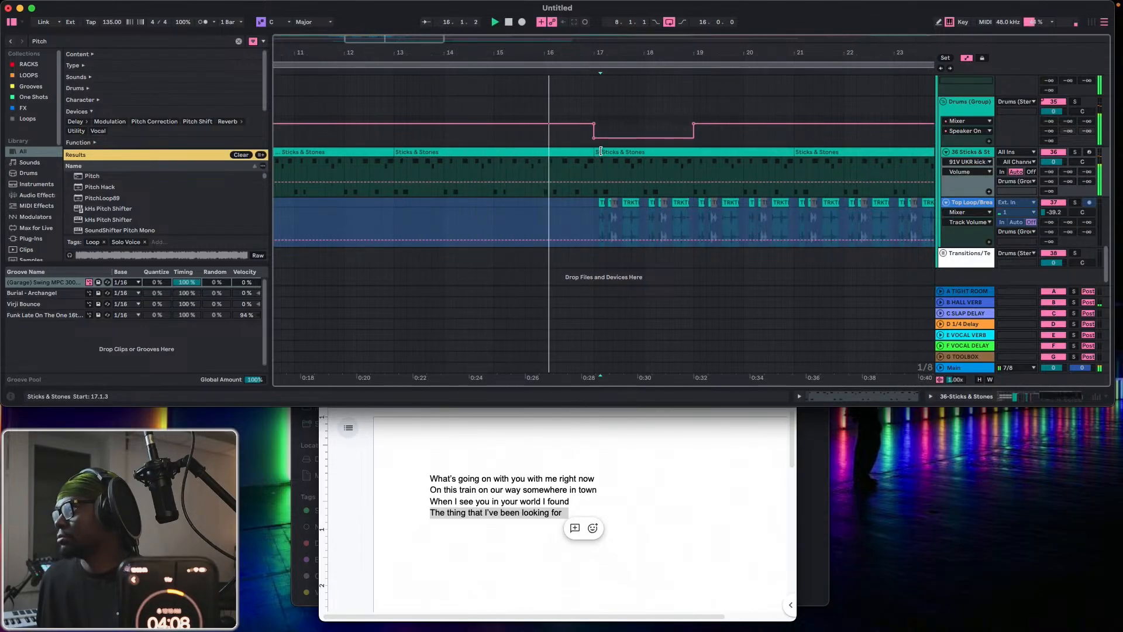
Hide the automation lanes across the arrangement.
shift+click(601, 158)
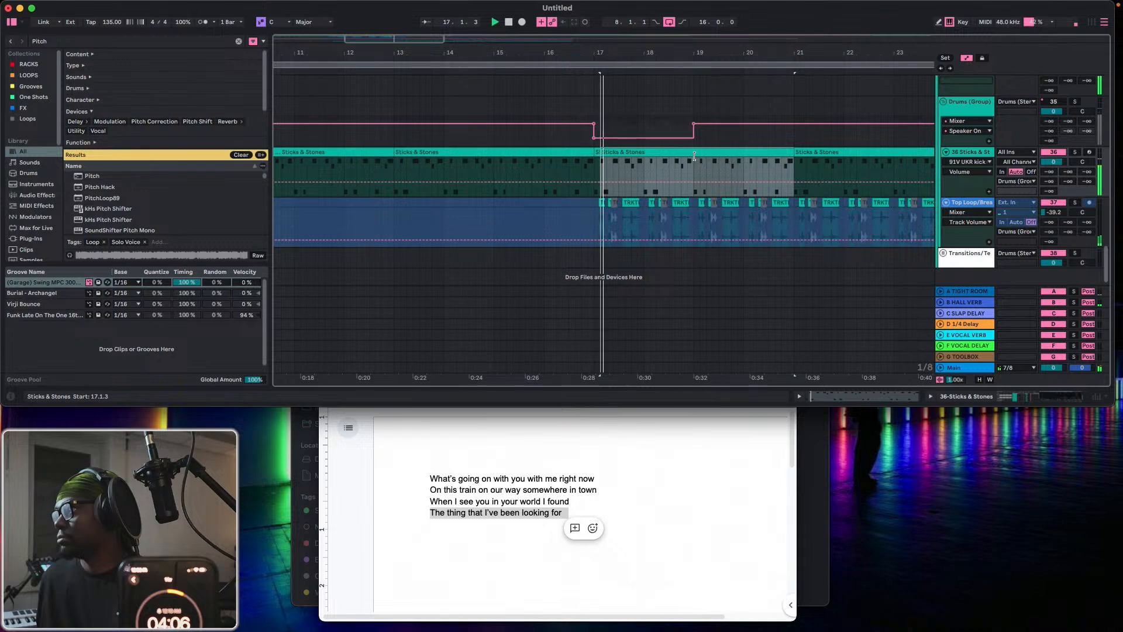
mouse_move(602, 155)
mouse_down()
mouse_move(732, 158)
mouse_move(601, 158)
mouse_up()
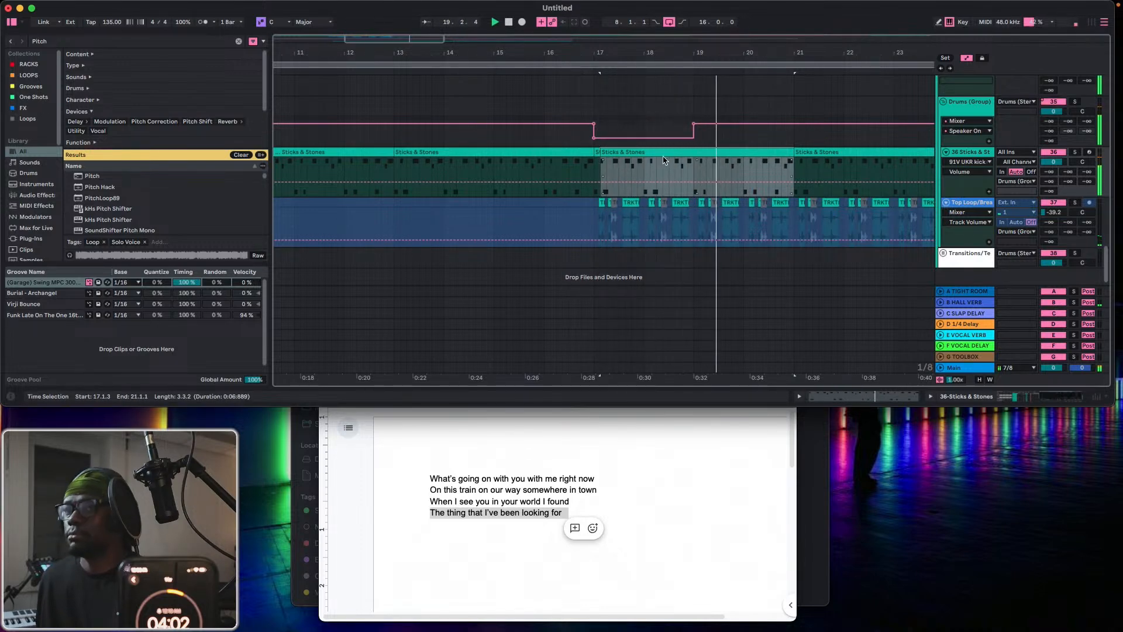
scroll(660, 157, up, 2)
scroll(660, 157, up, 6)
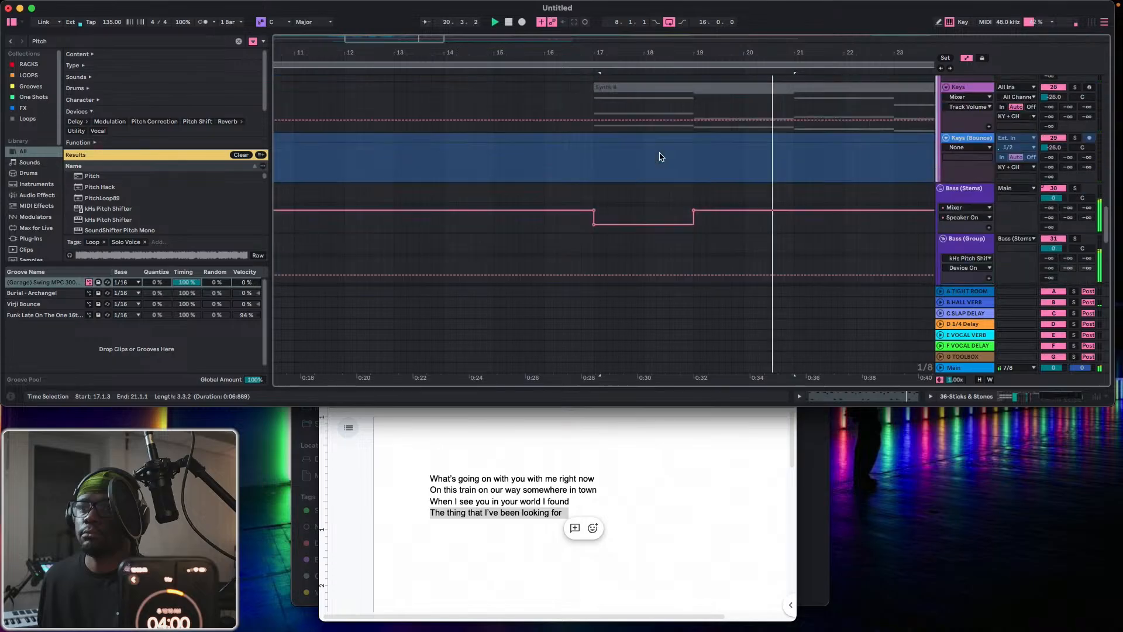
scroll(660, 157, up, 5)
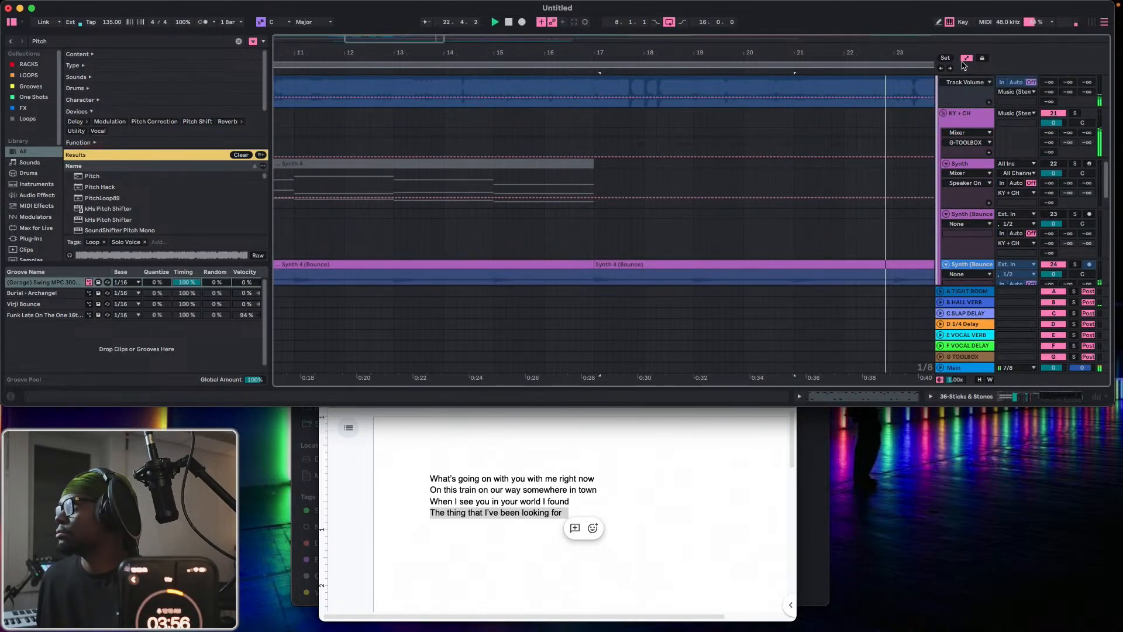
click(564, 140)
scroll(563, 141, up, 15)
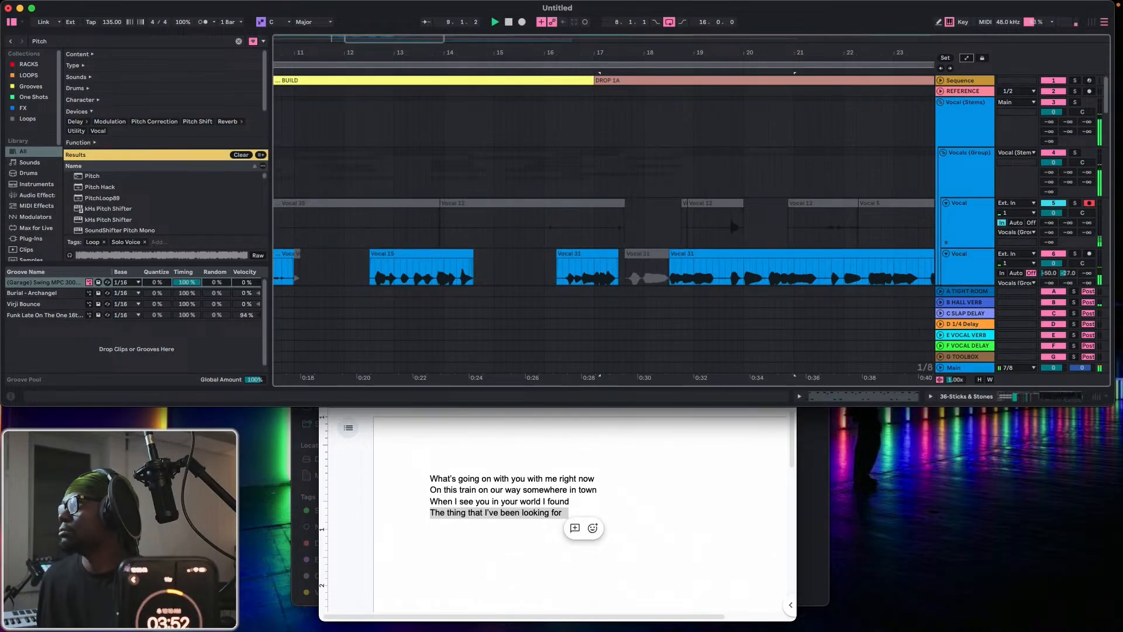
scroll(624, 202, down, 5)
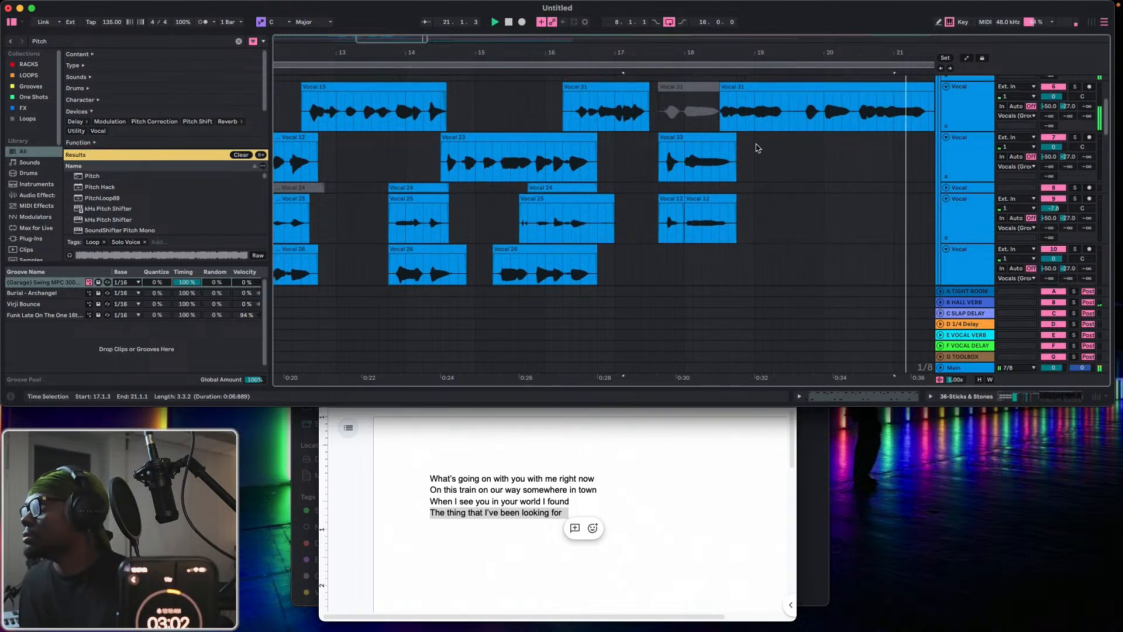
Remove the opening phrase of the second active Vocal 31 clip on Vocal track 6 so the clip starts at 19.3.3.
scroll(743, 146, up, 5)
drag(724, 217, 798, 215)
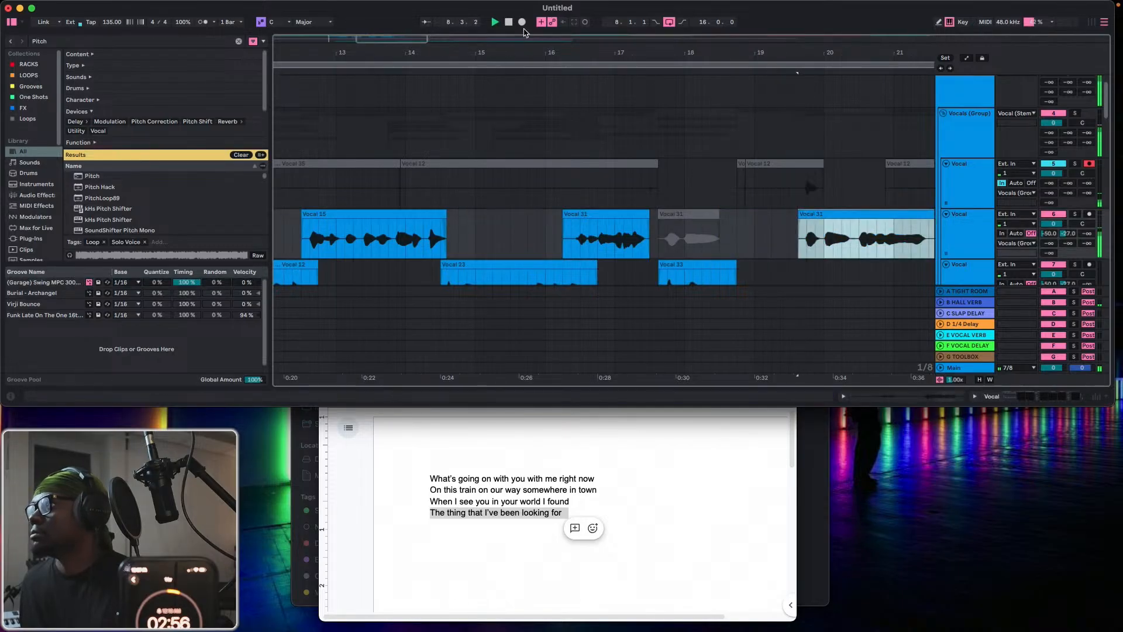
Record a replacement vocal take on armed Vocal track 5 and split it at 18.1.1.
click(523, 24)
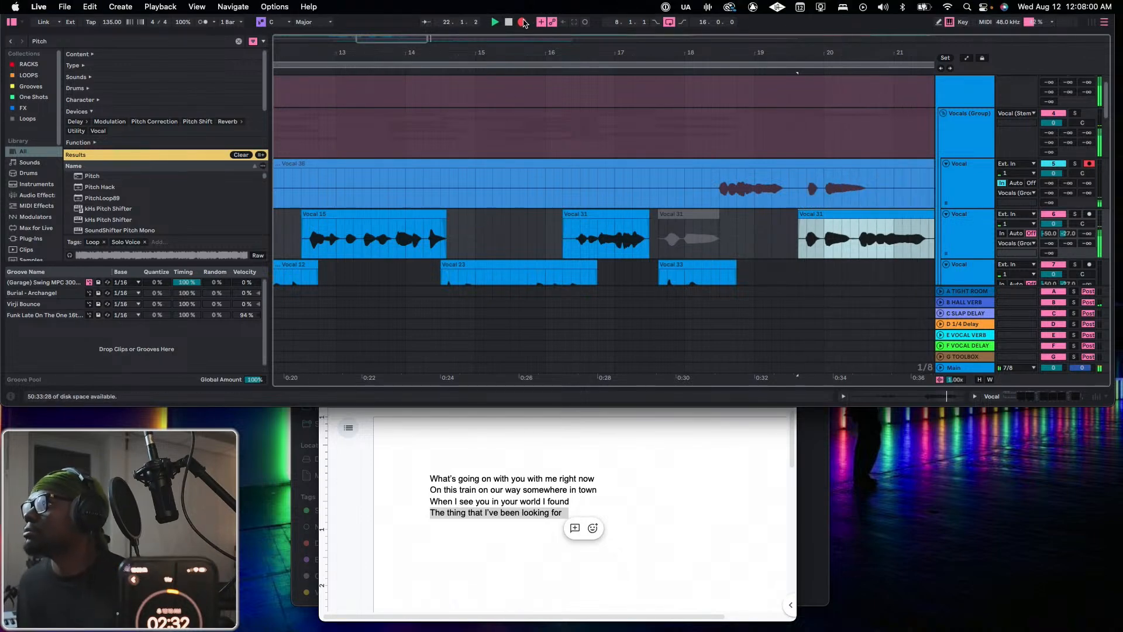
click(523, 22)
click(677, 191)
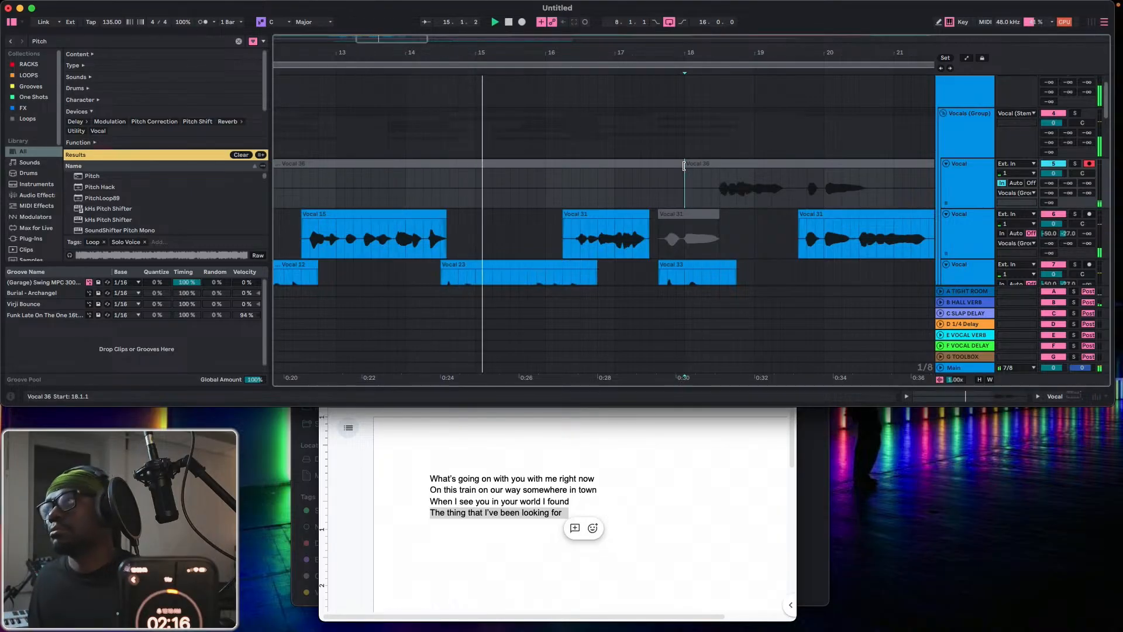
Re-record the take on Vocal track 5 and move its phrase from 18.2.3 to 19.3.1 onto Vocal track 6.
key(F9)
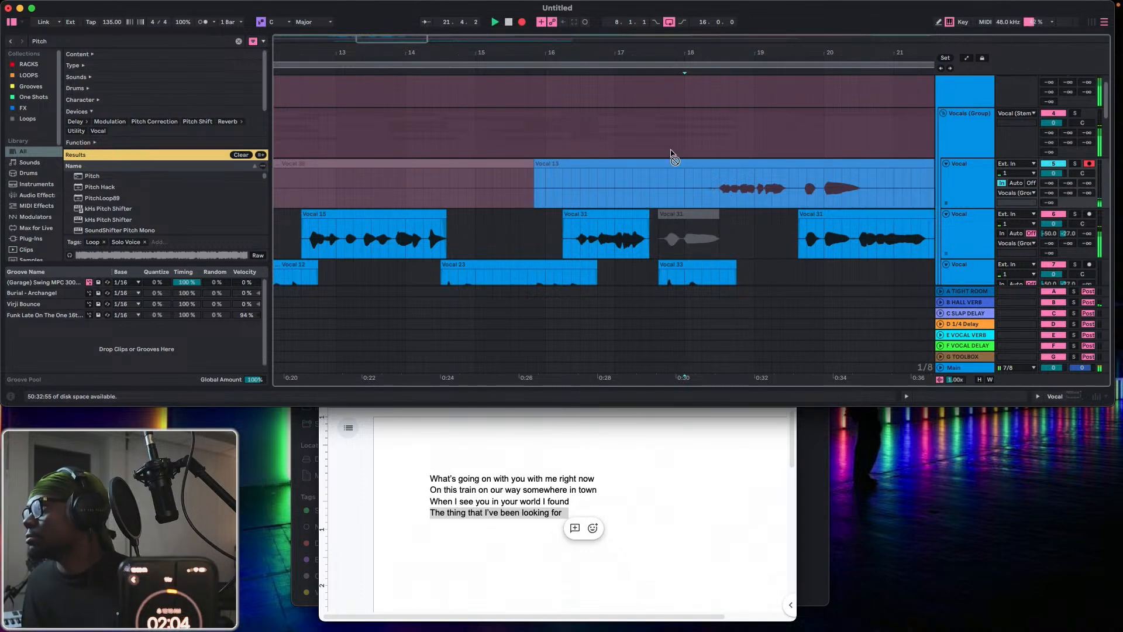
click(521, 23)
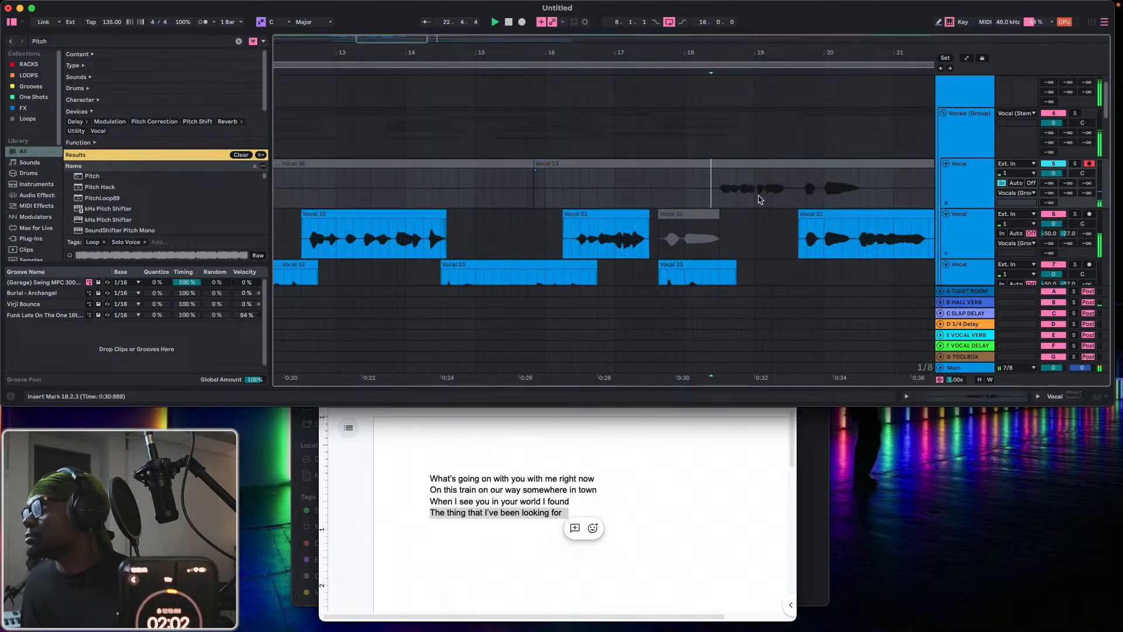
drag(758, 199, 735, 198)
Record another take on Vocal track 5 and move its phrase from 18.1.3 to 19.3.3 onto Vocal track 10.
click(522, 23)
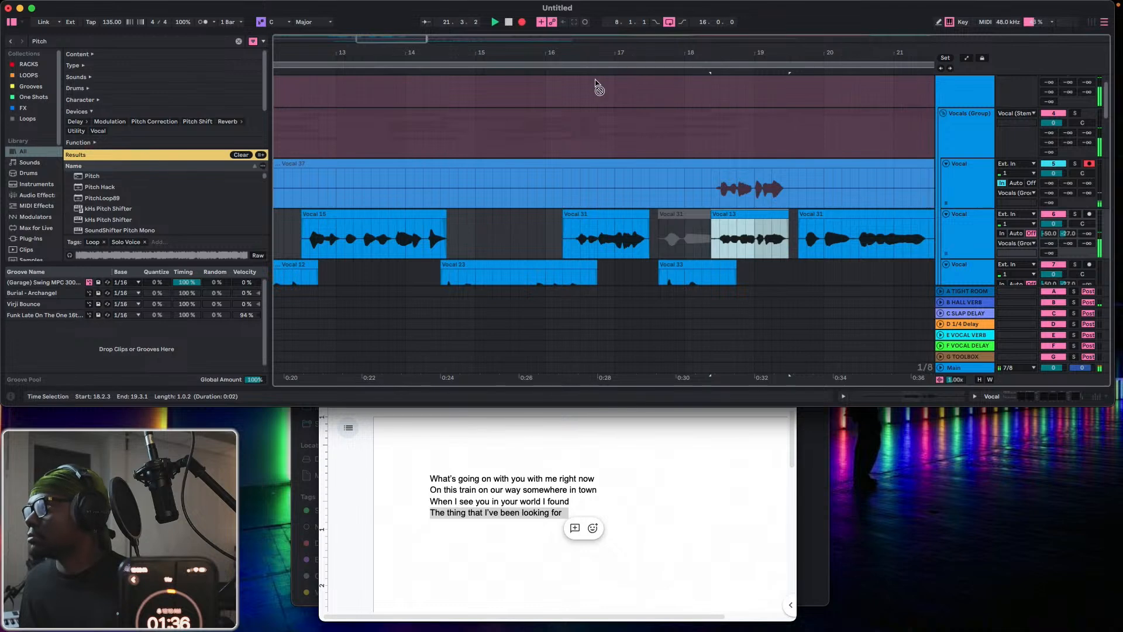
click(522, 22)
drag(700, 193, 800, 192)
scroll(755, 175, down, 5)
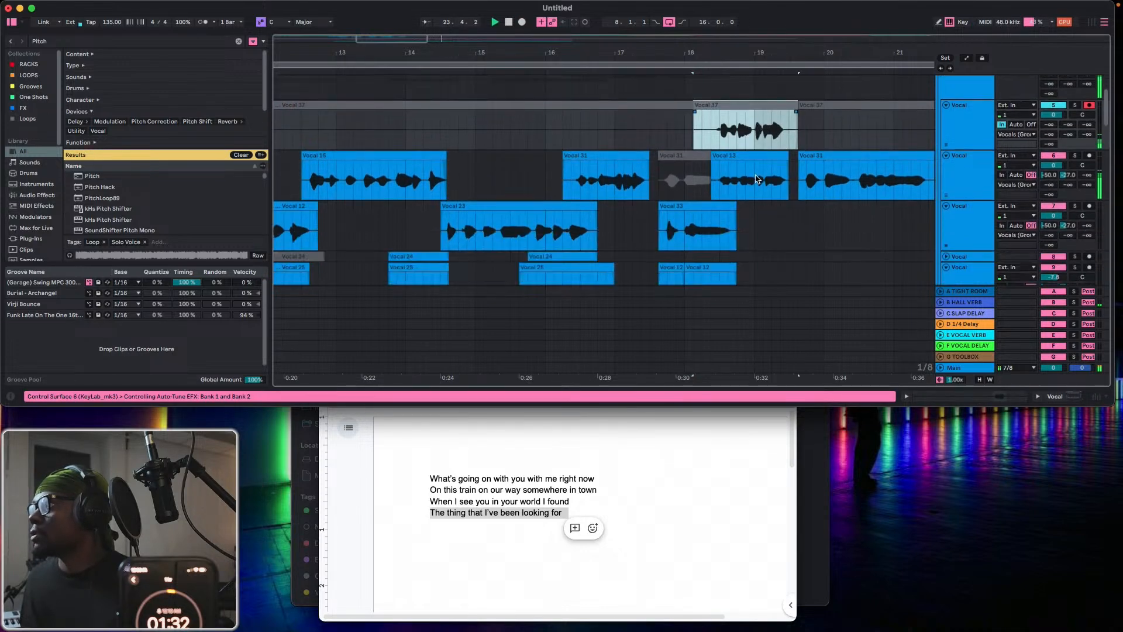
scroll(749, 167, down, 2)
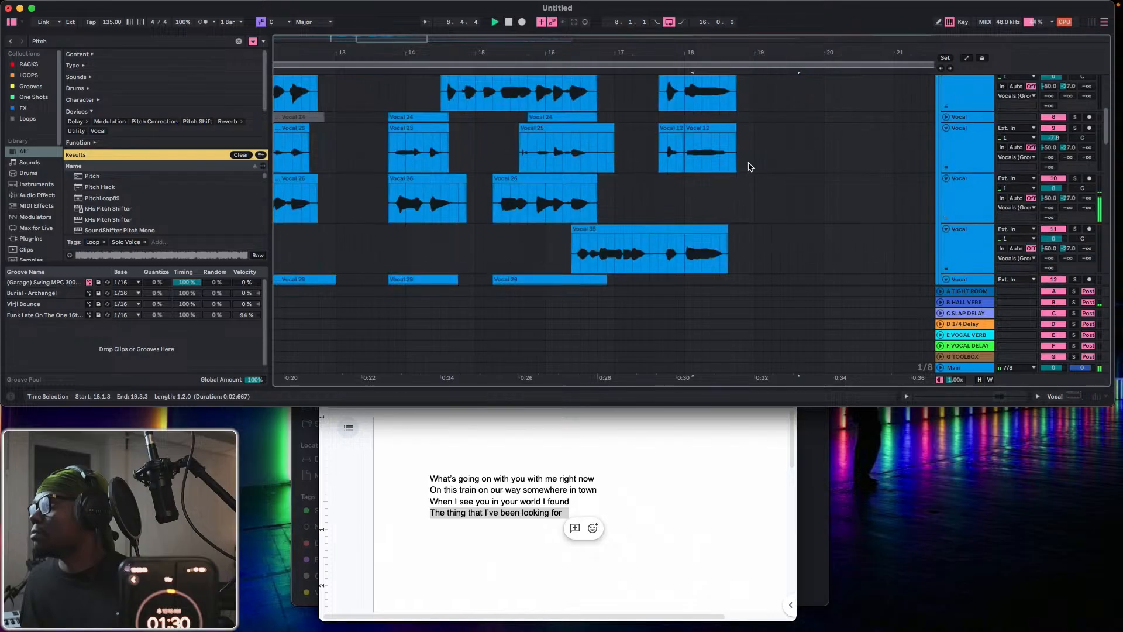
scroll(749, 167, up, 7)
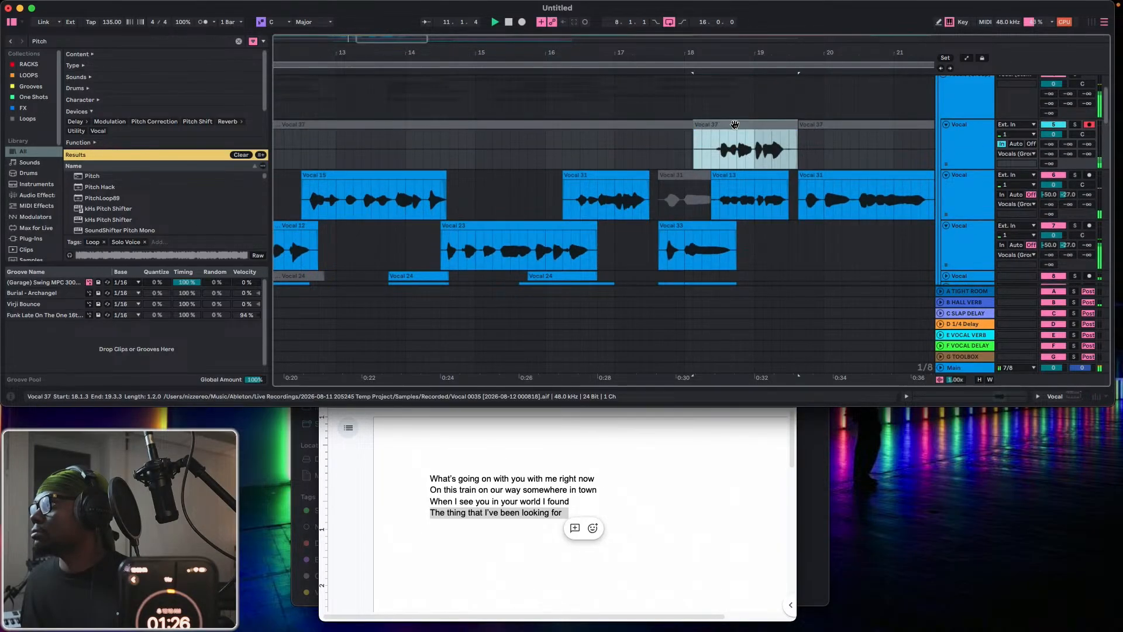
drag(740, 126, 736, 237)
scroll(734, 227, up, 6)
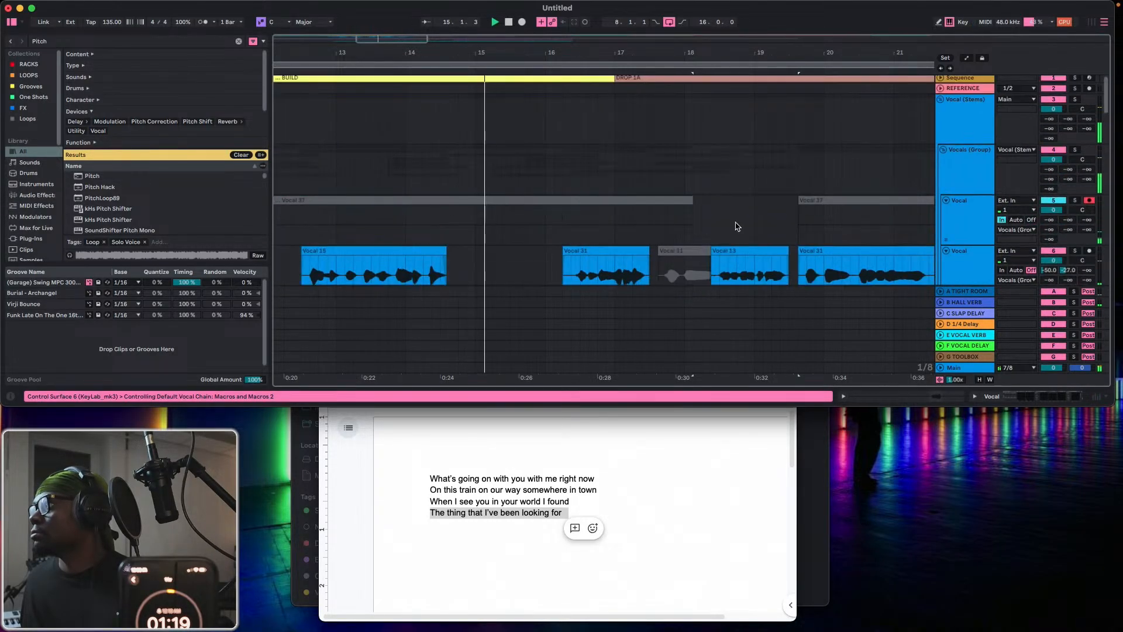
Record a further take on Vocal track 5 and move its phrase from 19.3.3 to 20.4.1 onto Vocal track 6.
click(522, 22)
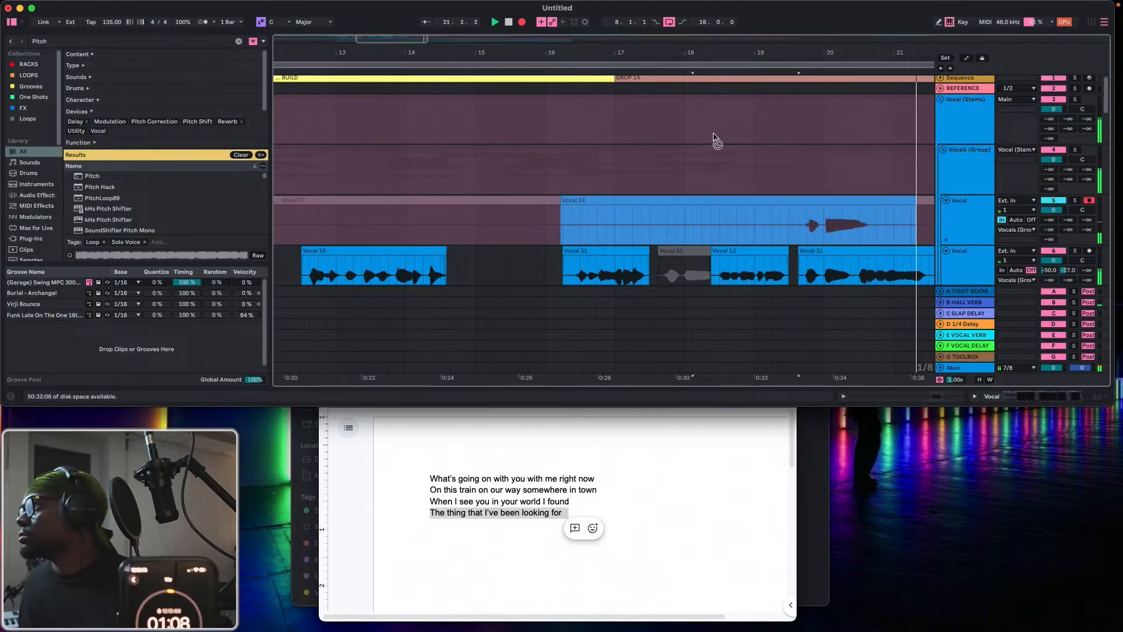
click(520, 22)
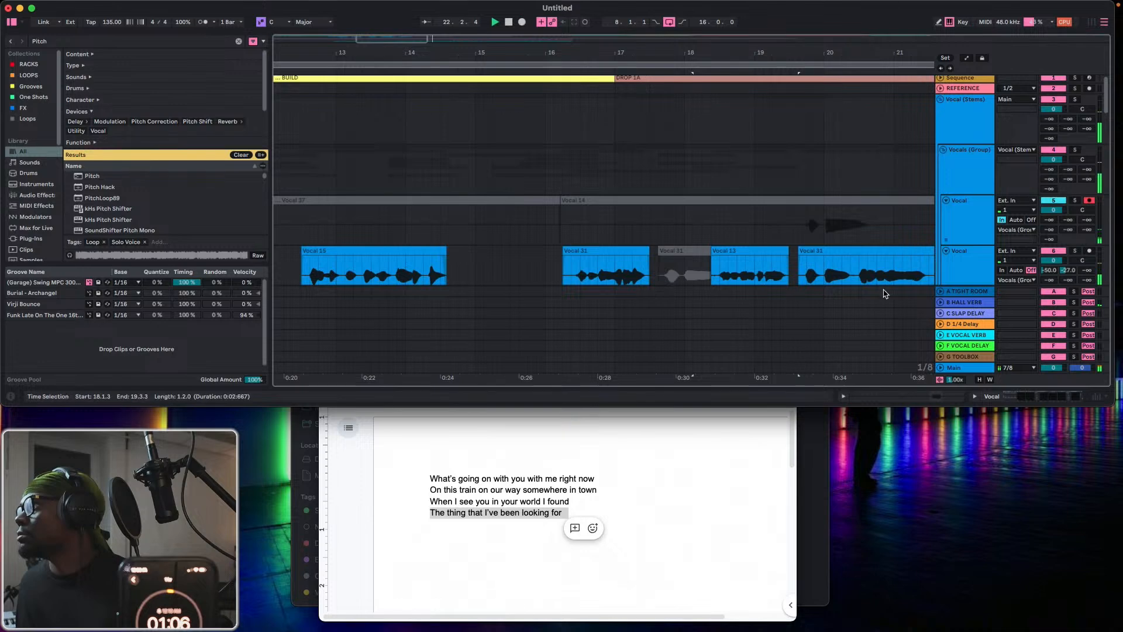
drag(798, 228, 869, 253)
scroll(865, 248, down, 2)
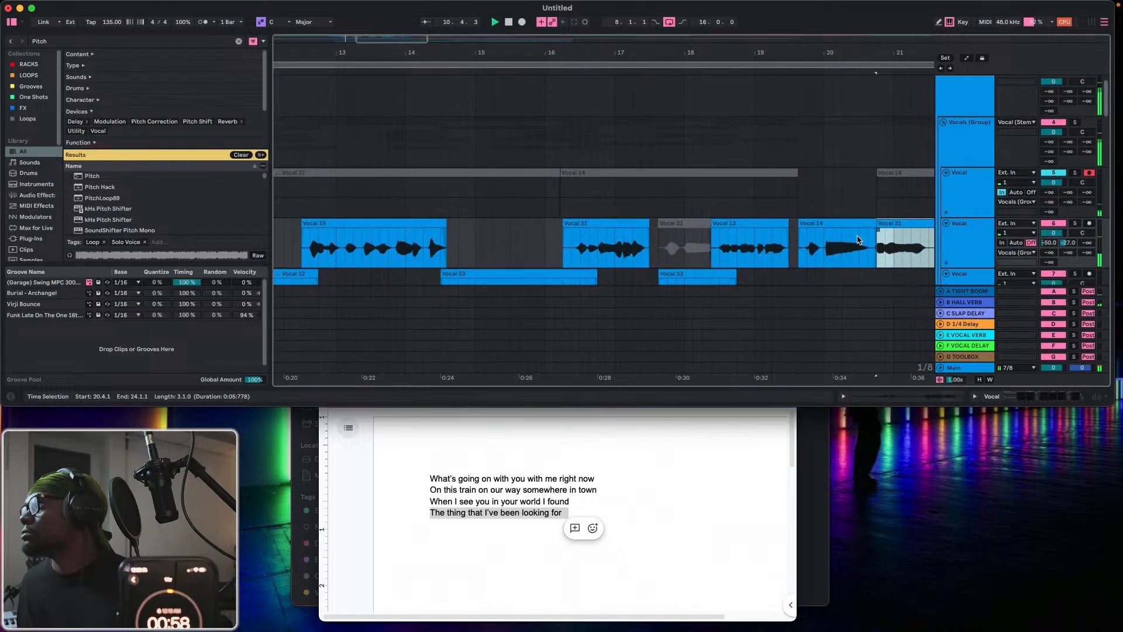
Move the new phrase at 19.3.3 down to Vocal track 7 and extend the start of the following Vocal 31 clip back to 20.3.1.
click(841, 255)
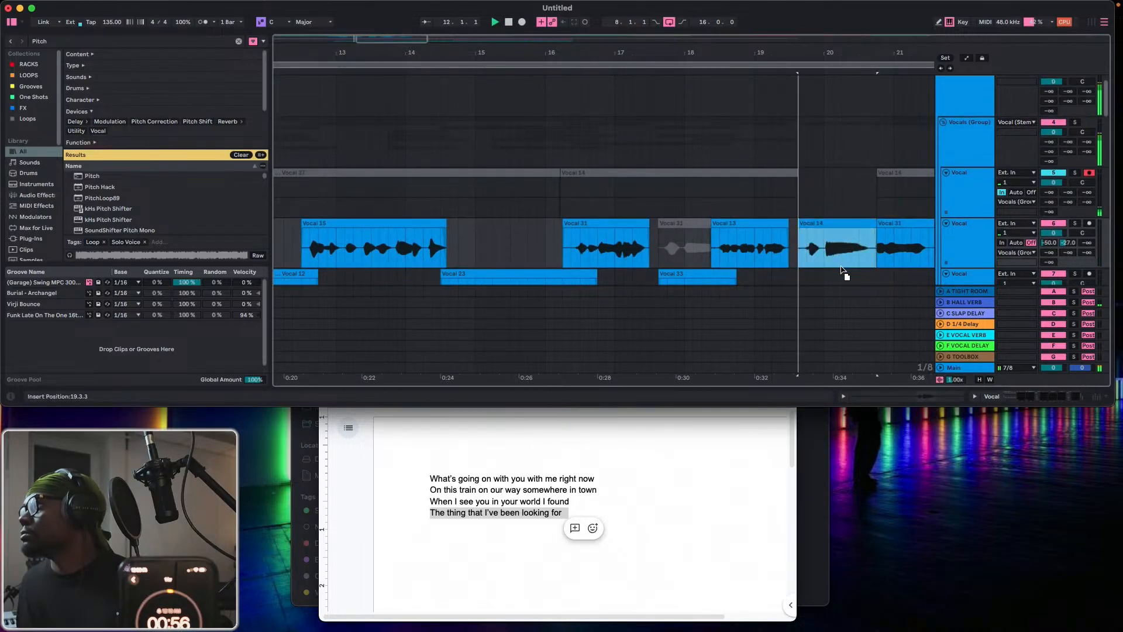
drag(842, 271, 844, 280)
click(865, 224)
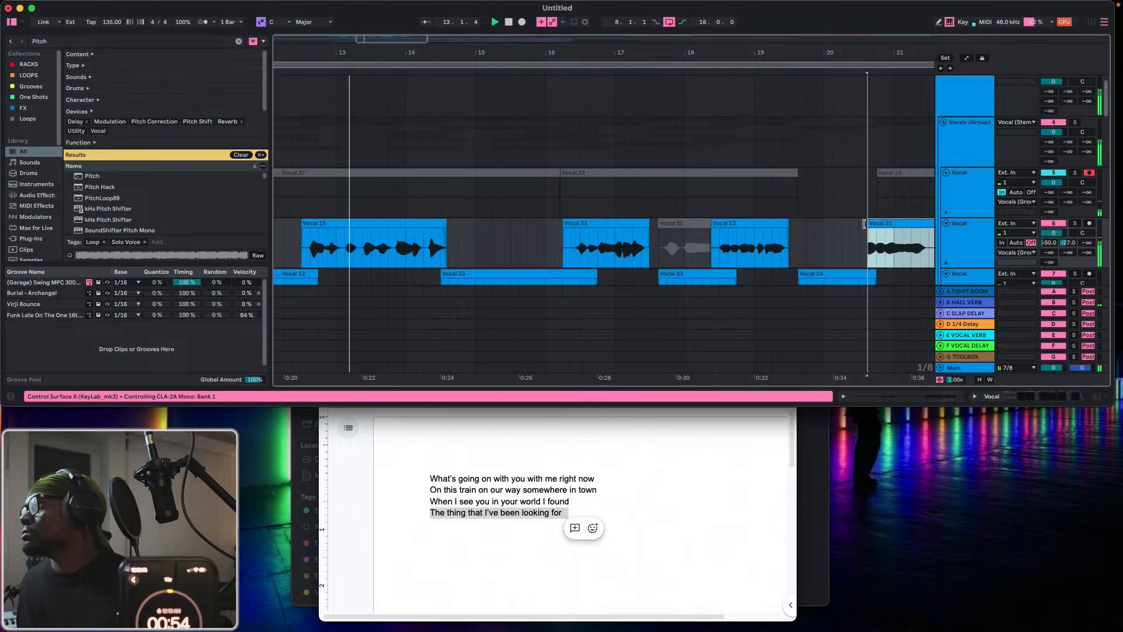
drag(865, 224, 859, 224)
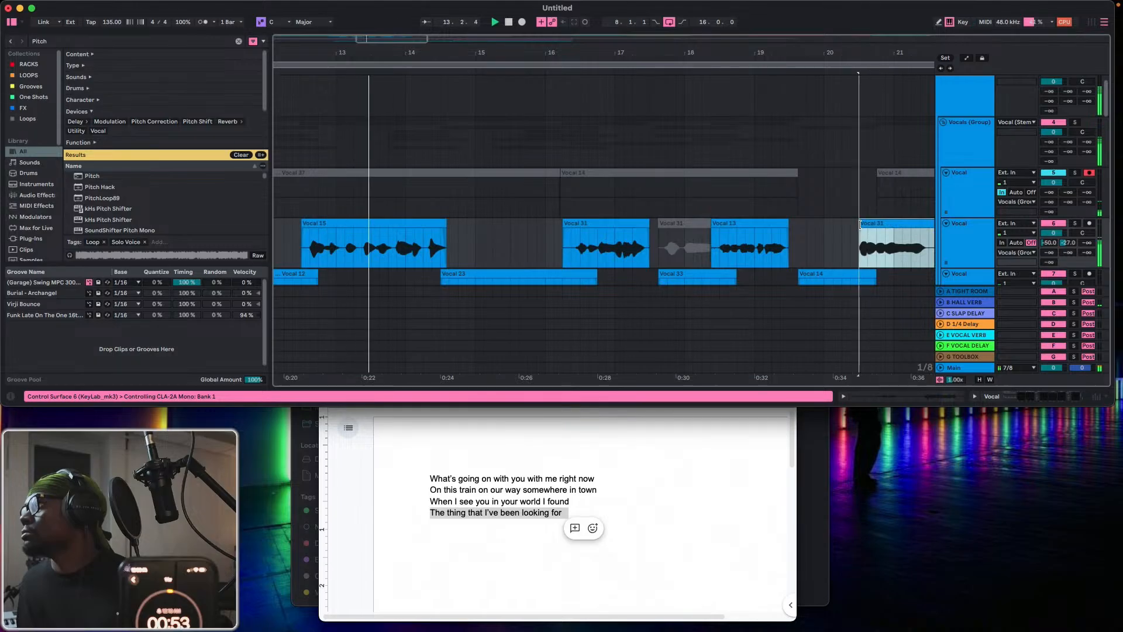
Record a layer take on Vocal track 5 and move its phrase from 19.3.3 to 20.4.3 onto Vocal track 10.
click(523, 24)
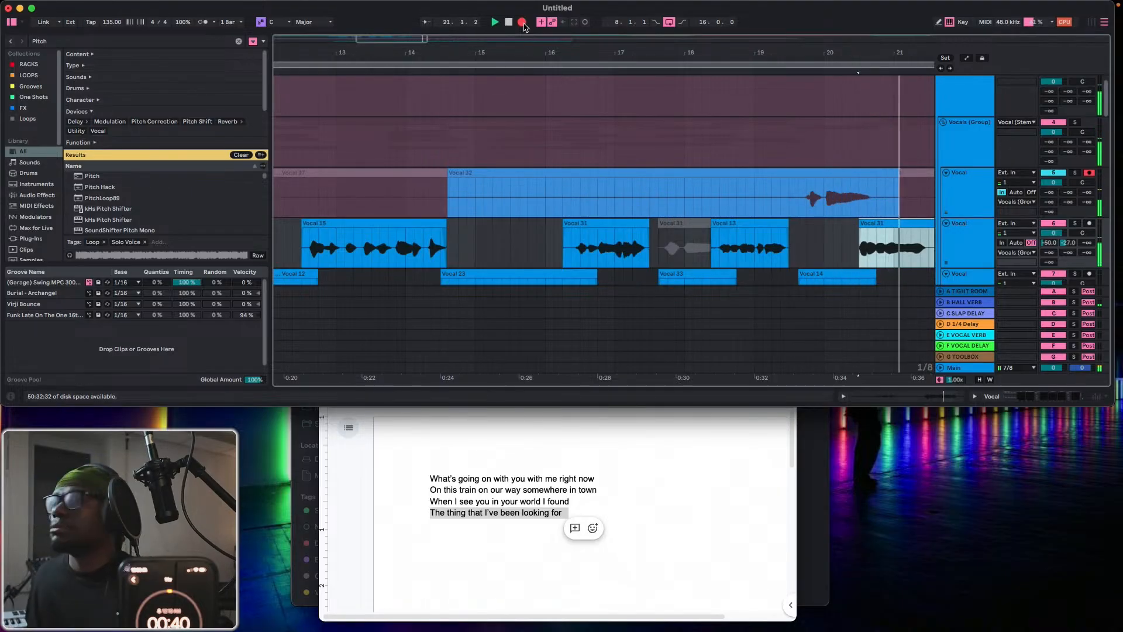
click(520, 23)
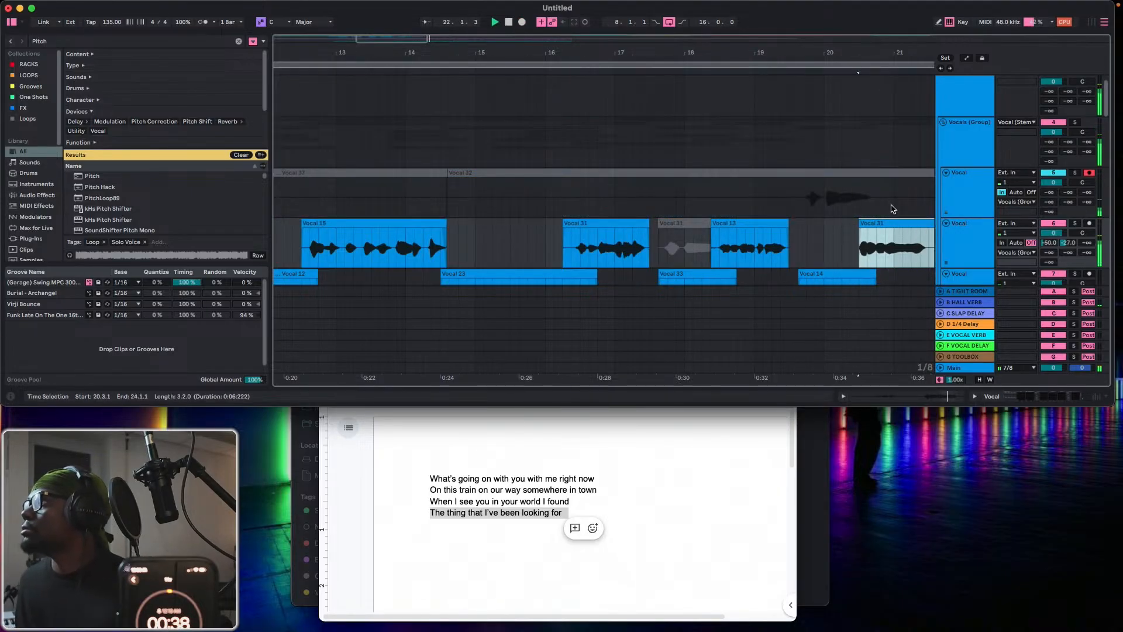
scroll(830, 190, down, 4)
drag(797, 105, 885, 105)
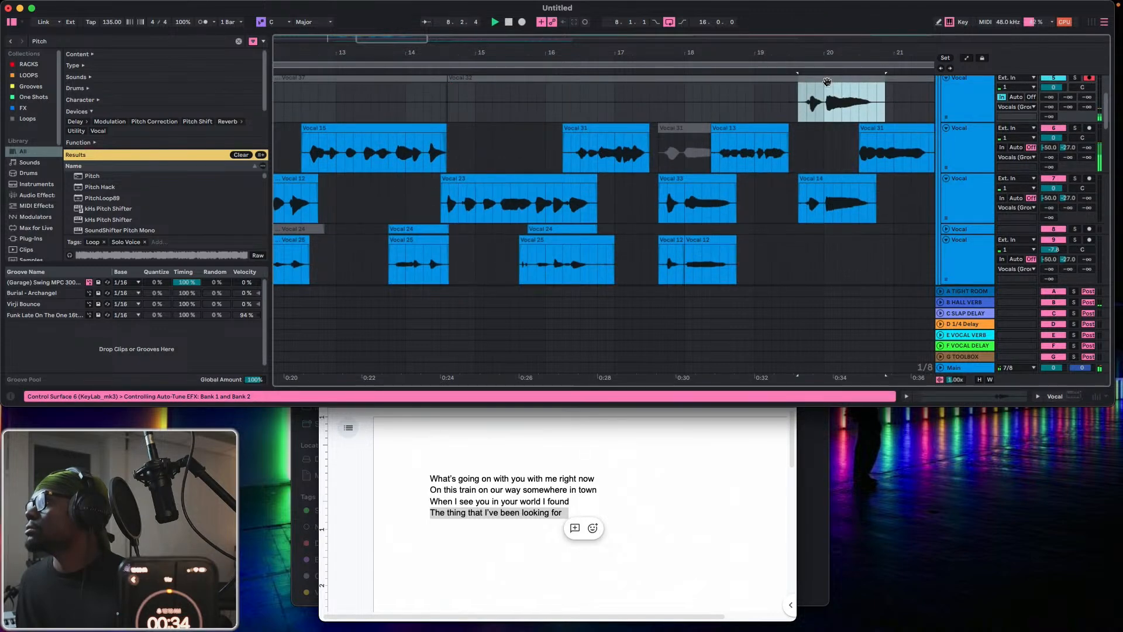
drag(827, 81, 831, 243)
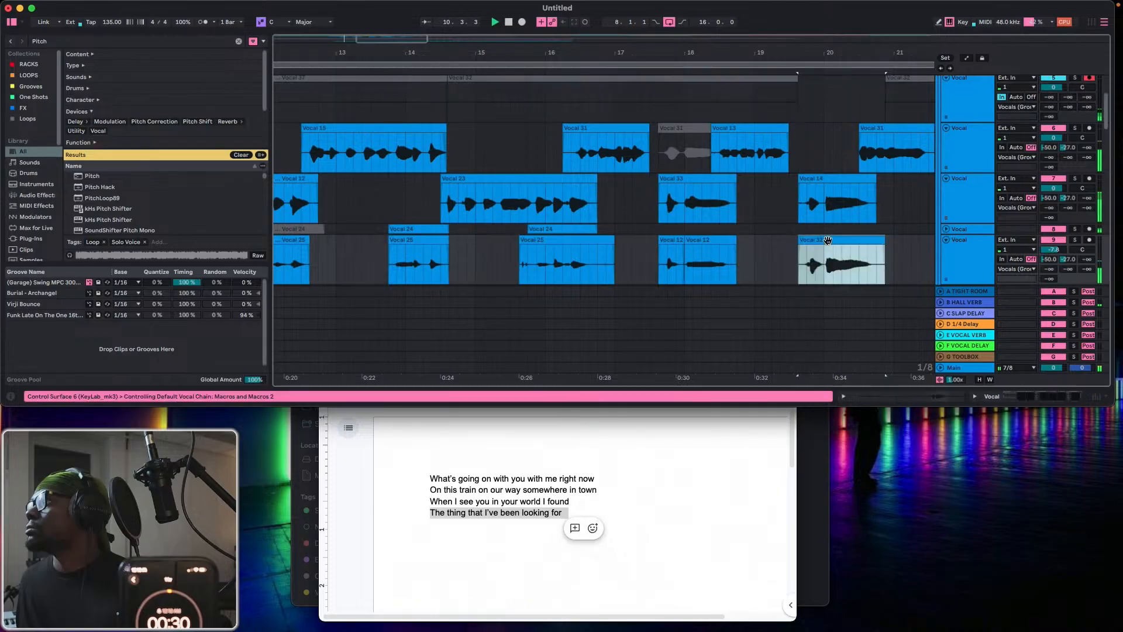
scroll(830, 245, down, 3)
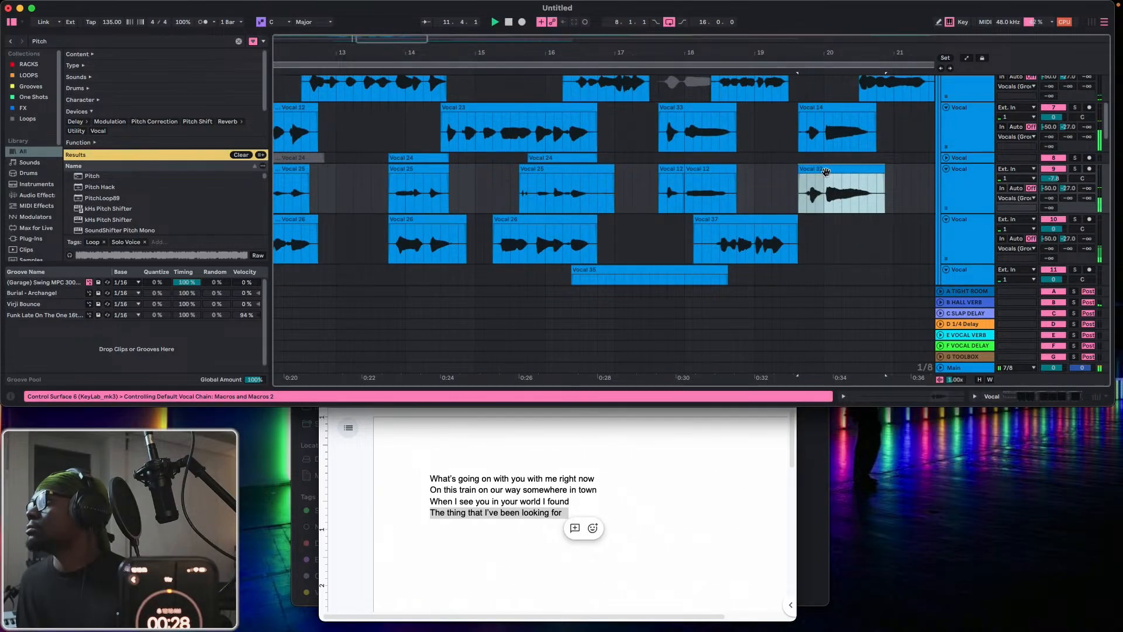
drag(825, 171, 829, 213)
scroll(813, 187, up, 7)
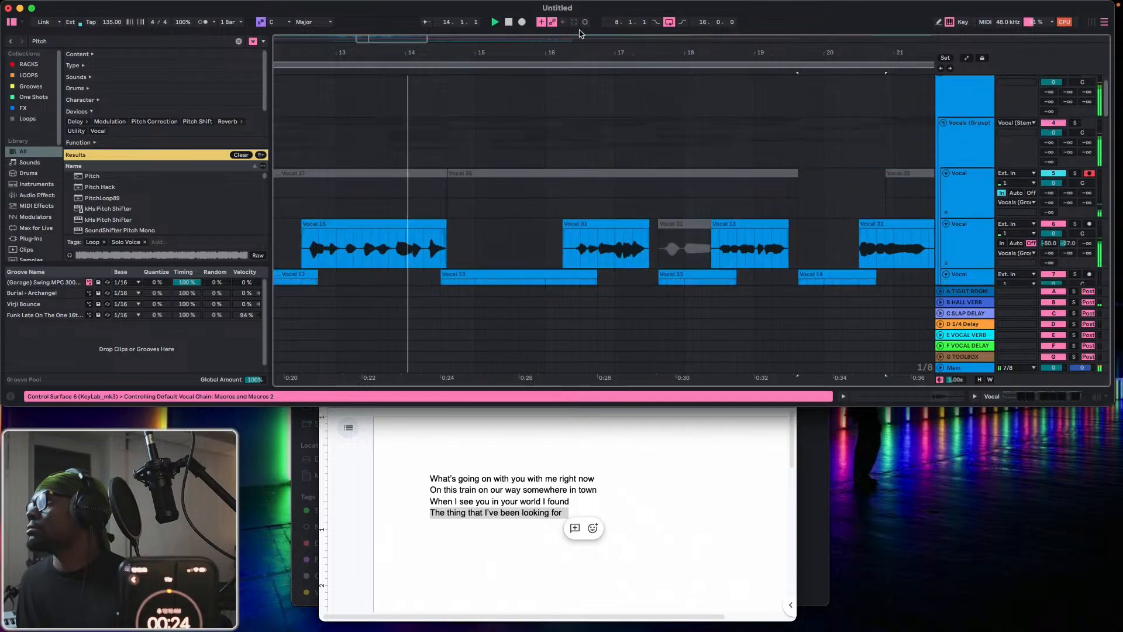
Record one more layer take on Vocal track 5 and isolate the section from 17.3.3 to 20.4.3.
click(523, 23)
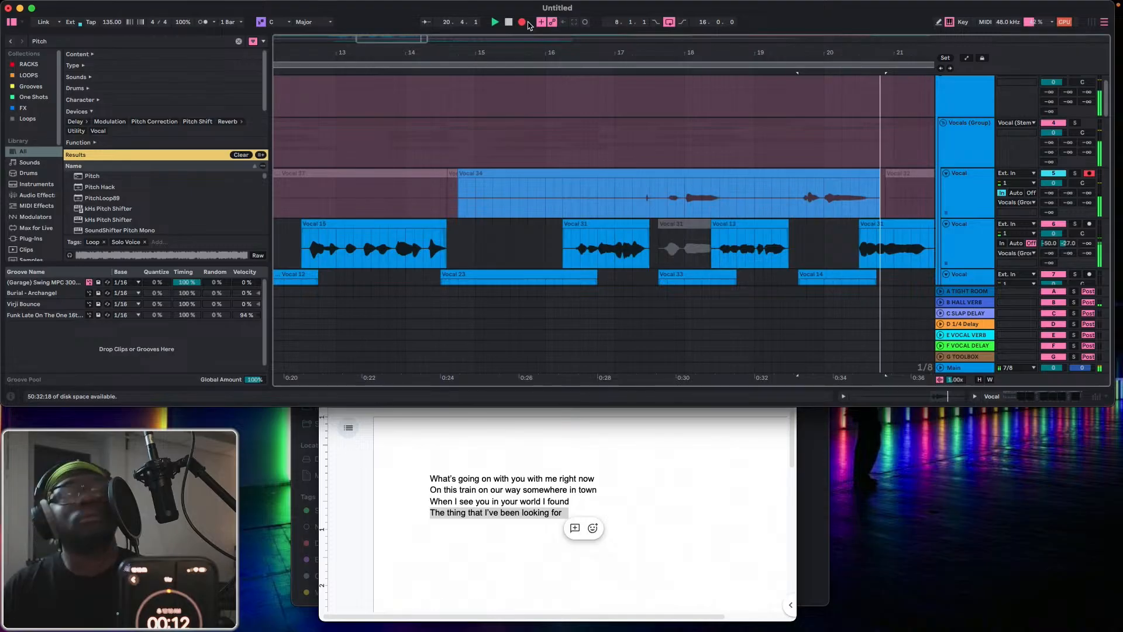
key(space)
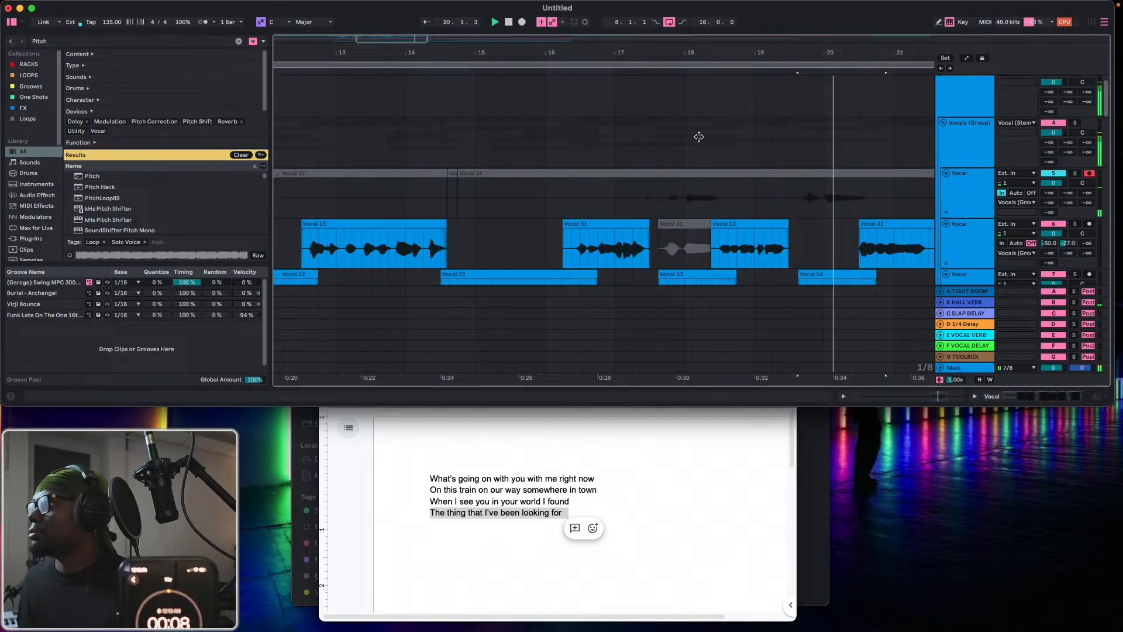
drag(663, 202, 885, 209)
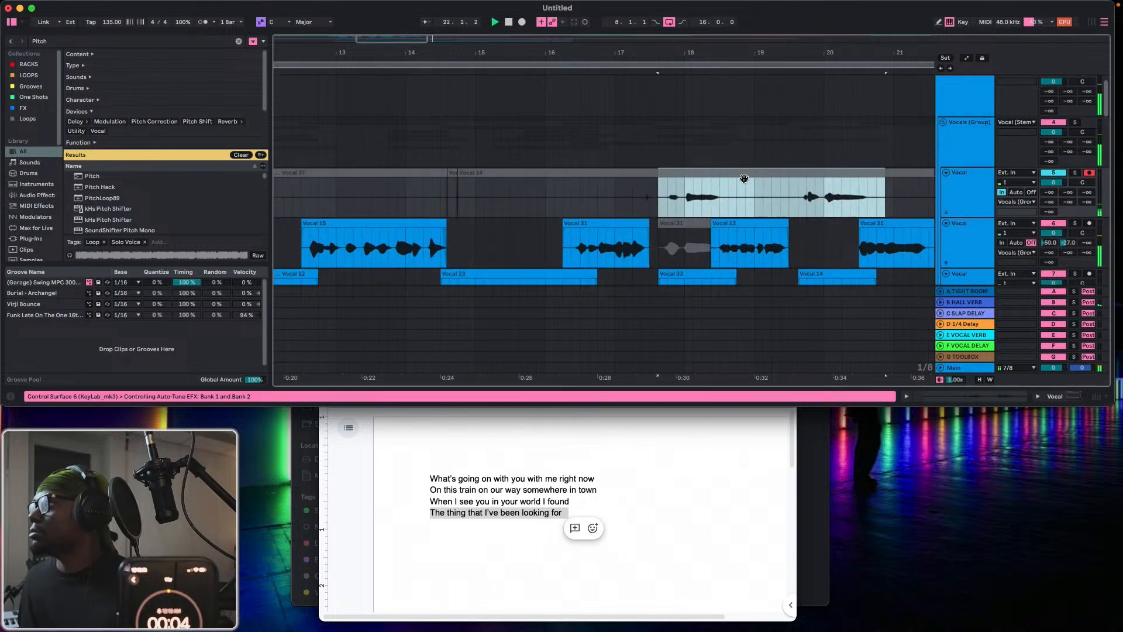
Split the isolated take at 19.3.1 and move its second phrase onto Vocal track 9, starting at 19.3.3.
scroll(743, 176, down, 5)
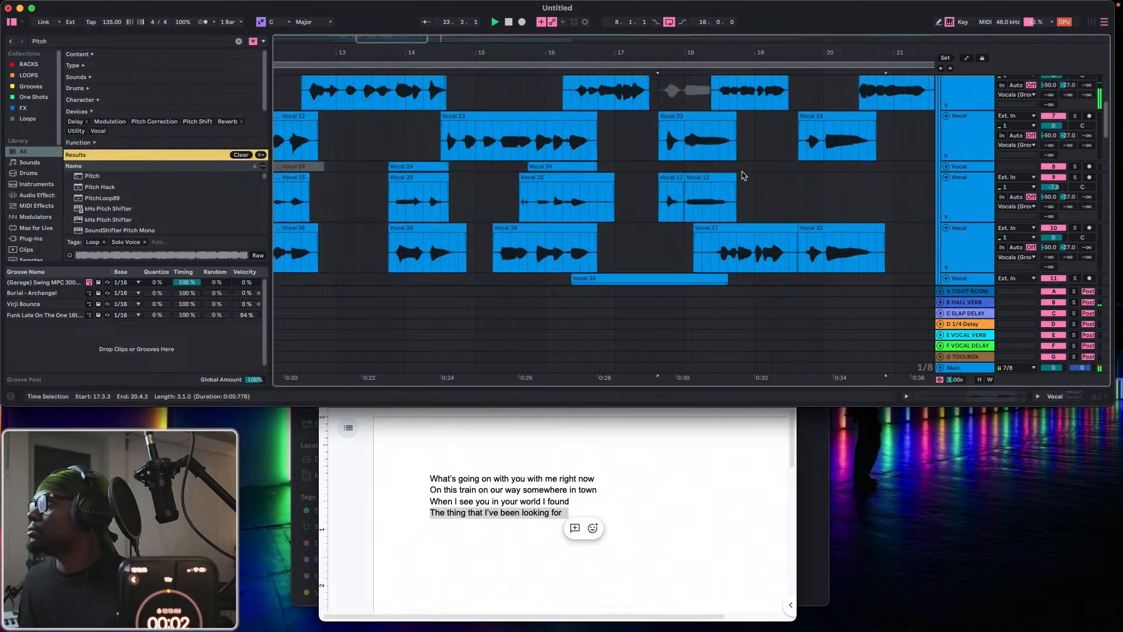
scroll(744, 175, up, 3)
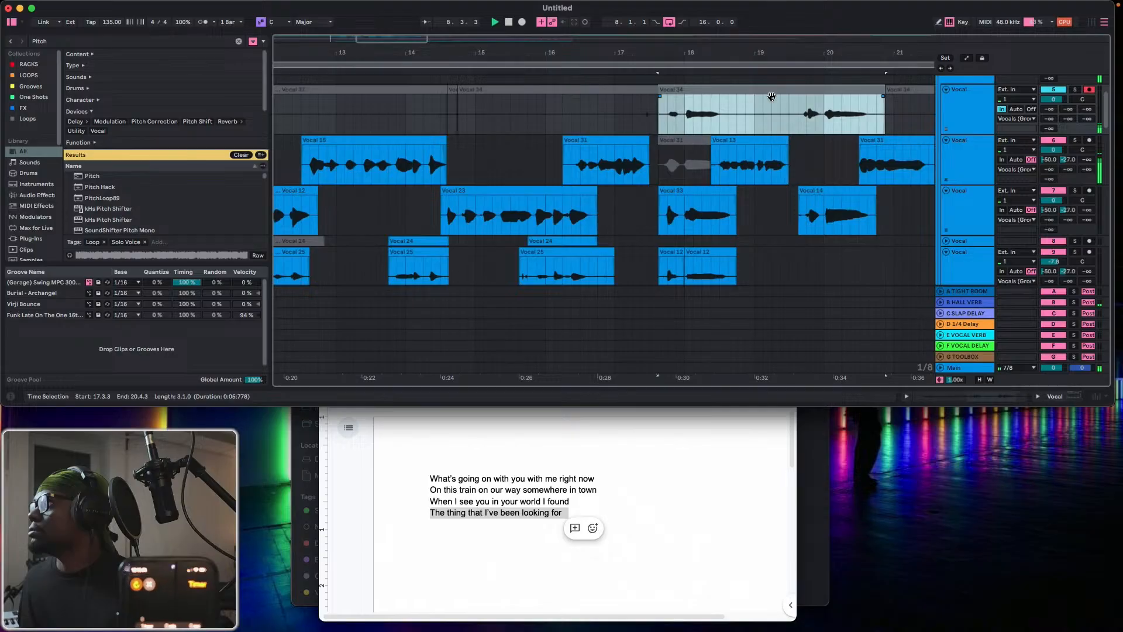
click(789, 120)
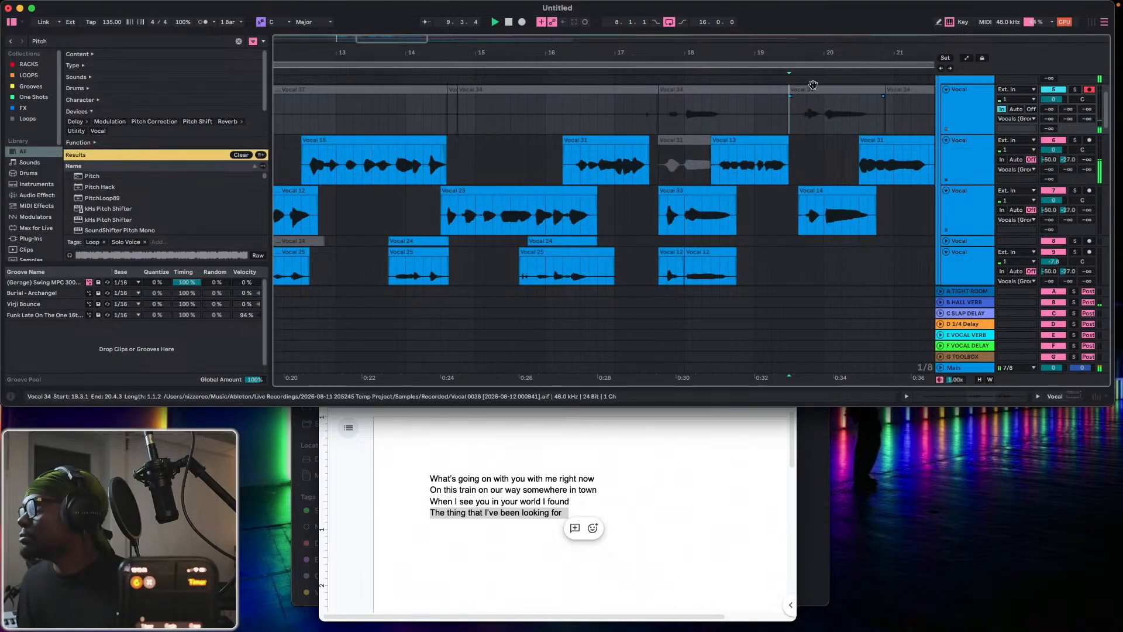
drag(812, 88, 825, 253)
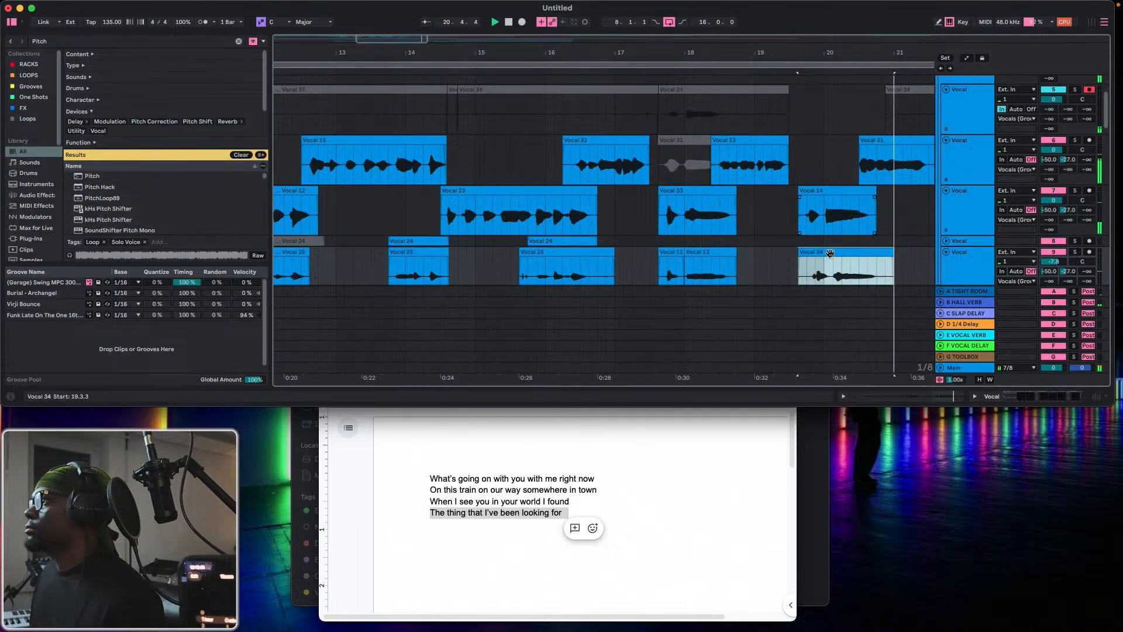
Shift the phrase on Vocal track 9 back to 19.3.1 and delete the leftover clip after Vocal 31 on Vocal track 6.
drag(834, 261, 825, 253)
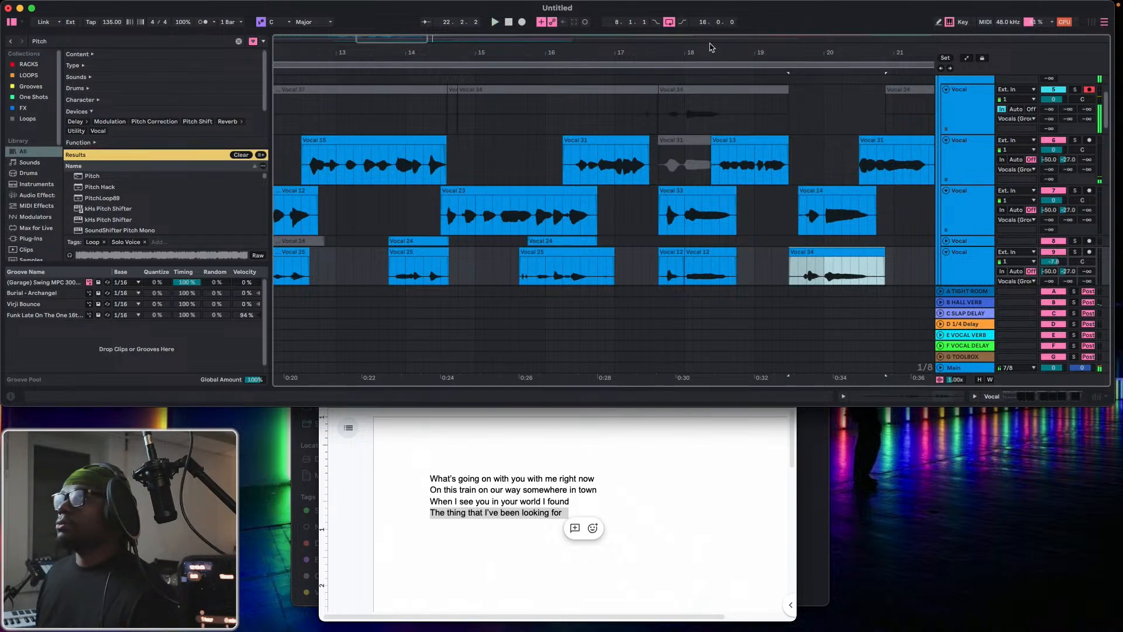
drag(699, 52, 523, 32)
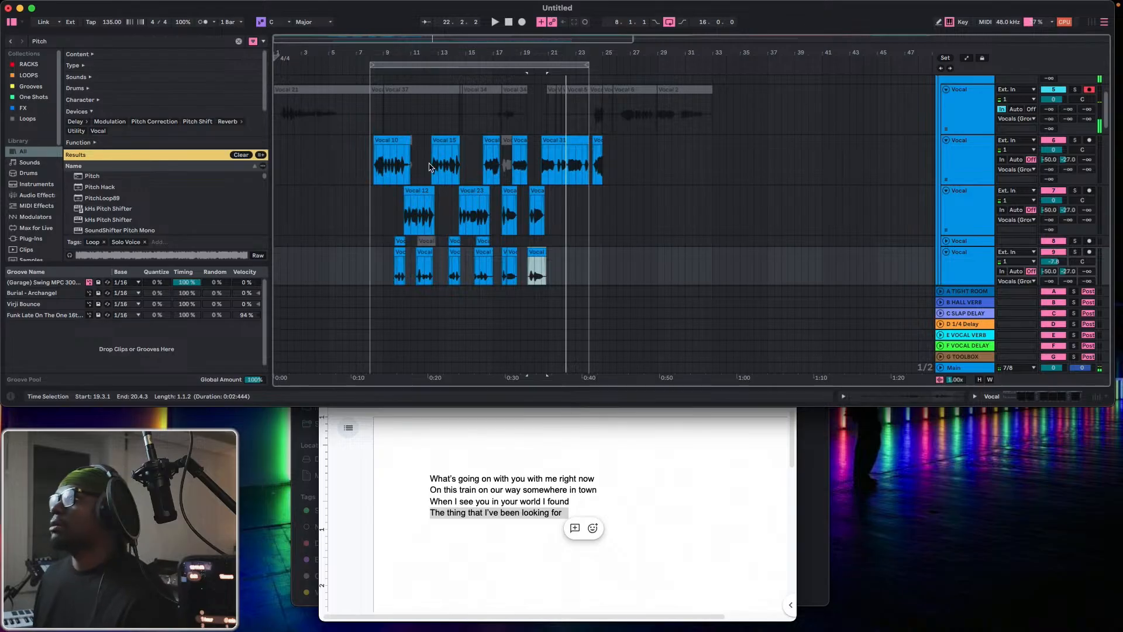
click(603, 143)
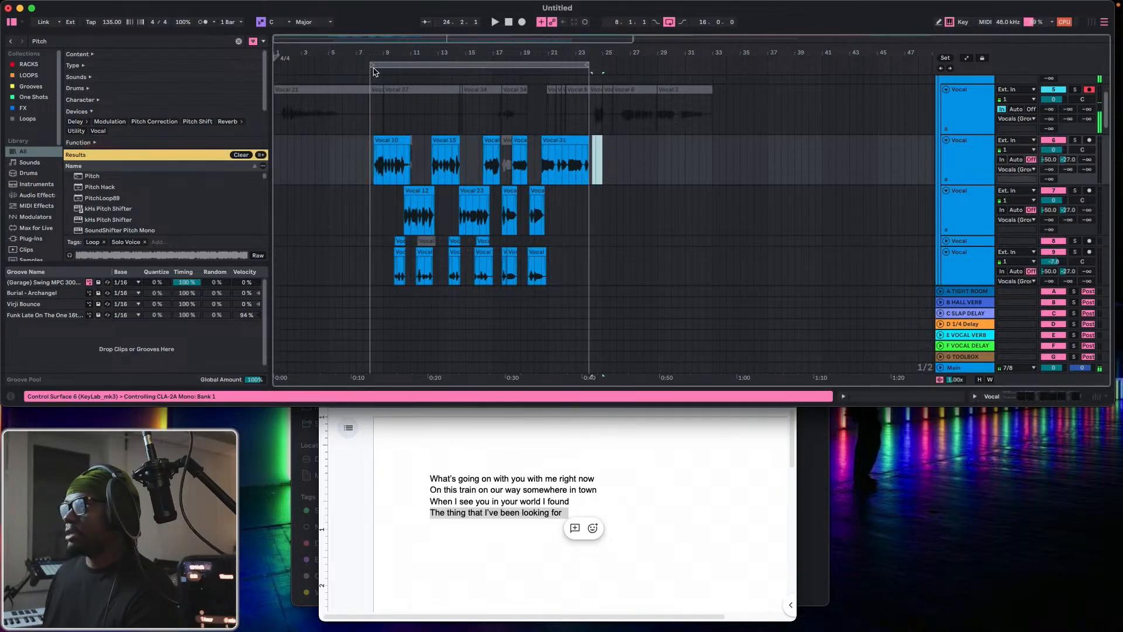
Extend the arrangement loop to start at 1.1.1 and span 40 bars, up to the BREAKDOWN section.
drag(375, 65, 156, 70)
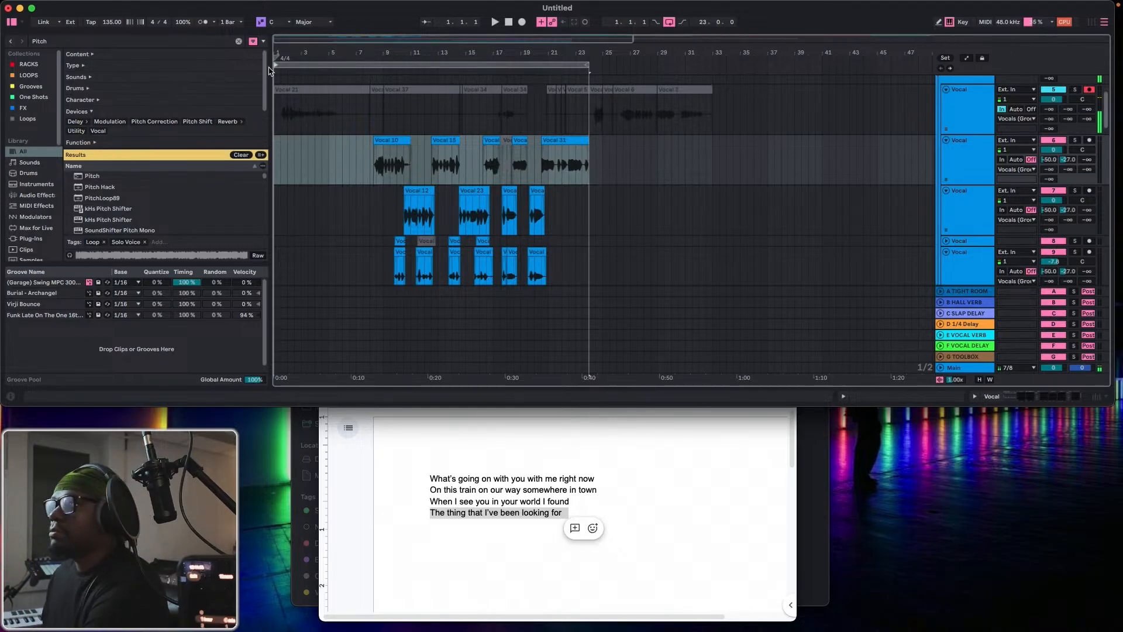
scroll(639, 145, down, 10)
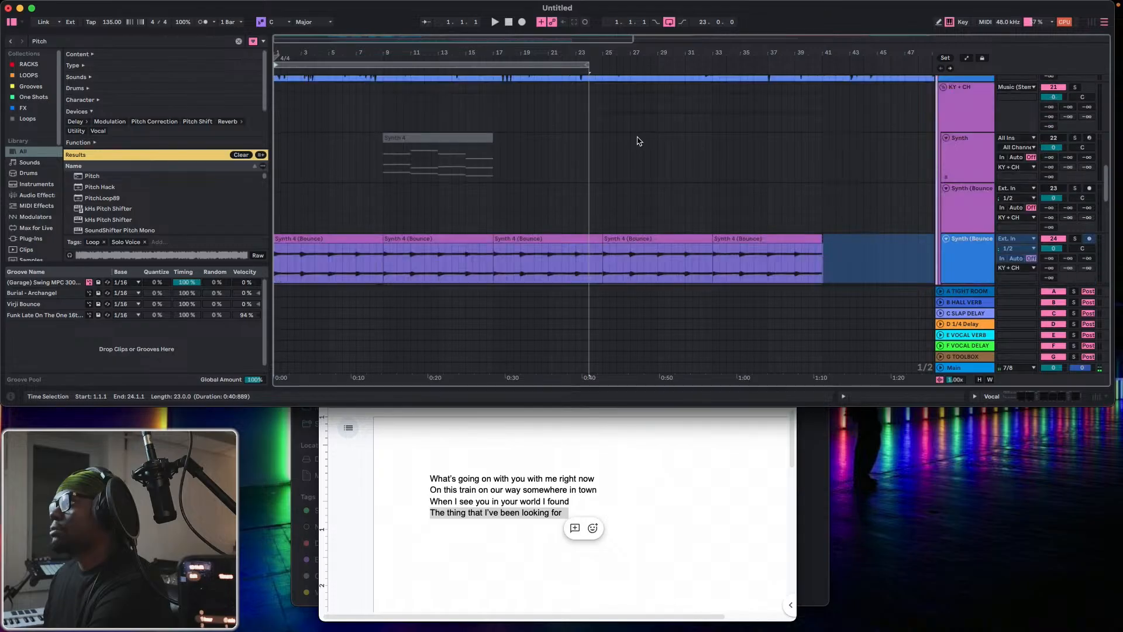
drag(587, 66, 813, 86)
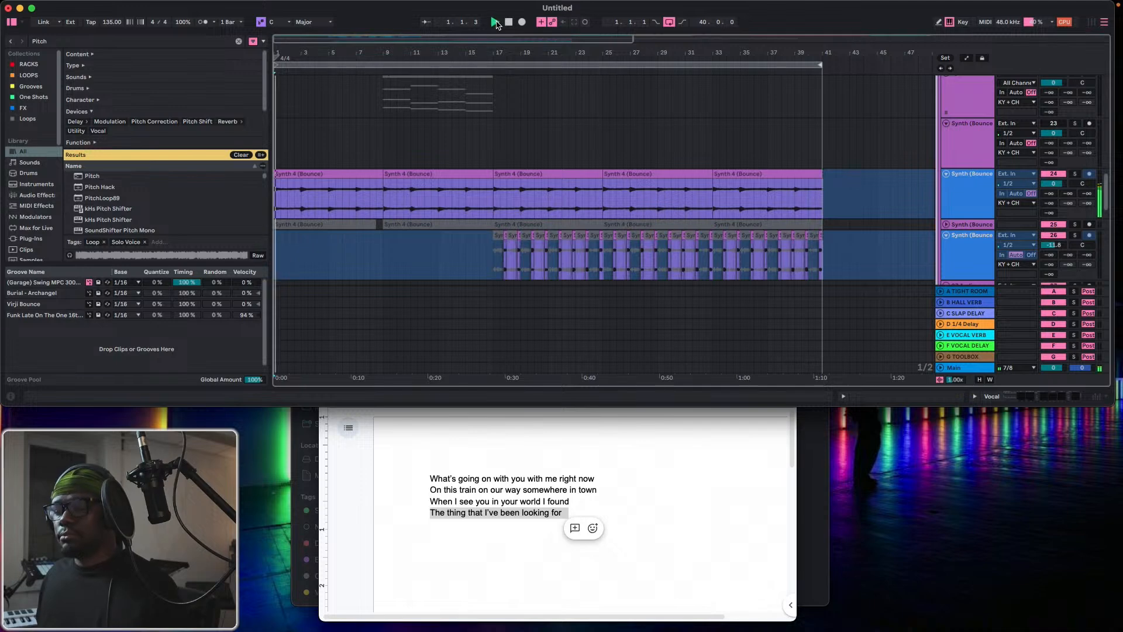
Turn input monitoring off on Vocal track 5, mute that track, play the arrangement and enlarge the window.
click(966, 97)
scroll(962, 142, up, 2)
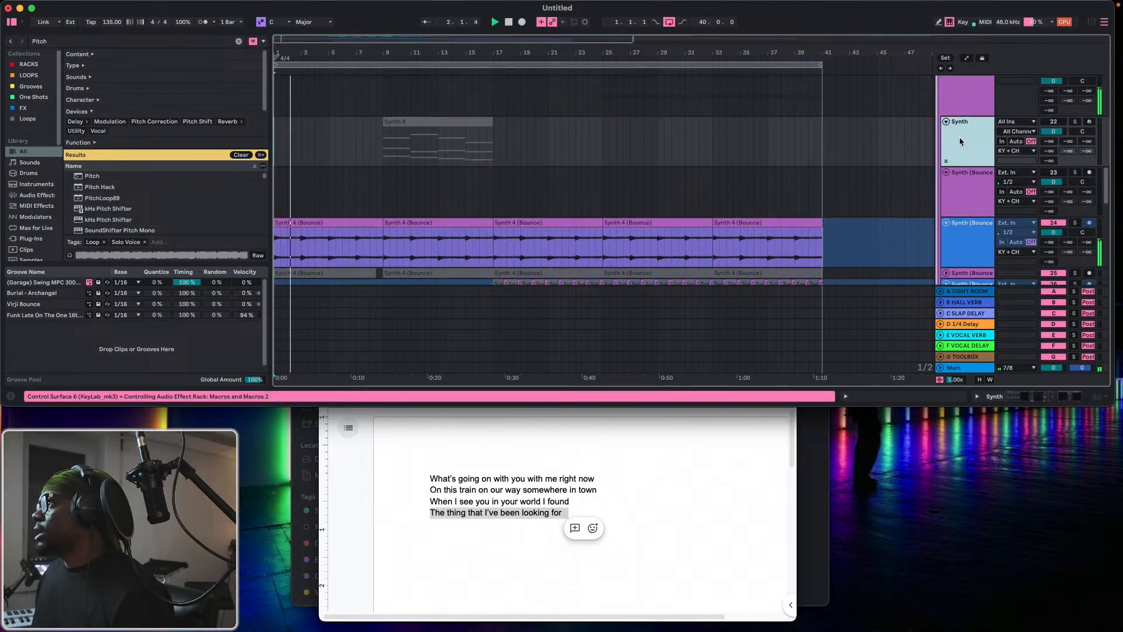
scroll(962, 141, up, 8)
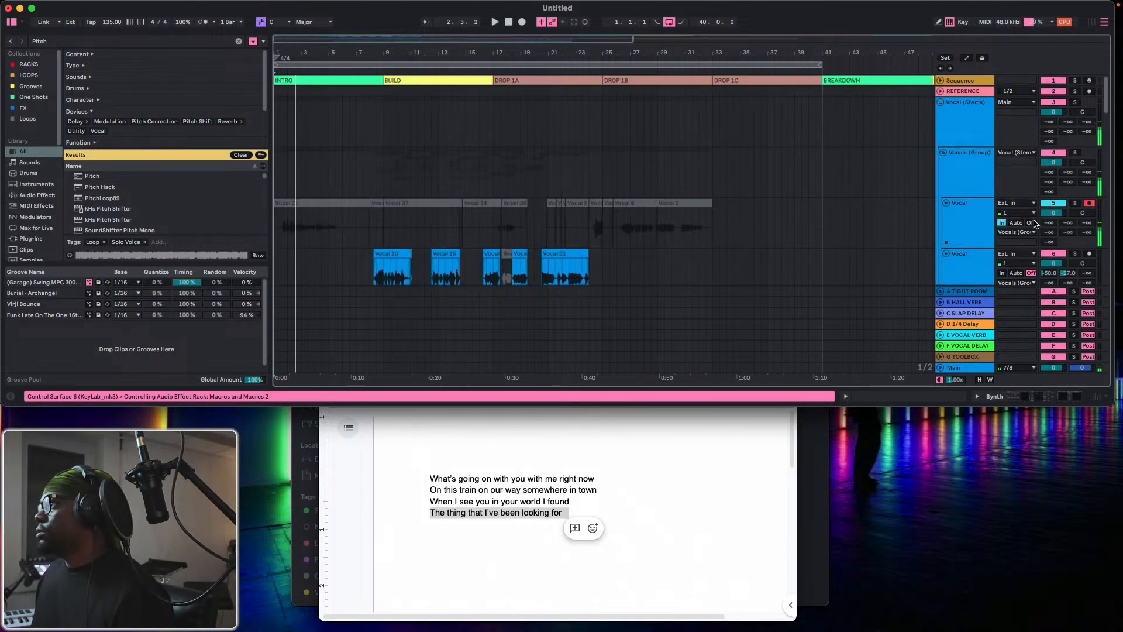
click(1032, 223)
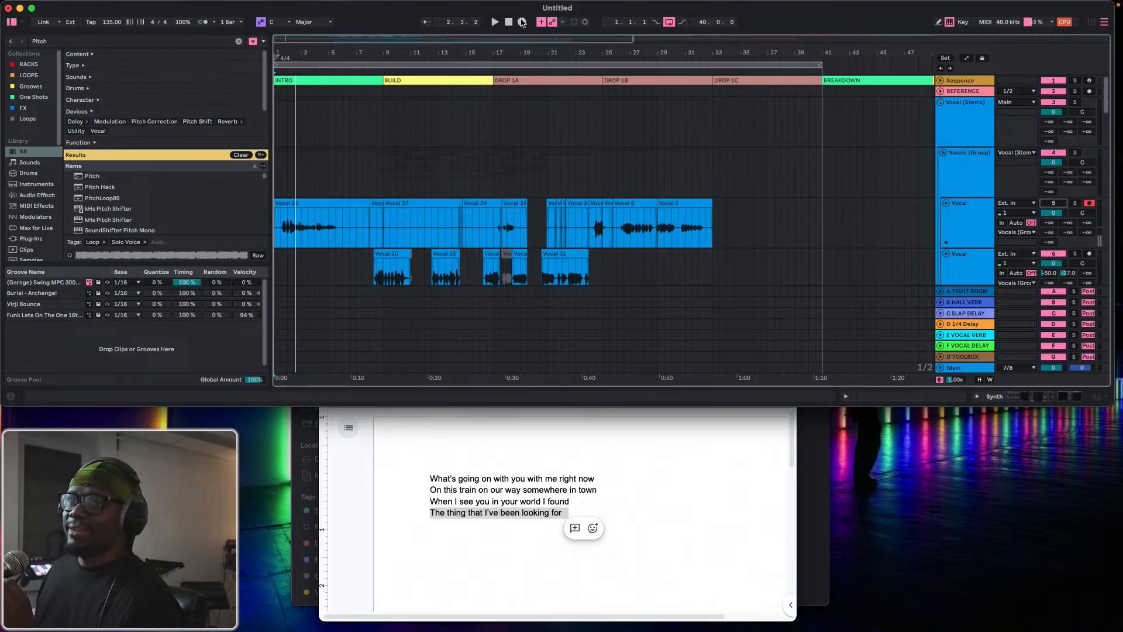
click(522, 23)
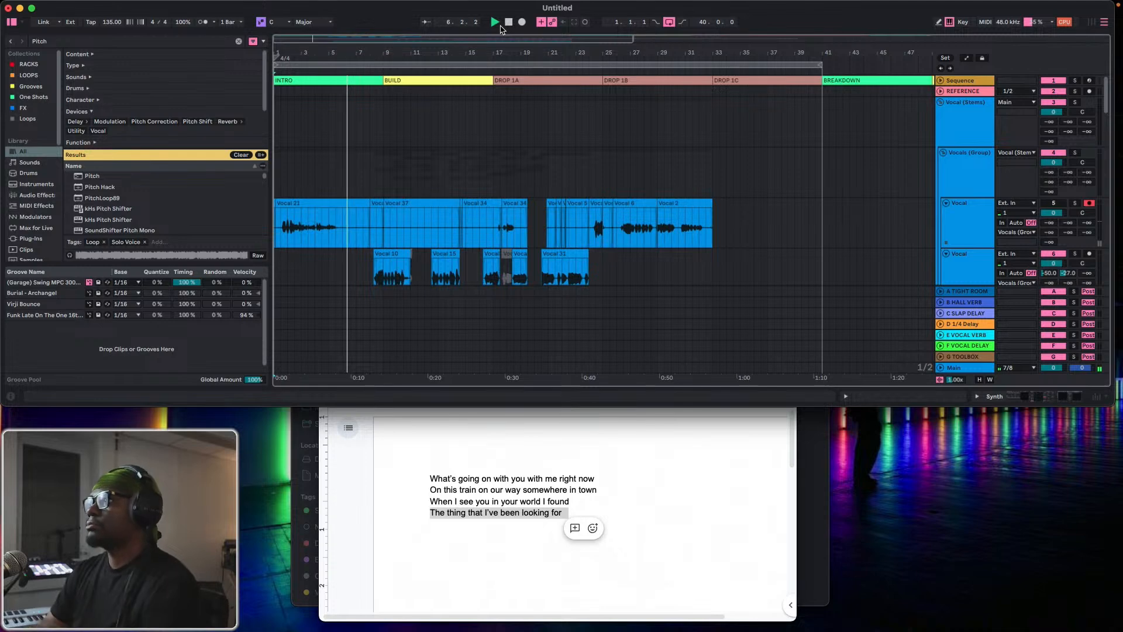
double_click(407, 12)
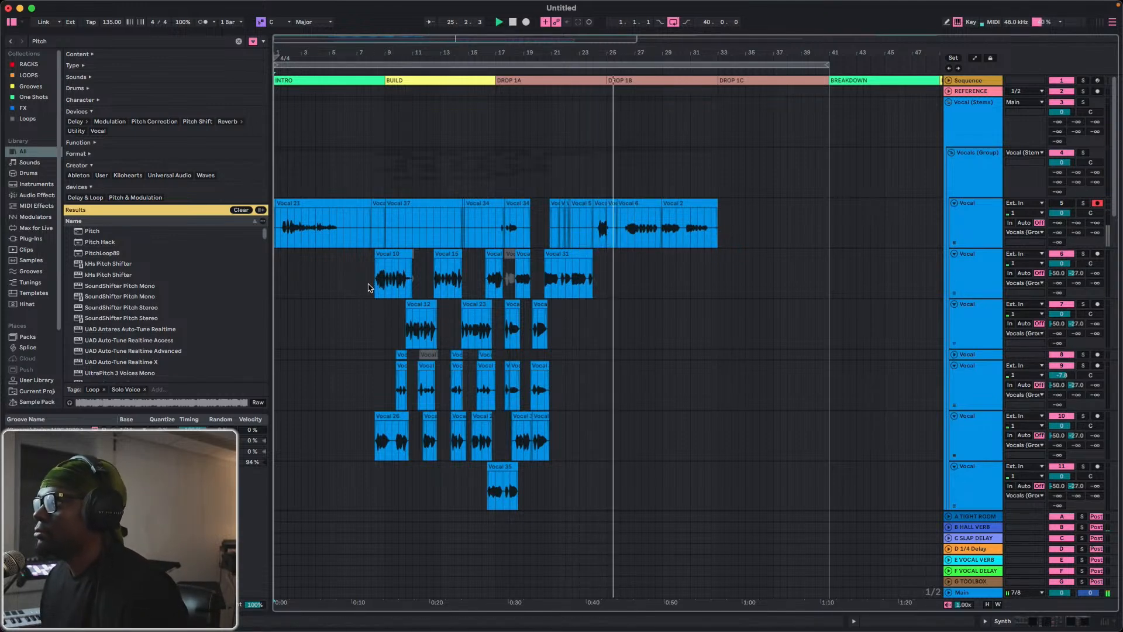
Select the whole block of layered clips on Vocal tracks 6 to 12 and duplicate it directly after the original.
drag(371, 287, 593, 515)
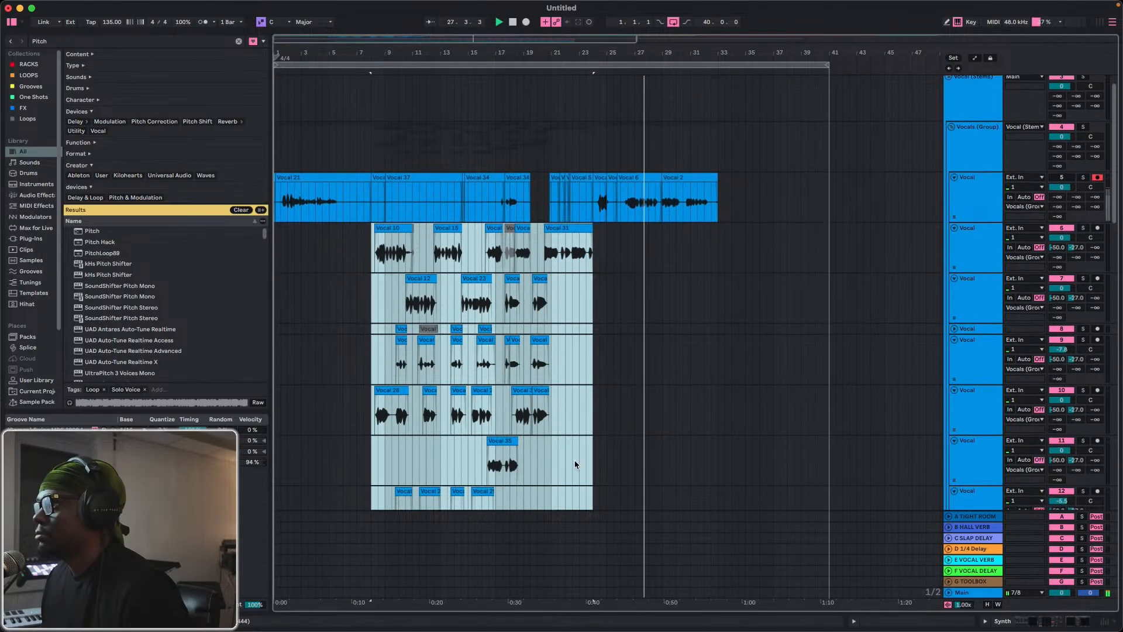
drag(576, 465, 592, 484)
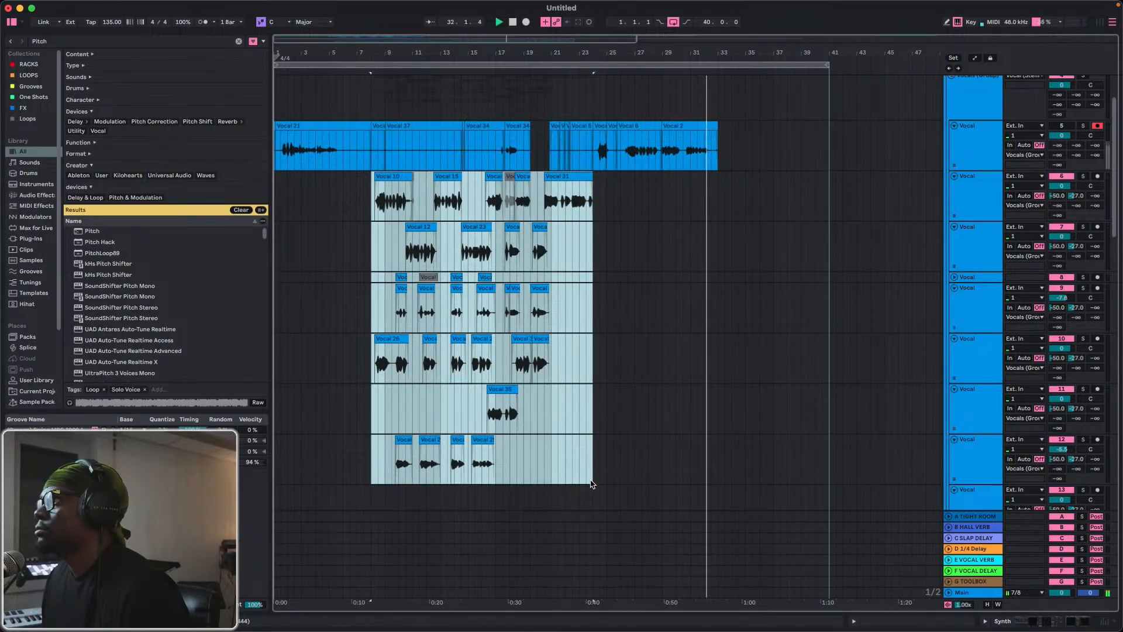
drag(591, 480, 591, 480)
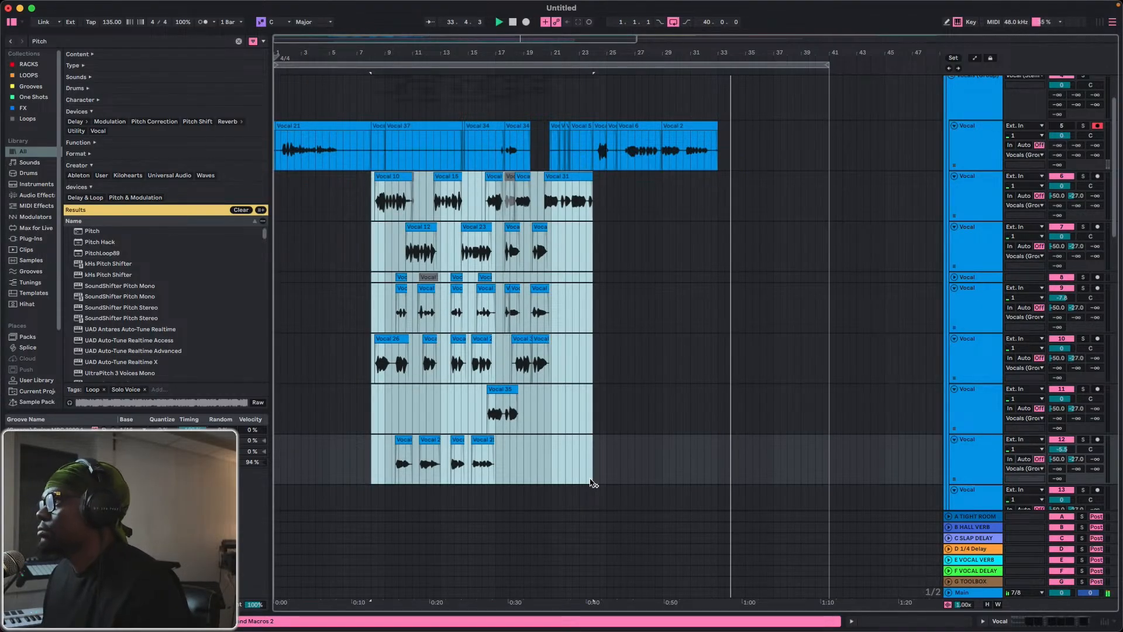
key(super+d)
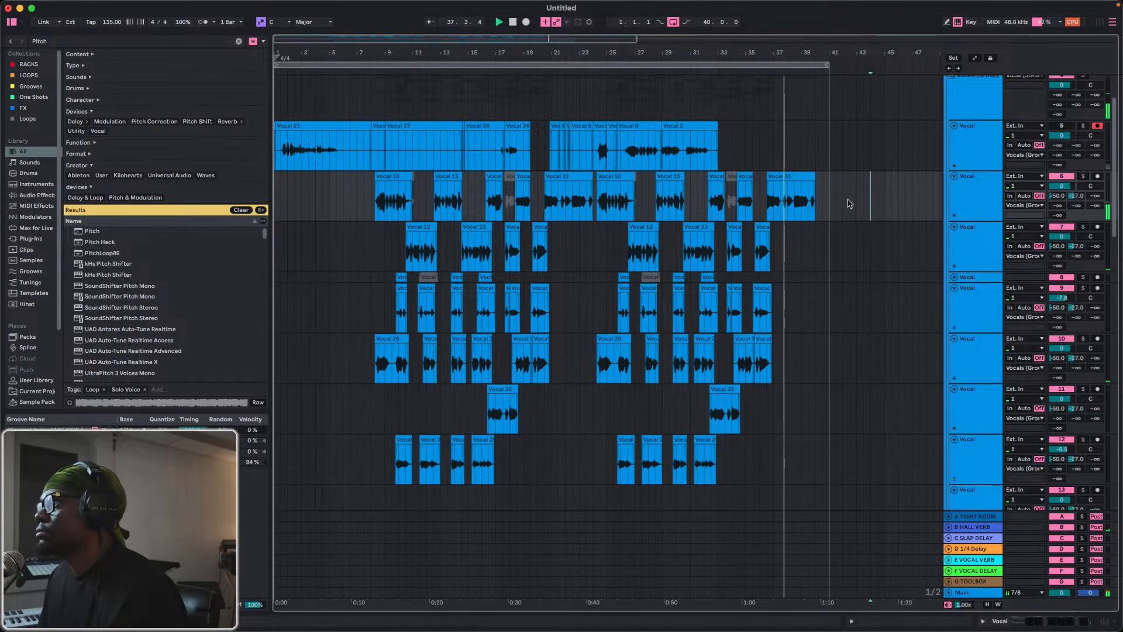
Look over the duplicated vocal layers and play the arrangement from 7.3.1, just before the BUILD section.
click(871, 175)
scroll(825, 229, down, 4)
scroll(819, 231, down, 10)
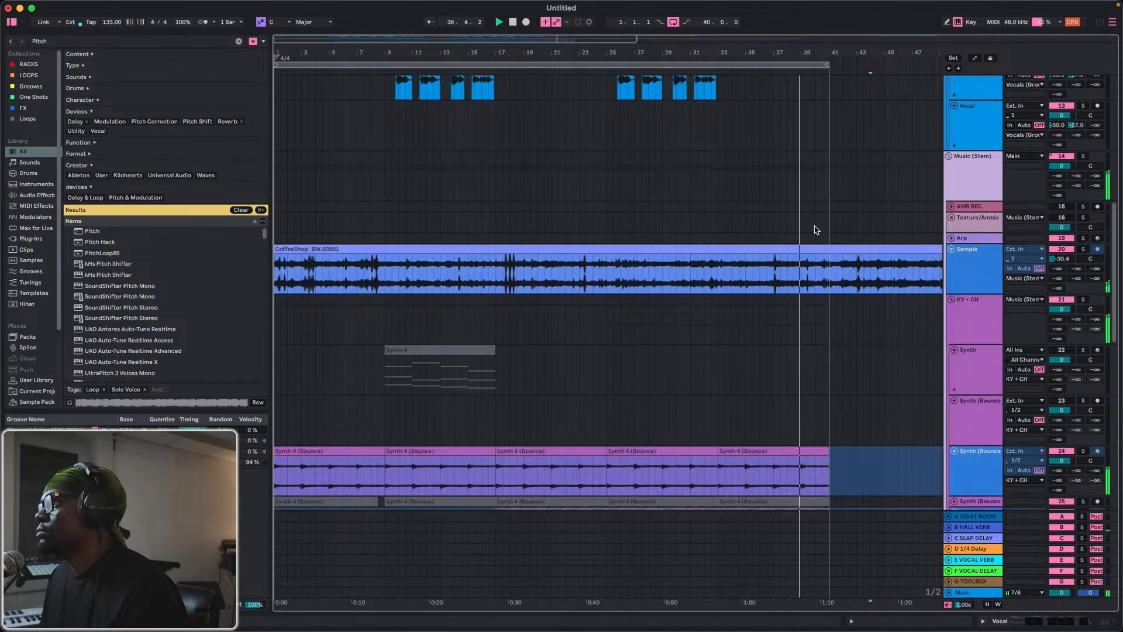
scroll(784, 234, up, 2)
scroll(756, 188, up, 10)
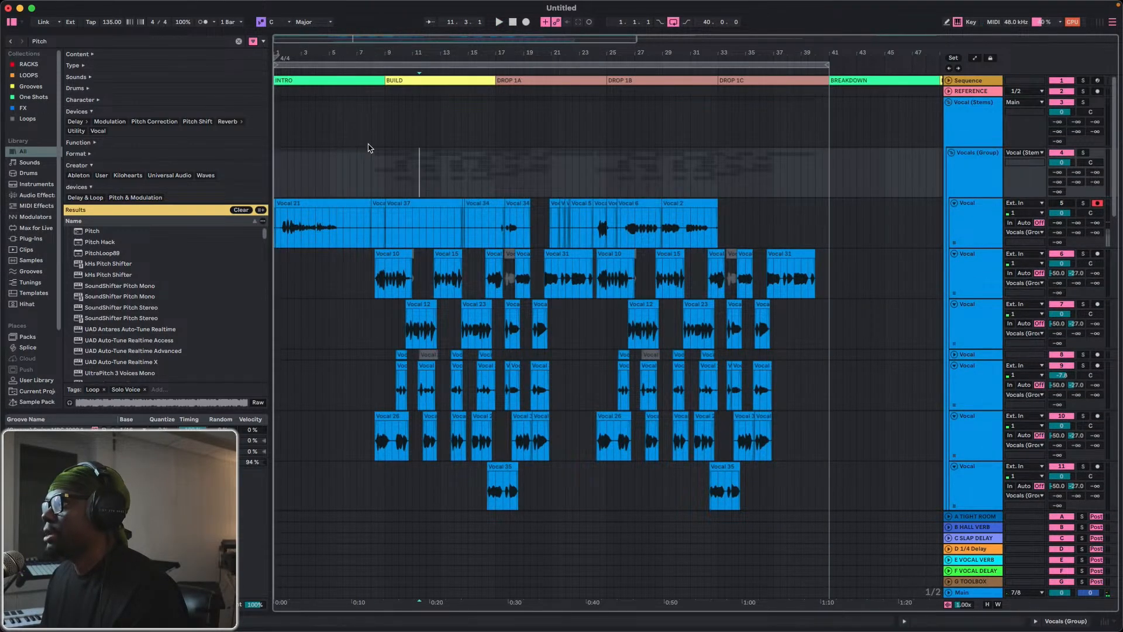
click(370, 146)
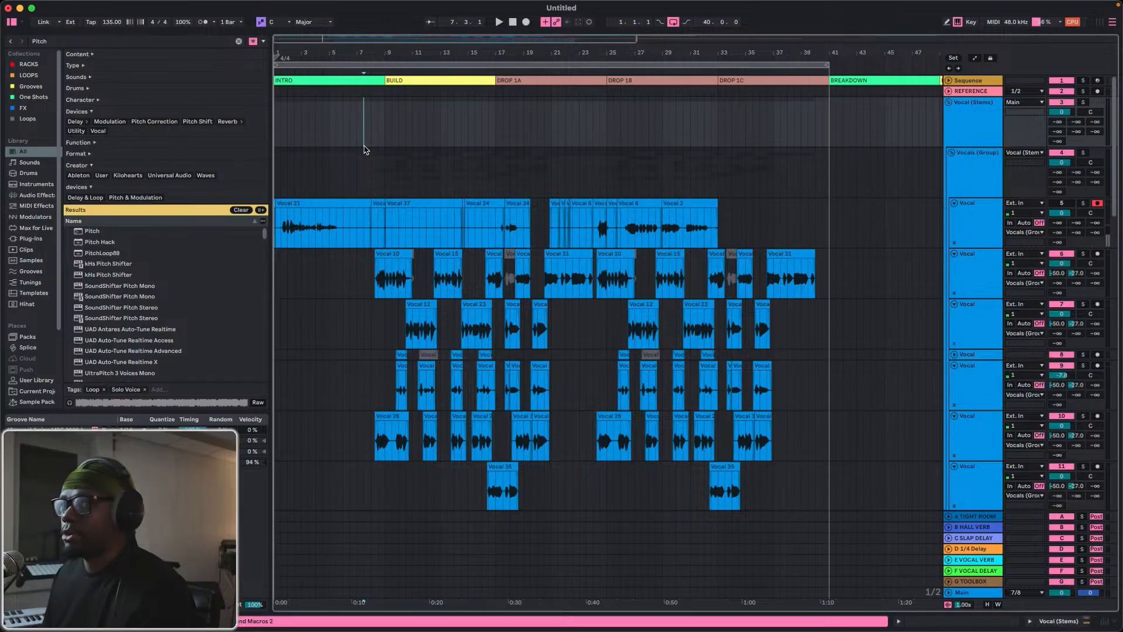
key(space)
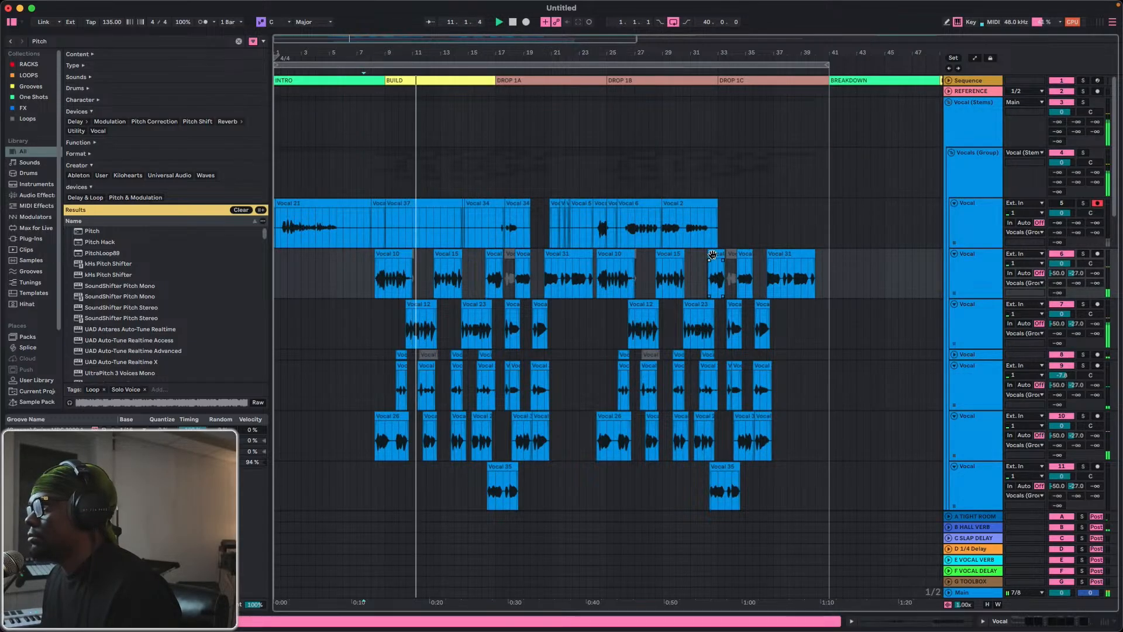
Delete the duplicated active phrases after the second Vocal 15 on Vocal track 6 and after the last long phrase on Vocal track 7.
click(713, 254)
drag(713, 254, 741, 254)
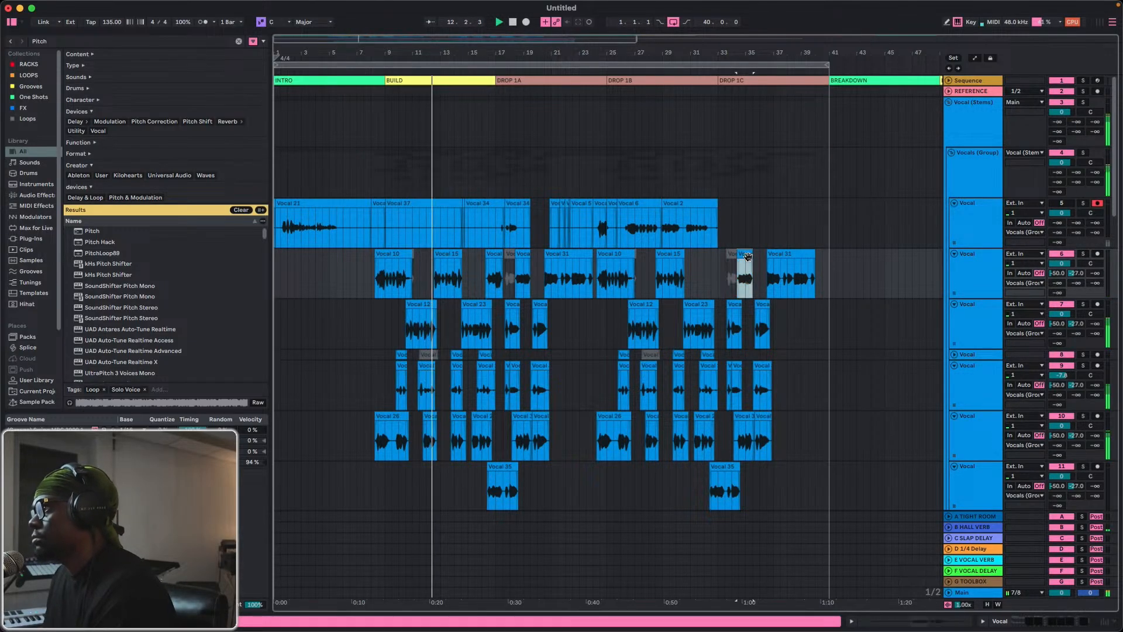
click(784, 258)
key(Delete)
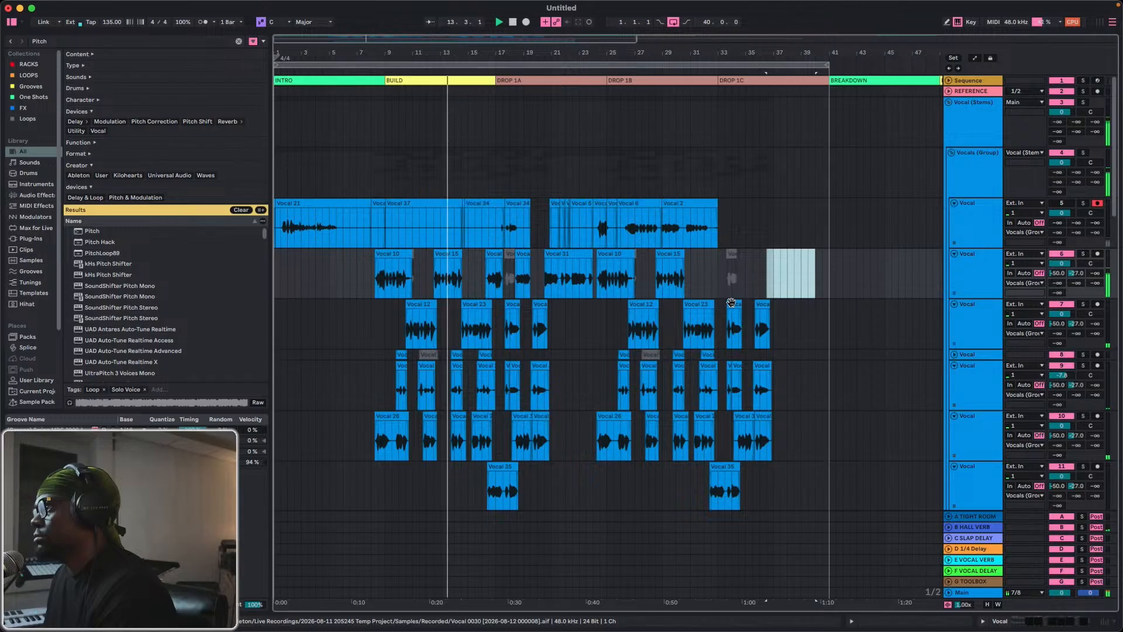
click(733, 305)
key(Delete)
click(763, 318)
key(Delete)
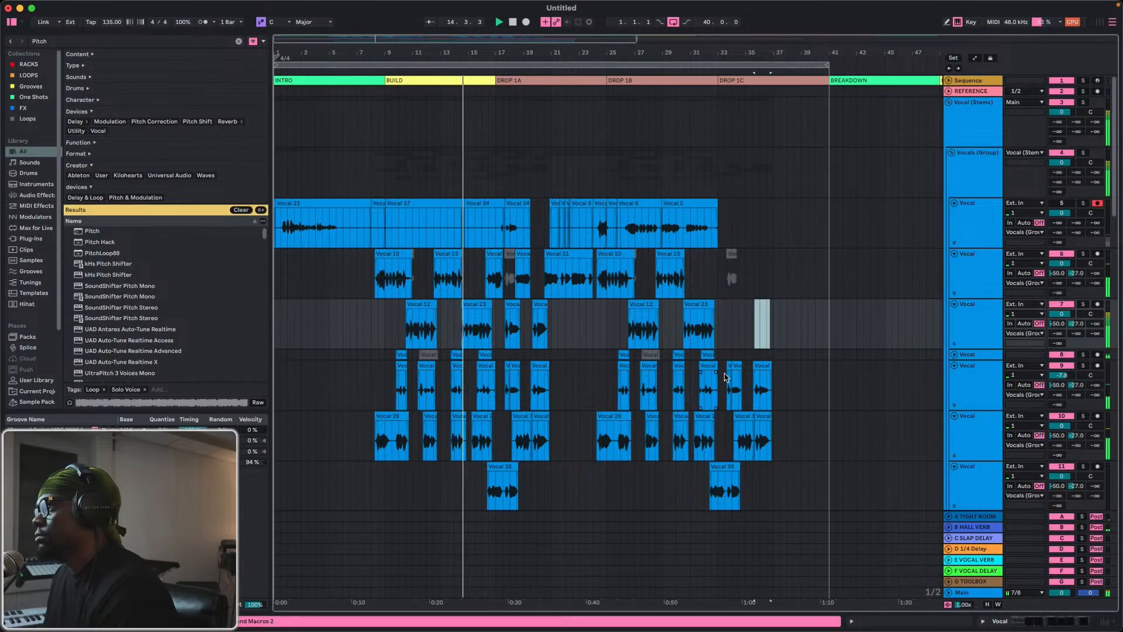
Delete the duplicated phrases in DROP 1C on Vocal tracks 9 and 10, plus the duplicated clip on Vocal track 11.
drag(726, 378, 798, 394)
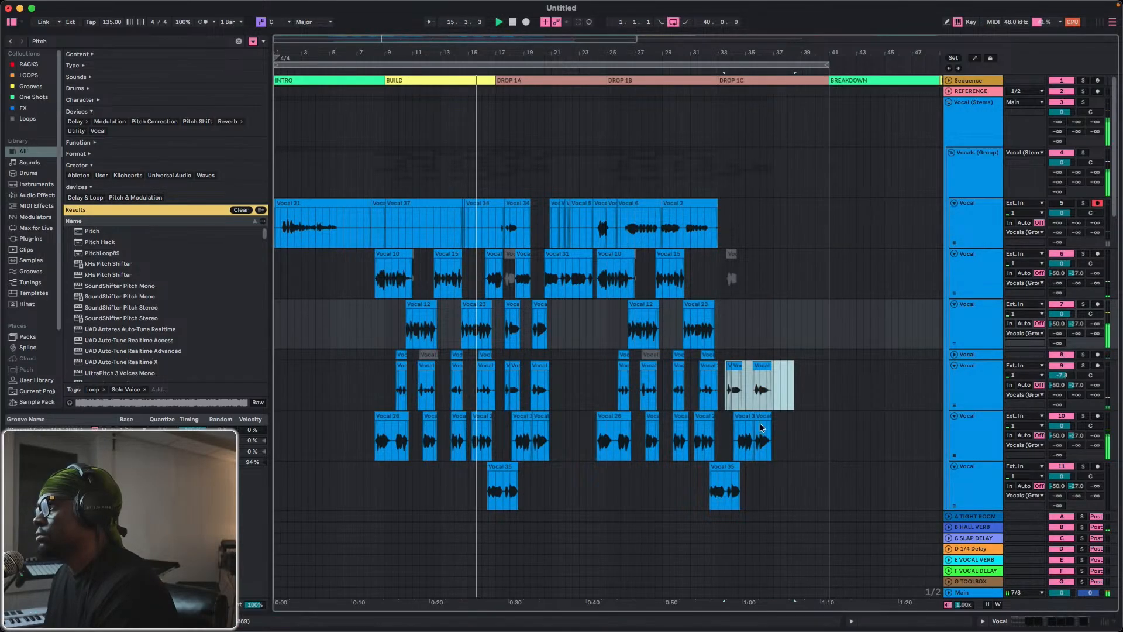
key(Delete)
drag(730, 435, 784, 440)
key(Delete)
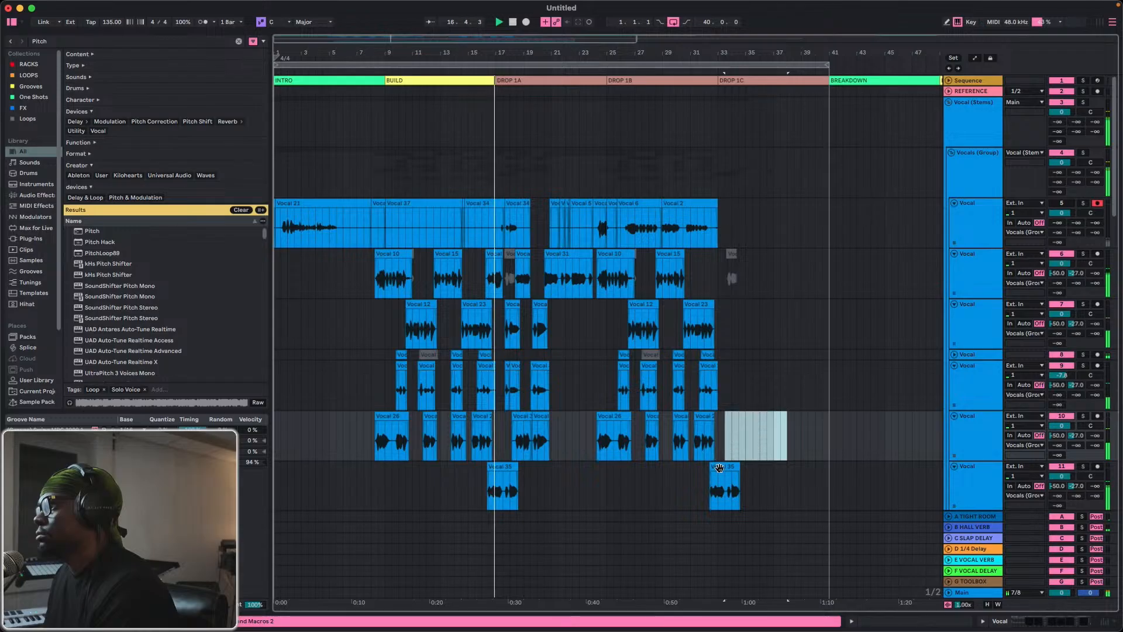
click(735, 471)
key(Delete)
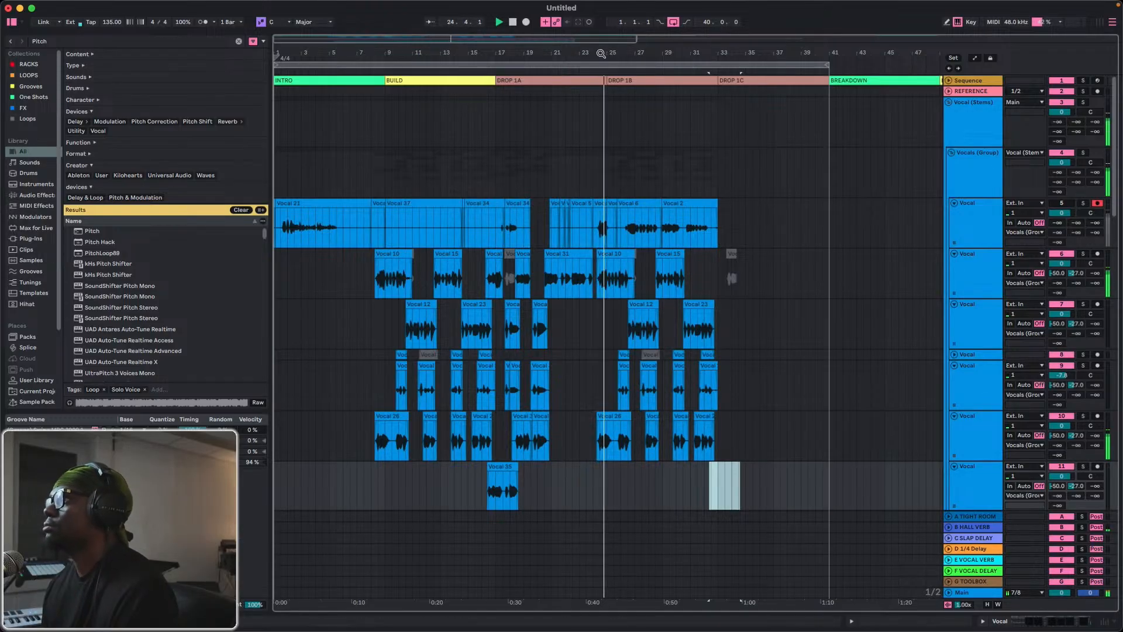
Show automation and draw the Music (Stem) group's Speaker On off from bar 24 to 25, just before DROP 1B.
drag(600, 54, 601, 229)
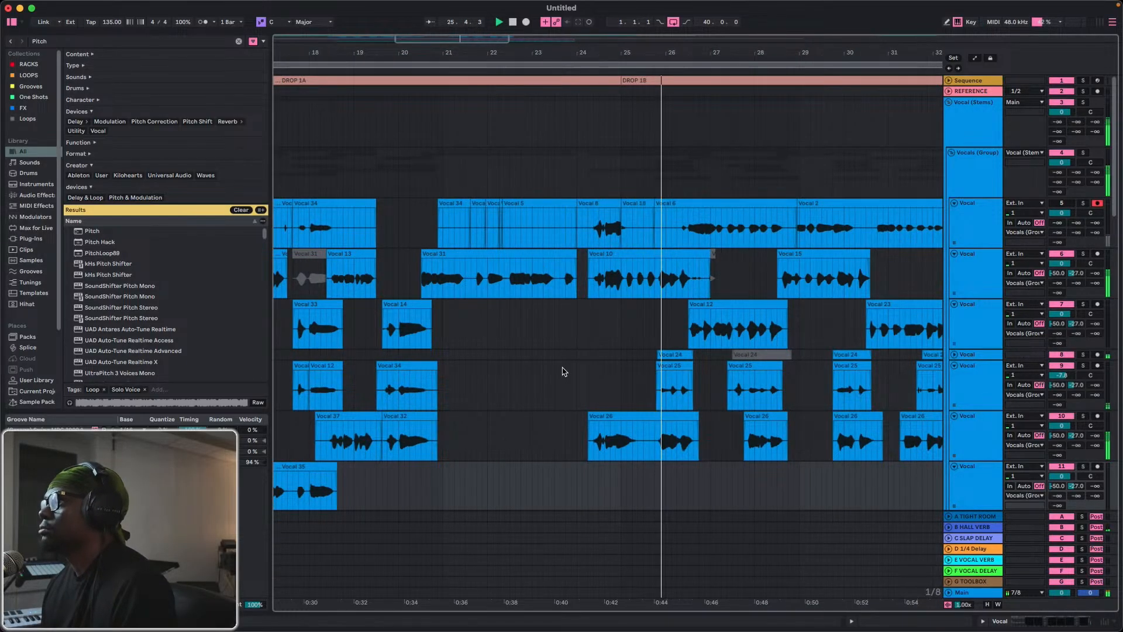
scroll(569, 328, down, 2)
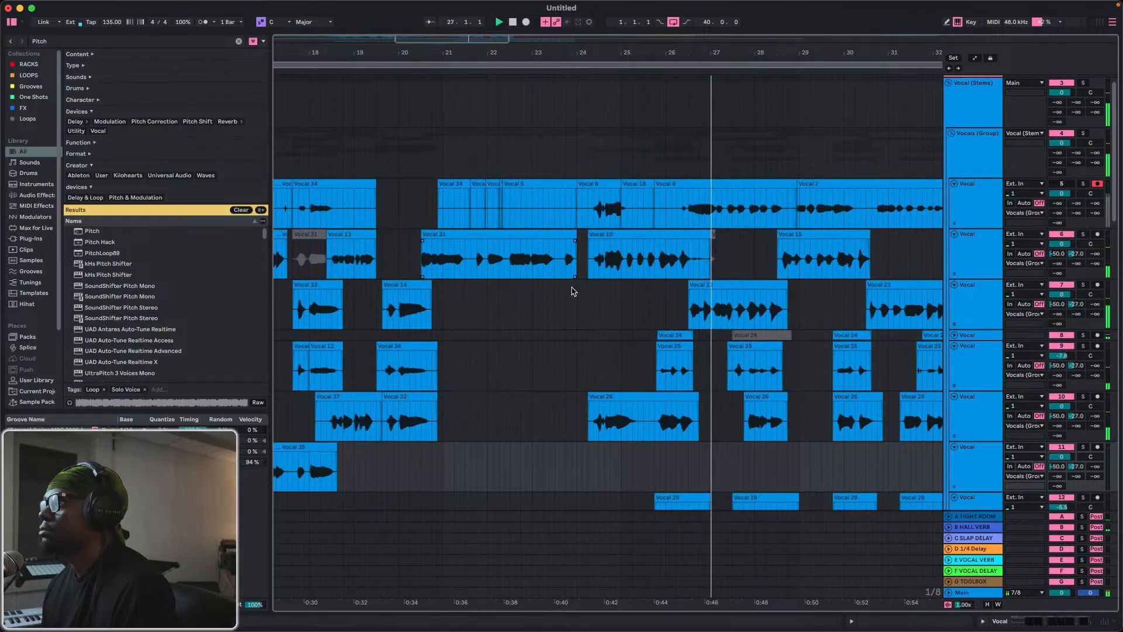
scroll(571, 295, down, 4)
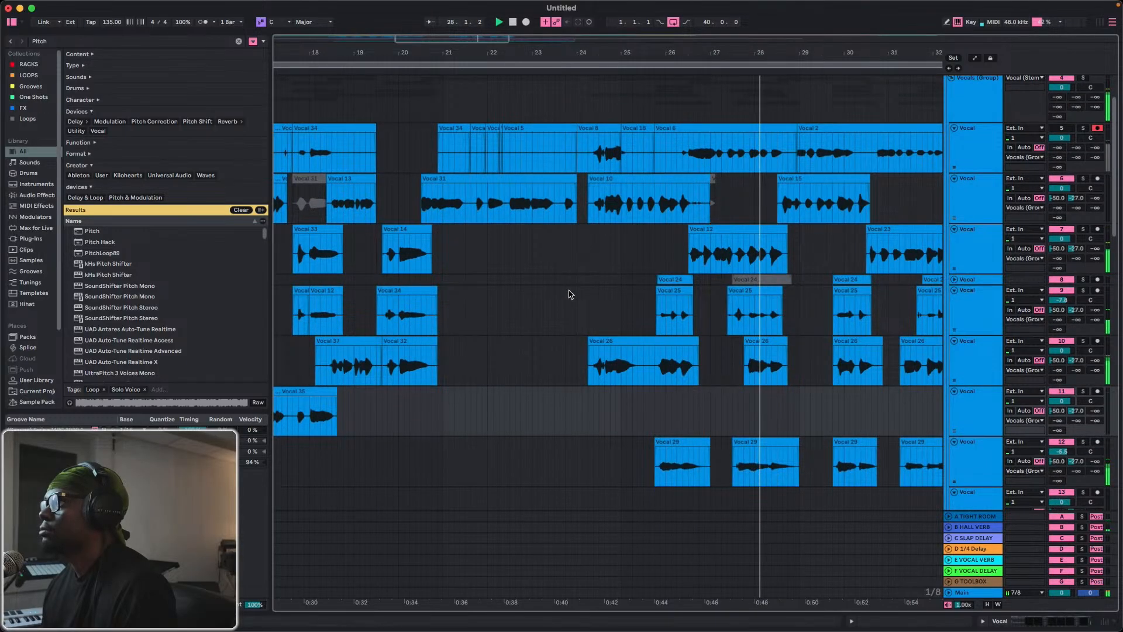
scroll(571, 294, down, 5)
scroll(571, 294, down, 10)
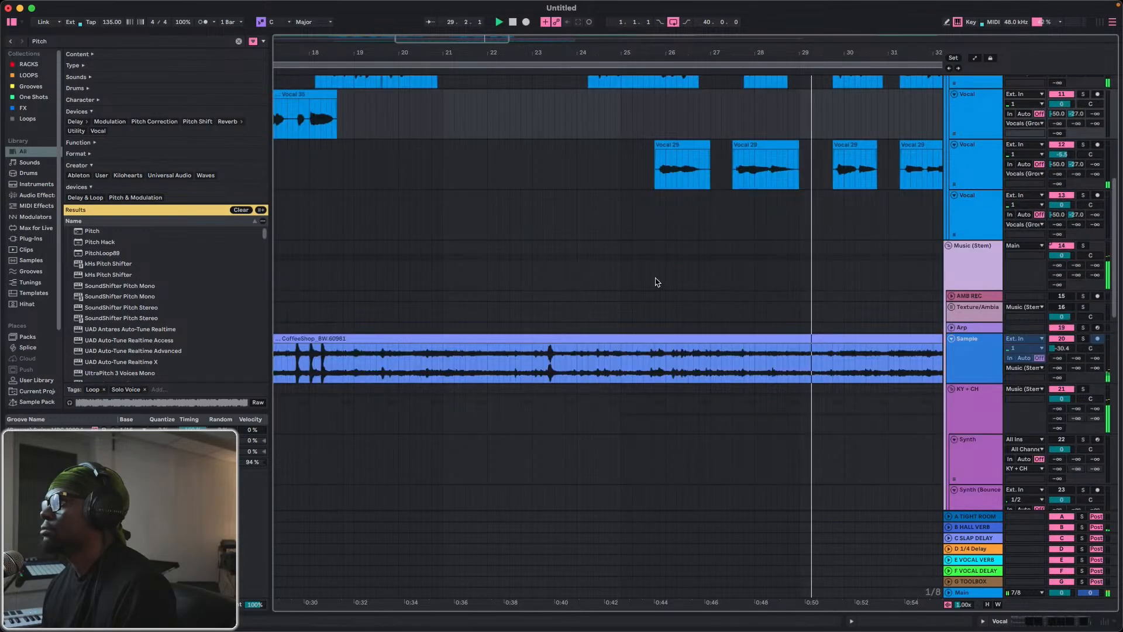
click(974, 58)
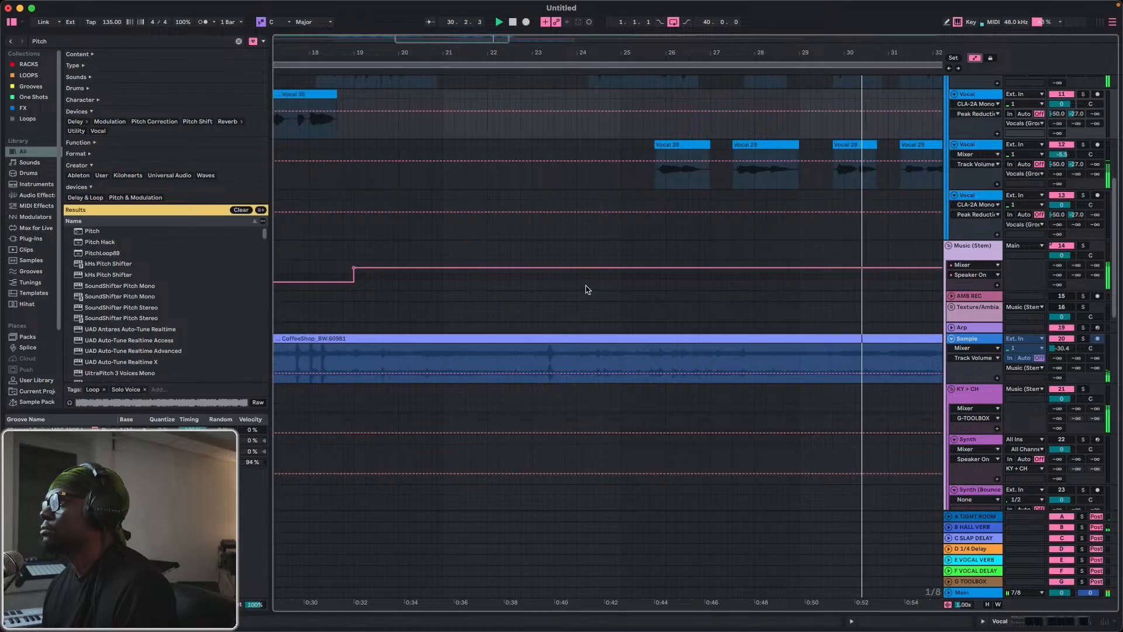
key(b)
scroll(591, 275, up, 5)
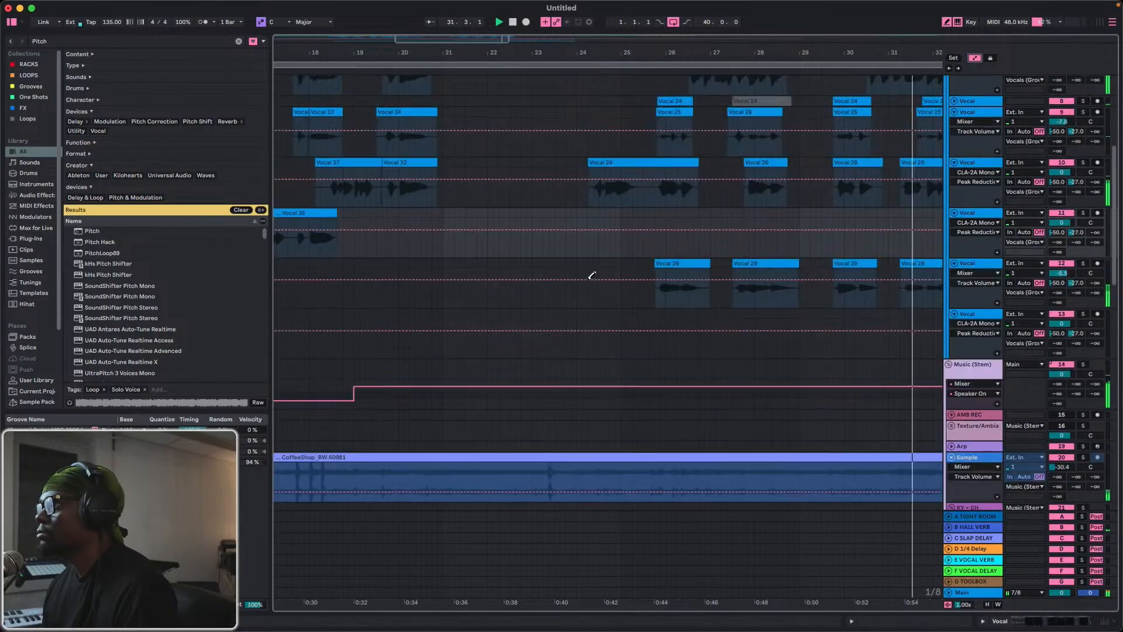
click(580, 384)
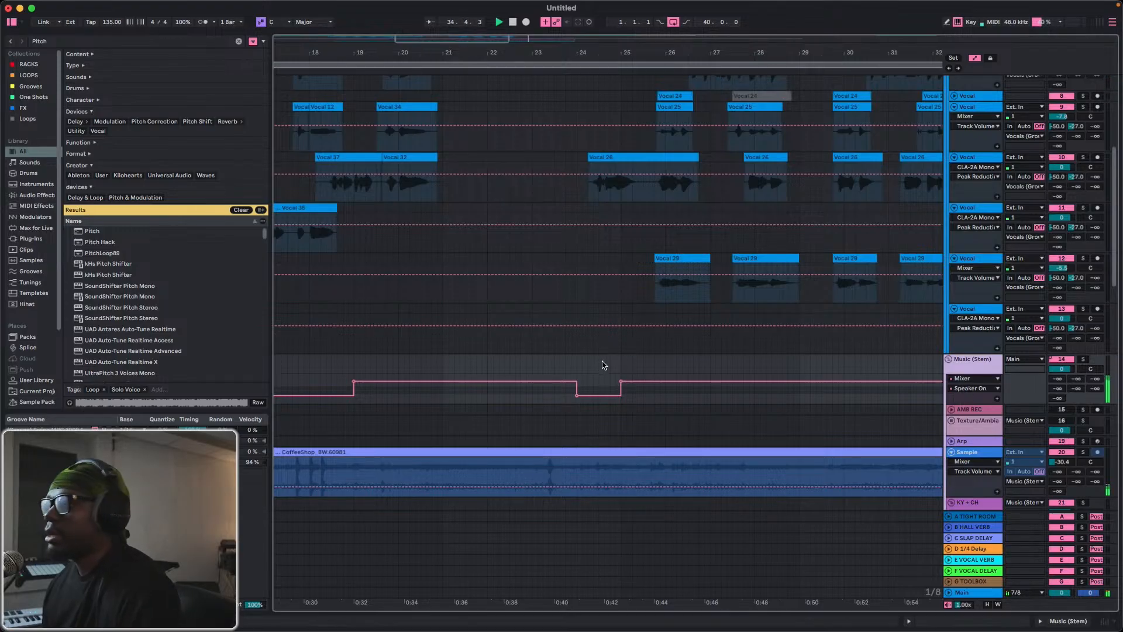
Draw the Bass (Stems) group's Speaker On automation off from bar 24 to 25, just before DROP 1B.
scroll(605, 365, up, 11)
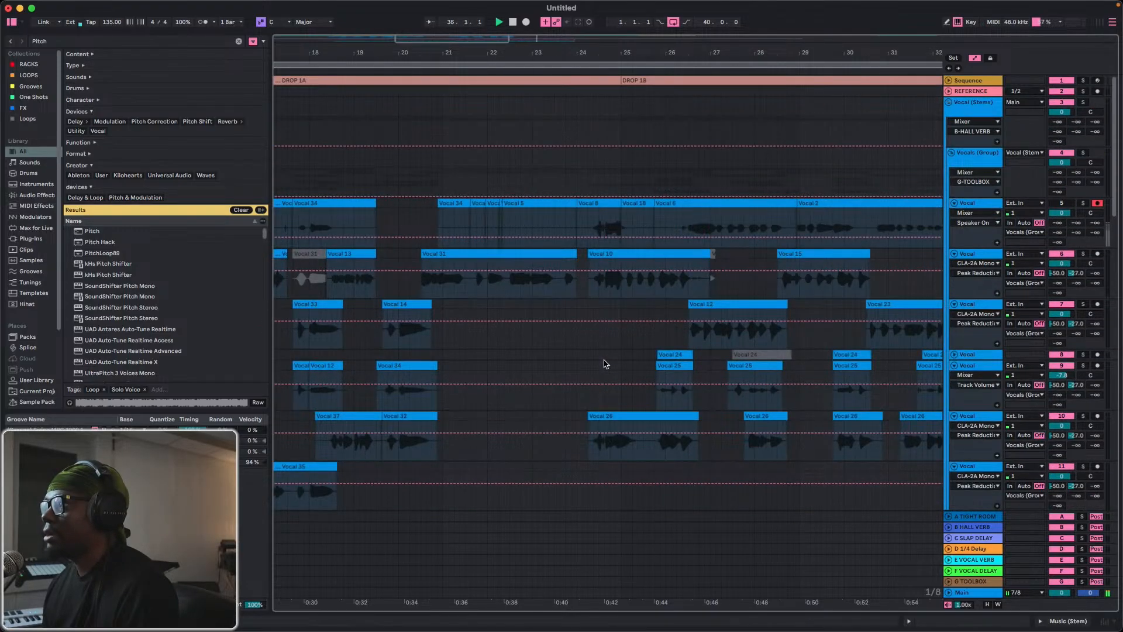
scroll(604, 364, down, 20)
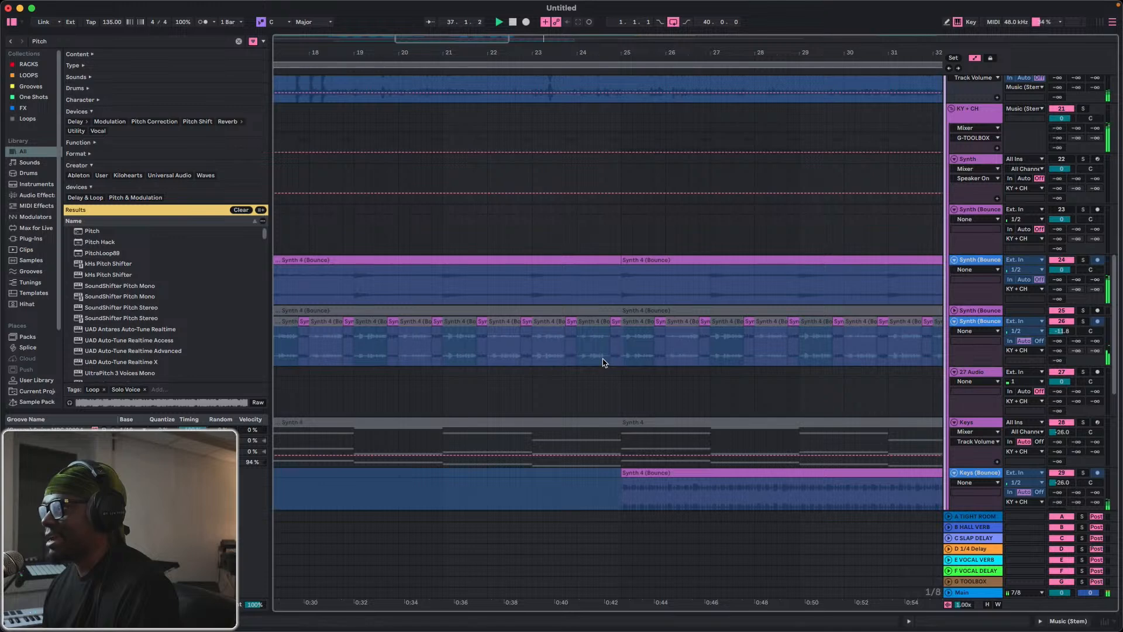
scroll(604, 363, down, 6)
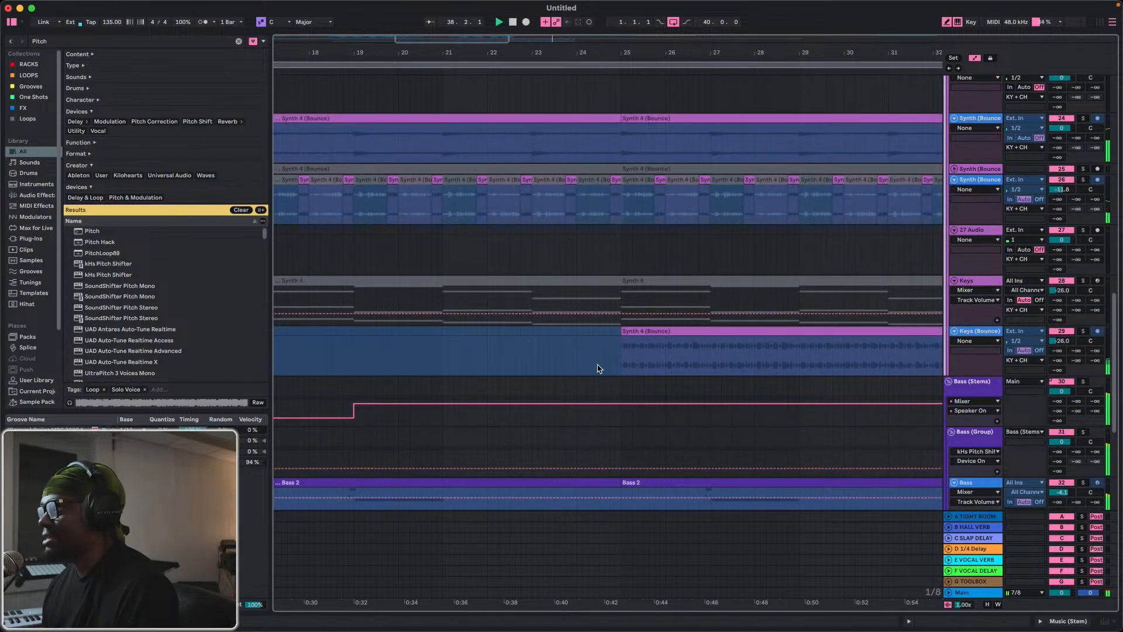
drag(582, 411, 599, 414)
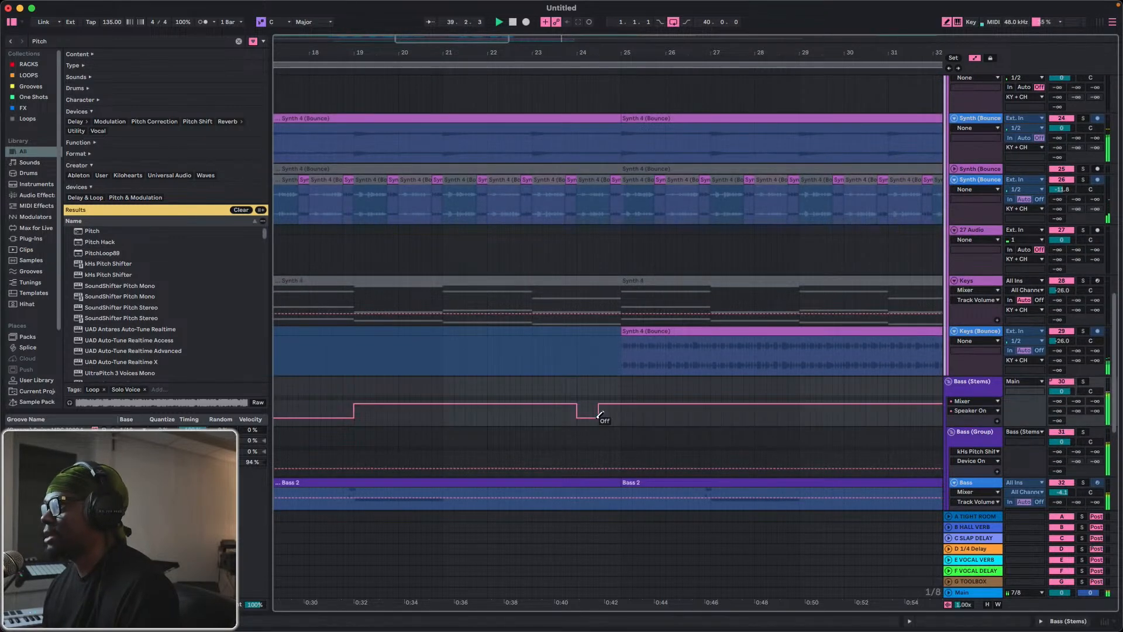
Draw the Drums (Group) Speaker On automation off from bar 24 to 25 and hide the automation lanes.
scroll(609, 416, down, 12)
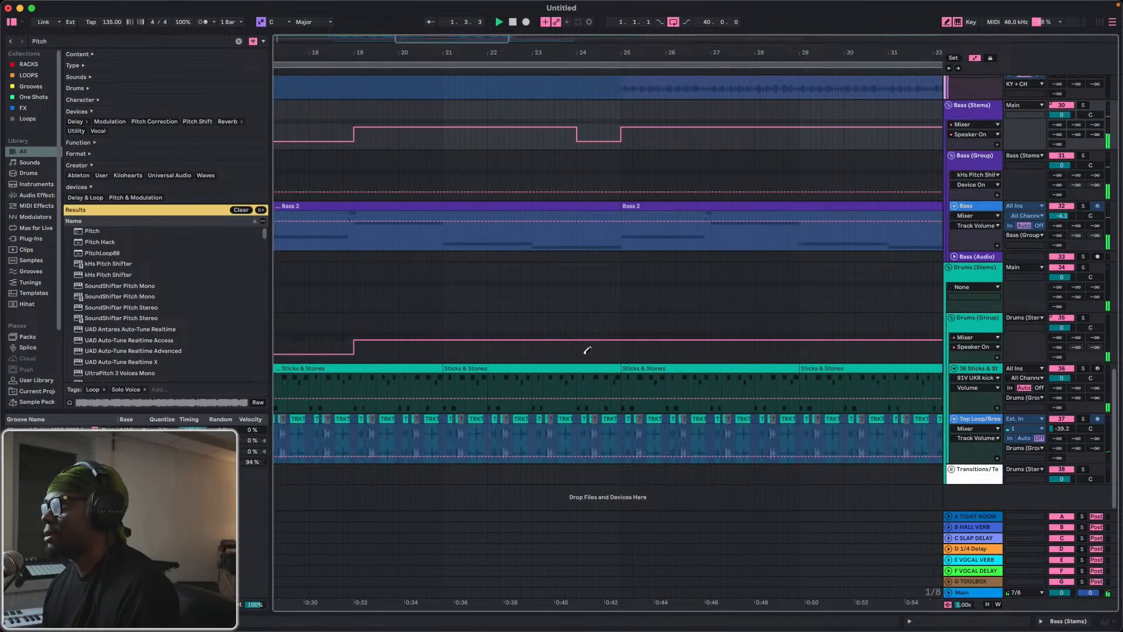
click(587, 350)
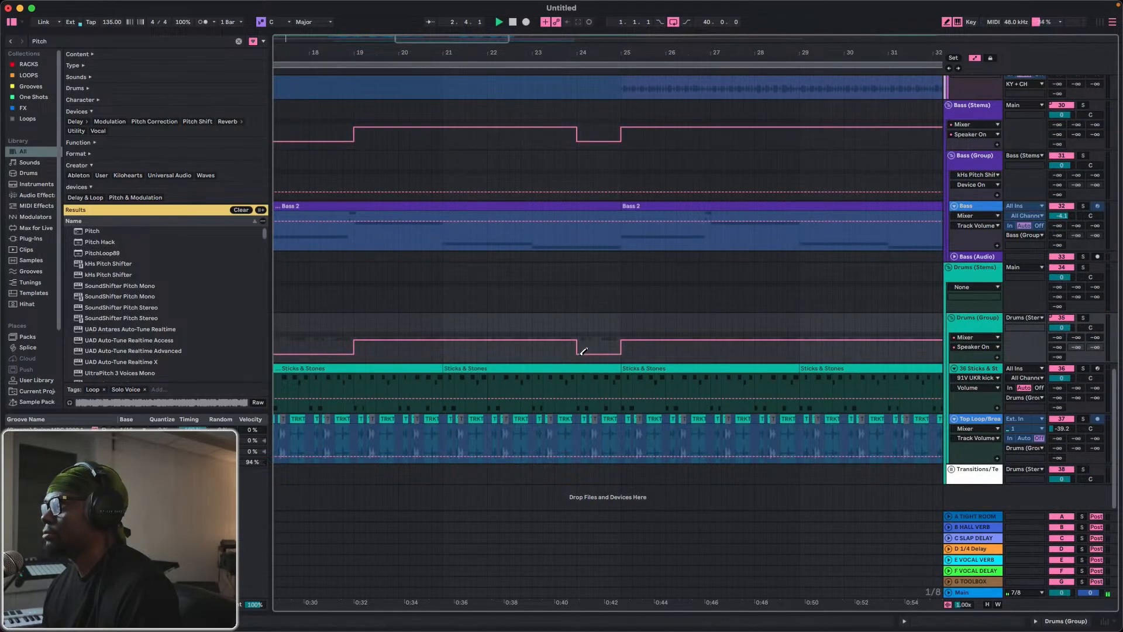
scroll(591, 317, up, 20)
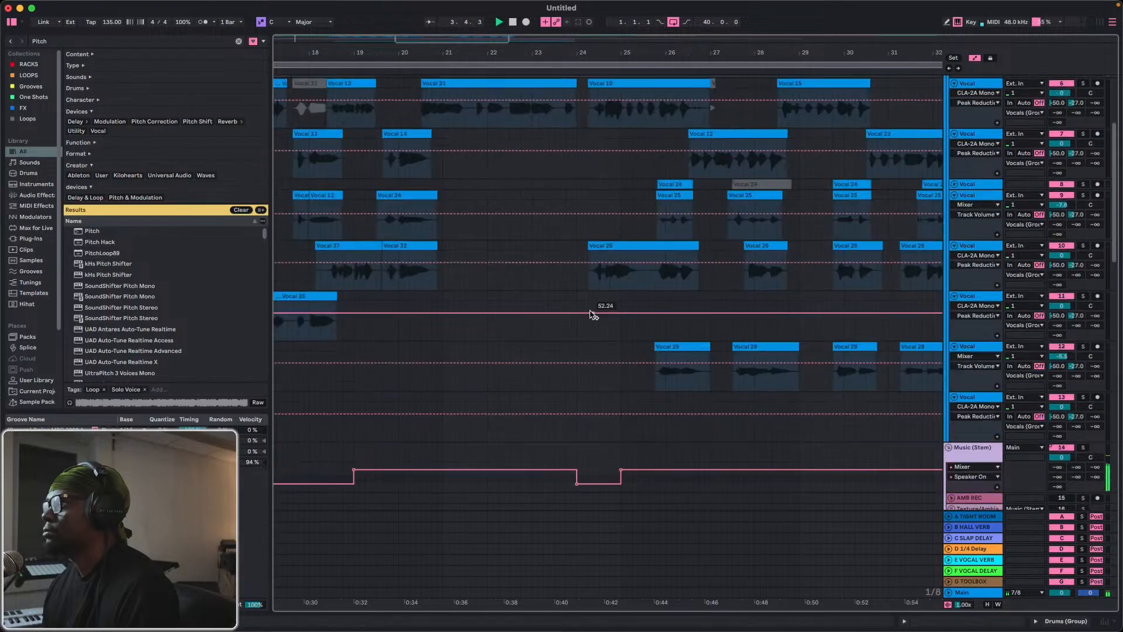
scroll(612, 319, down, 6)
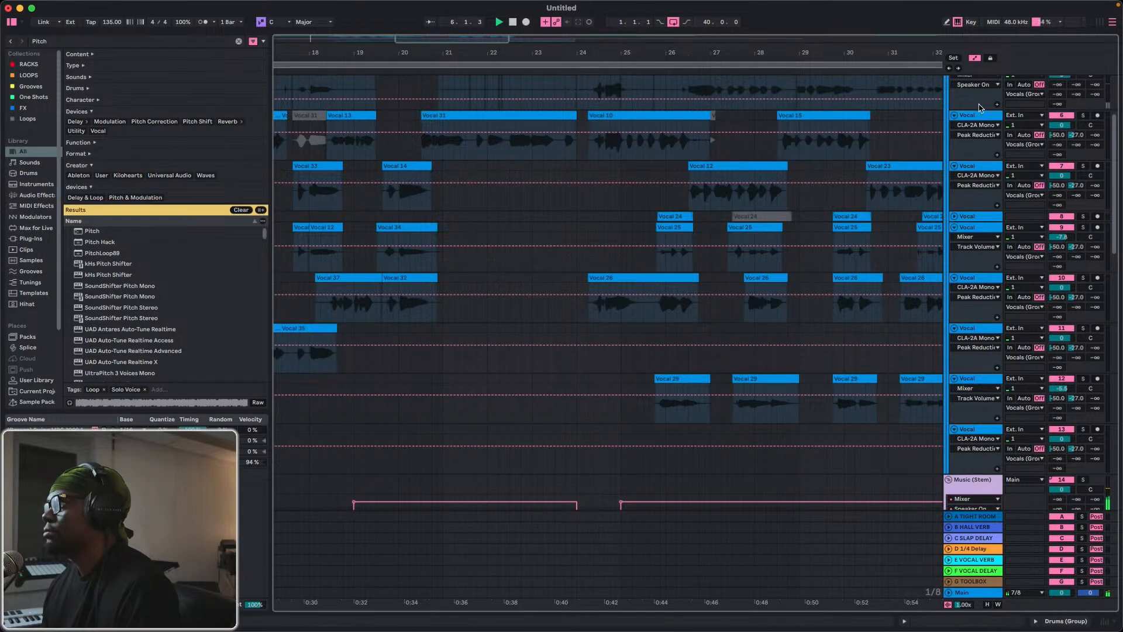
click(977, 58)
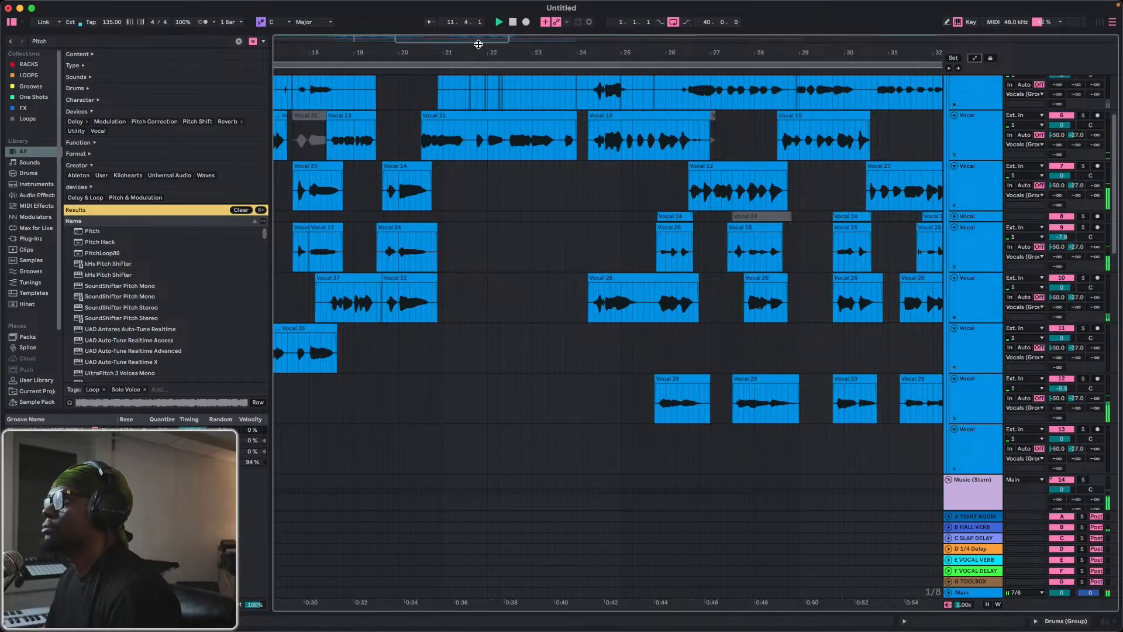
Turn on Follow and review the playback through the end of DROP 1A toward DROP 1B.
drag(476, 53, 410, 25)
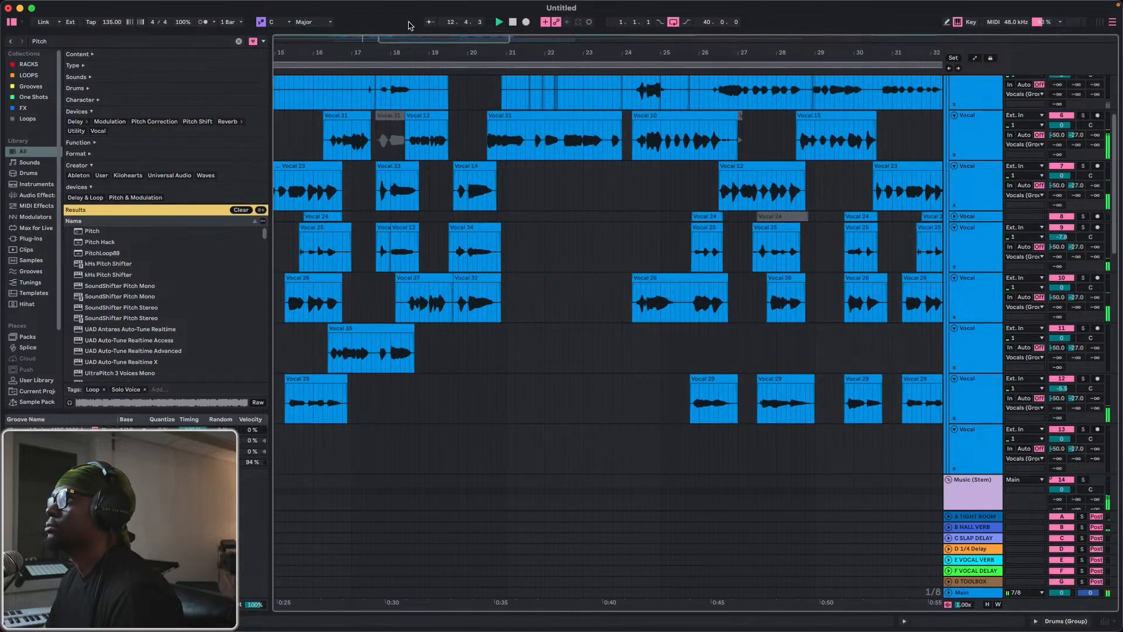
click(430, 22)
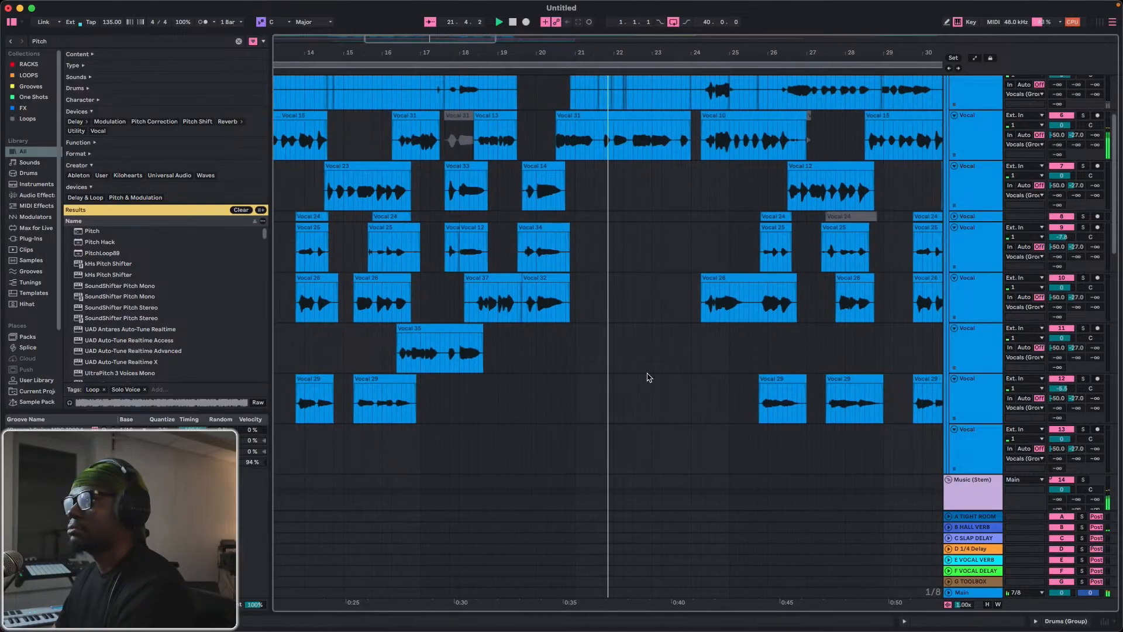
scroll(685, 349, down, 1)
scroll(685, 349, down, 10)
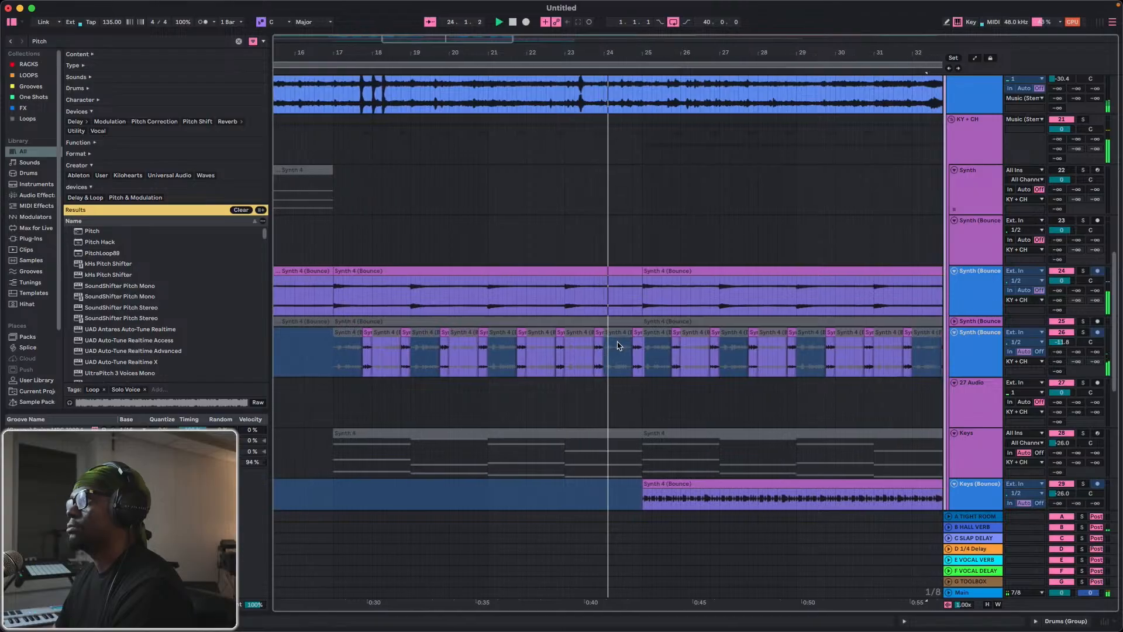
Trim the starts of the clips beginning at 24.2 on Vocal tracks 6 and 10 to about 24.2.3.
scroll(594, 316, up, 12)
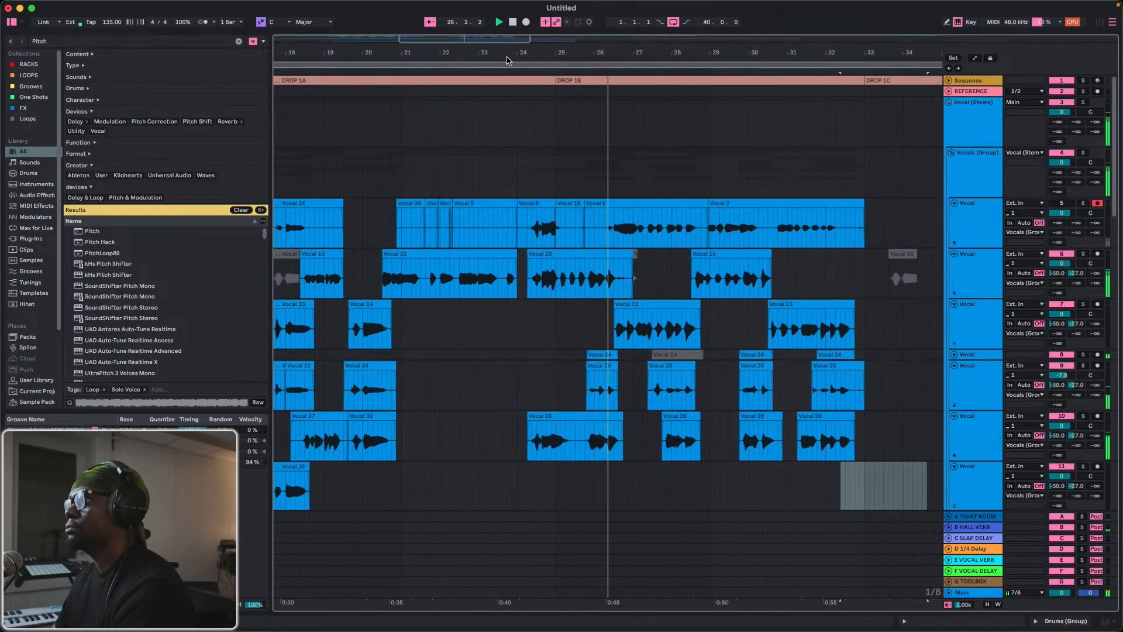
scroll(496, 145, up, 5)
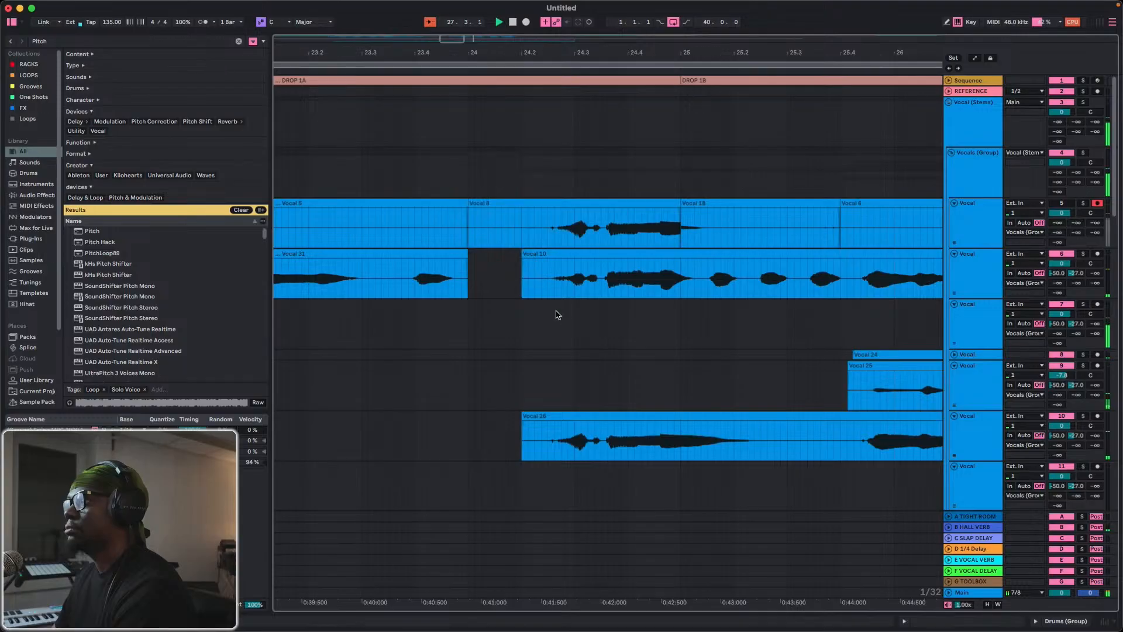
drag(525, 254, 563, 265)
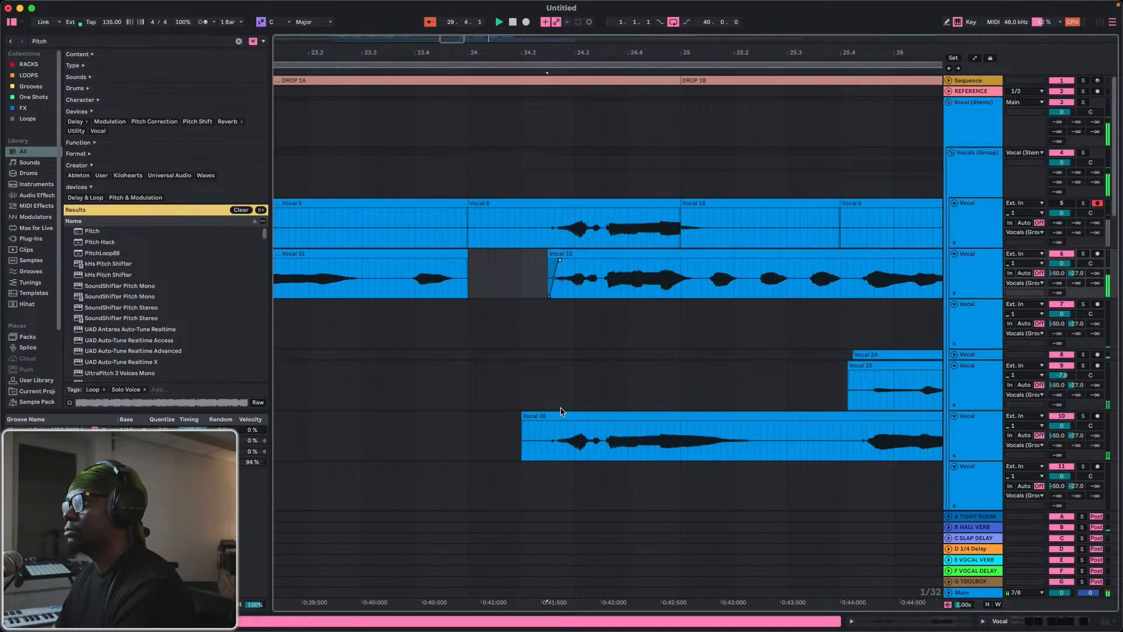
drag(522, 416, 561, 426)
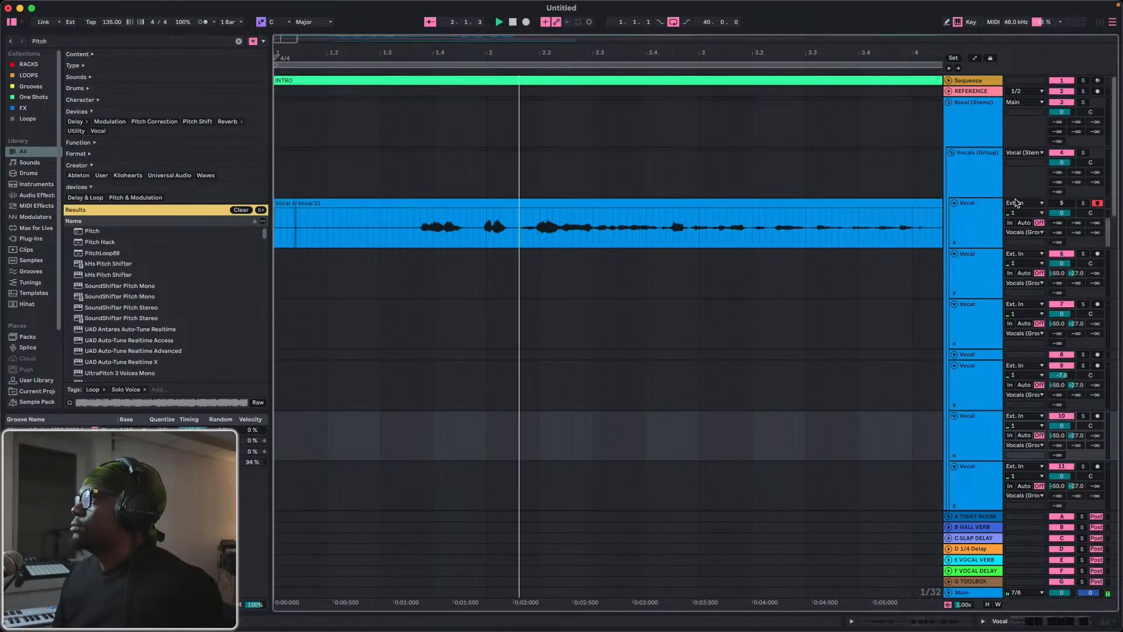
Fold Vocal track 5 in the arrangement.
click(955, 203)
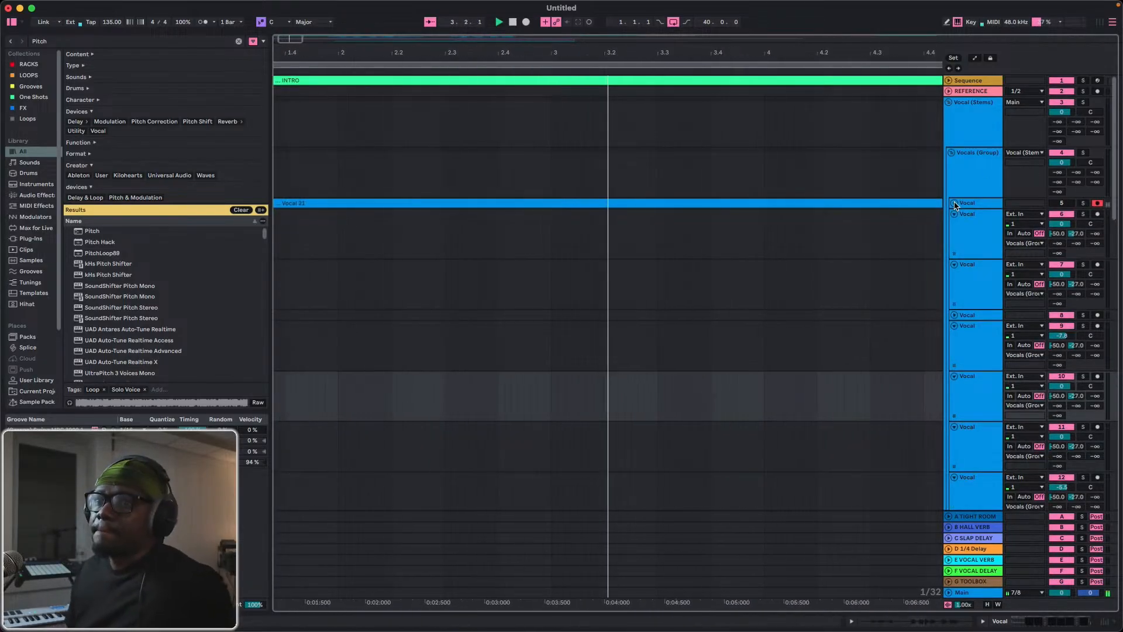